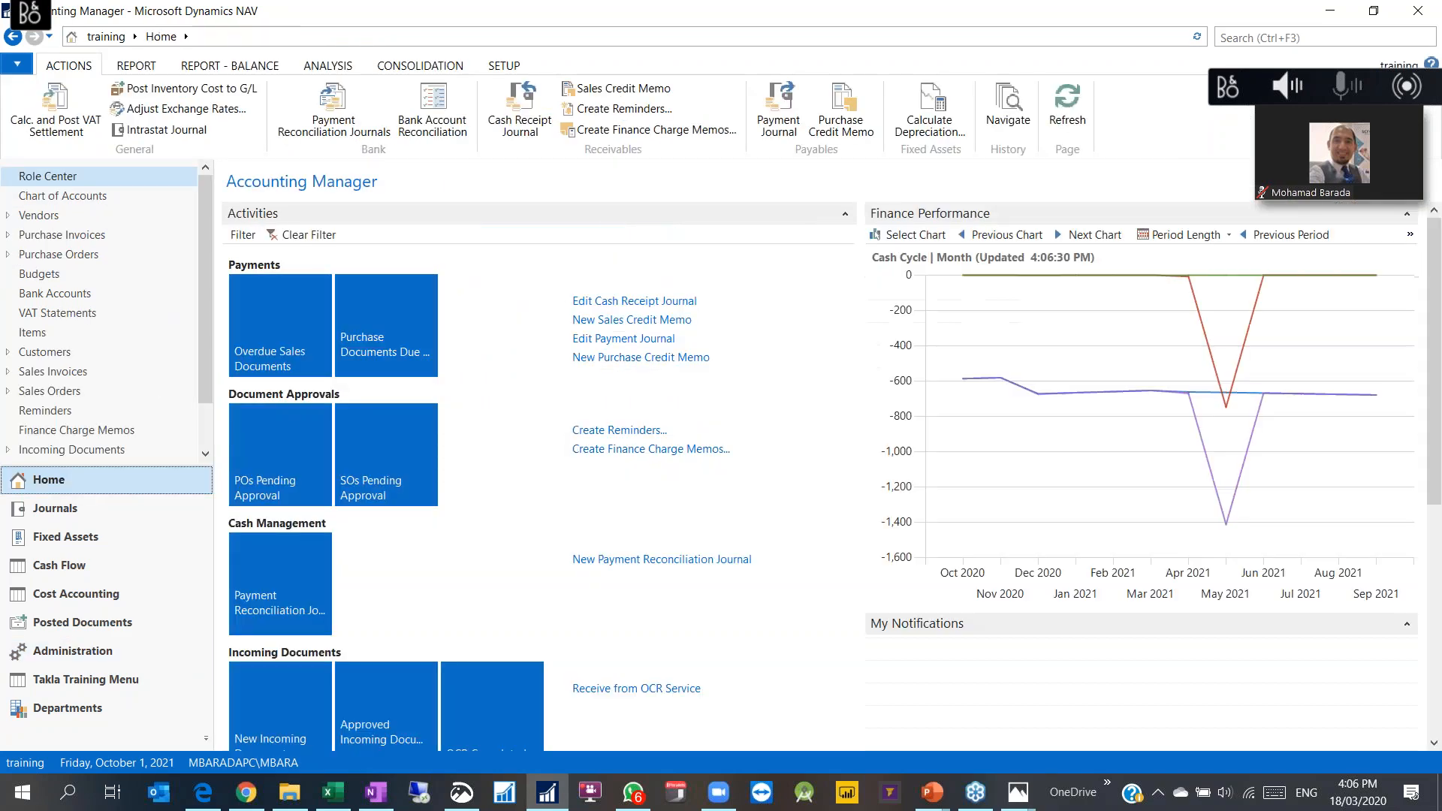
Step: Open the Administration > Dimensions list in NAV, then bring up the LinkedIn event page in Chrome
{"action": "scroll", "coordinate": [678, 283], "scroll_direction": "down", "scroll_amount": 3}
{"action": "scroll", "coordinate": [683, 293], "scroll_direction": "up", "scroll_amount": 3}
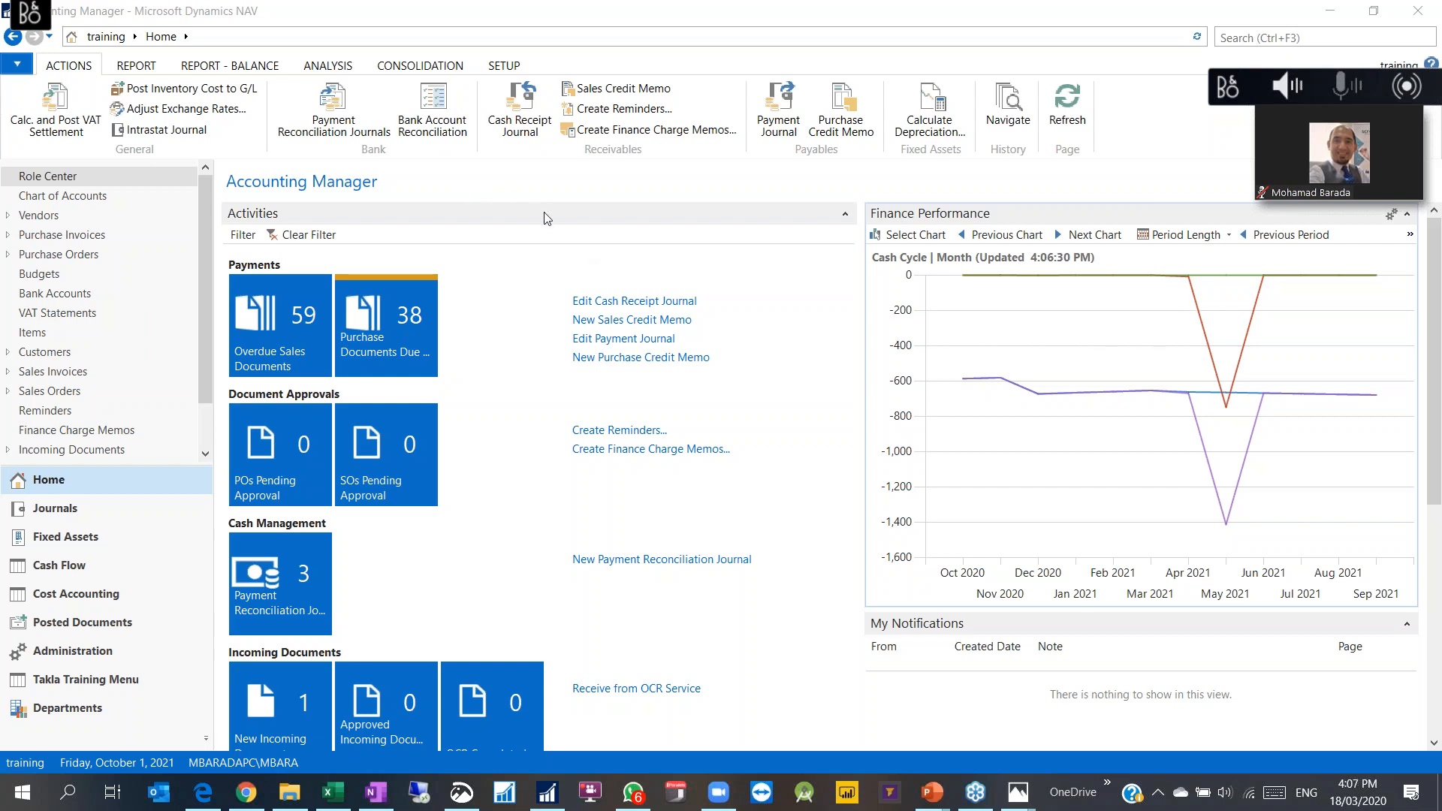
{"action": "scroll", "coordinate": [578, 263], "scroll_direction": "down", "scroll_amount": 5}
{"action": "scroll", "coordinate": [519, 331], "scroll_direction": "up", "scroll_amount": 5}
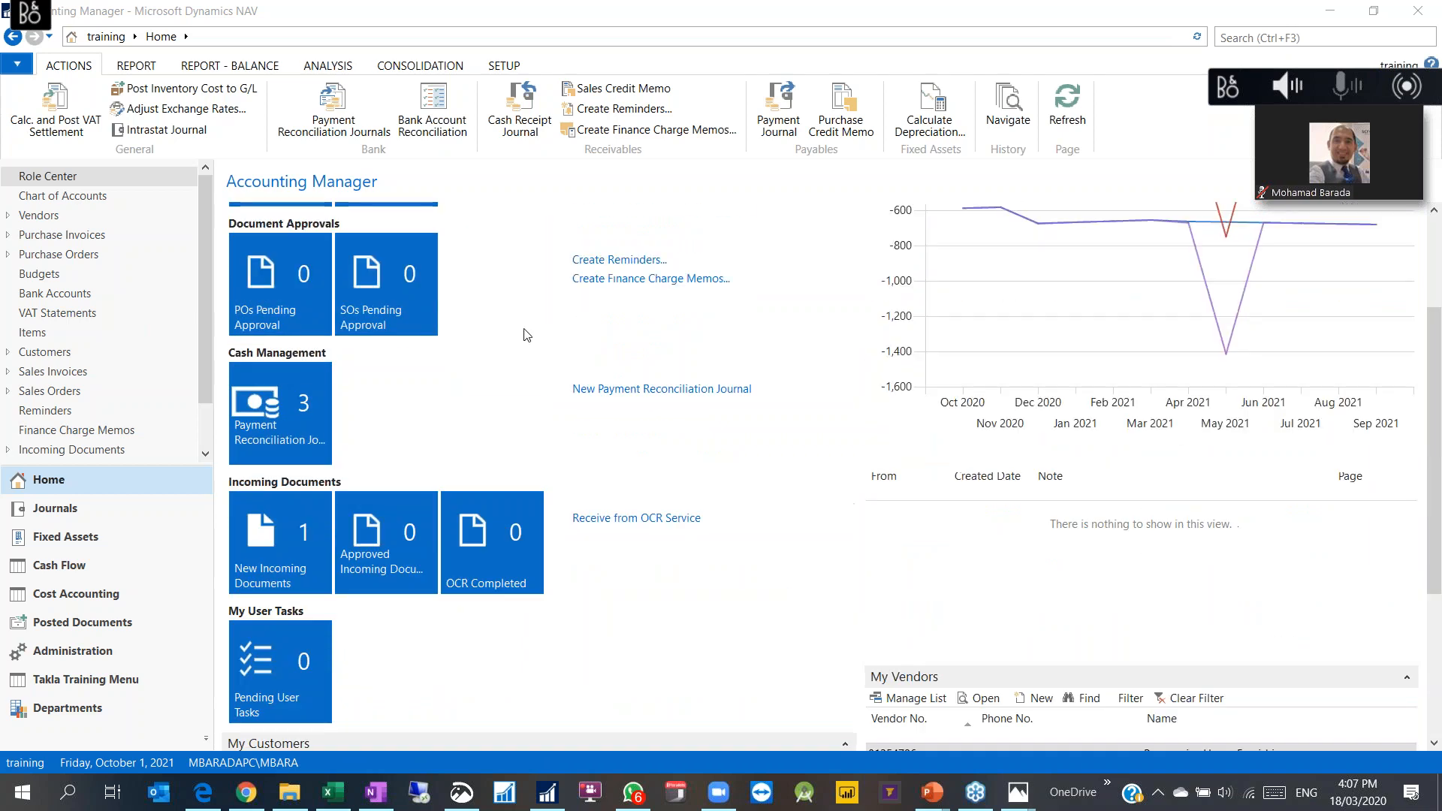
{"action": "left_click", "coordinate": [72, 651]}
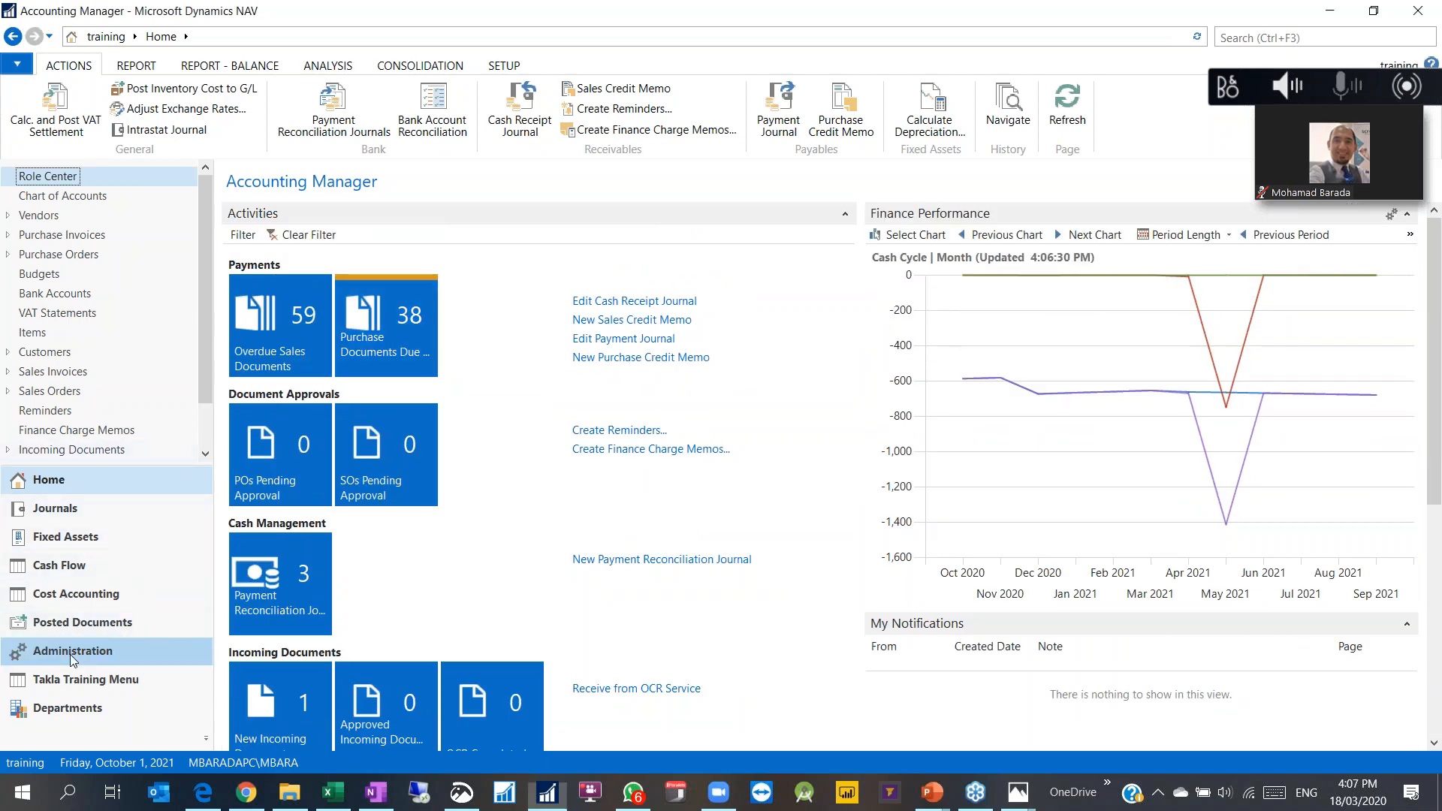
{"action": "left_click", "coordinate": [48, 272]}
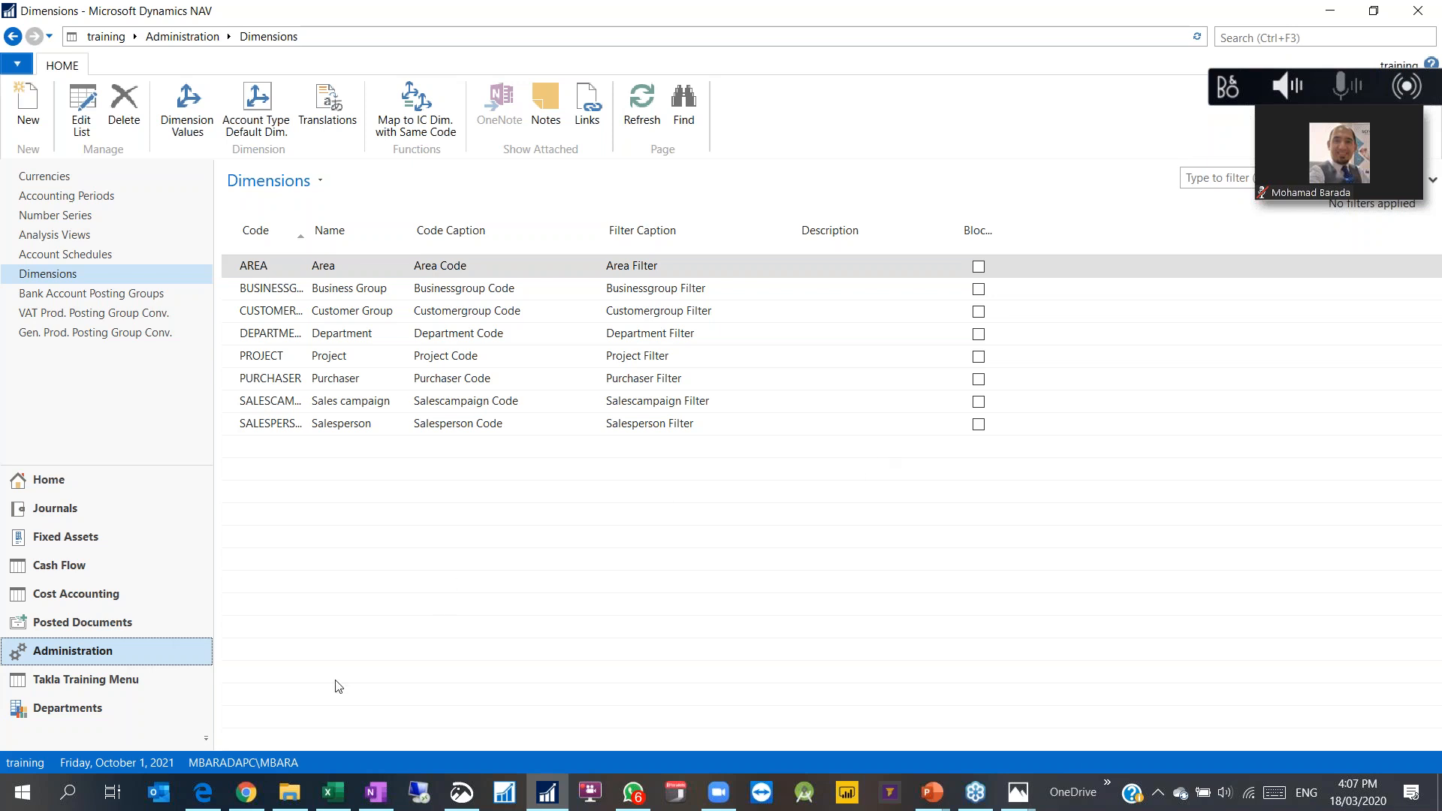
{"action": "left_click", "coordinate": [246, 793]}
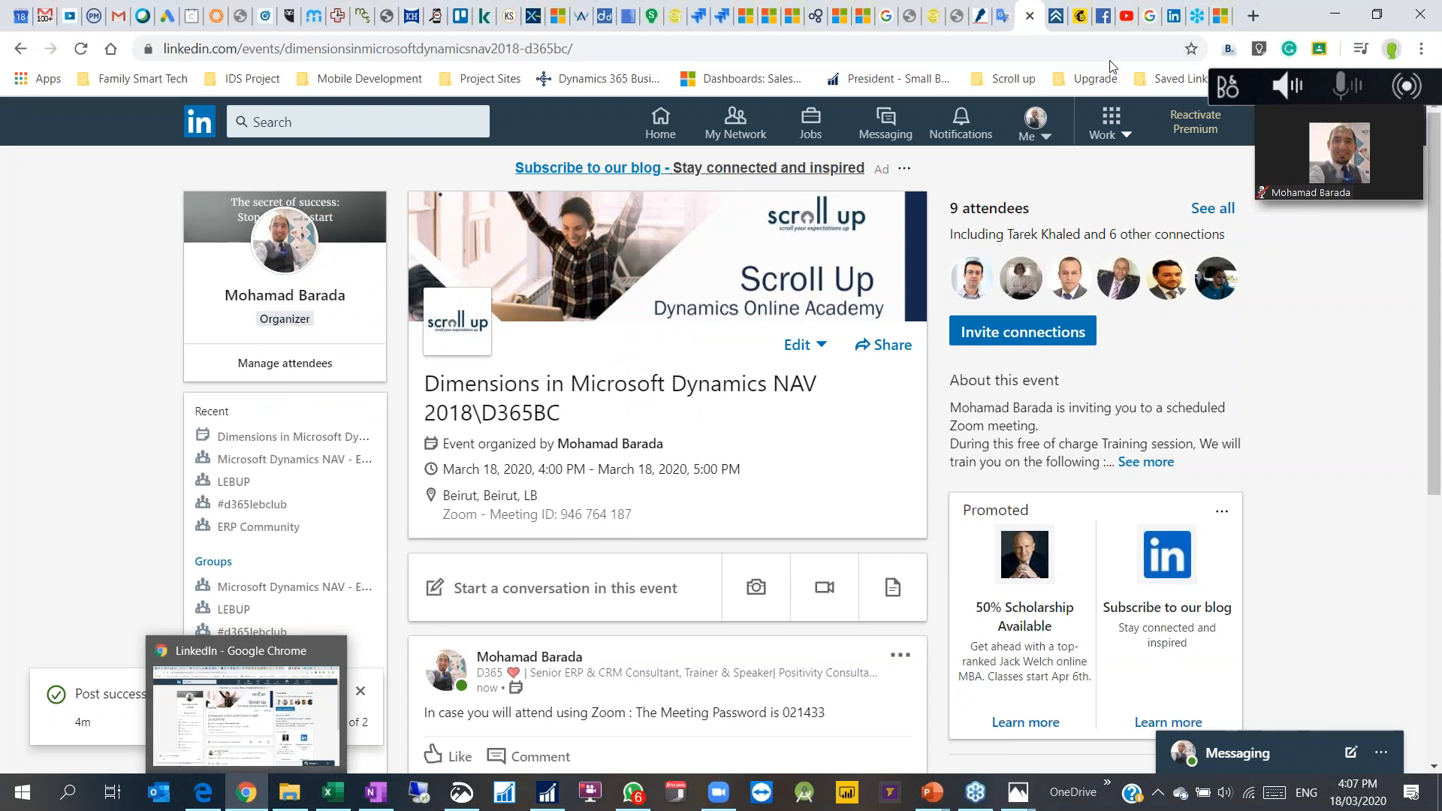
Step: Scroll through the 'Working with Dimensions' Docs article, then return to the NAV Dimensions list
{"action": "left_click", "coordinate": [1220, 16]}
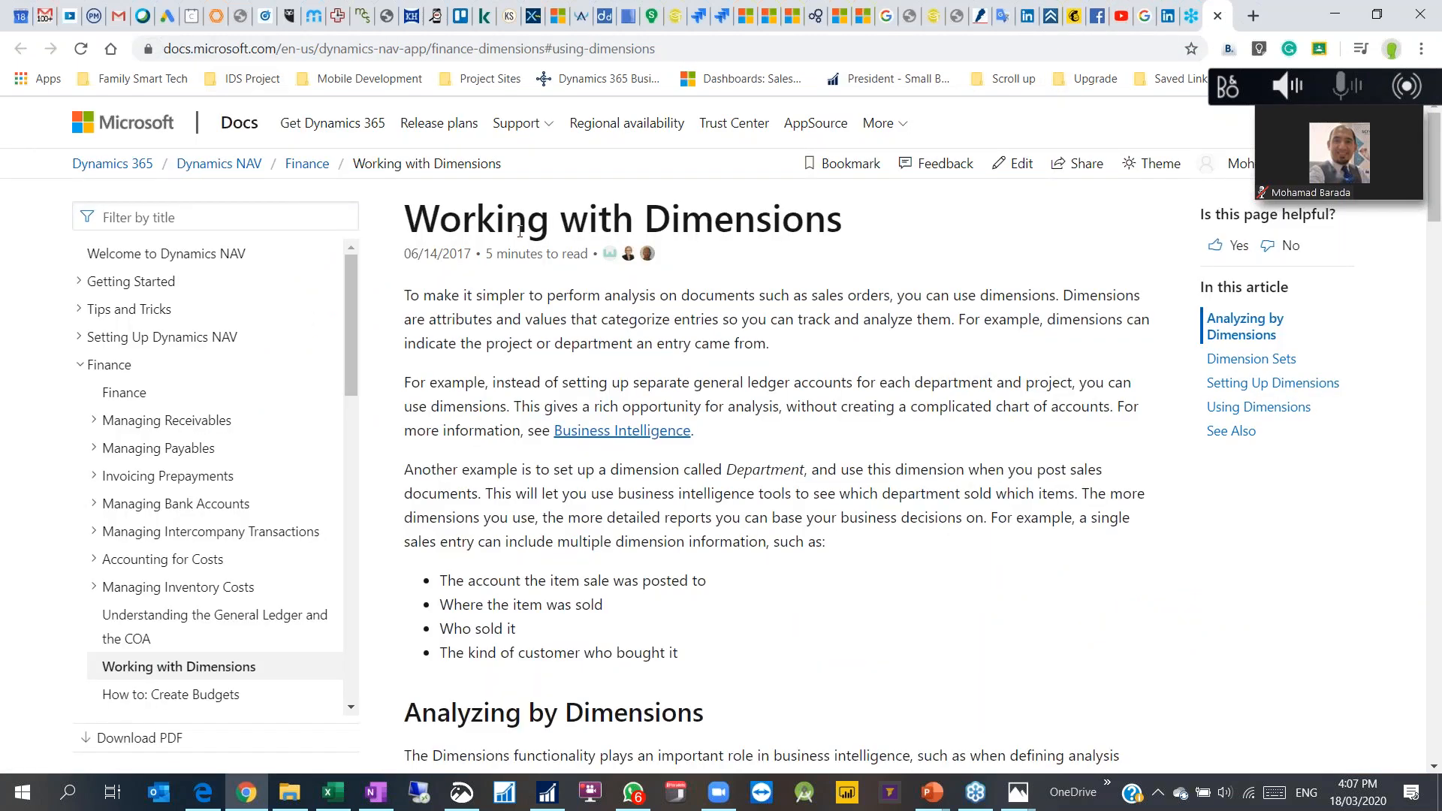
{"action": "key", "text": "ctrl+l"}
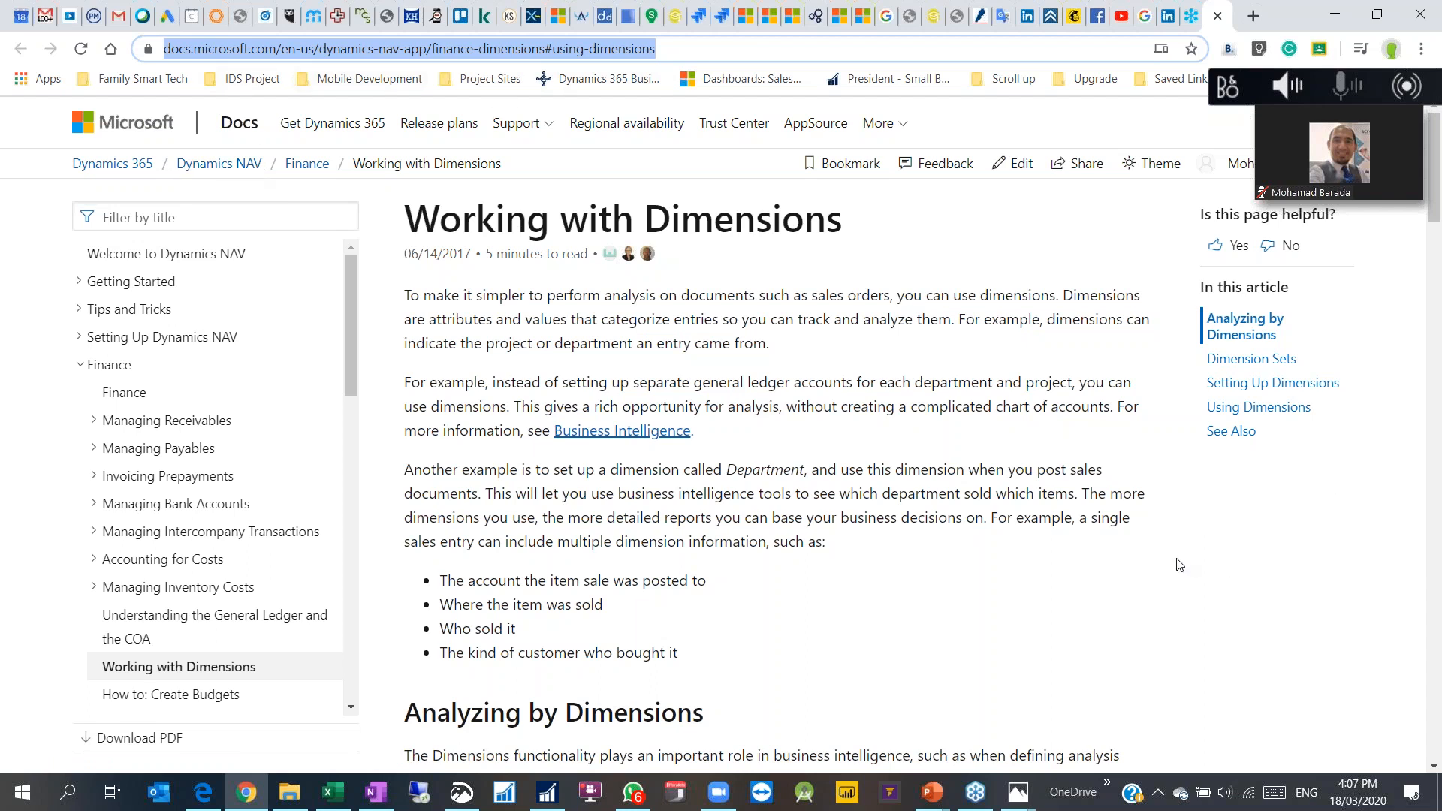
{"action": "left_click", "coordinate": [1192, 569]}
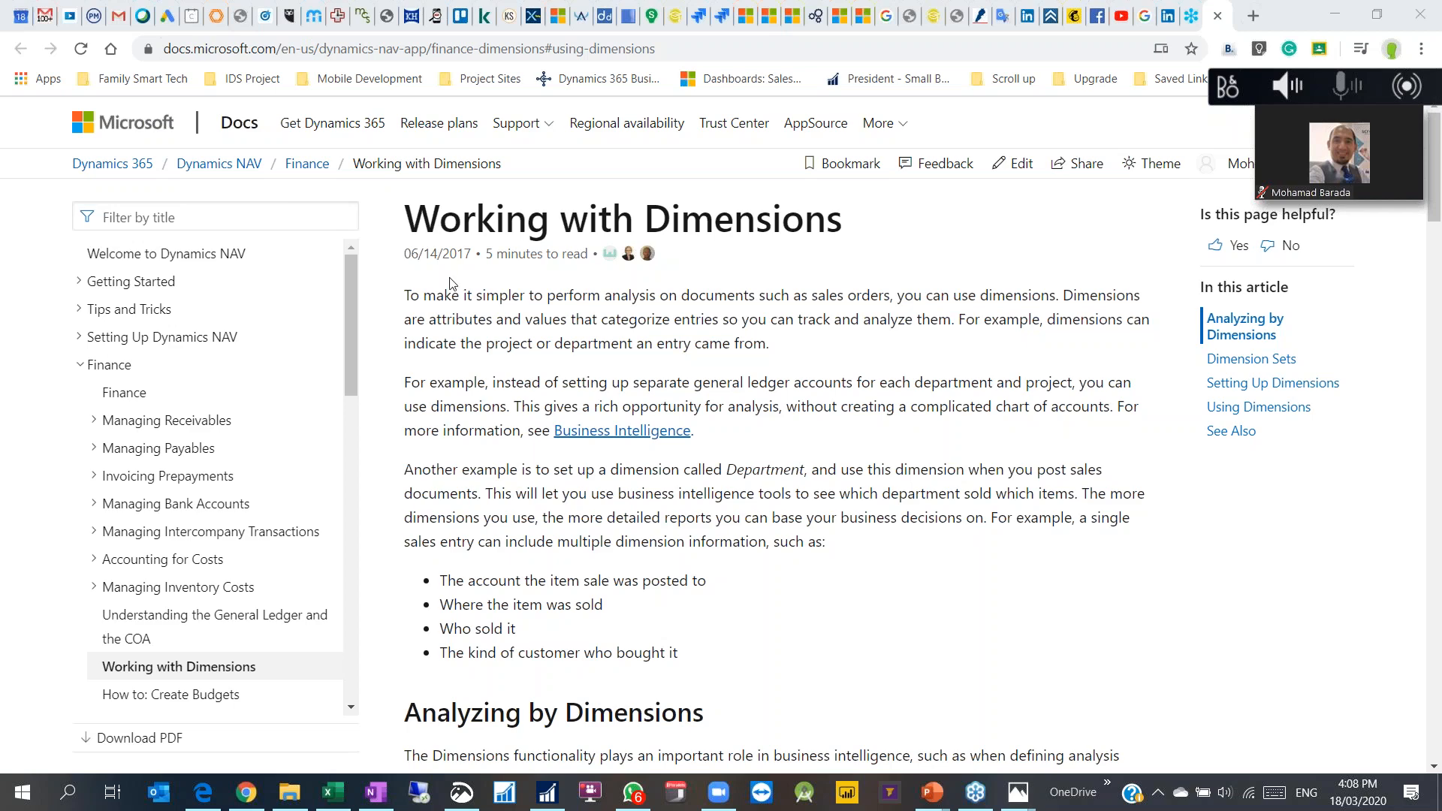
{"action": "scroll", "coordinate": [467, 379], "scroll_direction": "down", "scroll_amount": 1}
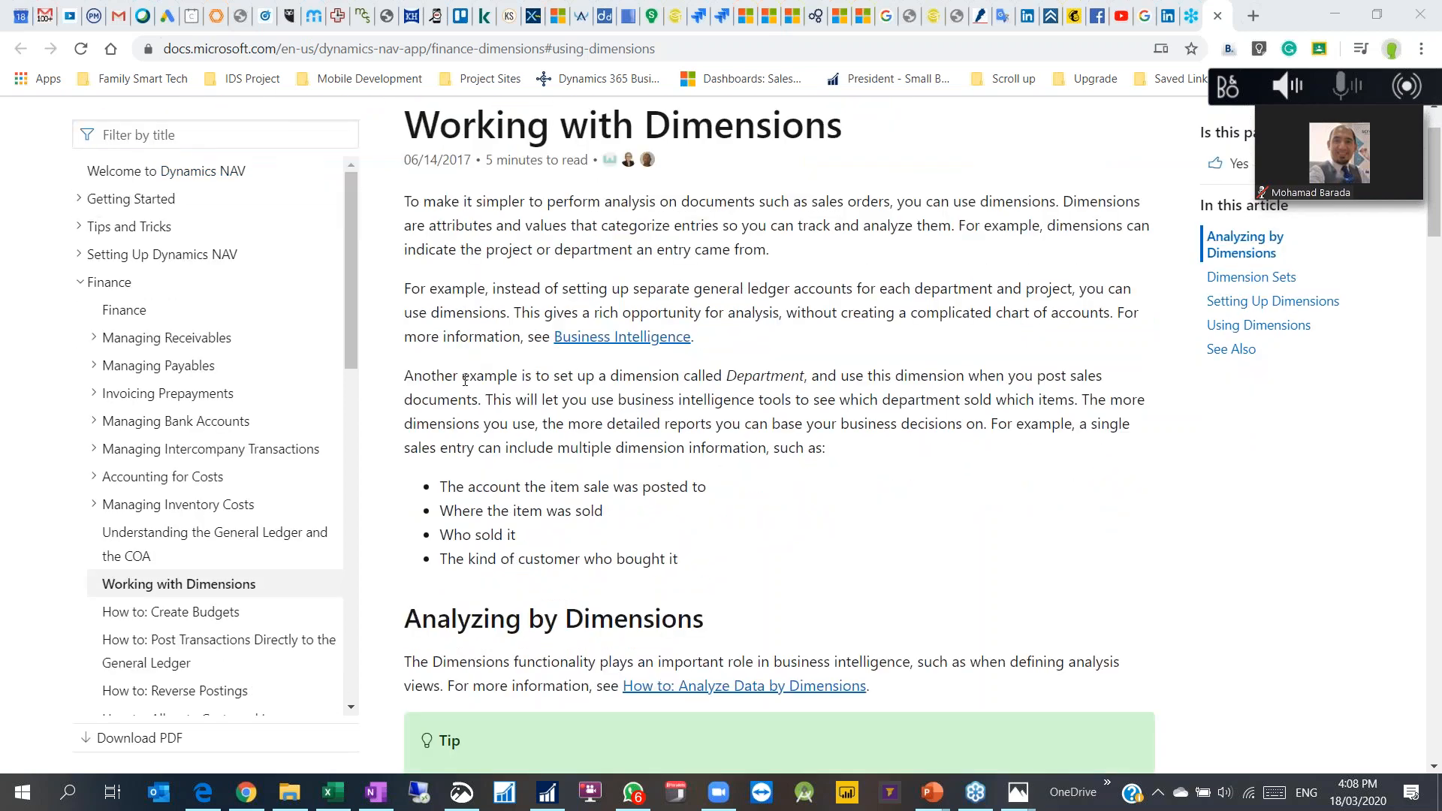
{"action": "scroll", "coordinate": [467, 379], "scroll_direction": "down", "scroll_amount": 3}
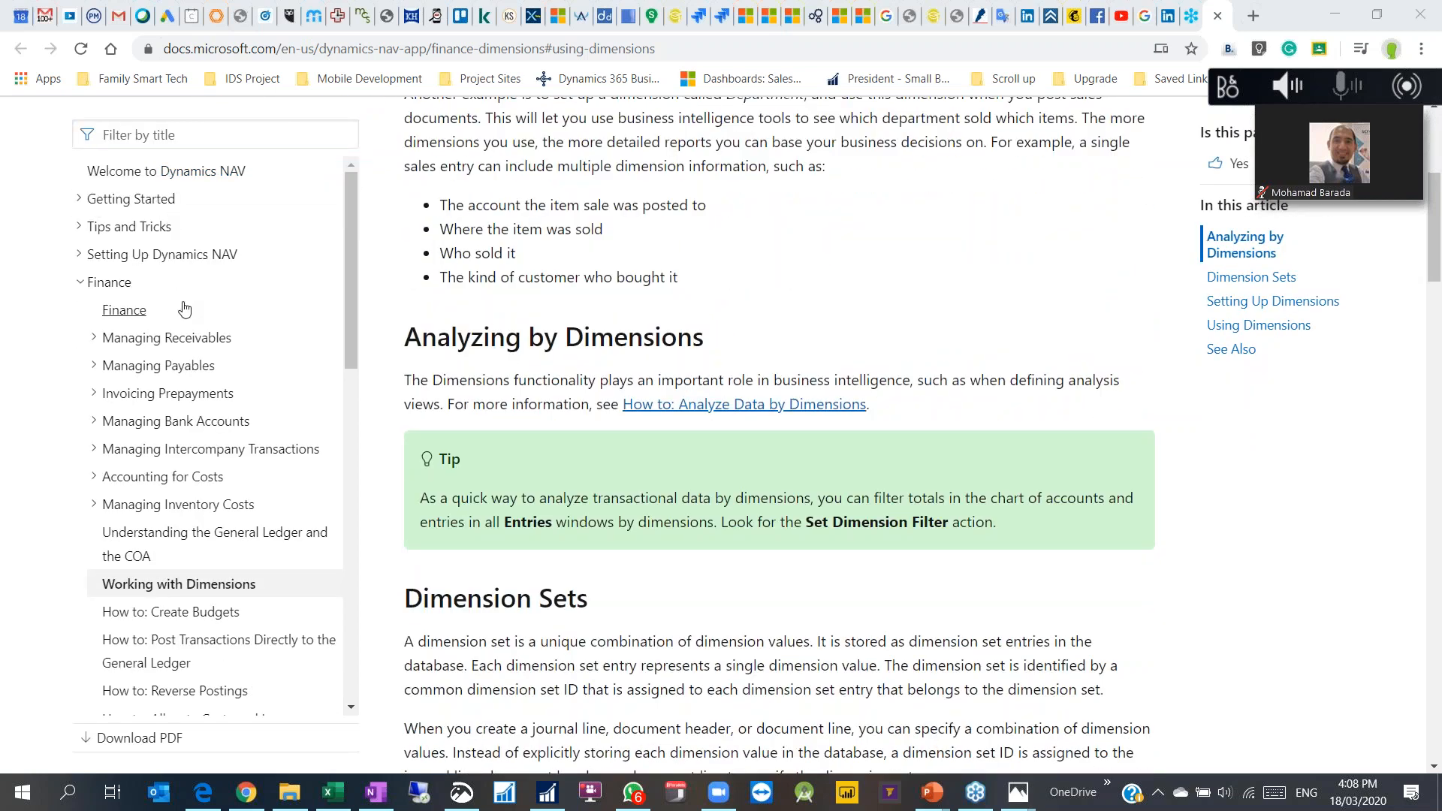
{"action": "scroll", "coordinate": [562, 289], "scroll_direction": "up", "scroll_amount": 4}
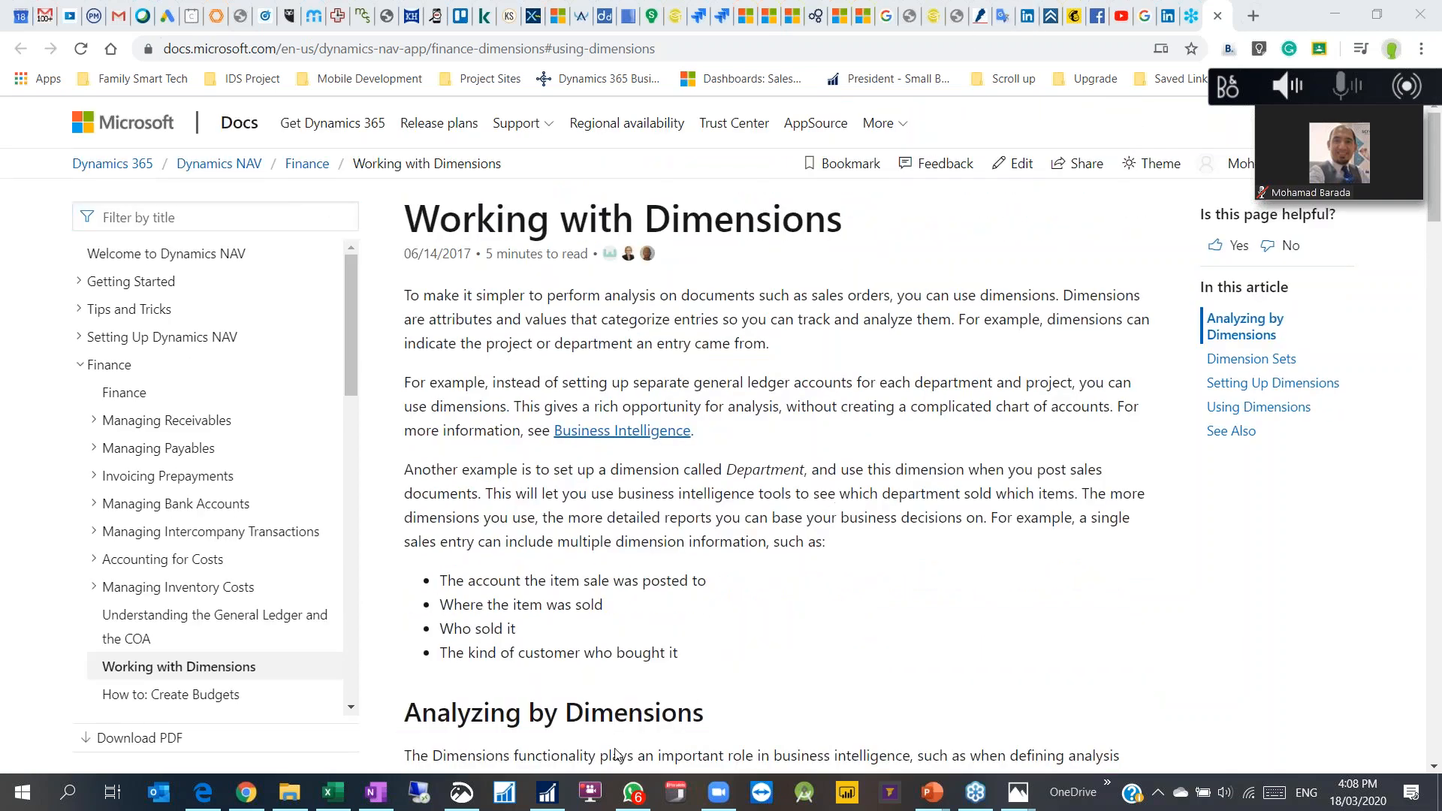
{"action": "left_click", "coordinate": [542, 793]}
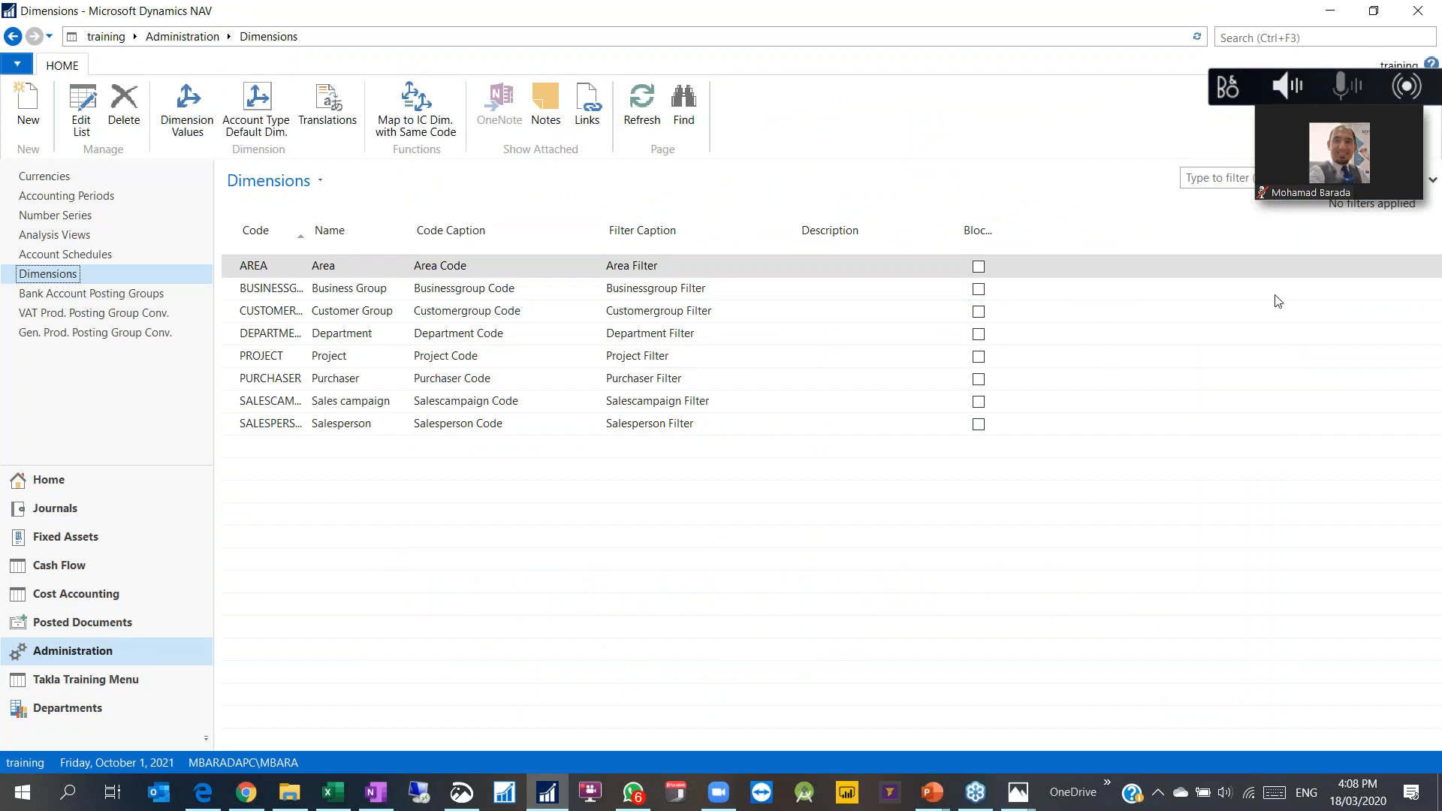
Step: Search pages for 'gen set' and open General Ledger Setup
{"action": "left_click", "coordinate": [1371, 72]}
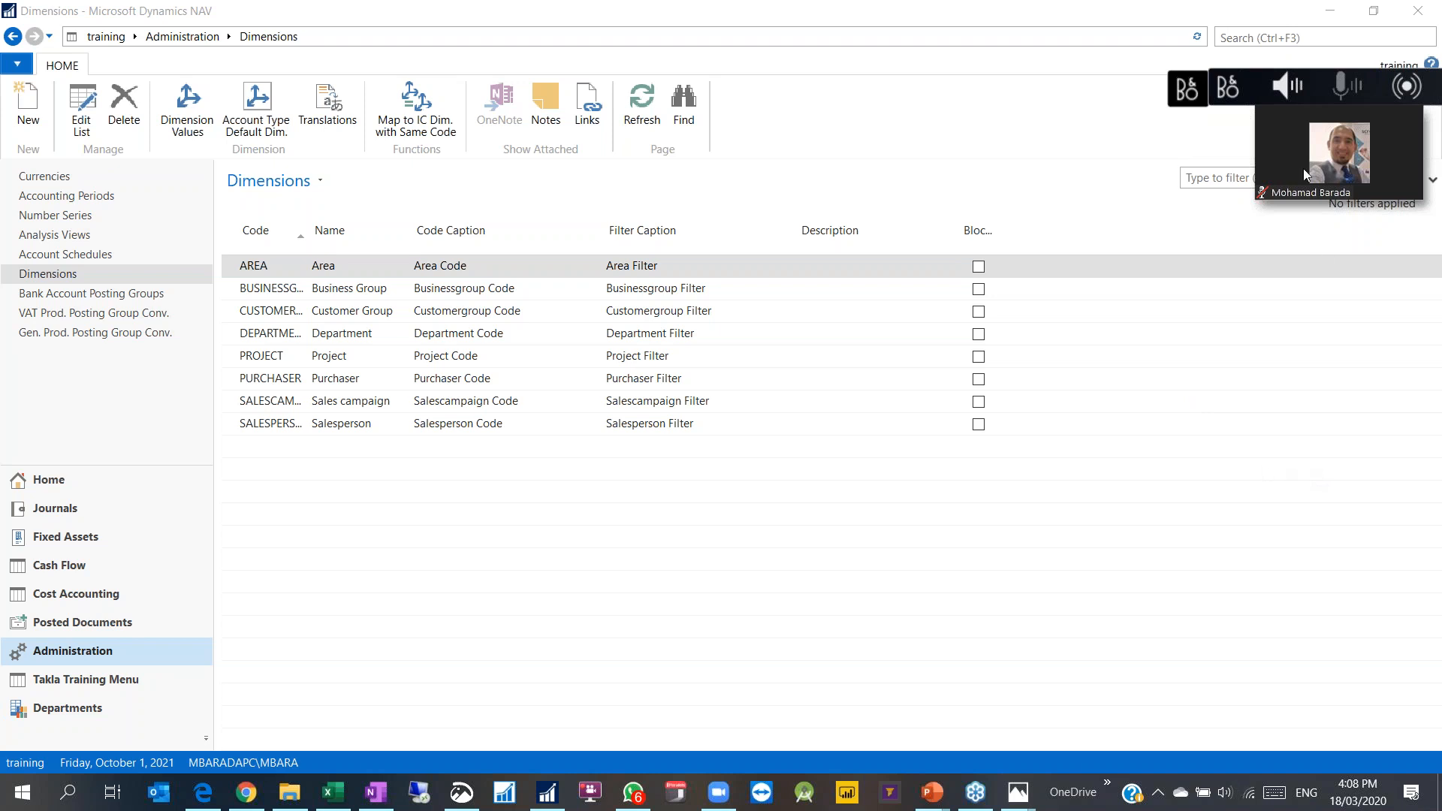
{"action": "left_click", "coordinate": [1275, 39]}
{"action": "type", "text": "gen"}
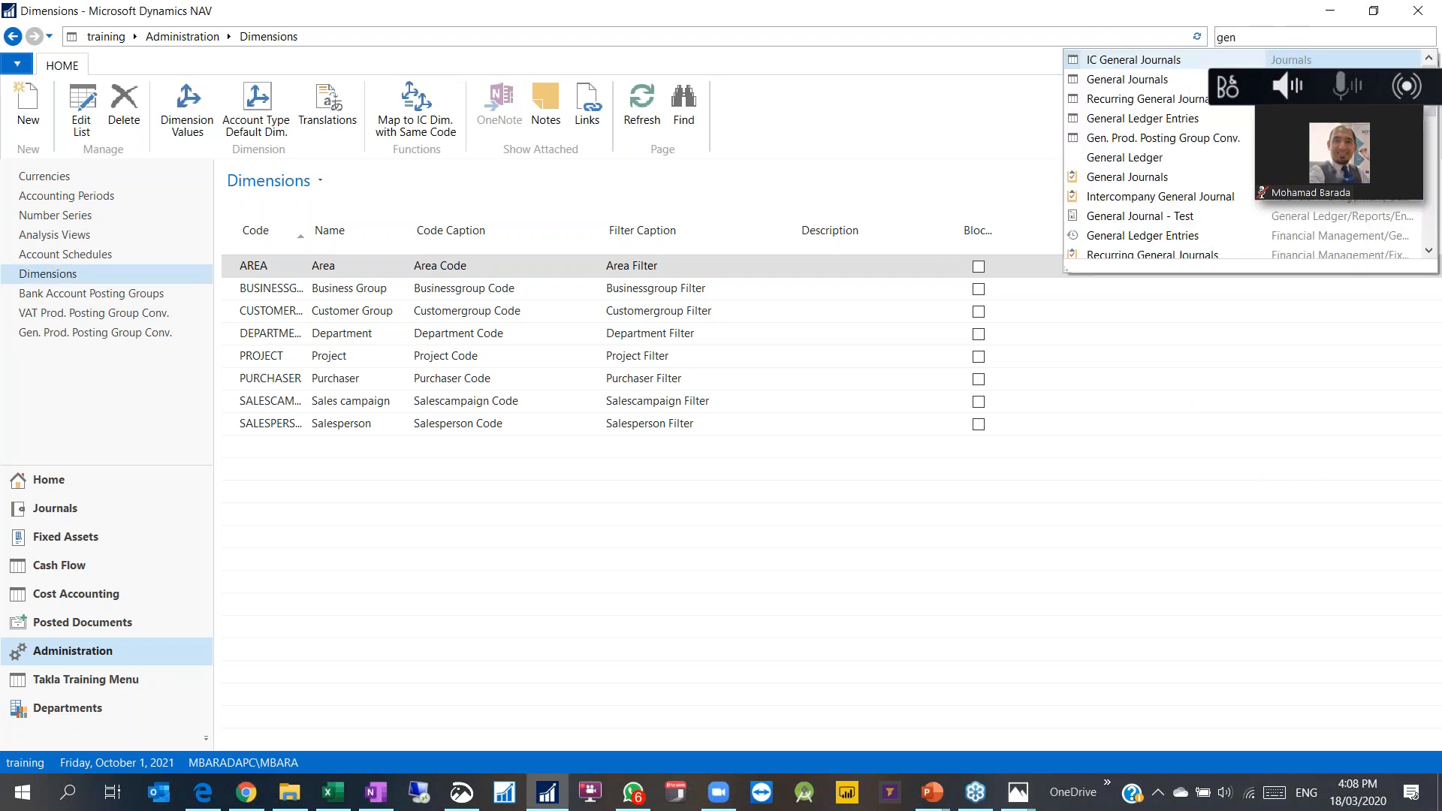
{"action": "type", "text": " set"}
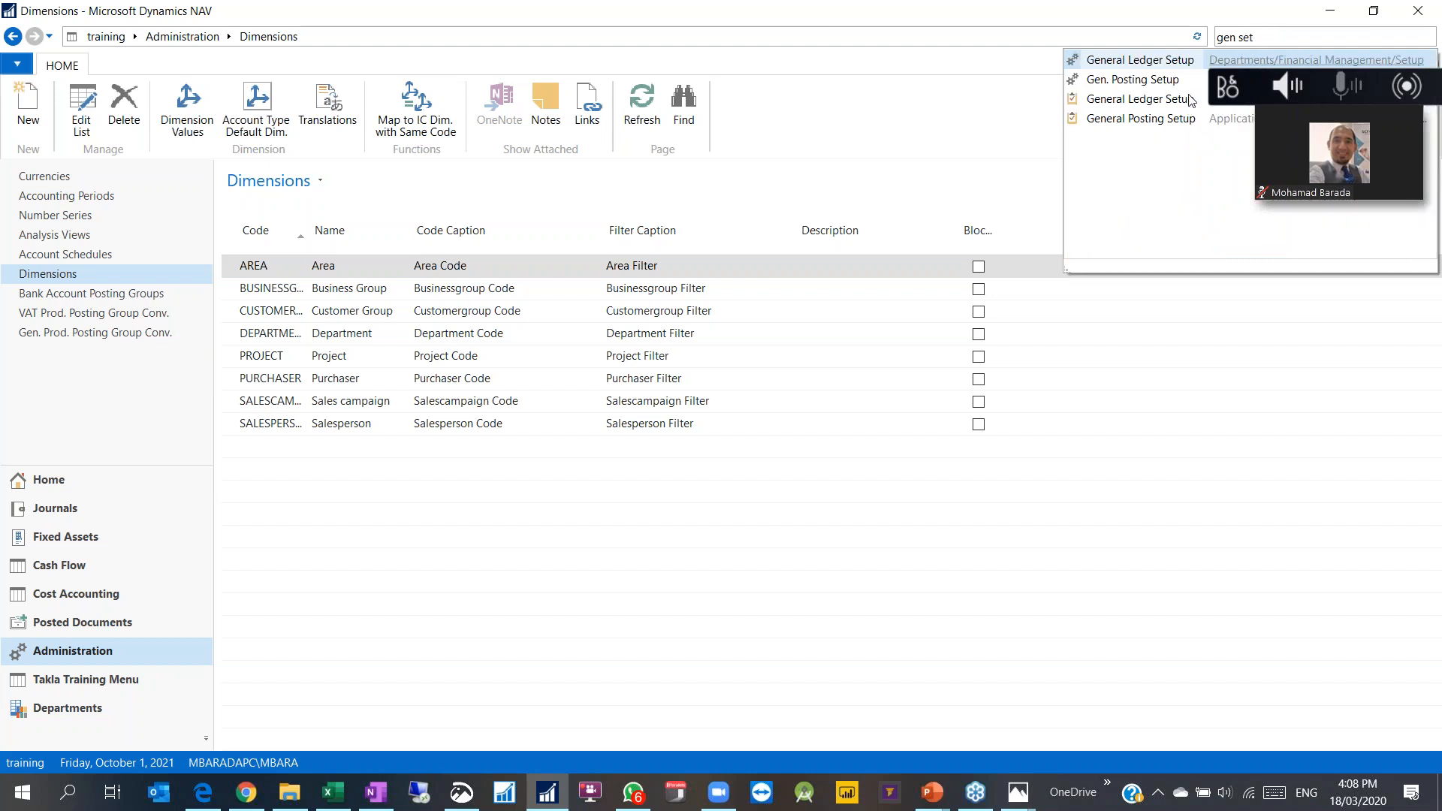
{"action": "left_click", "coordinate": [1163, 119]}
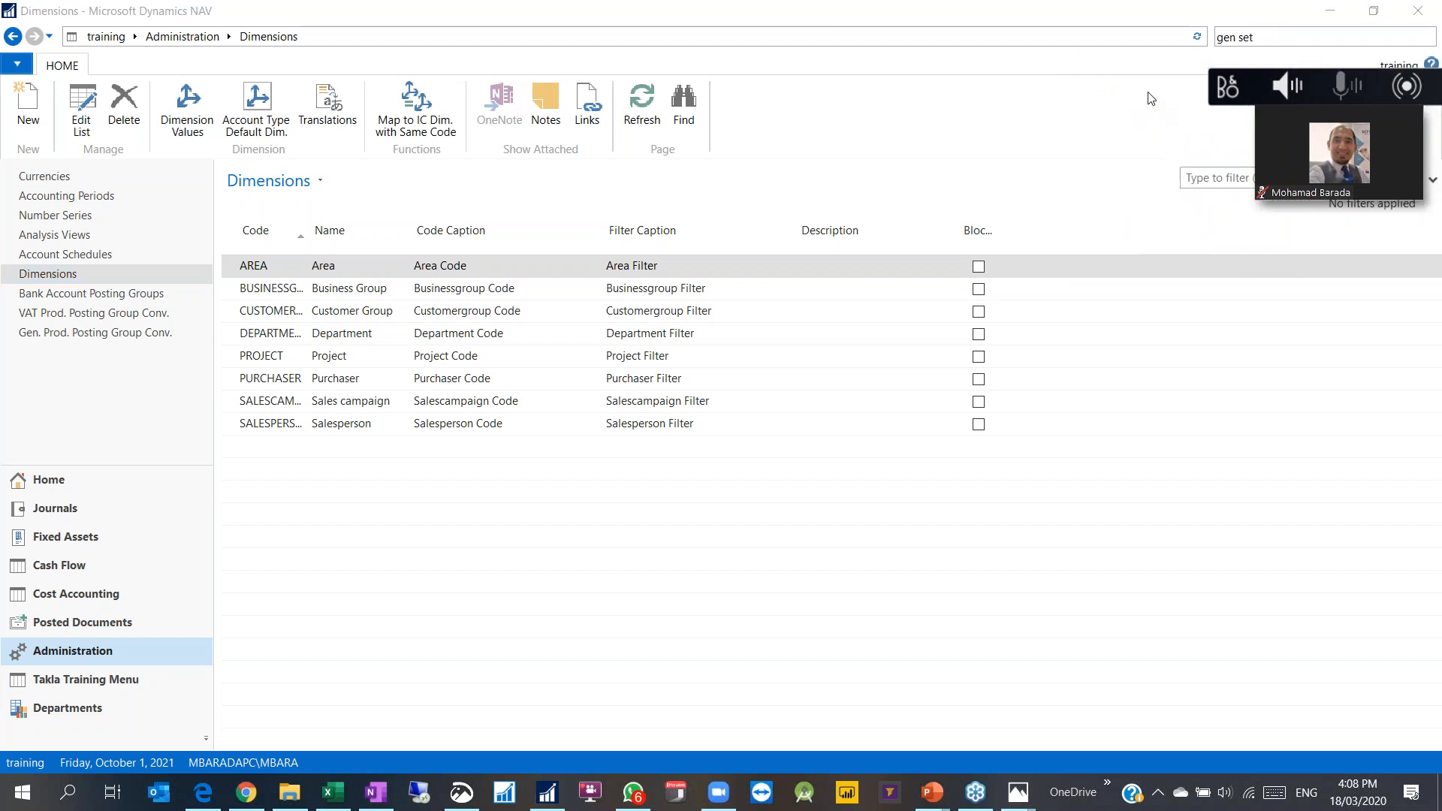
{"action": "left_click", "coordinate": [1251, 37]}
{"action": "type", "text": "up"}
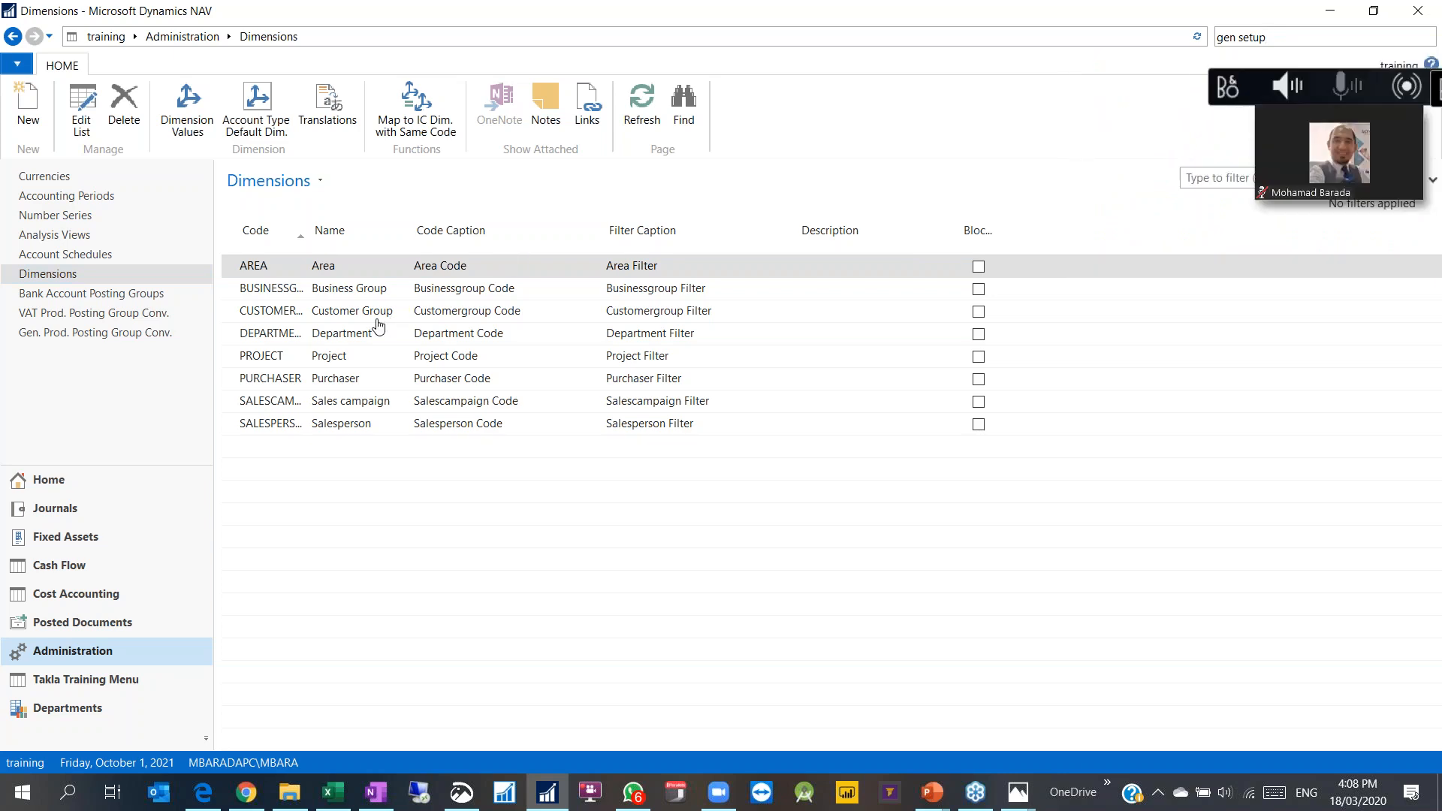
Step: Restore General Ledger Setup to a smaller window, centre it over Dimensions, and widen it
{"action": "left_click", "coordinate": [1373, 11]}
{"action": "left_click_drag", "start_coordinate": [1058, 30], "coordinate": [567, 65]}
{"action": "left_click_drag", "start_coordinate": [943, 588], "coordinate": [1204, 594]}
{"action": "scroll", "coordinate": [1190, 614], "scroll_direction": "down", "scroll_amount": 5}
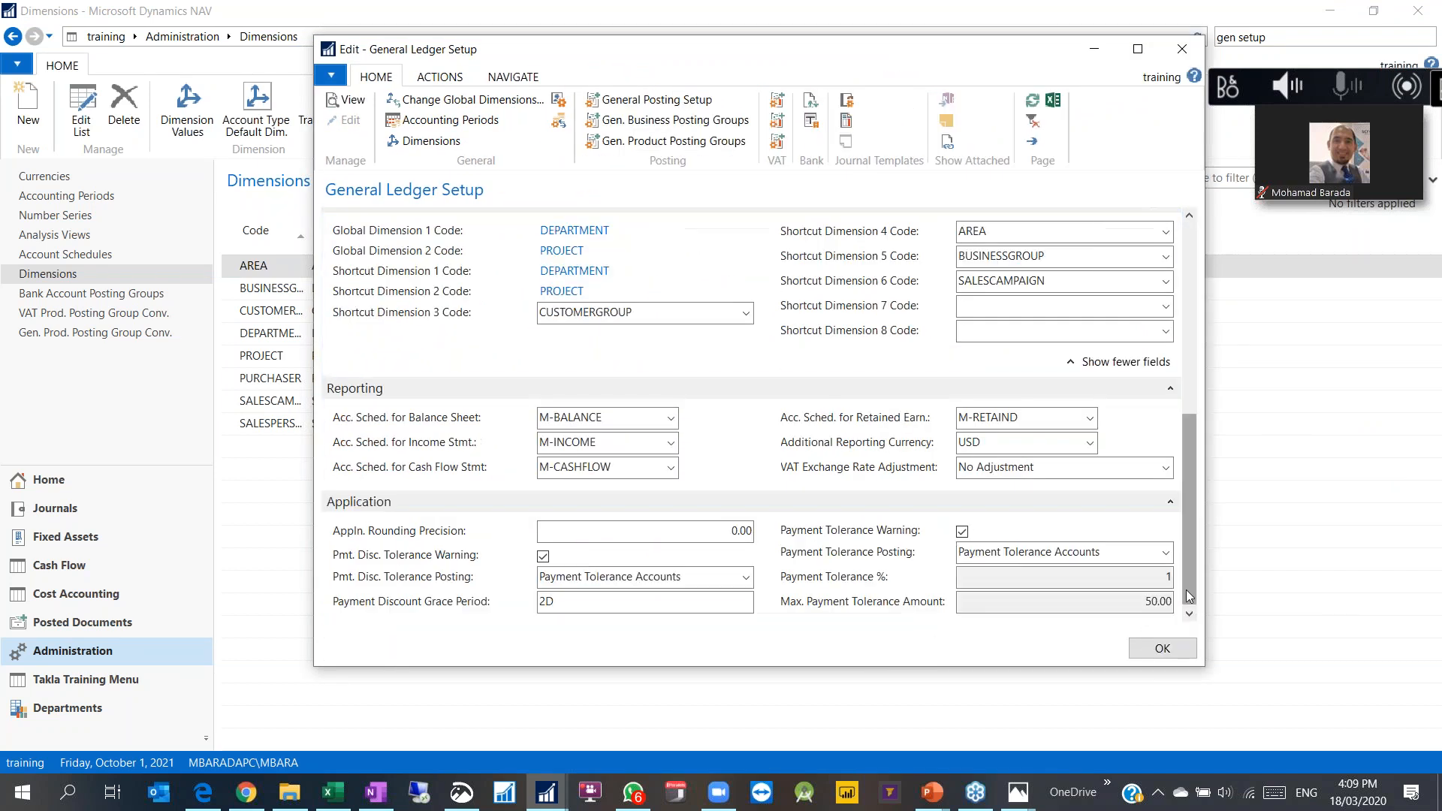
{"action": "scroll", "coordinate": [558, 438], "scroll_direction": "up", "scroll_amount": 3}
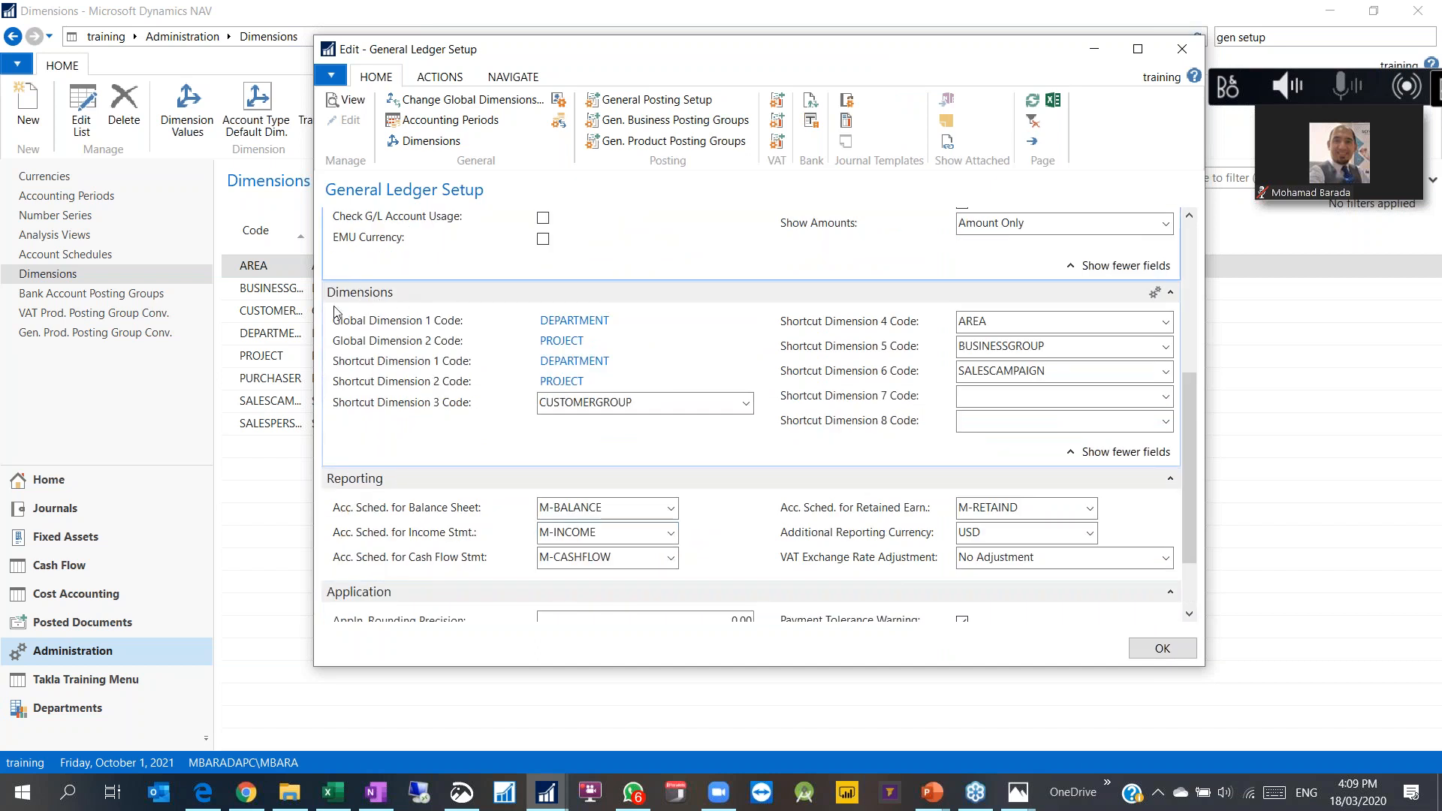
Step: Review the global and shortcut dimension codes and open Change Global Dimensions (DEPARTMENT, PROJECT)
{"action": "mouse_move", "coordinate": [432, 348]}
{"action": "mouse_move", "coordinate": [492, 323]}
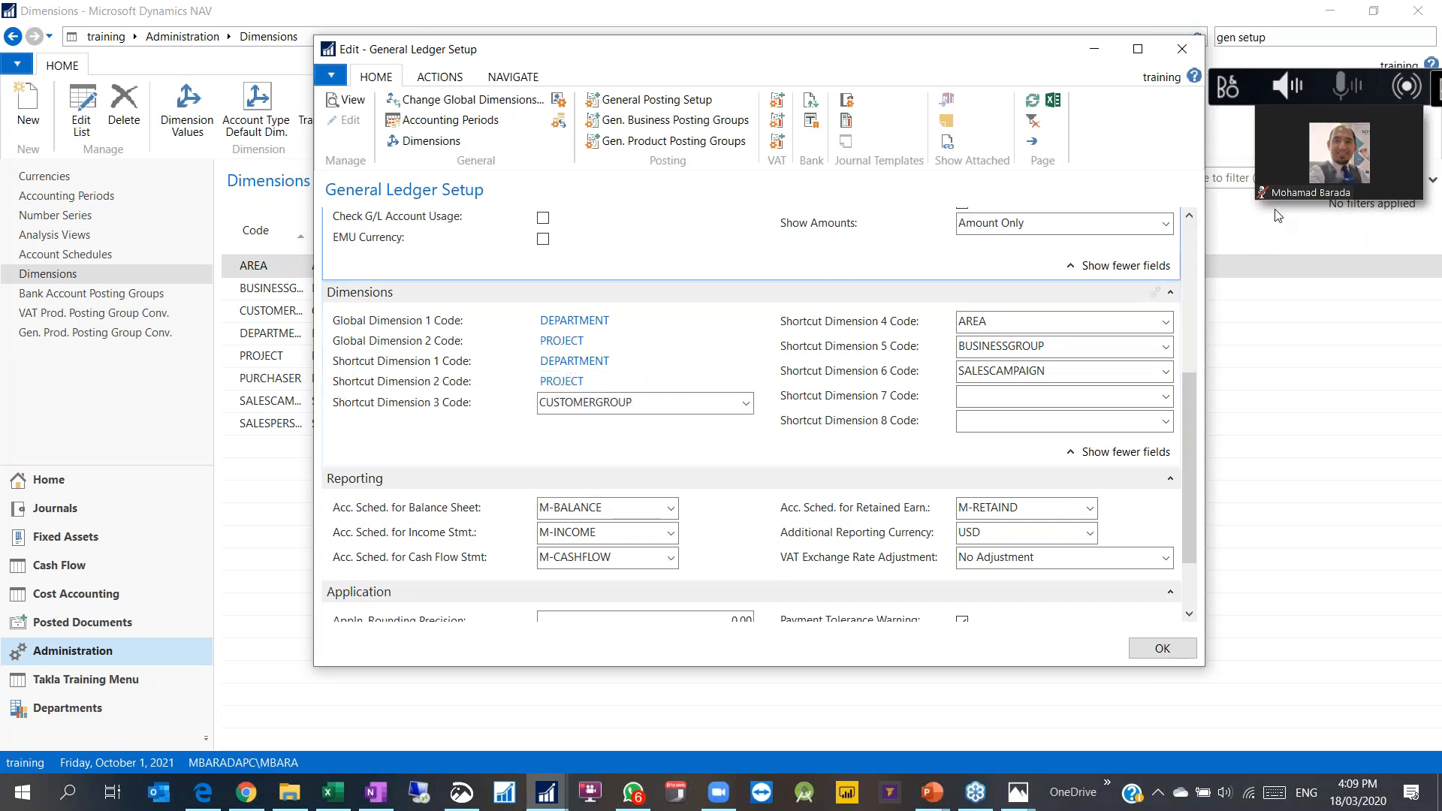
{"action": "mouse_move", "coordinate": [1265, 192]}
{"action": "left_click", "coordinate": [1436, 88]}
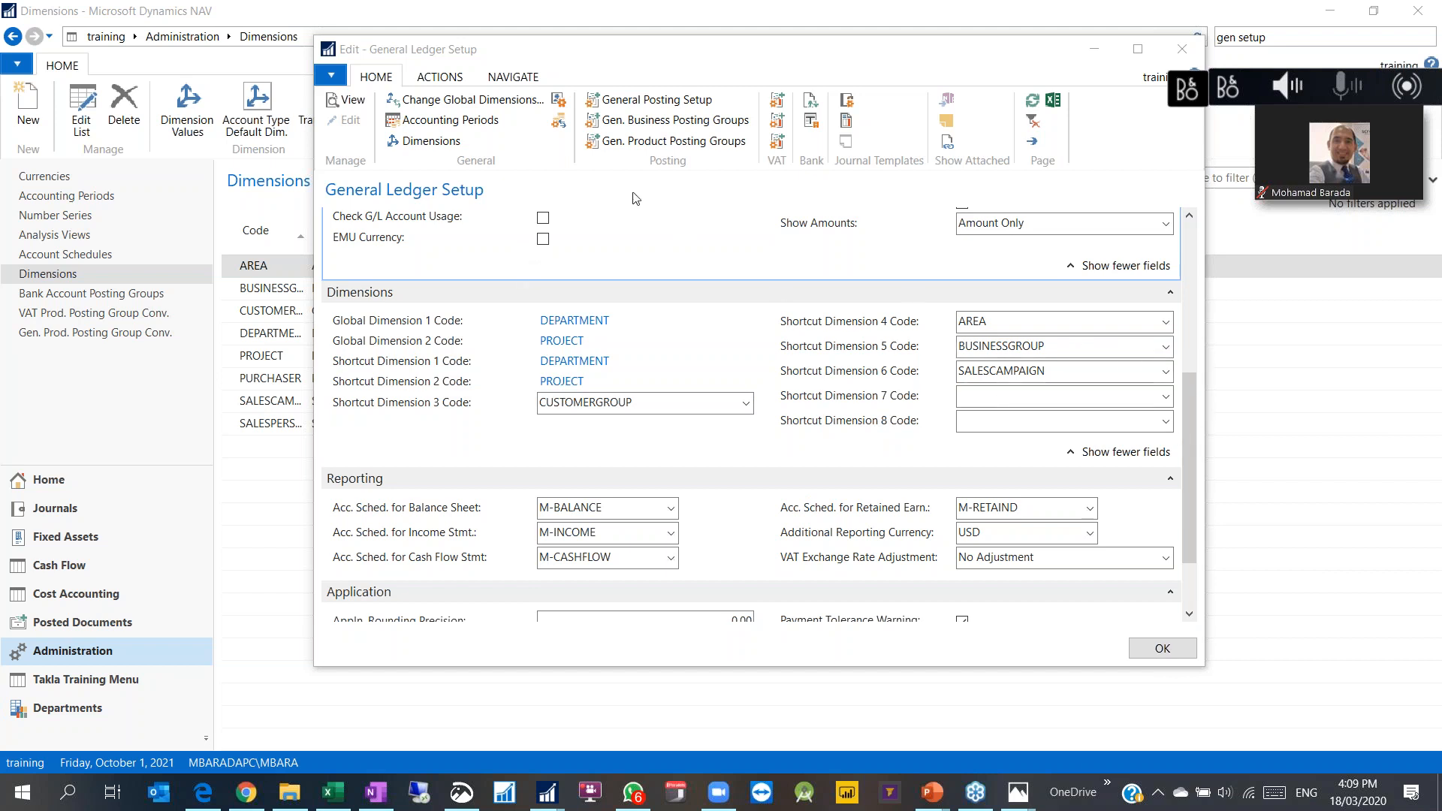
{"action": "left_click", "coordinate": [462, 103]}
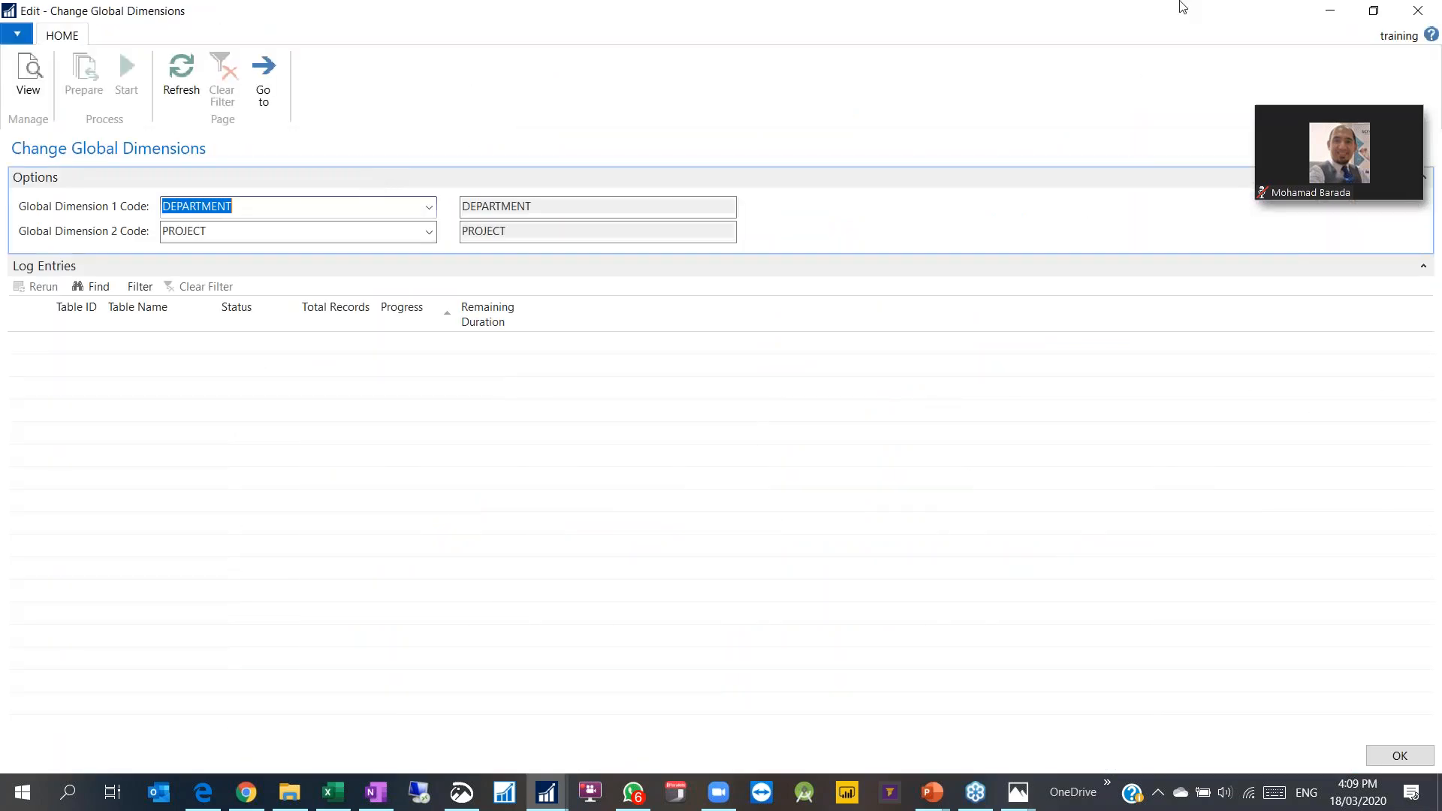
{"action": "left_click", "coordinate": [1373, 11]}
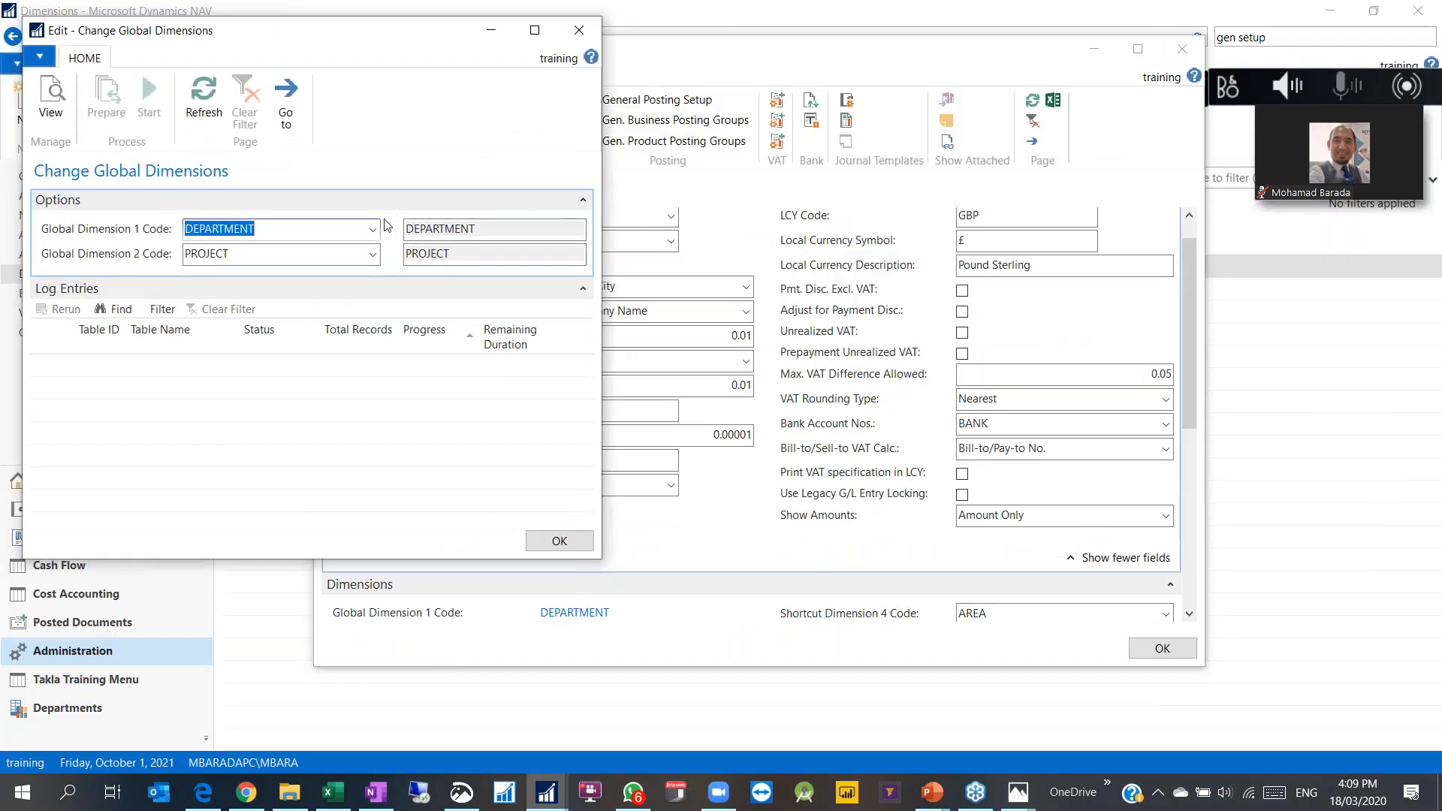
{"action": "left_click", "coordinate": [585, 39]}
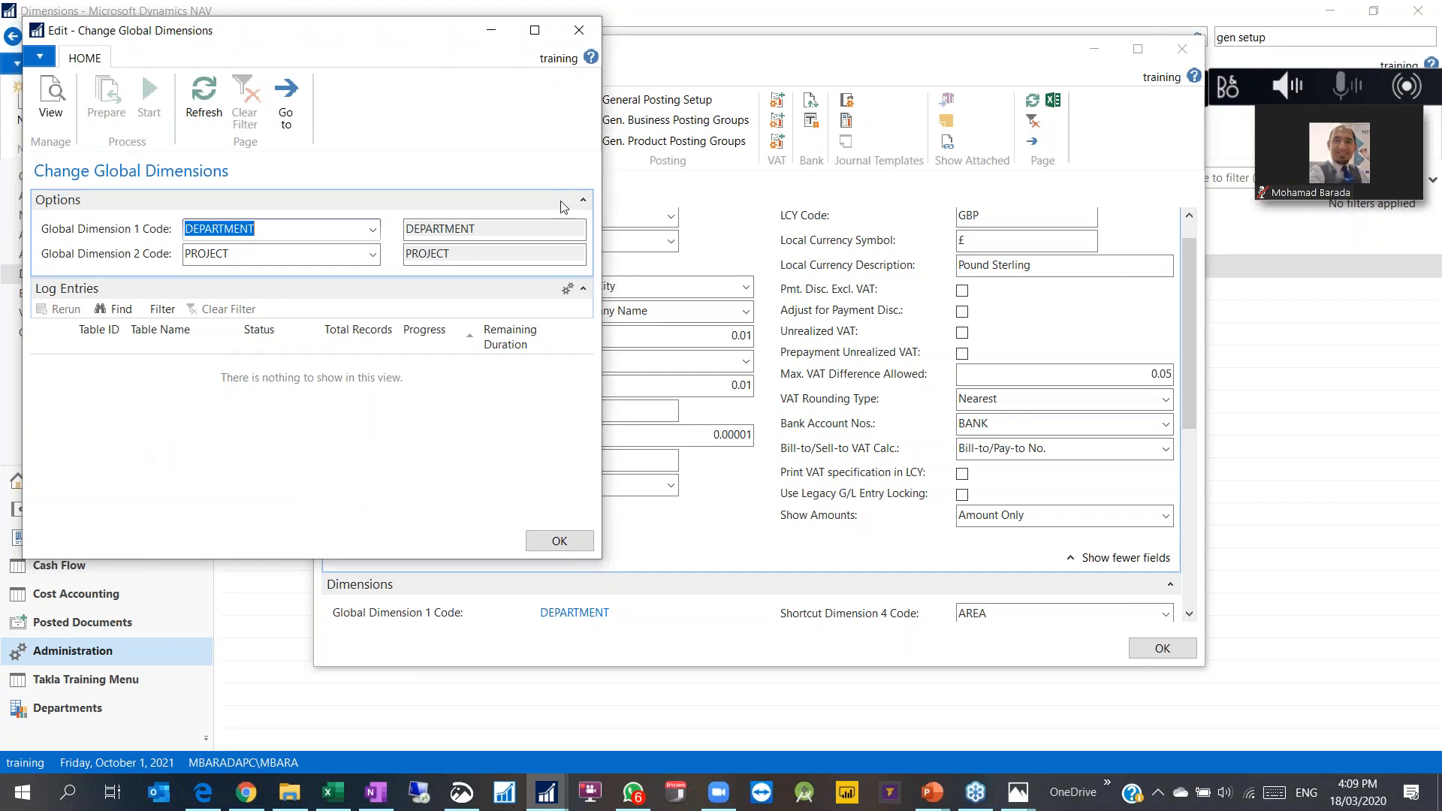
{"action": "left_click", "coordinate": [580, 30]}
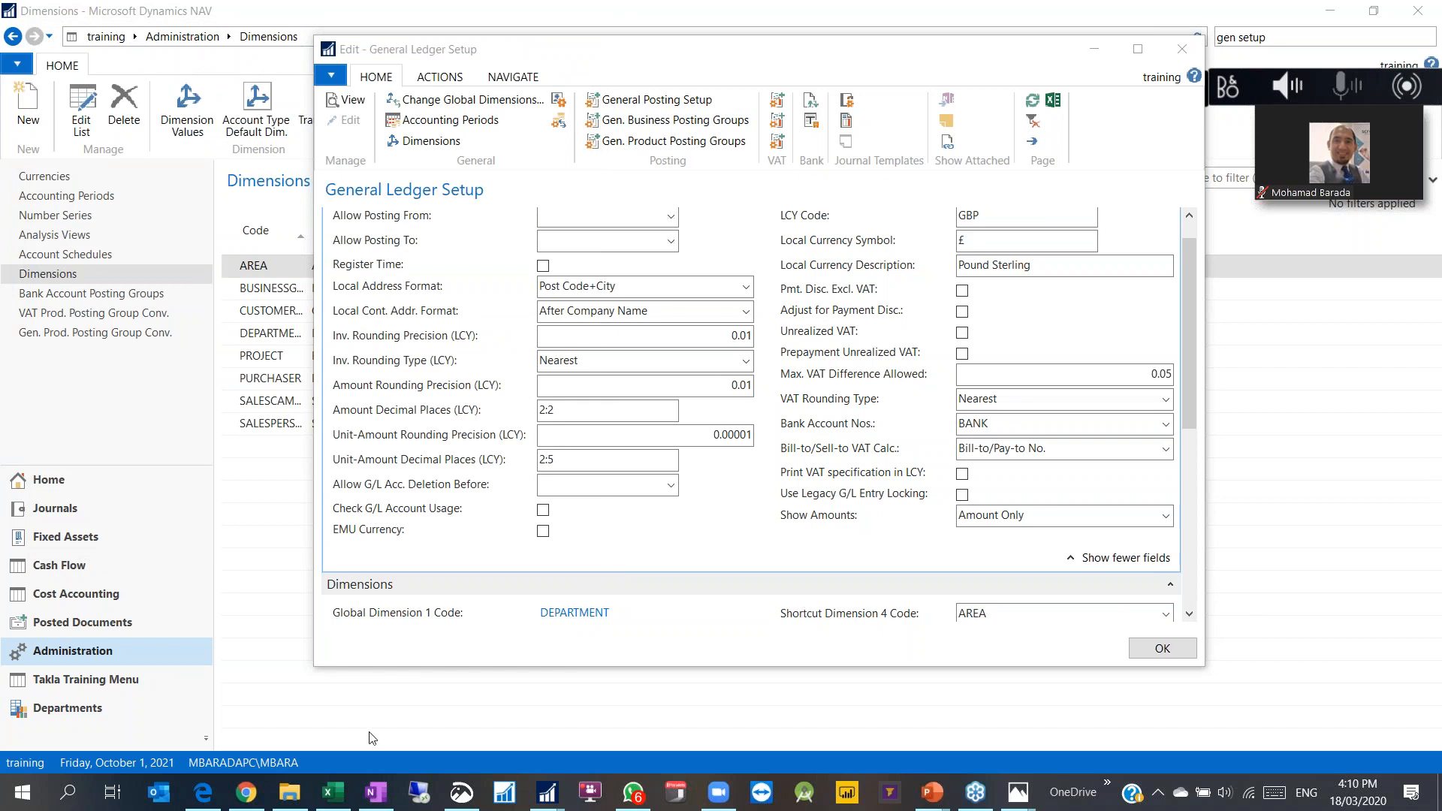
Step: Scroll to the Dimensions FastTab, then close General Ledger Setup with Esc
{"action": "scroll", "coordinate": [480, 540], "scroll_direction": "down", "scroll_amount": 3}
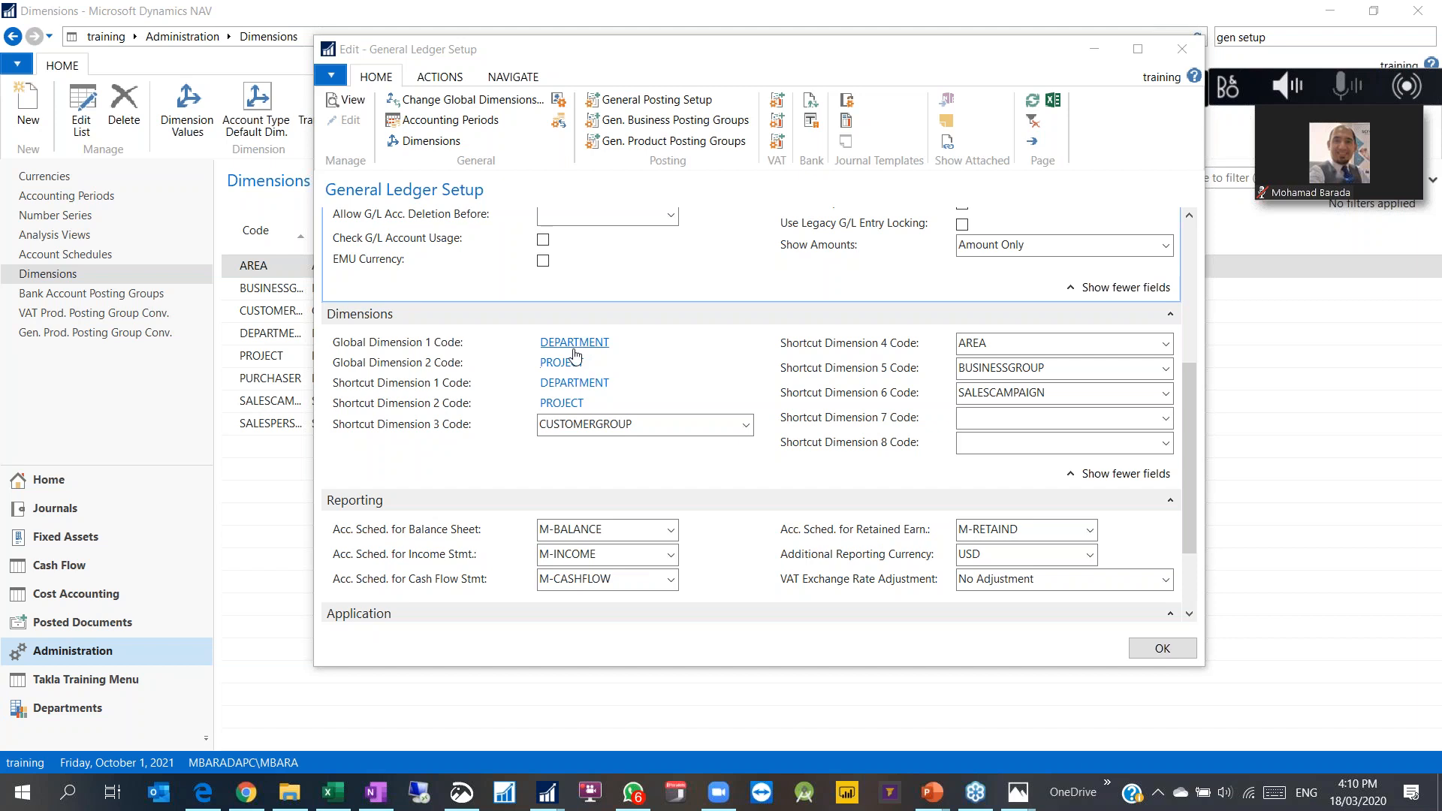
{"action": "key", "text": "Escape"}
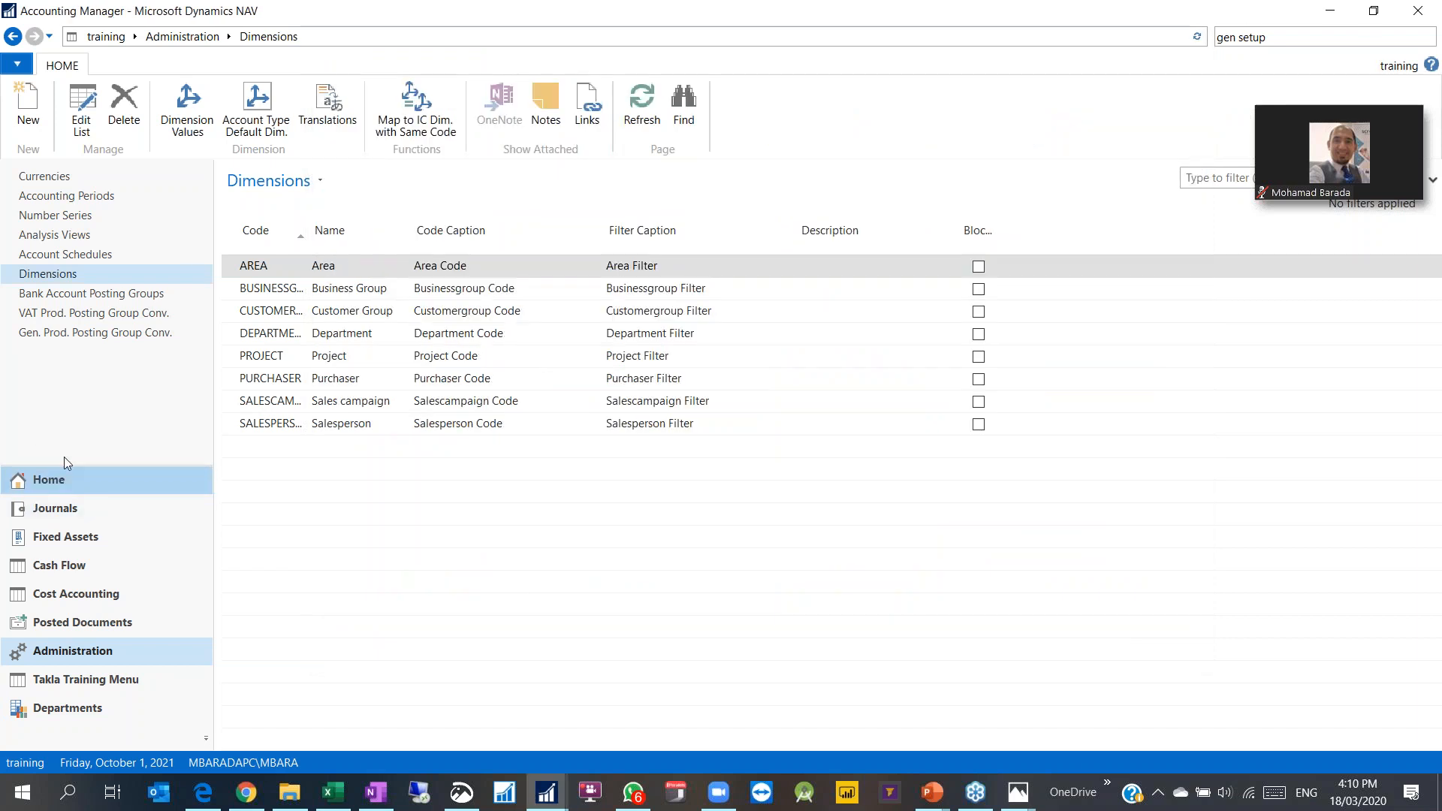
Step: Go from the Accounting Manager home to the posted purchase invoices list under Posted Documents
{"action": "left_click", "coordinate": [64, 479]}
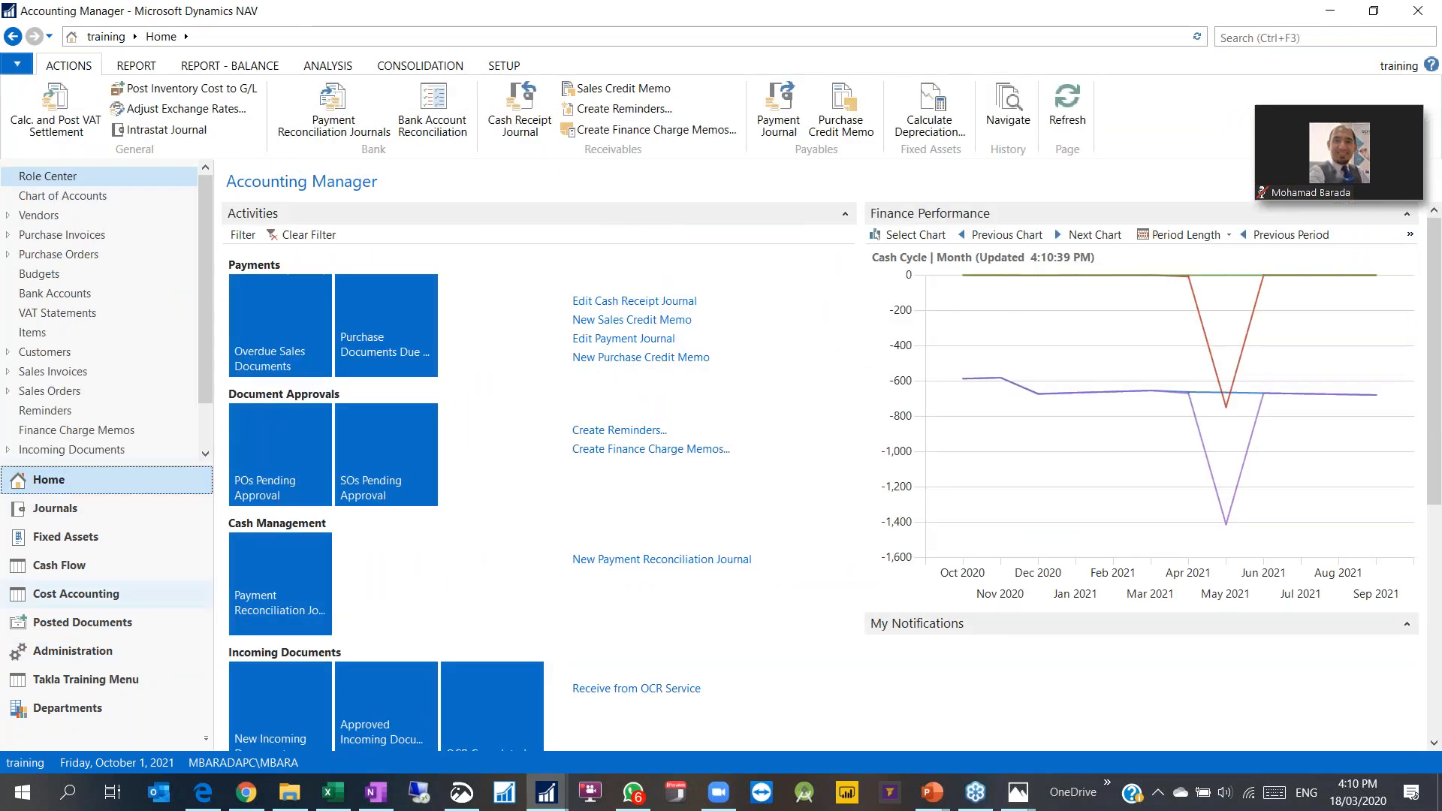
{"action": "left_click", "coordinate": [82, 622]}
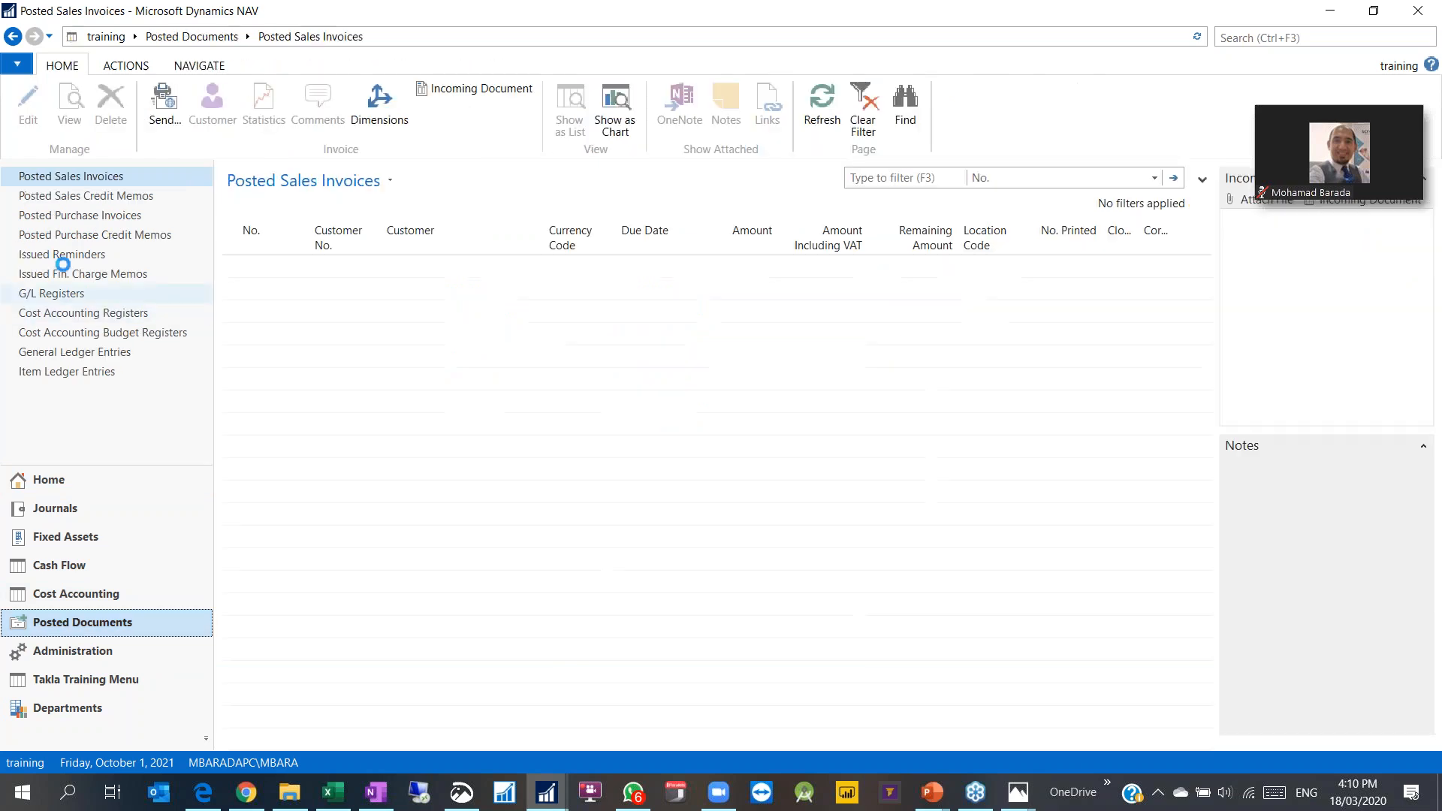
{"action": "left_click", "coordinate": [87, 218]}
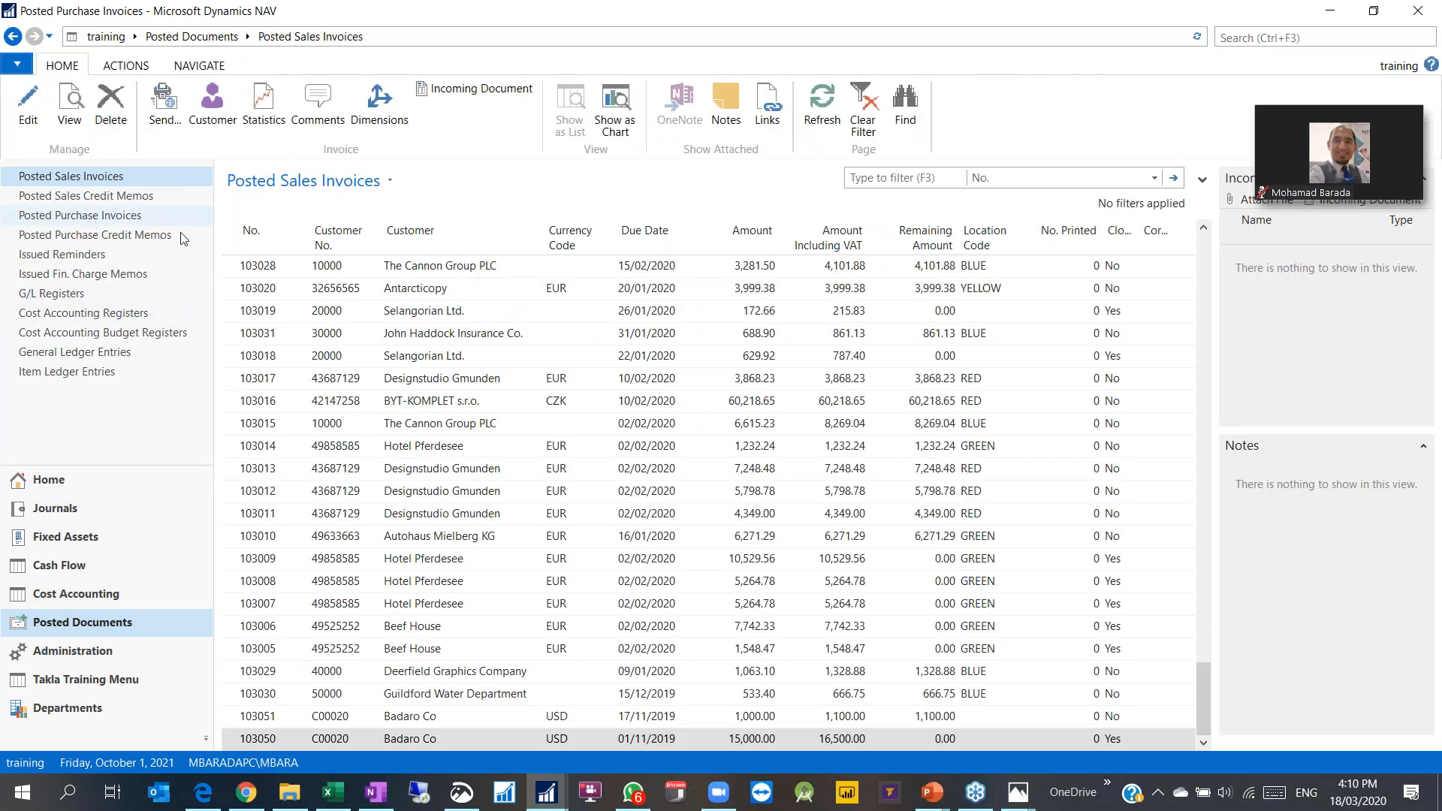
Step: Browse all fields in the invoices' Advanced filter list, then open G/L Registers
{"action": "left_click", "coordinate": [345, 184]}
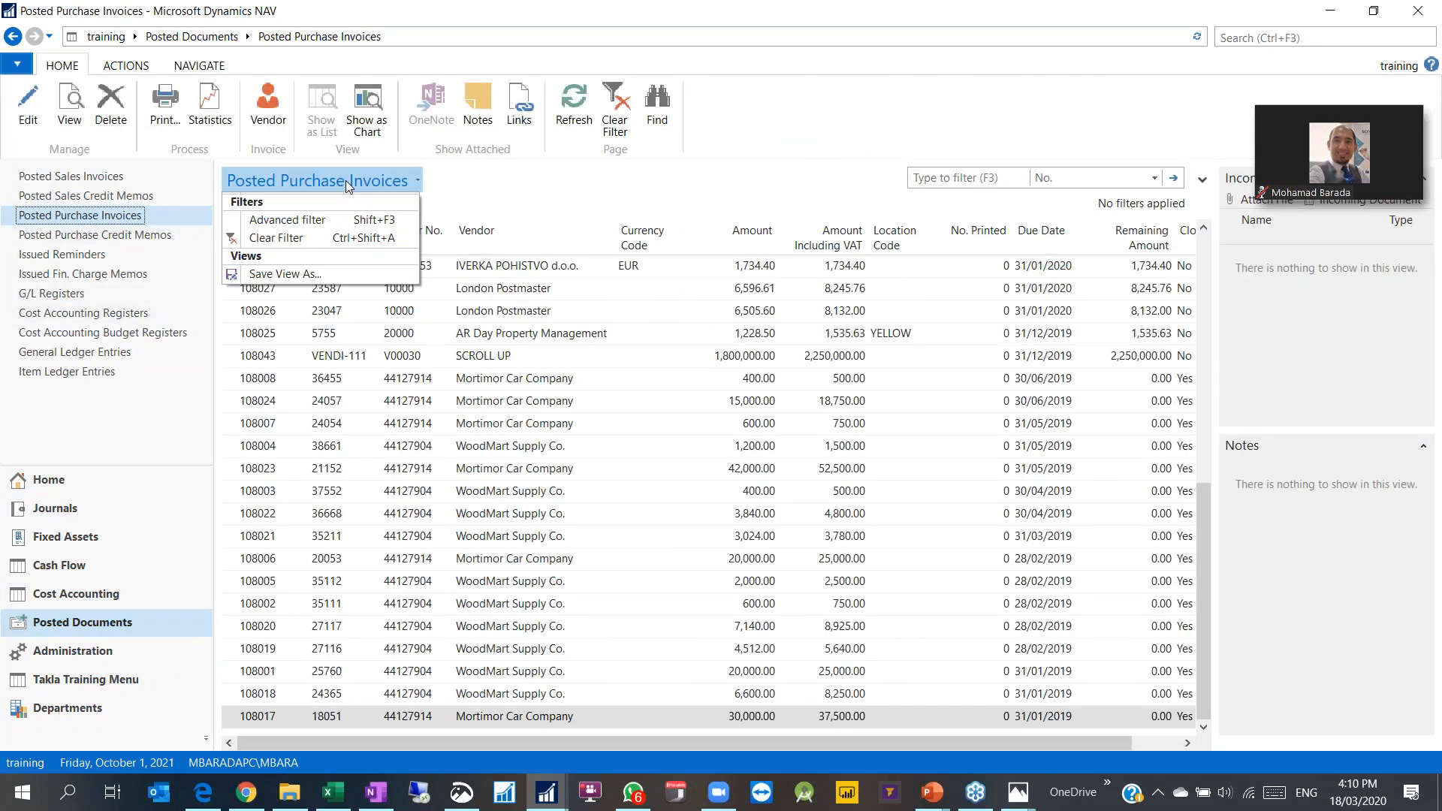
{"action": "left_click", "coordinate": [320, 225]}
{"action": "left_click", "coordinate": [339, 241]}
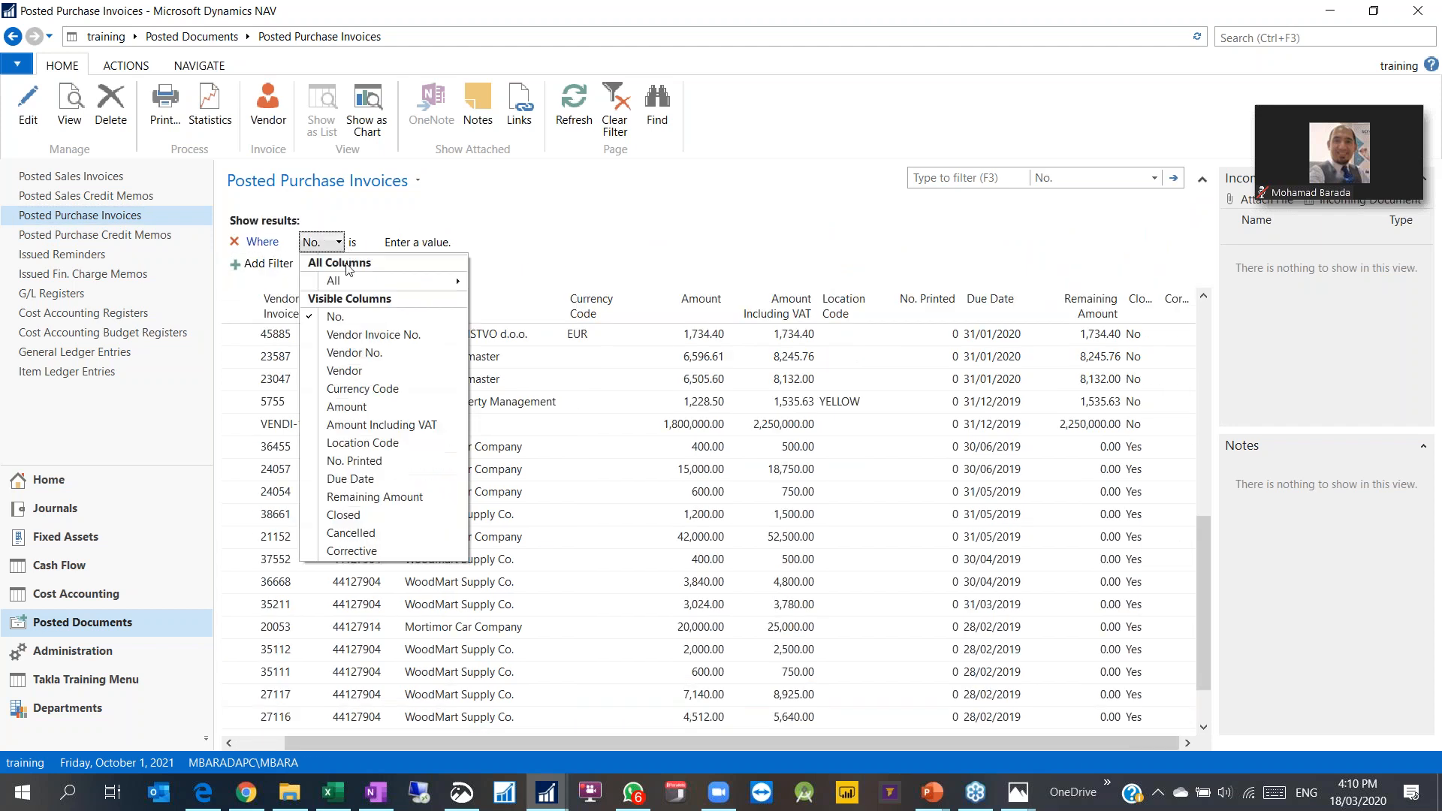
{"action": "mouse_move", "coordinate": [353, 285]}
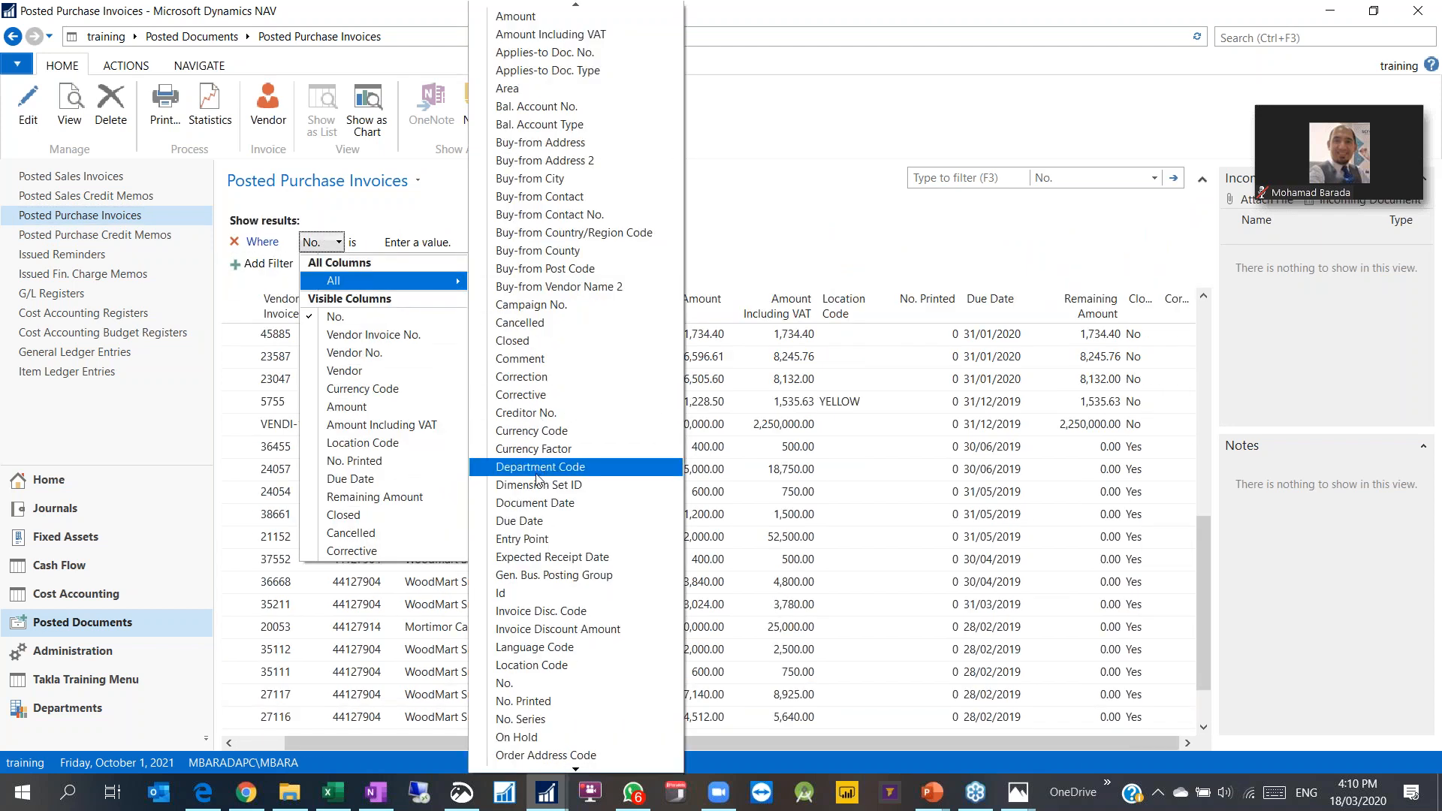
{"action": "scroll", "coordinate": [537, 480], "scroll_direction": "down", "scroll_amount": 5}
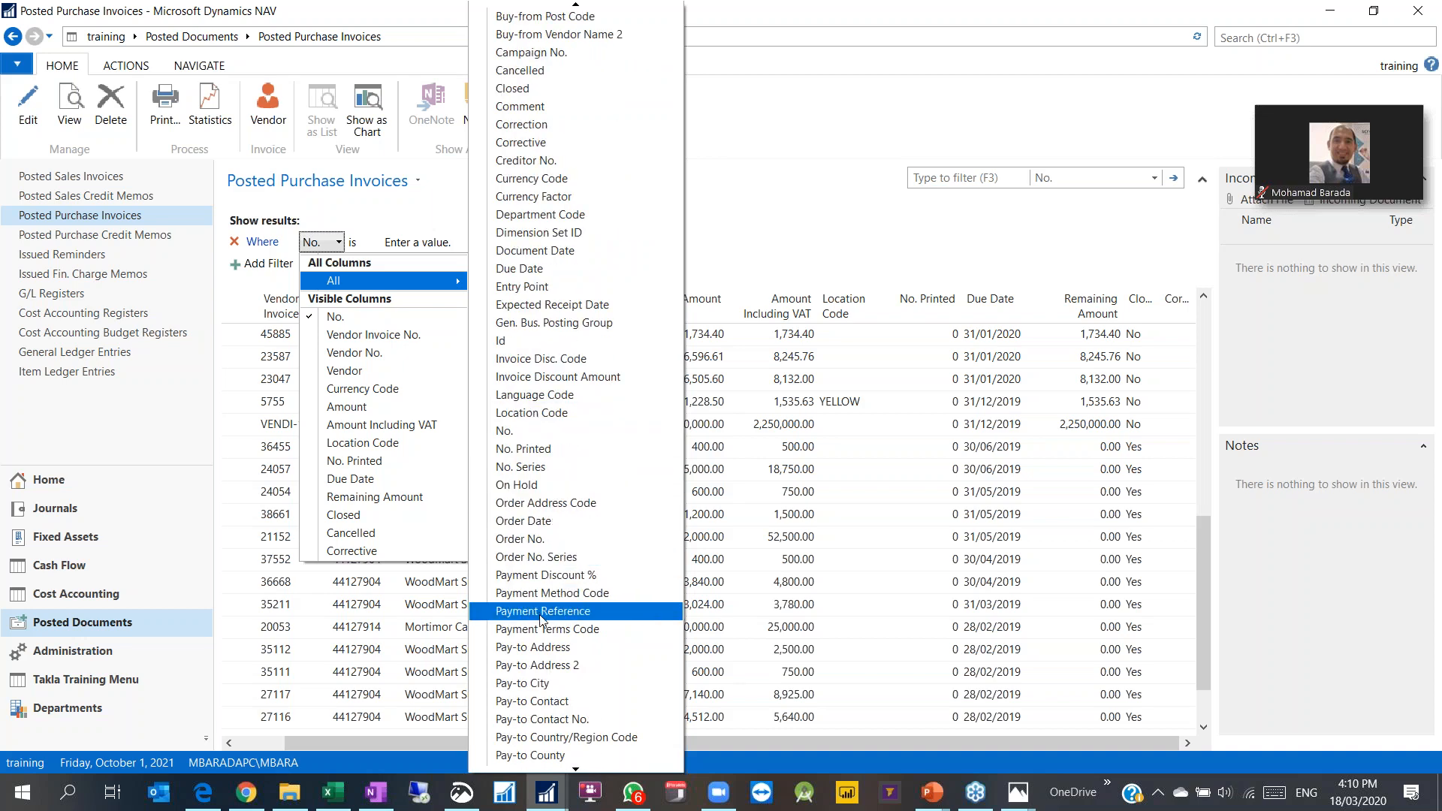
{"action": "scroll", "coordinate": [539, 620], "scroll_direction": "down", "scroll_amount": 5}
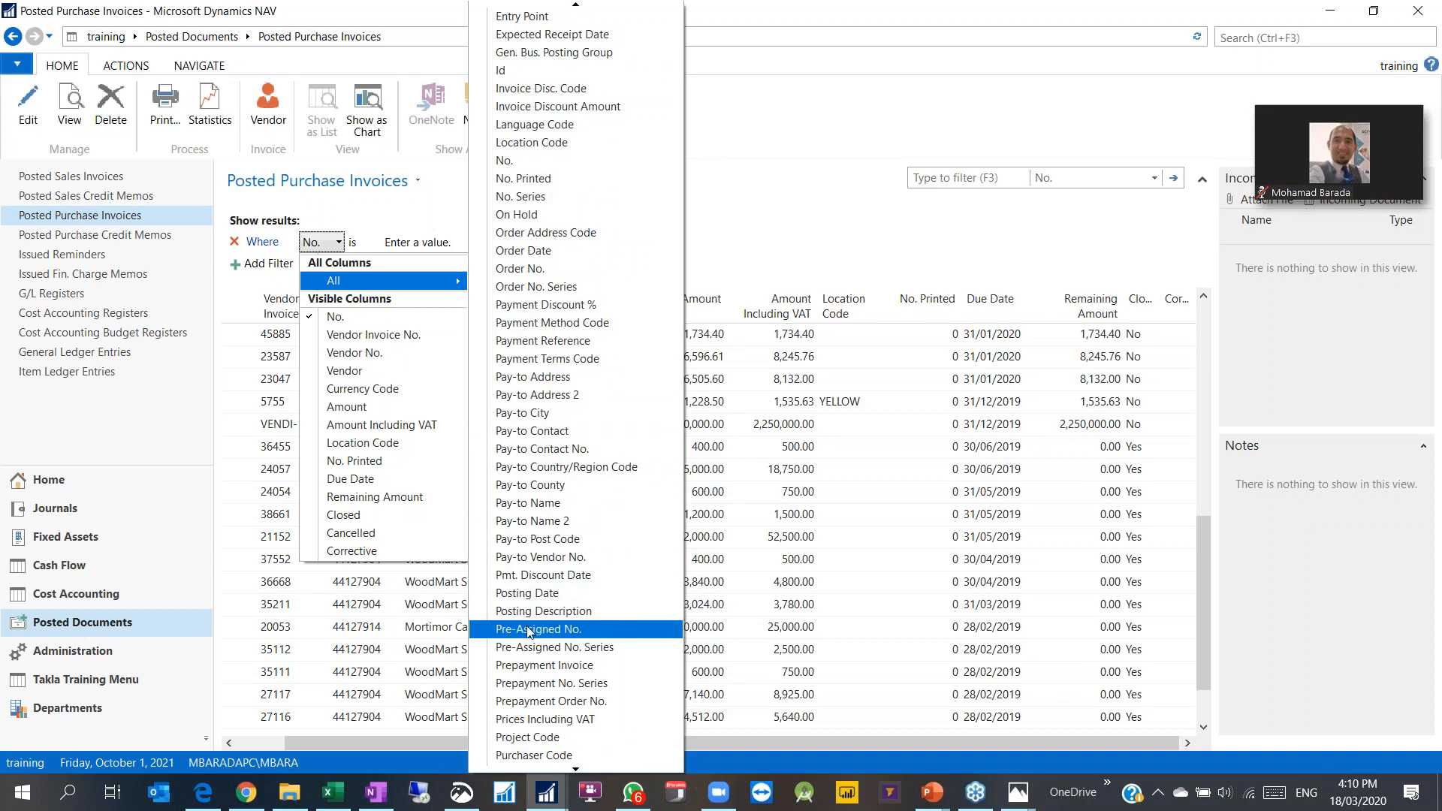
{"action": "scroll", "coordinate": [530, 664], "scroll_direction": "down", "scroll_amount": 2}
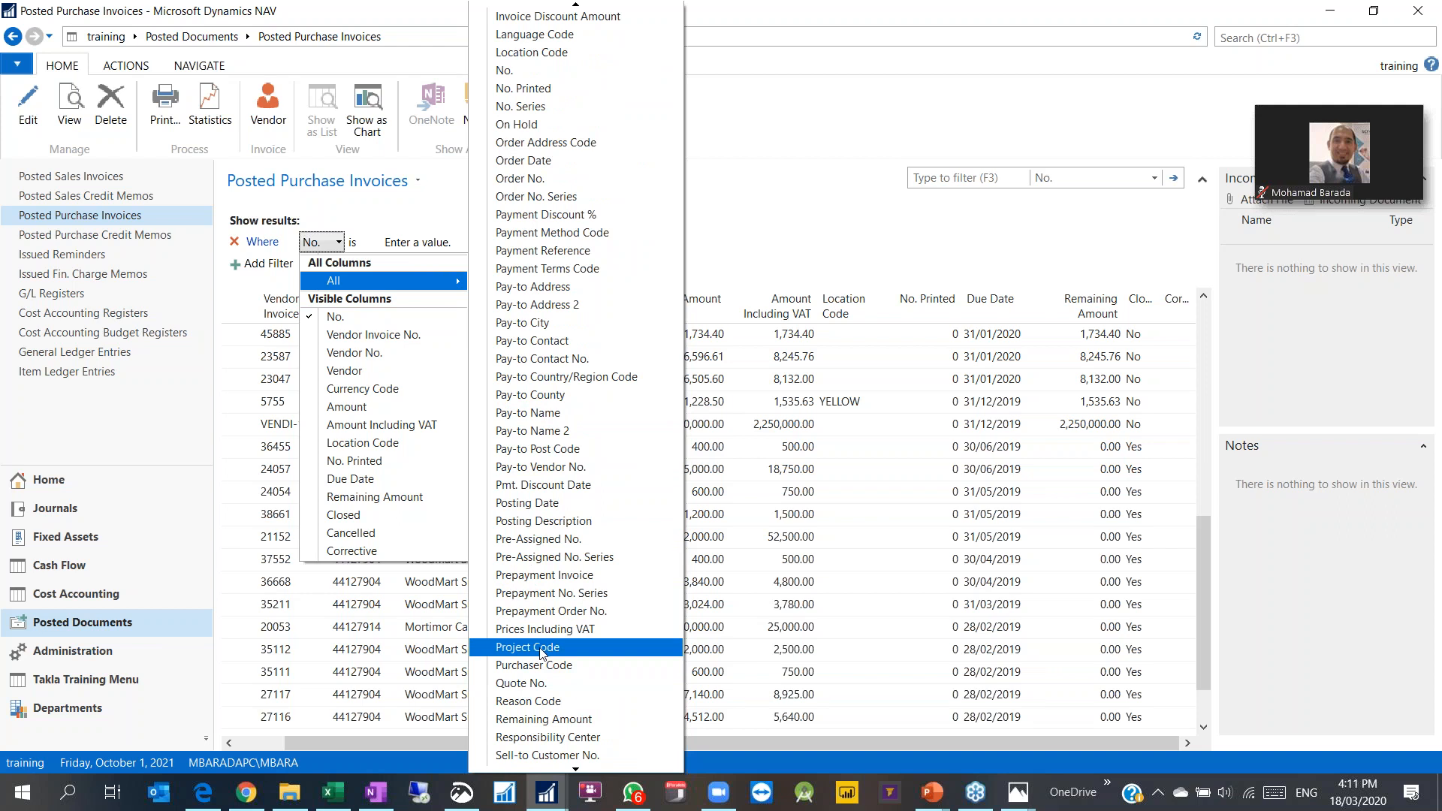
{"action": "left_click", "coordinate": [49, 294]}
{"action": "left_click", "coordinate": [45, 293]}
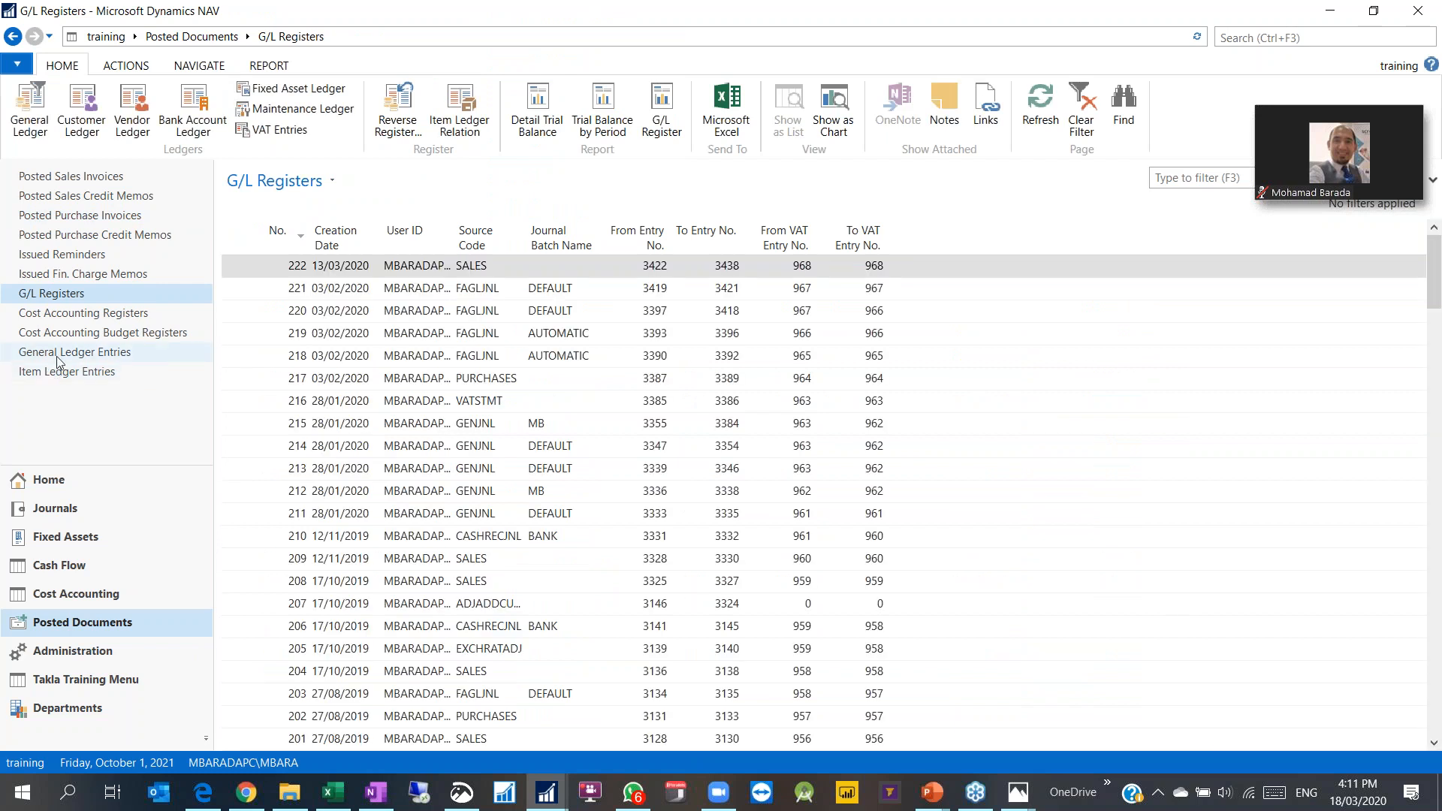
Step: Browse the General Ledger Entries filter columns, then go back to Dimensions via page history
{"action": "left_click", "coordinate": [139, 358]}
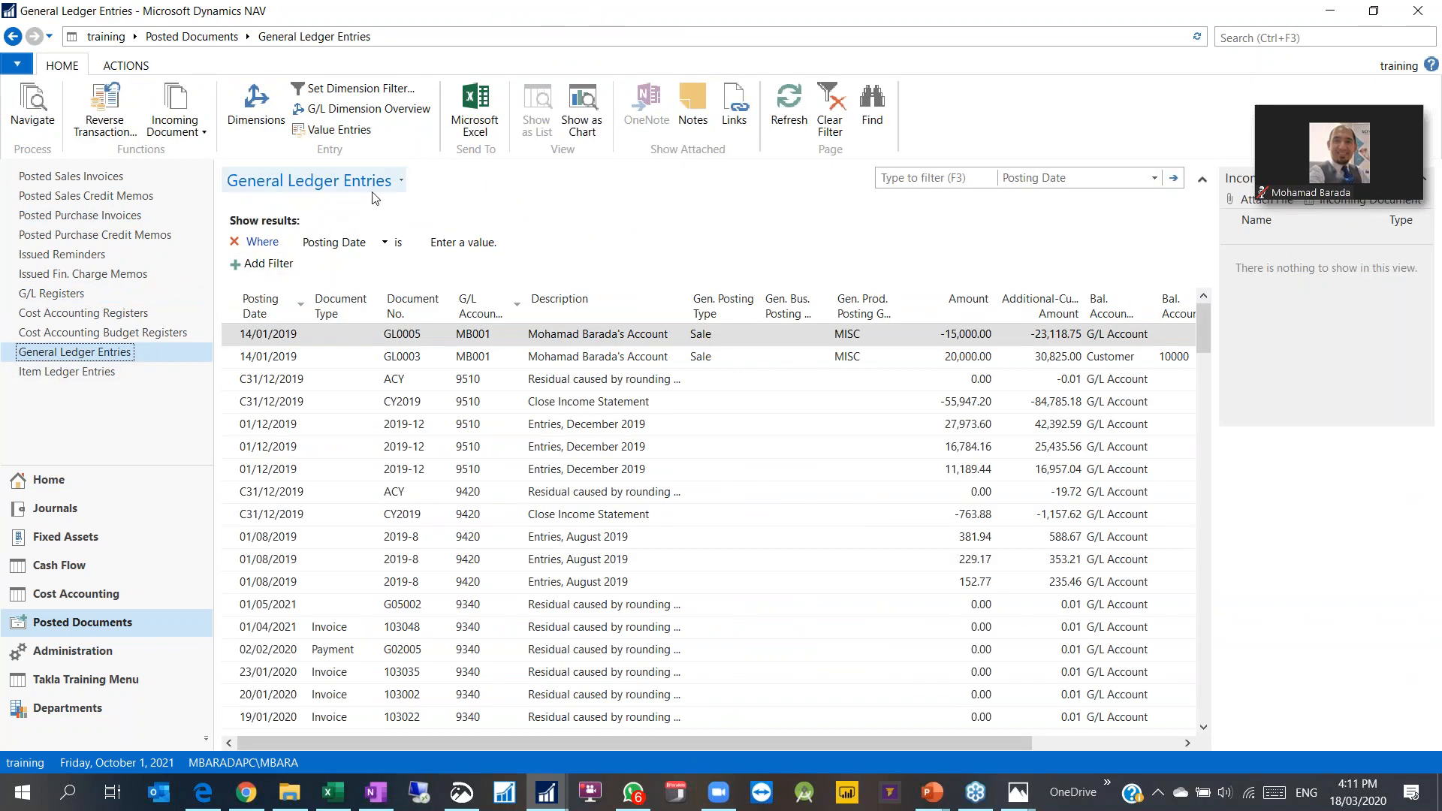
{"action": "left_click", "coordinate": [323, 181]}
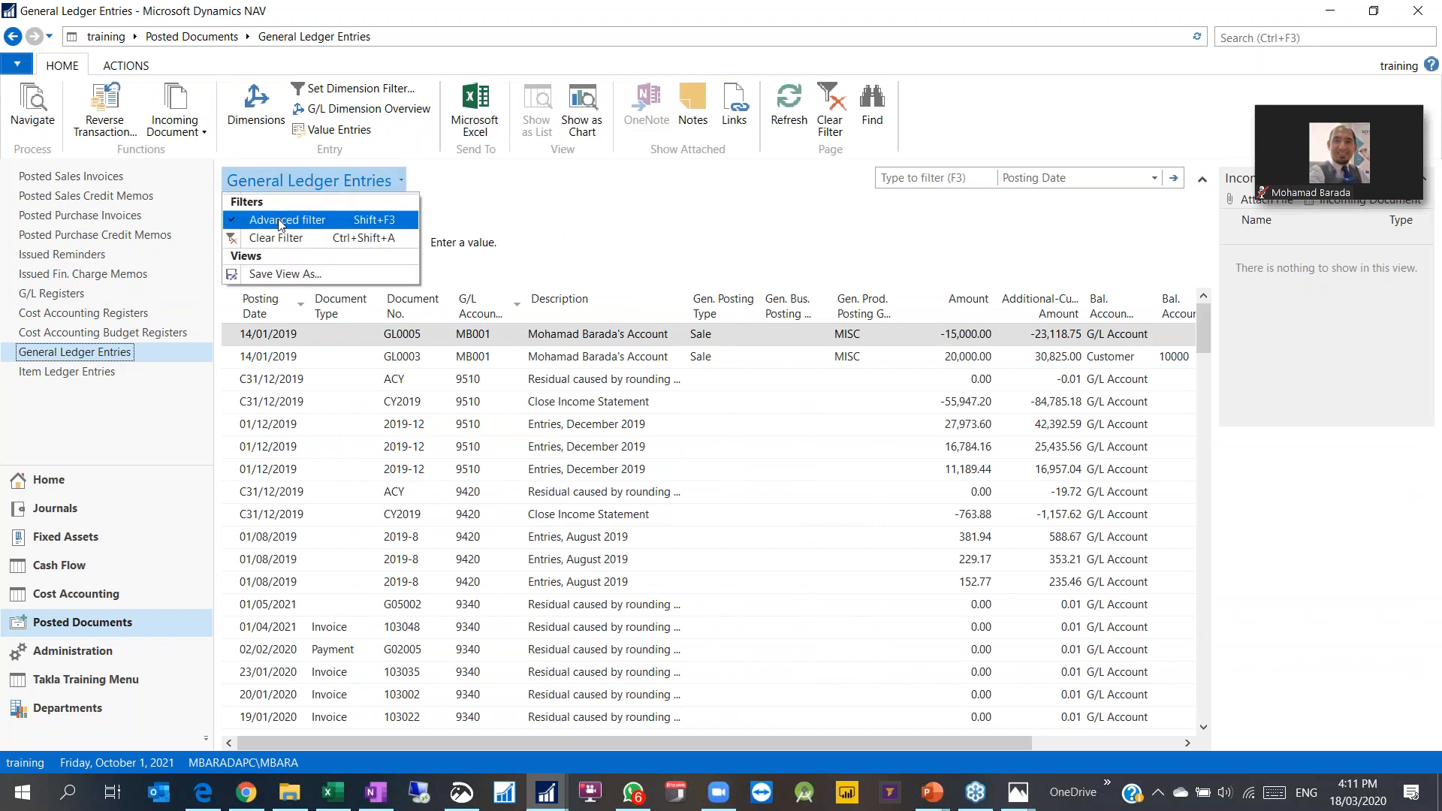
{"action": "left_click", "coordinate": [475, 193]}
{"action": "left_click", "coordinate": [383, 242]}
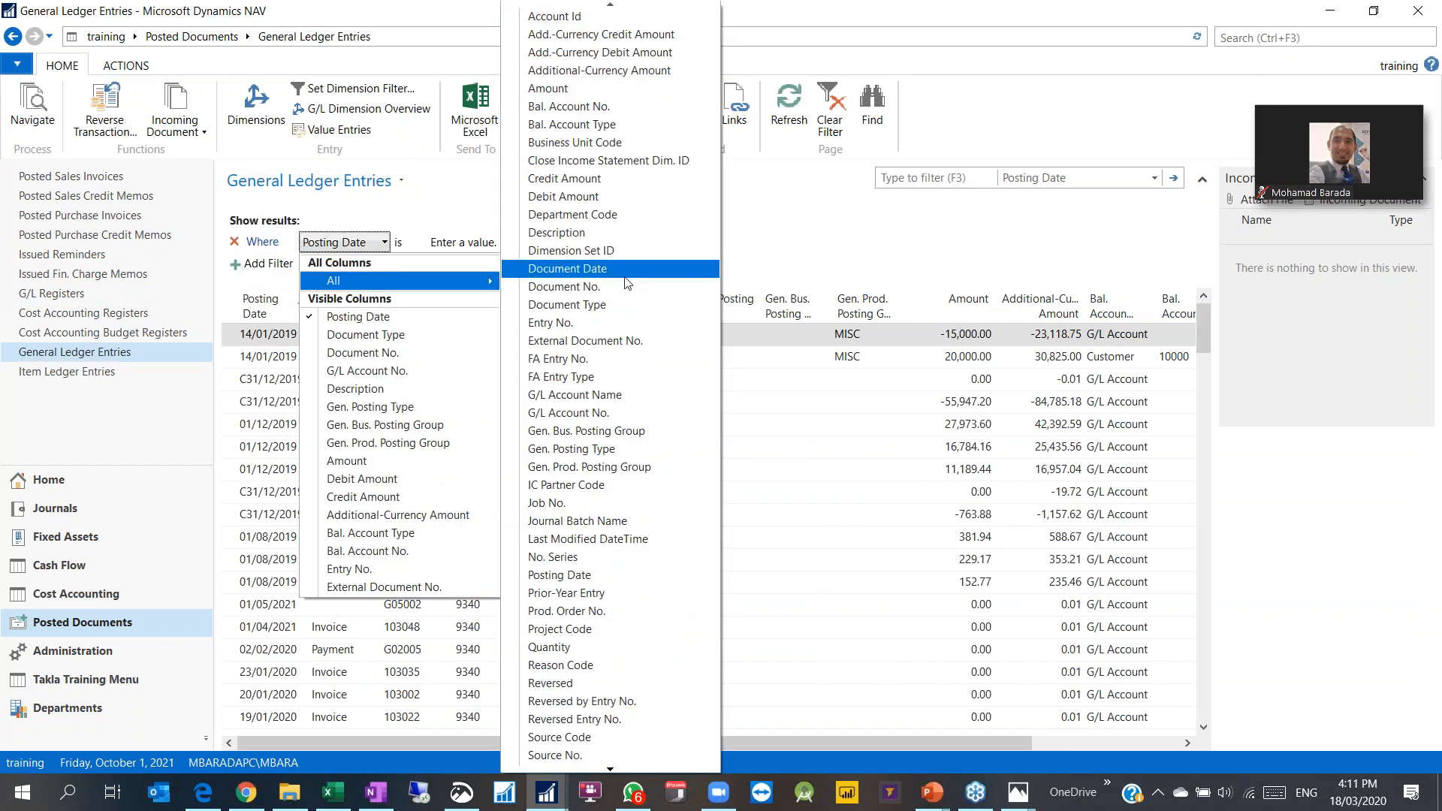
{"action": "left_click", "coordinate": [794, 186]}
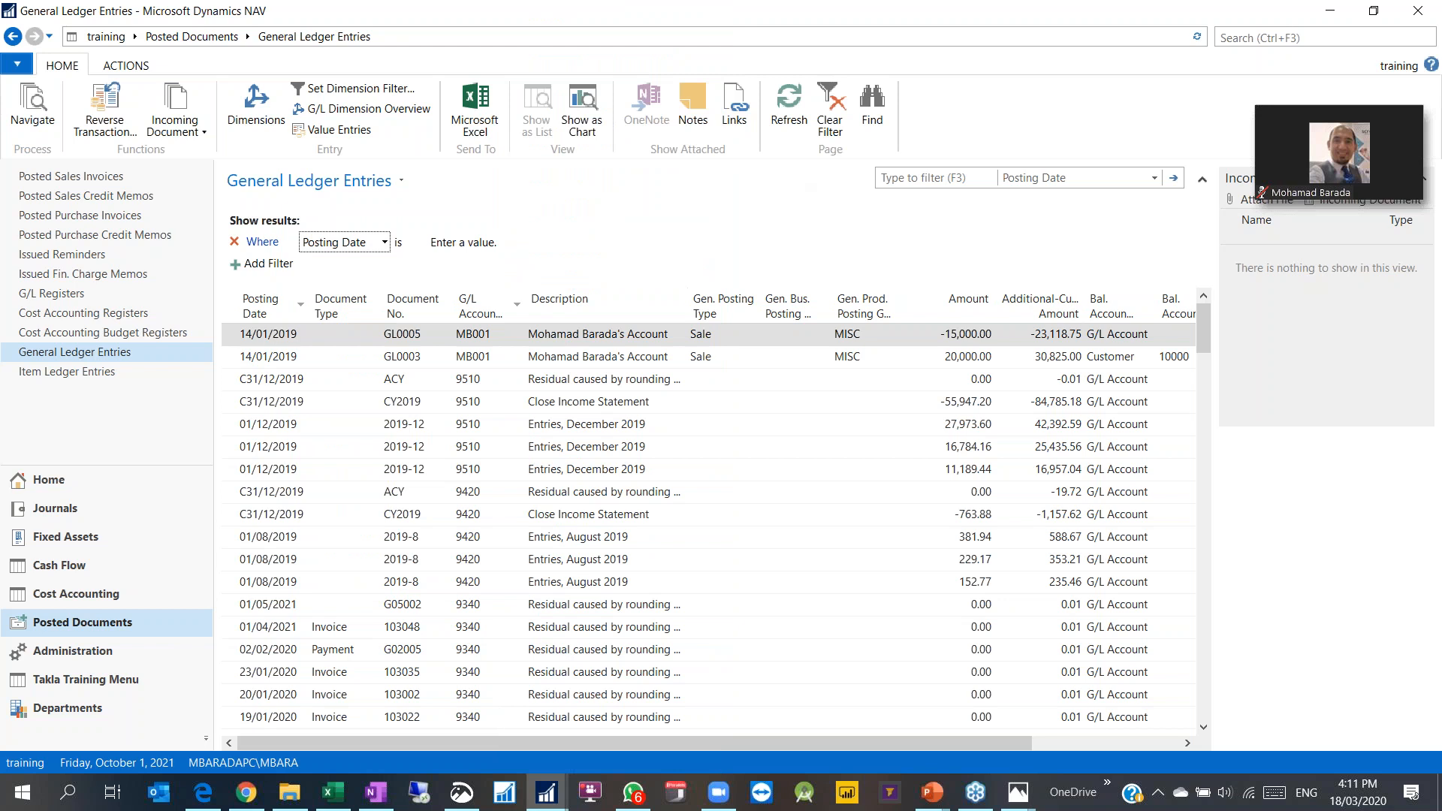
{"action": "left_click", "coordinate": [49, 36]}
{"action": "left_click", "coordinate": [58, 147]}
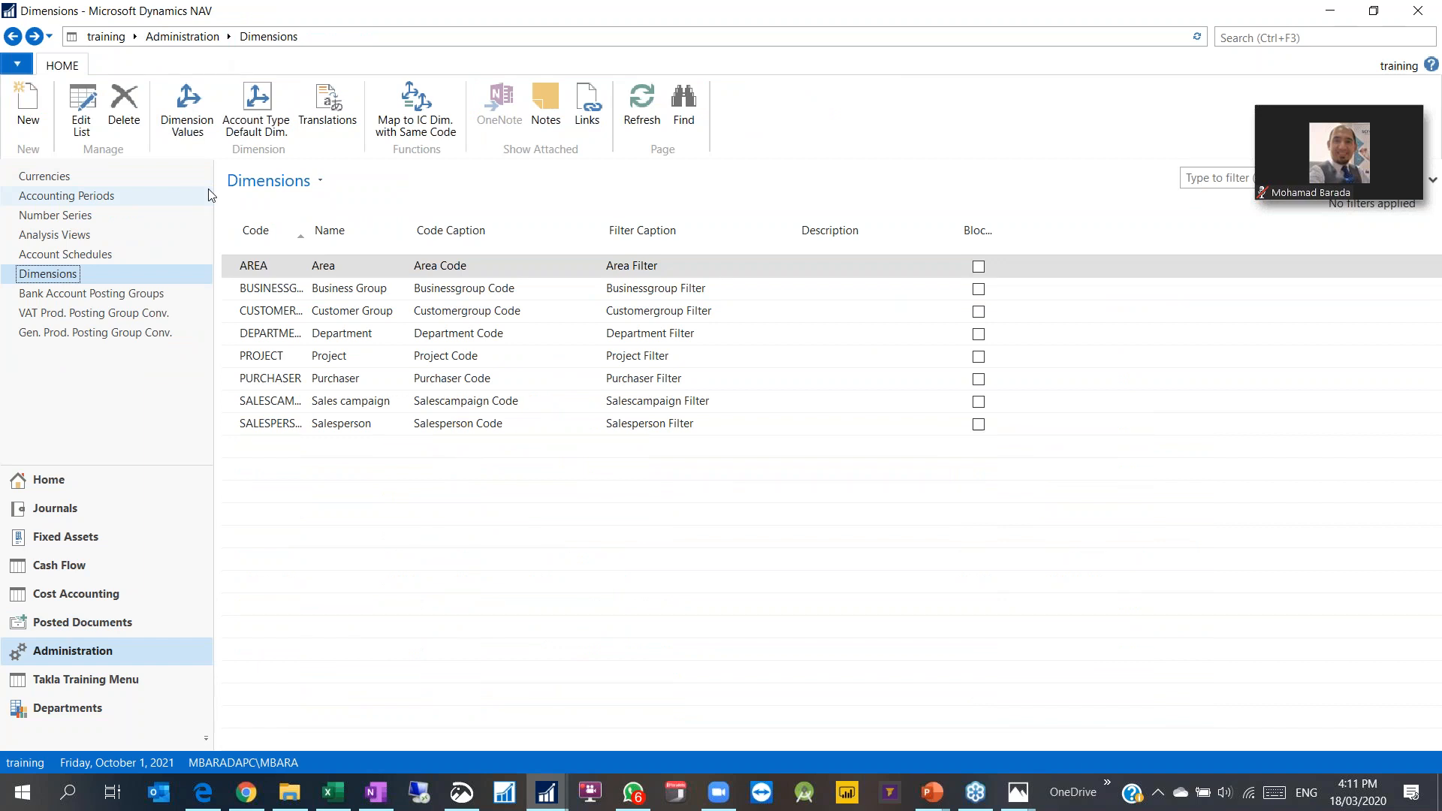
{"action": "left_click", "coordinate": [328, 39]}
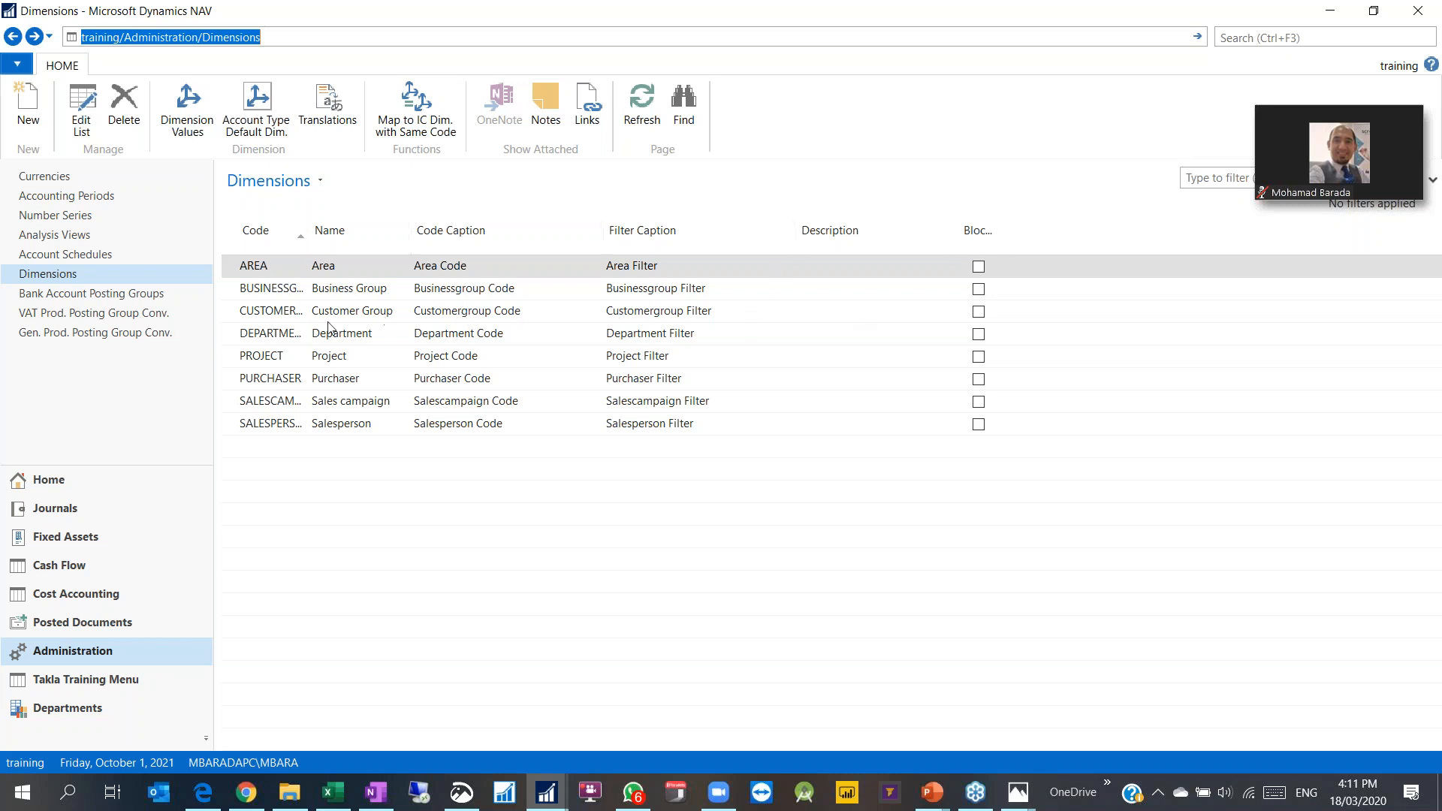
{"action": "left_click", "coordinate": [831, 339]}
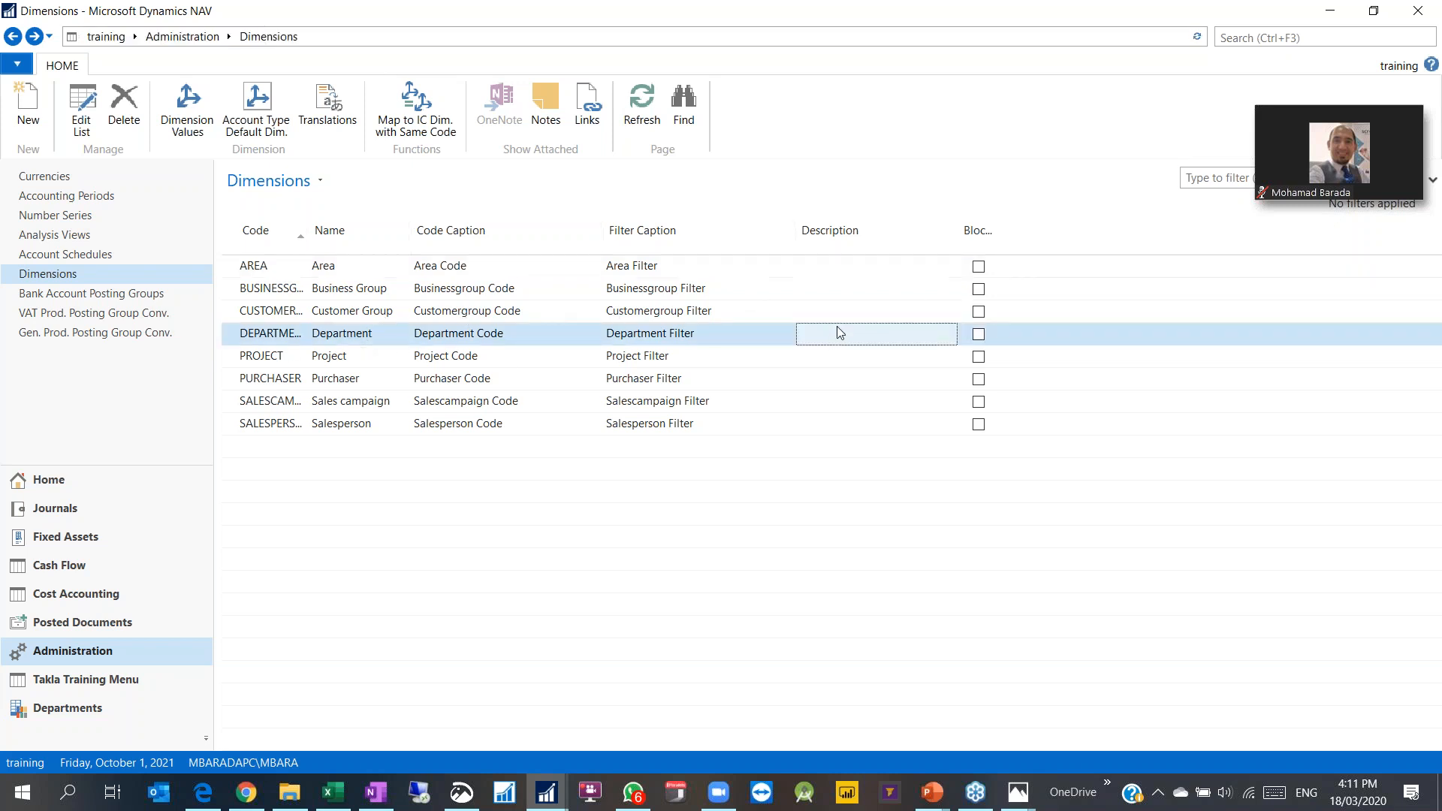
{"action": "left_click", "coordinate": [53, 37]}
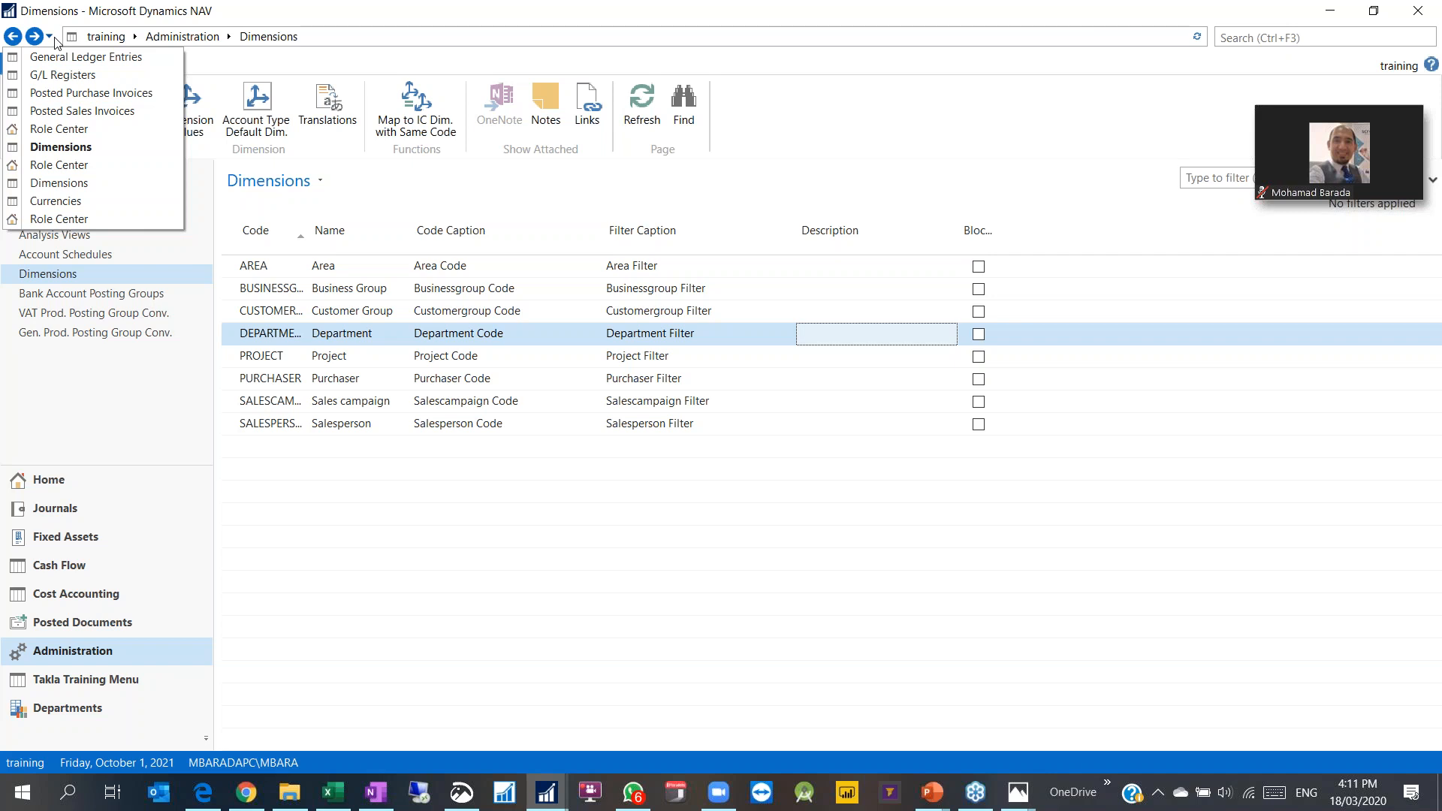
{"action": "left_click", "coordinate": [1243, 33]}
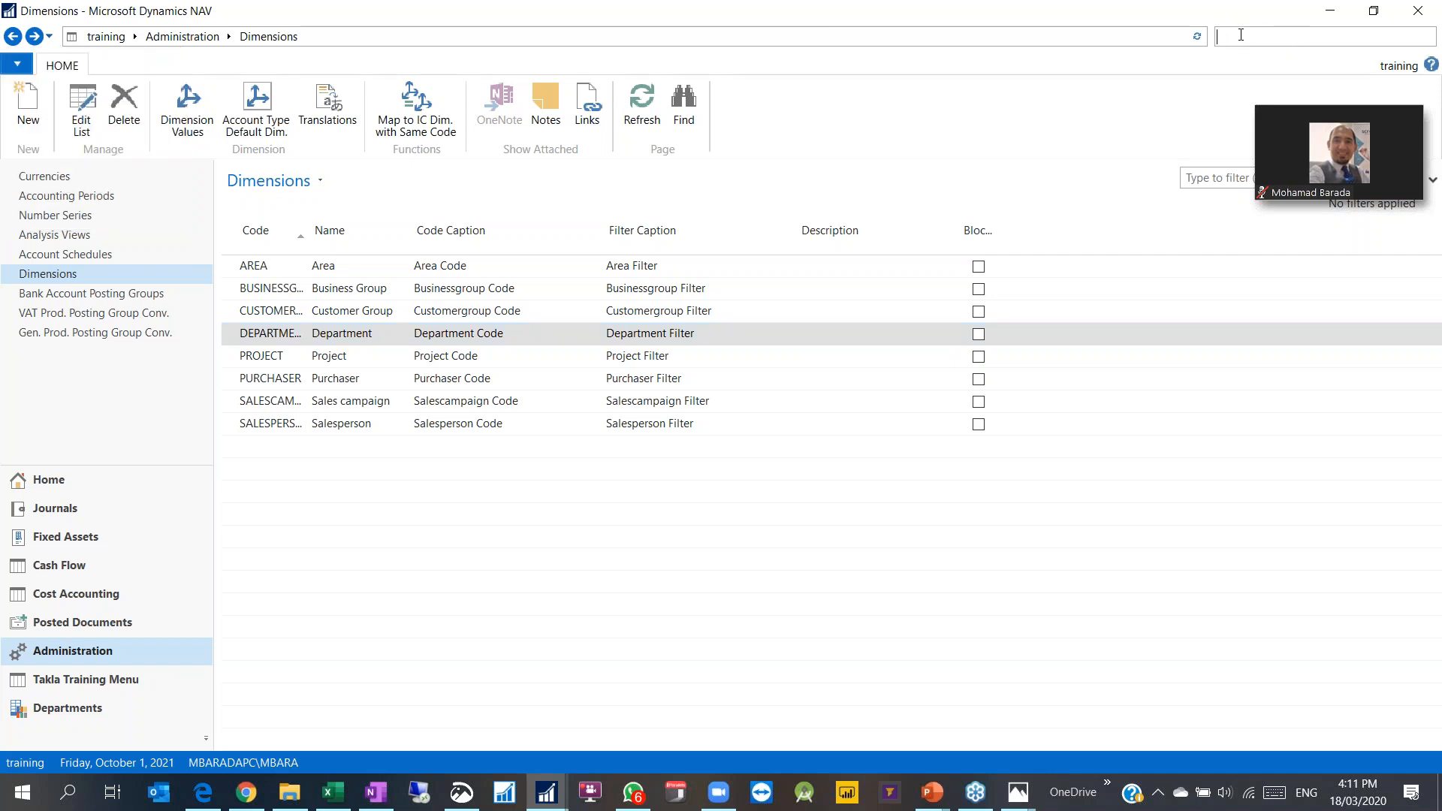
{"action": "mouse_move", "coordinate": [559, 805]}
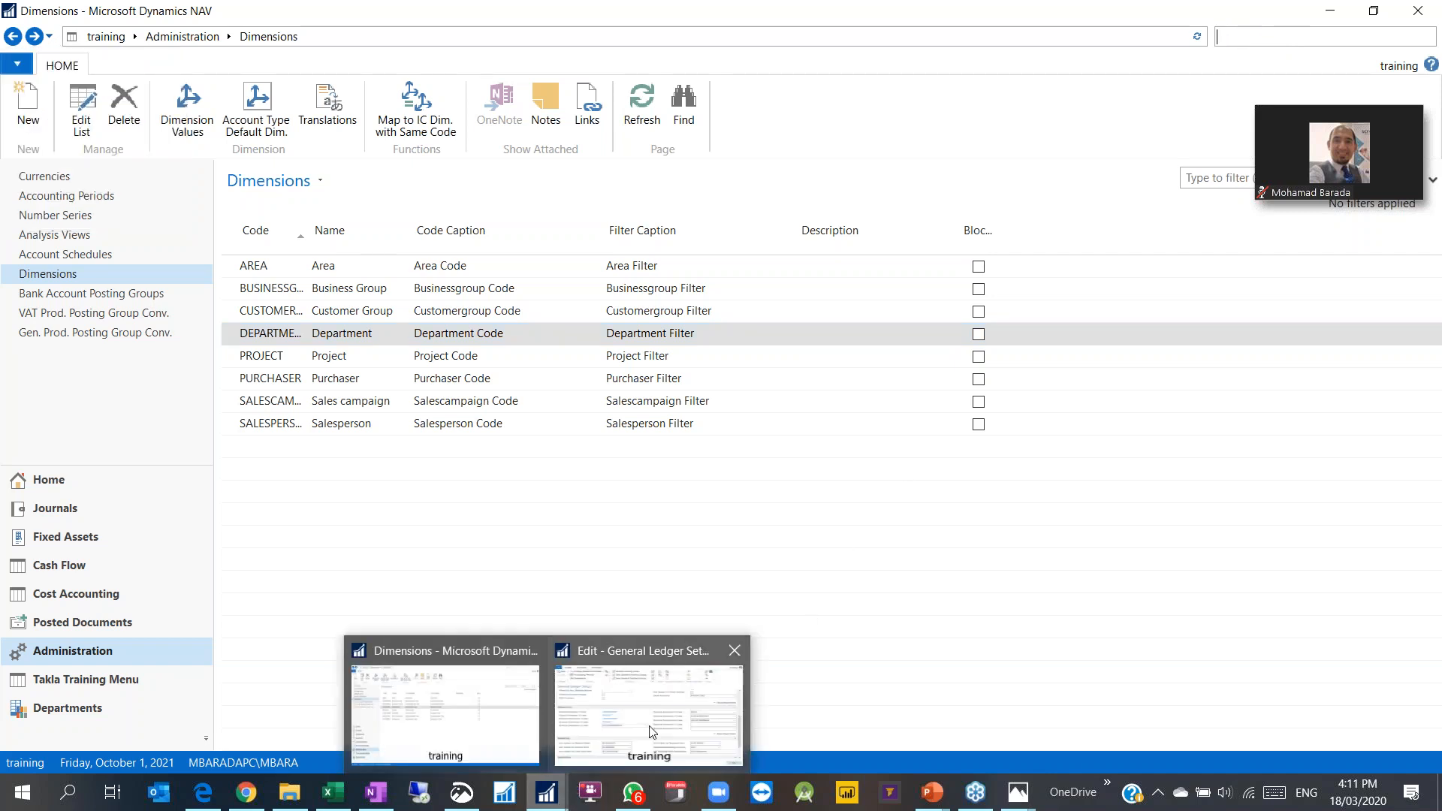
{"action": "left_click", "coordinate": [649, 706]}
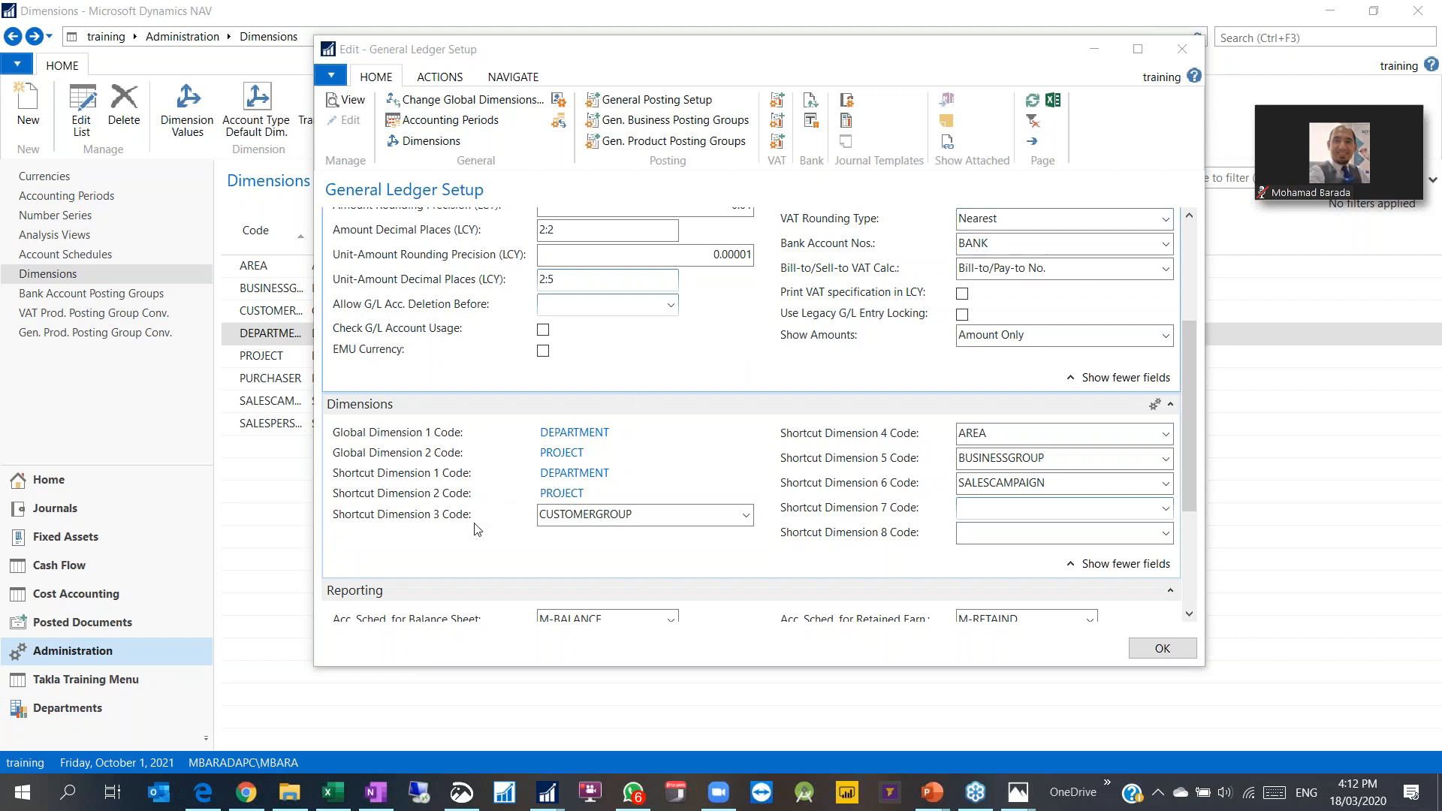
{"action": "left_click", "coordinate": [1181, 49]}
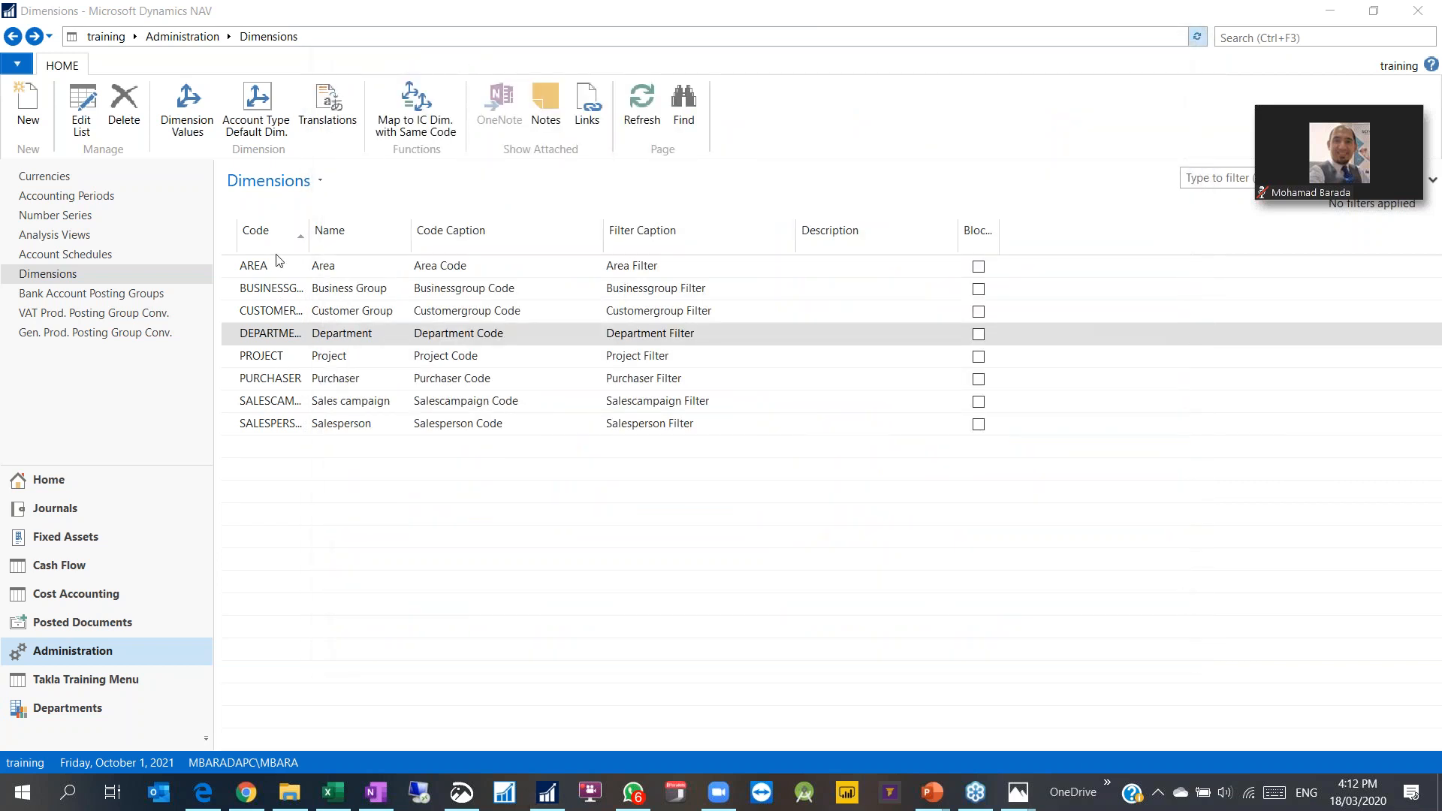
Step: Widen the Code column to show full codes like SALESCAMPAIGN
{"action": "left_click_drag", "start_coordinate": [310, 247], "coordinate": [362, 247]}
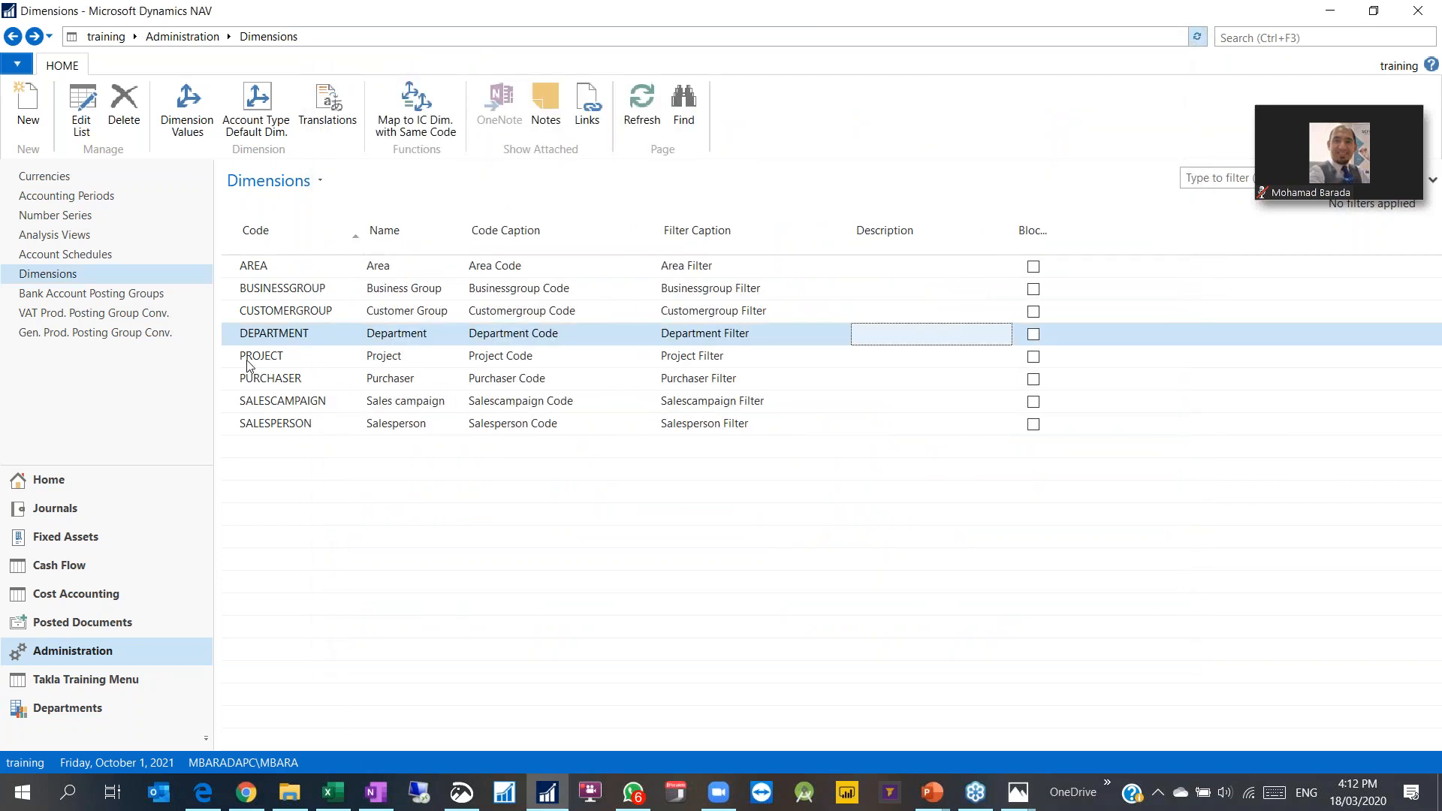
{"action": "left_click", "coordinate": [274, 385]}
{"action": "left_click", "coordinate": [282, 404]}
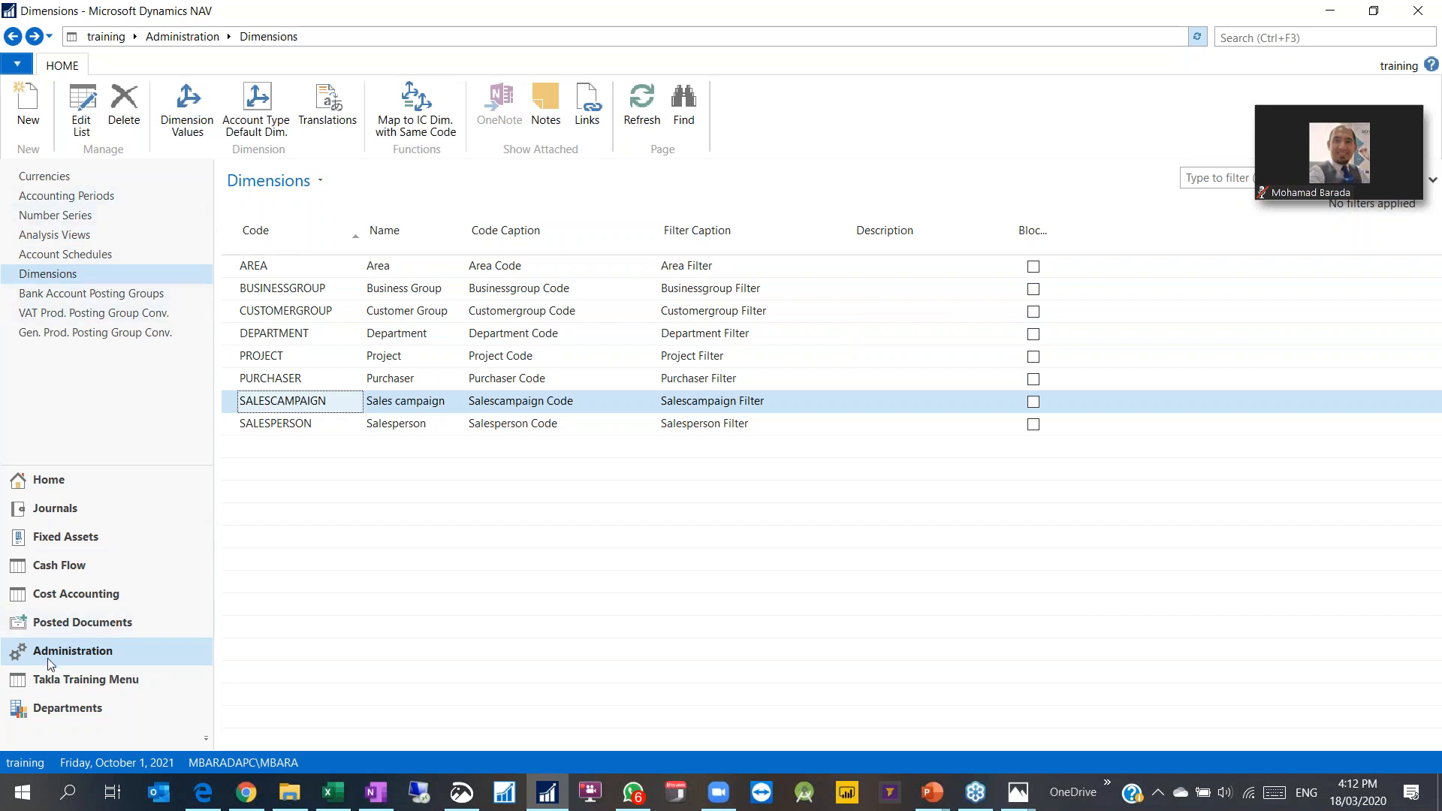
Step: From the Accounting Manager home, search 'dime' and open the Dimensions page
{"action": "left_click", "coordinate": [65, 483]}
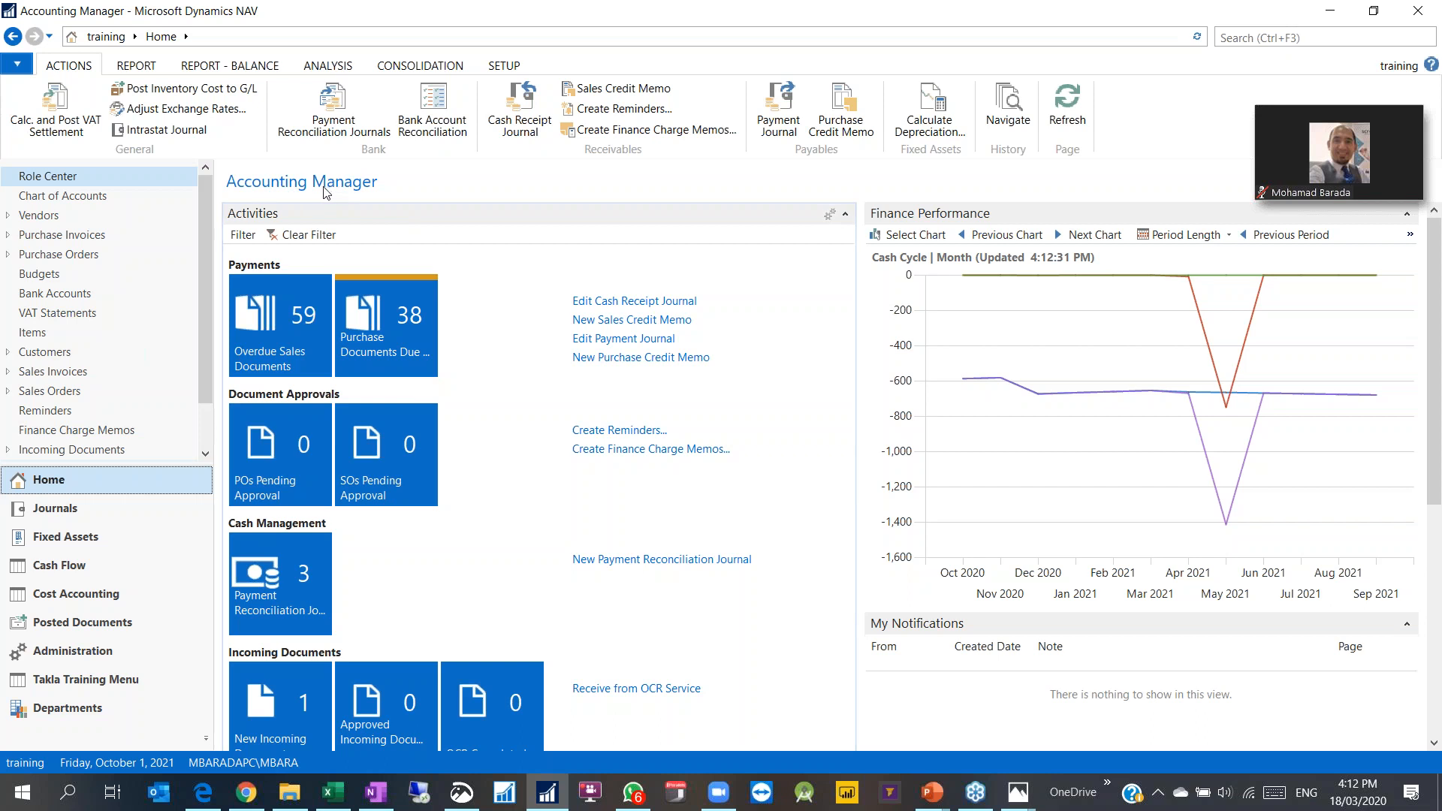
{"action": "left_click", "coordinate": [1243, 40]}
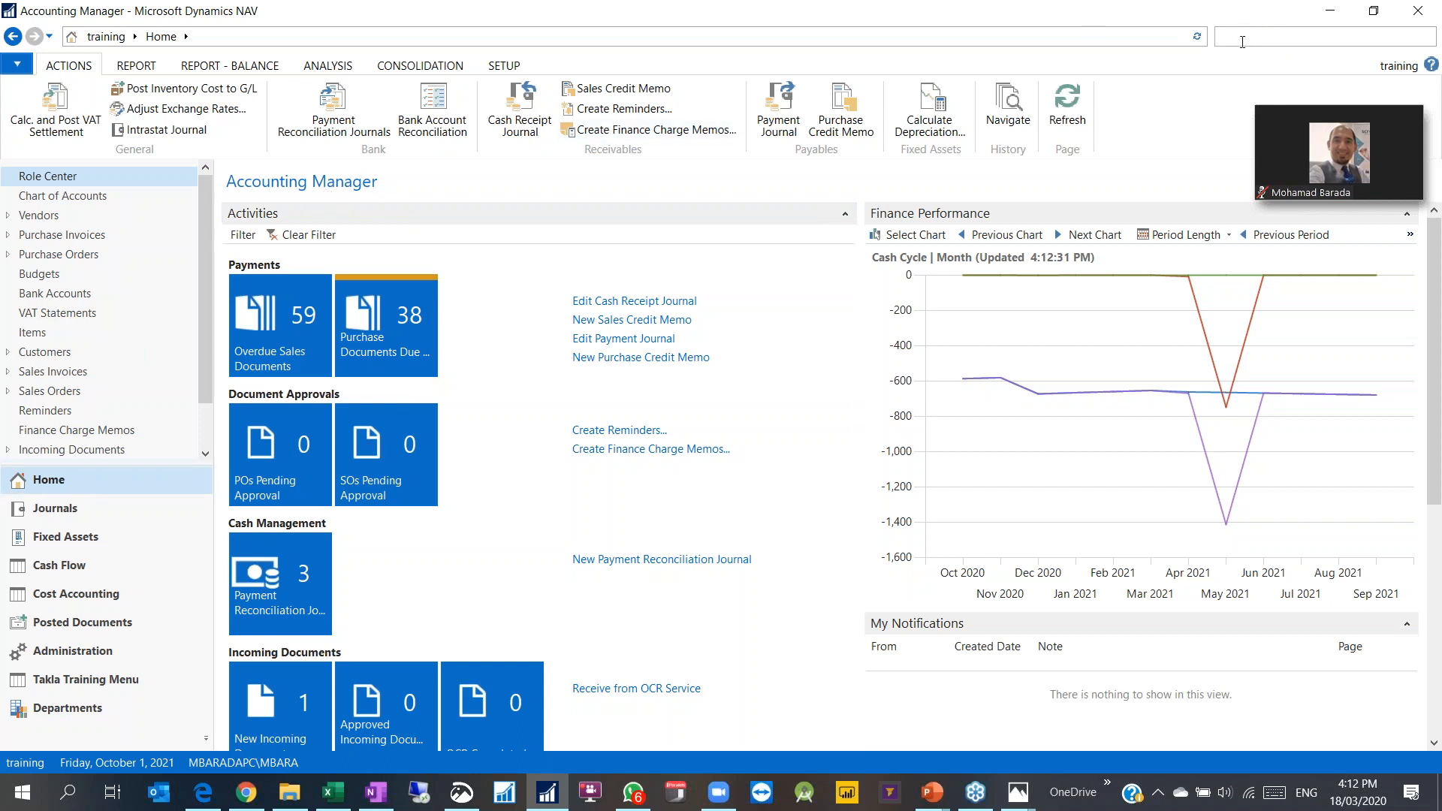
{"action": "type", "text": "dimen"}
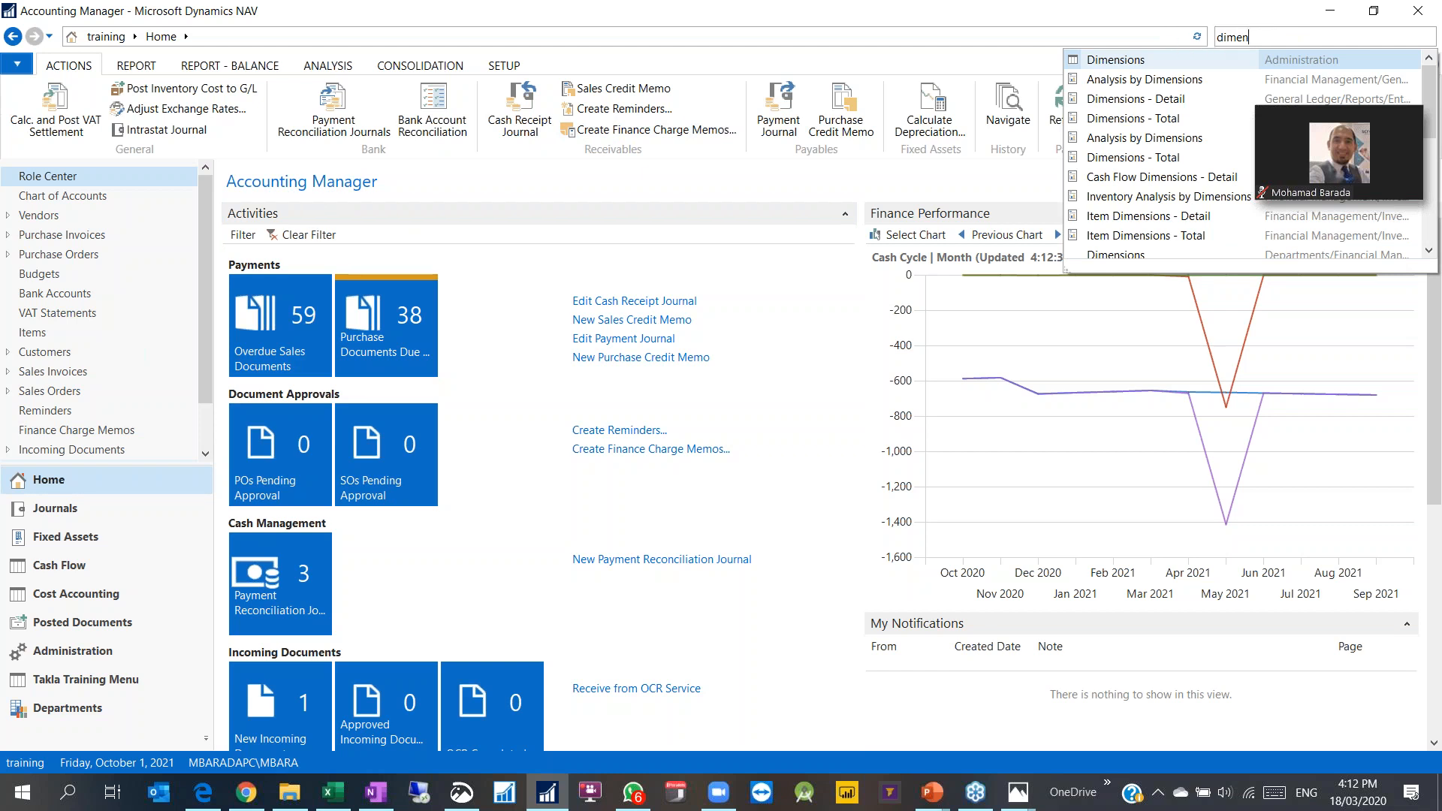
{"action": "left_click", "coordinate": [1101, 63]}
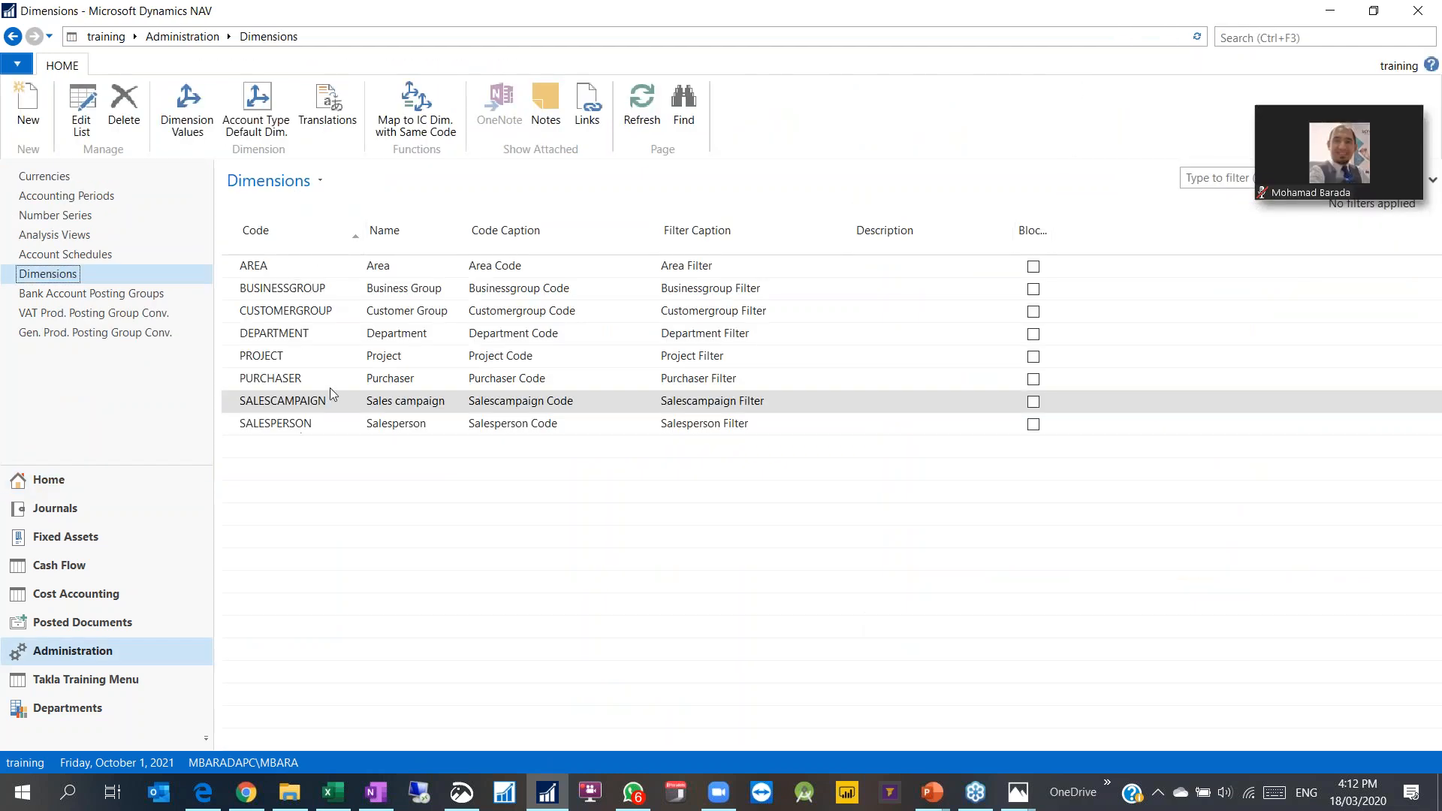
Step: Select DEPARTMENT and glance at its dimension values before closing them
{"action": "left_click", "coordinate": [253, 338]}
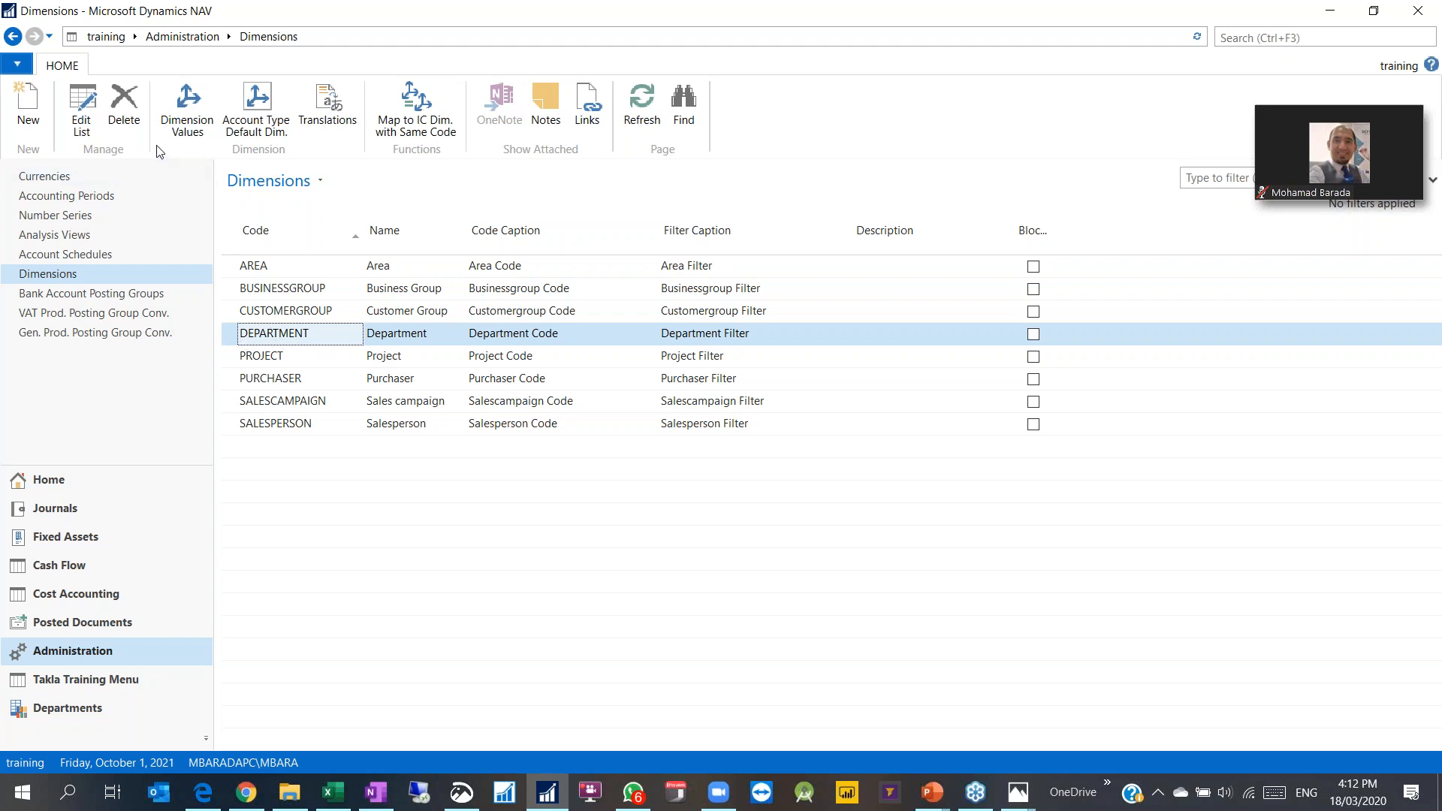
{"action": "left_click", "coordinate": [200, 118]}
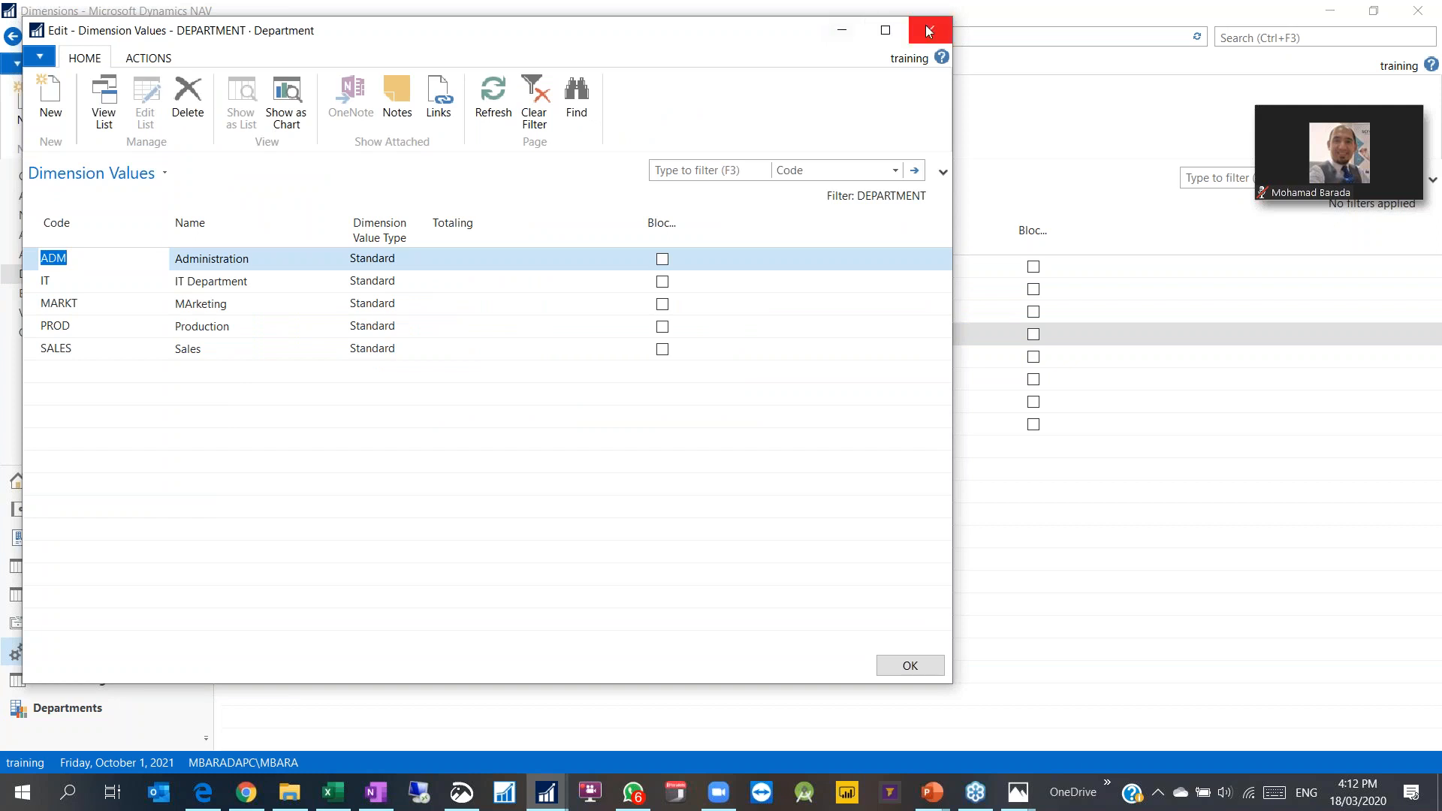
{"action": "left_click", "coordinate": [930, 27]}
Step: Open the Dimensions list in Edit List mode and widen the window to fit all columns
{"action": "left_click", "coordinate": [81, 120]}
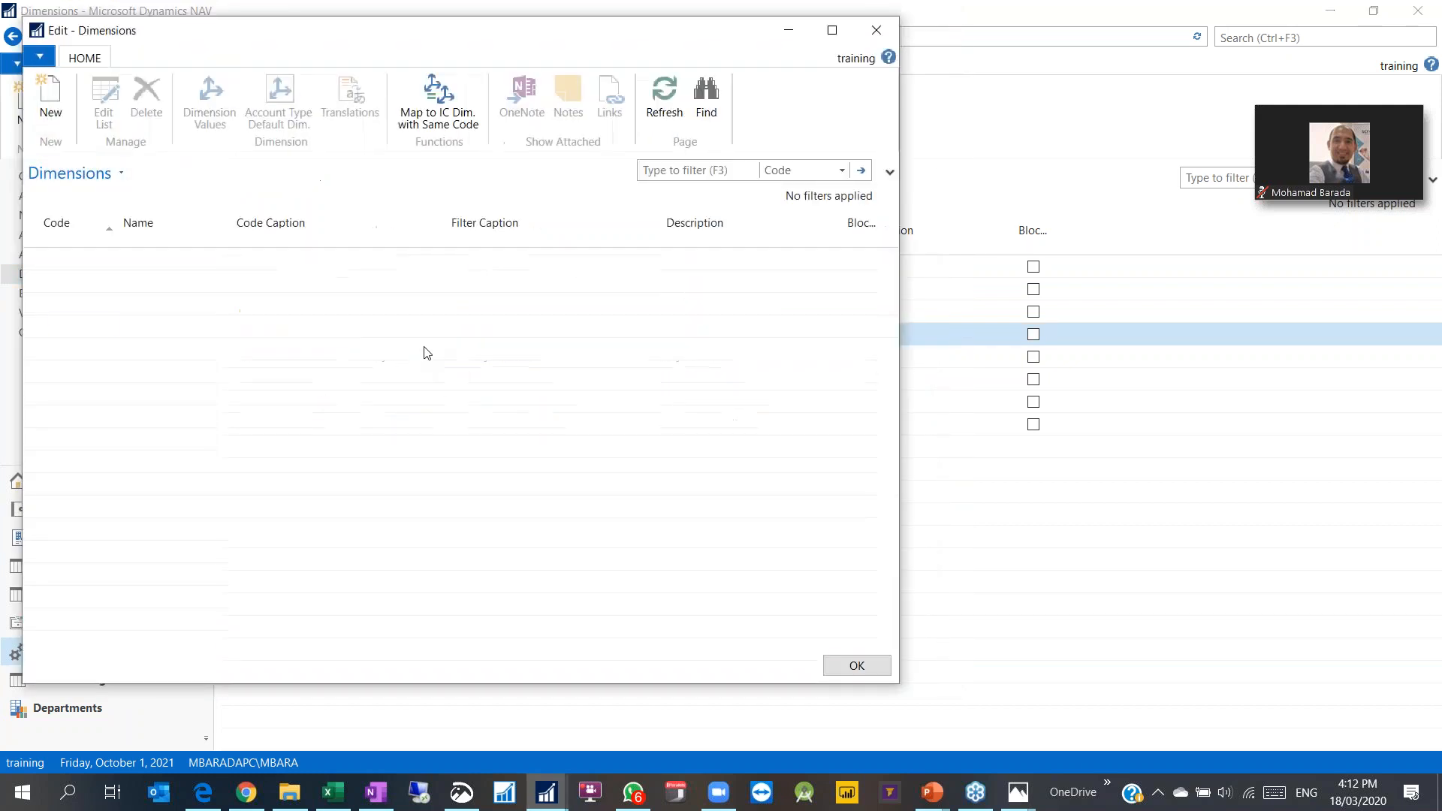
{"action": "left_click", "coordinate": [219, 338]}
{"action": "left_click", "coordinate": [319, 308]}
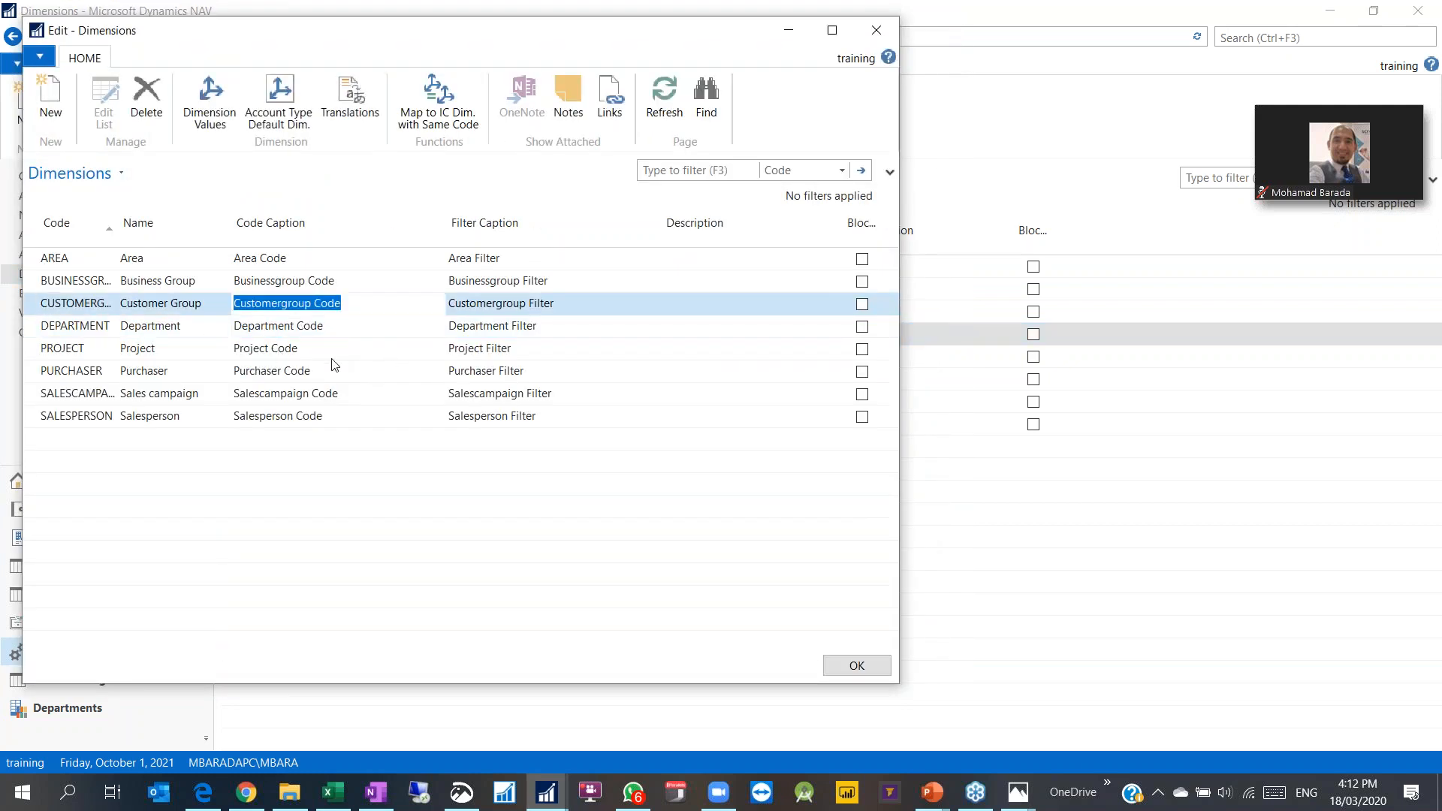
{"action": "left_click", "coordinate": [184, 329]}
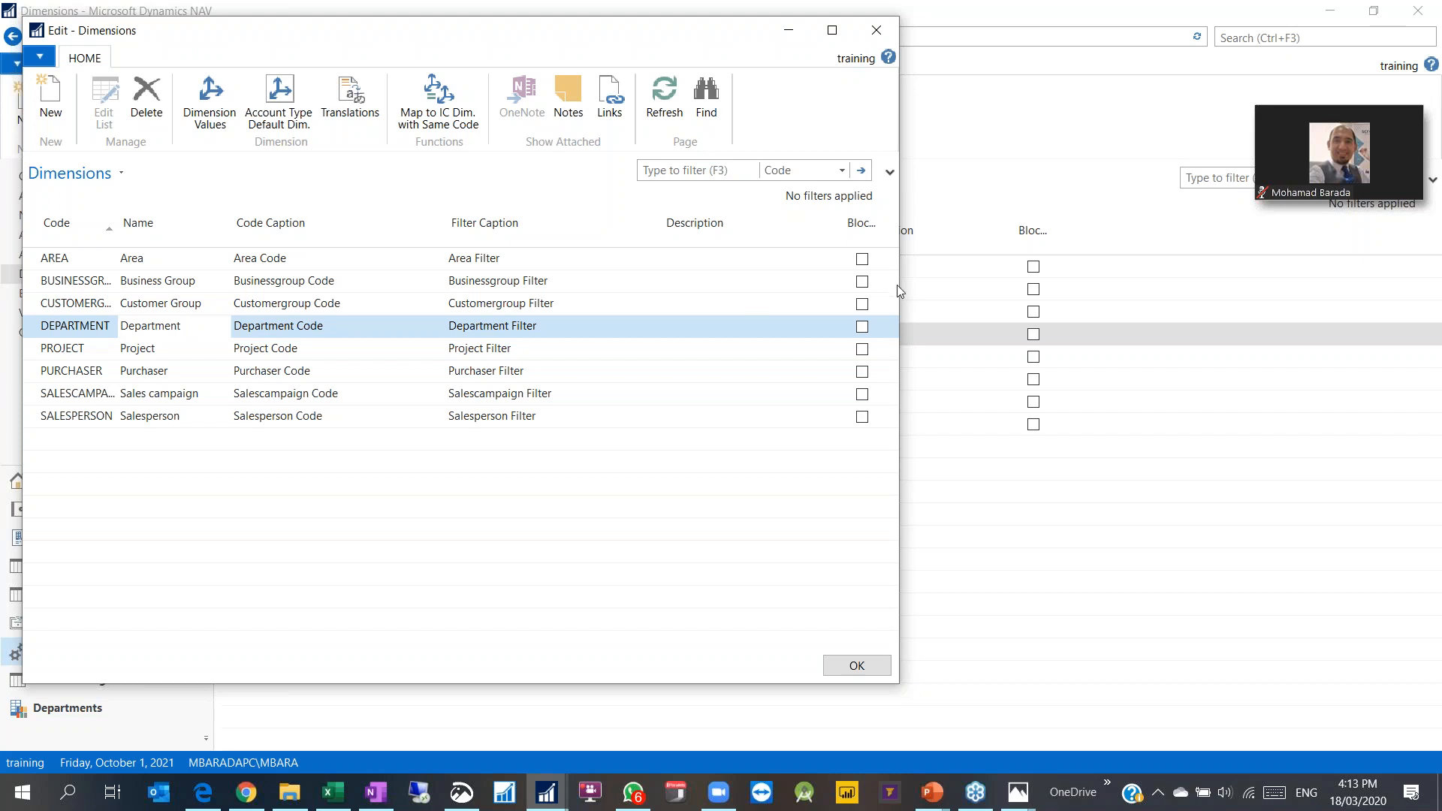
{"action": "left_click_drag", "start_coordinate": [899, 286], "coordinate": [1022, 286]}
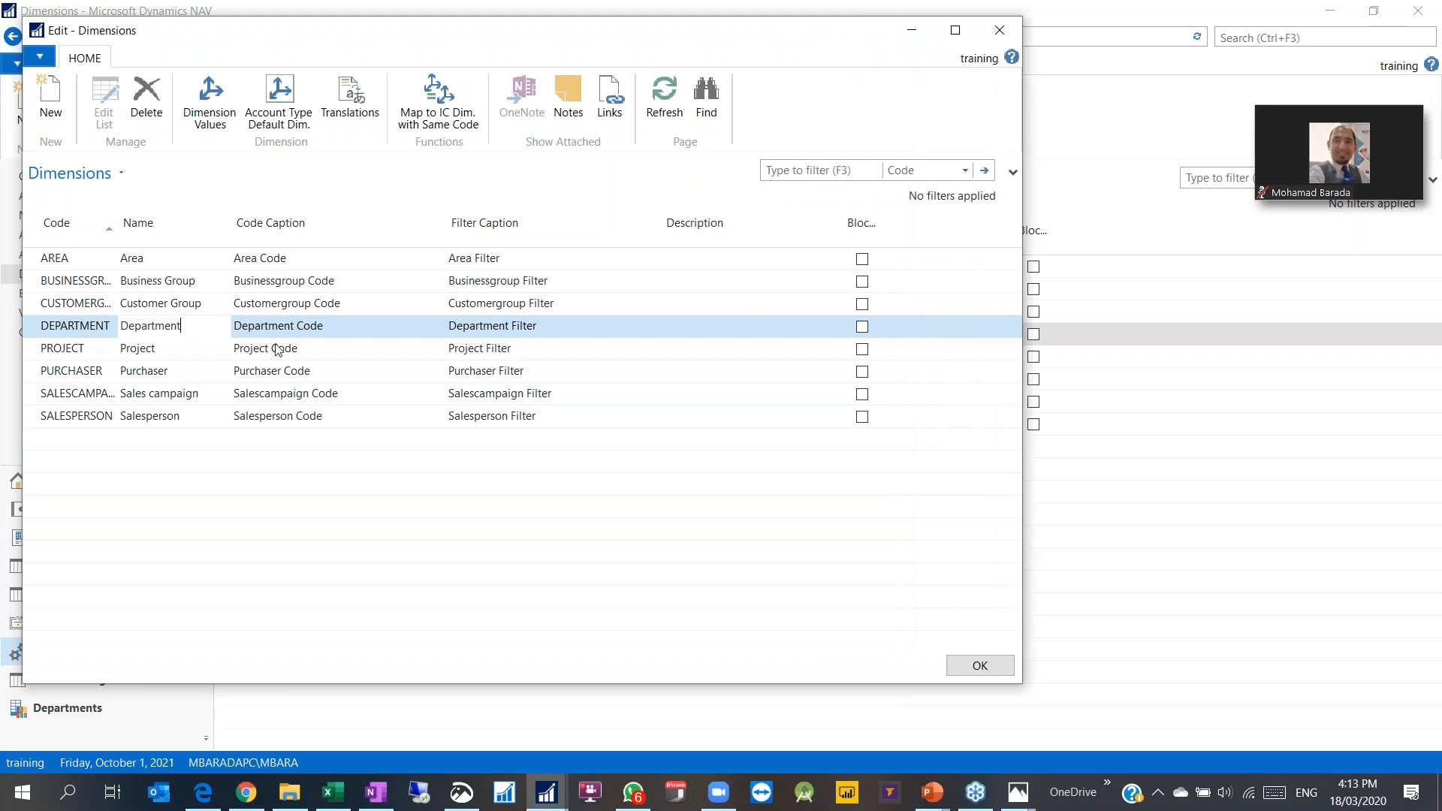
{"action": "left_click", "coordinate": [540, 325]}
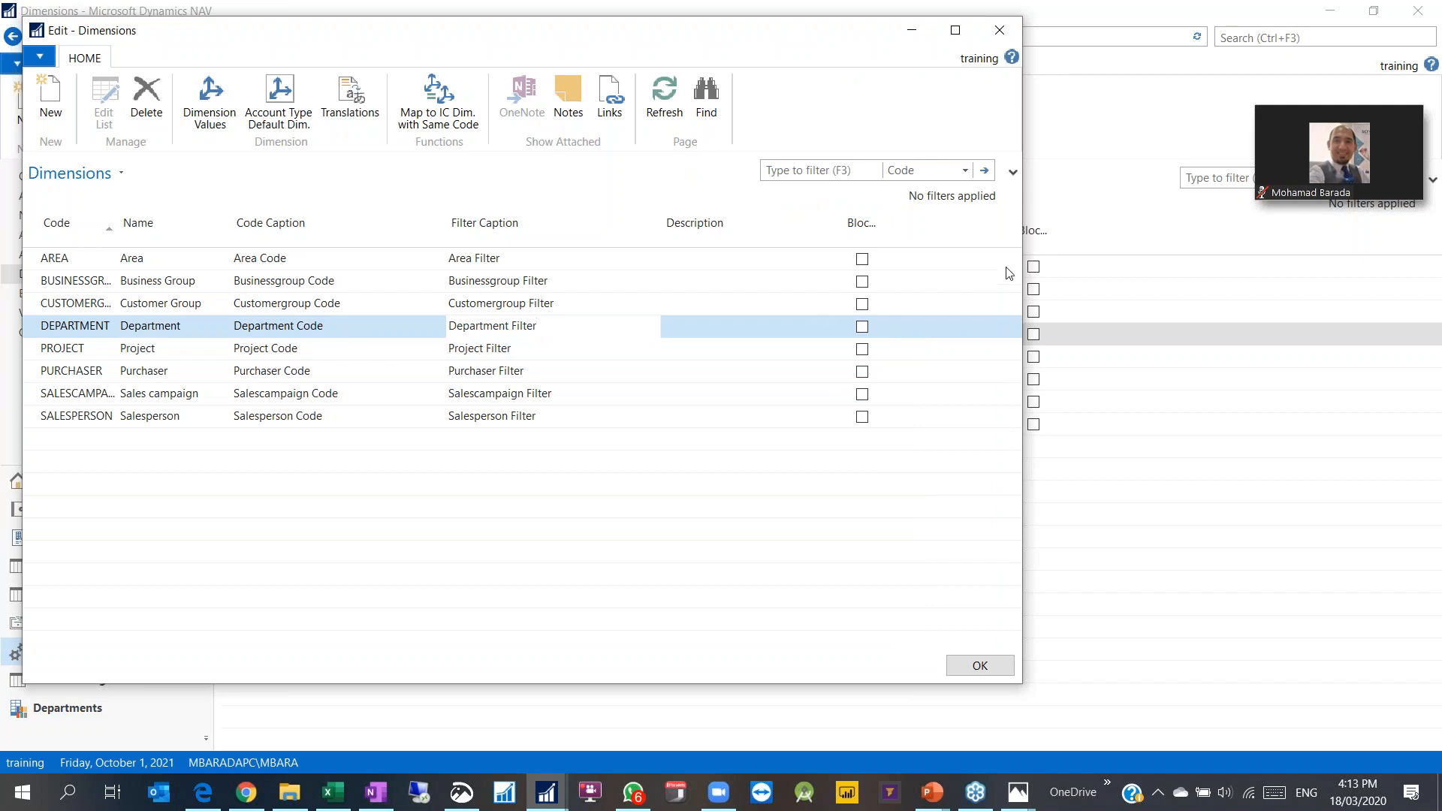
{"action": "left_click_drag", "start_coordinate": [1023, 275], "coordinate": [1076, 275]}
{"action": "mouse_move", "coordinate": [865, 239]}
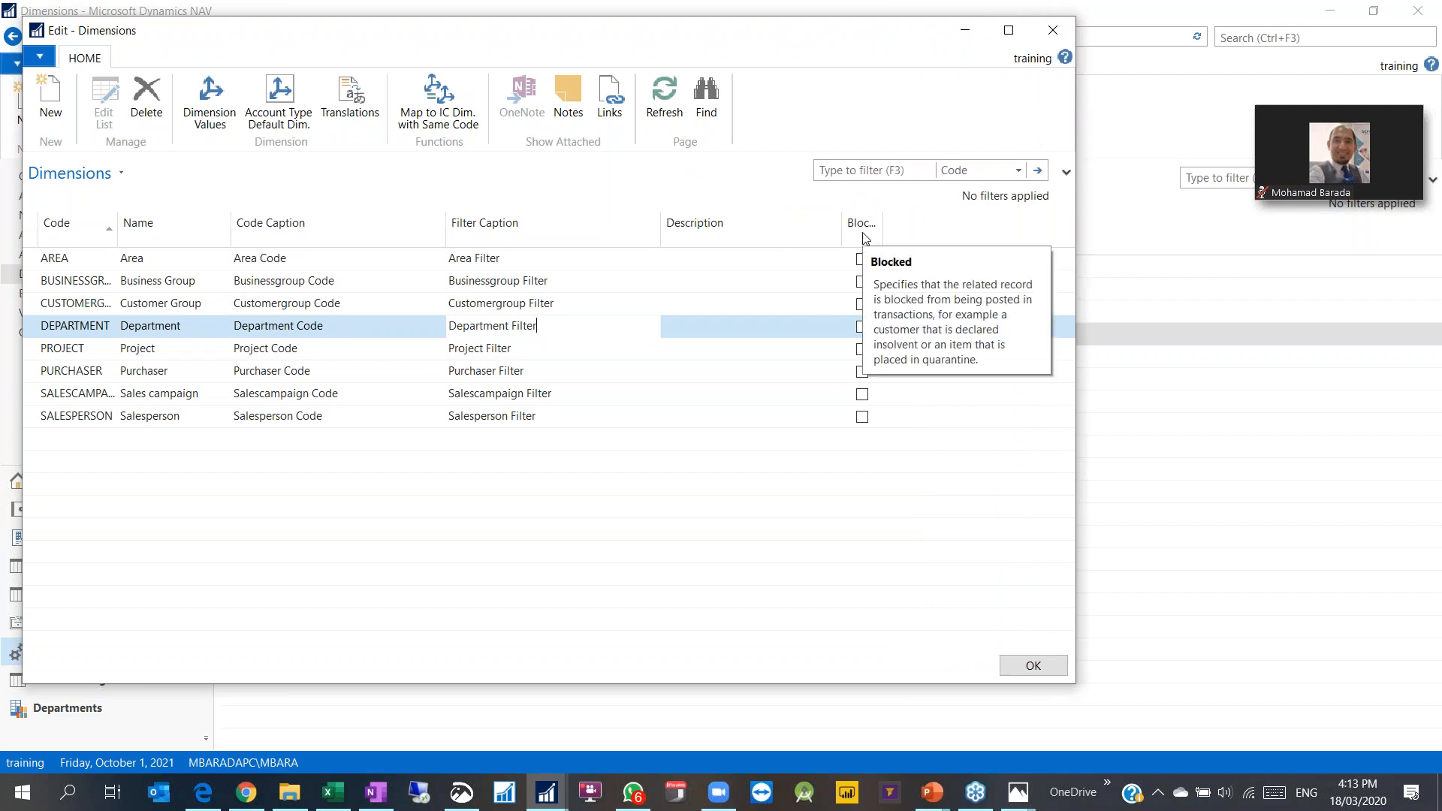
Step: Open DEPARTMENT's dimension values and review the five existing values
{"action": "left_click", "coordinate": [208, 101]}
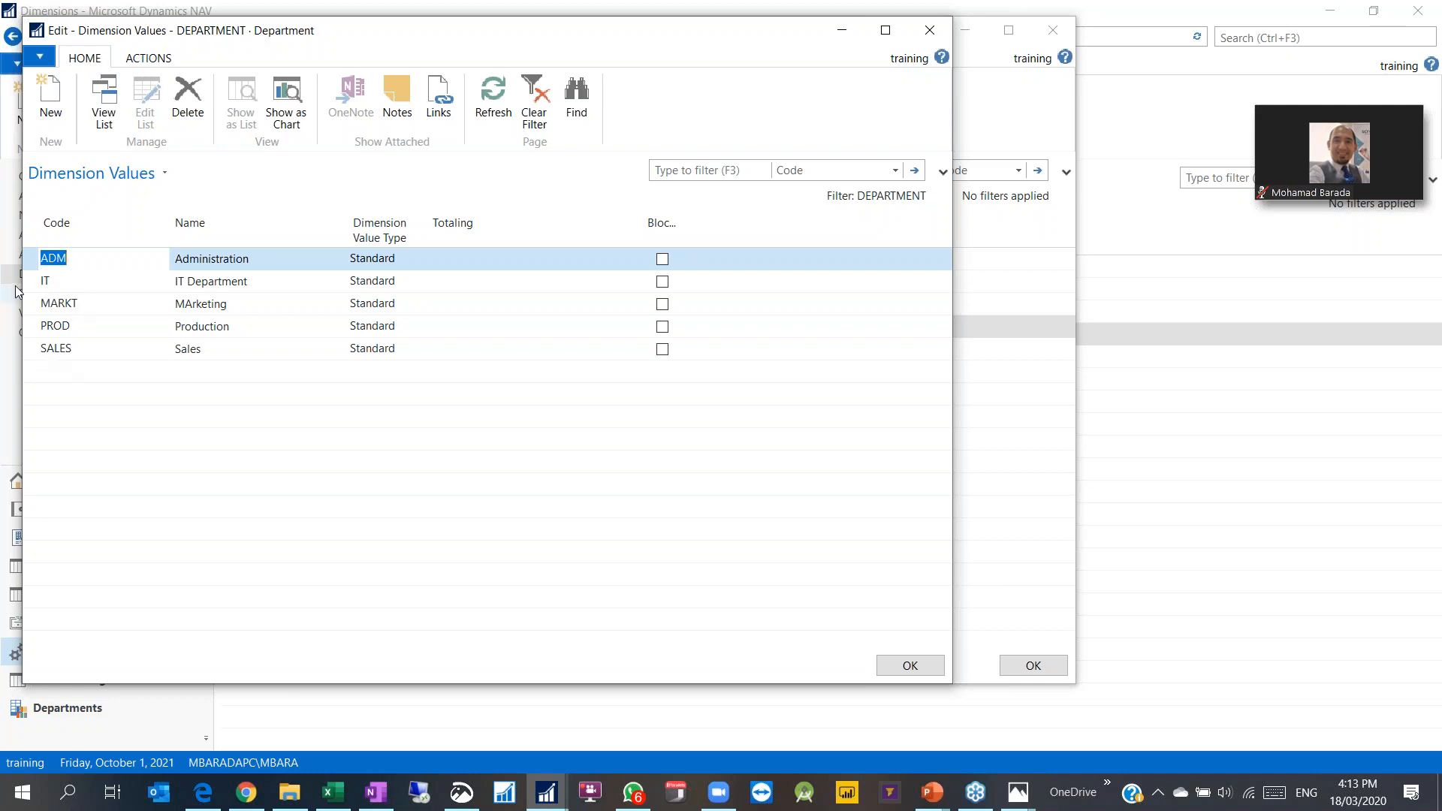
{"action": "left_click", "coordinate": [84, 283]}
{"action": "left_click", "coordinate": [66, 258]}
{"action": "left_click", "coordinate": [76, 306]}
{"action": "left_click", "coordinate": [67, 327]}
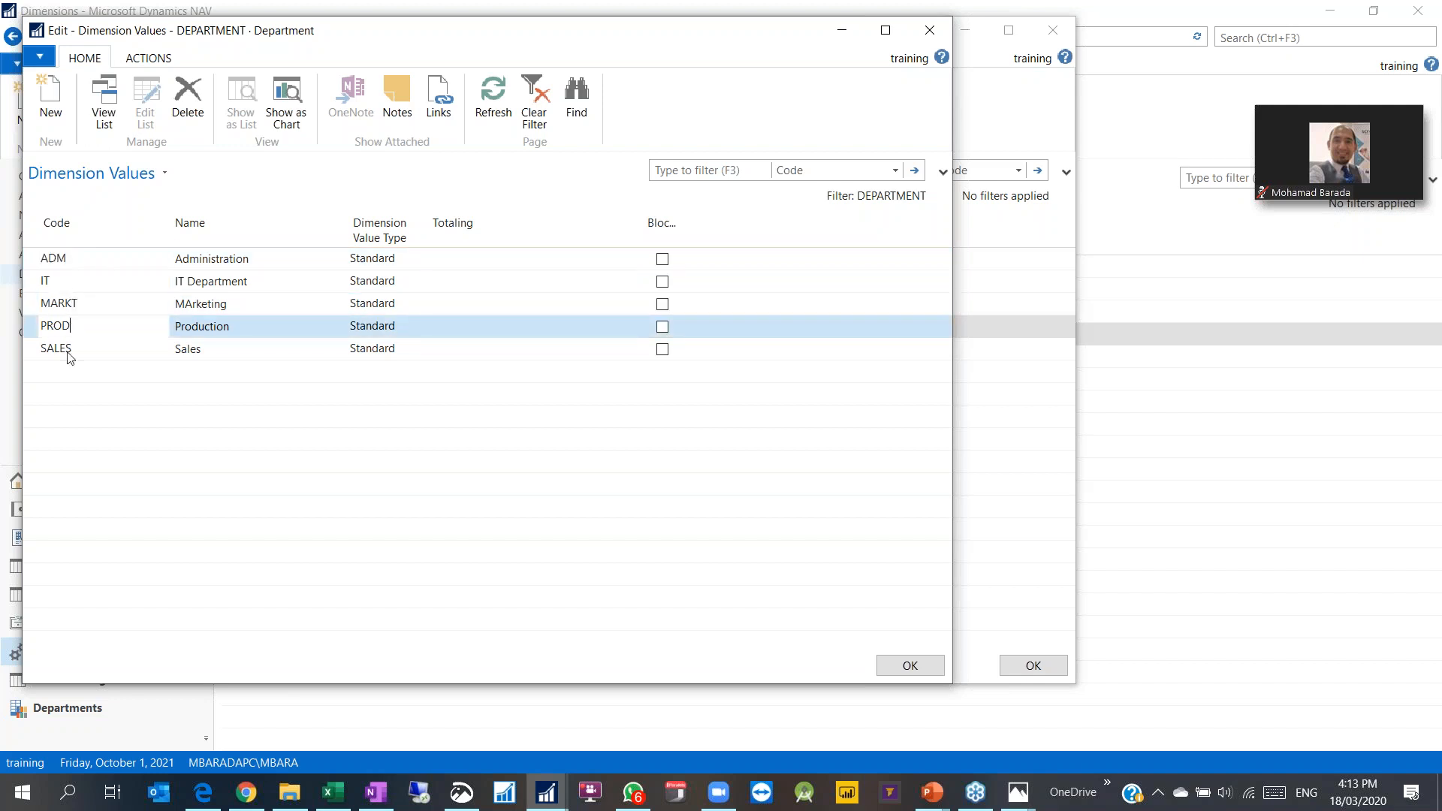
{"action": "left_click", "coordinate": [67, 348]}
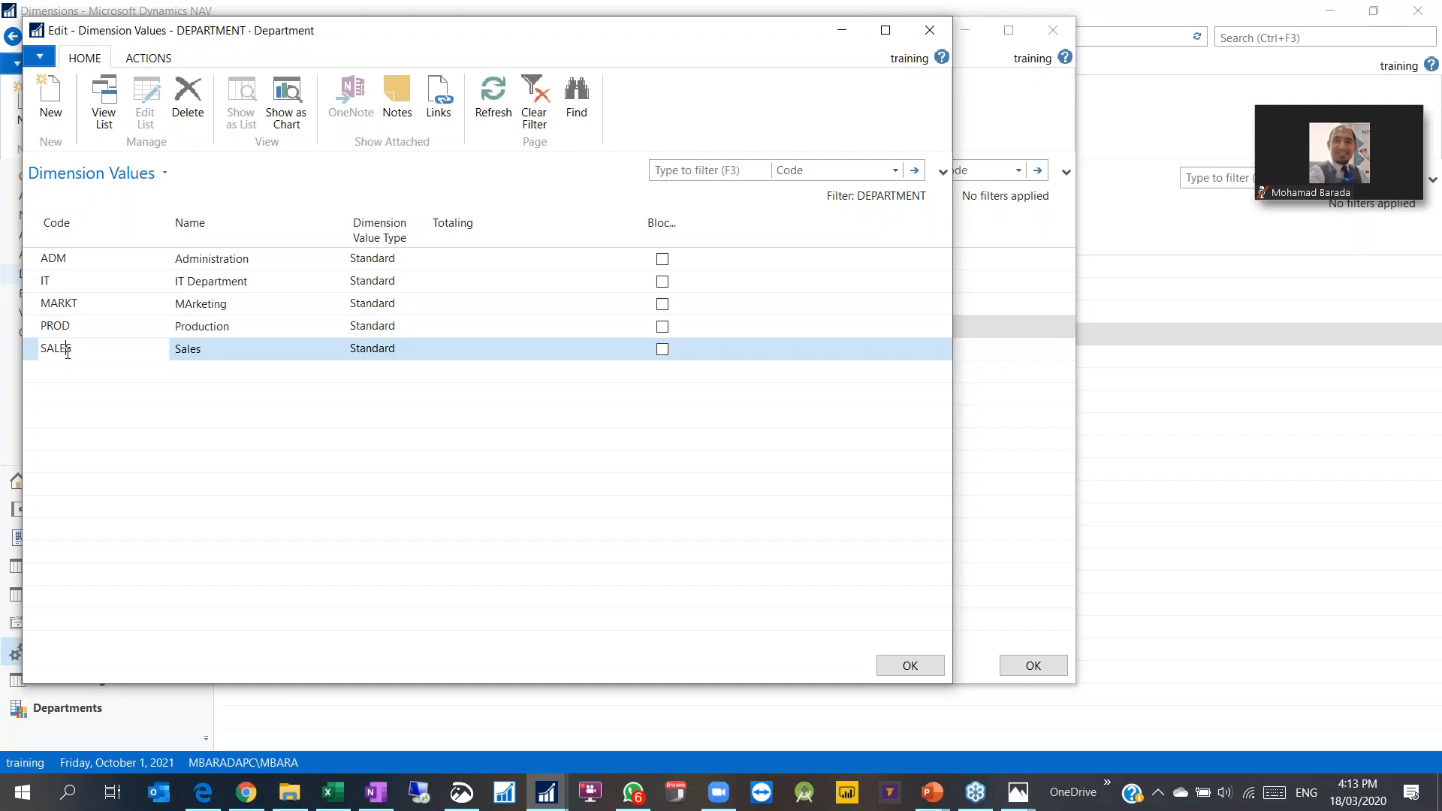
Step: Add value QC named 'Quality Control Department' and confirm with OK
{"action": "key", "text": "Down"}
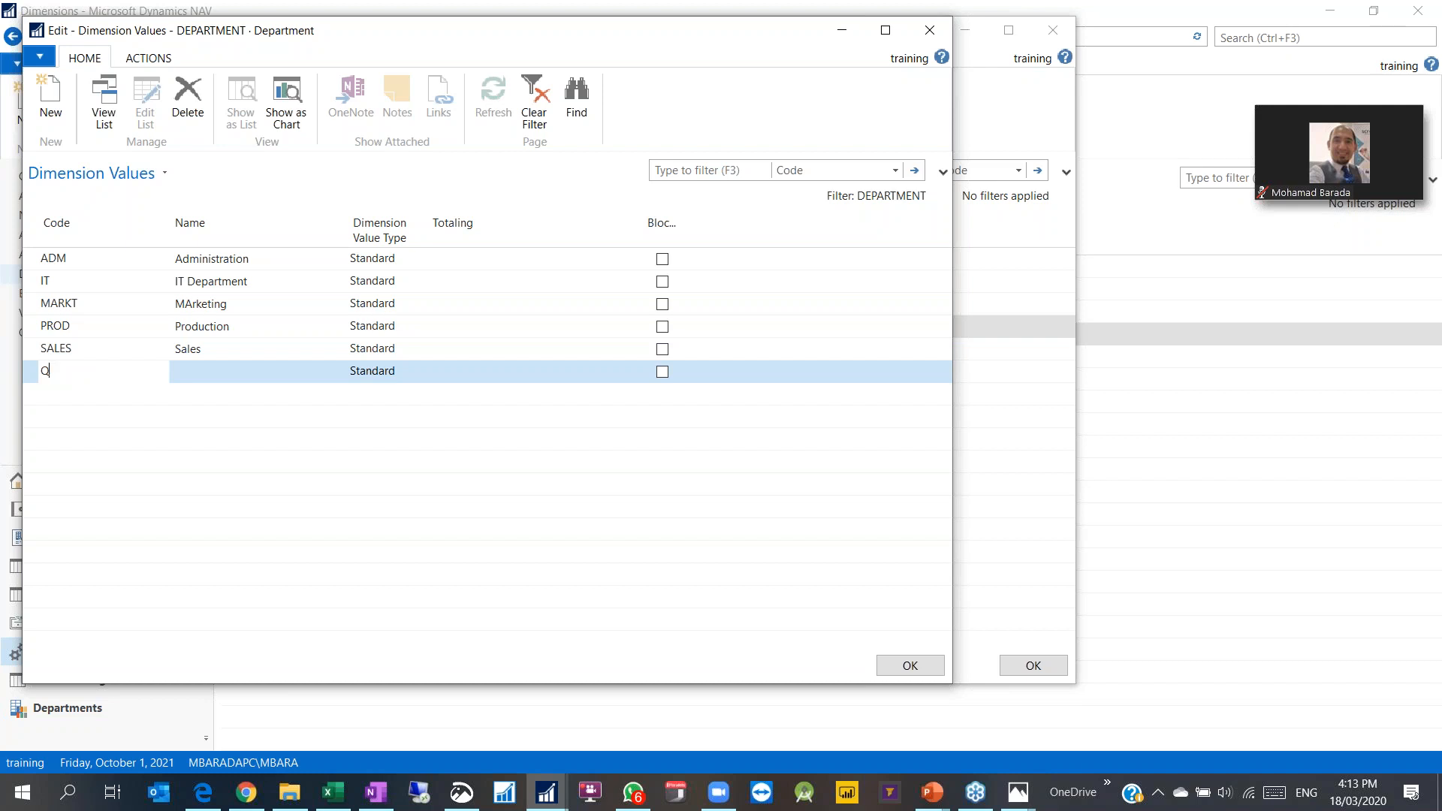
{"action": "key", "text": "Tab"}
{"action": "type", "text": "Quanlity Control "}
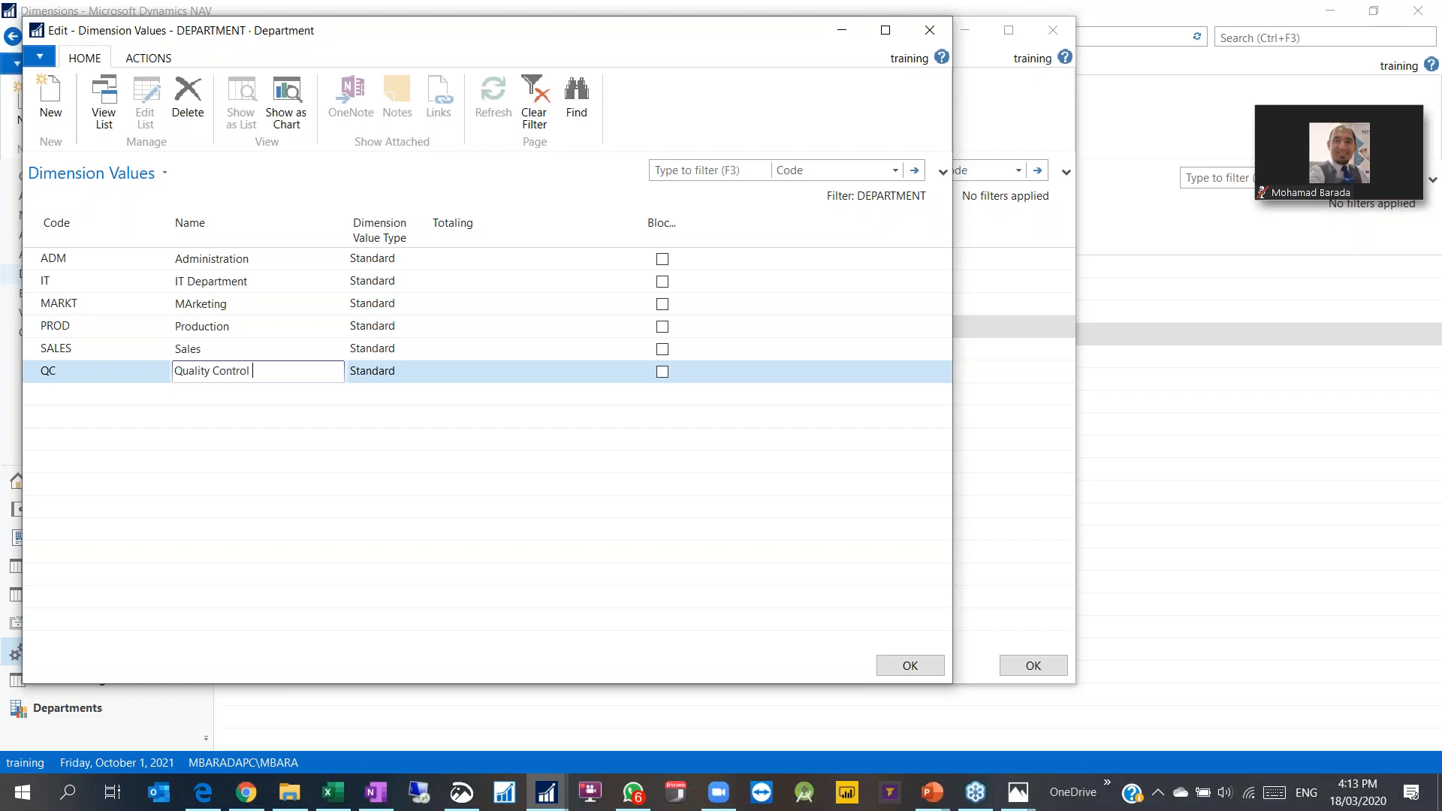
{"action": "type", "text": "Department"}
{"action": "key", "text": "Tab"}
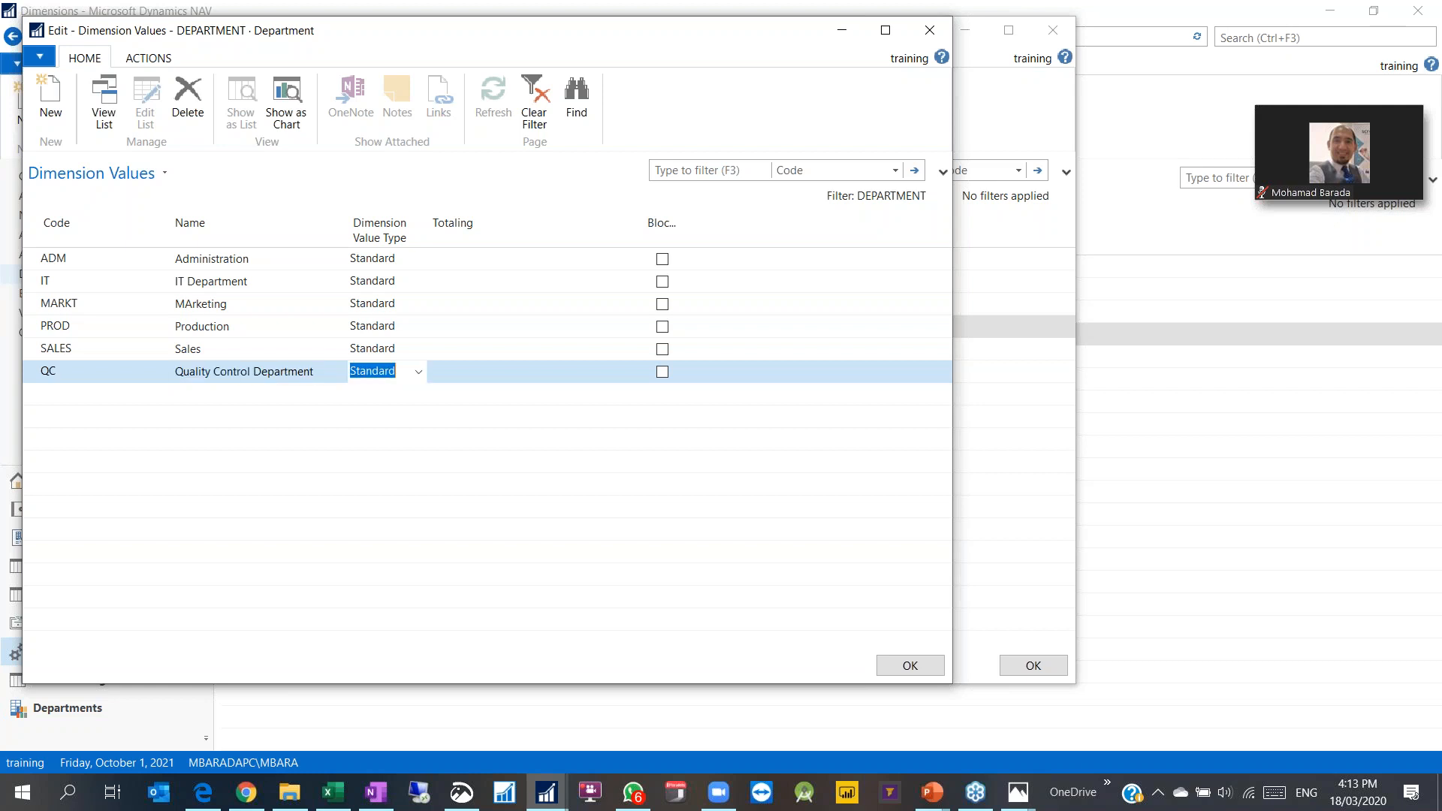
{"action": "left_click", "coordinate": [67, 372]}
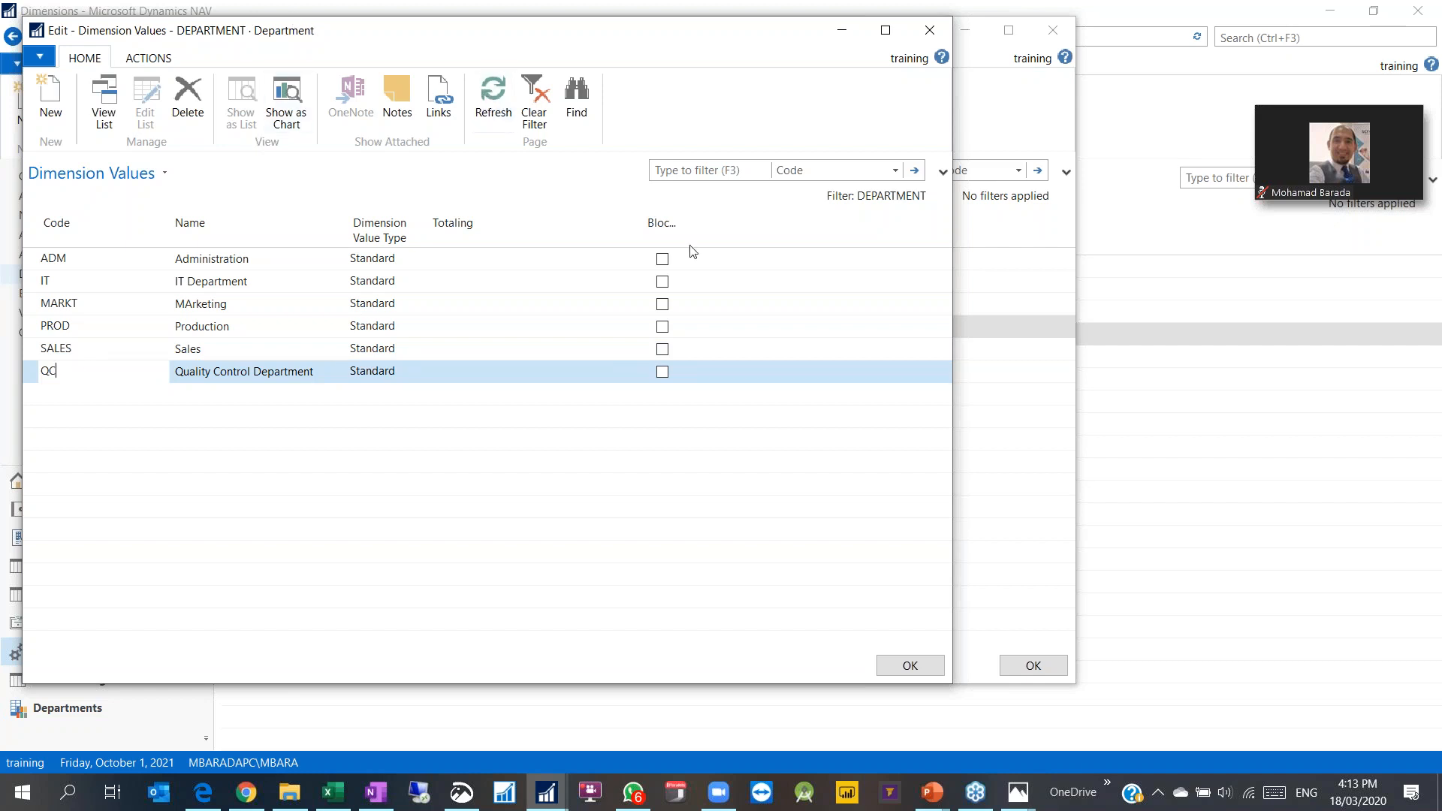
{"action": "left_click", "coordinate": [909, 666]}
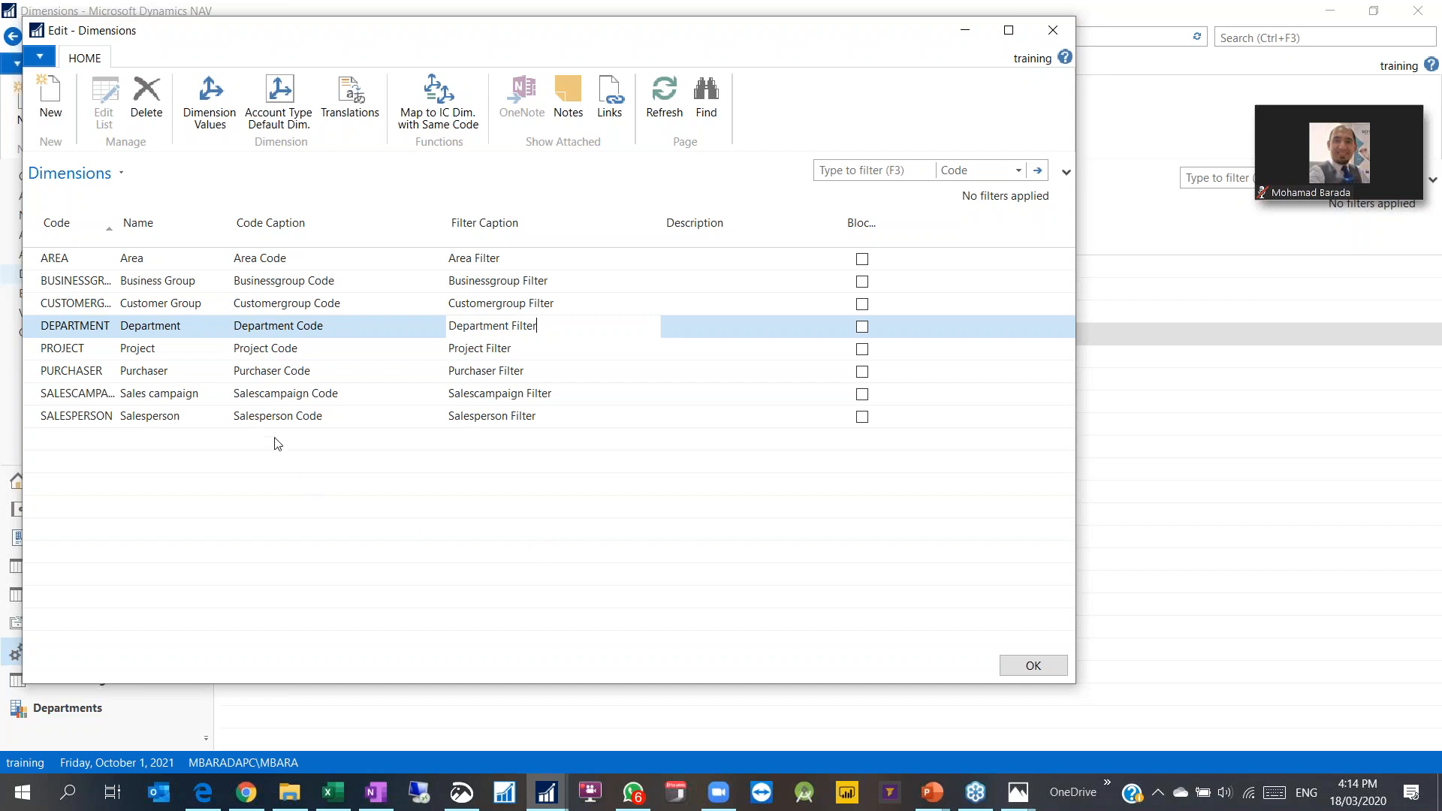
{"action": "left_click", "coordinate": [200, 327]}
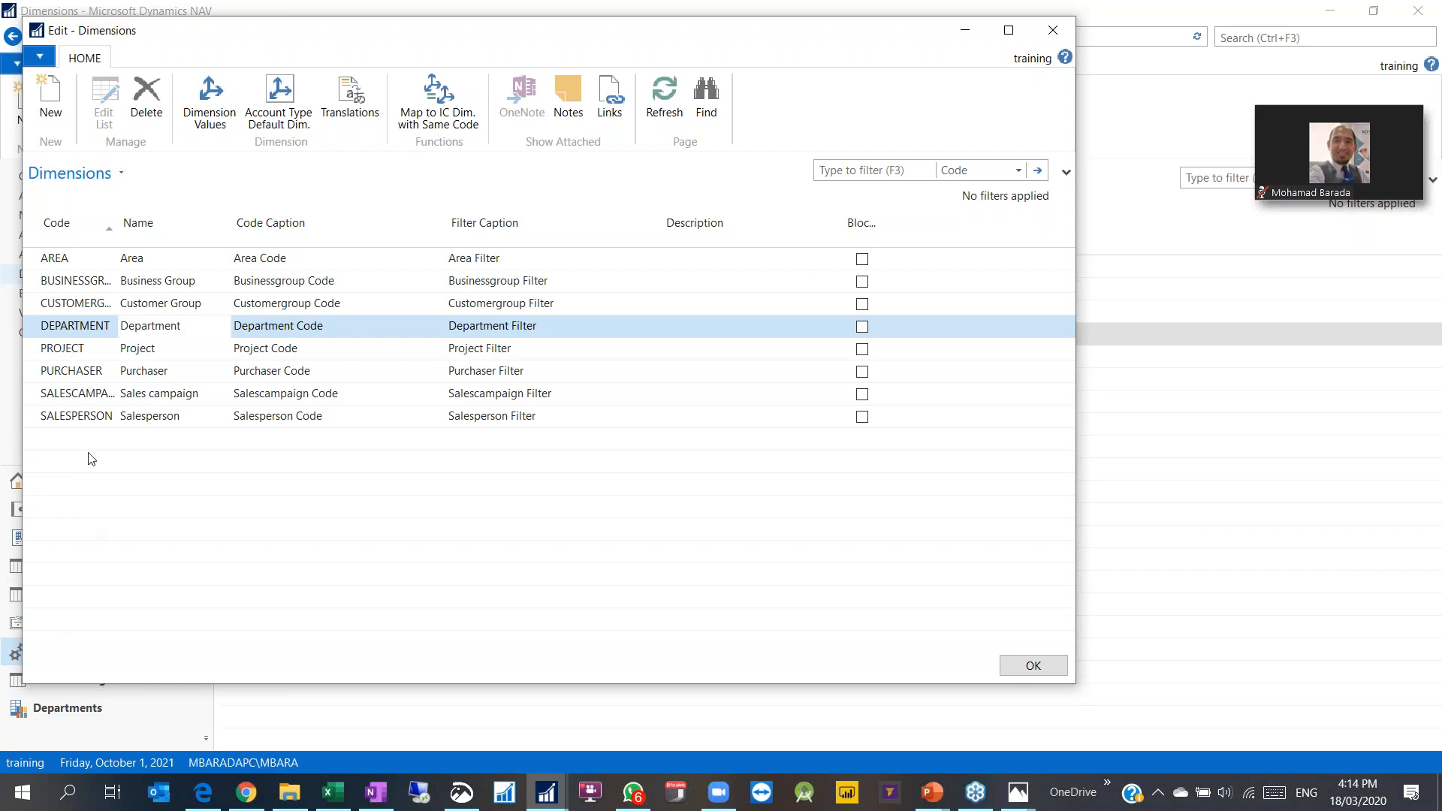
{"action": "left_click", "coordinate": [81, 330]}
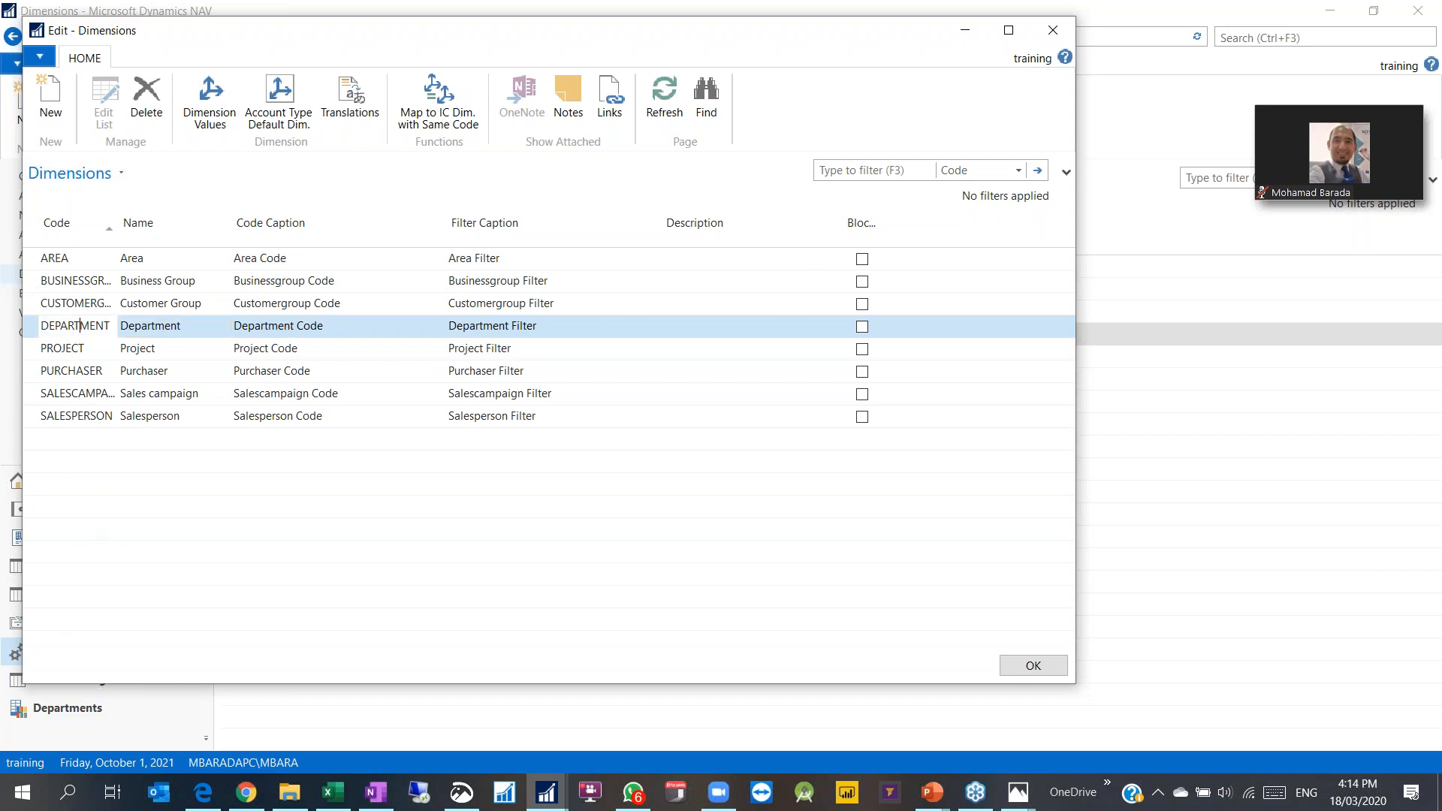
{"action": "left_click", "coordinate": [286, 94]}
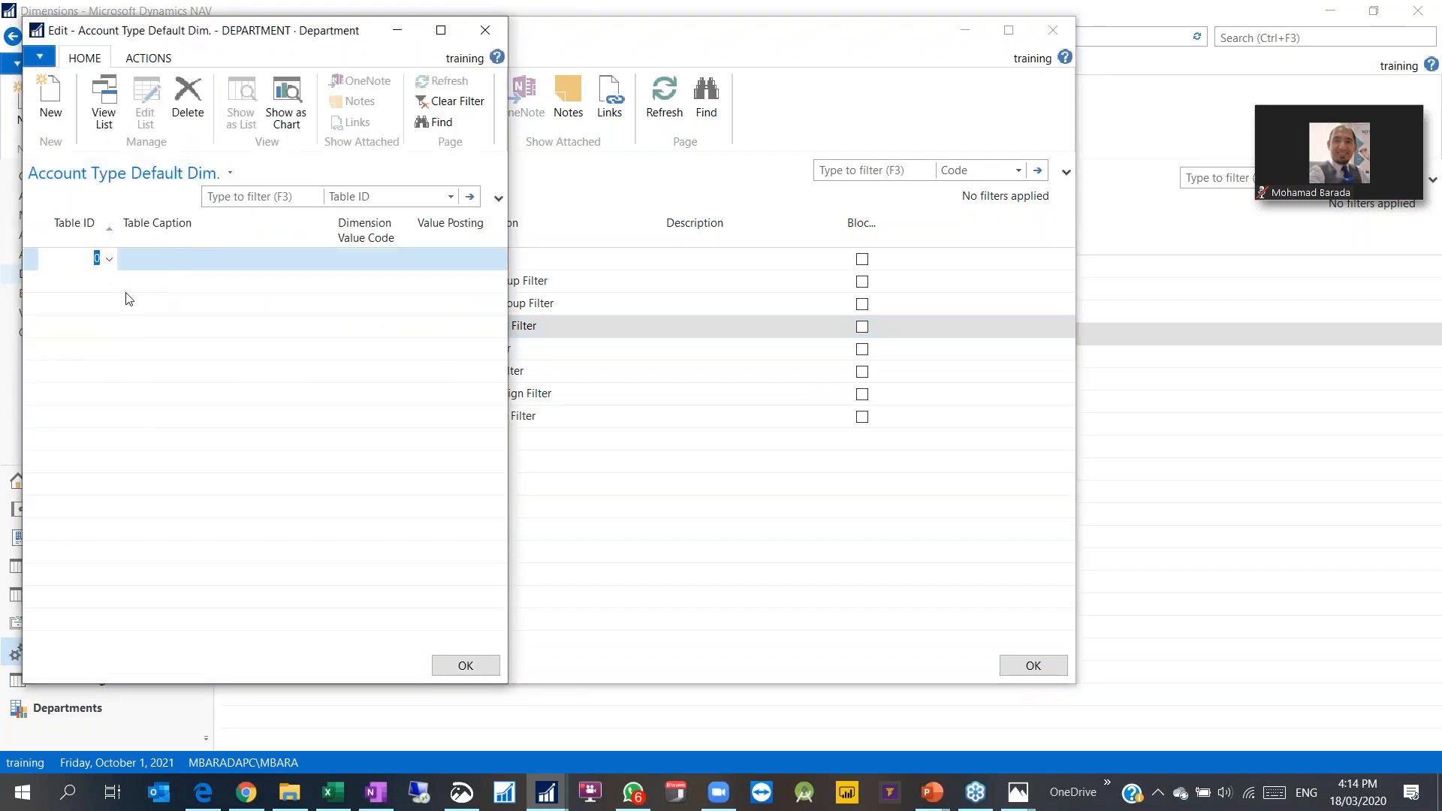
{"action": "left_click_drag", "start_coordinate": [270, 34], "coordinate": [581, 120]}
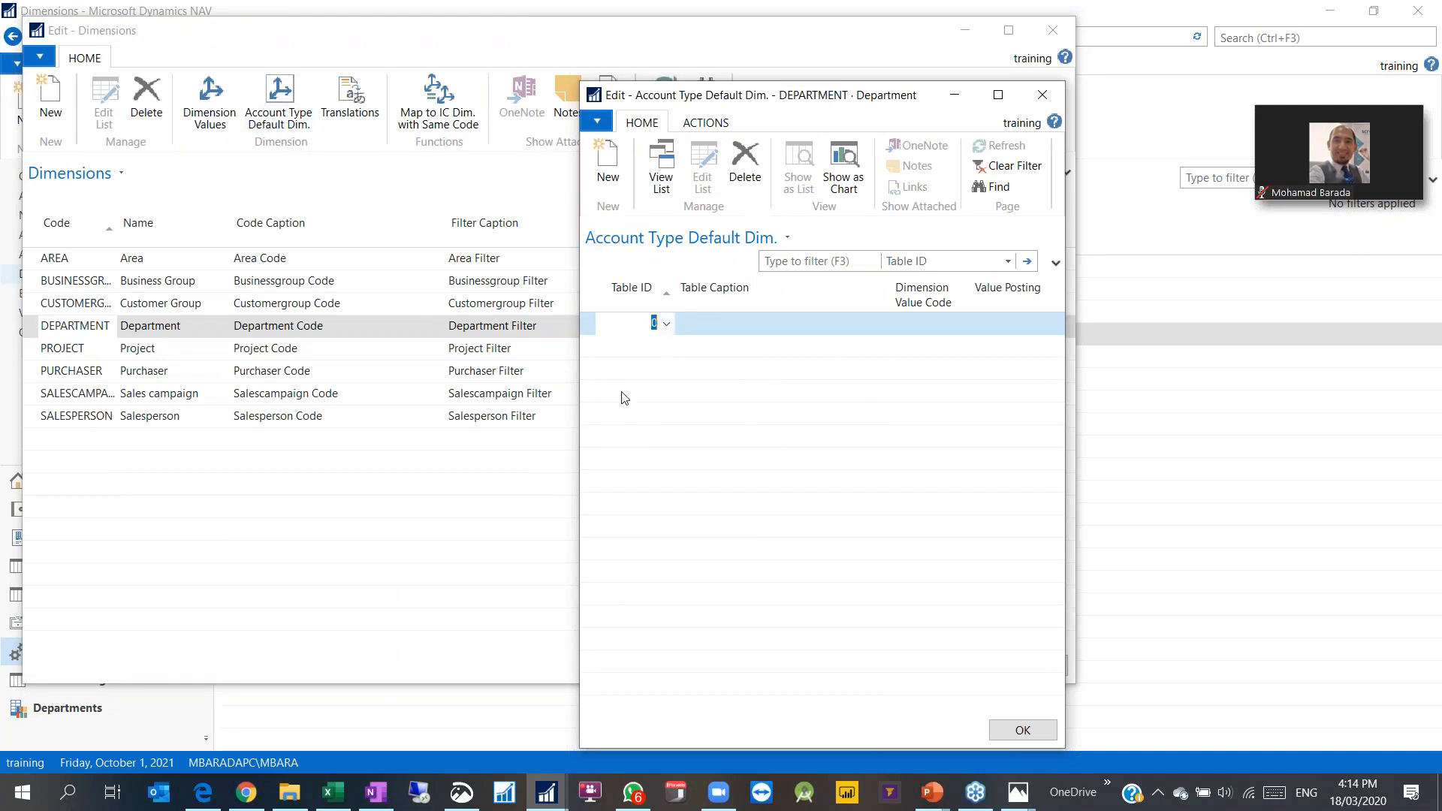
{"action": "left_click", "coordinate": [666, 326]}
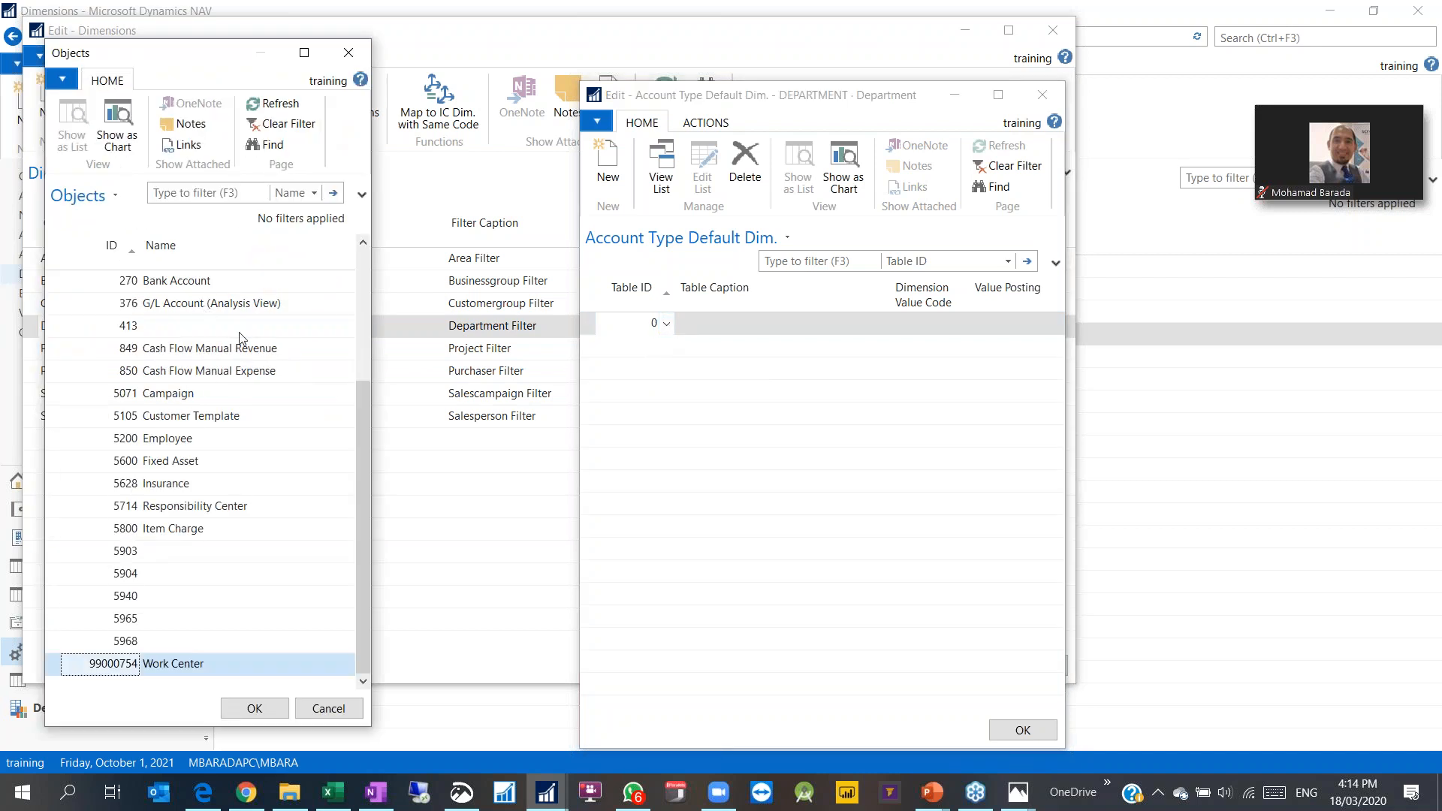
{"action": "left_click", "coordinate": [218, 286]}
{"action": "double_click", "coordinate": [218, 285]}
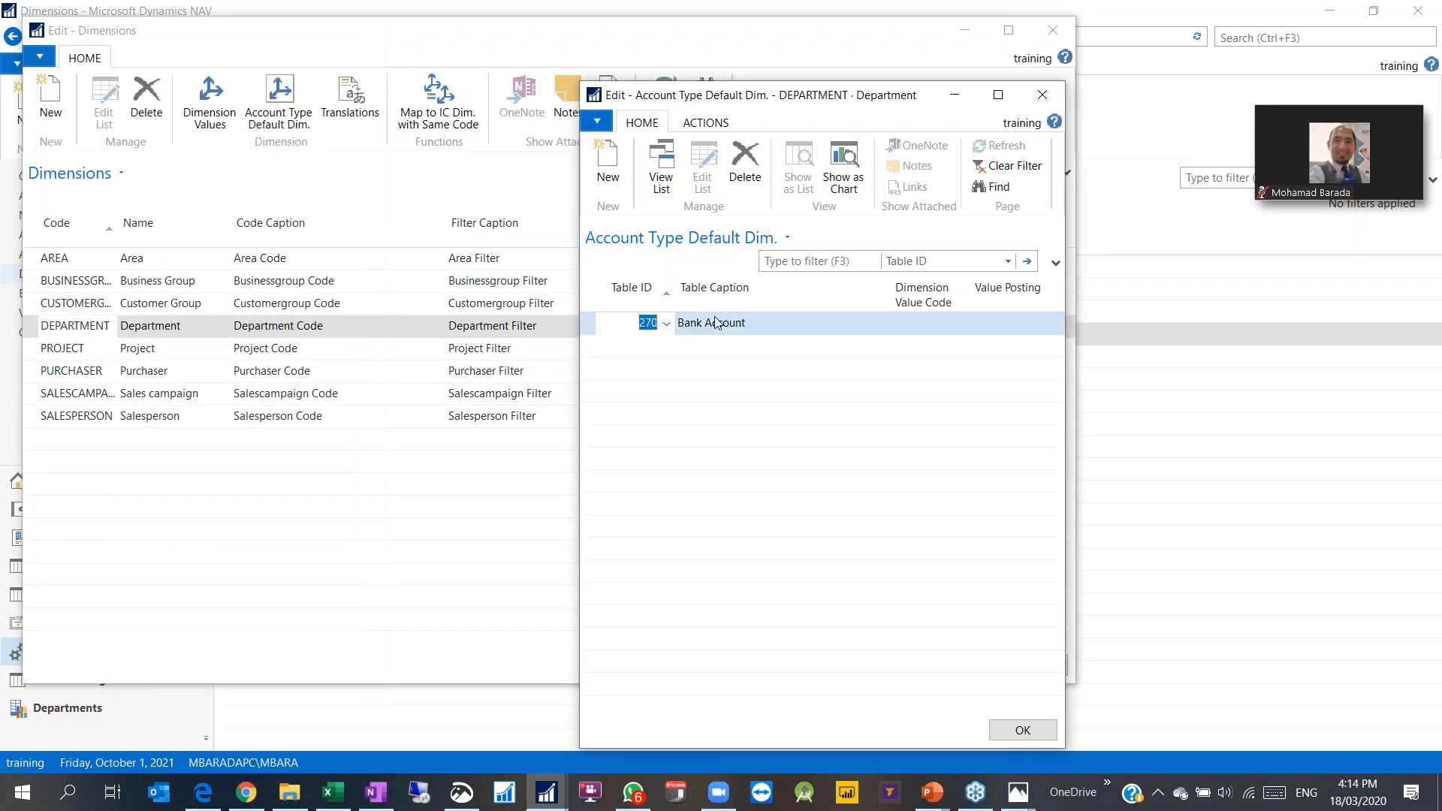
{"action": "left_click", "coordinate": [948, 321]}
{"action": "left_click", "coordinate": [964, 326]}
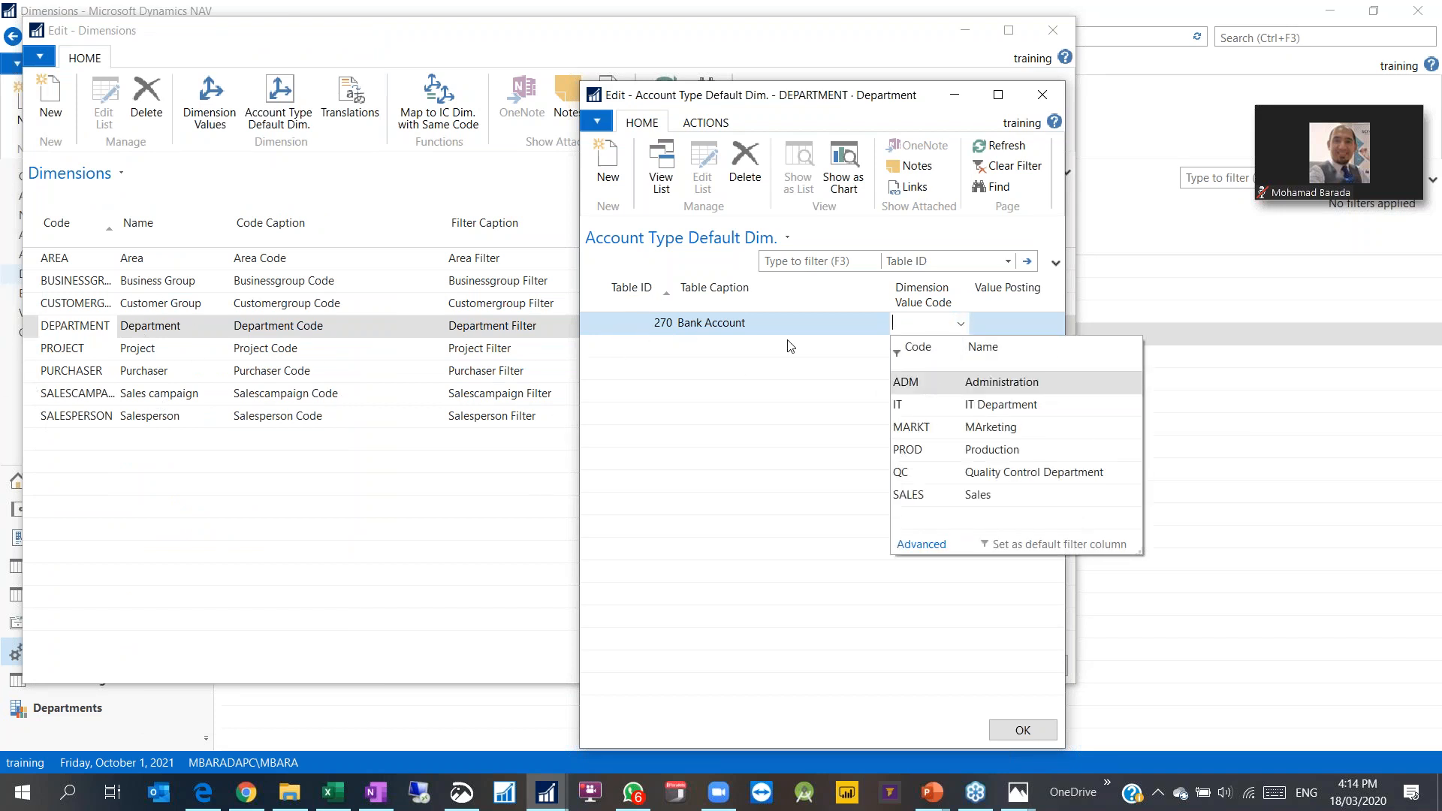
{"action": "left_click", "coordinate": [616, 330]}
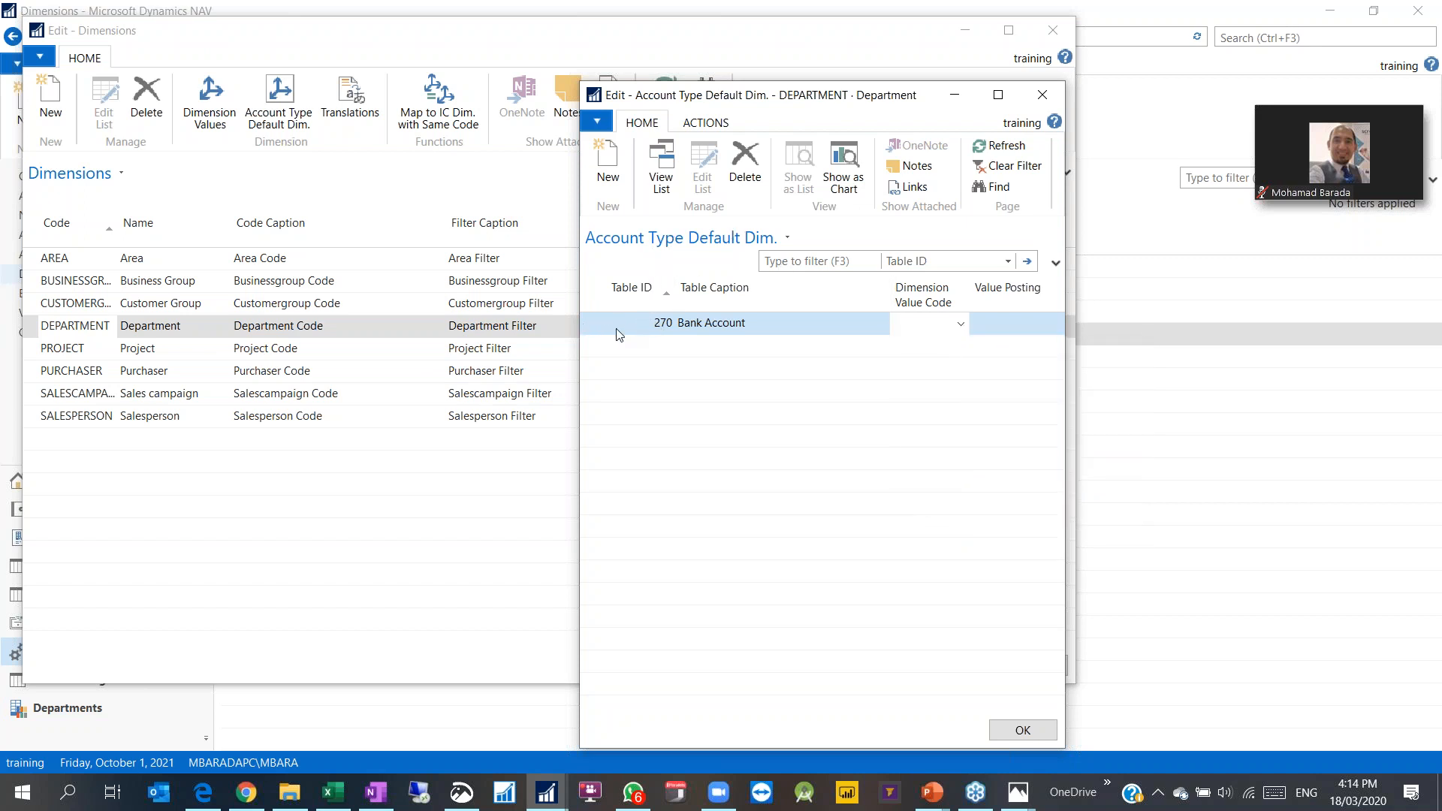
{"action": "left_click", "coordinate": [745, 168]}
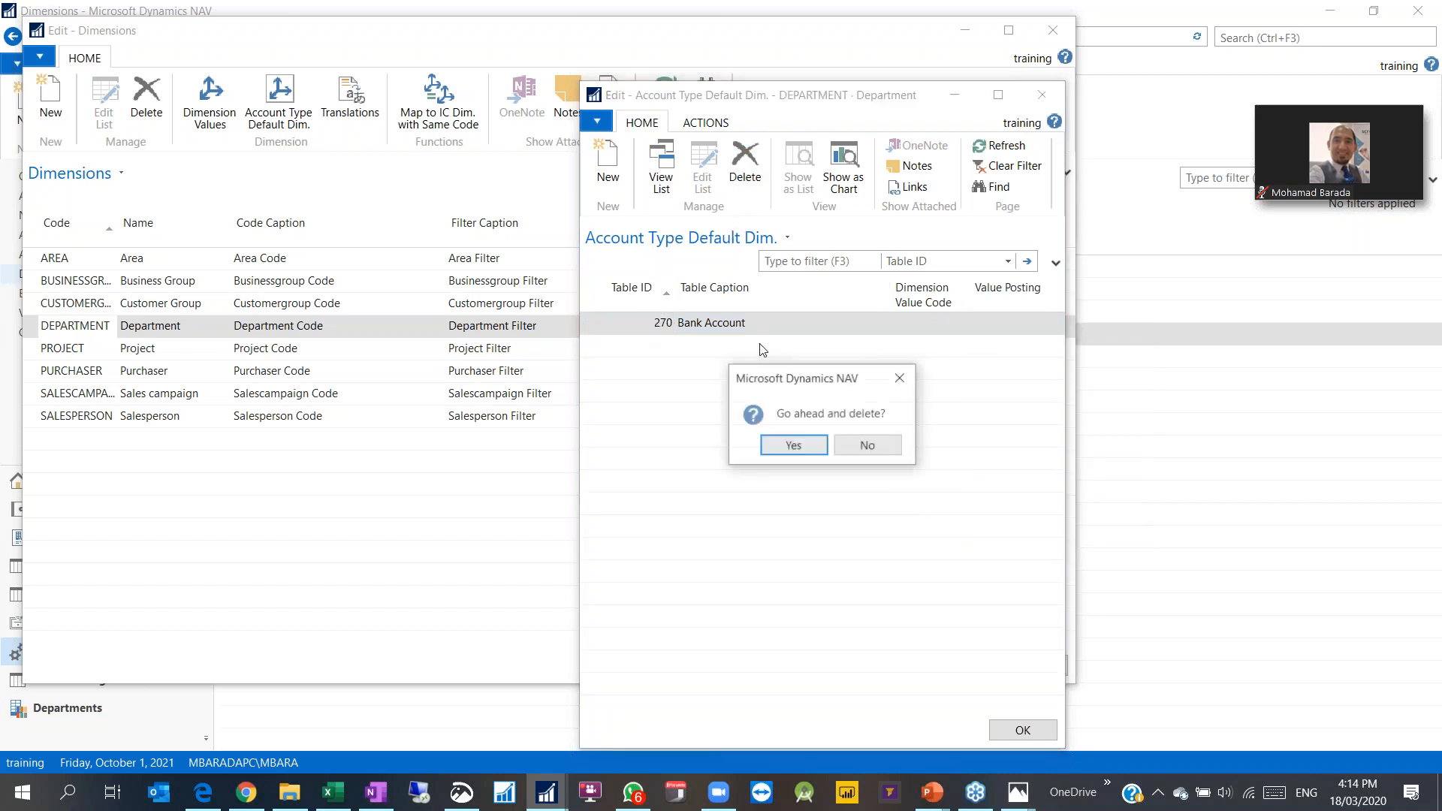
{"action": "left_click", "coordinate": [794, 444]}
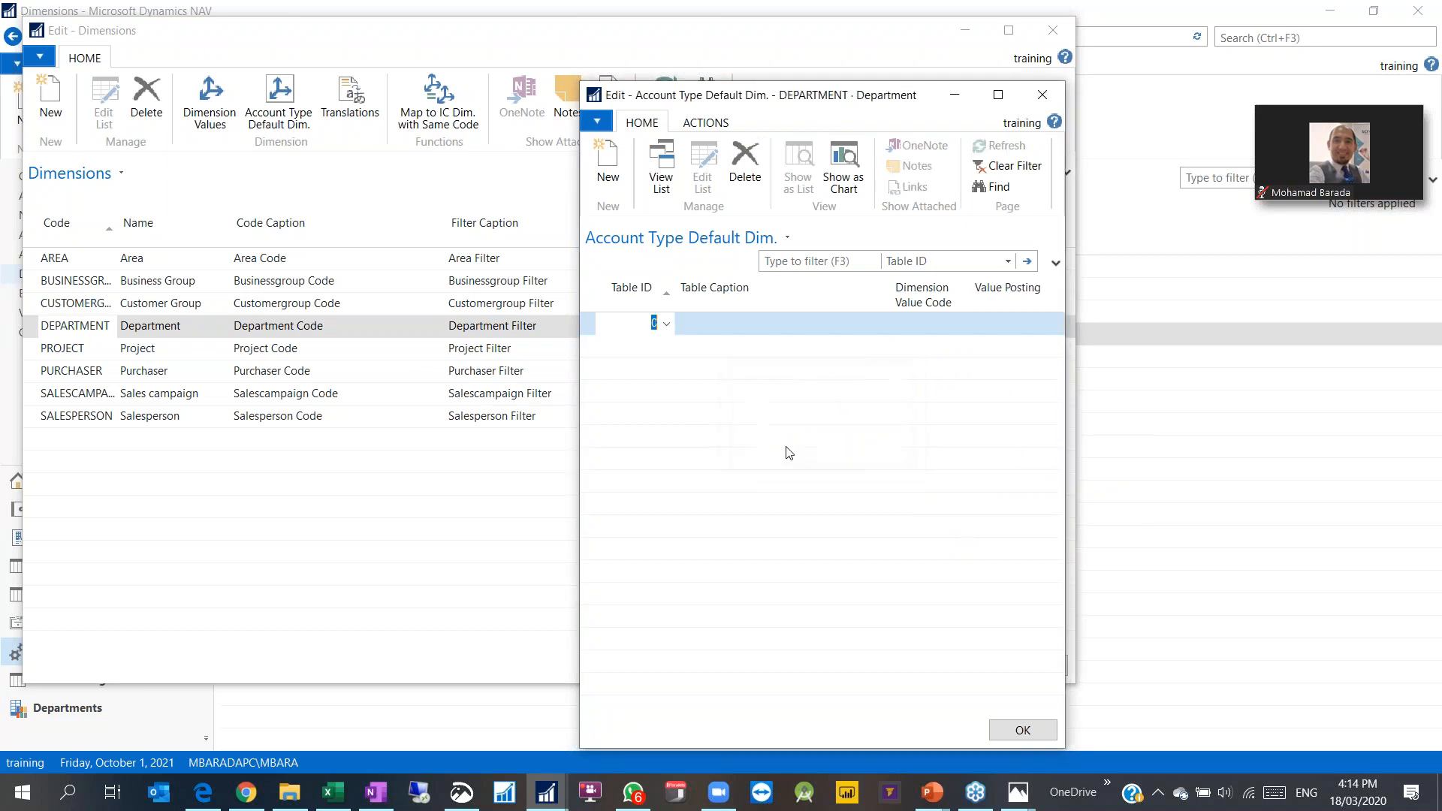
{"action": "left_click", "coordinate": [1049, 96]}
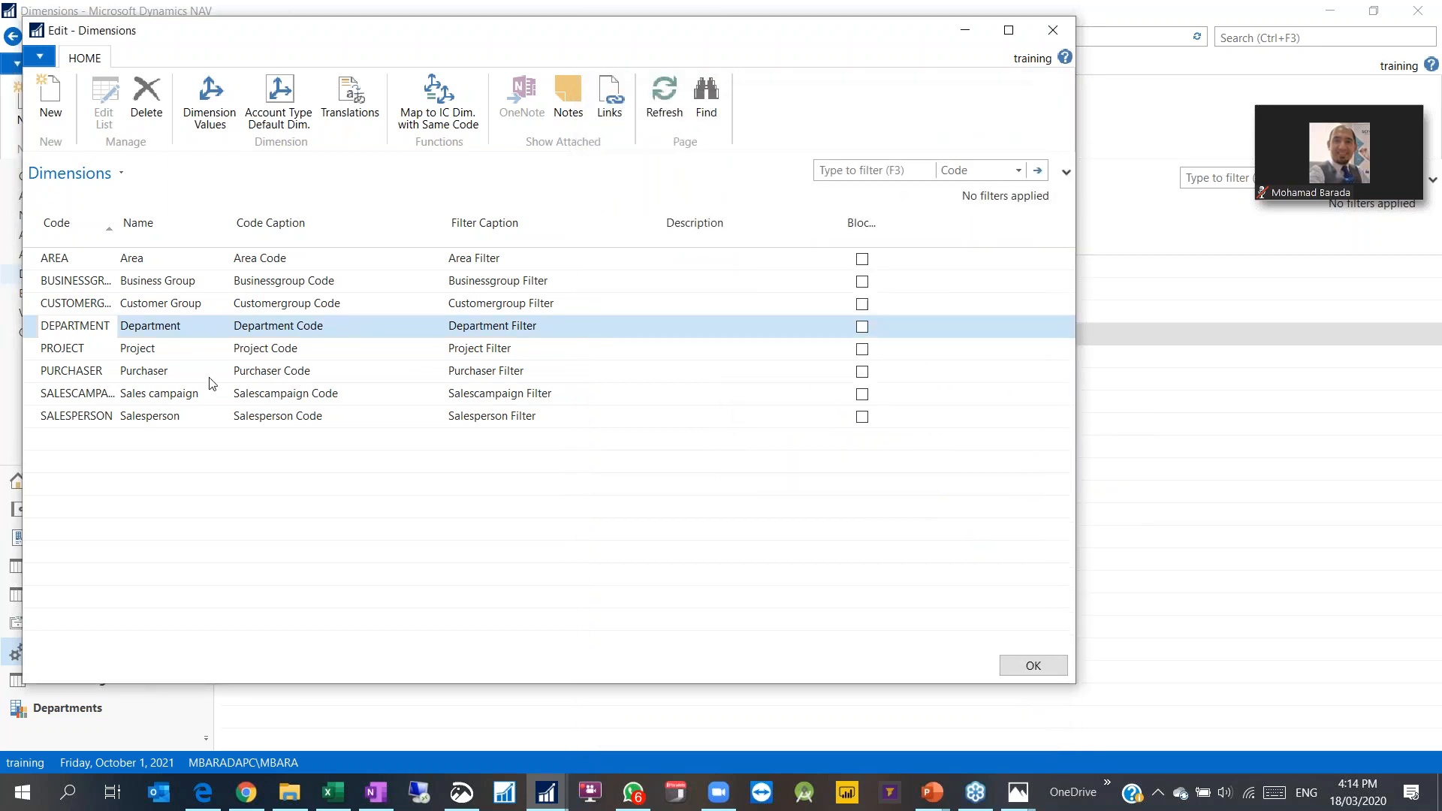
Step: Add a dimension EMPLOYEE named Employee, captioned Employee Code and Employee Filter
{"action": "left_click", "coordinate": [59, 441]}
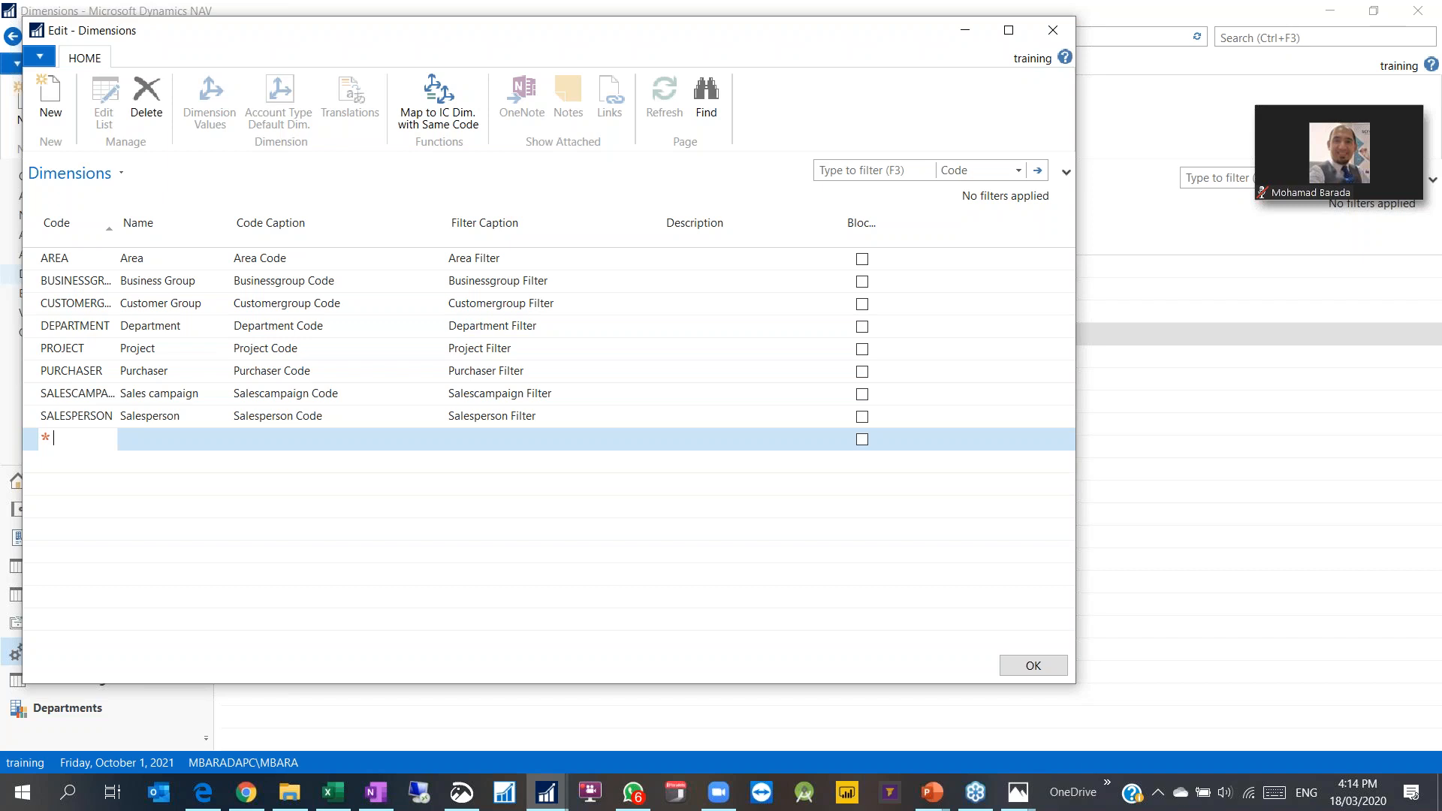
{"action": "type", "text": "Employee"}
{"action": "key", "text": "Tab"}
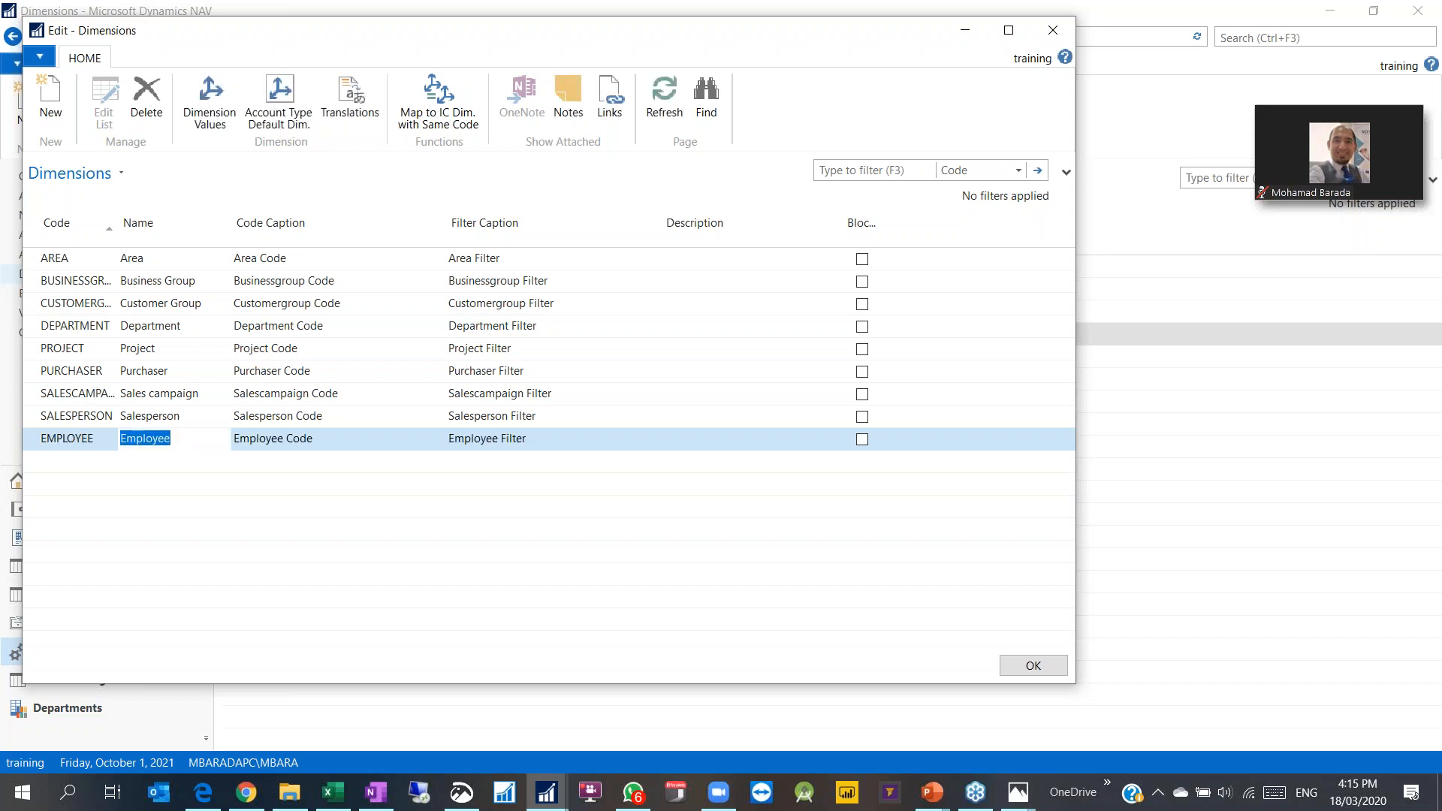
{"action": "key", "text": "Tab"}
{"action": "key", "text": "Tab"}
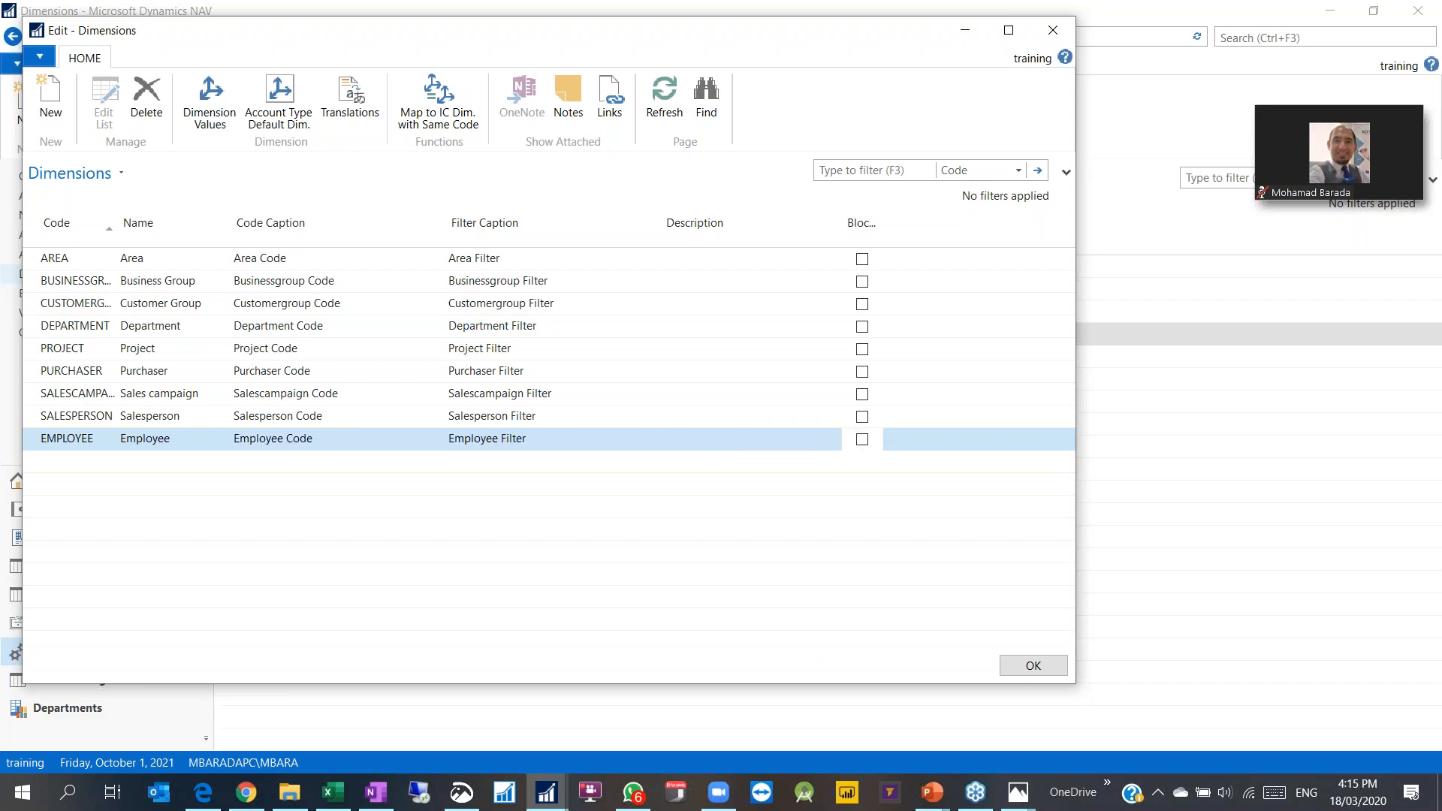
{"action": "left_click", "coordinate": [85, 418]}
{"action": "left_click", "coordinate": [81, 438]}
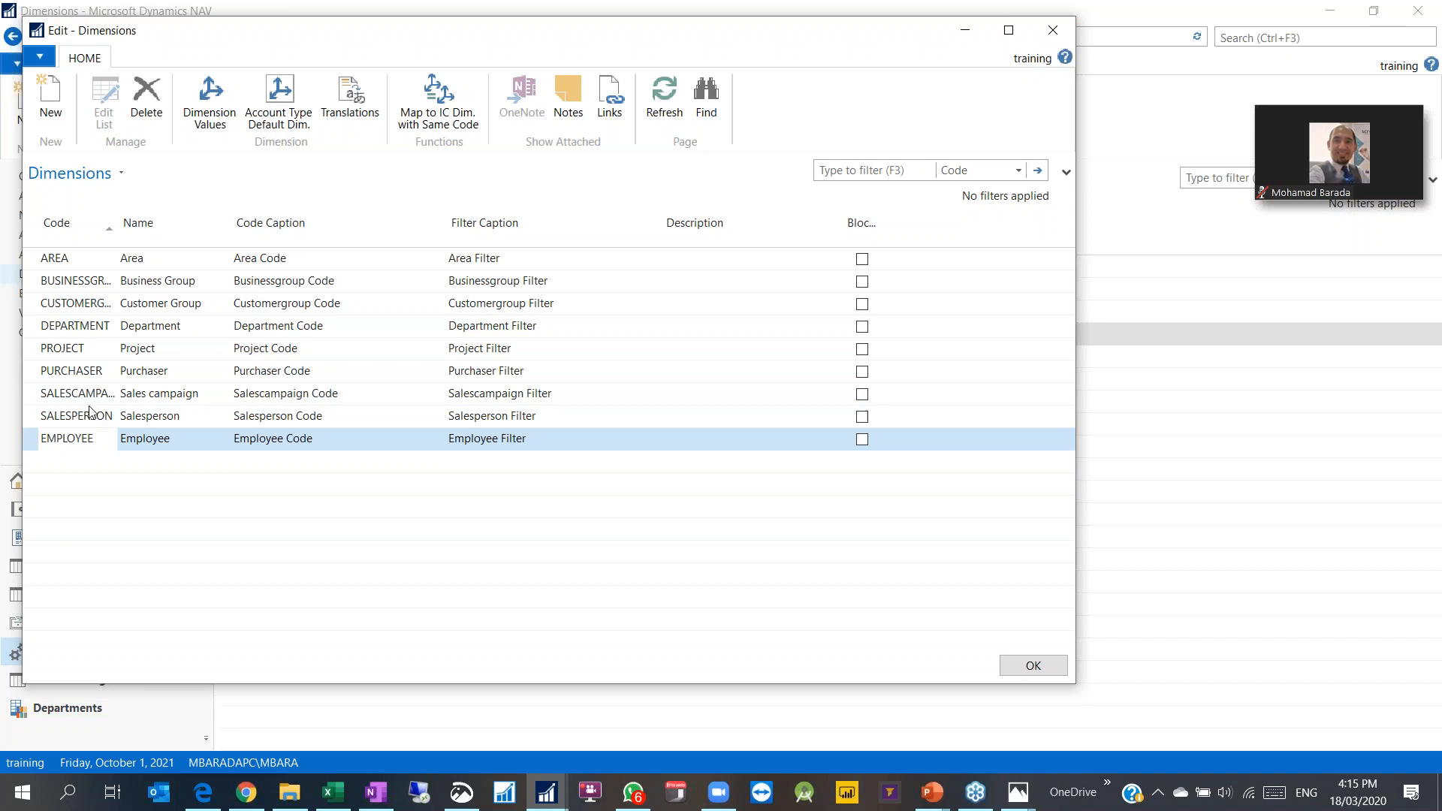
Step: In EMPLOYEE's values, add value MB with the employee's full name
{"action": "left_click", "coordinate": [216, 120]}
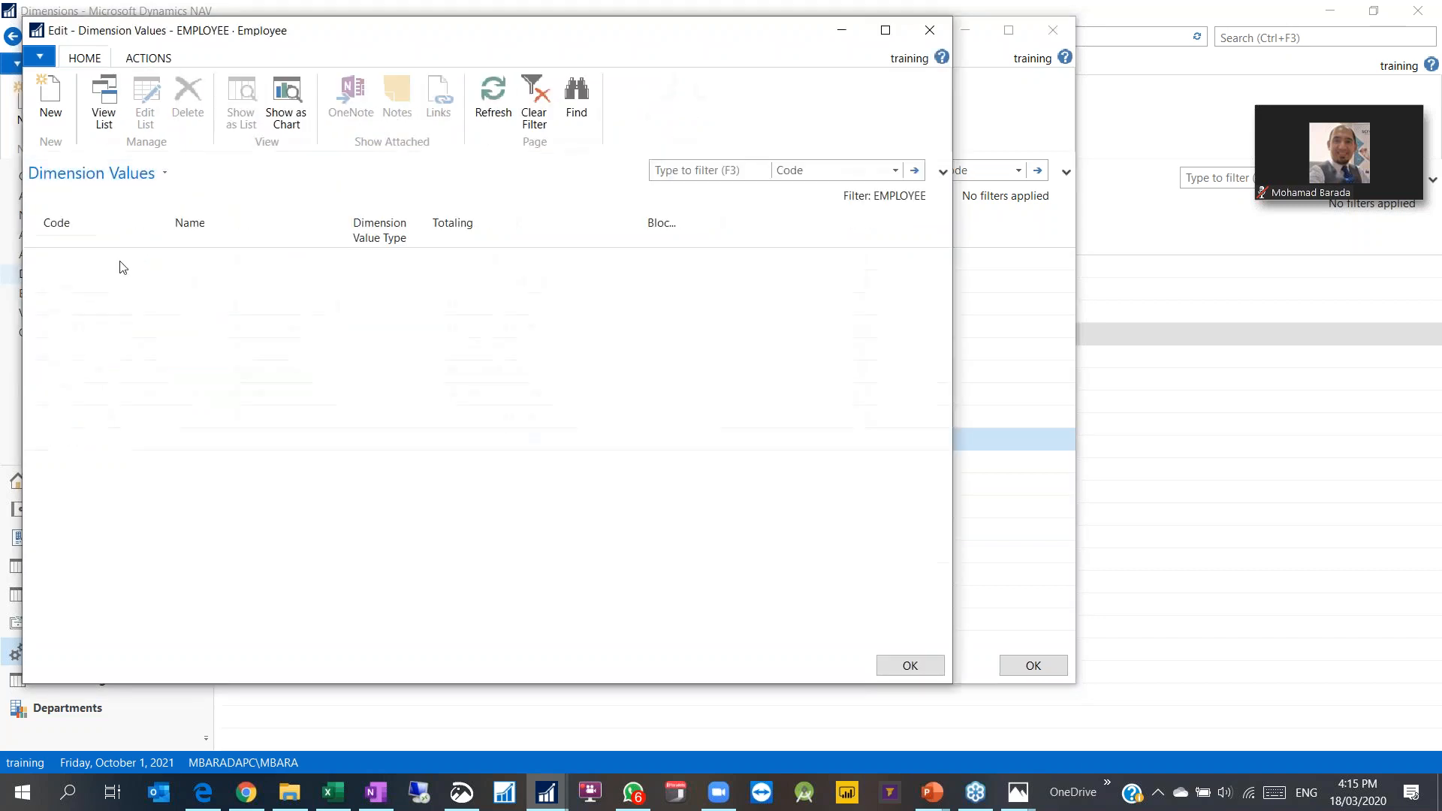
{"action": "type", "text": "MB"}
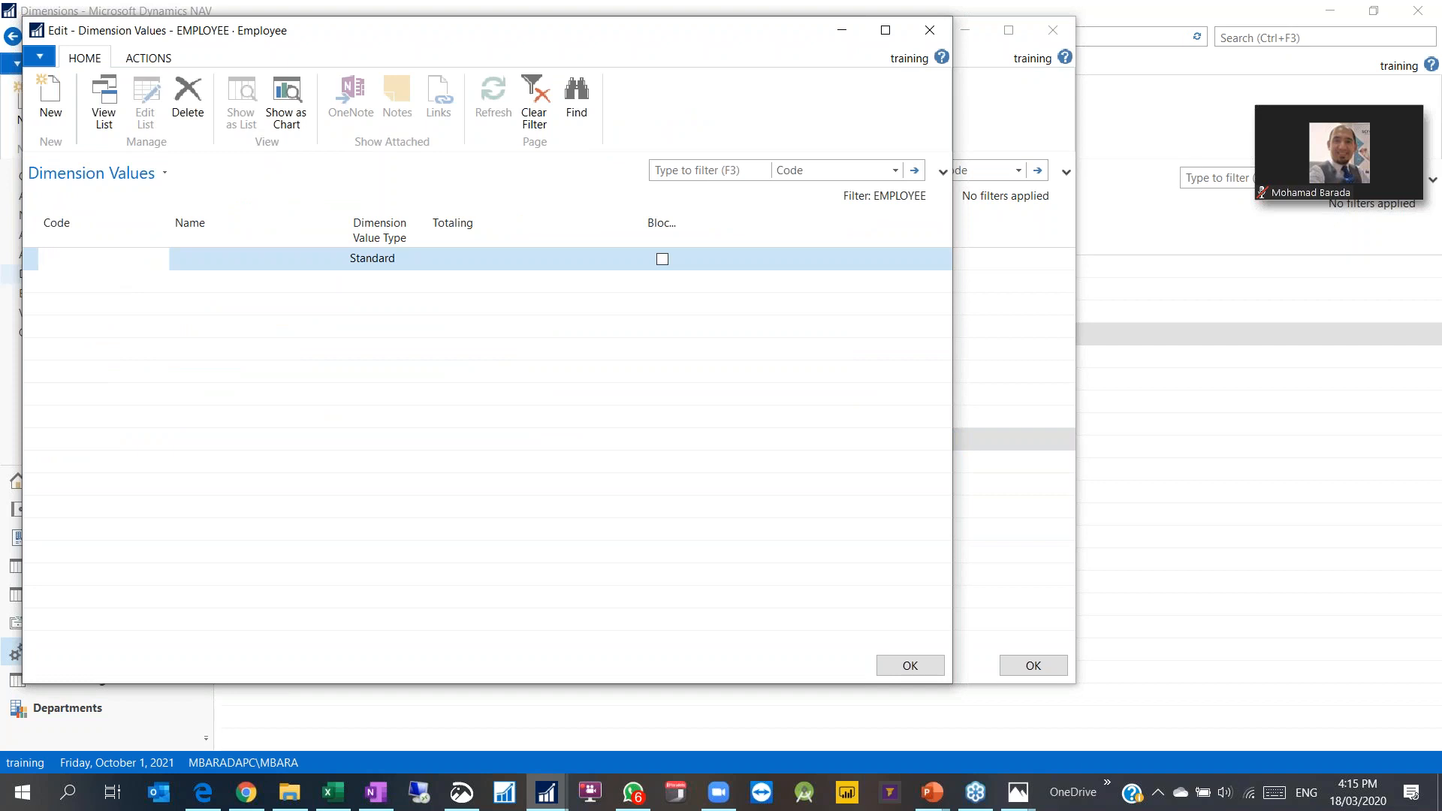
{"action": "key", "text": "Tab"}
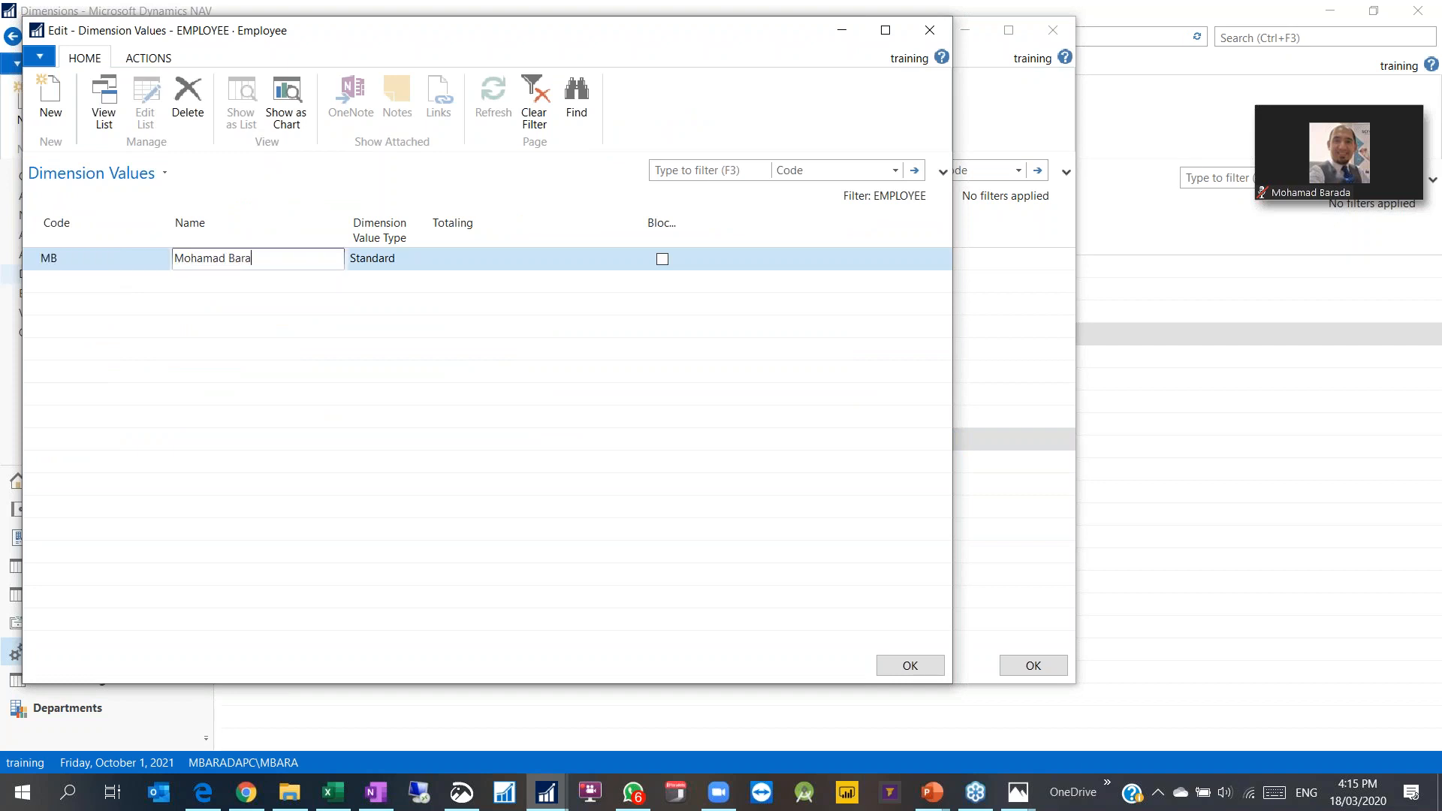
{"action": "key", "text": "Tab"}
{"action": "key", "text": "shift+Tab"}
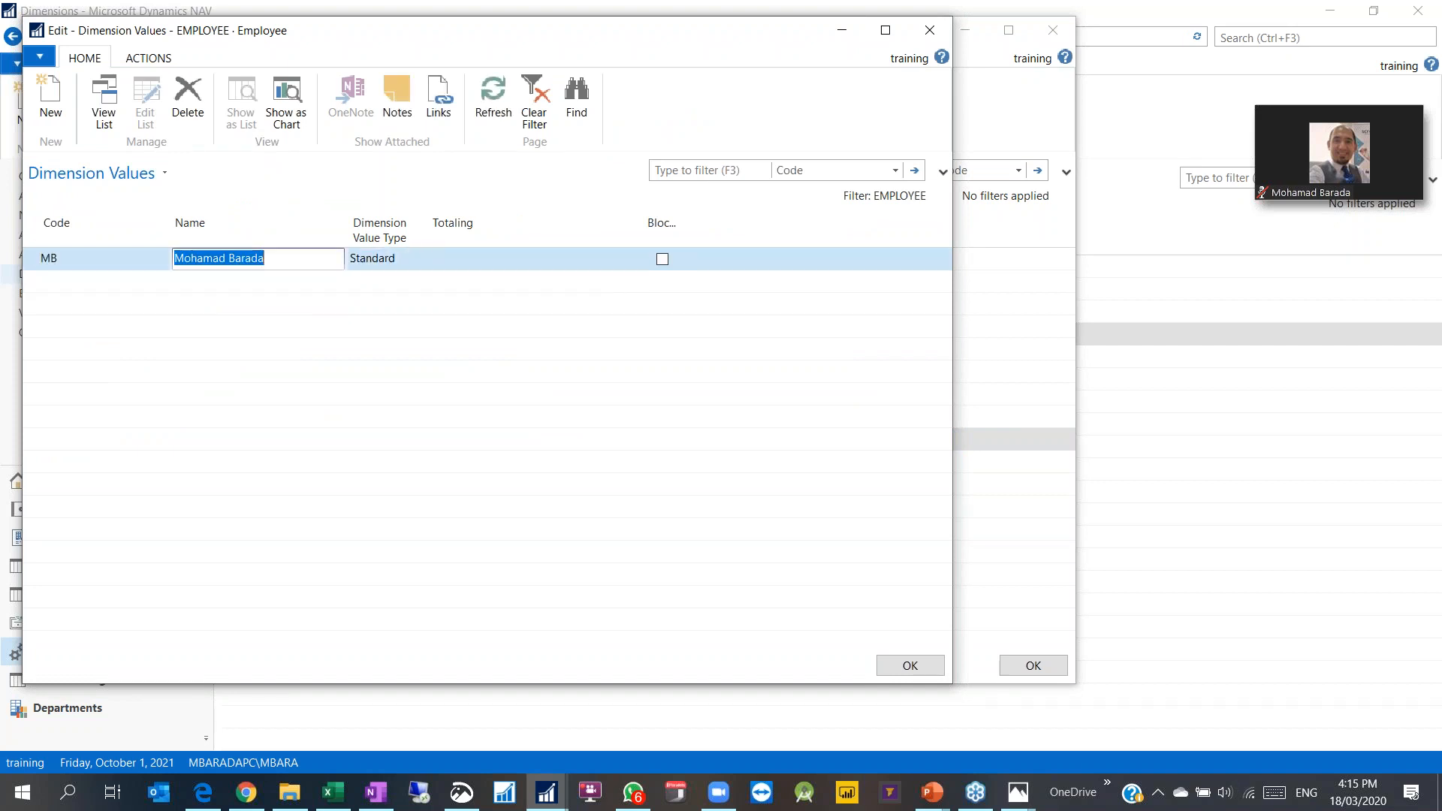
{"action": "key", "text": "shift+Tab"}
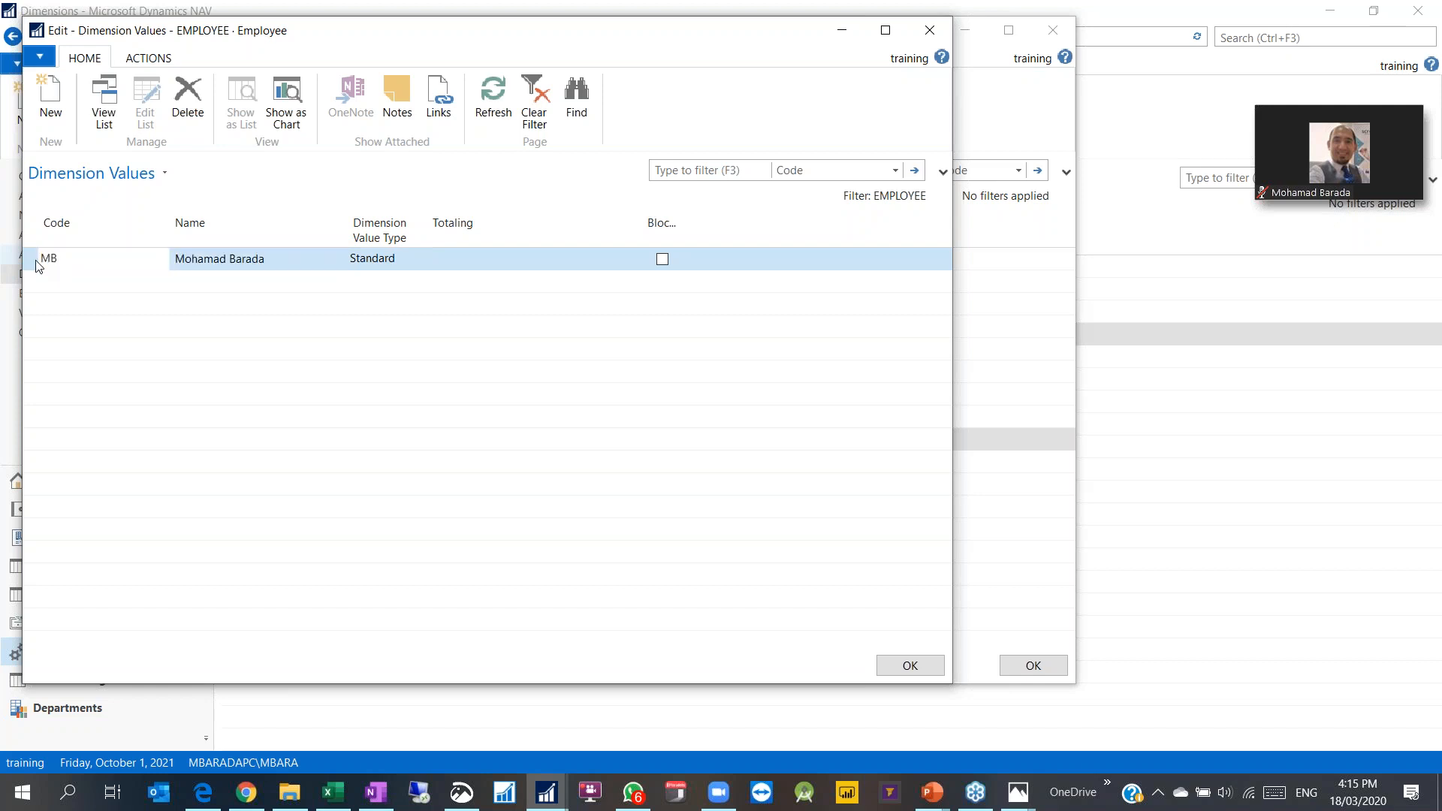
Step: Insert value 000 named ERP Department above it as a Begin-Total
{"action": "right_click", "coordinate": [38, 263]}
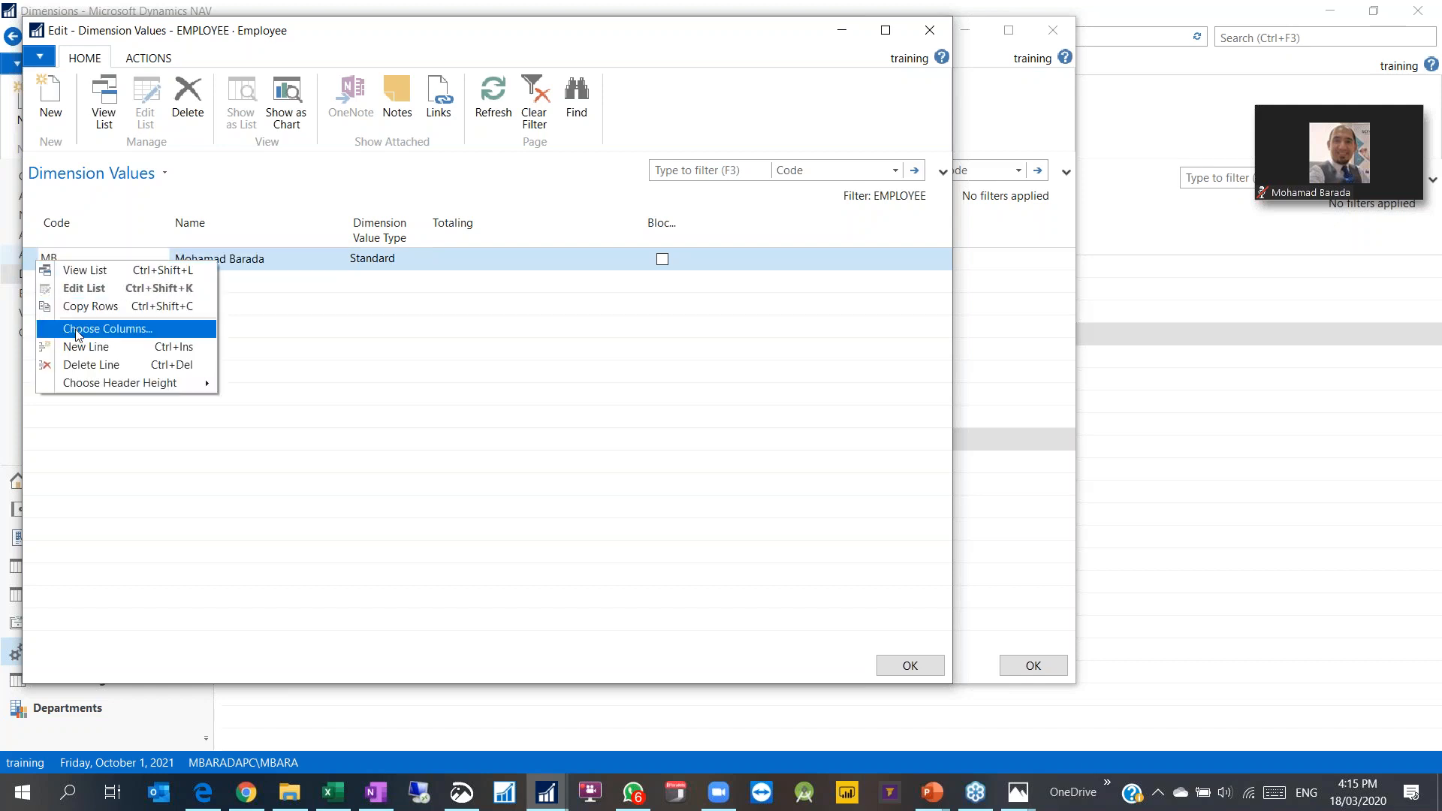
{"action": "left_click", "coordinate": [97, 346]}
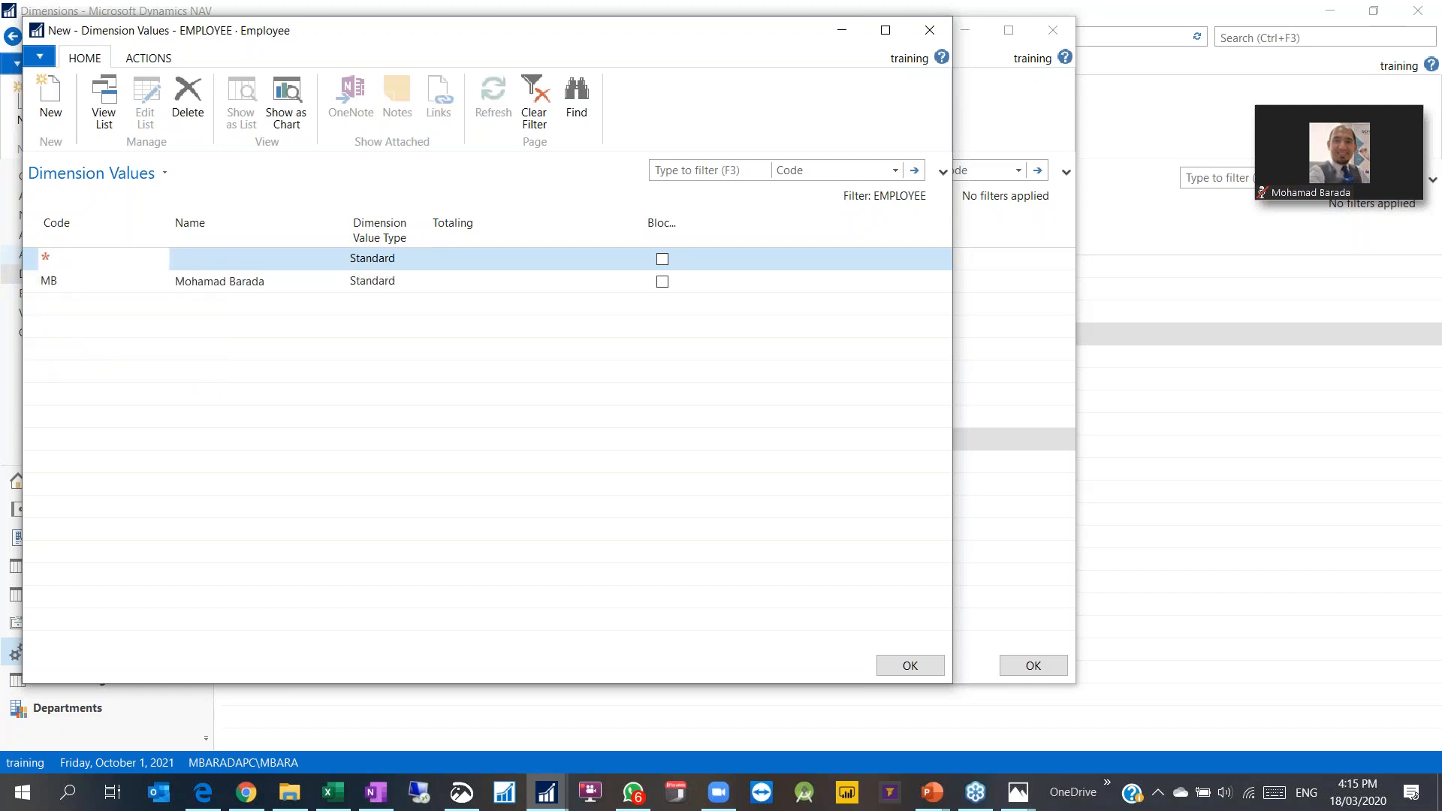
{"action": "type", "text": "000"}
{"action": "key", "text": "Tab"}
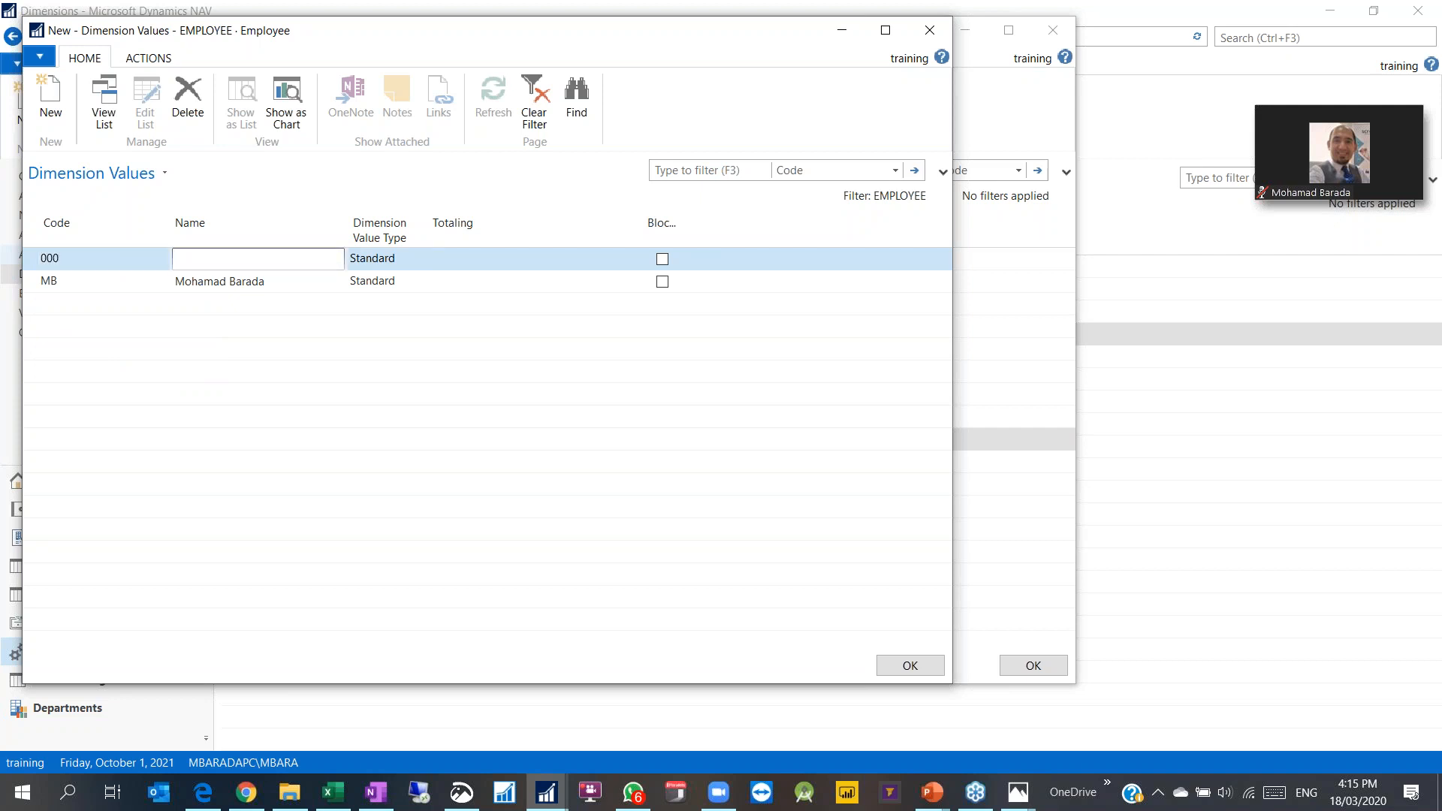
{"action": "type", "text": "IT D"}
{"action": "key", "text": "BackSpace"}
{"action": "key", "text": "BackSpace"}
{"action": "key", "text": "BackSpace"}
{"action": "type", "text": "ERP Department"}
{"action": "key", "text": "Tab"}
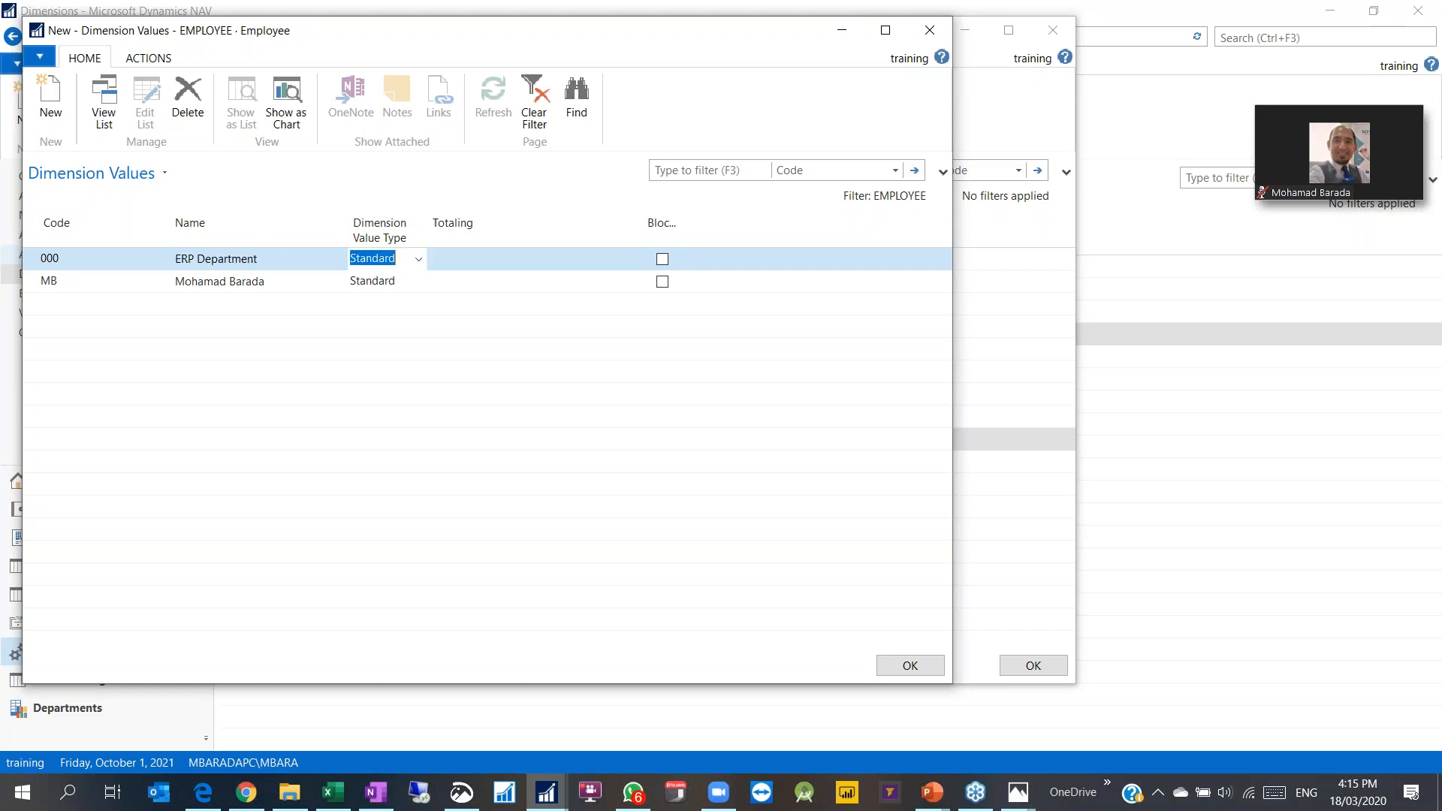
{"action": "left_click", "coordinate": [419, 263]}
{"action": "left_click", "coordinate": [380, 340]}
Step: Add value 999 named Total ERP Department as an End-Total
{"action": "left_click", "coordinate": [105, 312]}
{"action": "type", "text": "999"}
{"action": "key", "text": "Tab"}
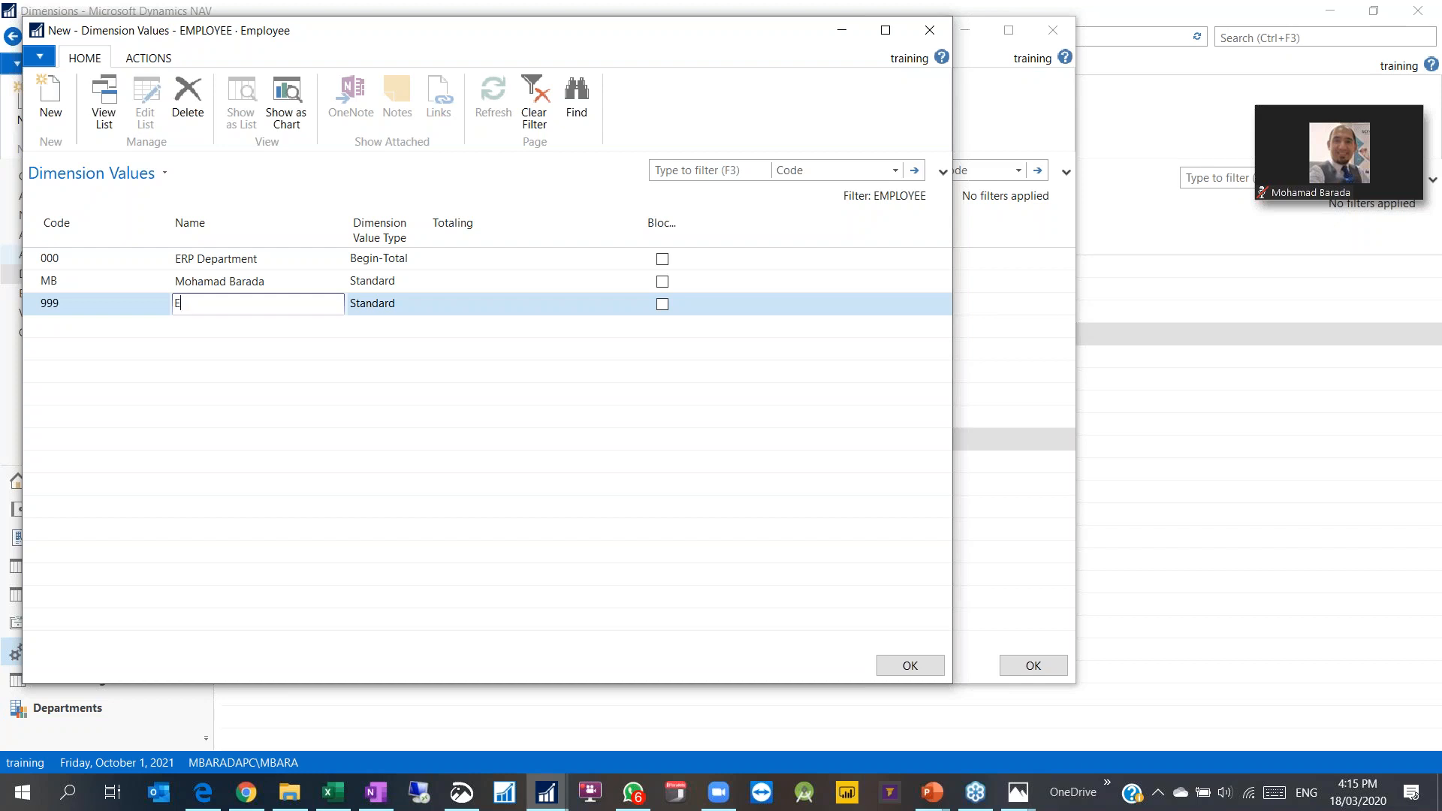
{"action": "type", "text": "Erp"}
{"action": "key", "text": "BackSpace"}
{"action": "key", "text": "BackSpace"}
{"action": "type", "text": "RP Department"}
{"action": "key", "text": "Home"}
{"action": "type", "text": "E"}
{"action": "key", "text": "BackSpace"}
{"action": "type", "text": "Total"}
{"action": "key", "text": "Tab"}
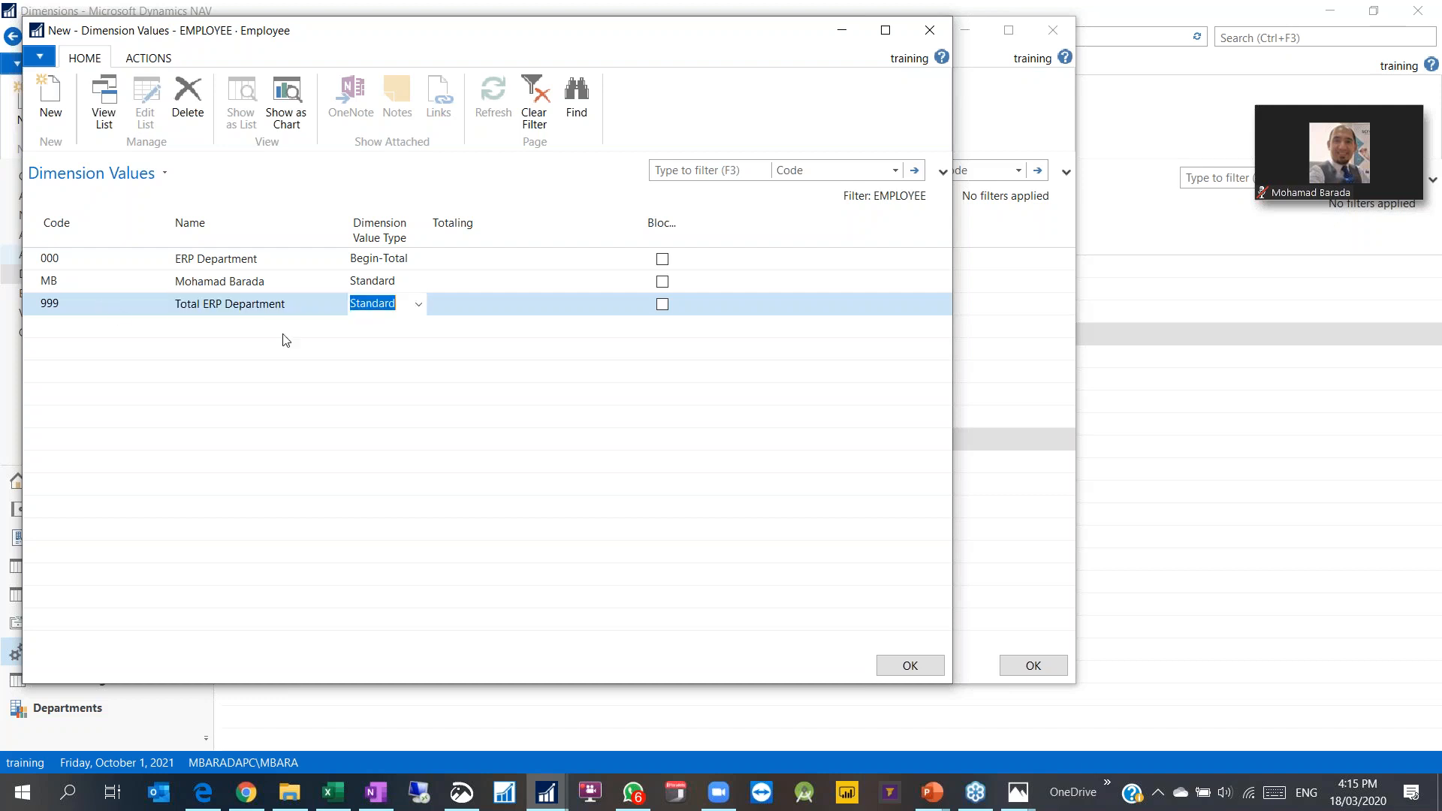
{"action": "left_click", "coordinate": [418, 303]}
{"action": "left_click", "coordinate": [377, 405]}
Step: Change the MB value's code to 001
{"action": "left_click", "coordinate": [49, 280]}
{"action": "type", "text": "001"}
{"action": "key", "text": "Delete"}
{"action": "key", "text": "Delete"}
{"action": "key", "text": "Return"}
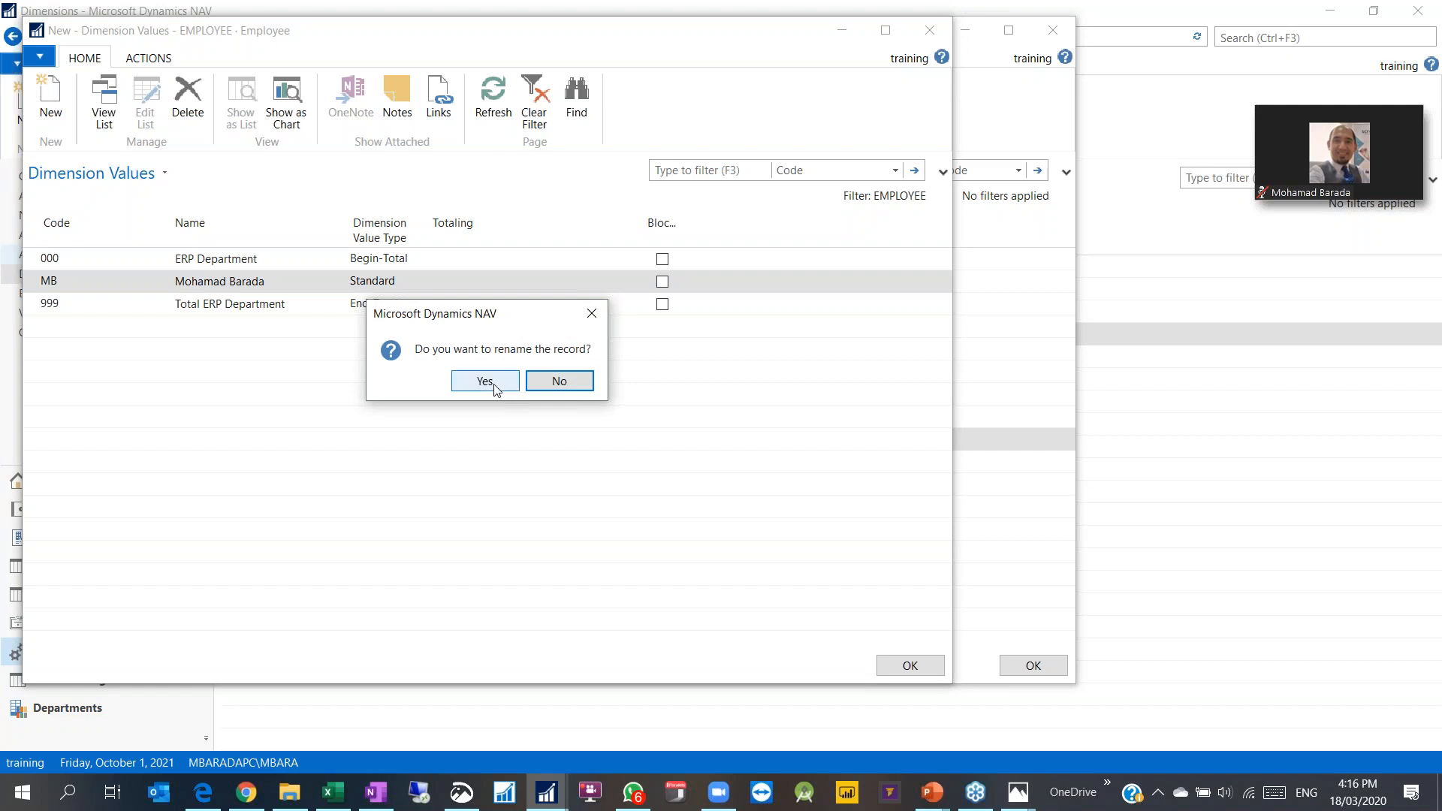
Step: Confirm the rename to 001 and indent the EMPLOYEE dimension values
{"action": "left_click", "coordinate": [485, 382]}
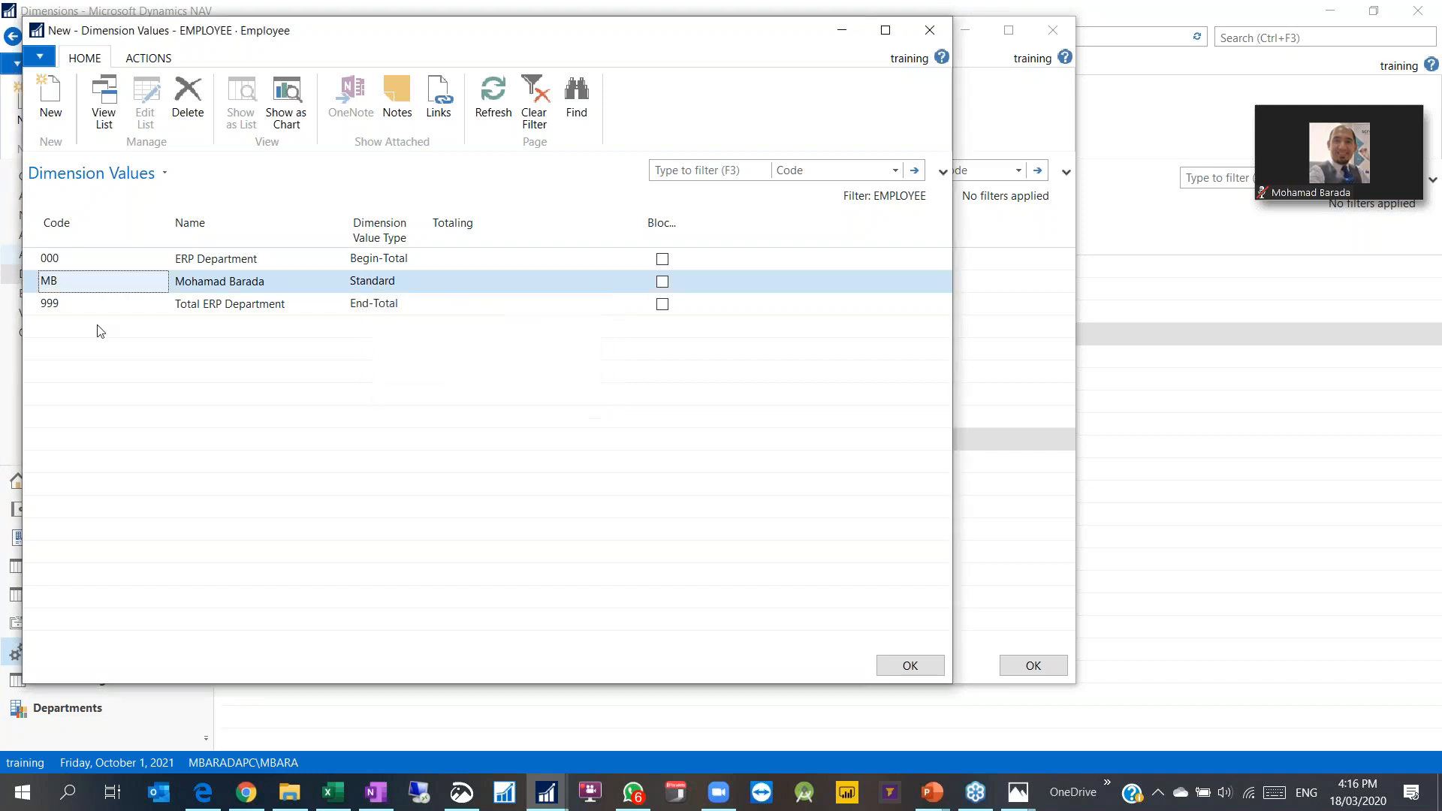
{"action": "left_click", "coordinate": [80, 279]}
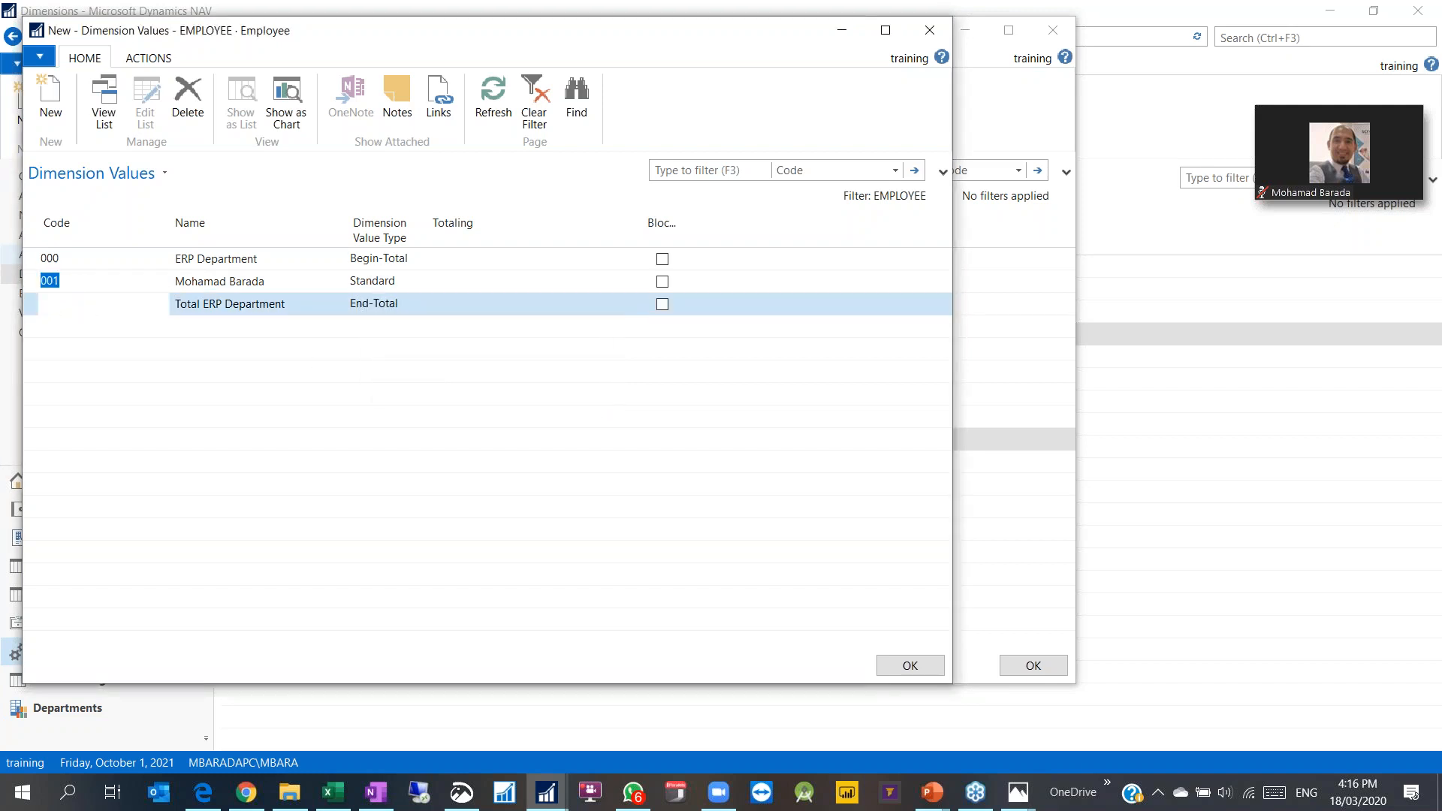
{"action": "left_click", "coordinate": [145, 60]}
{"action": "left_click", "coordinate": [87, 120]}
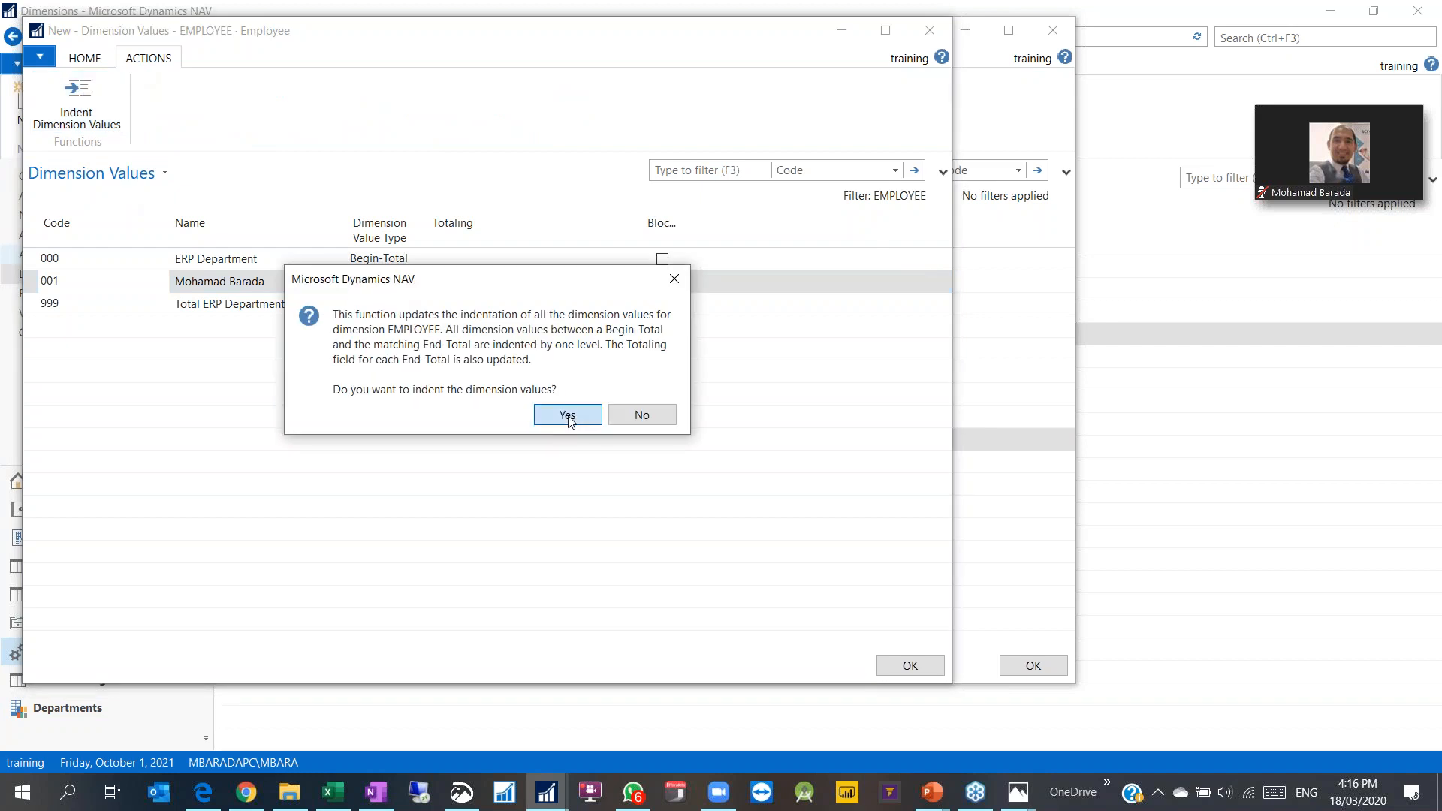
{"action": "left_click", "coordinate": [567, 415]}
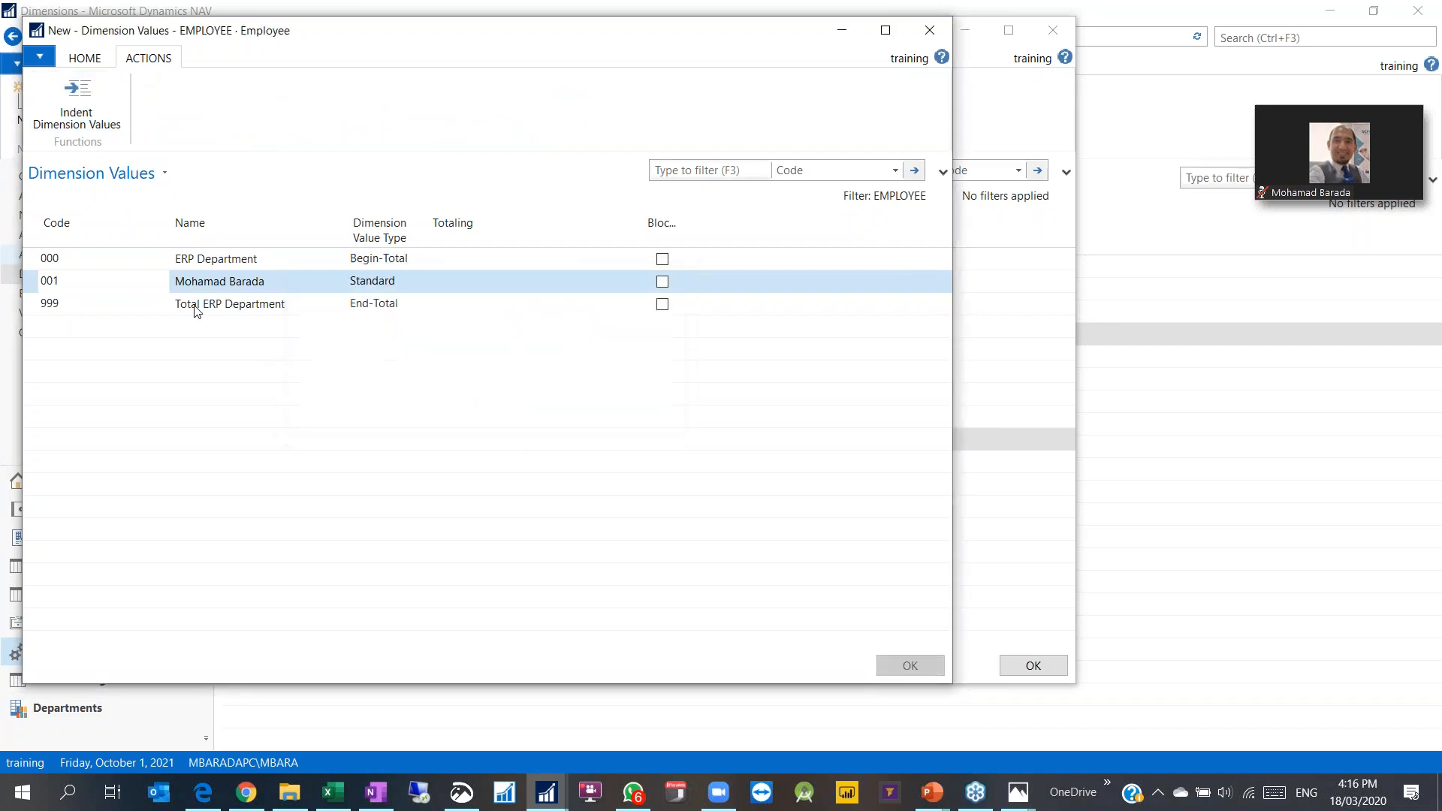
Step: Insert value 002 with the employee's name above the total and re-indent the values
{"action": "left_click", "coordinate": [232, 314]}
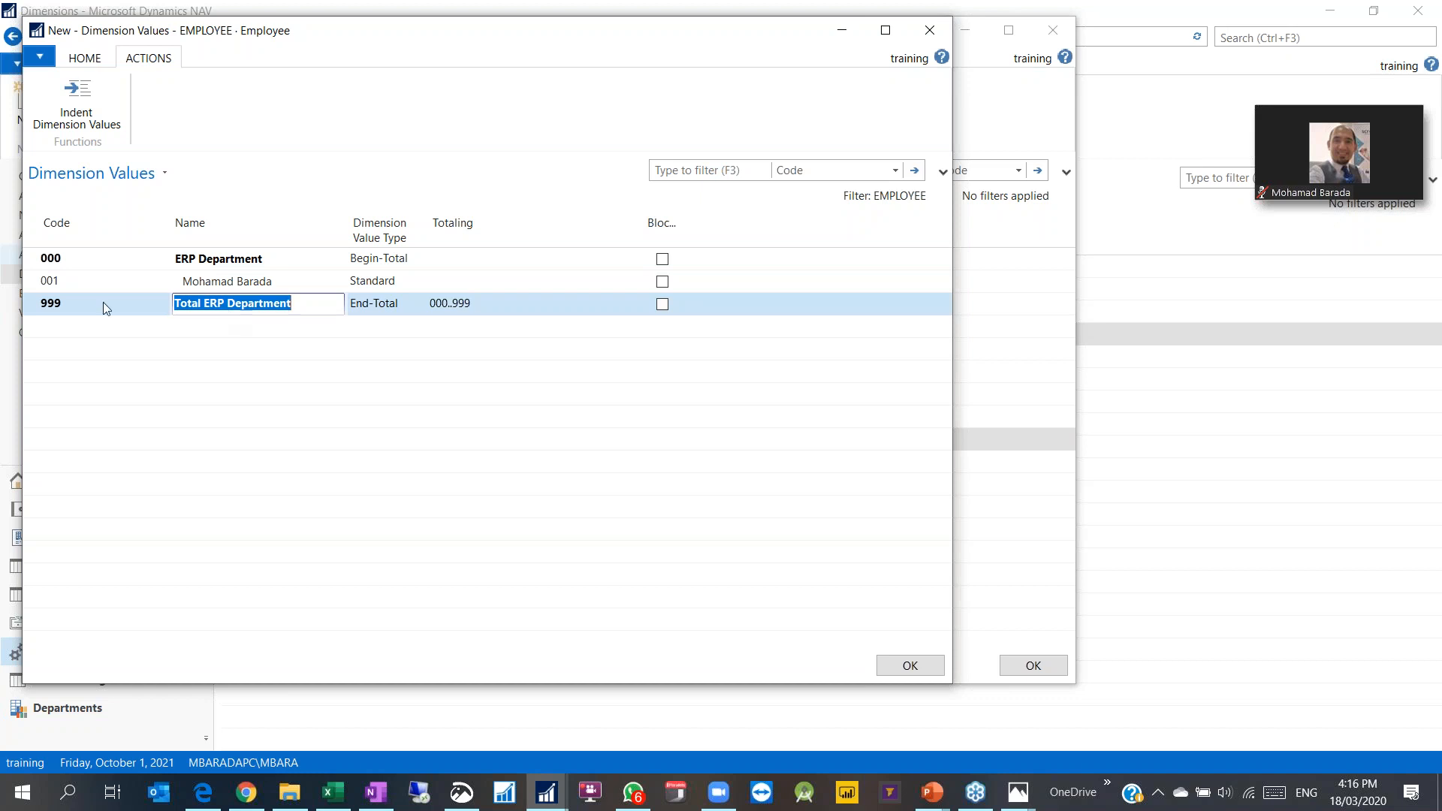
{"action": "right_click", "coordinate": [33, 303]}
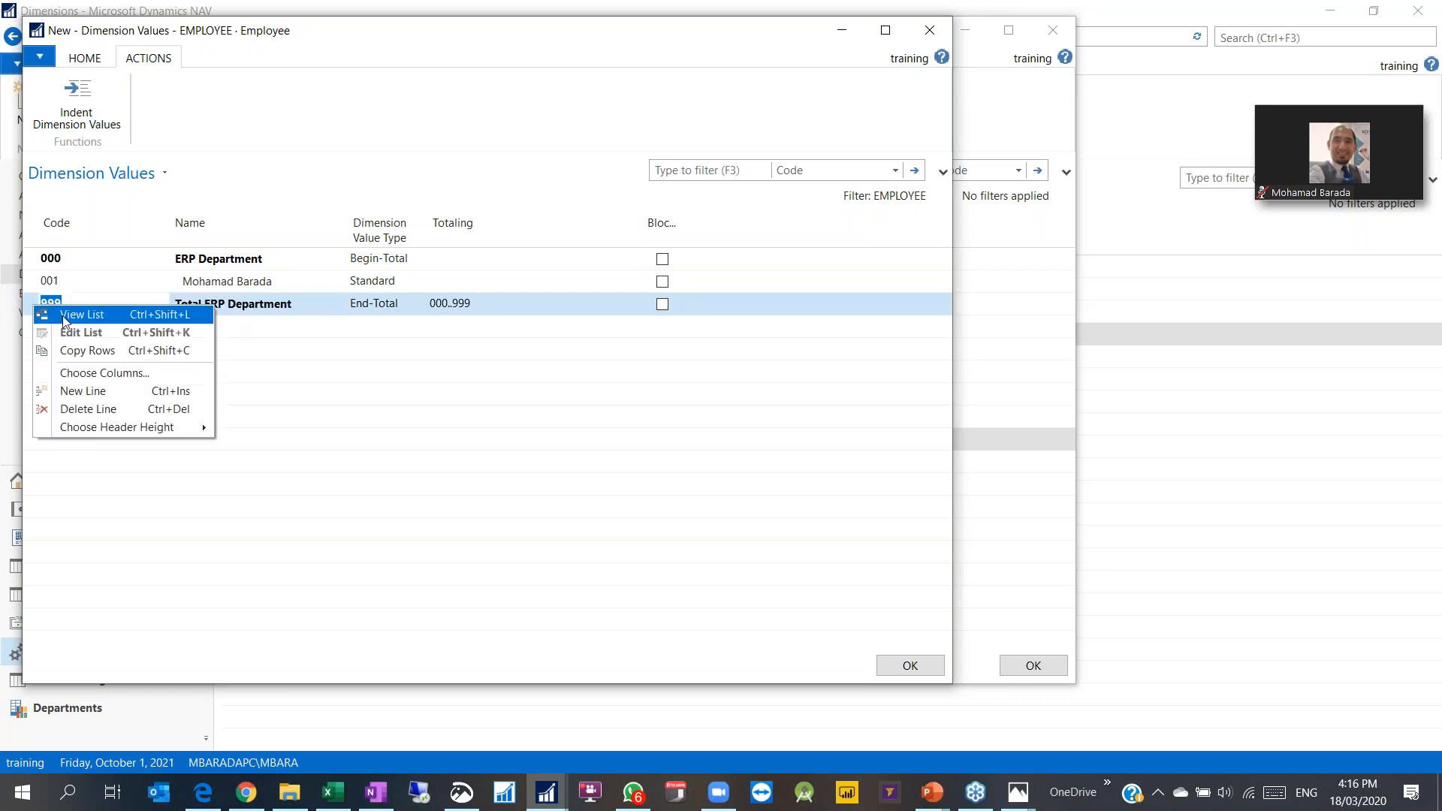
{"action": "left_click", "coordinate": [79, 392]}
{"action": "type", "text": "002"}
{"action": "key", "text": "Tab"}
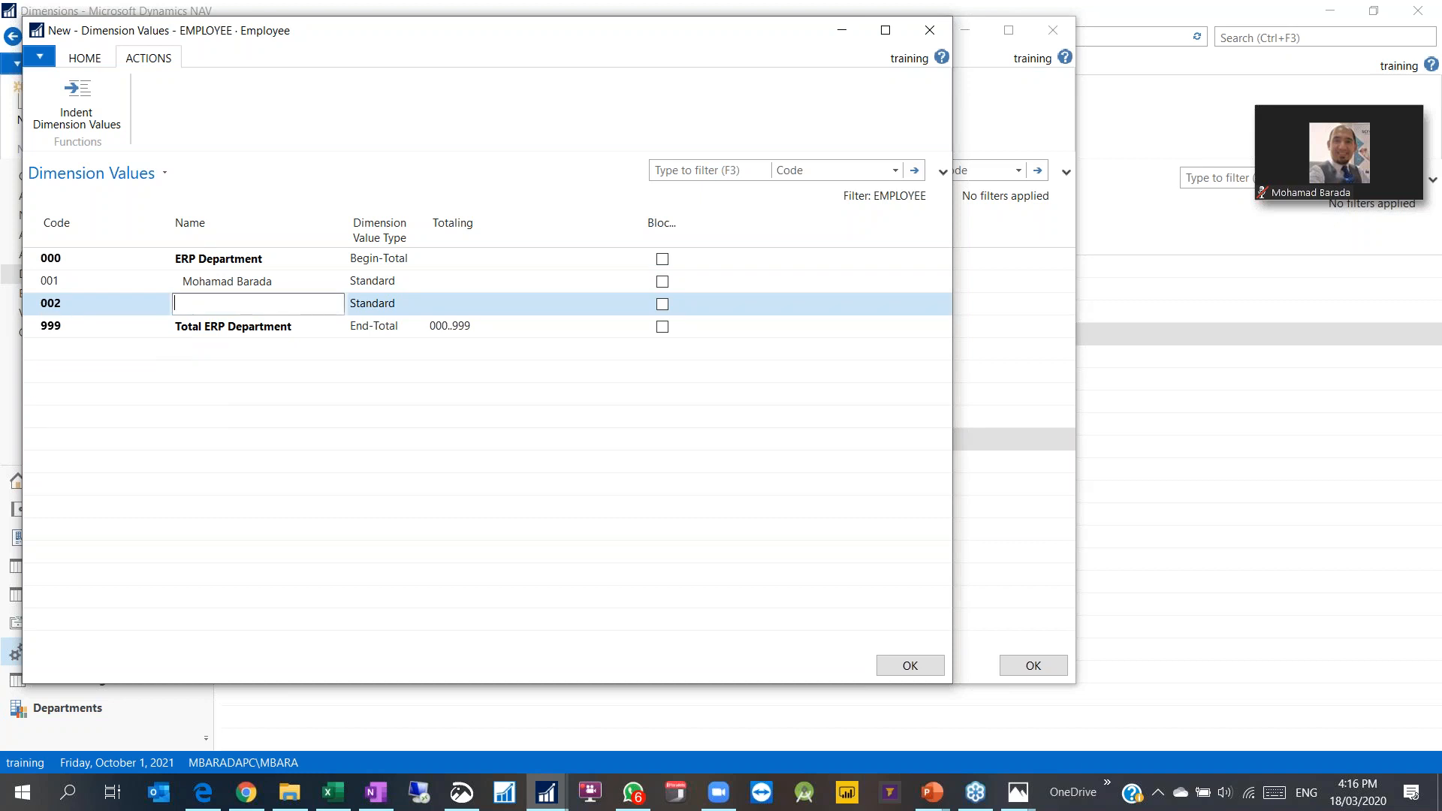
{"action": "key", "text": "Tab"}
{"action": "left_click", "coordinate": [92, 106]}
{"action": "key", "text": "Return"}
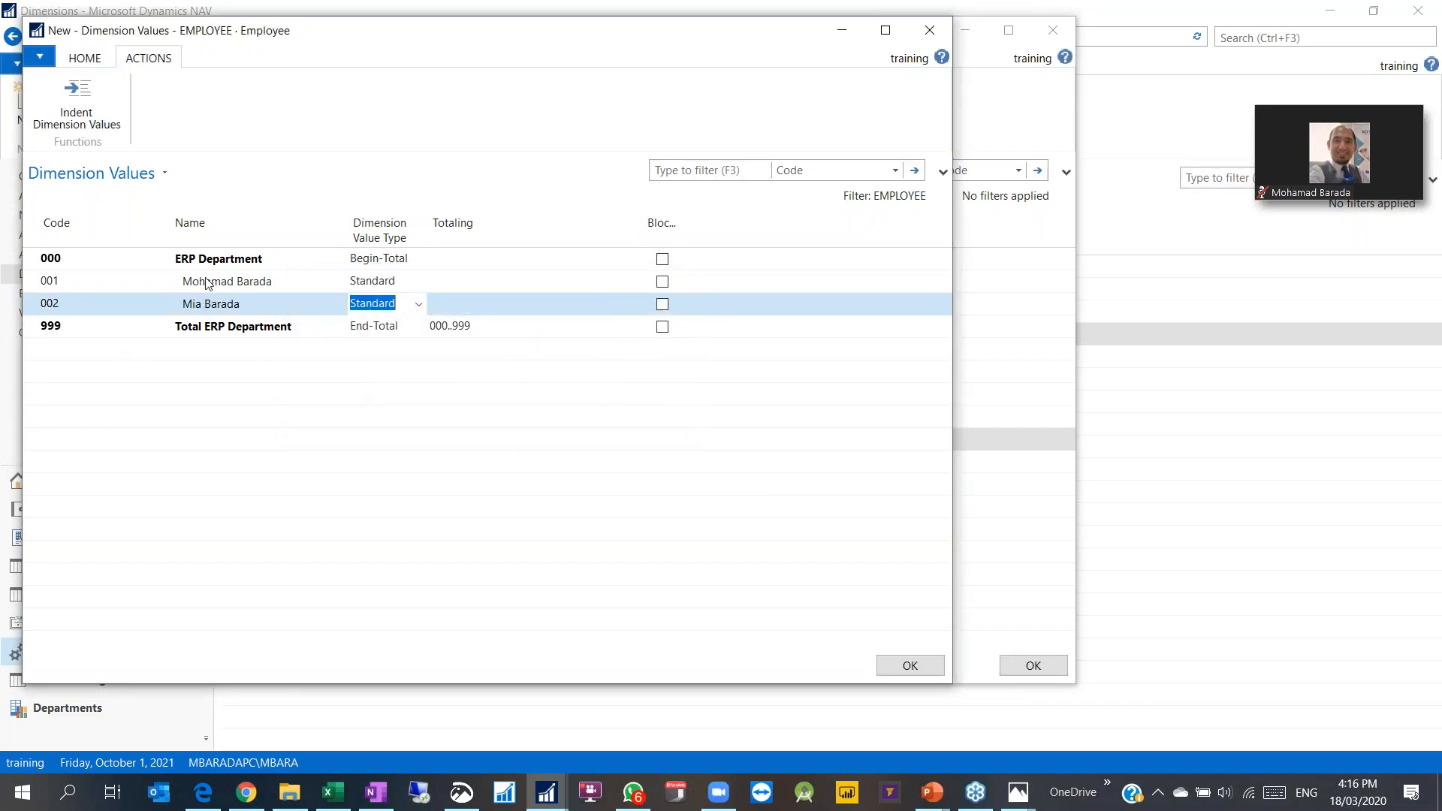
Step: Check lines 001 and 002, keep 001 as Standard, and close the values
{"action": "left_click", "coordinate": [208, 333]}
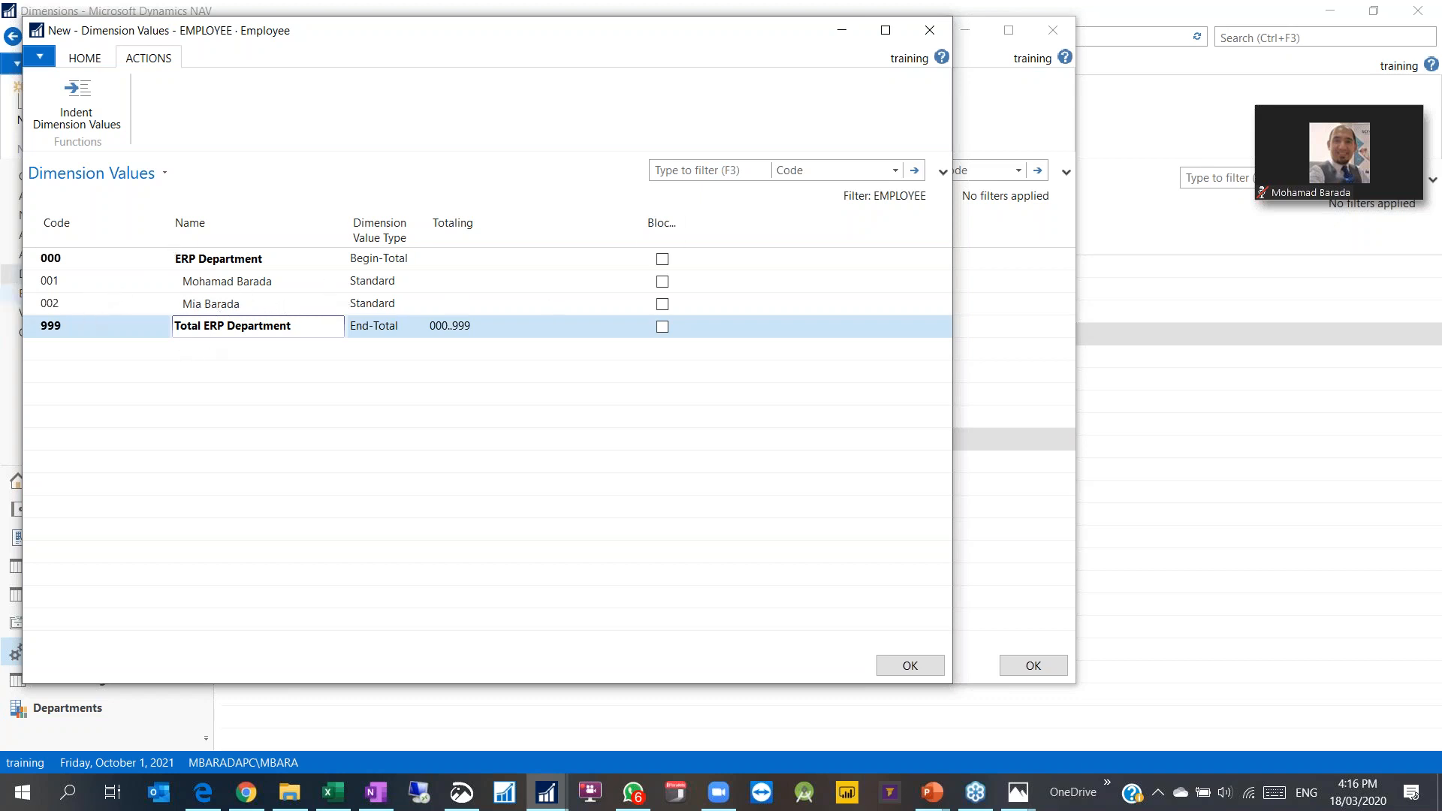
{"action": "left_click", "coordinate": [202, 303]}
{"action": "left_click", "coordinate": [218, 281]}
{"action": "left_click", "coordinate": [214, 302]}
{"action": "left_click", "coordinate": [212, 280]}
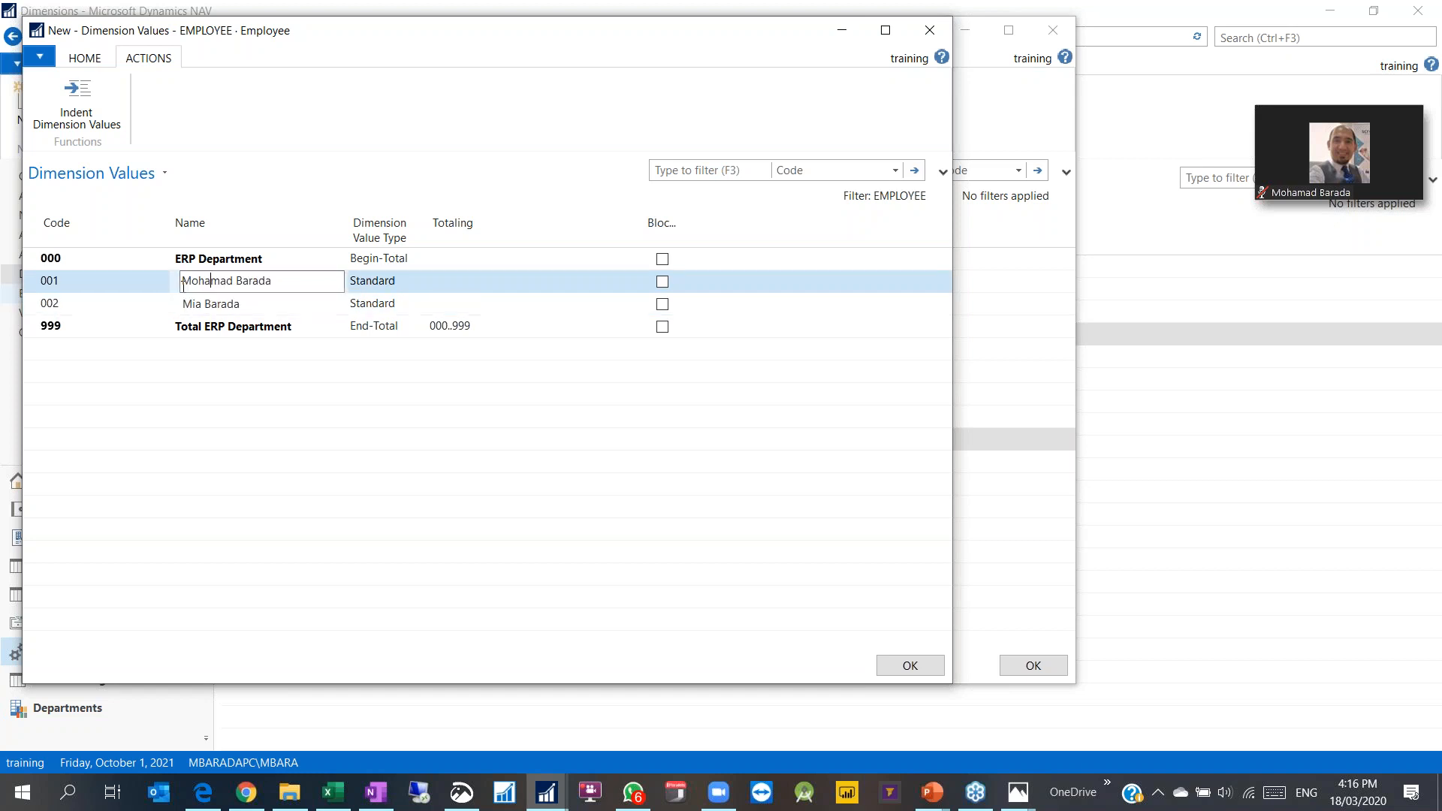
{"action": "left_click", "coordinate": [45, 284]}
{"action": "left_click", "coordinate": [60, 303]}
{"action": "left_click", "coordinate": [74, 283]}
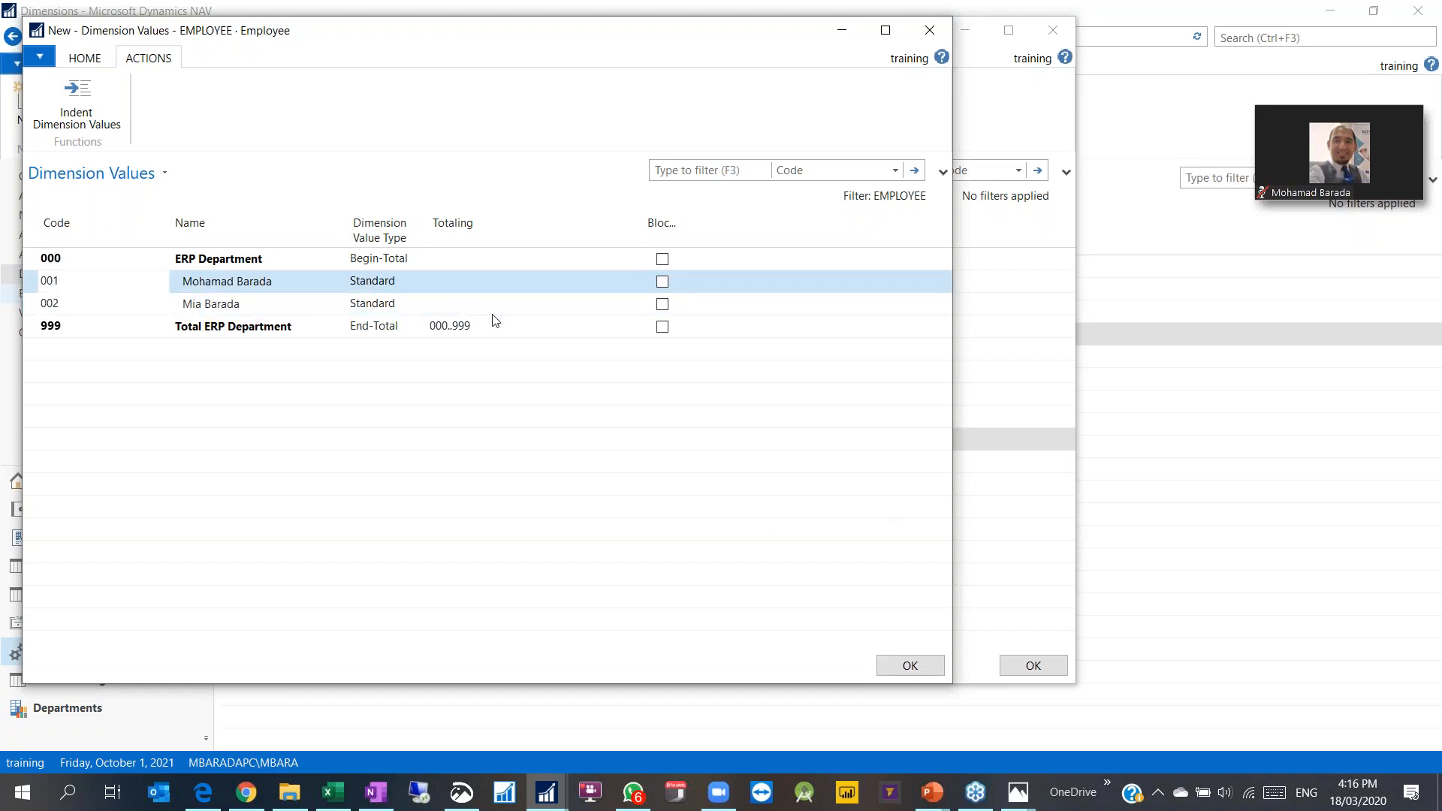
{"action": "left_click", "coordinate": [380, 282]}
{"action": "left_click", "coordinate": [417, 283]}
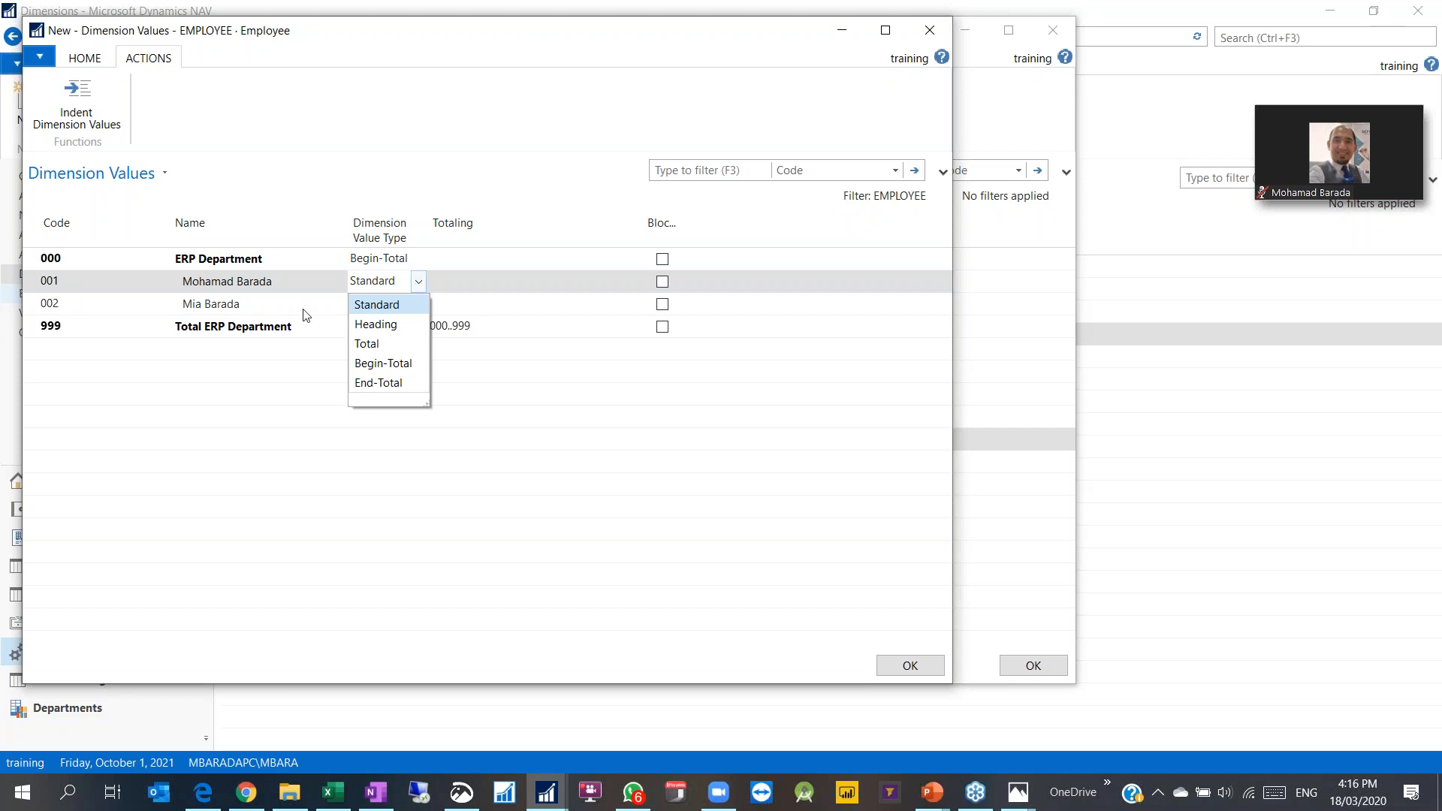
{"action": "left_click", "coordinate": [274, 283]}
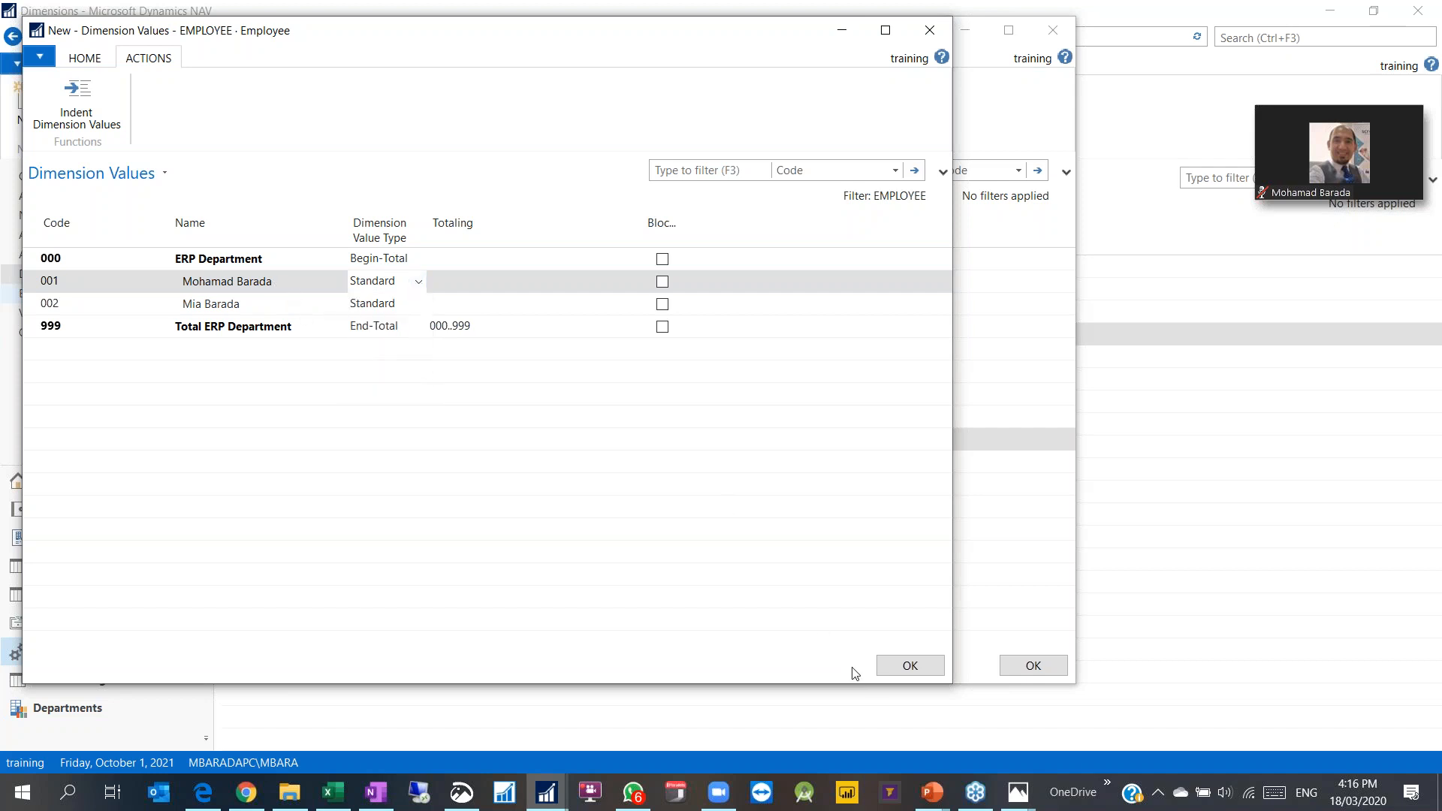
{"action": "left_click", "coordinate": [901, 666]}
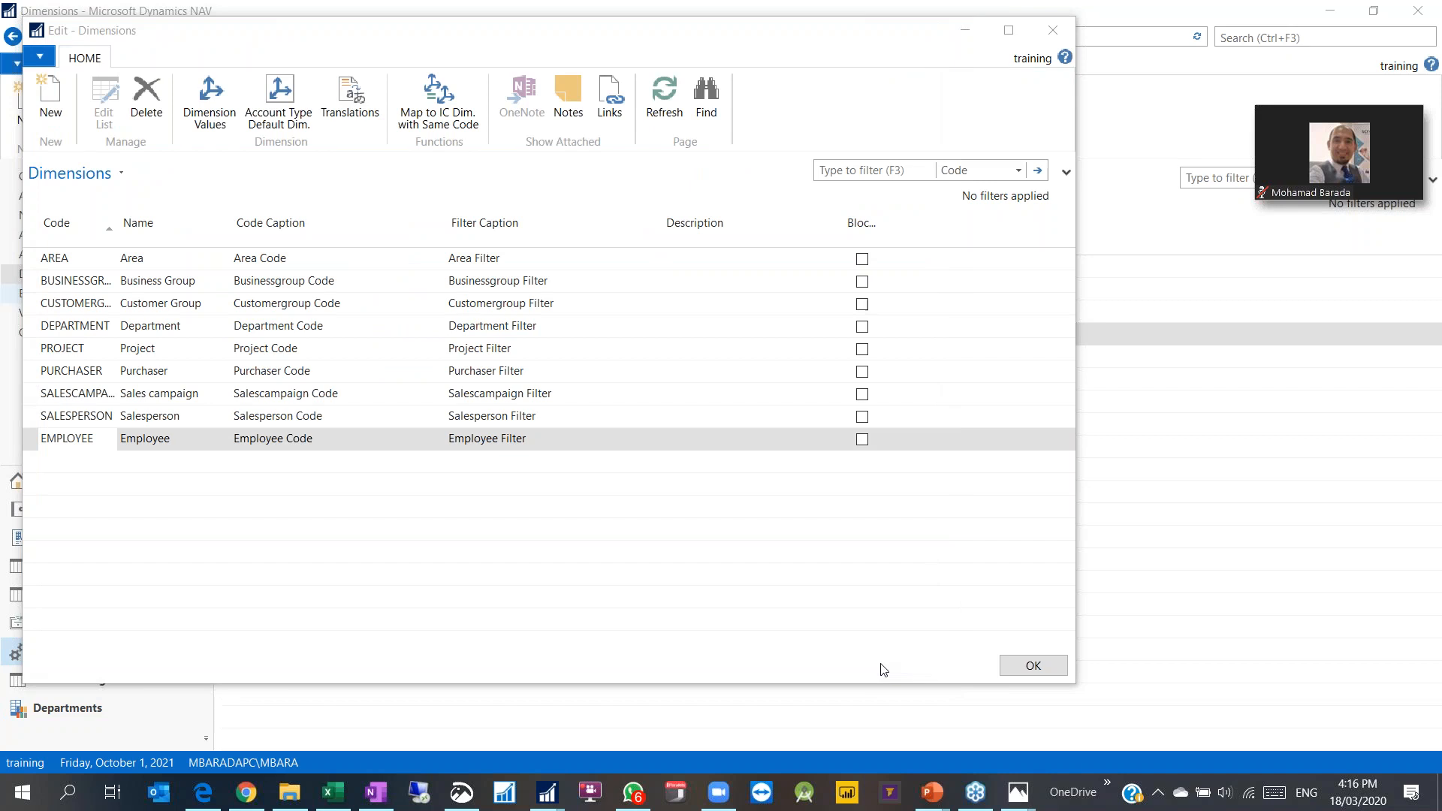
Step: Reopen and close the EMPLOYEE values, then close the Edit - Dimensions window
{"action": "left_click", "coordinate": [210, 101]}
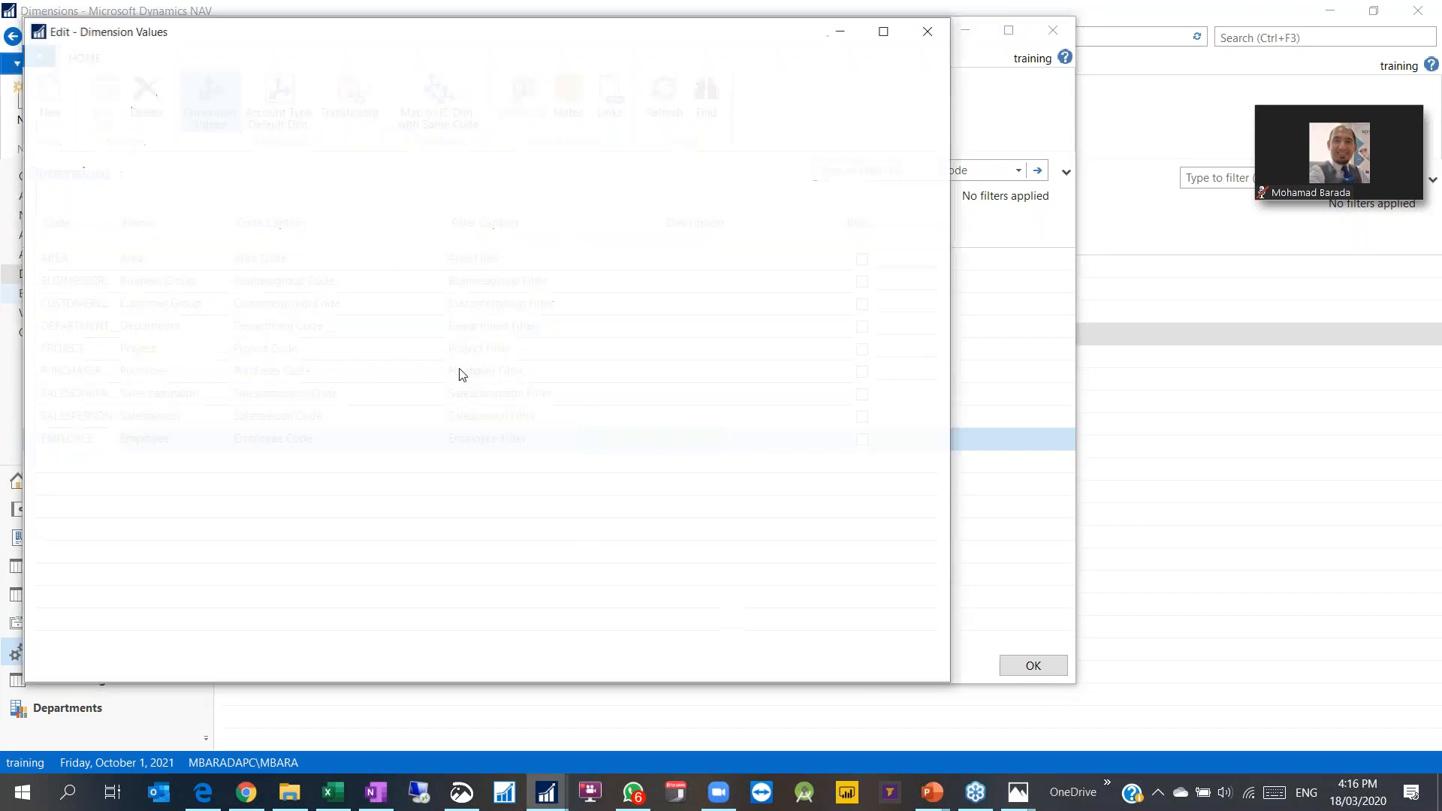
{"action": "left_click", "coordinate": [933, 30]}
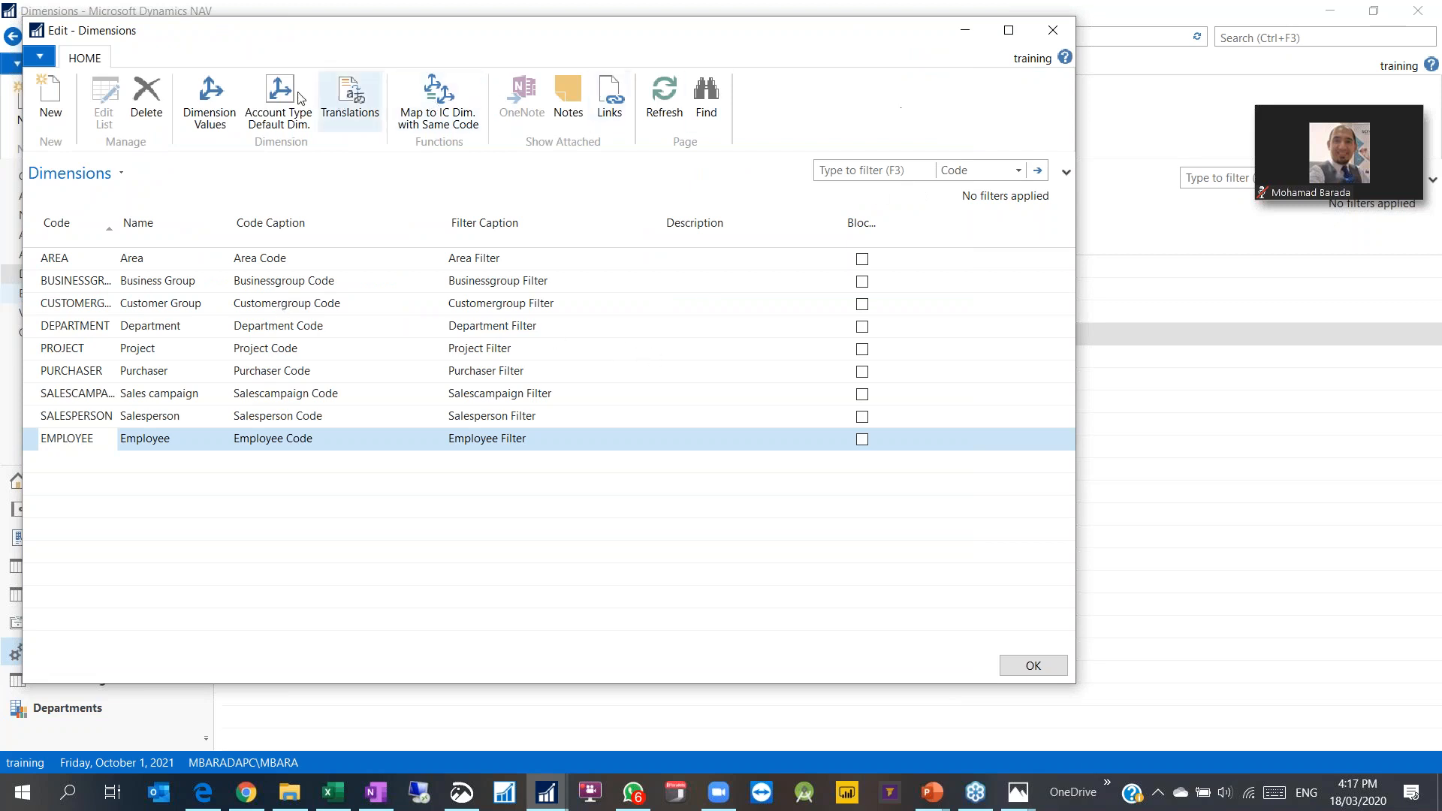
{"action": "left_click", "coordinate": [1033, 665]}
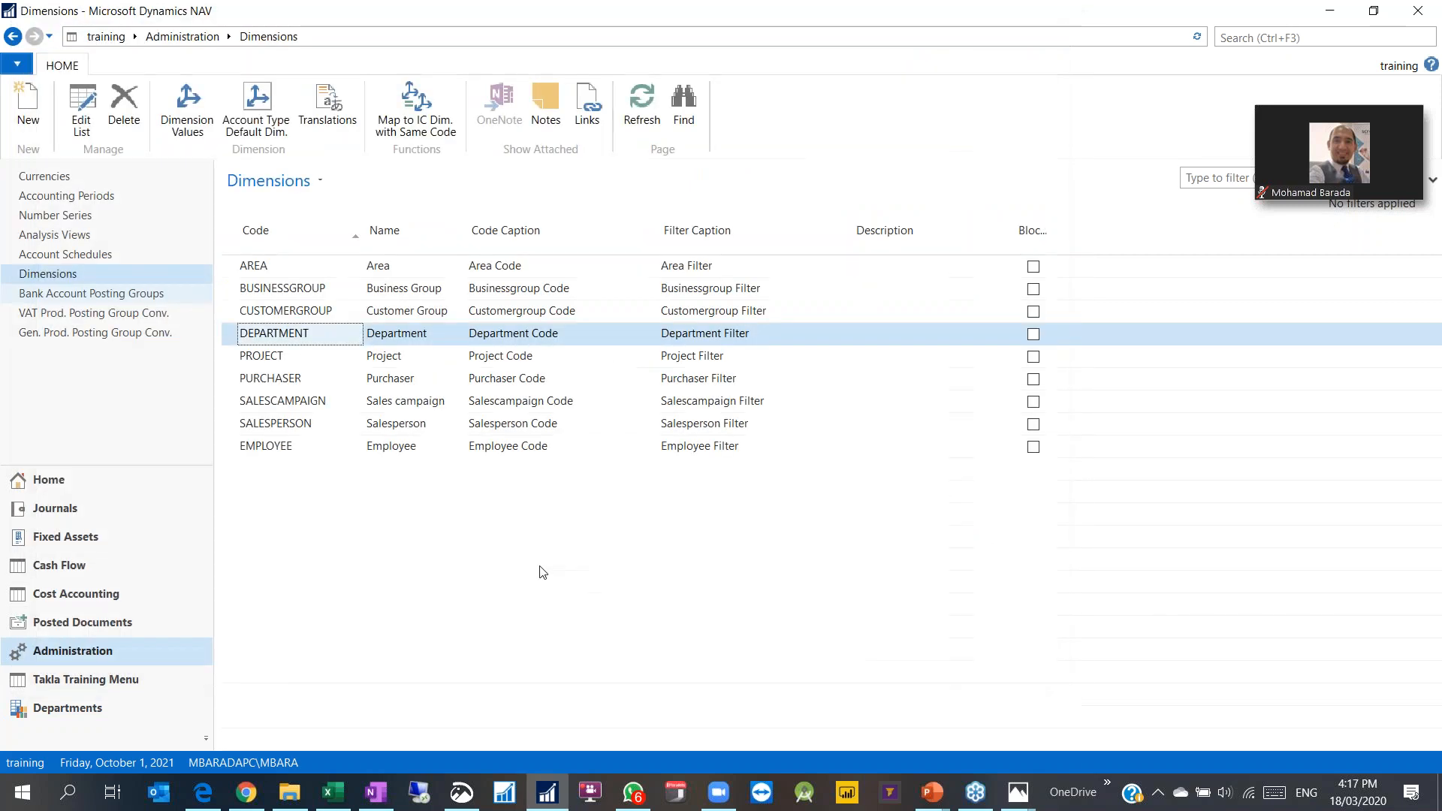
{"action": "left_click", "coordinate": [1262, 40]}
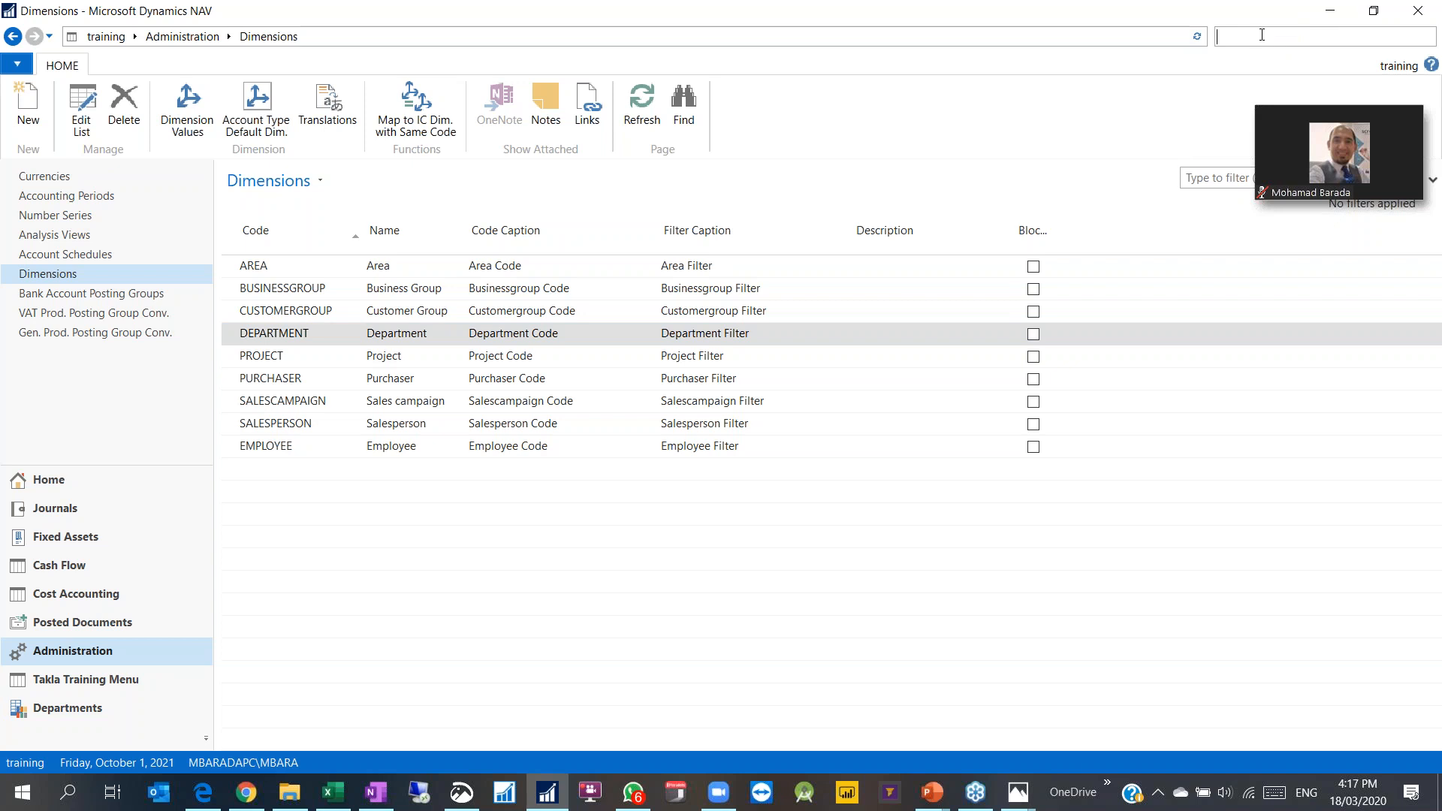
Step: Set Shortcut Dimension 7 Code to EMPLOYEE in General Ledger Setup and save
{"action": "type", "text": "gen setu"}
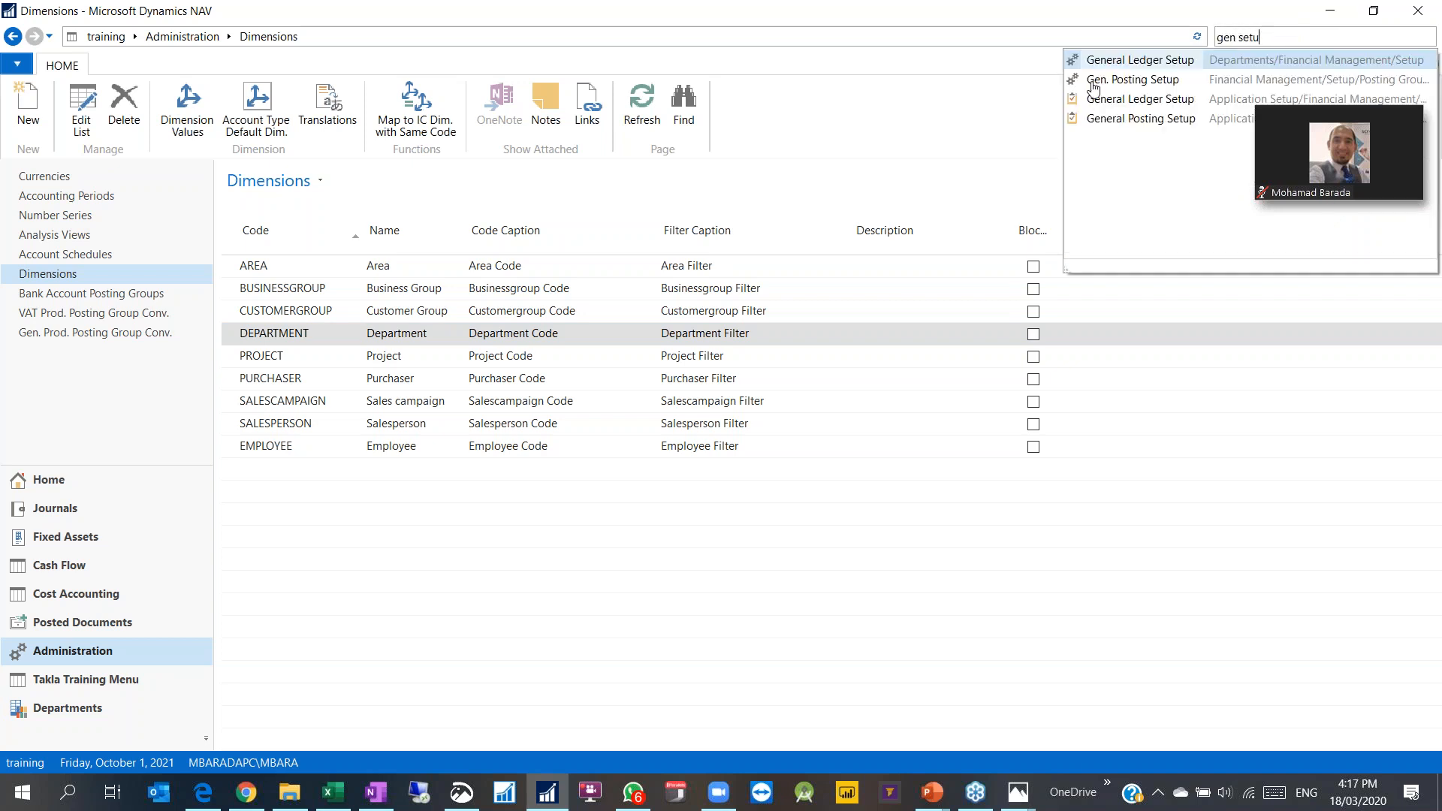
{"action": "left_click", "coordinate": [1111, 63]}
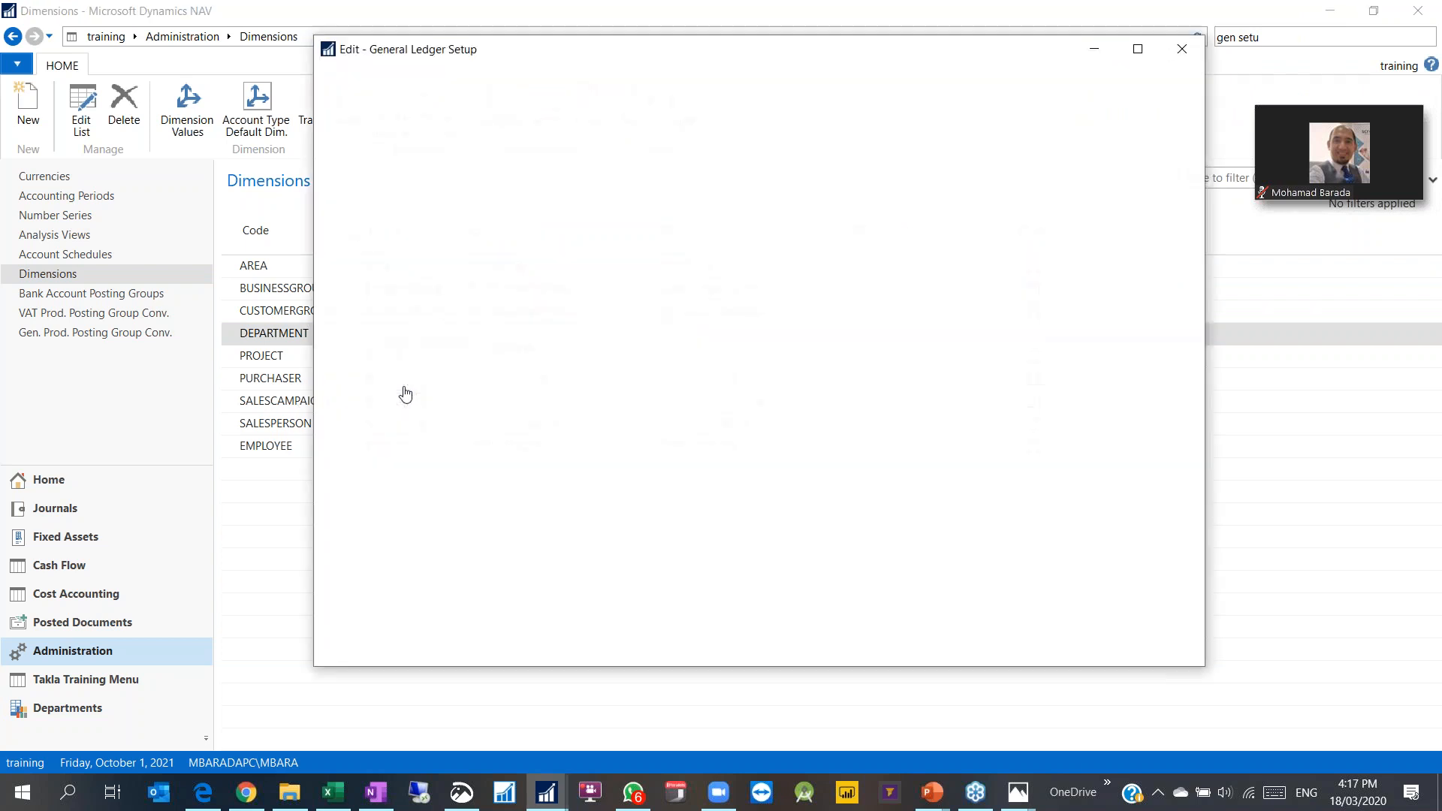
{"action": "left_click_drag", "start_coordinate": [841, 62], "coordinate": [734, 62]}
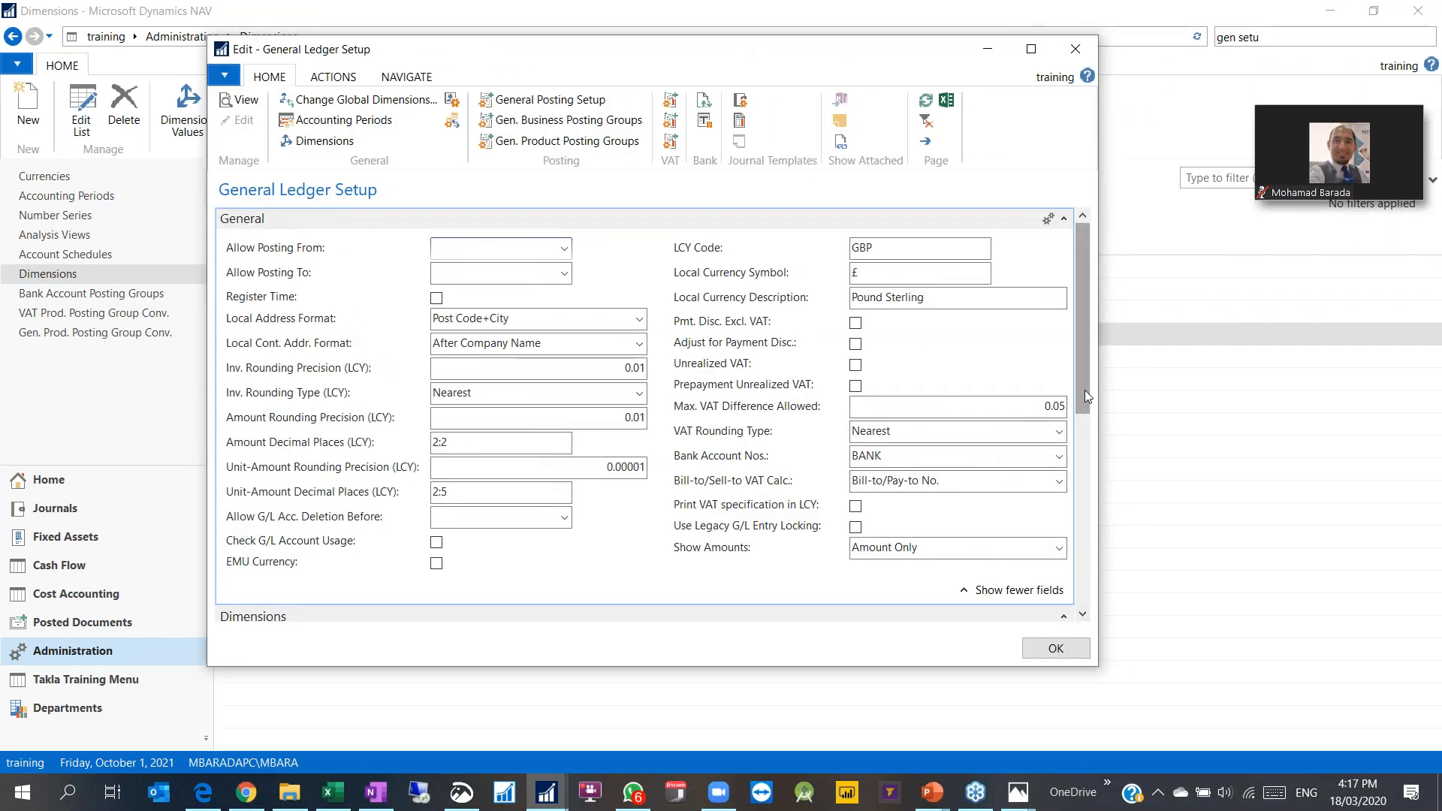
{"action": "scroll", "coordinate": [1084, 389], "scroll_direction": "down", "scroll_amount": 3}
{"action": "scroll", "coordinate": [897, 566], "scroll_direction": "down", "scroll_amount": 5}
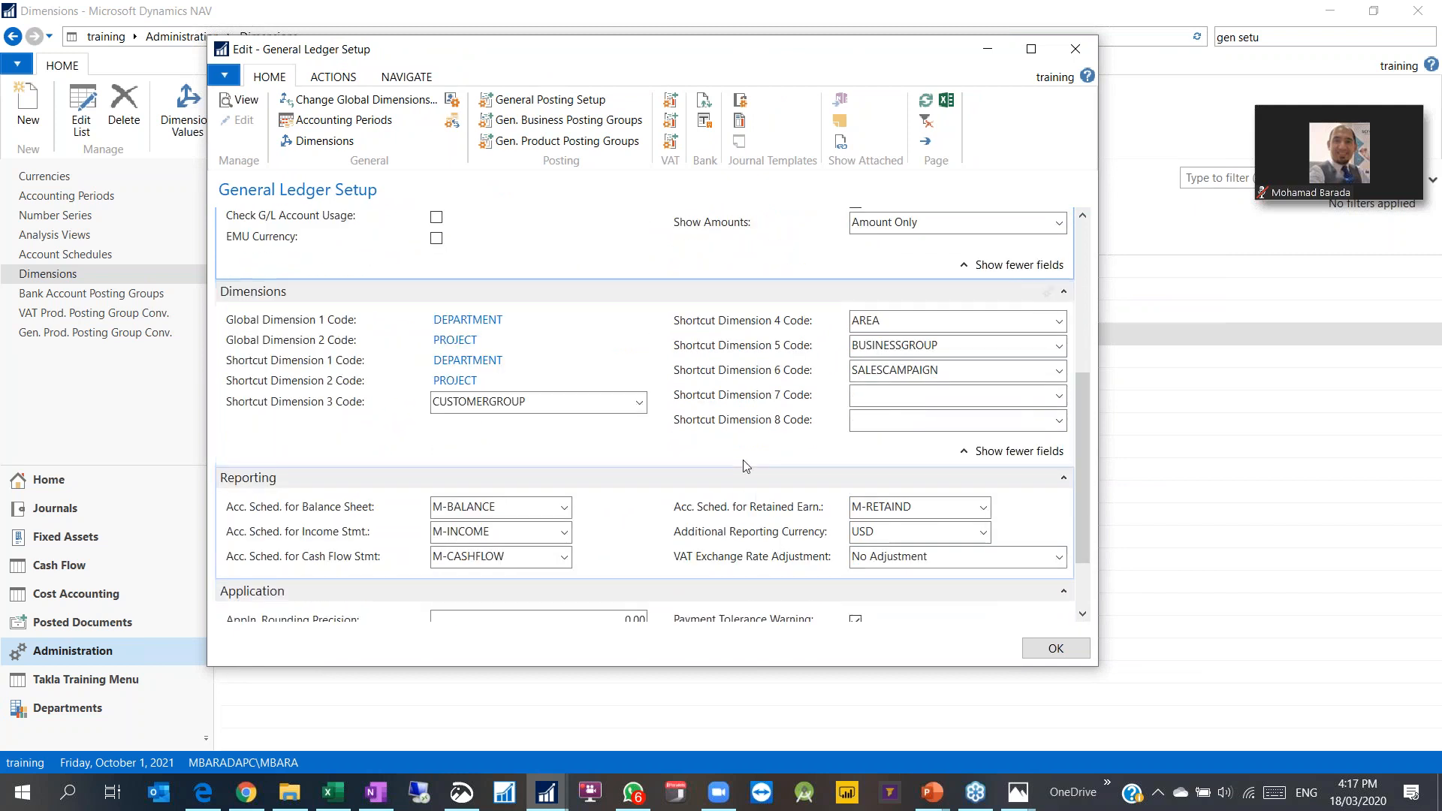
{"action": "left_click", "coordinate": [892, 396]}
{"action": "left_click", "coordinate": [1059, 400]}
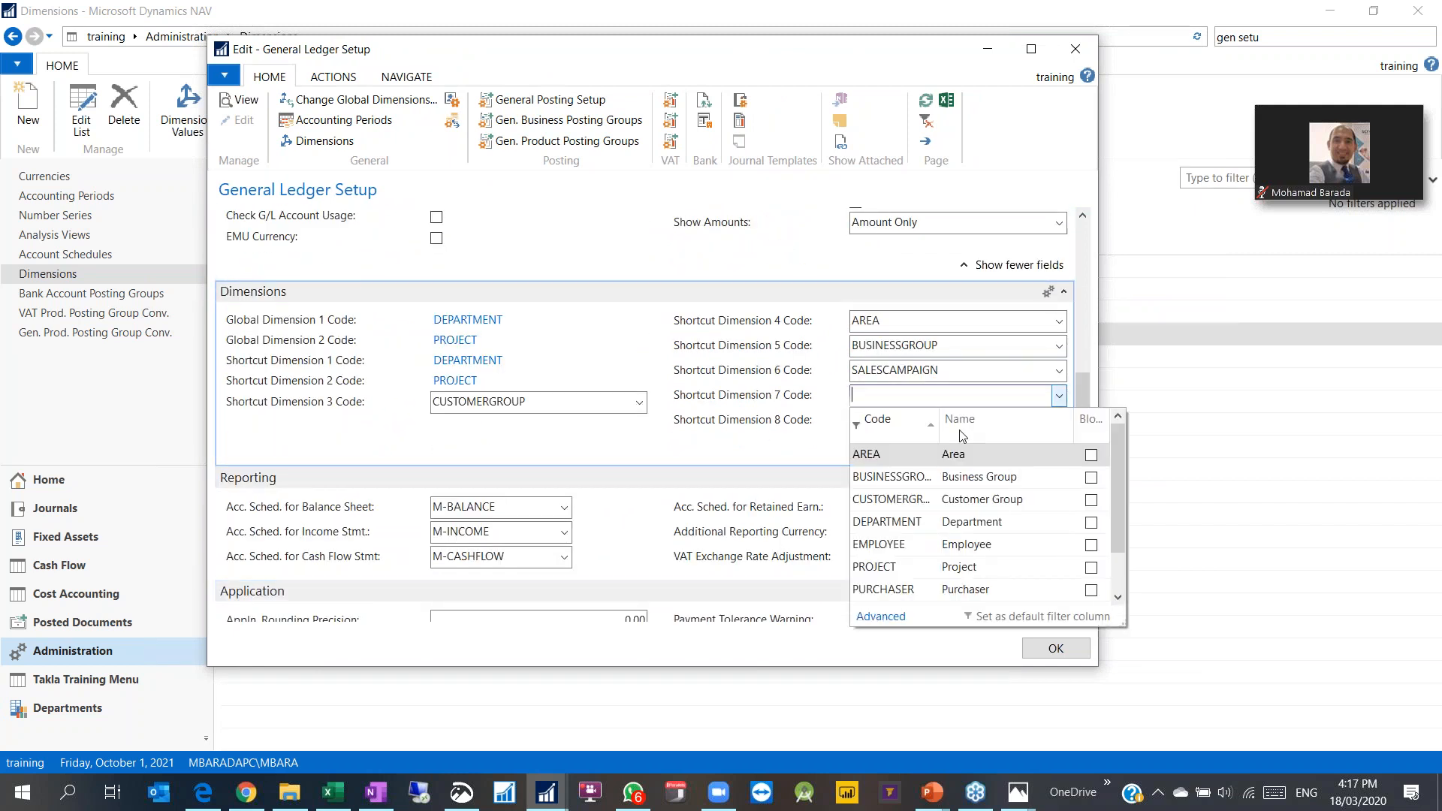
{"action": "scroll", "coordinate": [943, 485], "scroll_direction": "down", "scroll_amount": 1}
{"action": "left_click", "coordinate": [891, 501]}
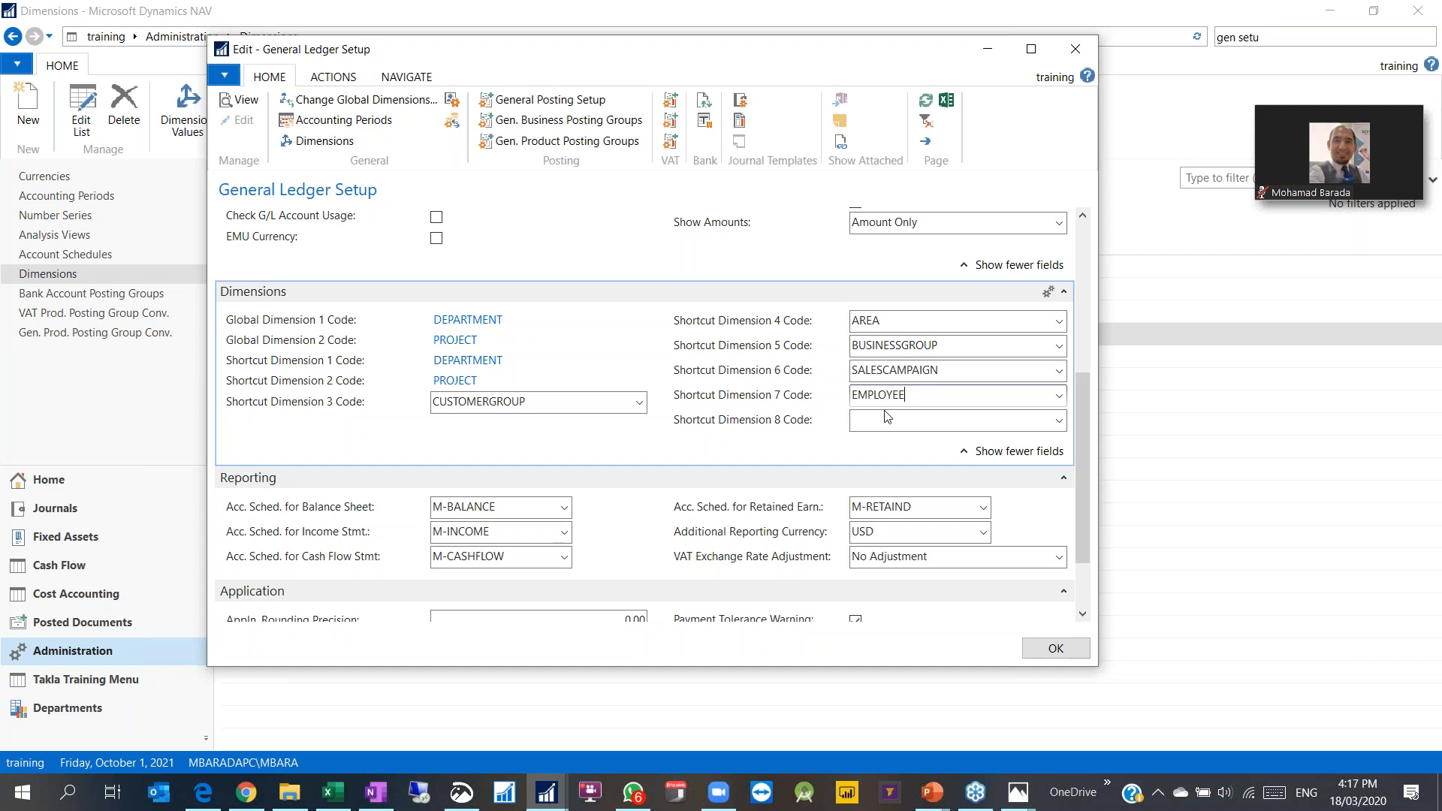
{"action": "key", "text": "Tab"}
{"action": "mouse_move", "coordinate": [742, 404]}
{"action": "left_click", "coordinate": [1055, 650]}
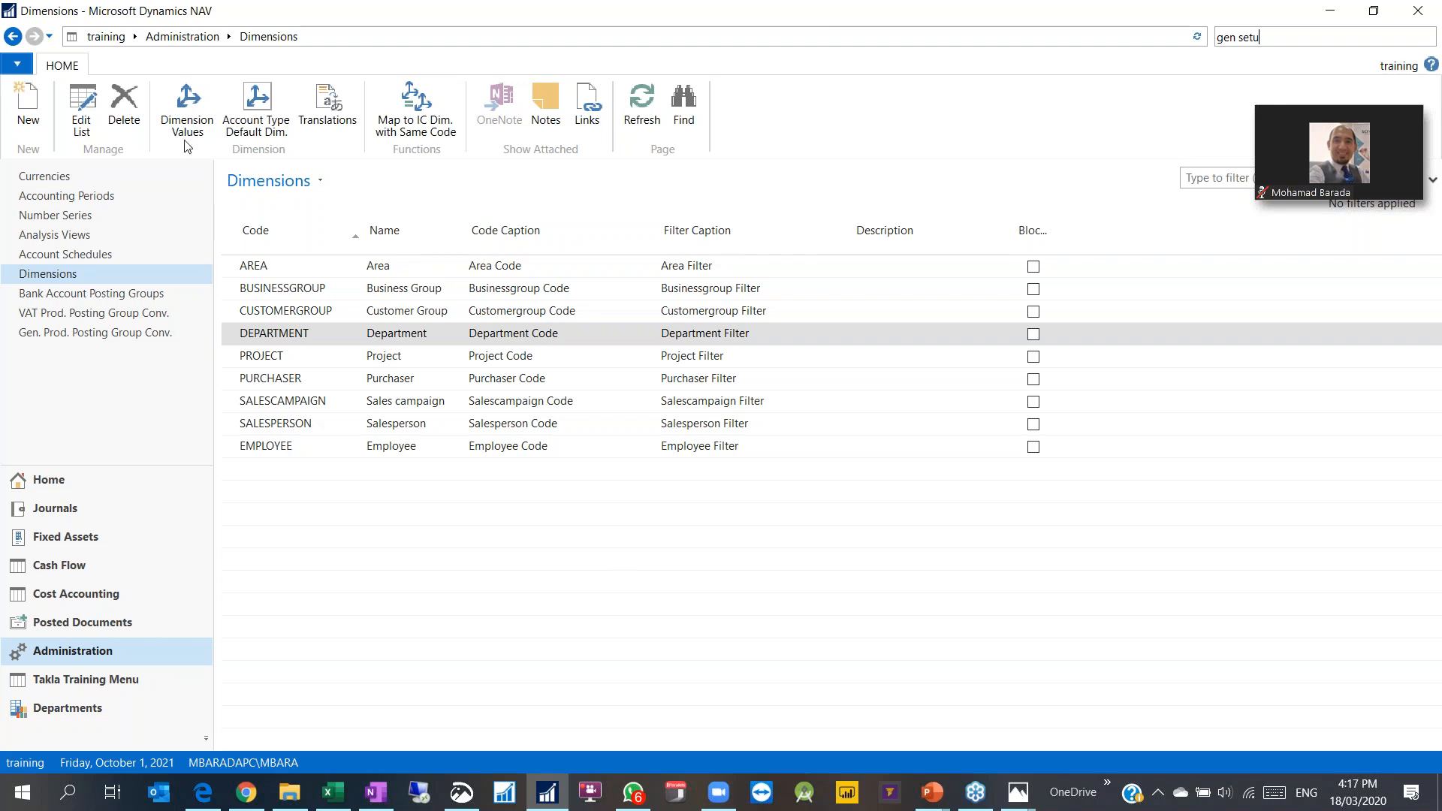
Step: Create a new dimension CUSTOMERSIZE named Customer Size
{"action": "key", "text": "ctrl+n"}
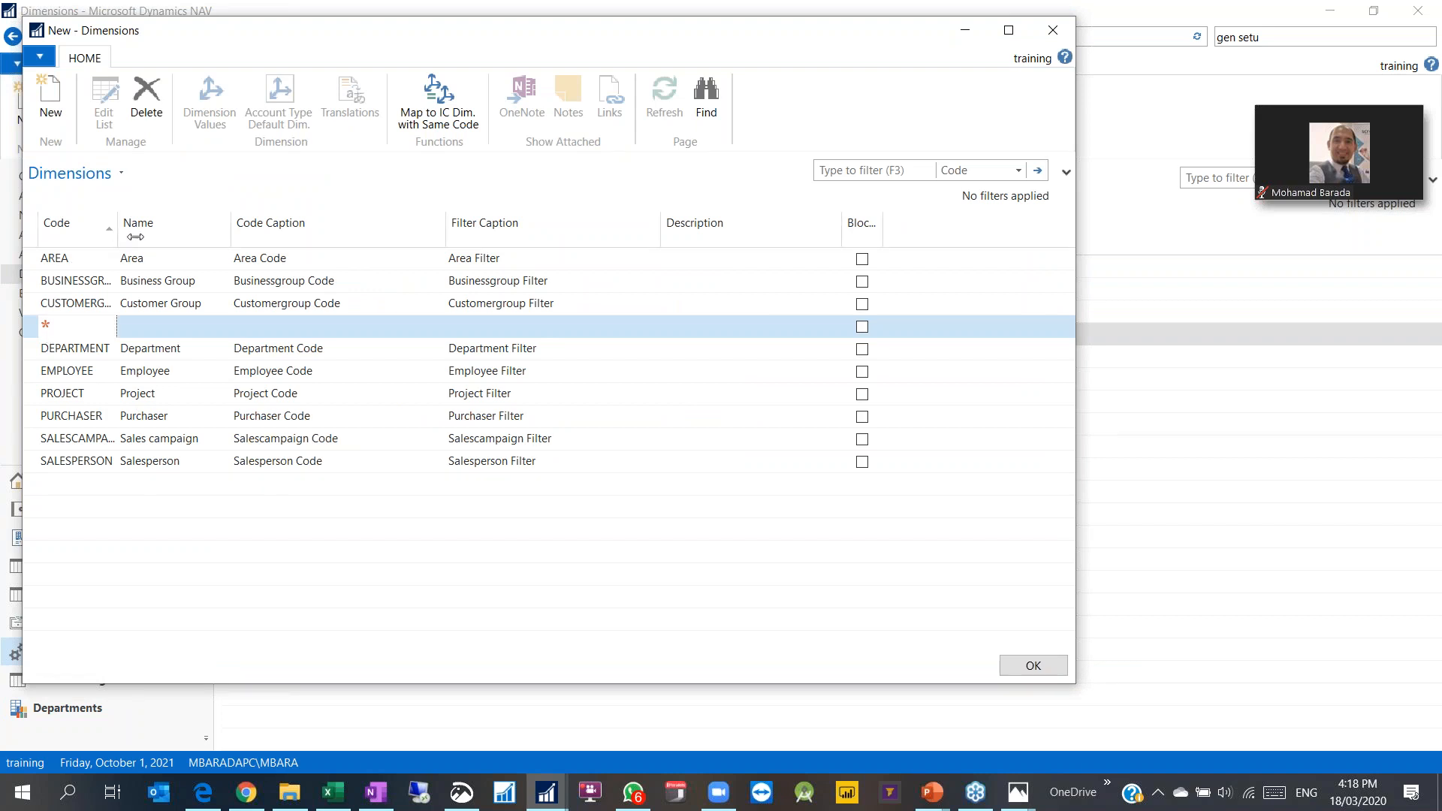
{"action": "key", "text": "Tab"}
{"action": "left_click_drag", "start_coordinate": [116, 222], "coordinate": [229, 222]}
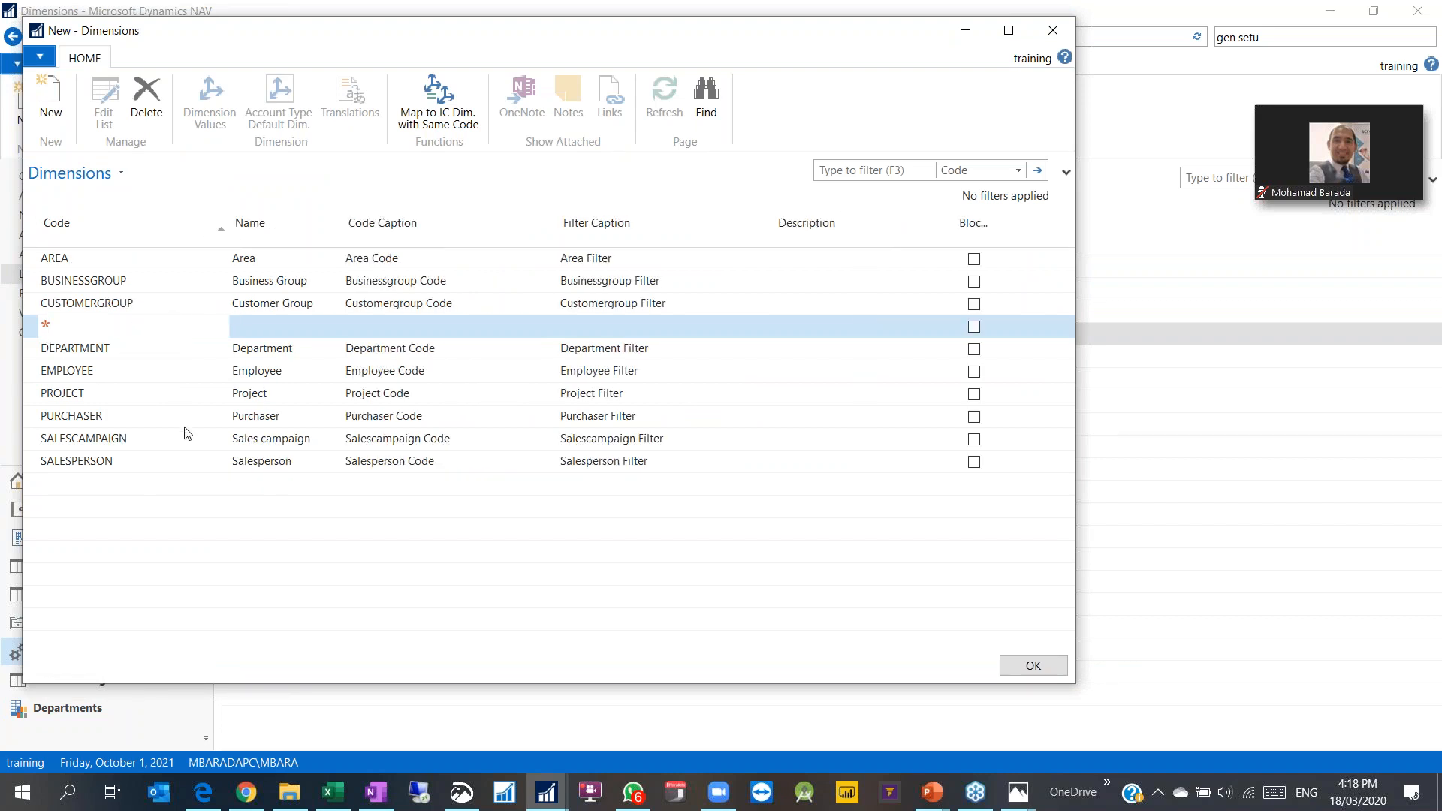
{"action": "type", "text": "CustomerSlize"}
{"action": "key", "text": "Tab"}
{"action": "type", "text": "Customer Size"}
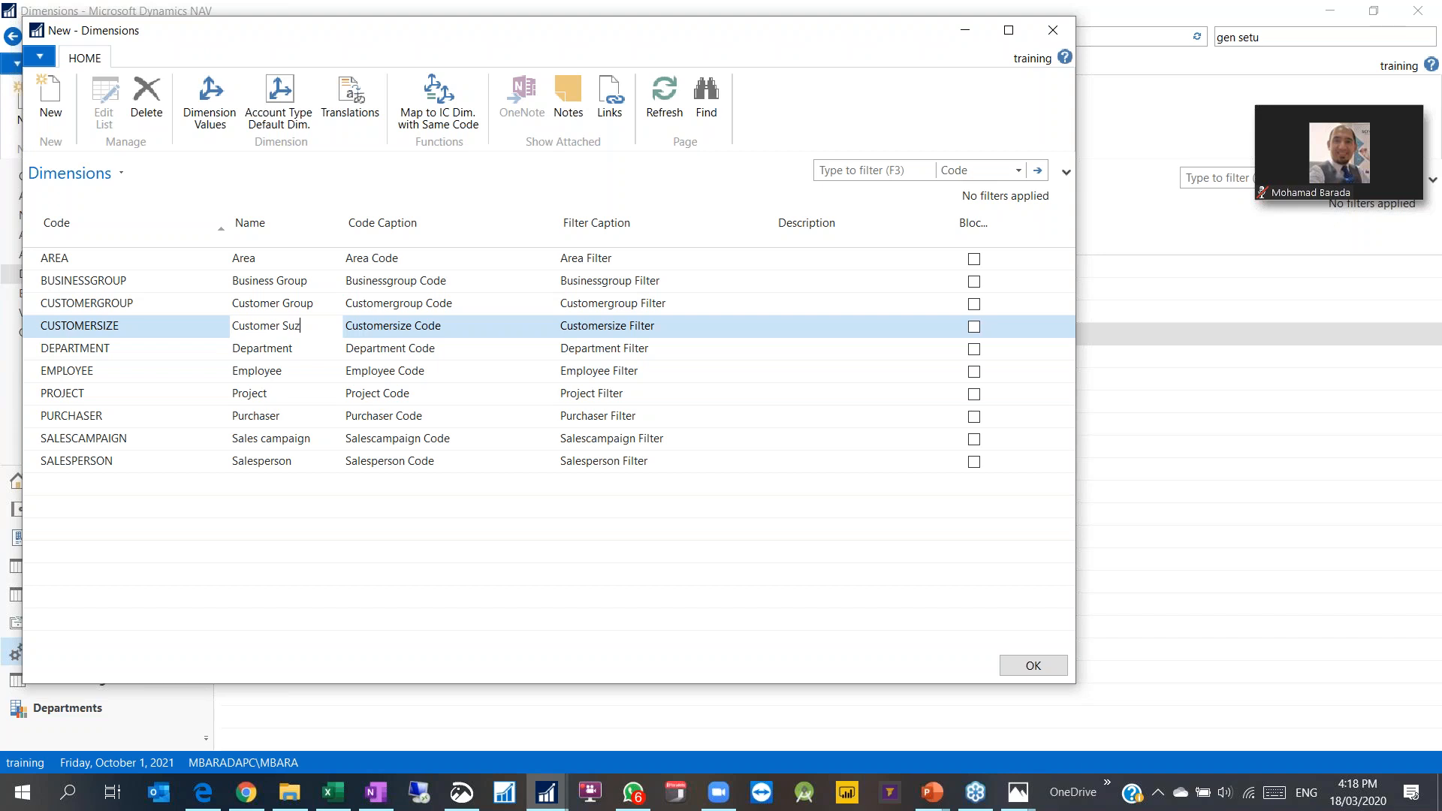
{"action": "key", "text": "BackSpace"}
{"action": "key", "text": "BackSpace"}
{"action": "key", "text": "BackSpace"}
{"action": "type", "text": "ize"}
{"action": "key", "text": "Tab"}
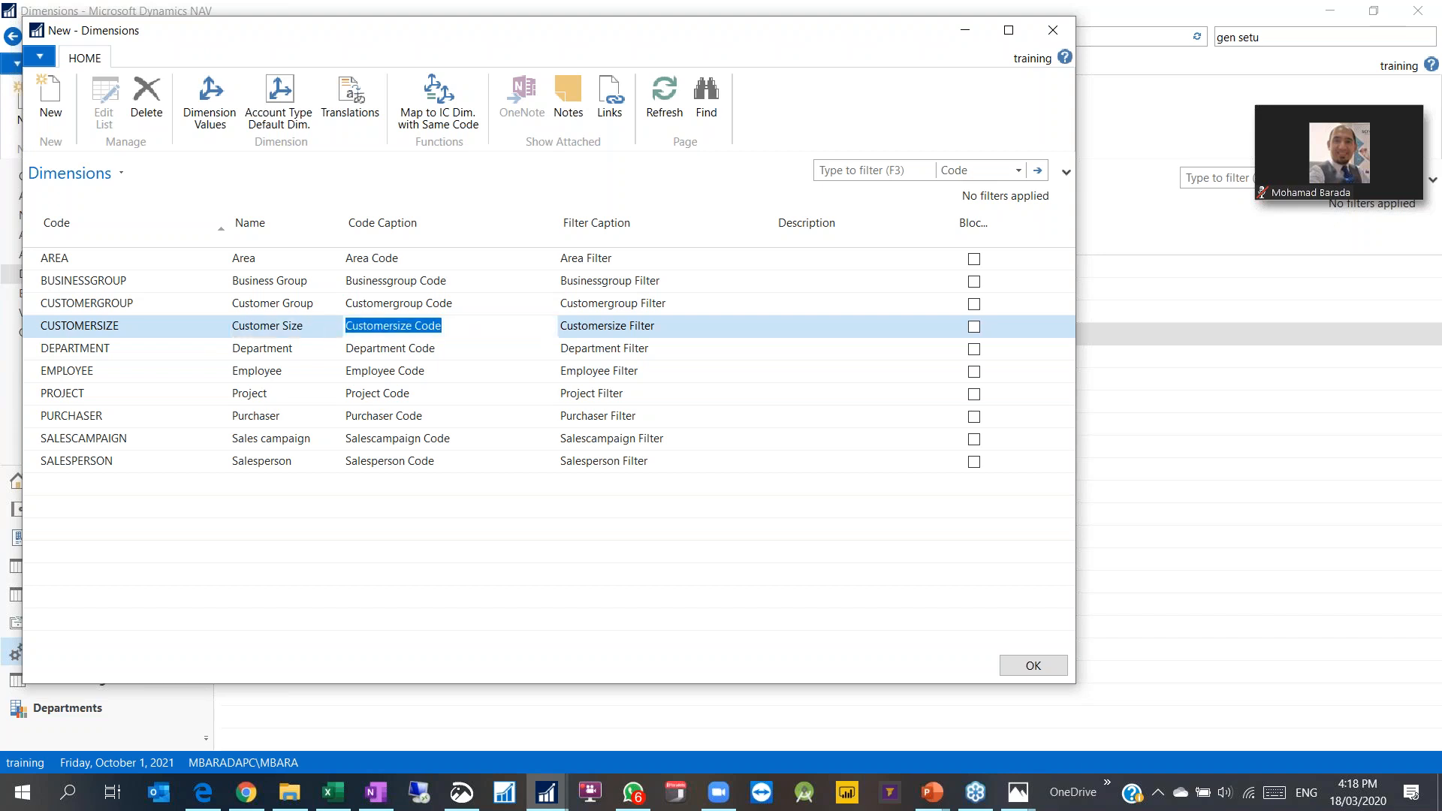
Step: Caption it Customer Size Code and Customer Size Filter, then open CUSTOMERSIZE's values
{"action": "type", "text": "Customer Size Code"}
{"action": "key", "text": "Tab"}
{"action": "type", "text": "Customer Size Filter"}
{"action": "key", "text": "Down"}
{"action": "key", "text": "Up"}
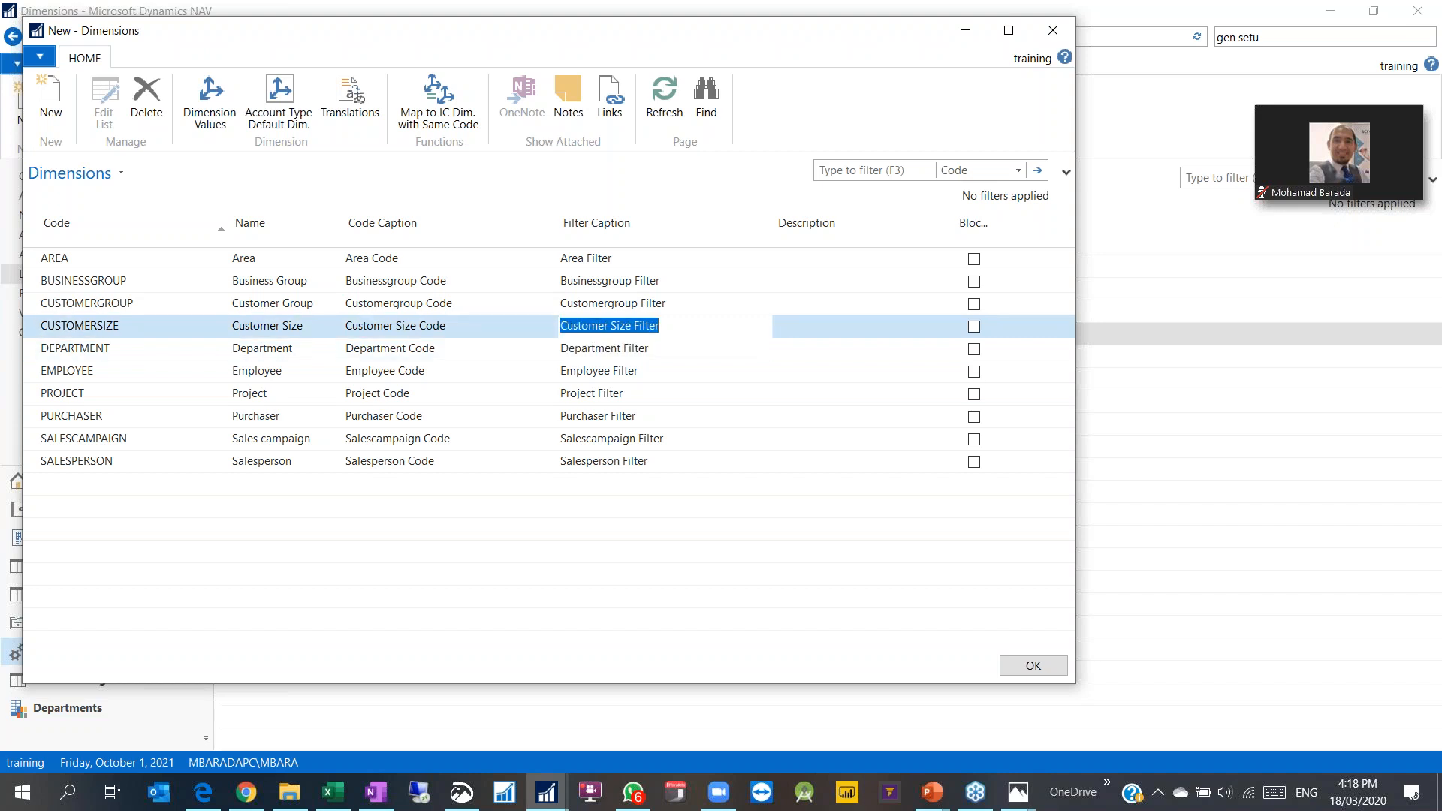
{"action": "left_click", "coordinate": [209, 113]}
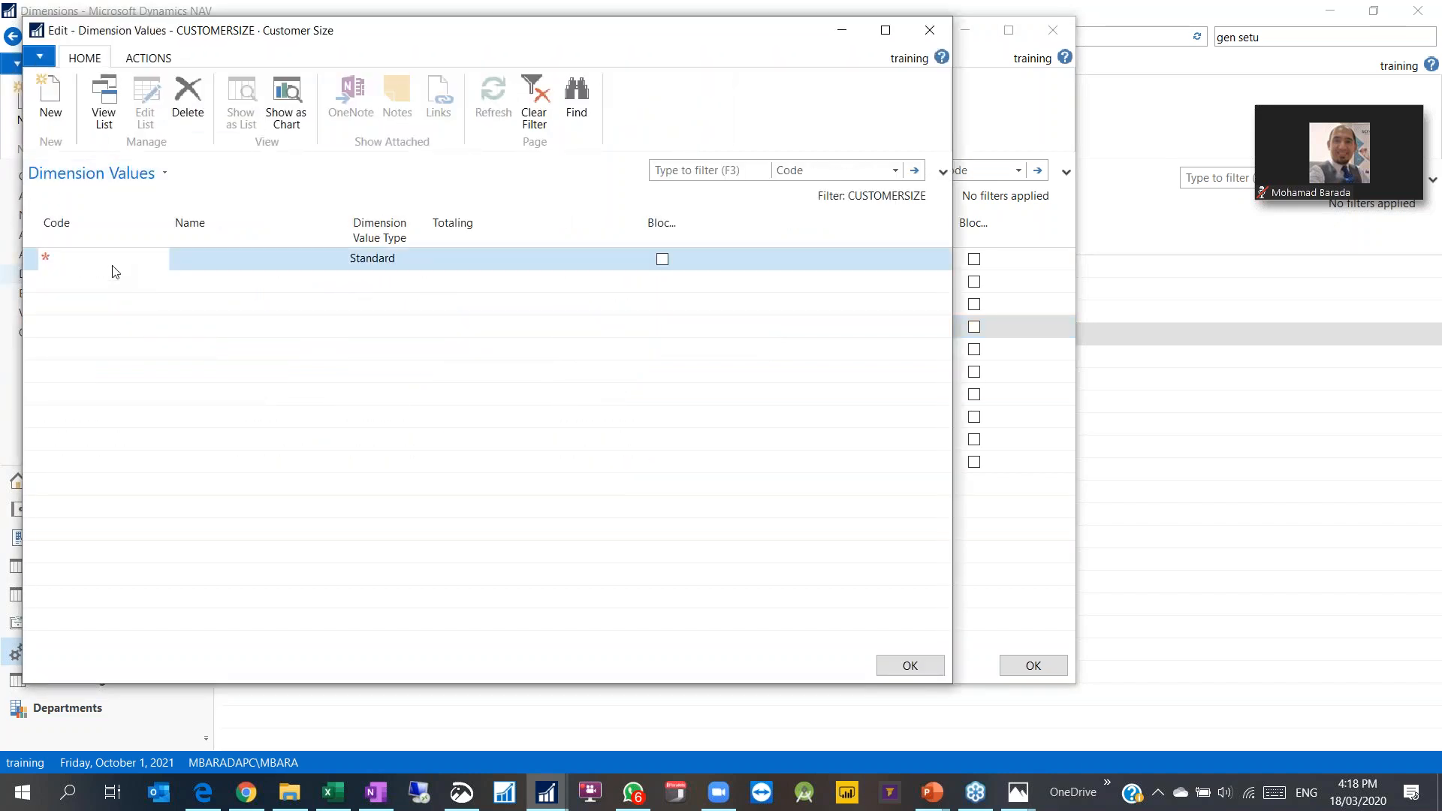
Step: Add the first value ENTERPRISE named Enterprise Customer
{"action": "type", "text": "BIG"}
{"action": "key", "text": "Tab"}
{"action": "type", "text": "Big Customer"}
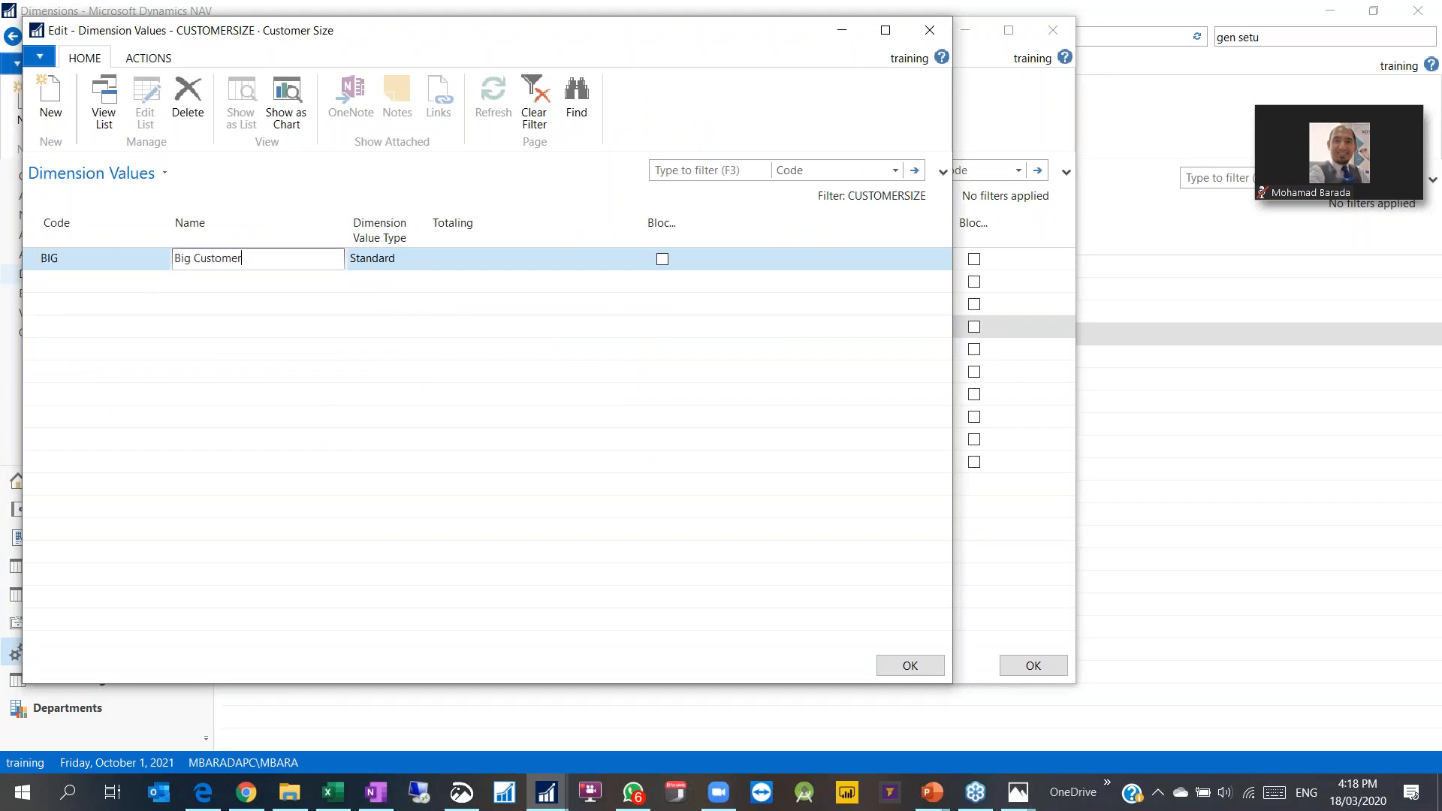
{"action": "key", "text": "Return"}
{"action": "key", "text": "Up"}
{"action": "type", "text": "LARGE"}
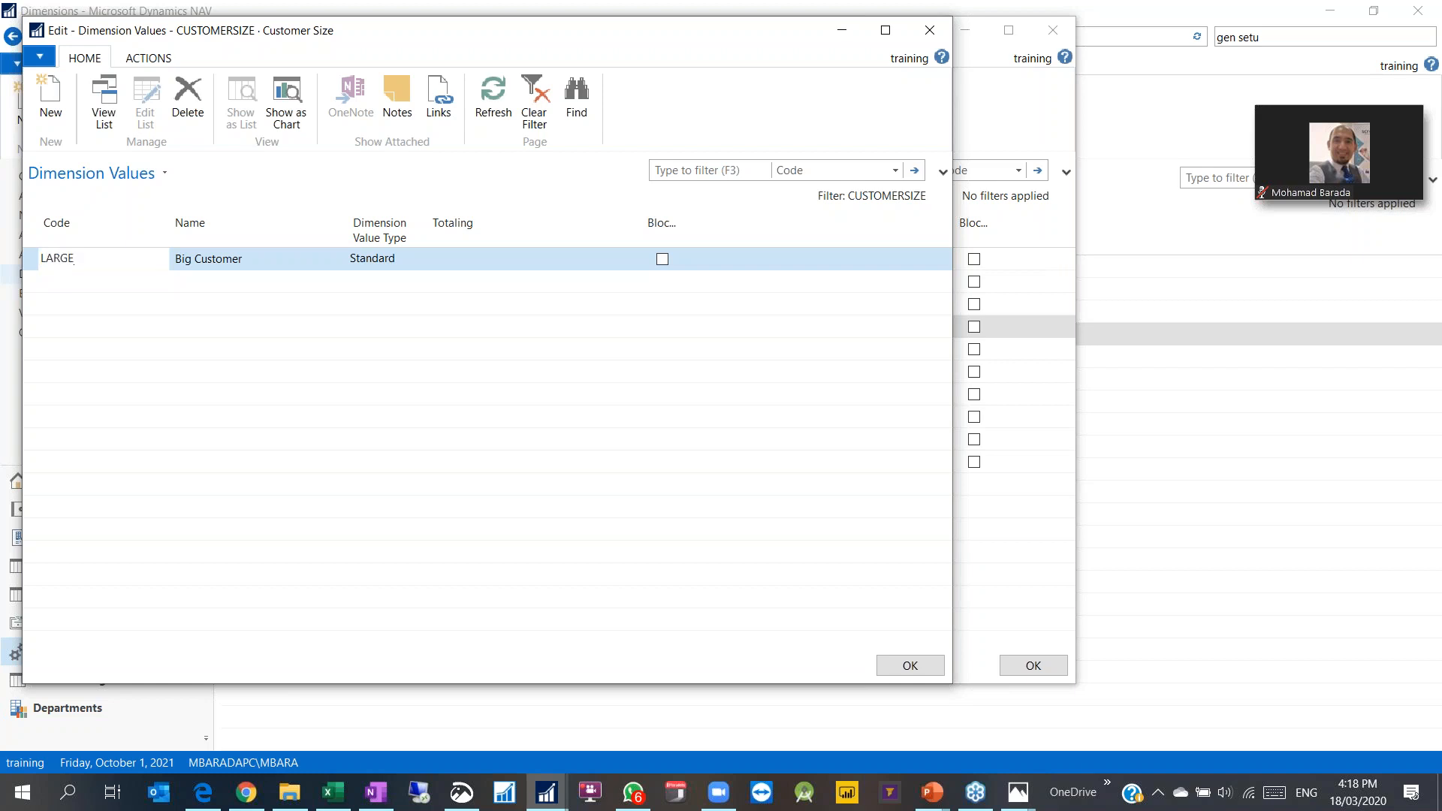
{"action": "key", "text": "Return"}
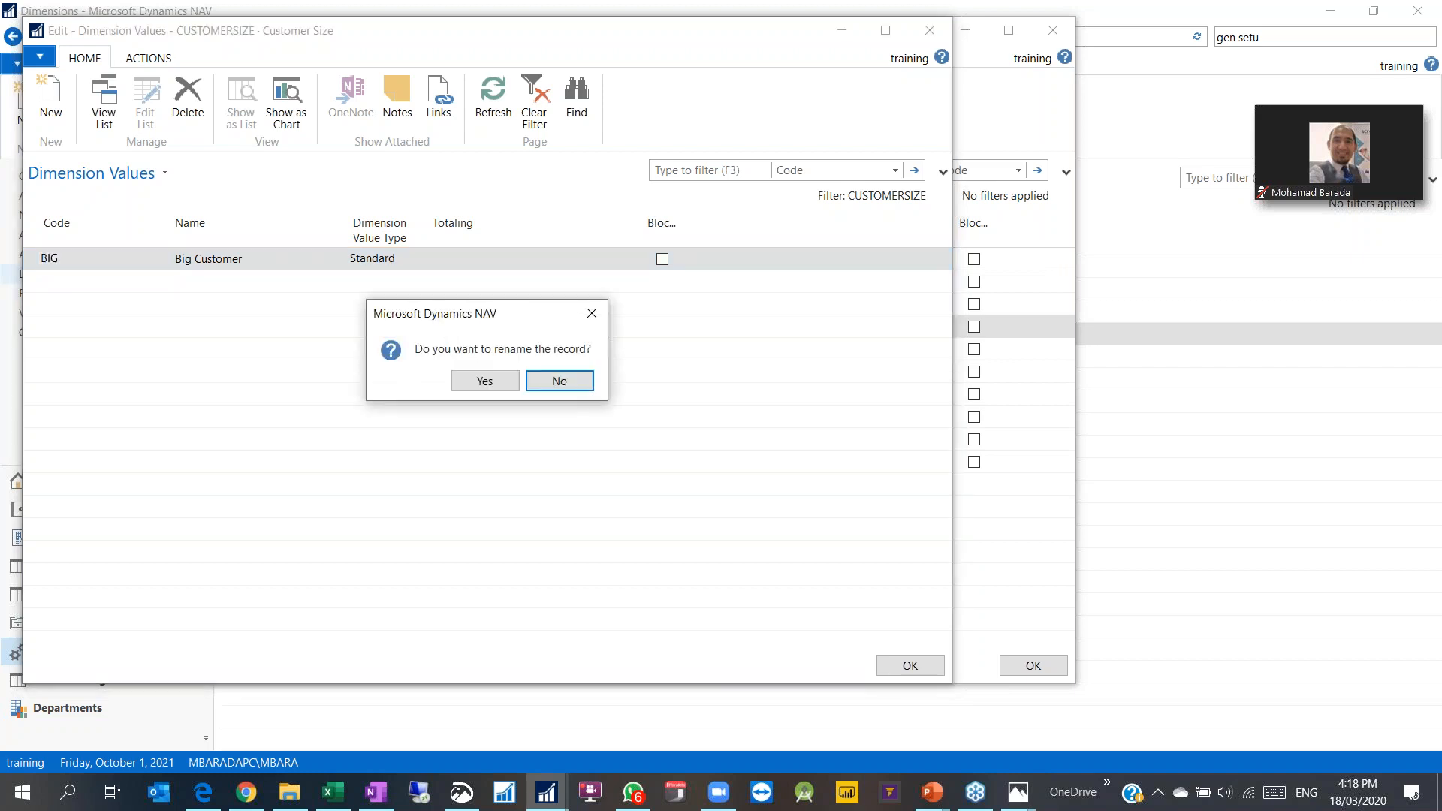
{"action": "type", "text": "y"}
{"action": "type", "text": "Large"}
{"action": "type", "text": " Cstomer"}
{"action": "key", "text": "BackSpace"}
{"action": "key", "text": "BackSpace"}
{"action": "key", "text": "BackSpace"}
{"action": "key", "text": "BackSpace"}
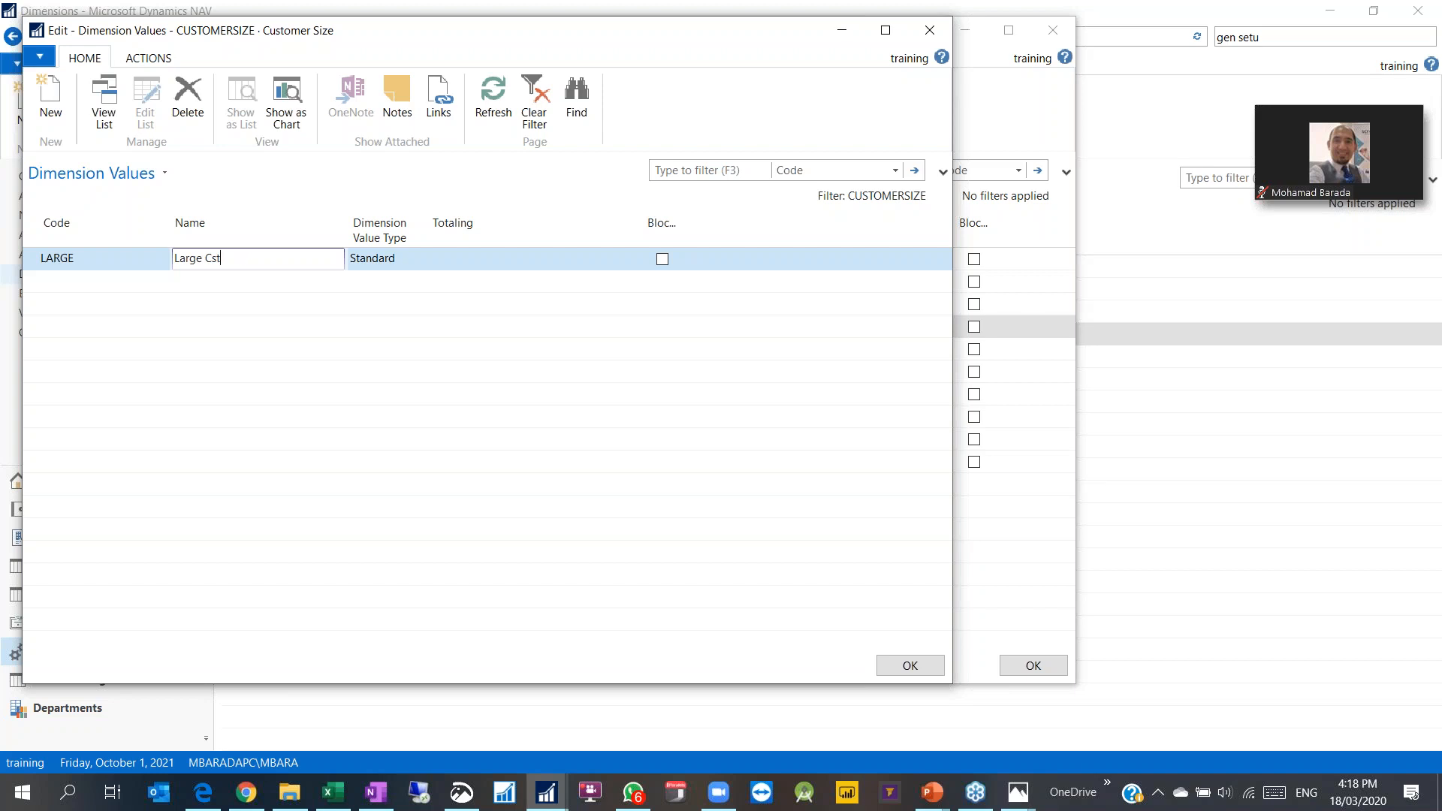
{"action": "key", "text": "shift+Tab"}
{"action": "type", "text": "EnTERPRISE"}
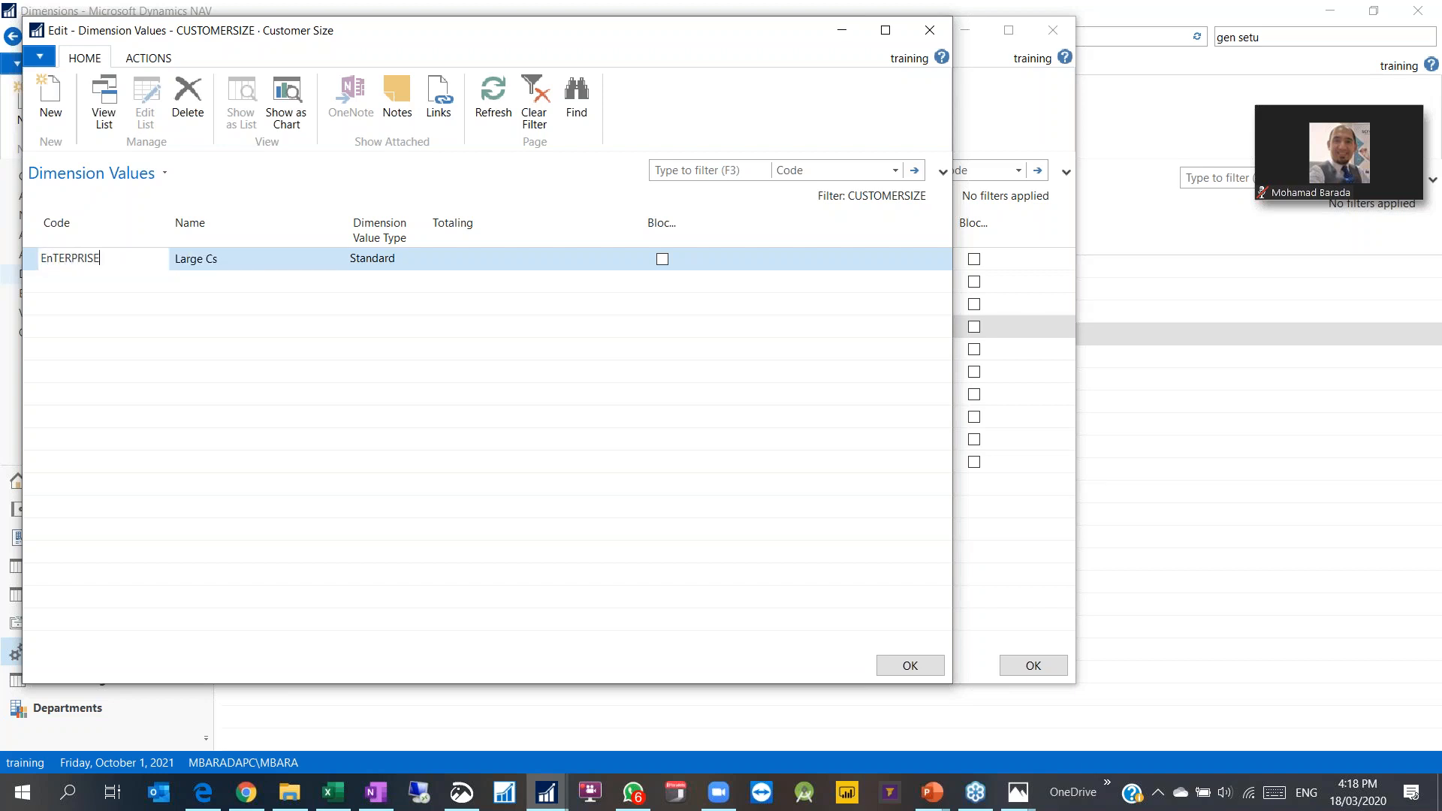
{"action": "key", "text": "Tab"}
{"action": "key", "text": "y"}
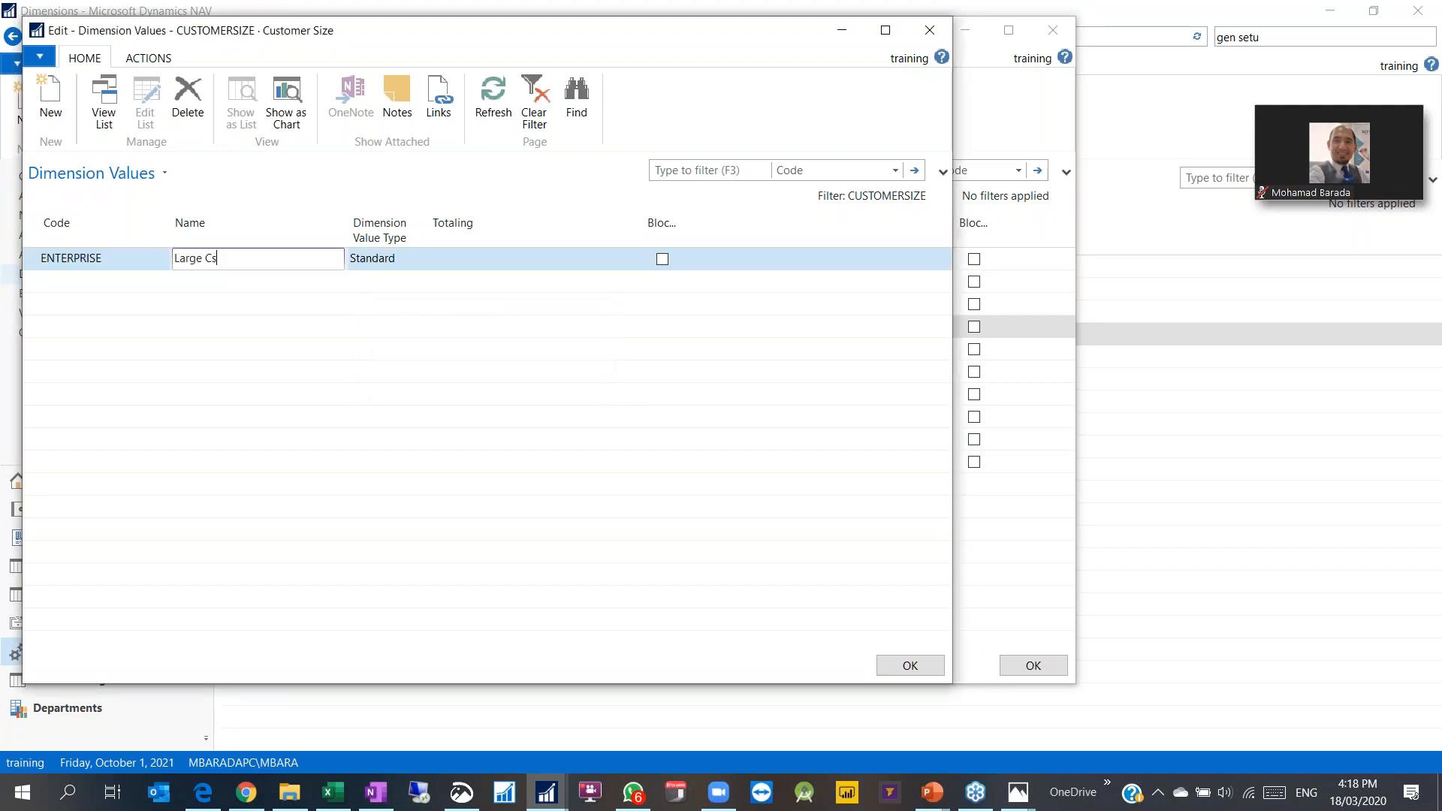
{"action": "type", "text": "Enterprse"}
{"action": "key", "text": "BackSpace"}
{"action": "key", "text": "BackSpace"}
{"action": "type", "text": "ise Customer"}
Step: Add values MIDSIZE (Mid Size Customer) and SMALL (Small Size Customer)
{"action": "key", "text": "Down"}
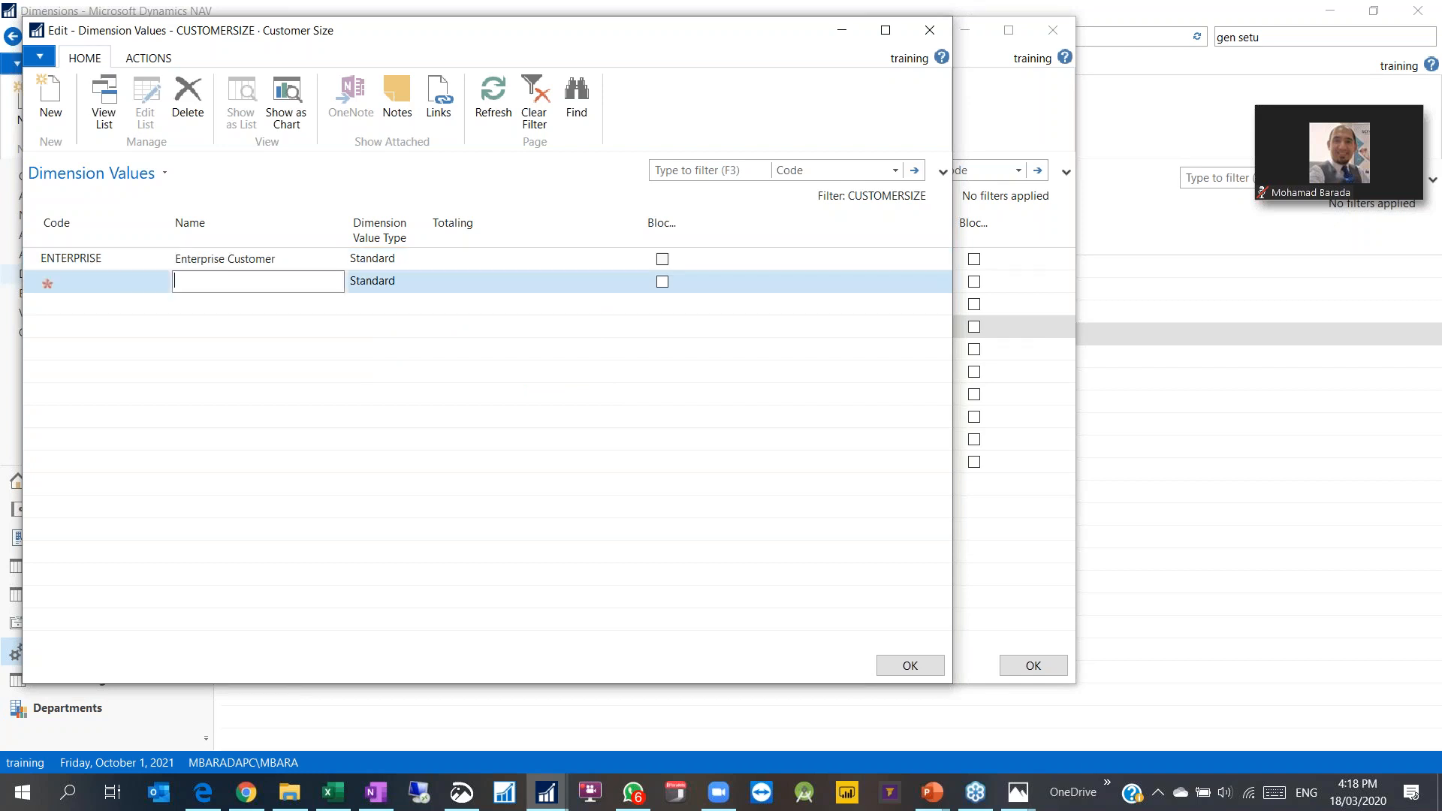
{"action": "key", "text": "Left"}
{"action": "type", "text": "M"}
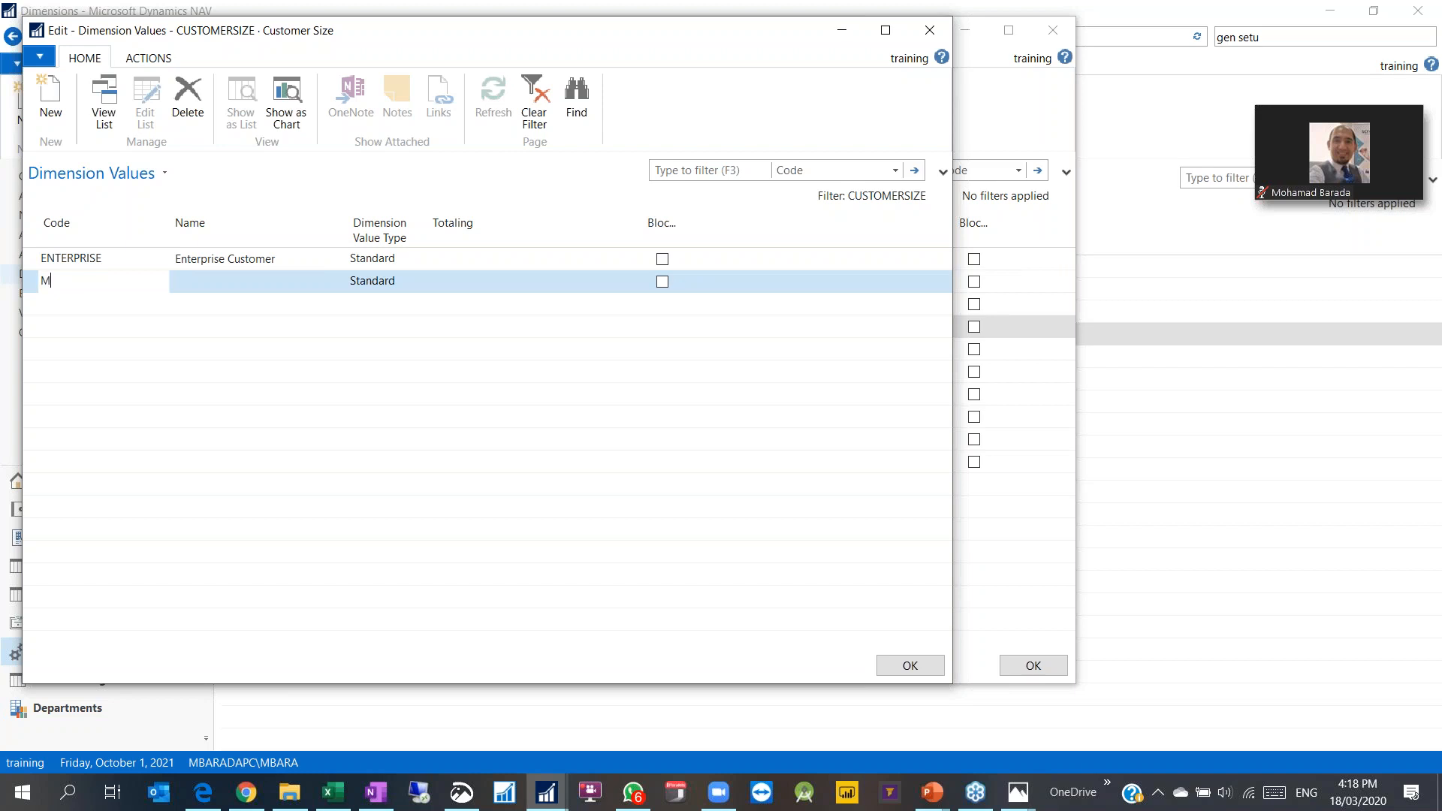
{"action": "type", "text": "IDSIZE"}
{"action": "key", "text": "Tab"}
{"action": "type", "text": "Mid Size "}
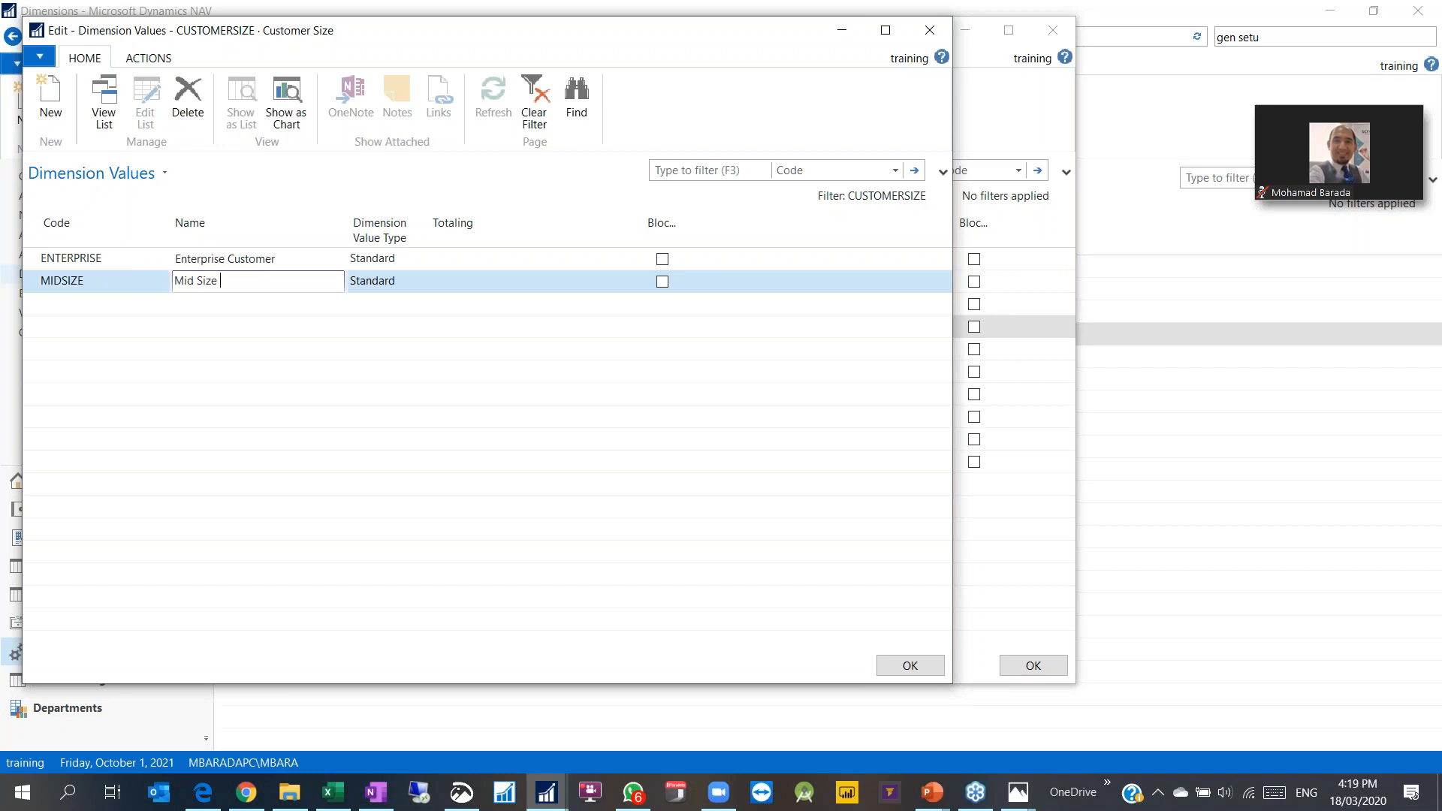
{"action": "type", "text": "Customer"}
{"action": "key", "text": "Down"}
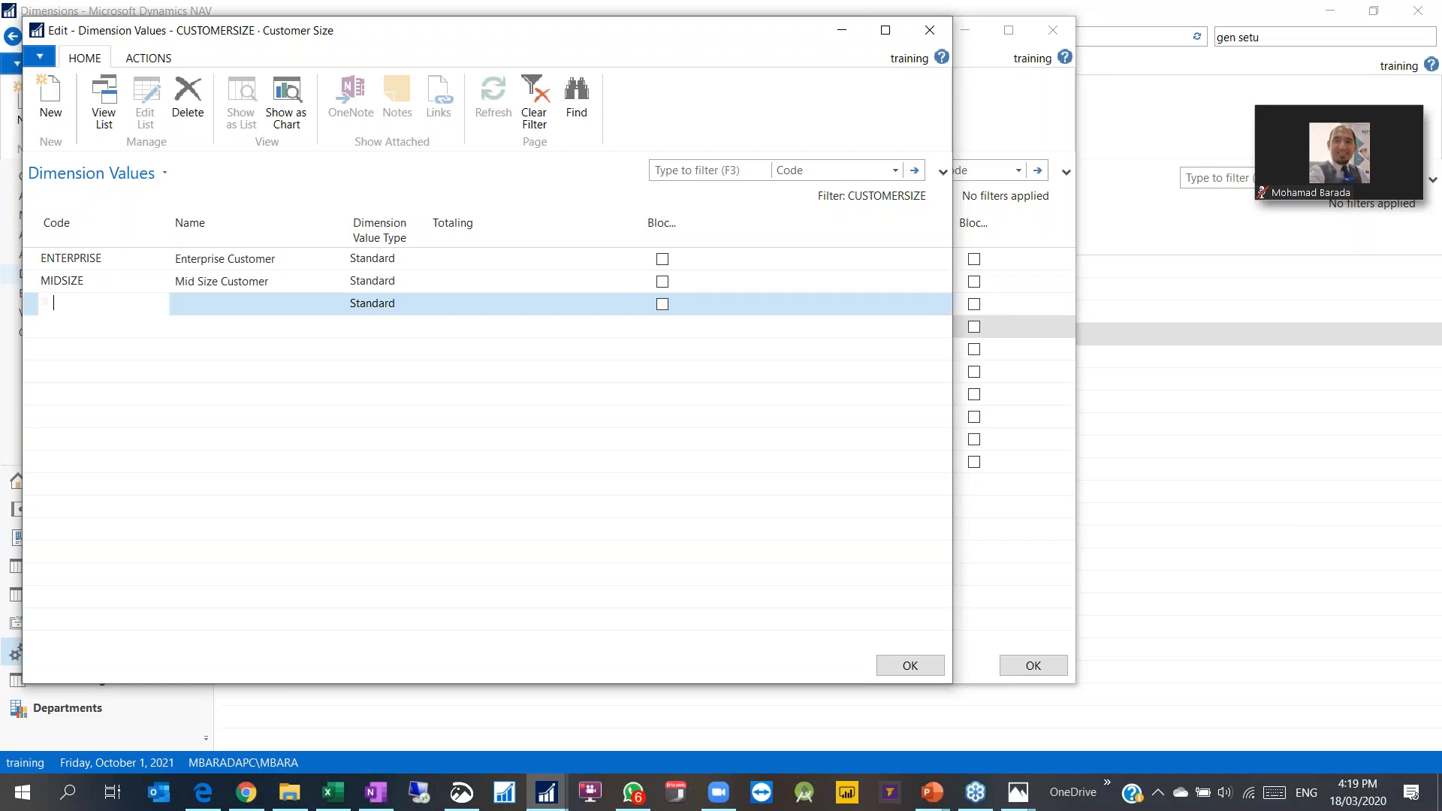
{"action": "type", "text": "SMALL"}
{"action": "key", "text": "Tab"}
{"action": "type", "text": "Small "}
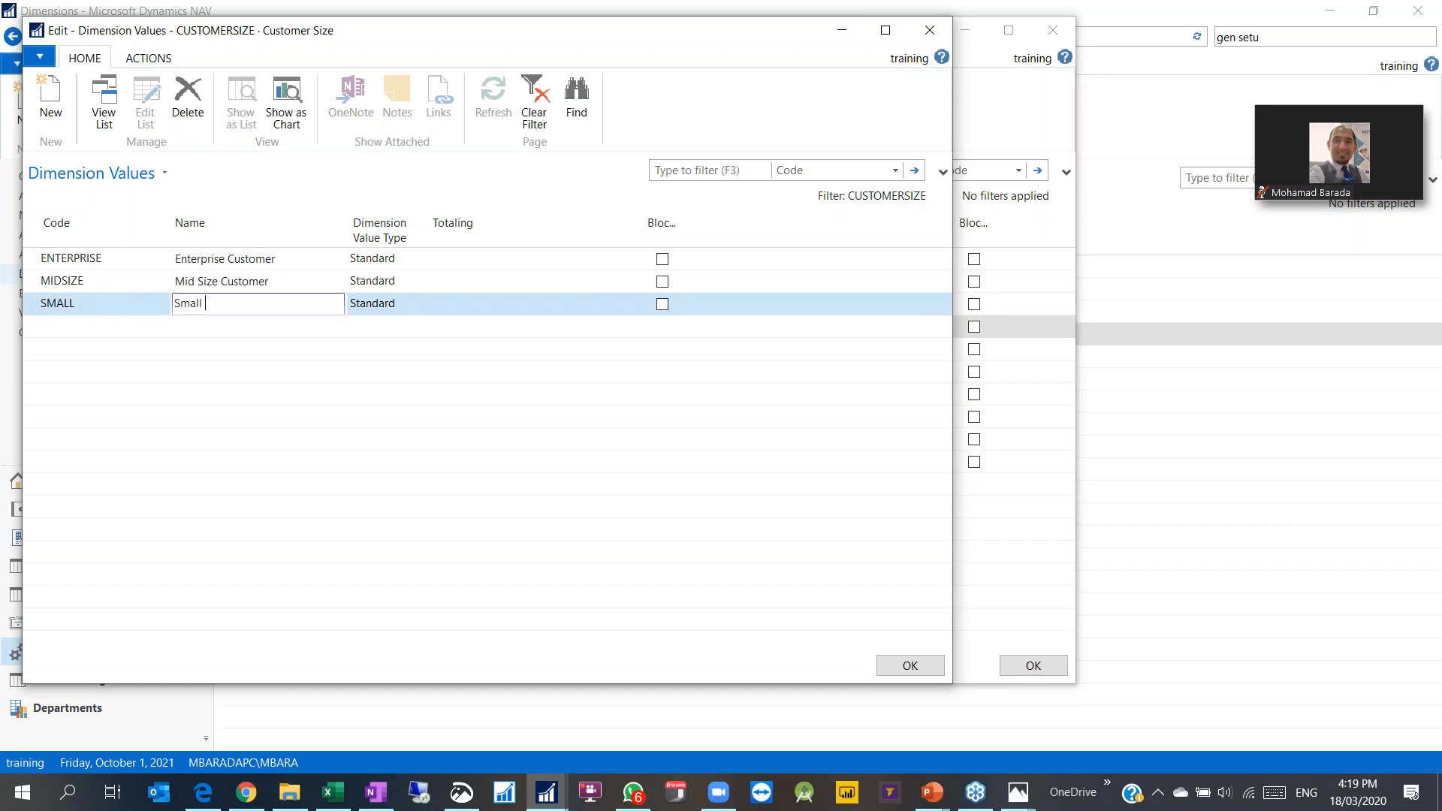
{"action": "type", "text": "Size Customer"}
{"action": "key", "text": "Tab"}
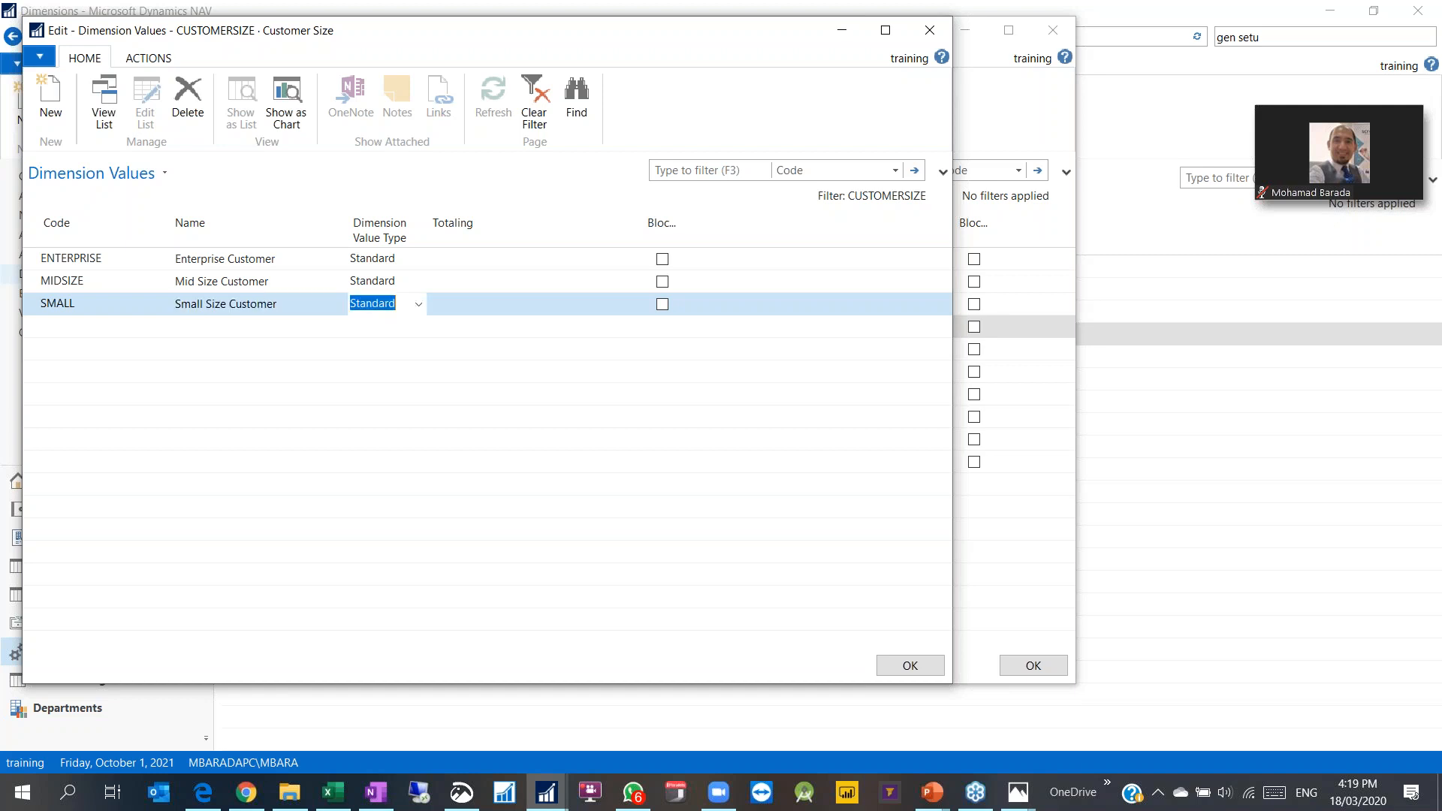
{"action": "left_click", "coordinate": [202, 281]}
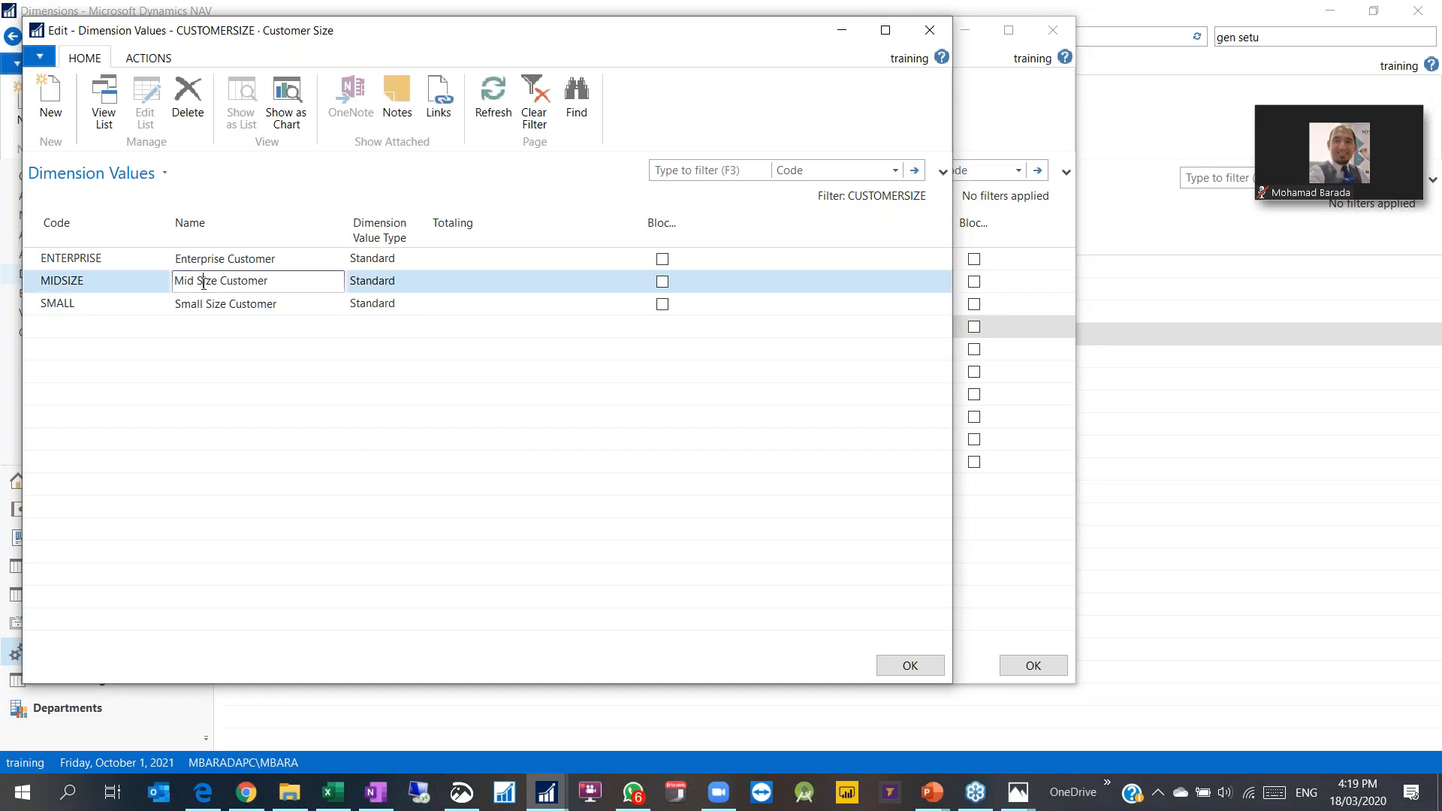
{"action": "left_click", "coordinate": [1187, 550]}
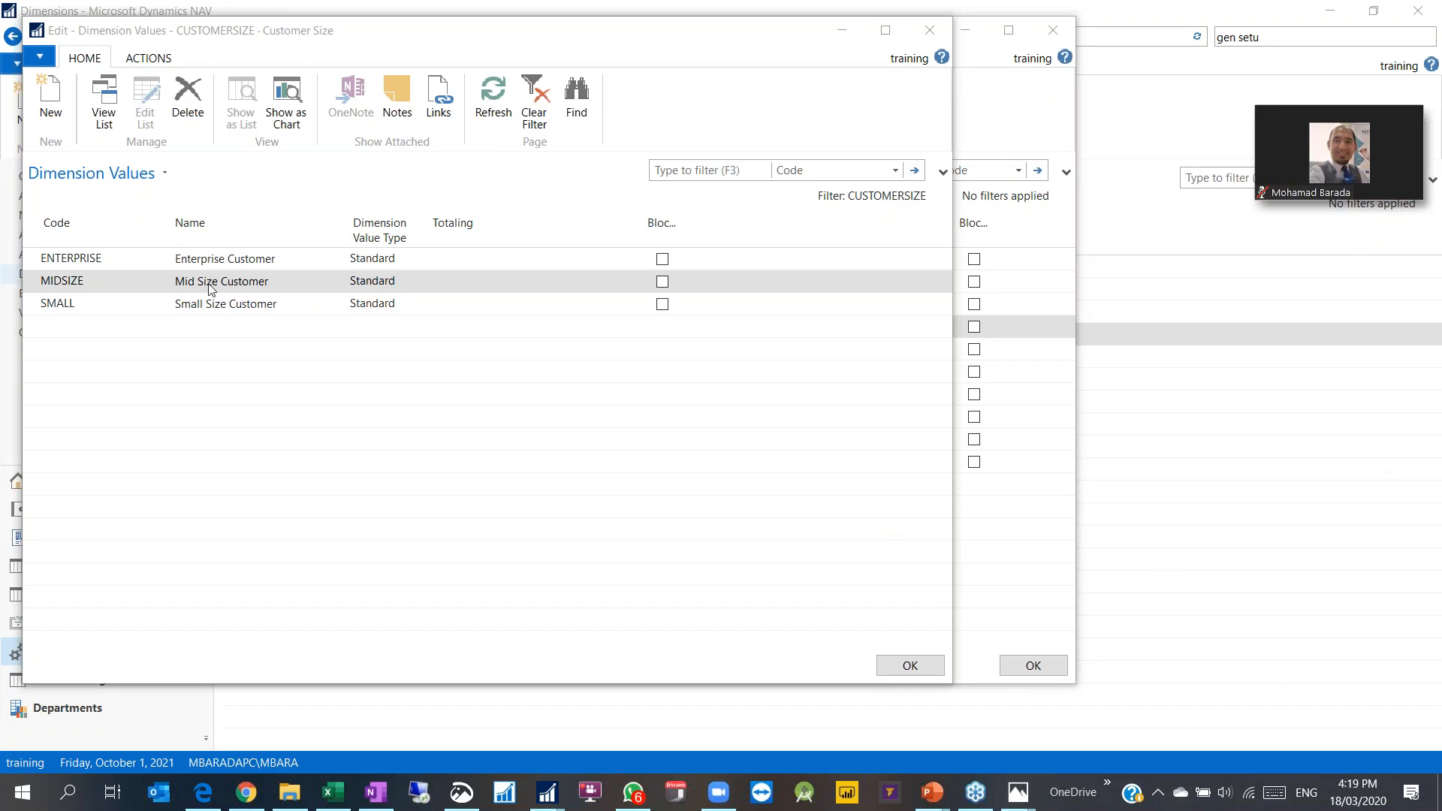
Step: Close the dimension windows, then review General Ledger Setup's dimension fields and close it
{"action": "left_click", "coordinate": [909, 666]}
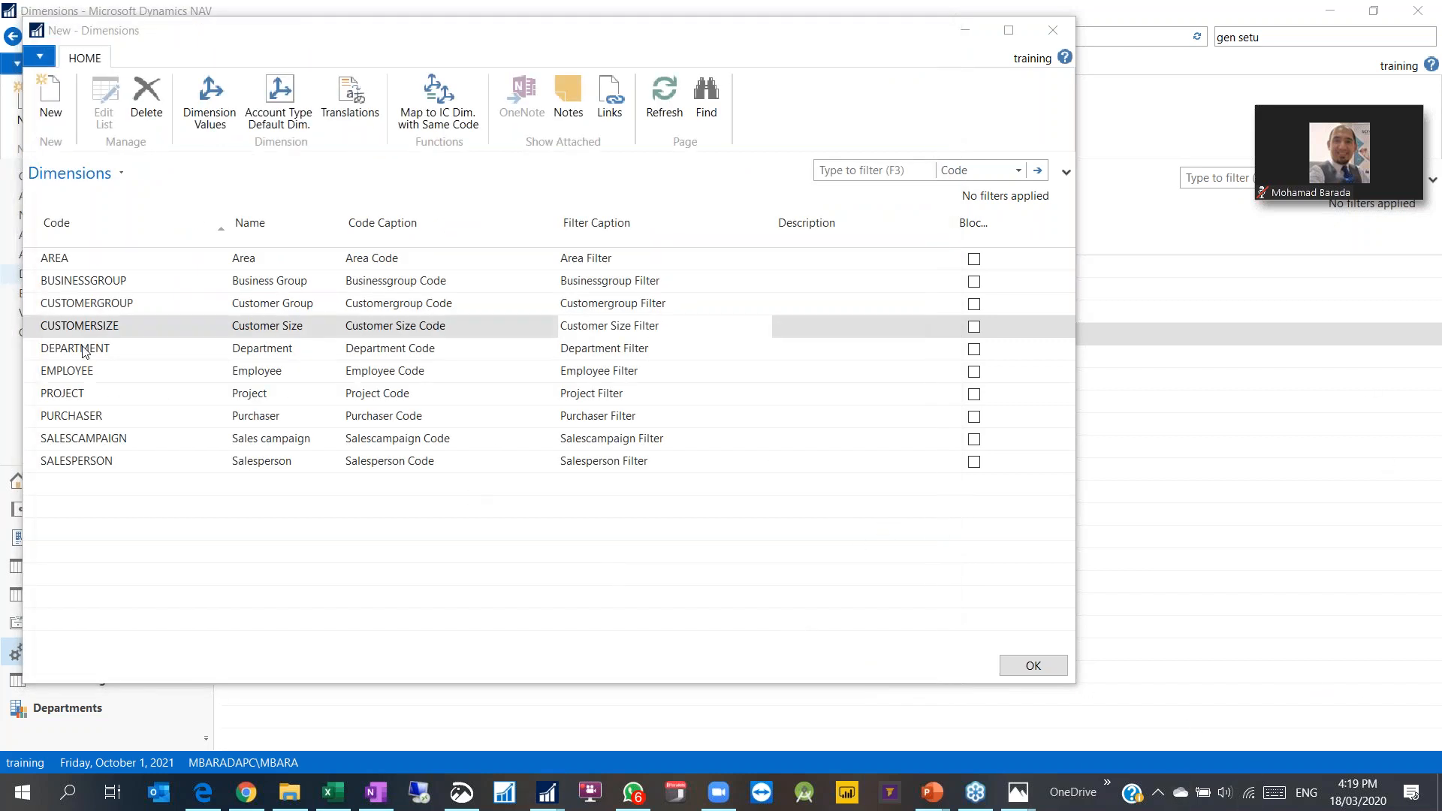
{"action": "left_click", "coordinate": [1033, 666]}
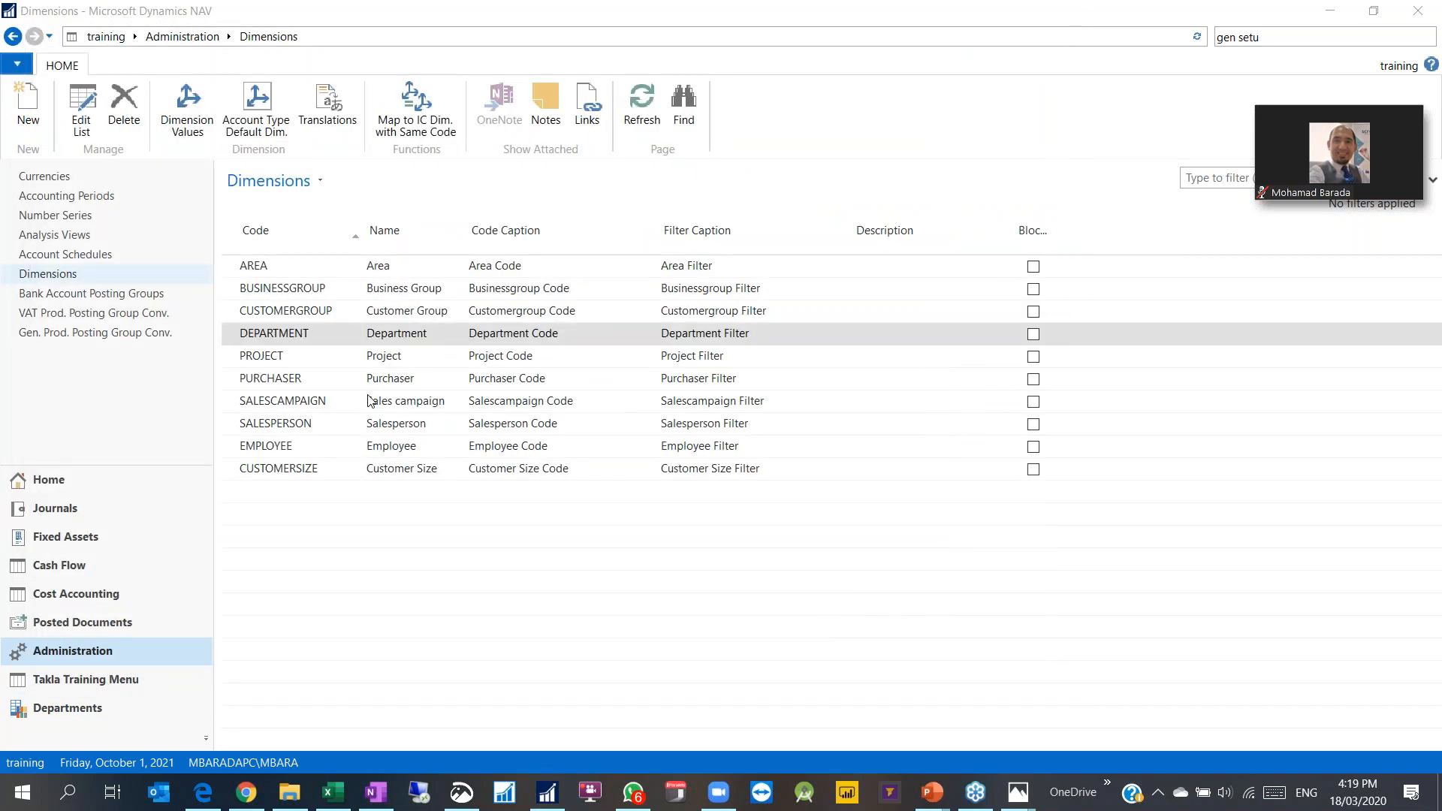
{"action": "left_click", "coordinate": [1284, 36]}
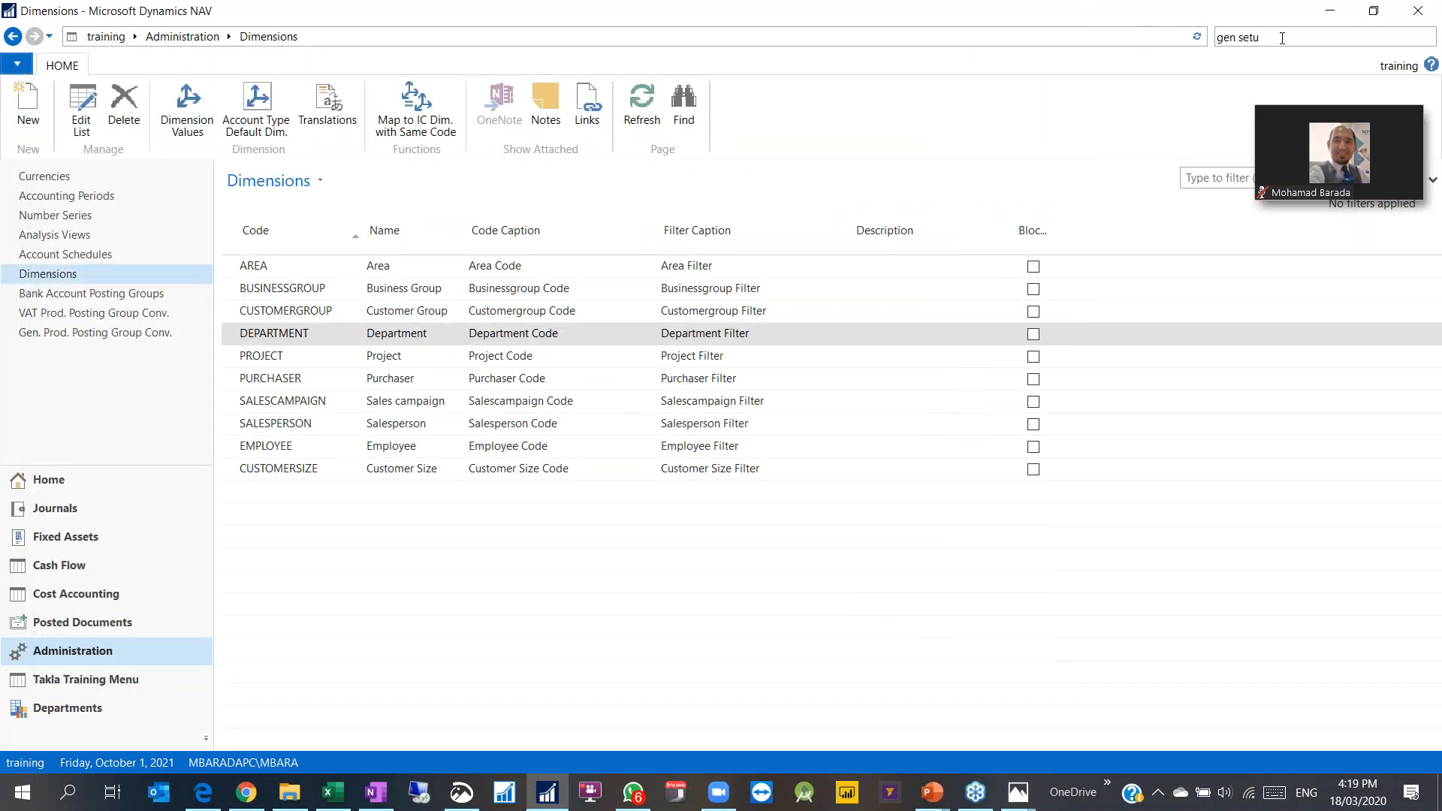
{"action": "left_click", "coordinate": [1124, 64]}
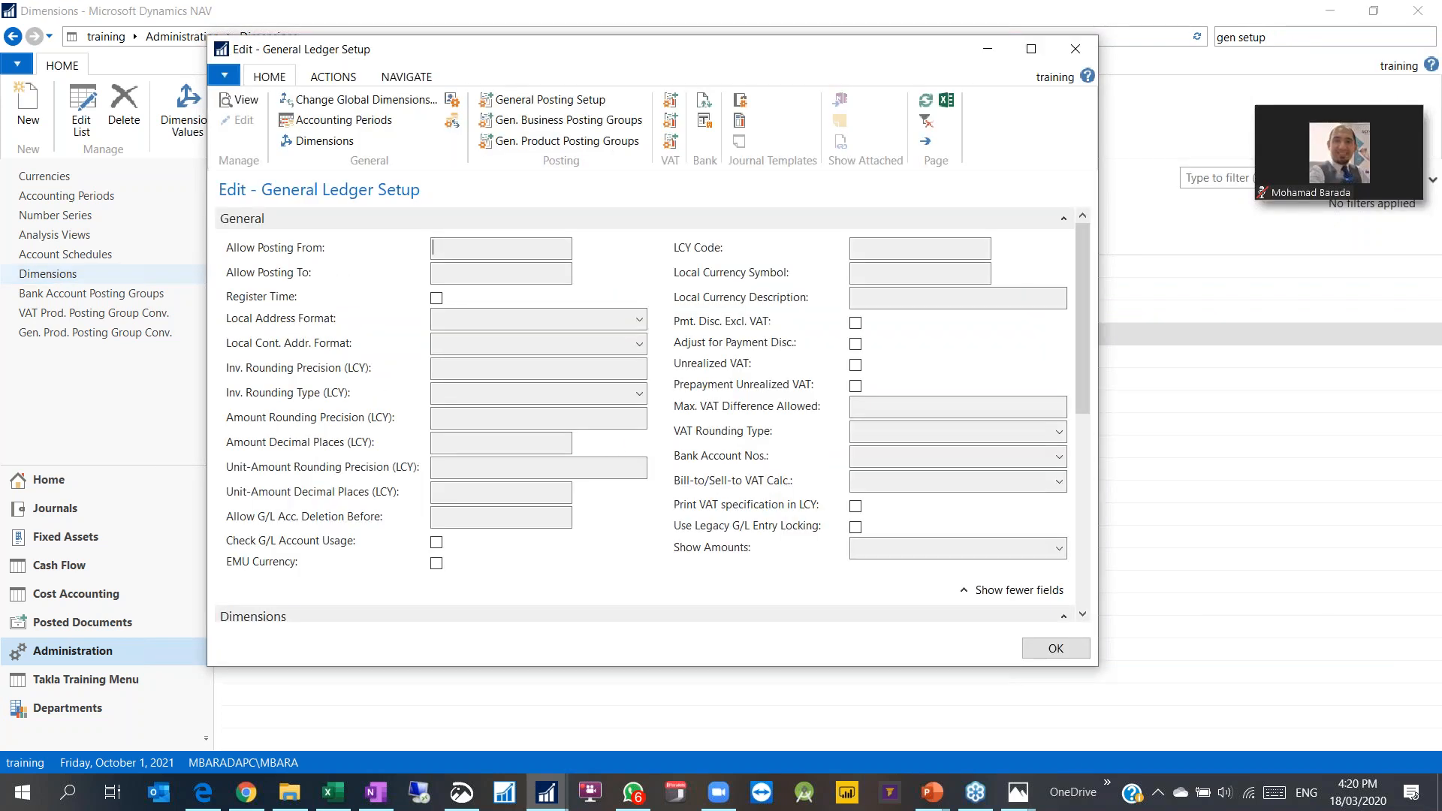
{"action": "scroll", "coordinate": [680, 458], "scroll_direction": "down", "scroll_amount": 1}
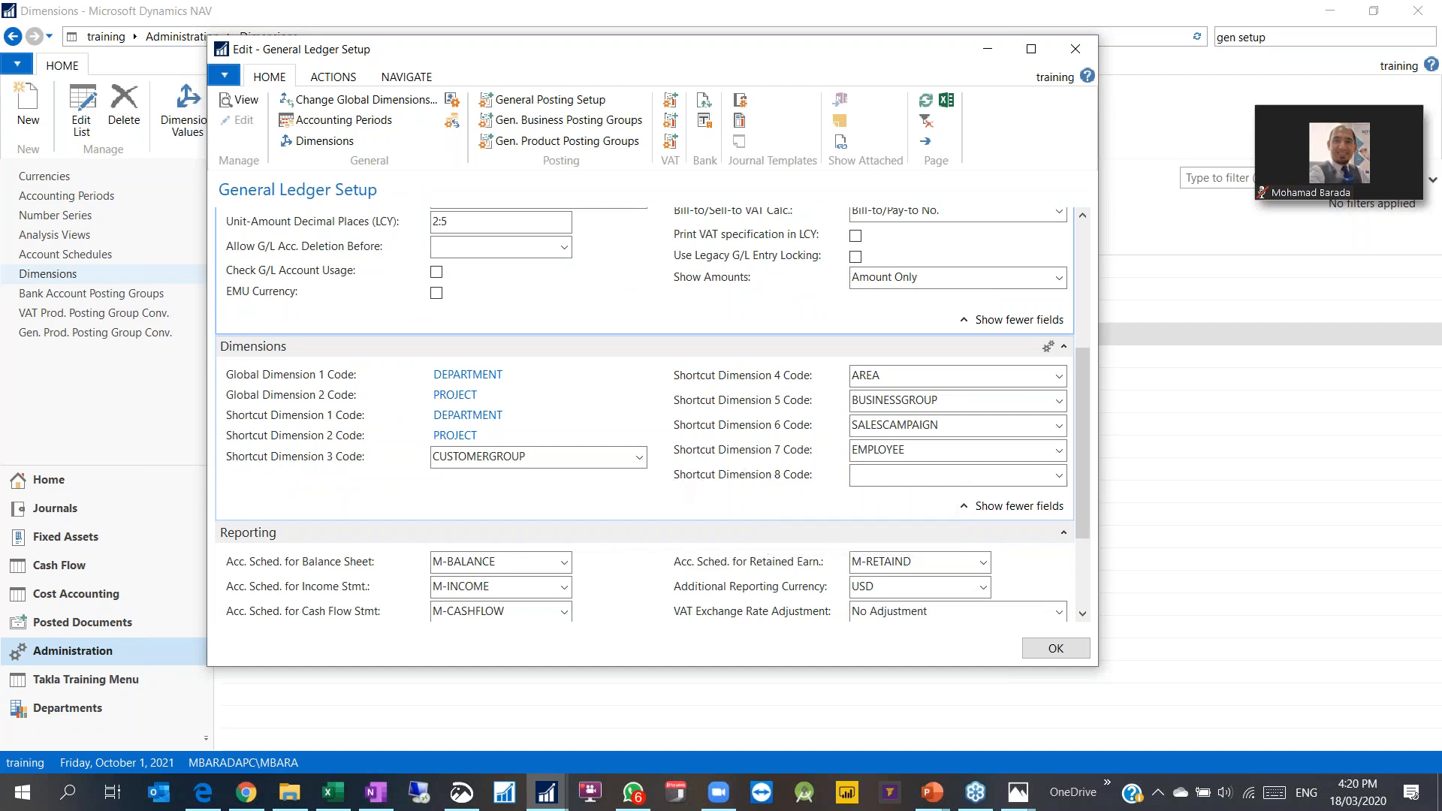
{"action": "left_click", "coordinate": [1074, 49]}
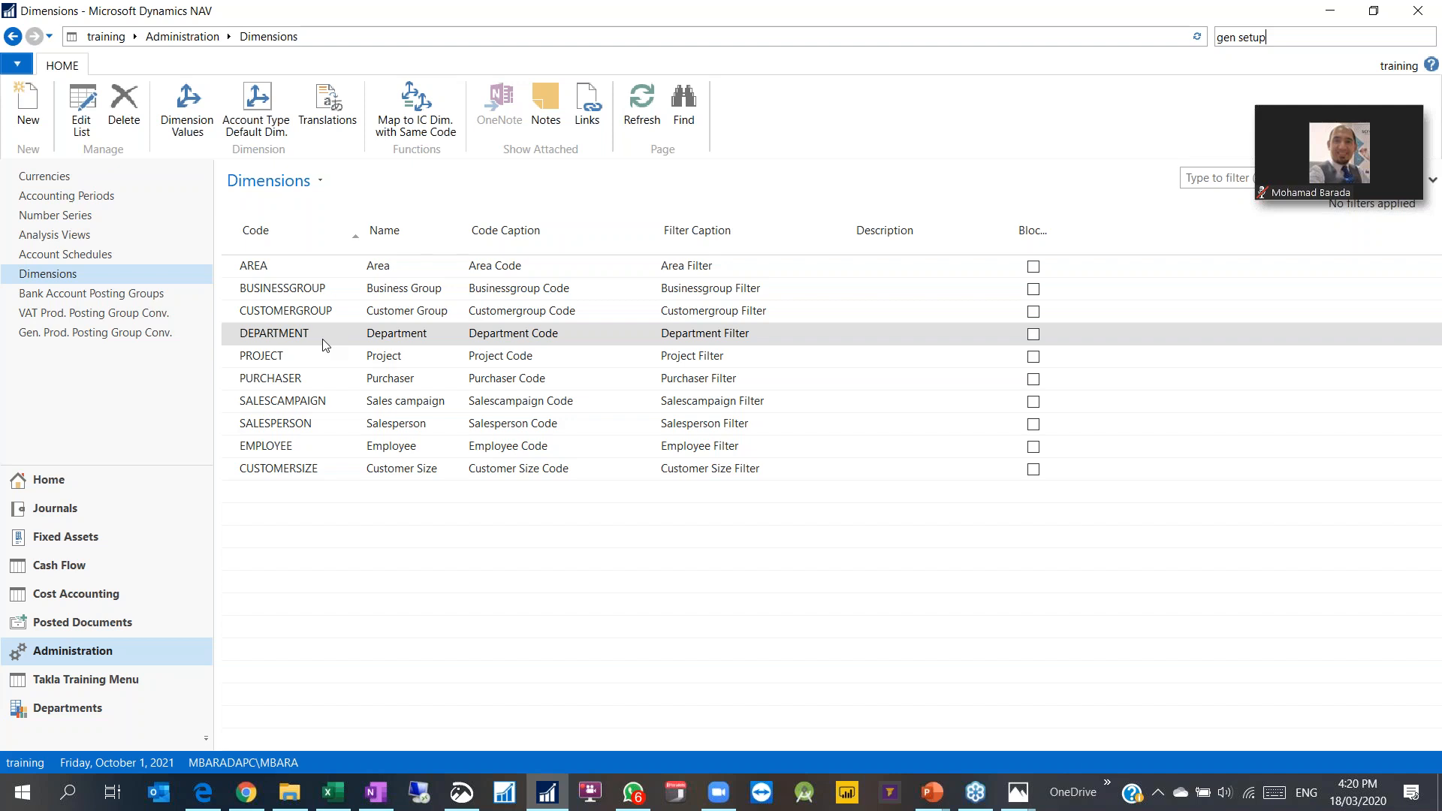
Step: View DEPARTMENT's account type default dimensions, then go to the Departments area
{"action": "left_click", "coordinate": [256, 108]}
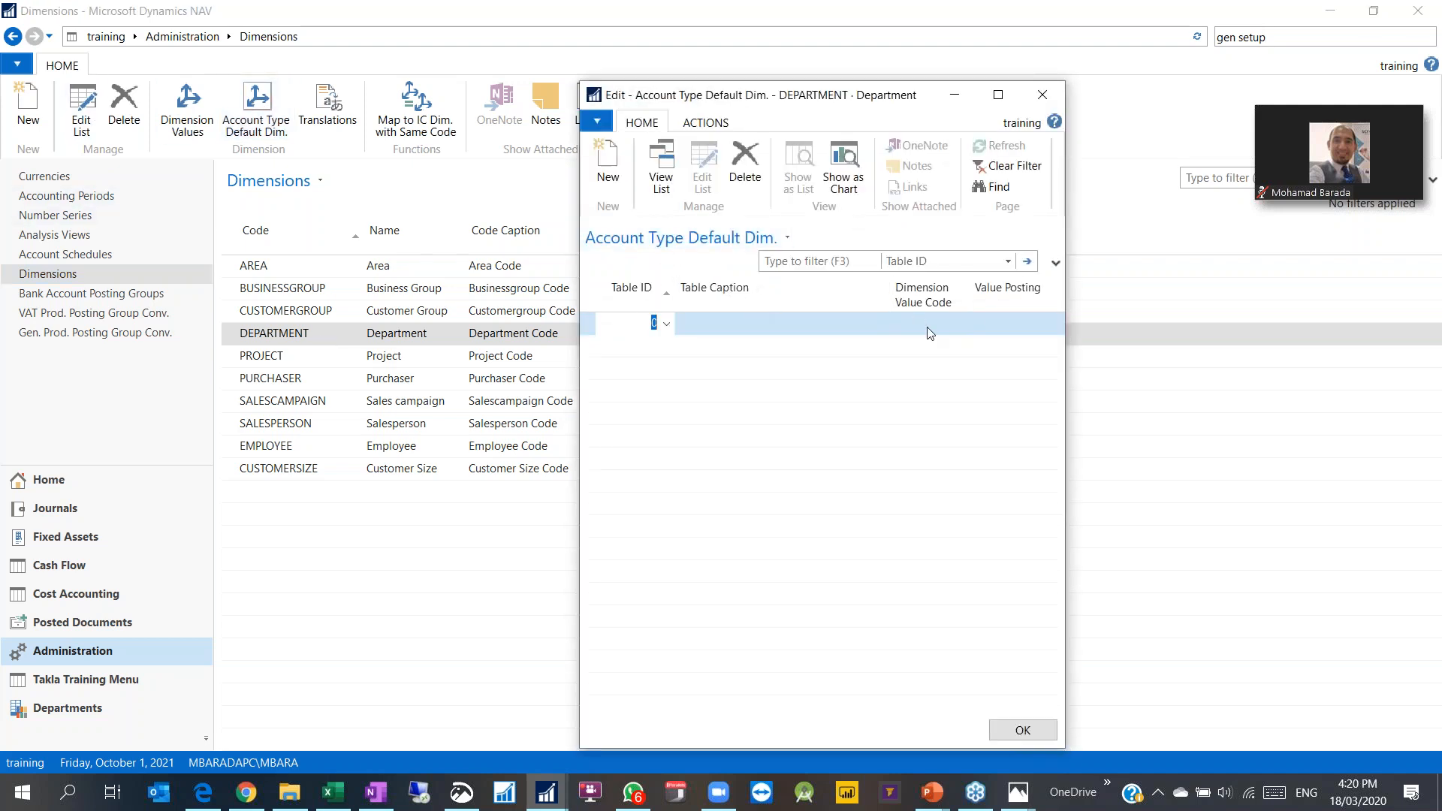
{"action": "left_click", "coordinate": [1044, 95]}
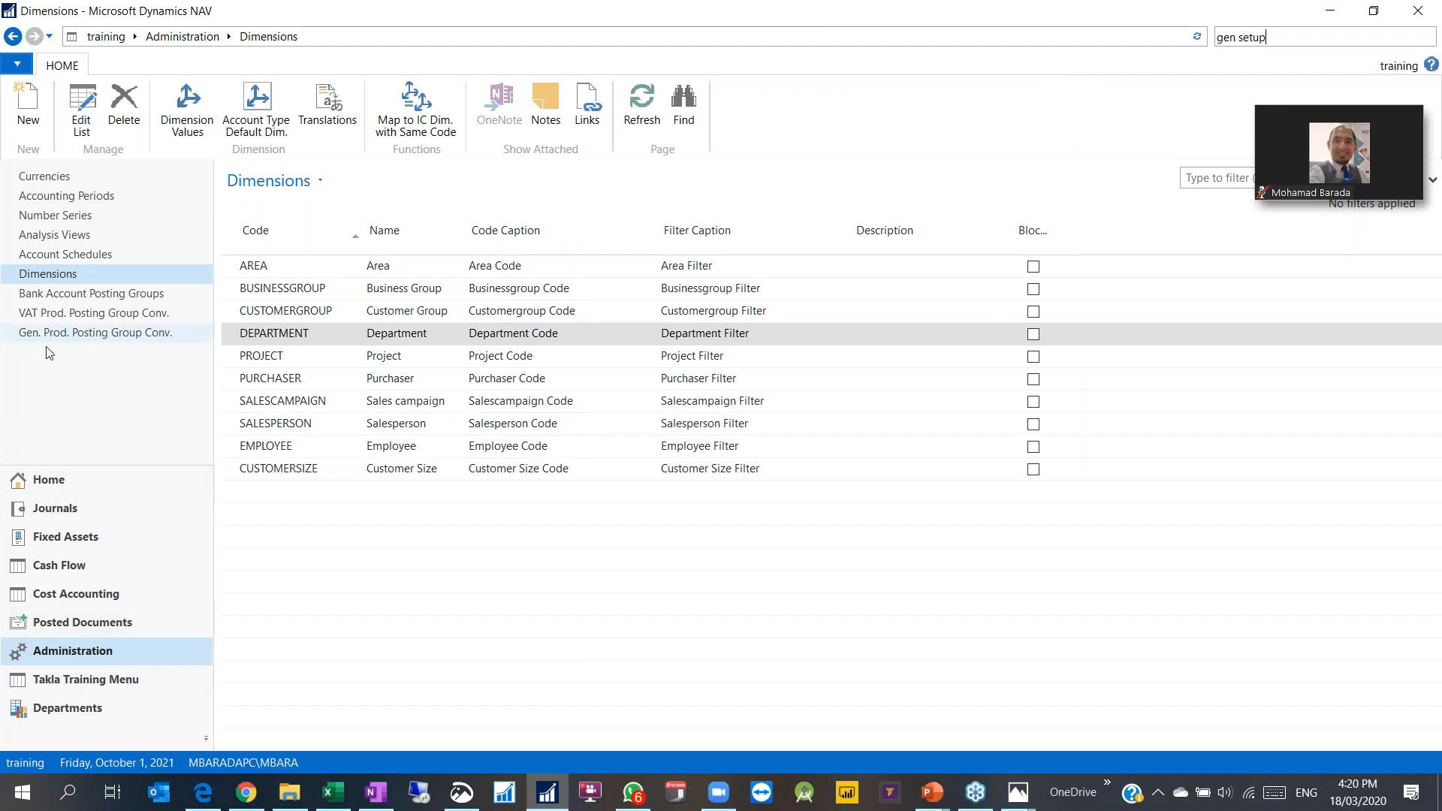
{"action": "left_click", "coordinate": [56, 707]}
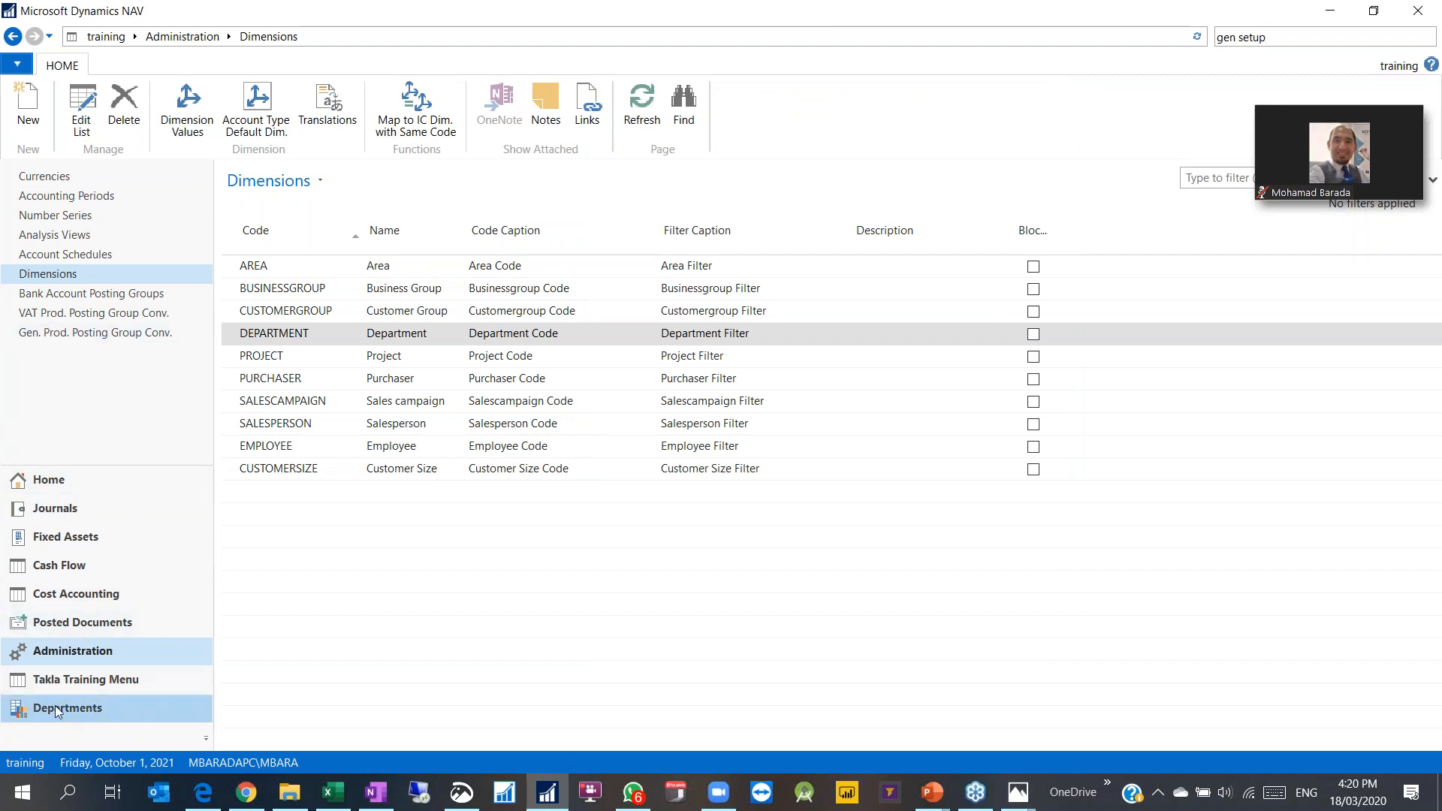
Step: Navigate to the Chart of Accounts under Financial Management > General Ledger
{"action": "left_click", "coordinate": [45, 111]}
{"action": "left_click", "coordinate": [63, 131]}
{"action": "left_click", "coordinate": [290, 153]}
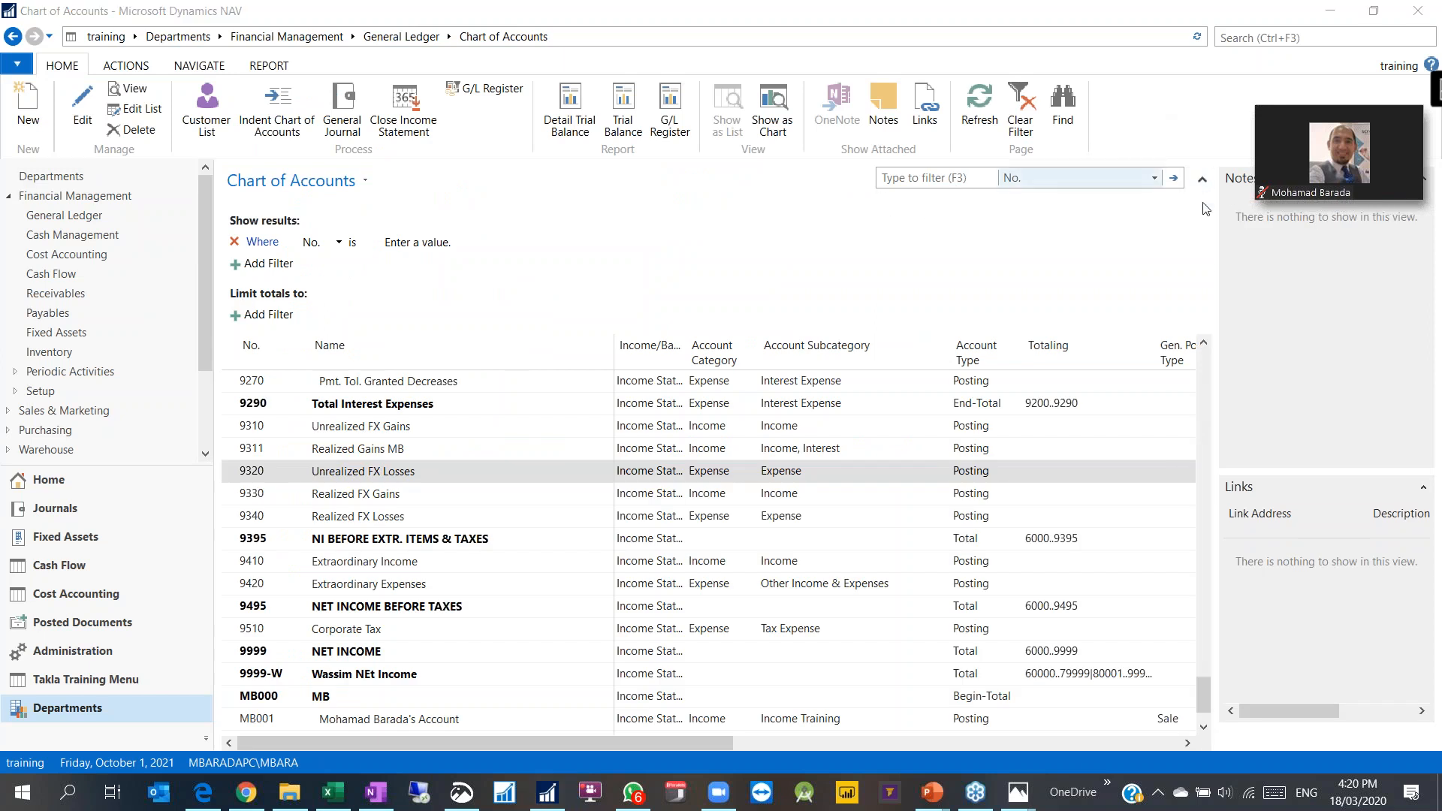
{"action": "left_click", "coordinate": [1202, 180]}
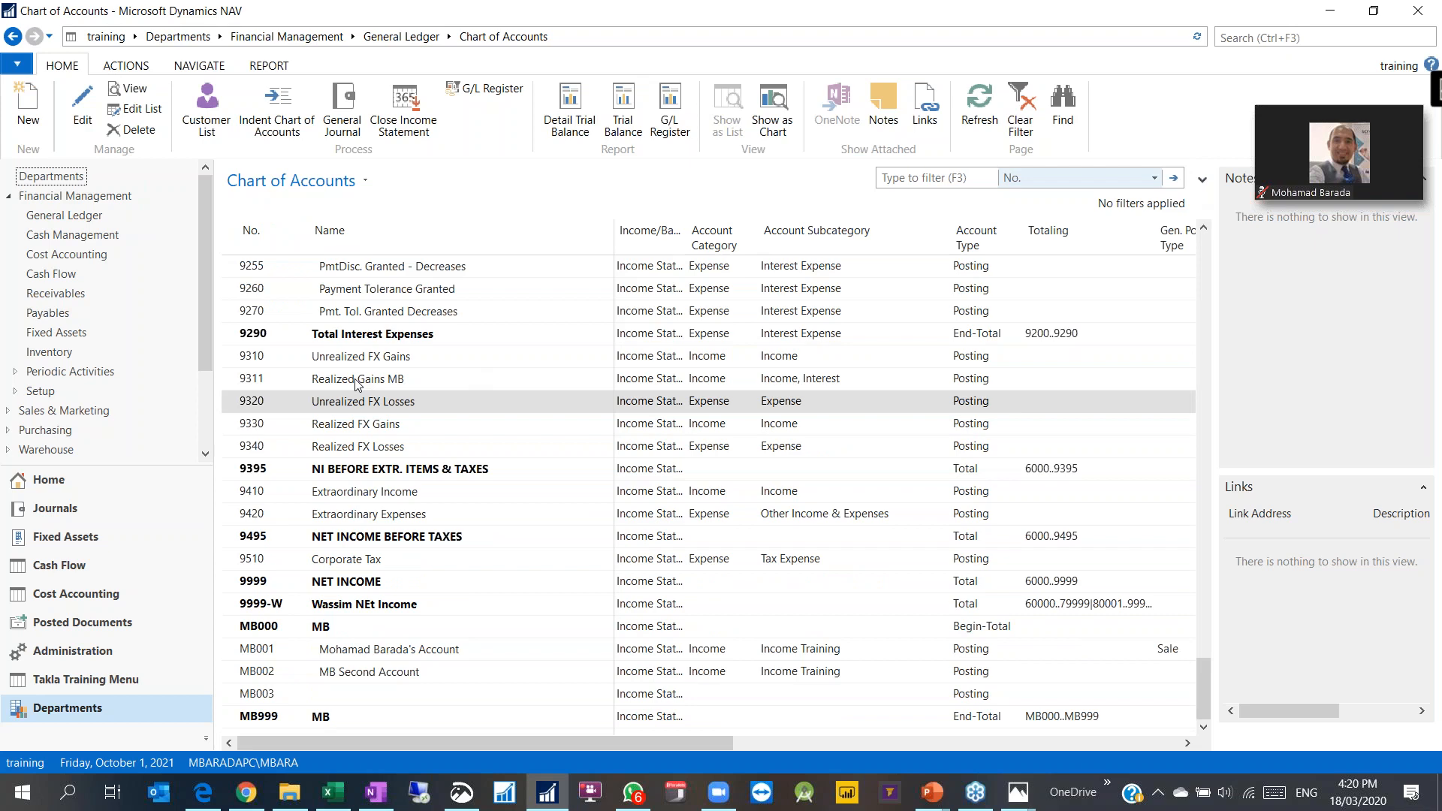
{"action": "scroll", "coordinate": [356, 384], "scroll_direction": "up", "scroll_amount": 6}
Step: Quick-filter the accounts by Name and open the card for account 8420 Entertainment and PR
{"action": "left_click", "coordinate": [944, 178]}
{"action": "type", "text": "elec"}
{"action": "key", "text": "Return"}
{"action": "key", "text": "BackSpace"}
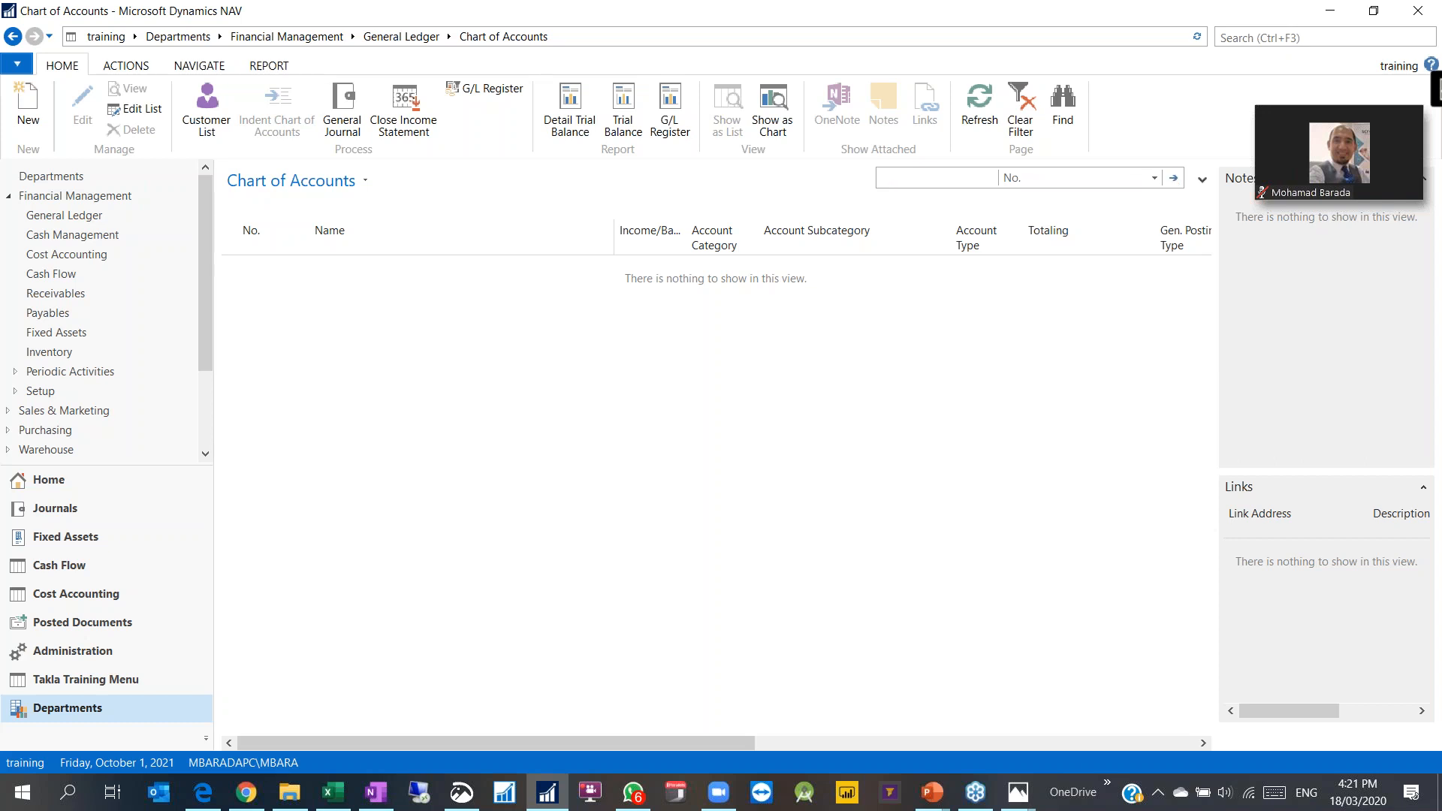
{"action": "left_click", "coordinate": [1081, 177]}
{"action": "left_click", "coordinate": [1023, 216]}
{"action": "key", "text": "Return"}
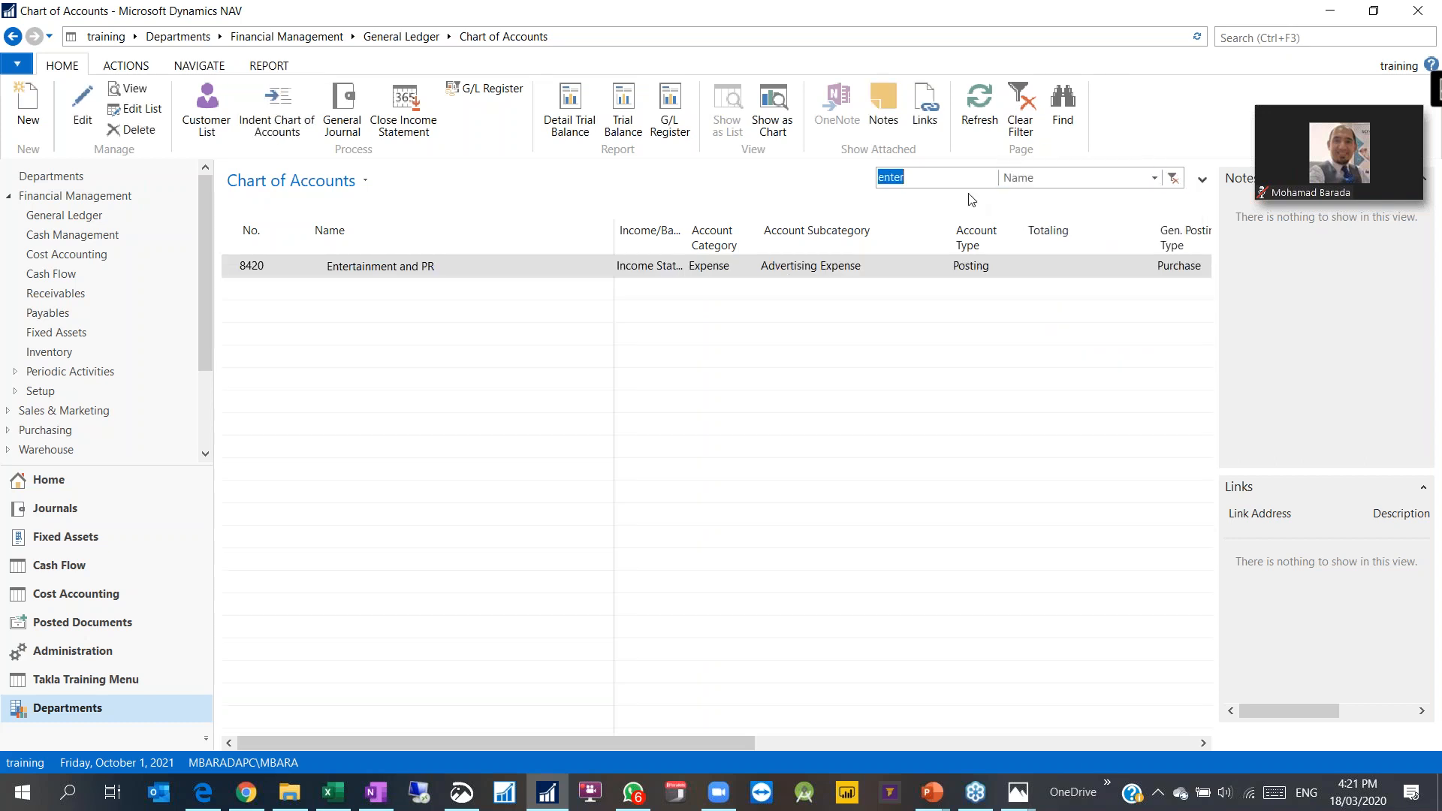
{"action": "double_click", "coordinate": [346, 271]}
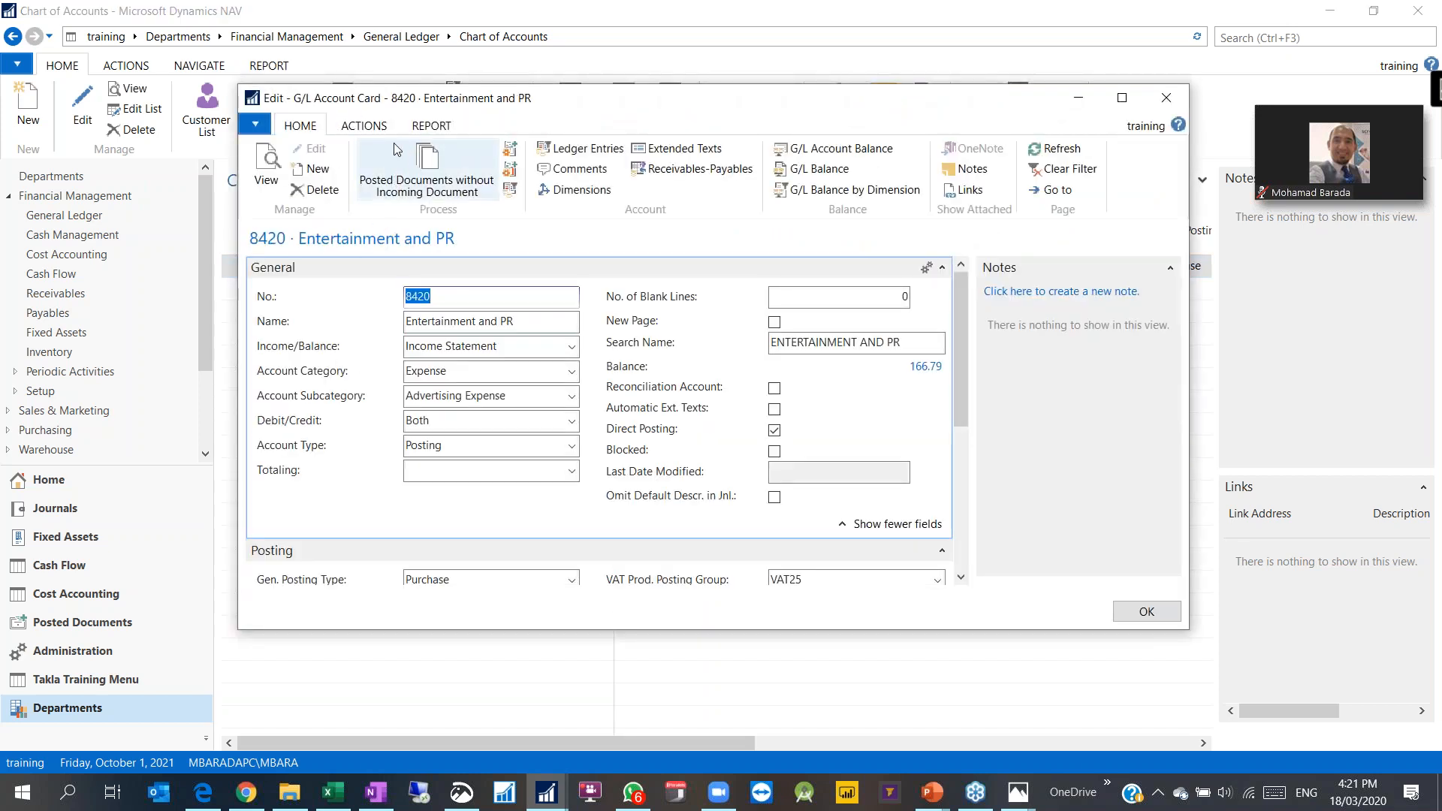
Step: Add CUSTOMERSIZE as a Code Mandatory default dimension and widen the window to show it
{"action": "left_click", "coordinate": [566, 192]}
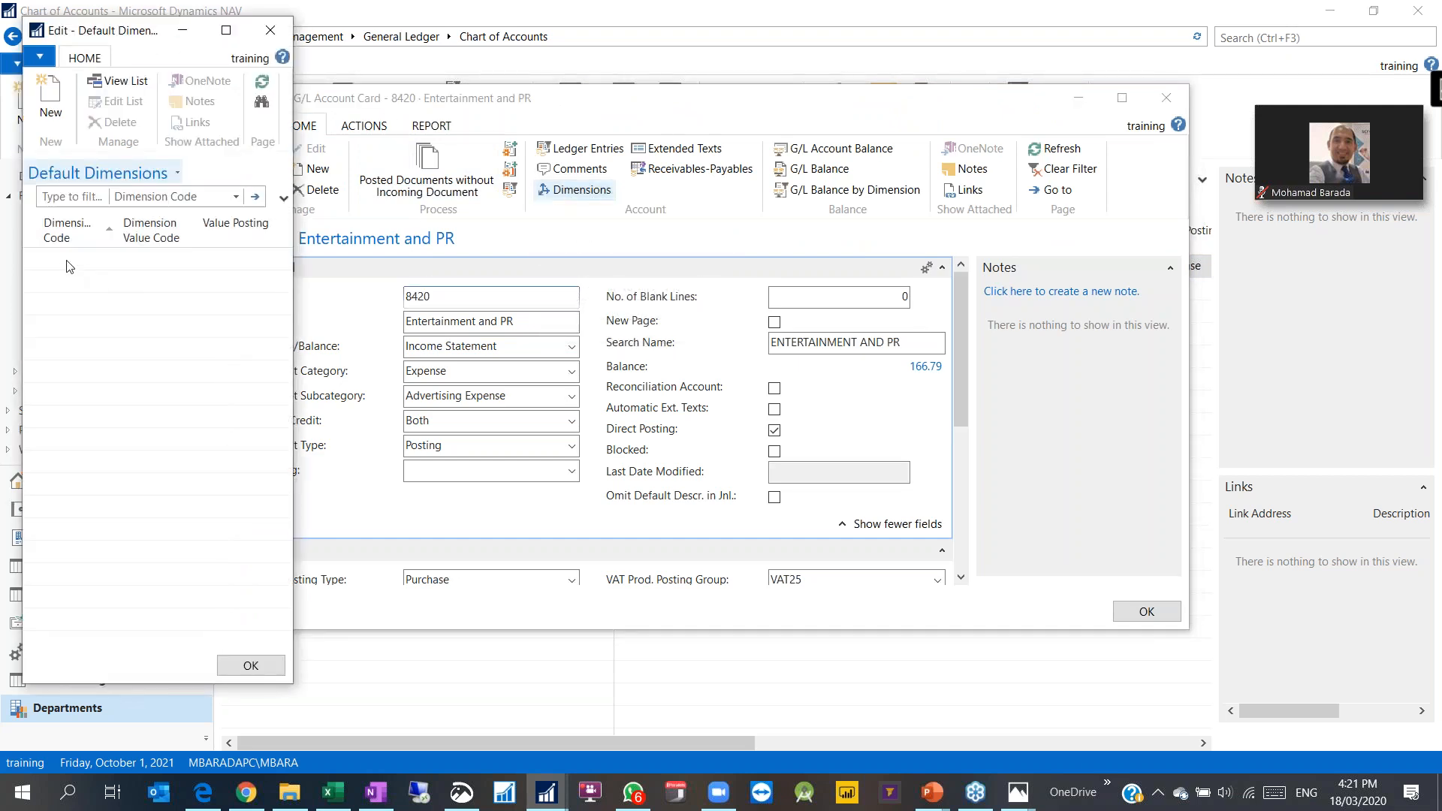
{"action": "left_click", "coordinate": [69, 266]}
{"action": "left_click", "coordinate": [109, 260]}
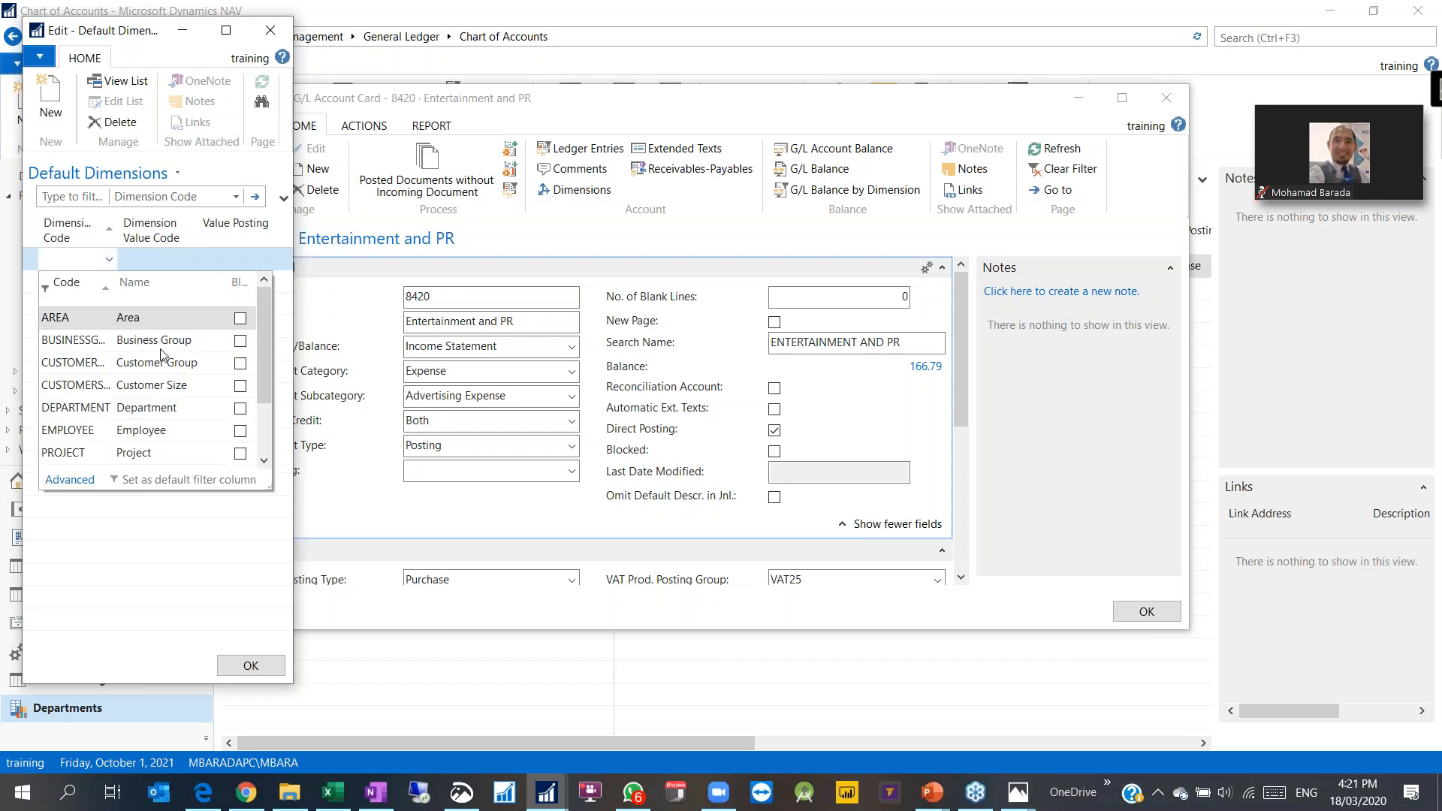
{"action": "left_click", "coordinate": [75, 385]}
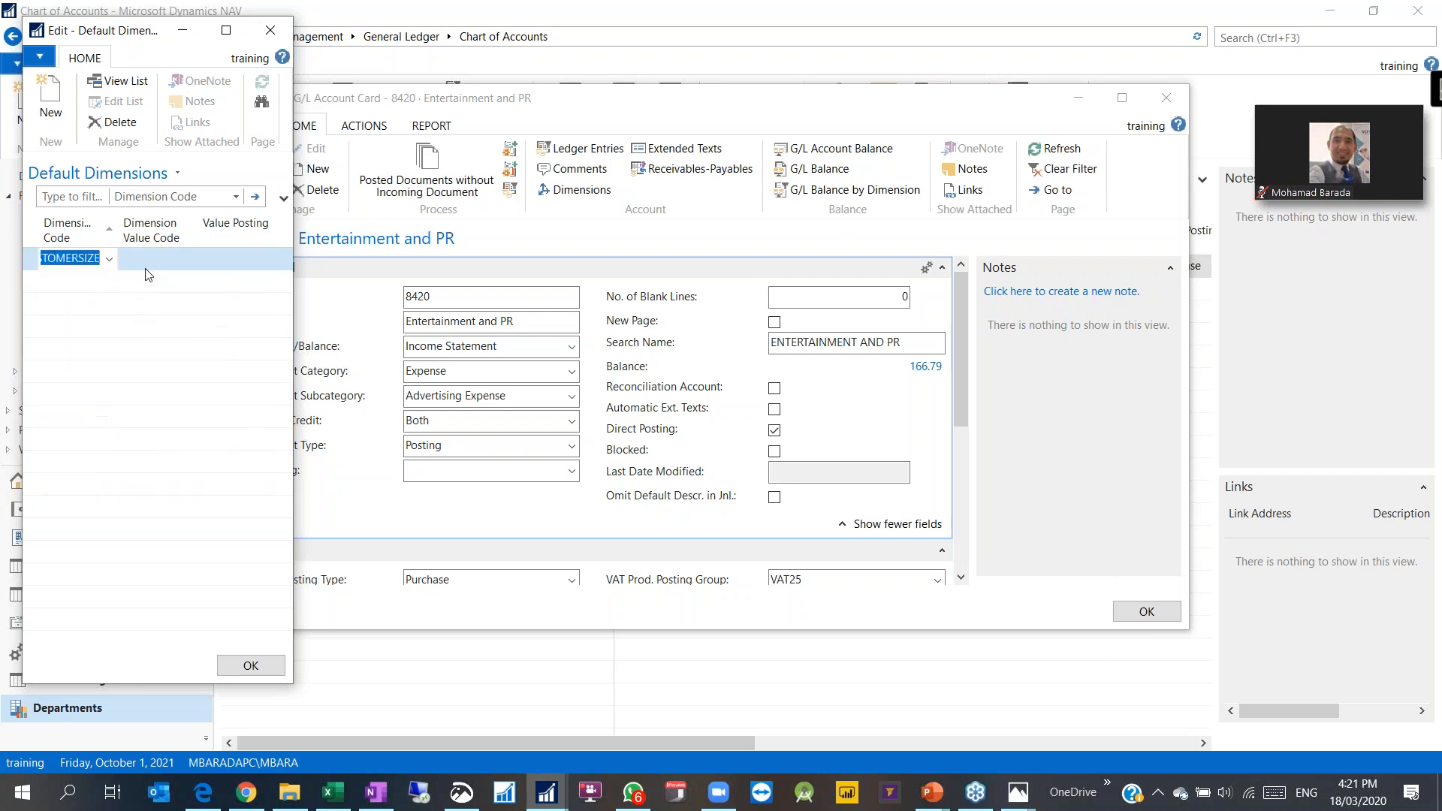
{"action": "left_click", "coordinate": [241, 258]}
{"action": "left_click", "coordinate": [269, 260]}
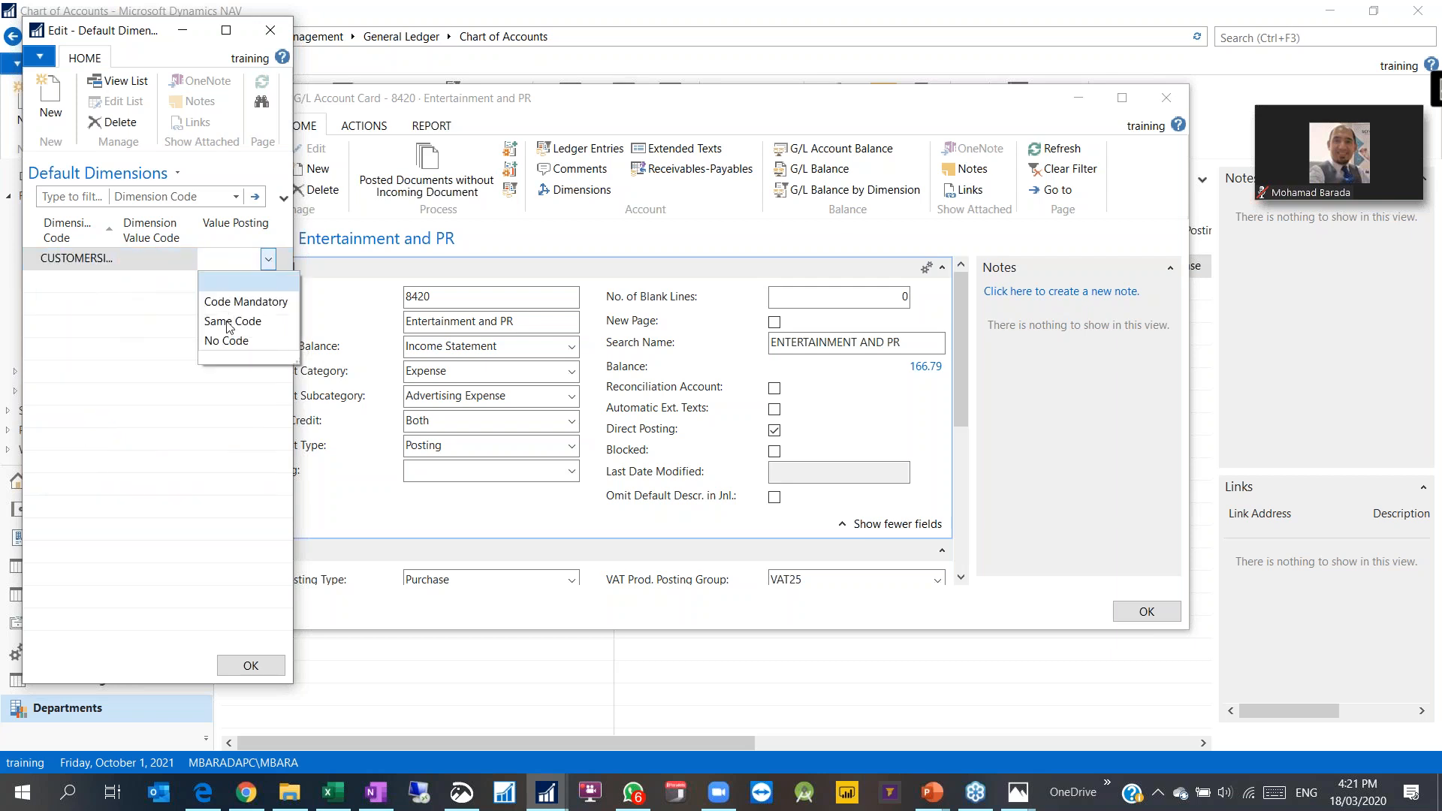
{"action": "left_click", "coordinate": [241, 303]}
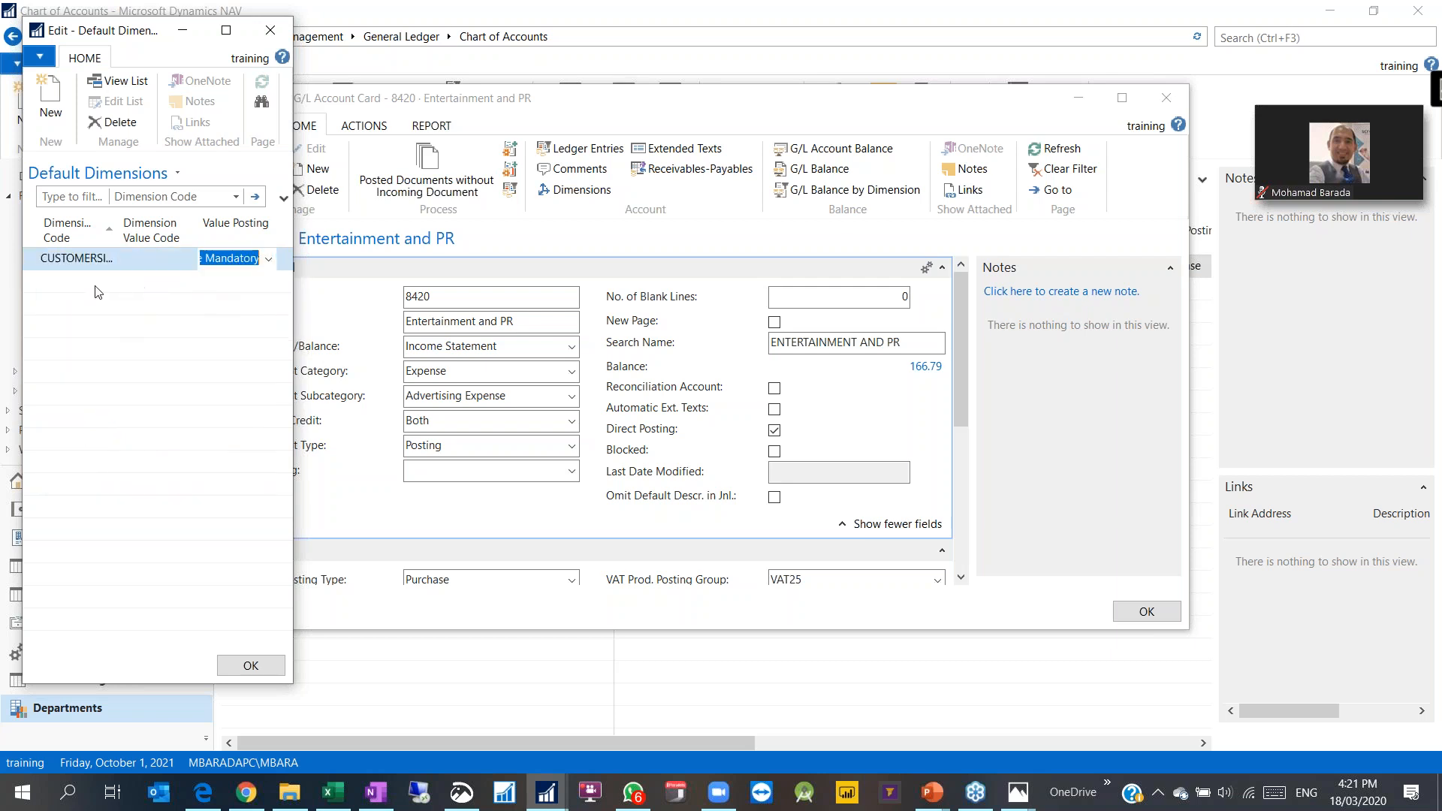
{"action": "left_click", "coordinate": [85, 257]}
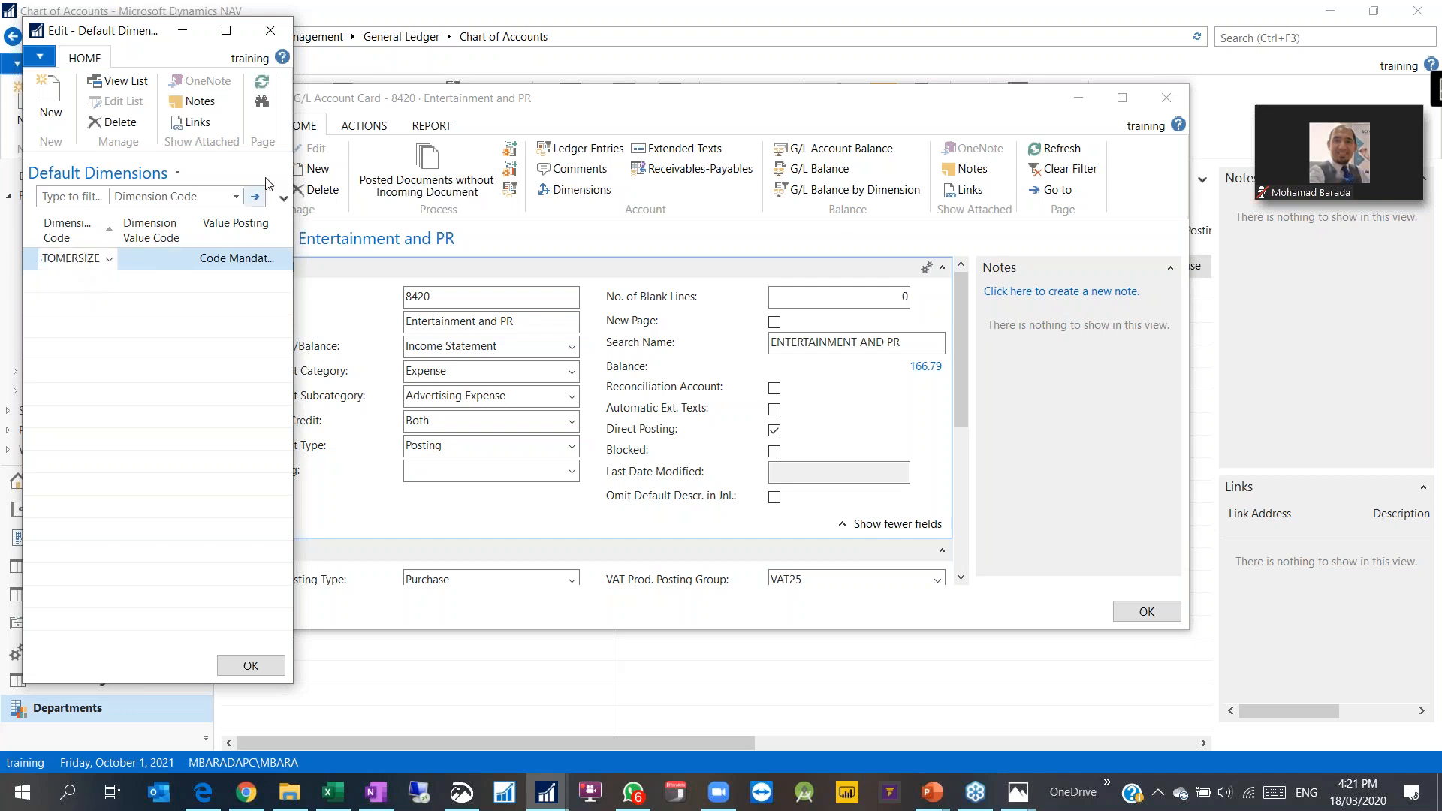
{"action": "left_click_drag", "start_coordinate": [328, 161], "coordinate": [518, 161]}
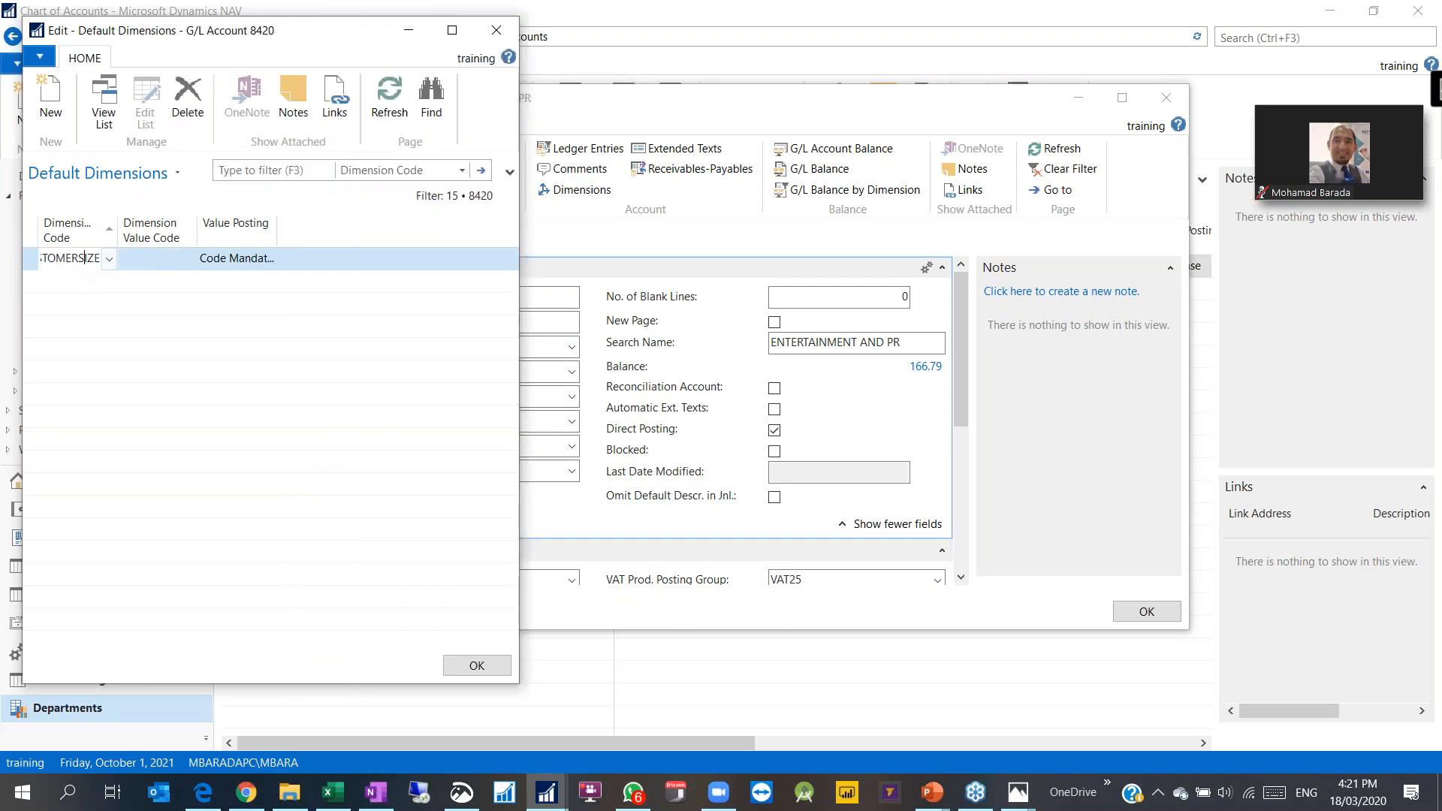
{"action": "left_click_drag", "start_coordinate": [117, 239], "coordinate": [184, 239]}
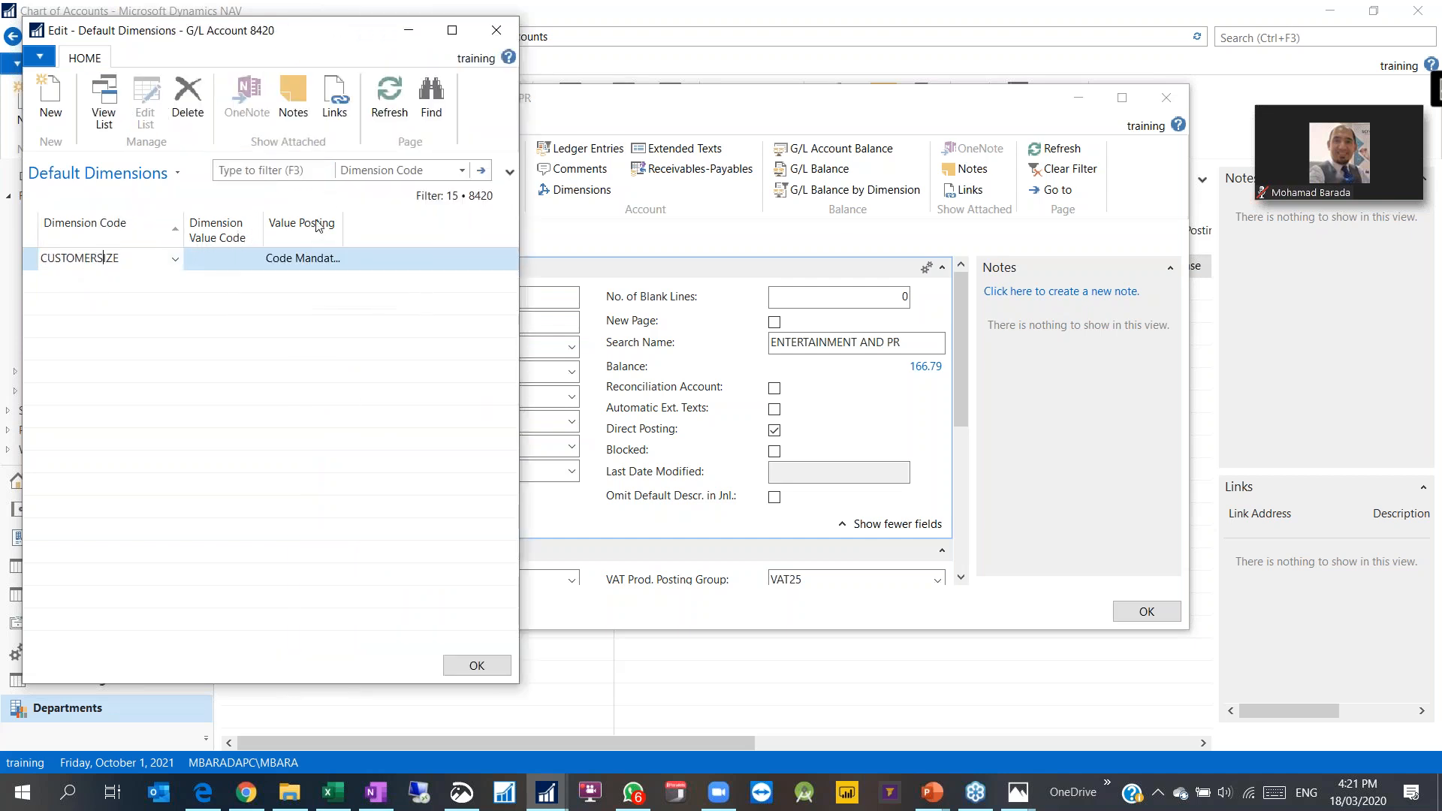
{"action": "double_click", "coordinate": [384, 223]}
{"action": "left_click_drag", "start_coordinate": [330, 21], "coordinate": [331, 86]}
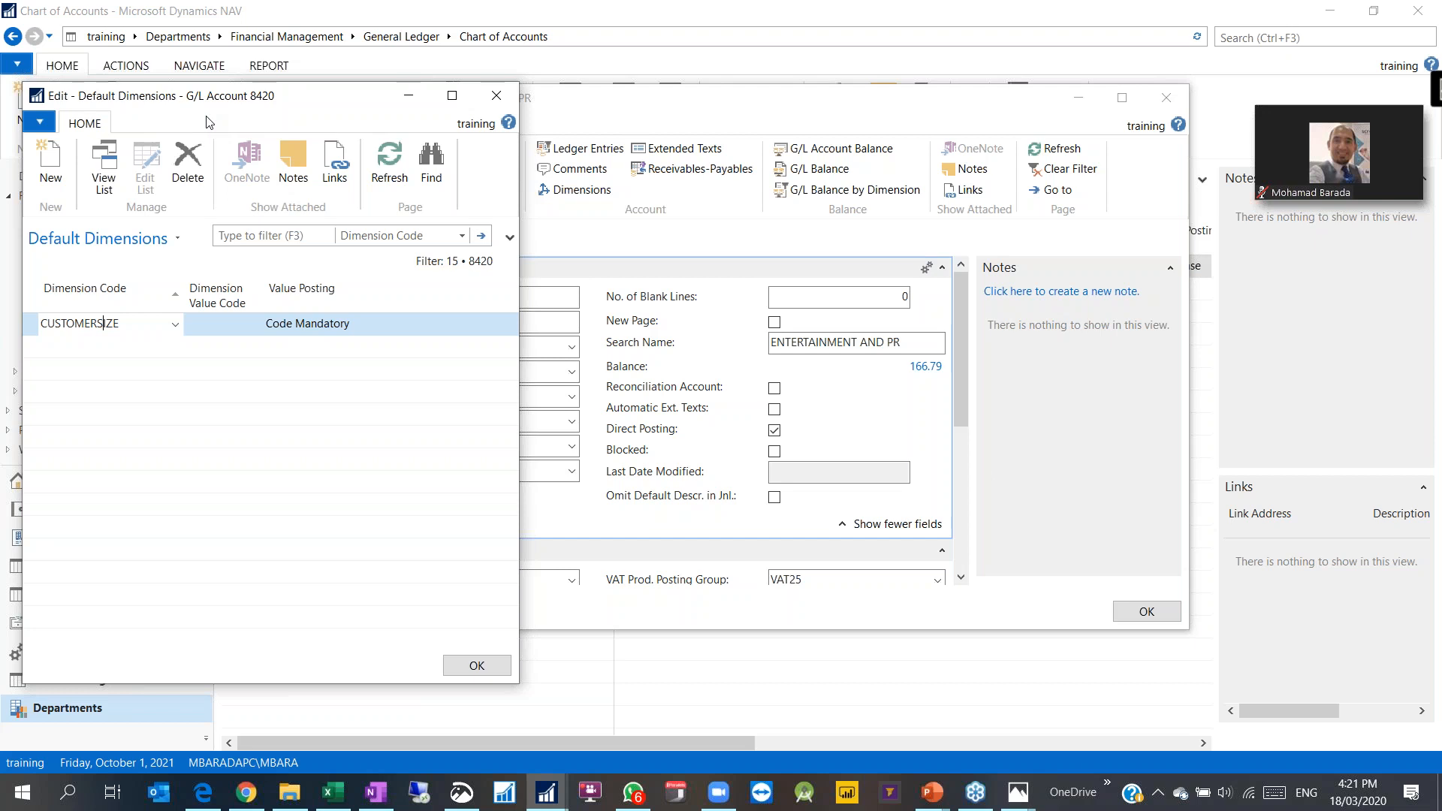
Step: Add the EMPLOYEE dimension with value 001 and Same Code value posting
{"action": "left_click", "coordinate": [95, 353]}
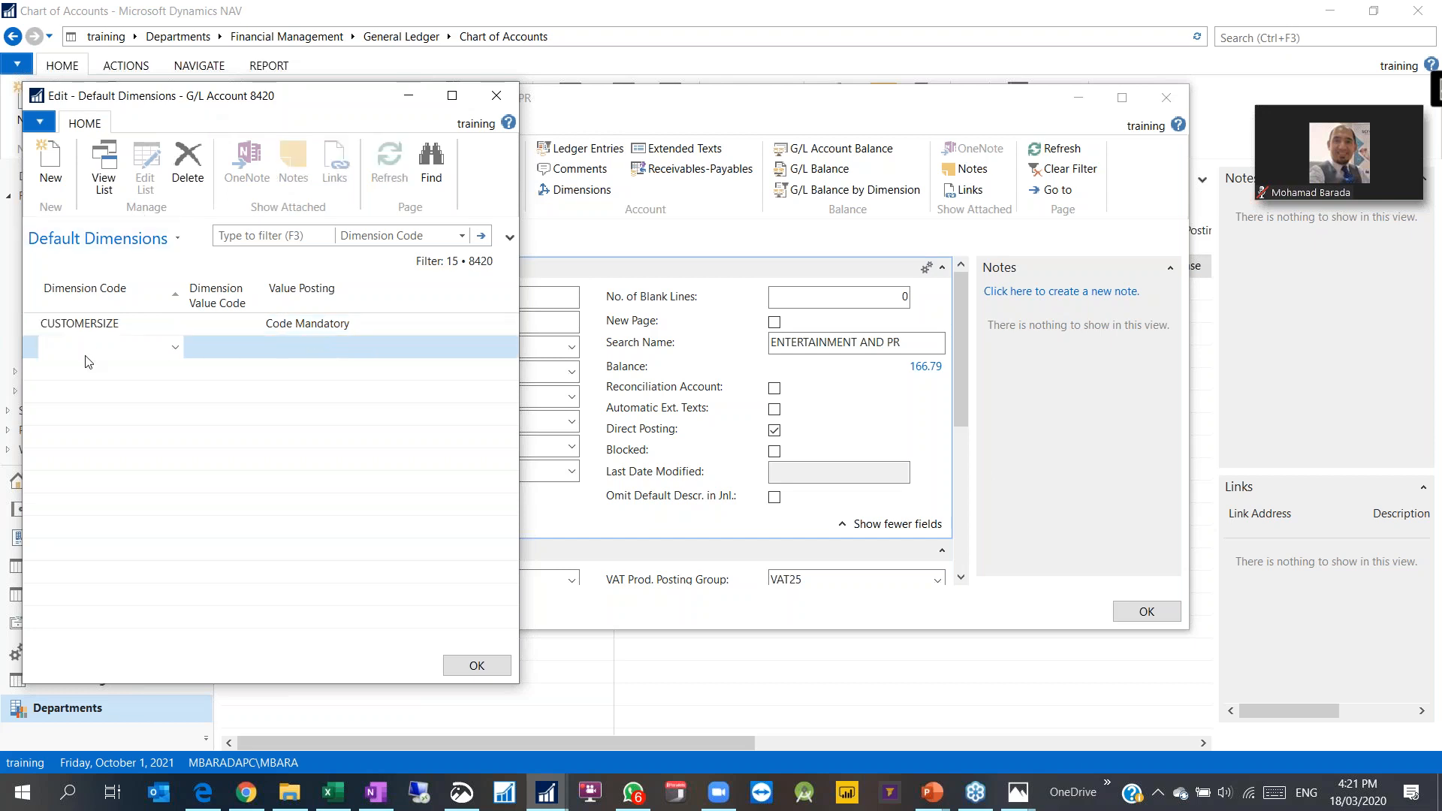
{"action": "left_click", "coordinate": [174, 350]}
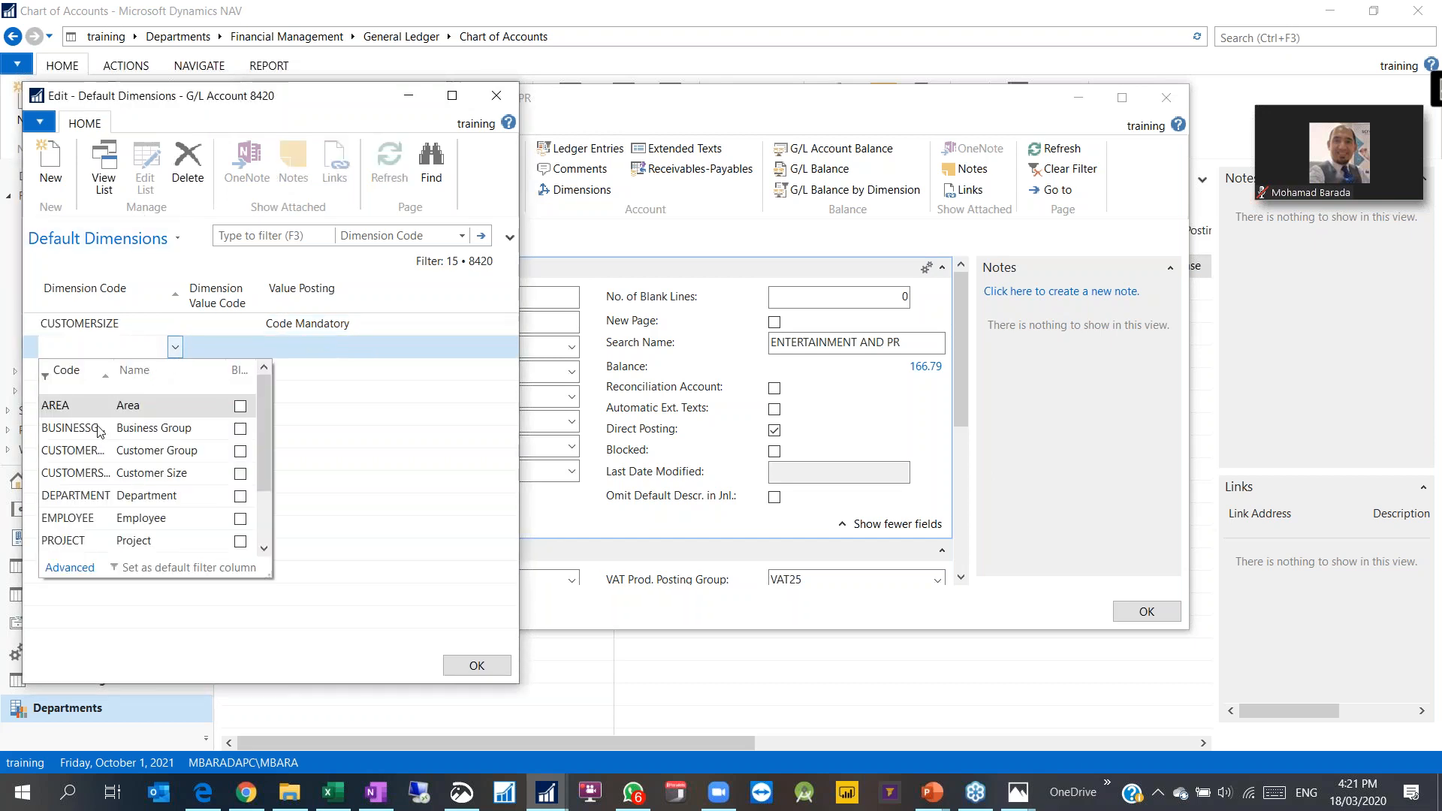
{"action": "scroll", "coordinate": [83, 504], "scroll_direction": "down", "scroll_amount": 1}
{"action": "left_click", "coordinate": [75, 450]}
{"action": "left_click", "coordinate": [234, 351]}
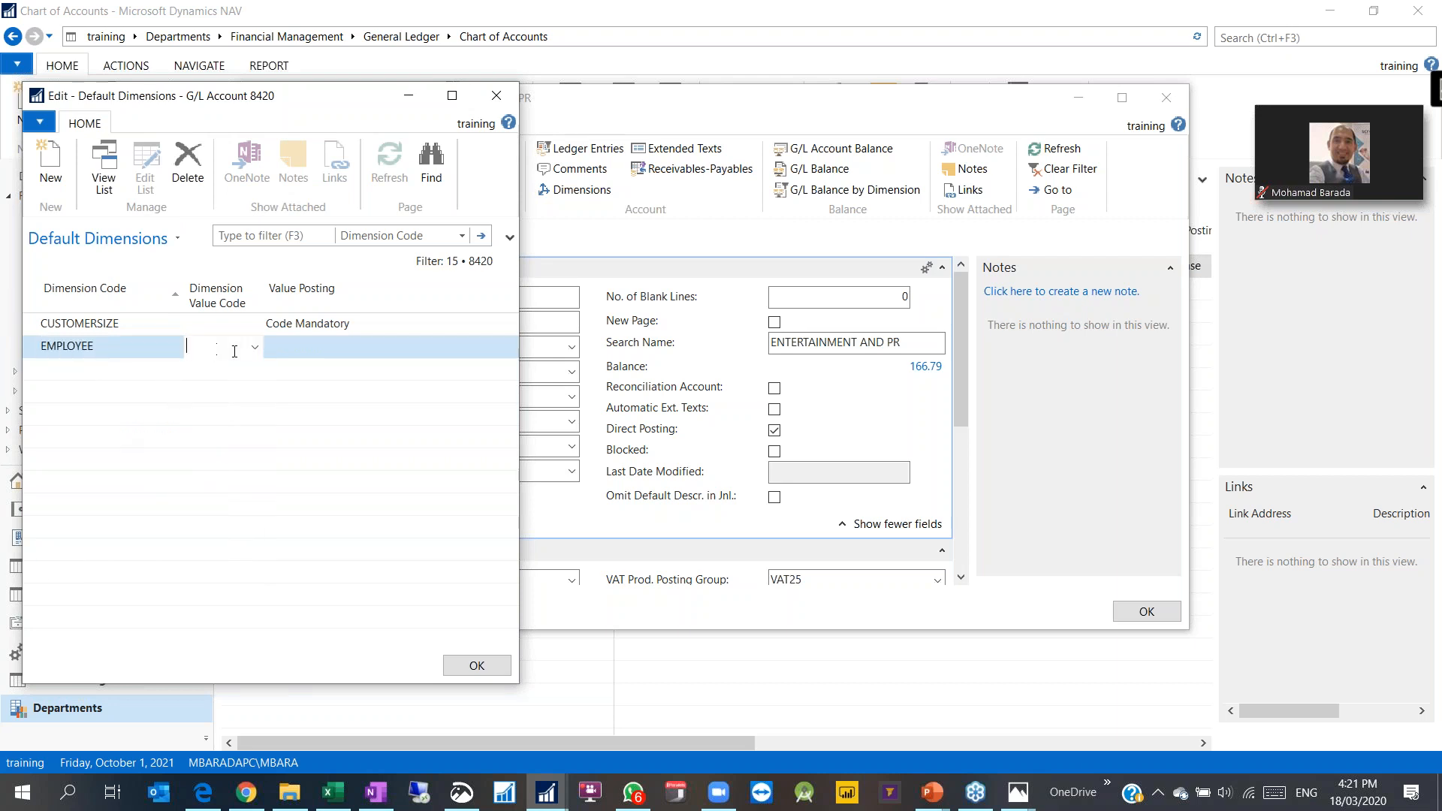
{"action": "left_click", "coordinate": [255, 348]}
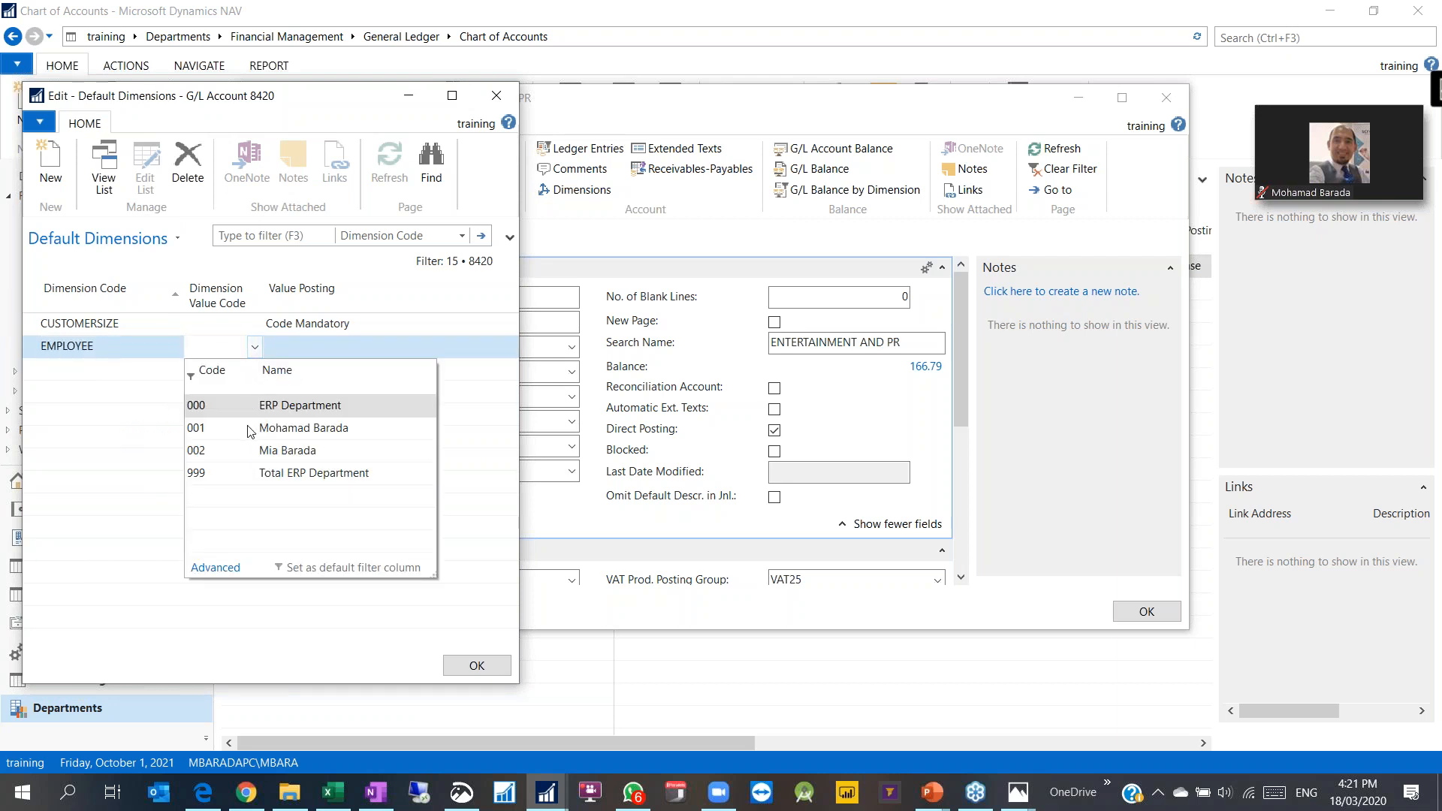
{"action": "left_click", "coordinate": [249, 420]}
{"action": "left_click", "coordinate": [316, 353]}
{"action": "left_click", "coordinate": [376, 348]}
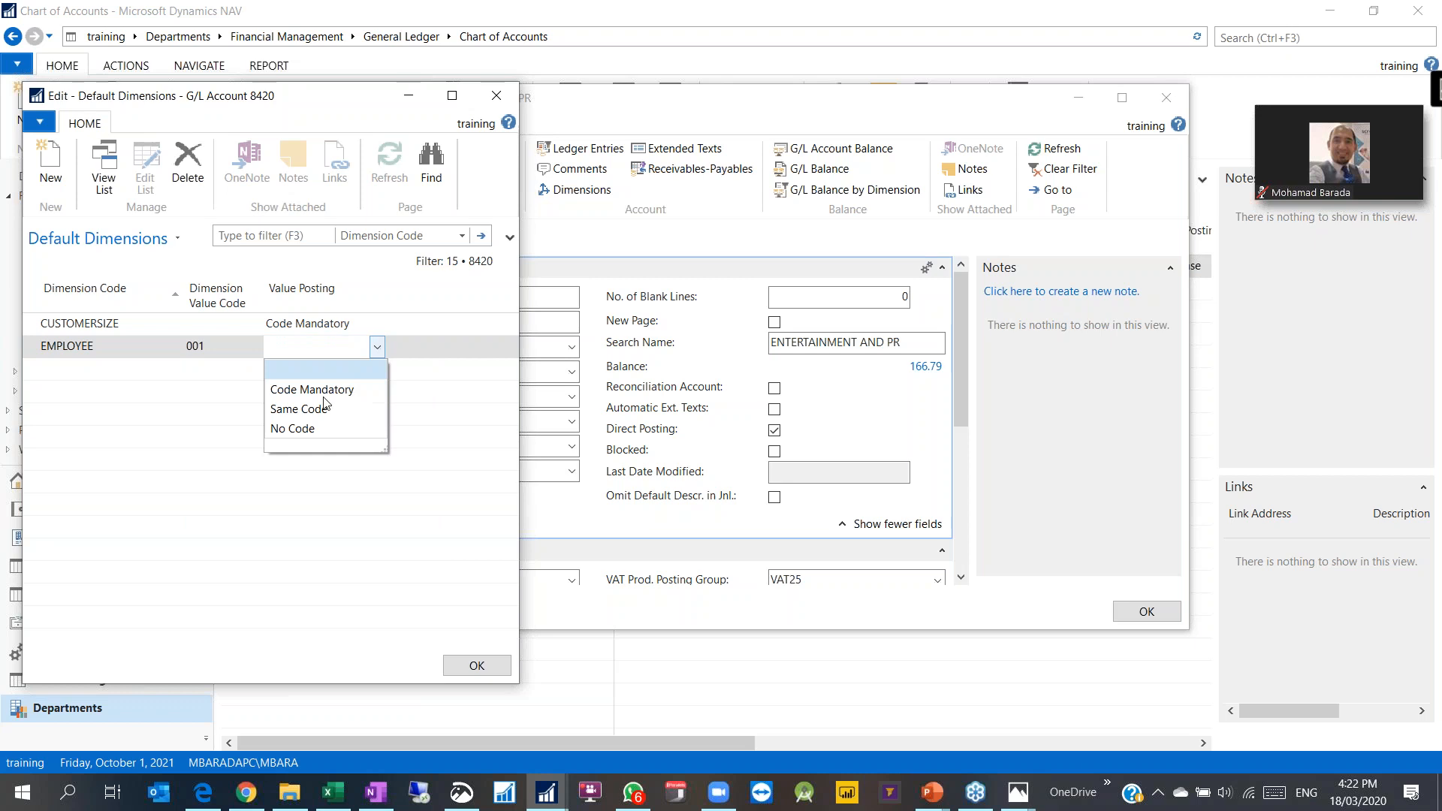
{"action": "left_click", "coordinate": [292, 410]}
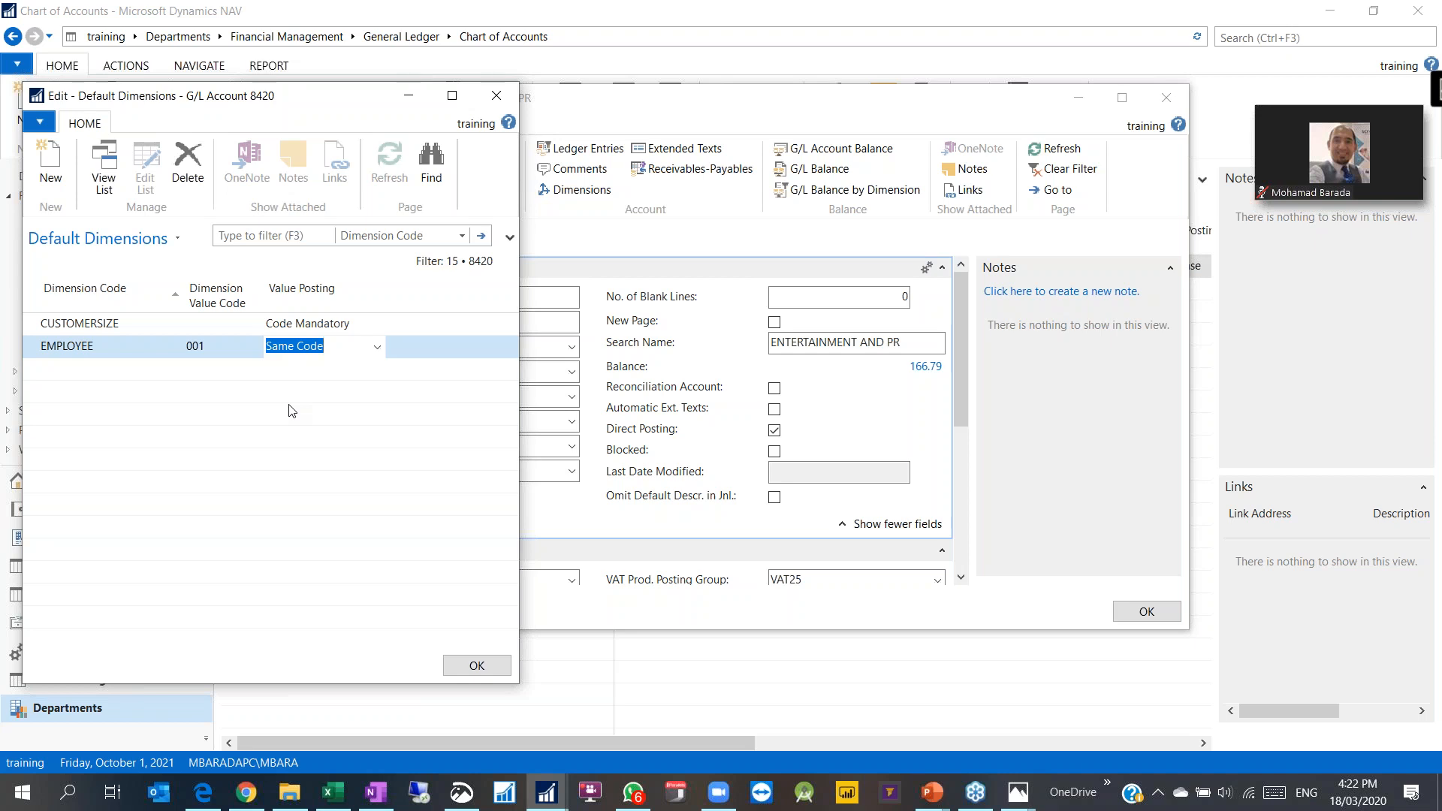
Step: Save the default dimensions, reopen them to verify, then close the account card
{"action": "left_click", "coordinate": [476, 665]}
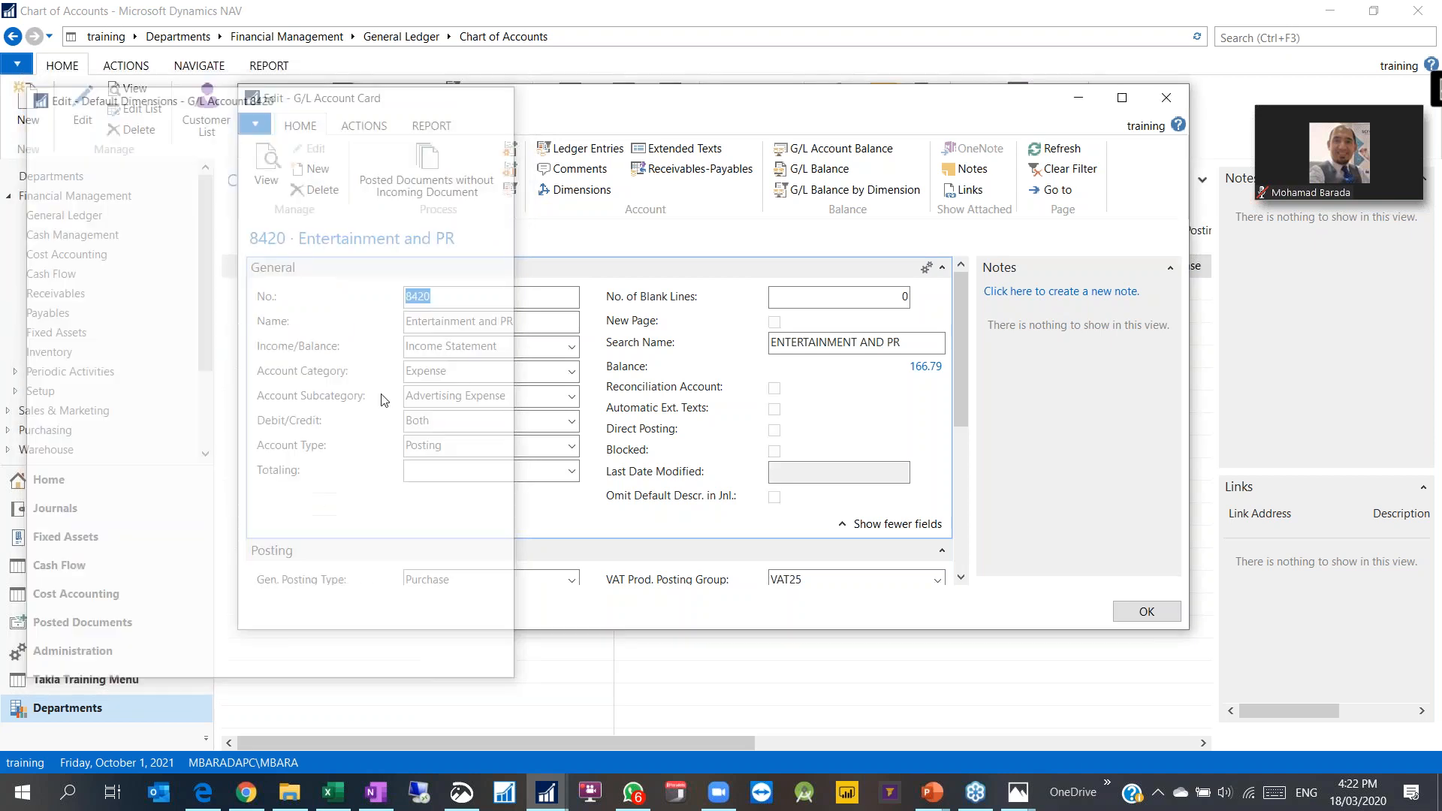
{"action": "left_click", "coordinate": [580, 191]}
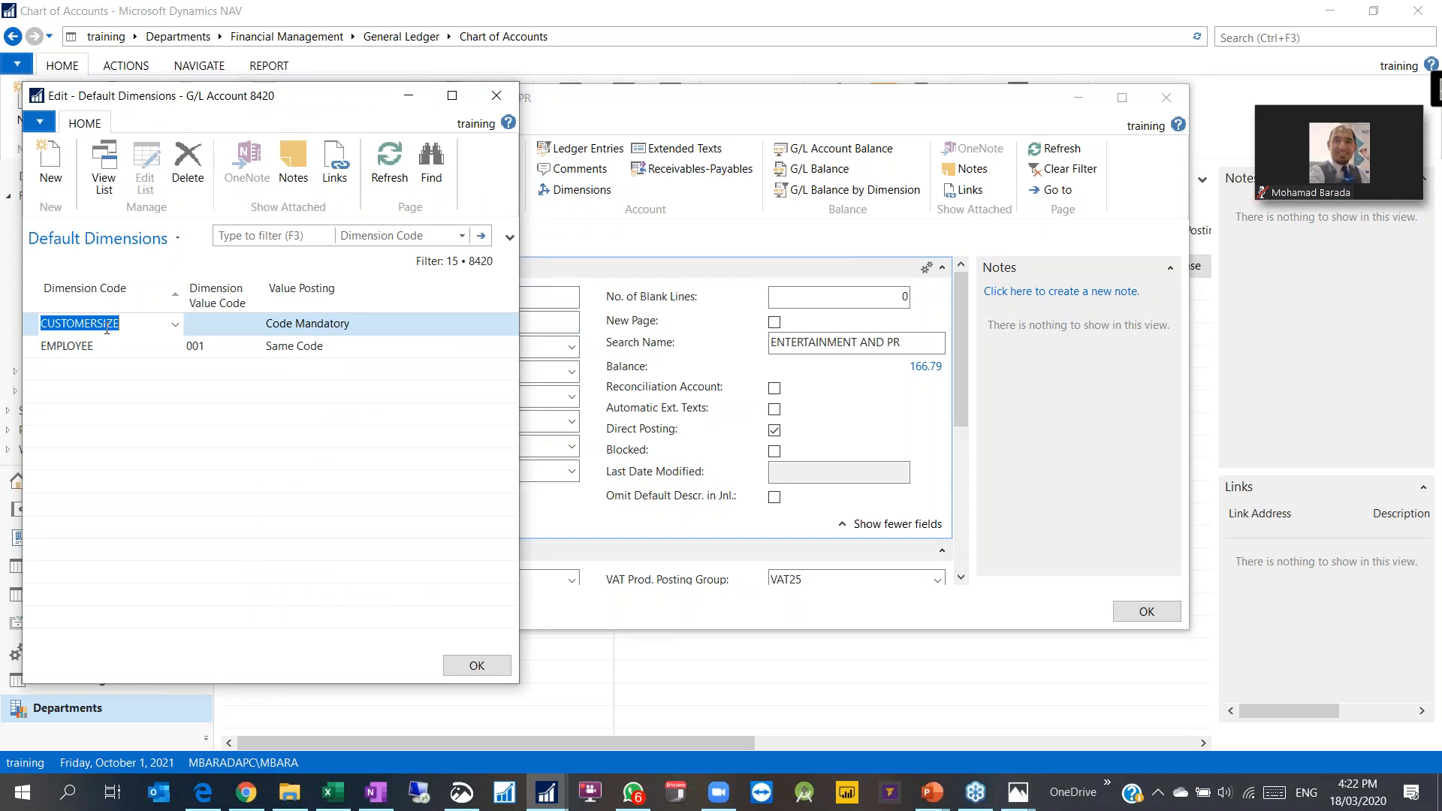
{"action": "left_click", "coordinate": [466, 662]}
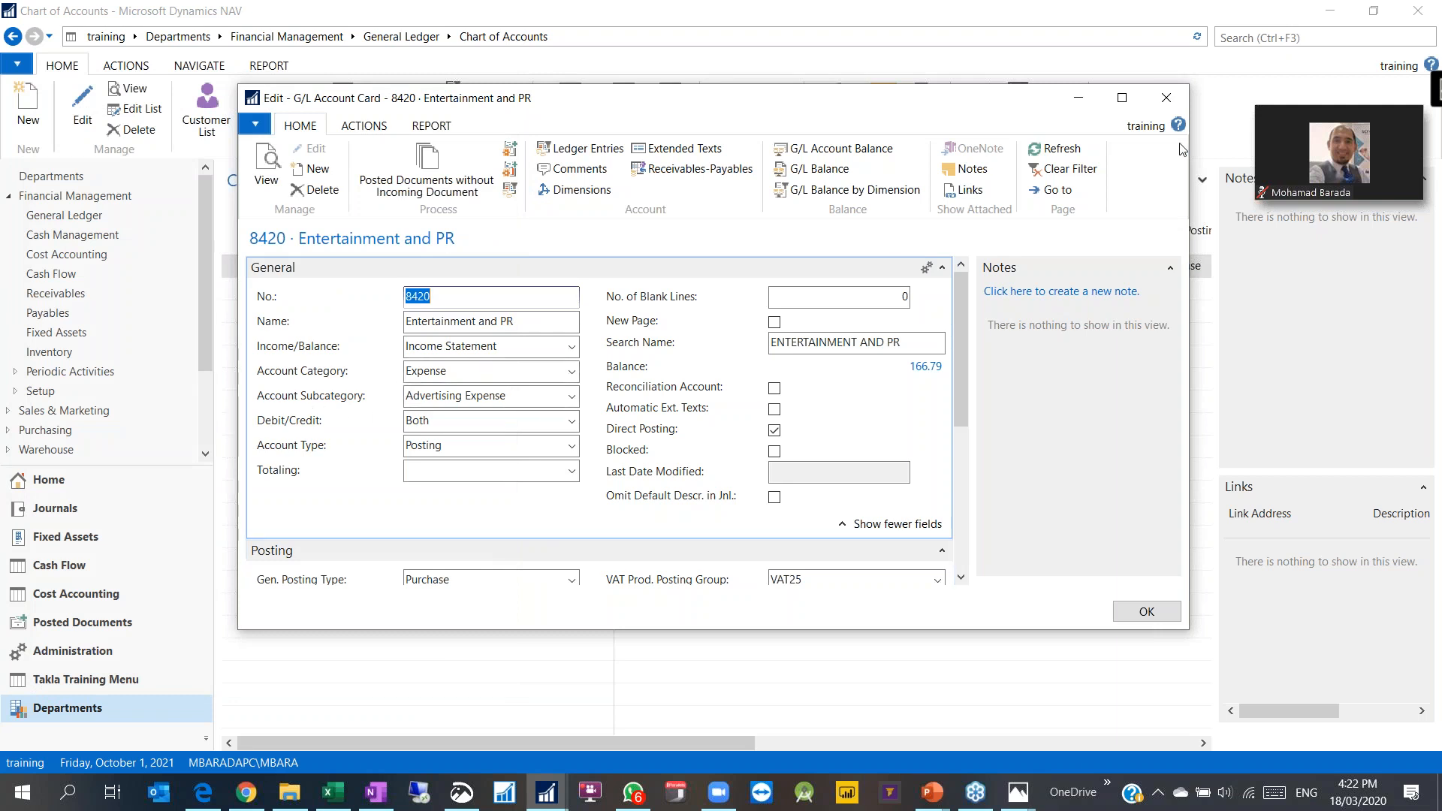
{"action": "left_click", "coordinate": [1149, 619]}
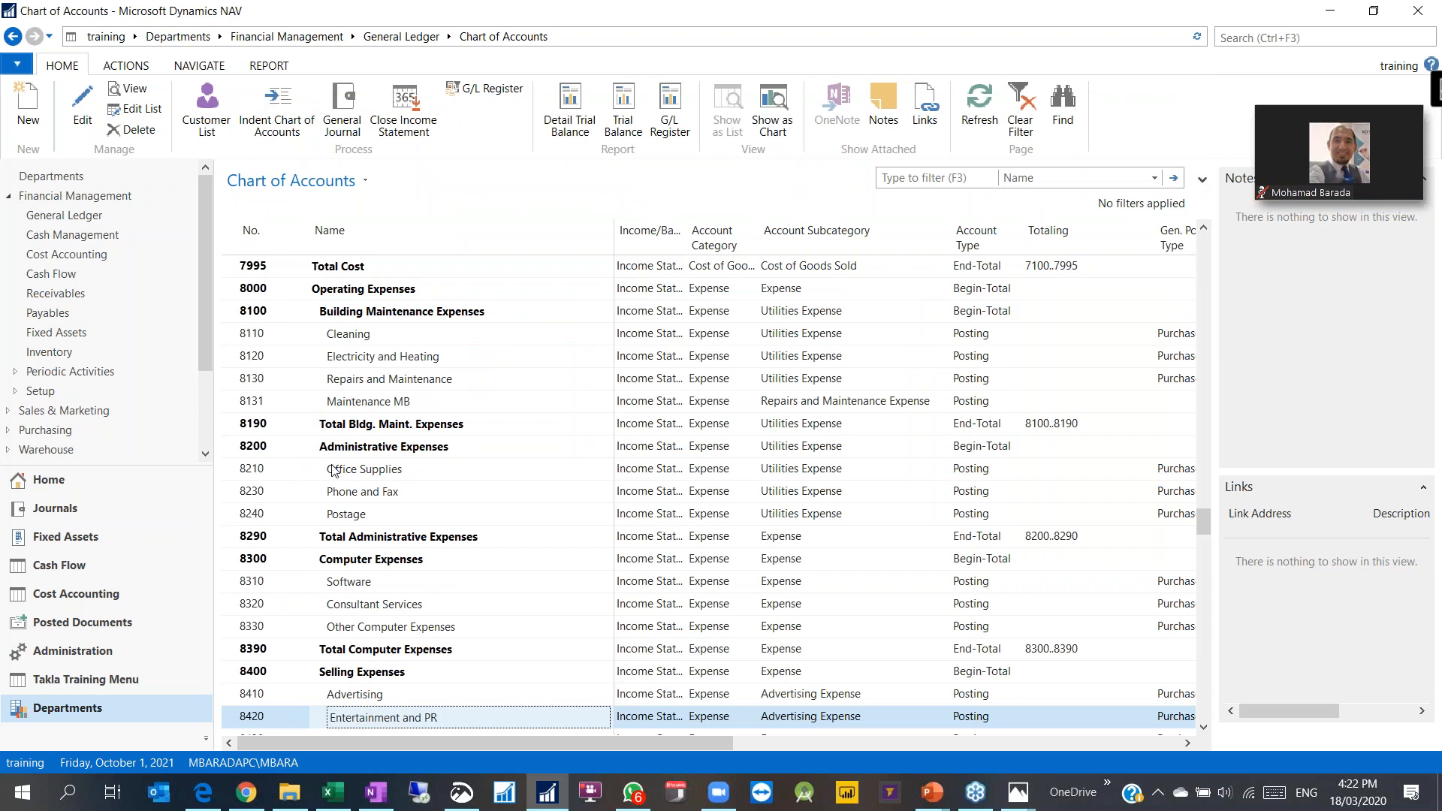
{"action": "left_click_drag", "start_coordinate": [236, 336], "coordinate": [237, 403]}
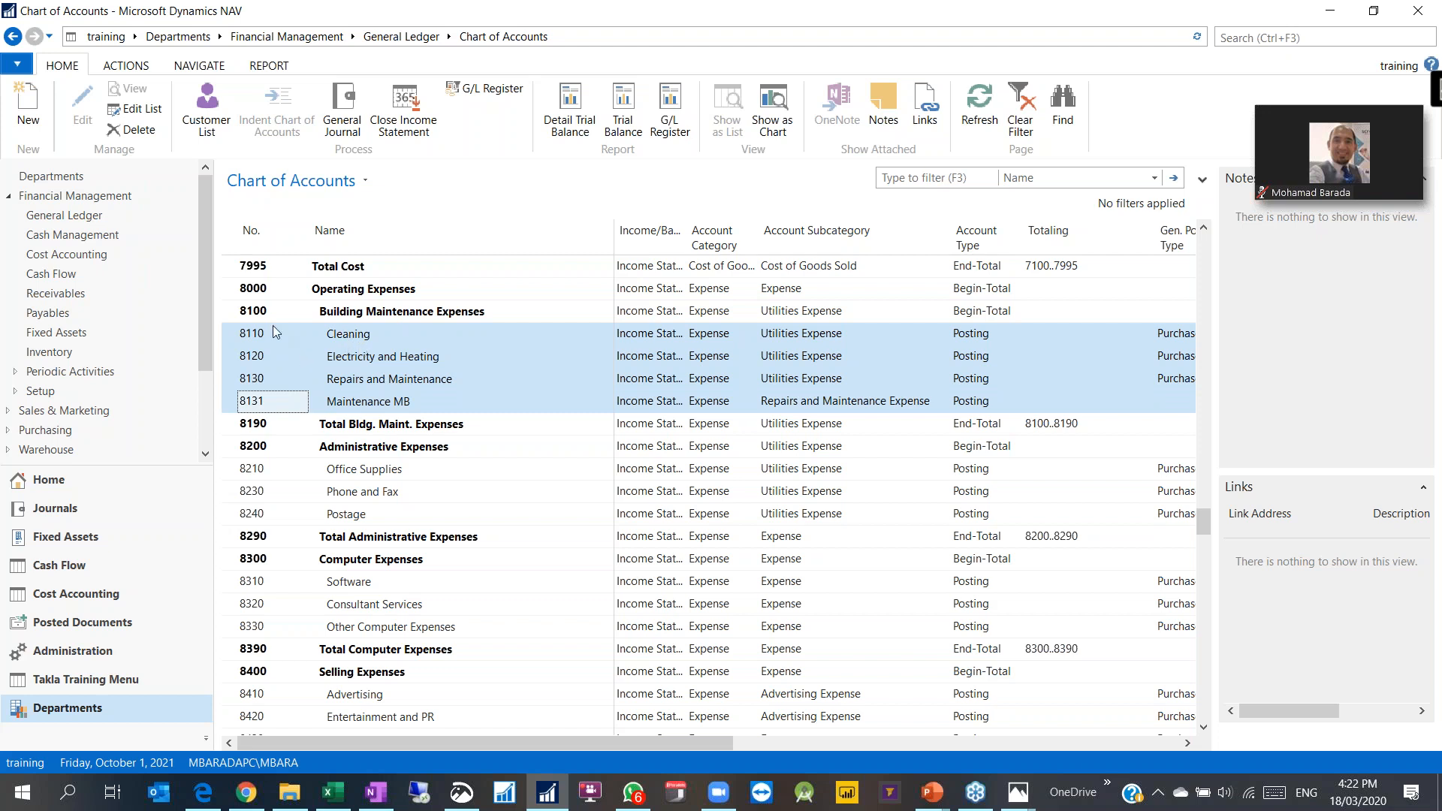
{"action": "left_click", "coordinate": [125, 66]}
{"action": "left_click", "coordinate": [199, 66]}
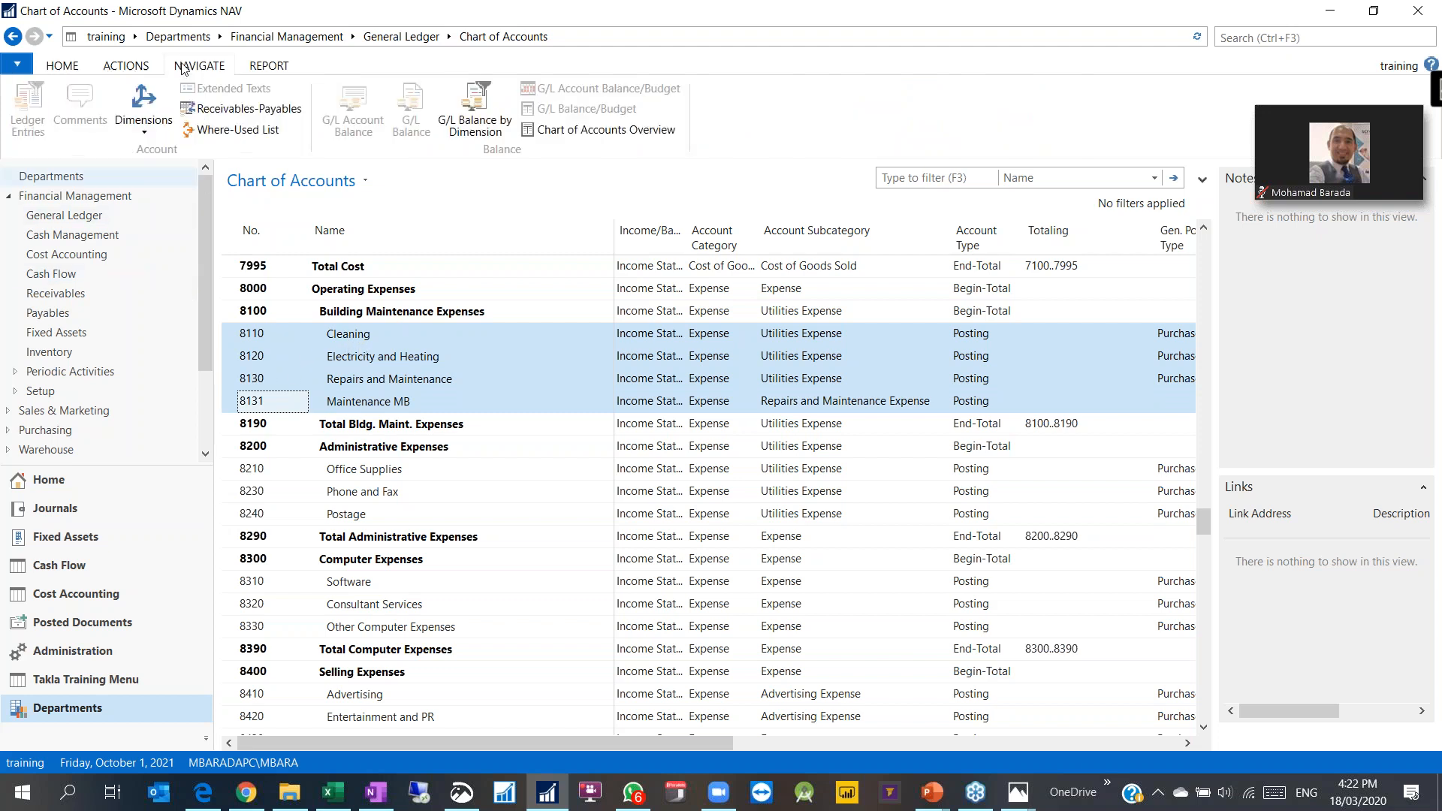
{"action": "left_click", "coordinate": [147, 113]}
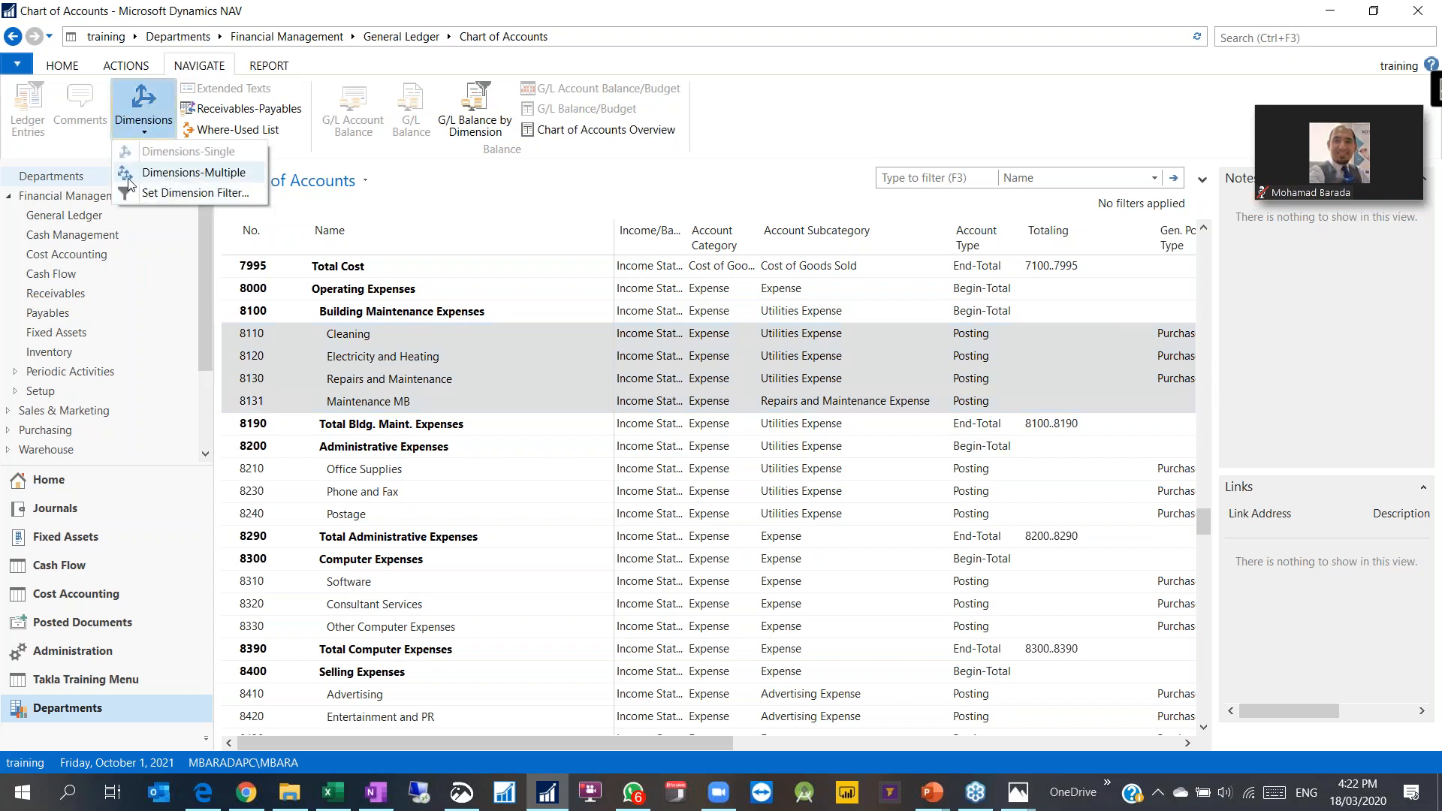
{"action": "left_click", "coordinate": [193, 172]}
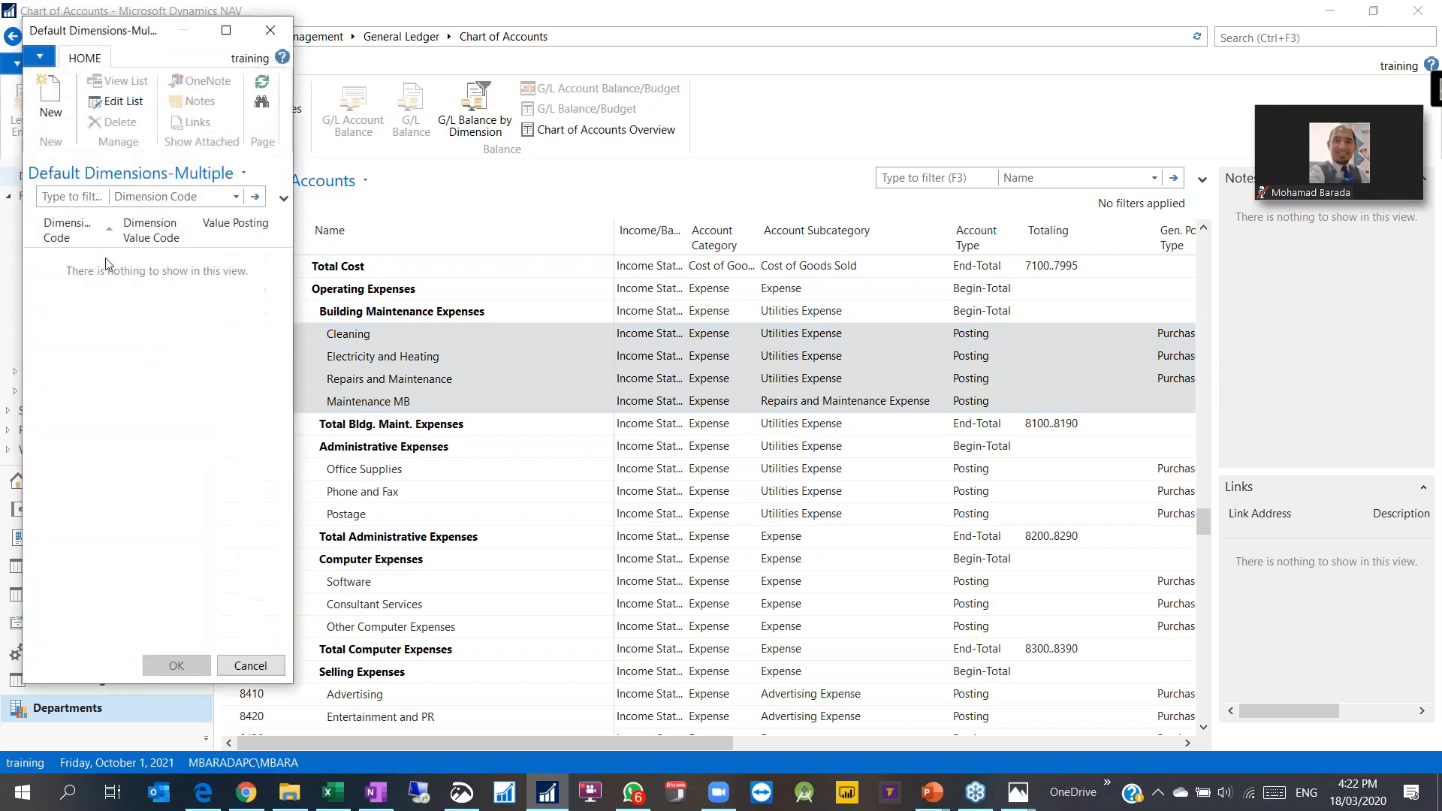
{"action": "left_click", "coordinate": [63, 143]}
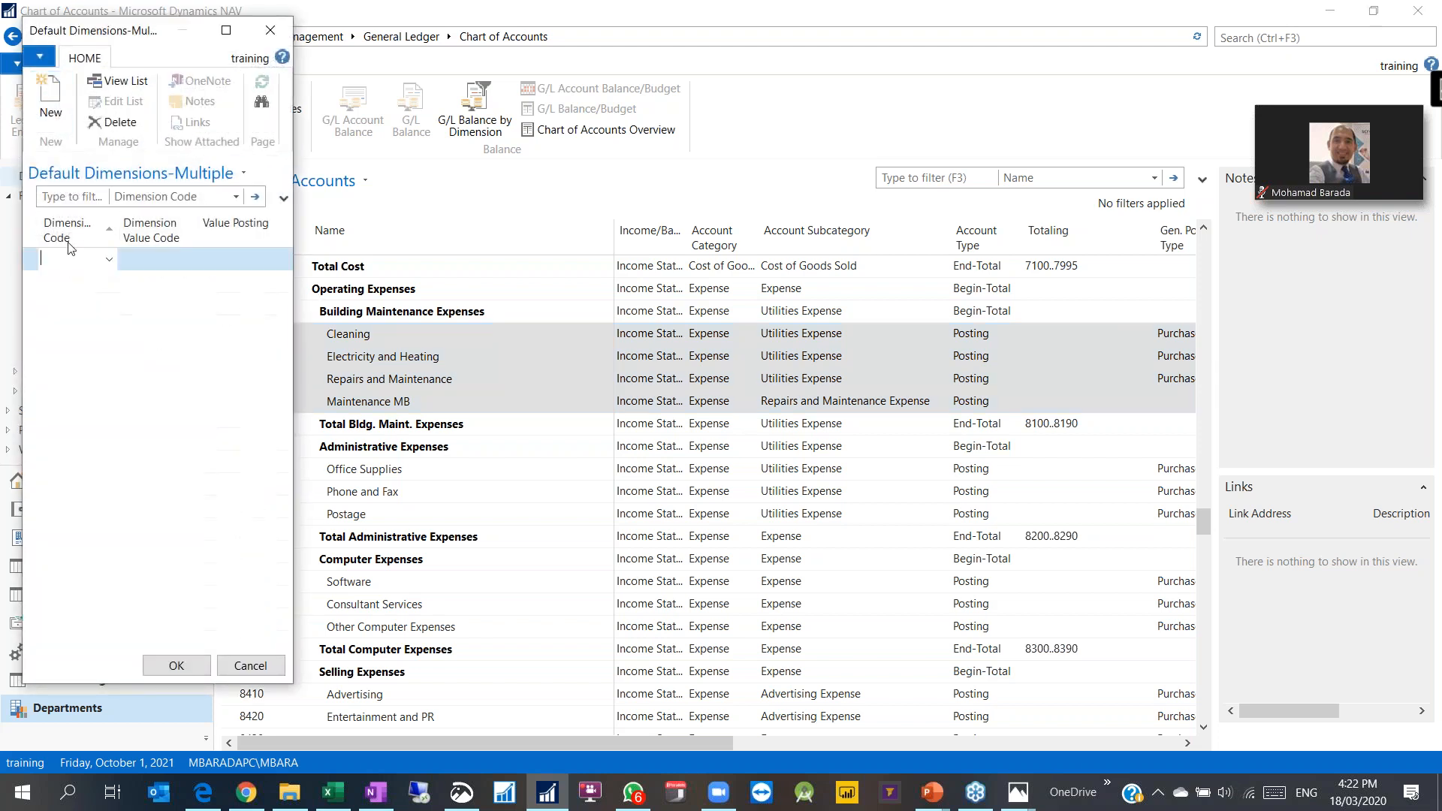
{"action": "left_click", "coordinate": [109, 259]}
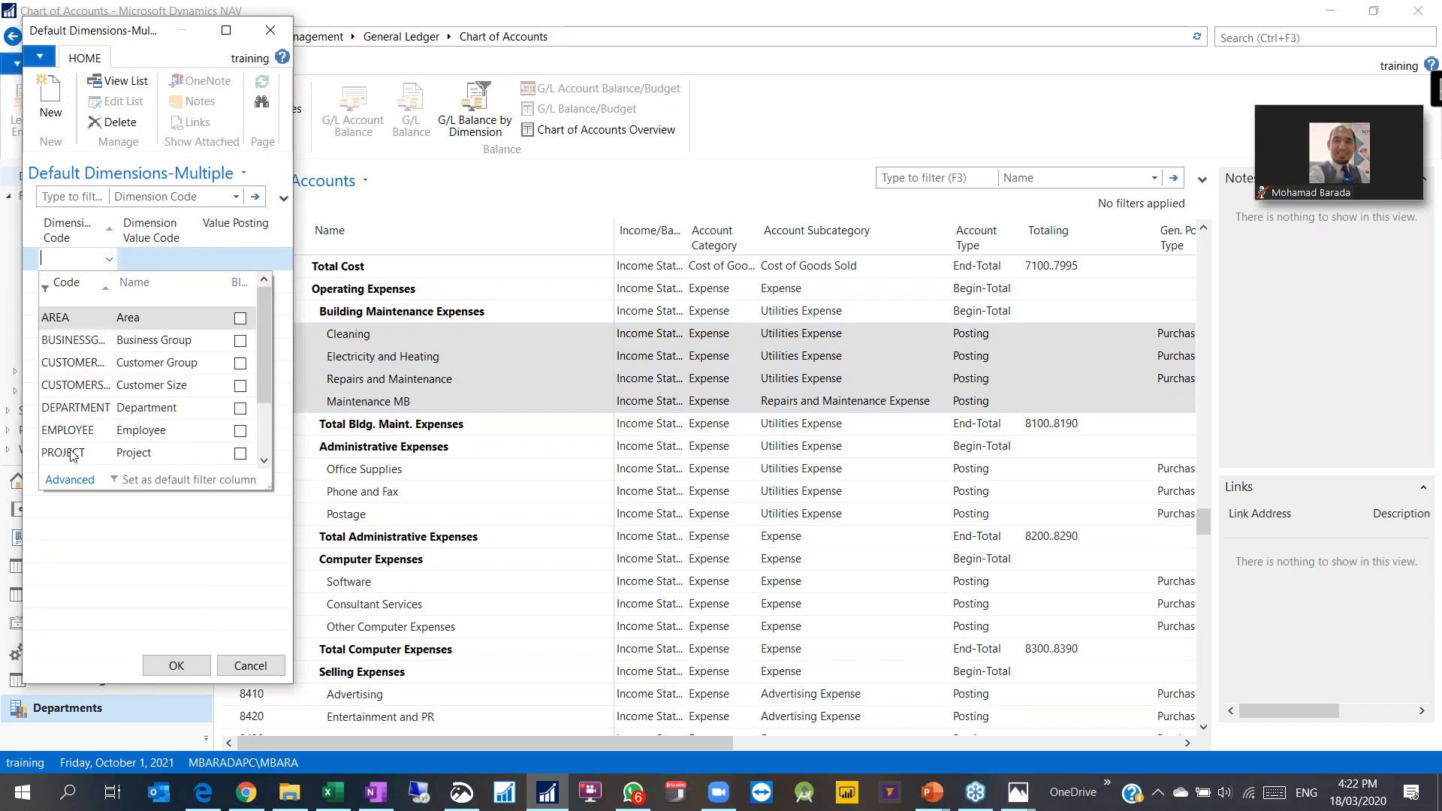
{"action": "left_click", "coordinate": [77, 409]}
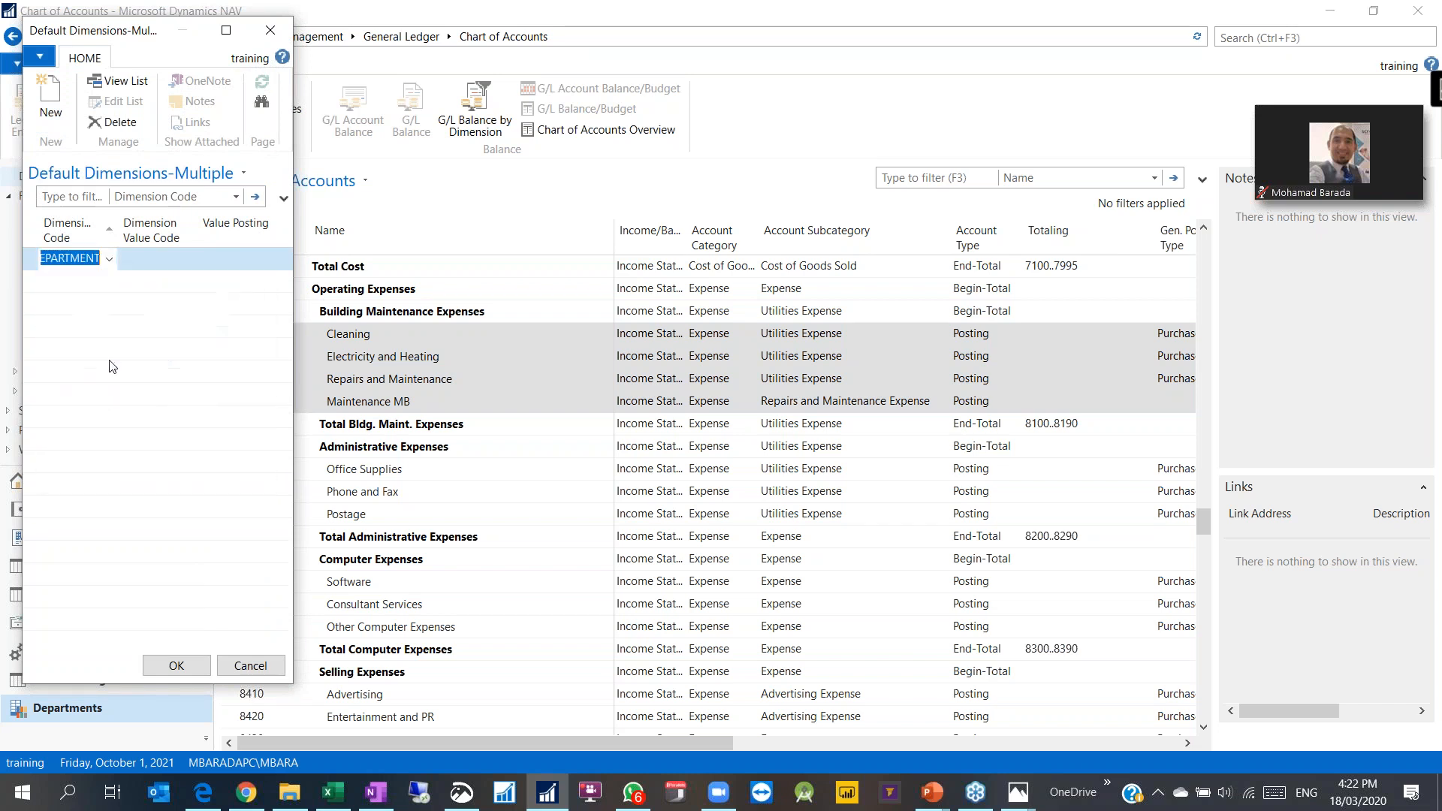
{"action": "left_click", "coordinate": [241, 258]}
{"action": "left_click", "coordinate": [271, 261]}
{"action": "left_click", "coordinate": [229, 300]}
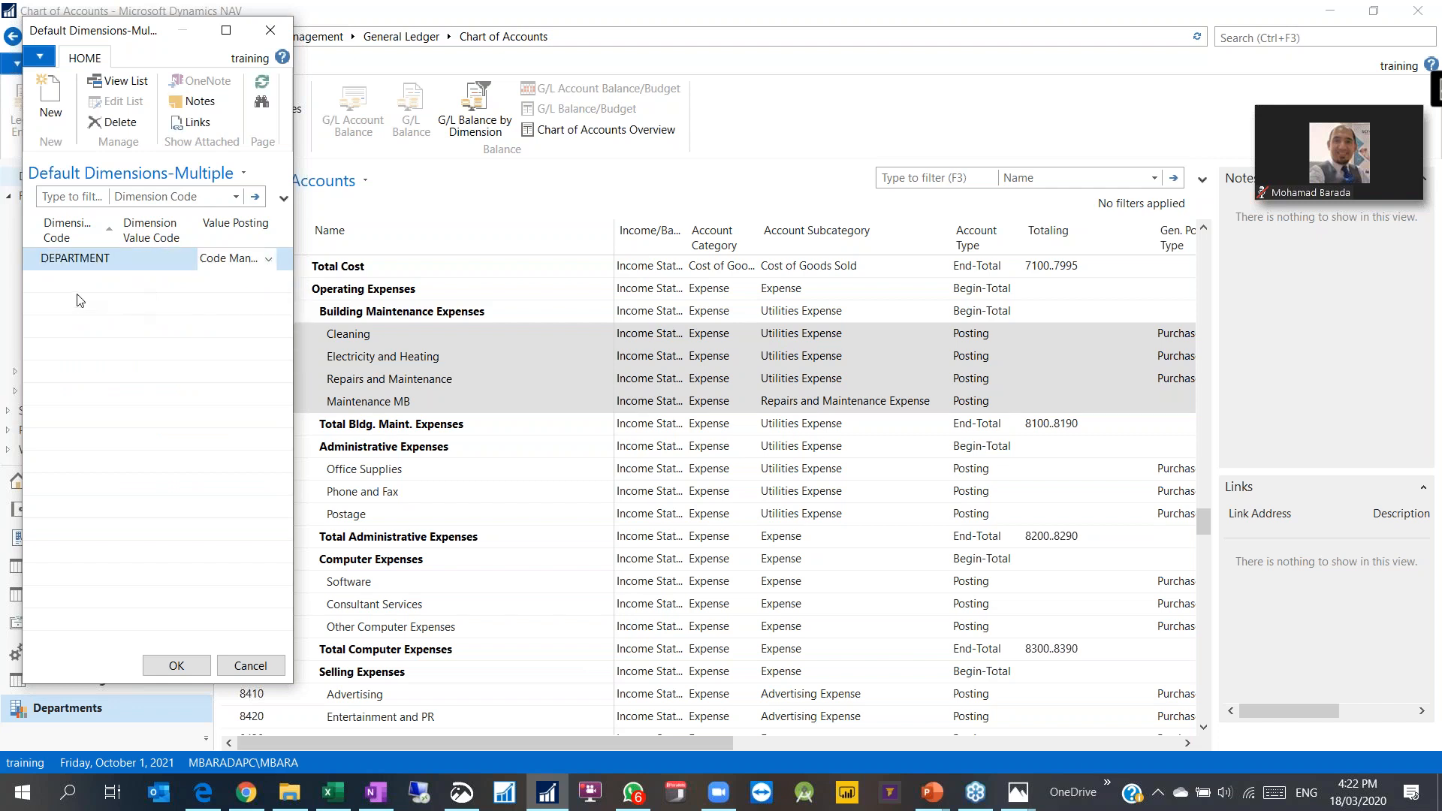
{"action": "left_click", "coordinate": [75, 264]}
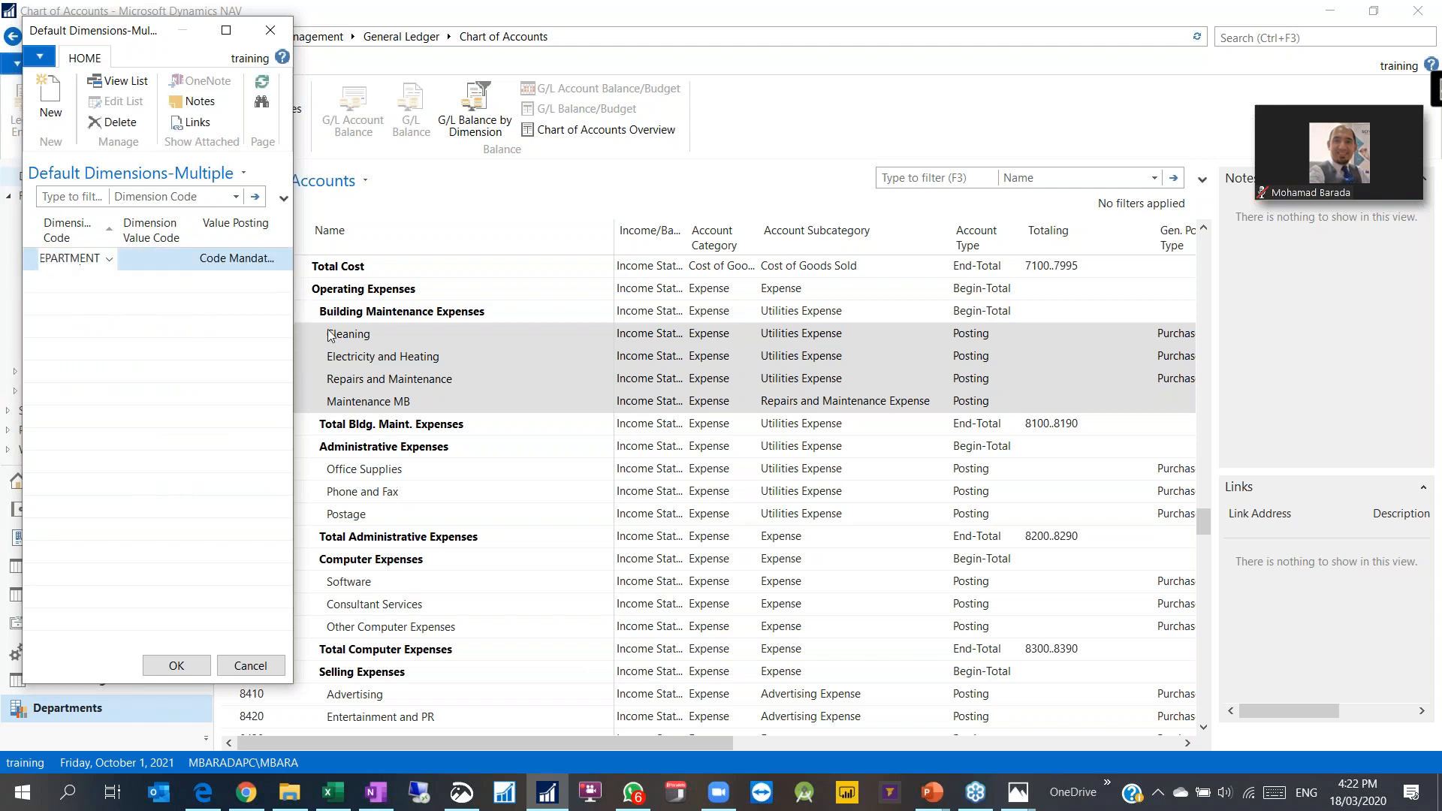
{"action": "left_click", "coordinate": [176, 666]}
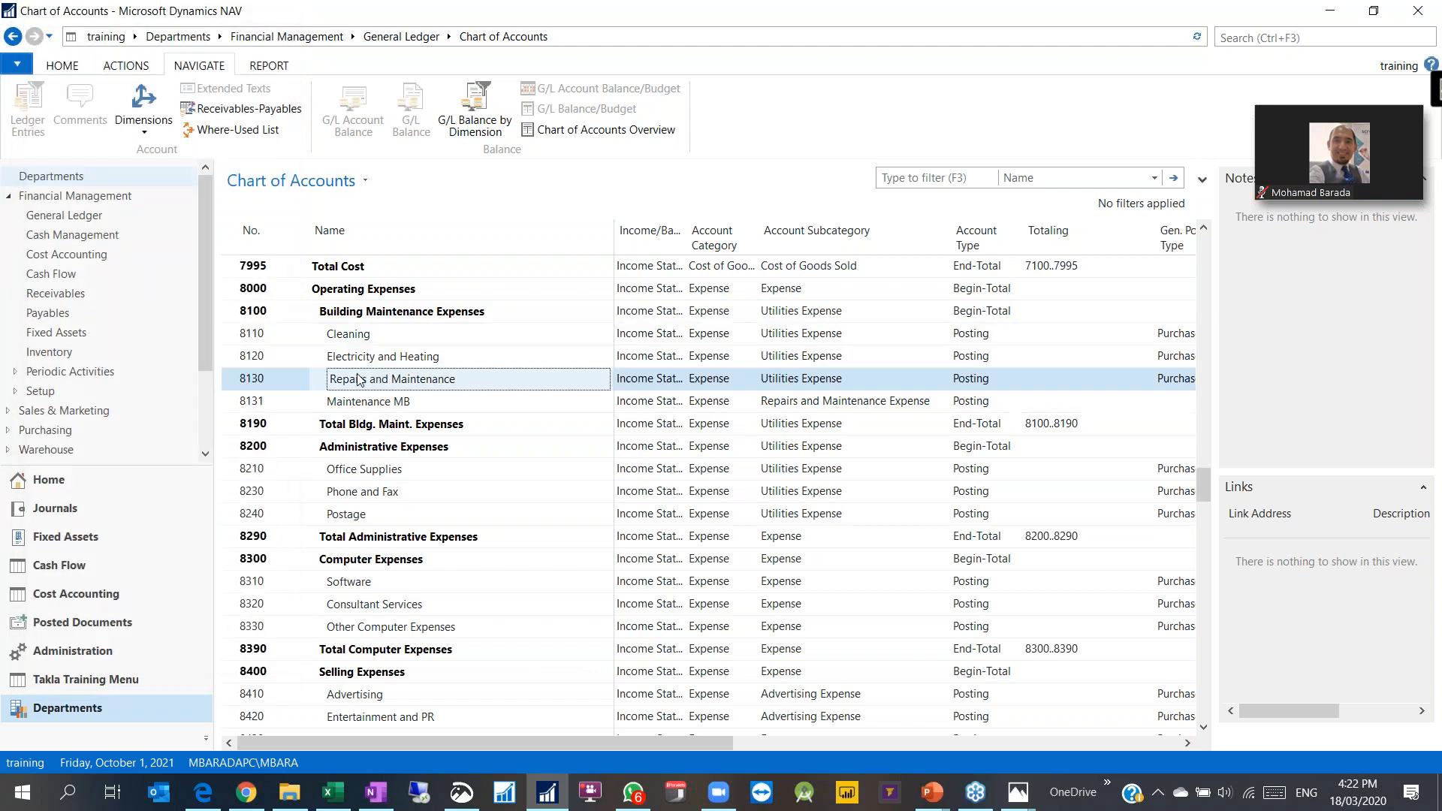
{"action": "left_click", "coordinate": [144, 109]}
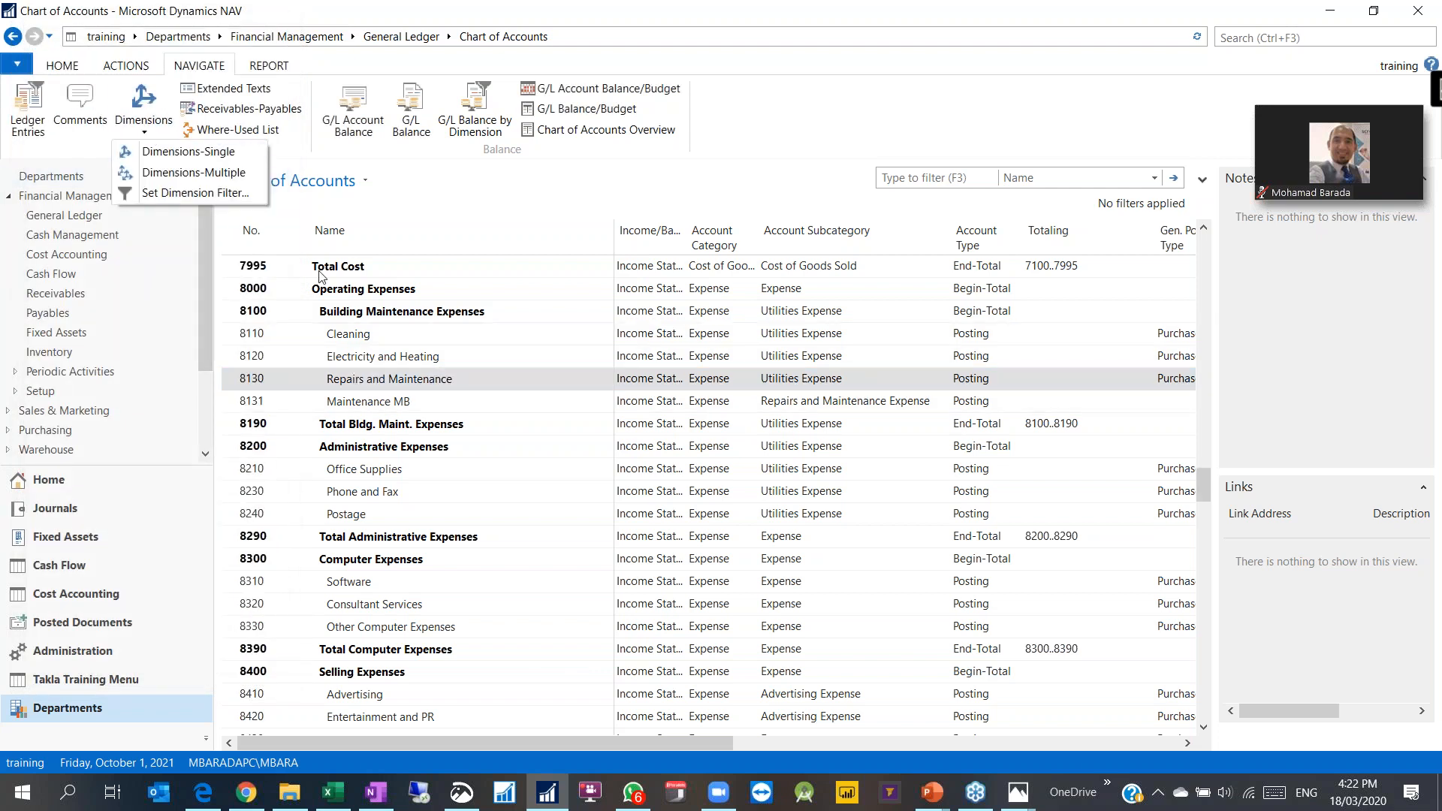
{"action": "left_click", "coordinate": [184, 149]}
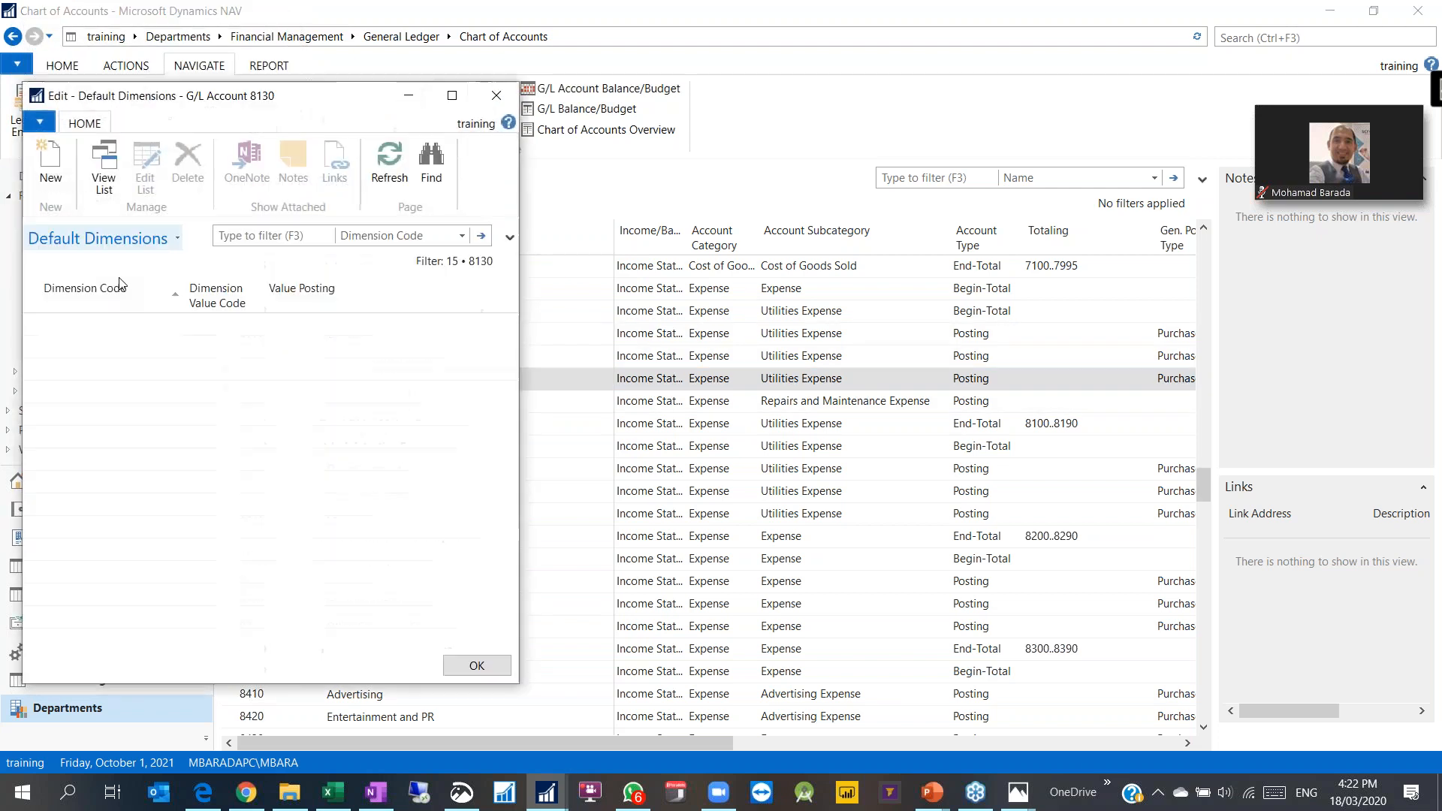
{"action": "left_click", "coordinate": [496, 96]}
{"action": "key", "text": "Up"}
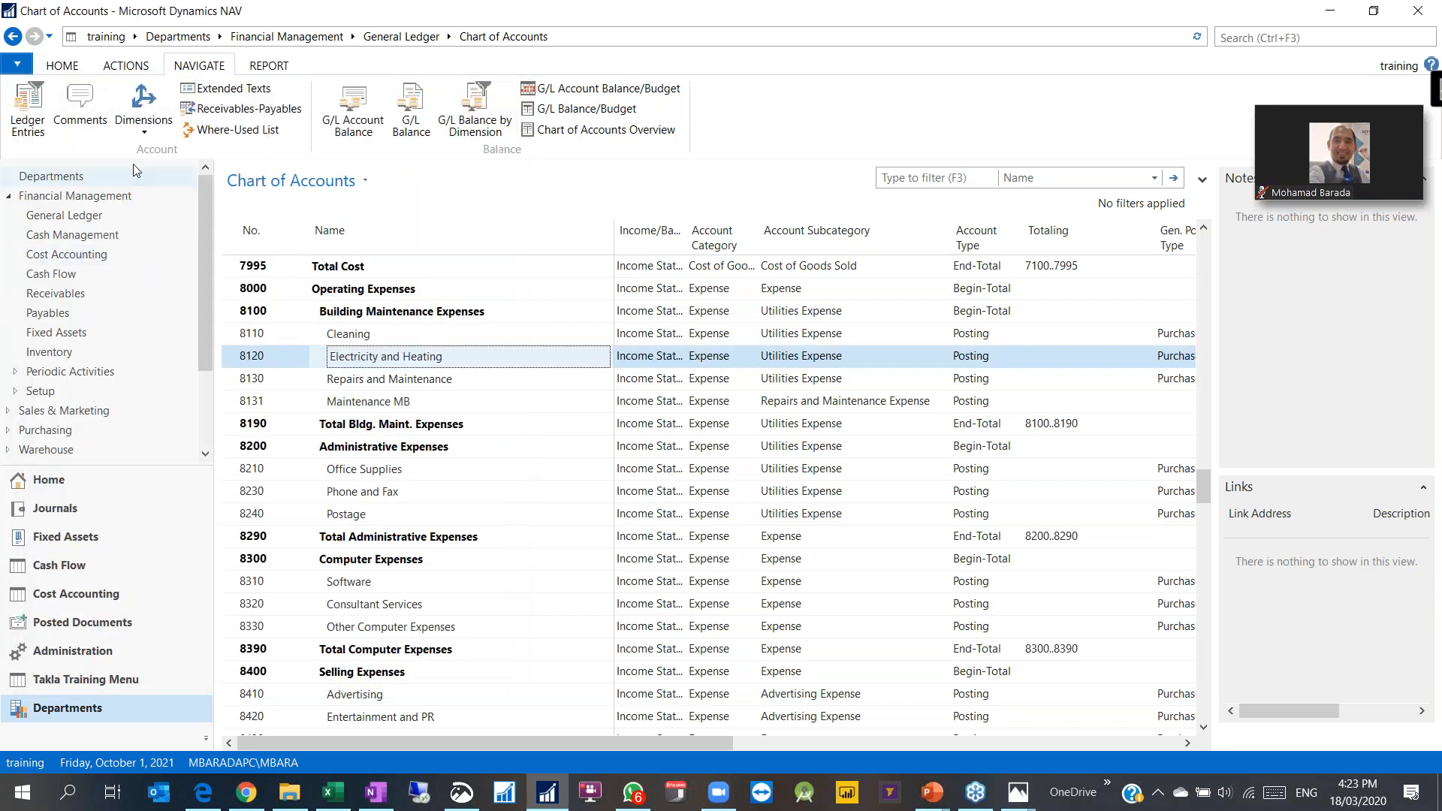
{"action": "left_click", "coordinate": [143, 109]}
{"action": "left_click", "coordinate": [184, 147]}
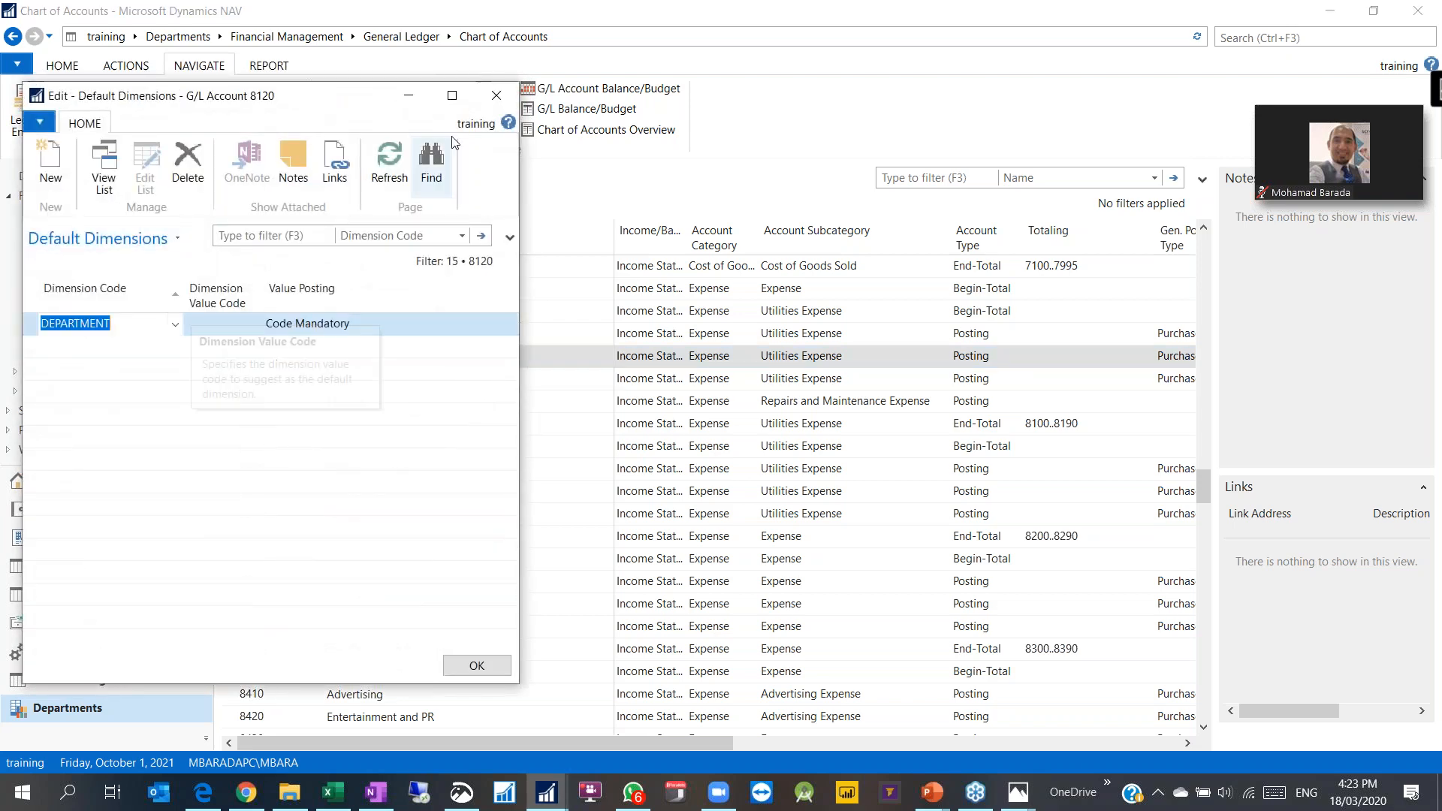
{"action": "left_click", "coordinate": [496, 95]}
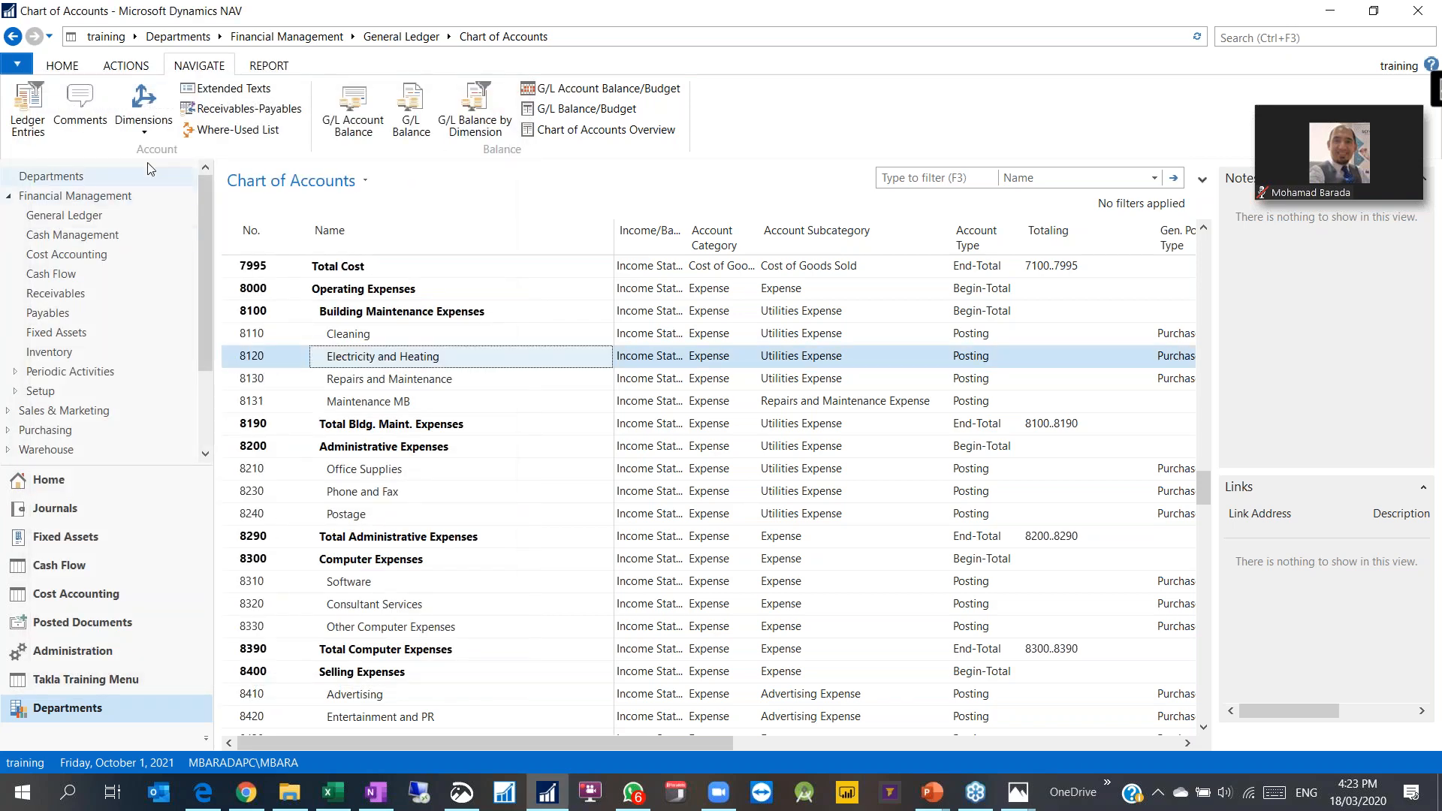
{"action": "left_click", "coordinate": [143, 109]}
{"action": "left_click", "coordinate": [284, 364]}
{"action": "left_click_drag", "start_coordinate": [230, 336], "coordinate": [232, 381]}
{"action": "left_click", "coordinate": [142, 128]}
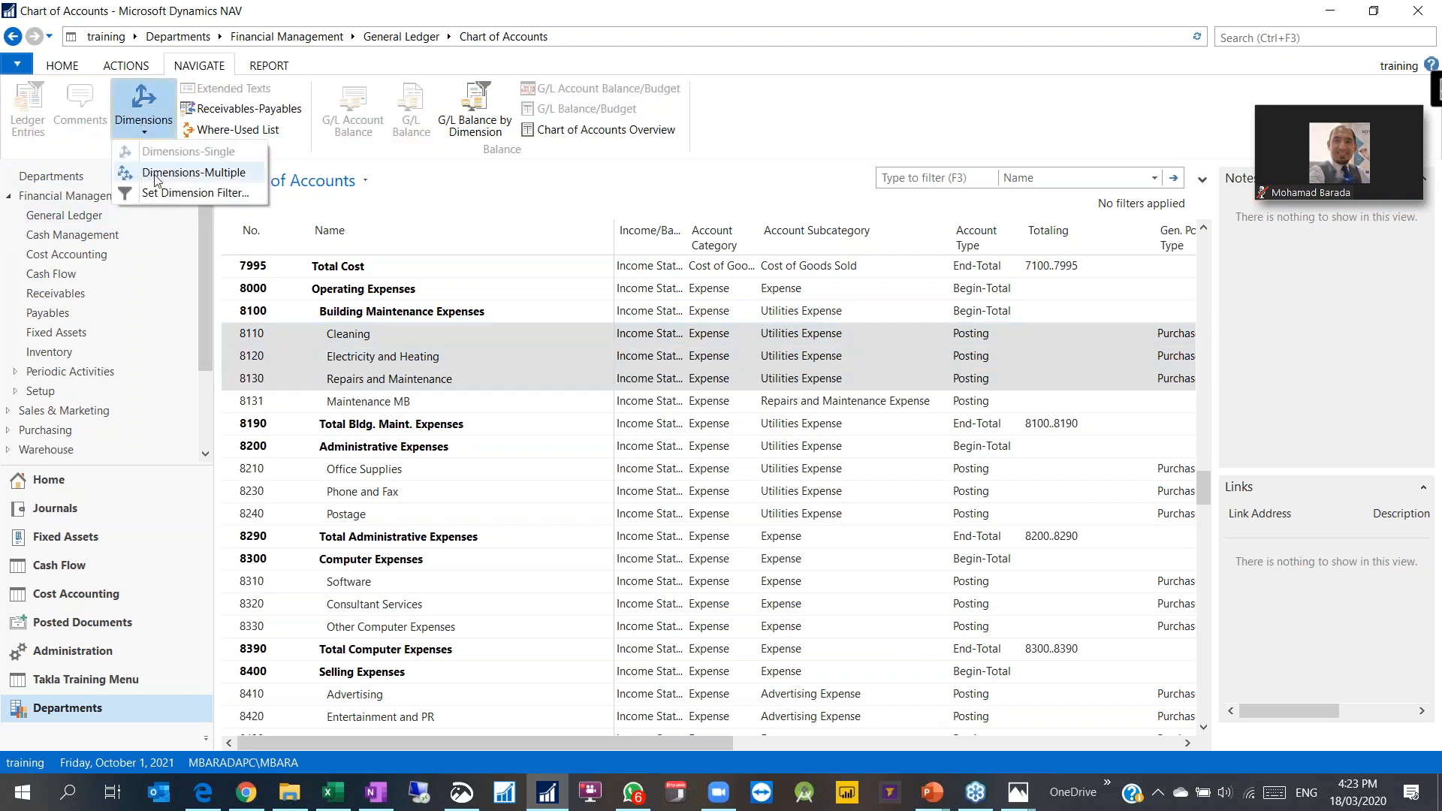
{"action": "left_click", "coordinate": [343, 406]}
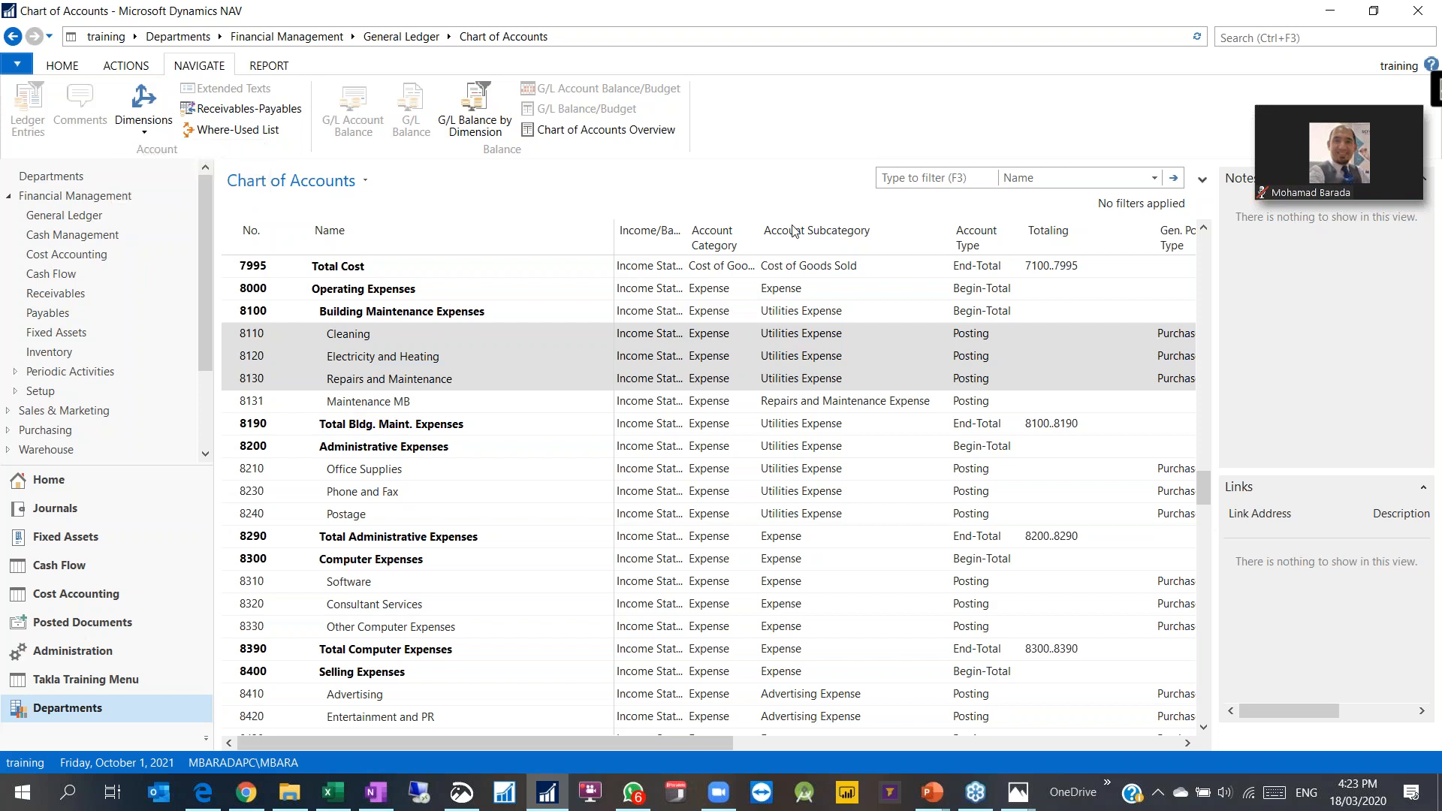
{"action": "left_click", "coordinate": [718, 798]}
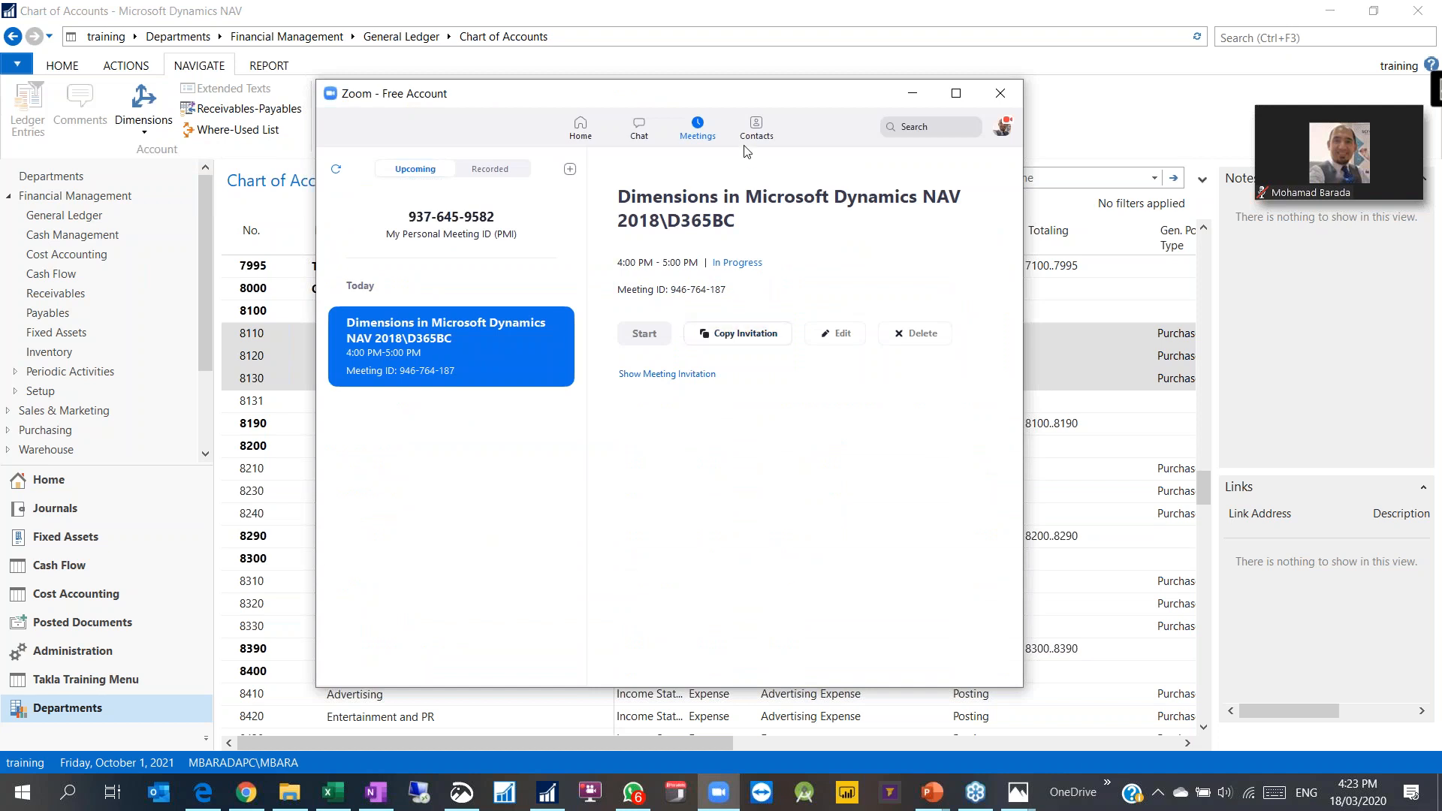
{"action": "left_click", "coordinate": [914, 96]}
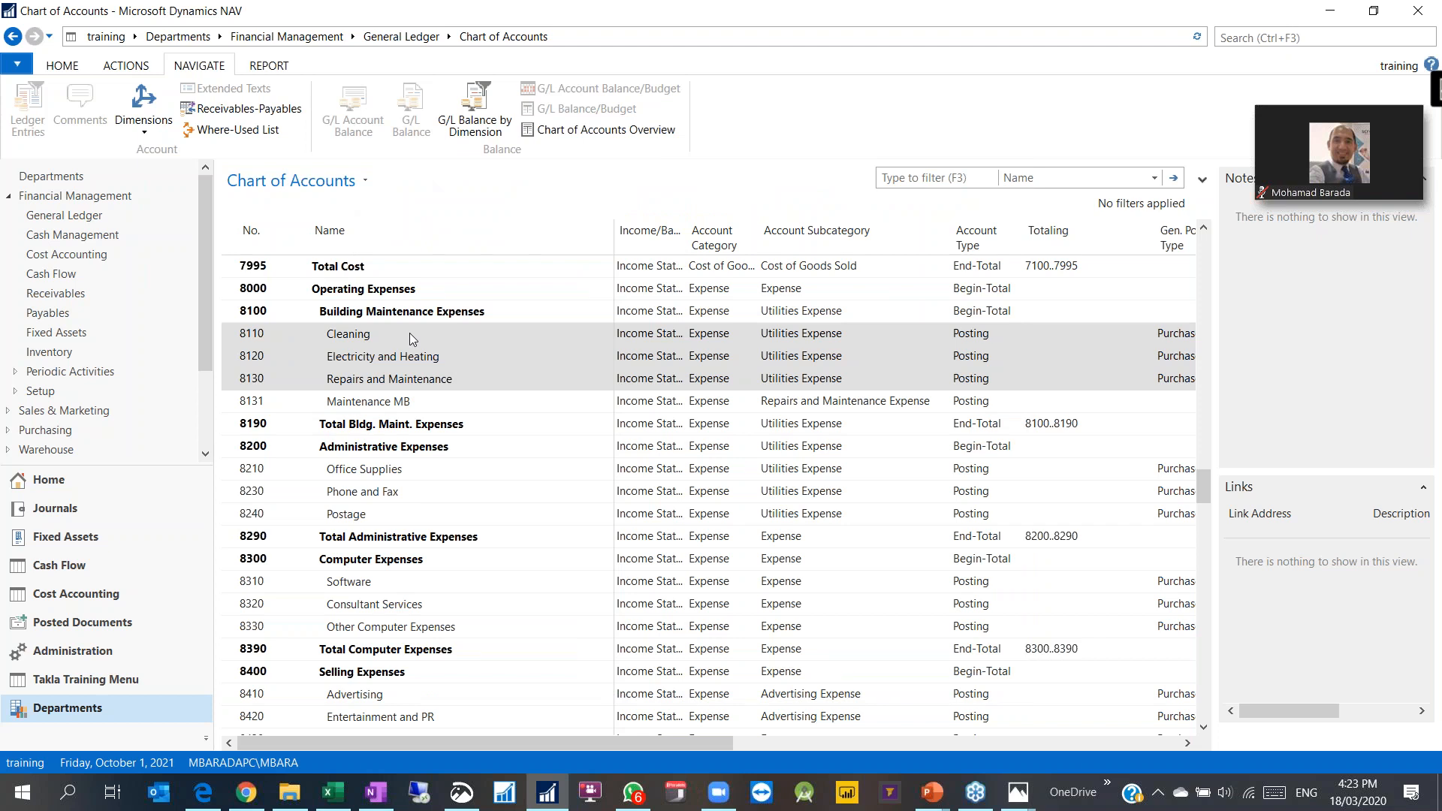
Step: Open the General Journal for the MB batch from the General Ledger area
{"action": "left_click", "coordinate": [292, 351]}
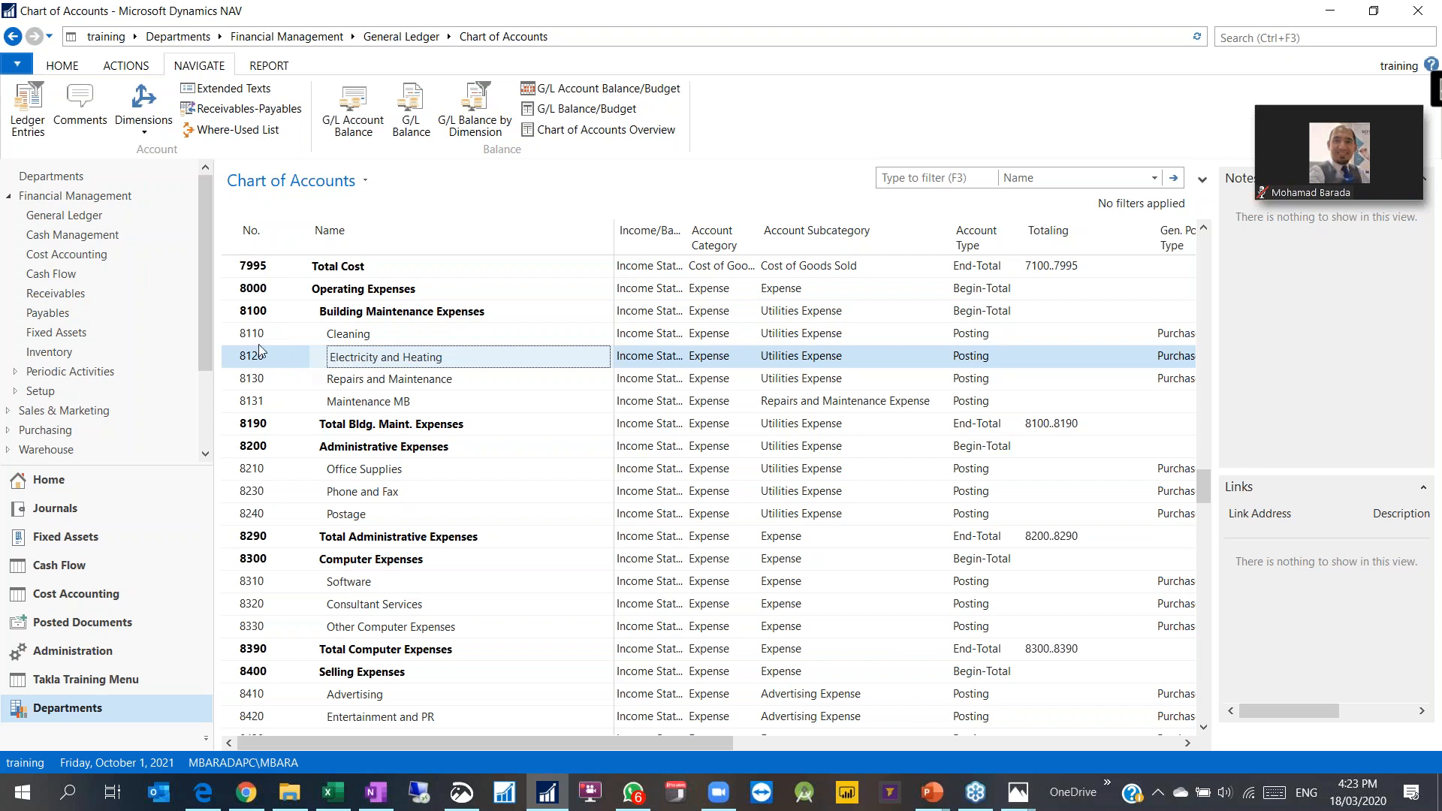
{"action": "left_click", "coordinate": [98, 217]}
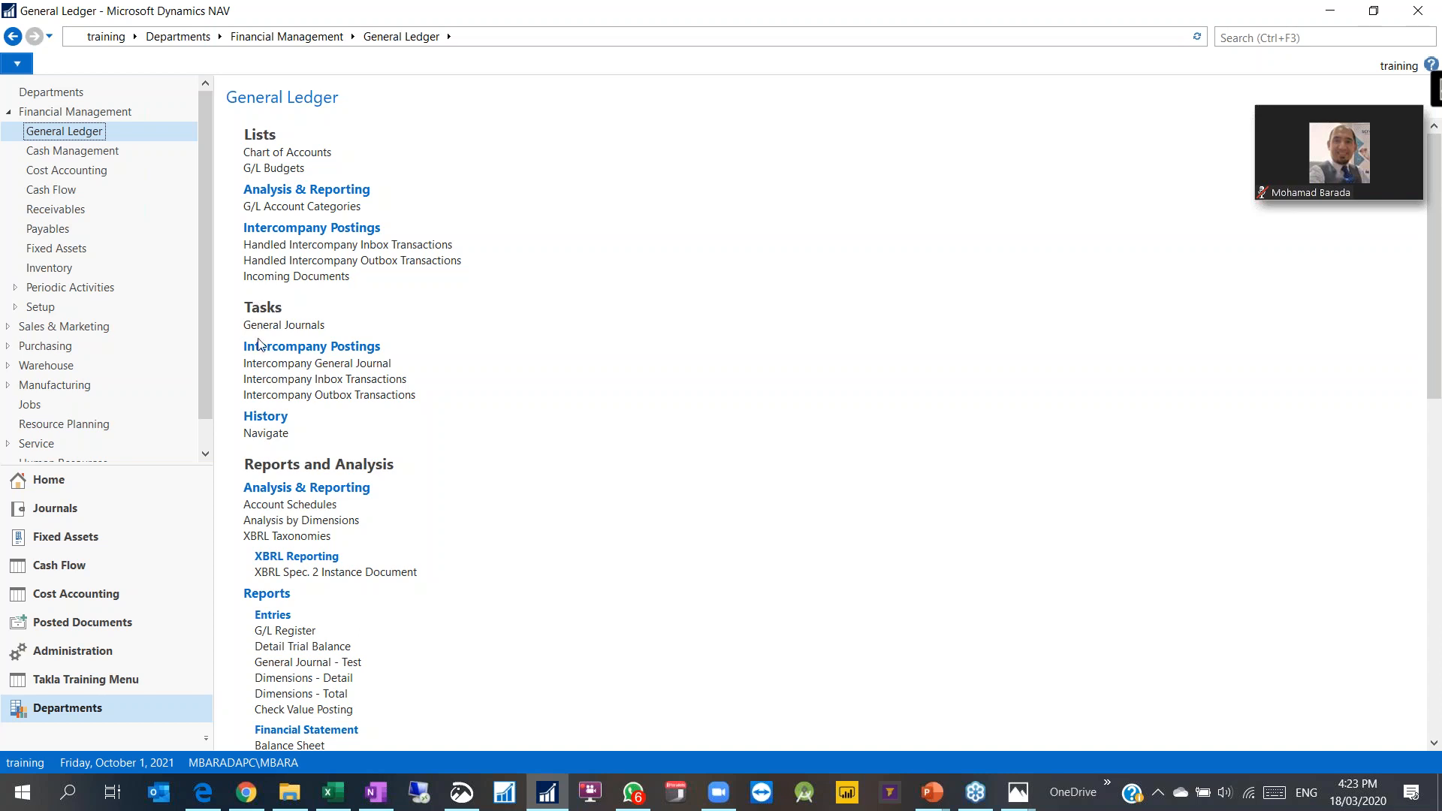
{"action": "left_click", "coordinate": [287, 334]}
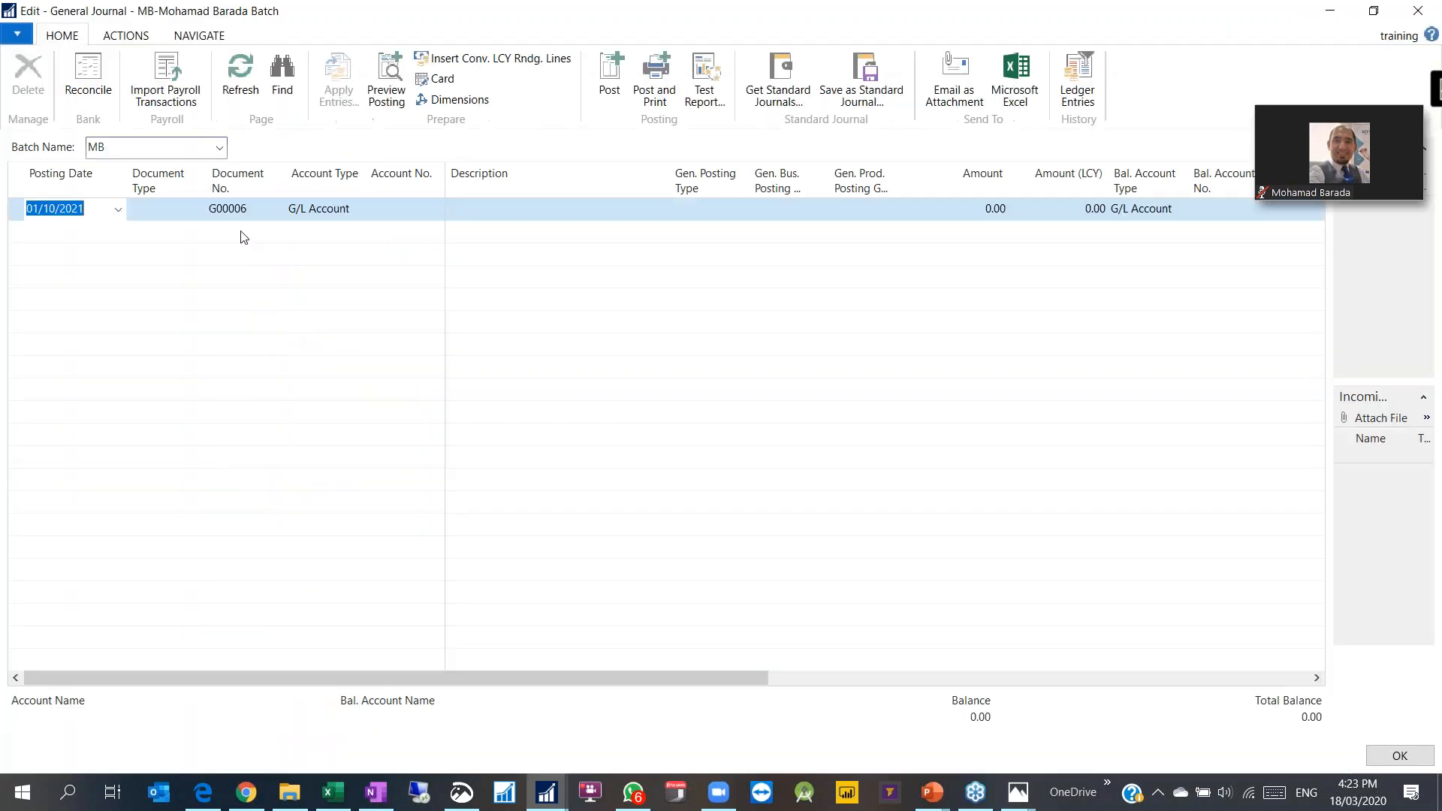
{"action": "right_click", "coordinate": [318, 184]}
Step: Add Shortcut Dimension 7 Code to the journal's shown columns
{"action": "left_click", "coordinate": [354, 251]}
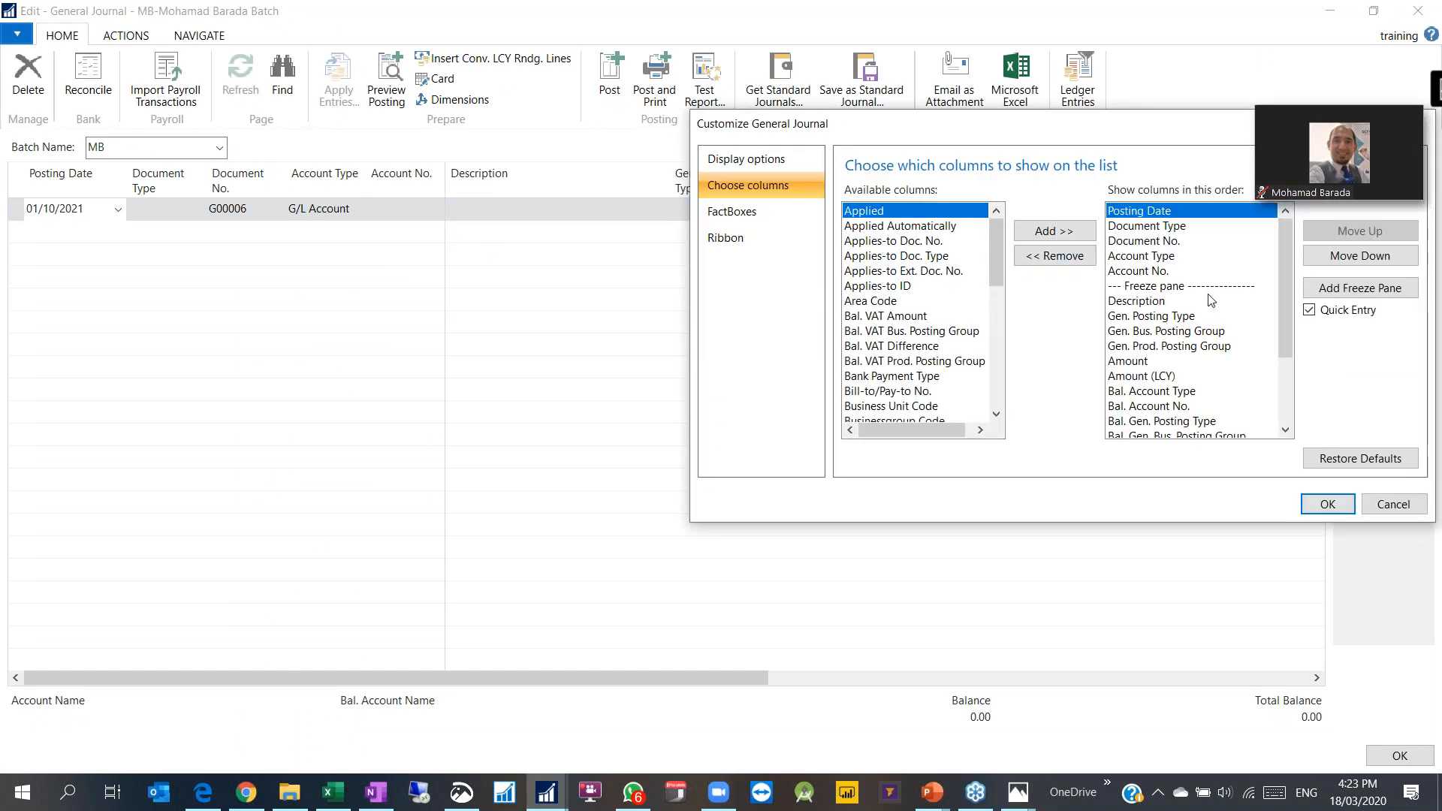
{"action": "left_click_drag", "start_coordinate": [1286, 321], "coordinate": [1287, 387]}
{"action": "left_click_drag", "start_coordinate": [997, 265], "coordinate": [997, 321]}
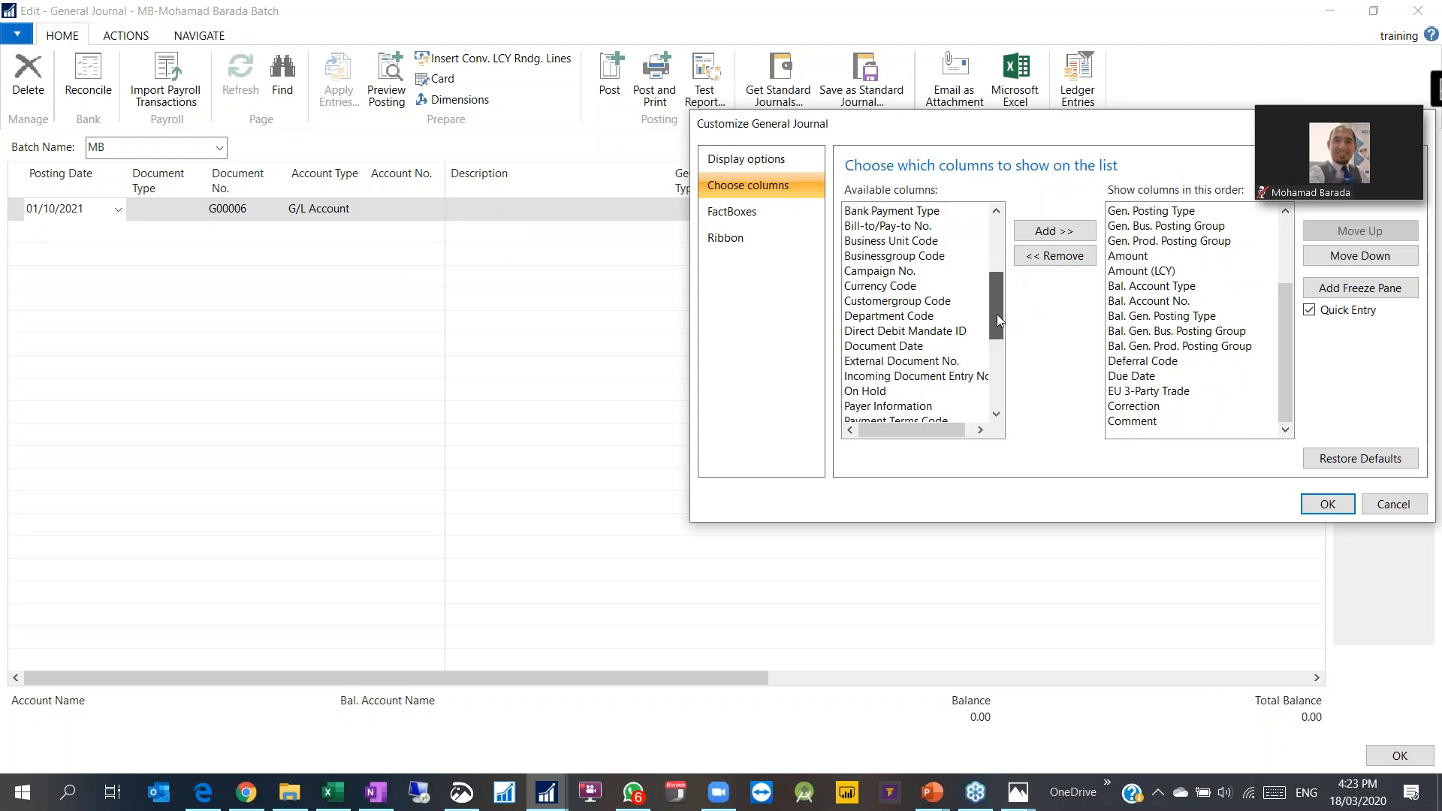
{"action": "left_click", "coordinate": [880, 318]}
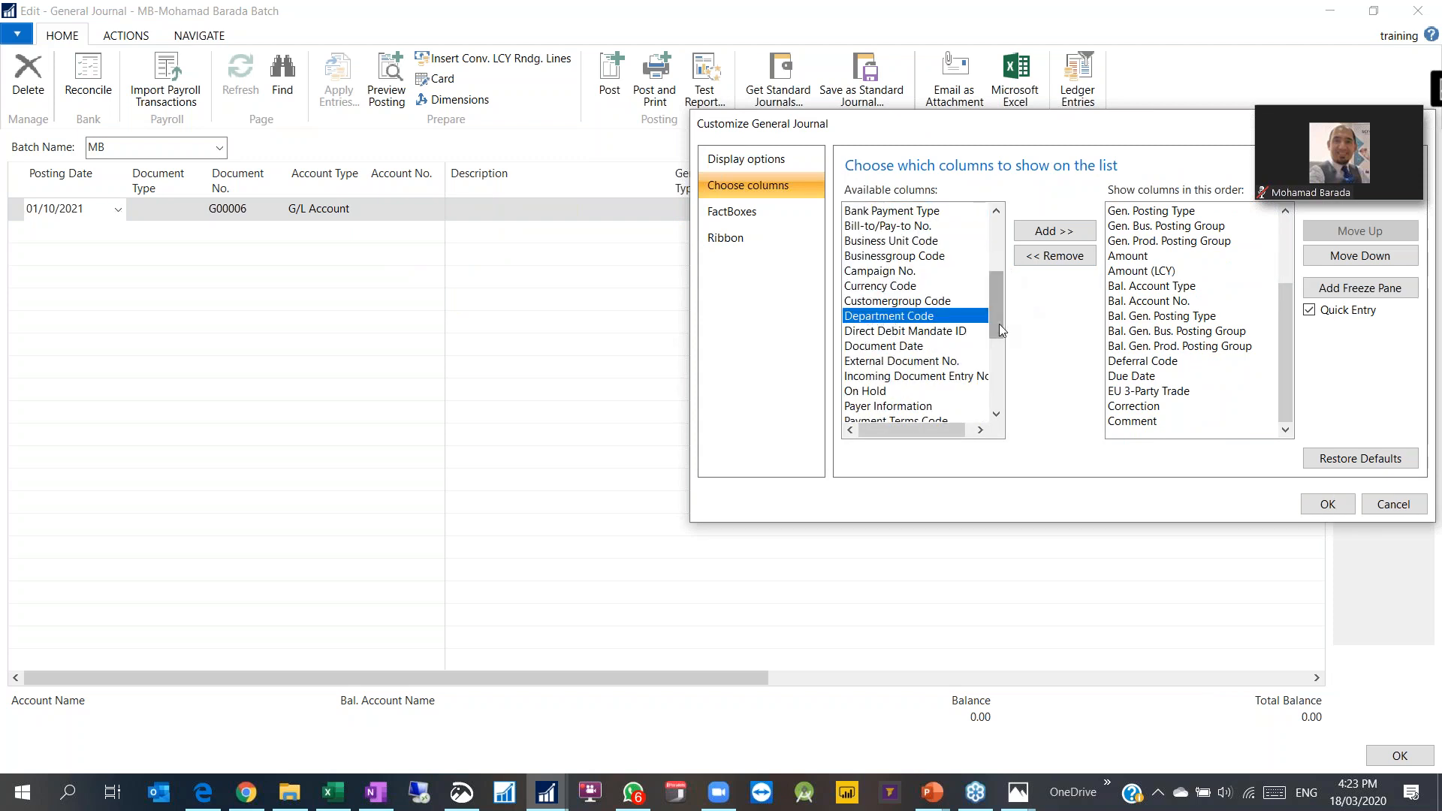
{"action": "mouse_move", "coordinate": [999, 323]}
{"action": "left_mouse_down"}
{"action": "mouse_move", "coordinate": [1004, 396]}
{"action": "mouse_move", "coordinate": [1009, 307]}
{"action": "left_mouse_up"}
{"action": "left_click", "coordinate": [901, 291]}
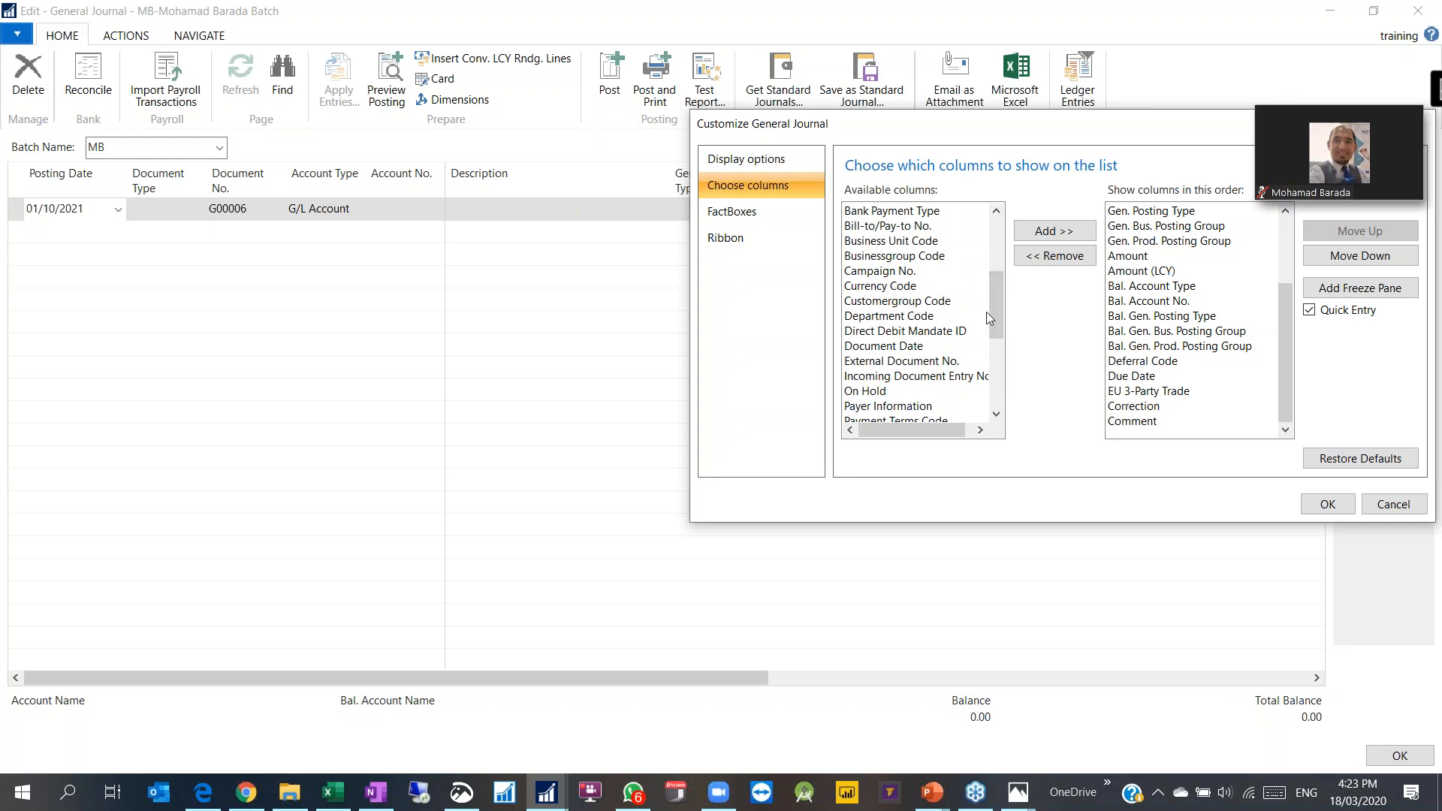
{"action": "left_click_drag", "start_coordinate": [995, 310], "coordinate": [996, 366]}
{"action": "left_click", "coordinate": [922, 361]}
{"action": "left_click", "coordinate": [899, 378]}
{"action": "left_click", "coordinate": [901, 366]}
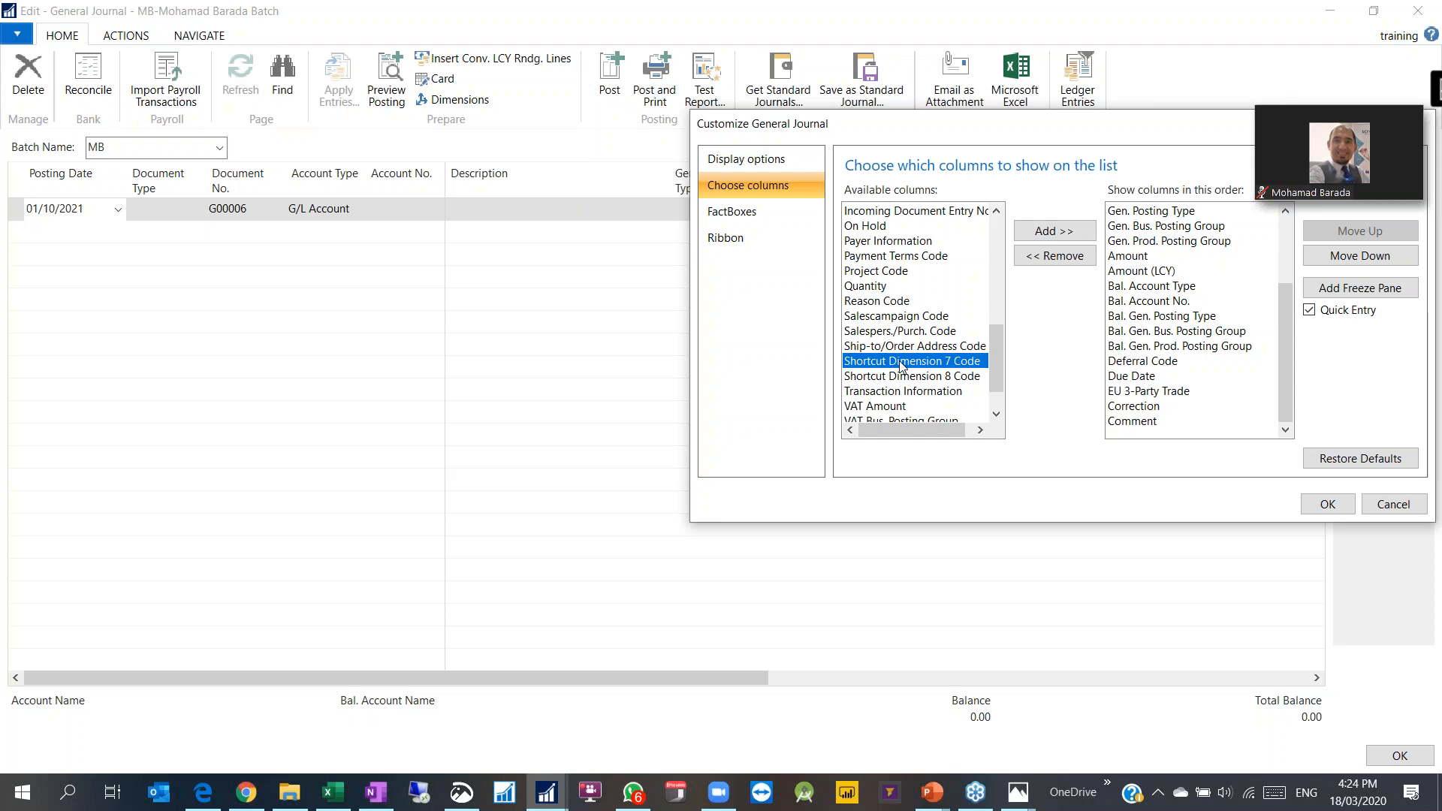
{"action": "left_click", "coordinate": [555, 790]}
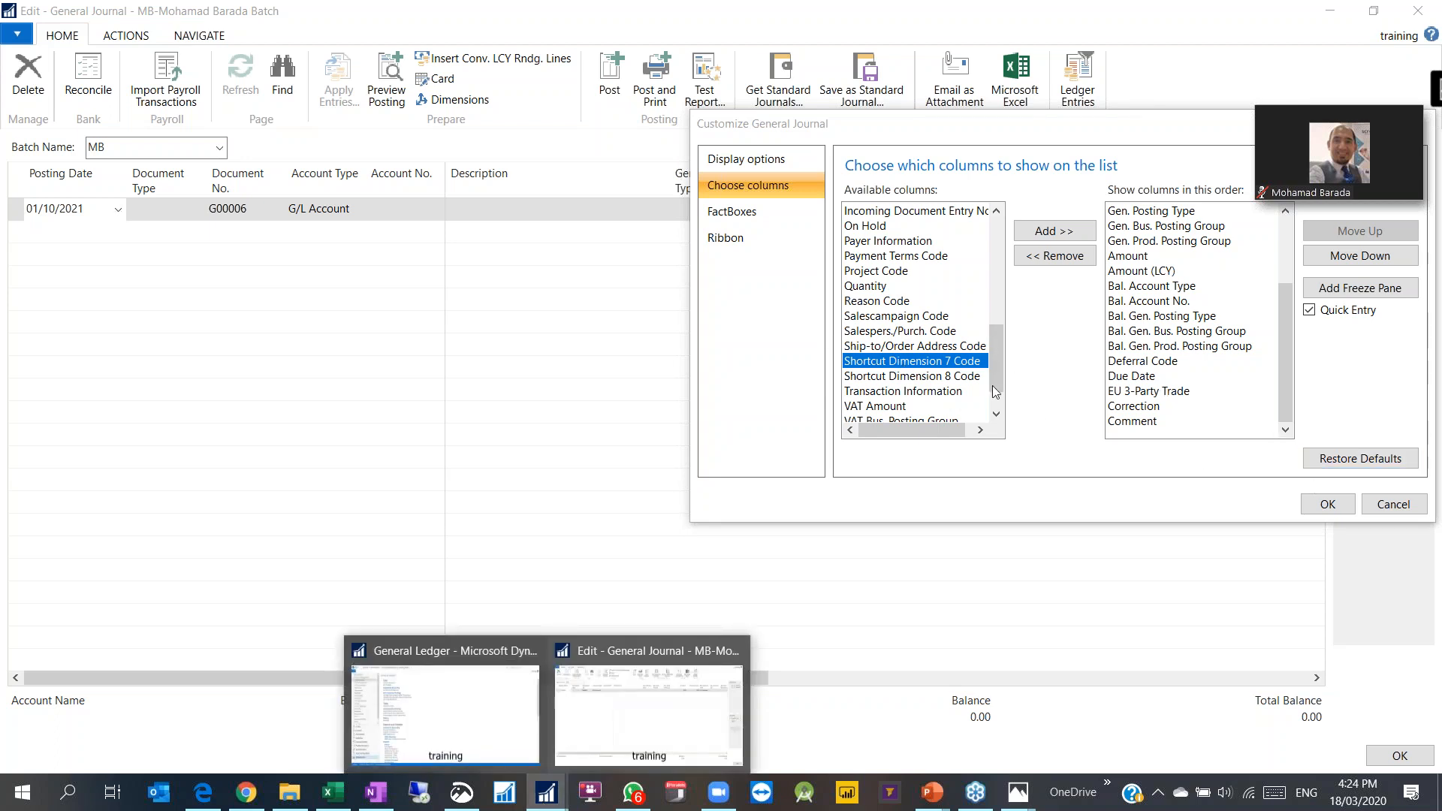
{"action": "left_click", "coordinate": [1062, 234]}
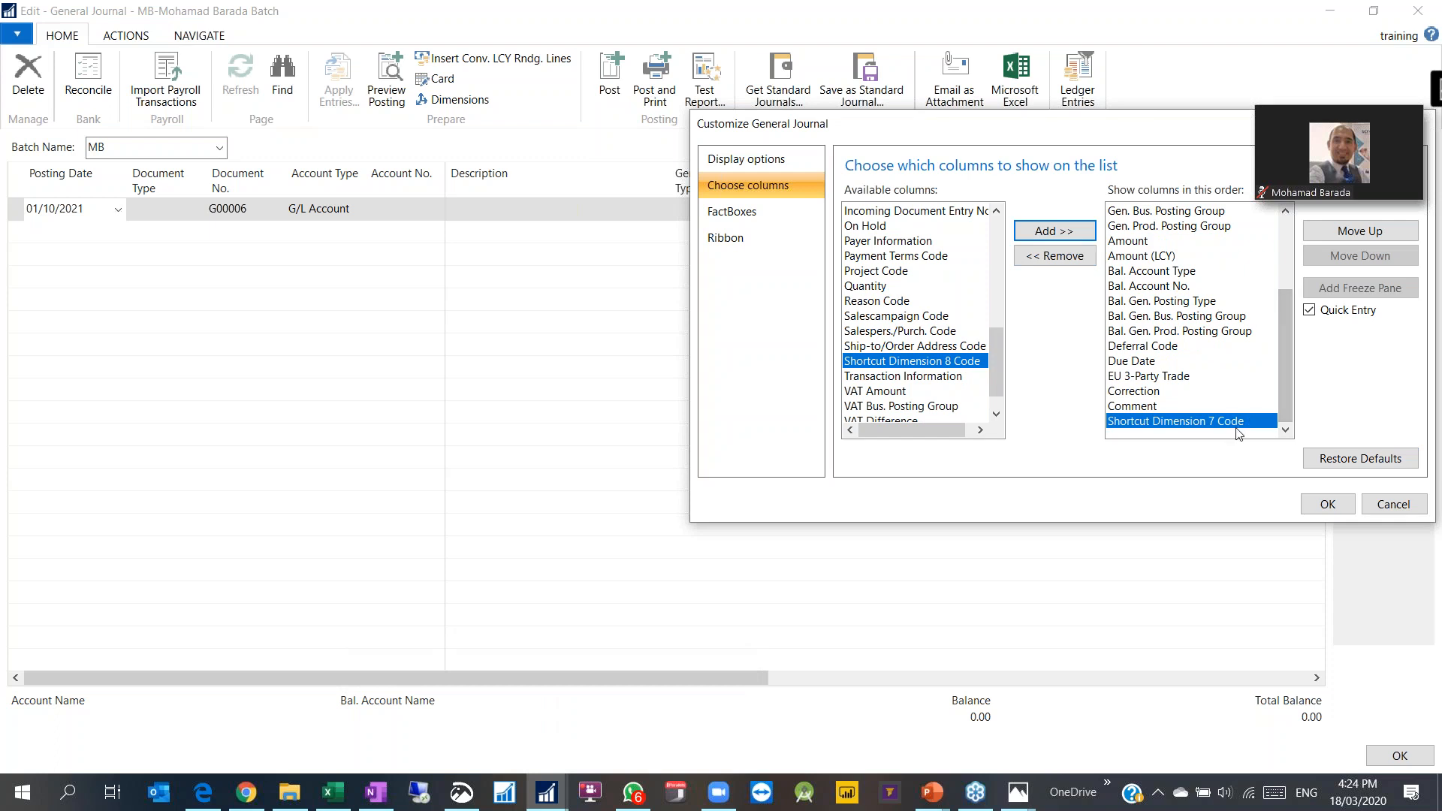
Step: Add Project Code as well and apply the new column layout
{"action": "left_click_drag", "start_coordinate": [1002, 384], "coordinate": [1008, 348]}
{"action": "left_click", "coordinate": [875, 391]}
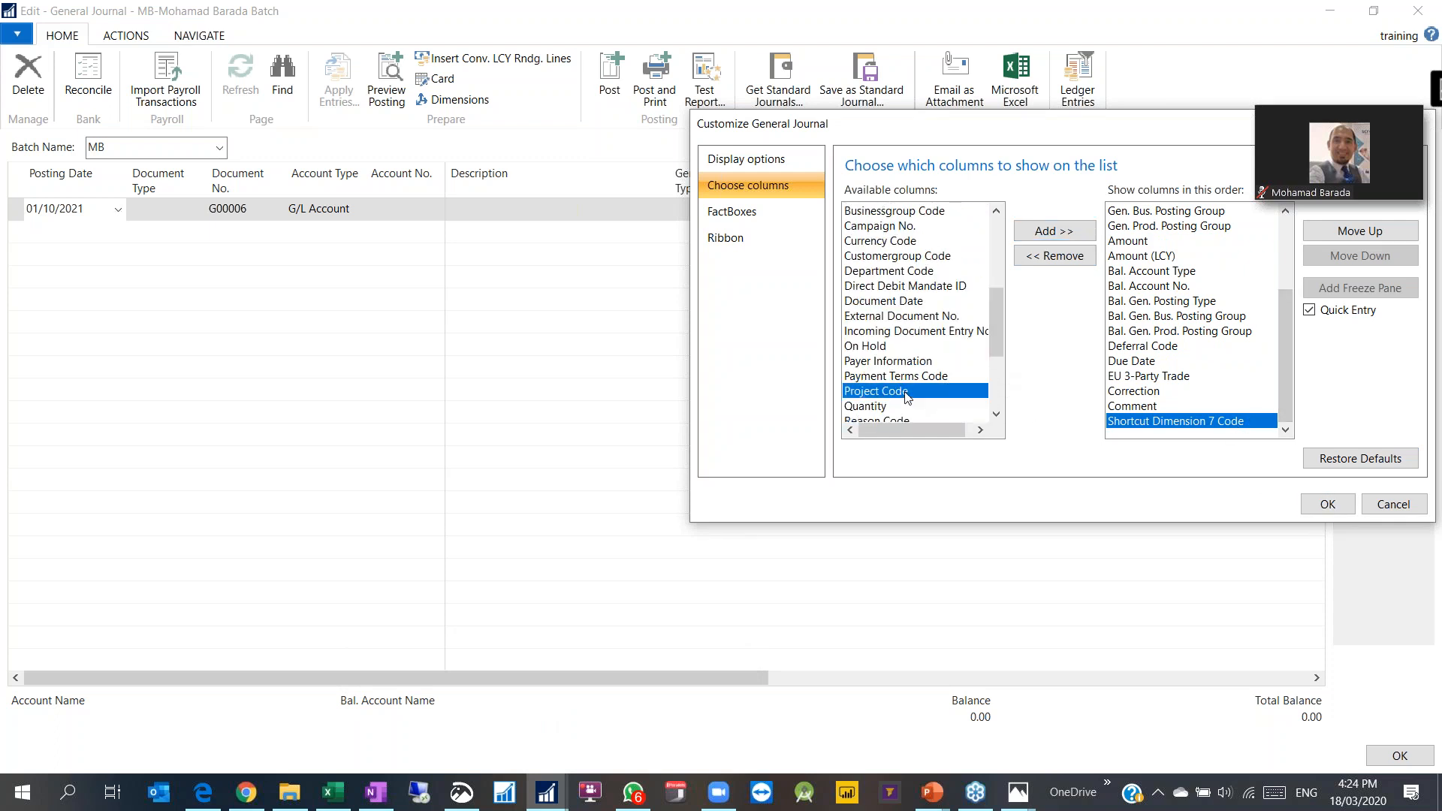
{"action": "left_click", "coordinate": [1054, 230]}
{"action": "left_click", "coordinate": [1327, 504]}
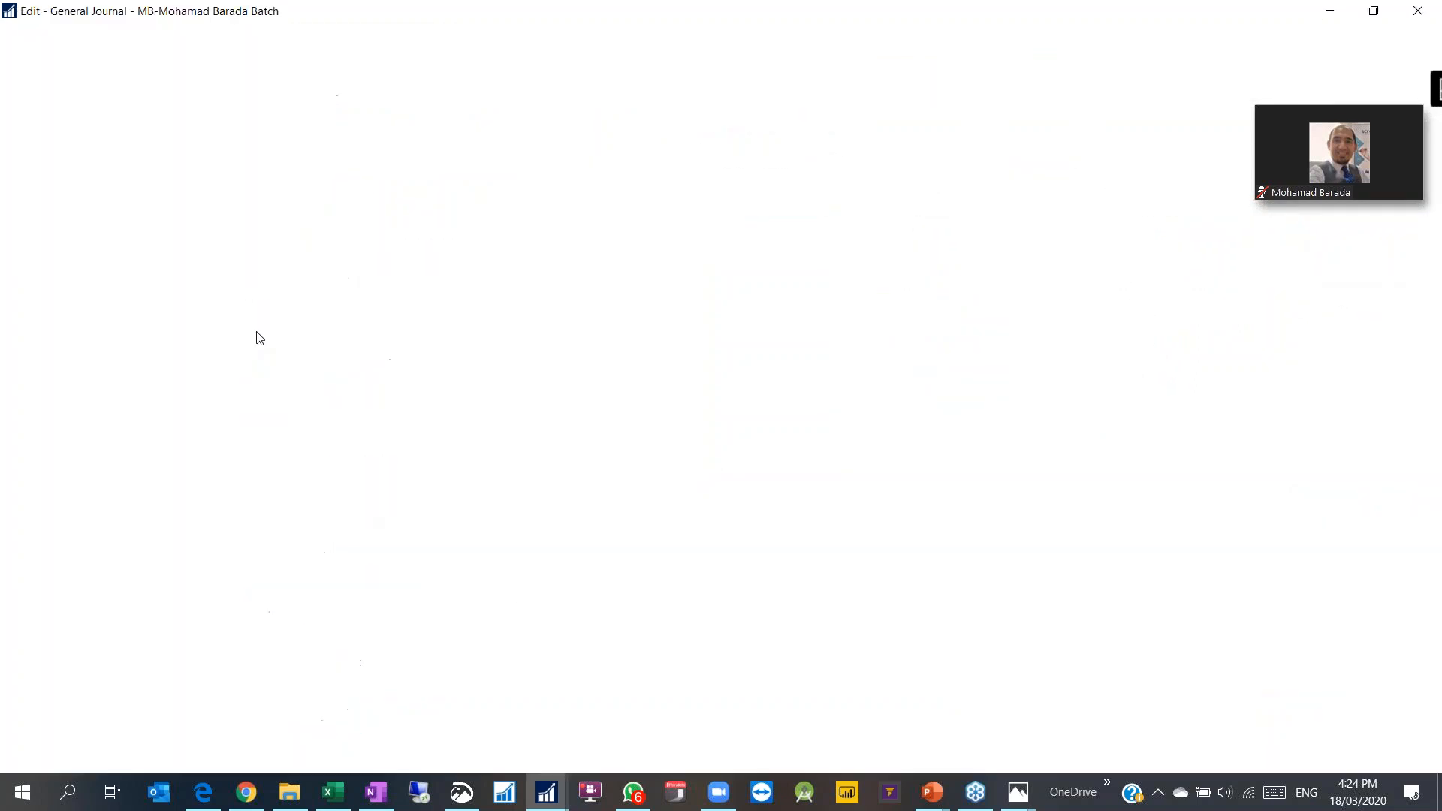
Step: Enter account 8420 Entertainment and PR with amount 500 on the journal line
{"action": "left_click", "coordinate": [375, 201]}
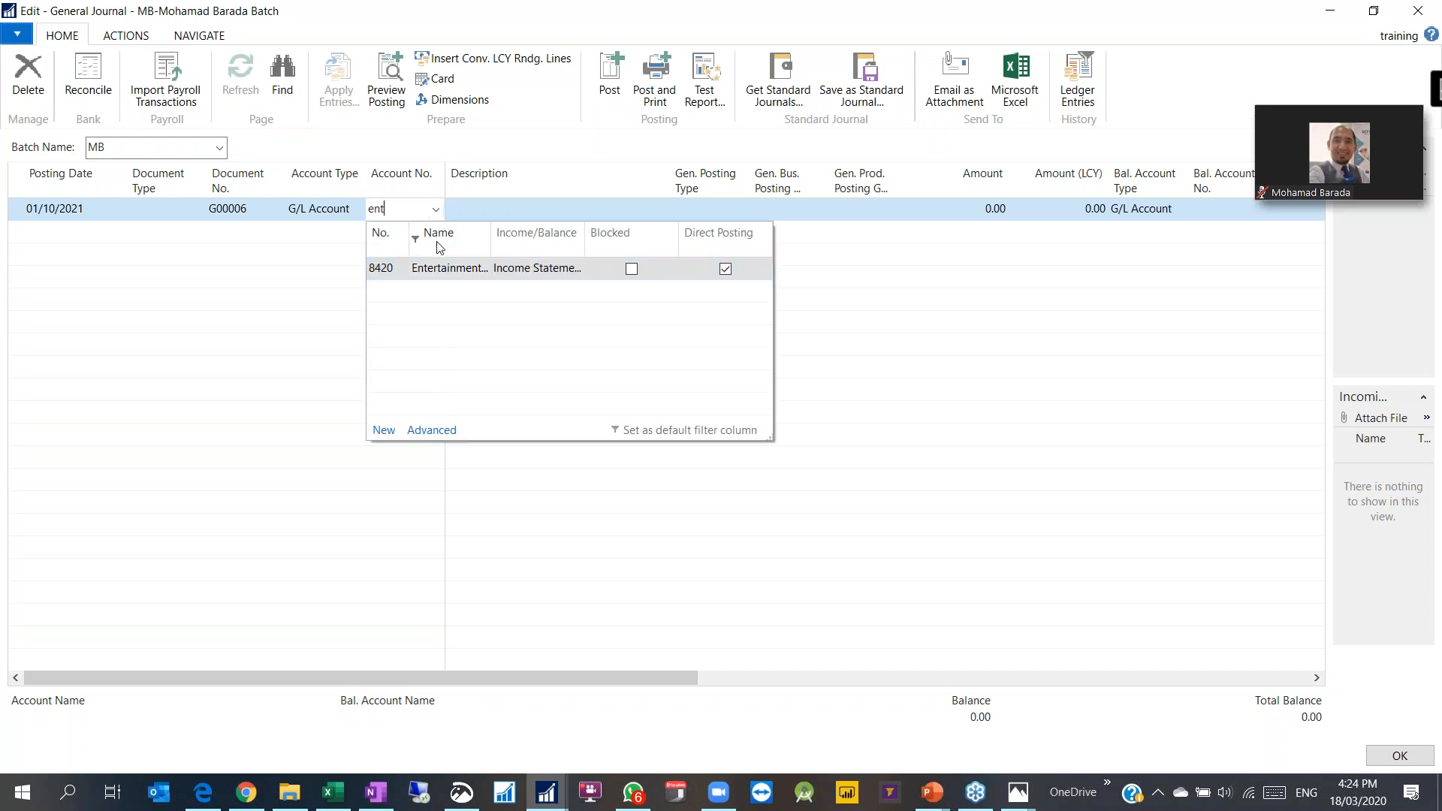
{"action": "left_click", "coordinate": [430, 282]}
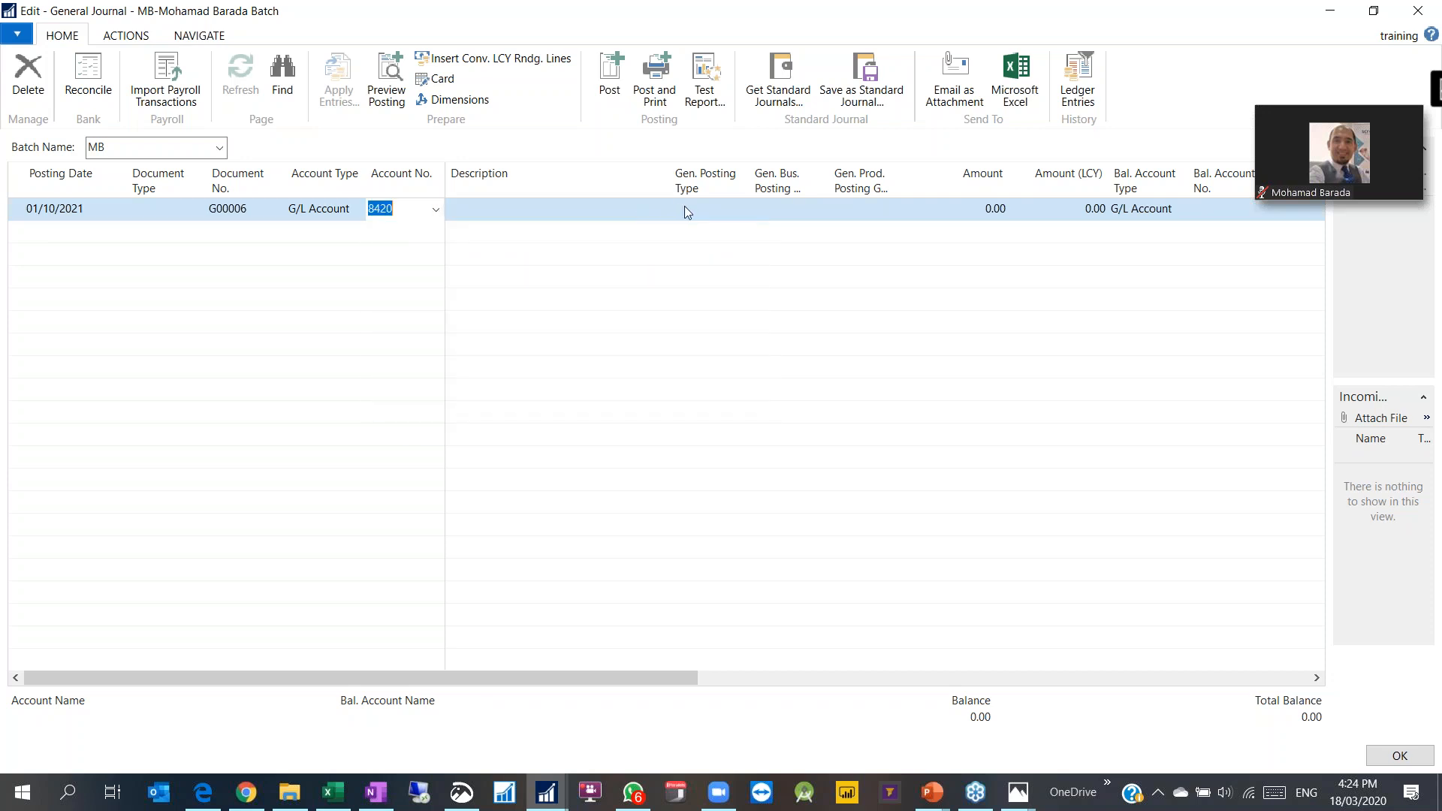
{"action": "key", "text": "Return"}
{"action": "key", "text": "Return"}
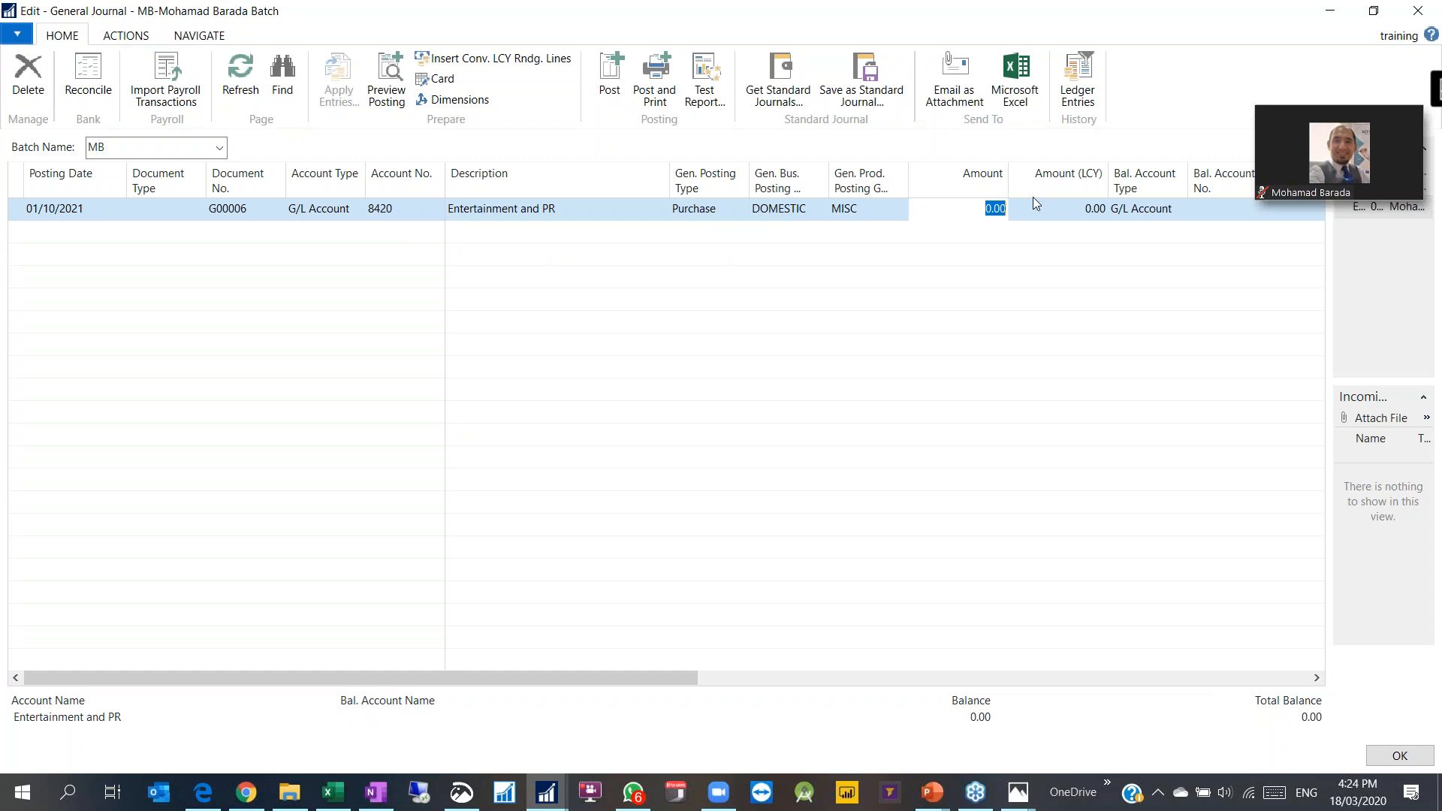
{"action": "type", "text": "500"}
{"action": "key", "text": "Return"}
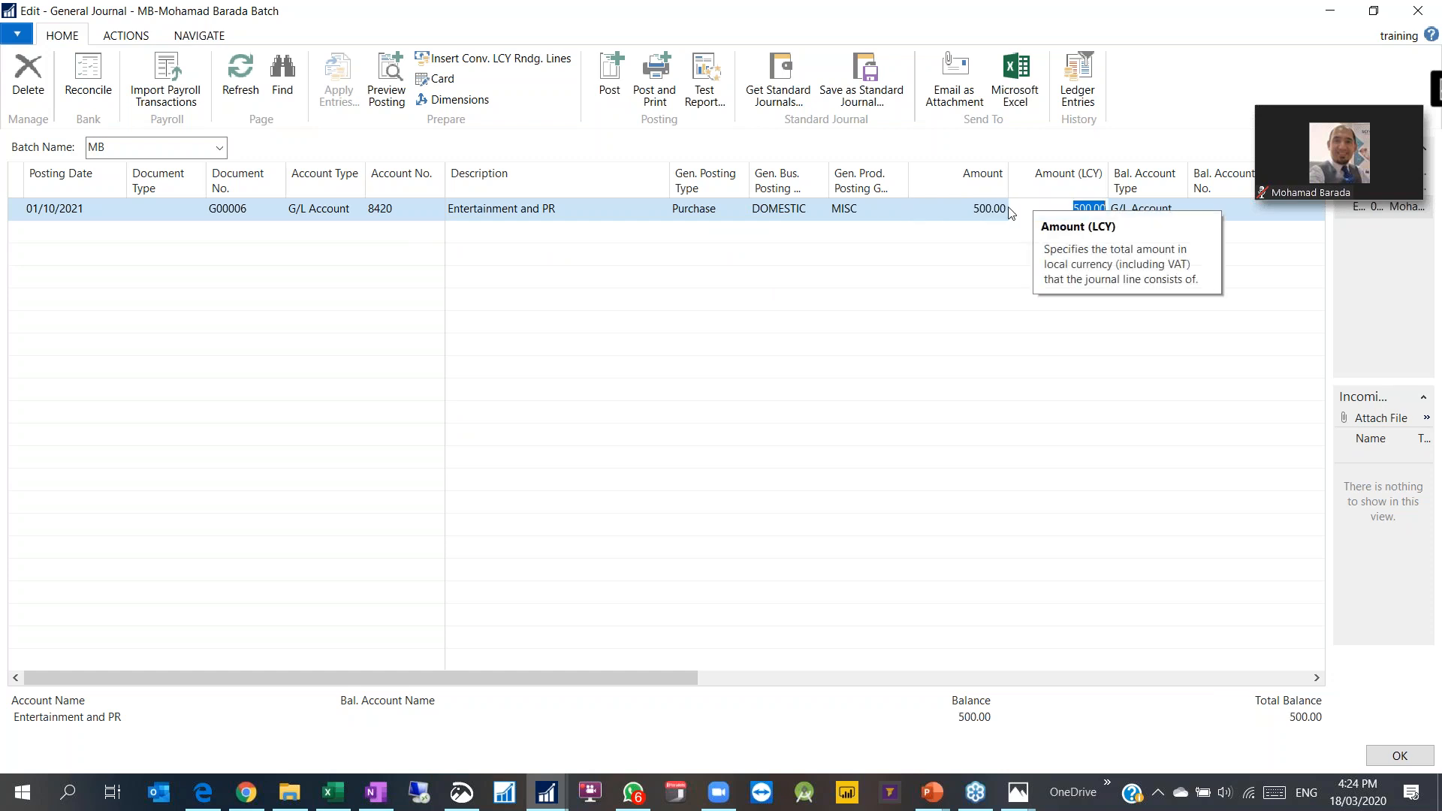
{"action": "left_click_drag", "start_coordinate": [620, 679], "coordinate": [820, 679]}
Step: Set the balancing account to G/L Account Cash (2910) and preview the posting
{"action": "left_click", "coordinate": [965, 208]}
{"action": "left_click", "coordinate": [894, 209]}
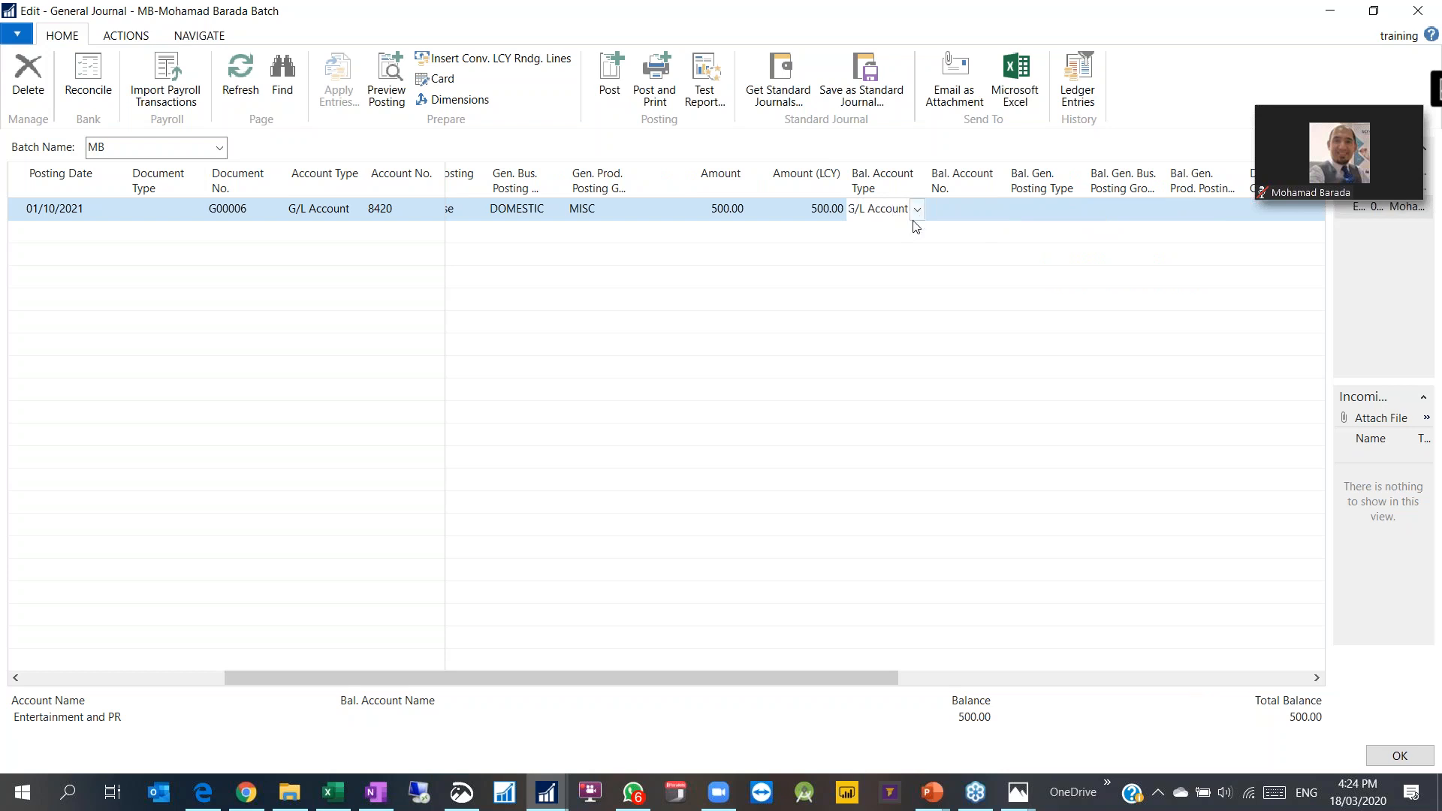
{"action": "left_click", "coordinate": [917, 209]}
{"action": "left_click", "coordinate": [863, 291]}
{"action": "left_click", "coordinate": [943, 214]}
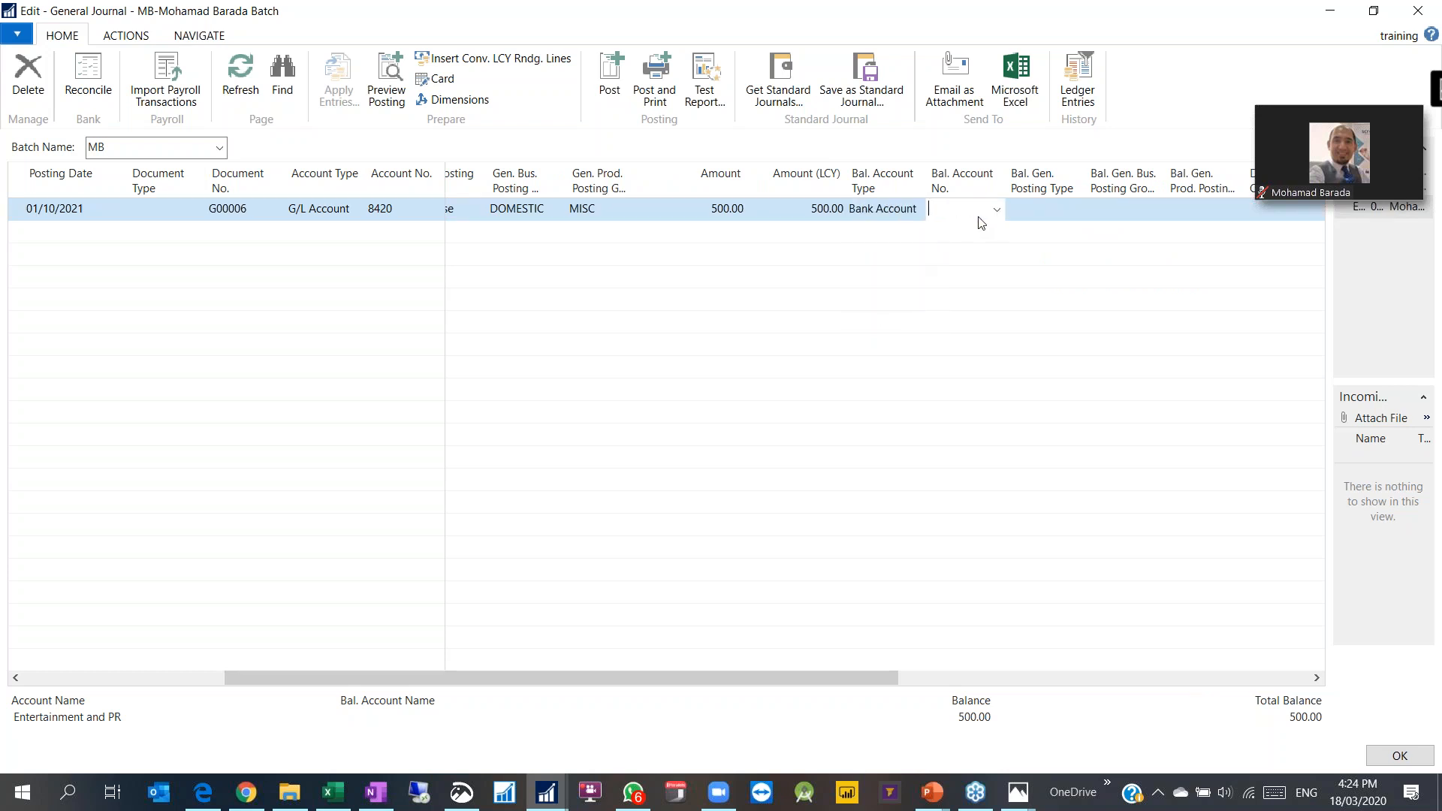
{"action": "left_click", "coordinate": [996, 212]}
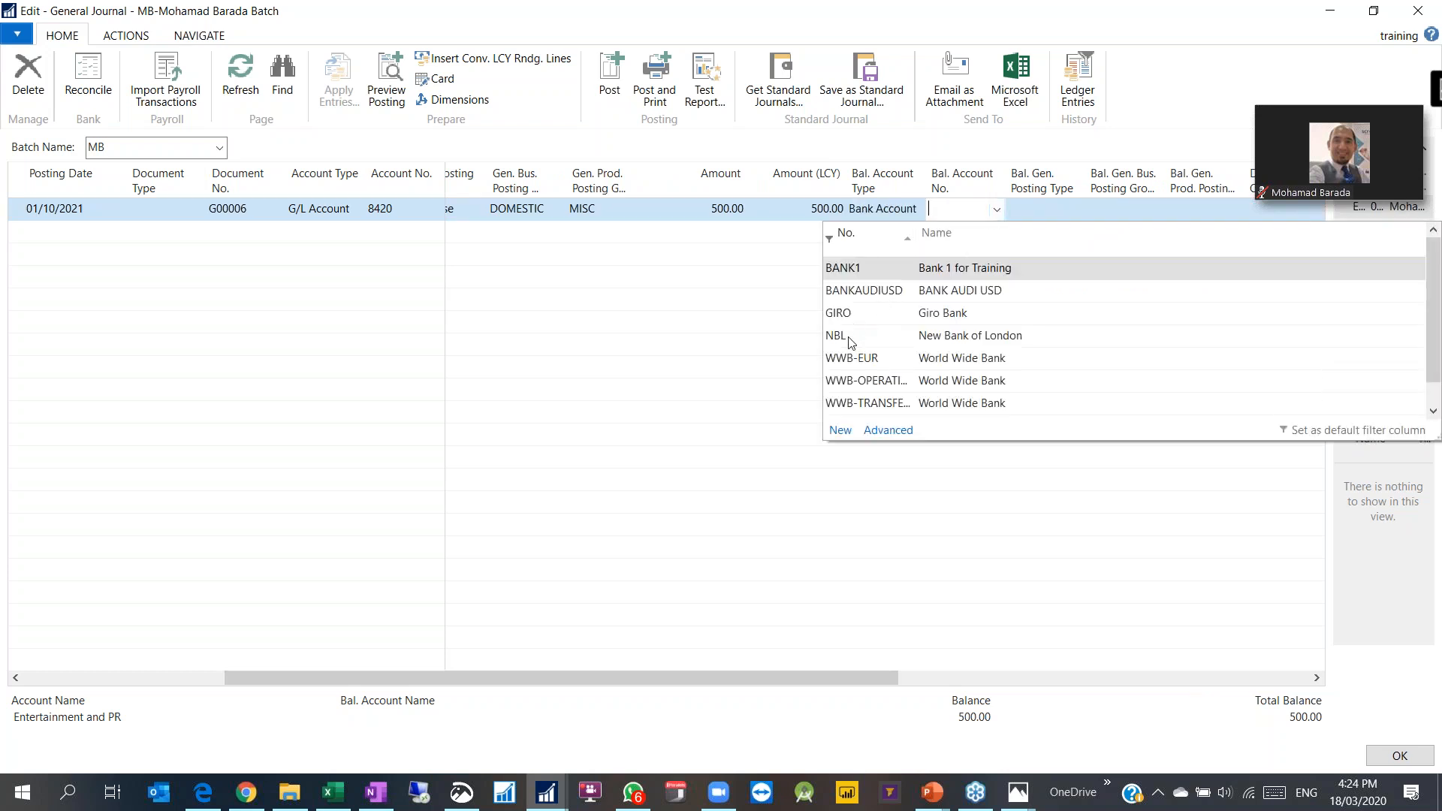
{"action": "scroll", "coordinate": [875, 308], "scroll_direction": "down", "scroll_amount": 1}
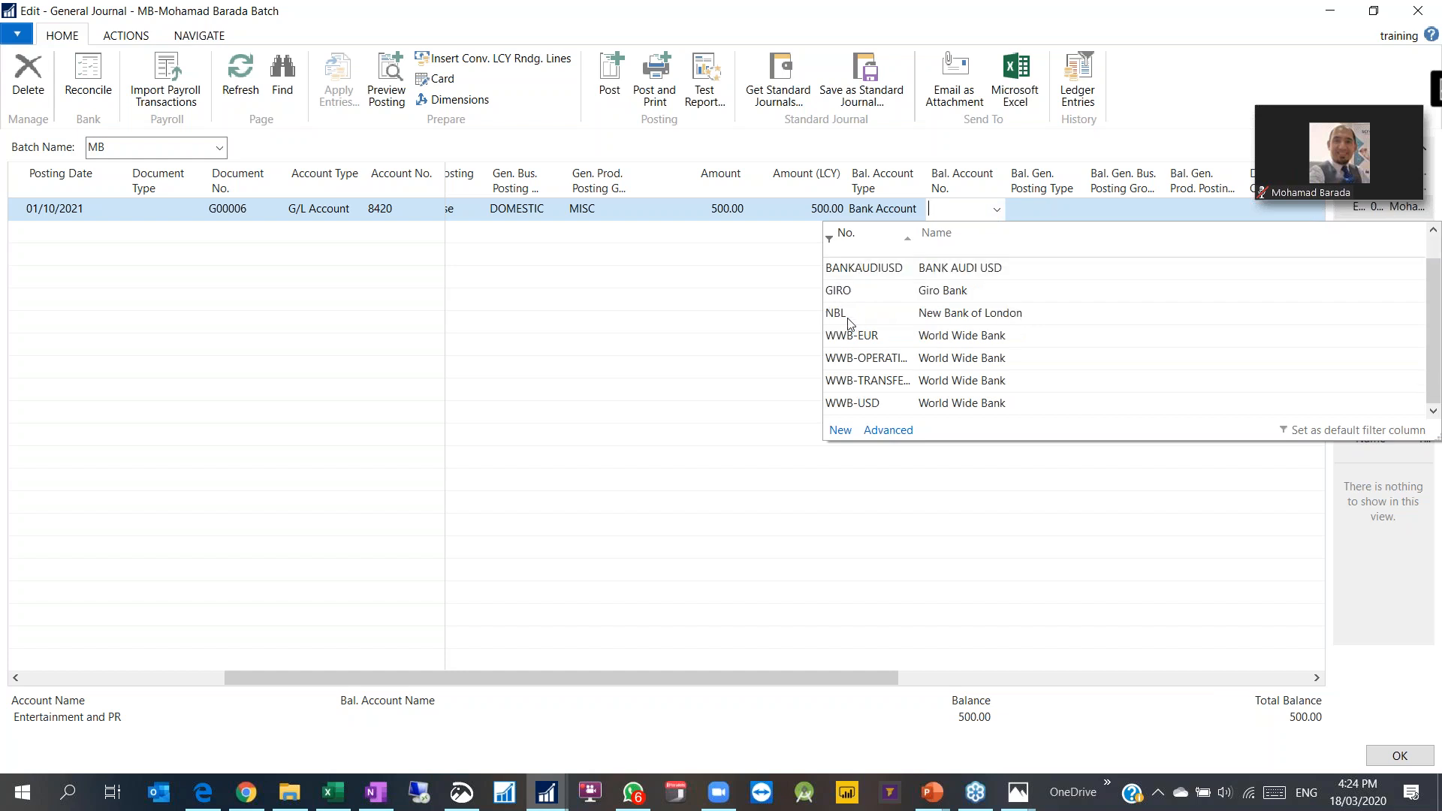
{"action": "left_click", "coordinate": [881, 212]}
{"action": "left_click", "coordinate": [916, 210]}
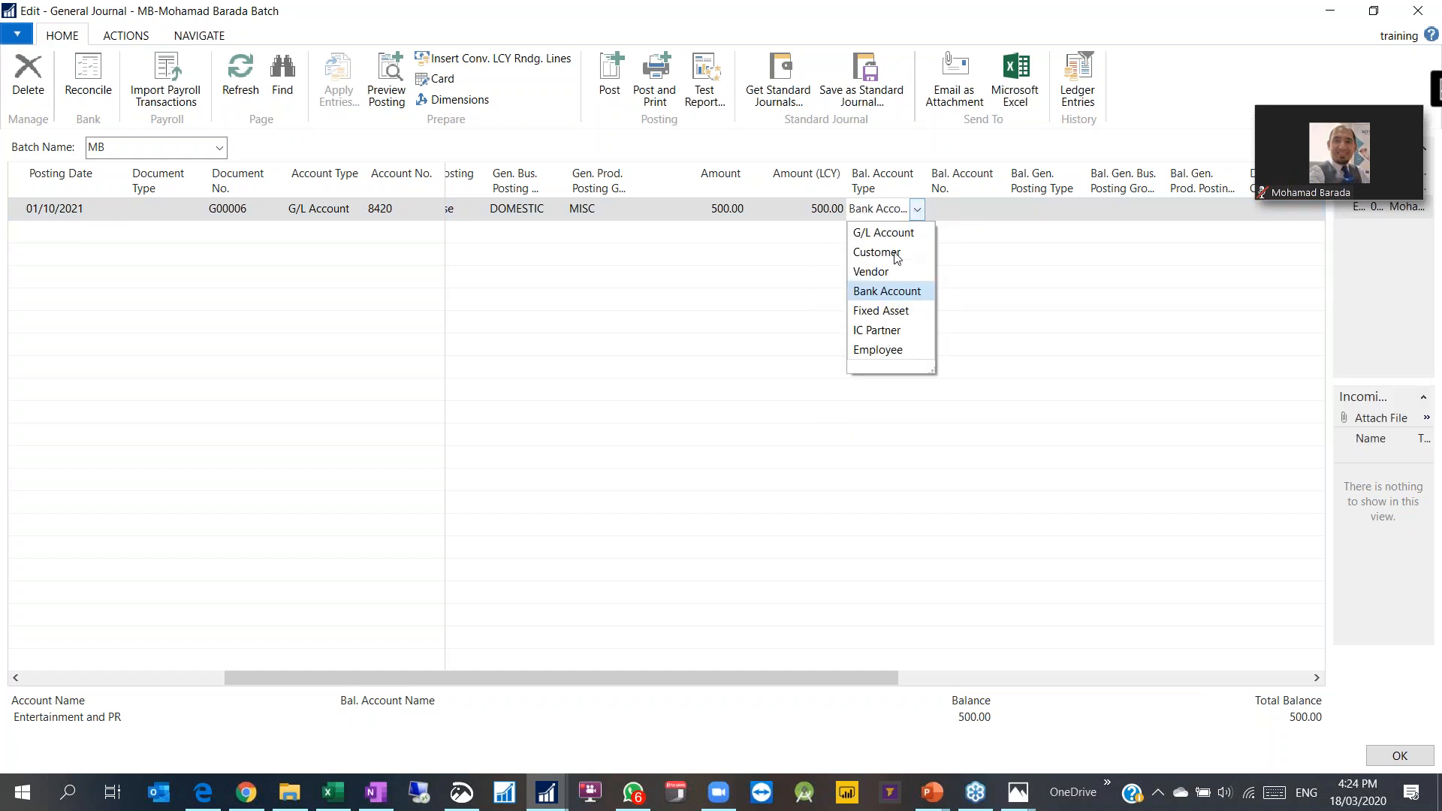
{"action": "left_click", "coordinate": [893, 234]}
{"action": "type", "text": "cash"}
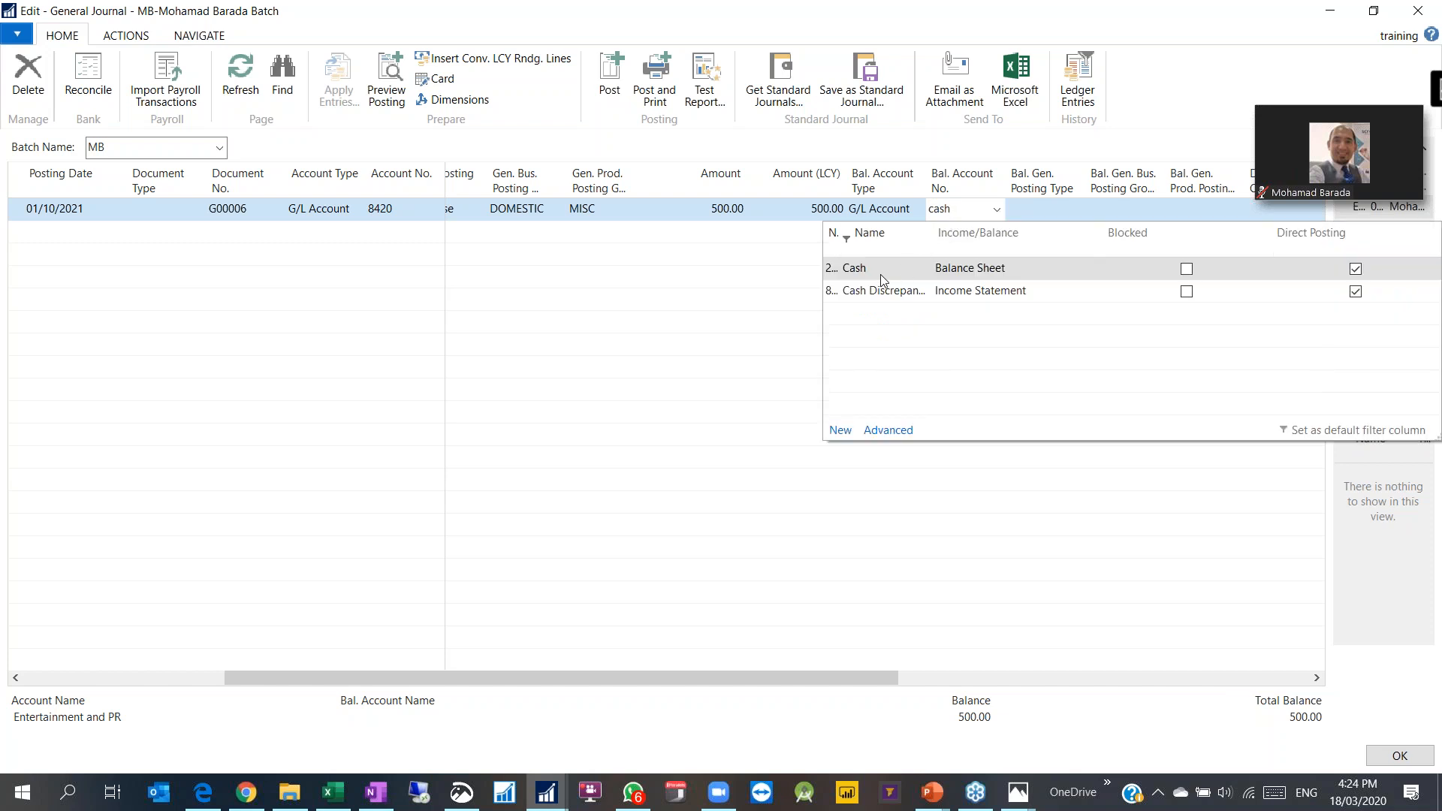
{"action": "left_click", "coordinate": [882, 282]}
{"action": "left_click", "coordinate": [724, 214]}
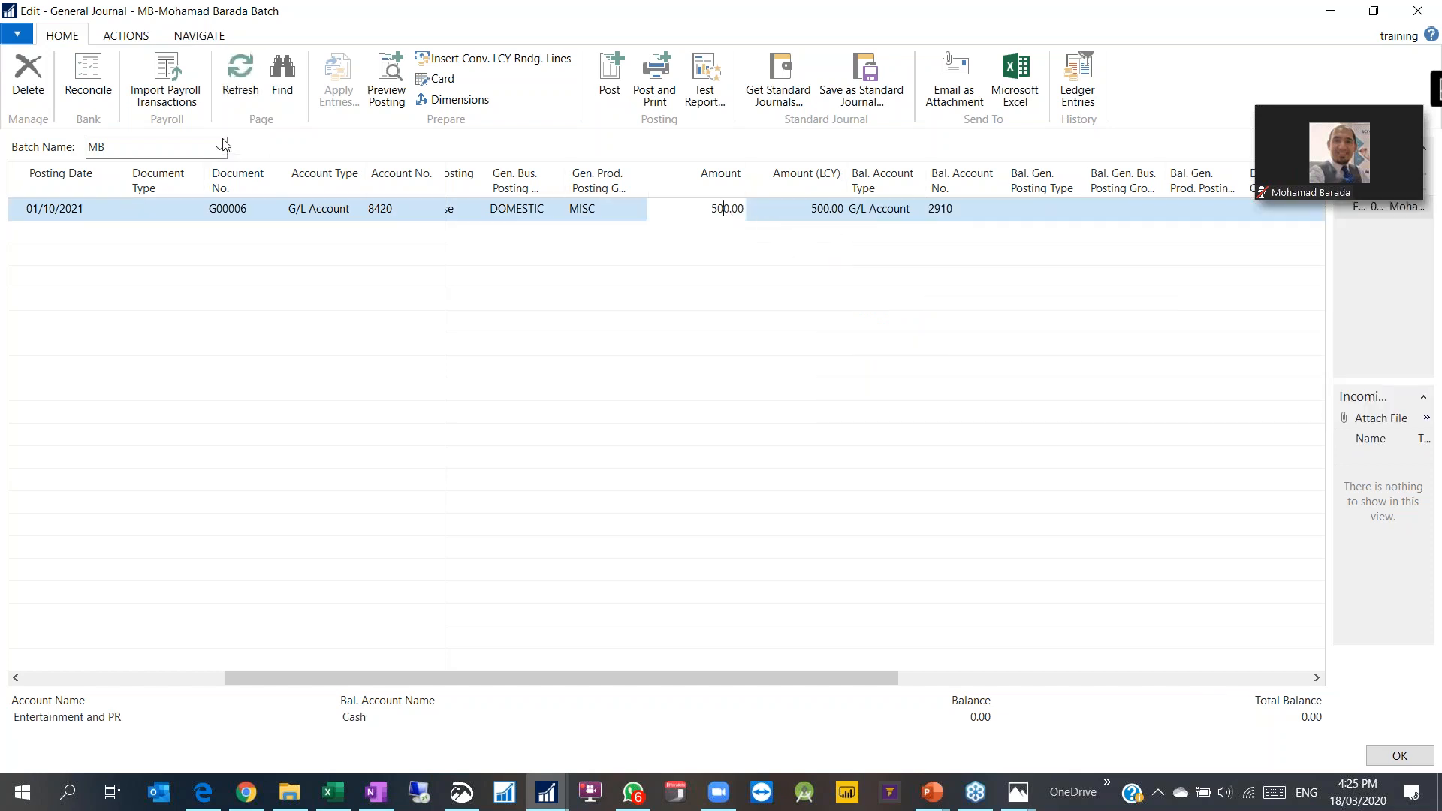
{"action": "left_click", "coordinate": [388, 75]}
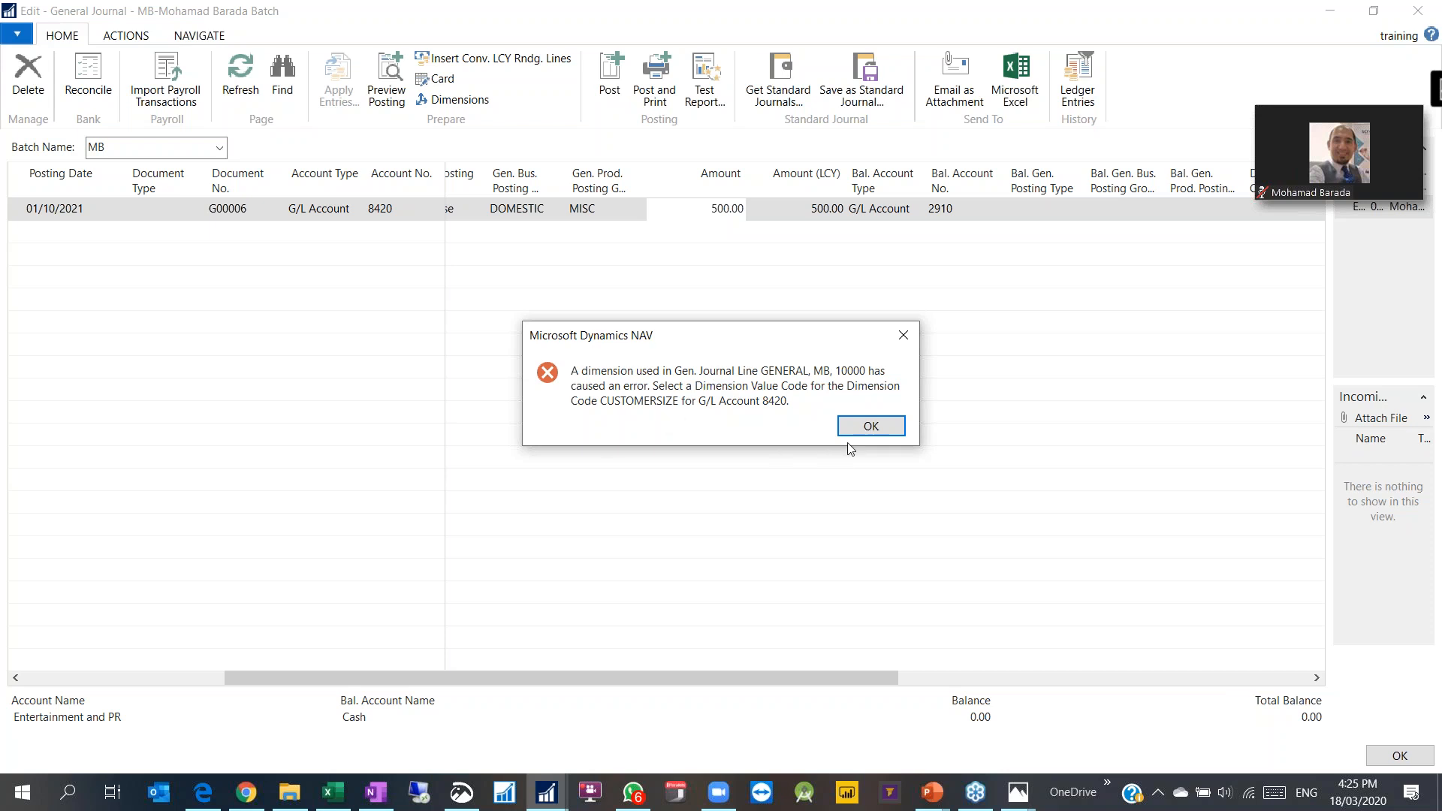
Step: Dismiss the missing CUSTOMERSIZE error and scroll to the line's dimension columns
{"action": "left_click", "coordinate": [864, 425]}
{"action": "left_click_drag", "start_coordinate": [831, 680], "coordinate": [1243, 681]}
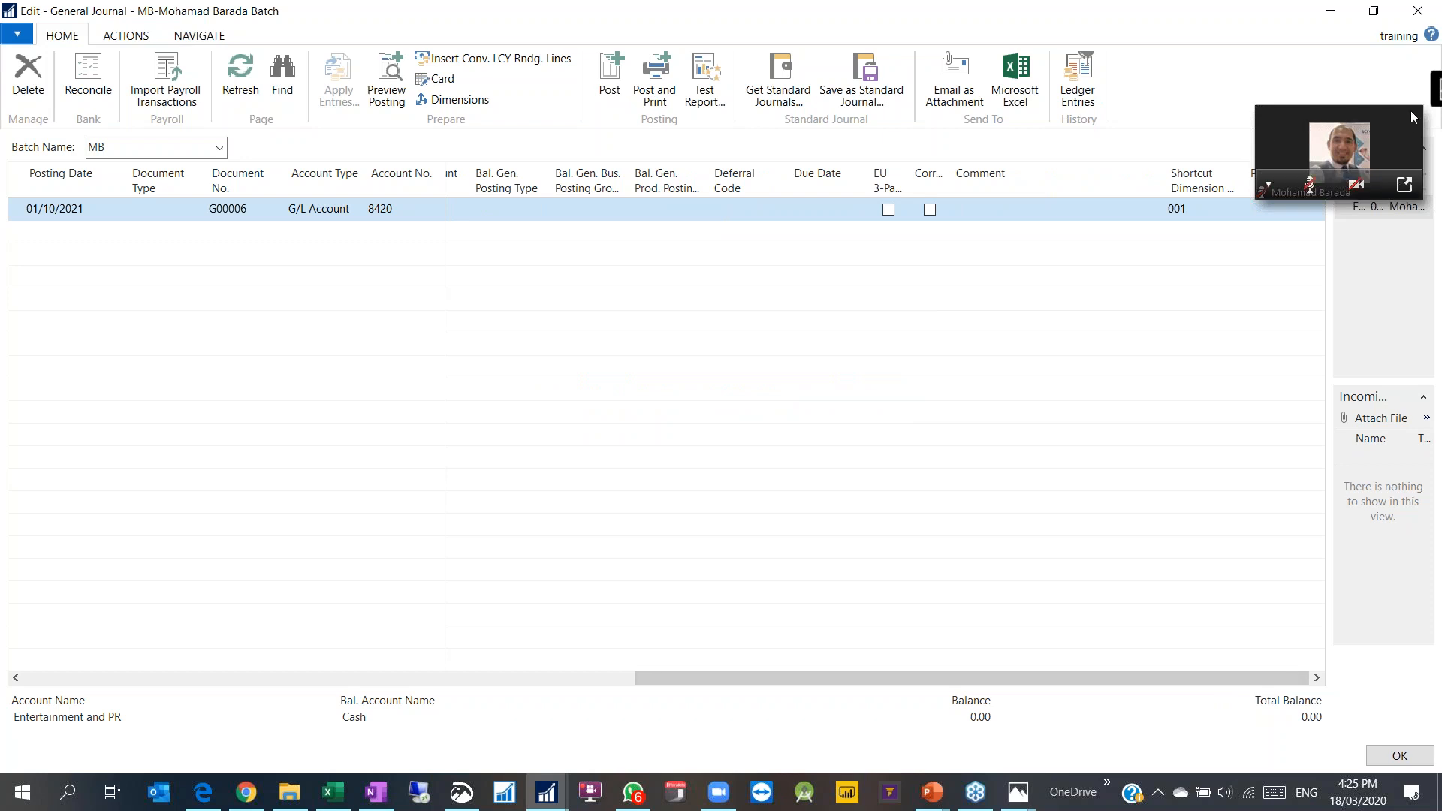
{"action": "left_click_drag", "start_coordinate": [1272, 116], "coordinate": [1274, 66]}
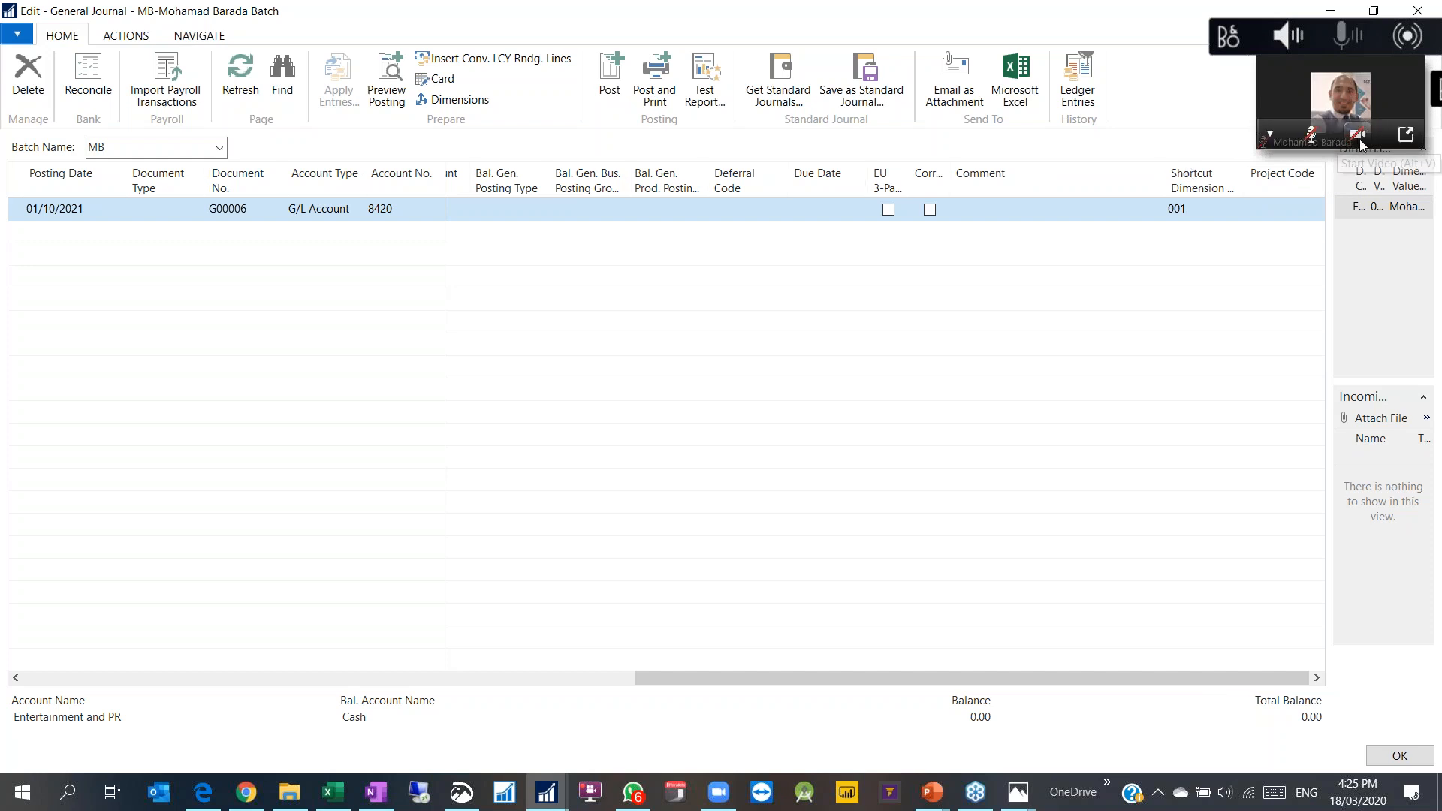
Step: End the Zoom meeting for all, close Zoom, and return to the General Journal
{"action": "left_click", "coordinate": [1405, 134]}
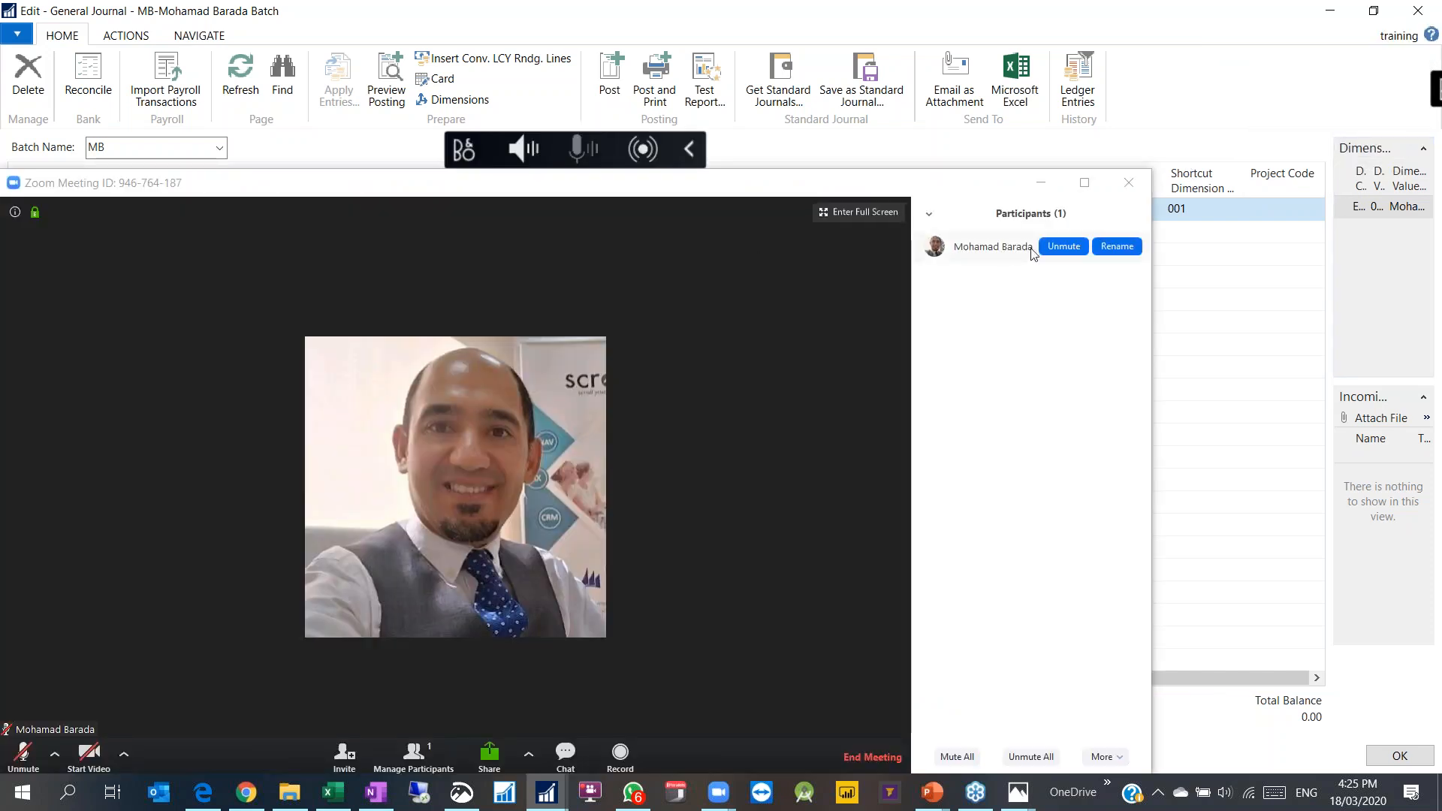
{"action": "left_click", "coordinate": [1129, 184]}
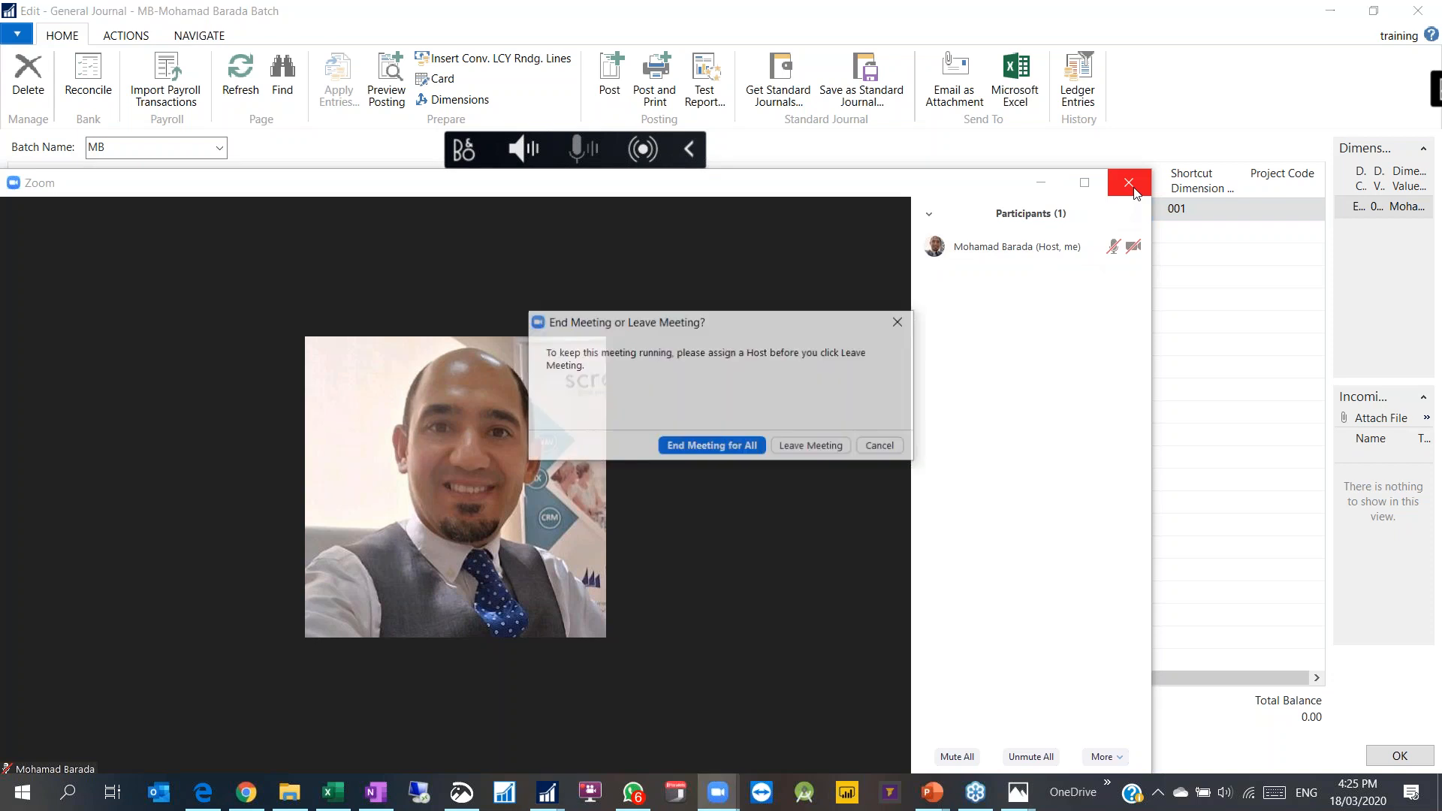
{"action": "left_click", "coordinate": [695, 446]}
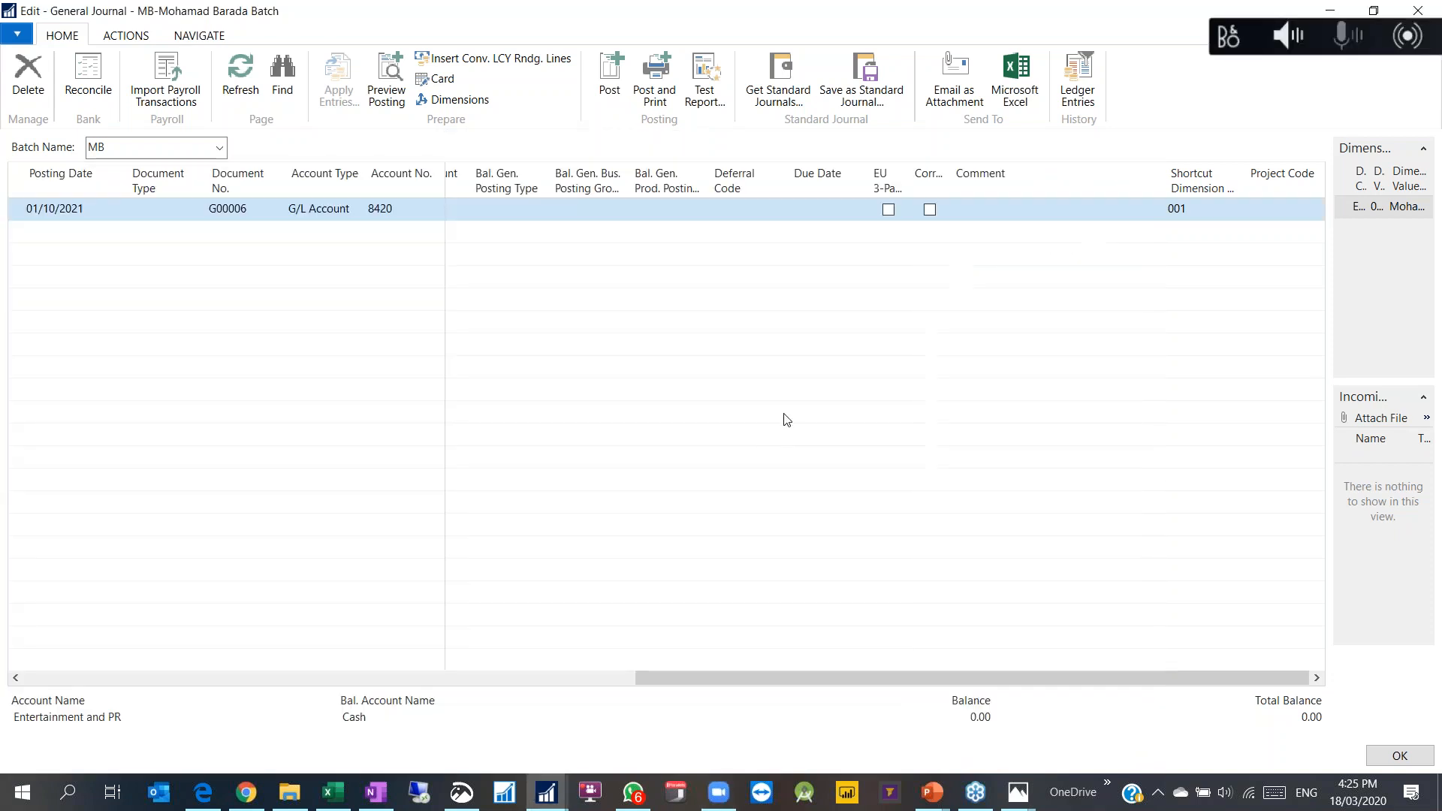
{"action": "left_click", "coordinate": [1000, 93]}
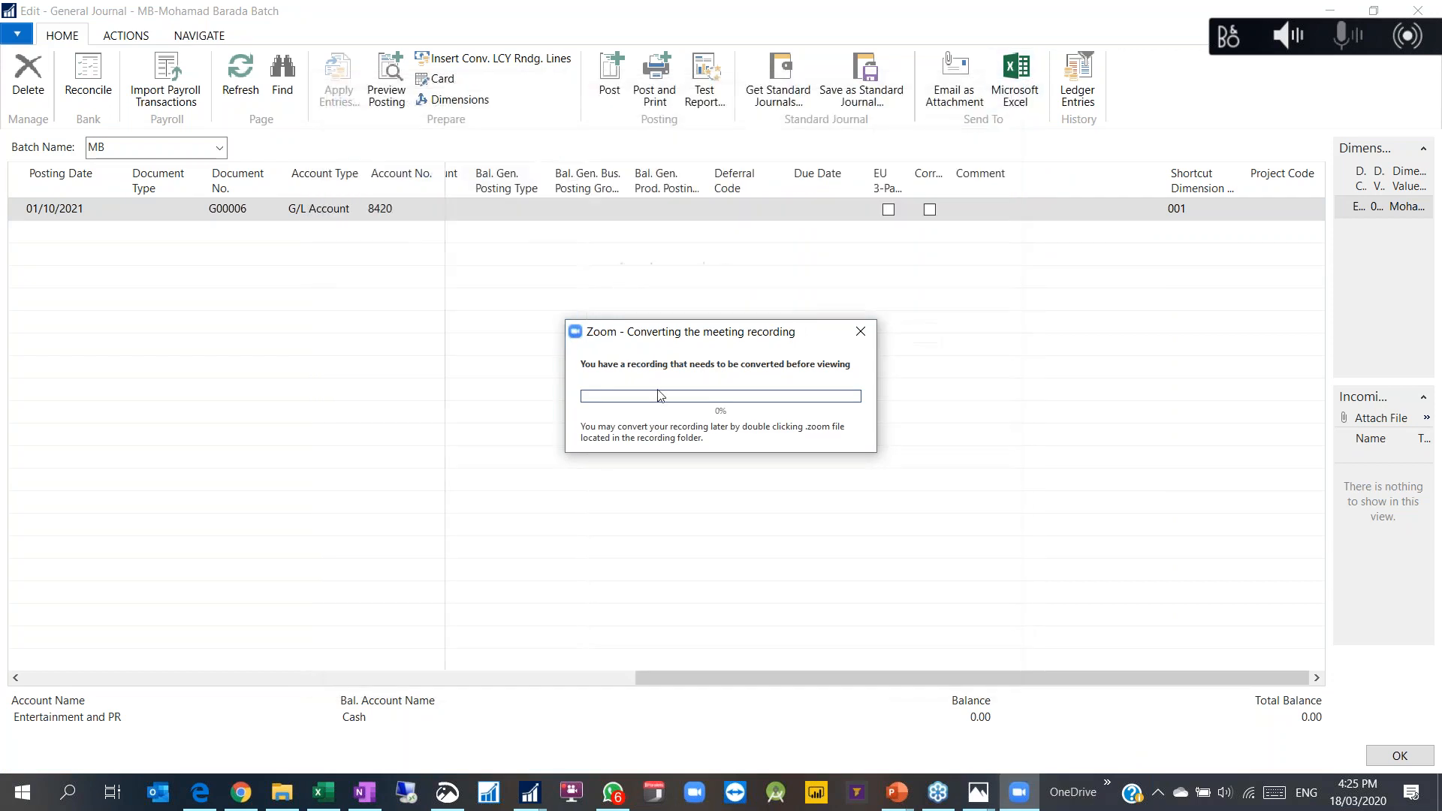
{"action": "left_click", "coordinate": [655, 6]}
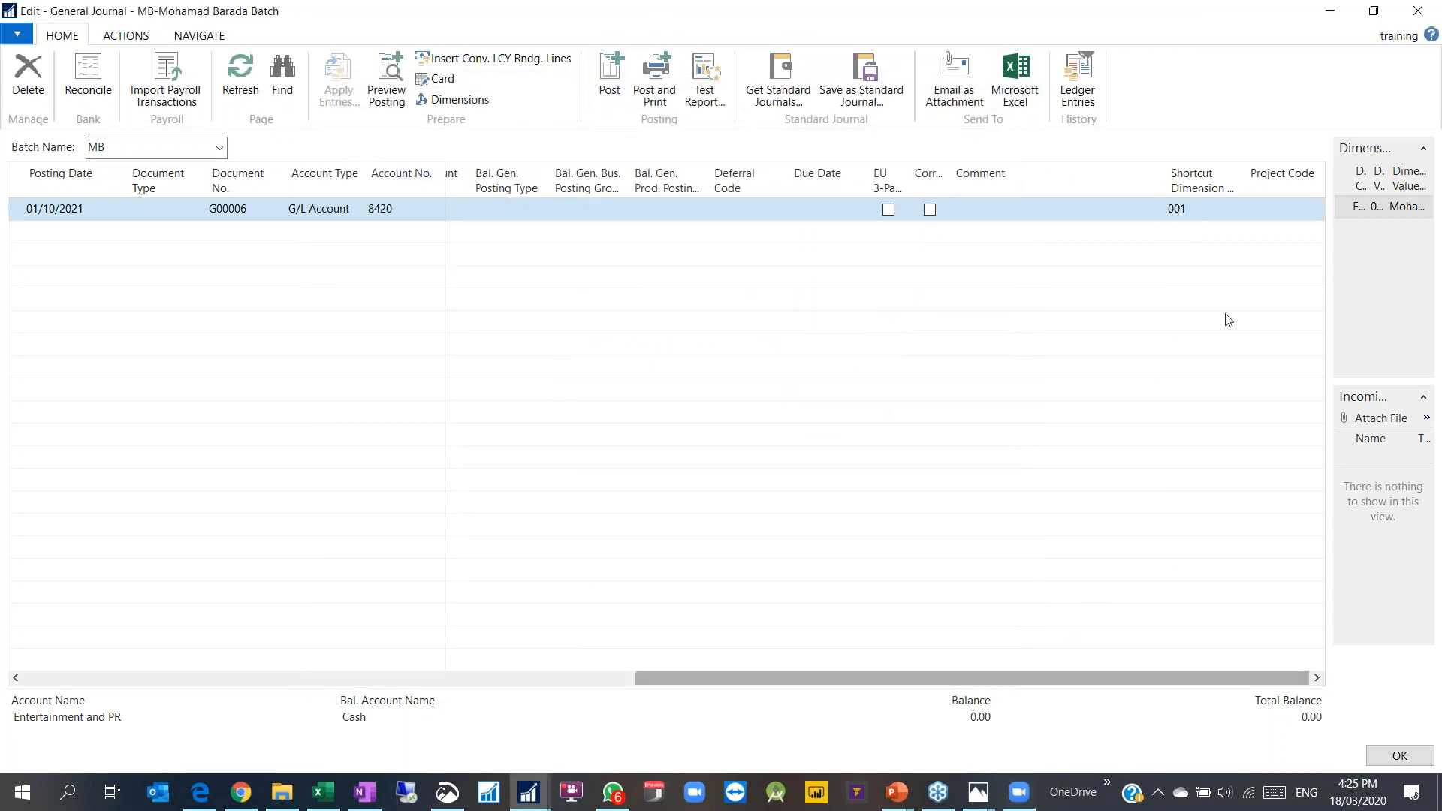
Step: Check the line's shortcut dimension value 001, then preview posting and dismiss the CUSTOMERSIZE error
{"action": "left_click", "coordinate": [1209, 213]}
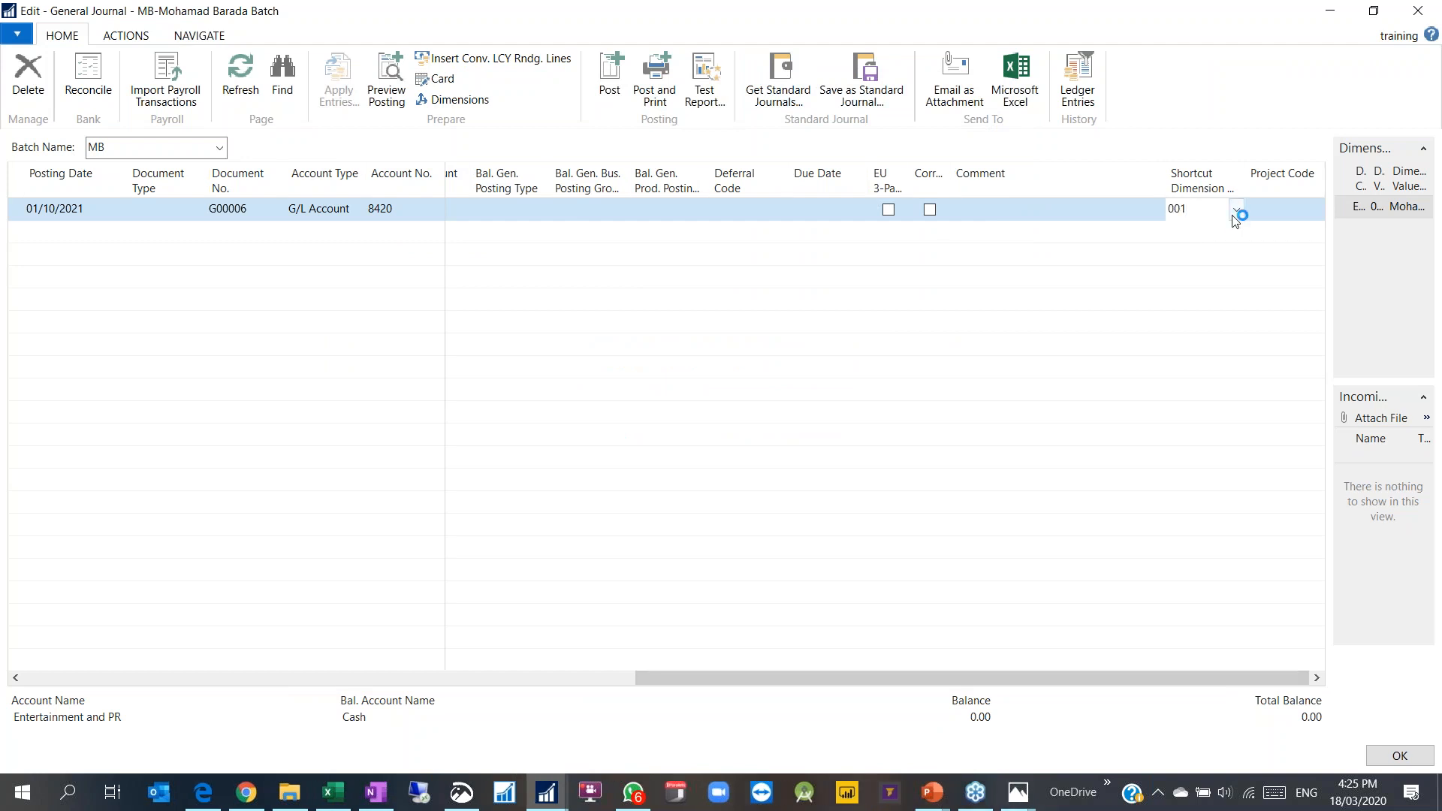
{"action": "left_click", "coordinate": [1235, 209]}
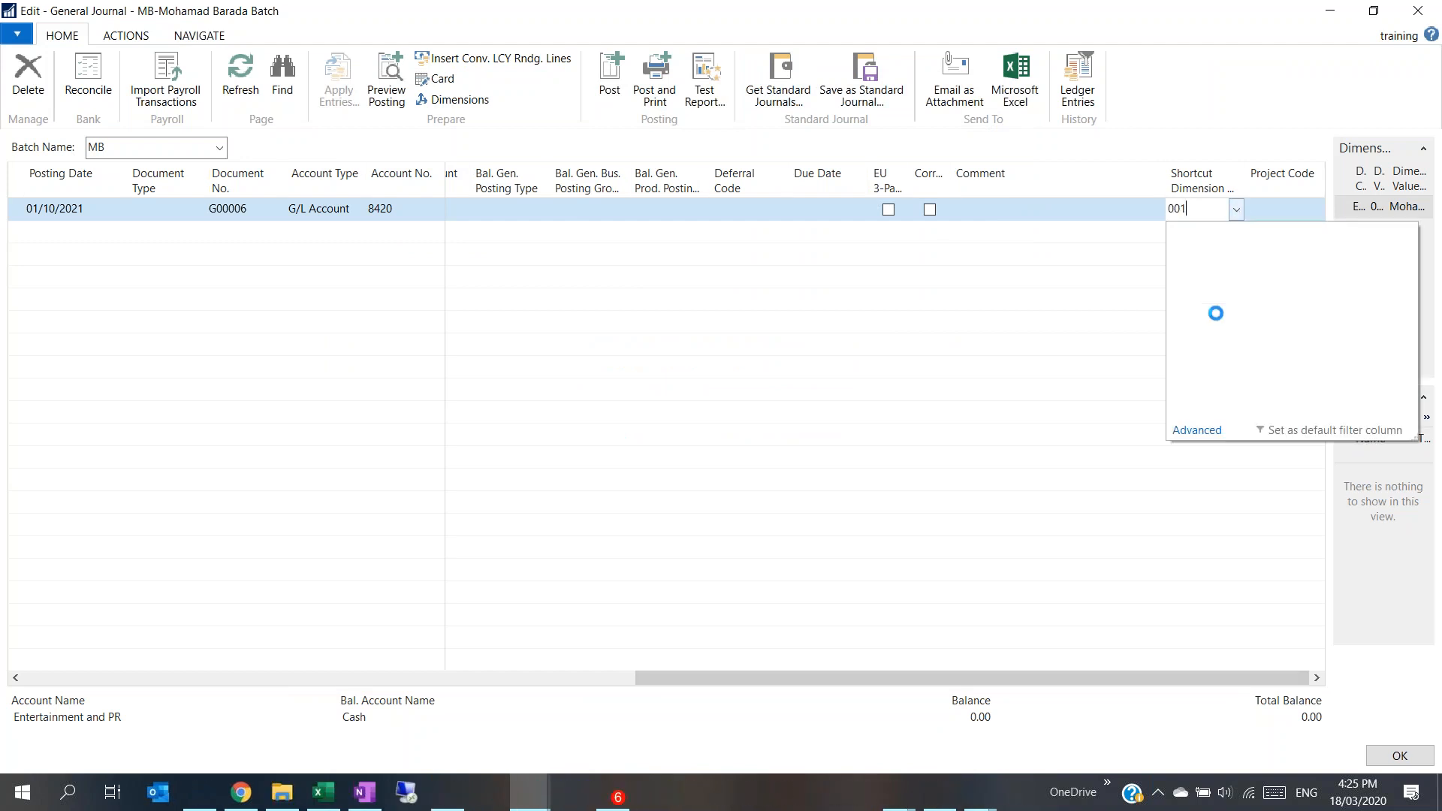
{"action": "left_click", "coordinate": [1198, 135]}
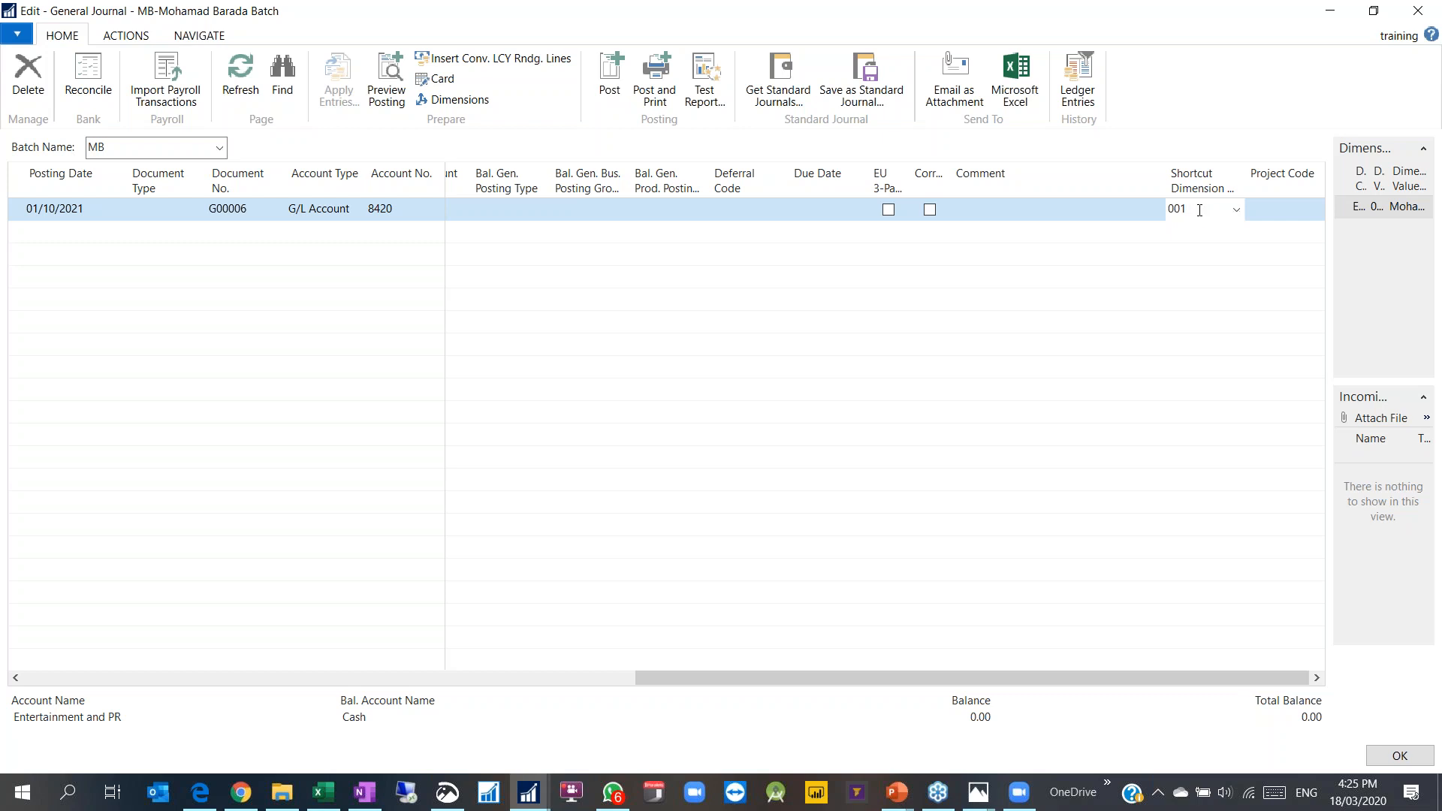
{"action": "left_click", "coordinate": [1234, 212]}
{"action": "left_click", "coordinate": [1174, 210]}
{"action": "left_click", "coordinate": [1261, 208]}
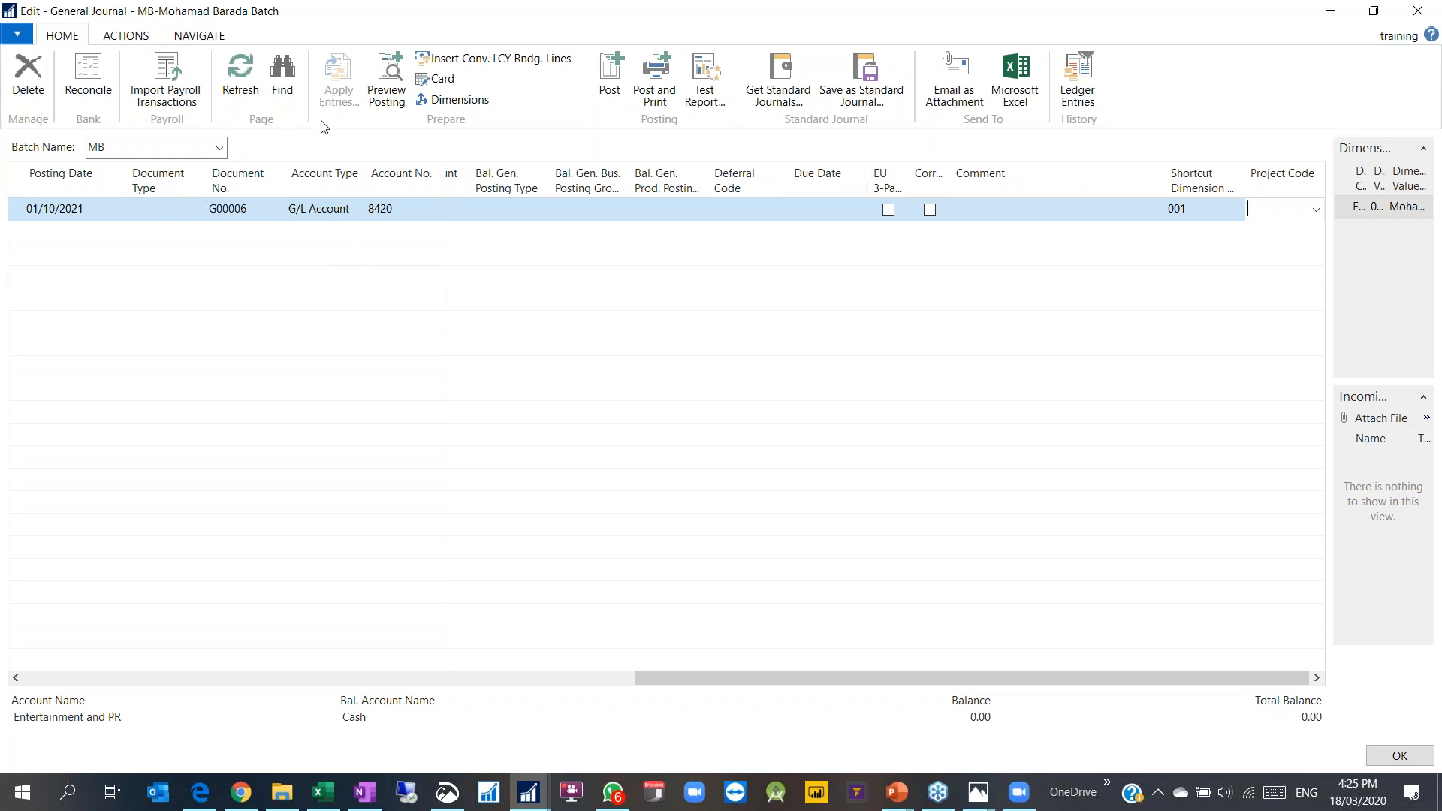
{"action": "left_click", "coordinate": [386, 79]}
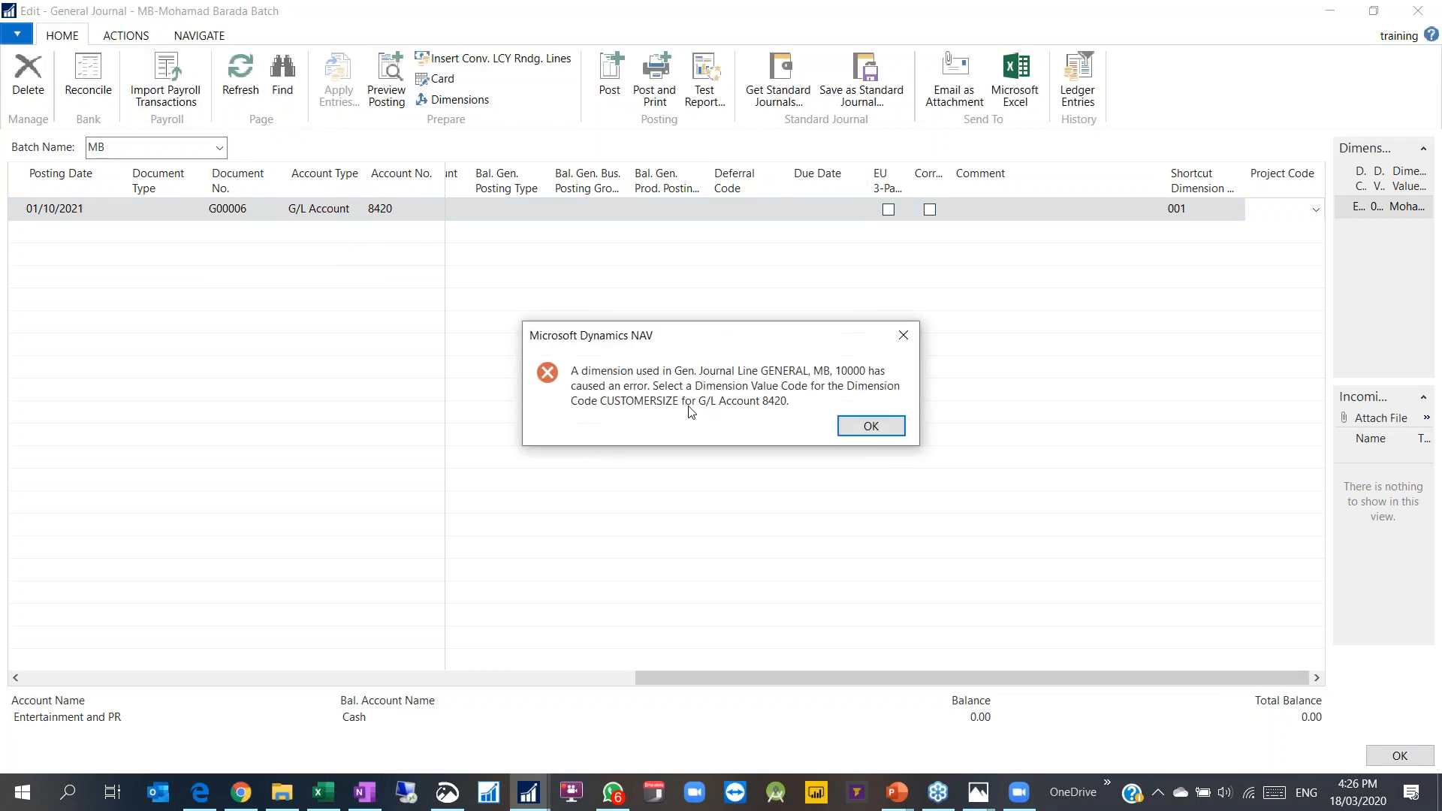
{"action": "left_click", "coordinate": [899, 337]}
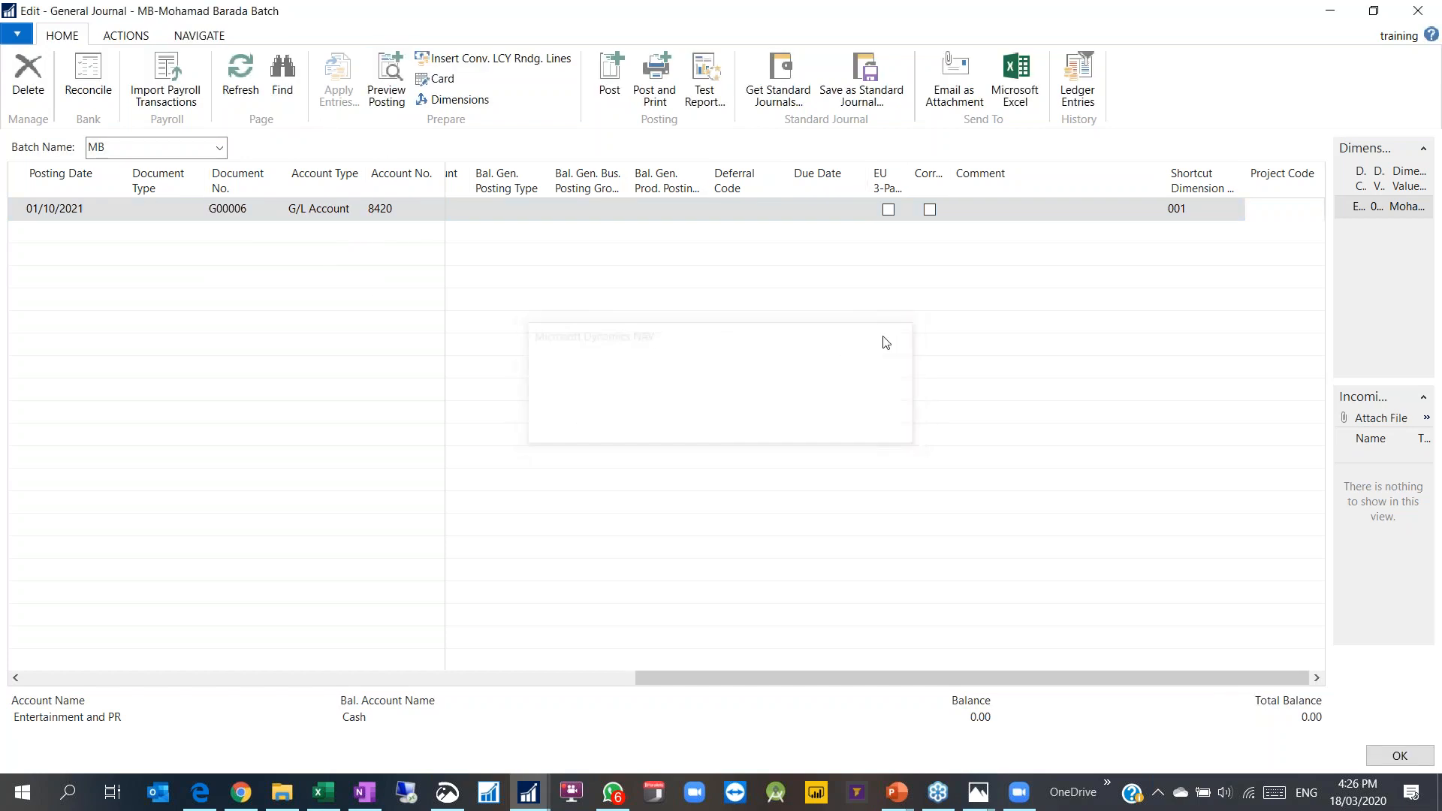
Step: Add CUSTOMERSIZE with value MIDSIZE to the line's dimension set
{"action": "left_click", "coordinate": [433, 101]}
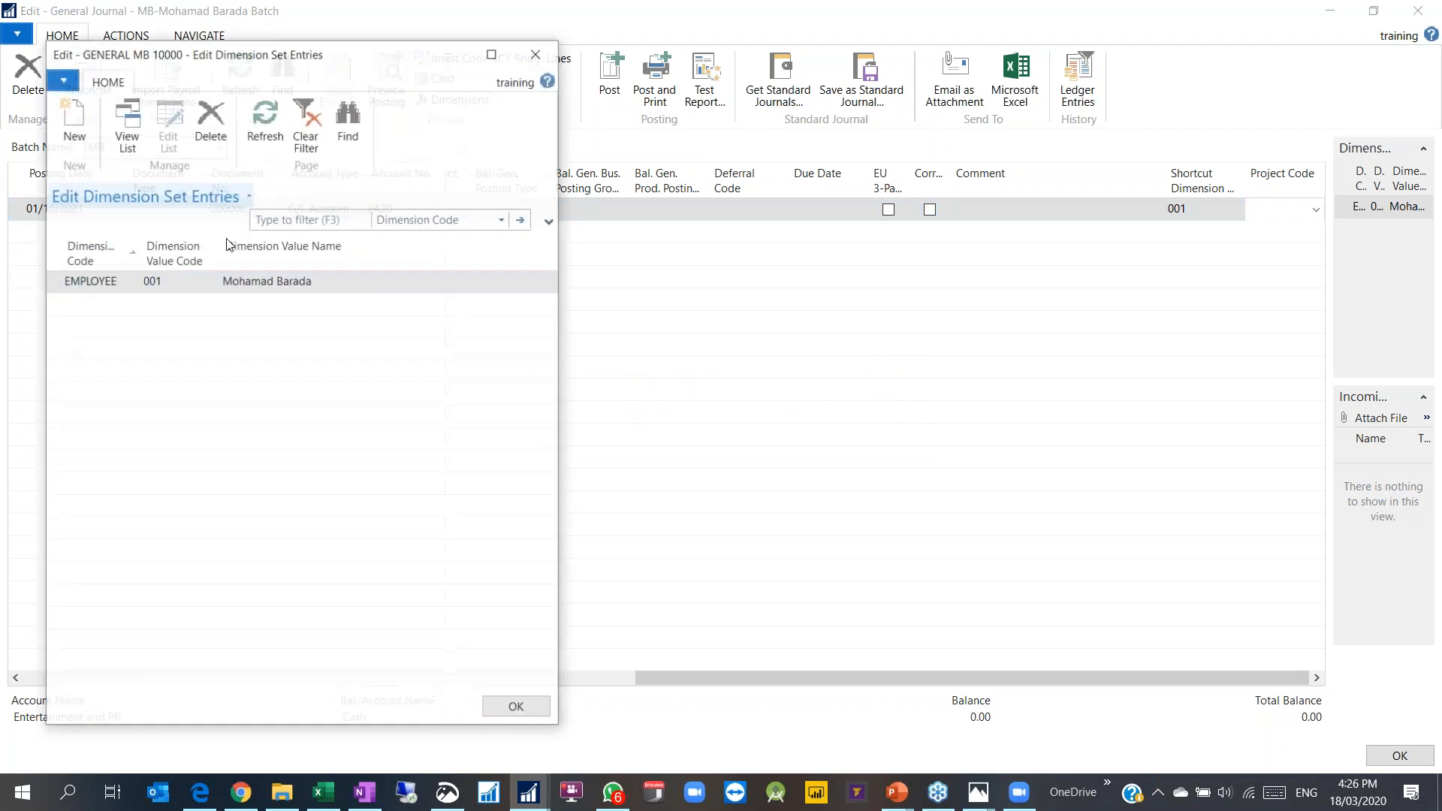
{"action": "left_click", "coordinate": [107, 304]}
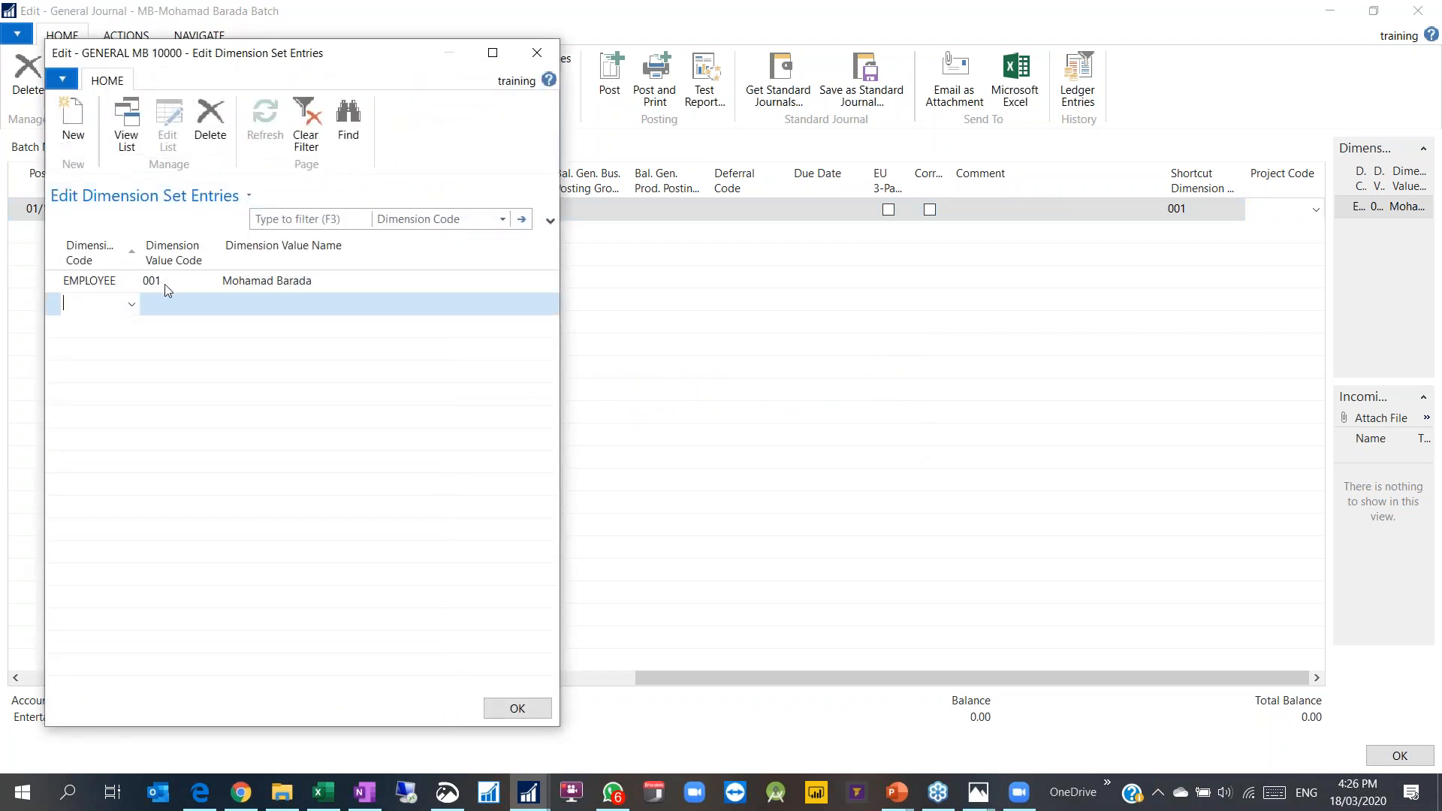
{"action": "left_click", "coordinate": [132, 304]}
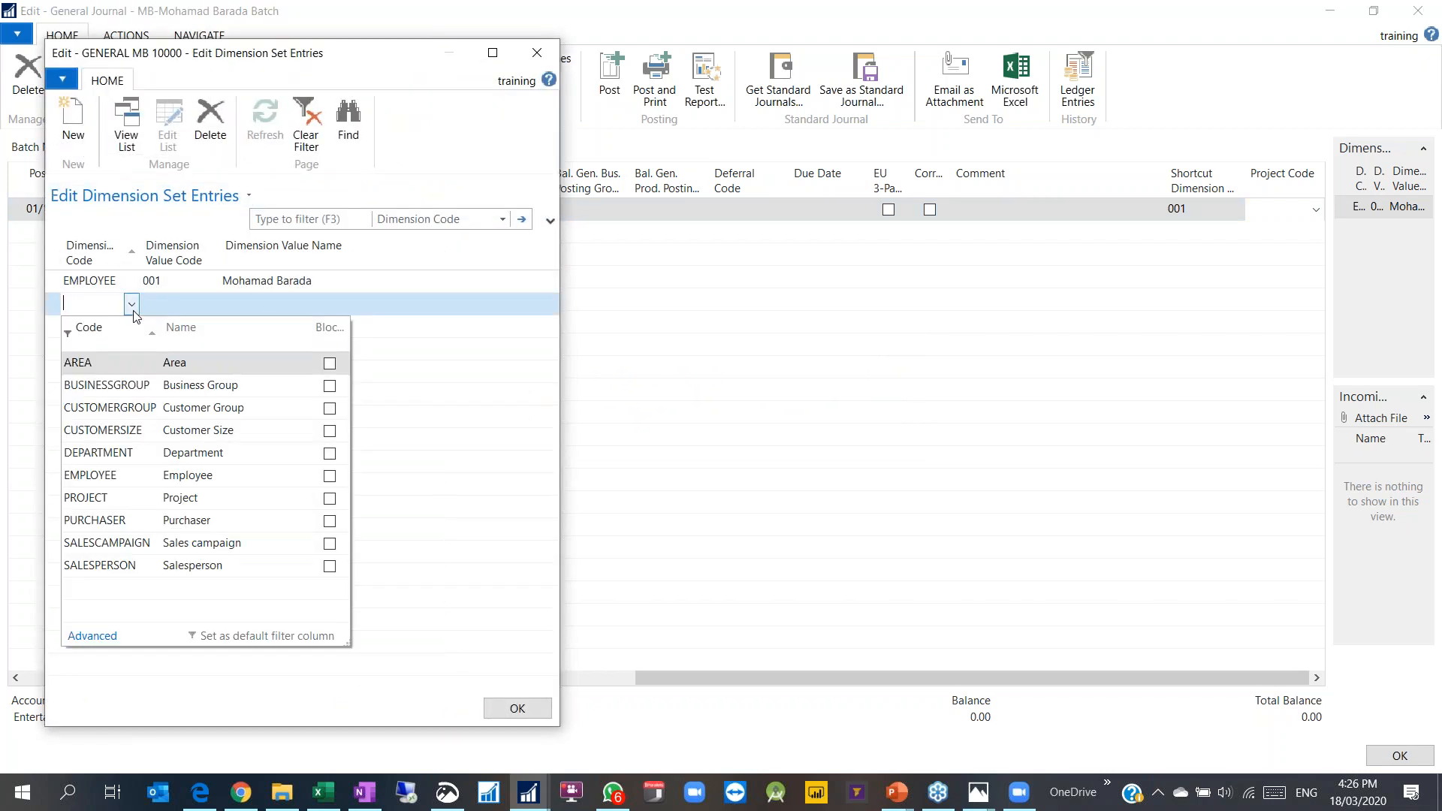
{"action": "left_click", "coordinate": [102, 431]}
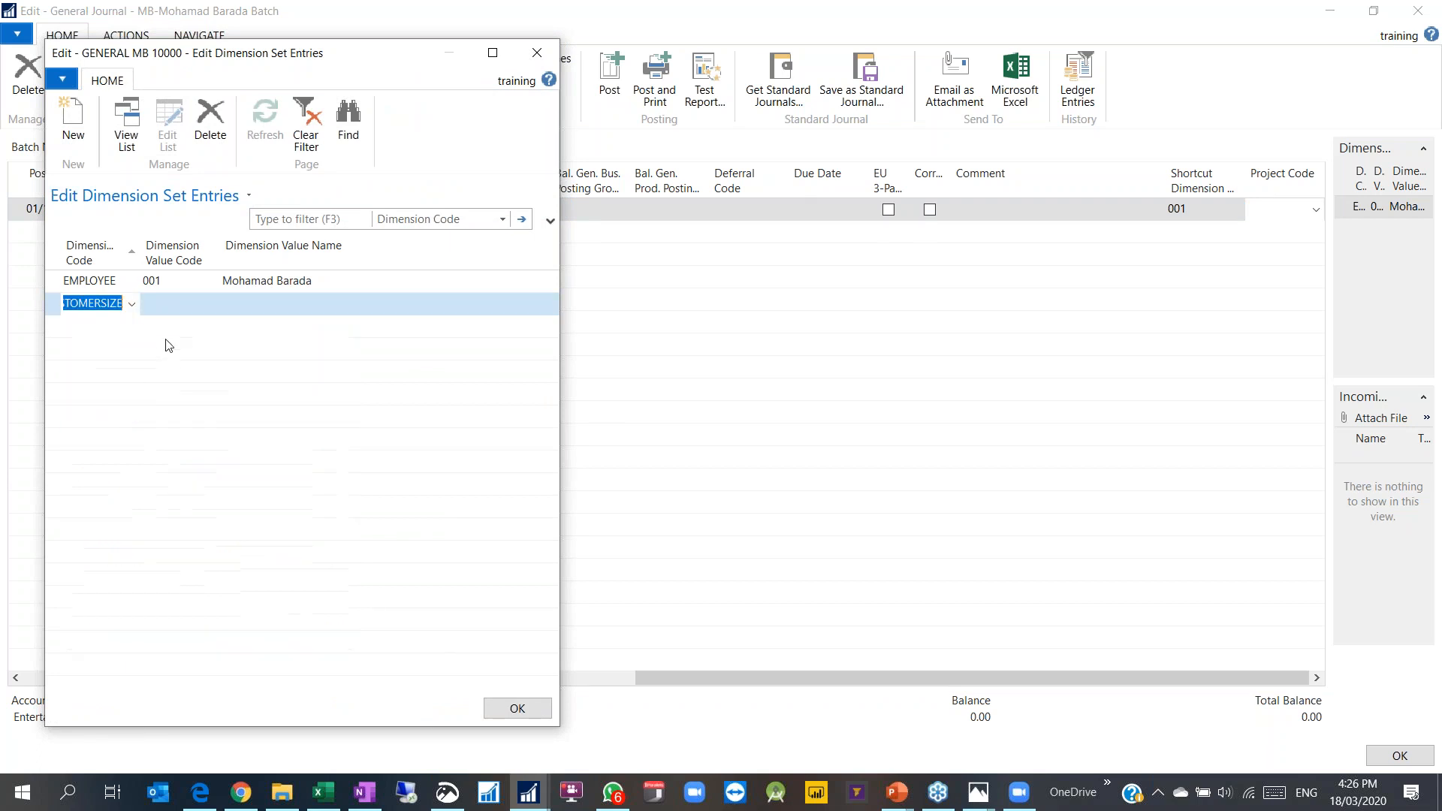
{"action": "left_click", "coordinate": [211, 305]}
{"action": "left_click", "coordinate": [172, 384]}
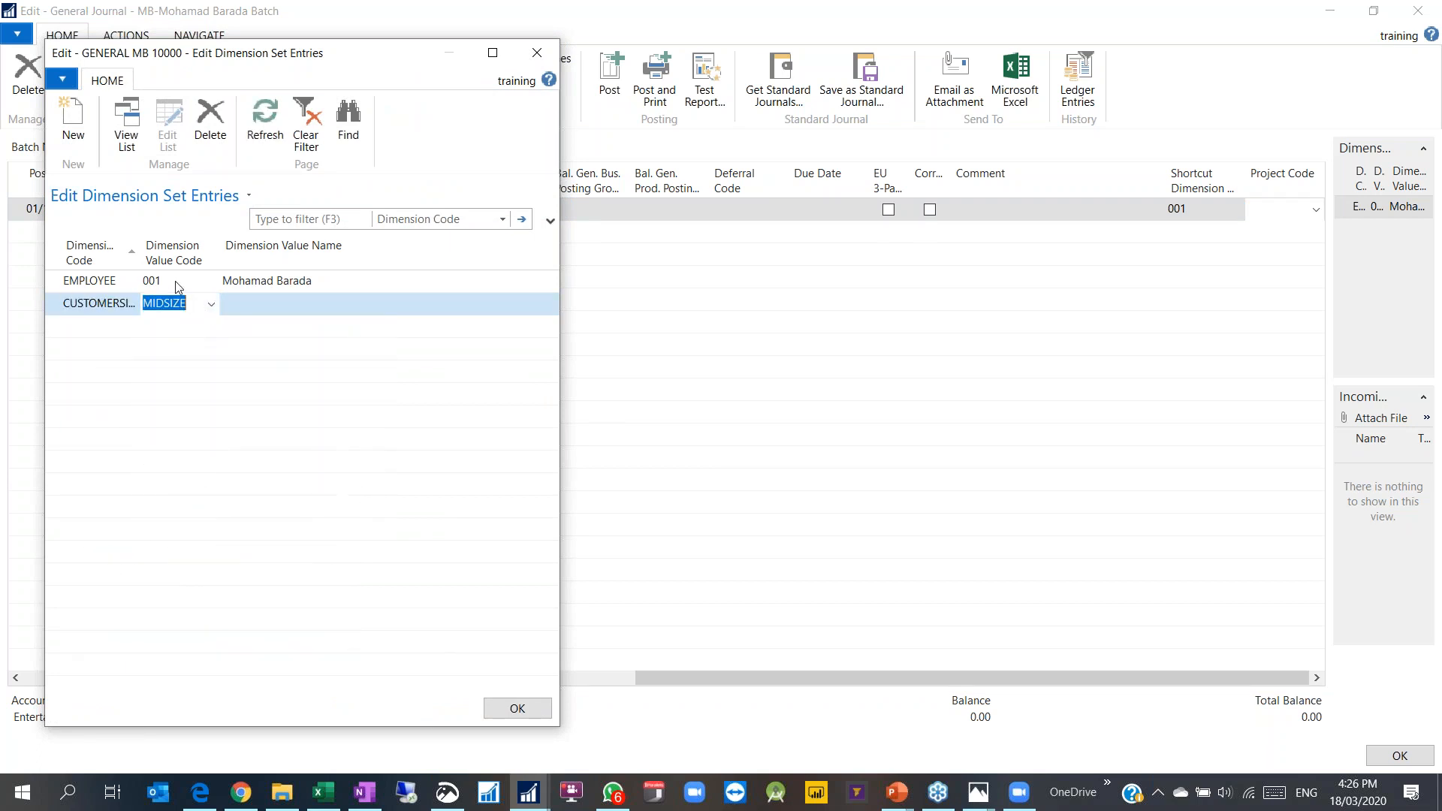
{"action": "left_click", "coordinate": [173, 302]}
{"action": "left_click", "coordinate": [516, 708]}
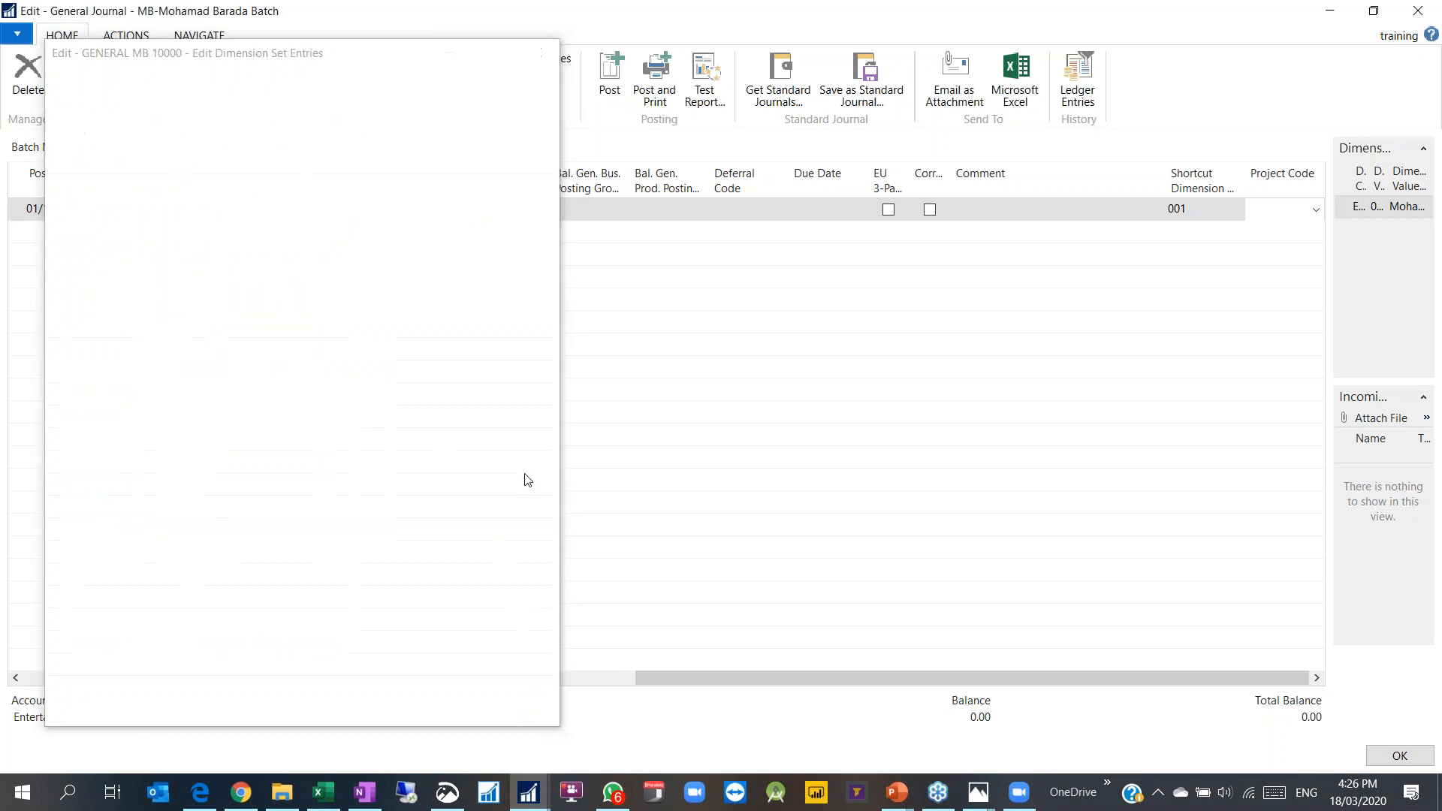
{"action": "left_click_drag", "start_coordinate": [673, 679], "coordinate": [62, 658]}
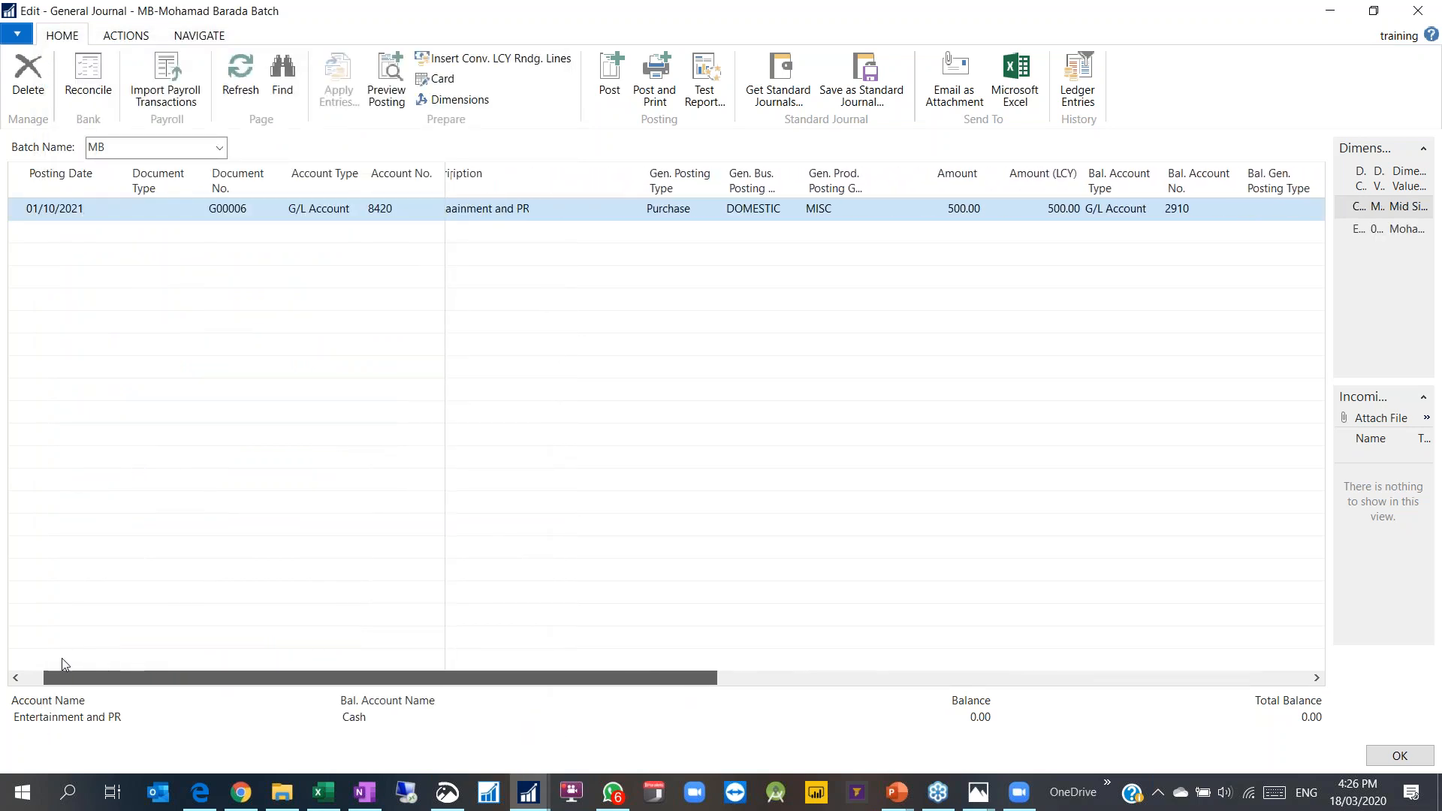
Step: Append a mid-size customers note to the line's description
{"action": "left_click", "coordinate": [580, 212]}
{"action": "left_click", "coordinate": [586, 210]}
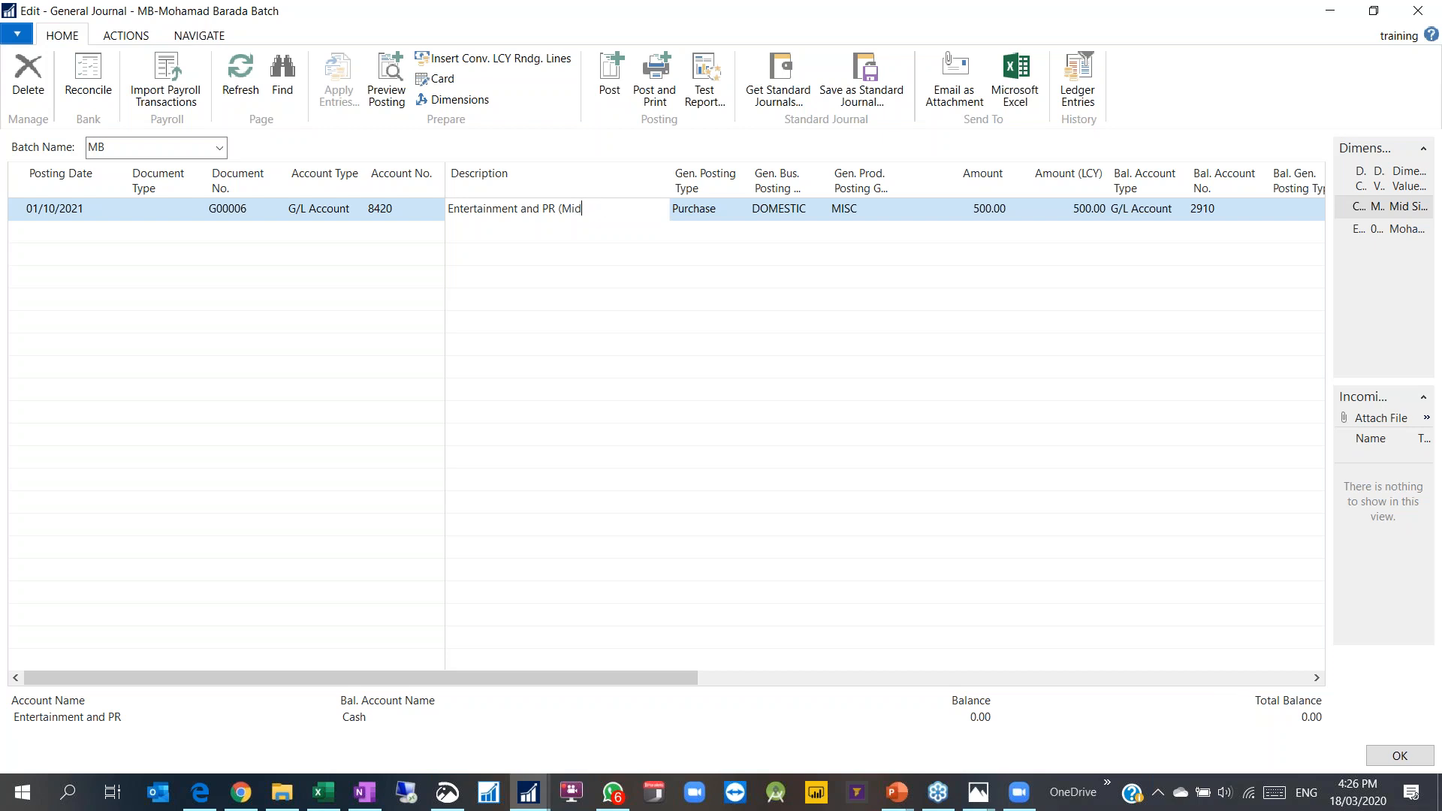
{"action": "type", "text": "stomers)"}
{"action": "key", "text": "Tab"}
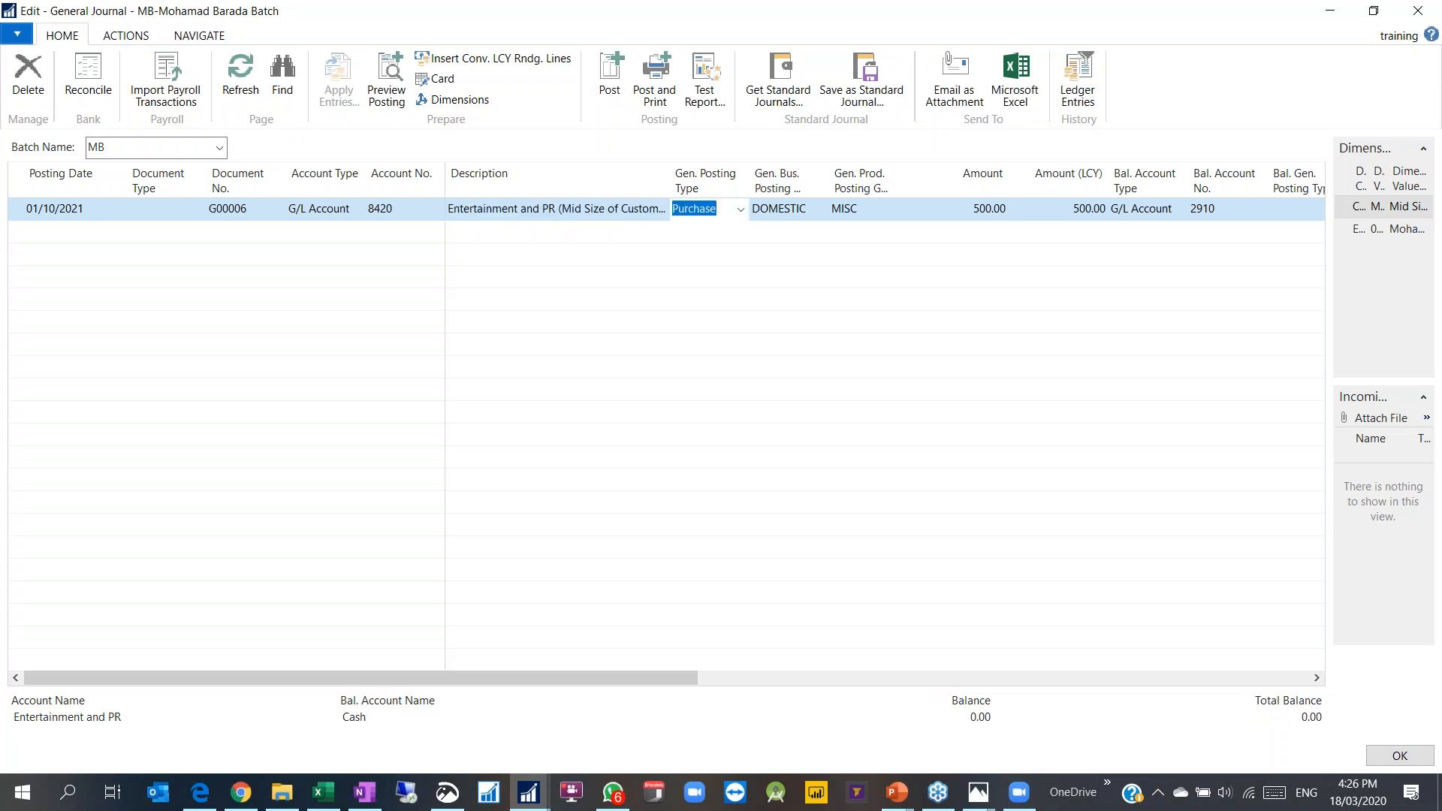
{"action": "left_click", "coordinate": [573, 233]}
{"action": "left_click", "coordinate": [568, 217]}
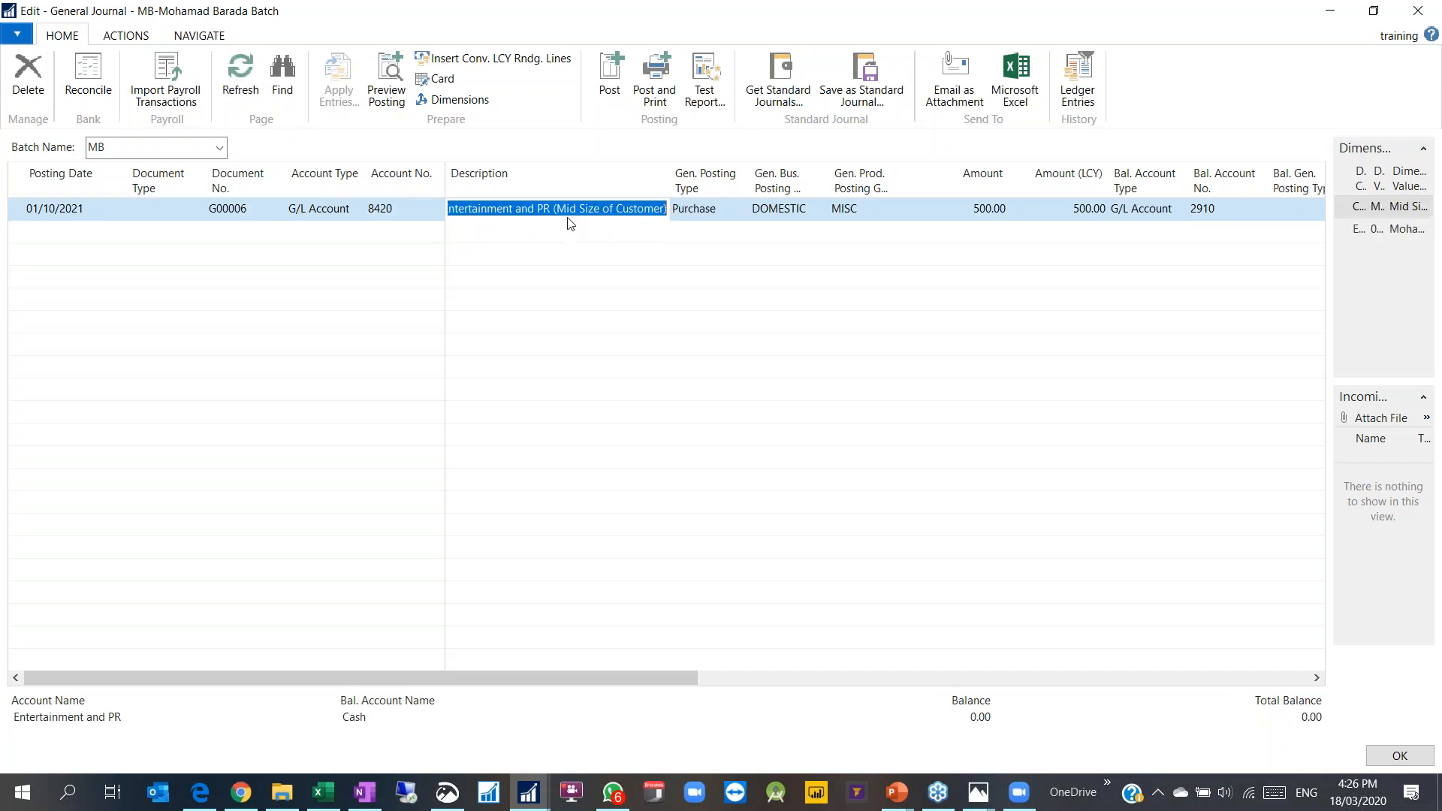
Step: Post the journal line, confirm the posting, and close the General Journal
{"action": "left_click", "coordinate": [623, 93]}
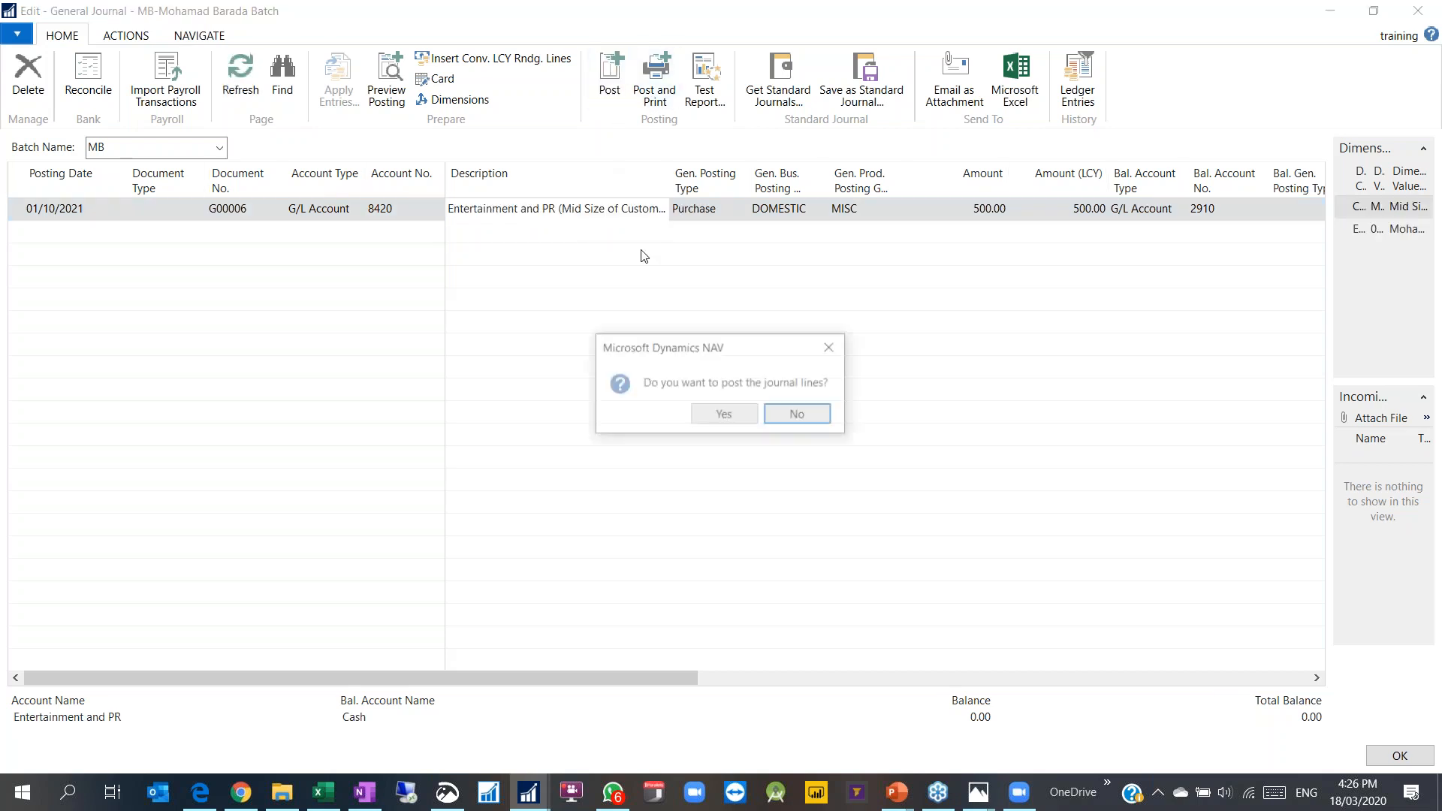
{"action": "left_click", "coordinate": [727, 414]}
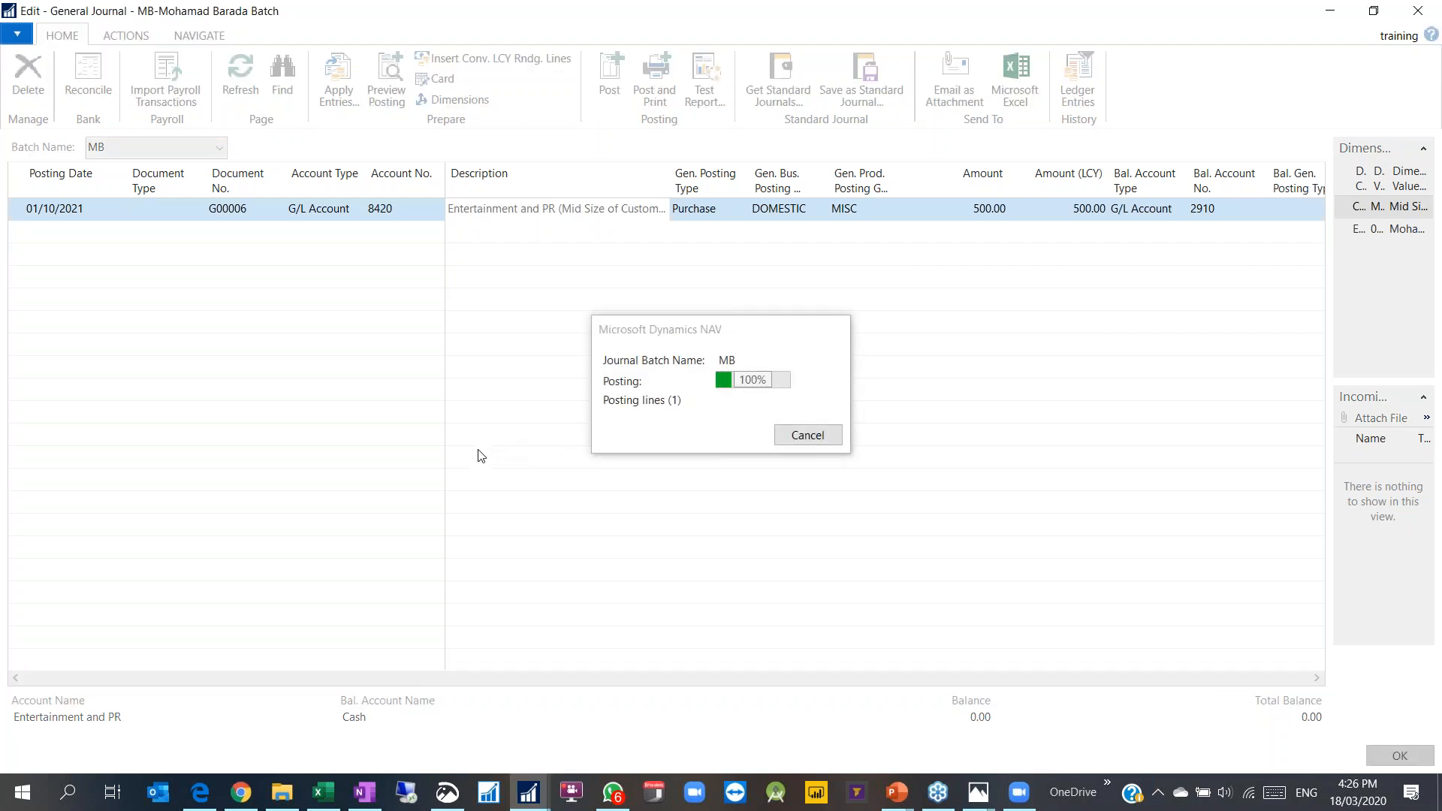
{"action": "left_click", "coordinate": [815, 413]}
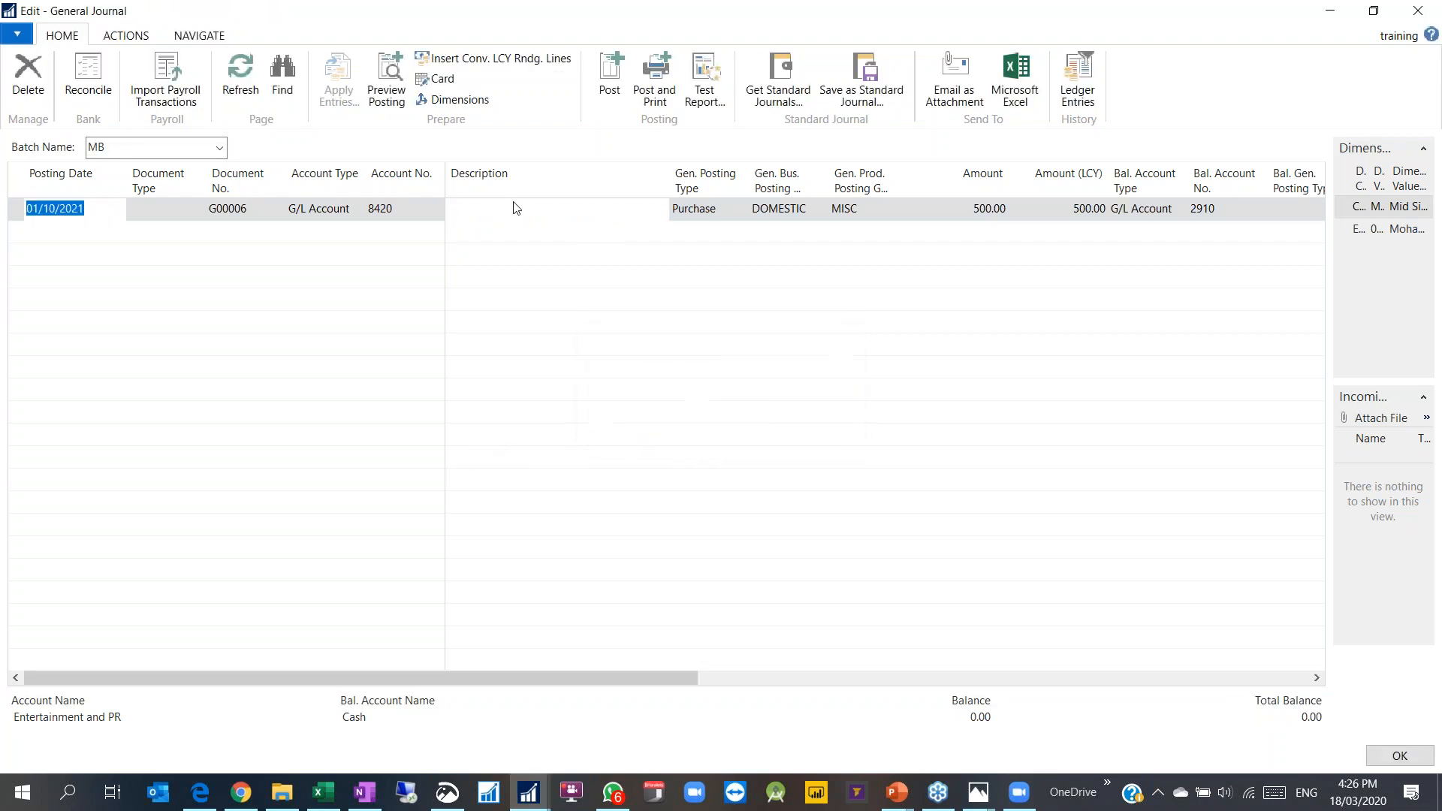
{"action": "left_click", "coordinate": [1417, 10]}
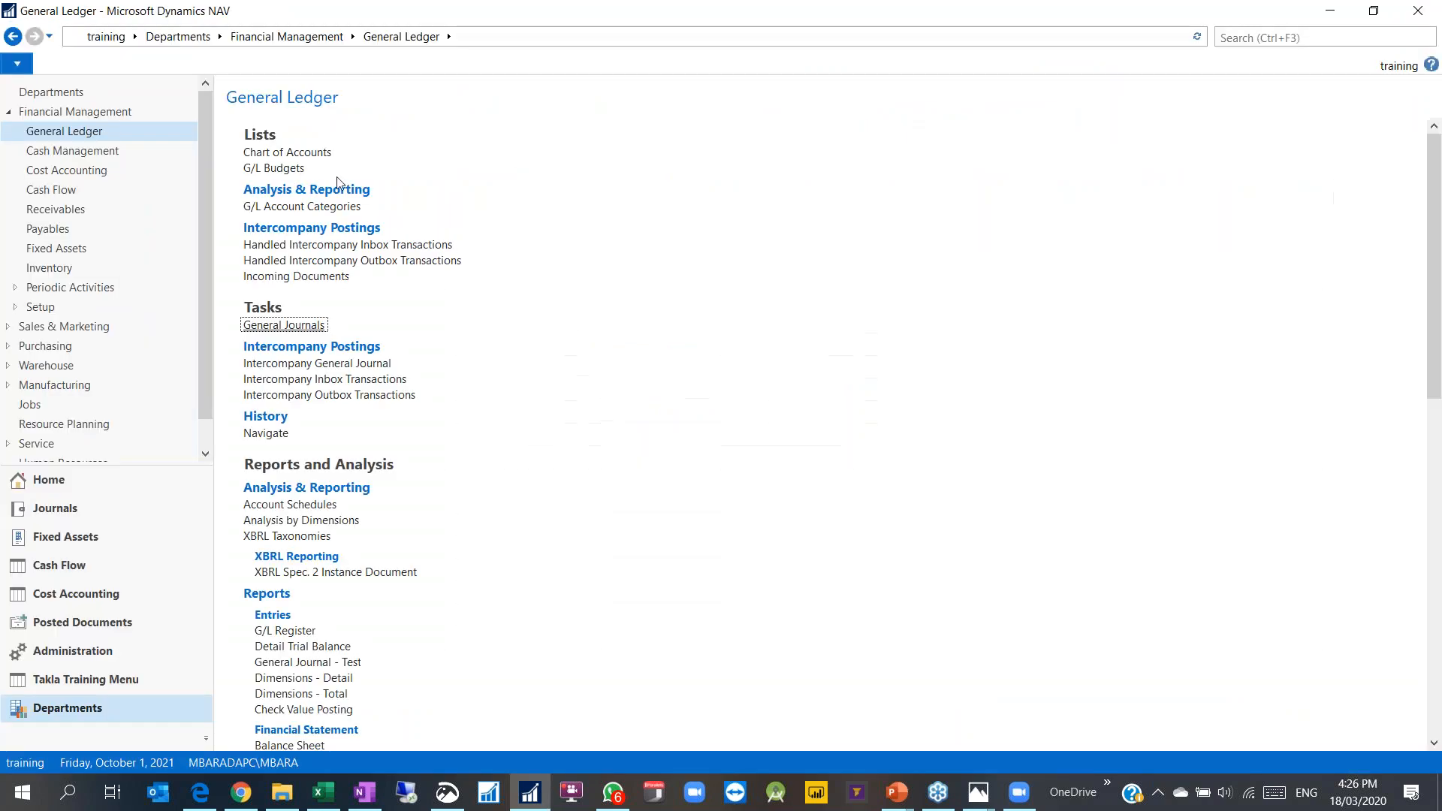
Step: Open General Ledger Entries and filter them to G/L Account No. 8420
{"action": "left_click", "coordinate": [69, 625]}
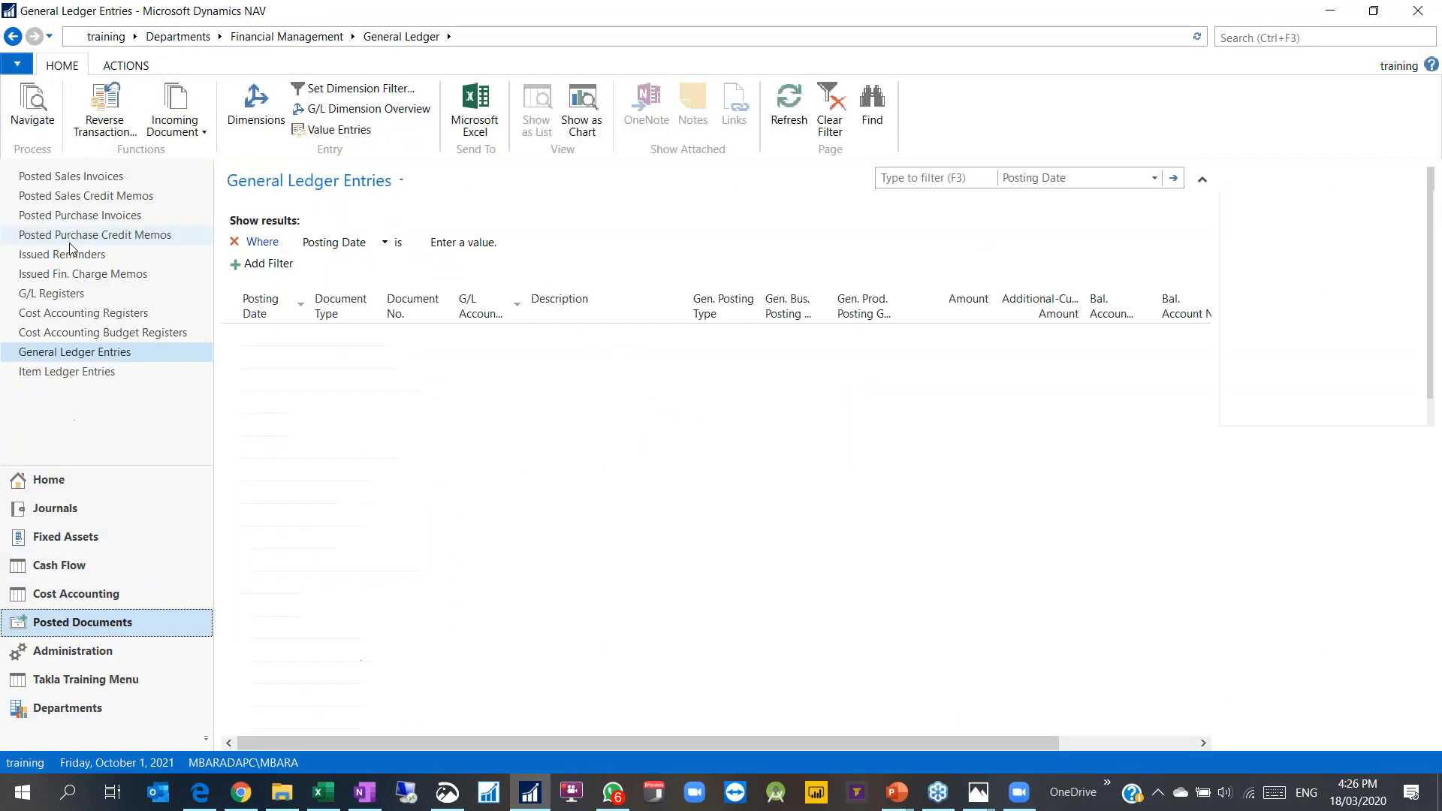
{"action": "left_click", "coordinate": [72, 355]}
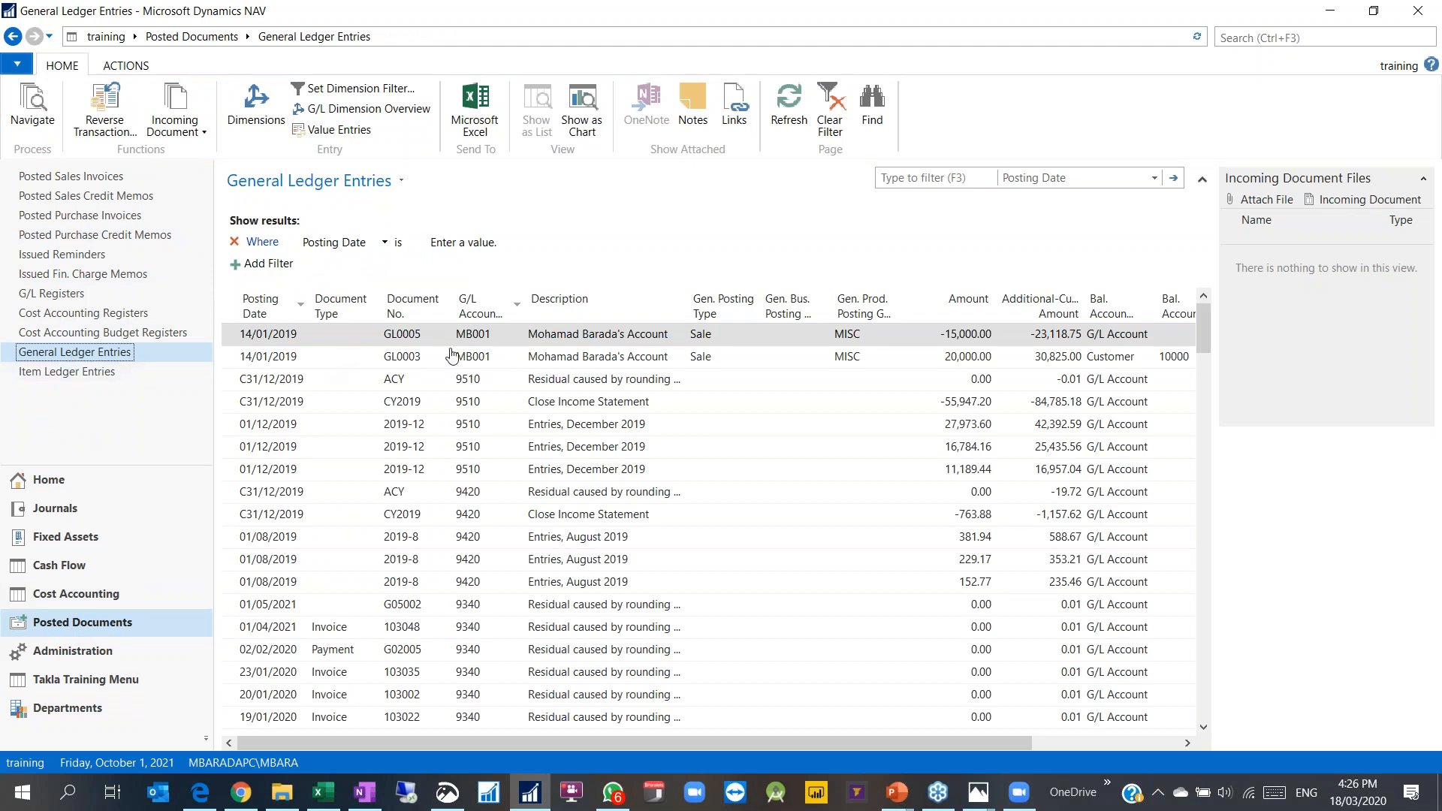
{"action": "left_click", "coordinate": [1062, 178]}
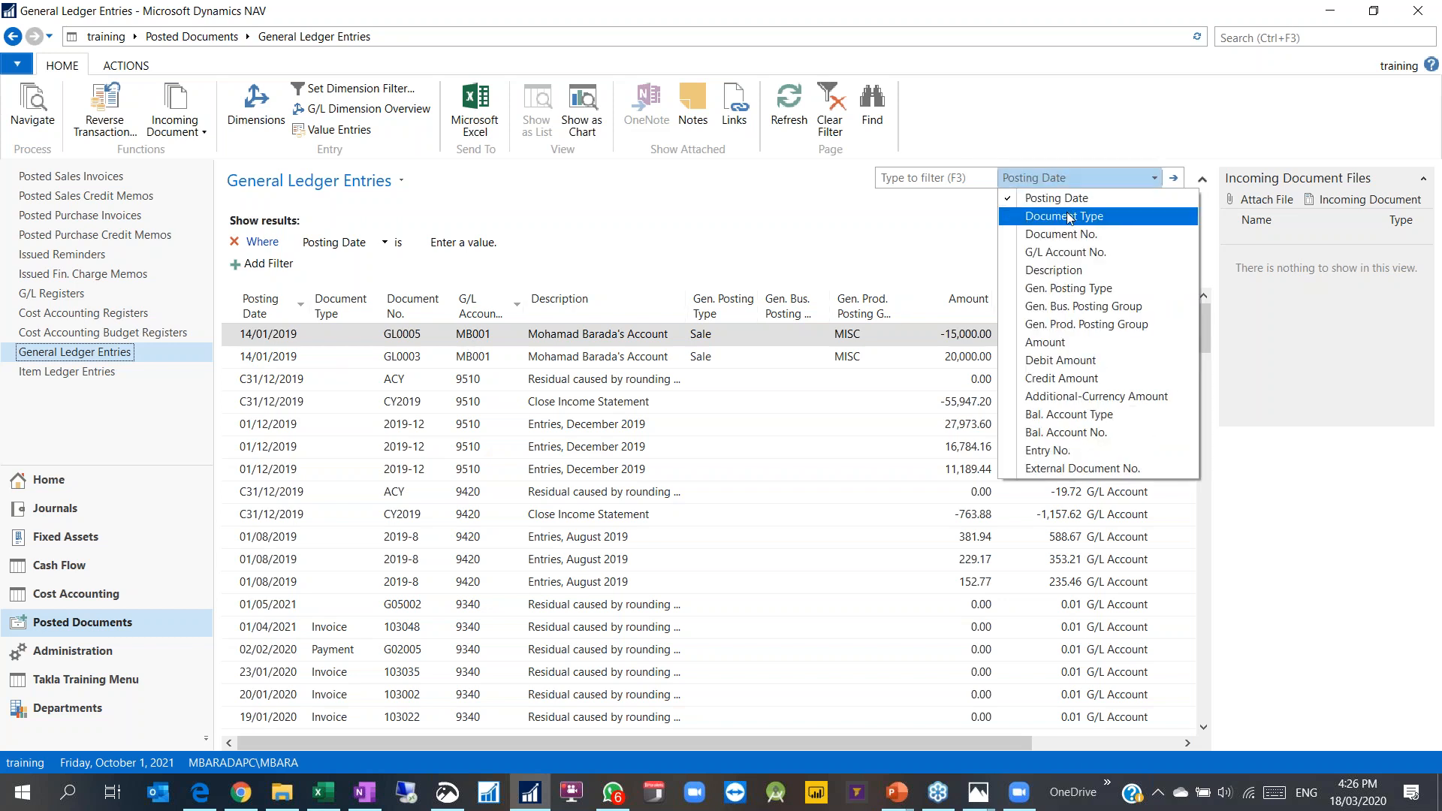
{"action": "left_click", "coordinate": [1063, 253]}
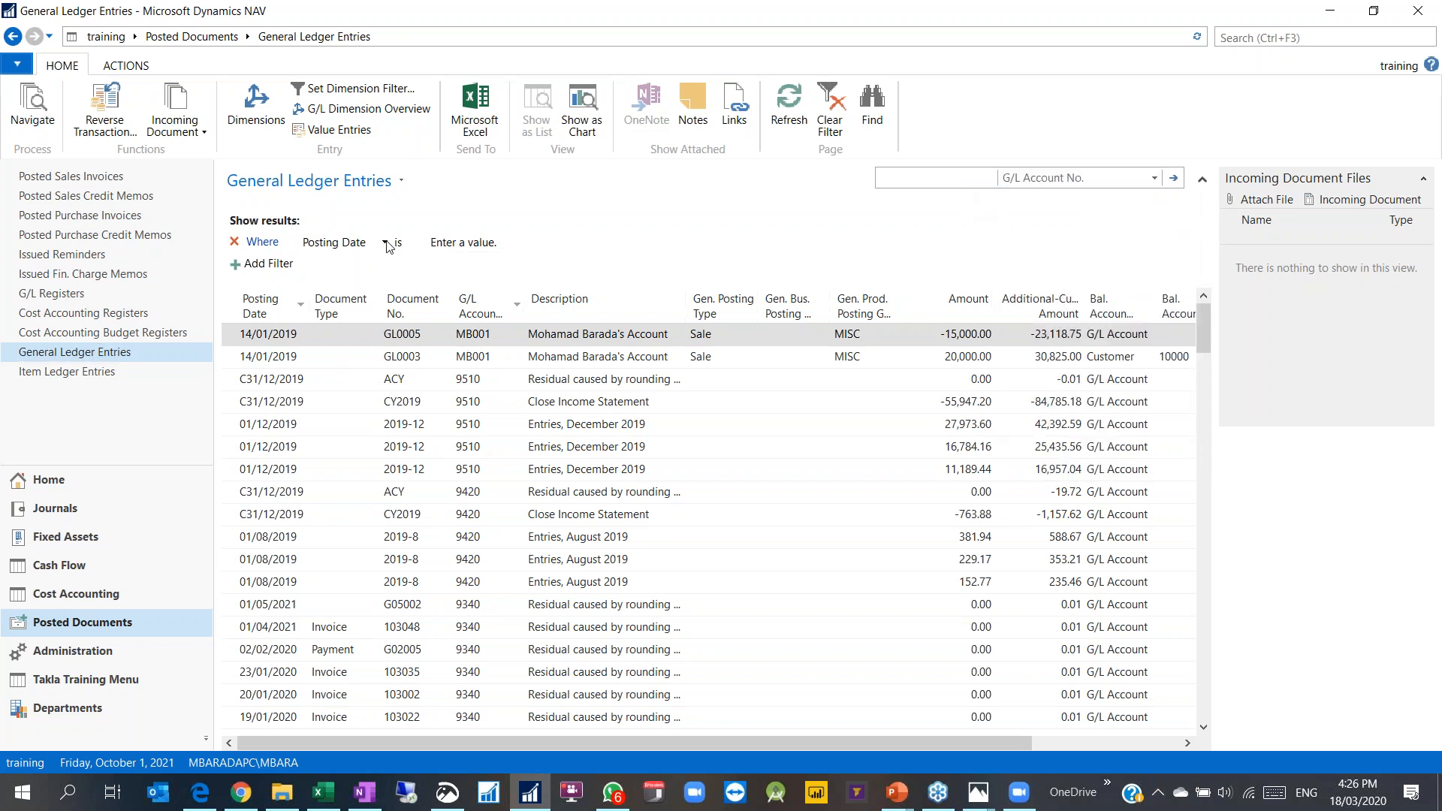
{"action": "left_click", "coordinate": [342, 242]}
{"action": "left_click", "coordinate": [341, 372]}
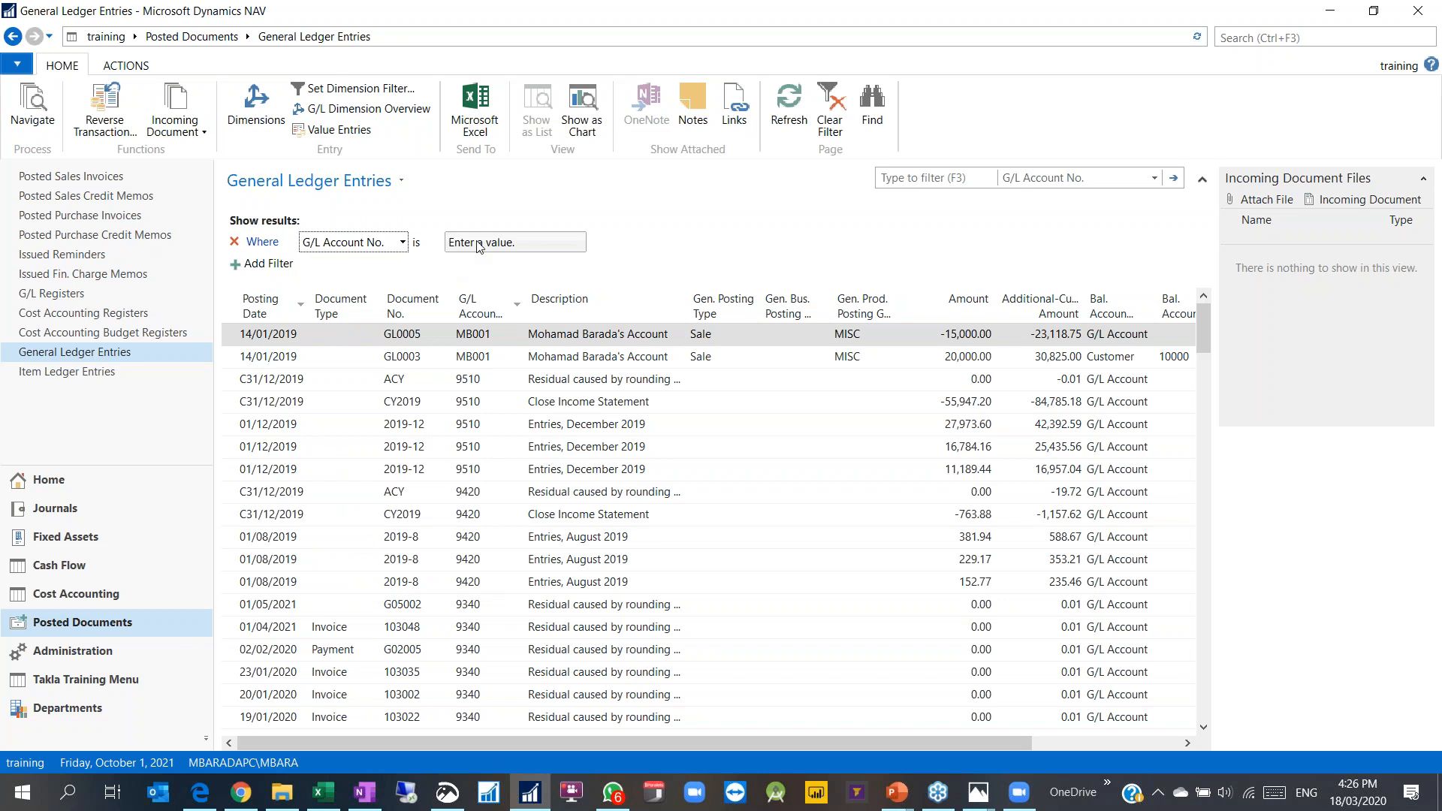
{"action": "type", "text": "8420"}
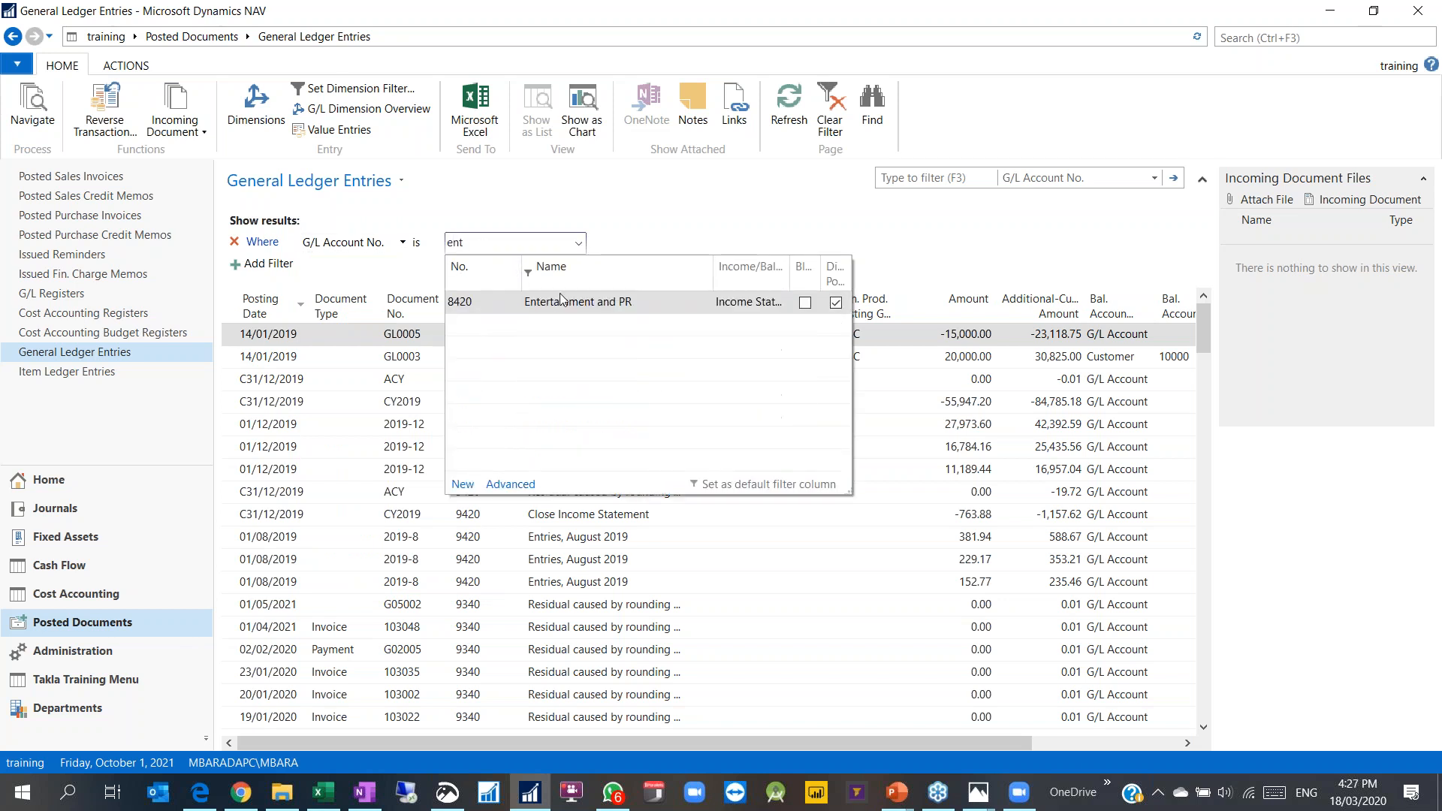
{"action": "key", "text": "Return"}
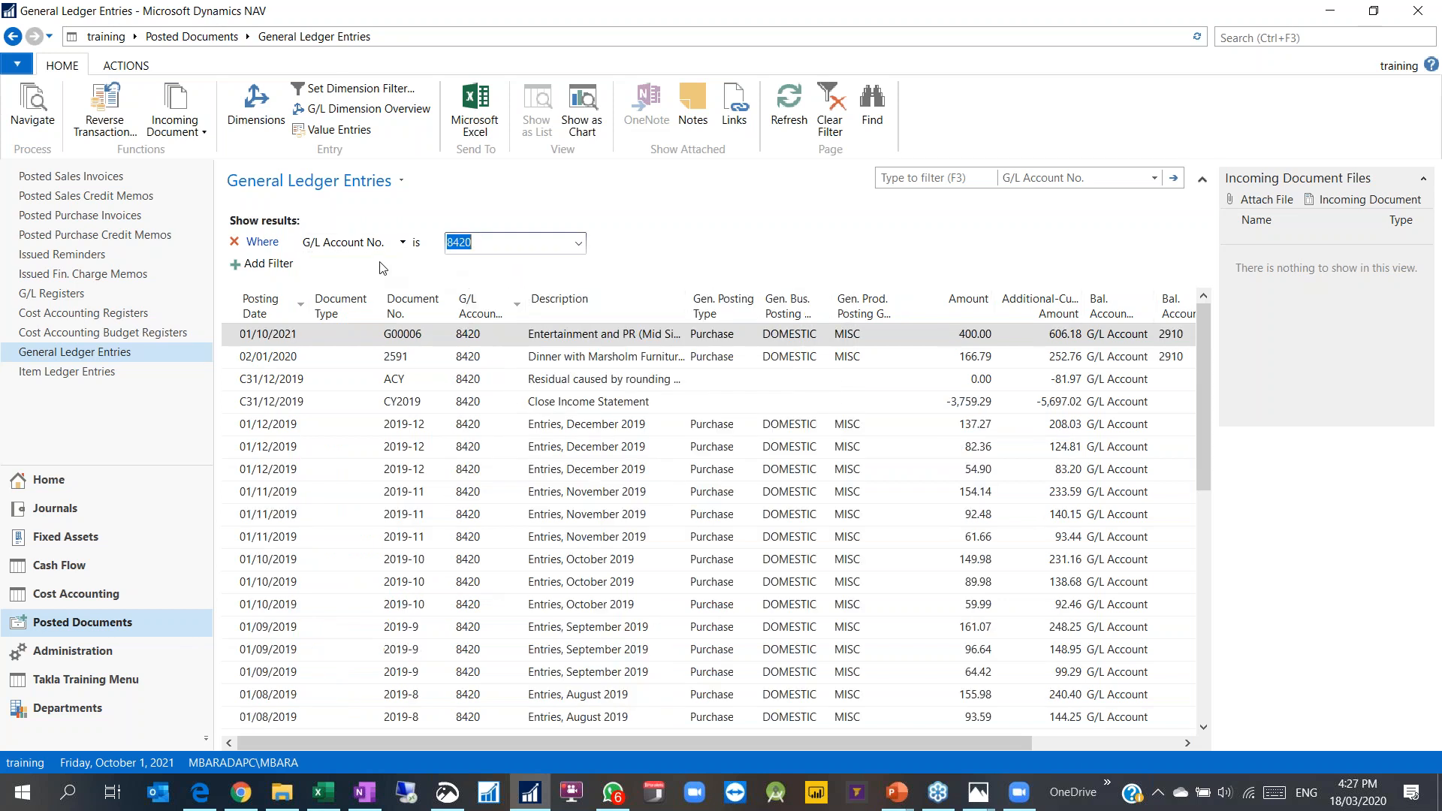
Step: Select the newly posted G00006 entry for account 8420 and review its amount
{"action": "left_click", "coordinate": [542, 342]}
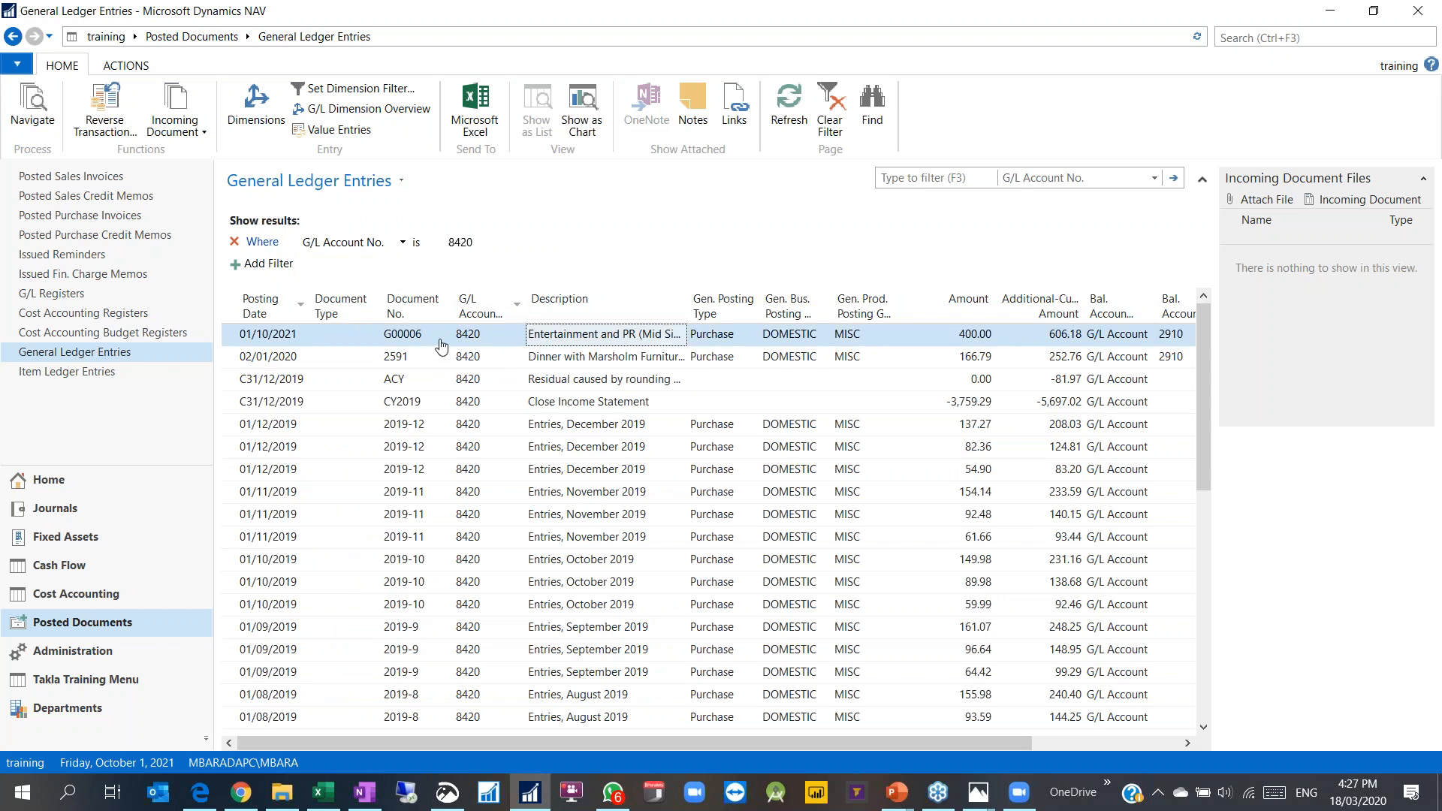
{"action": "left_click", "coordinate": [974, 337]}
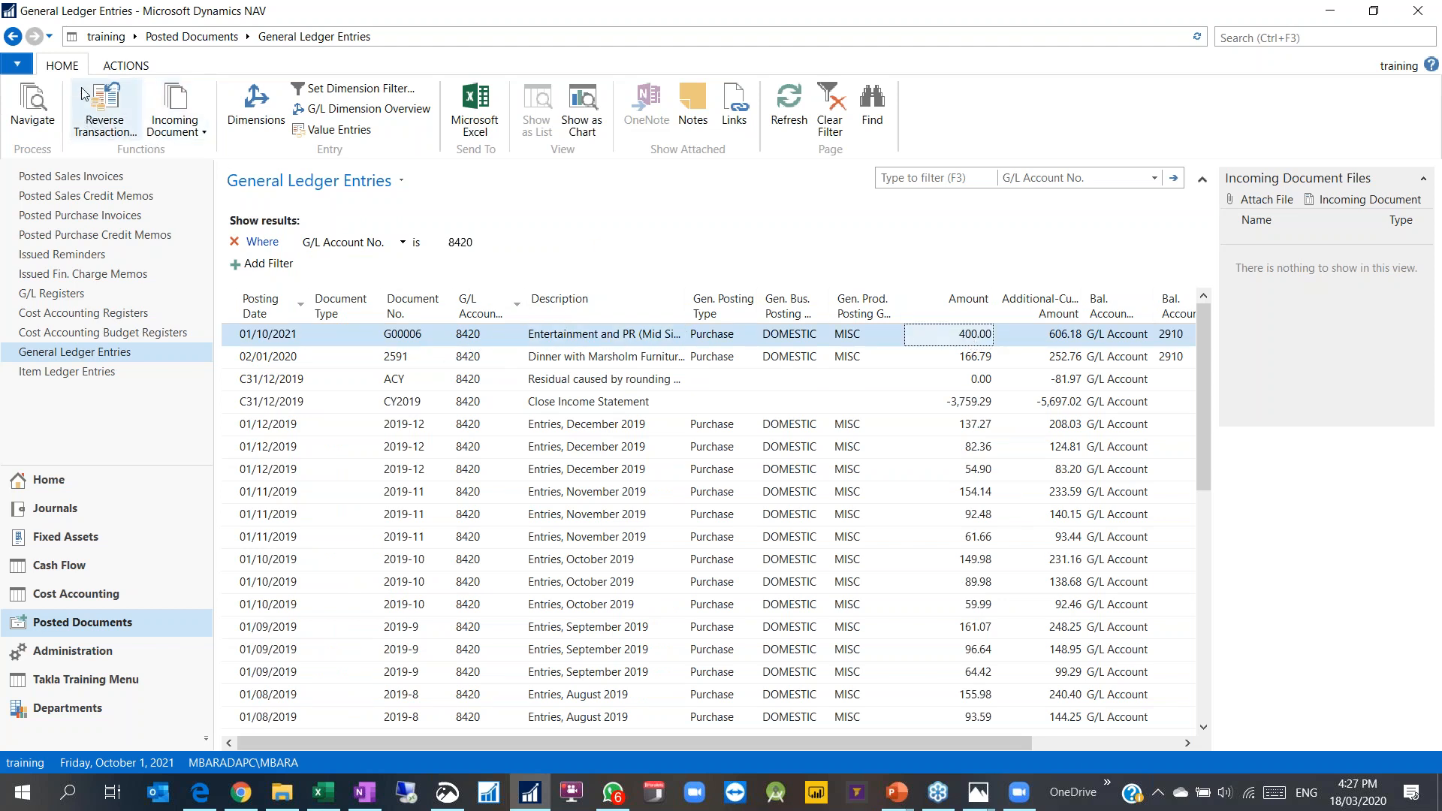
{"action": "left_click", "coordinate": [126, 66]}
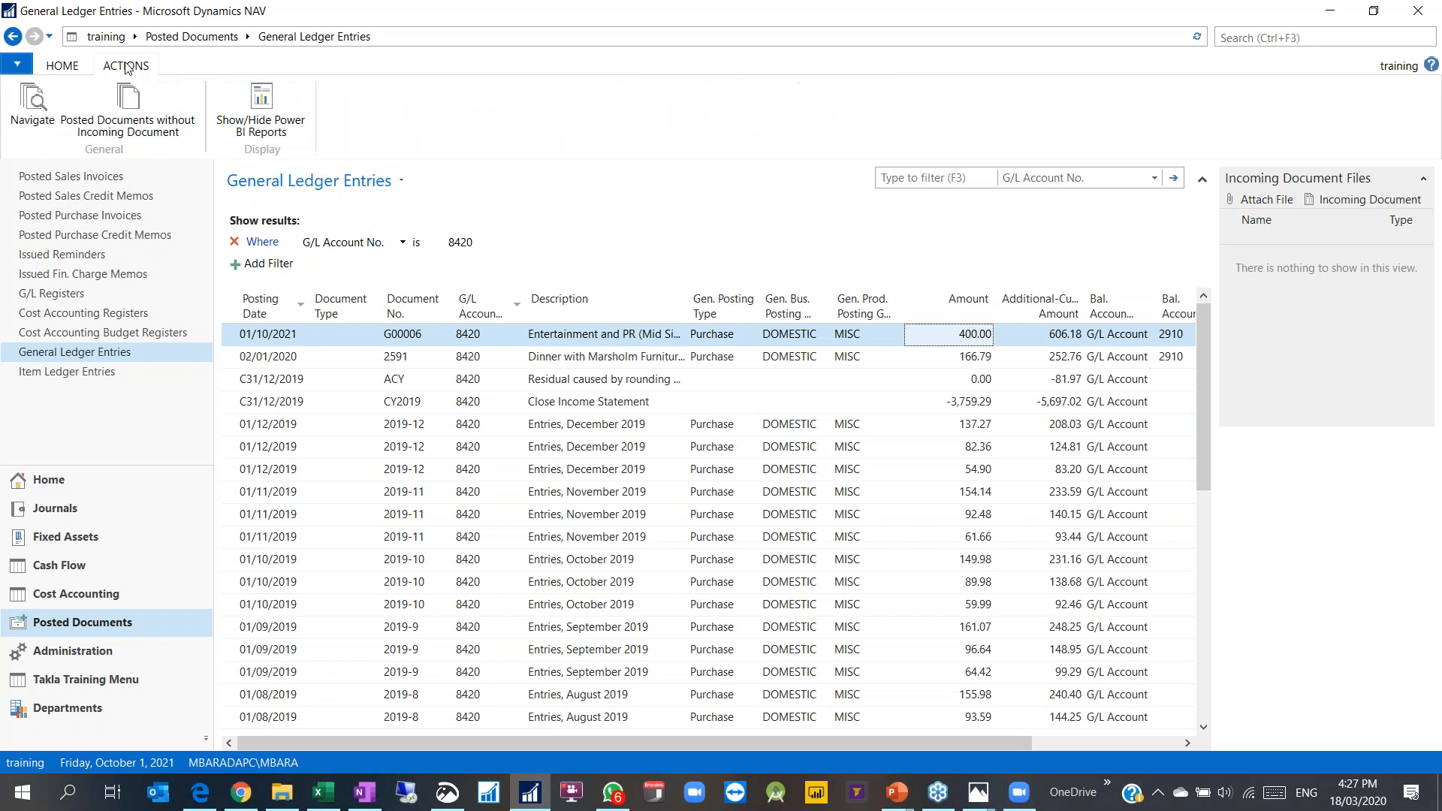
{"action": "left_click", "coordinate": [33, 105]}
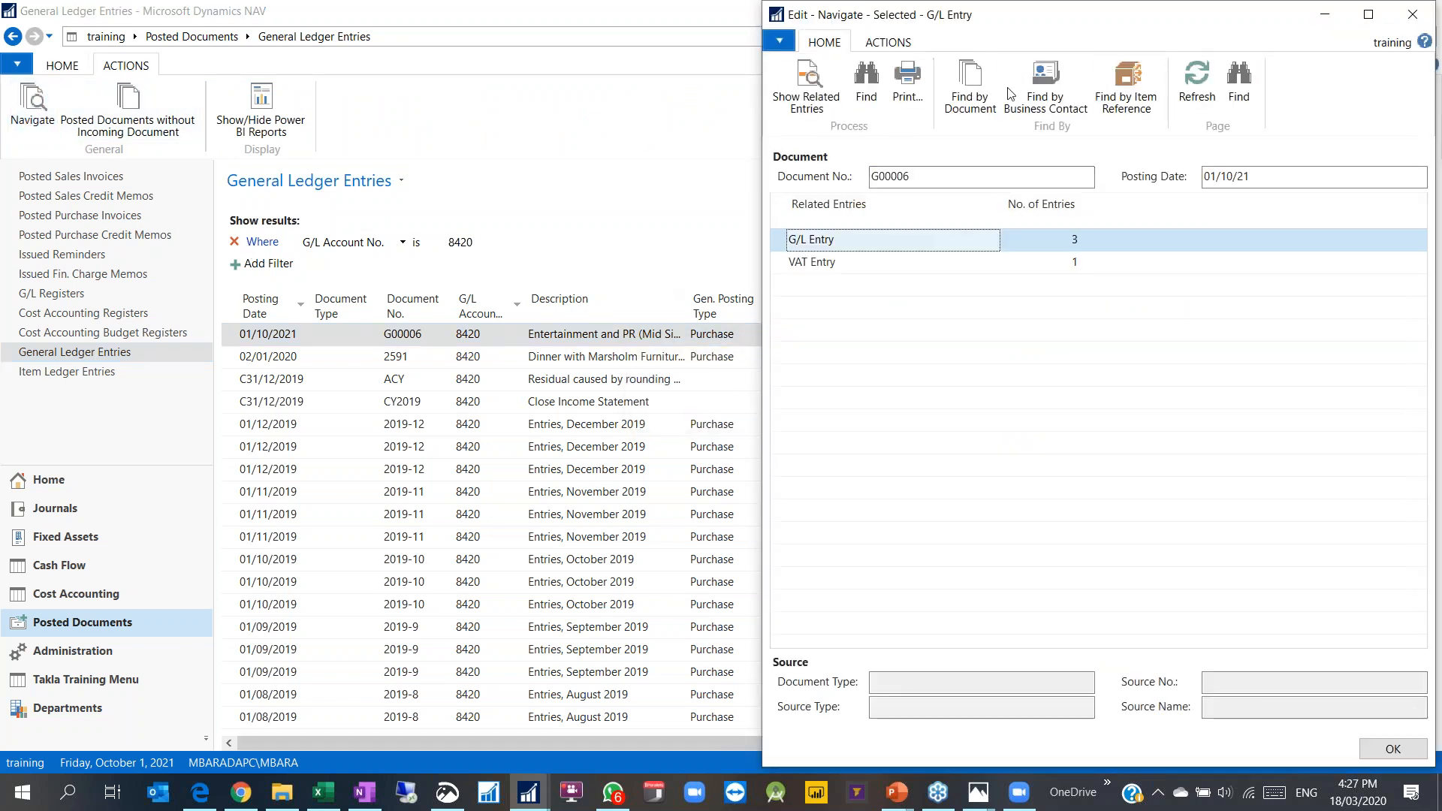
{"action": "left_click", "coordinate": [591, 126]}
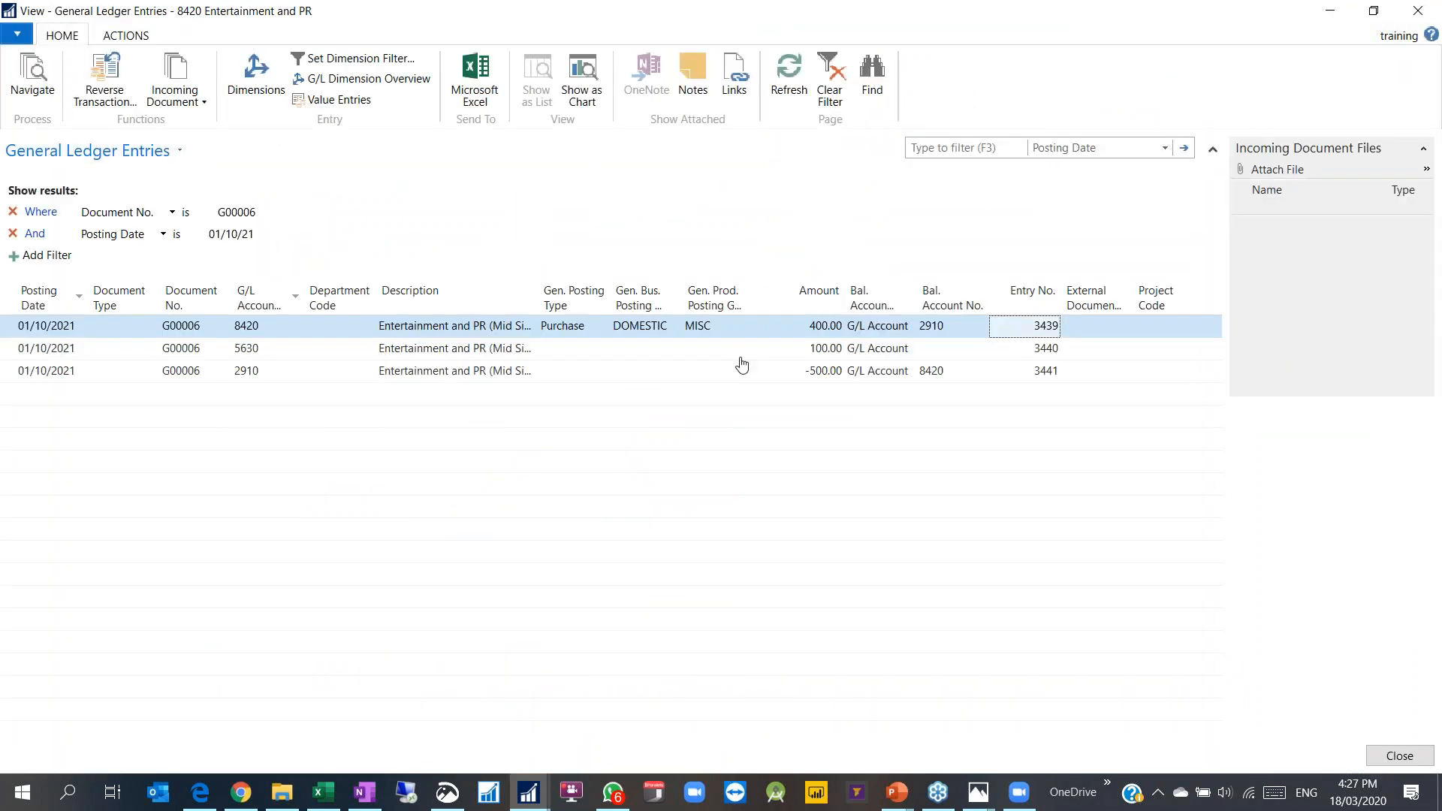
{"action": "left_click", "coordinate": [814, 379]}
{"action": "left_click", "coordinate": [251, 375]}
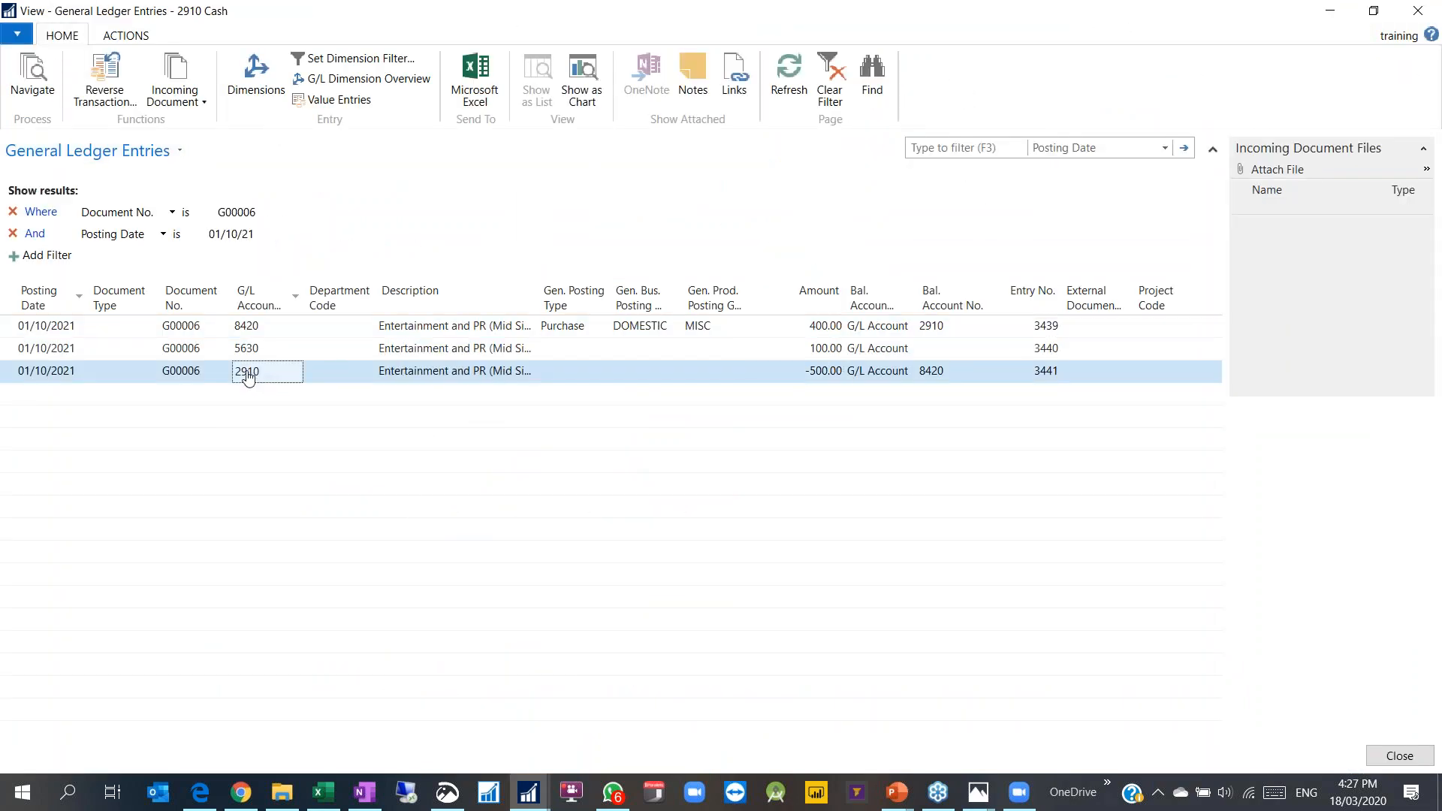
{"action": "left_click", "coordinate": [245, 379]}
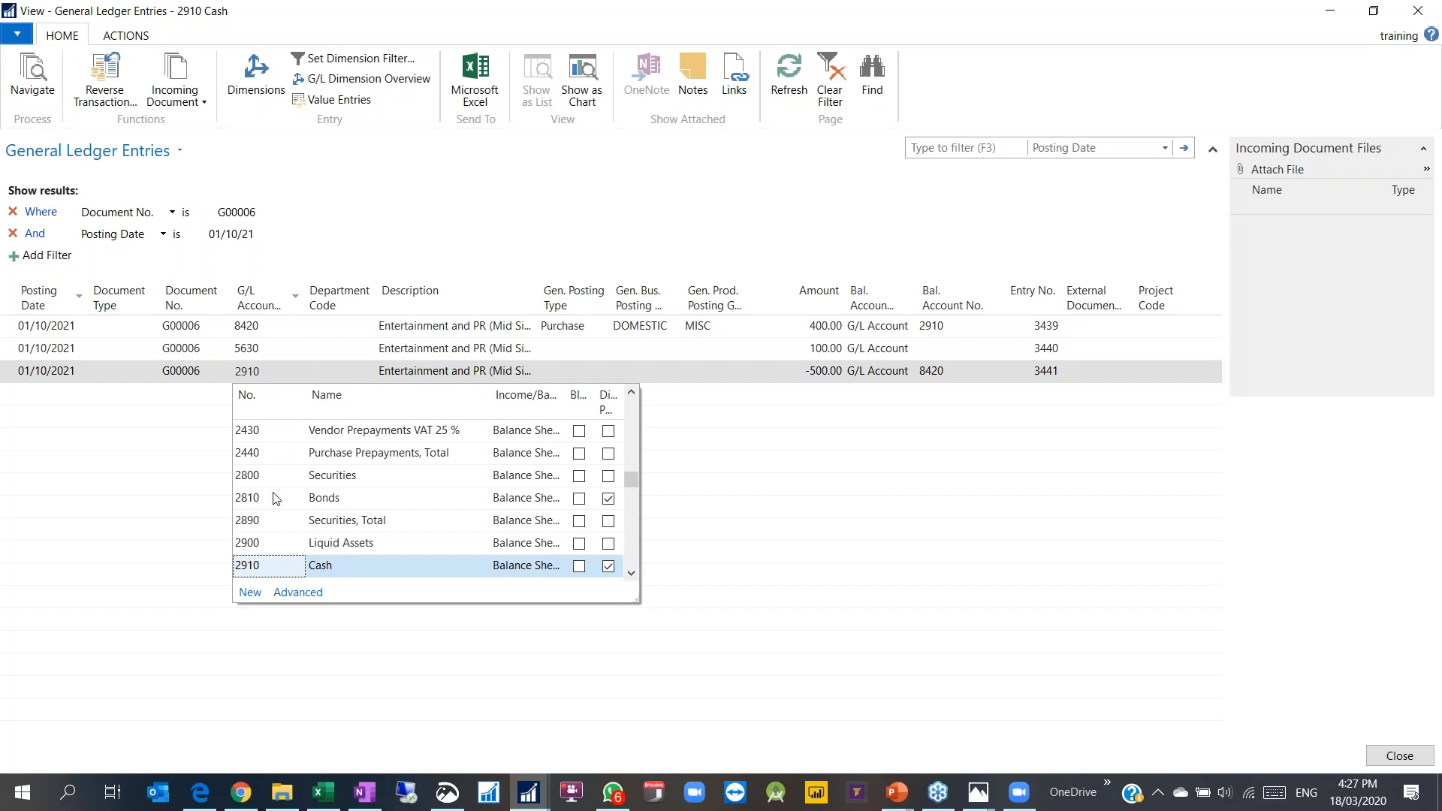
{"action": "left_click", "coordinate": [250, 349]}
{"action": "left_click", "coordinate": [248, 349]}
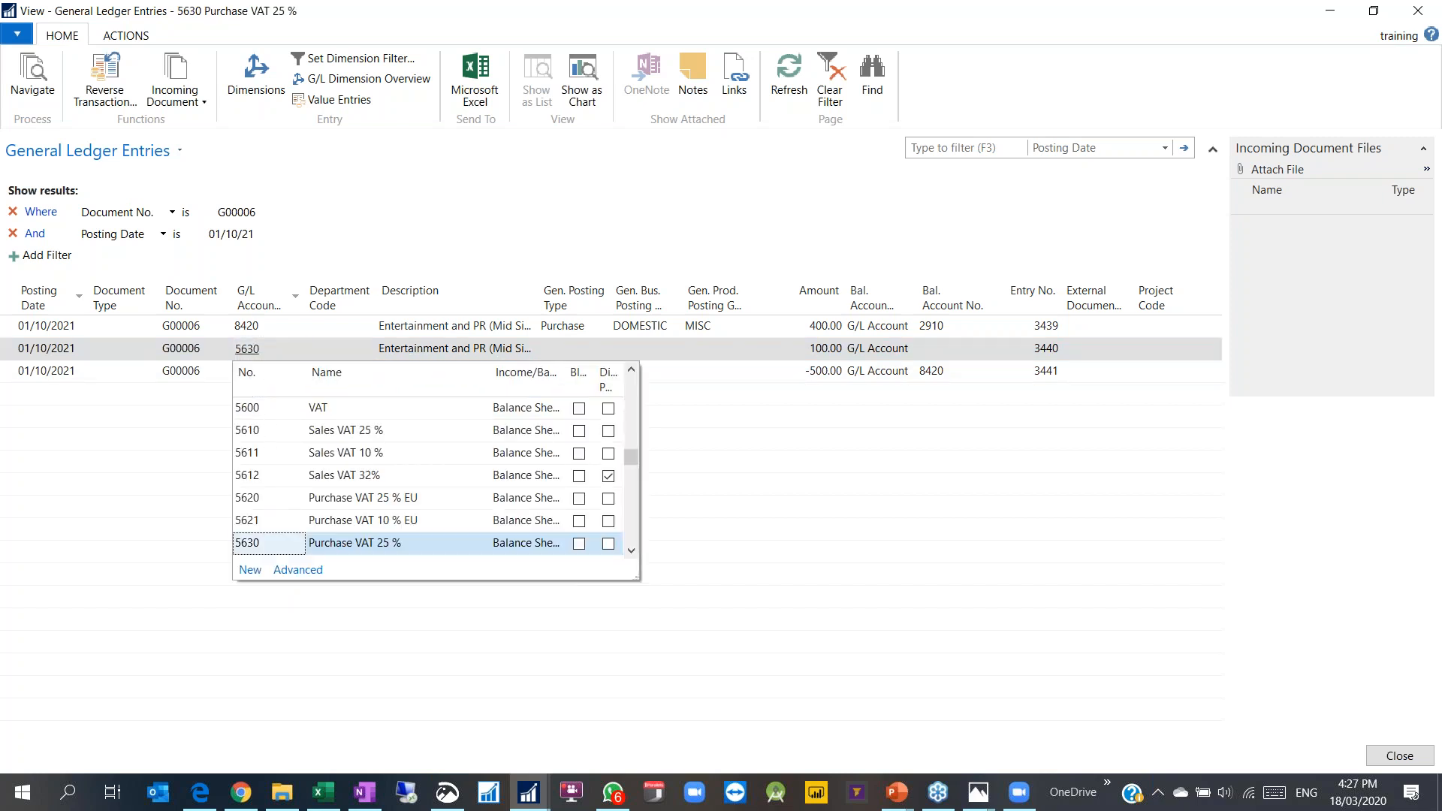
{"action": "key", "text": "Escape"}
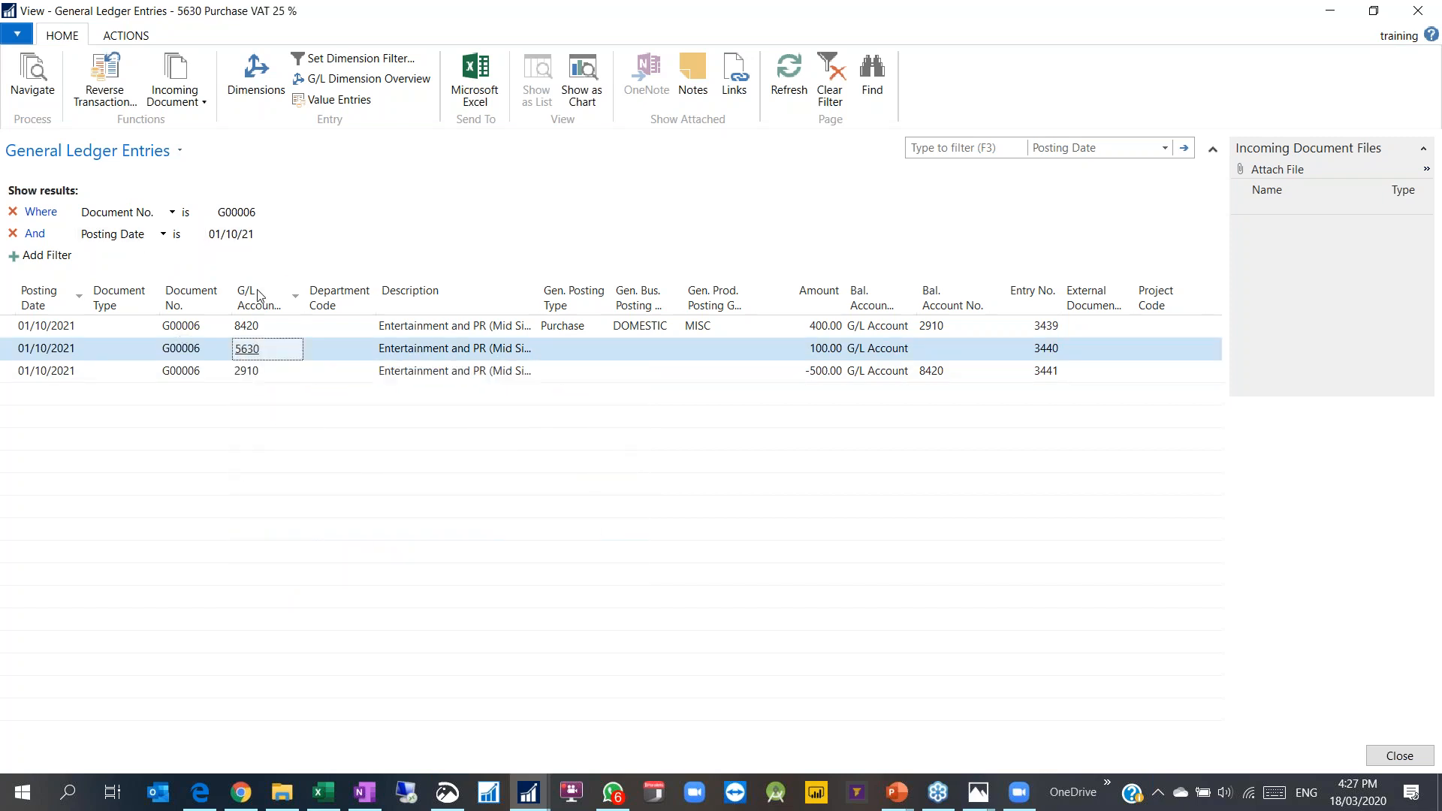
{"action": "key", "text": "Escape"}
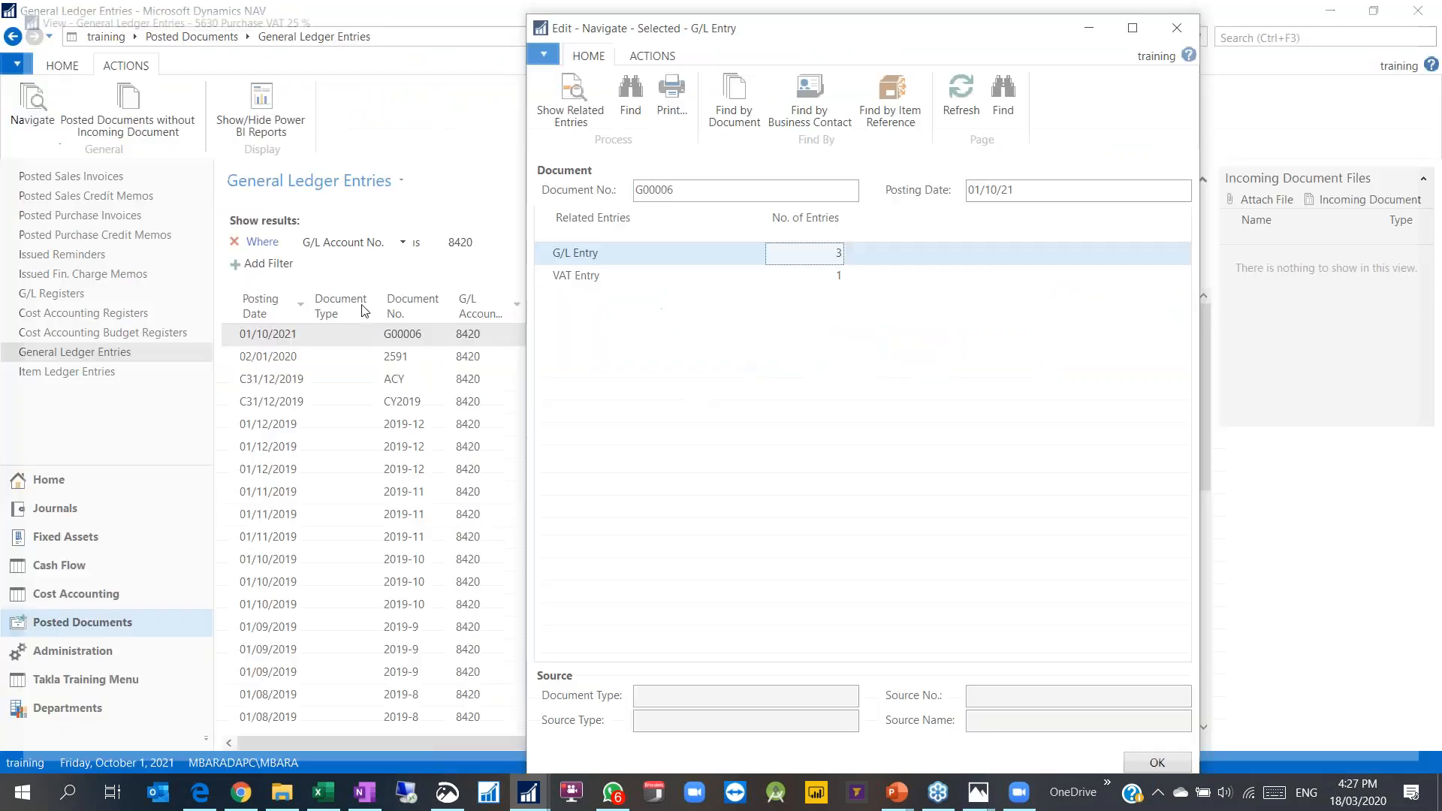
{"action": "key", "text": "Escape"}
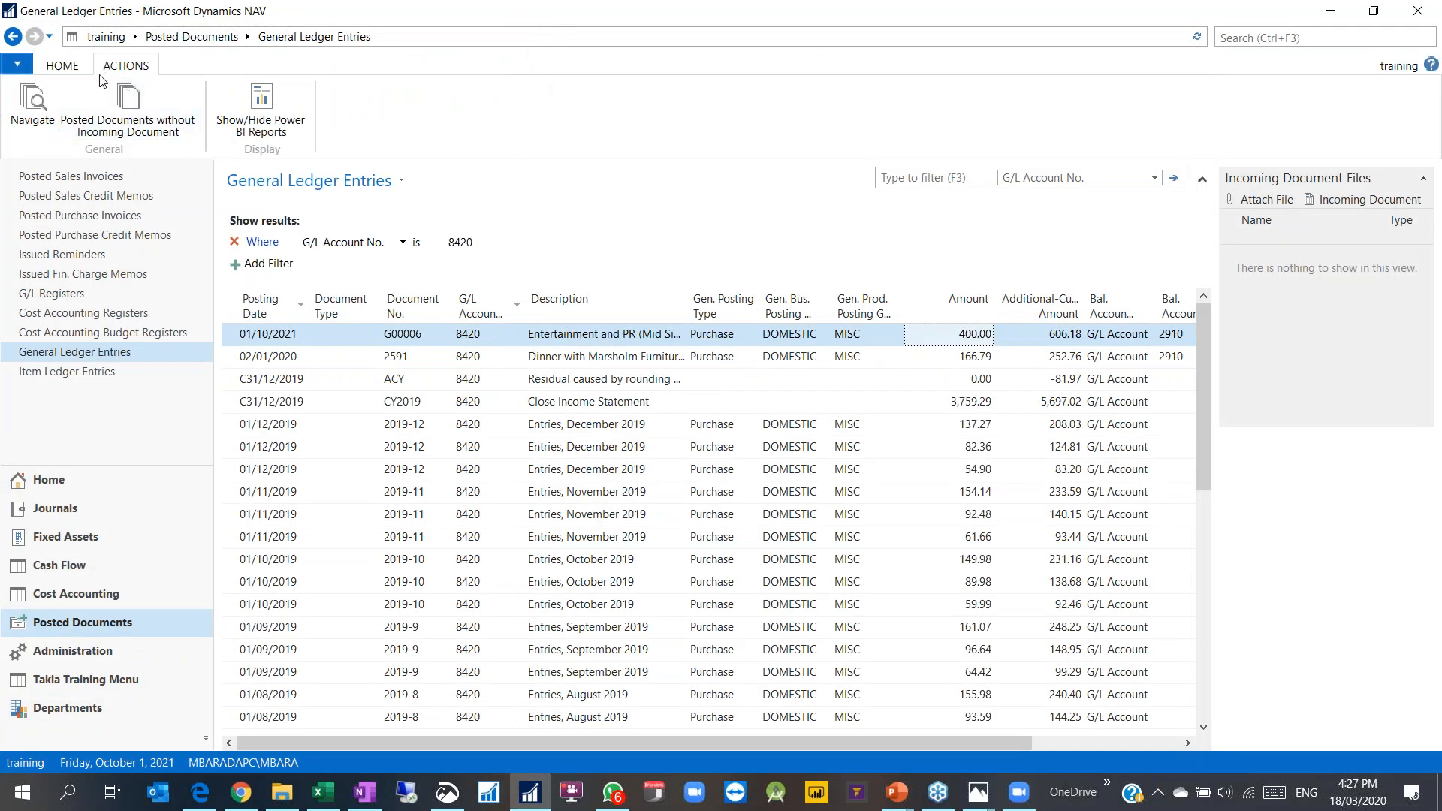
{"action": "left_click", "coordinate": [66, 66]}
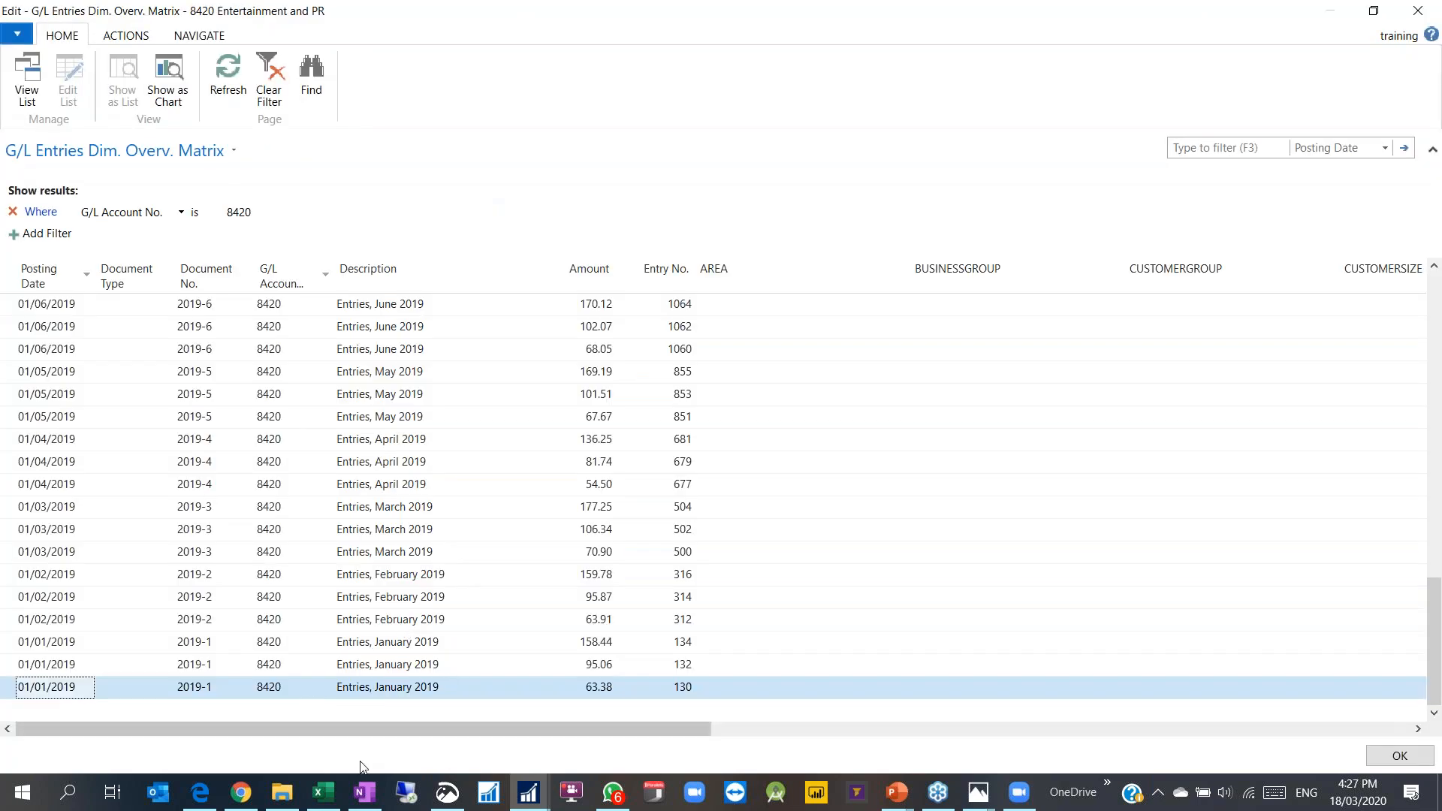
{"action": "scroll", "coordinate": [307, 427], "scroll_direction": "up", "scroll_amount": 8}
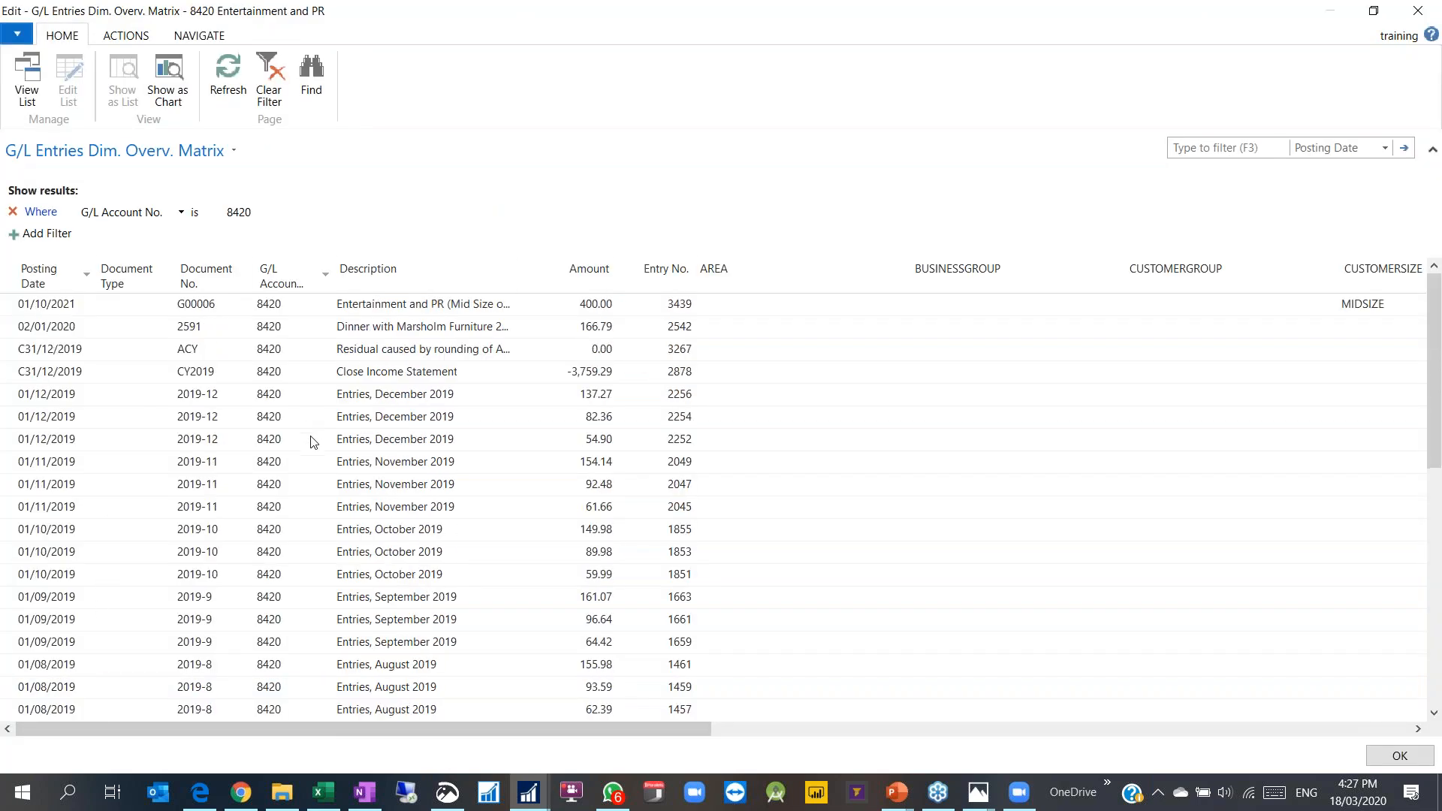
{"action": "left_click", "coordinate": [269, 304]}
{"action": "left_click_drag", "start_coordinate": [359, 729], "coordinate": [769, 706]}
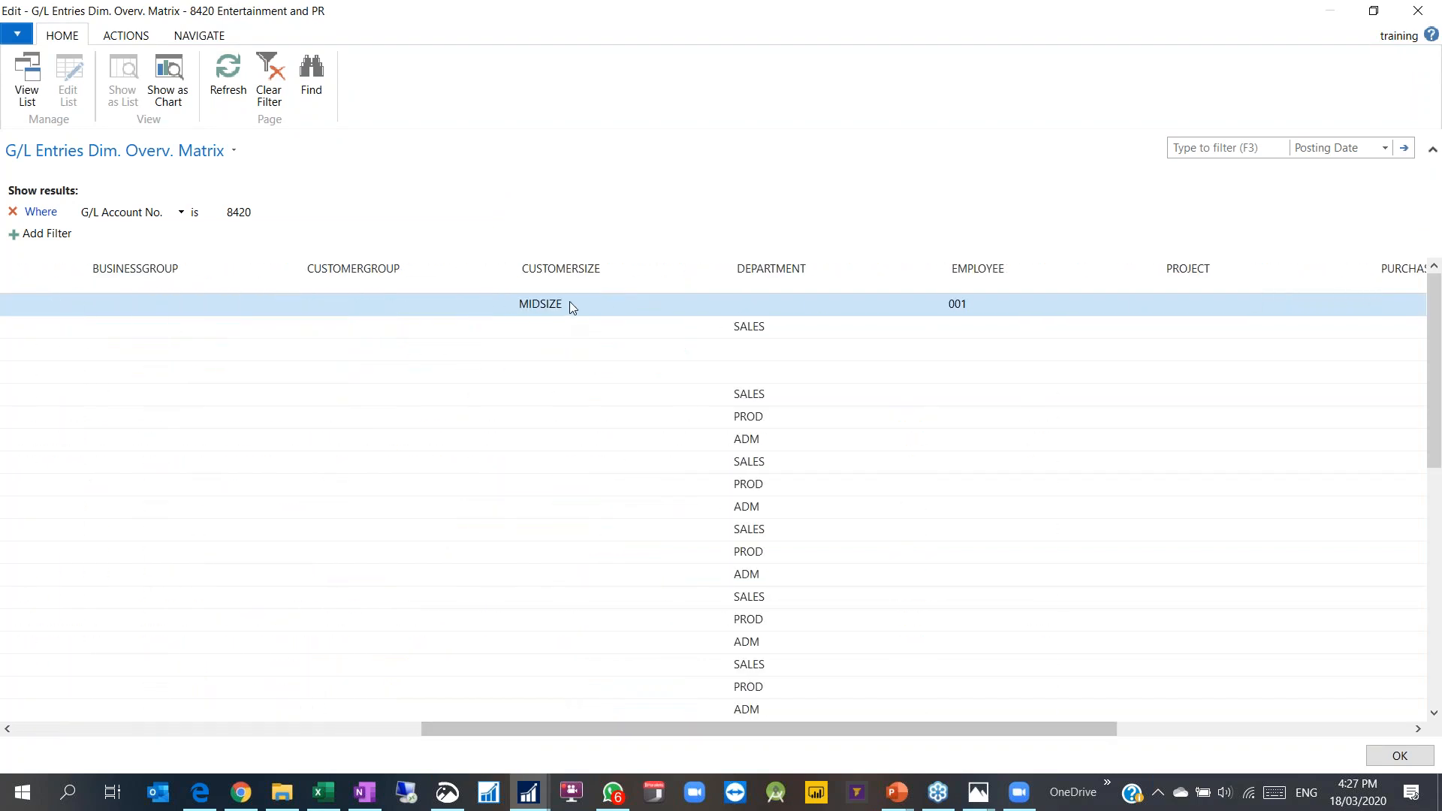
{"action": "left_click", "coordinate": [570, 303]}
{"action": "left_click", "coordinate": [989, 303]}
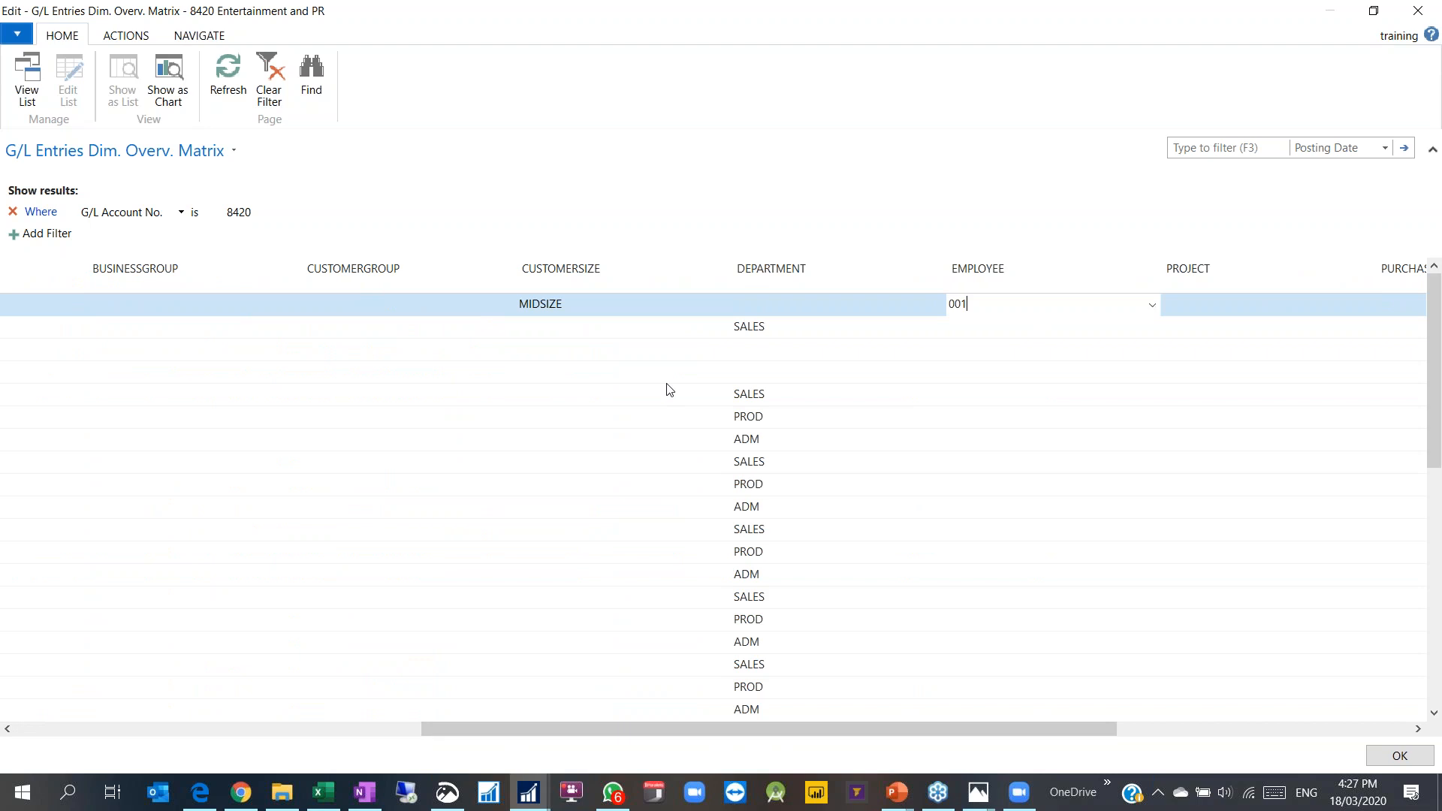
{"action": "left_click", "coordinate": [58, 237]}
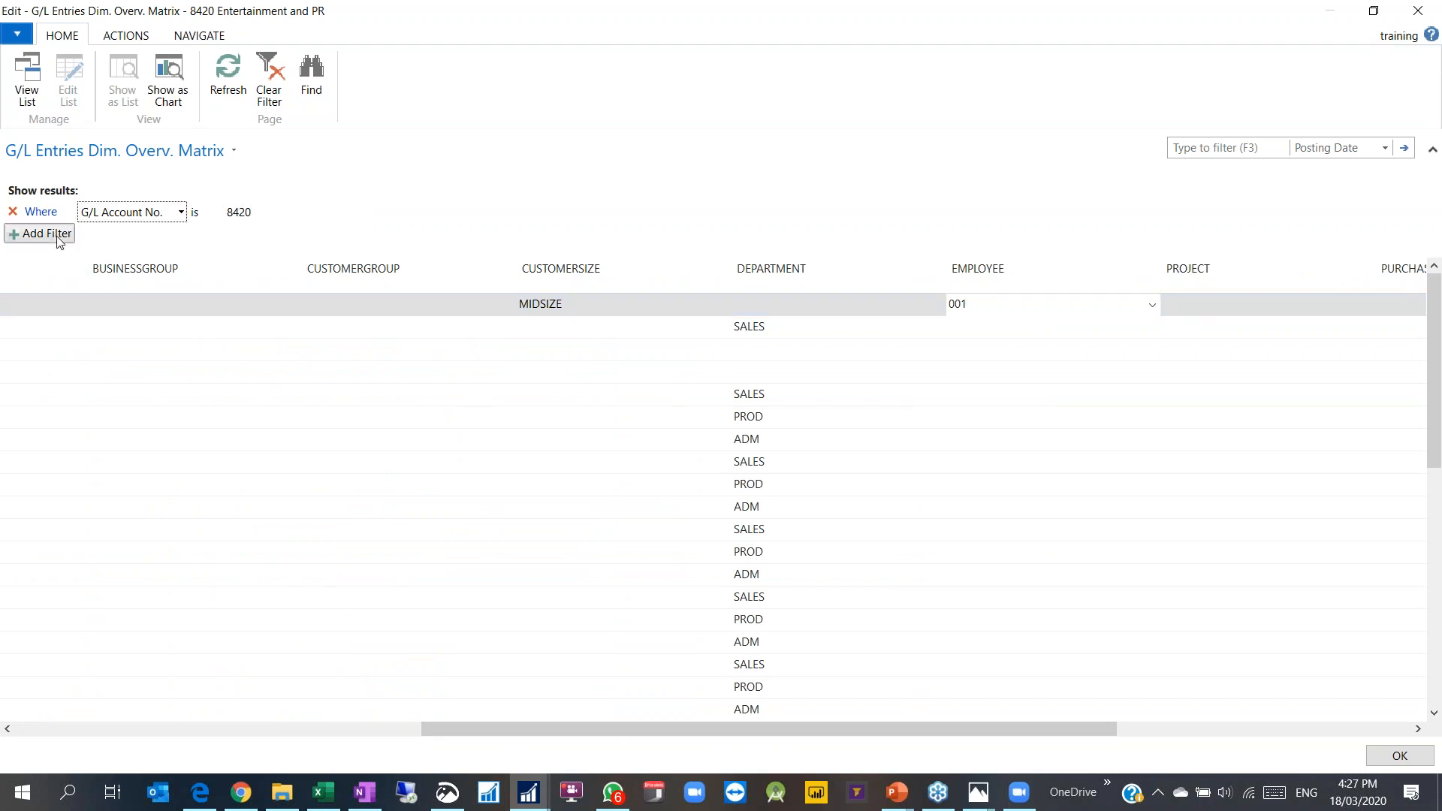
{"action": "mouse_move", "coordinate": [150, 272]}
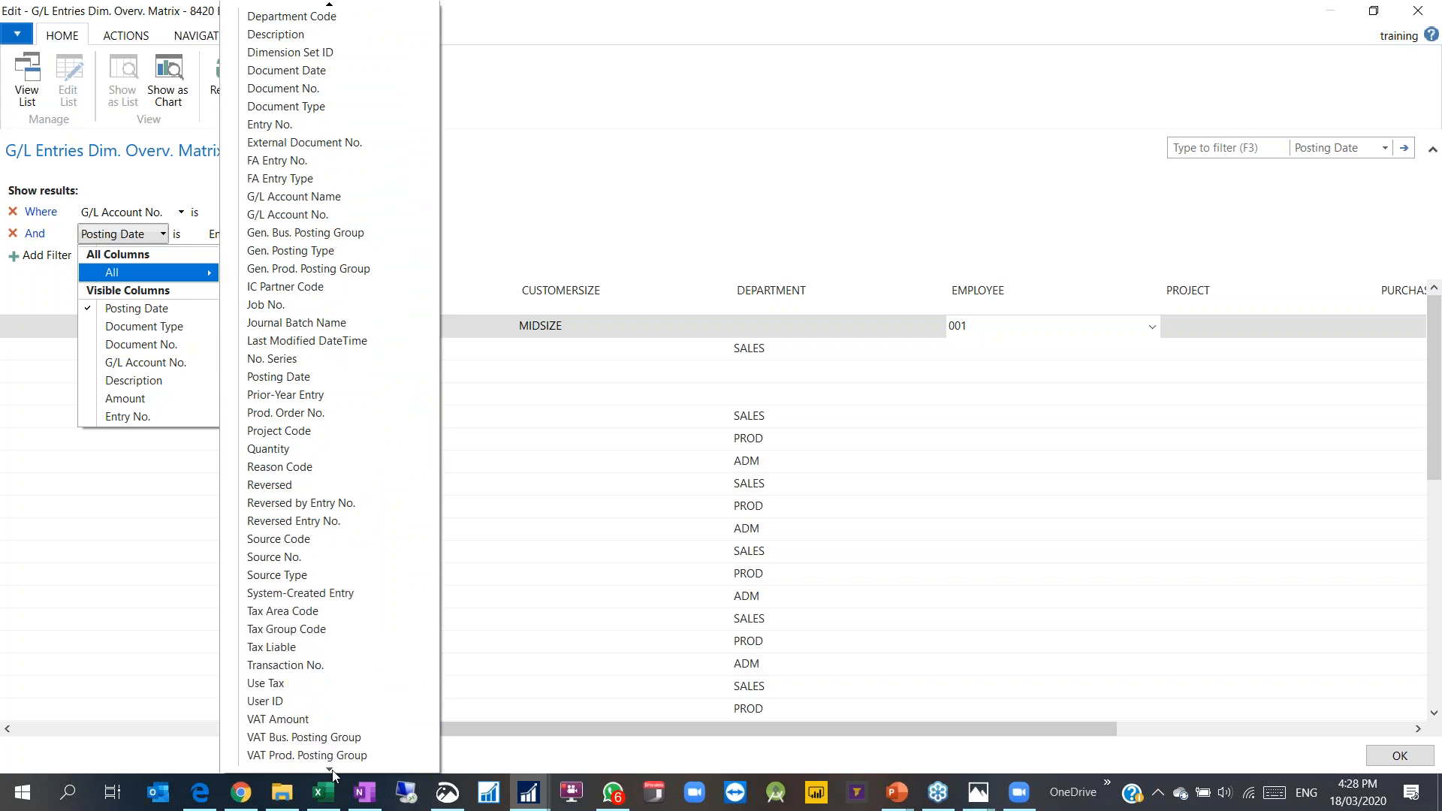
{"action": "scroll", "coordinate": [335, 560], "scroll_direction": "up", "scroll_amount": 5}
{"action": "left_click", "coordinate": [513, 34]}
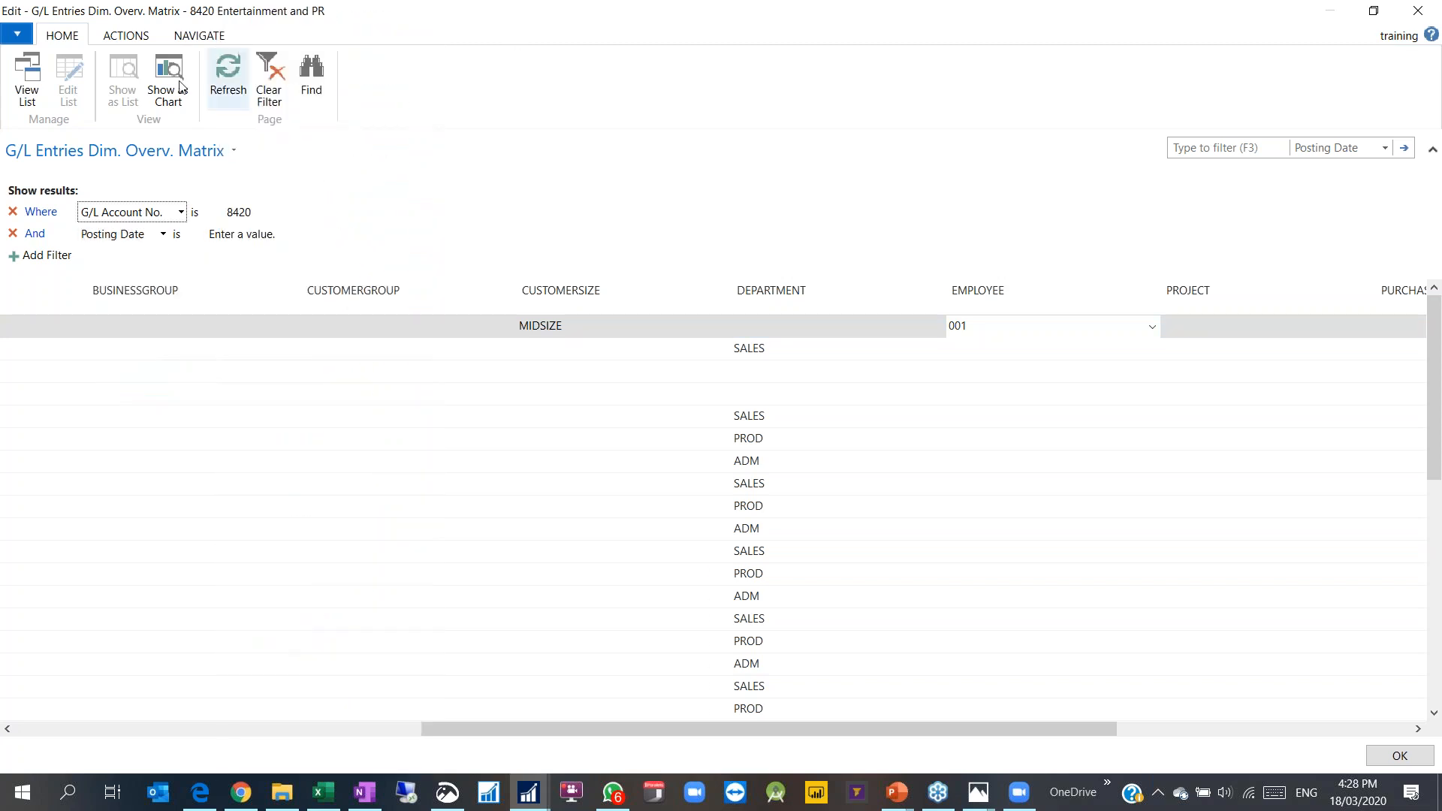
{"action": "left_click", "coordinate": [194, 37]}
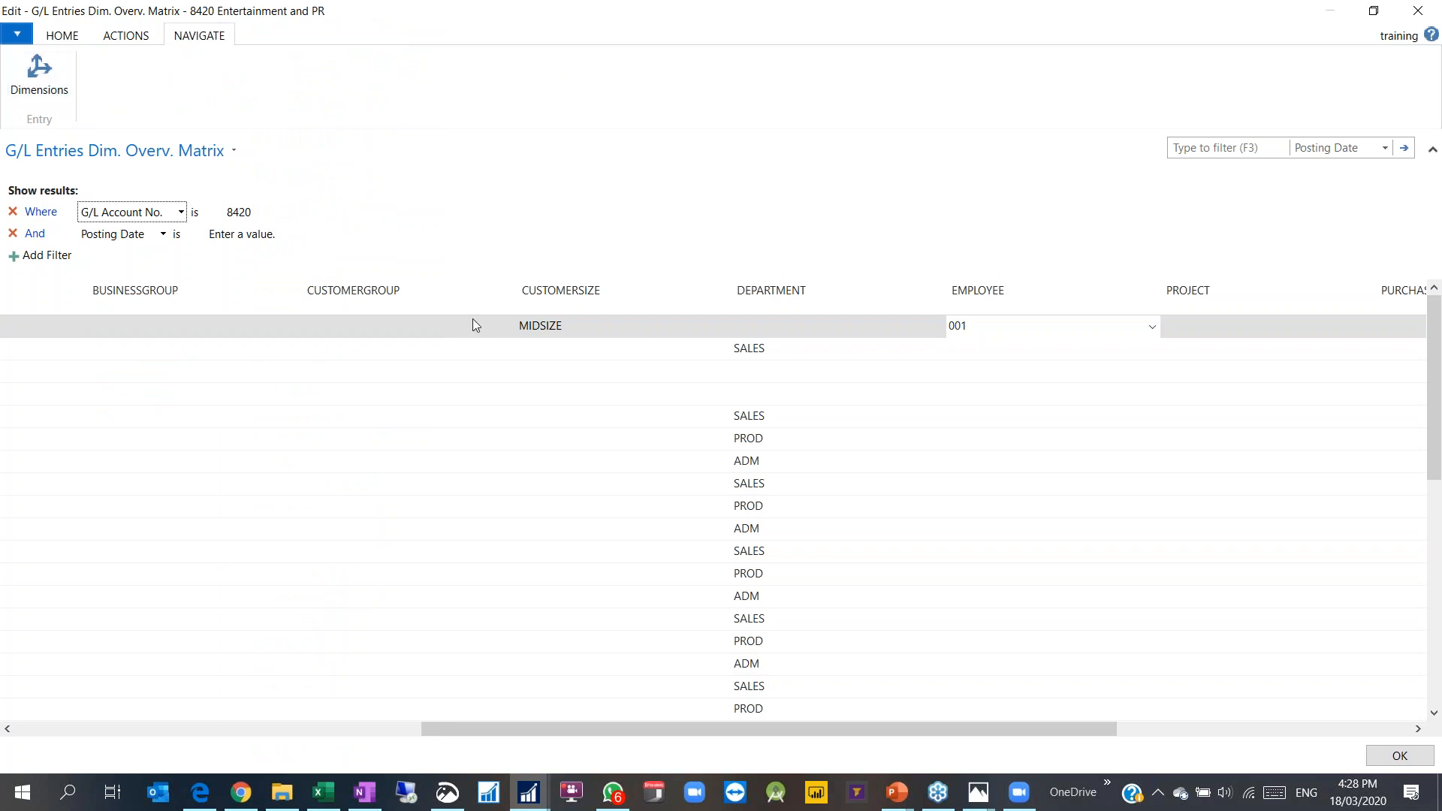
{"action": "left_click_drag", "start_coordinate": [638, 729], "coordinate": [225, 733]}
{"action": "key", "text": "Escape"}
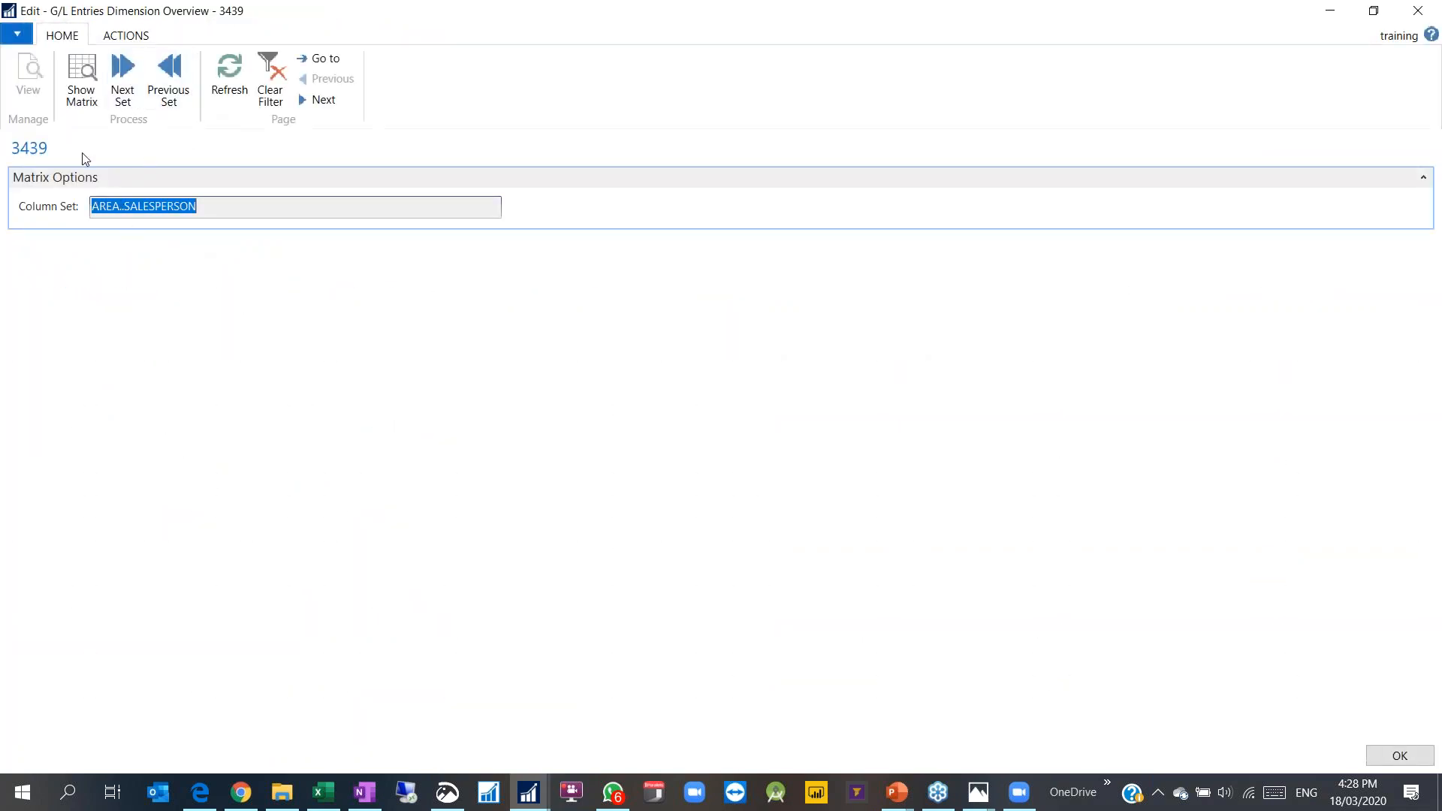
{"action": "key", "text": "Escape"}
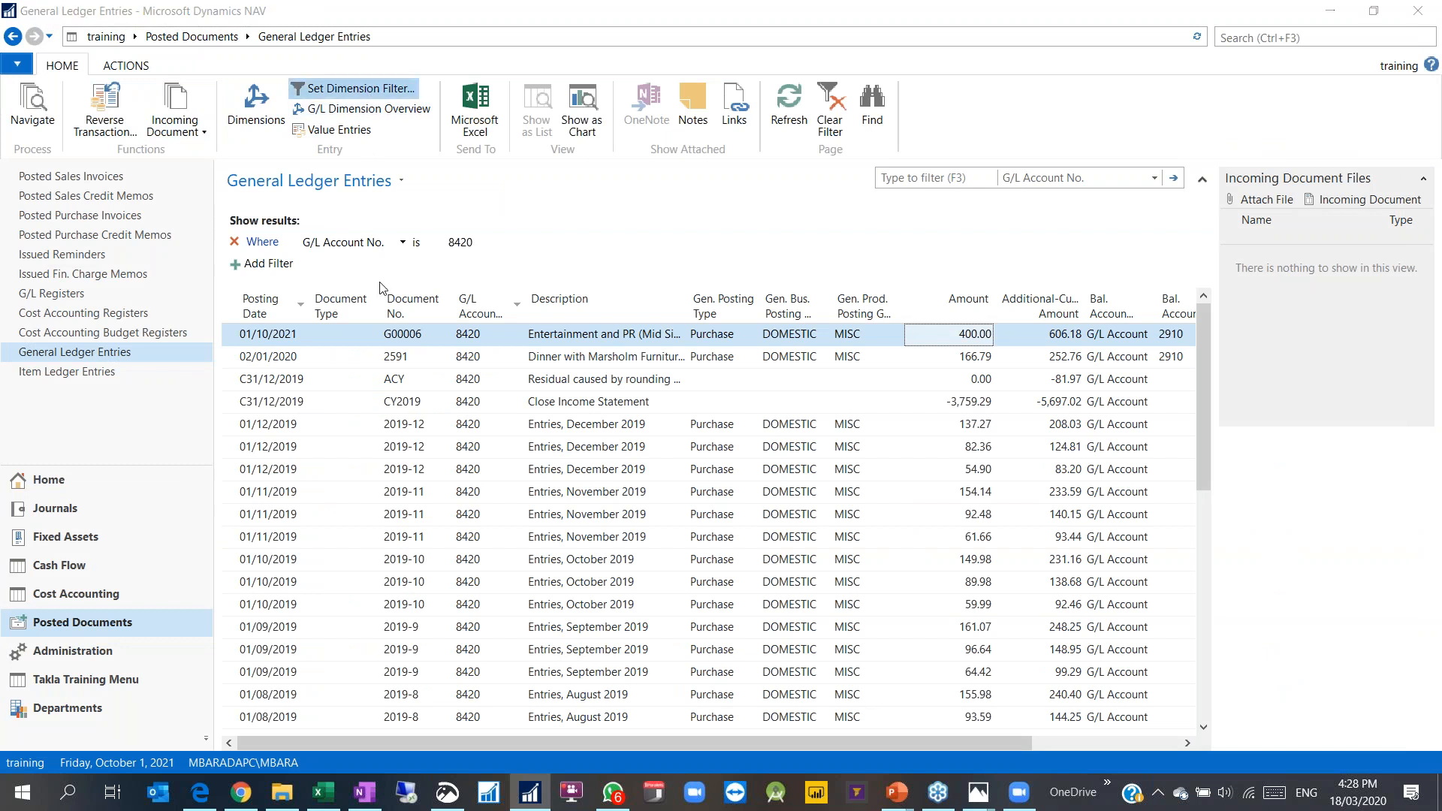
Step: Add a CUSTOMERSIZE dimension filter with value MIDSIZE to account 8420's ledger entries
{"action": "left_click", "coordinate": [108, 198]}
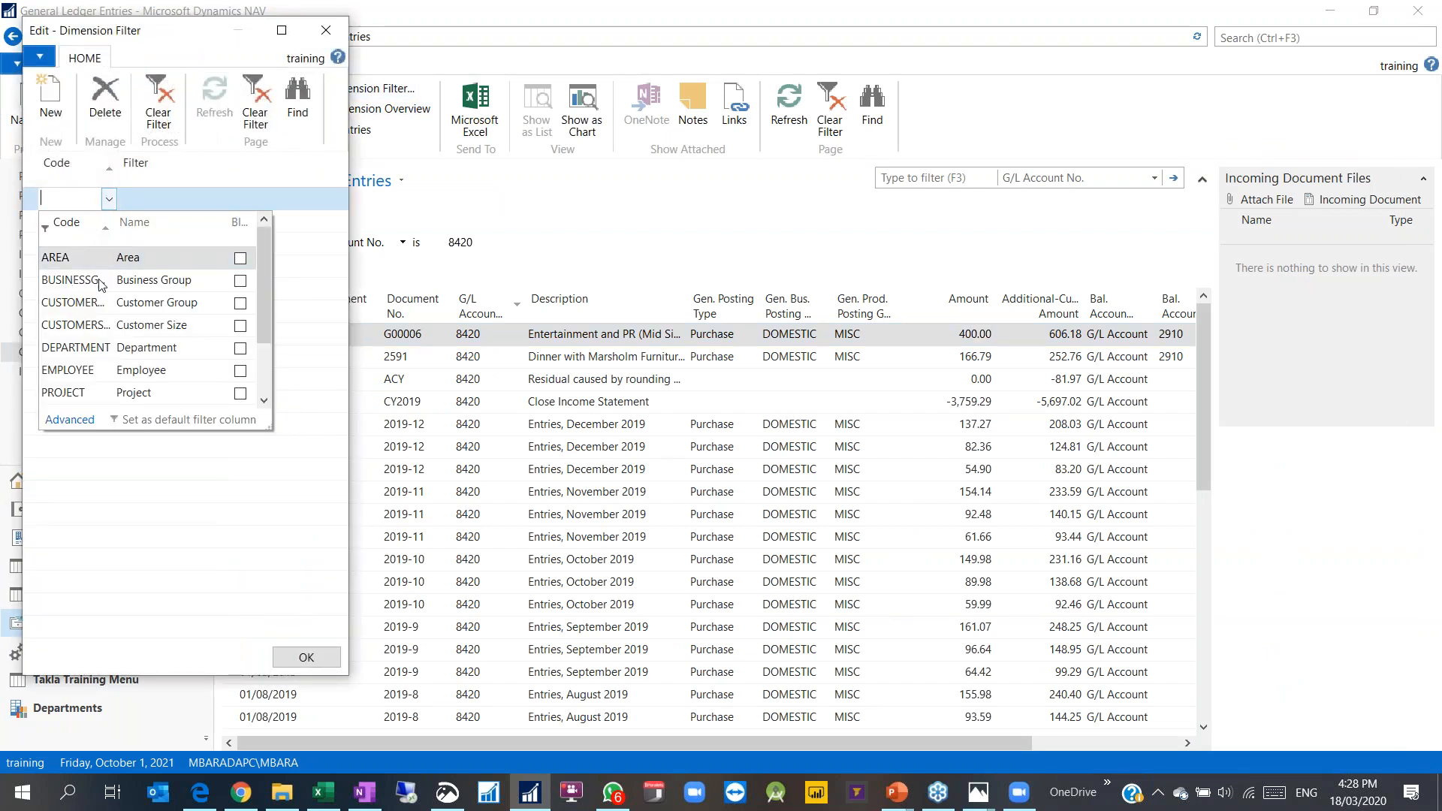
{"action": "left_click", "coordinate": [82, 329]}
{"action": "left_click", "coordinate": [277, 197]}
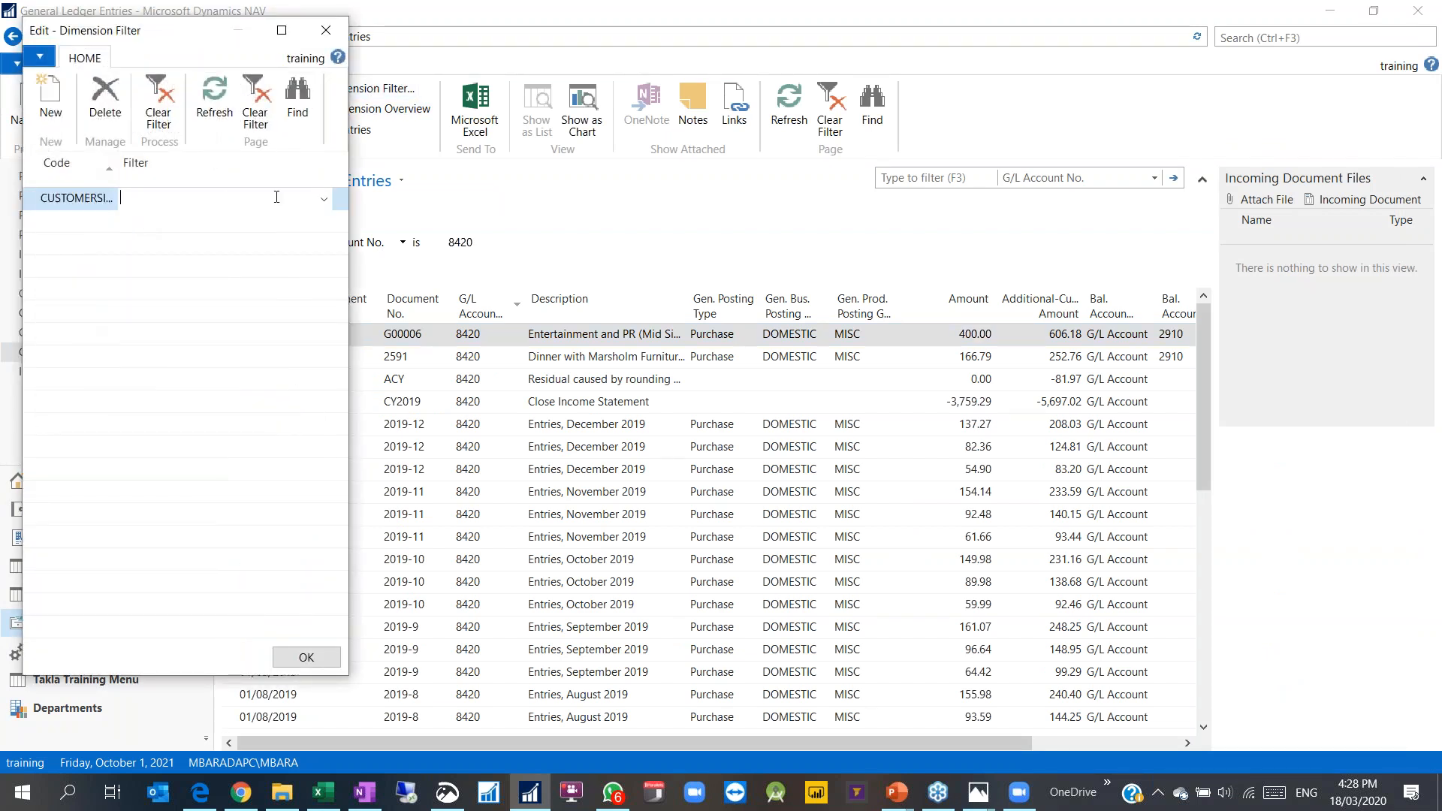
{"action": "left_click", "coordinate": [323, 198]}
{"action": "left_click", "coordinate": [150, 304]}
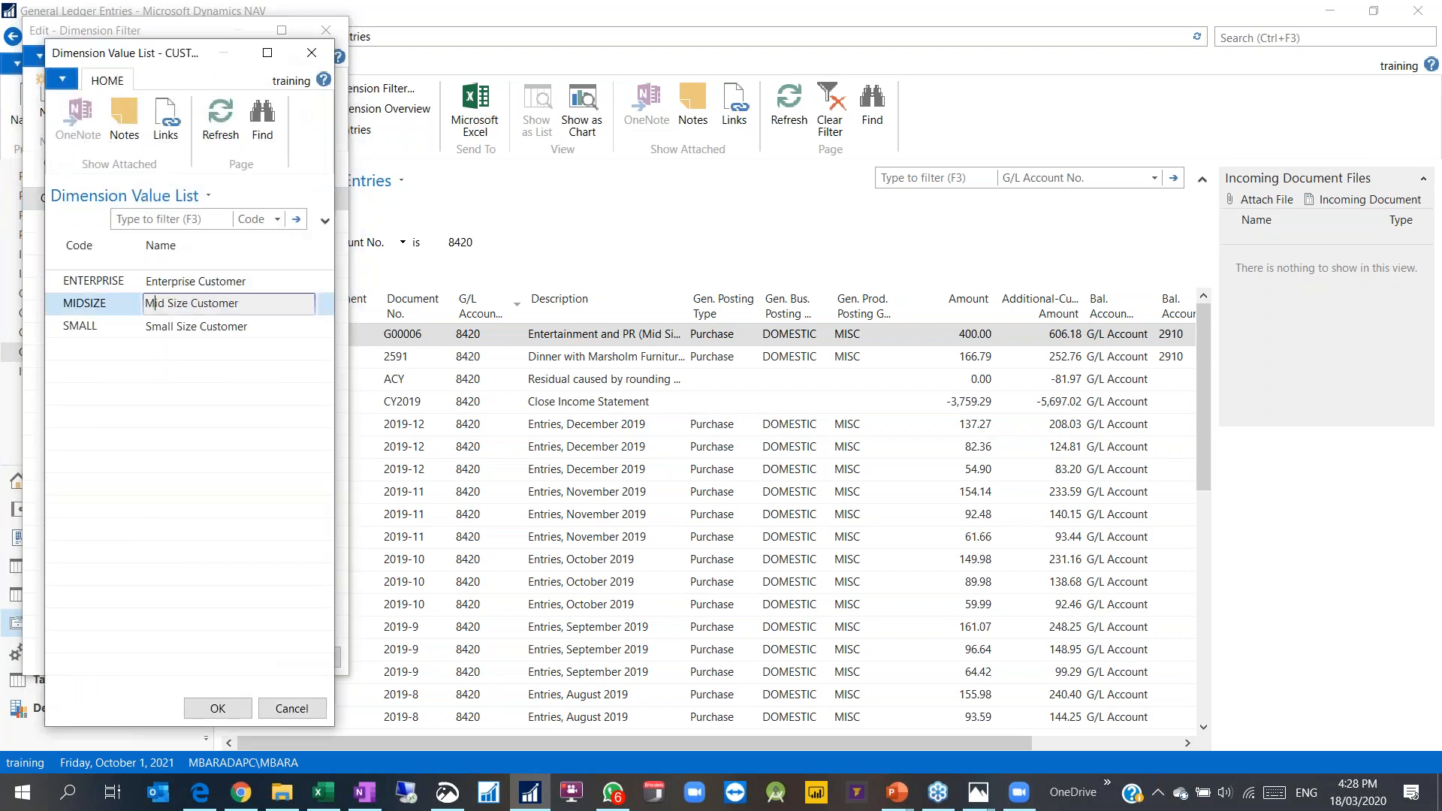
{"action": "left_click", "coordinate": [237, 704]}
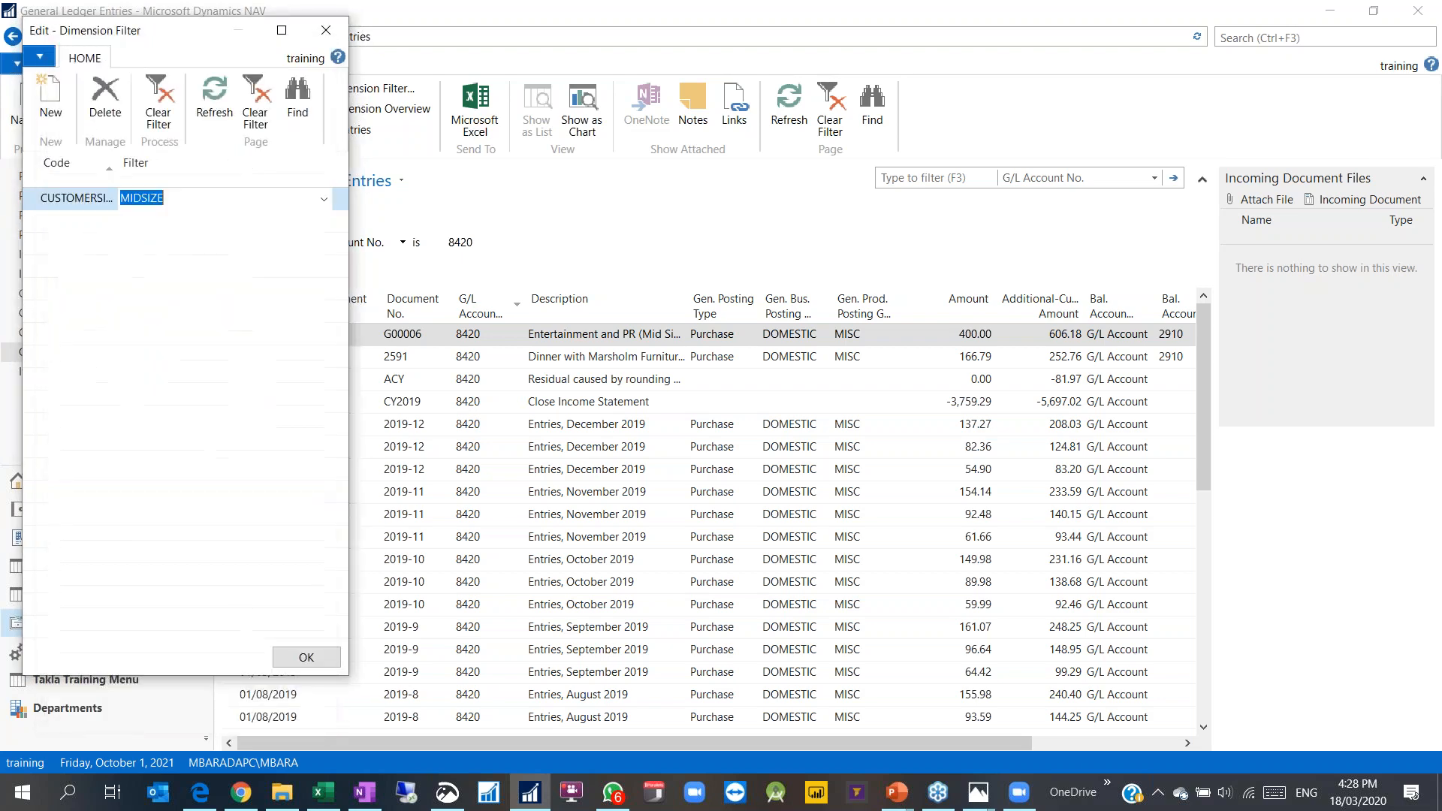
{"action": "left_click", "coordinate": [289, 661]}
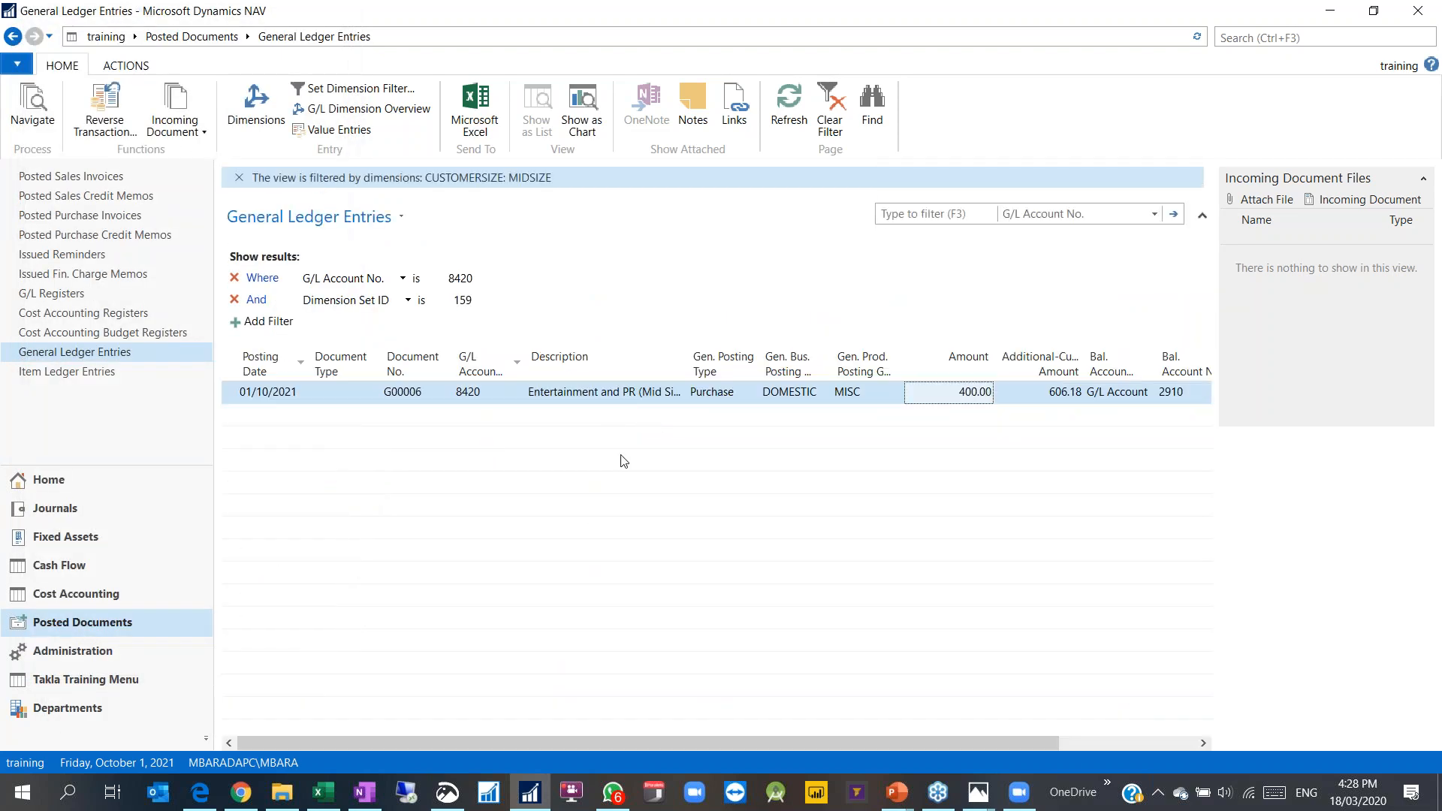
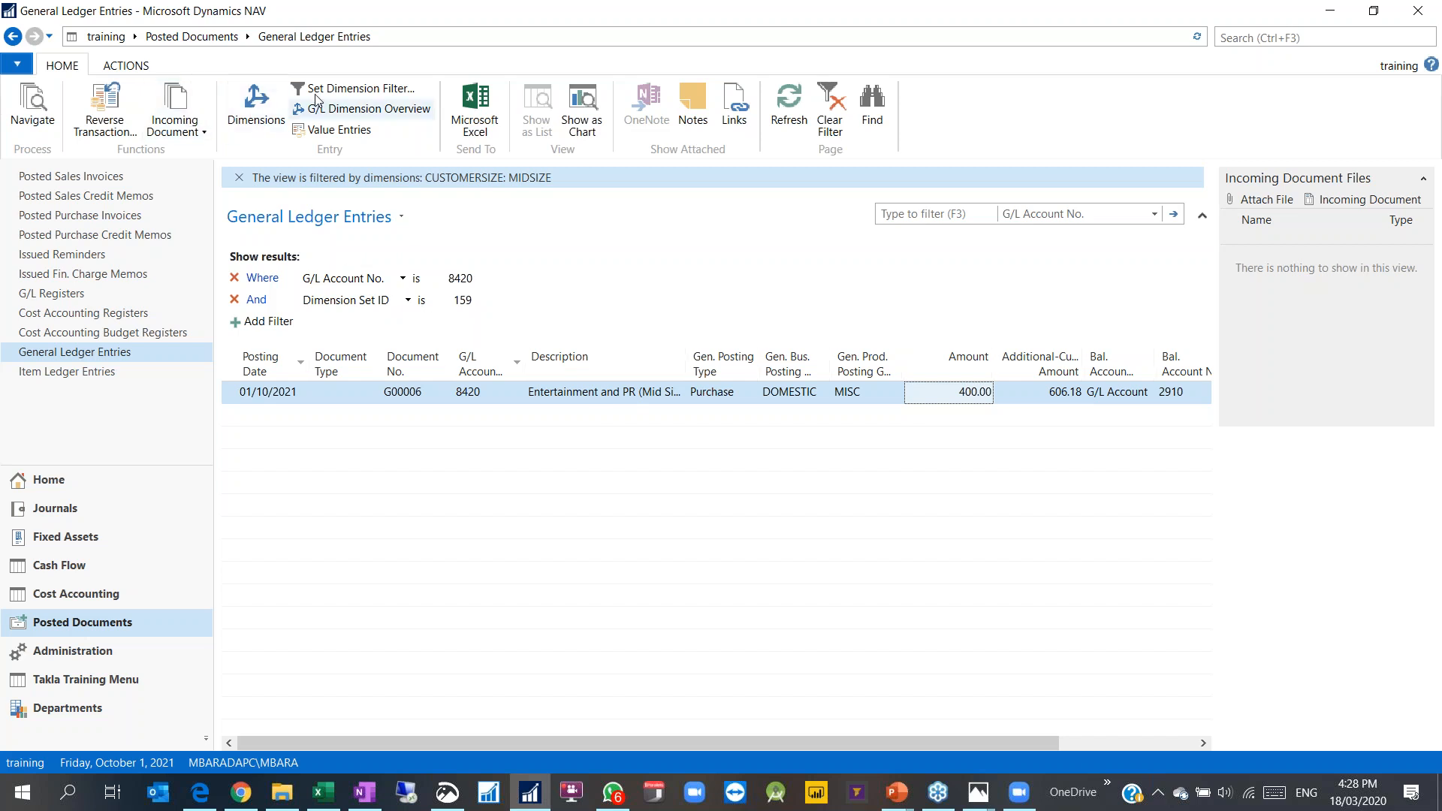
Step: Keep the CUSTOMERSIZE MIDSIZE filter and add an EMPLOYEE dimension filter of 001
{"action": "left_click", "coordinate": [353, 89]}
{"action": "left_click", "coordinate": [109, 199]}
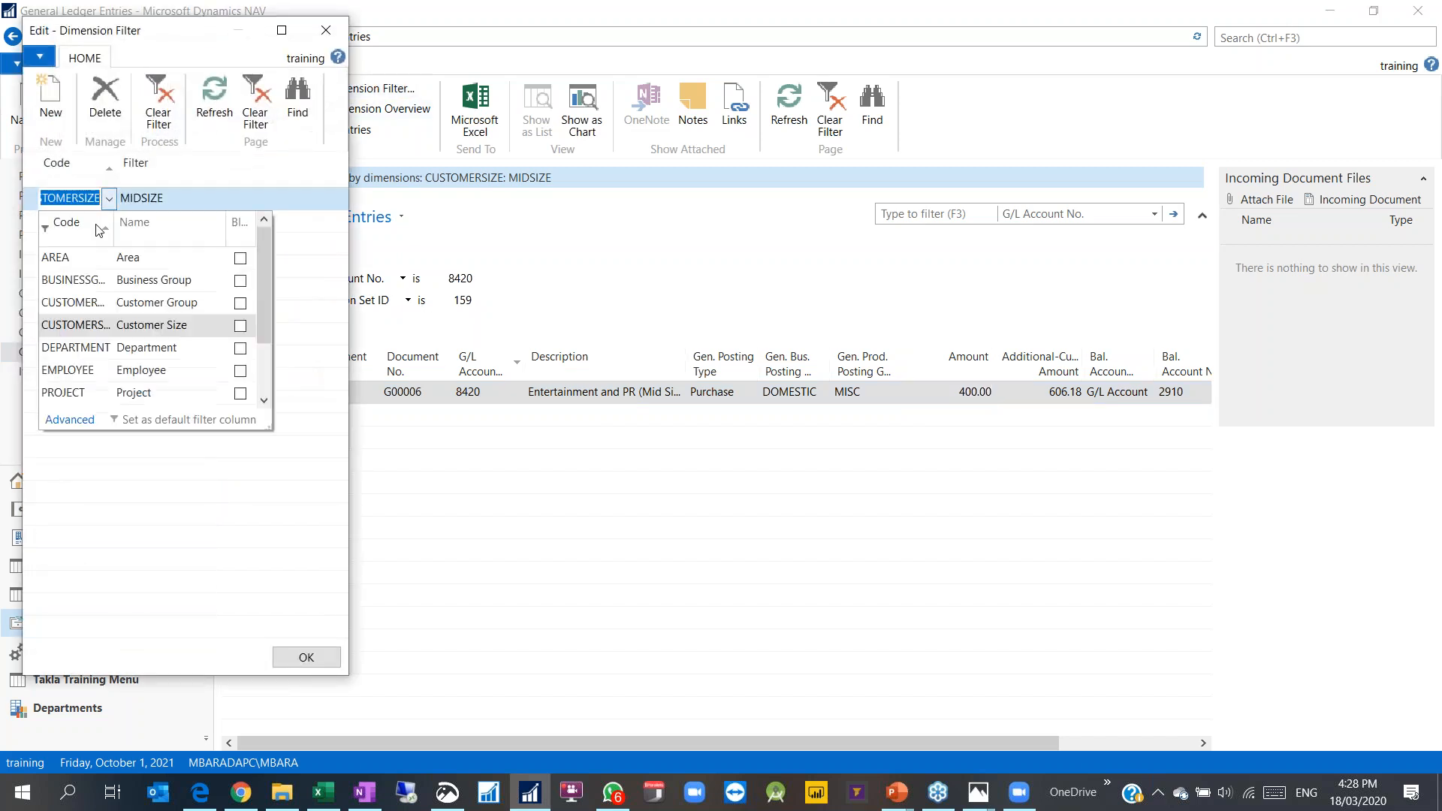
{"action": "key", "text": "Tab"}
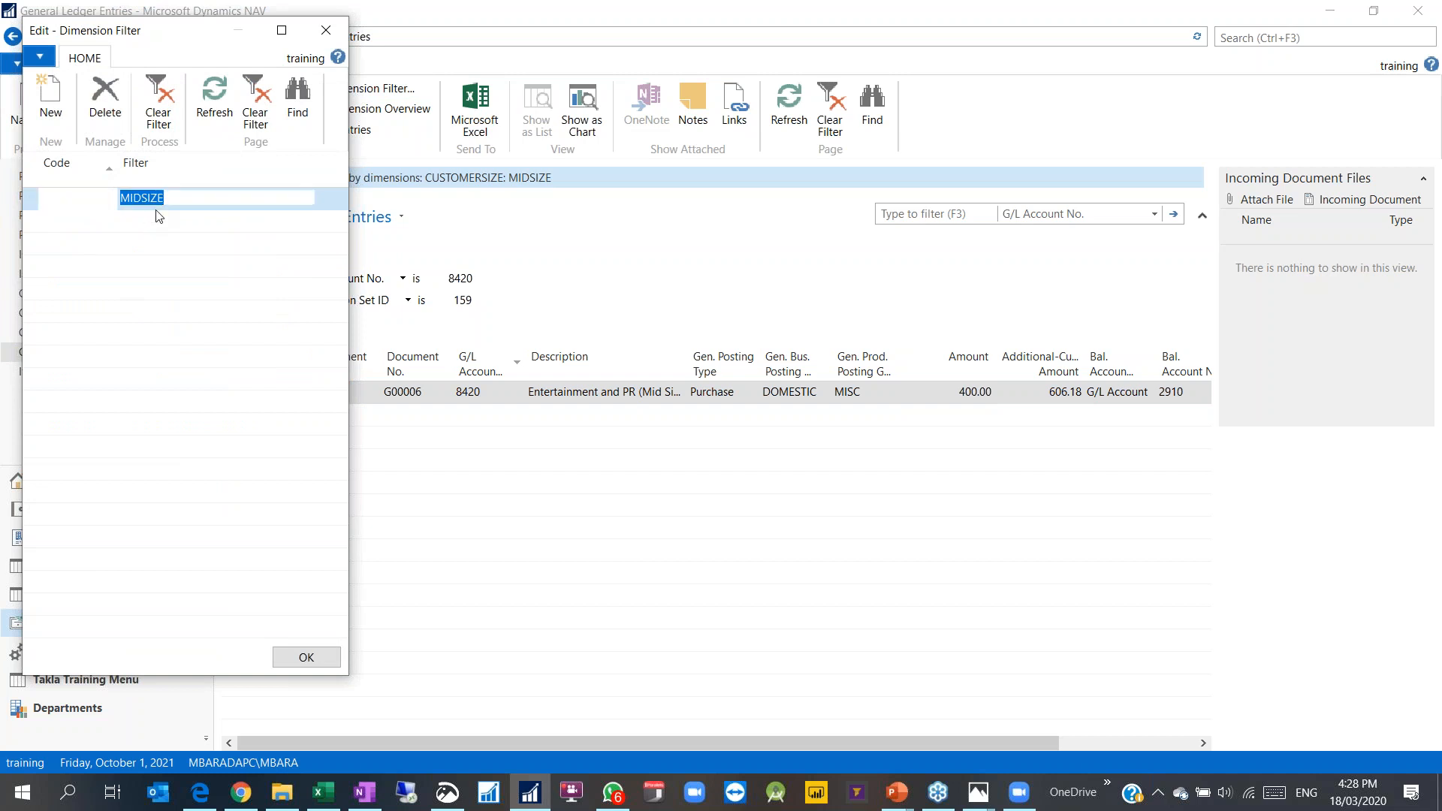
{"action": "left_click", "coordinate": [324, 199]}
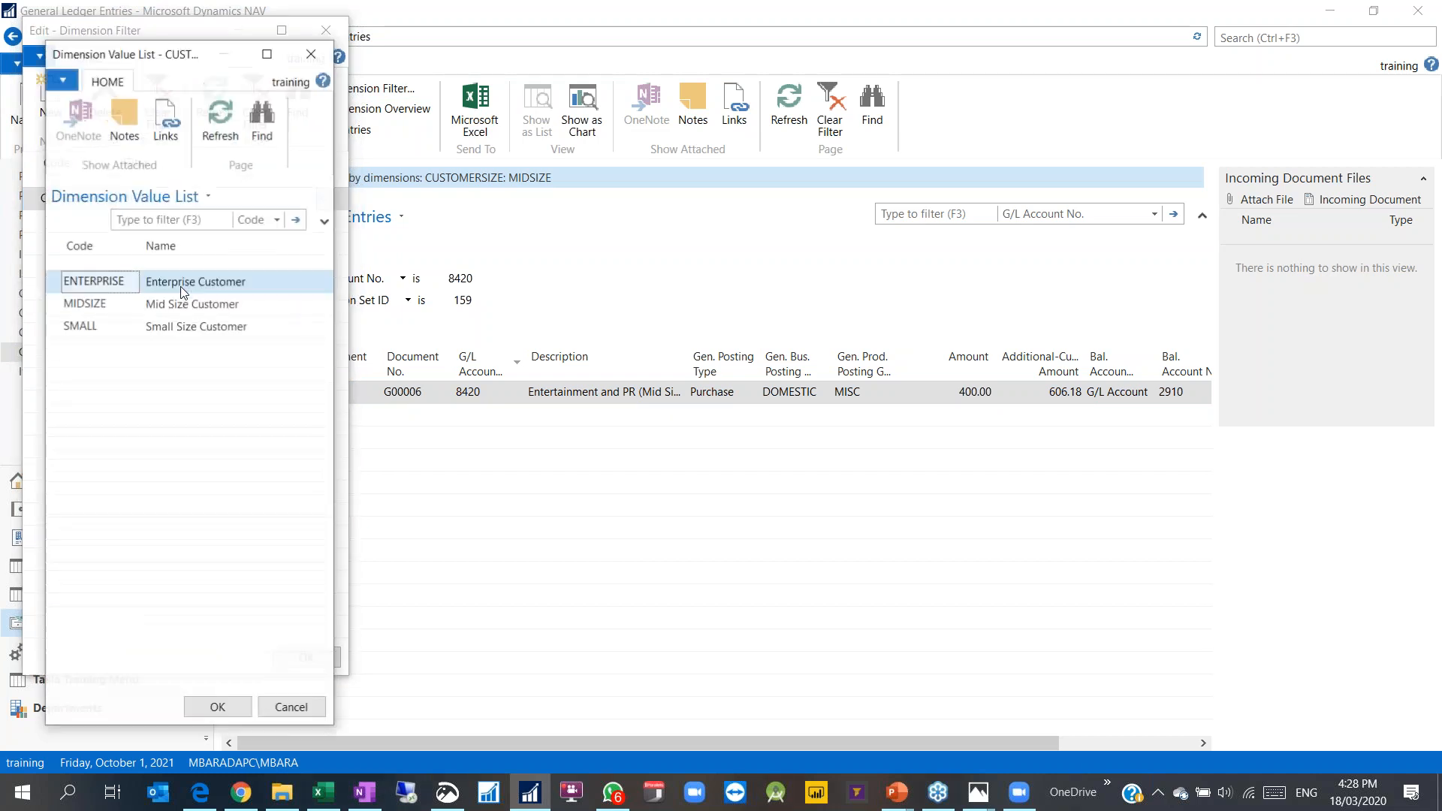
{"action": "left_click", "coordinate": [312, 53]}
{"action": "left_click", "coordinate": [85, 225]}
{"action": "left_click", "coordinate": [109, 221]}
{"action": "left_click", "coordinate": [81, 386]}
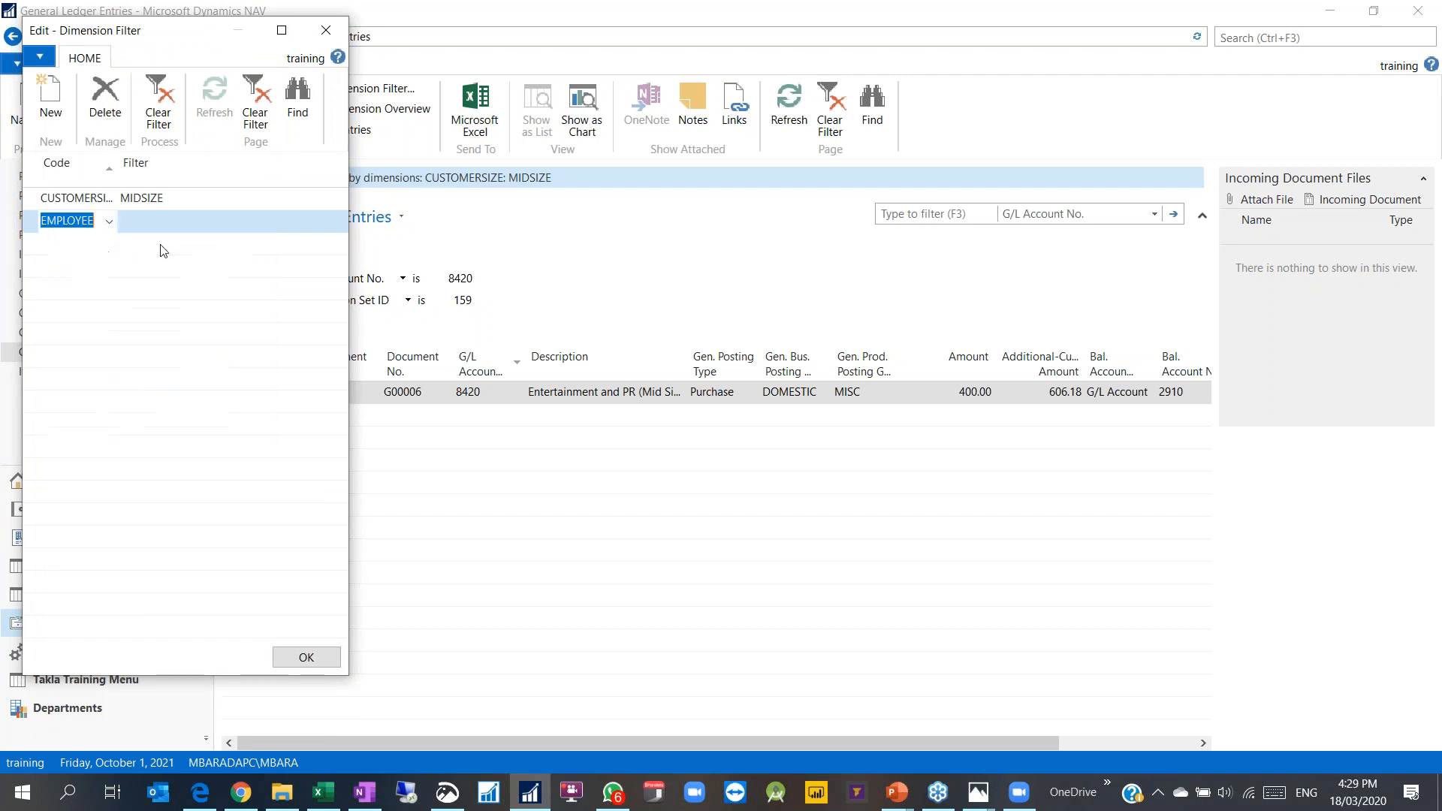
{"action": "left_click", "coordinate": [169, 225]}
{"action": "left_click", "coordinate": [324, 223]}
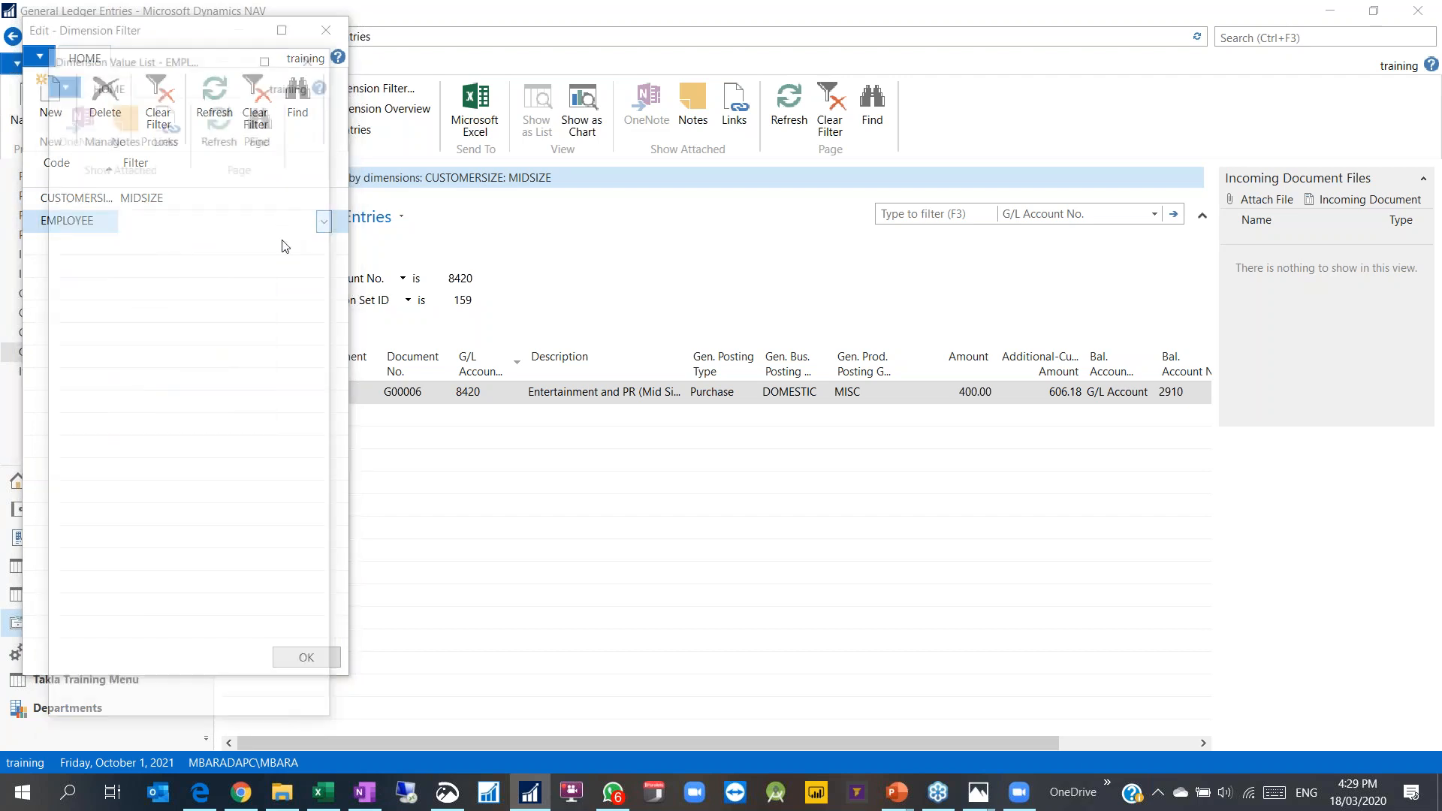
{"action": "double_click", "coordinate": [177, 303]}
{"action": "left_click", "coordinate": [218, 708]}
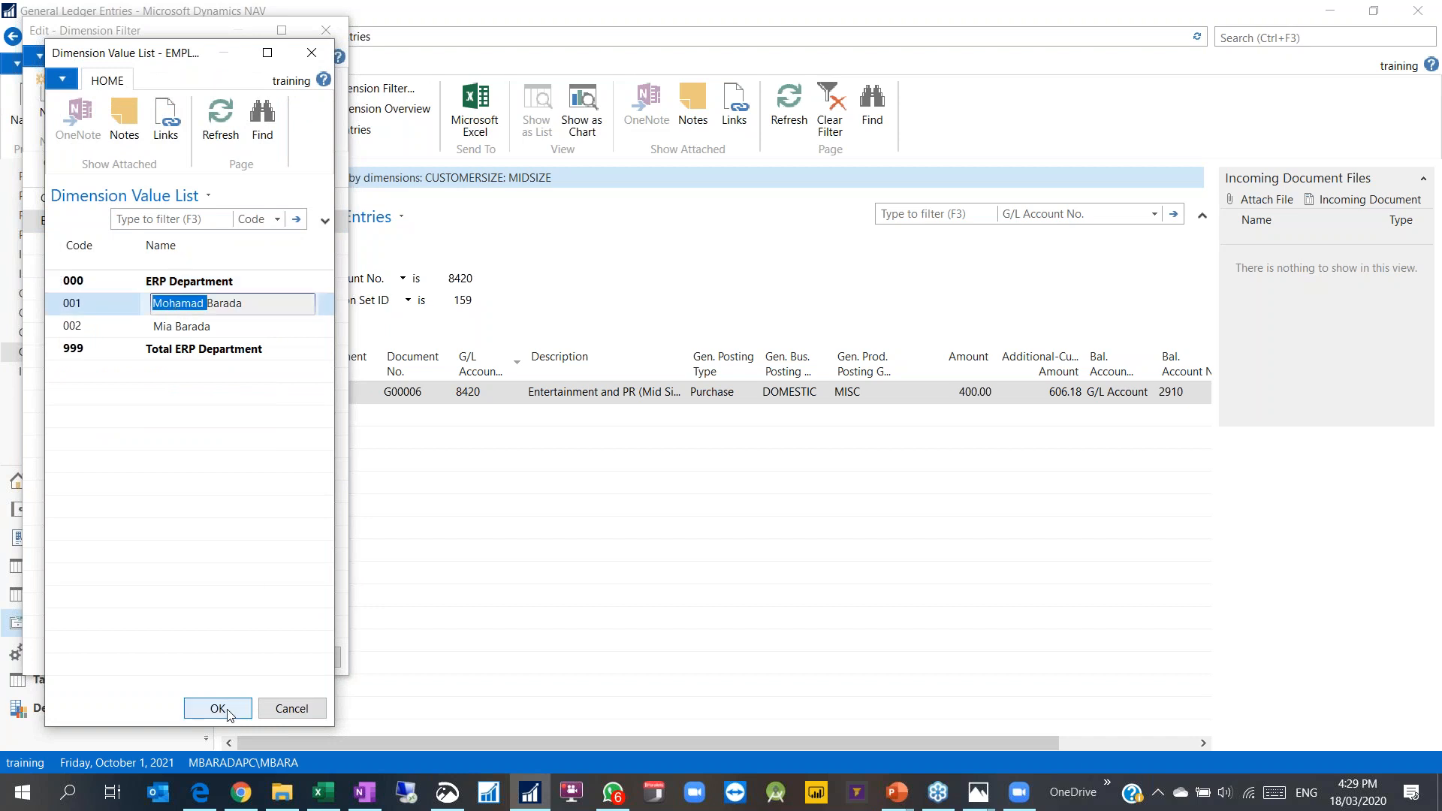
Step: Delete the CUSTOMERSIZE filter row and apply the EMPLOYEE-only dimension filter
{"action": "left_click", "coordinate": [35, 204]}
{"action": "right_click", "coordinate": [35, 206]}
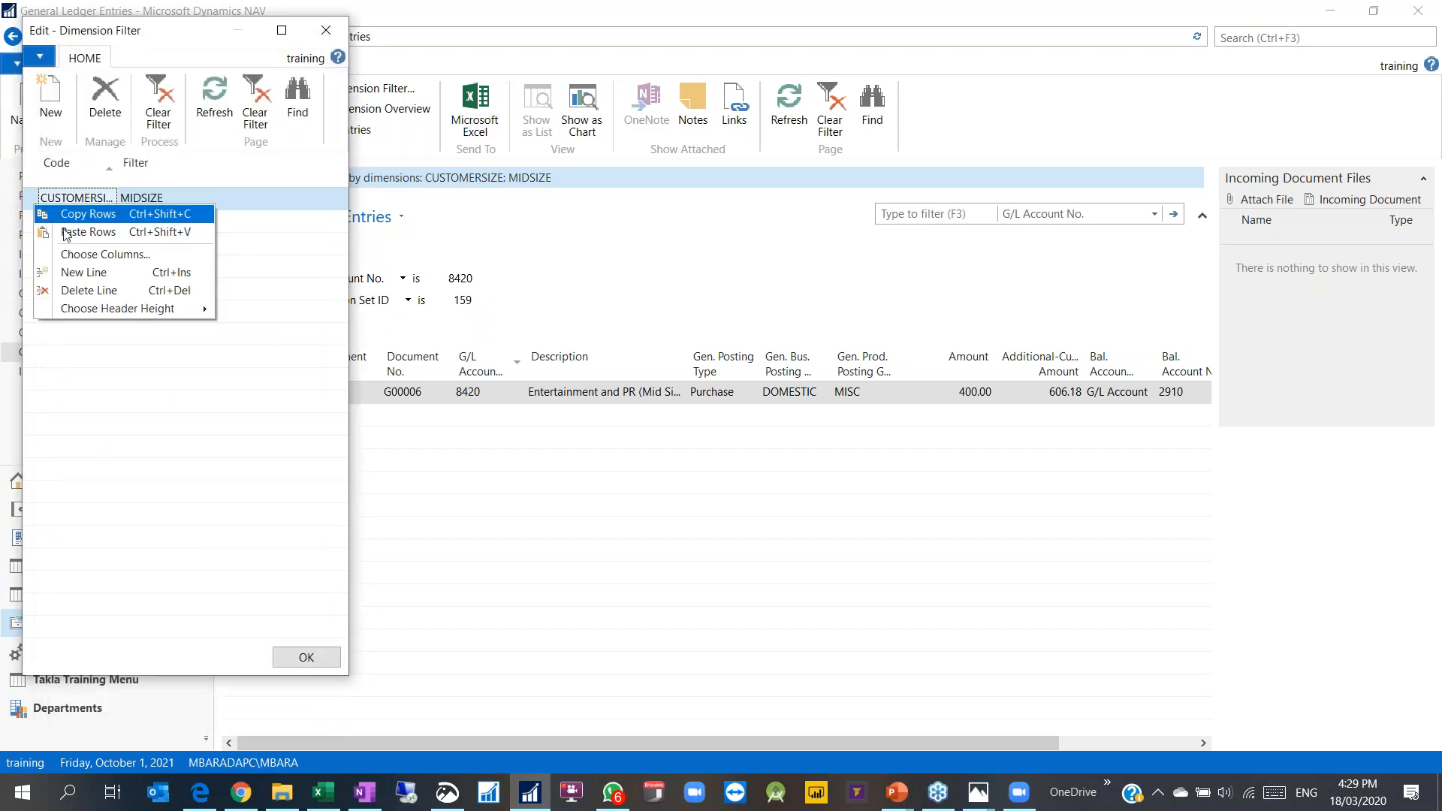
{"action": "left_click", "coordinate": [76, 293]}
{"action": "left_click", "coordinate": [691, 415]}
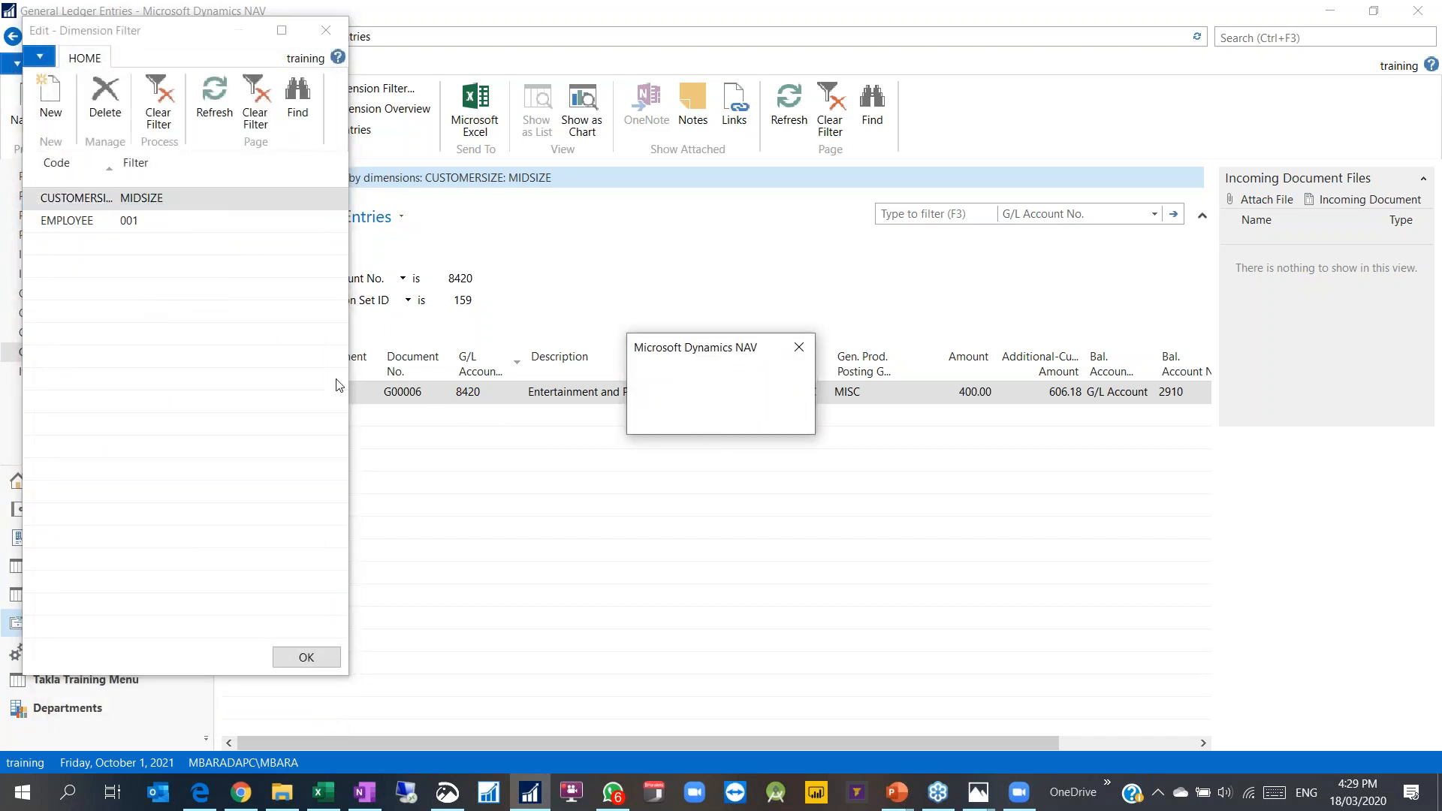
{"action": "left_click", "coordinate": [305, 657]}
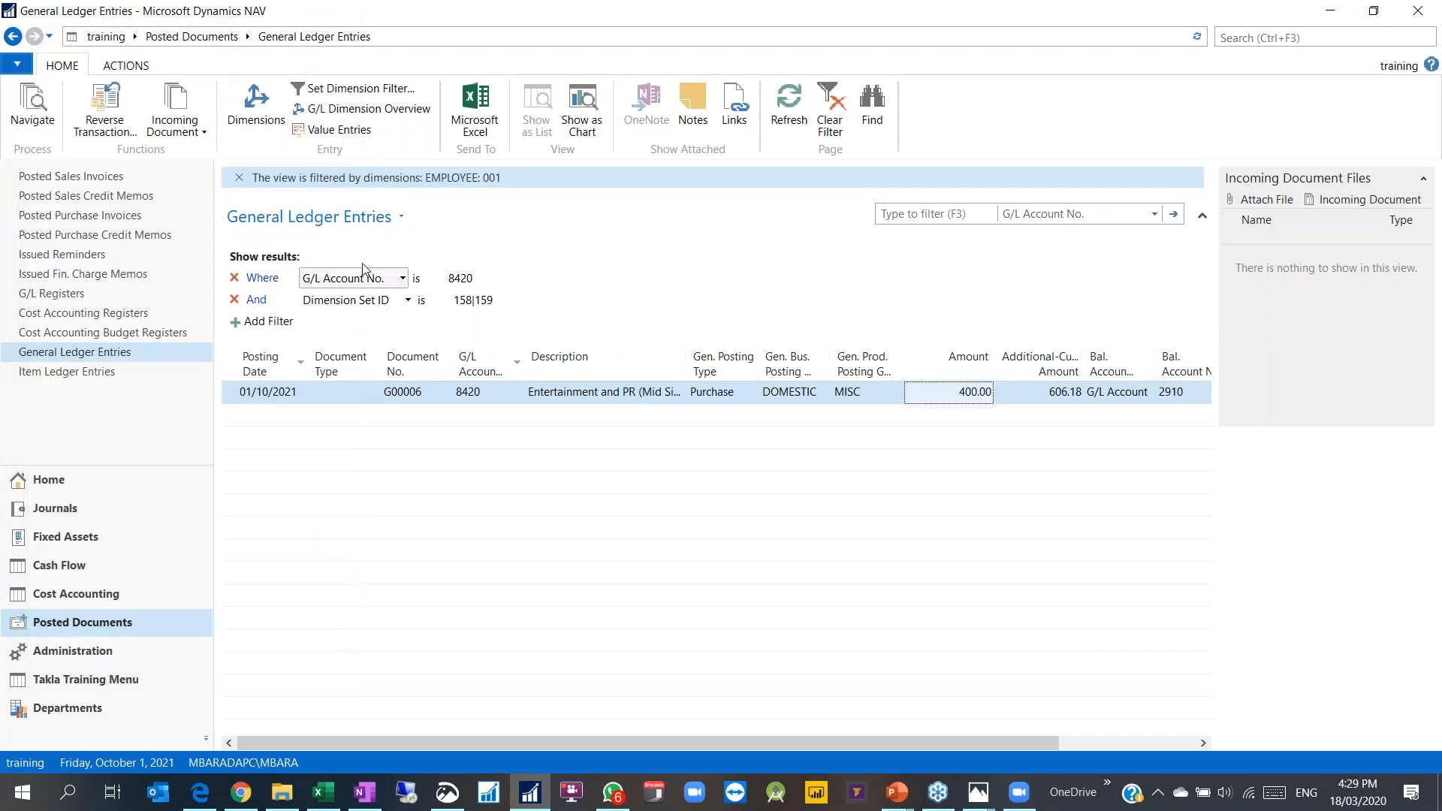
Step: Review the selected ledger entry's dimensions, then return to the Accounting Manager home page
{"action": "left_click", "coordinate": [249, 97]}
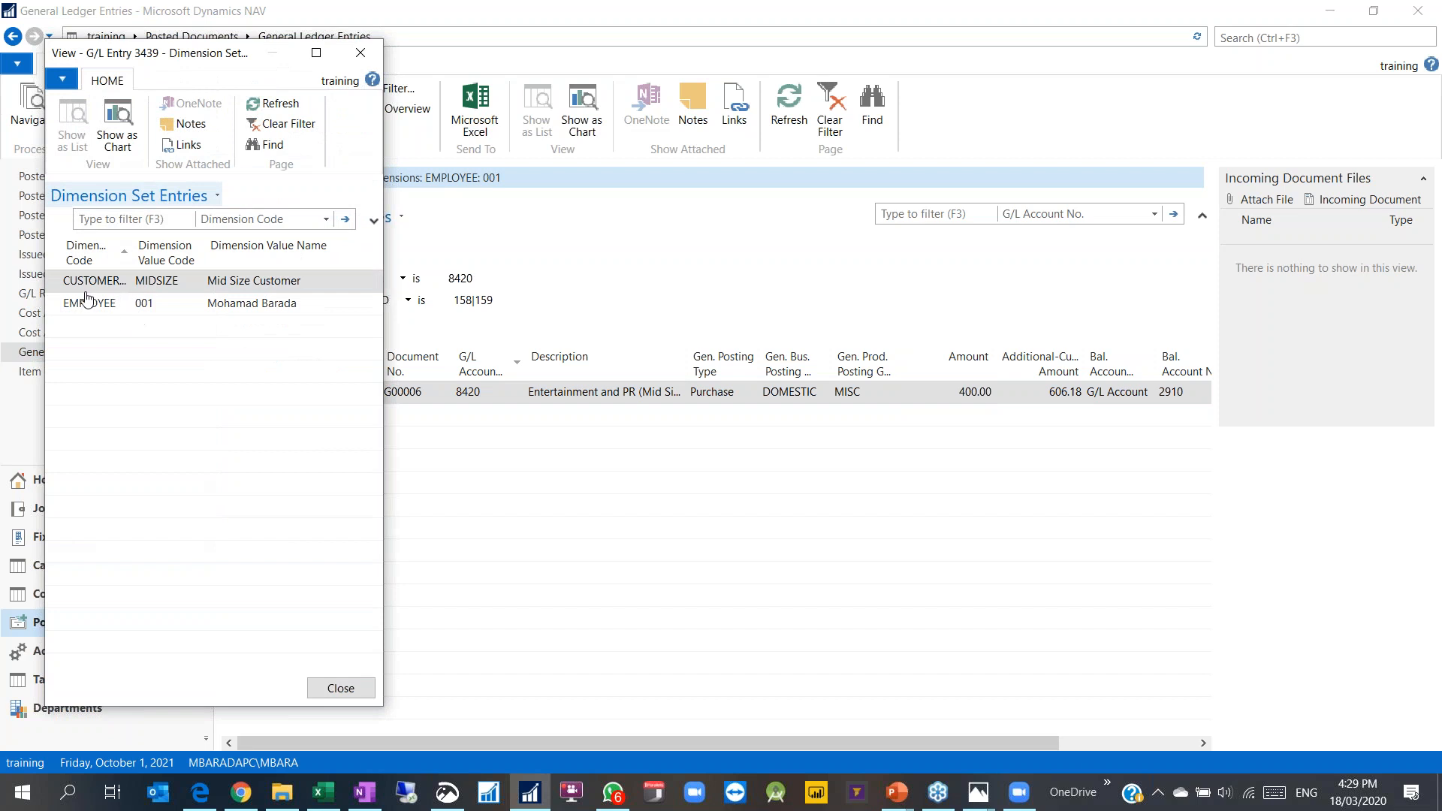
{"action": "left_click", "coordinate": [362, 53]}
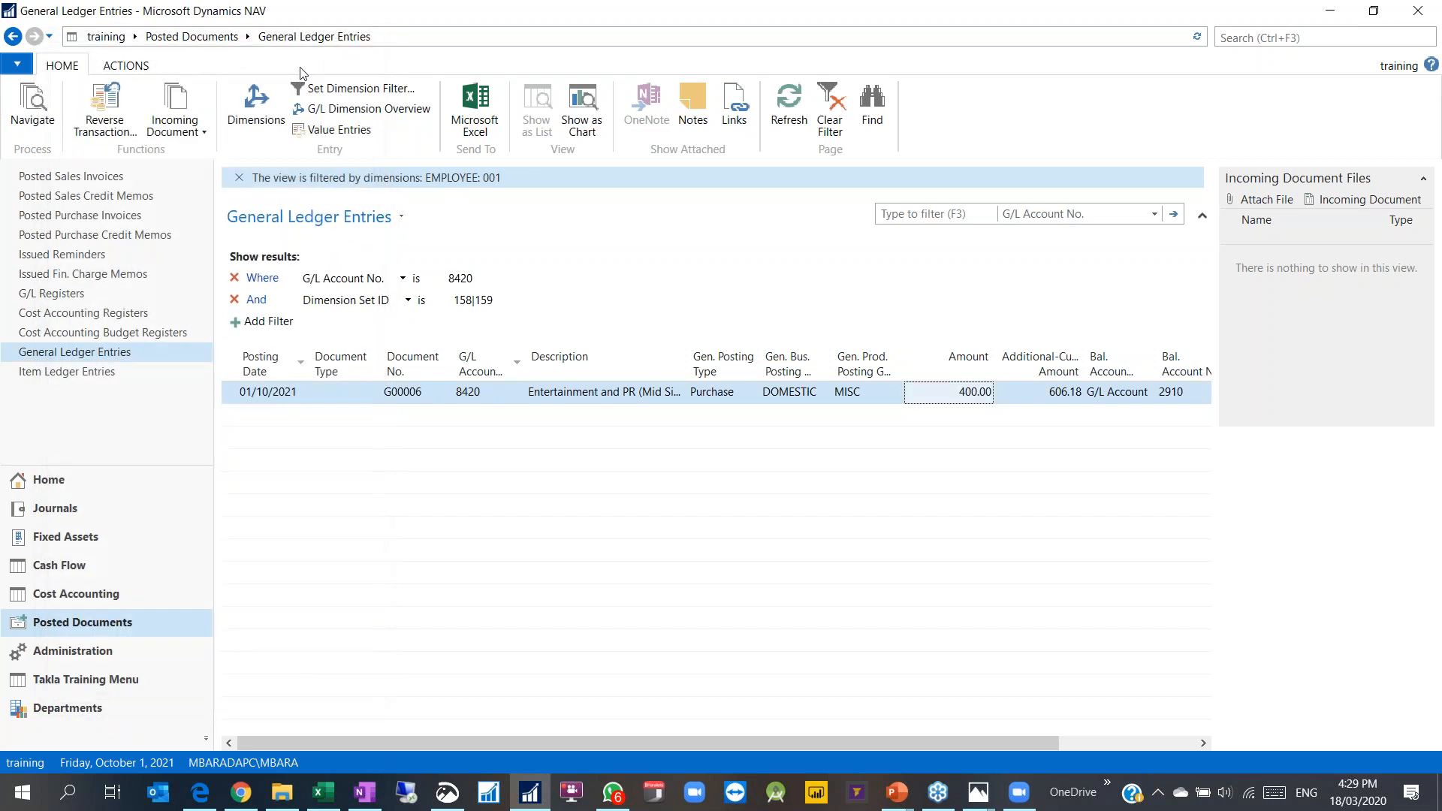
{"action": "left_click", "coordinate": [50, 480]}
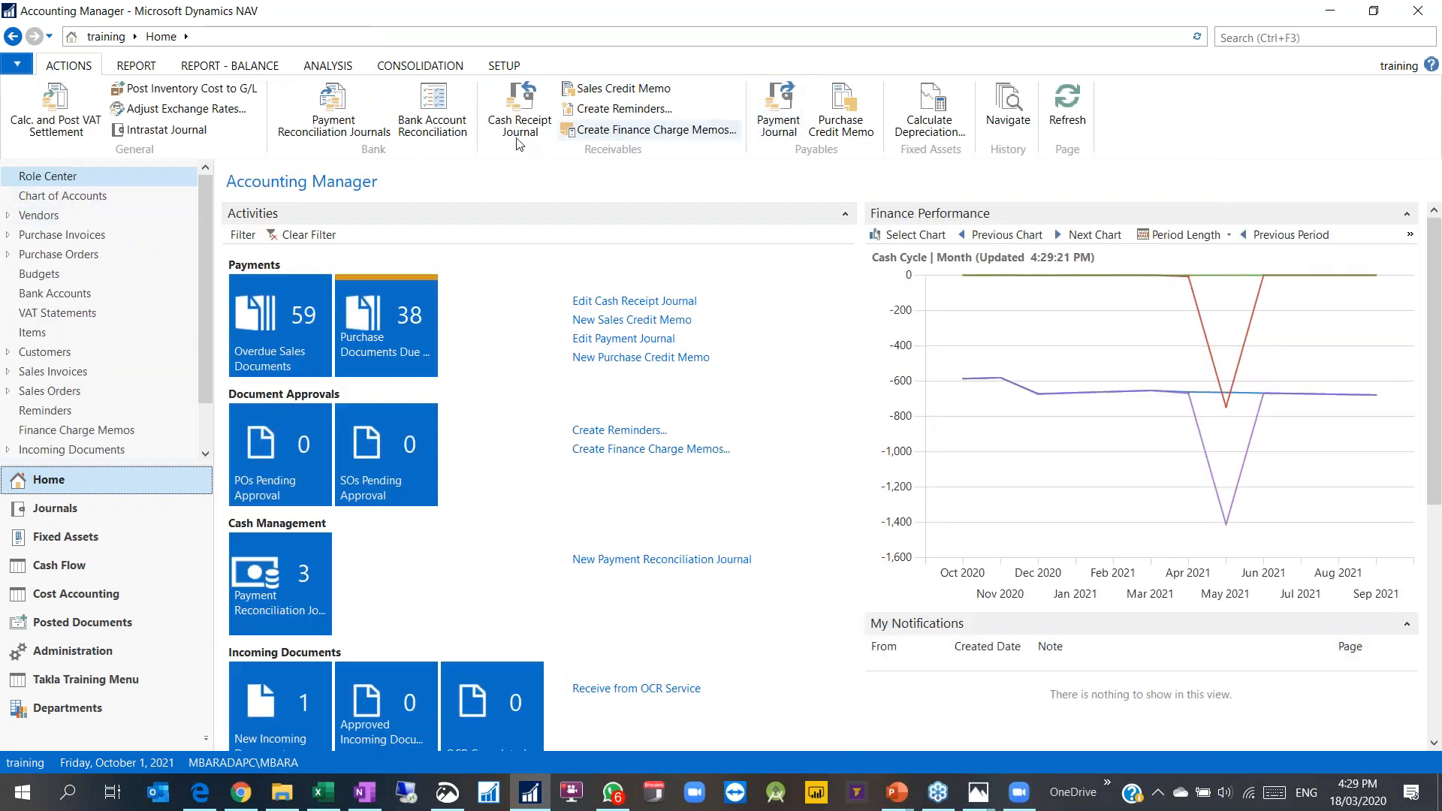
Step: Set the payment line's account to Vendor American Wood Exports
{"action": "left_click", "coordinate": [520, 113]}
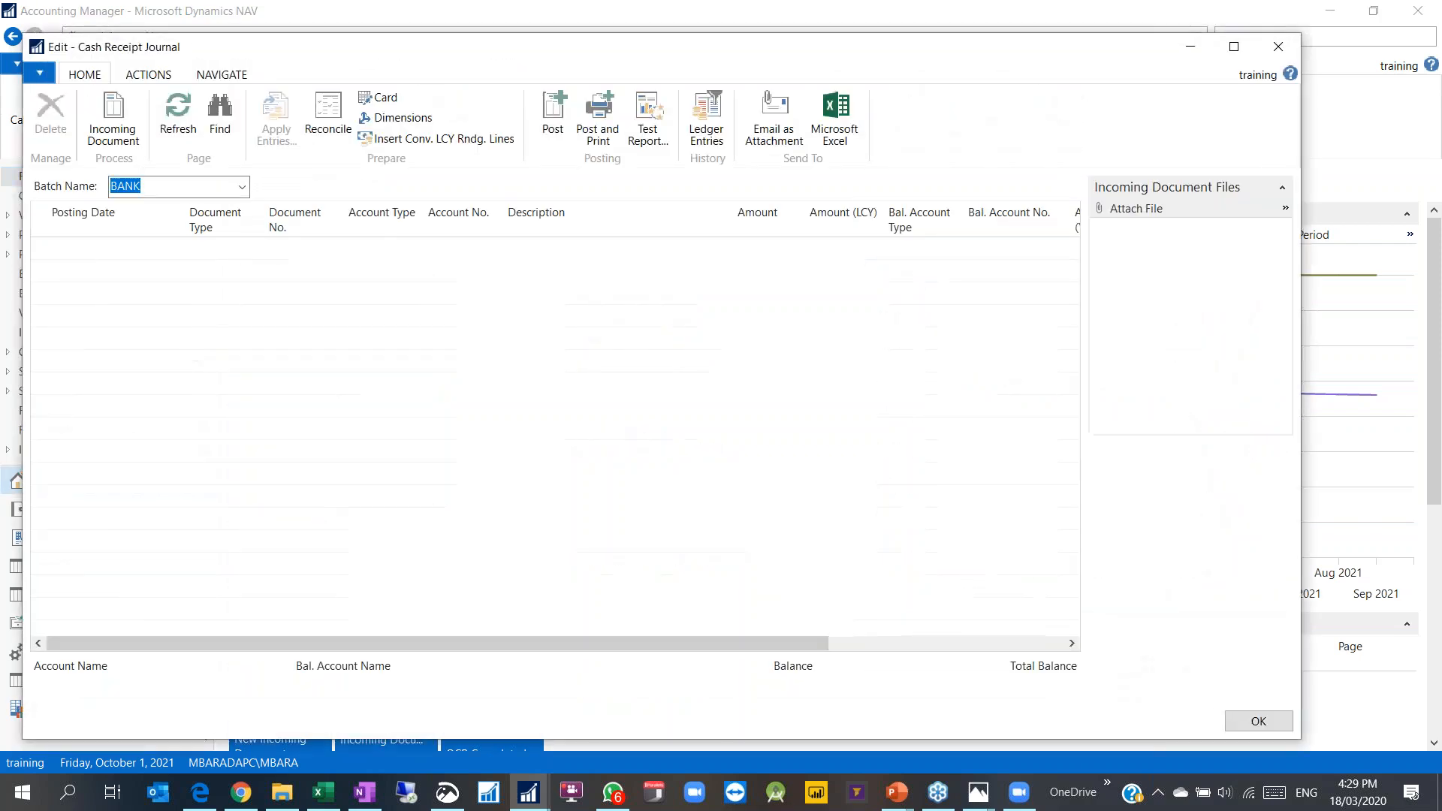
{"action": "left_click", "coordinate": [1277, 46]}
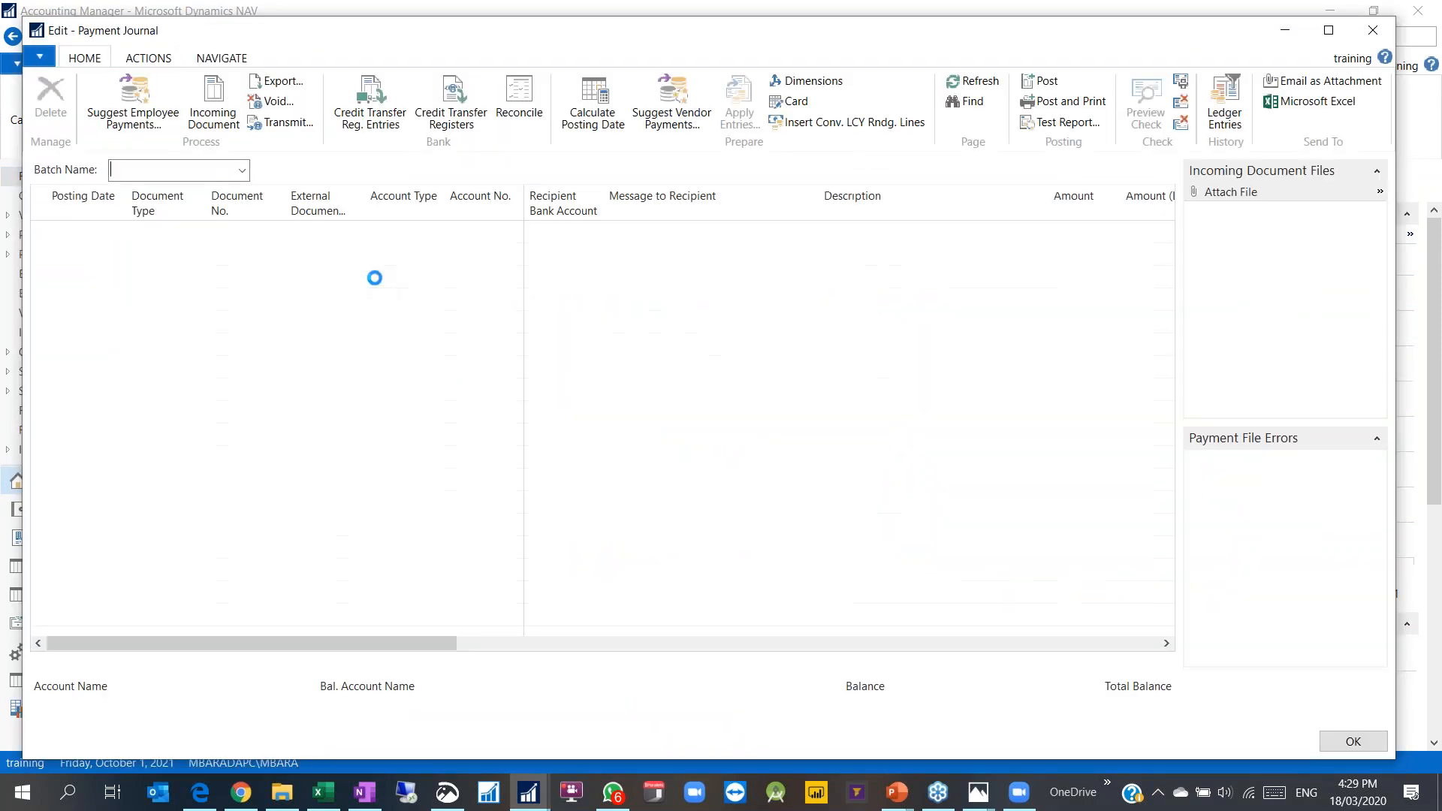
{"action": "left_click", "coordinate": [402, 237]}
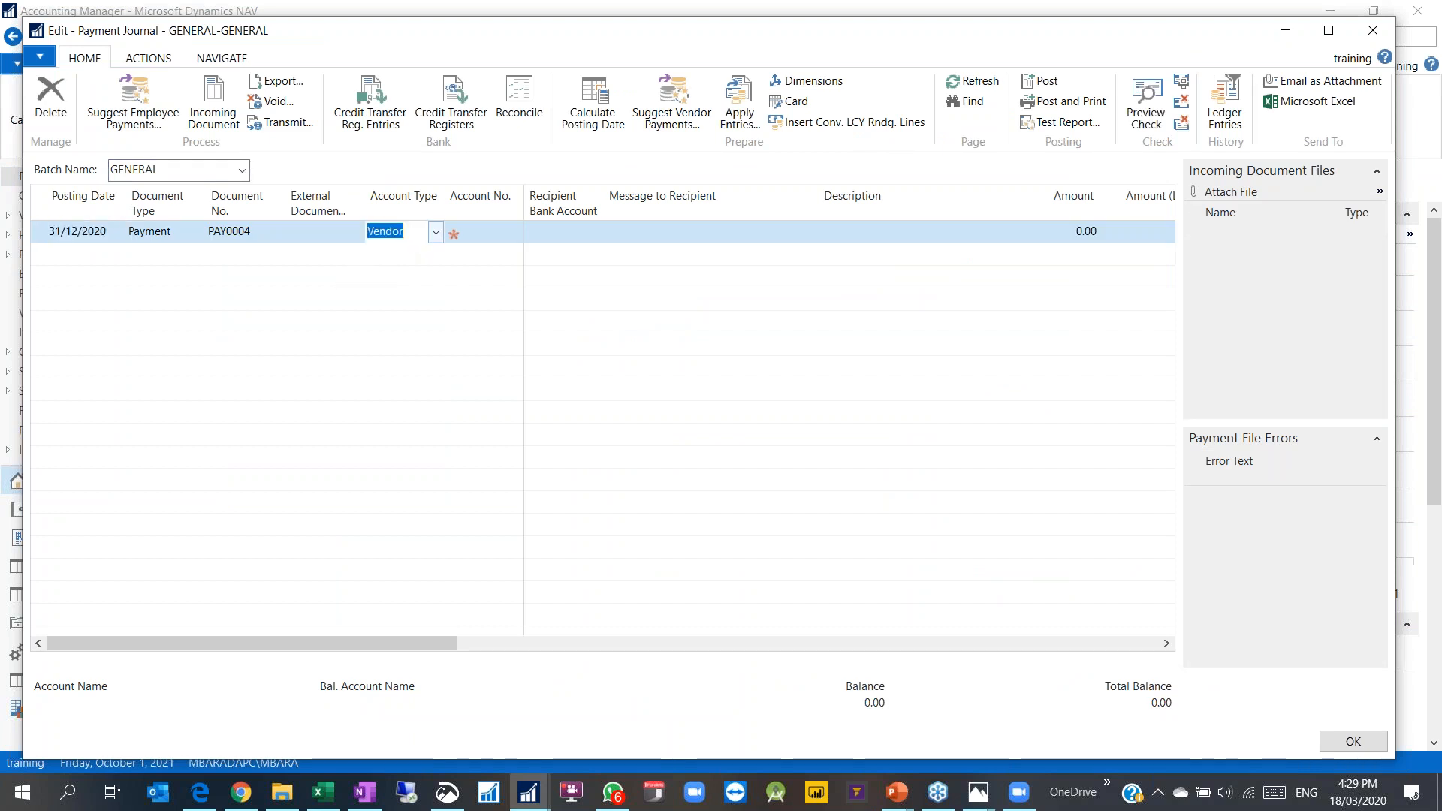
{"action": "left_click", "coordinate": [436, 232]}
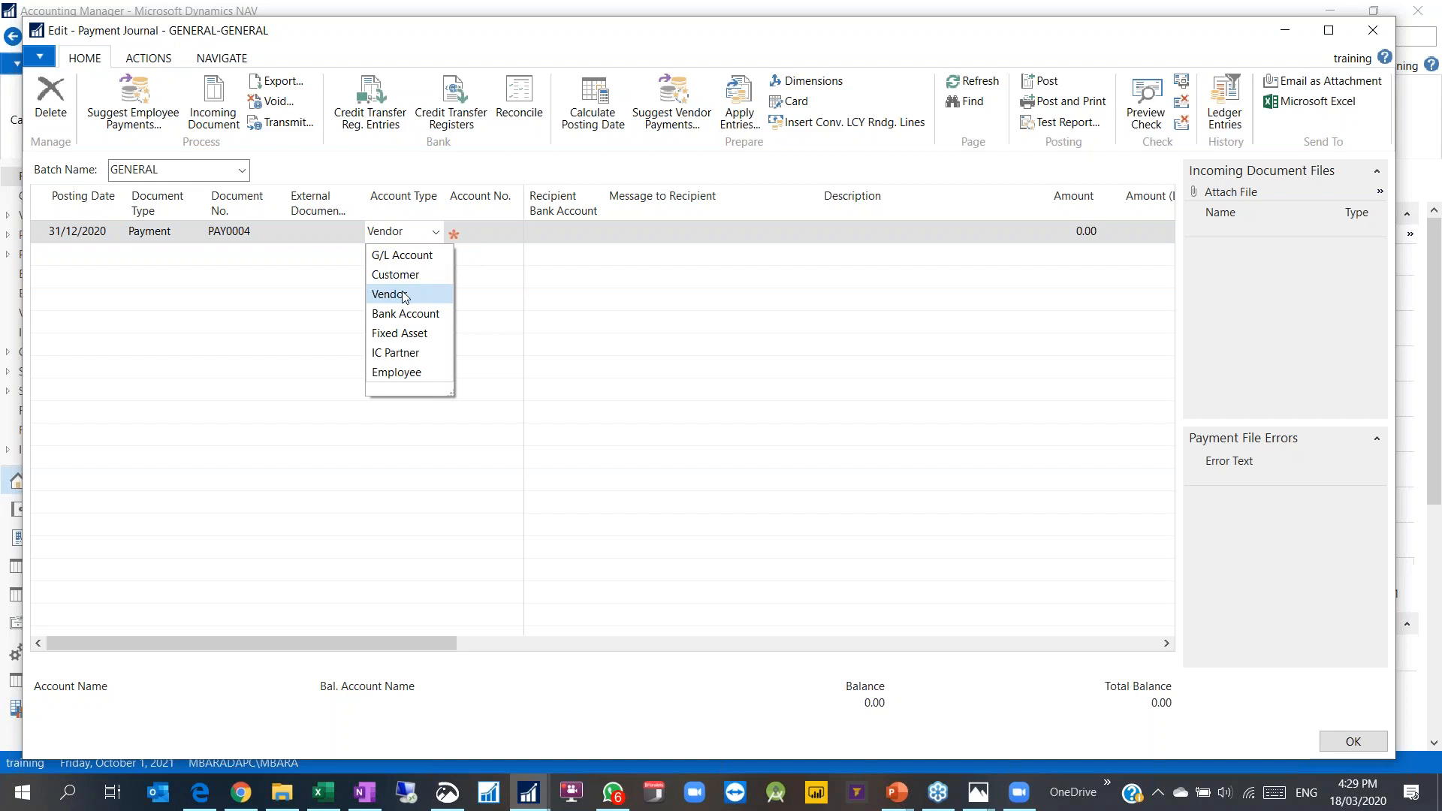
{"action": "left_click", "coordinate": [476, 242]}
{"action": "left_click", "coordinate": [515, 232]}
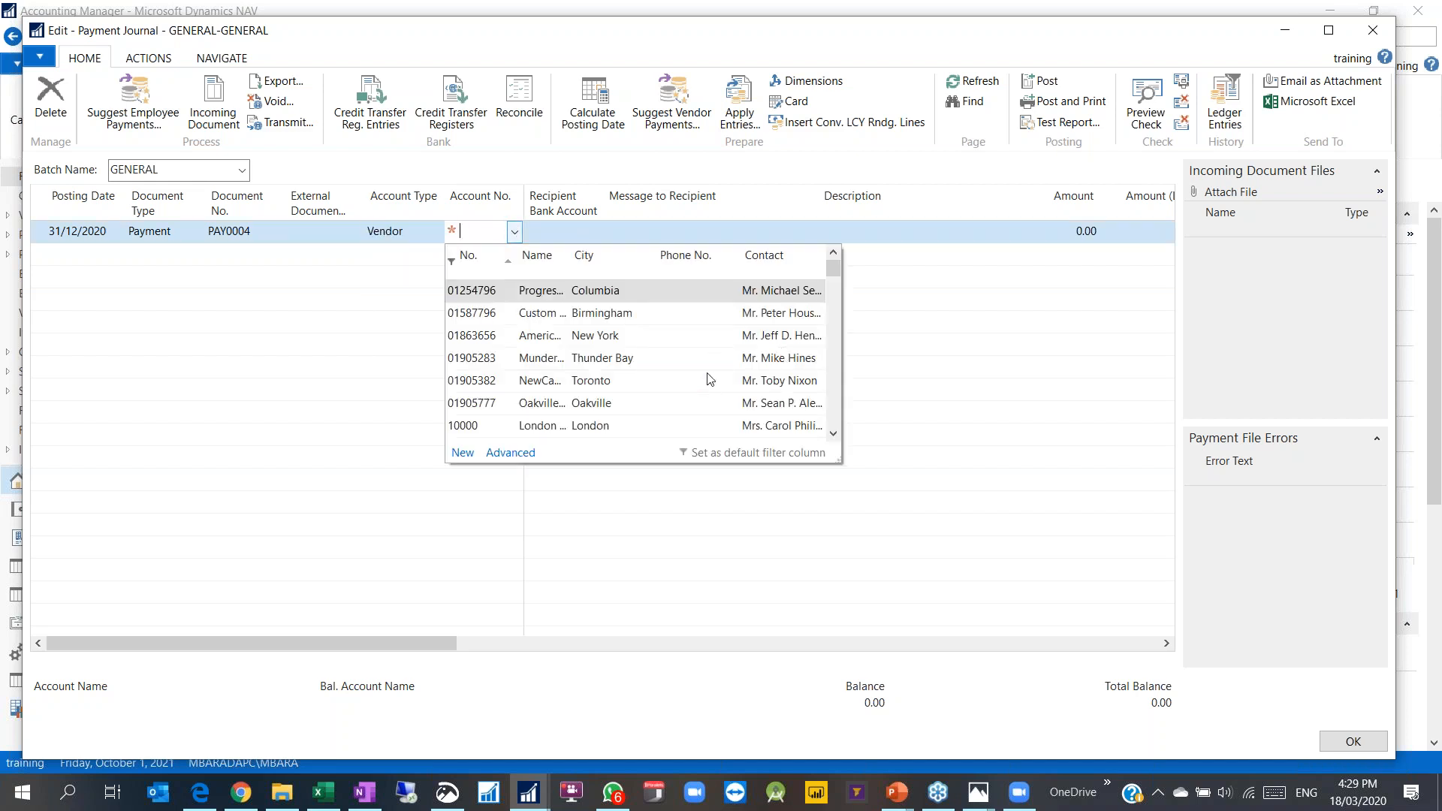
{"action": "left_click", "coordinate": [504, 451]}
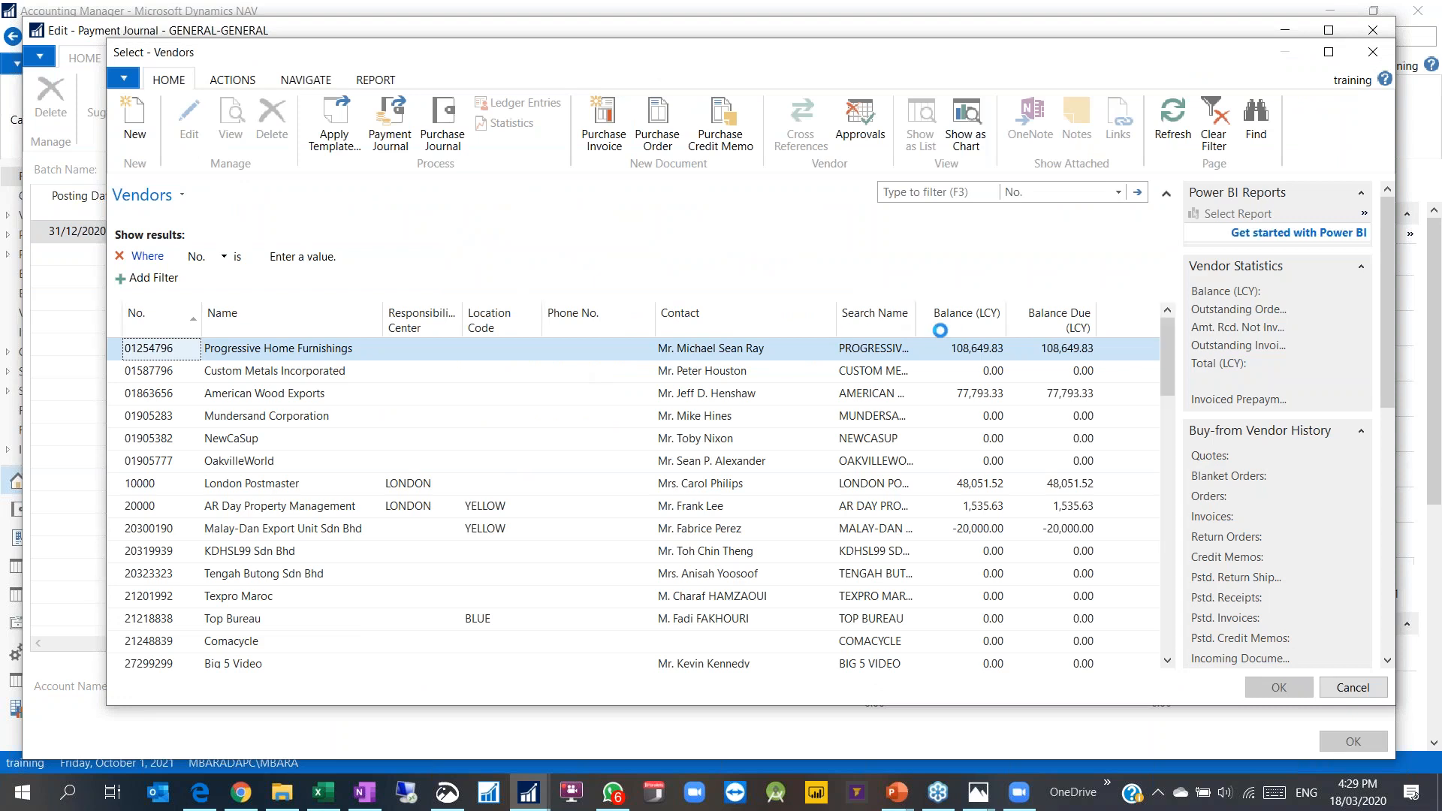
{"action": "left_click", "coordinate": [976, 393]}
{"action": "double_click", "coordinate": [291, 406]}
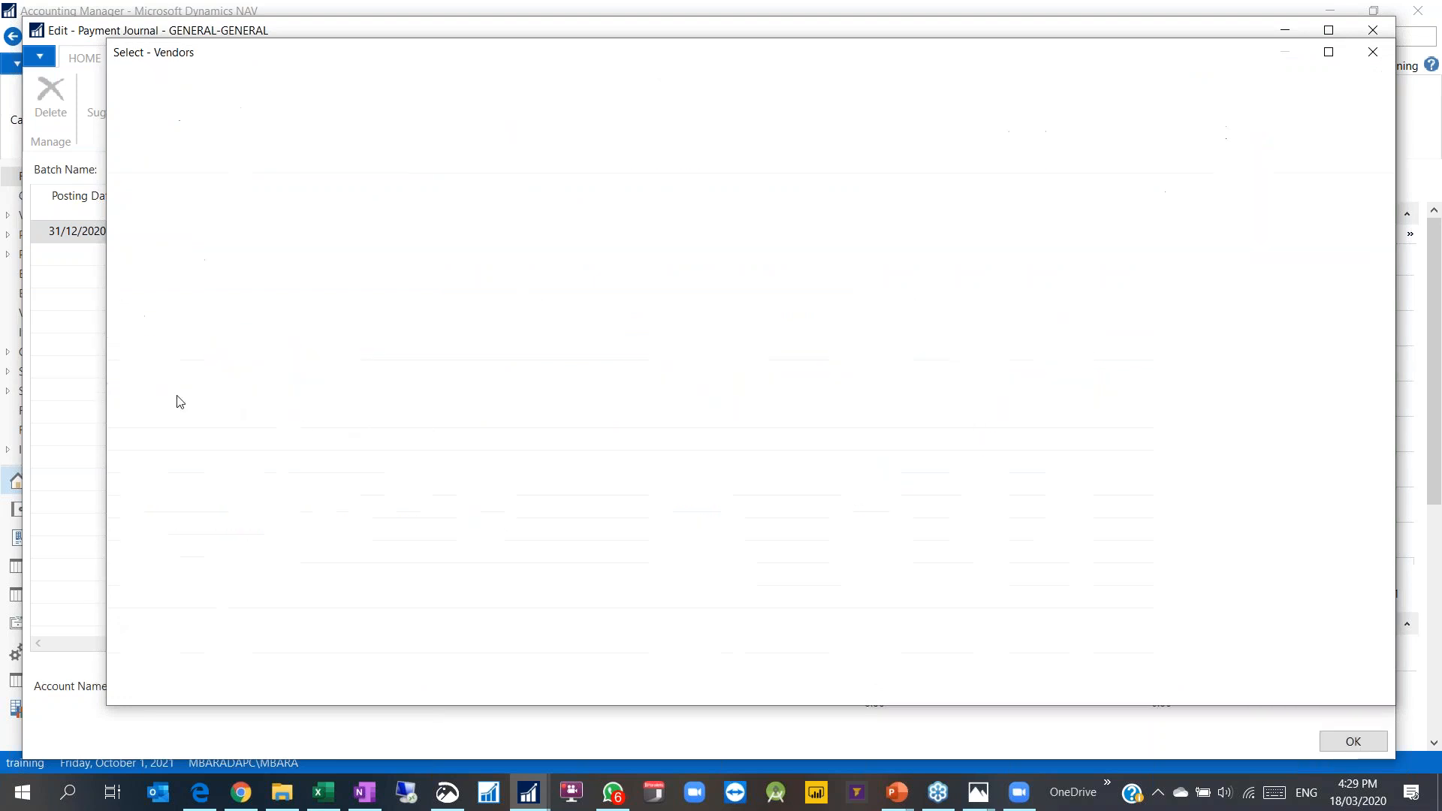
Step: Leave the recipient bank account empty and set the balancing G/L account to Cash
{"action": "left_click", "coordinate": [595, 232]}
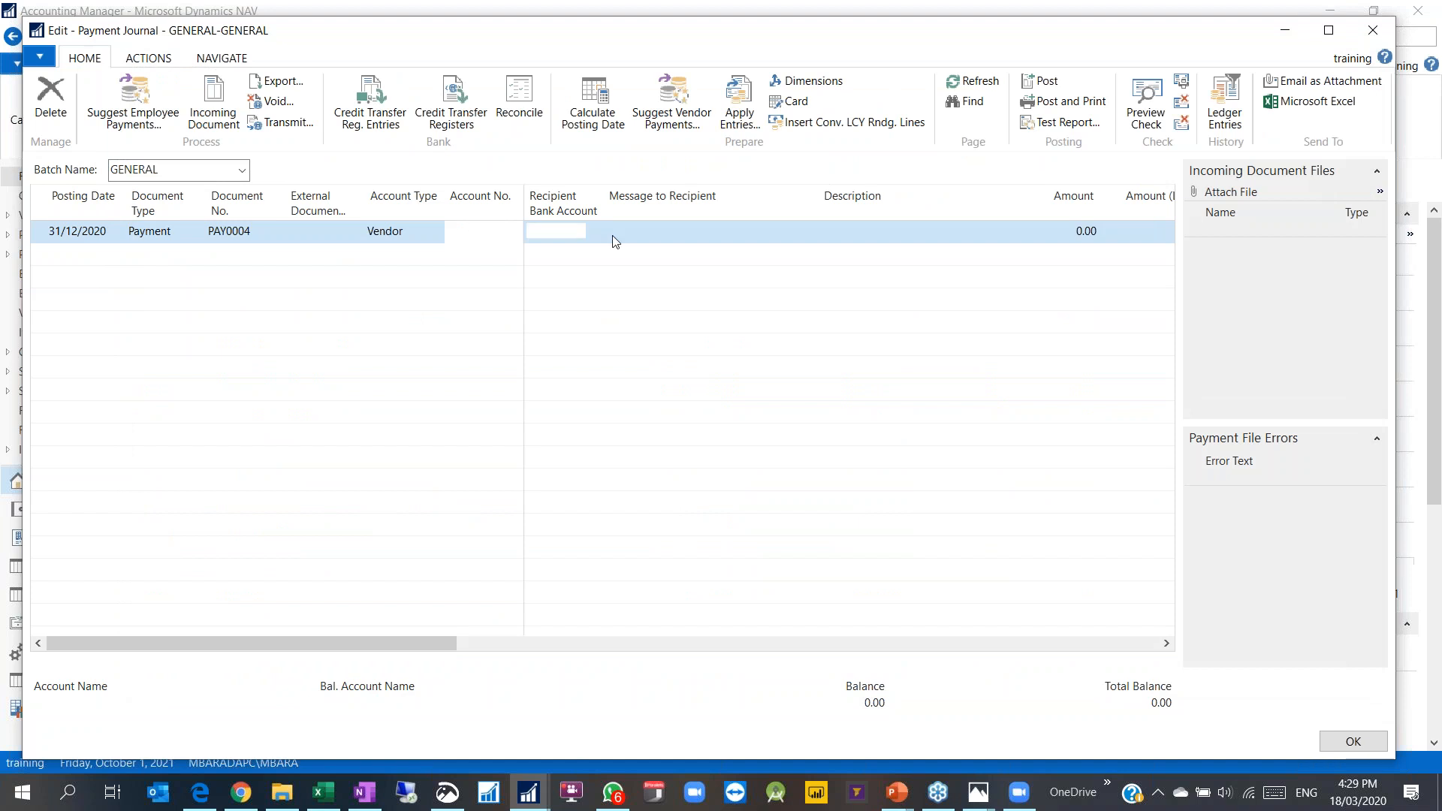
{"action": "left_click", "coordinate": [366, 653]}
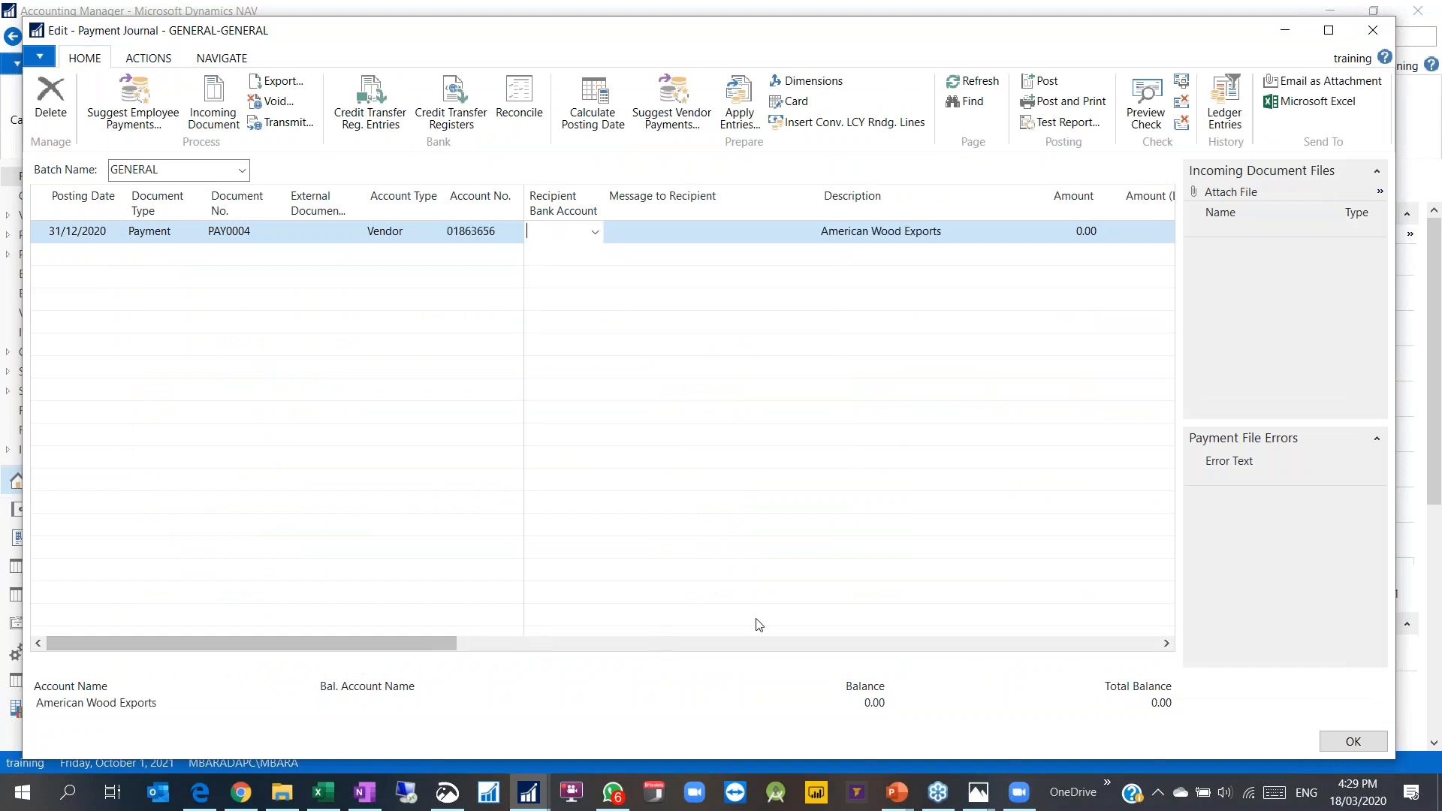
{"action": "left_click", "coordinate": [726, 643]}
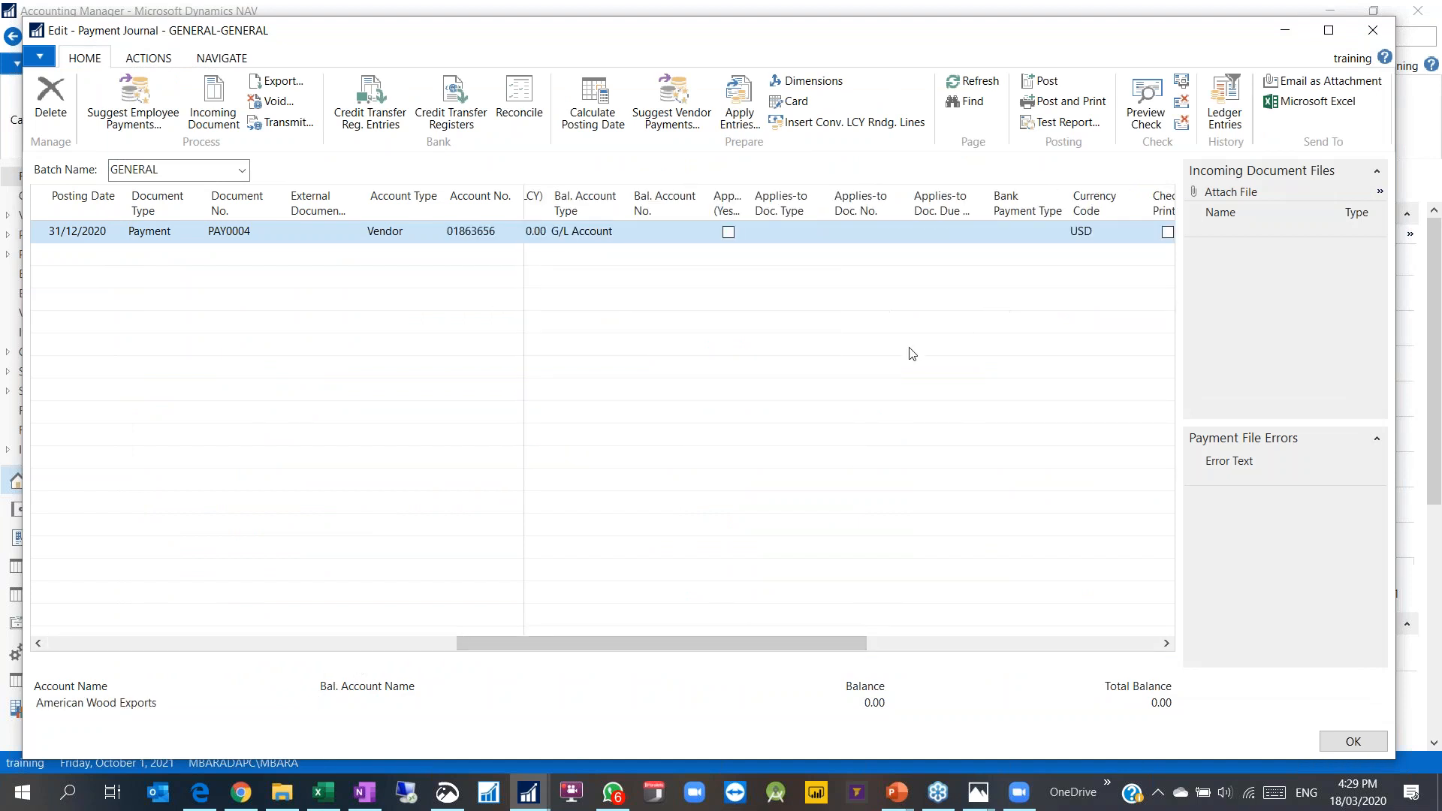
{"action": "left_click", "coordinate": [677, 233]}
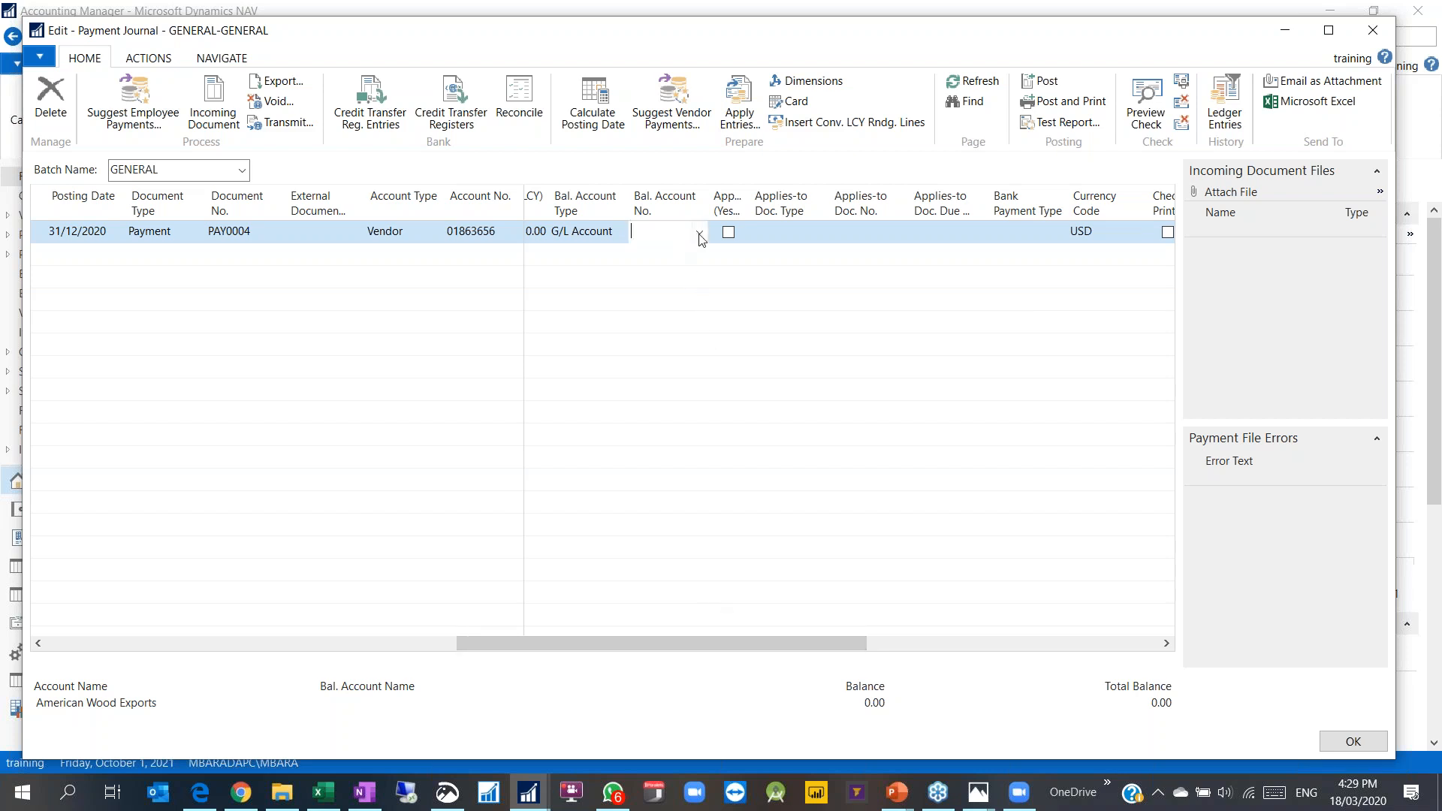
{"action": "left_click", "coordinate": [699, 234]}
{"action": "type", "text": "cash"}
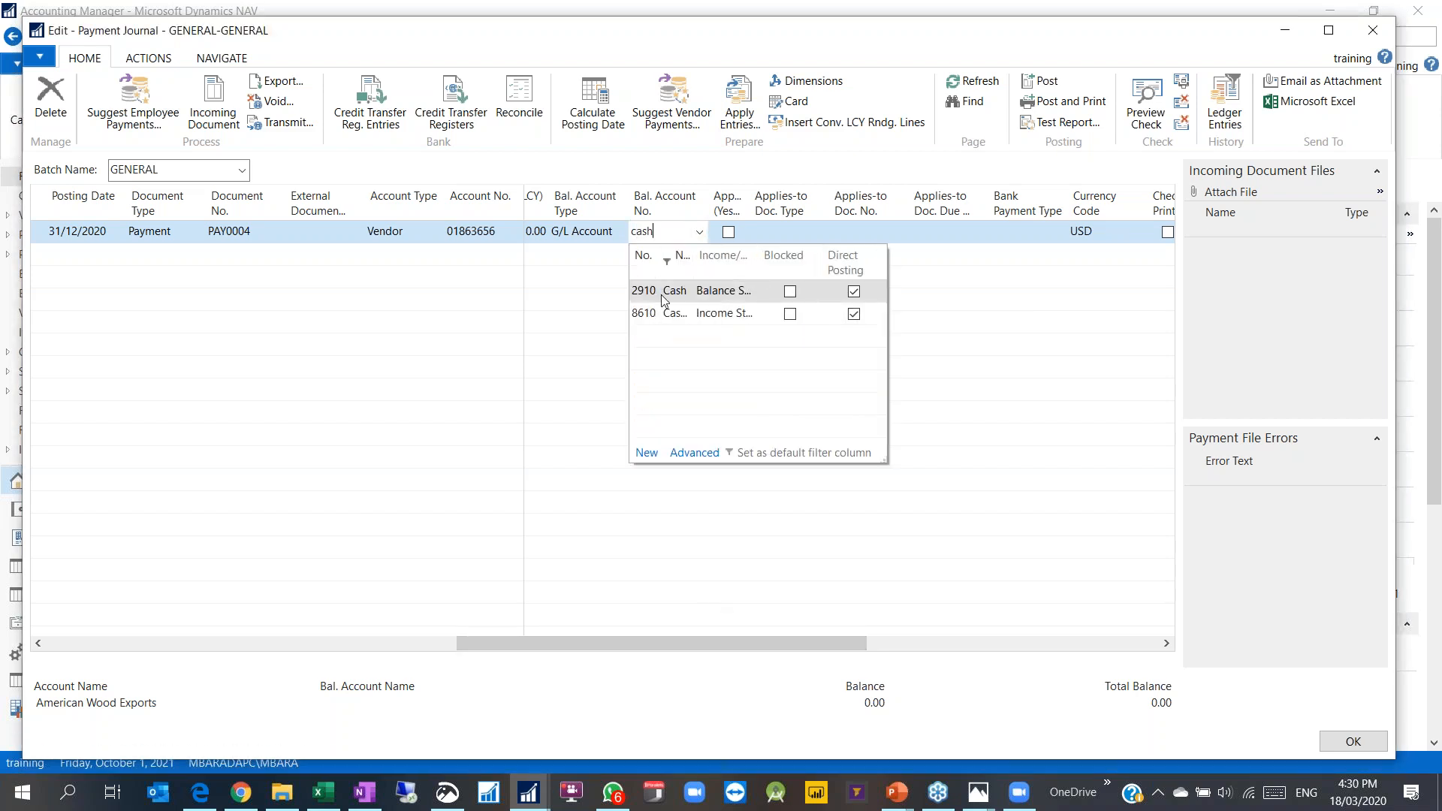
{"action": "left_click", "coordinate": [653, 291]}
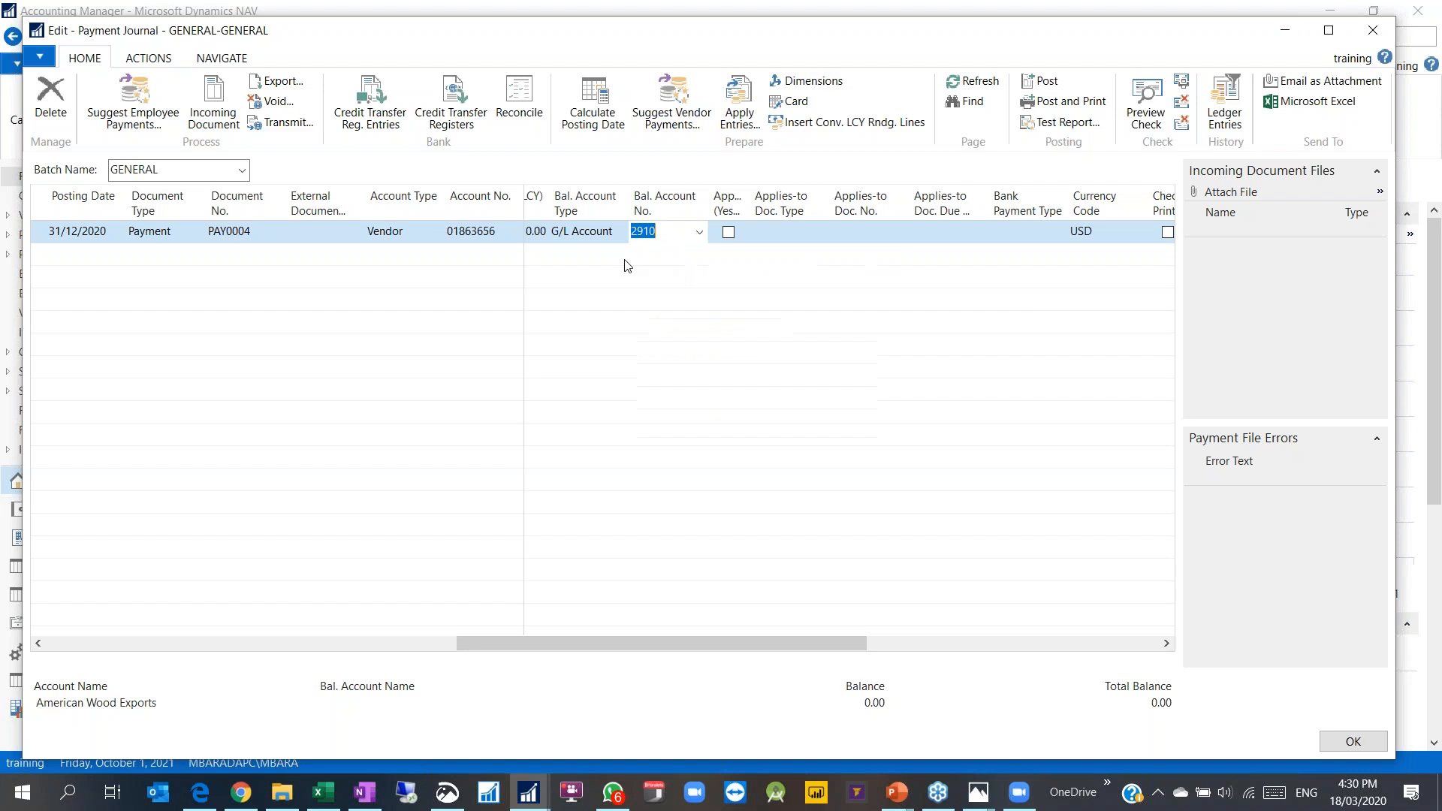
{"action": "left_click_drag", "start_coordinate": [614, 642], "coordinate": [192, 638]}
Step: Enter 600 as the payment amount on the PAY0004 line
{"action": "left_click", "coordinate": [1081, 231]}
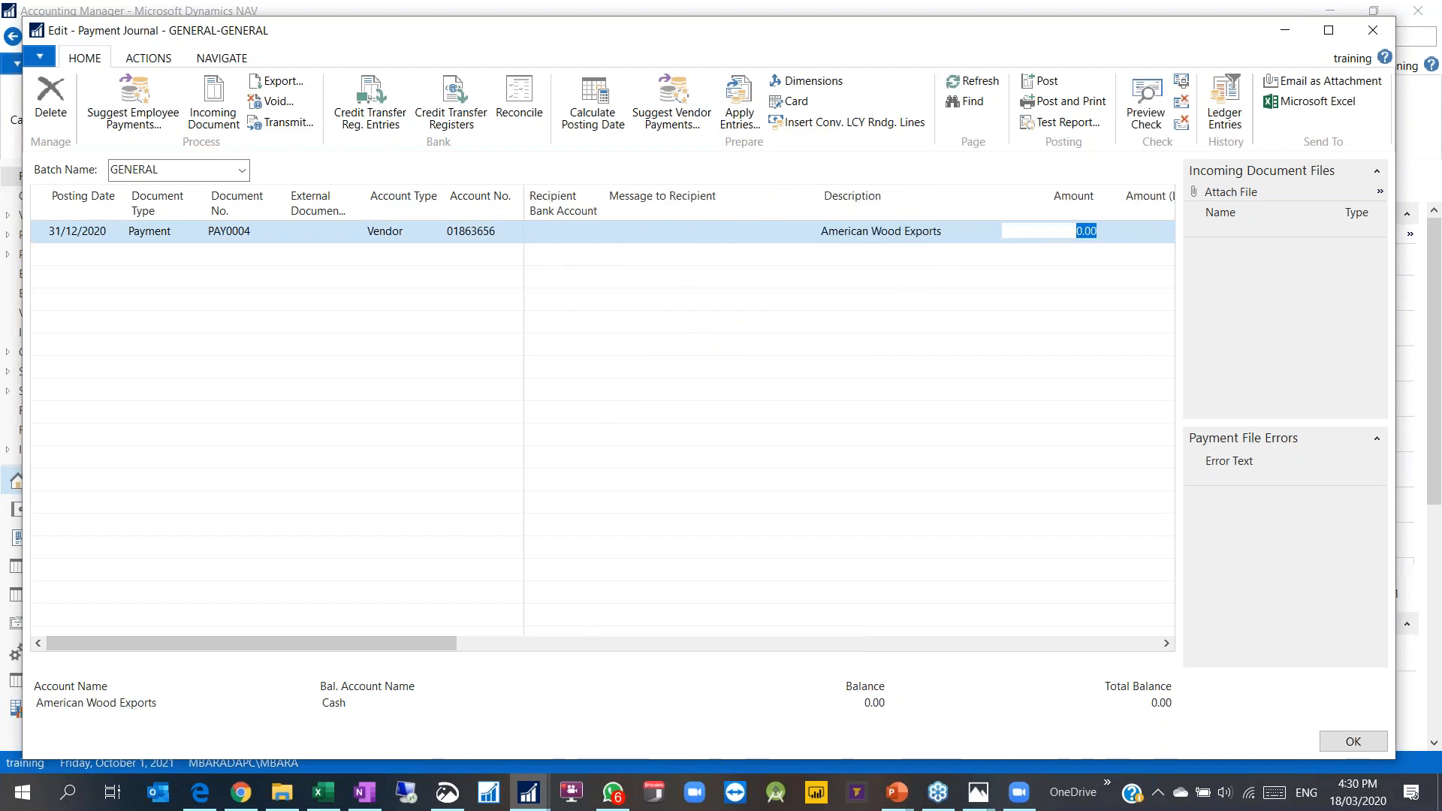
{"action": "type", "text": "6"}
{"action": "key", "text": "Tab"}
{"action": "left_click", "coordinate": [993, 252]}
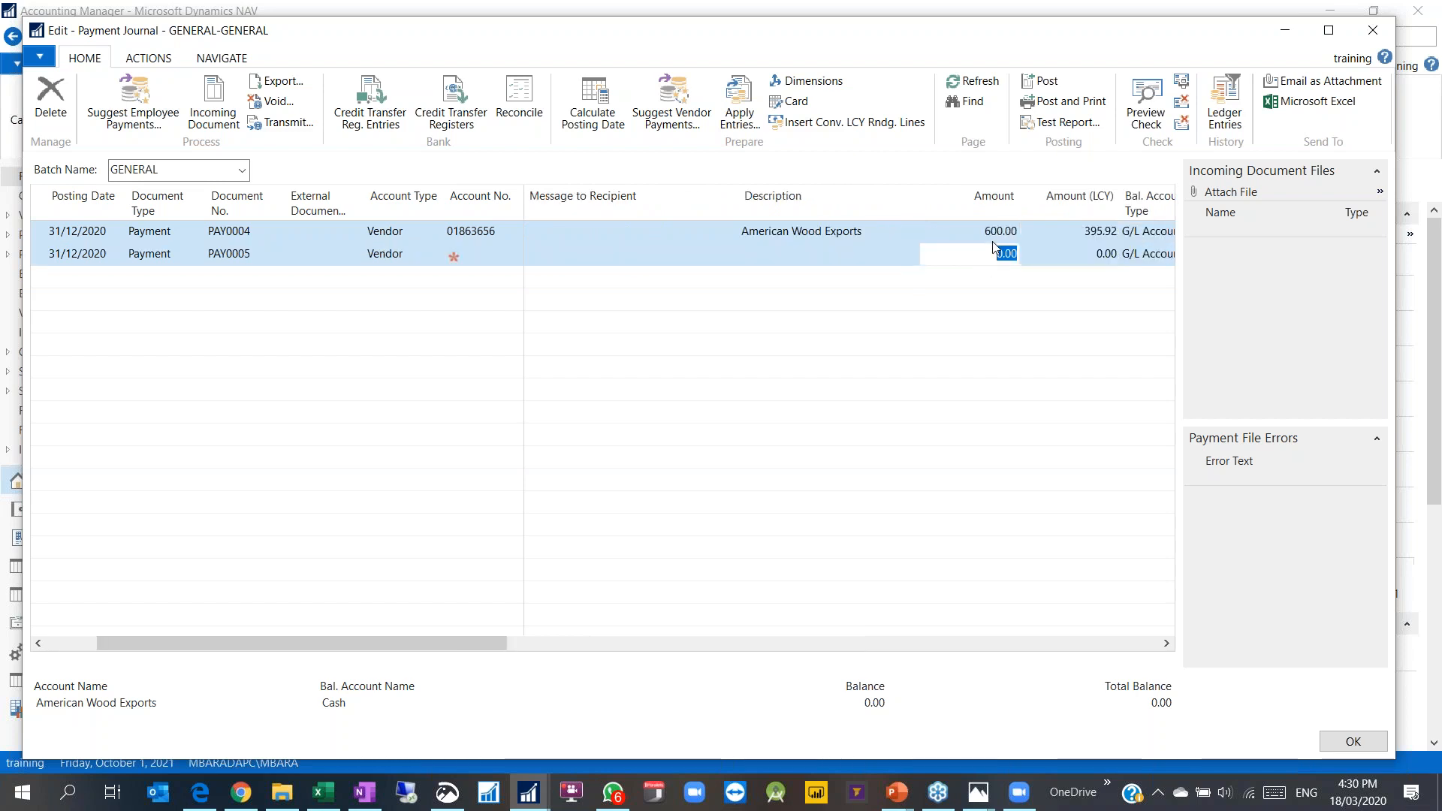
{"action": "left_click", "coordinate": [997, 233]}
{"action": "left_click", "coordinate": [955, 255]}
{"action": "left_click", "coordinate": [955, 234]}
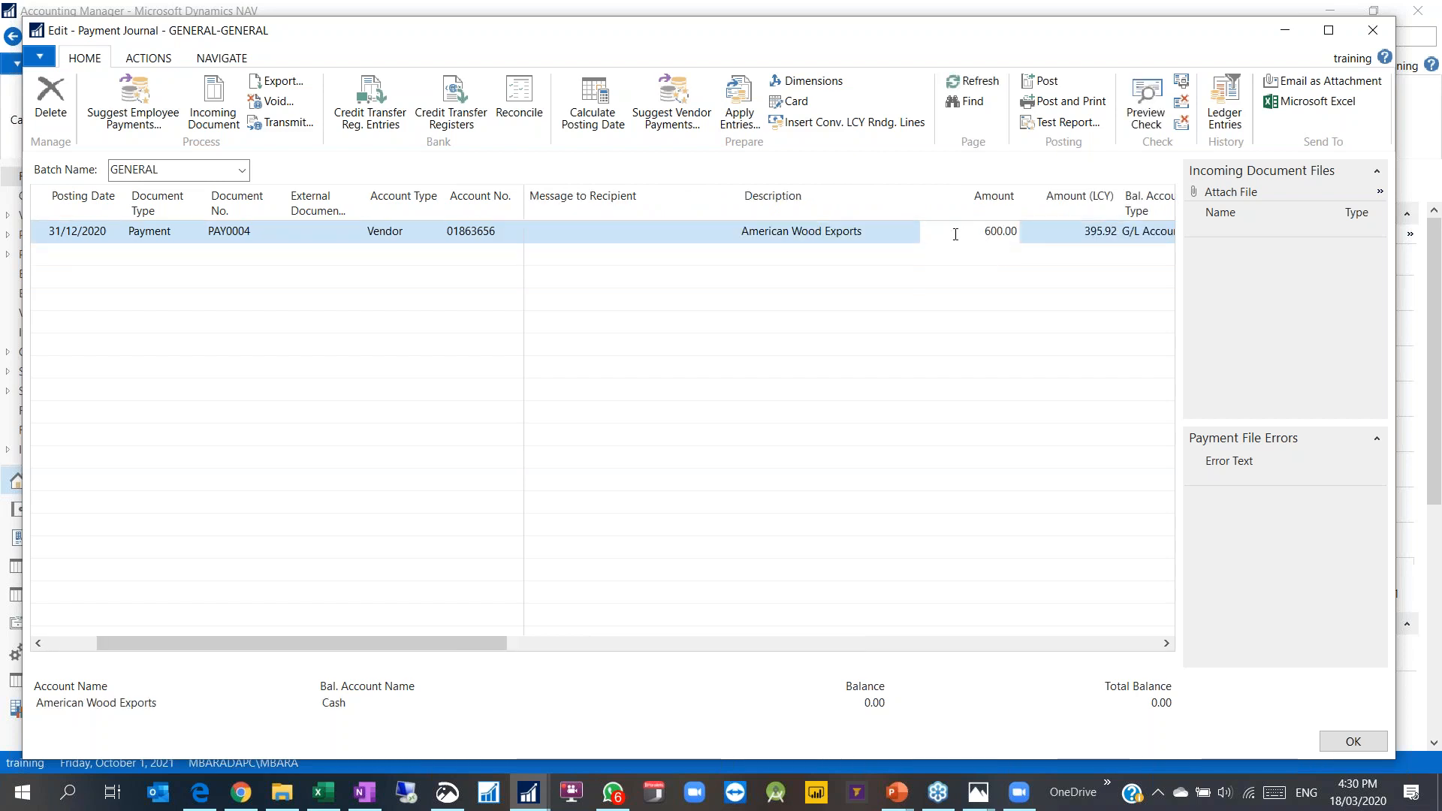
{"action": "left_click_drag", "start_coordinate": [443, 638], "coordinate": [624, 647]}
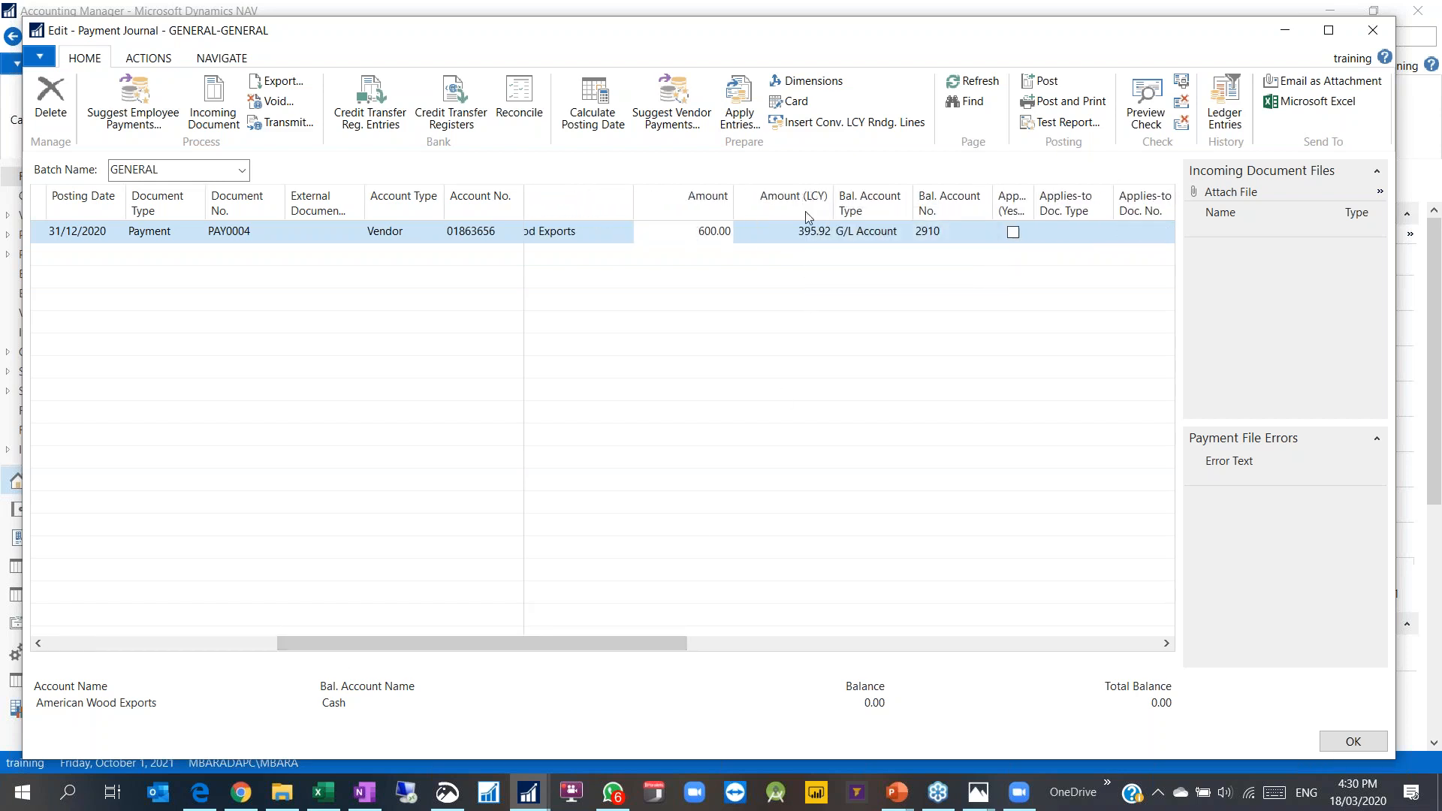
Step: Change Amount (LCY) from 395.92 to 600.00, then browse the ACTIONS and HOME ribbon tabs
{"action": "left_click", "coordinate": [784, 231]}
{"action": "double_click", "coordinate": [784, 231]}
{"action": "type", "text": "600"}
{"action": "left_click", "coordinate": [810, 256]}
{"action": "left_click", "coordinate": [809, 234]}
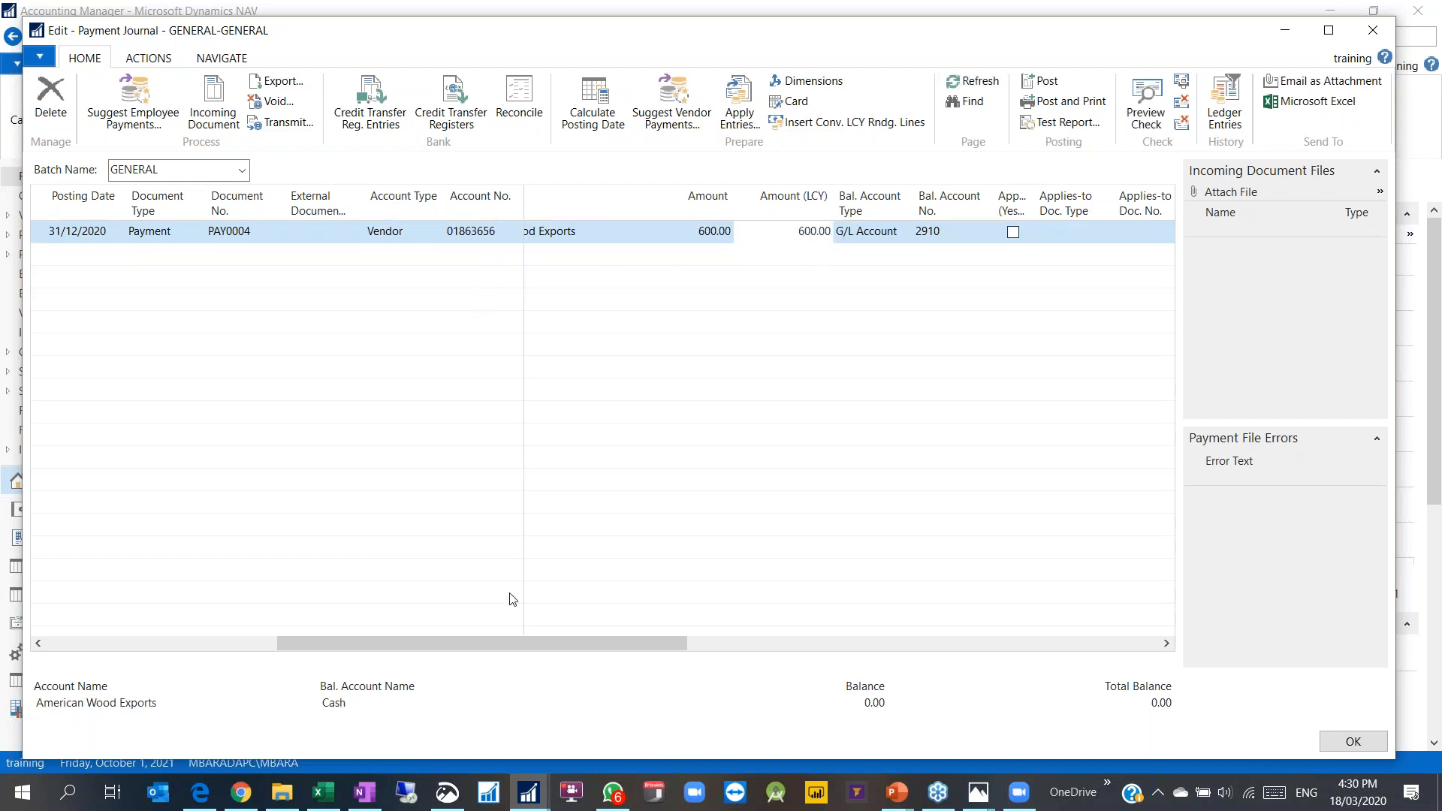
{"action": "left_click_drag", "start_coordinate": [509, 646], "coordinate": [278, 644]}
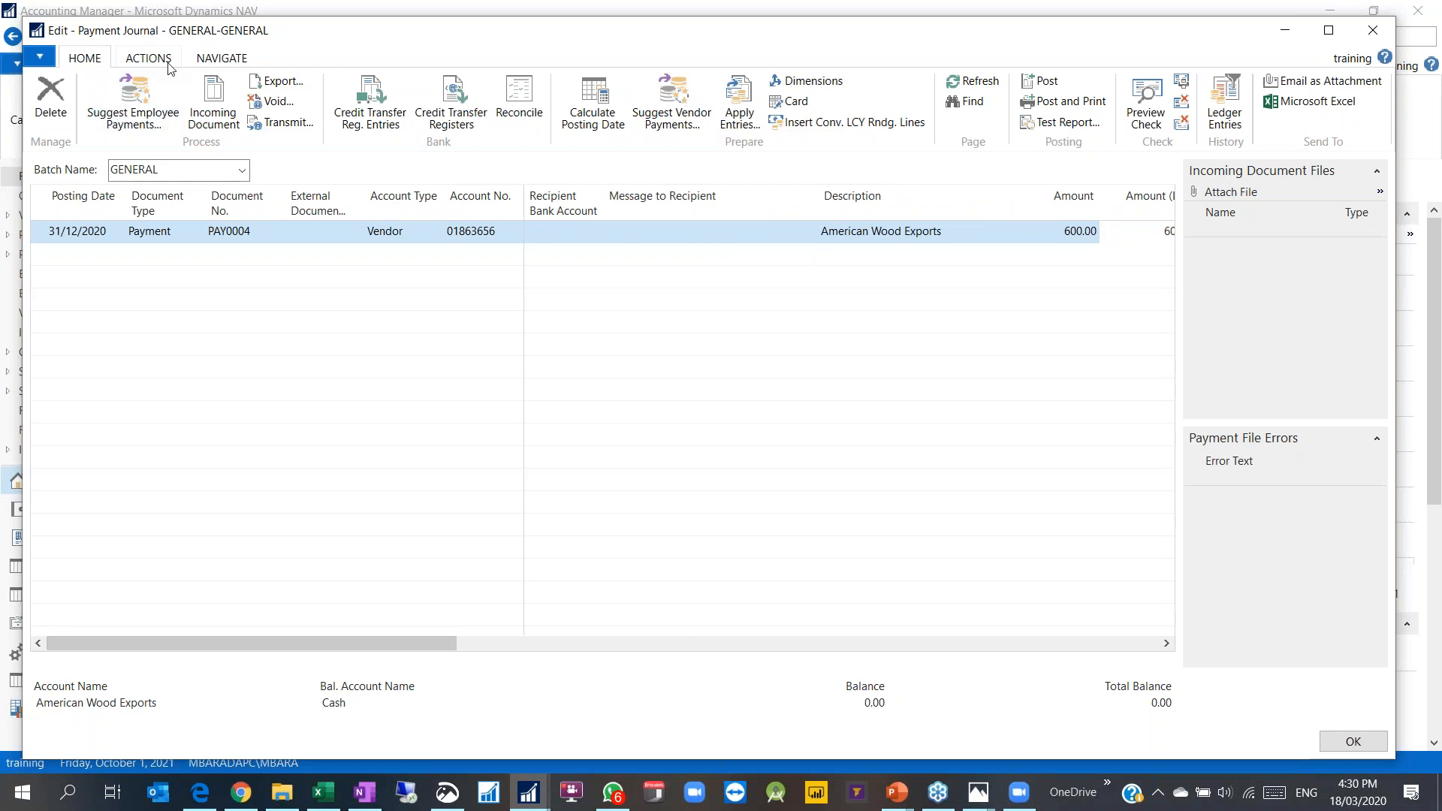
{"action": "left_click", "coordinate": [219, 59]}
{"action": "left_click", "coordinate": [163, 60]}
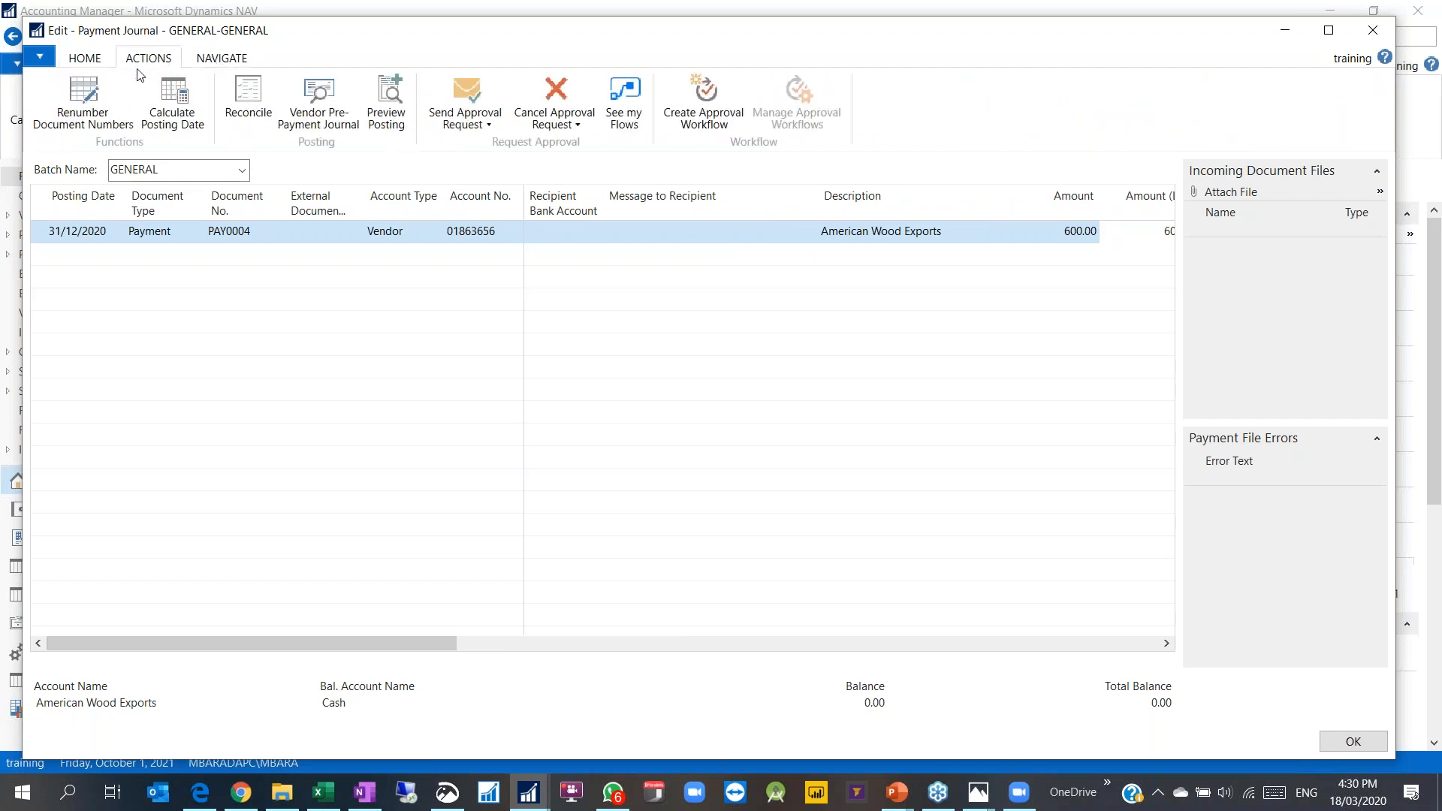
{"action": "left_click", "coordinate": [96, 61]}
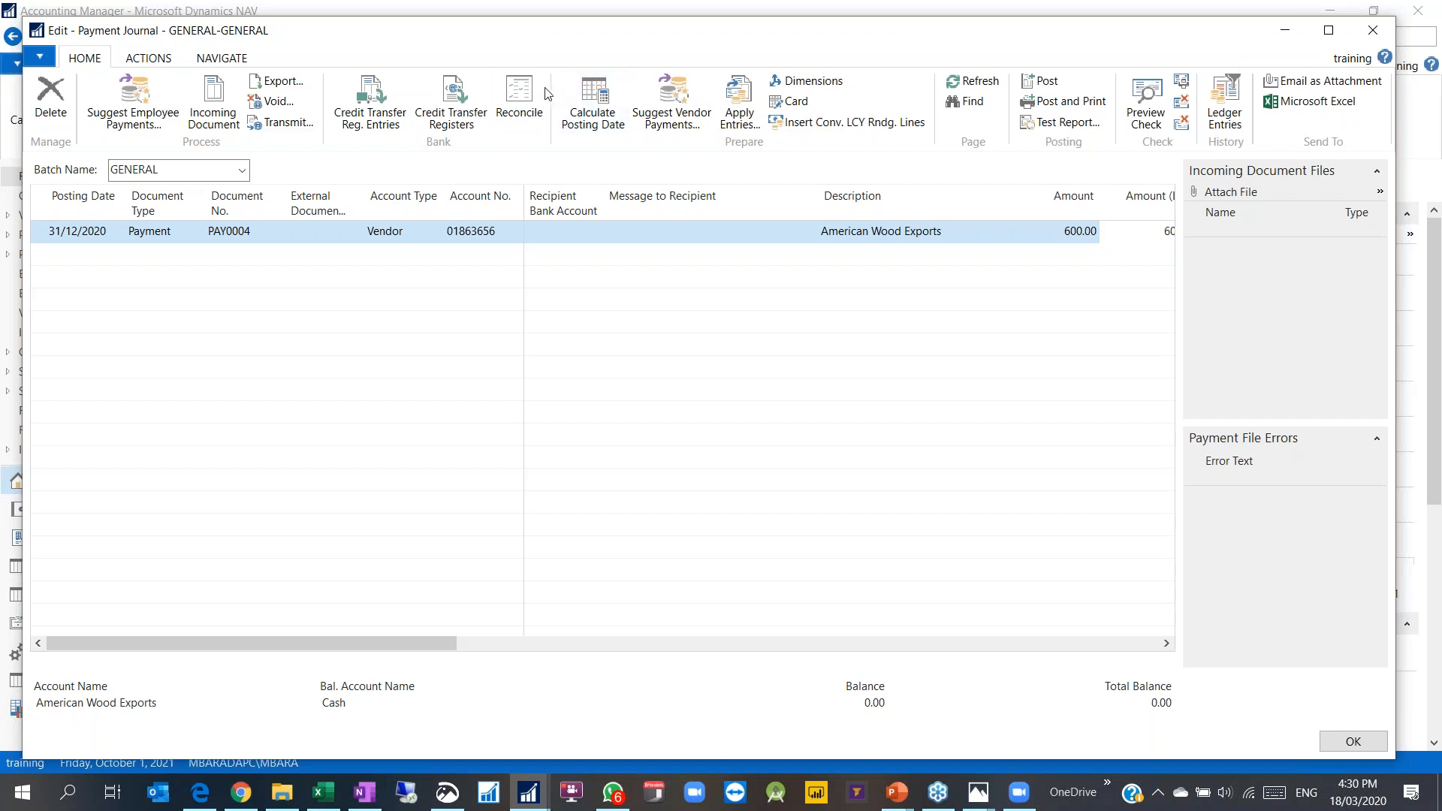
Step: Add the EMPLOYEE dimension with value 001 to the payment line
{"action": "left_click", "coordinate": [800, 84]}
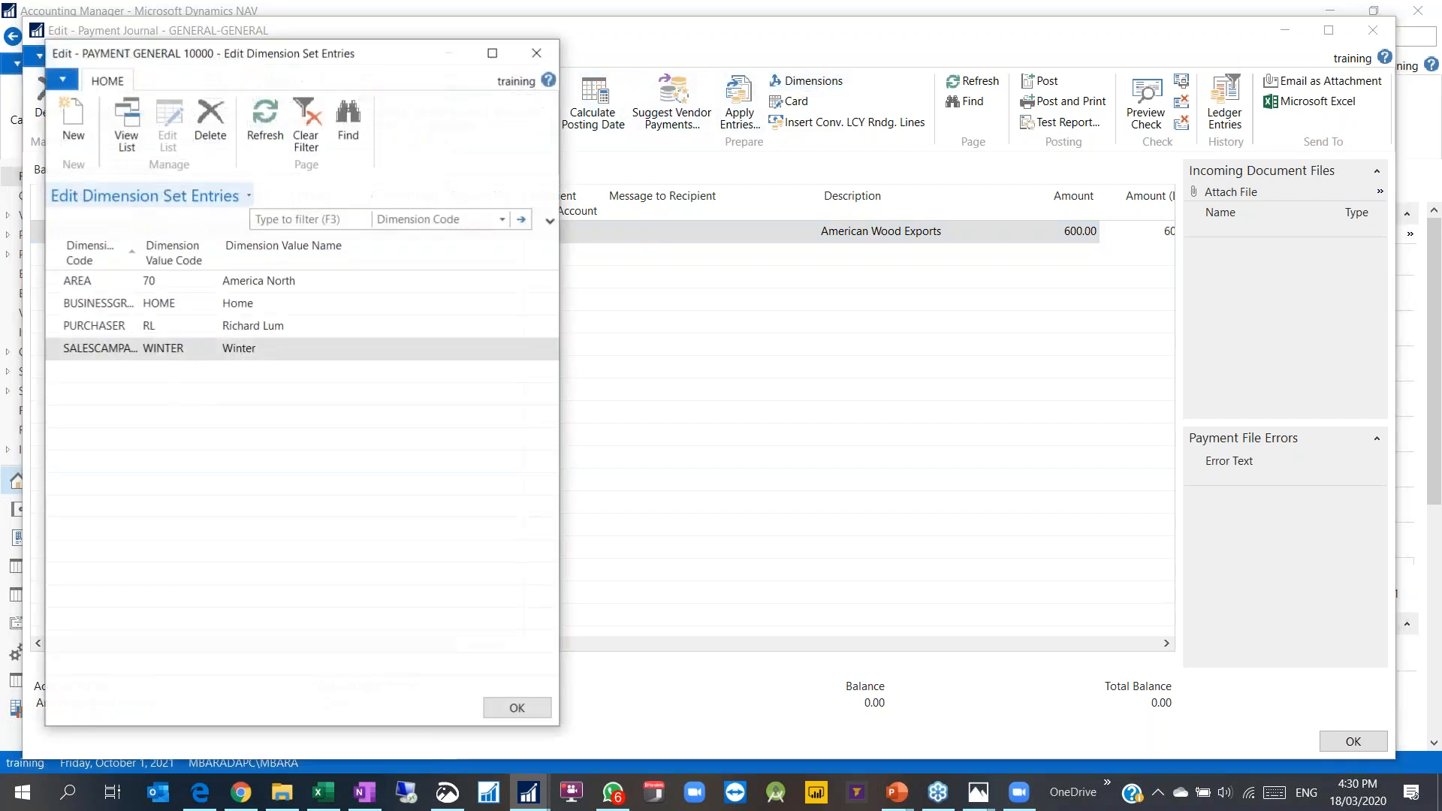
{"action": "left_click", "coordinate": [92, 374]}
{"action": "left_click", "coordinate": [131, 372]}
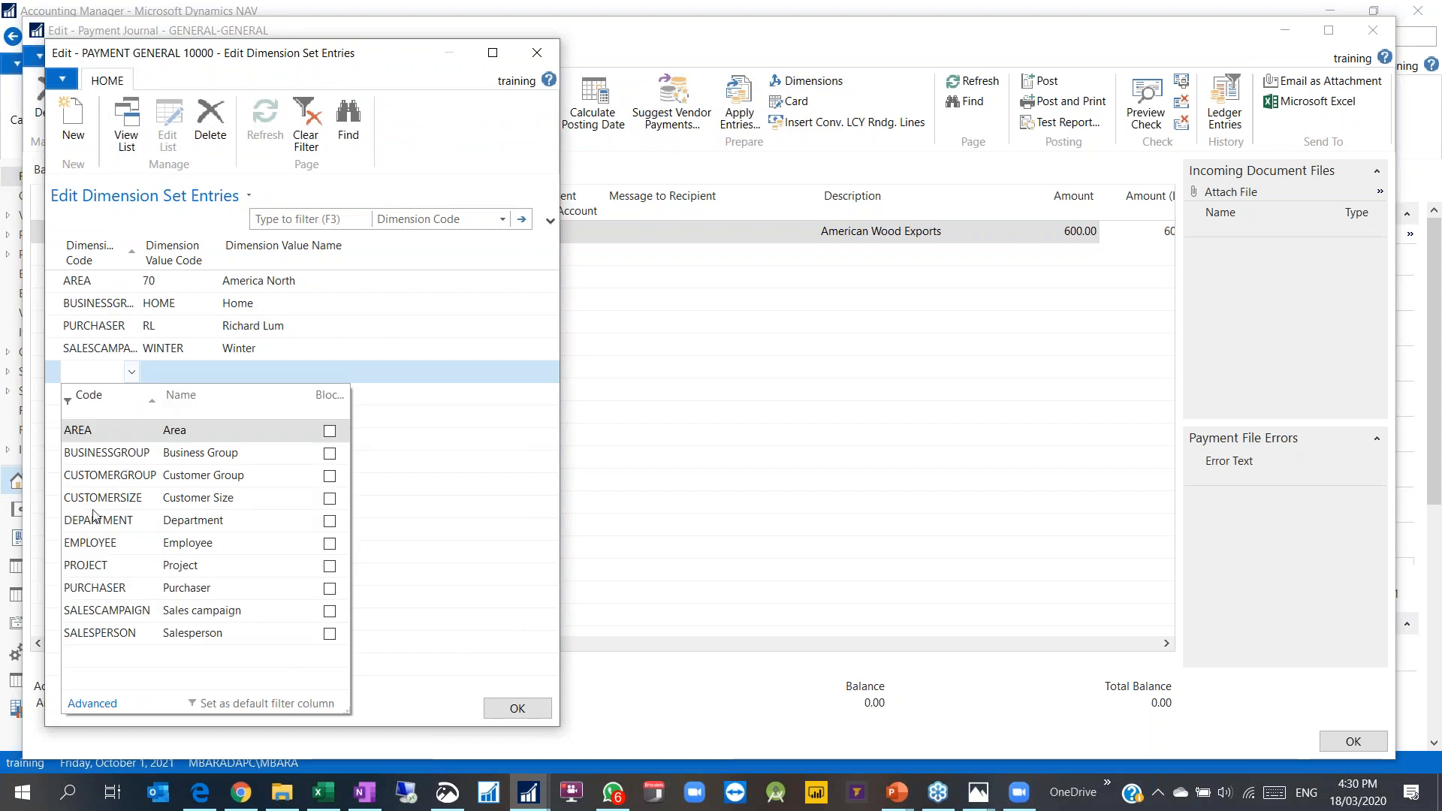
{"action": "left_click", "coordinate": [95, 542]}
{"action": "left_click", "coordinate": [210, 372]}
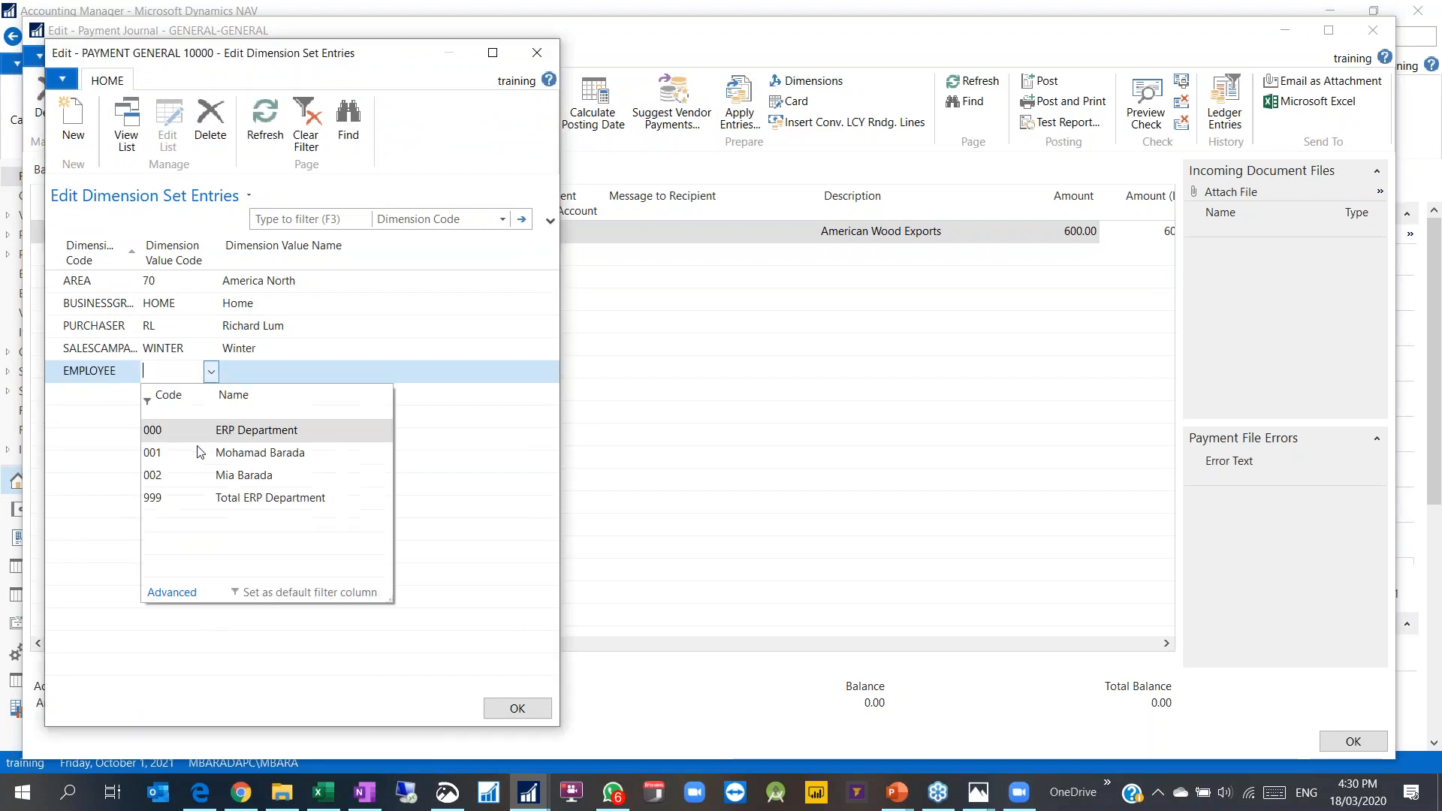
{"action": "left_click", "coordinate": [201, 453]}
{"action": "left_click", "coordinate": [496, 702]}
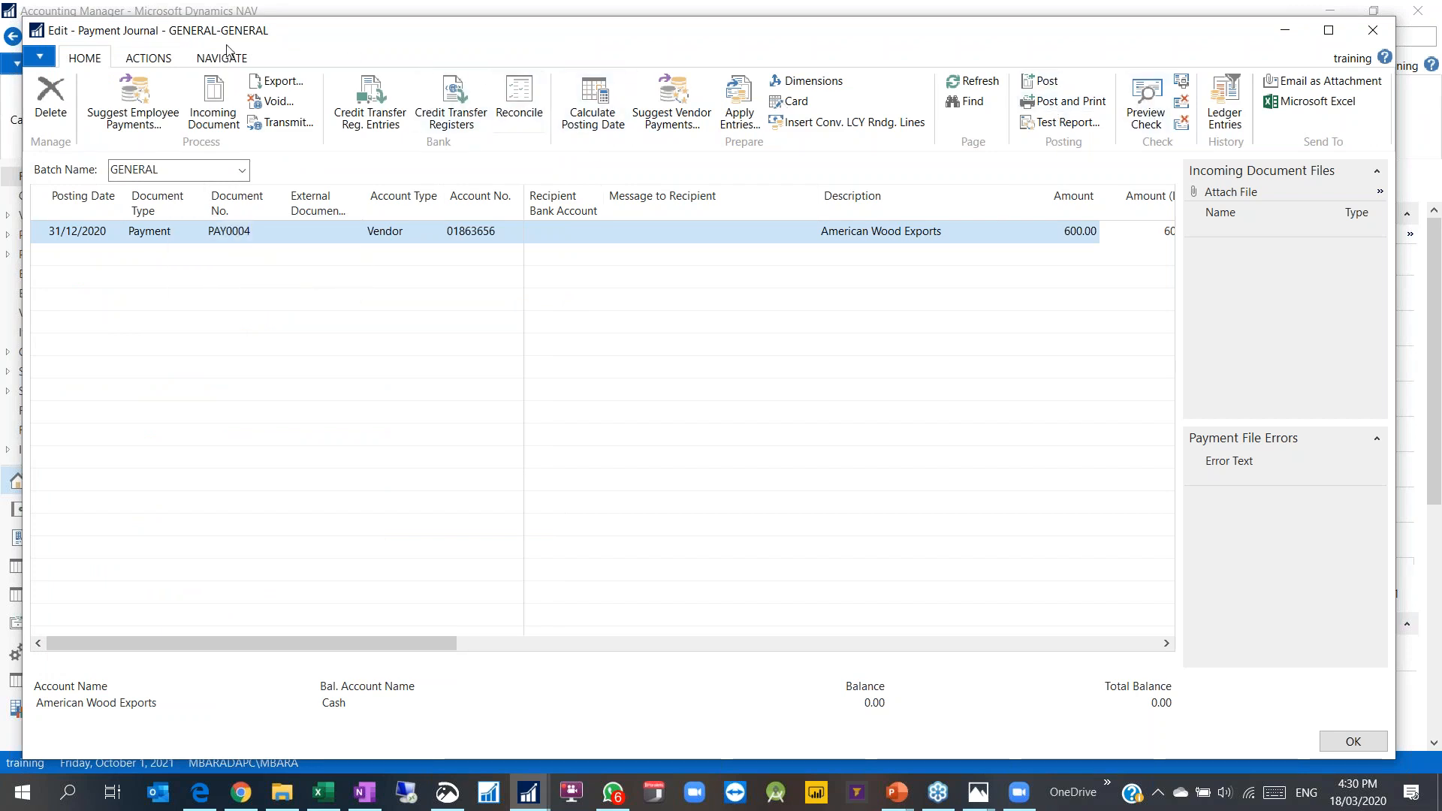
Step: Preview the entries the payment posting will create
{"action": "left_click", "coordinate": [151, 59]}
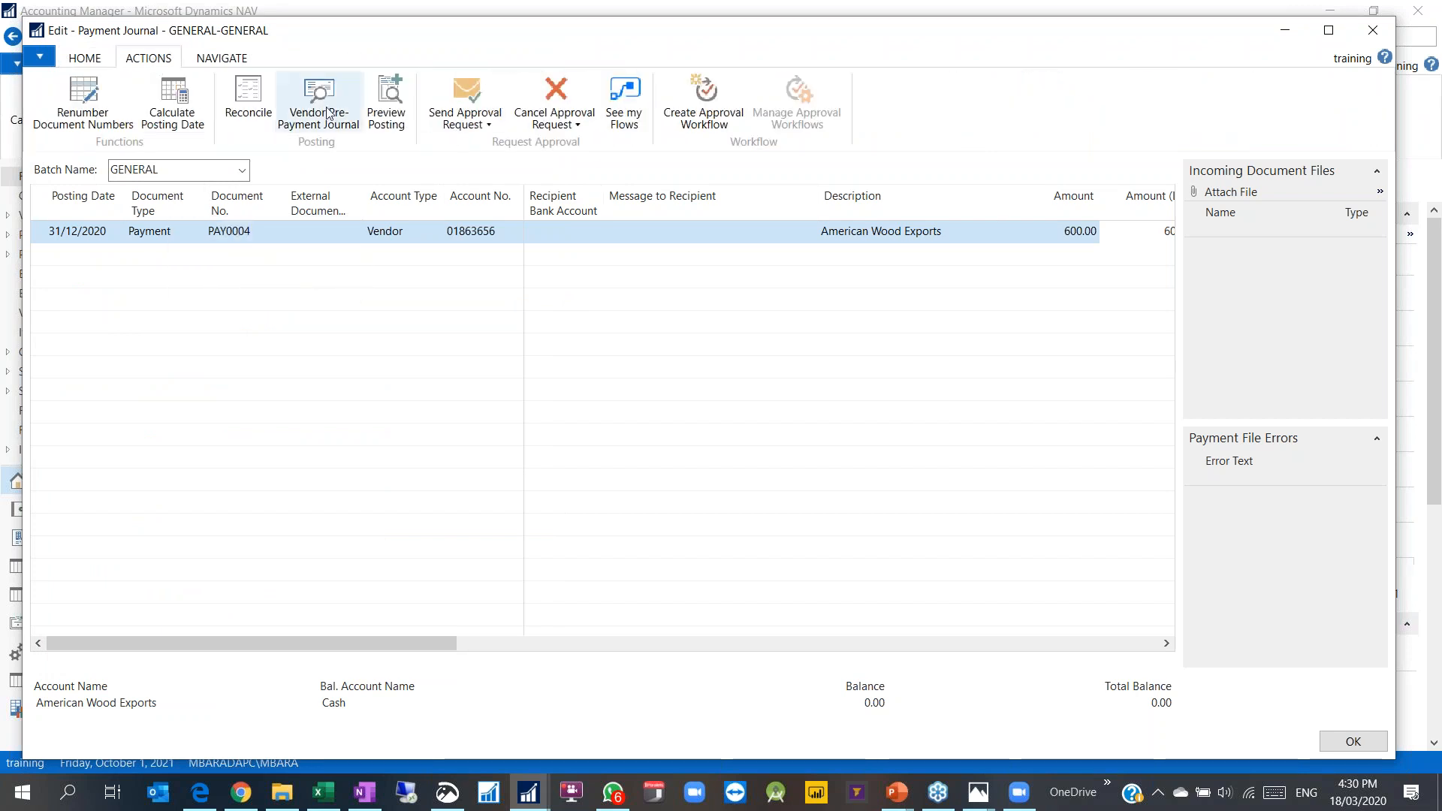
{"action": "left_click", "coordinate": [387, 105]}
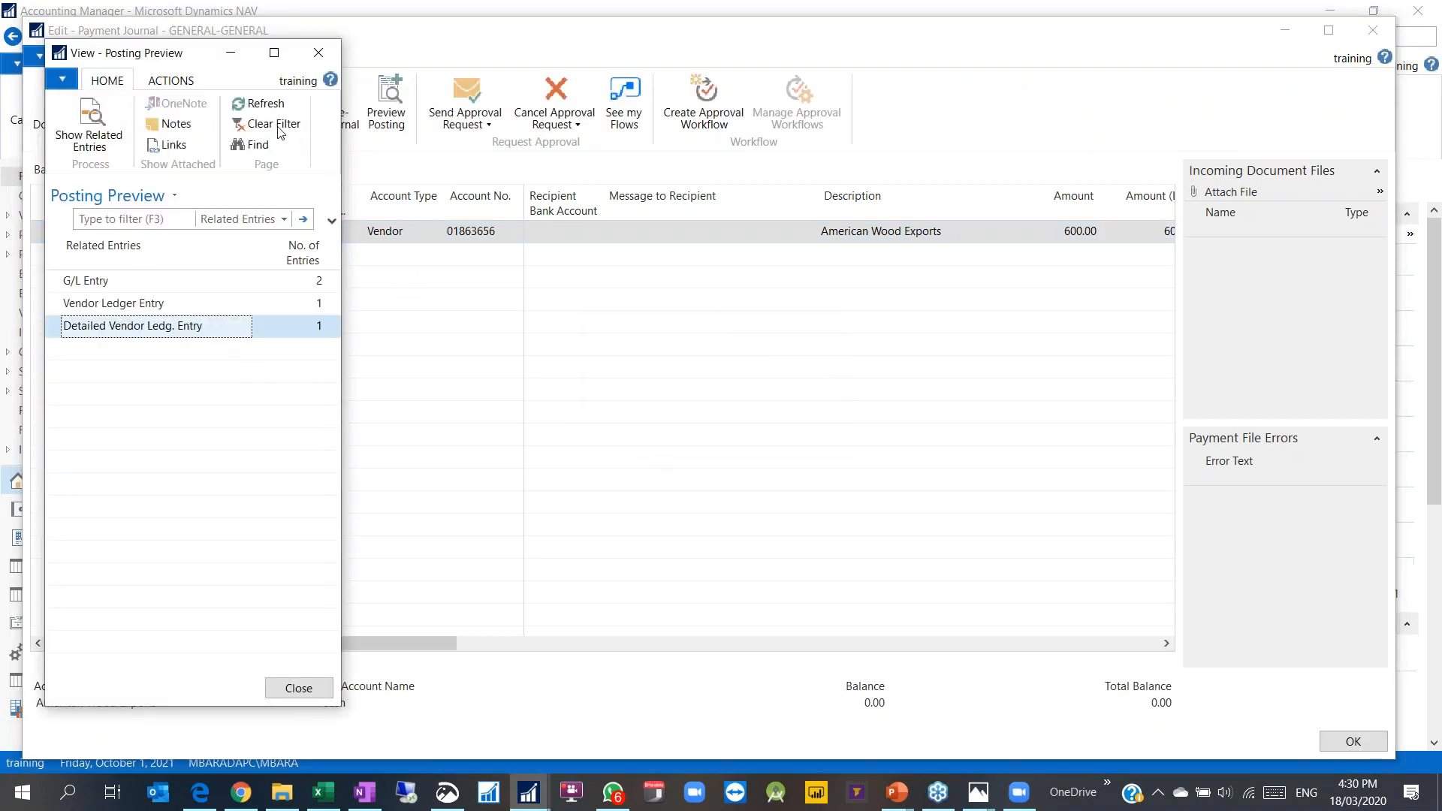
{"action": "left_click", "coordinate": [318, 52]}
{"action": "left_click", "coordinate": [94, 63]}
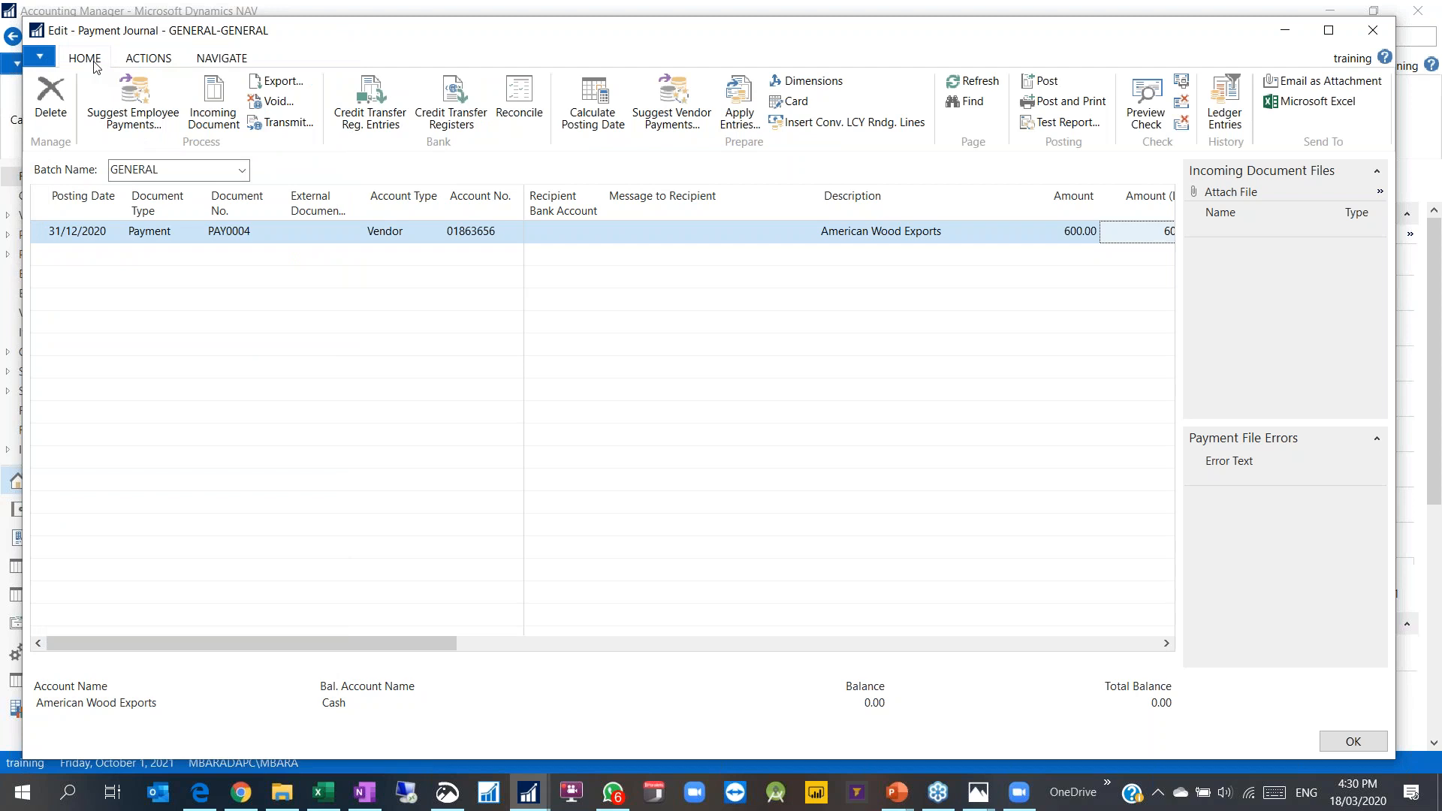
Step: Post the payment journal and confirm the success message
{"action": "left_click", "coordinate": [1043, 81]}
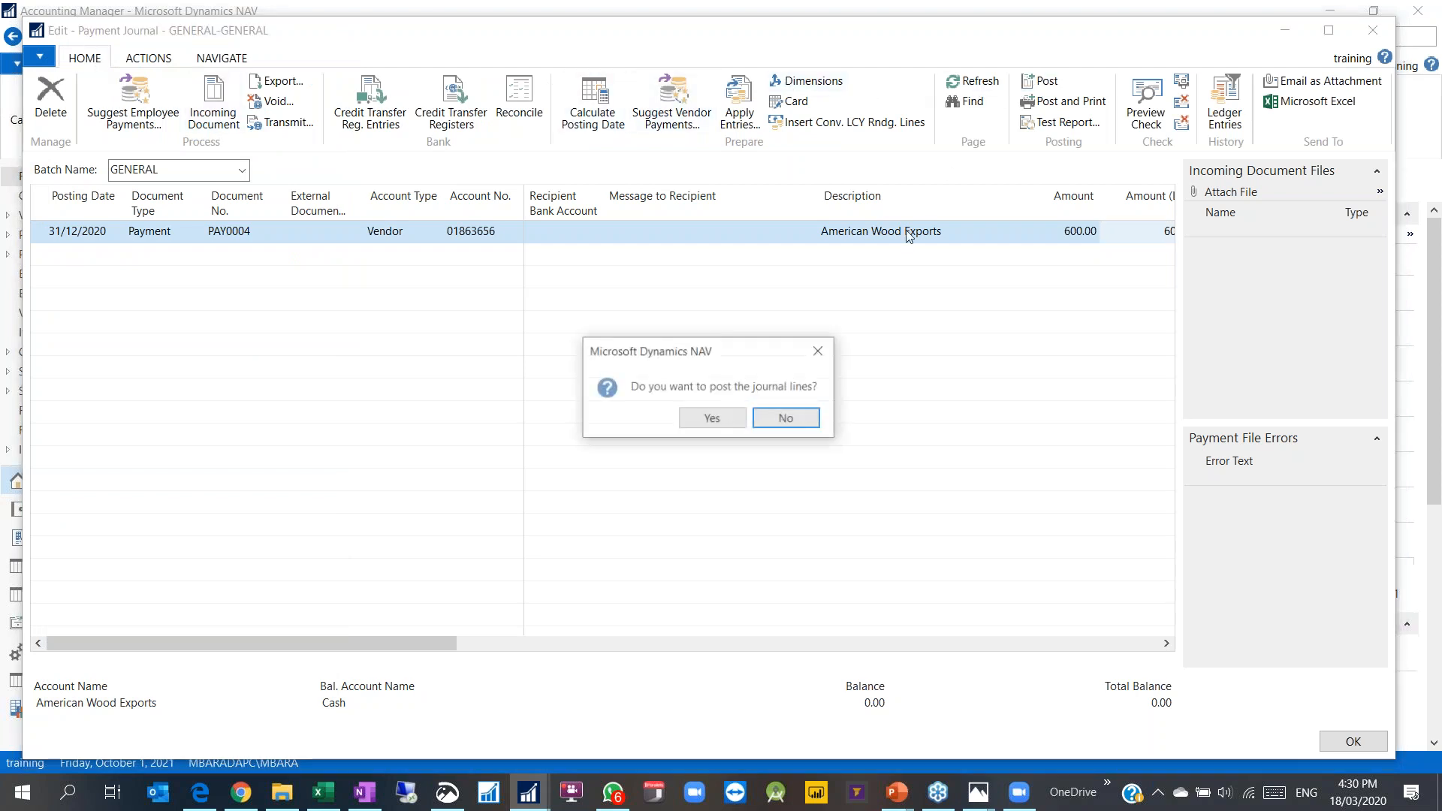
{"action": "left_click", "coordinate": [730, 417]}
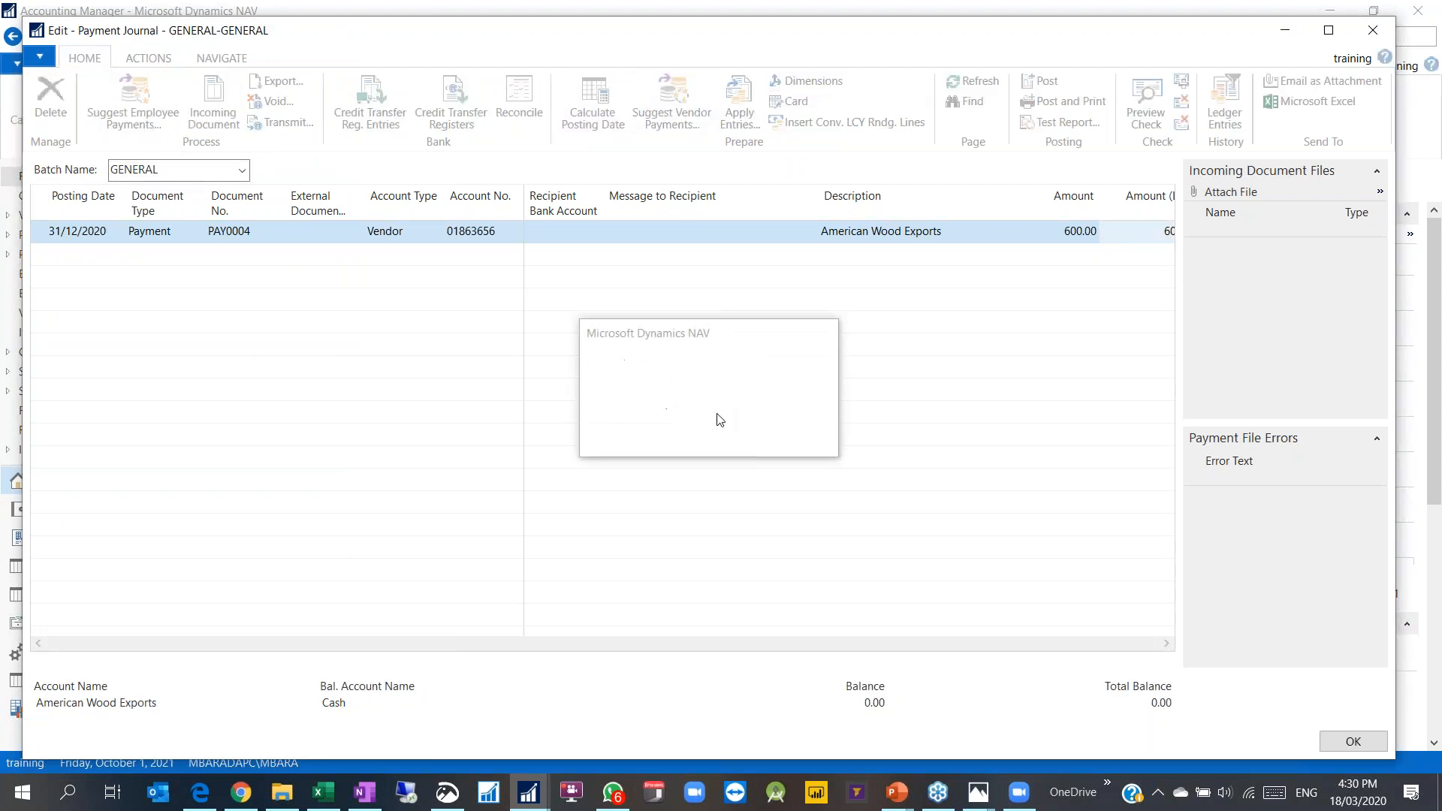
{"action": "left_click", "coordinate": [785, 419]}
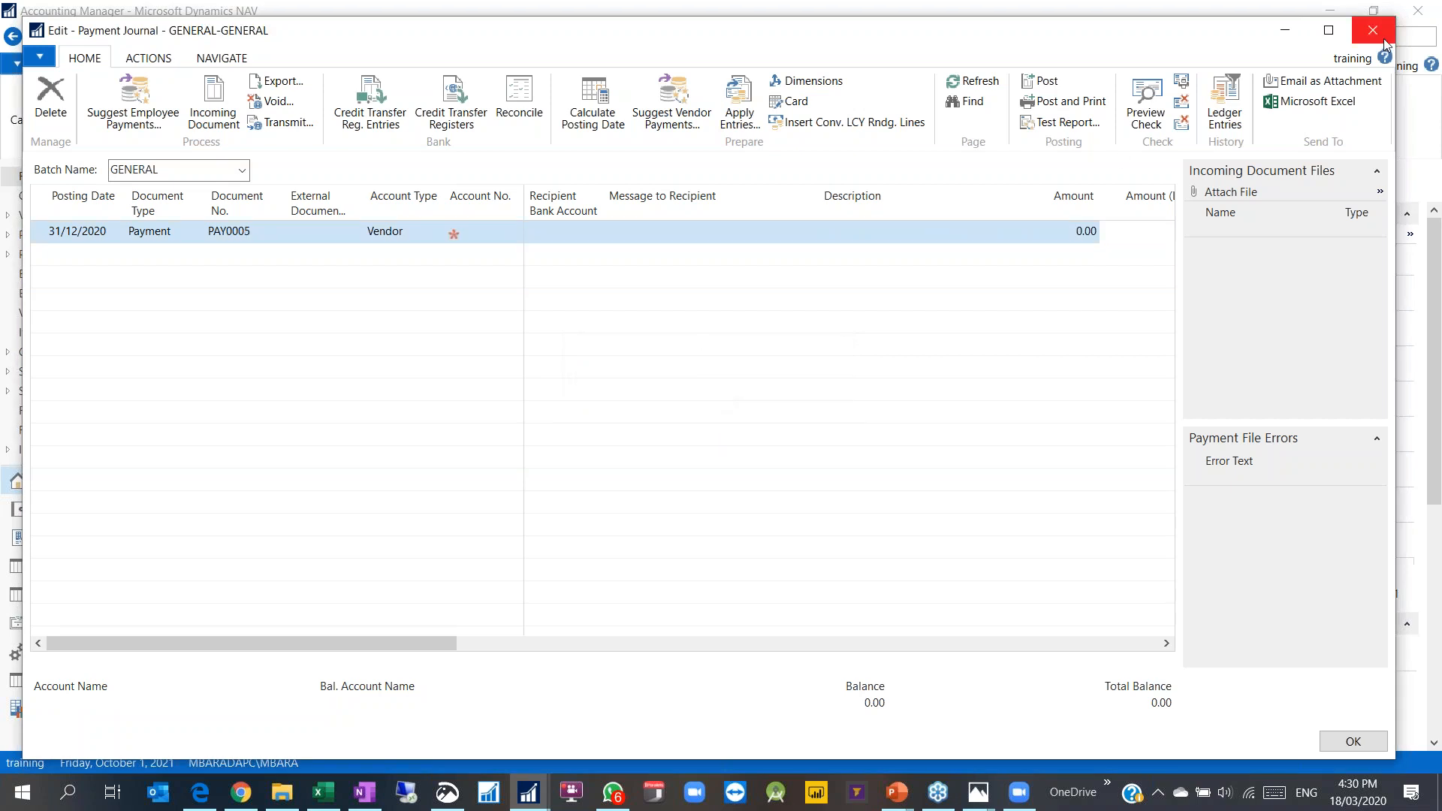
Step: Close the payment journal and open the General Ledger Entries list
{"action": "left_click", "coordinate": [1386, 43]}
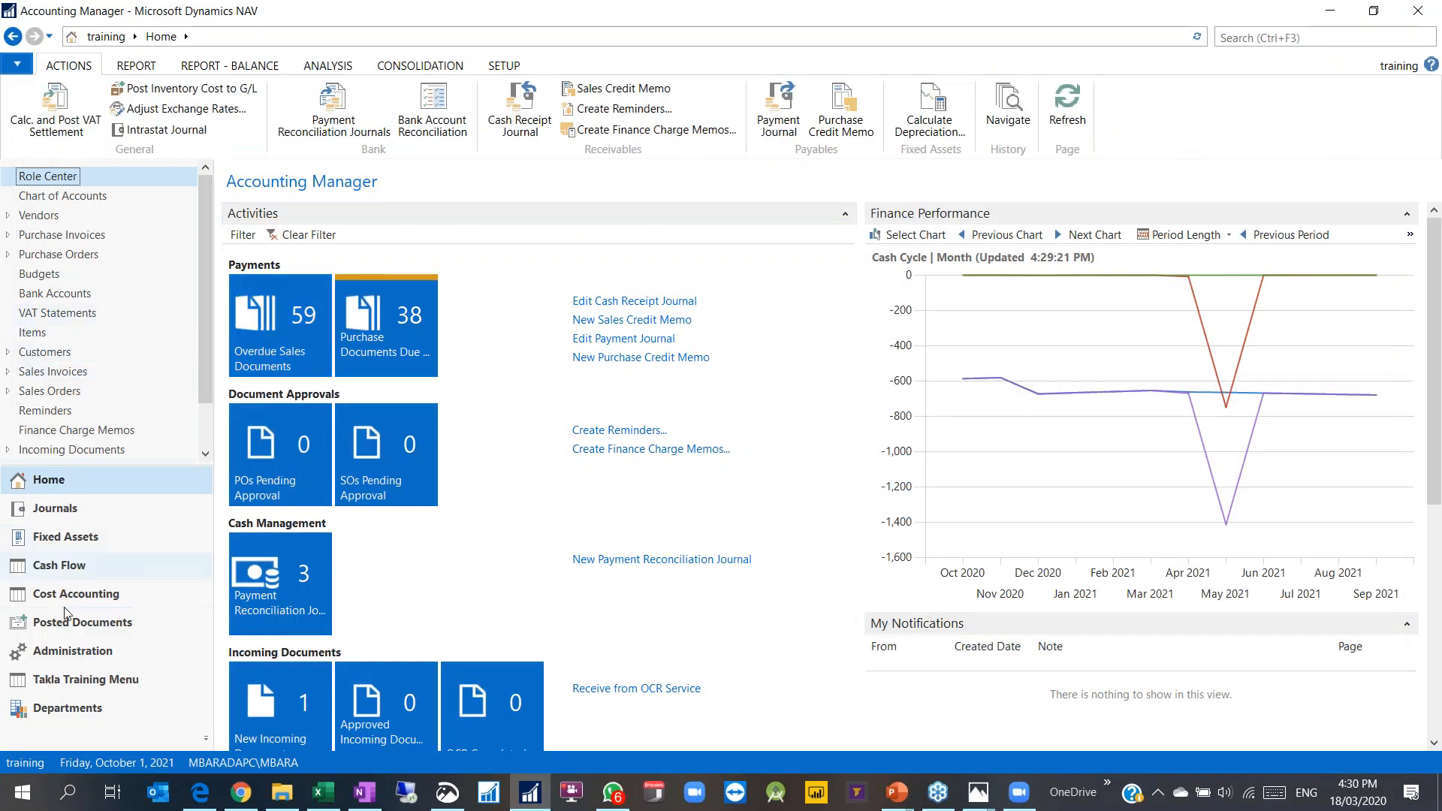
{"action": "left_click", "coordinate": [73, 650]}
{"action": "left_click", "coordinate": [92, 270]}
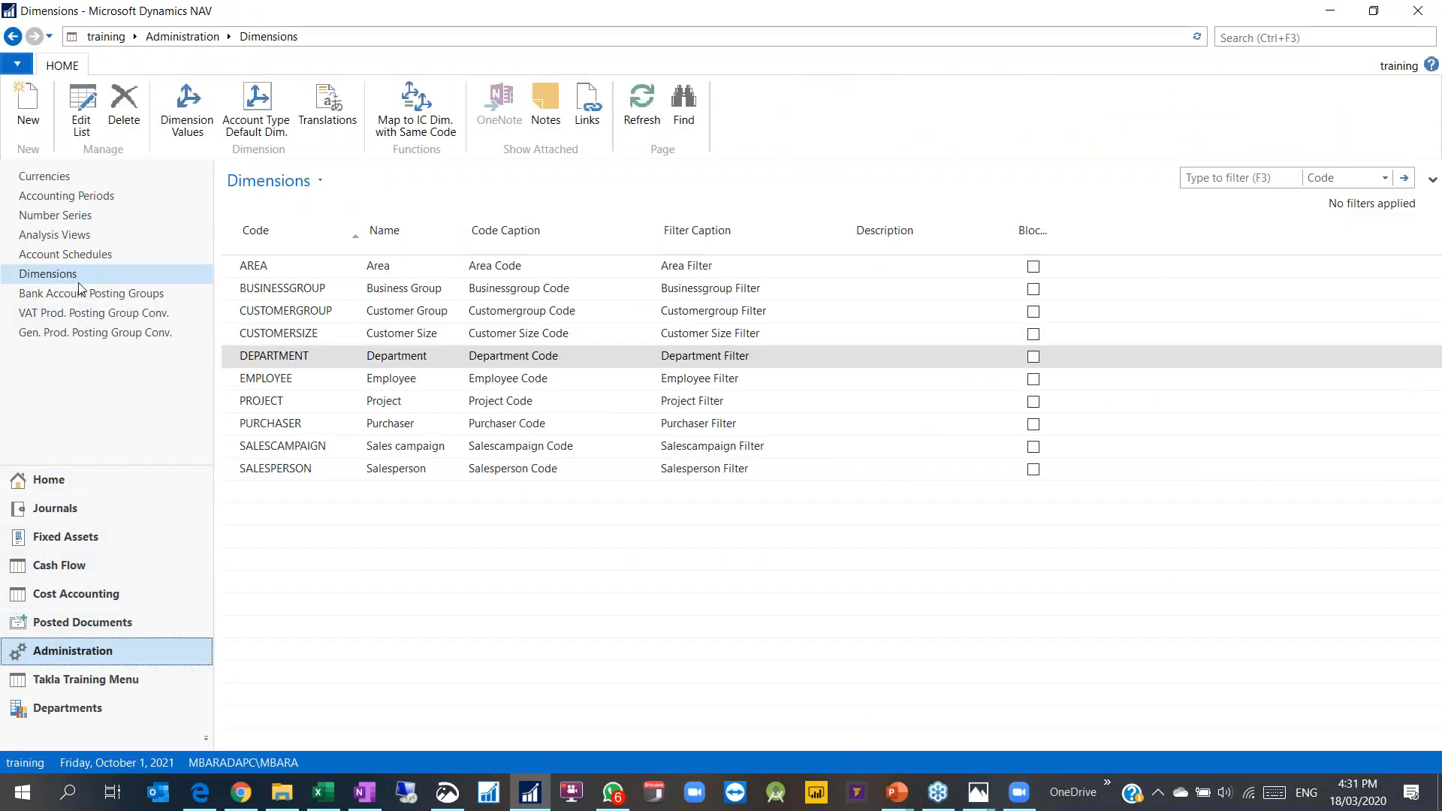
{"action": "left_click", "coordinate": [76, 623]}
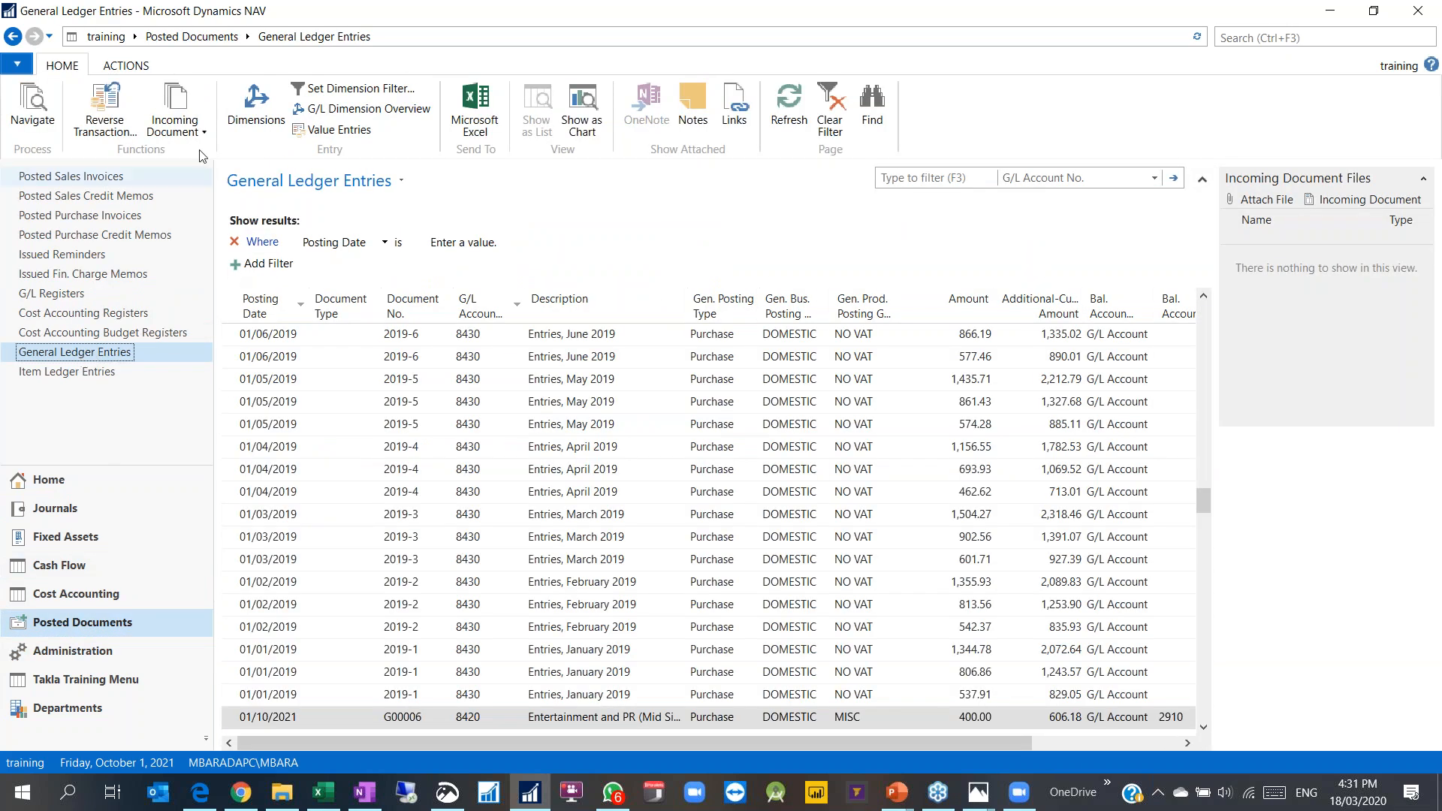
Step: Filter the ledger entries by dimension EMPLOYEE with value 001
{"action": "left_click", "coordinate": [353, 89]}
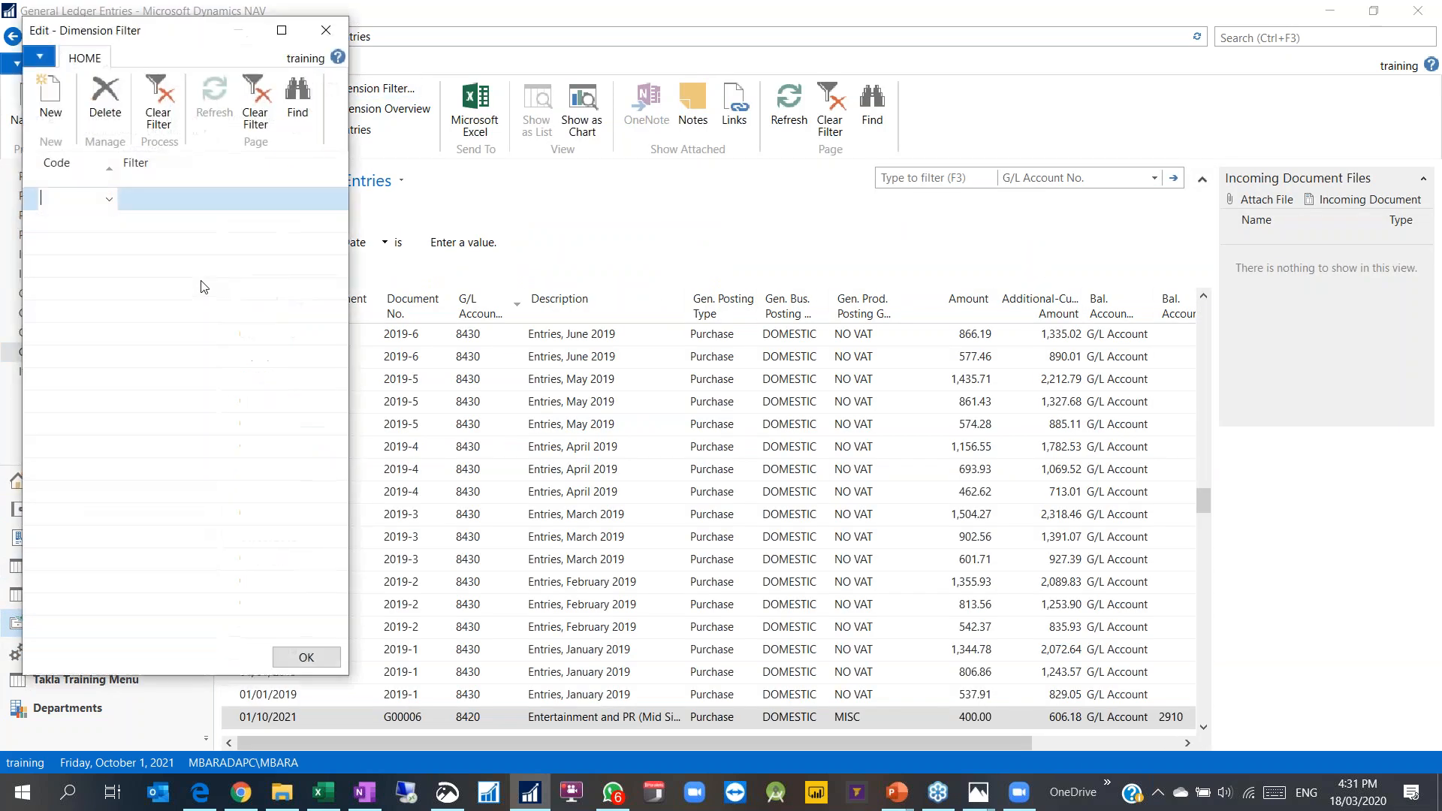
{"action": "left_click", "coordinate": [109, 199]}
{"action": "left_click", "coordinate": [79, 371]}
{"action": "left_click", "coordinate": [253, 200]}
{"action": "left_click", "coordinate": [324, 200]}
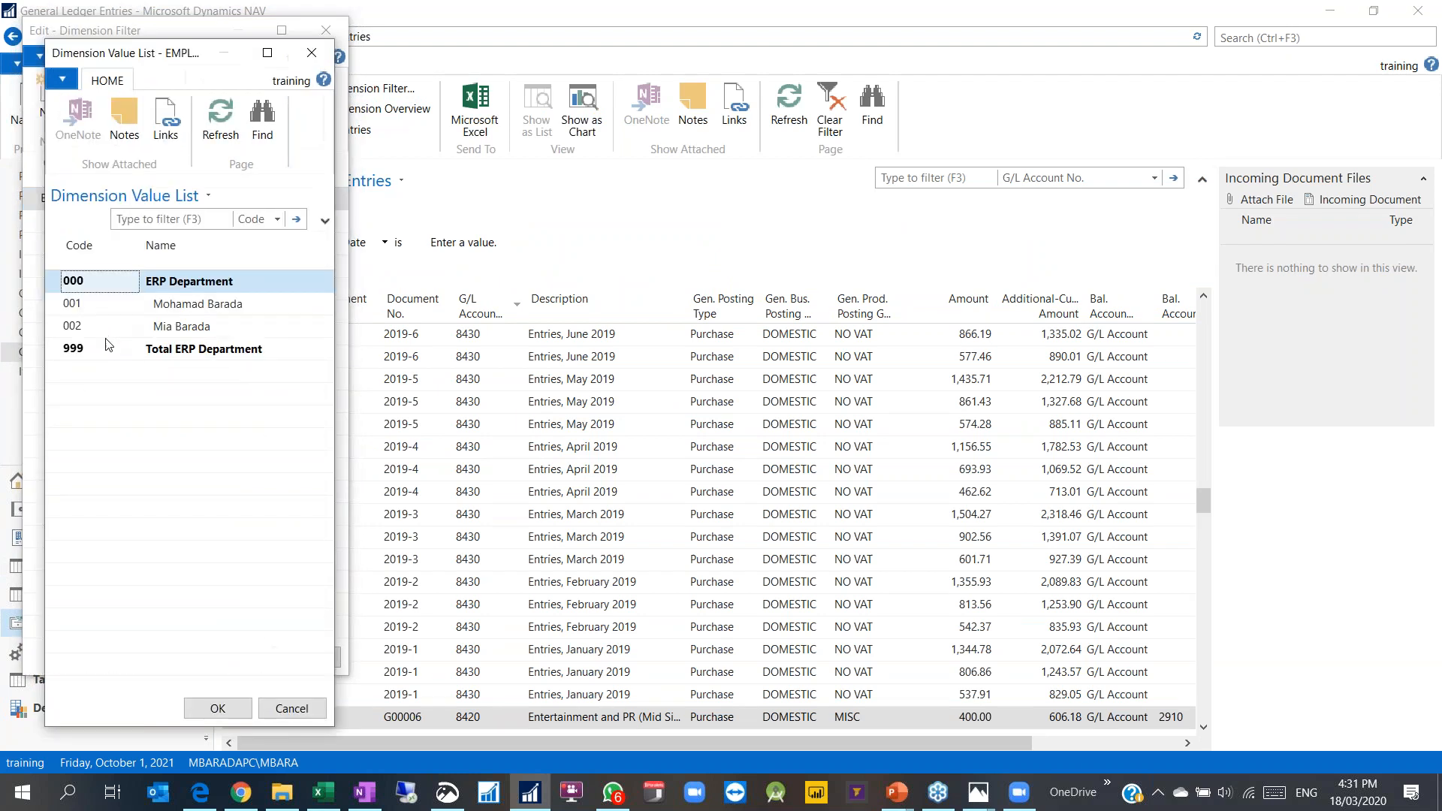
{"action": "double_click", "coordinate": [177, 303]}
{"action": "left_click", "coordinate": [218, 708]}
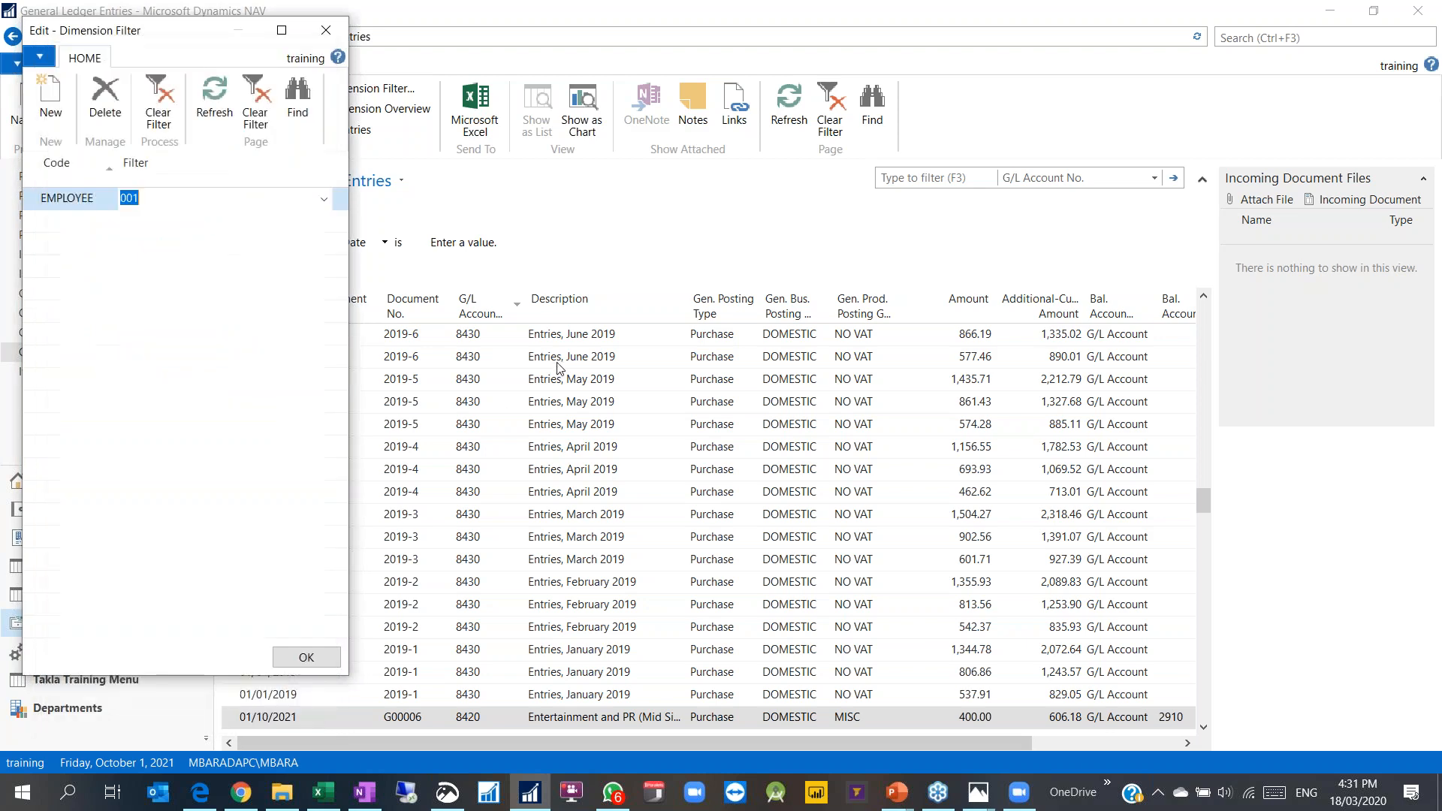
{"action": "left_click", "coordinate": [307, 655]}
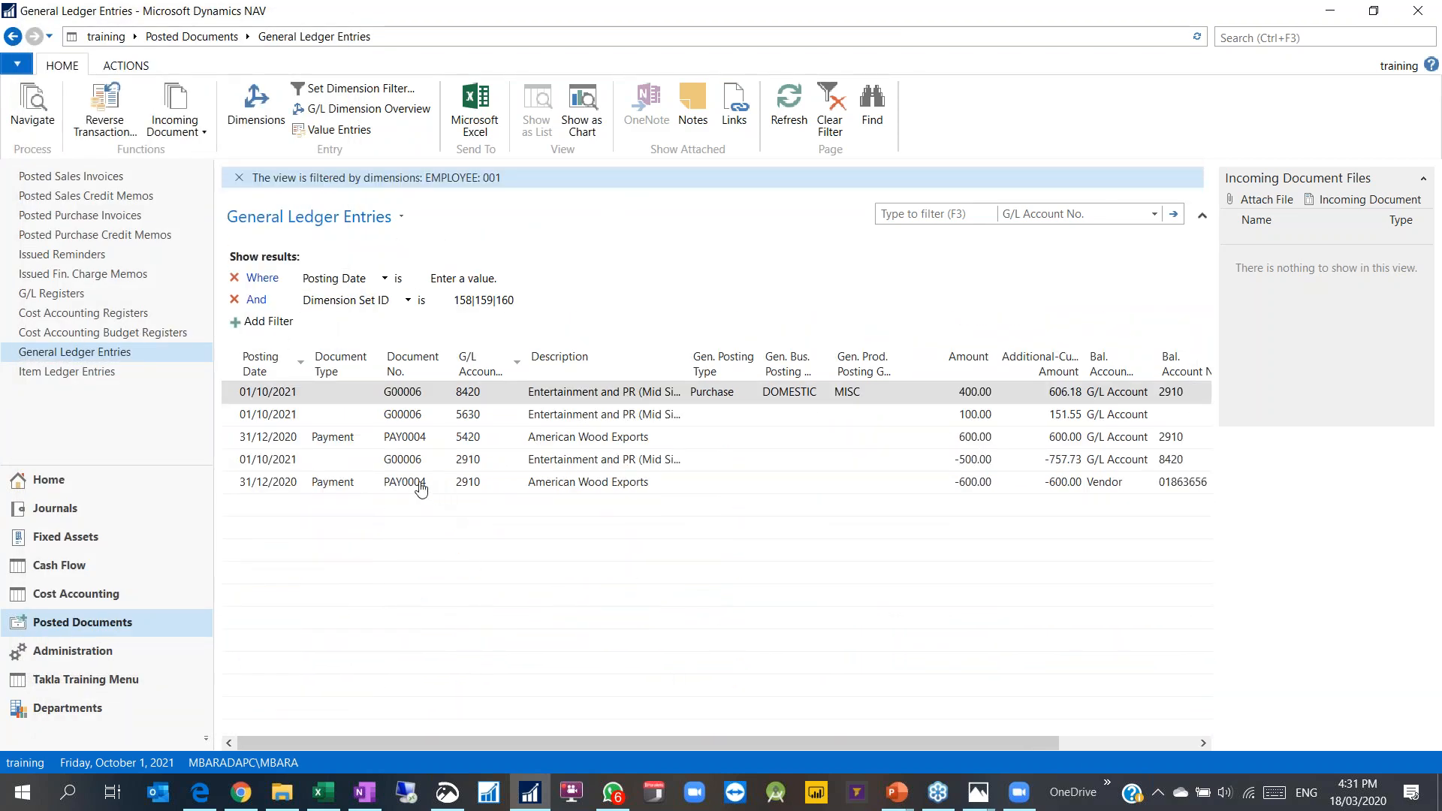
Step: Inspect the filtered G00006 and PAY0004 entries and view the G00006 2910 entry's dimensions
{"action": "left_click_drag", "start_coordinate": [551, 442], "coordinate": [547, 494]}
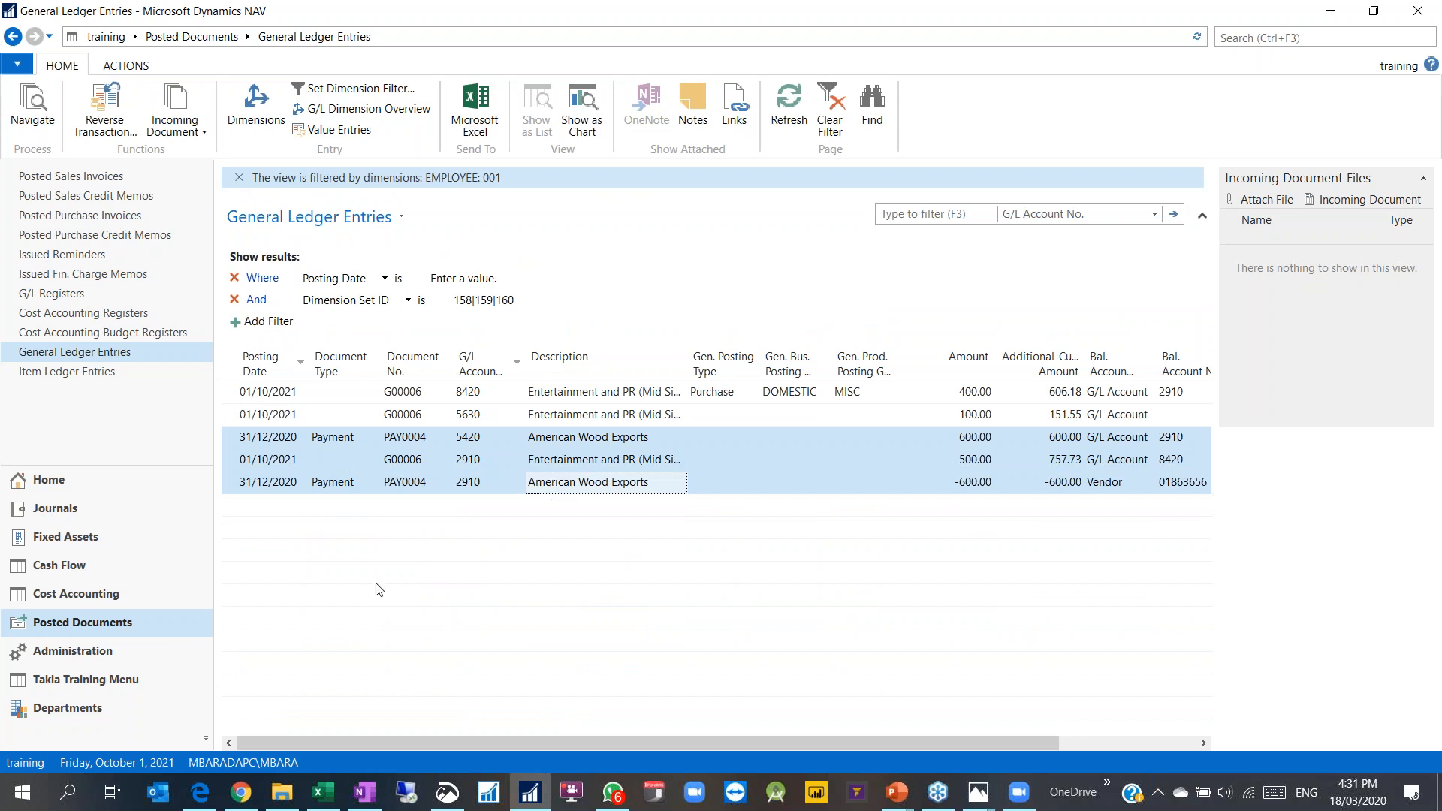
{"action": "left_click", "coordinate": [368, 490]}
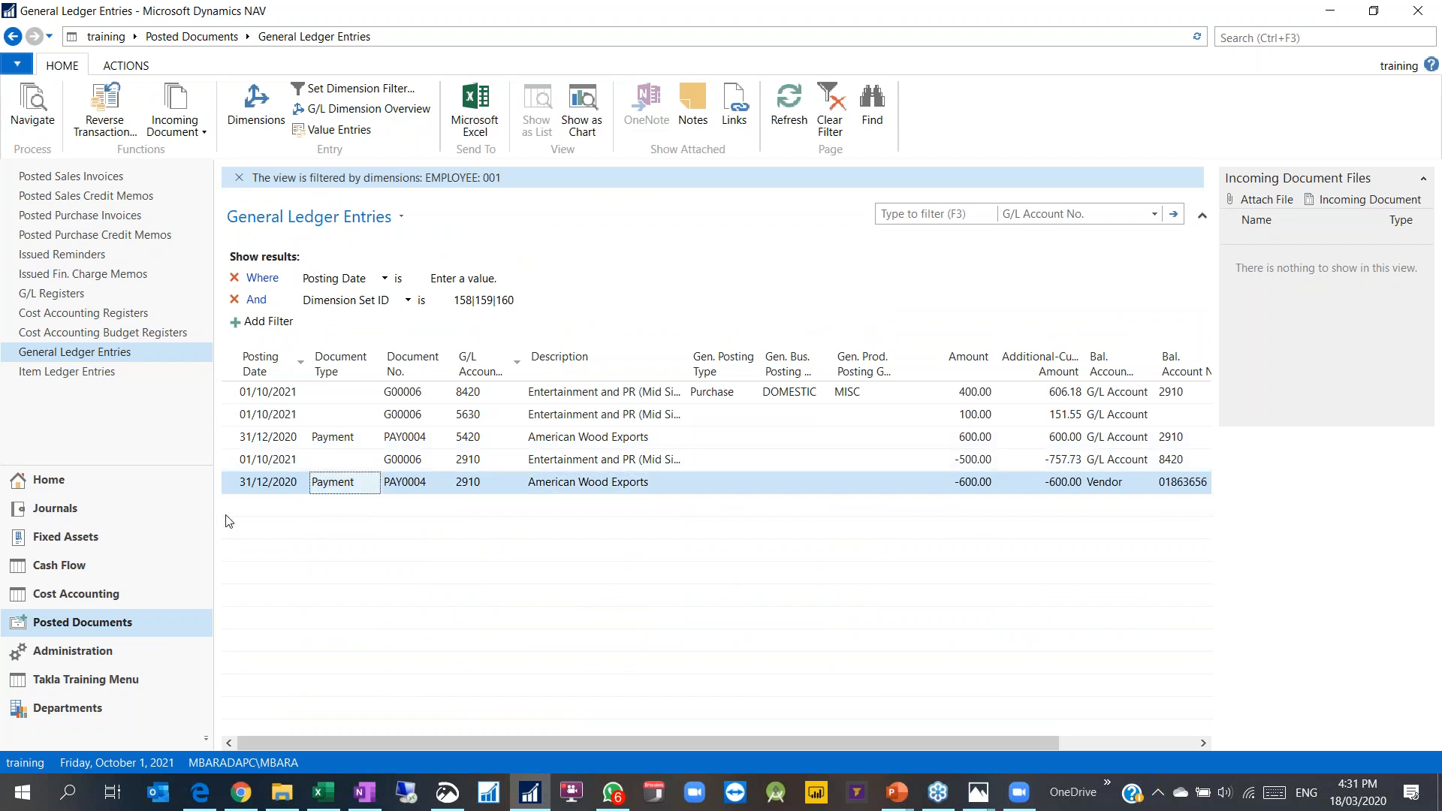
{"action": "left_click", "coordinate": [1007, 444]}
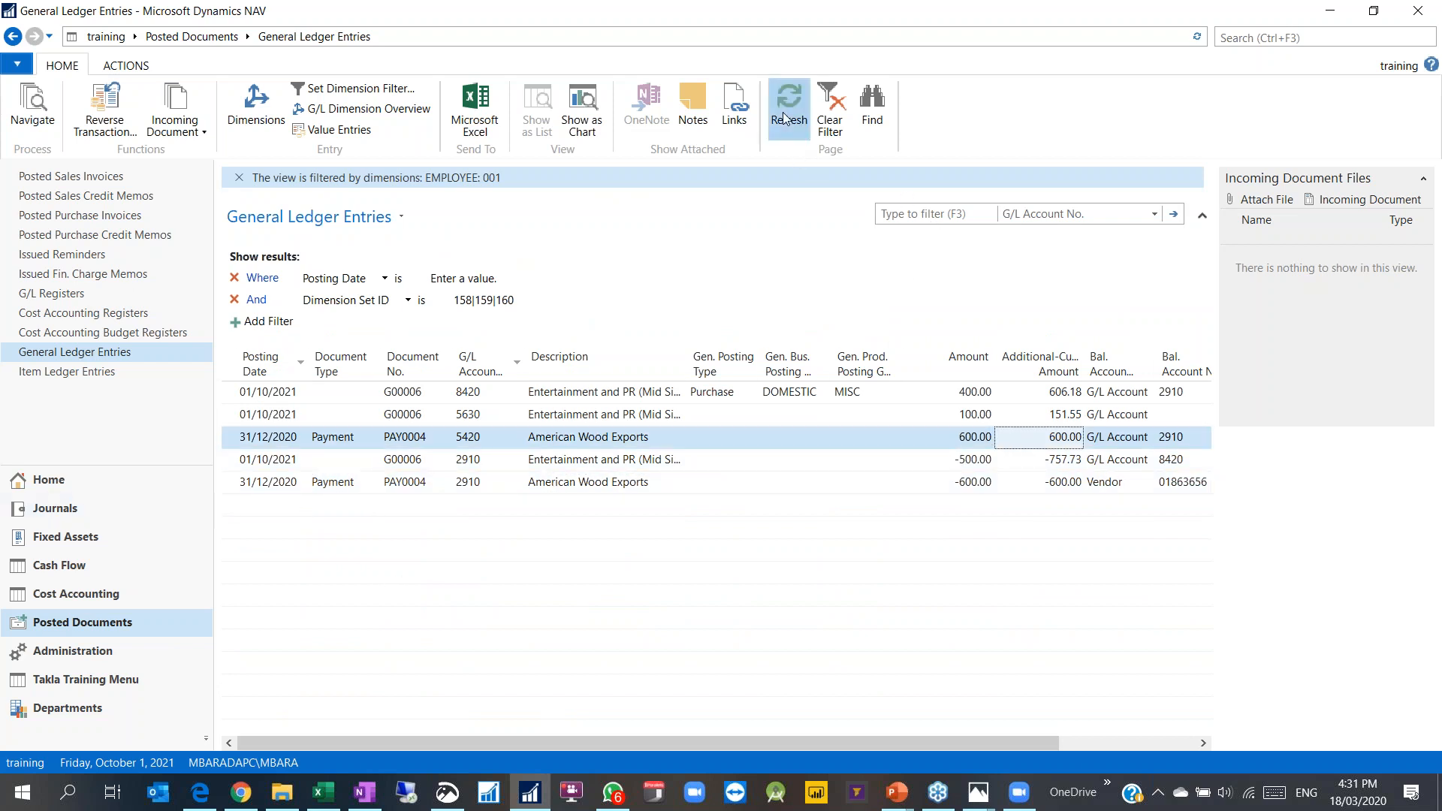
{"action": "left_click", "coordinate": [988, 418]}
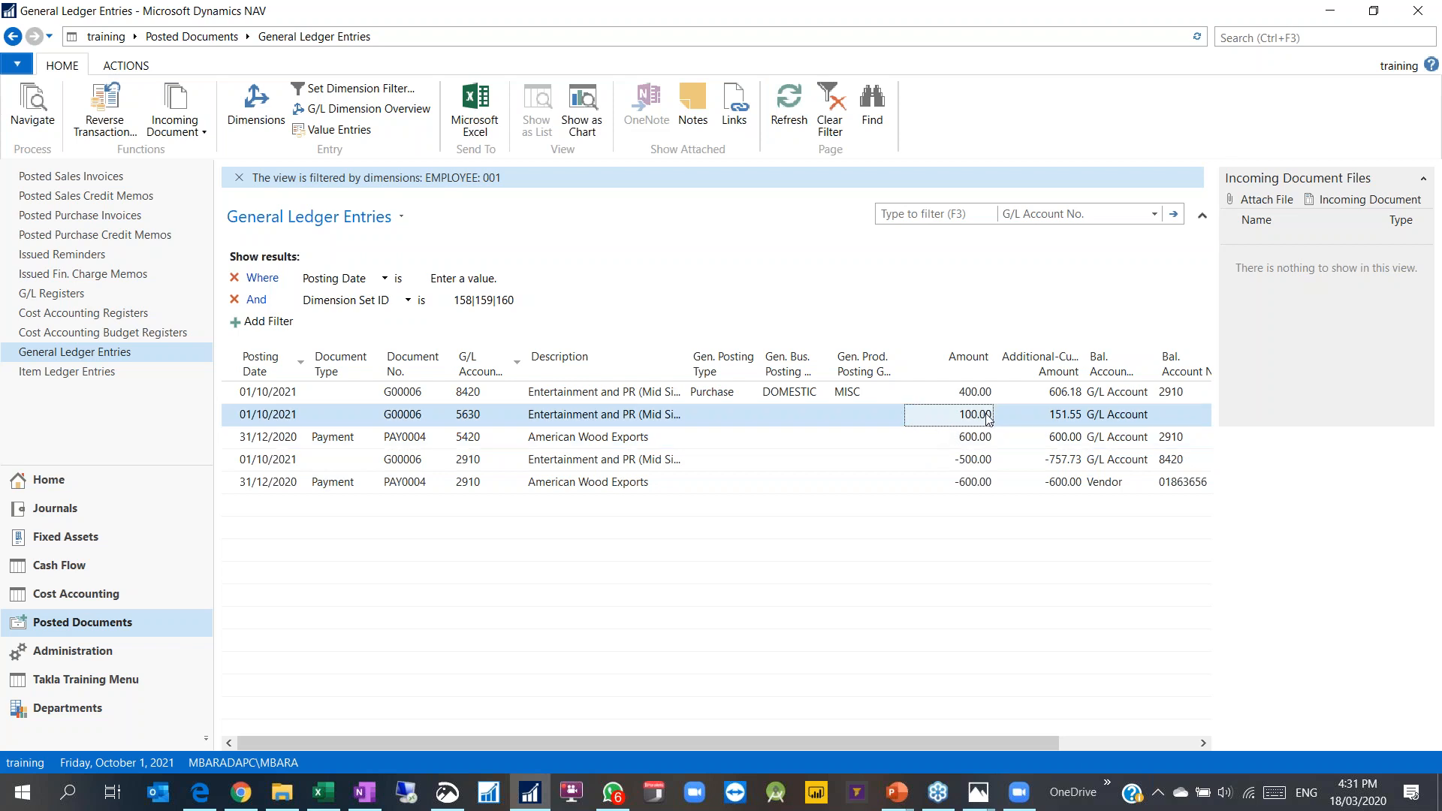
{"action": "left_click", "coordinate": [398, 393]}
{"action": "left_click", "coordinate": [376, 419]}
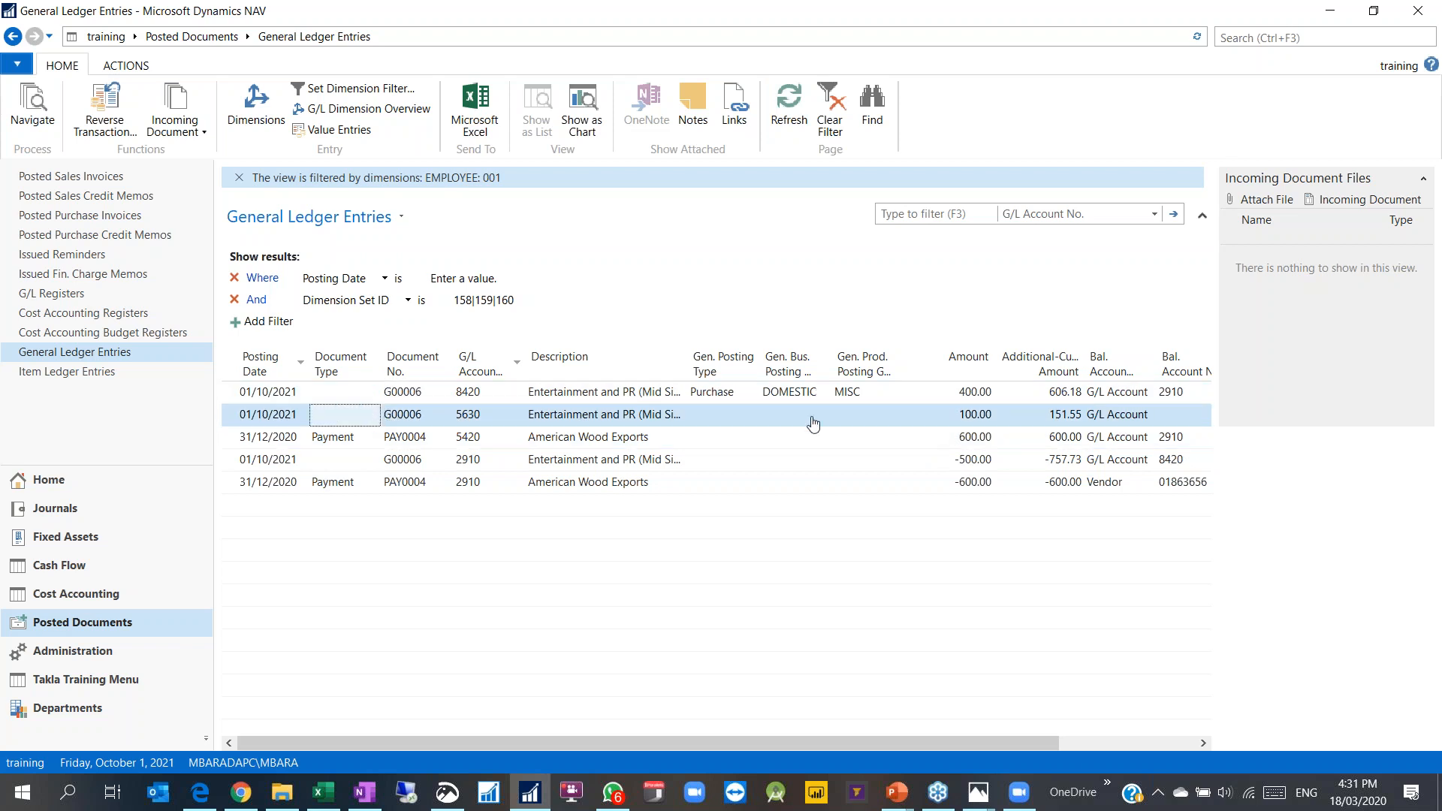
{"action": "left_click", "coordinate": [417, 460]}
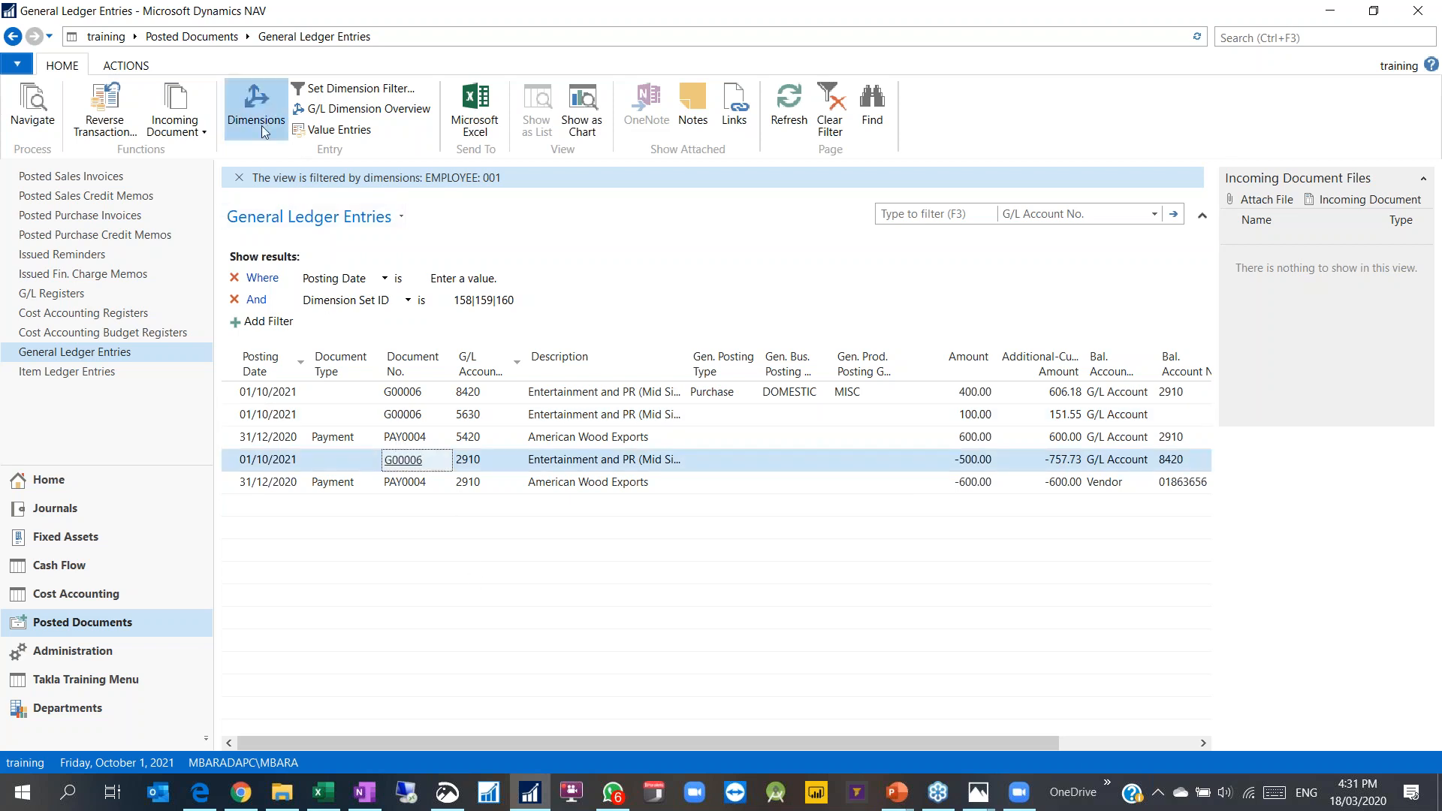
{"action": "left_click", "coordinate": [256, 105]}
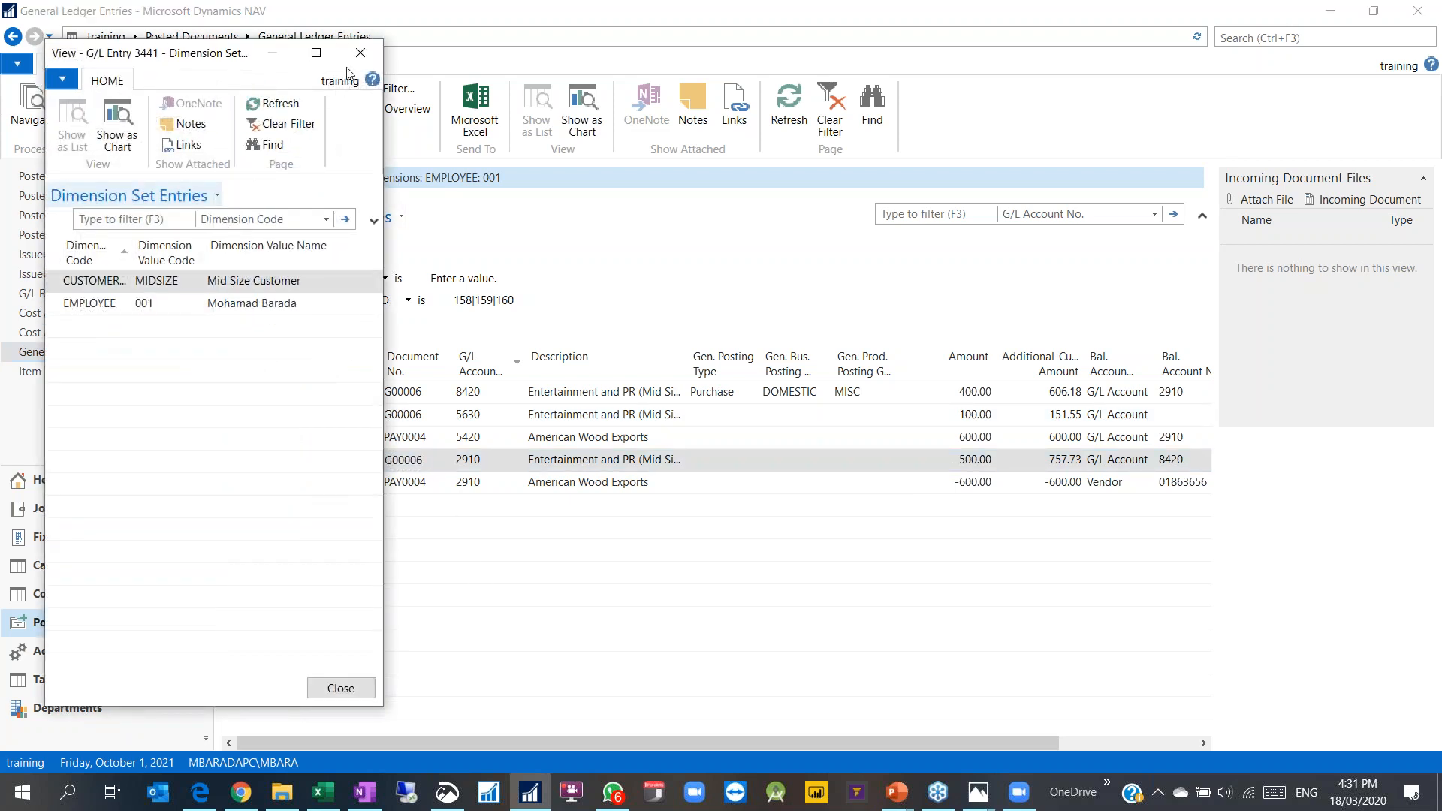
{"action": "left_click", "coordinate": [360, 52]}
{"action": "left_click", "coordinate": [353, 484]}
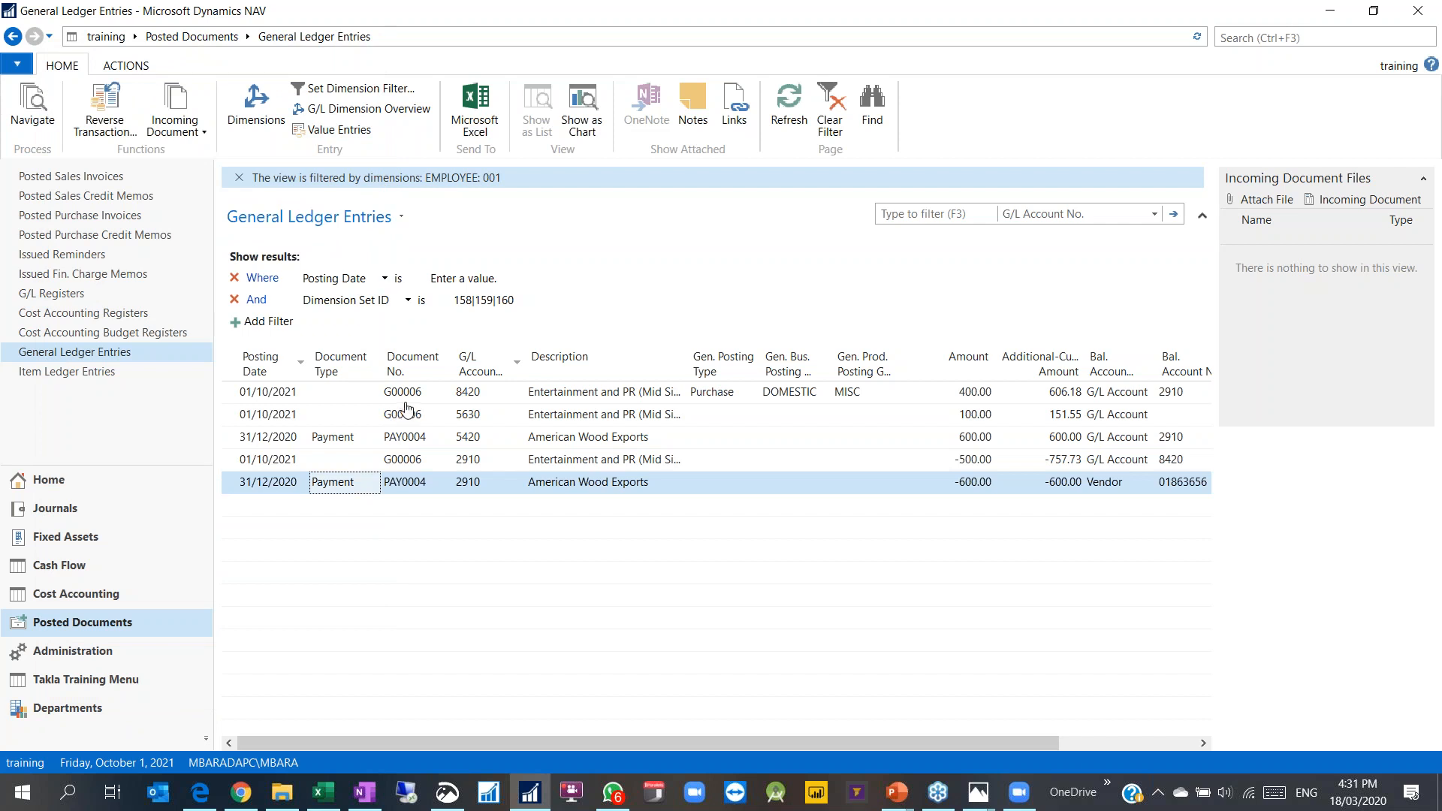
Step: Sort by Document No. and highlight the two PAY0004 and three G00006 entries
{"action": "left_click", "coordinate": [409, 364]}
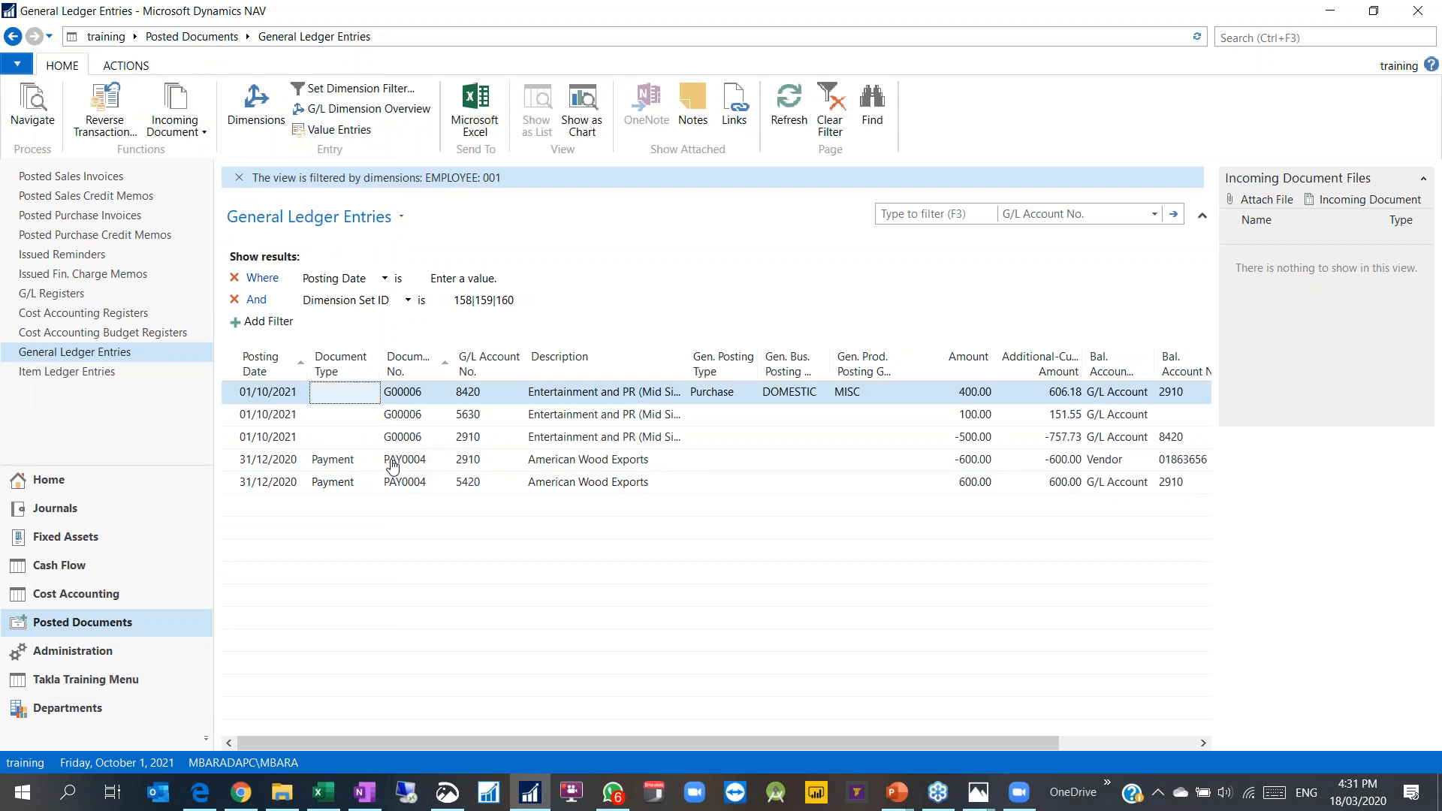
{"action": "left_click", "coordinate": [391, 460]}
{"action": "left_click", "coordinate": [232, 486], "text": "shift"}
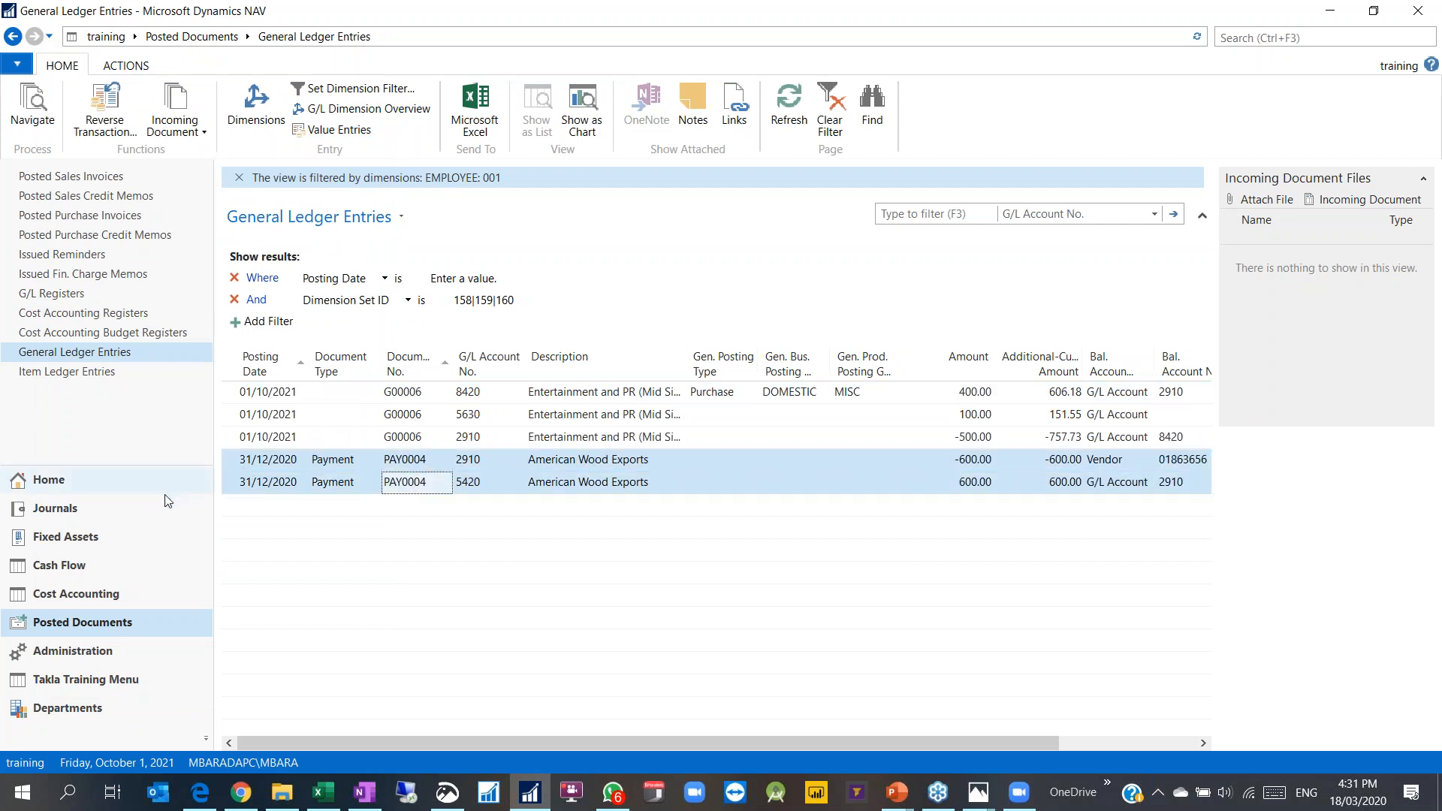
{"action": "left_click", "coordinate": [229, 392]}
{"action": "left_click", "coordinate": [229, 438], "text": "shift"}
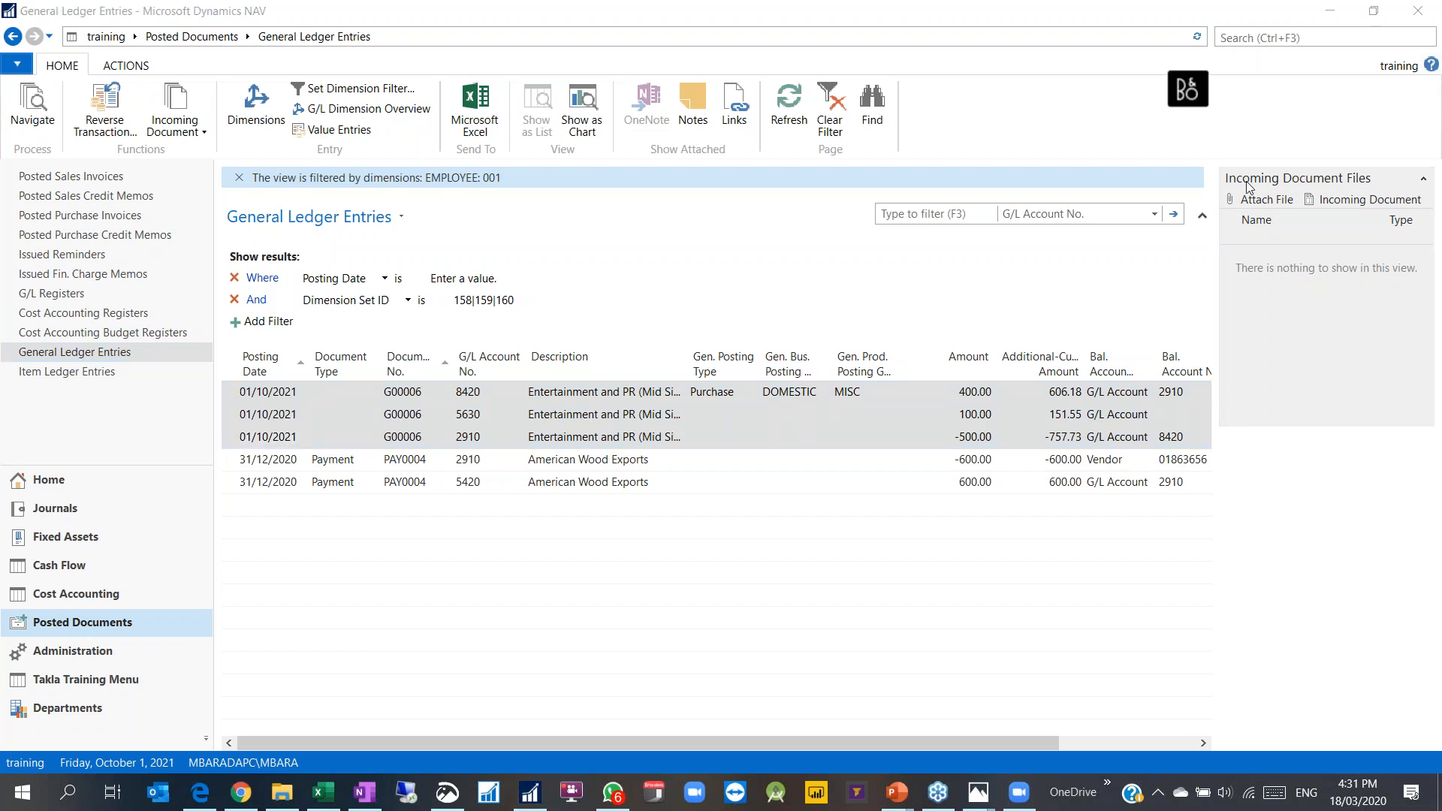
{"action": "left_click", "coordinate": [880, 26]}
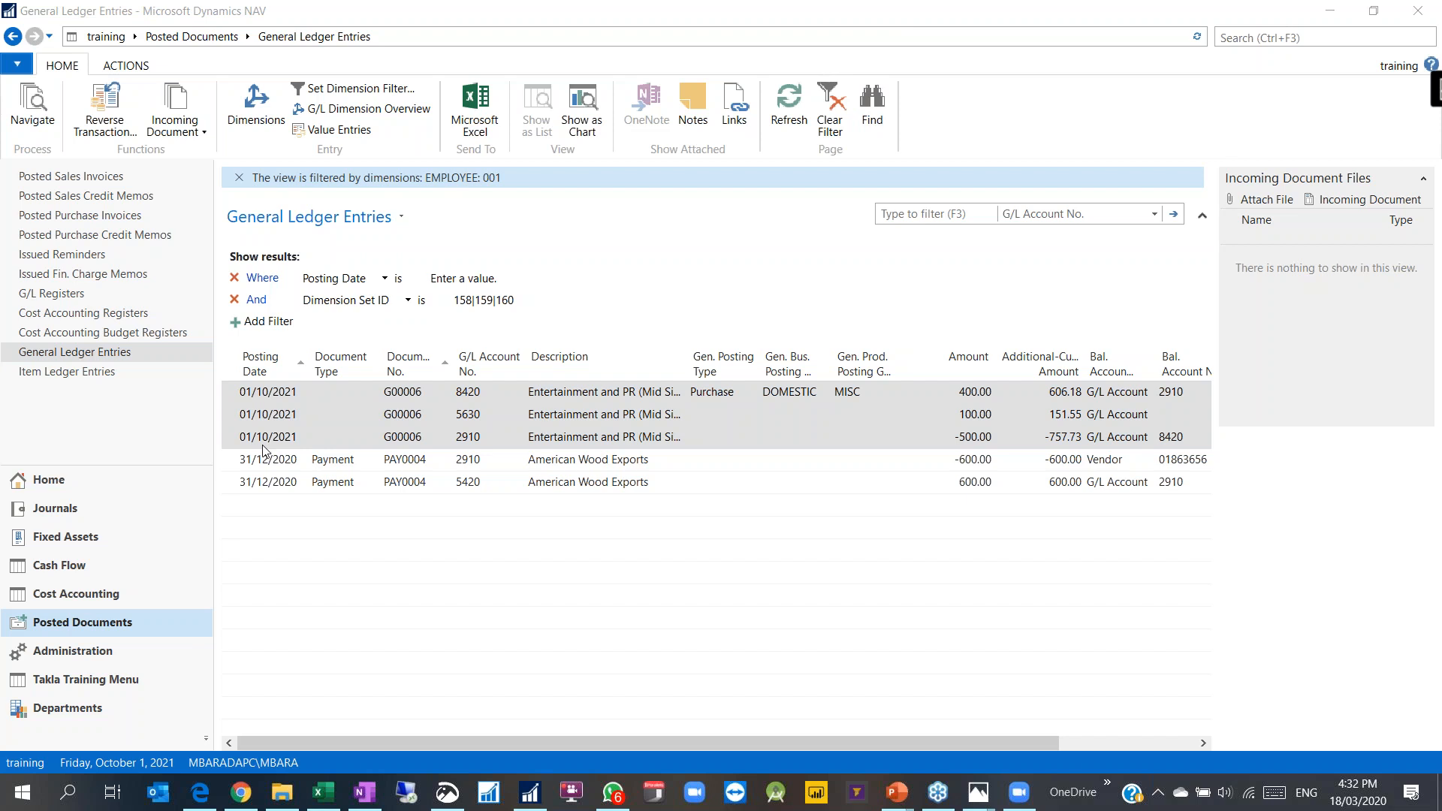
Step: Replace the EMPLOYEE 001 filter with a CUSTOMERSIZE filter of ENTERPRISE
{"action": "left_click", "coordinate": [353, 89]}
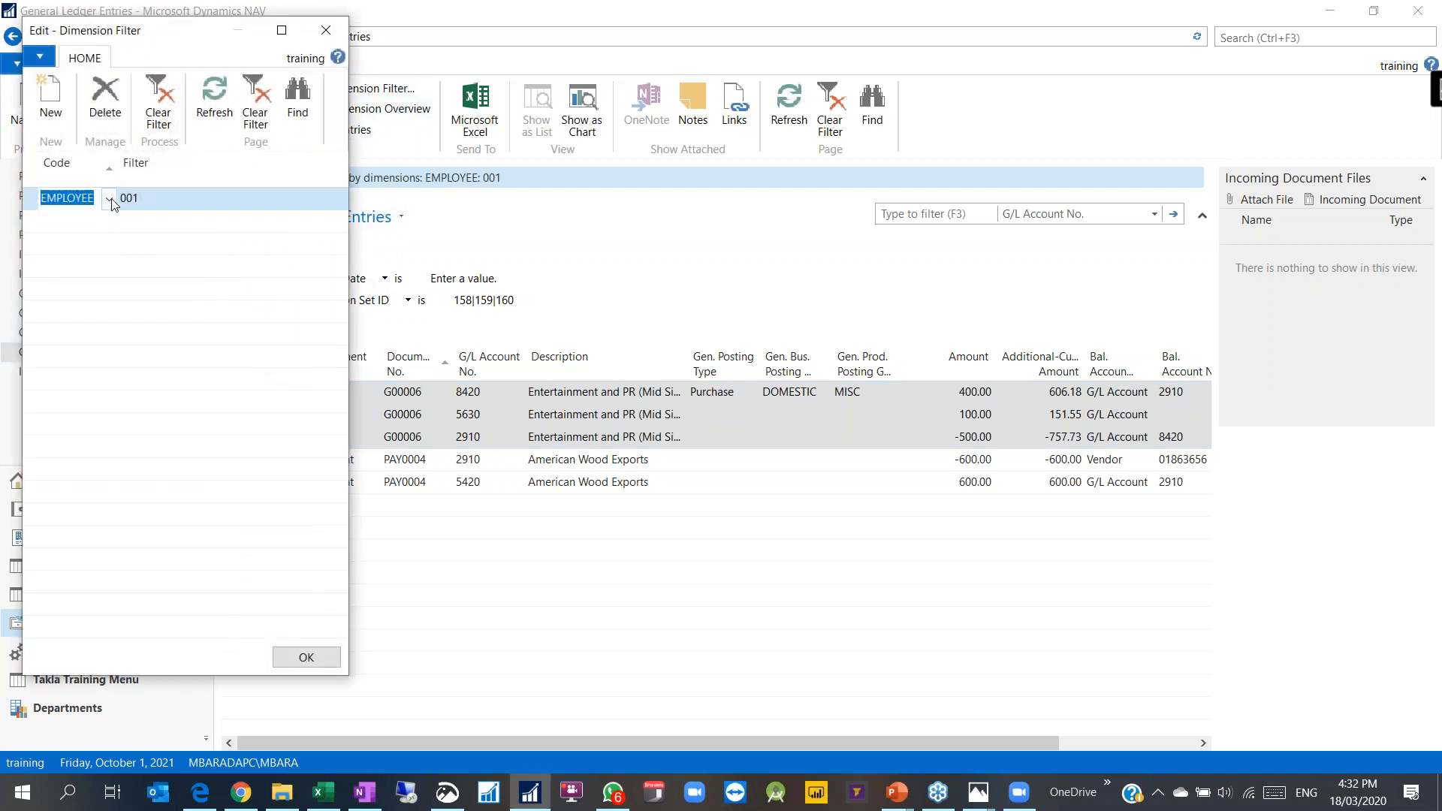
{"action": "left_click", "coordinate": [109, 199]}
{"action": "left_click", "coordinate": [109, 105]}
{"action": "left_click", "coordinate": [109, 105]}
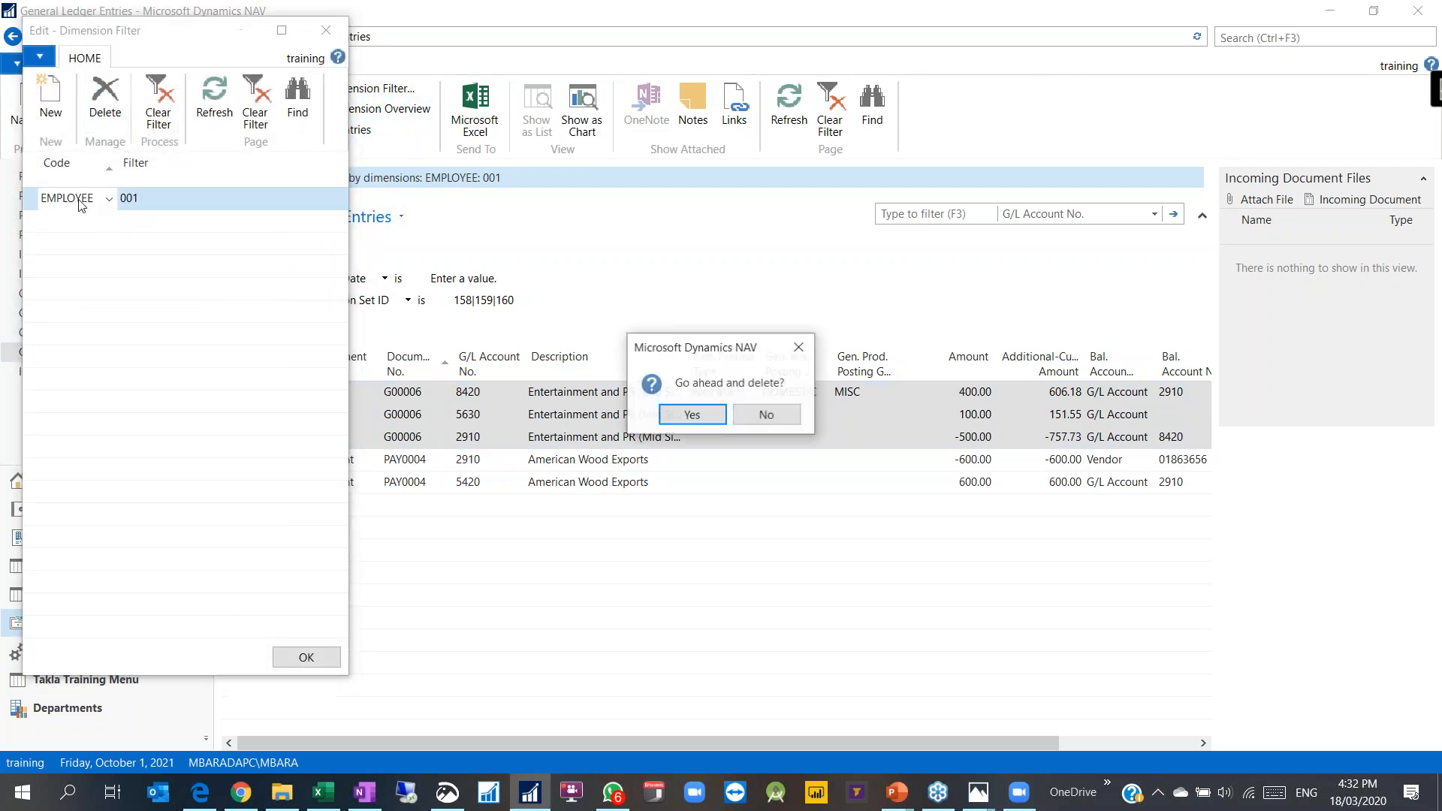
{"action": "key", "text": "Return"}
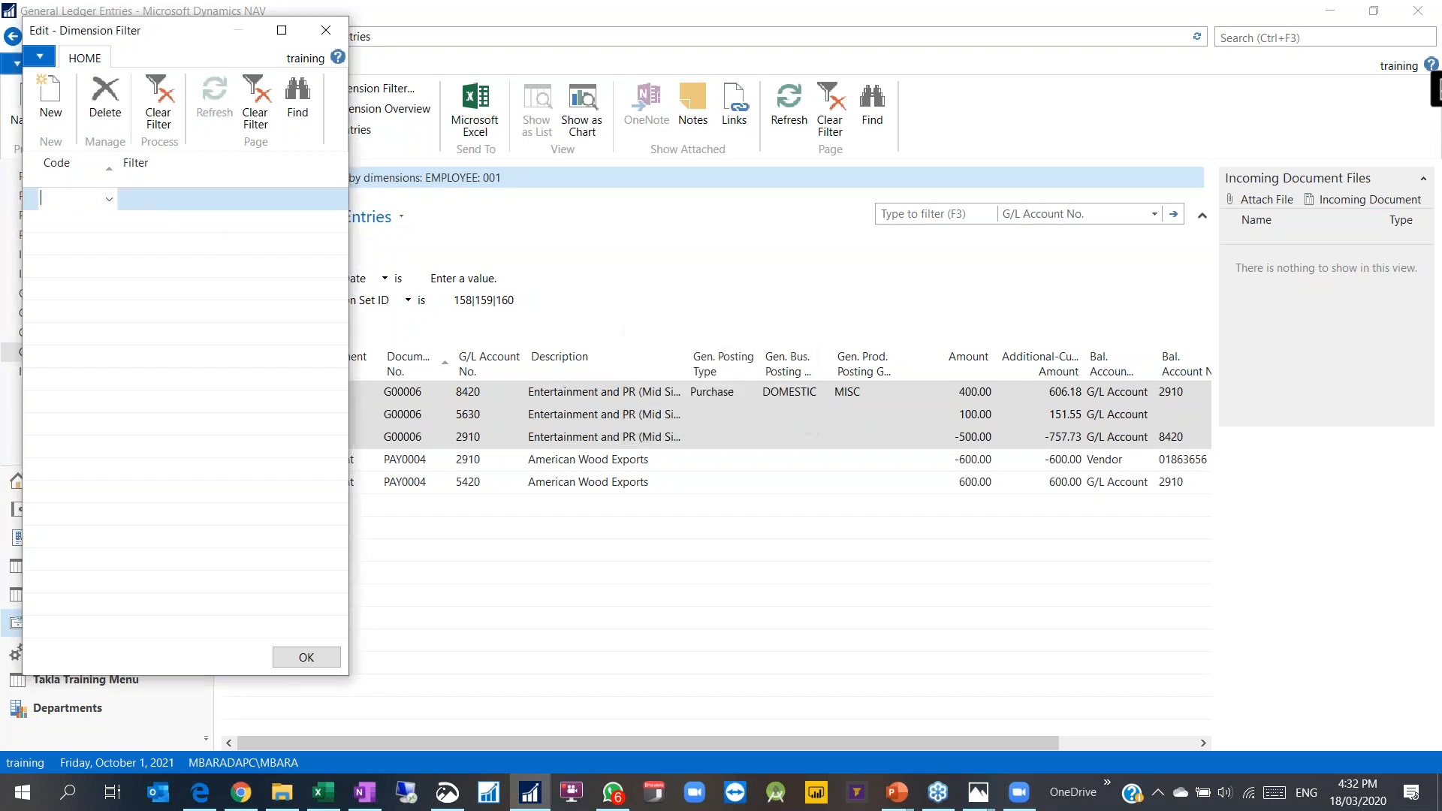
{"action": "left_click", "coordinate": [110, 199]}
{"action": "left_click", "coordinate": [88, 327]}
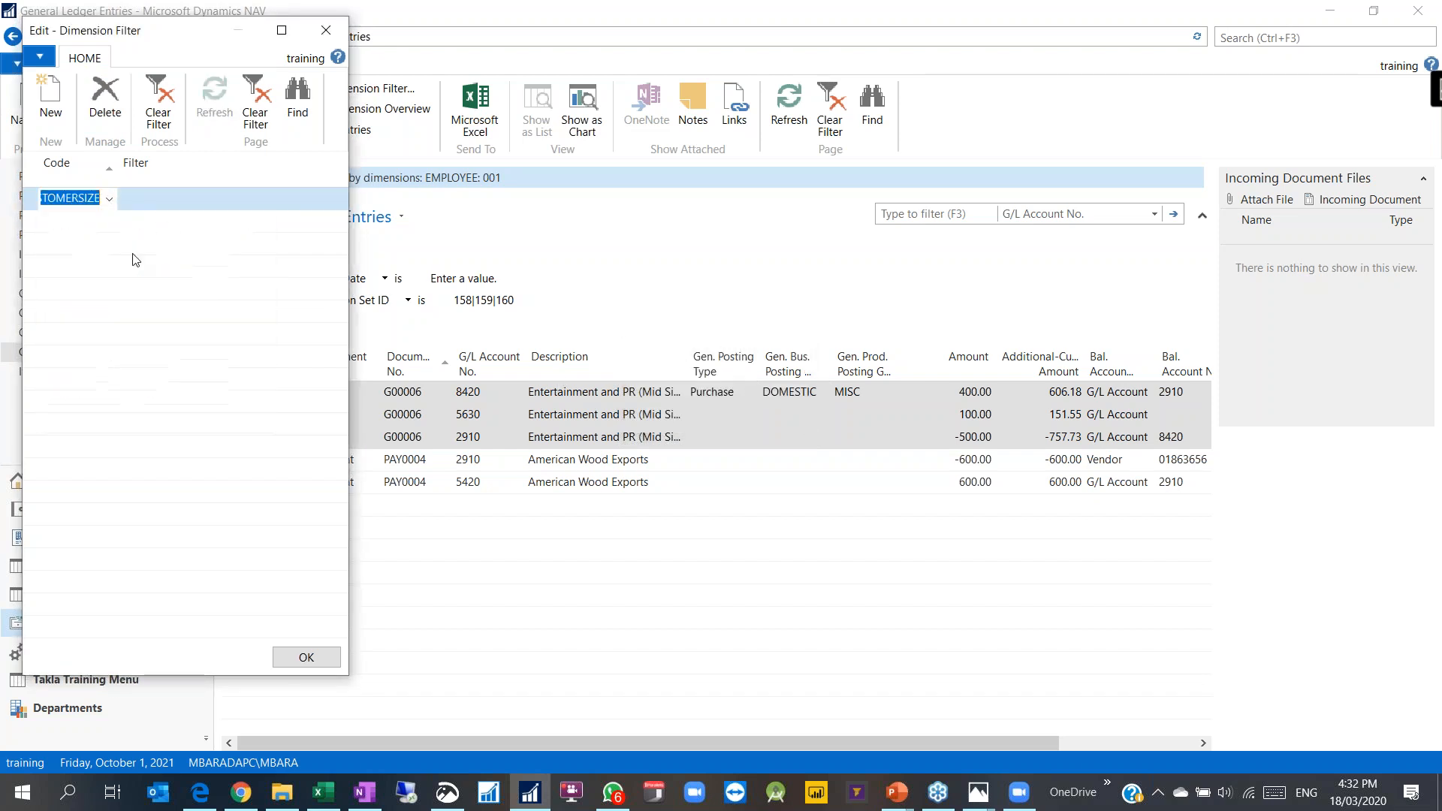
{"action": "left_click", "coordinate": [192, 198]}
{"action": "left_click", "coordinate": [330, 201]}
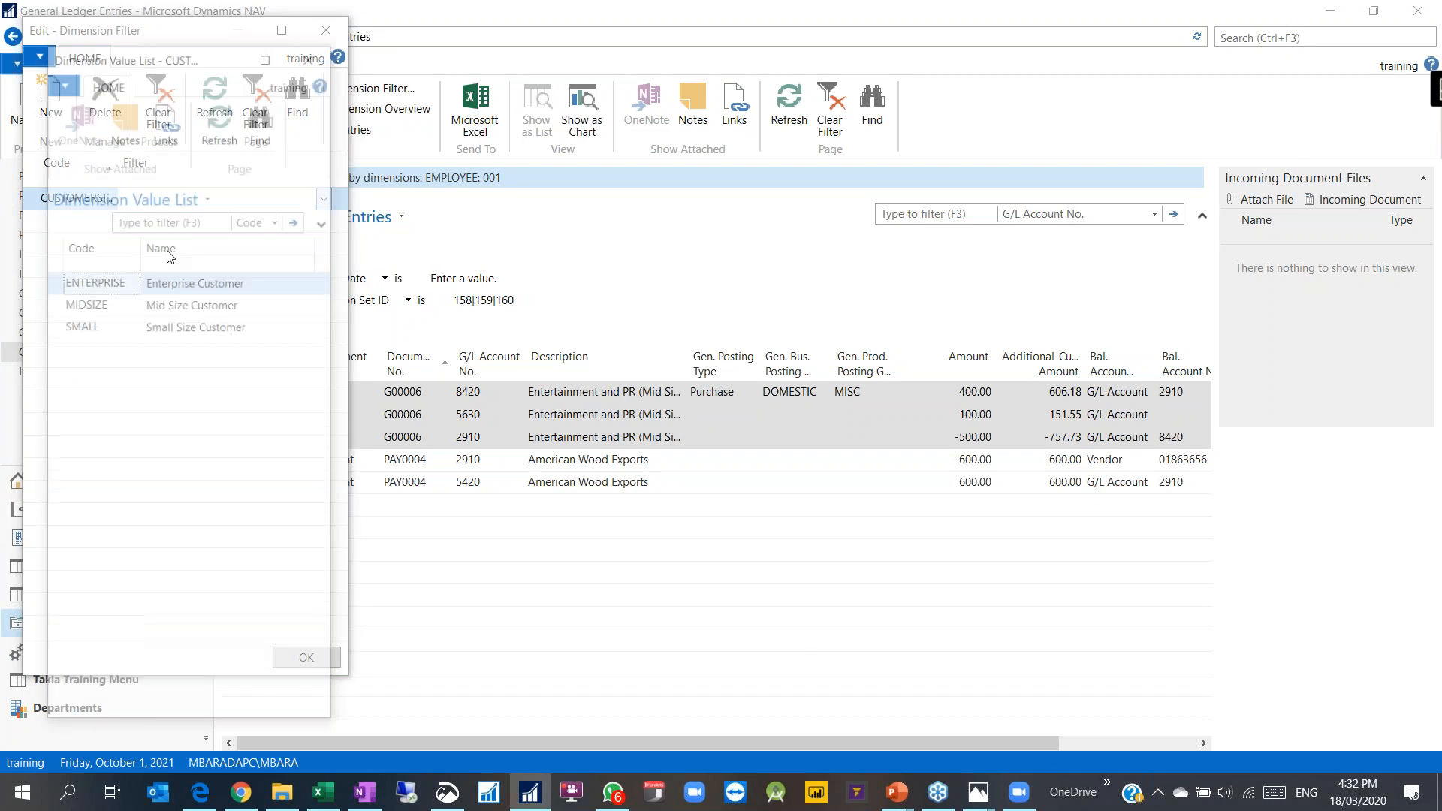
{"action": "double_click", "coordinate": [120, 283]}
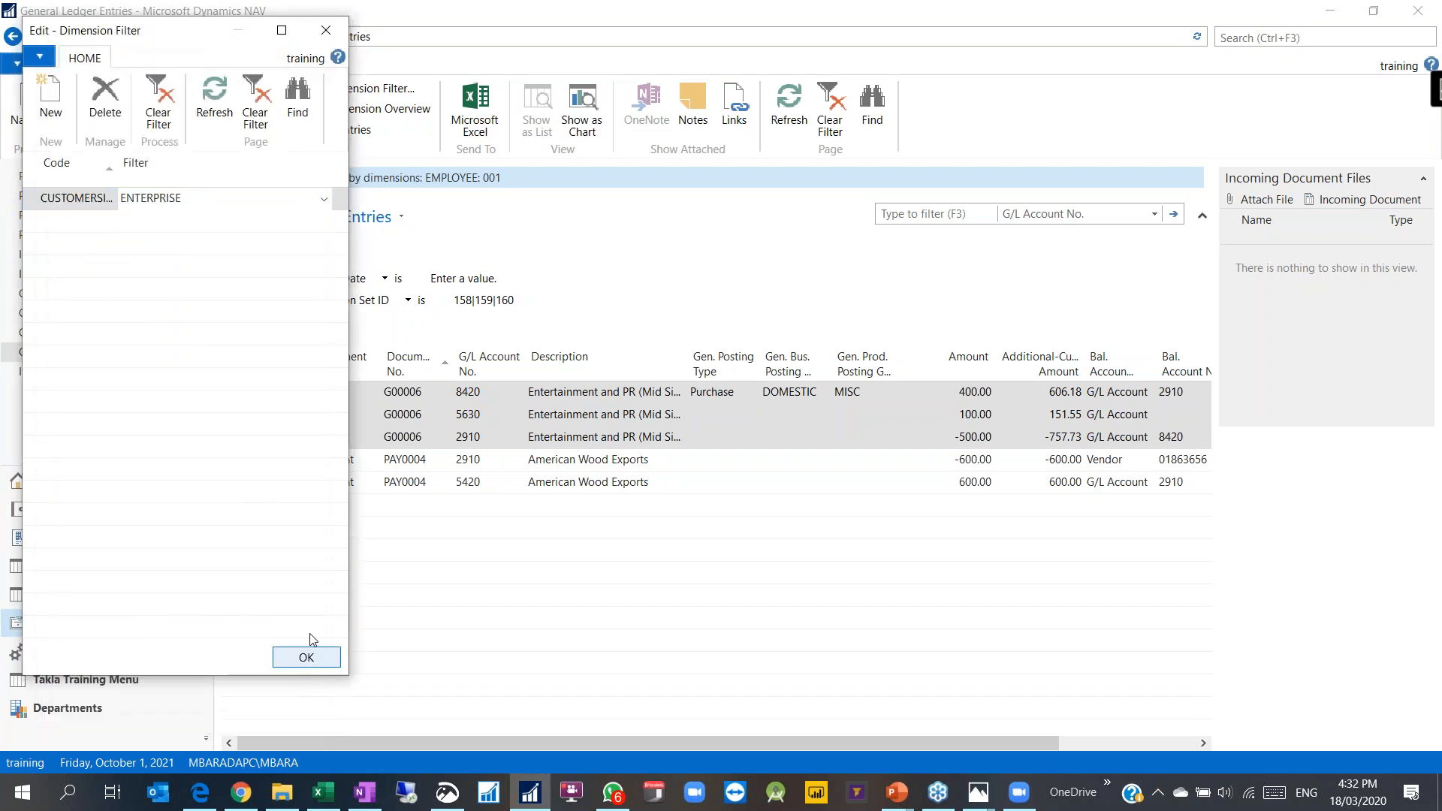
{"action": "left_click", "coordinate": [305, 658]}
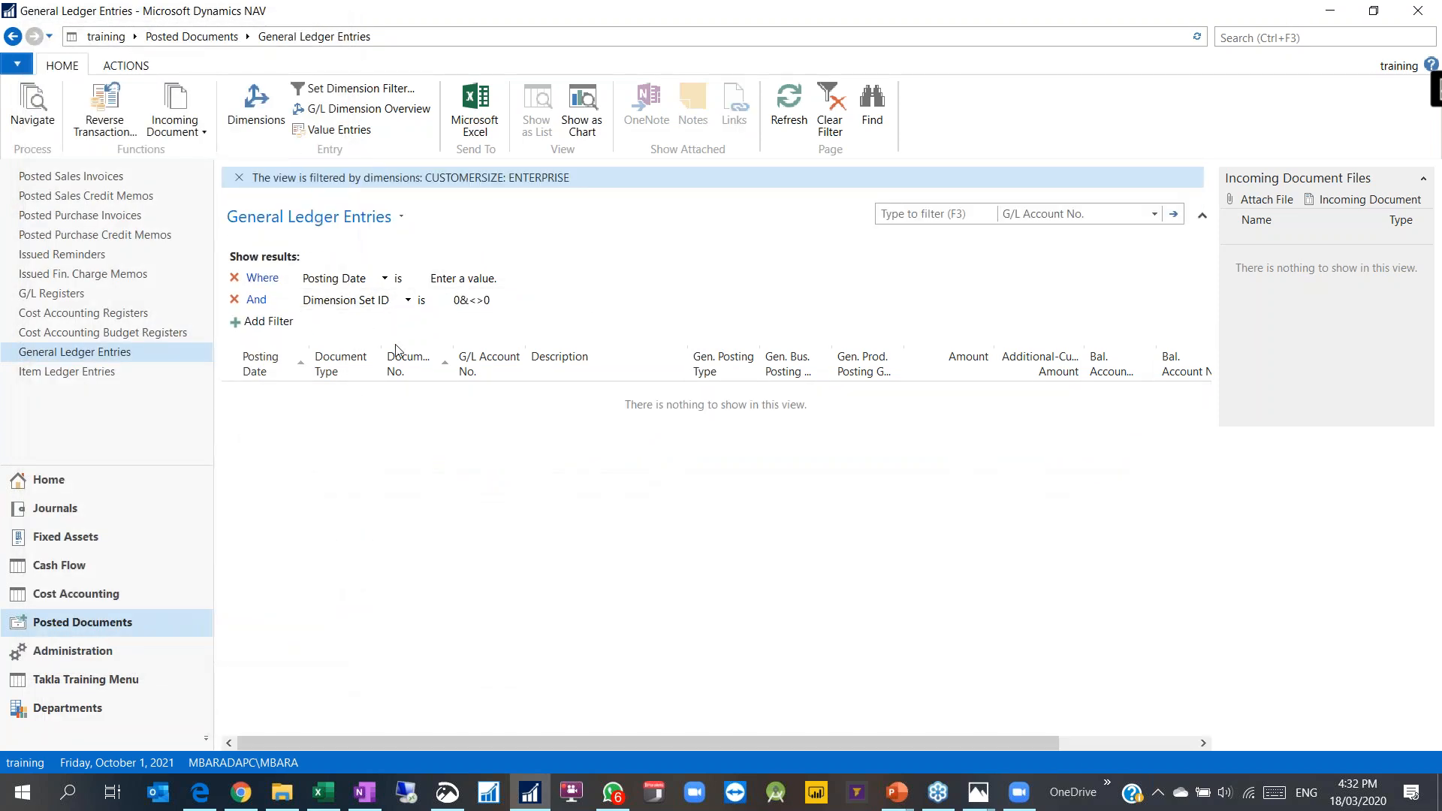
Step: Change the CUSTOMERSIZE filter value from ENTERPRISE to MIDSIZE
{"action": "left_click", "coordinate": [353, 88]}
{"action": "left_click", "coordinate": [159, 200]}
{"action": "left_click", "coordinate": [323, 201]}
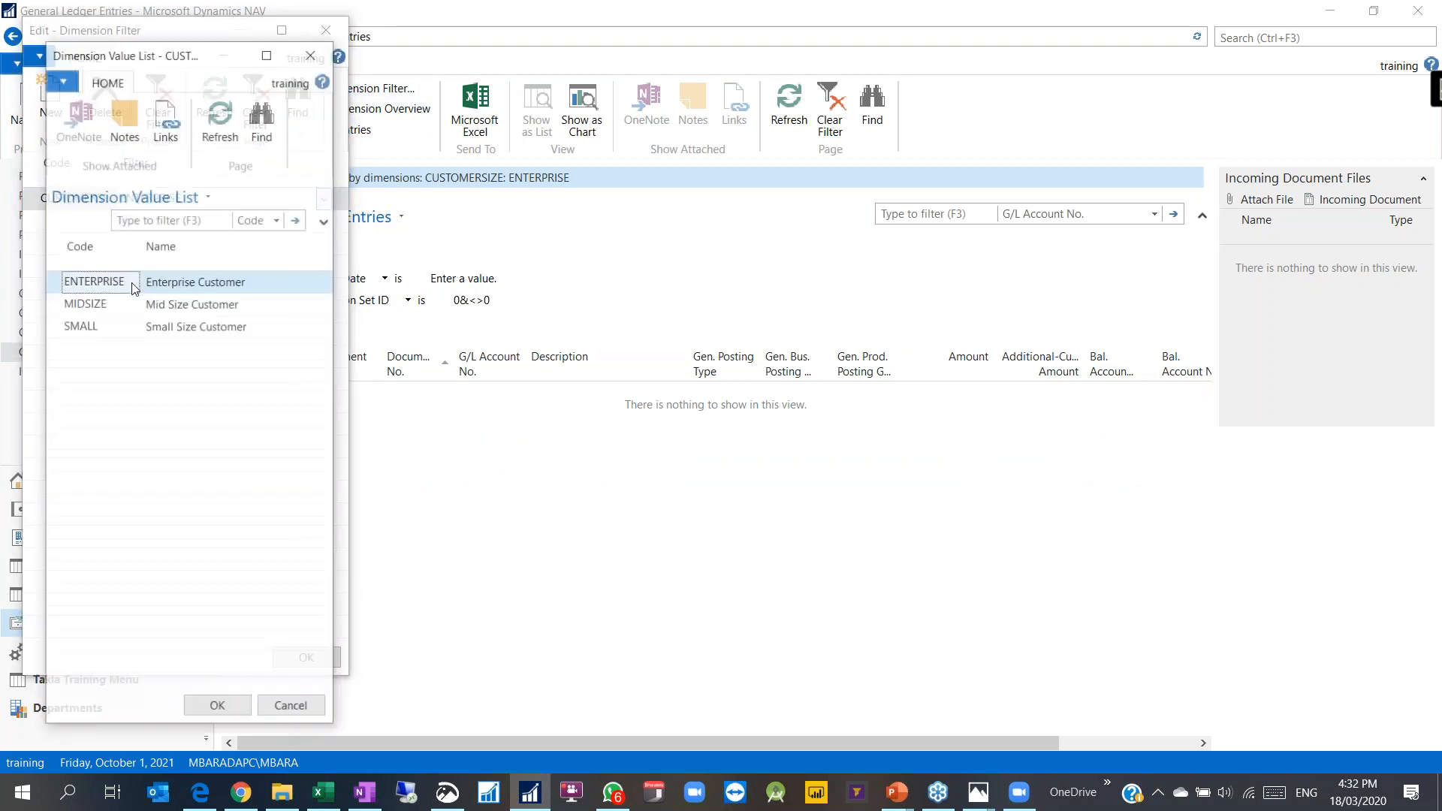
{"action": "type", "text": "Mid"}
{"action": "left_click", "coordinate": [217, 707]}
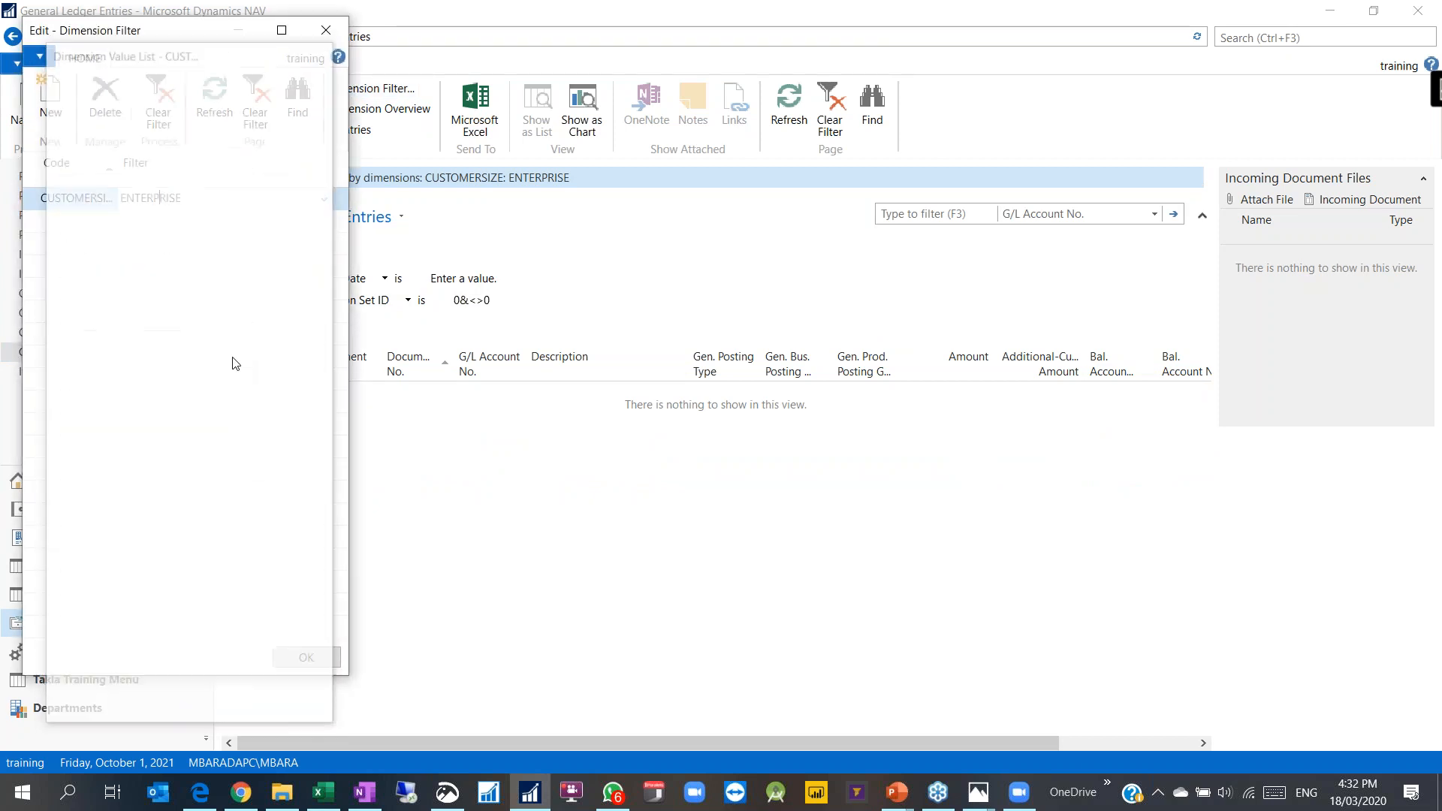
{"action": "left_click", "coordinate": [306, 658]}
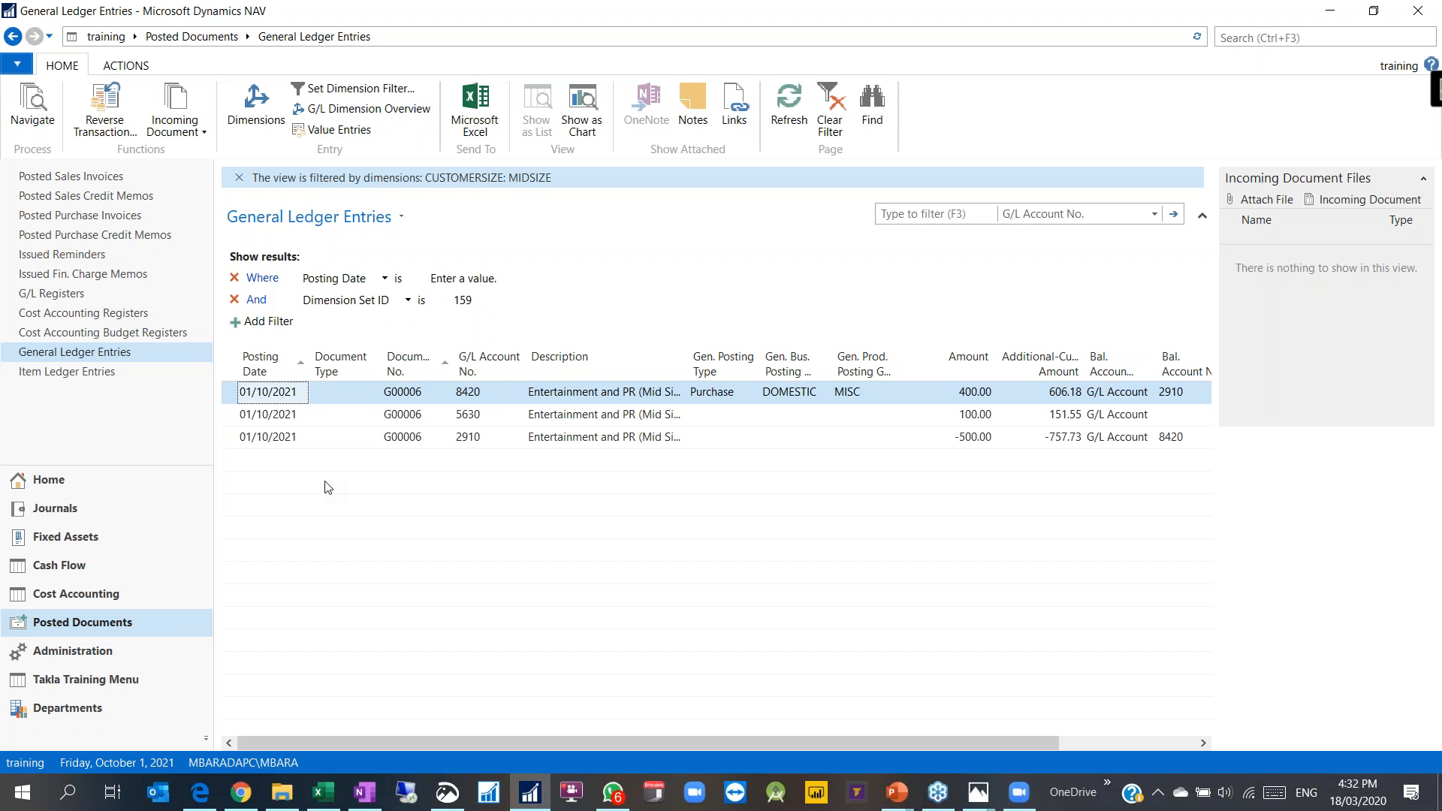
{"action": "left_click", "coordinate": [89, 651]}
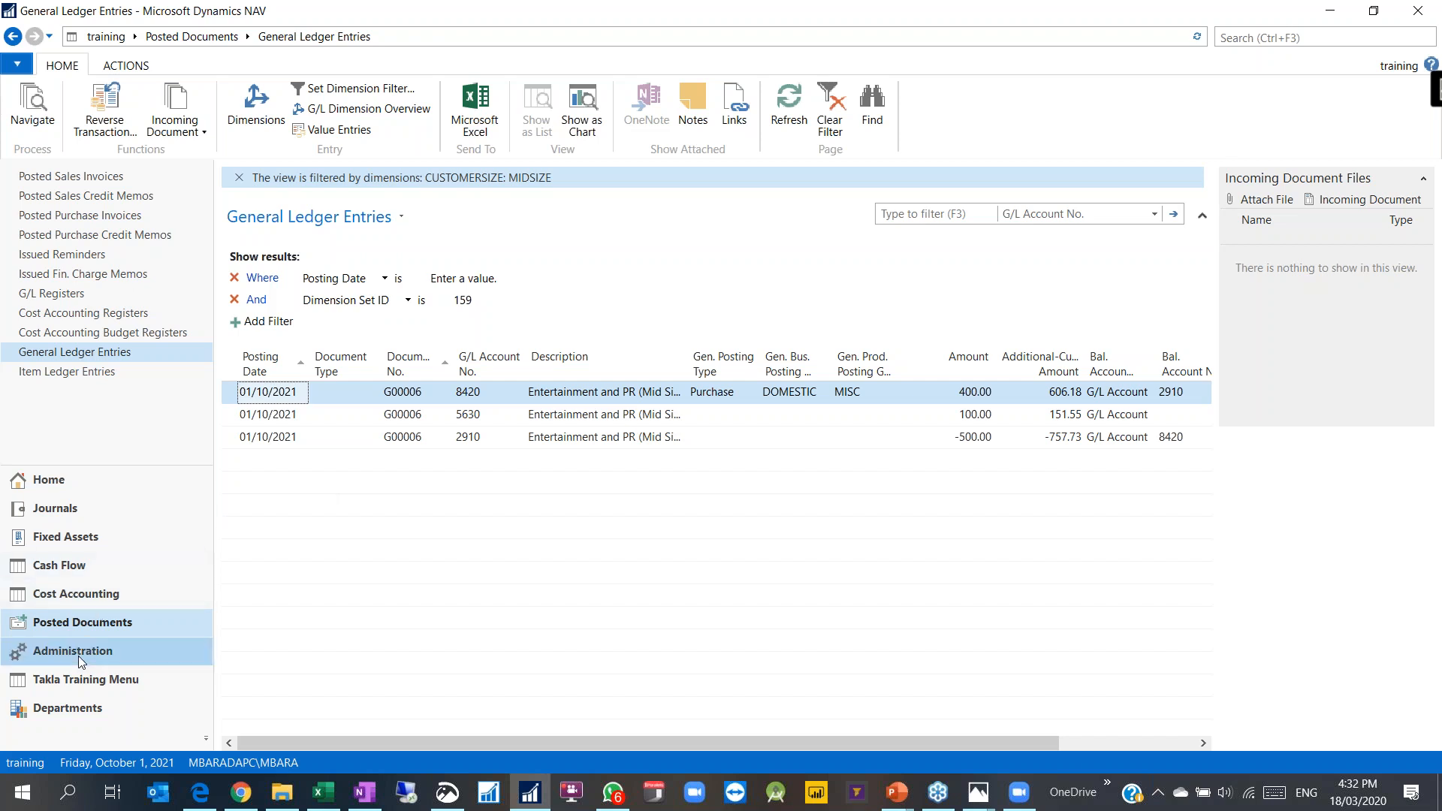
Step: Open the Dimension Values of the EMPLOYEE dimension
{"action": "left_click", "coordinate": [68, 278]}
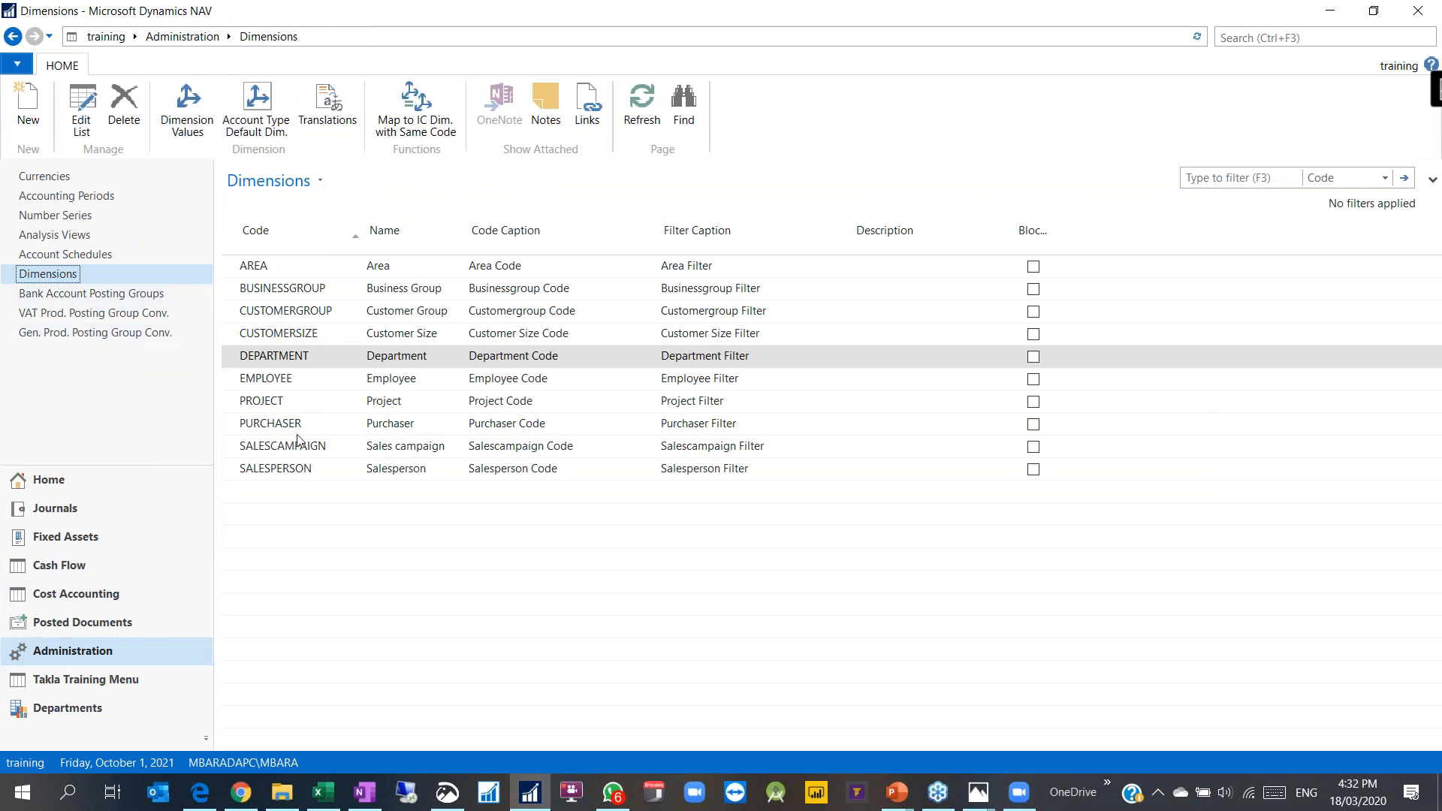
{"action": "left_click", "coordinate": [298, 471]}
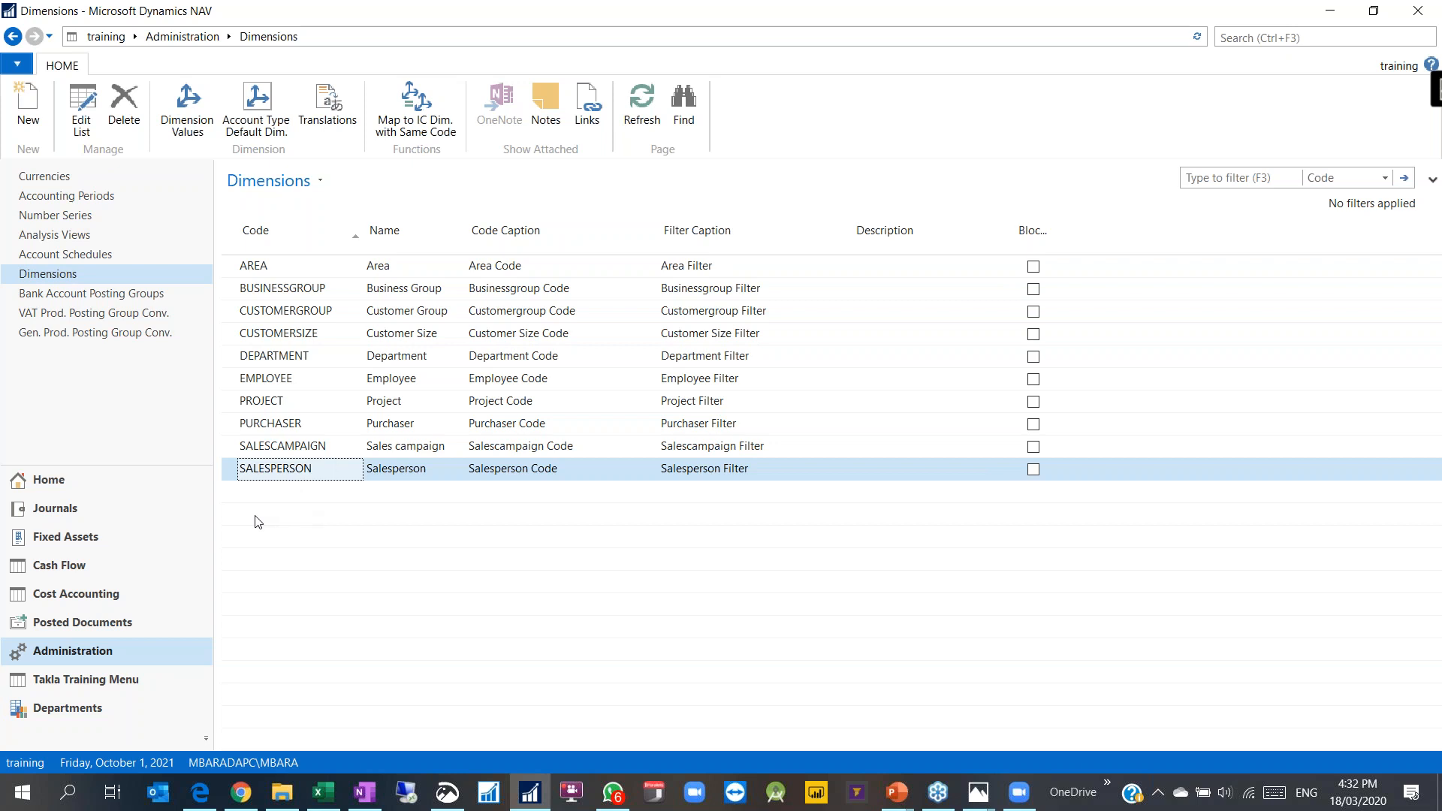
{"action": "left_click", "coordinate": [291, 365]}
{"action": "left_click", "coordinate": [292, 376]}
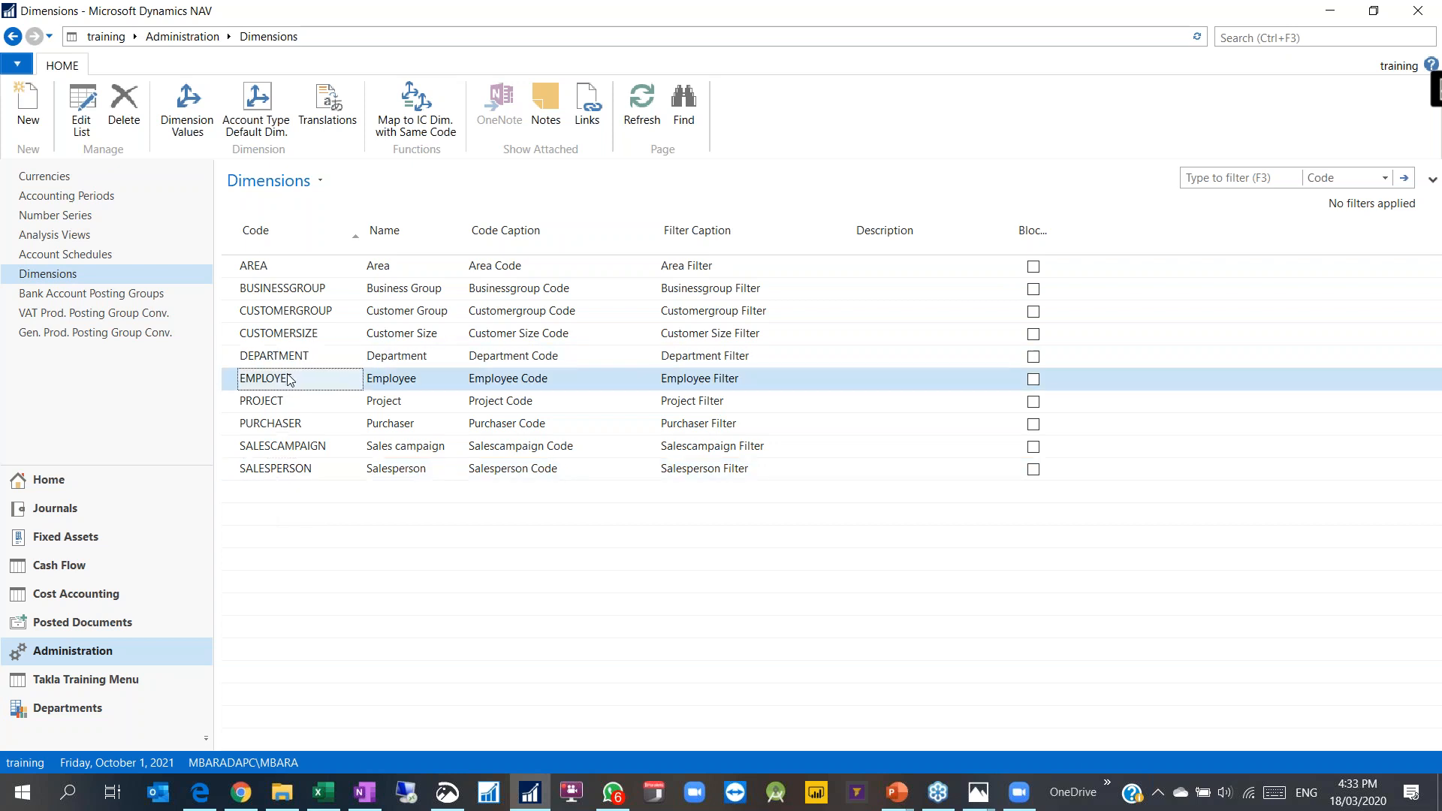
{"action": "left_click", "coordinate": [187, 125]}
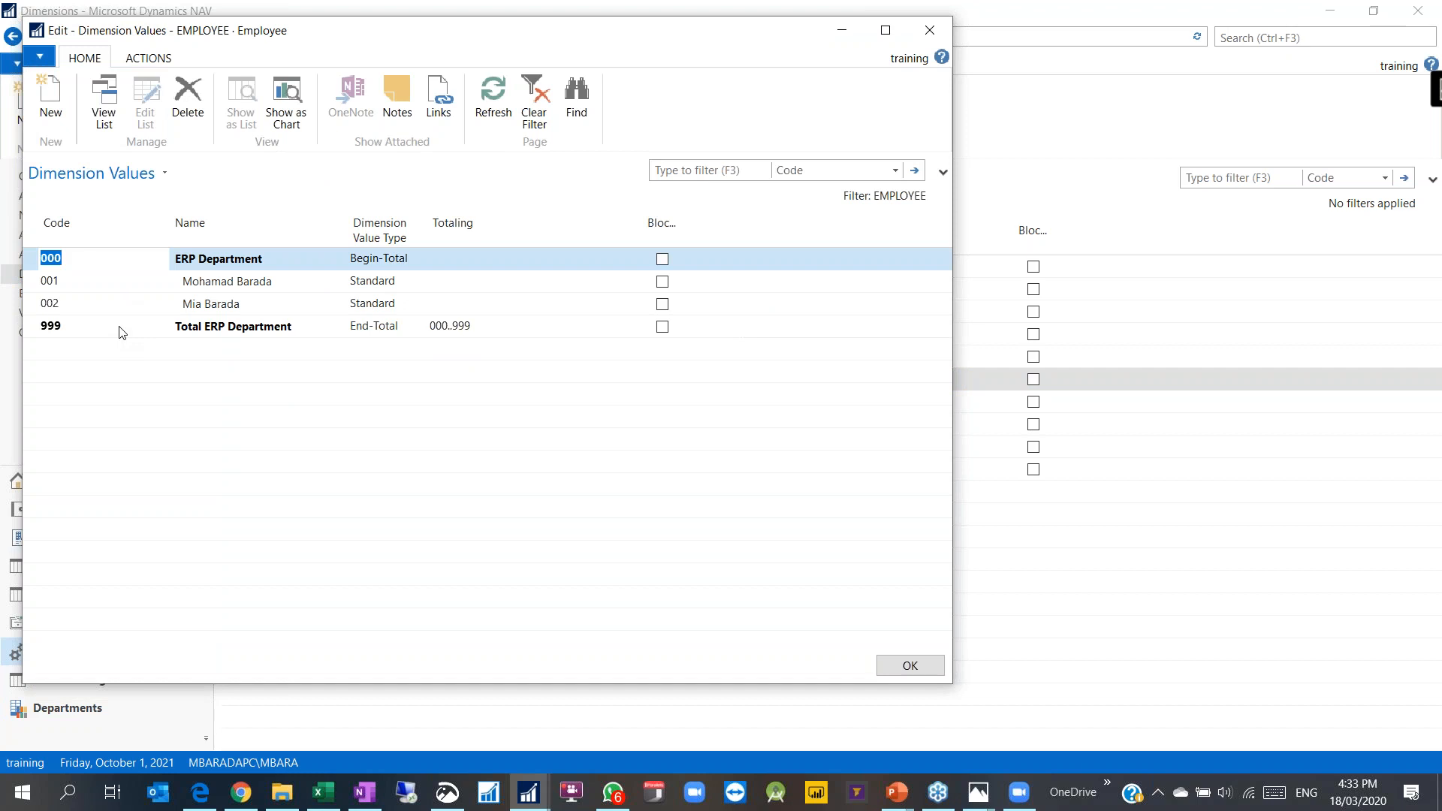
Step: Check the Begin-Total type of row 000 and End-Total 999 with totaling 000..999
{"action": "left_click", "coordinate": [377, 258]}
{"action": "left_click", "coordinate": [369, 326]}
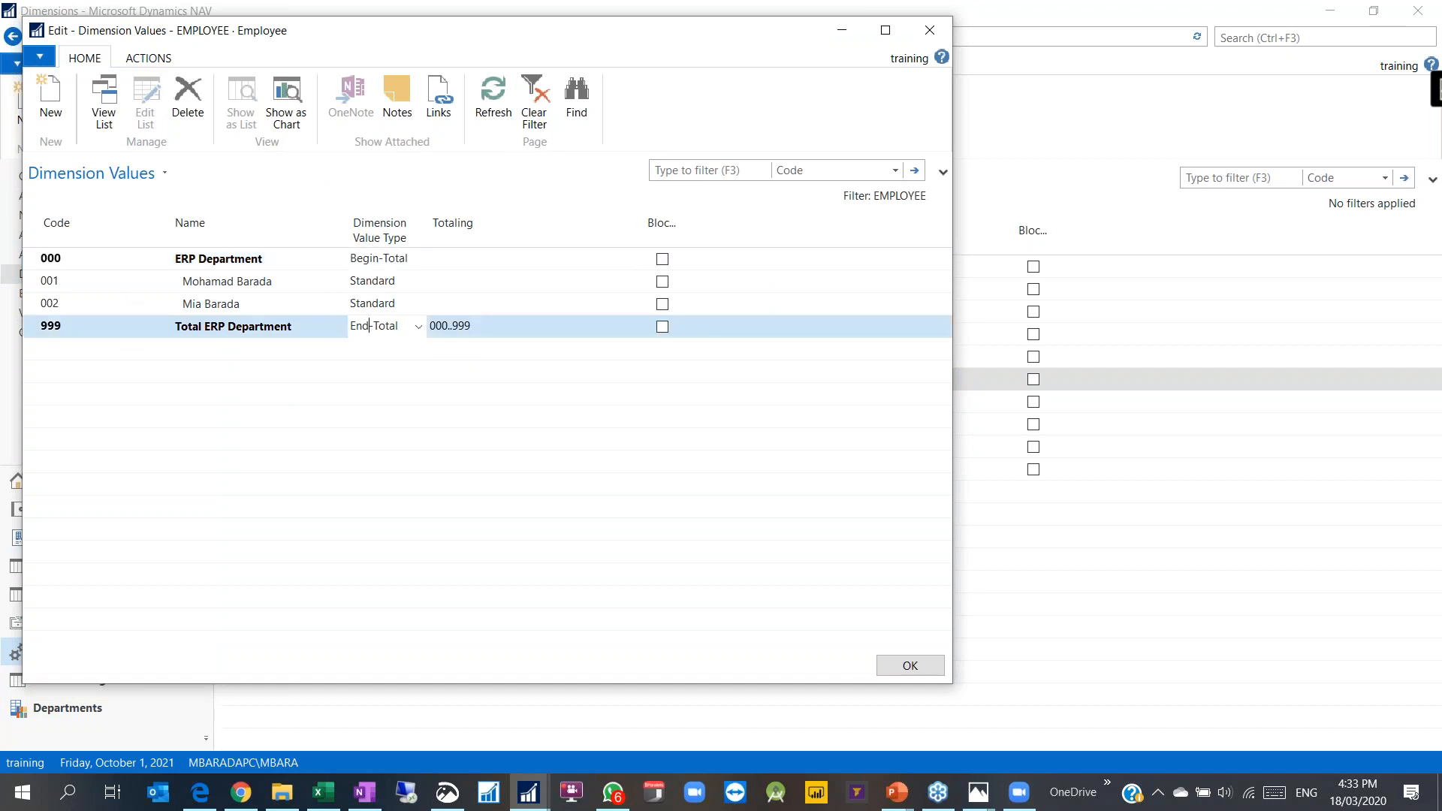
{"action": "left_click", "coordinate": [407, 260]}
{"action": "left_click", "coordinate": [419, 259]}
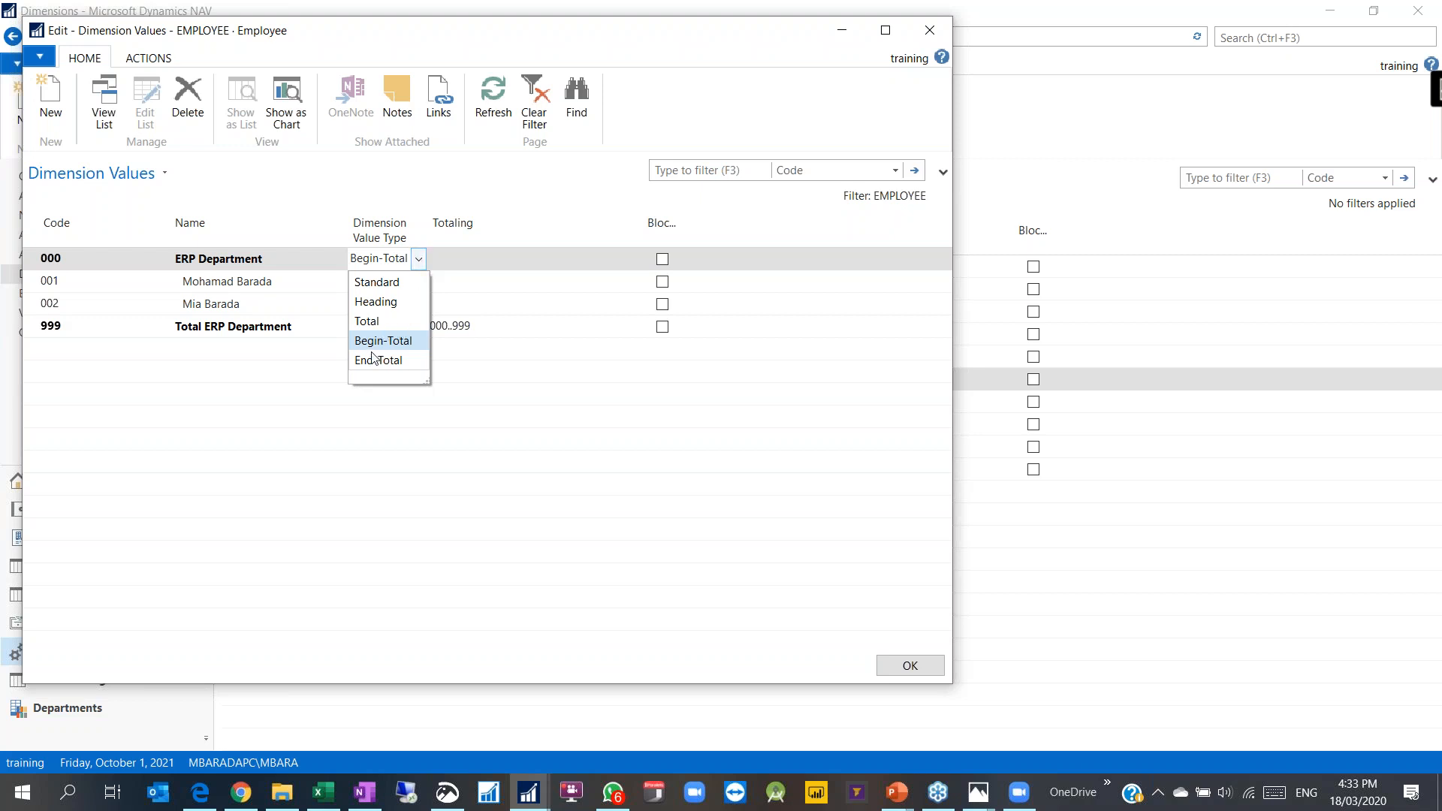
{"action": "left_click", "coordinate": [253, 263]}
{"action": "left_click", "coordinate": [391, 334]}
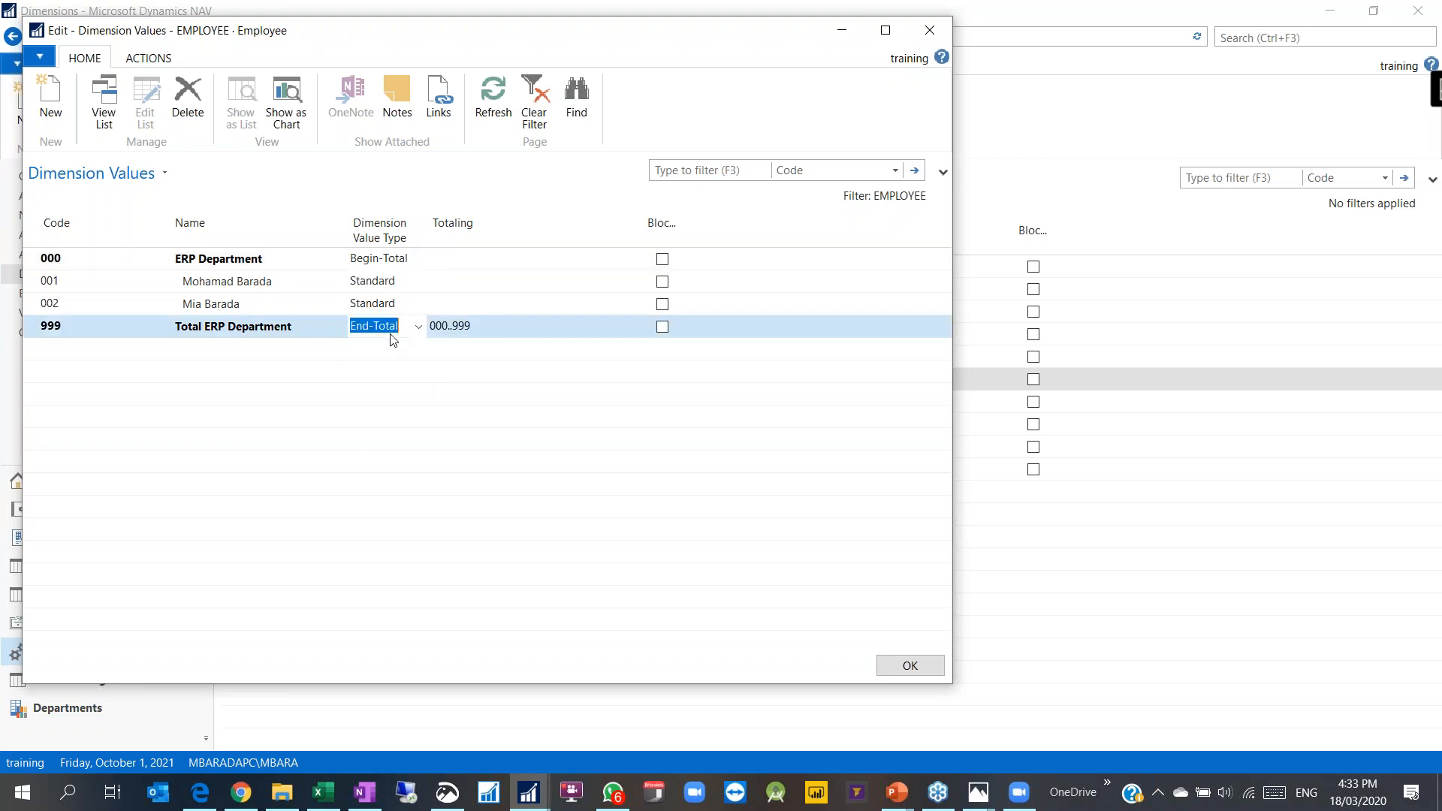
{"action": "left_click", "coordinate": [509, 327]}
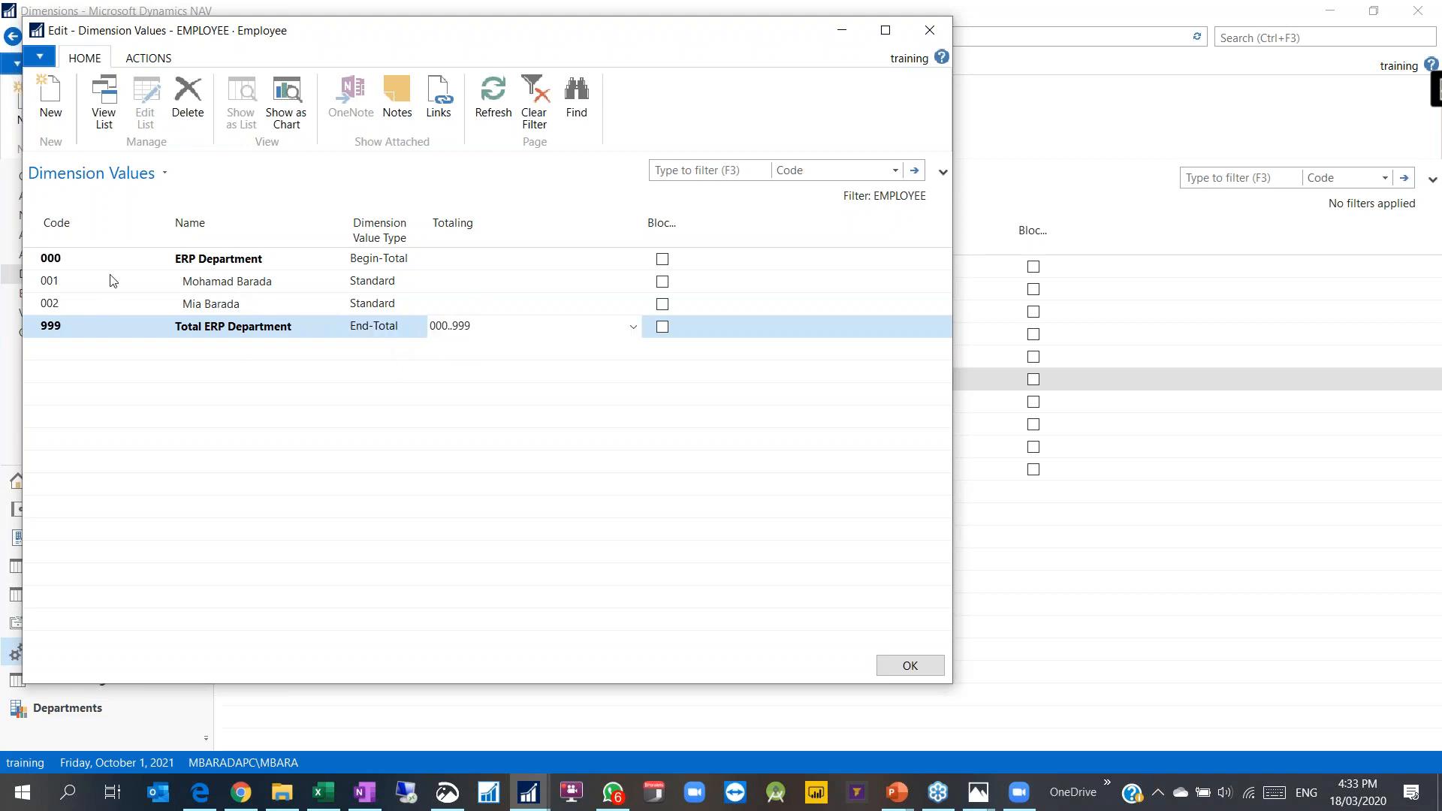
{"action": "left_click", "coordinate": [400, 334]}
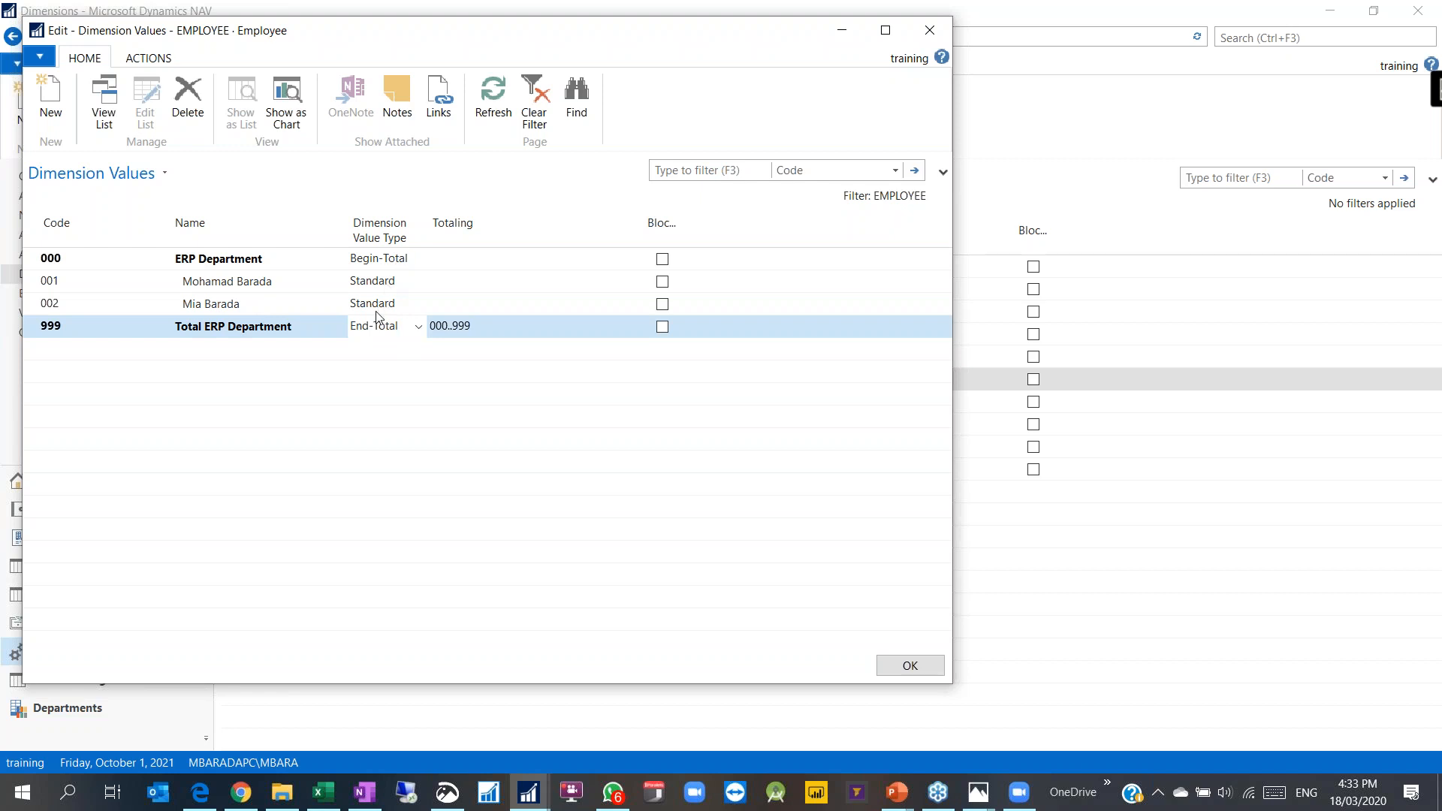
Step: Review the ERP Department rows and indent actions, then edit row 999's 000..999 totaling
{"action": "left_click", "coordinate": [373, 268]}
{"action": "left_click", "coordinate": [376, 328]}
{"action": "left_click", "coordinate": [159, 61]}
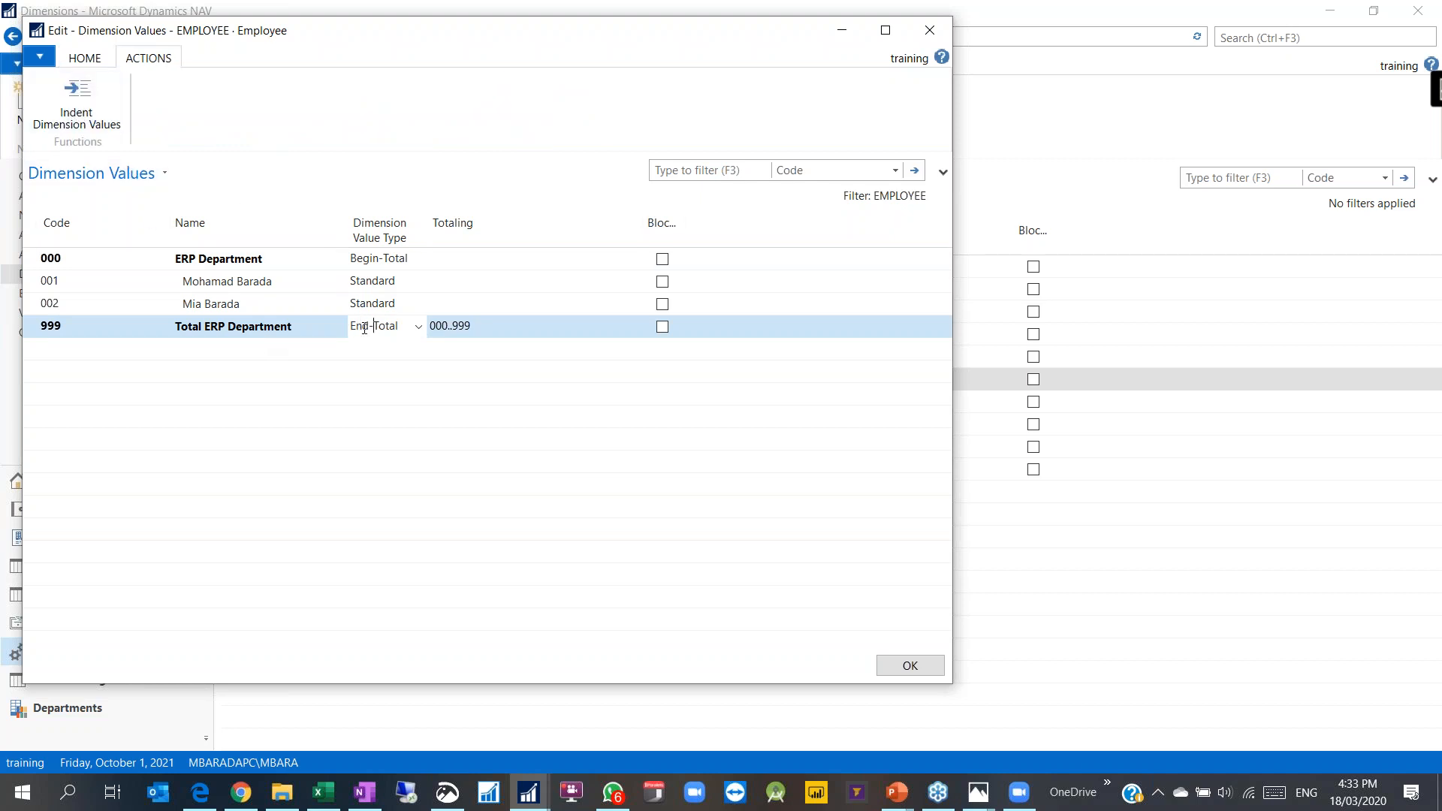
{"action": "key", "text": "shift+Tab"}
{"action": "key", "text": "shift+Tab"}
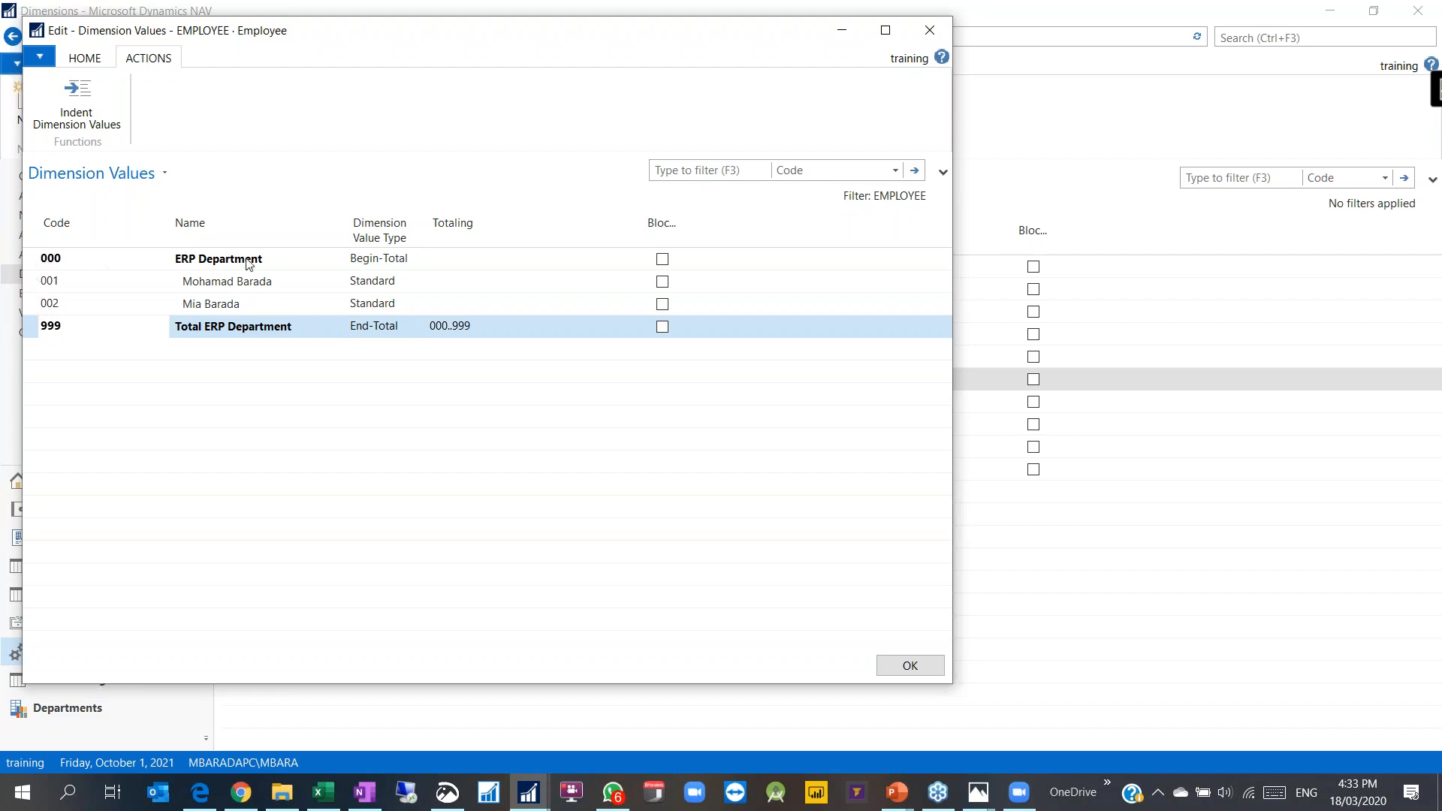
{"action": "left_click", "coordinate": [398, 258]}
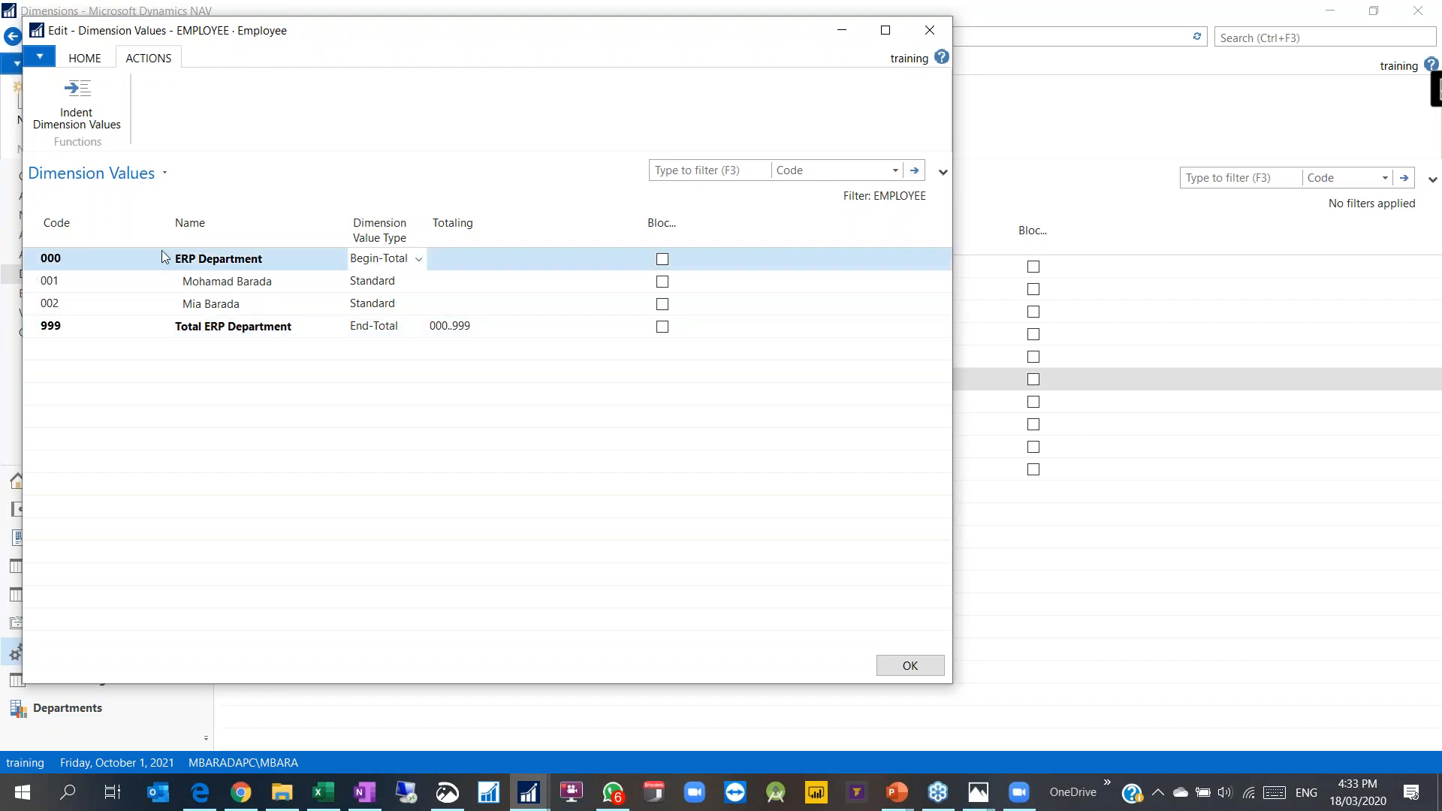
{"action": "left_click", "coordinate": [484, 328]}
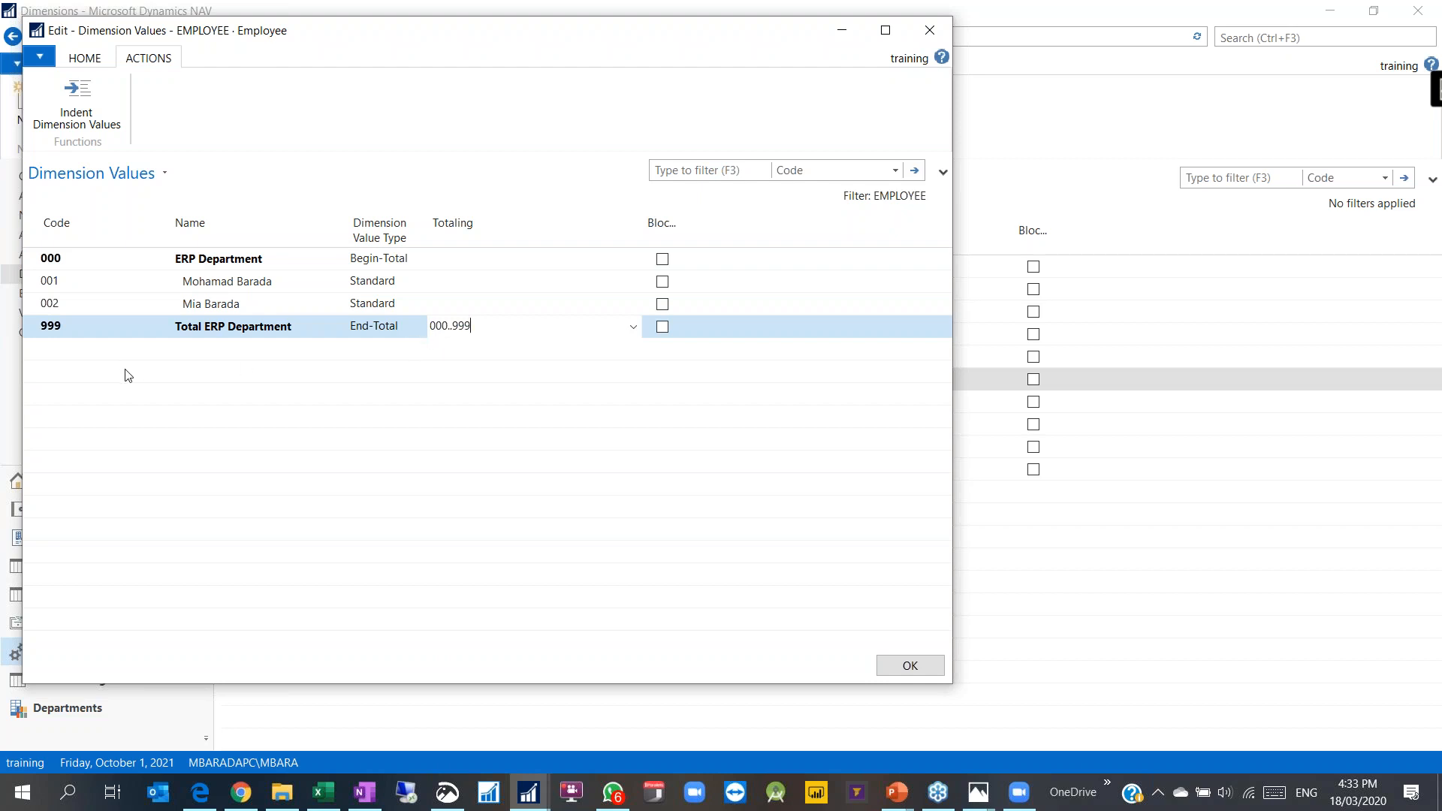
Step: Add dimension value 100 'IT Department' with type Begin-Total
{"action": "left_click", "coordinate": [52, 359]}
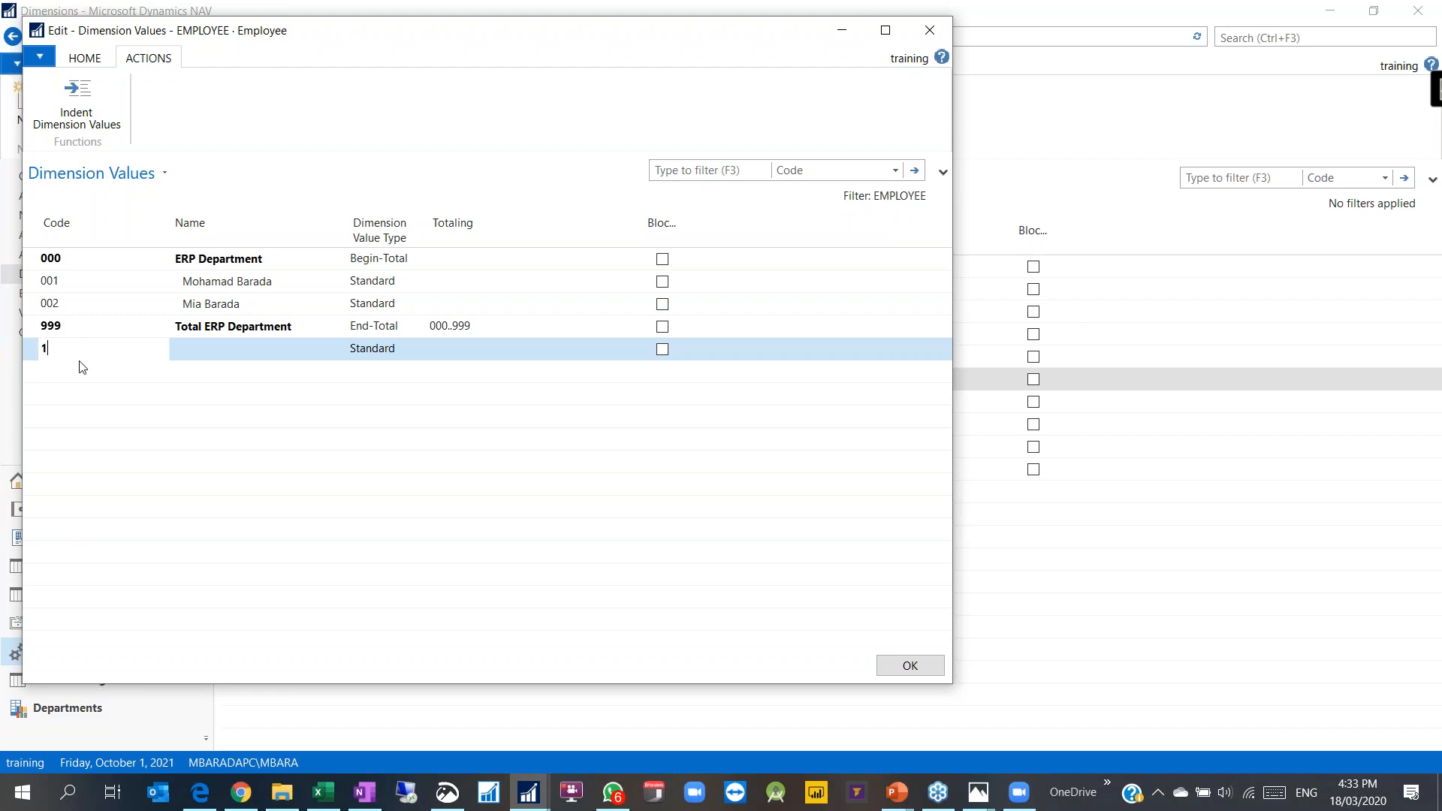
{"action": "type", "text": "100"}
{"action": "key", "text": "Tab"}
{"action": "type", "text": "IT D"}
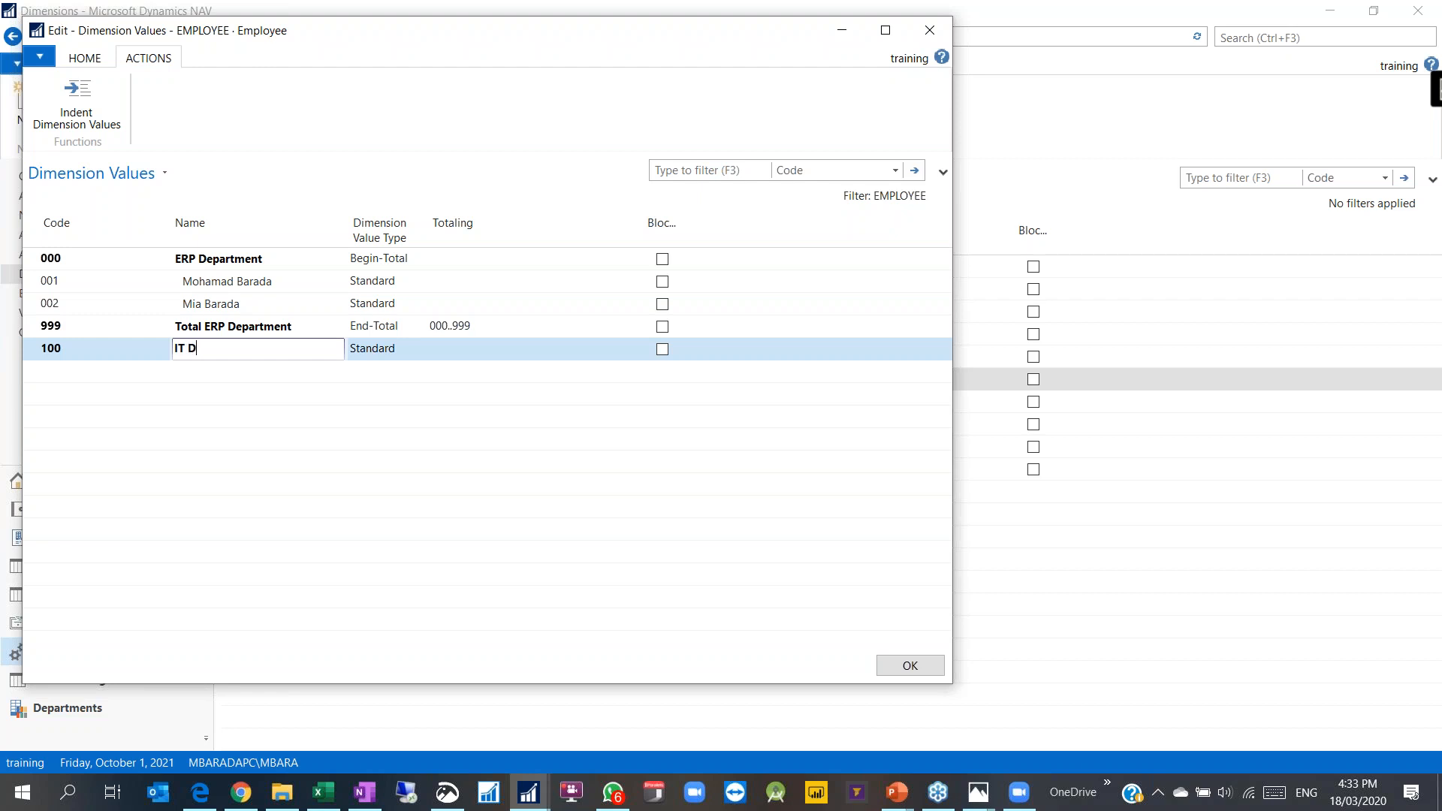
{"action": "key", "text": "BackSpace"}
{"action": "key", "text": "BackSpace"}
{"action": "type", "text": "MI"}
{"action": "key", "text": "BackSpace"}
{"action": "key", "text": "BackSpace"}
{"action": "key", "text": "BackSpace"}
{"action": "key", "text": "BackSpace"}
{"action": "type", "text": "IT Department"}
{"action": "key", "text": "Tab"}
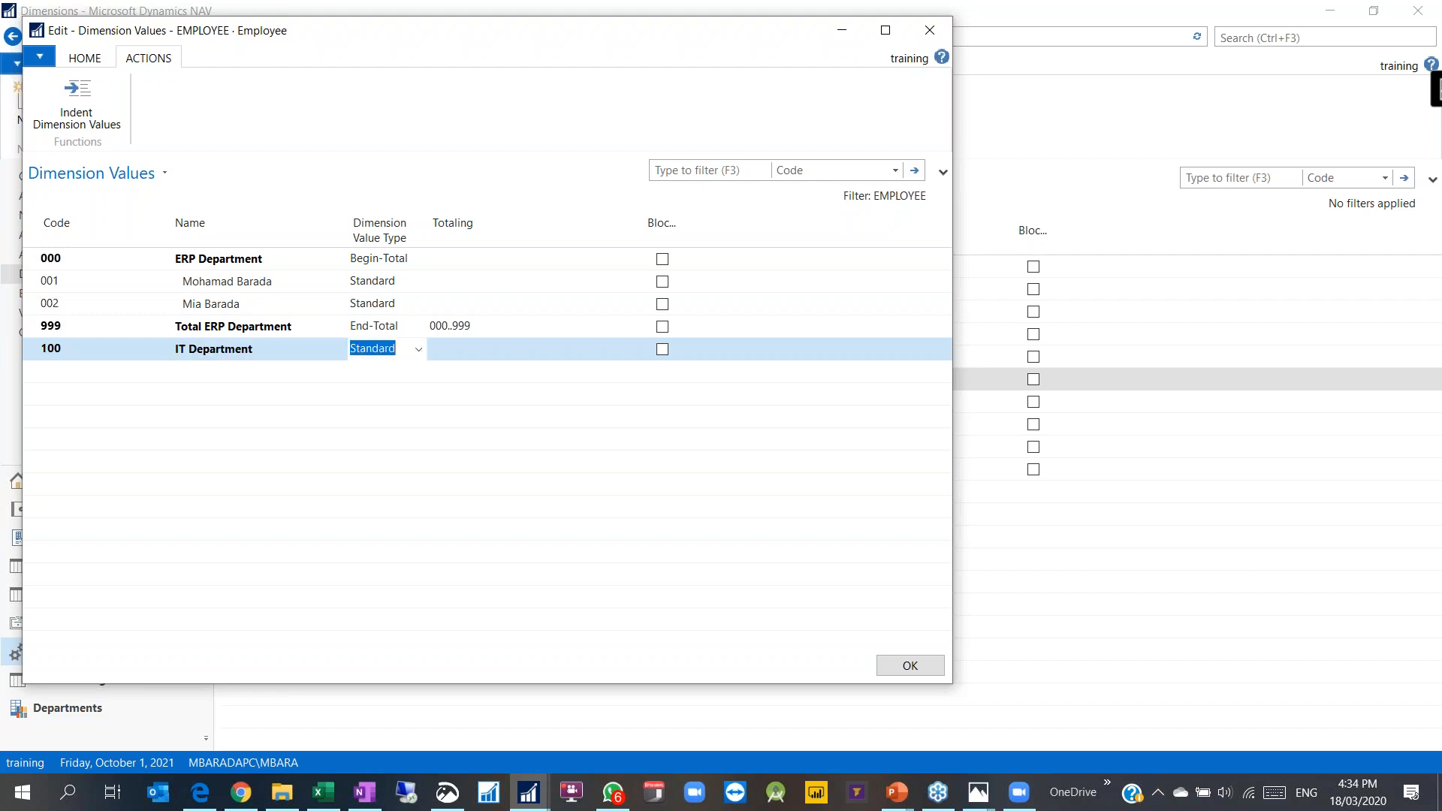
{"action": "left_click", "coordinate": [418, 349]}
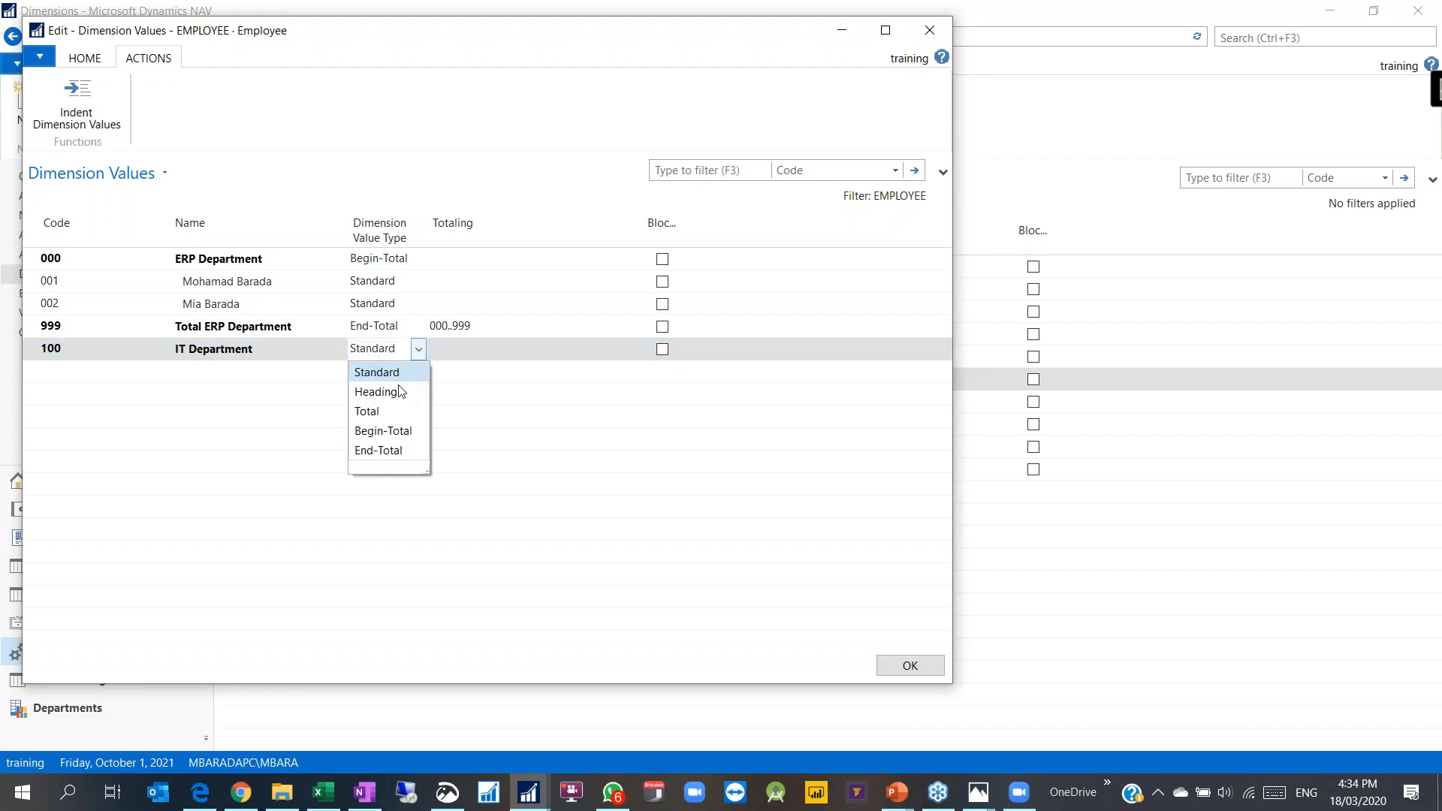
{"action": "left_click", "coordinate": [376, 429]}
Step: Add value 199 'Total of IT DEpartment' with type End-Total
{"action": "left_click", "coordinate": [76, 374]}
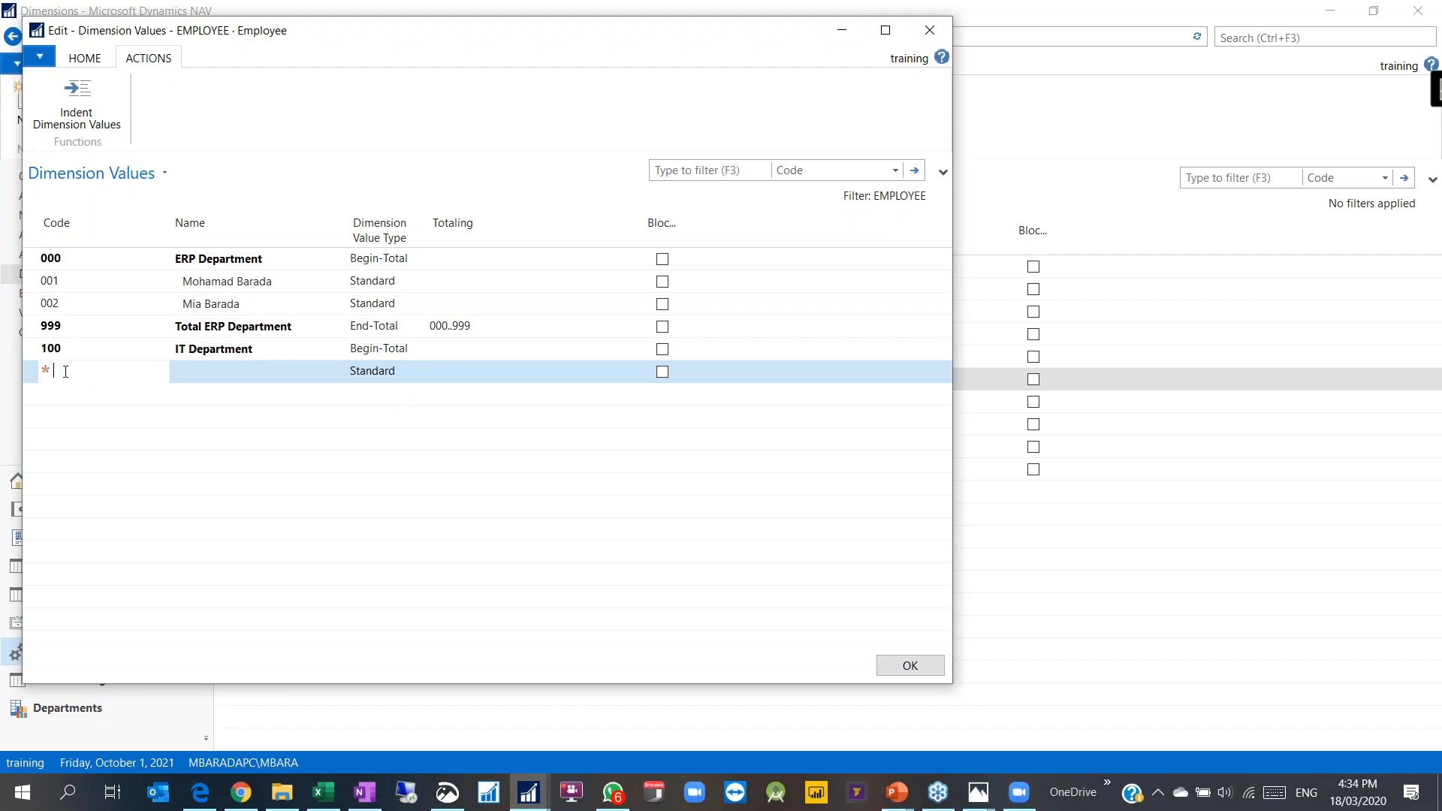
{"action": "type", "text": "199"}
{"action": "key", "text": "Tab"}
{"action": "type", "text": "Tot"}
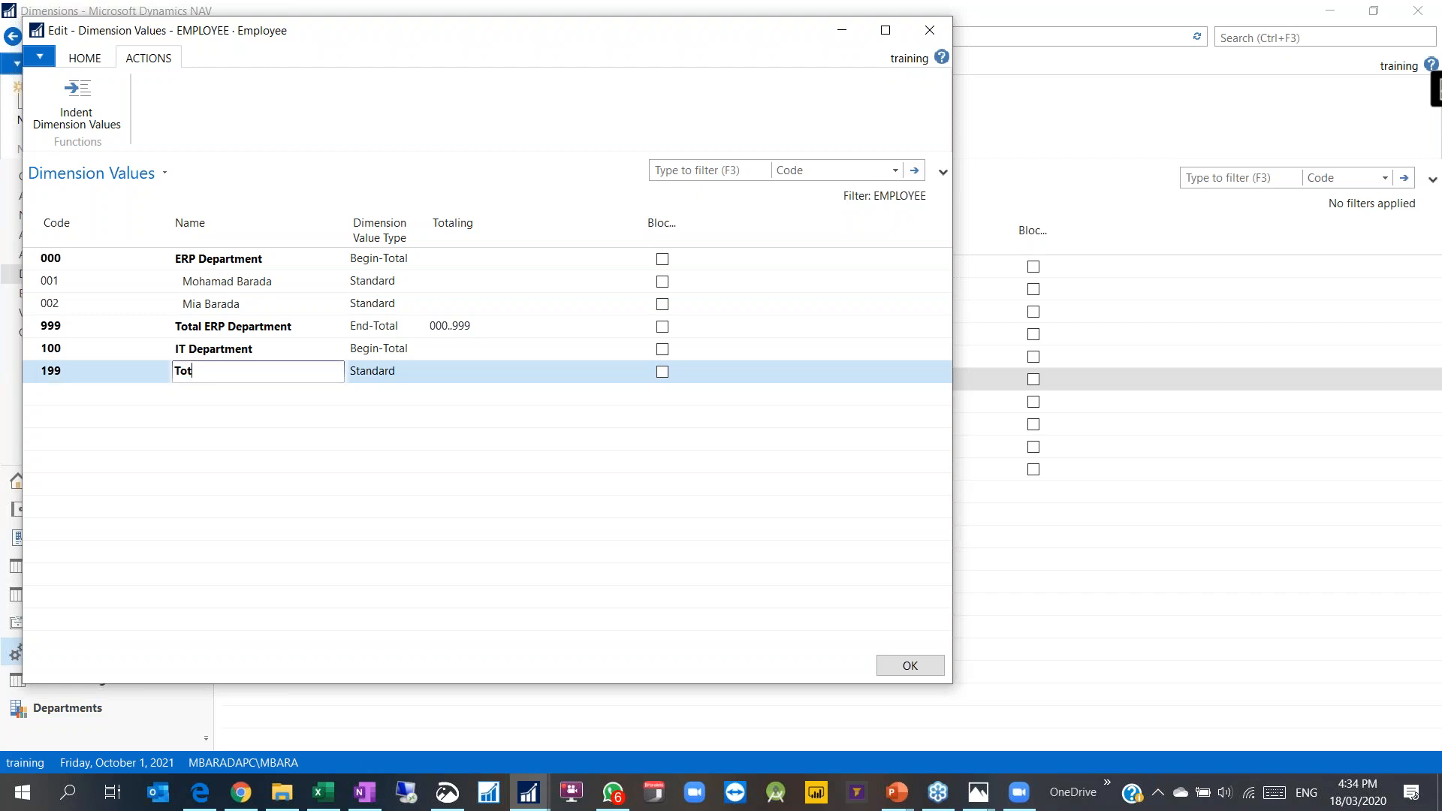
{"action": "type", "text": "al of IT DEpartment"}
{"action": "key", "text": "Tab"}
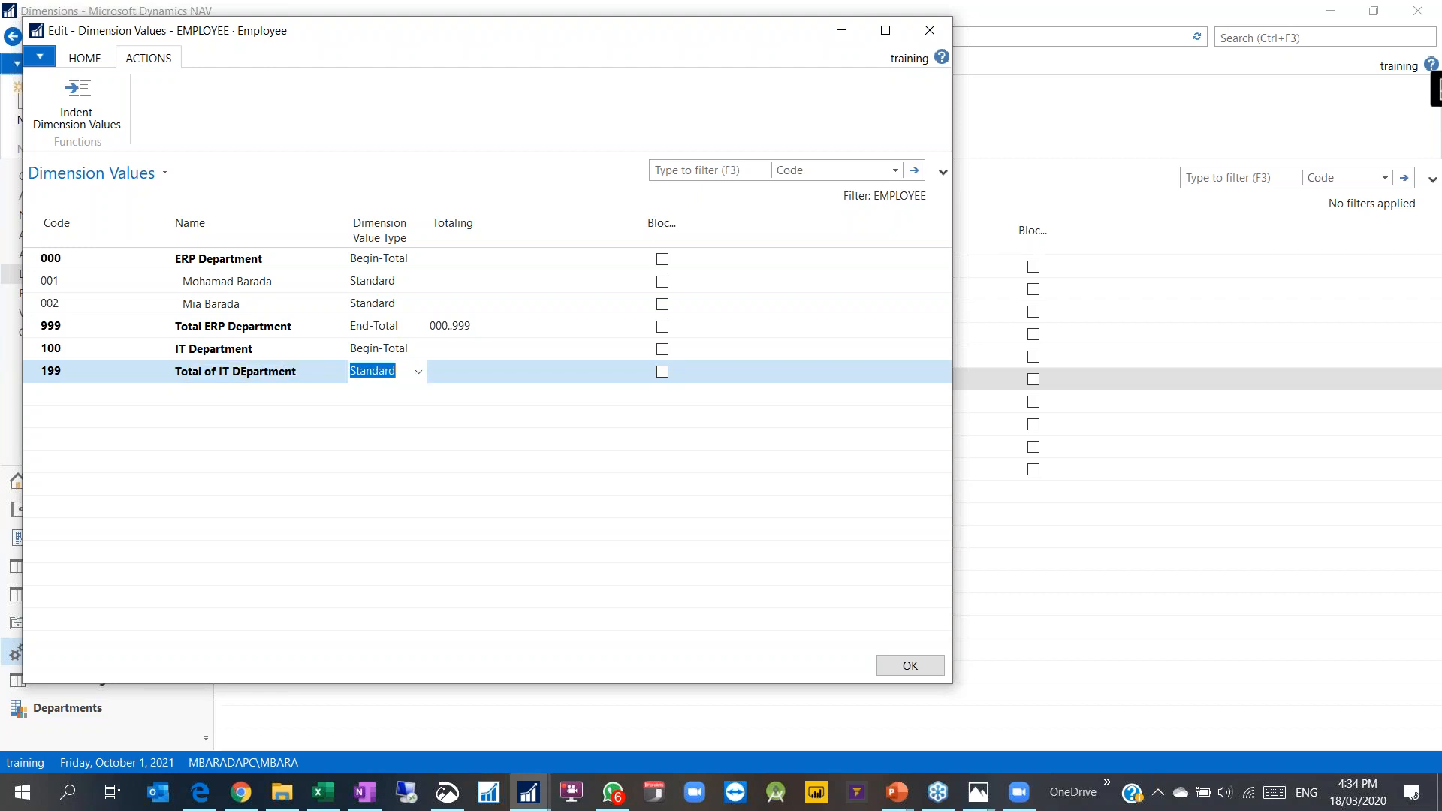
{"action": "left_click", "coordinate": [418, 372]}
{"action": "left_click", "coordinate": [384, 472]}
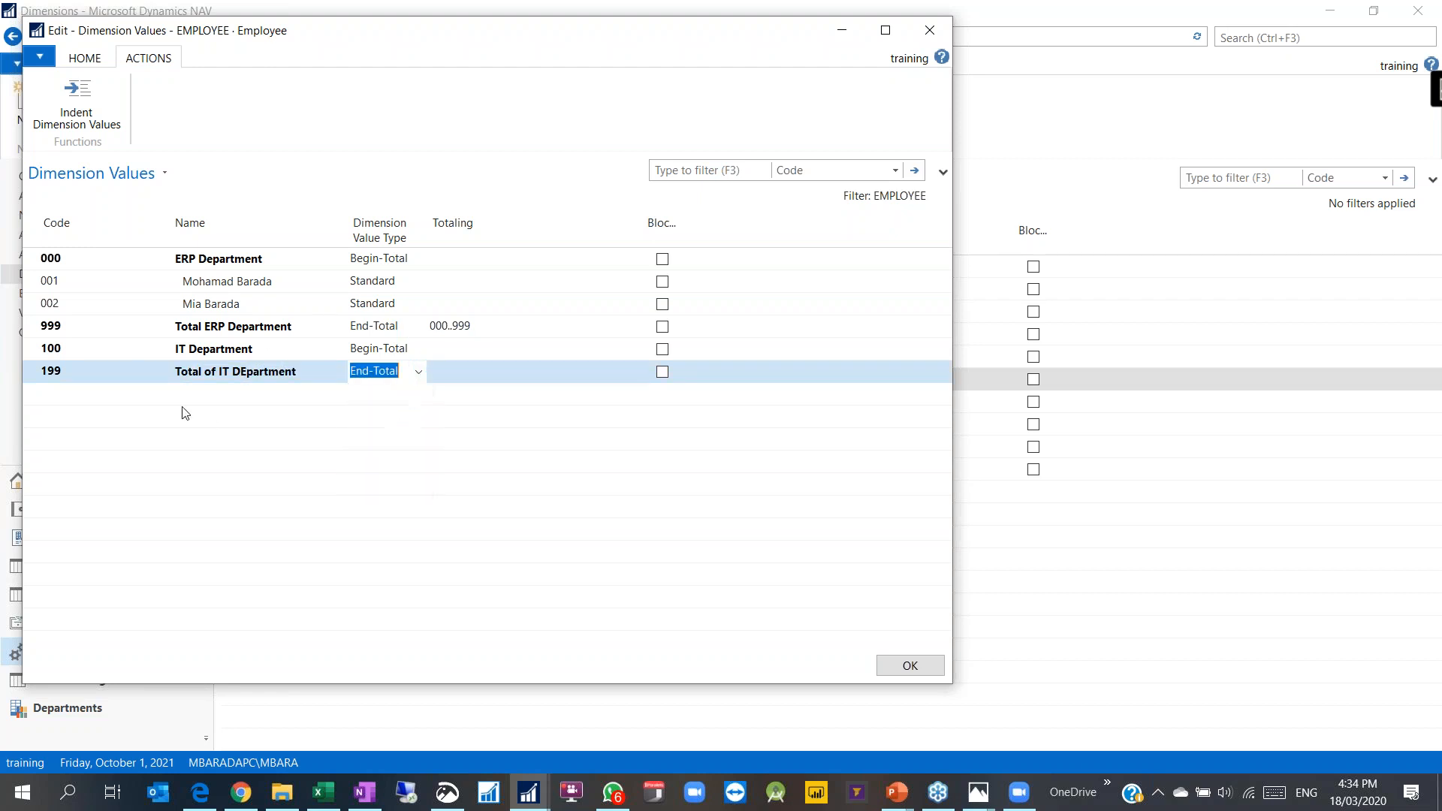
Step: Insert value 101 'IT Manager' above row 199, then start Indent Dimension Values
{"action": "right_click", "coordinate": [34, 372]}
{"action": "left_click", "coordinate": [75, 461]}
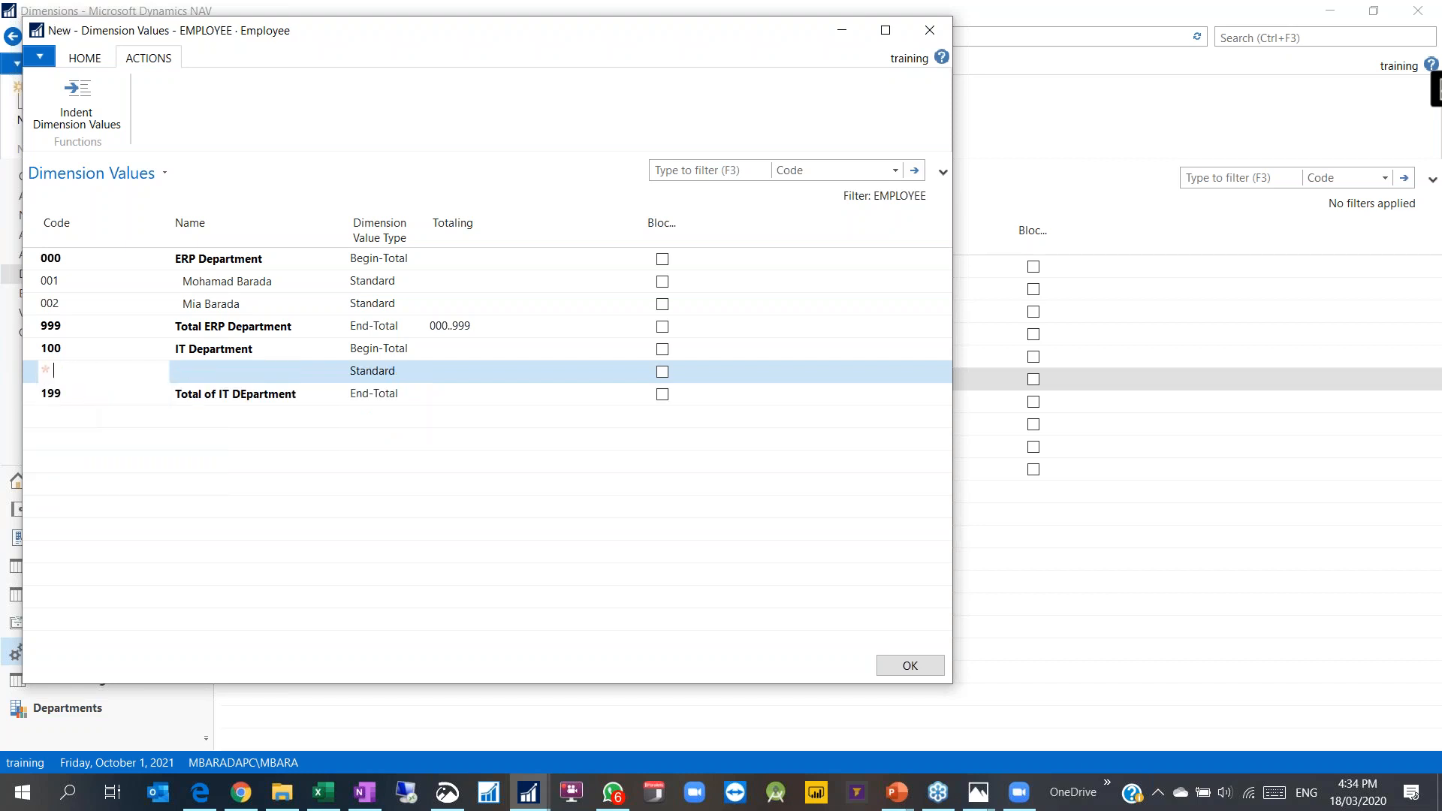
{"action": "type", "text": "101"}
{"action": "key", "text": "Tab"}
{"action": "type", "text": "IT mc"}
{"action": "key", "text": "BackSpace"}
{"action": "type", "text": "Manager"}
{"action": "key", "text": "Tab"}
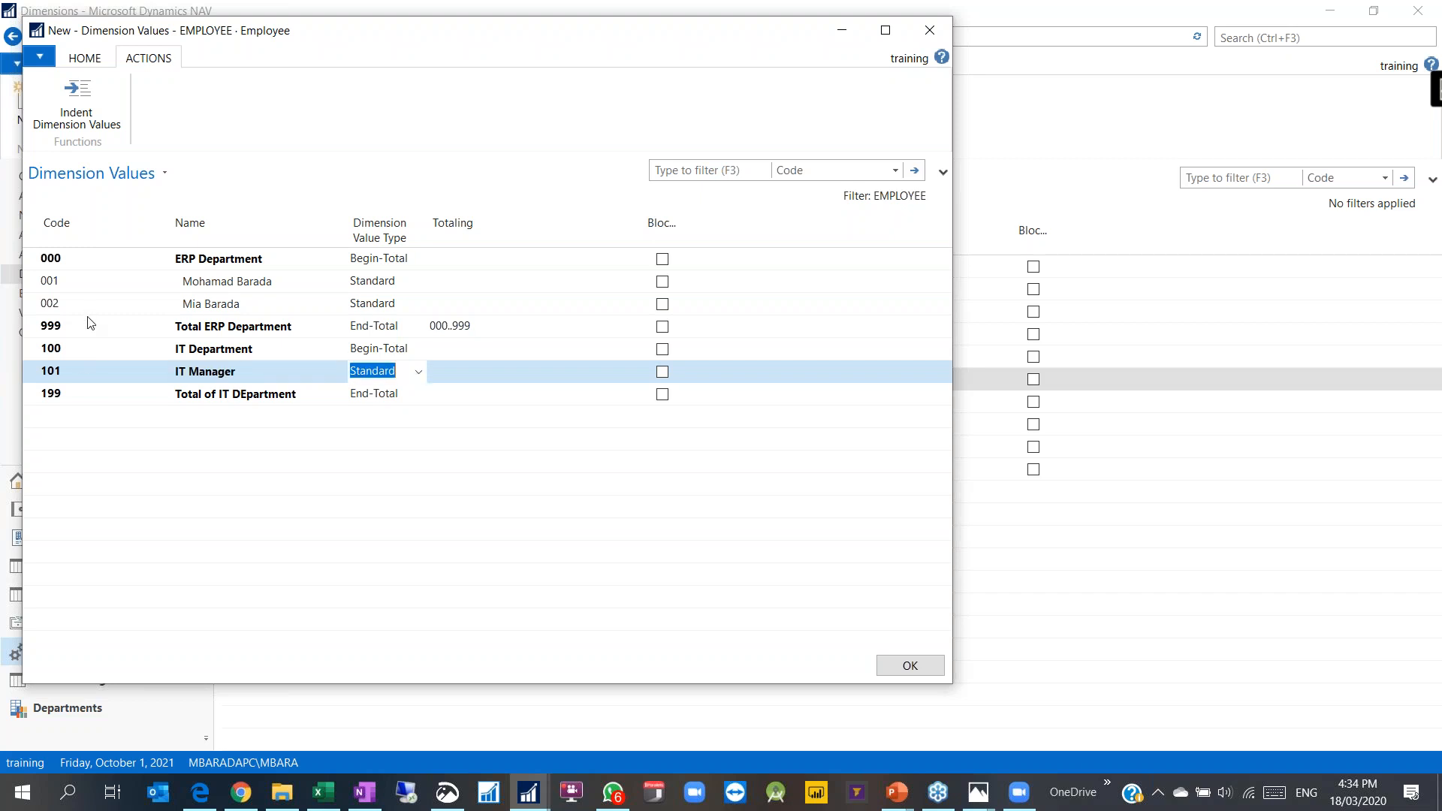
{"action": "left_click", "coordinate": [87, 323]}
{"action": "left_click", "coordinate": [88, 139]}
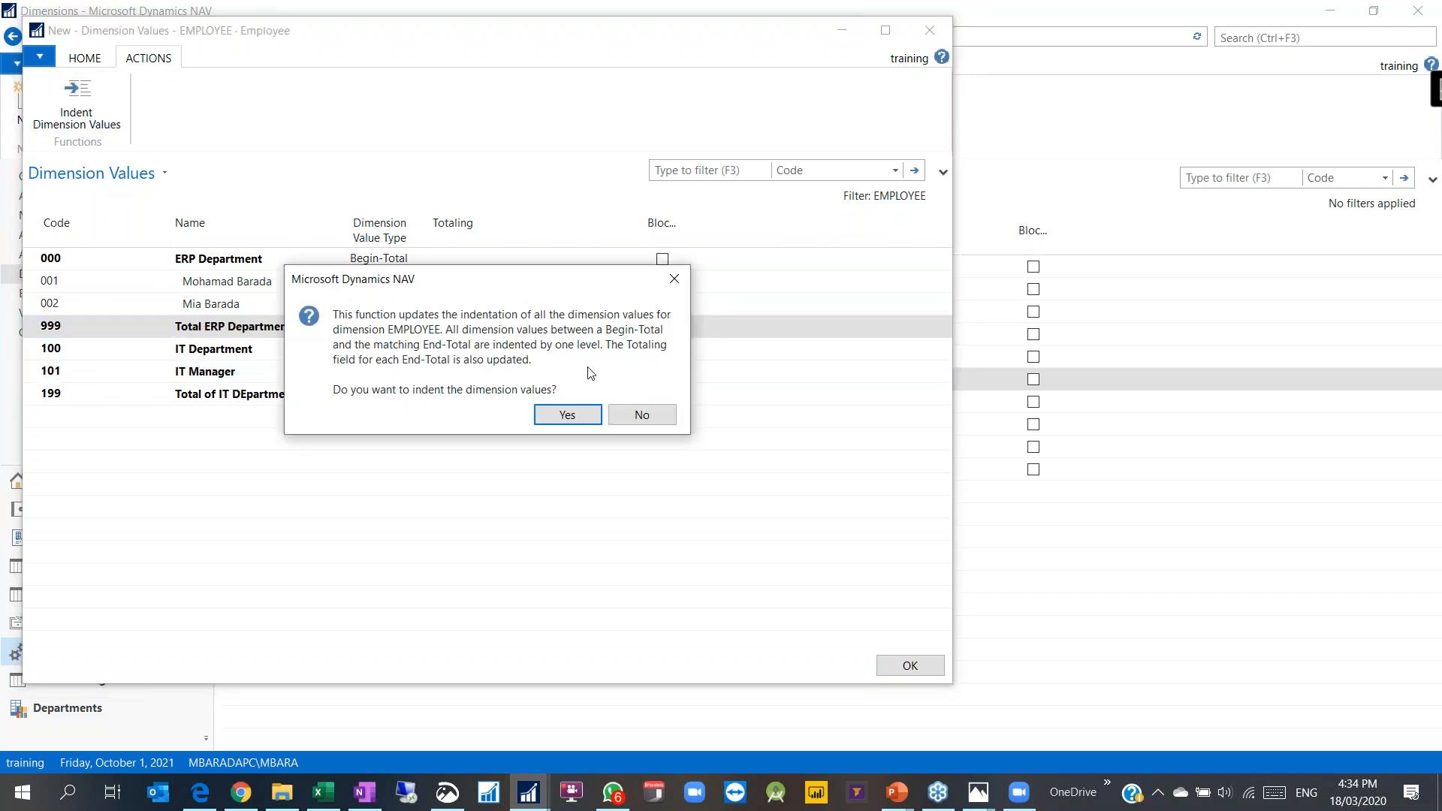
Step: Confirm the indentation and review the indented EMPLOYEE value lines
{"action": "left_click", "coordinate": [566, 414]}
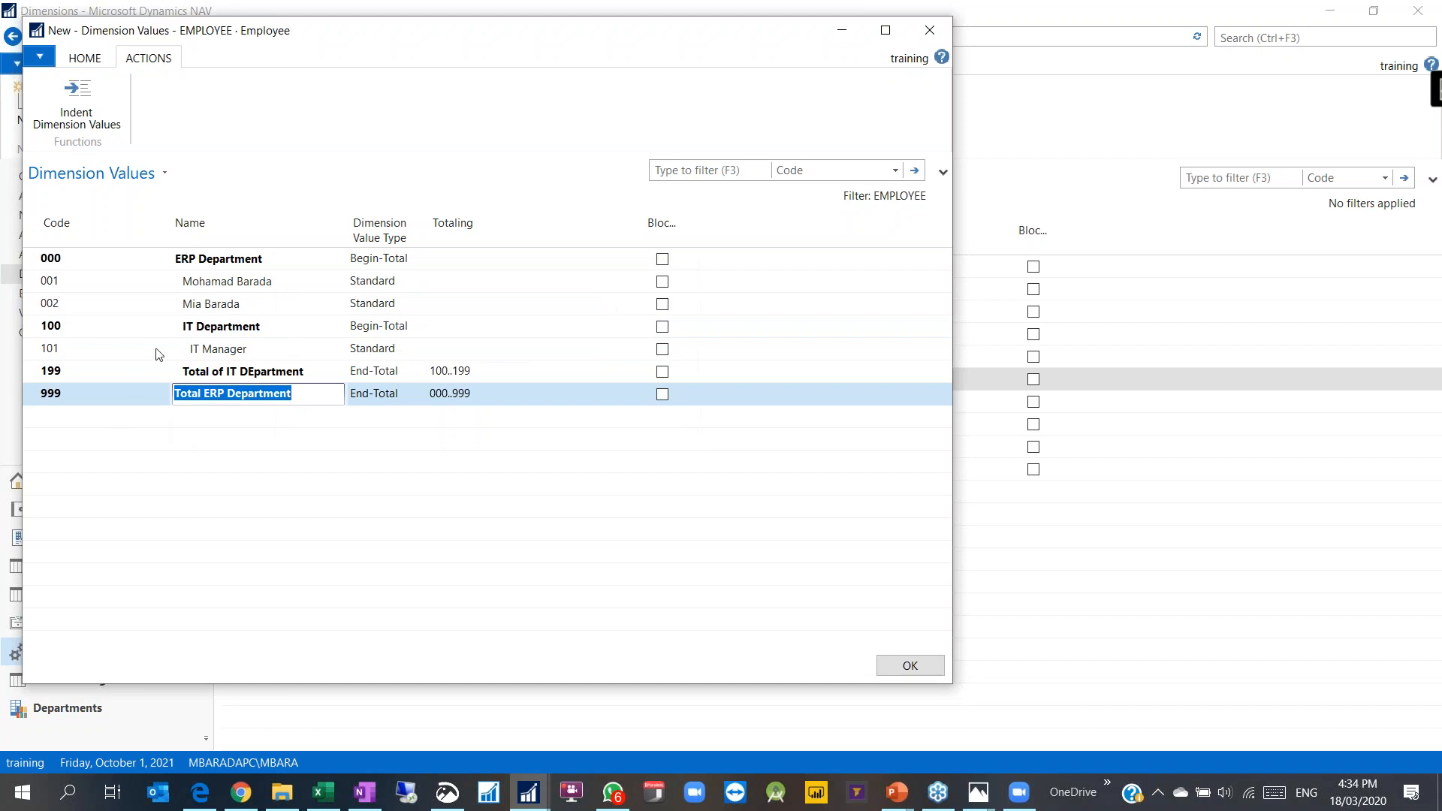
{"action": "left_click", "coordinate": [59, 328]}
{"action": "left_click", "coordinate": [60, 373]}
{"action": "left_click", "coordinate": [50, 394]}
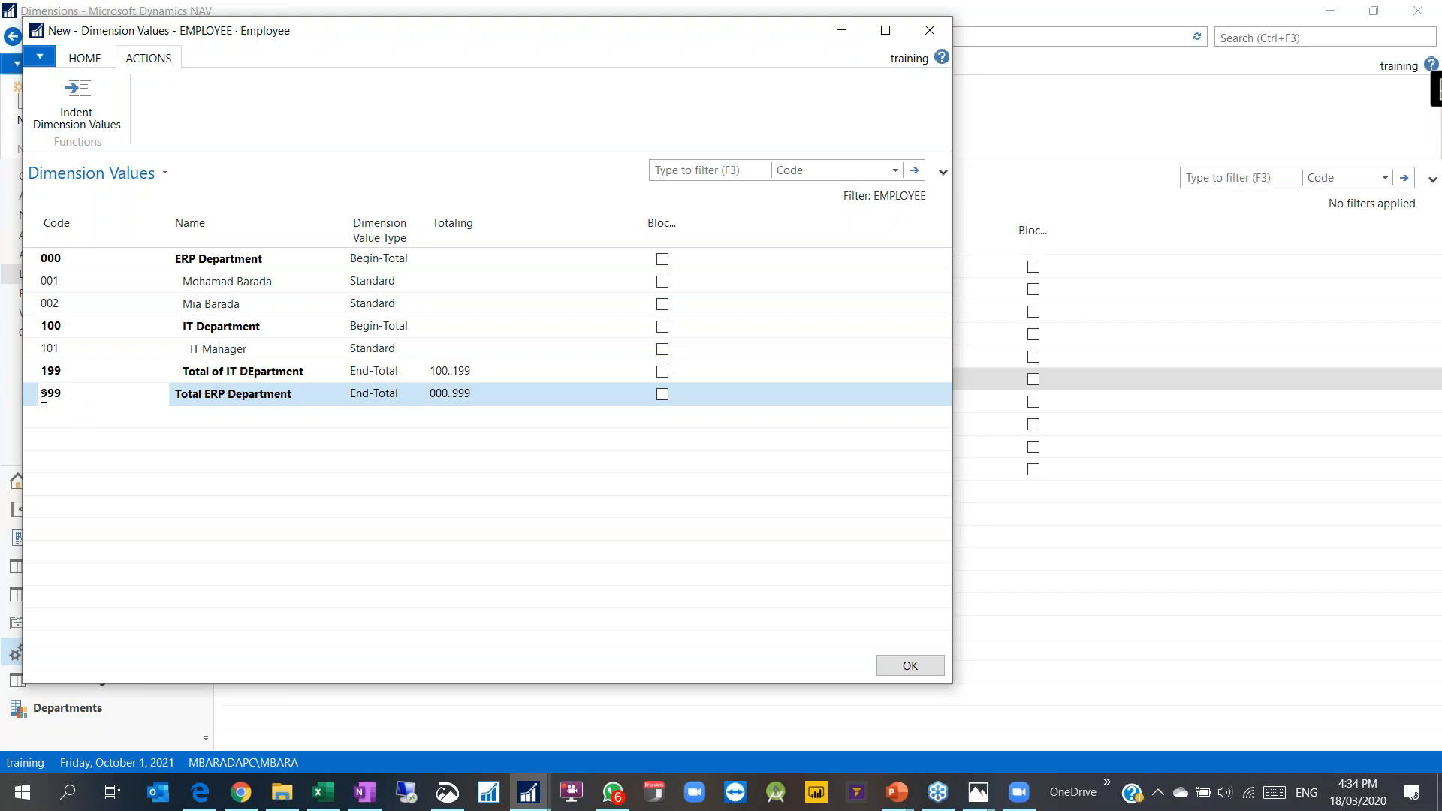
{"action": "left_click", "coordinate": [217, 280]}
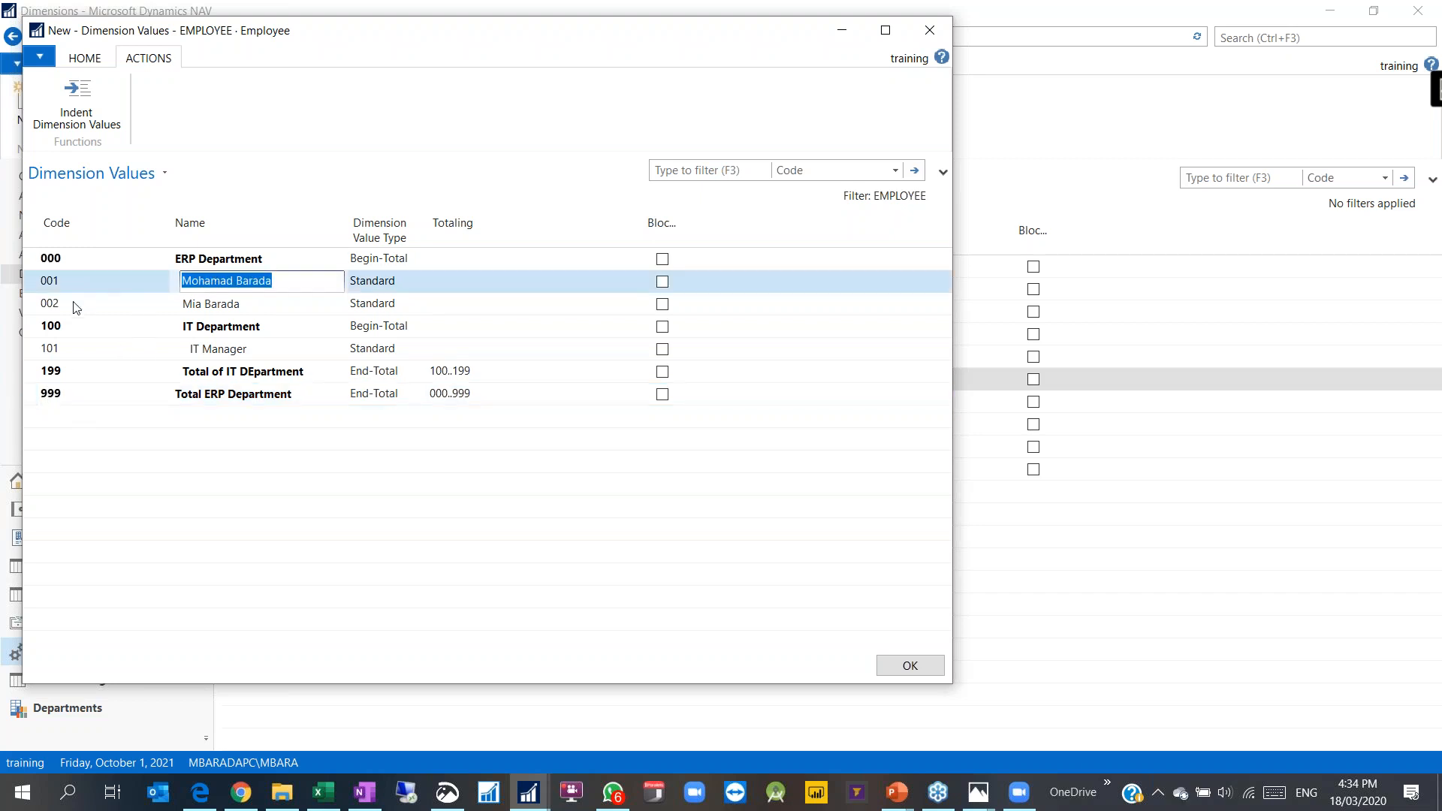
{"action": "key", "text": "Up"}
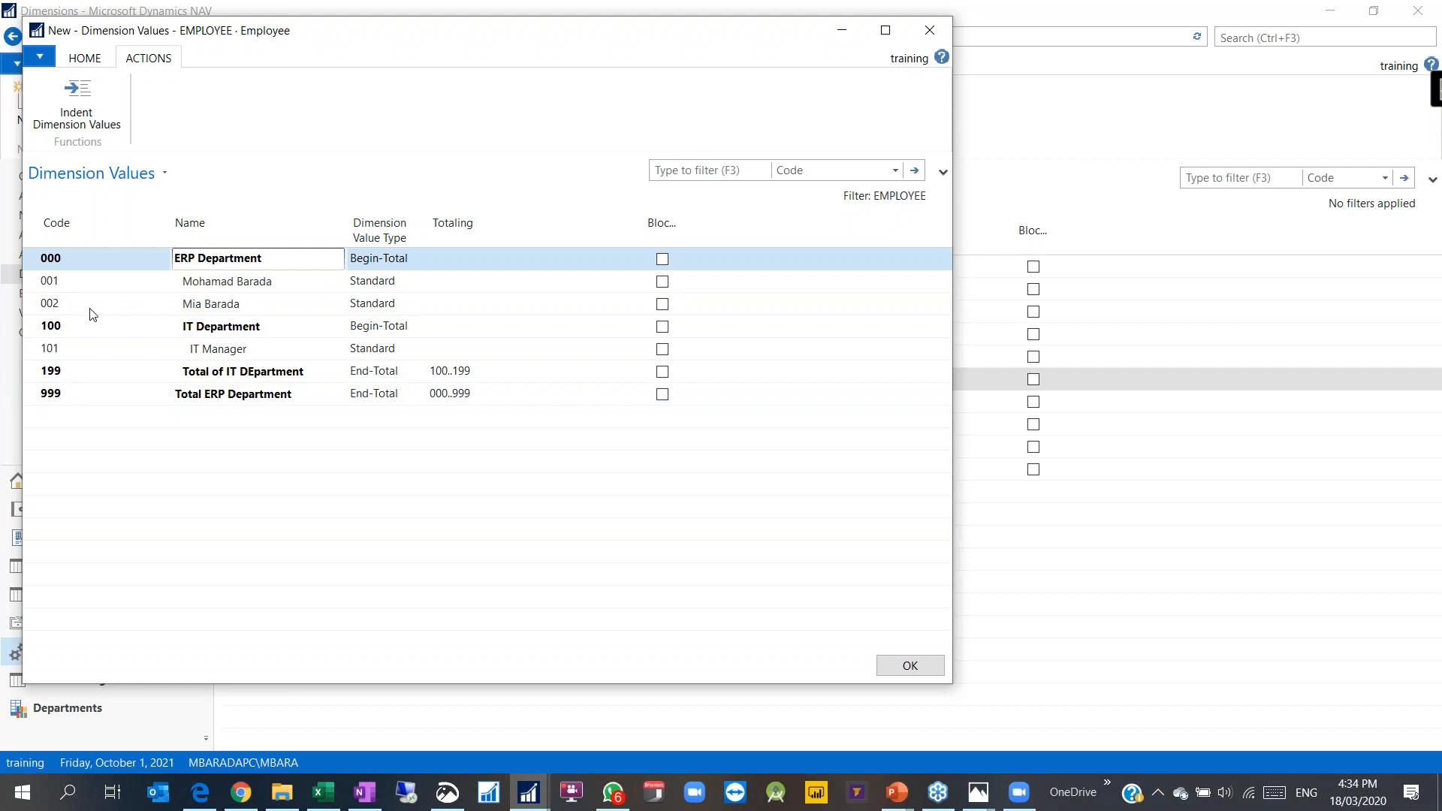
{"action": "left_click", "coordinate": [53, 304]}
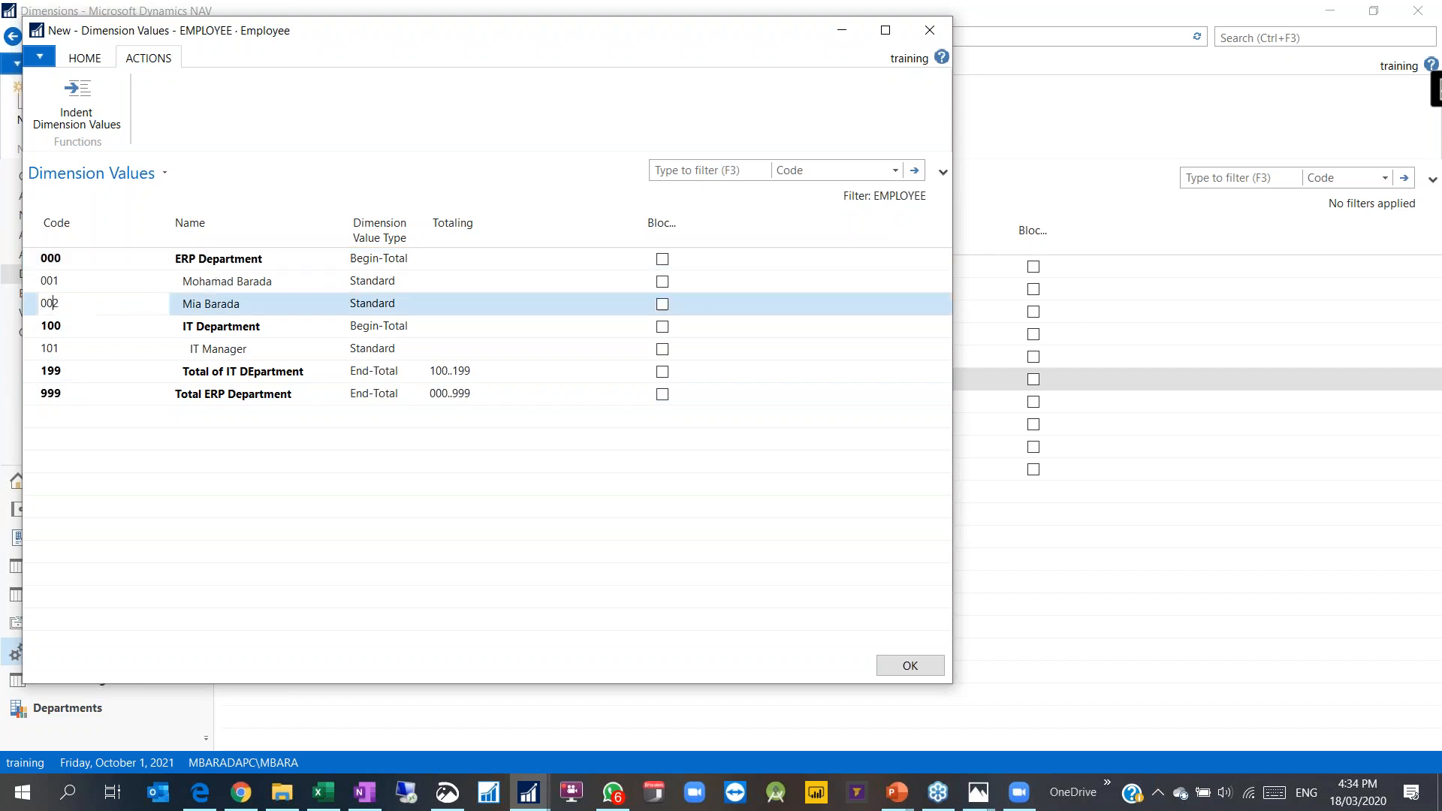
{"action": "left_click", "coordinate": [52, 325]}
Step: Insert value 099 'Total ERP Department' as an End-Total above IT Department
{"action": "right_click", "coordinate": [27, 332]}
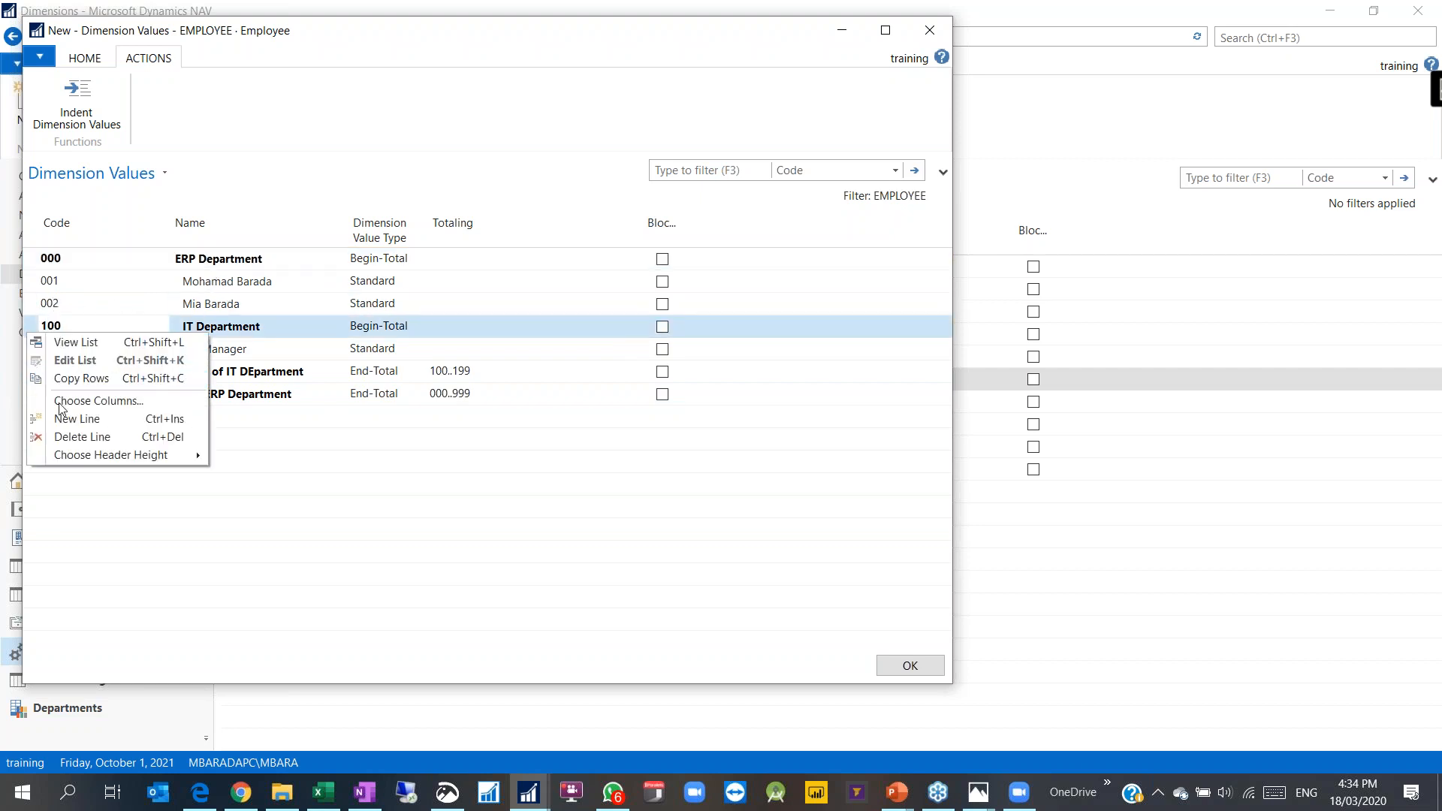
{"action": "left_click", "coordinate": [63, 419]}
{"action": "type", "text": "099"}
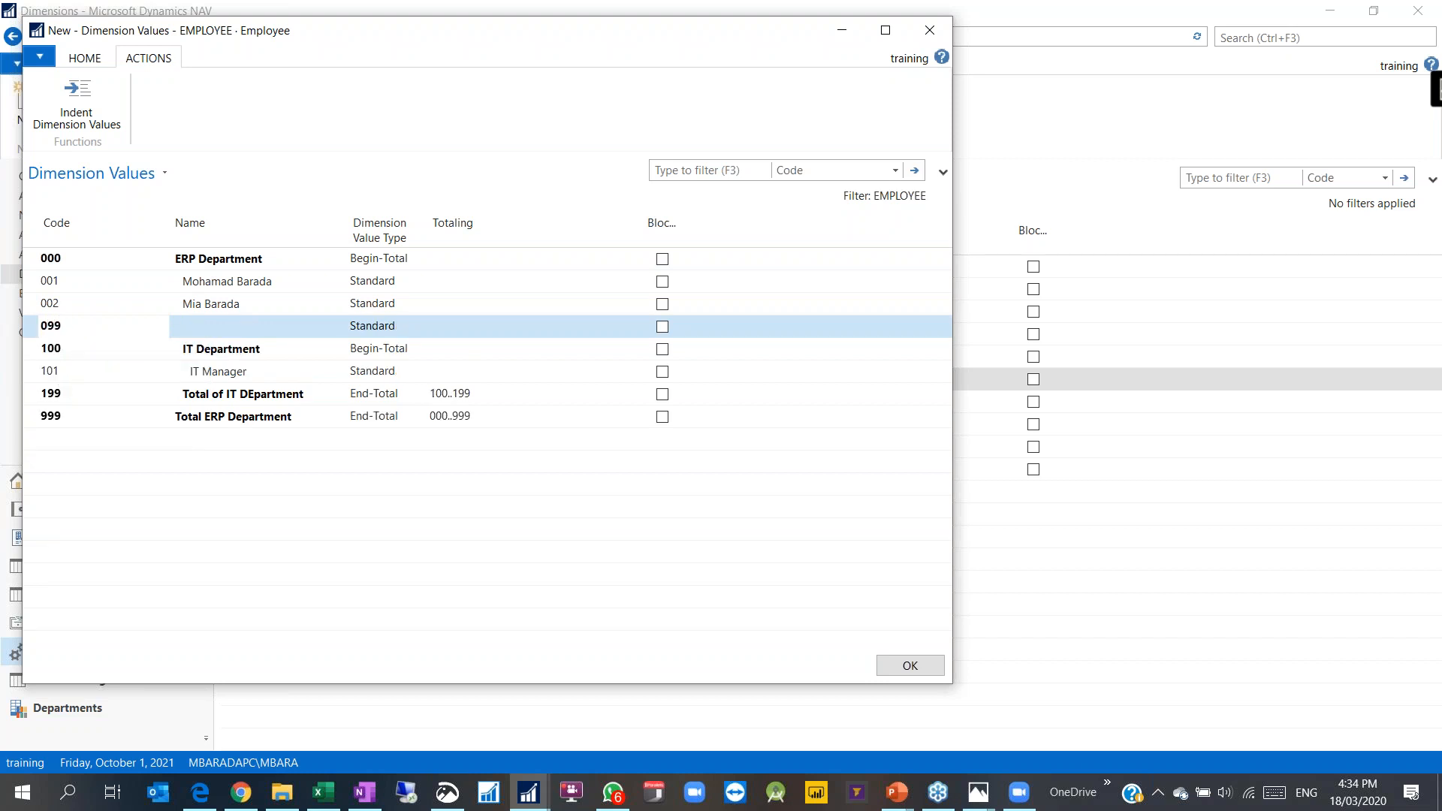
{"action": "key", "text": "Tab"}
{"action": "type", "text": "Total ERP Department"}
{"action": "key", "text": "Tab"}
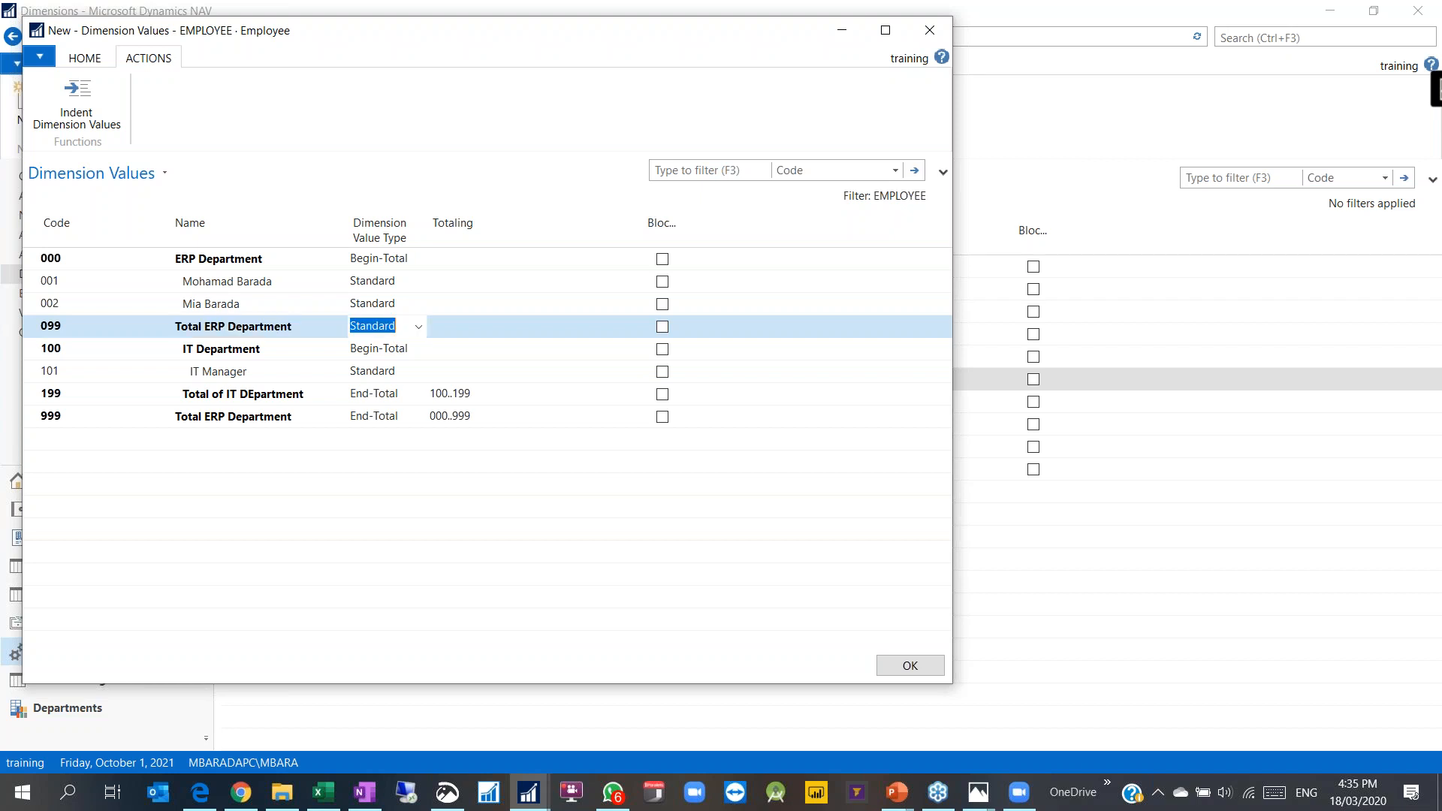
{"action": "left_click", "coordinate": [417, 328]}
{"action": "left_click", "coordinate": [382, 428]}
{"action": "left_click", "coordinate": [172, 285]}
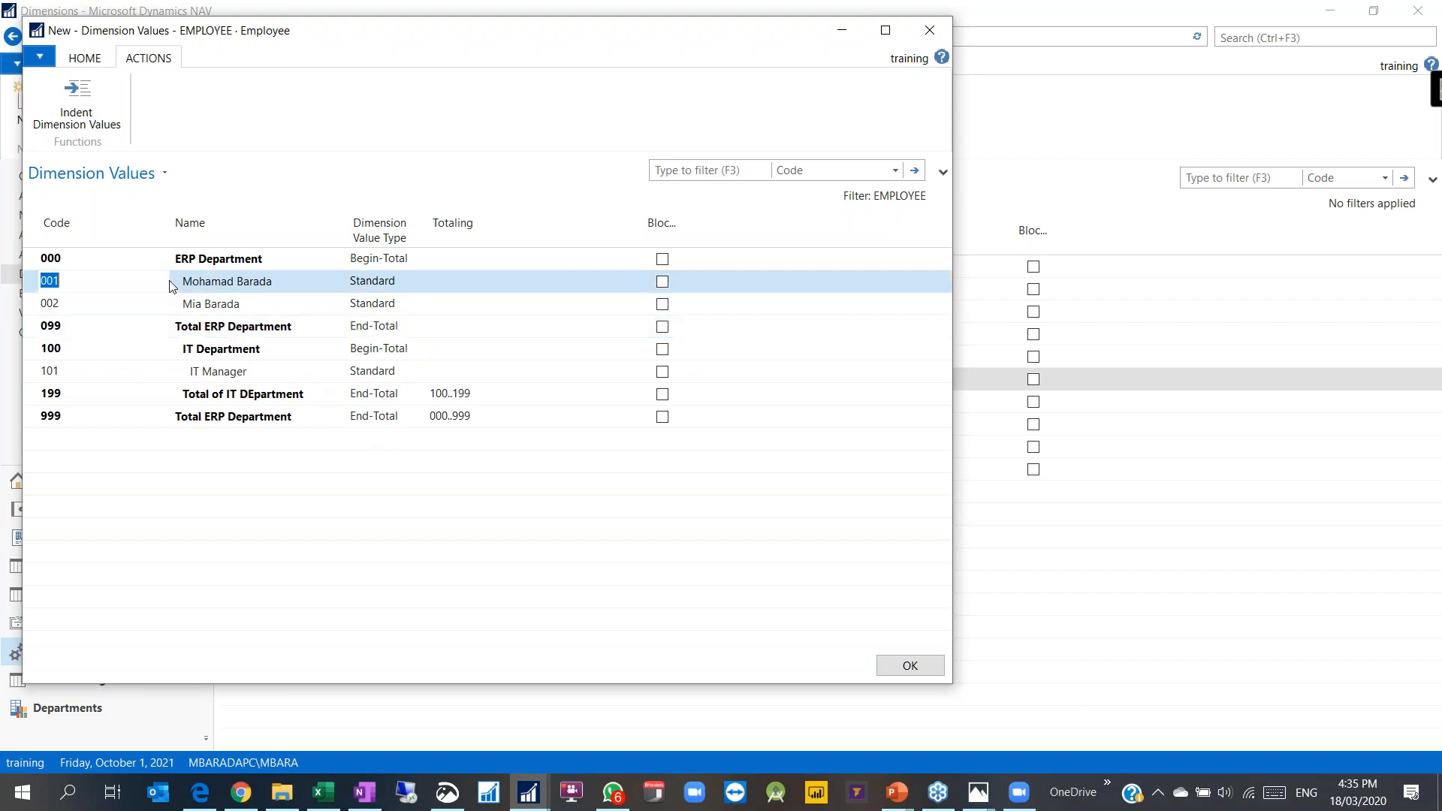
{"action": "left_click", "coordinate": [30, 265]}
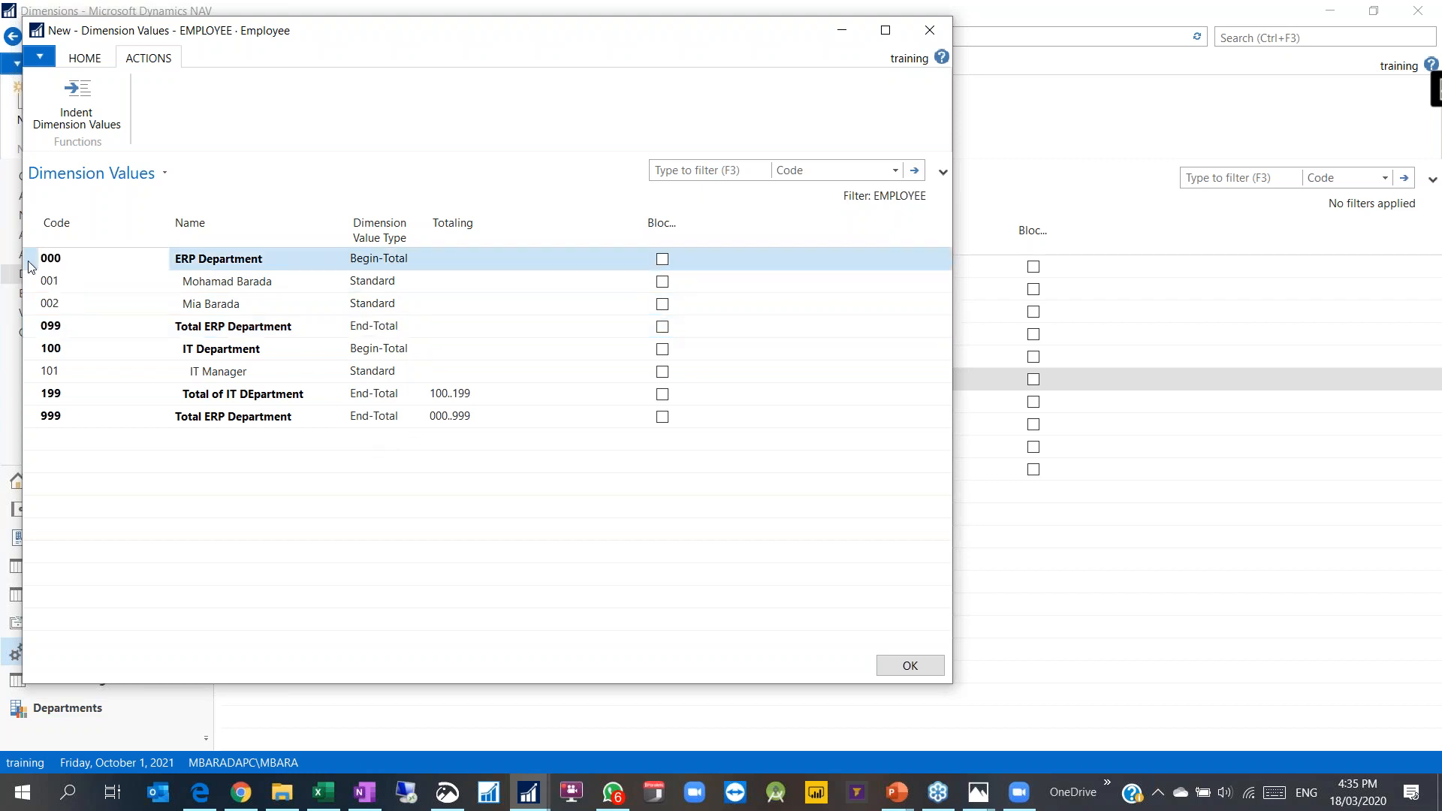
Step: Insert value 0 'SCROLL UP Department' above the ERP Department line
{"action": "right_click", "coordinate": [29, 265]}
{"action": "left_click", "coordinate": [68, 344]}
{"action": "type", "text": "0"}
{"action": "key", "text": "Tab"}
{"action": "type", "text": "Glob"}
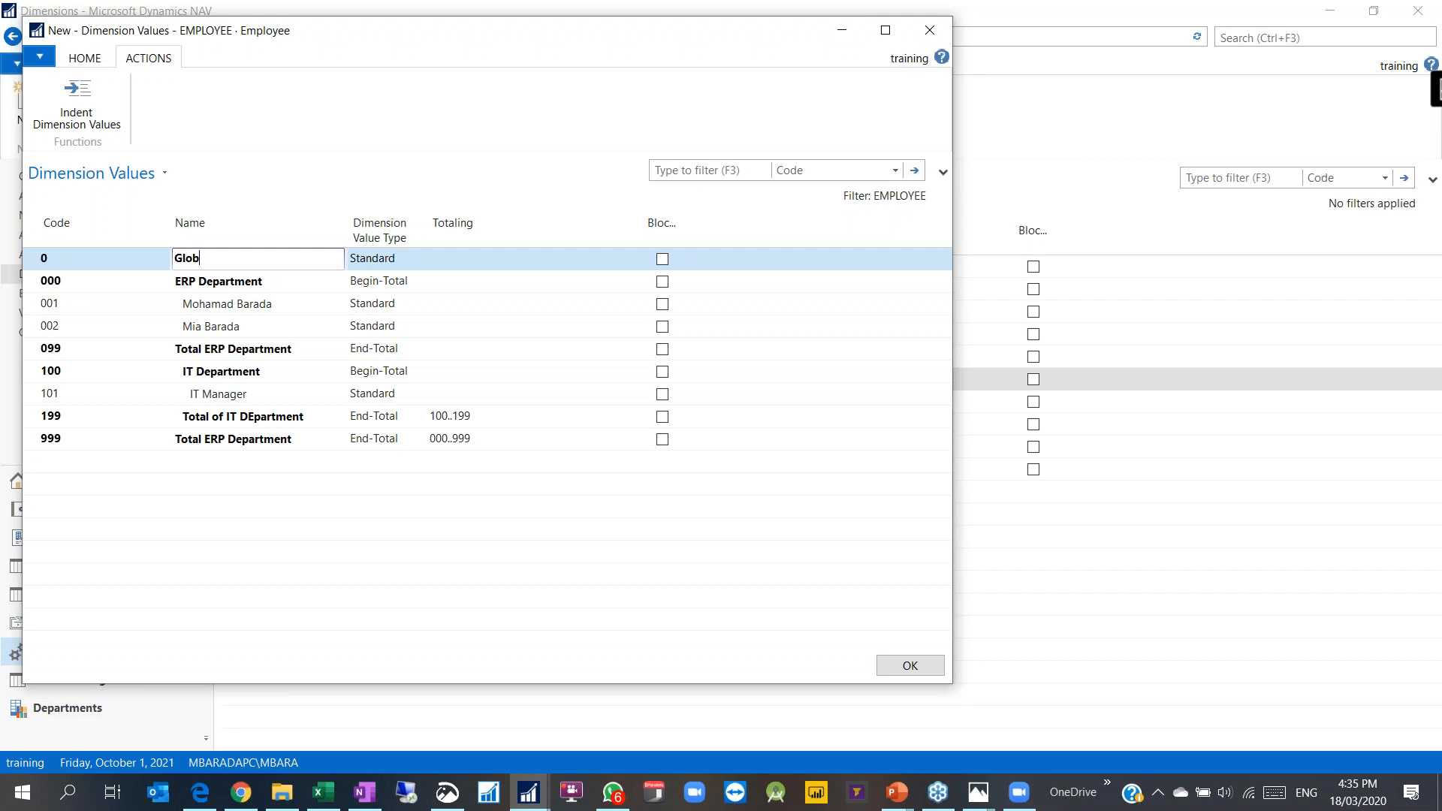
{"action": "type", "text": "al Depa"}
{"action": "key", "text": "BackSpace"}
{"action": "key", "text": "BackSpace"}
{"action": "key", "text": "BackSpace"}
{"action": "key", "text": "BackSpace"}
{"action": "key", "text": "BackSpace"}
{"action": "key", "text": "BackSpace"}
{"action": "key", "text": "BackSpace"}
{"action": "key", "text": "BackSpace"}
{"action": "key", "text": "BackSpace"}
{"action": "key", "text": "BackSpace"}
{"action": "type", "text": "SCROLL UP Department"}
Step: Rename value 999 to 'Total SCROLL UP Department'
{"action": "left_click", "coordinate": [213, 440]}
{"action": "left_click_drag", "start_coordinate": [204, 438], "coordinate": [229, 438]}
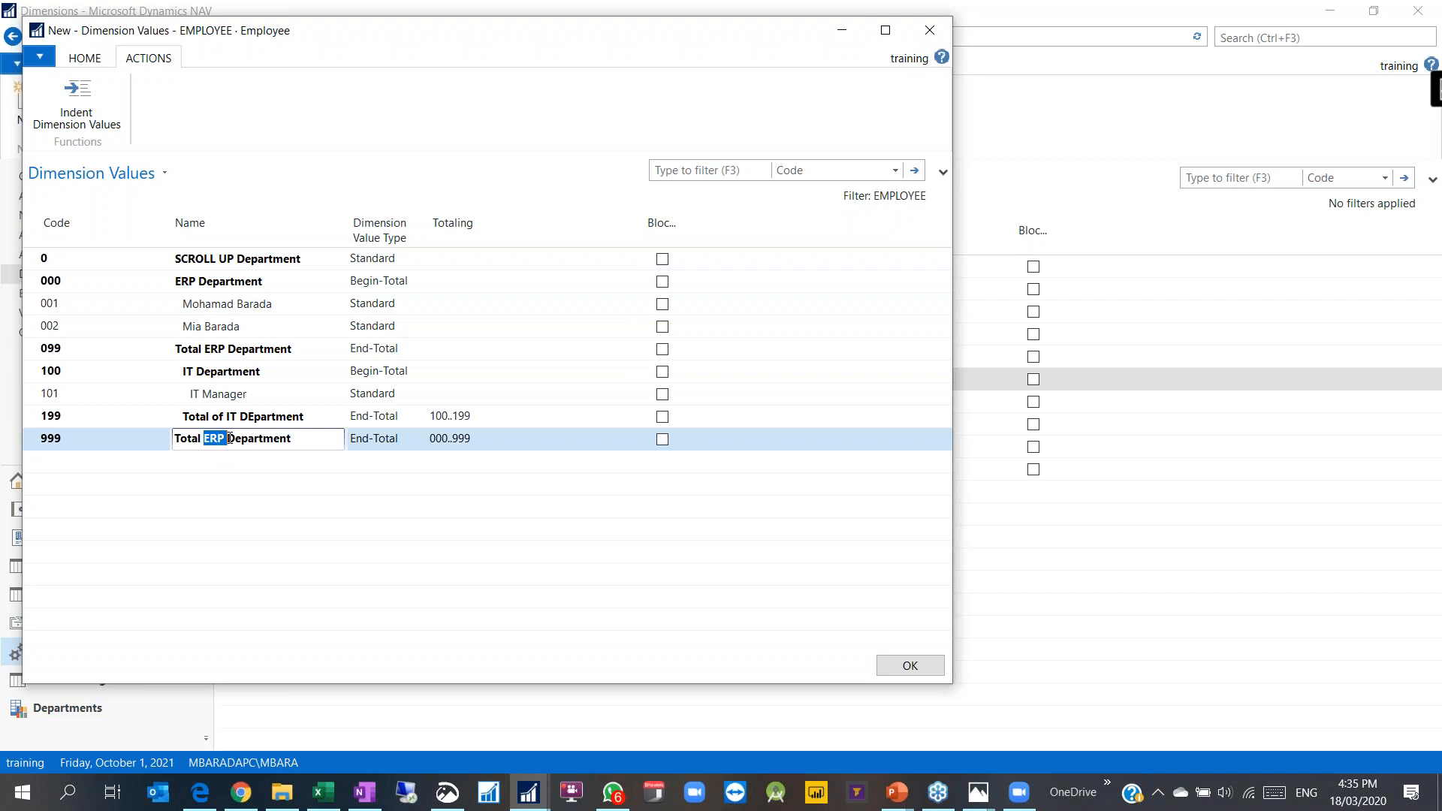
{"action": "type", "text": "SCROLL UP"}
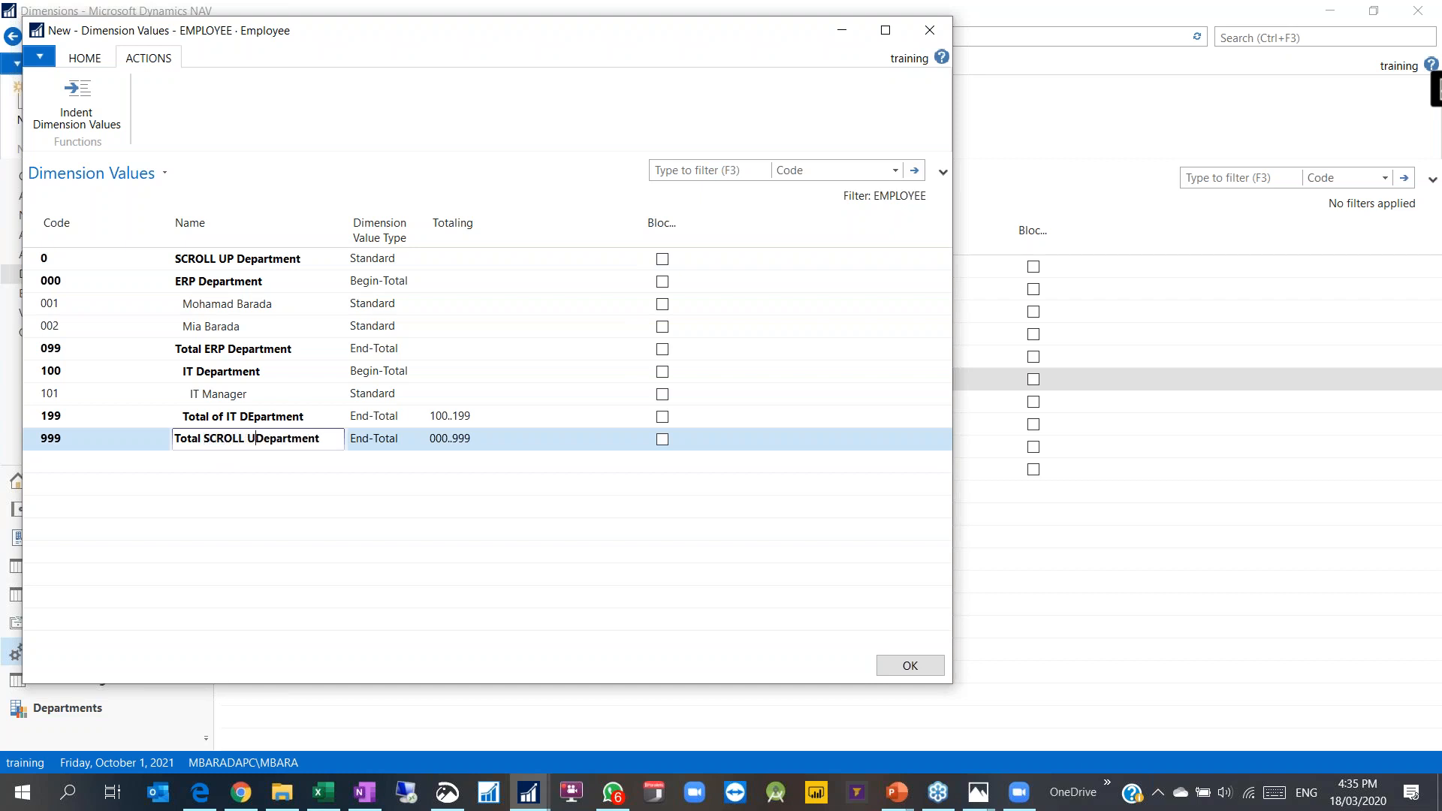
Step: Fix the missing Begin-Total error by making line 0 a Begin-Total, then re-run indentation
{"action": "left_click", "coordinate": [223, 392]}
{"action": "left_click", "coordinate": [76, 113]}
{"action": "left_click", "coordinate": [563, 417]}
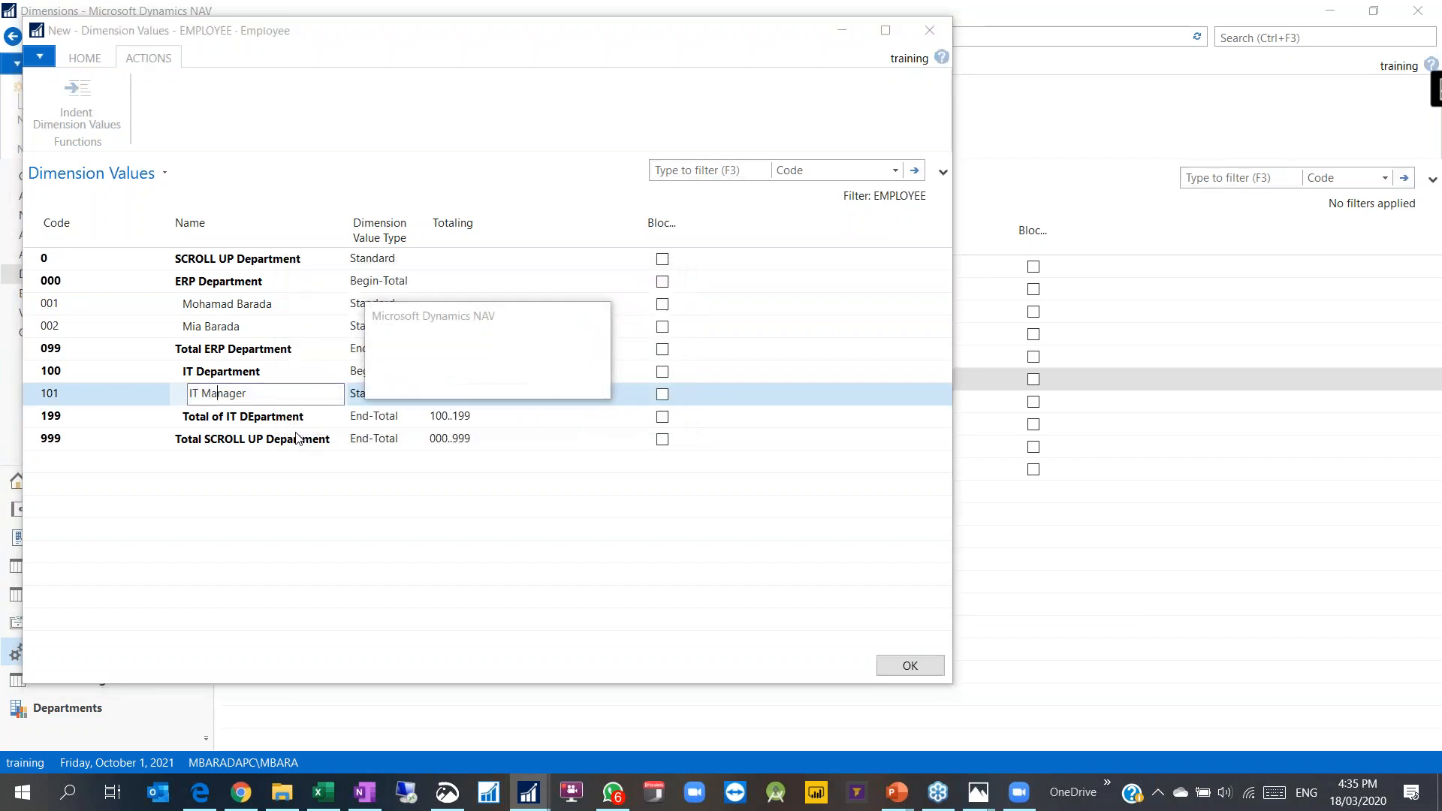
{"action": "left_click", "coordinate": [592, 380]}
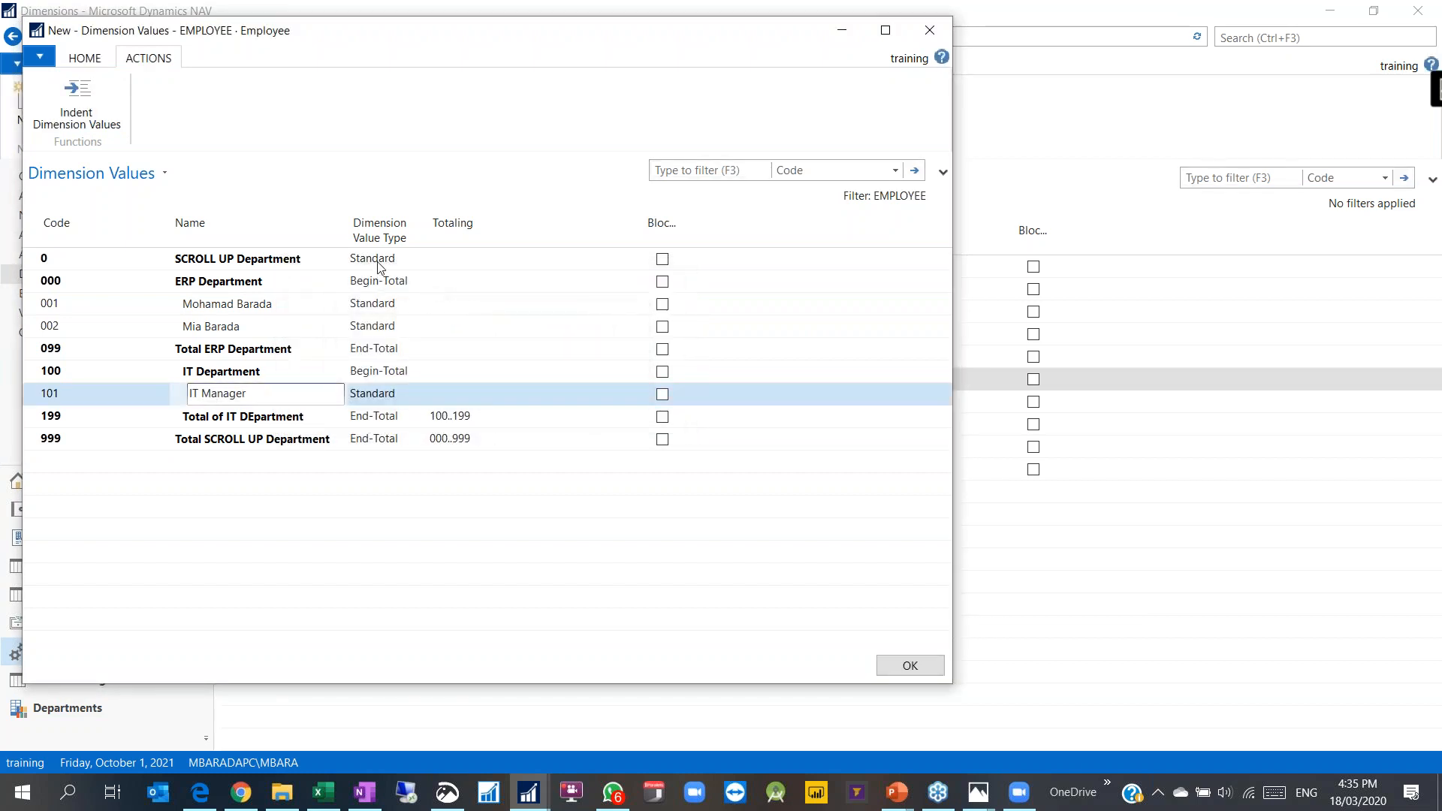
{"action": "left_click", "coordinate": [380, 264]}
{"action": "left_click", "coordinate": [419, 258]}
{"action": "left_click", "coordinate": [383, 340]}
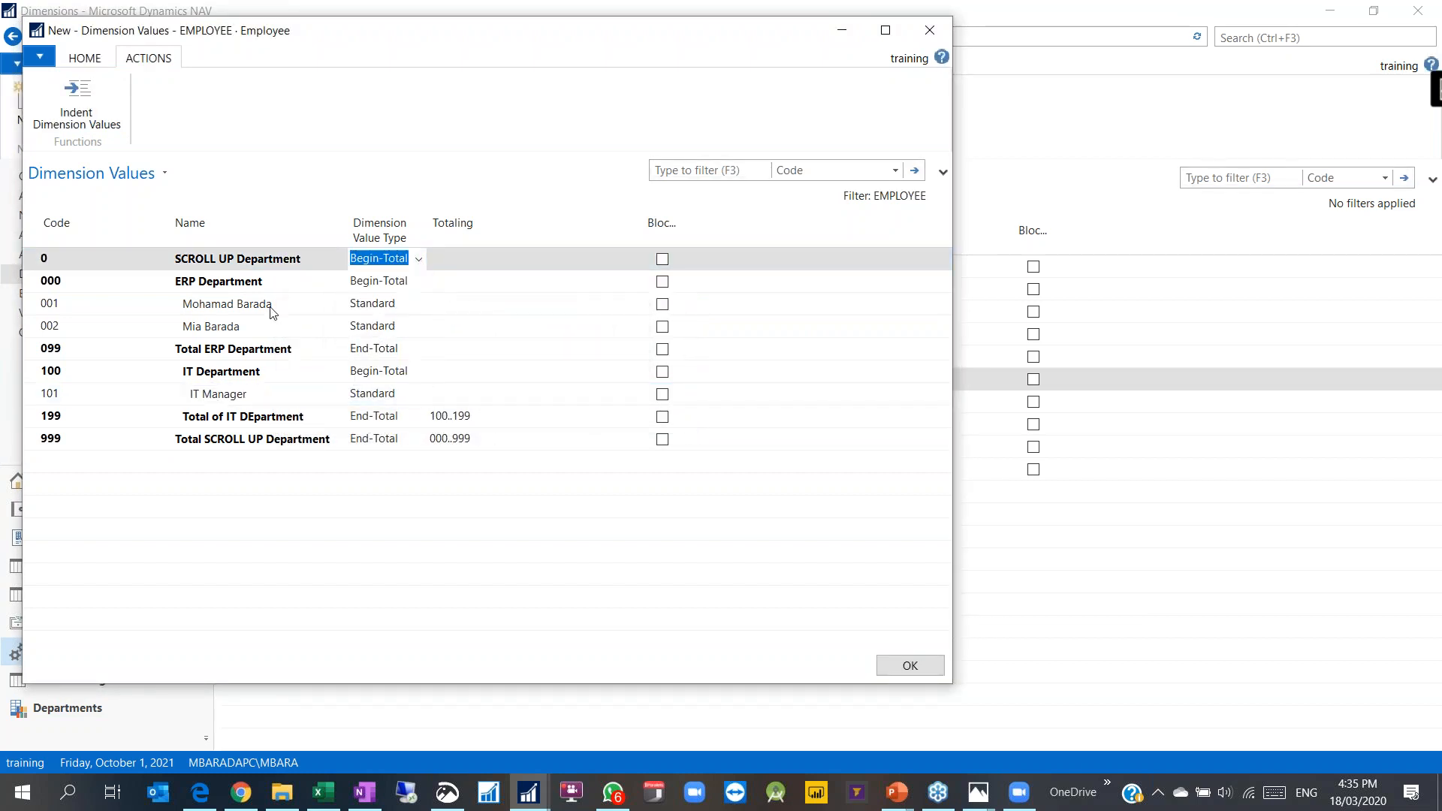
{"action": "left_click", "coordinate": [270, 303]}
{"action": "left_click", "coordinate": [75, 118]}
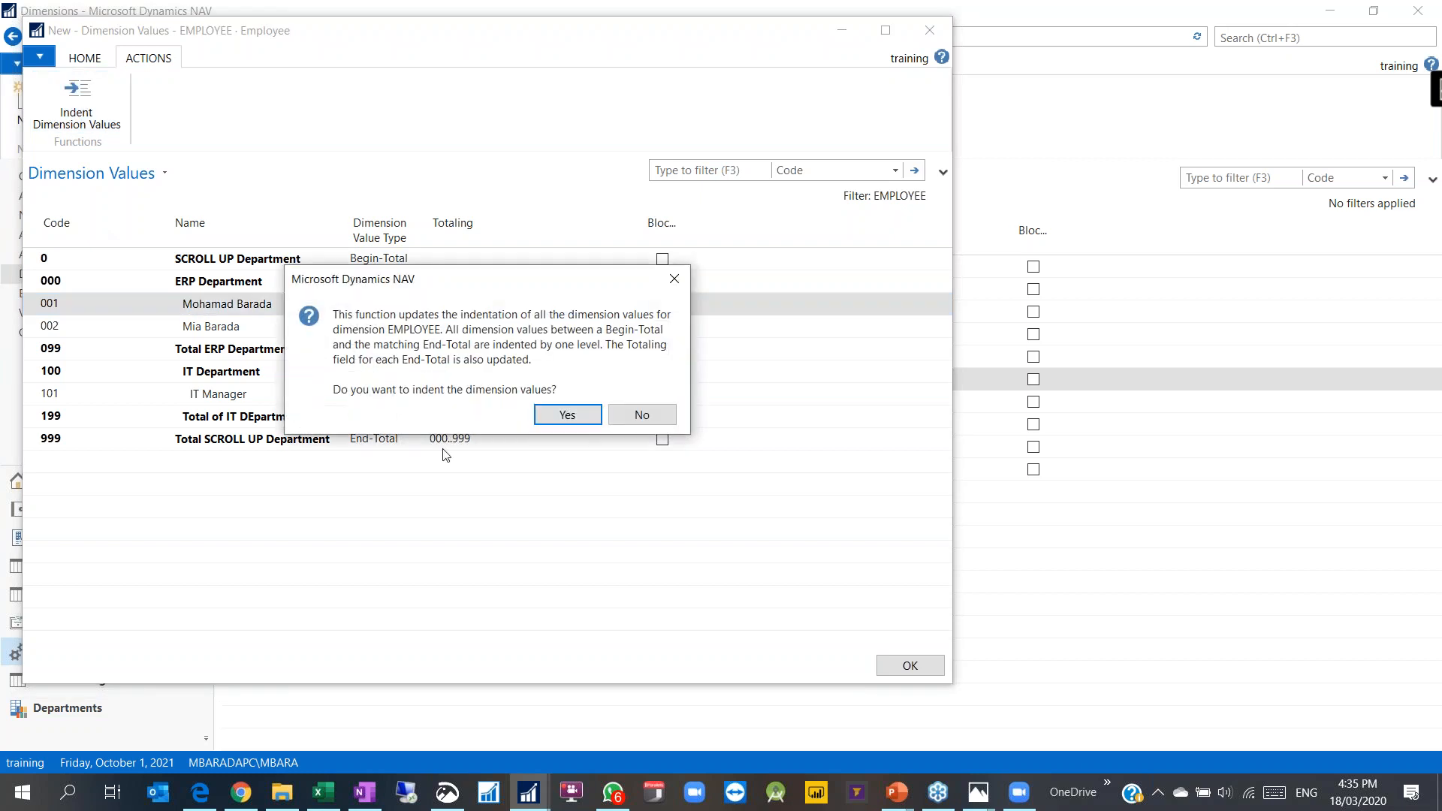
Step: Confirm indentation, verify Totaling ranges 000..099, 100..199 and 0..999, and close the values
{"action": "left_click", "coordinate": [563, 413]}
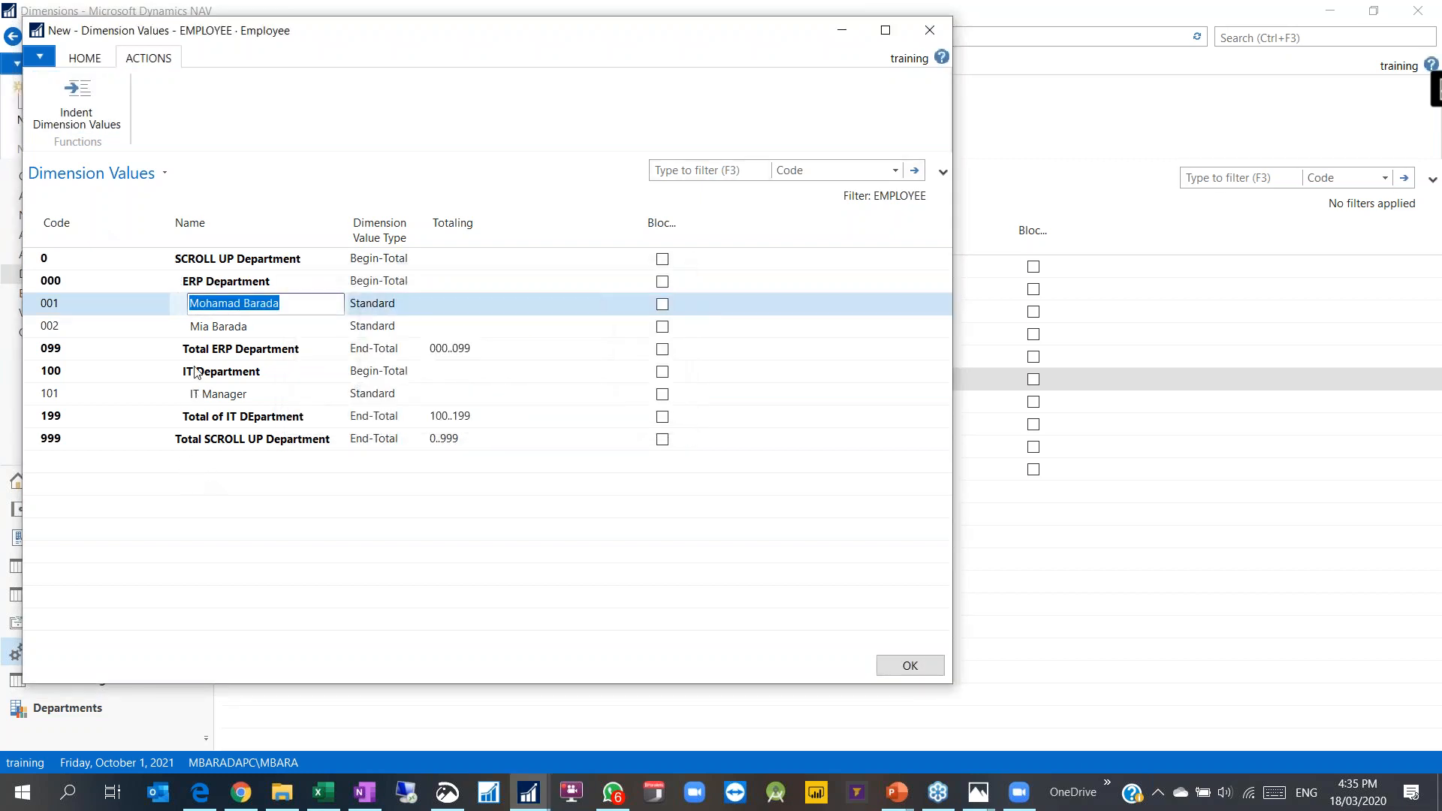
{"action": "left_click_drag", "start_coordinate": [32, 259], "coordinate": [34, 458]}
{"action": "left_click", "coordinate": [441, 443]}
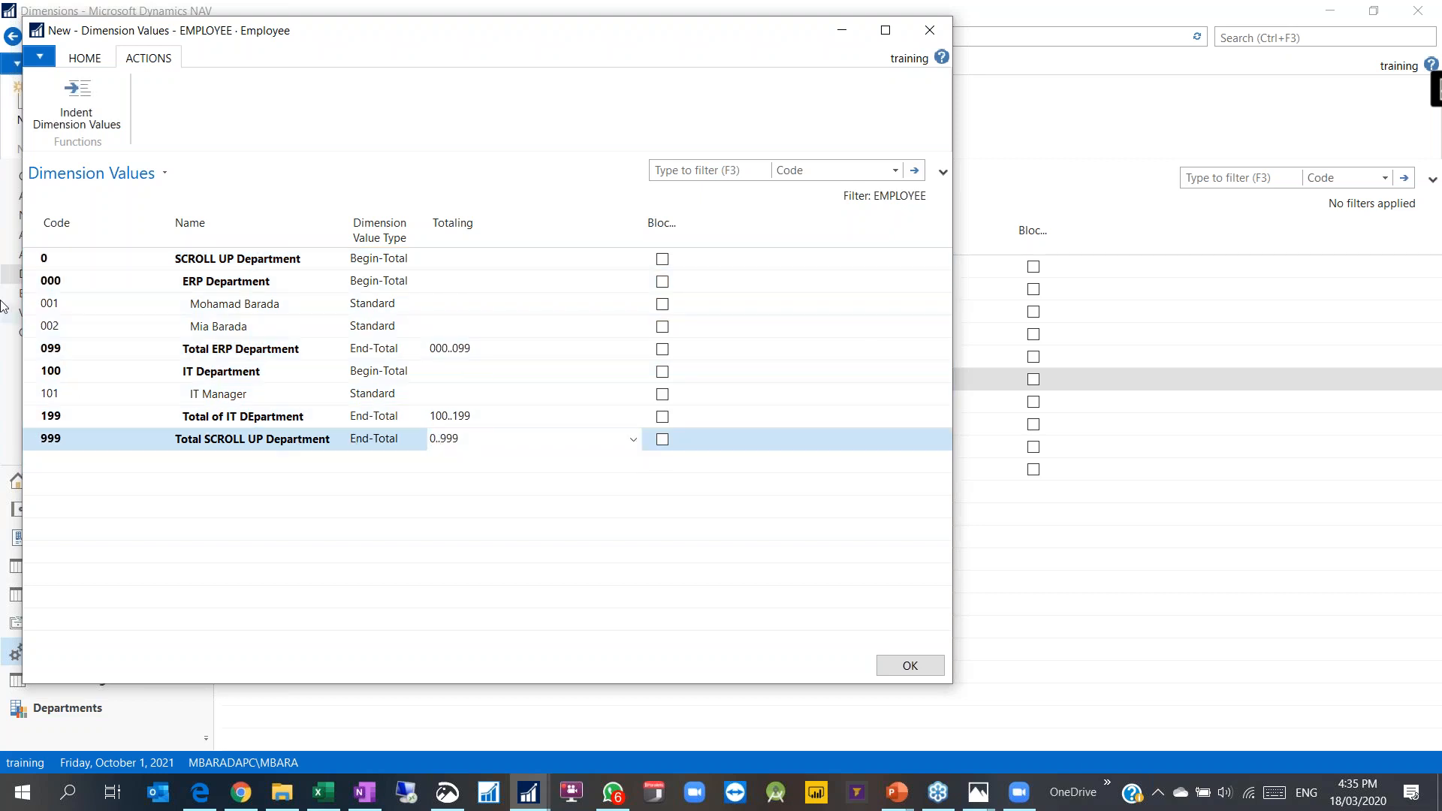
{"action": "left_click", "coordinate": [373, 259]}
{"action": "left_click", "coordinate": [382, 439]}
{"action": "left_click", "coordinate": [369, 419]}
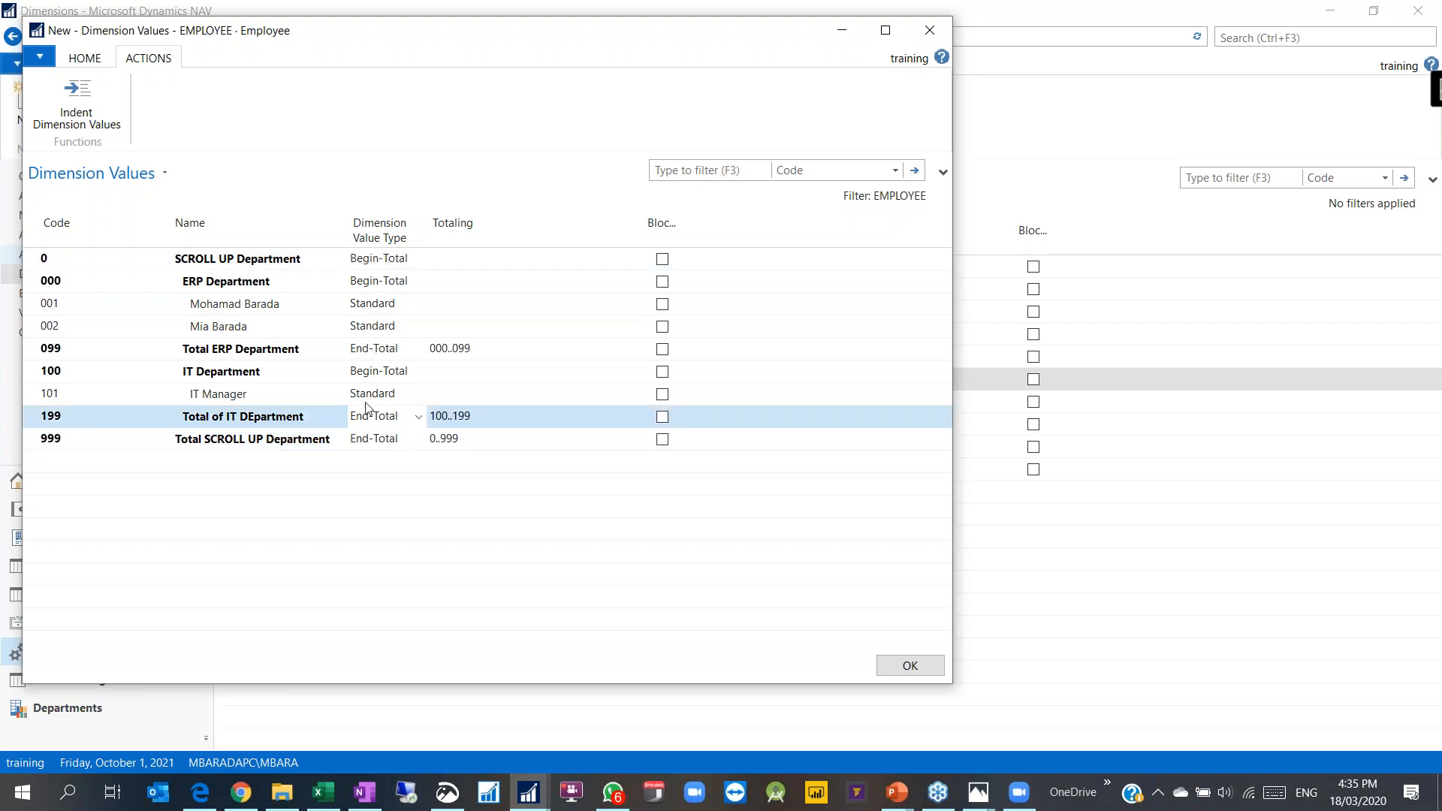
{"action": "left_click", "coordinate": [69, 375]}
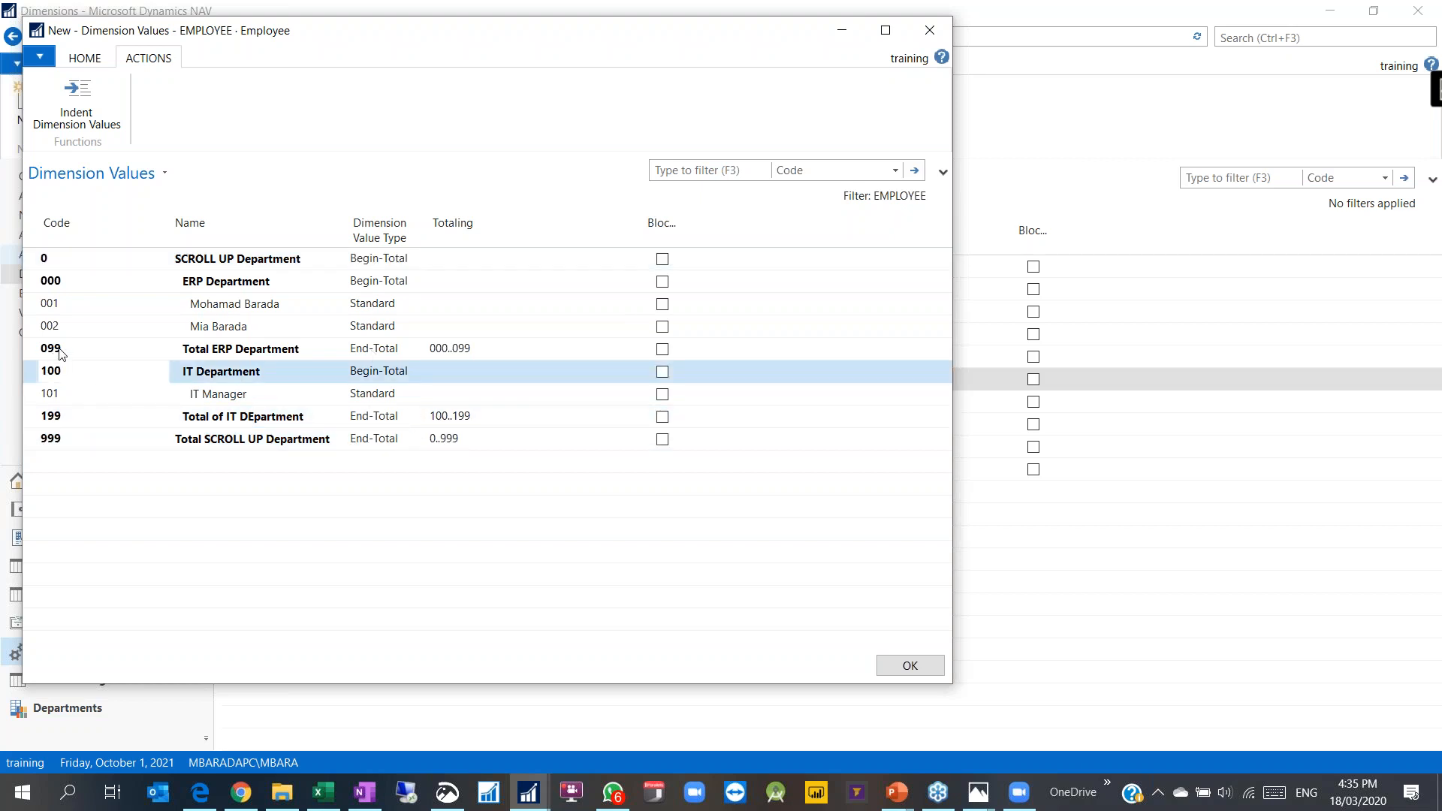
{"action": "left_click", "coordinate": [434, 349]}
{"action": "left_click", "coordinate": [44, 283]}
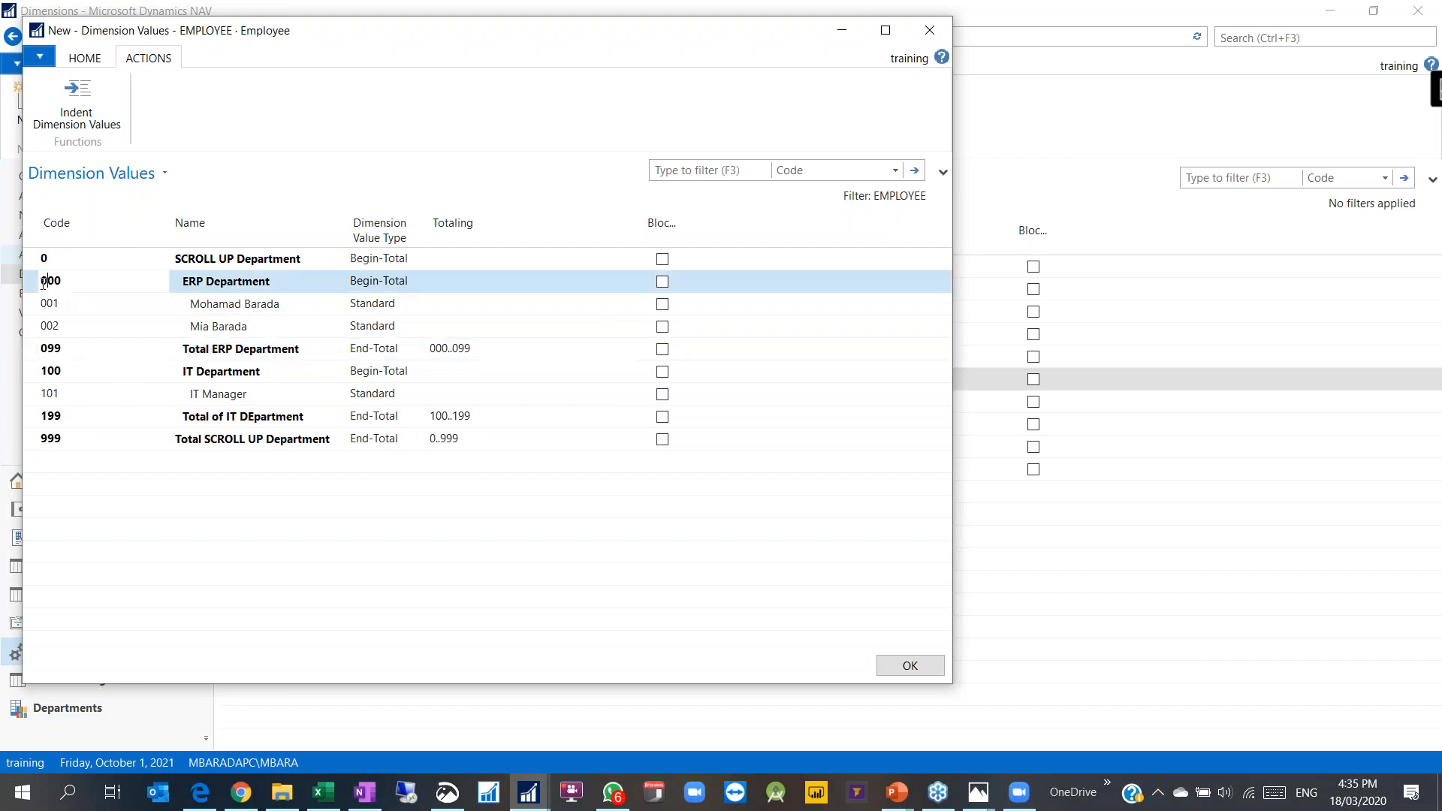
{"action": "left_click_drag", "start_coordinate": [34, 284], "coordinate": [33, 422]}
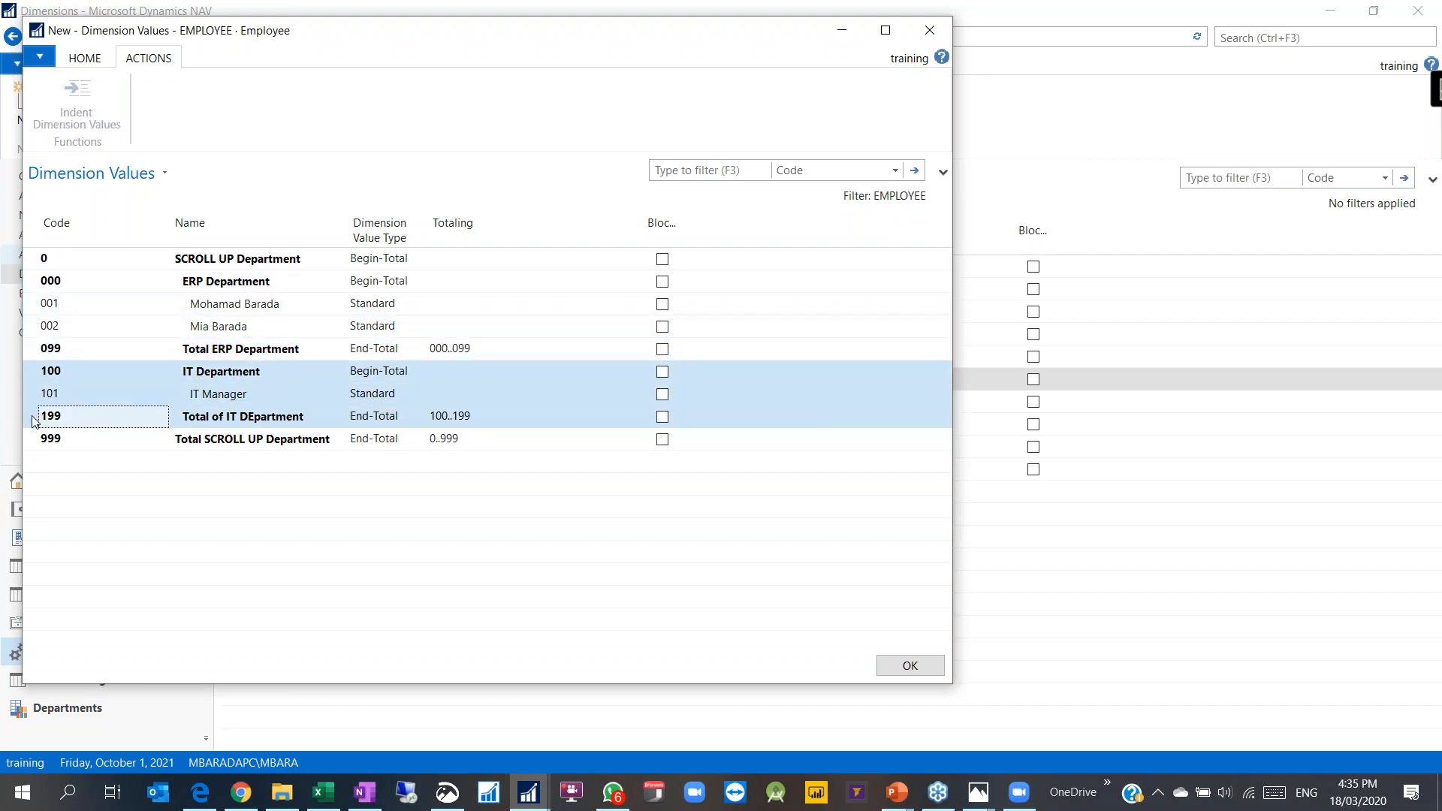
{"action": "left_click_drag", "start_coordinate": [32, 259], "coordinate": [36, 443]}
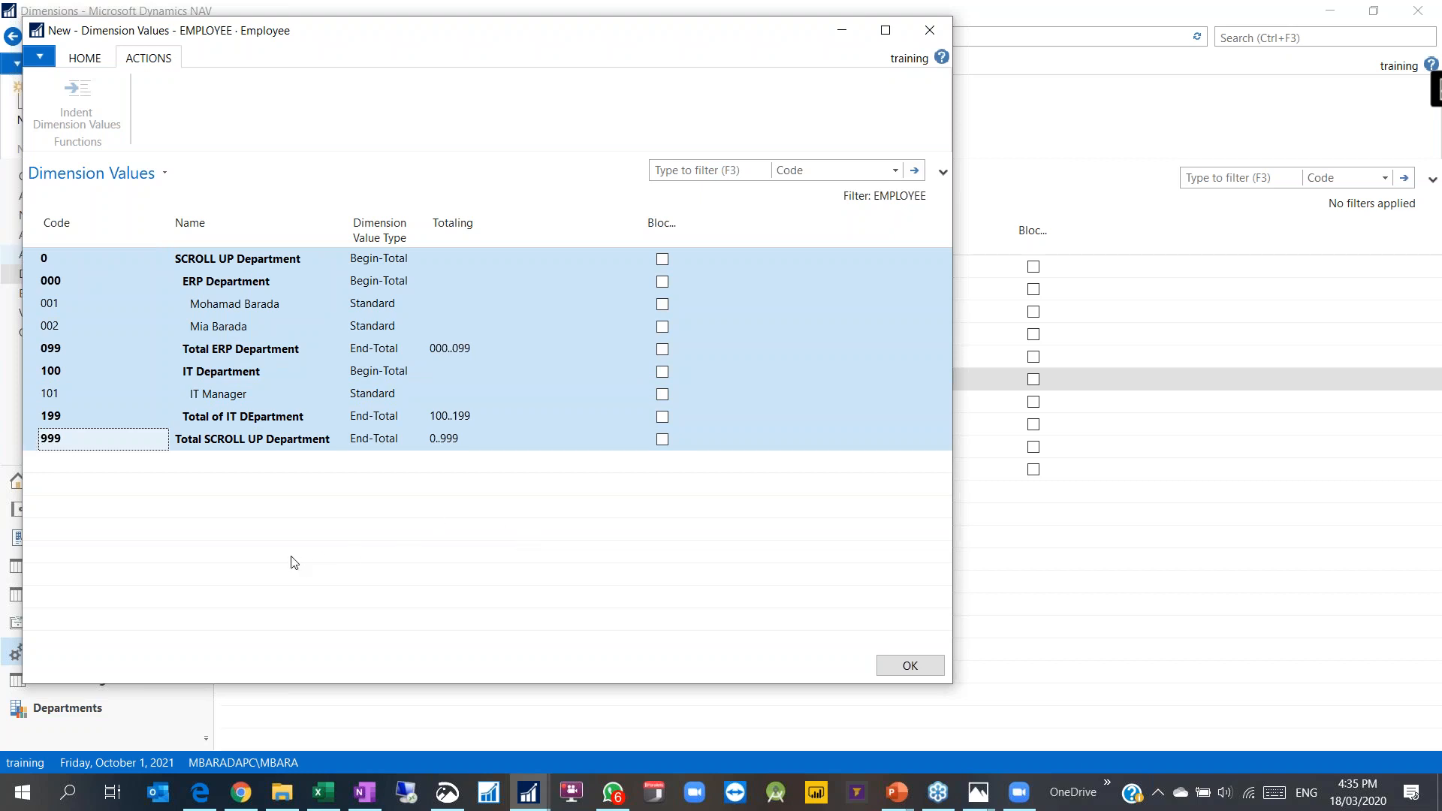
{"action": "left_click", "coordinate": [912, 666]}
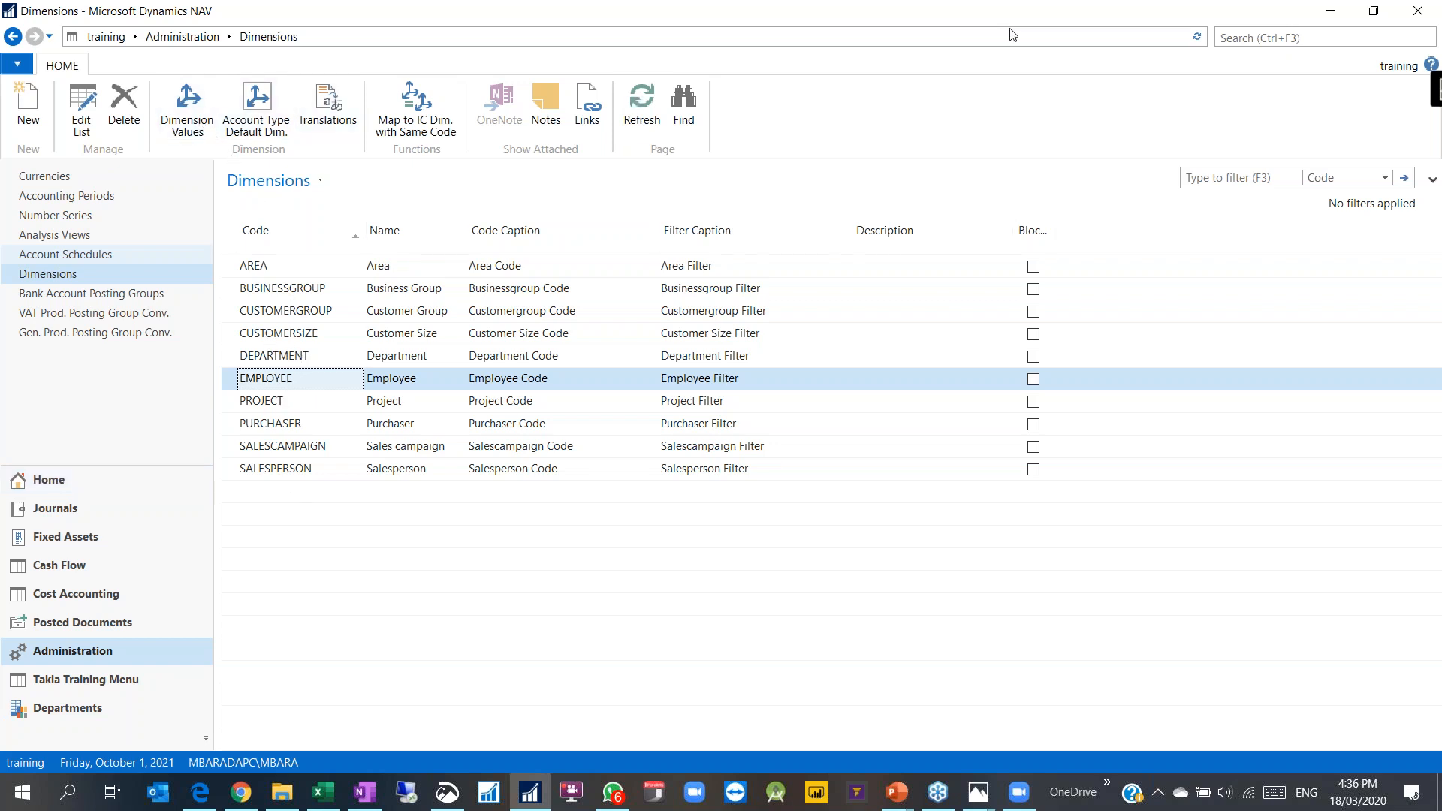
Step: Find General Ledger Setup via search 'gene setu' and launch Change Global Dimensions
{"action": "left_click", "coordinate": [1239, 37]}
{"action": "type", "text": "gene setu"}
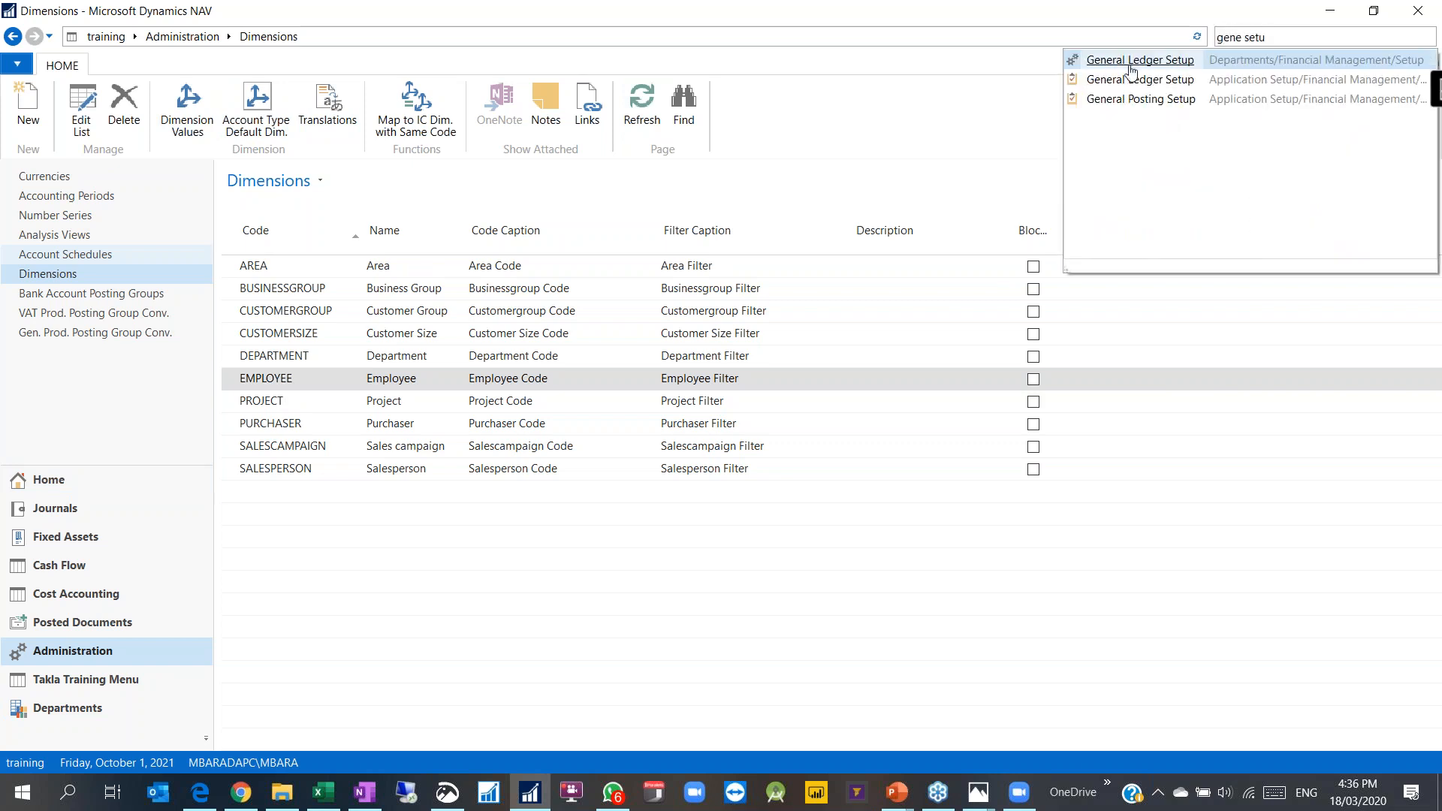
{"action": "left_click", "coordinate": [1130, 80]}
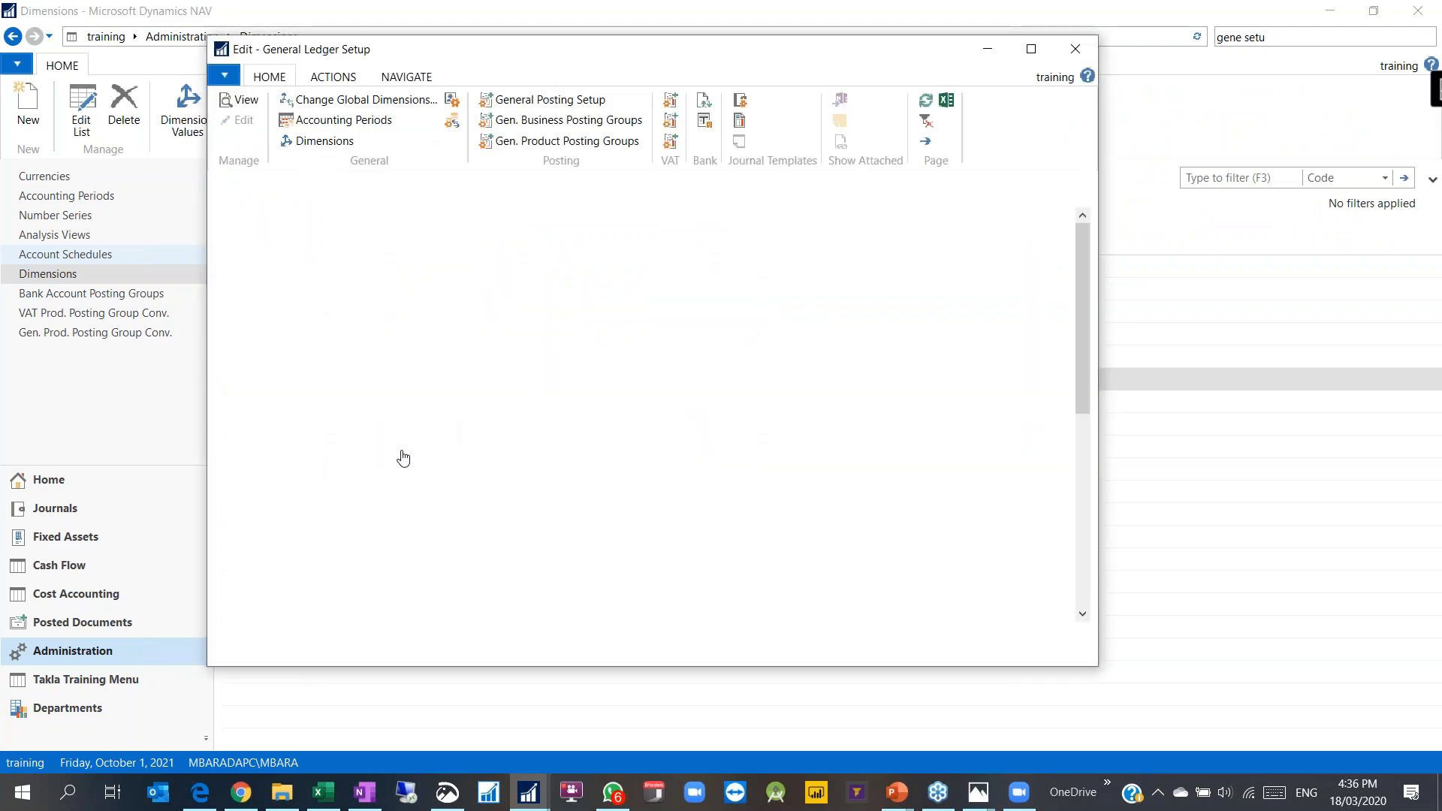
{"action": "scroll", "coordinate": [408, 489], "scroll_direction": "down", "scroll_amount": 3}
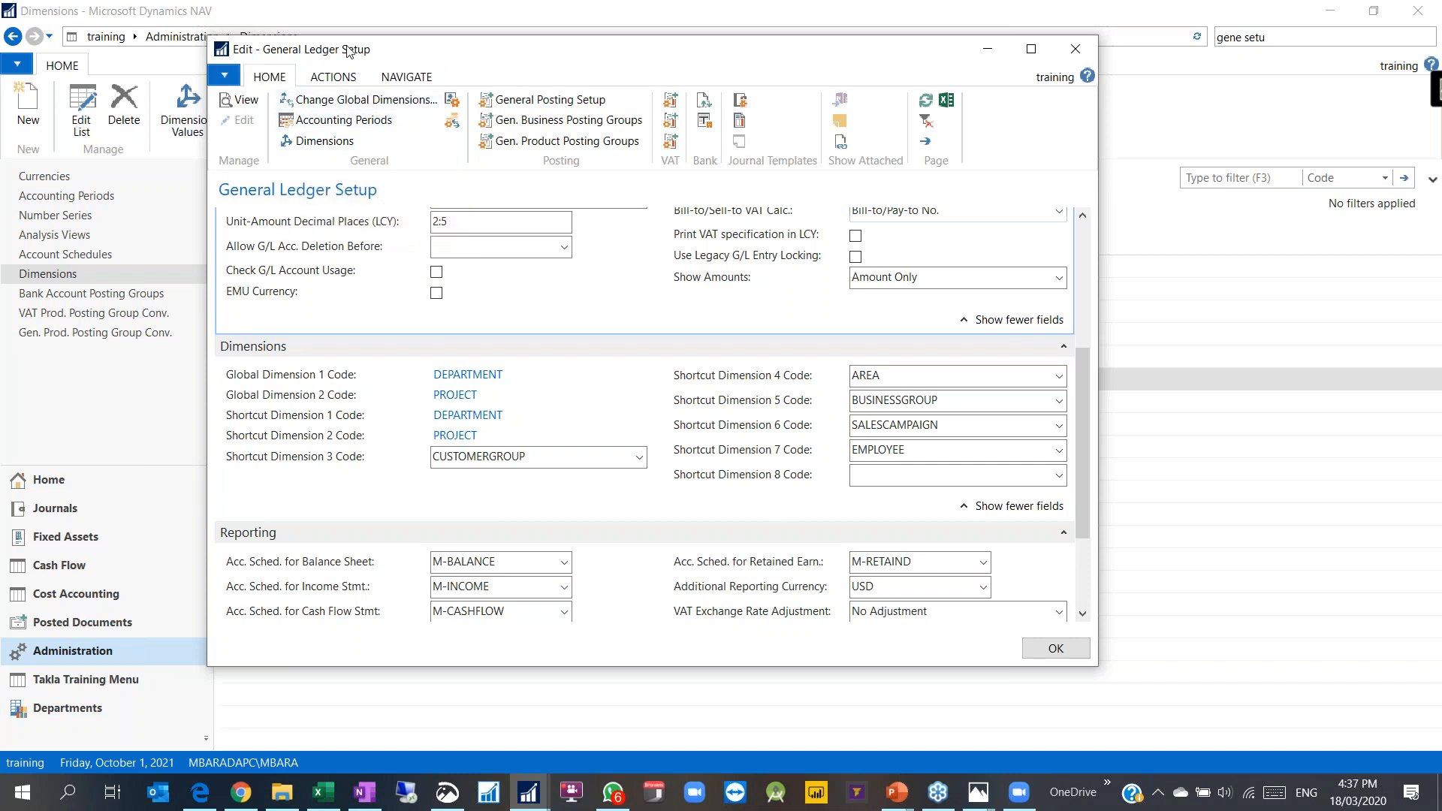
{"action": "left_click", "coordinate": [340, 100]}
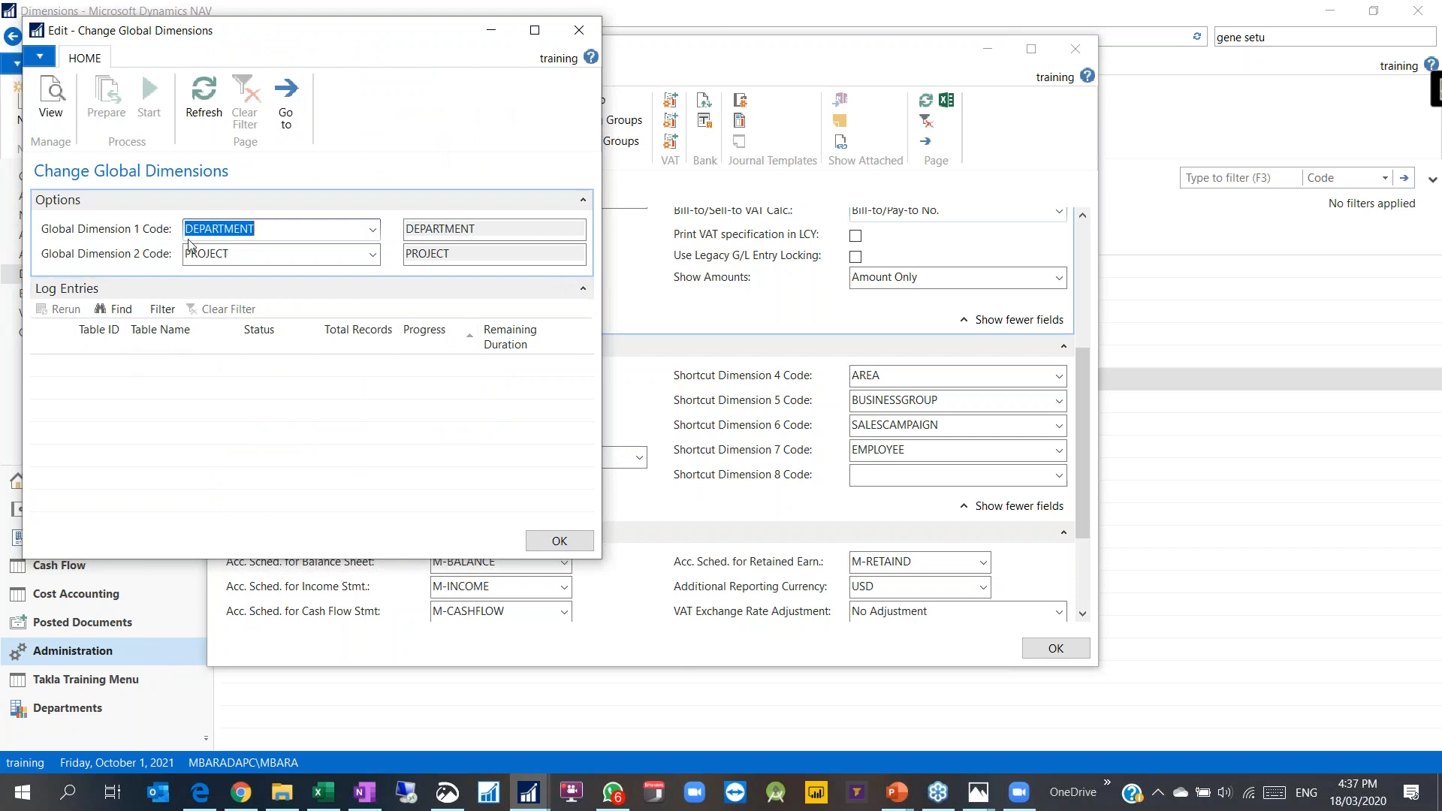
Step: Set Global Dimension 1 to Customer Size and prepare the change
{"action": "left_click", "coordinate": [372, 228]}
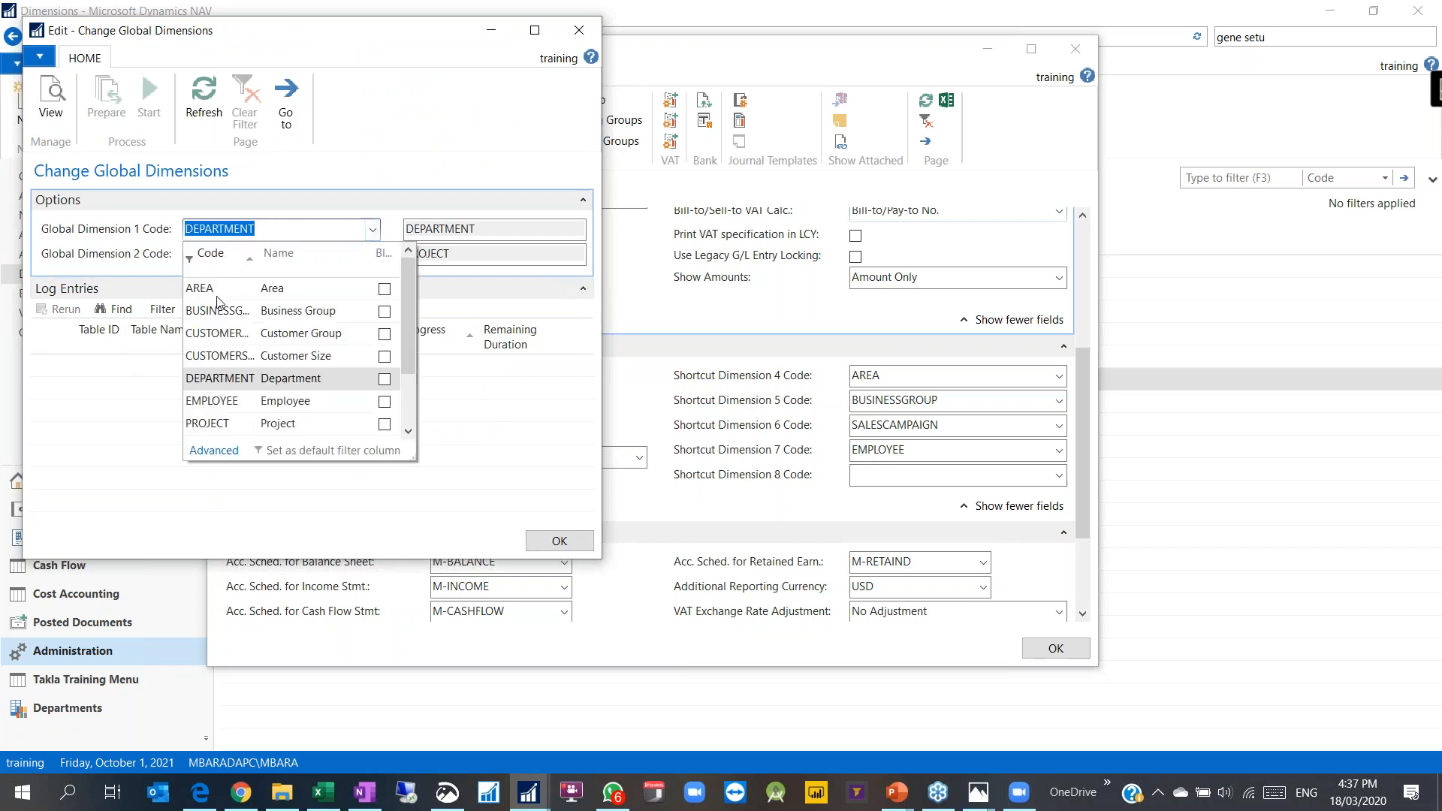
{"action": "left_click", "coordinate": [224, 335]}
{"action": "key", "text": "Tab"}
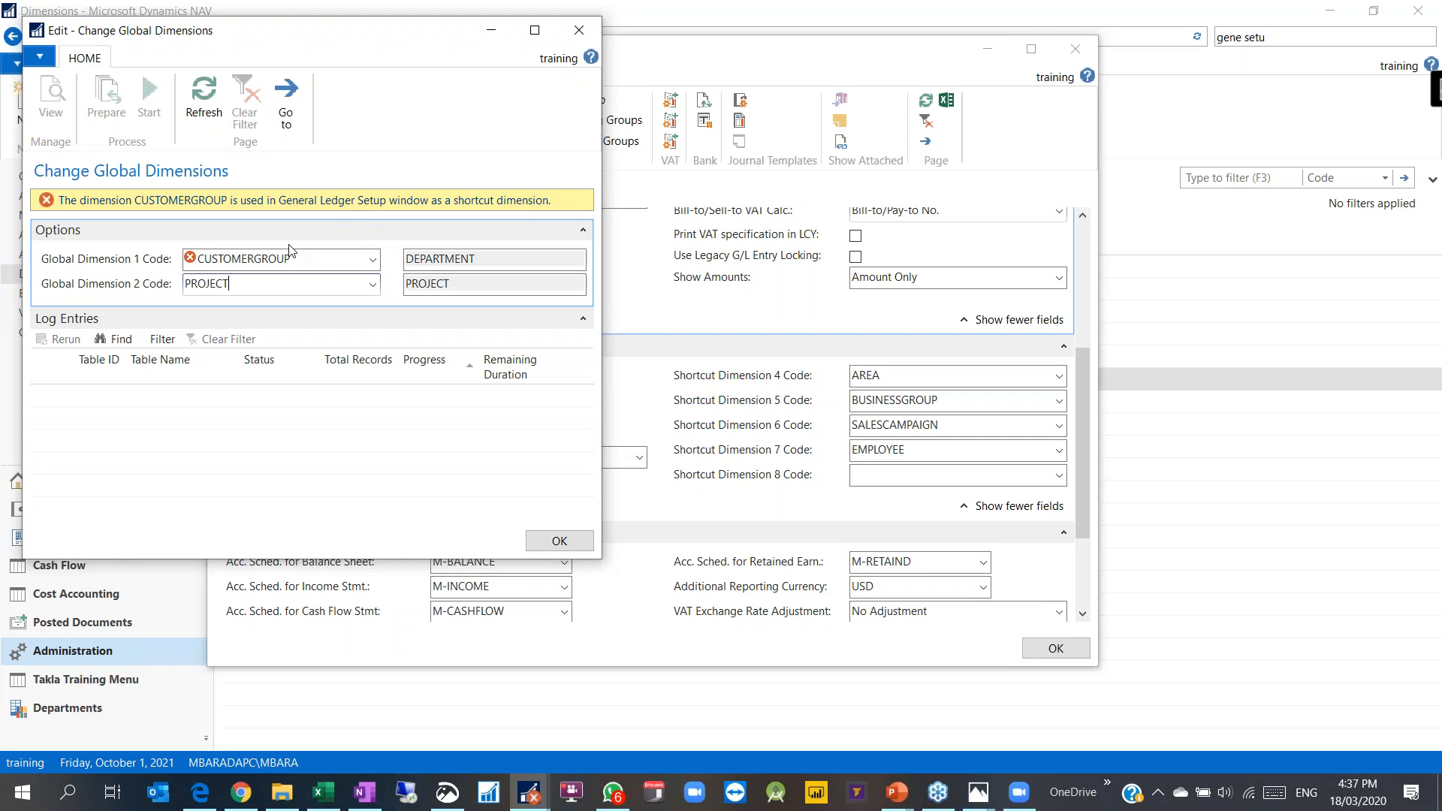
{"action": "left_click", "coordinate": [371, 259]}
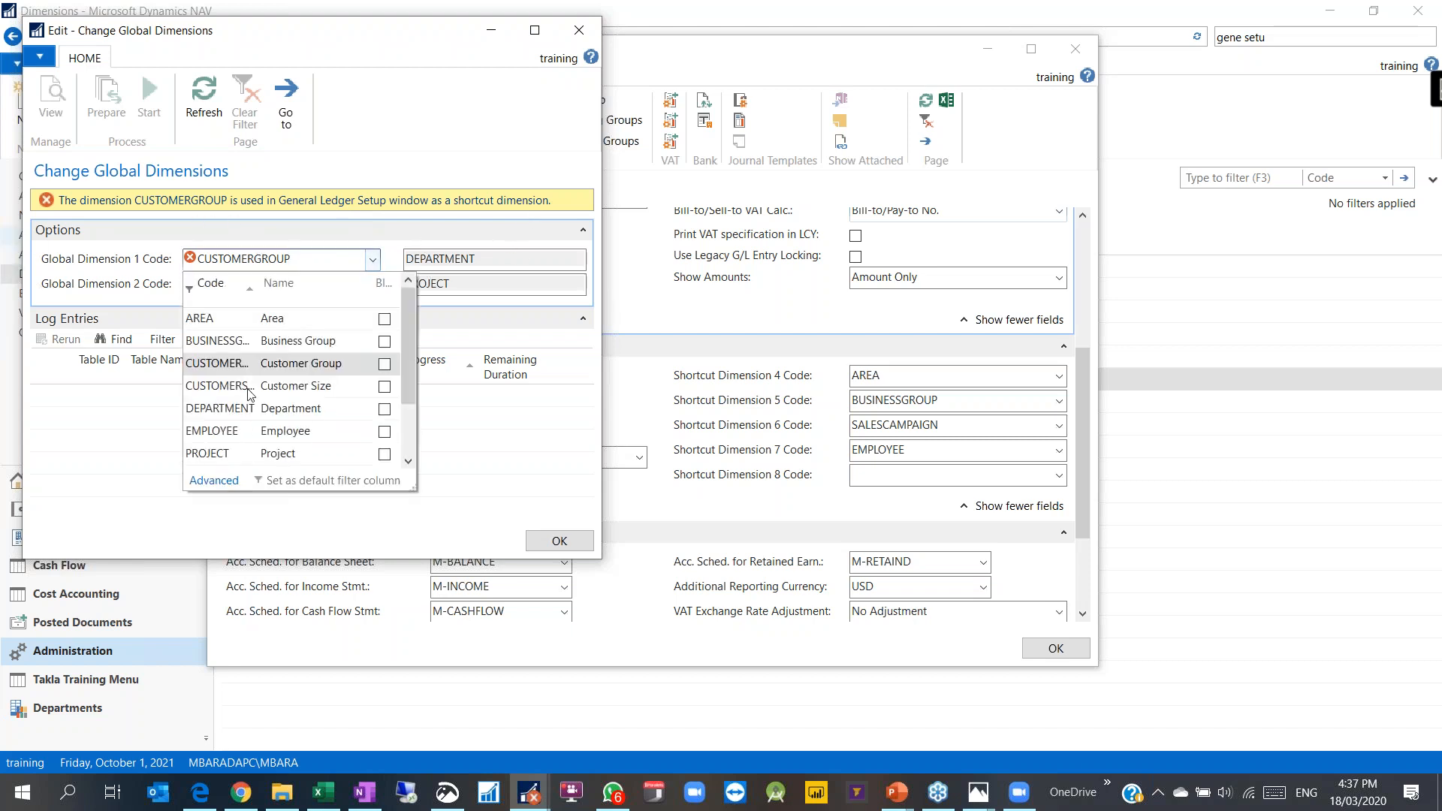
{"action": "left_click", "coordinate": [234, 386]}
{"action": "left_click", "coordinate": [241, 283]}
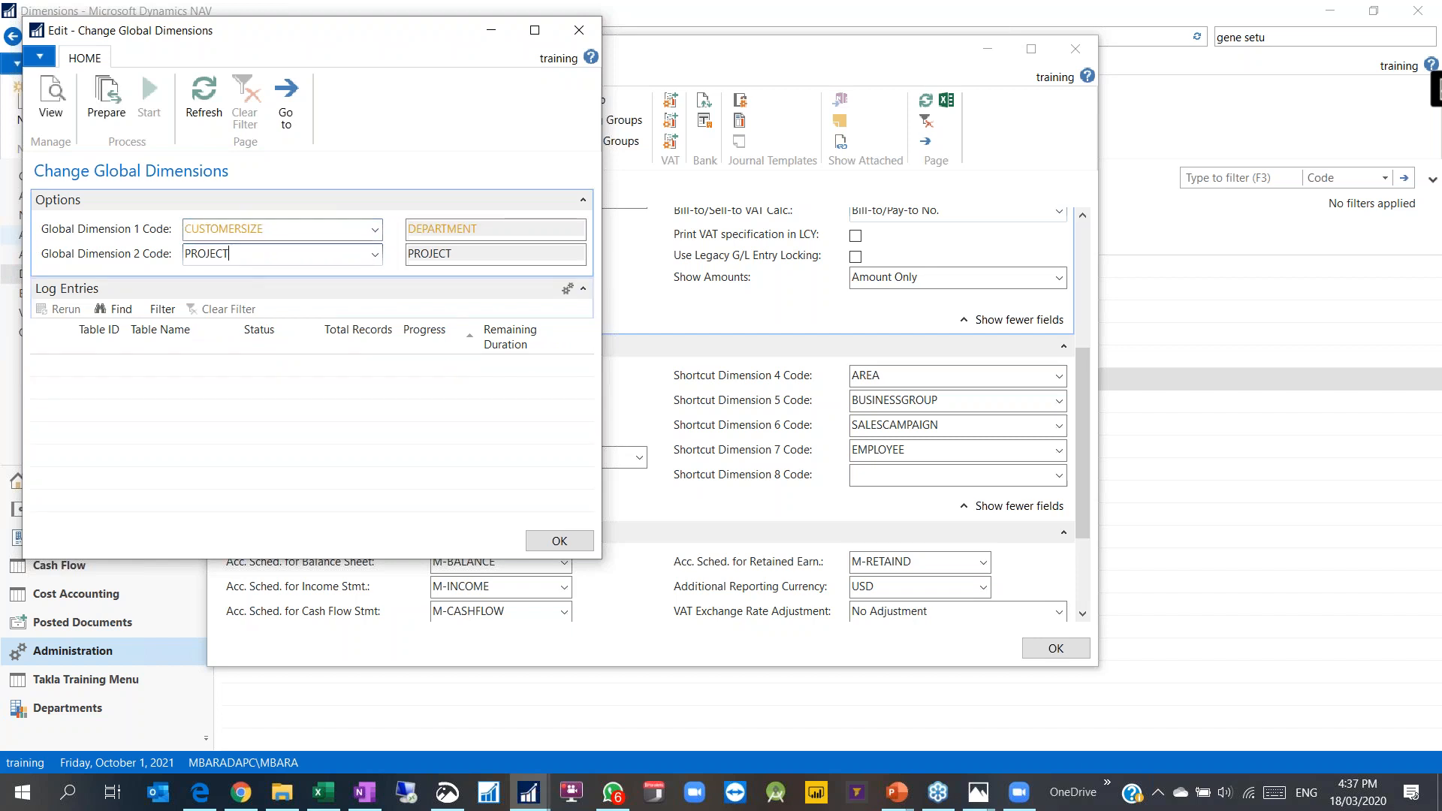
{"action": "left_click", "coordinate": [109, 102]}
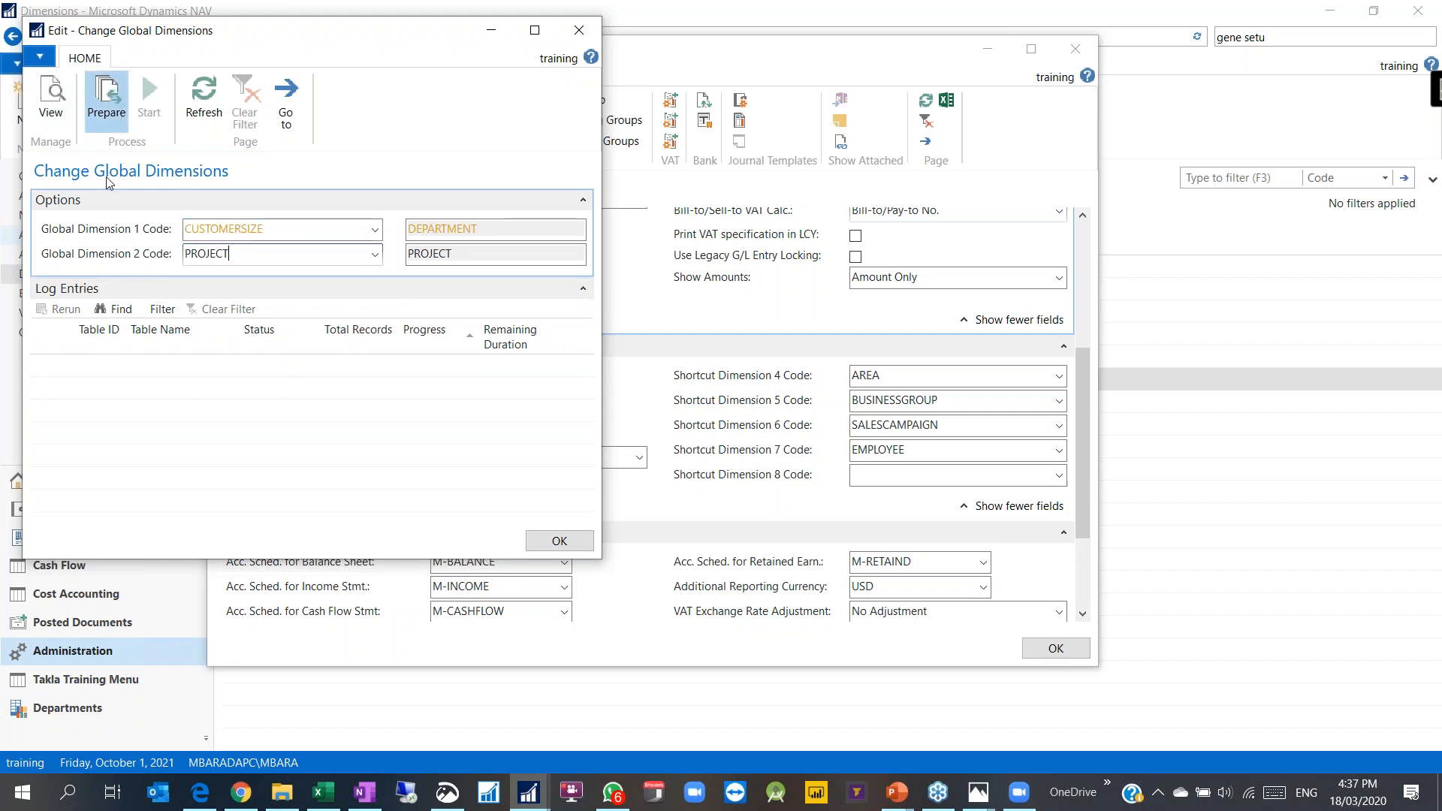
Step: Reset the prepared change to keep DEPARTMENT global and close the window
{"action": "mouse_move", "coordinate": [587, 347]}
{"action": "left_mouse_down"}
{"action": "mouse_move", "coordinate": [588, 509]}
{"action": "mouse_move", "coordinate": [586, 344]}
{"action": "left_mouse_up"}
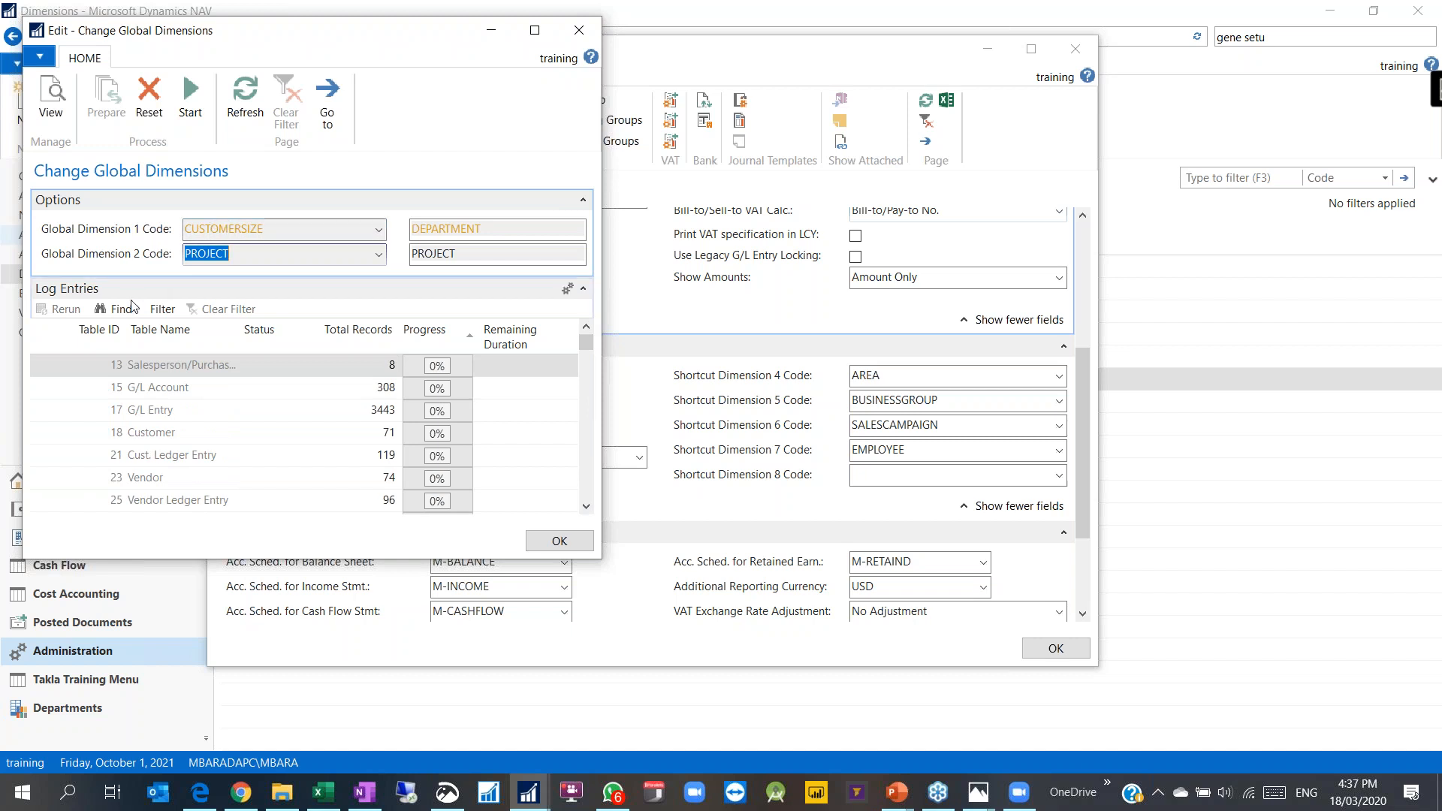
{"action": "left_click", "coordinate": [149, 93]}
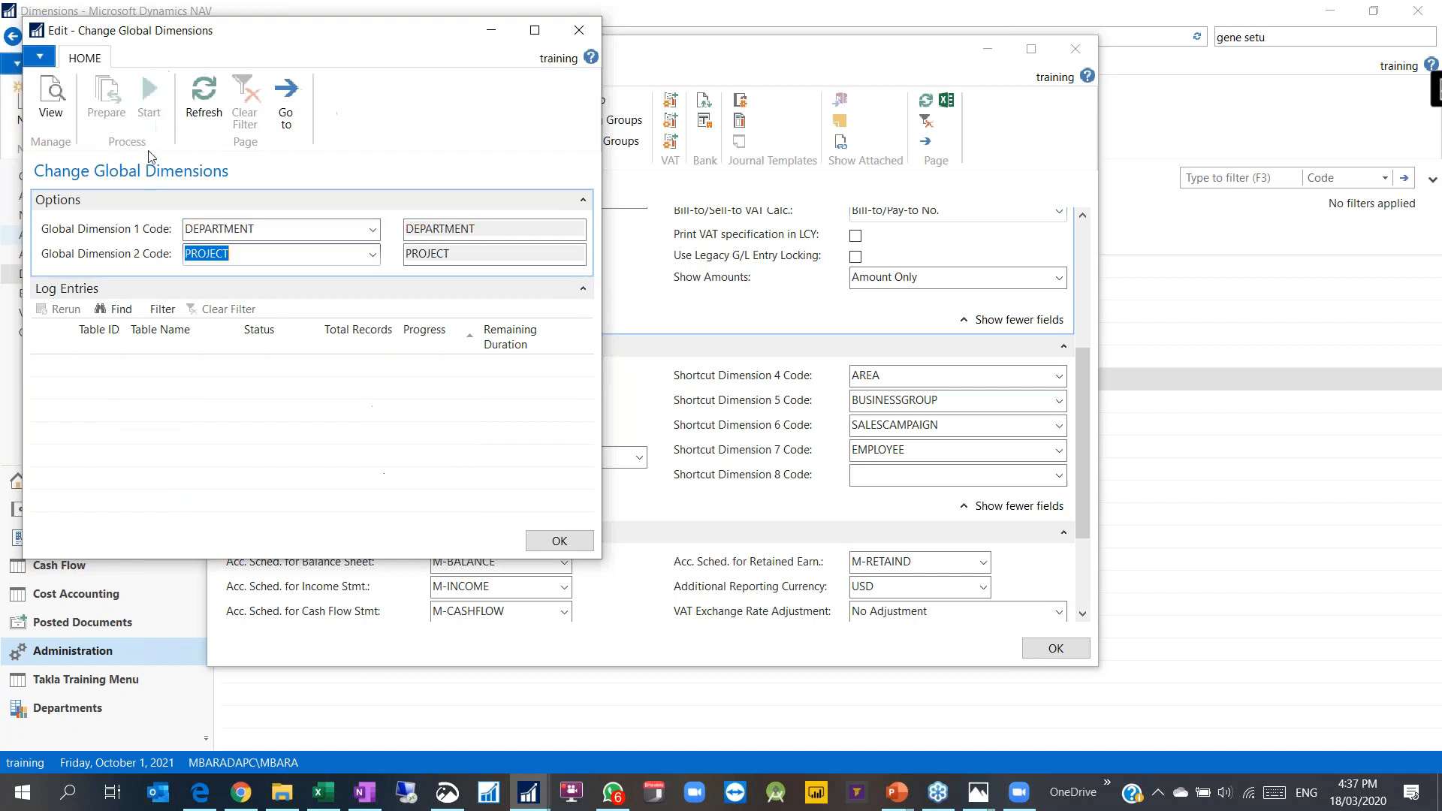
{"action": "left_click", "coordinate": [579, 30]}
{"action": "scroll", "coordinate": [749, 347], "scroll_direction": "up", "scroll_amount": 1}
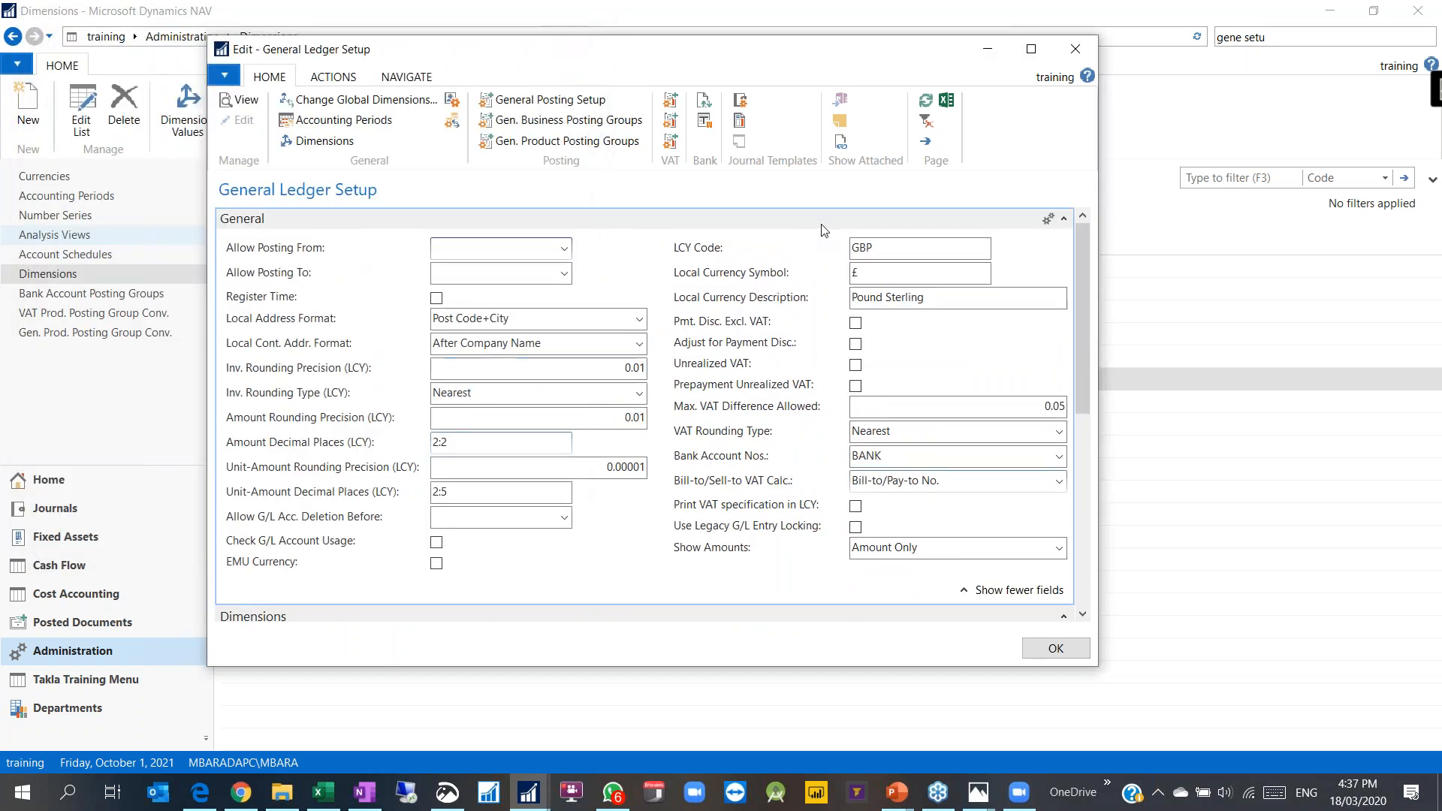
Step: Close General Ledger Setup and go from the home role center to the Payment Journal
{"action": "left_click", "coordinate": [1075, 49]}
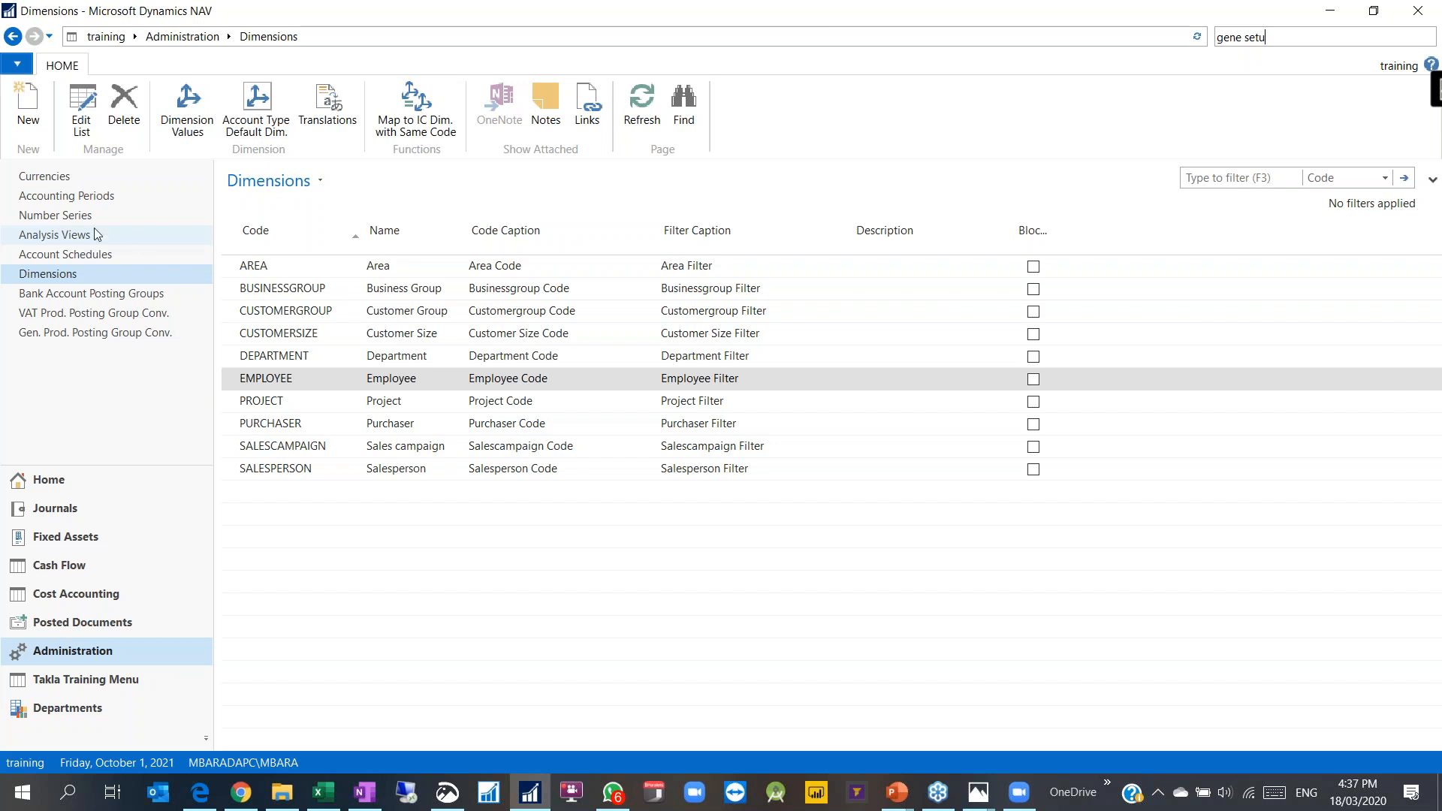
{"action": "left_click", "coordinate": [50, 479]}
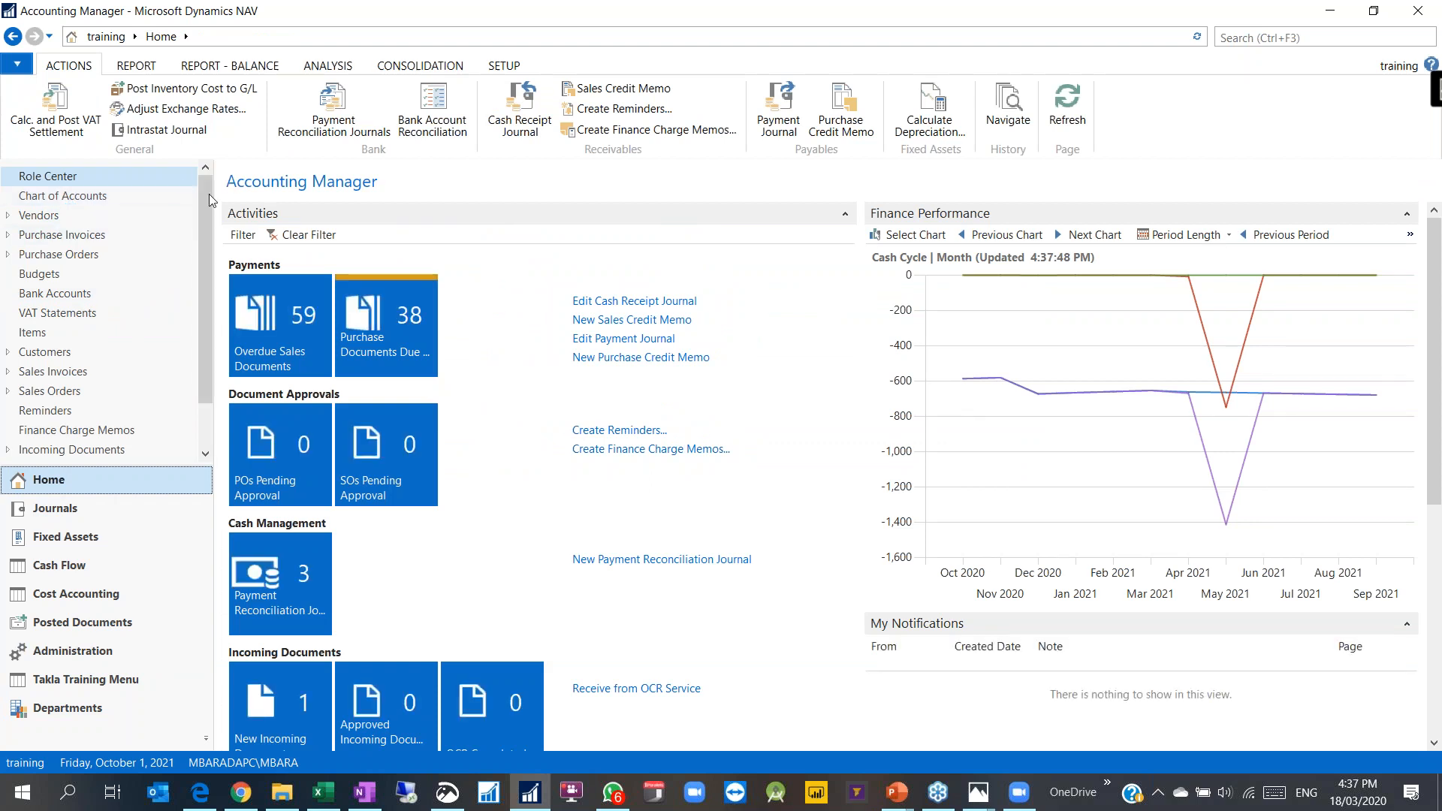
{"action": "left_click", "coordinate": [778, 109]}
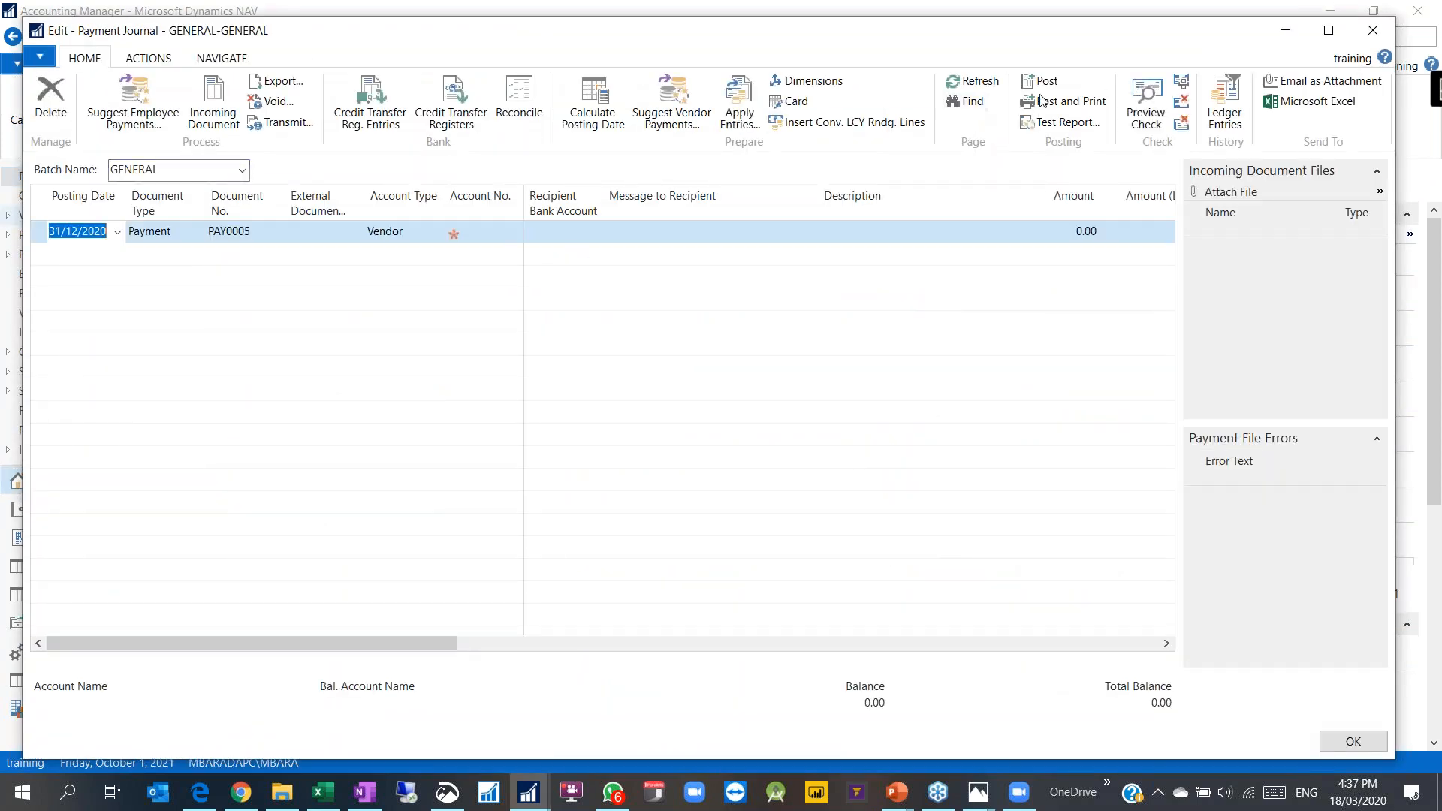
Step: Browse the journal's available columns, like Shortcut Dimension 7 Code, then close without changes
{"action": "right_click", "coordinate": [546, 212]}
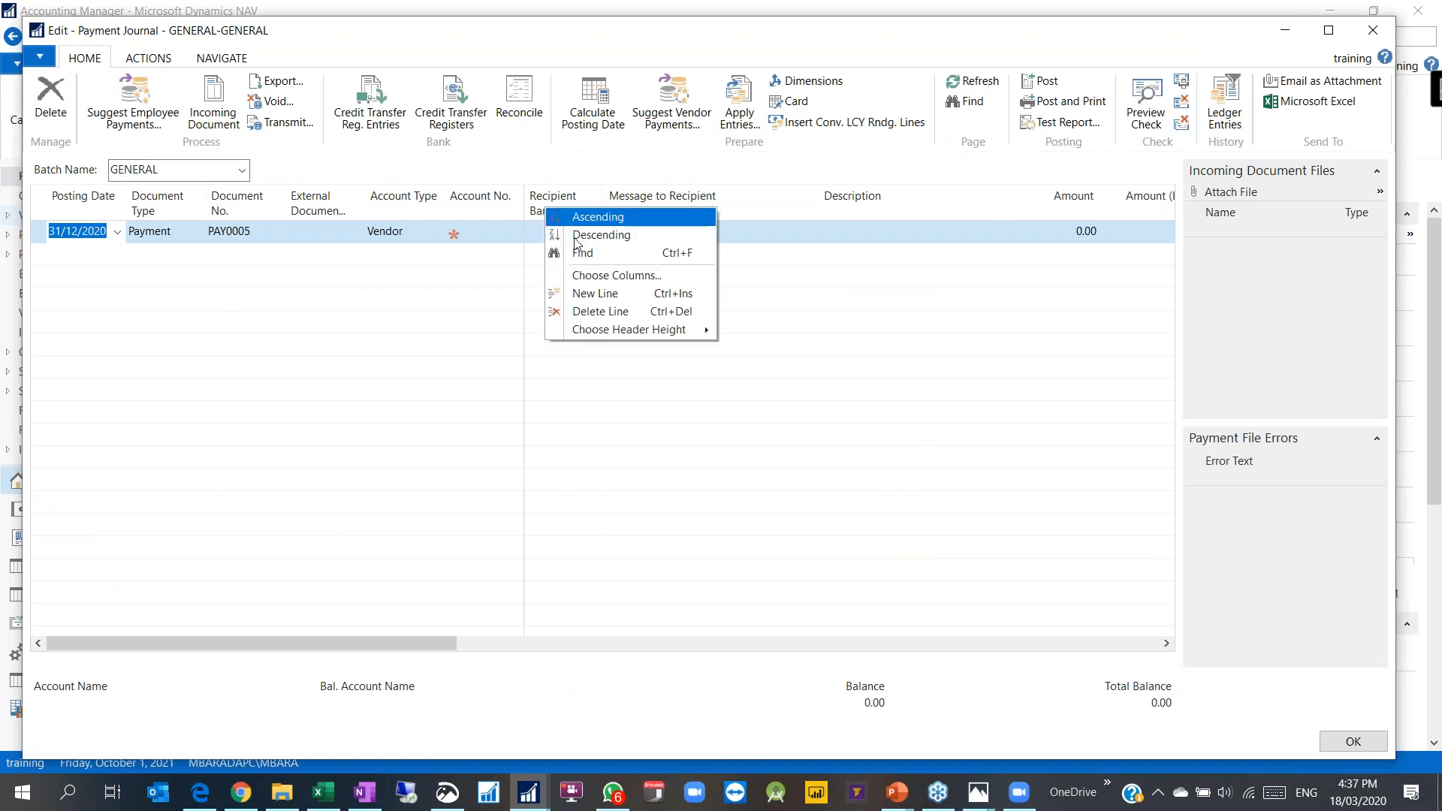
{"action": "left_click", "coordinate": [597, 274]}
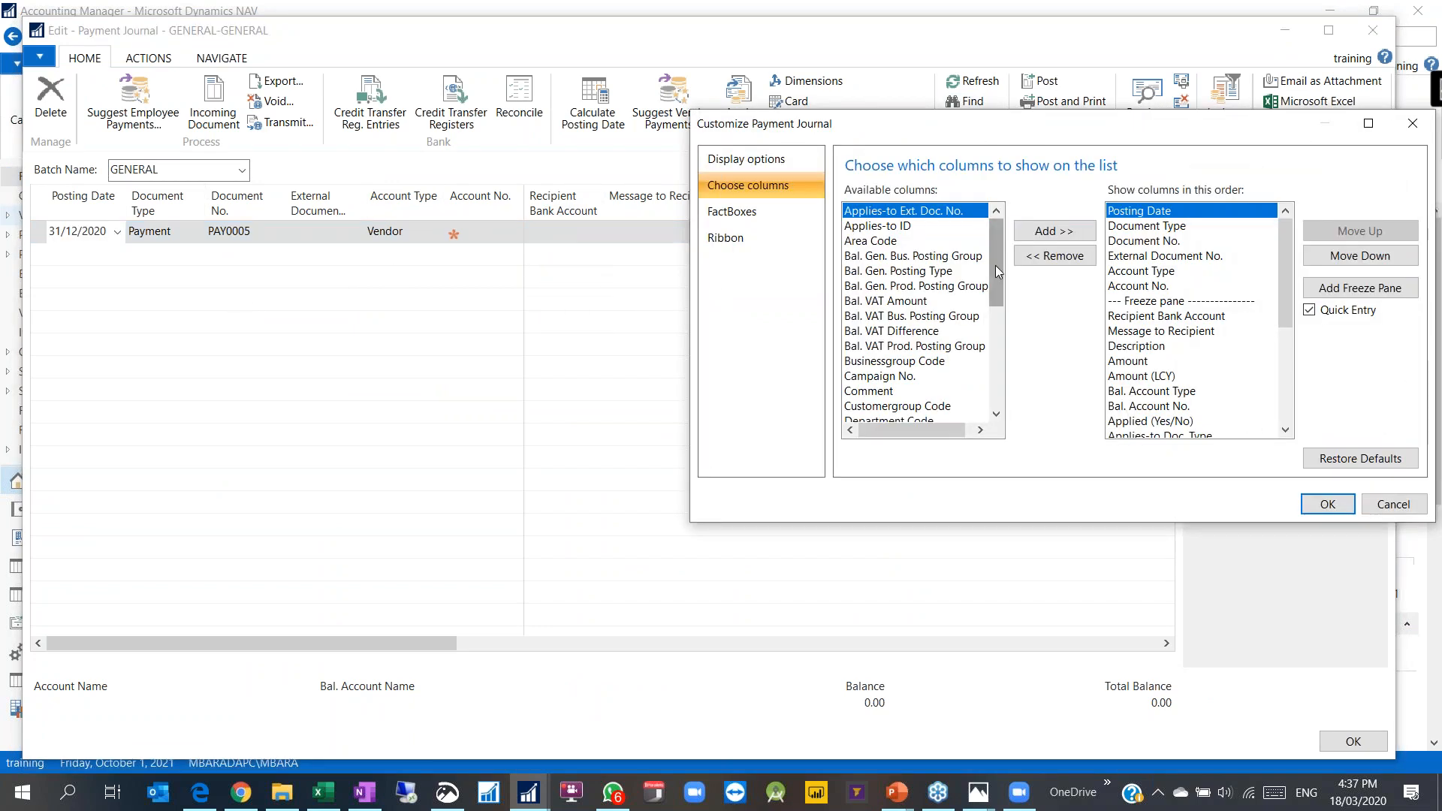
{"action": "left_click_drag", "start_coordinate": [996, 272], "coordinate": [996, 373]}
{"action": "left_click", "coordinate": [900, 334]}
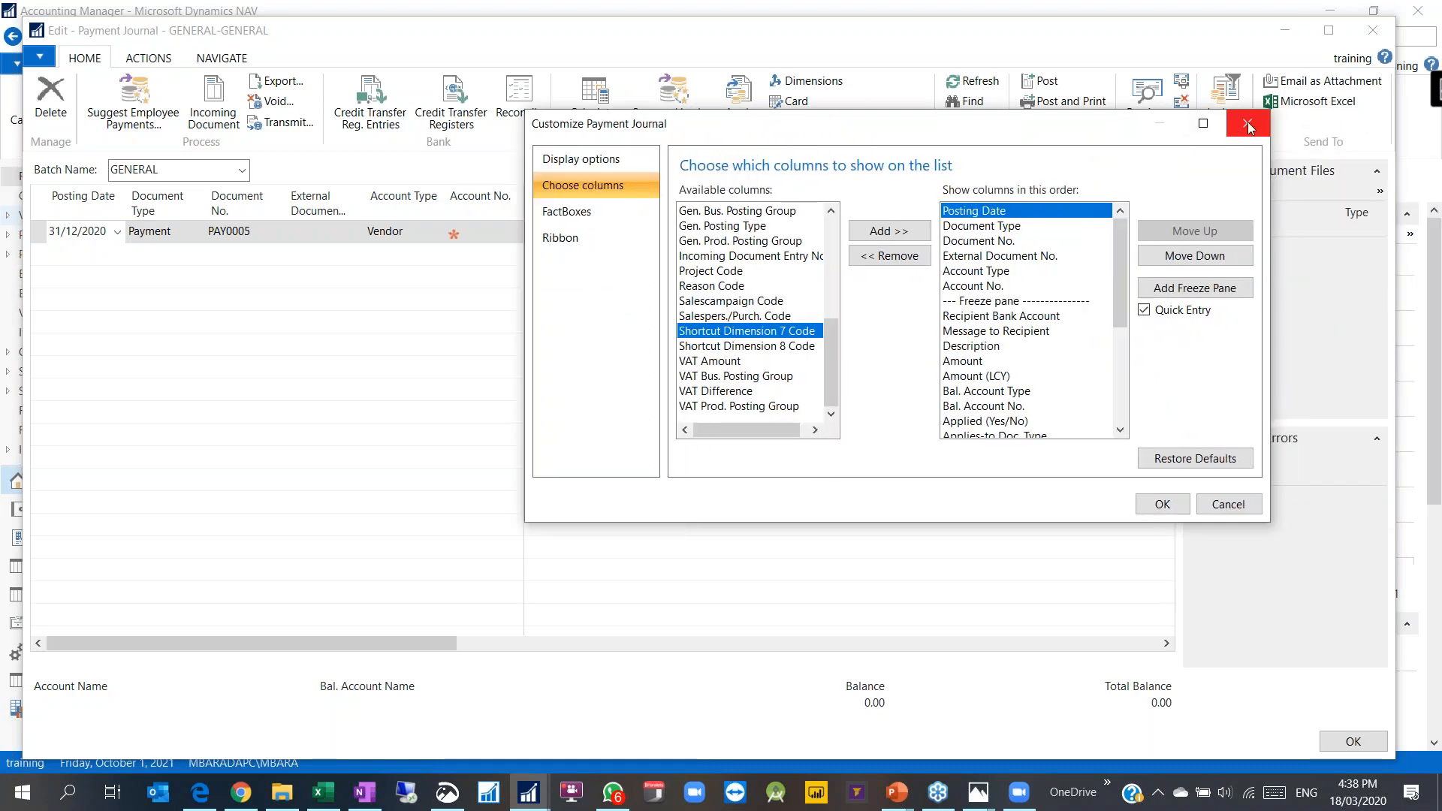
{"action": "left_click", "coordinate": [1246, 122]}
{"action": "left_click", "coordinate": [1427, 13]}
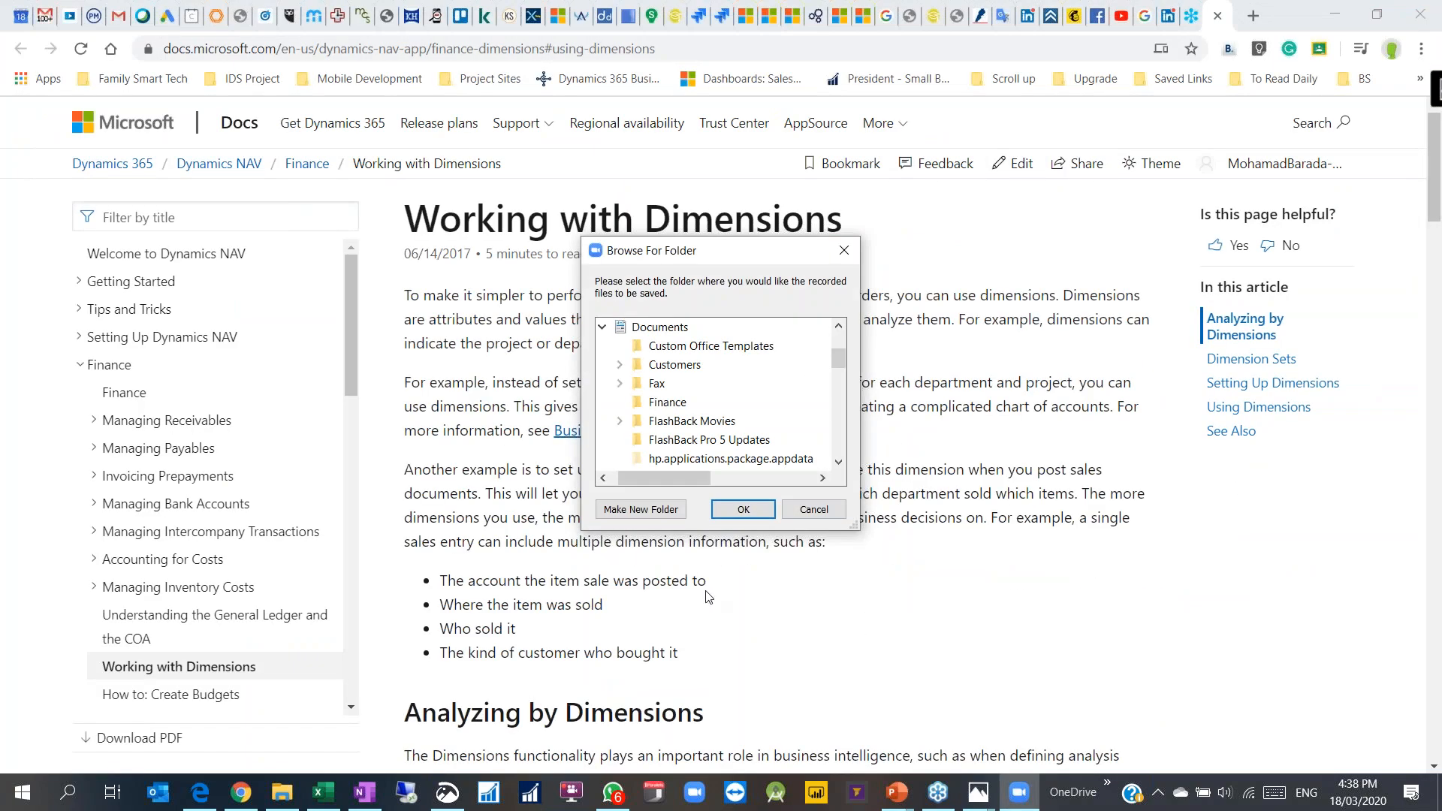
Step: Cancel Browse For Folder and minimise File Explorer
{"action": "left_click", "coordinate": [814, 510]}
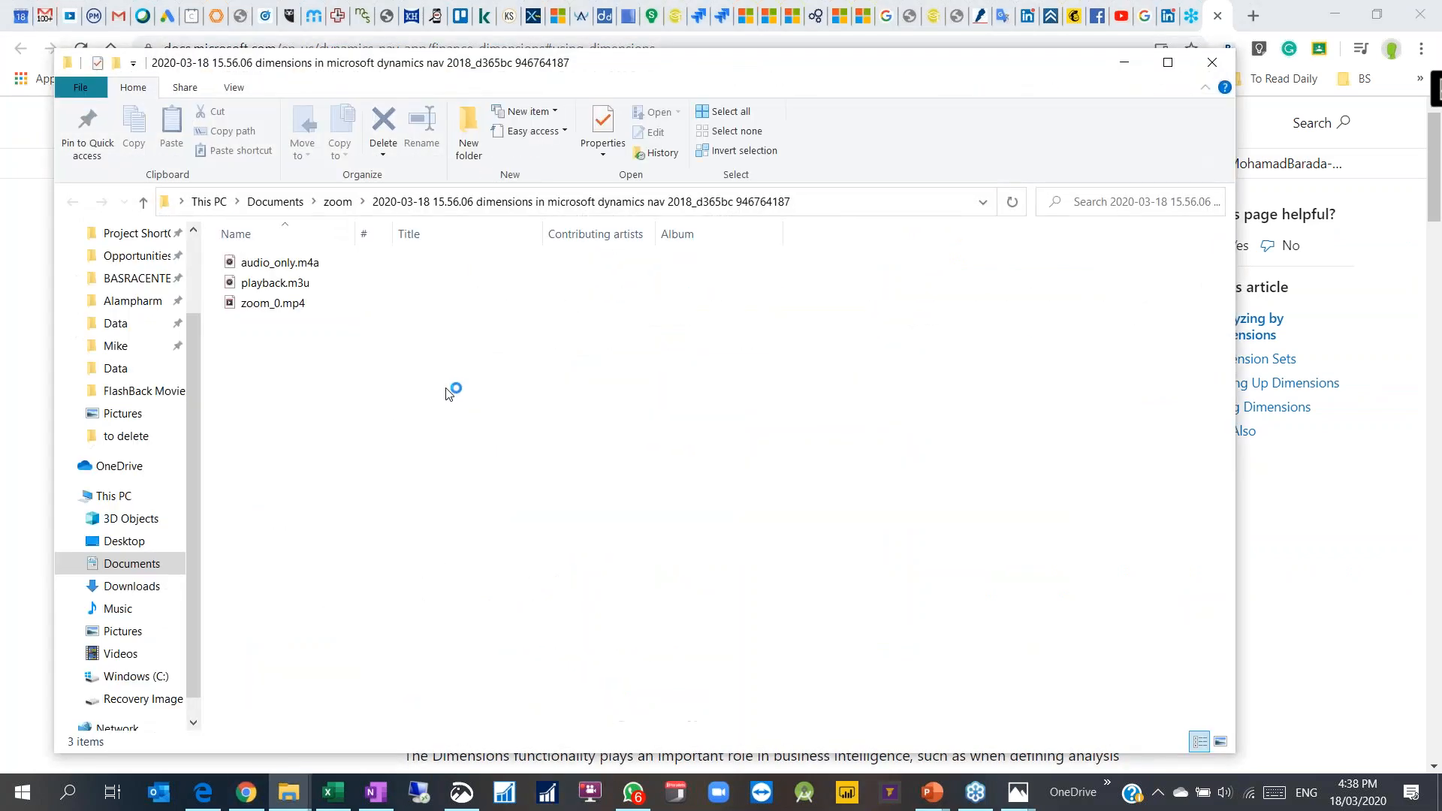
{"action": "left_click", "coordinate": [1126, 66]}
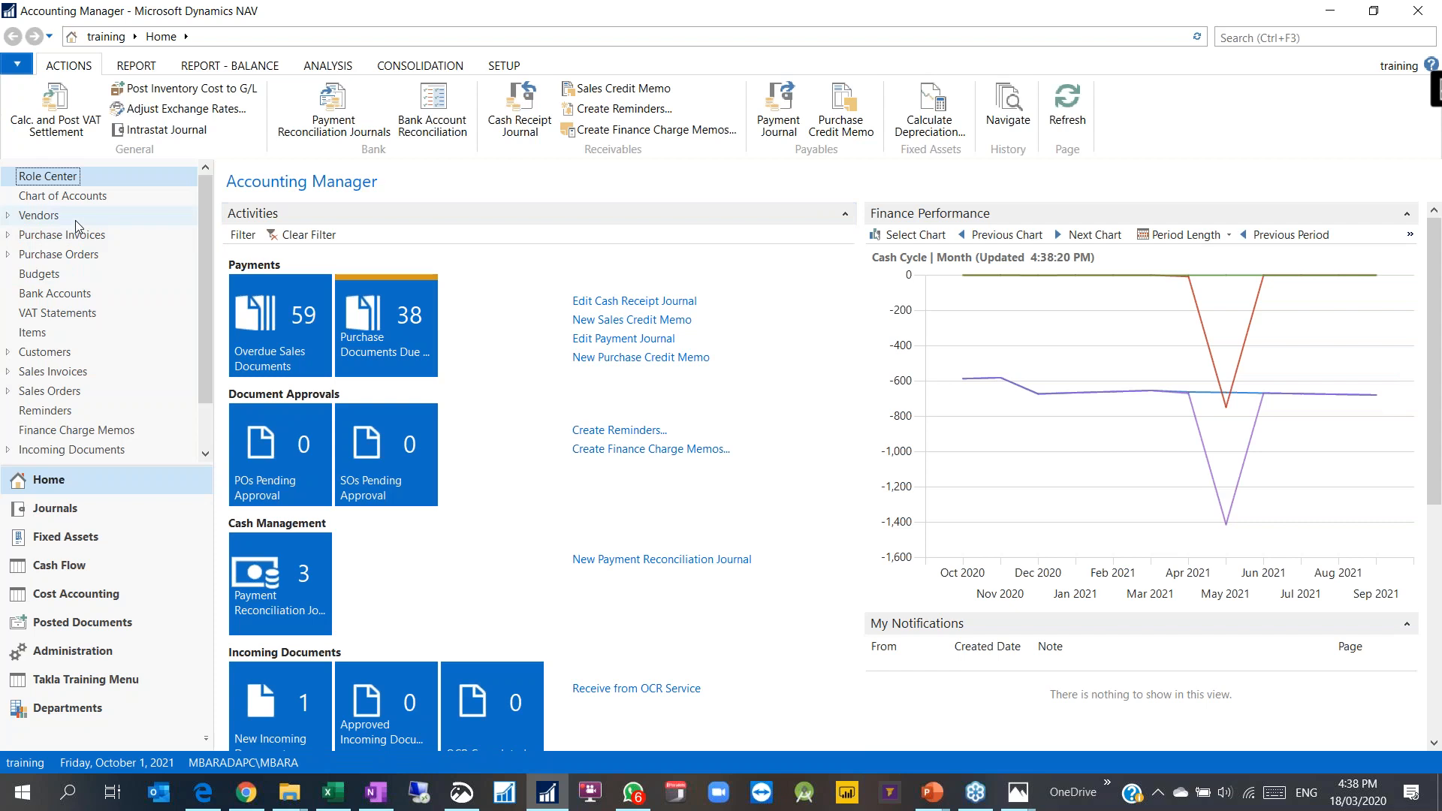
Step: In the Payment Journal, add Employee Code to the shown columns through Choose Columns
{"action": "left_click", "coordinate": [778, 105]}
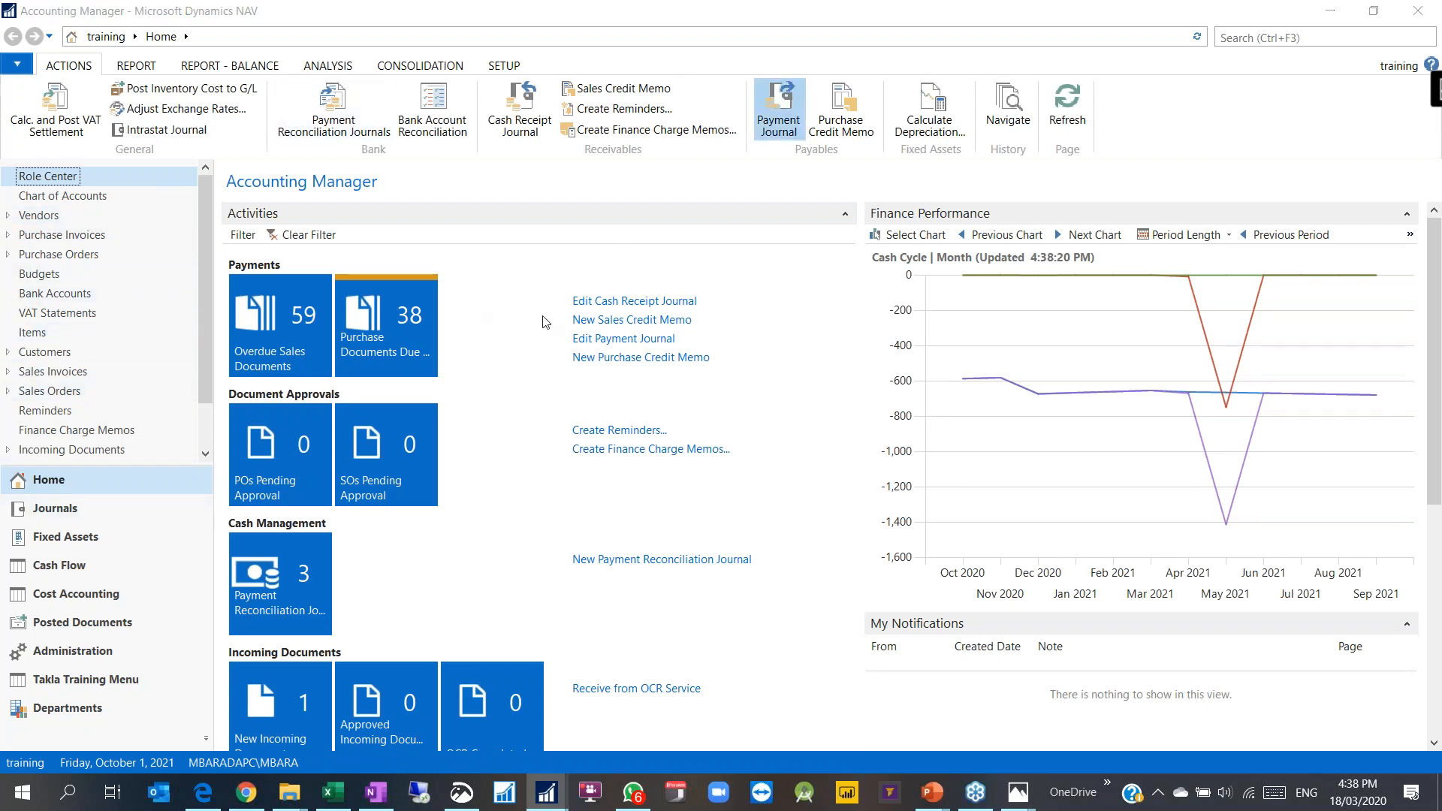
{"action": "left_click", "coordinate": [973, 644]}
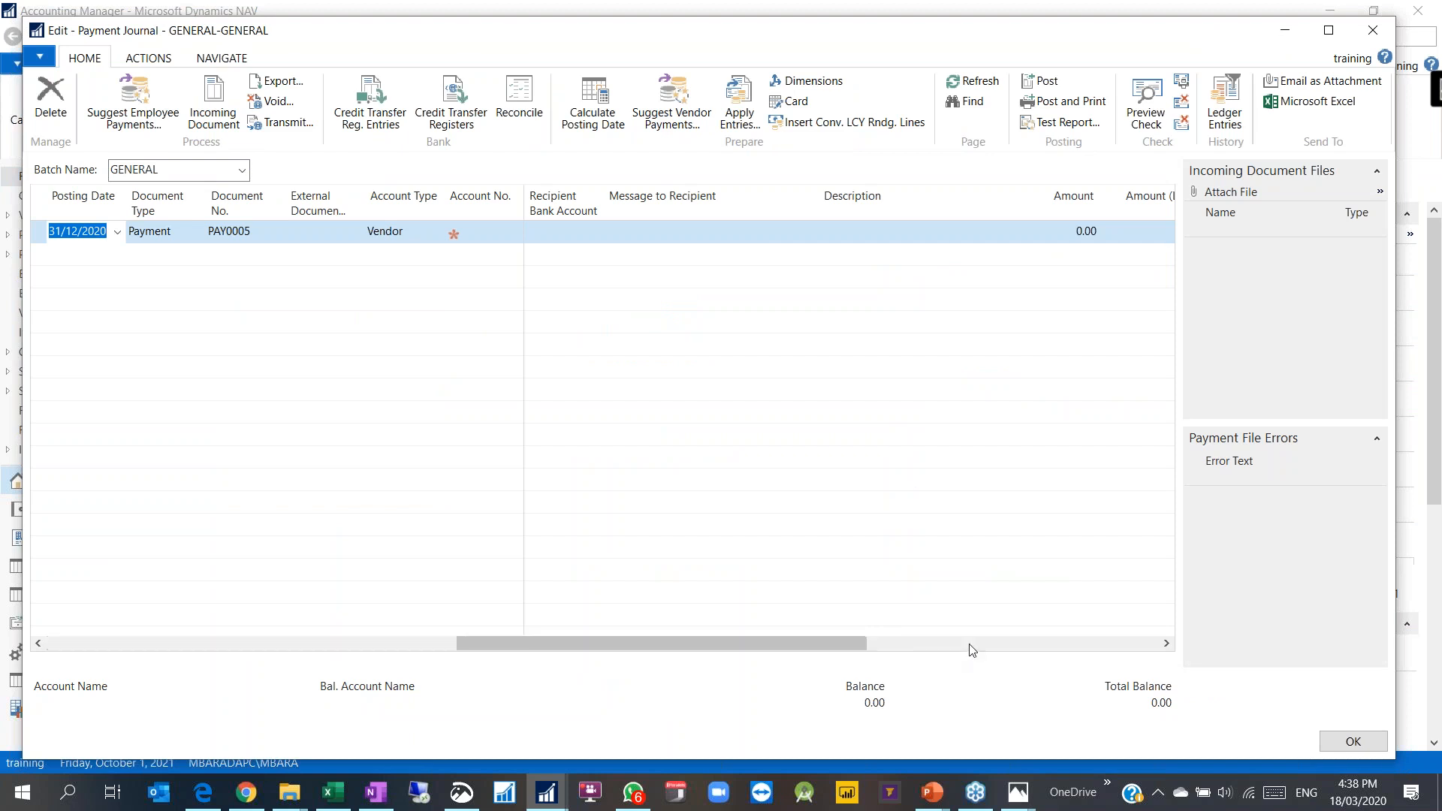
{"action": "left_click", "coordinate": [976, 646]}
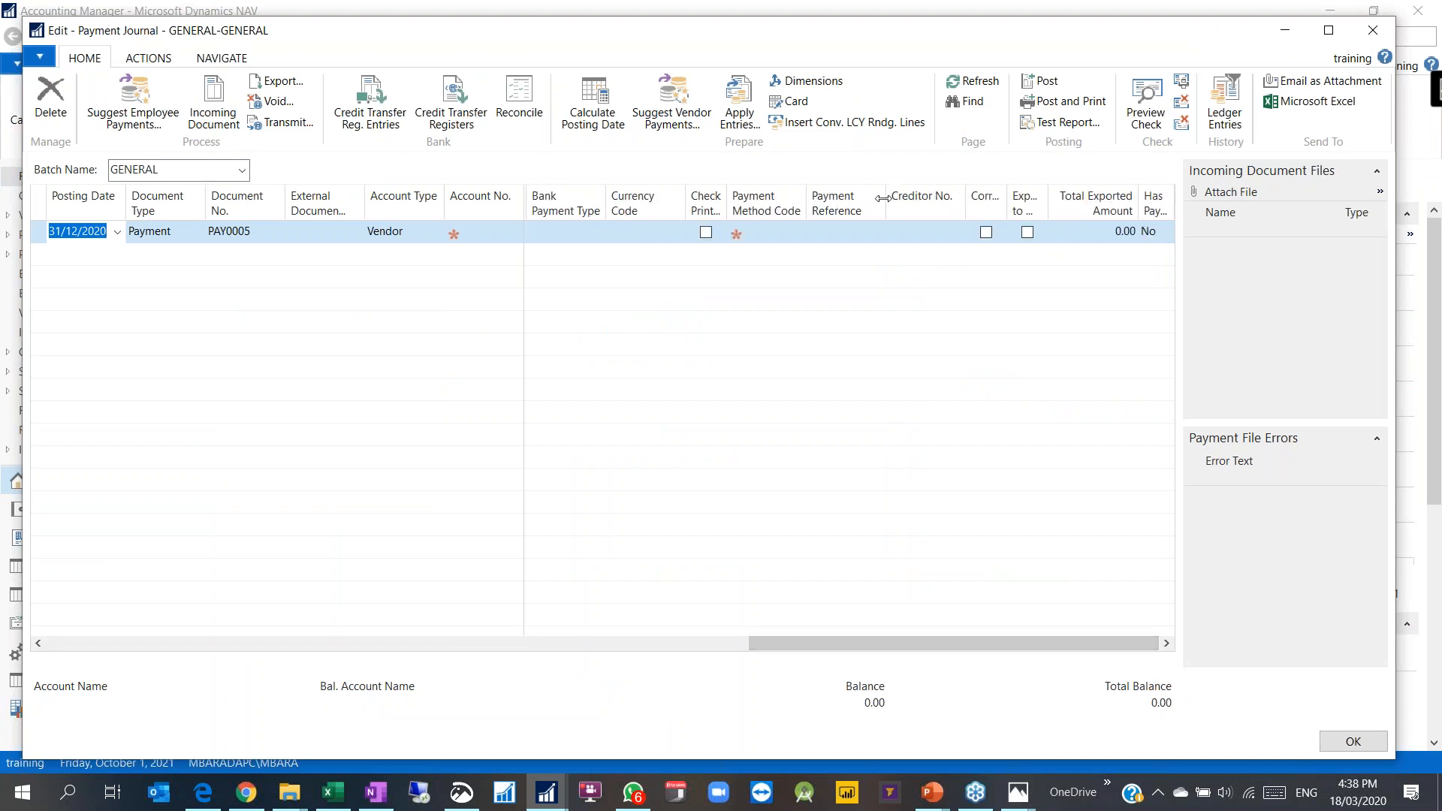
{"action": "right_click", "coordinate": [854, 199]}
{"action": "left_click", "coordinate": [868, 275]}
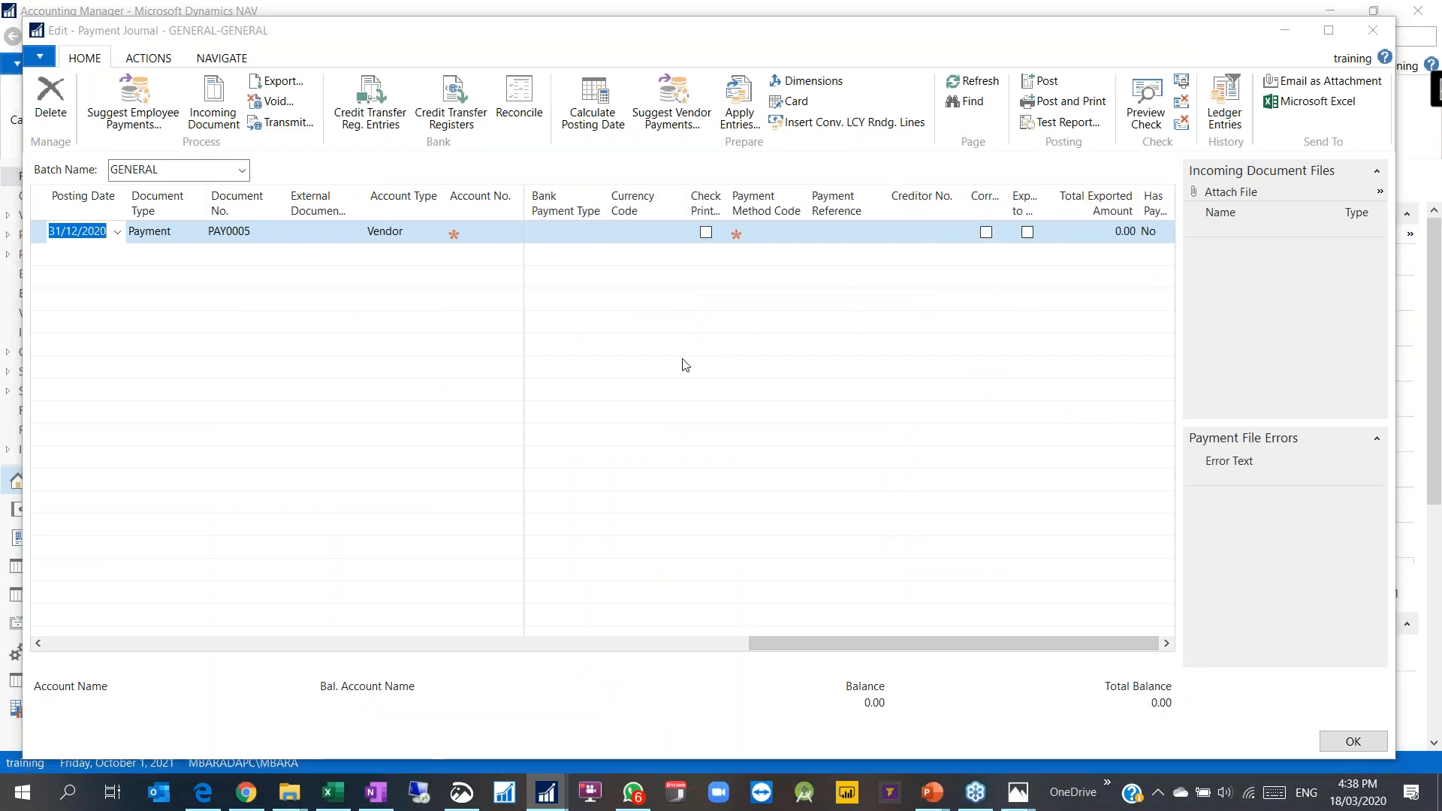
{"action": "left_click_drag", "start_coordinate": [831, 225], "coordinate": [839, 377]}
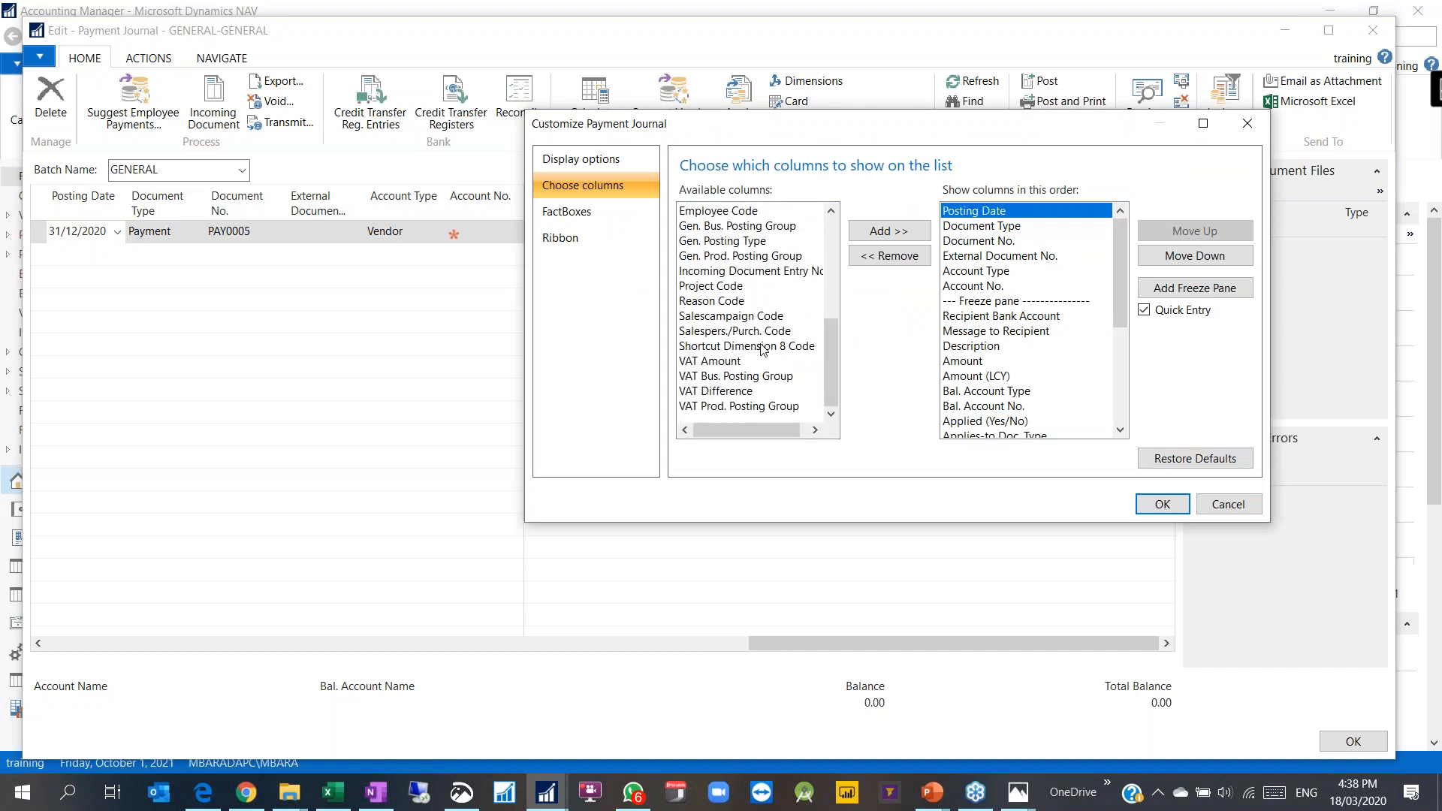
{"action": "left_click_drag", "start_coordinate": [827, 352], "coordinate": [830, 318]}
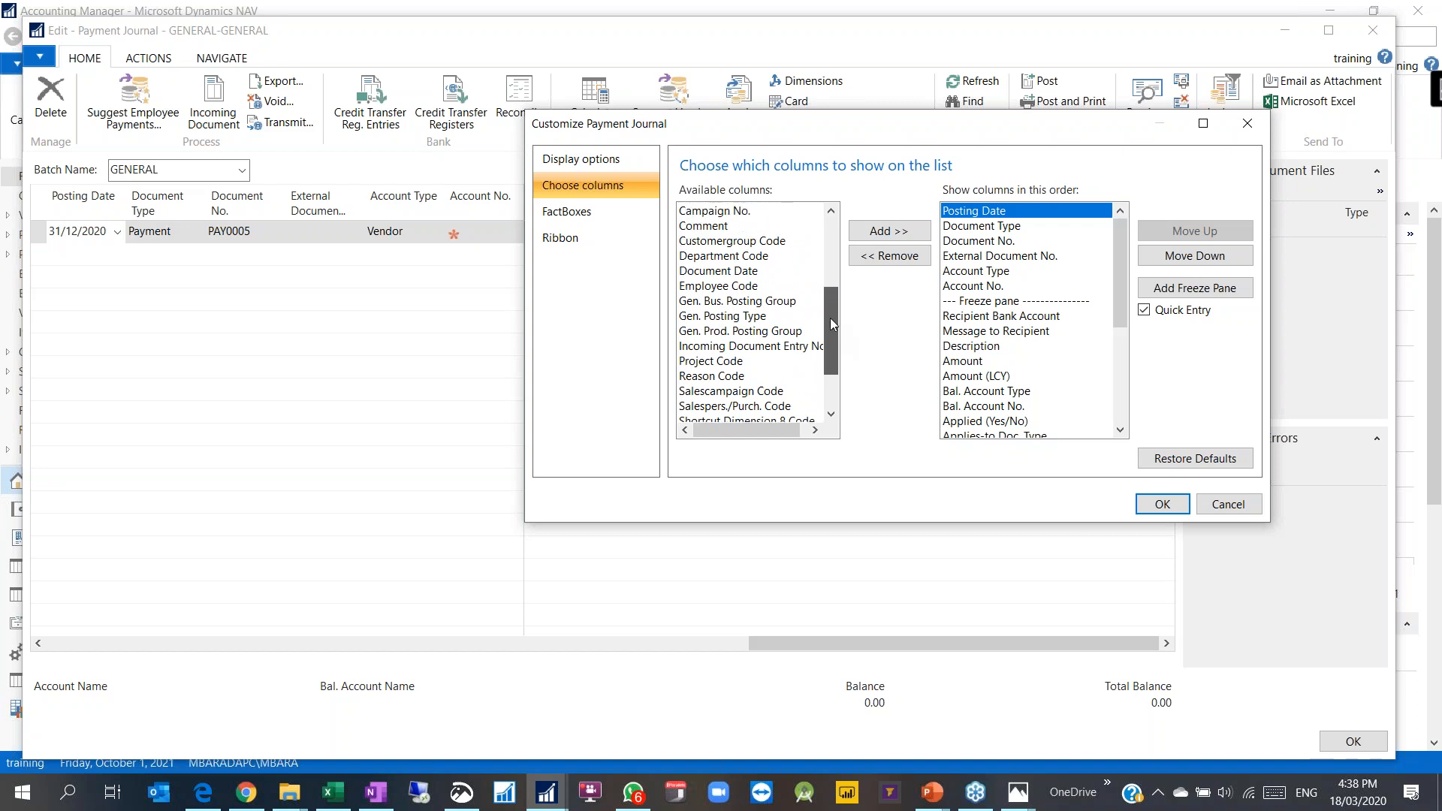
{"action": "left_click", "coordinate": [721, 289]}
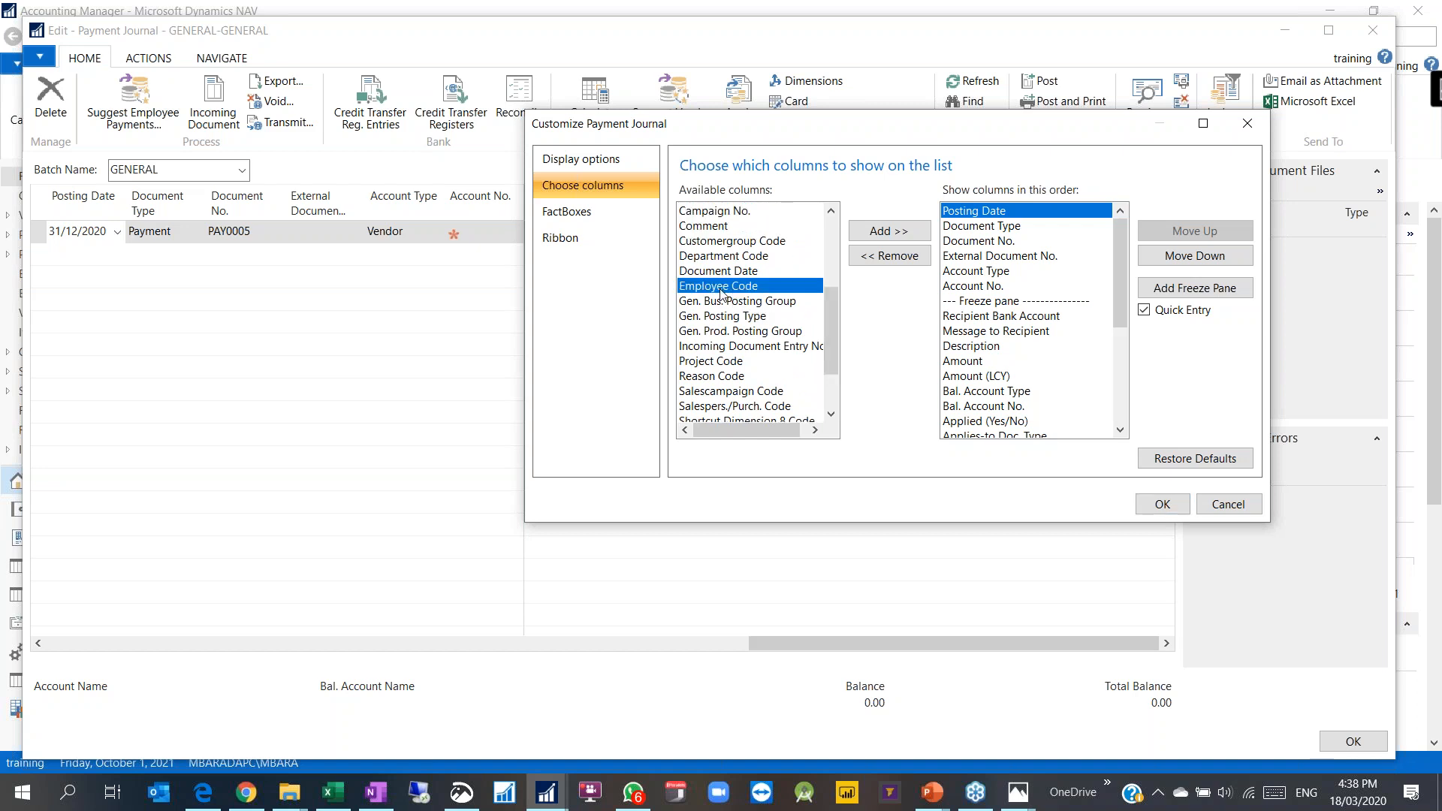
{"action": "left_click", "coordinate": [889, 230]}
{"action": "left_click", "coordinate": [1160, 504]}
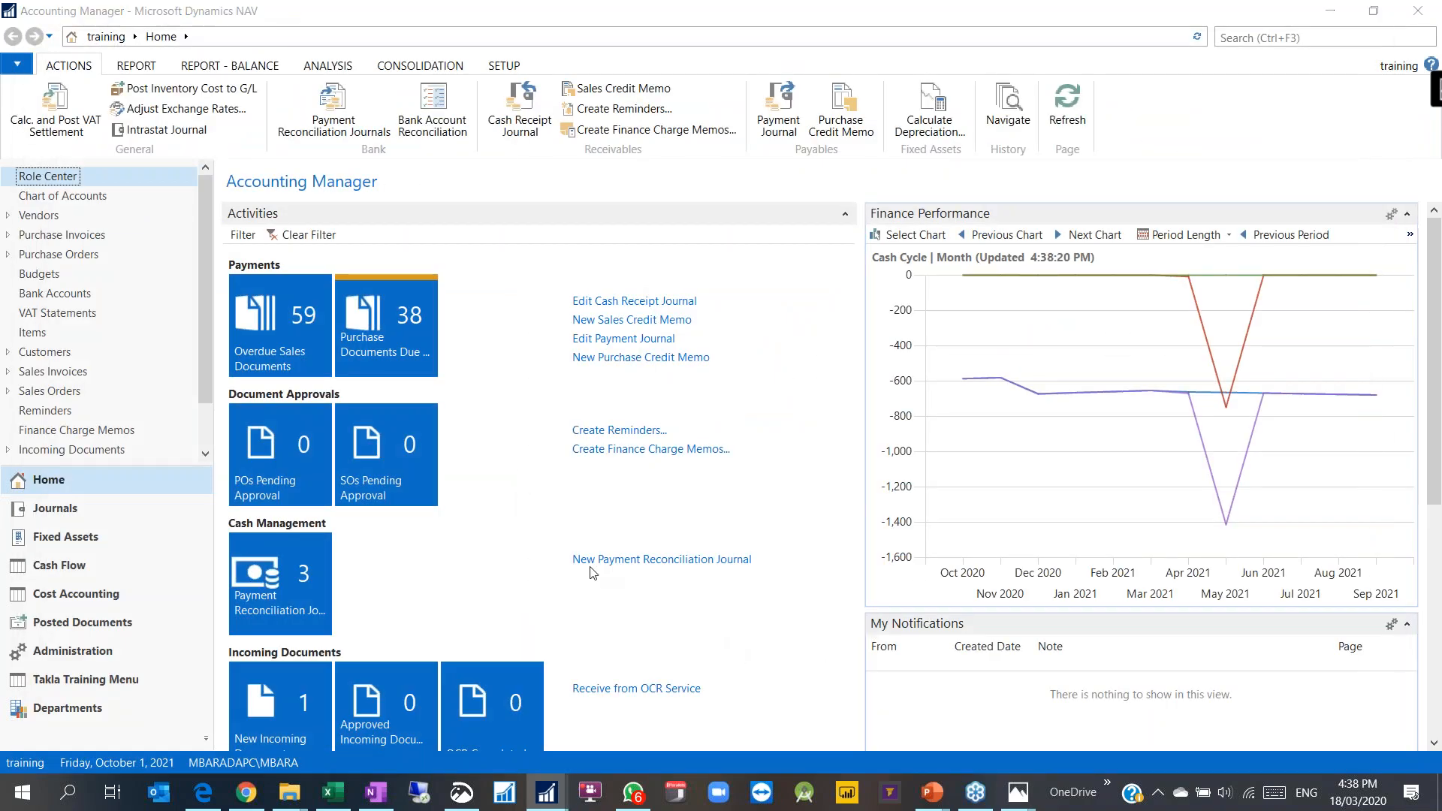
{"action": "left_click_drag", "start_coordinate": [424, 643], "coordinate": [1121, 663]}
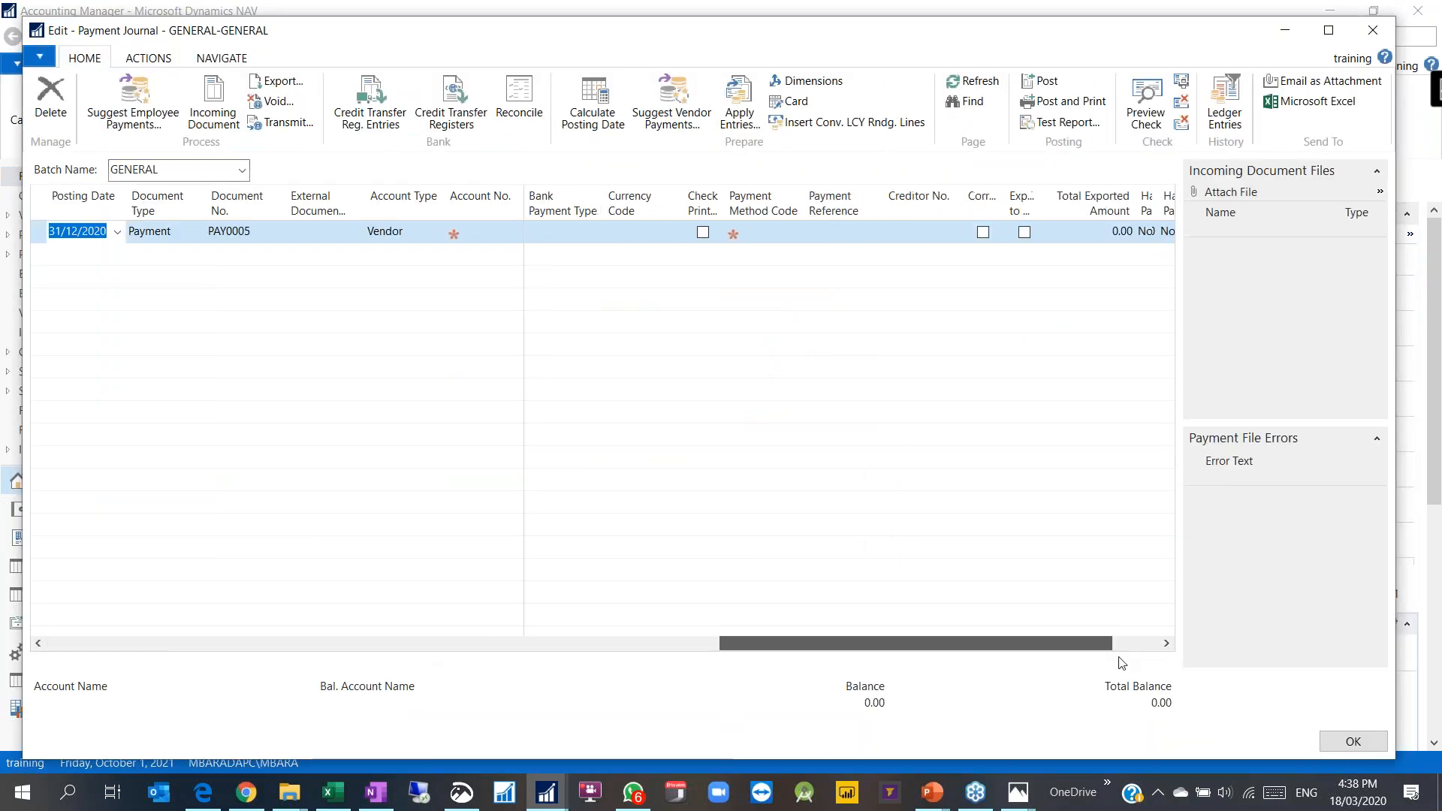
Step: View the Employee Code dimension value list without picking one, then close the payment journal
{"action": "left_click", "coordinate": [1132, 231]}
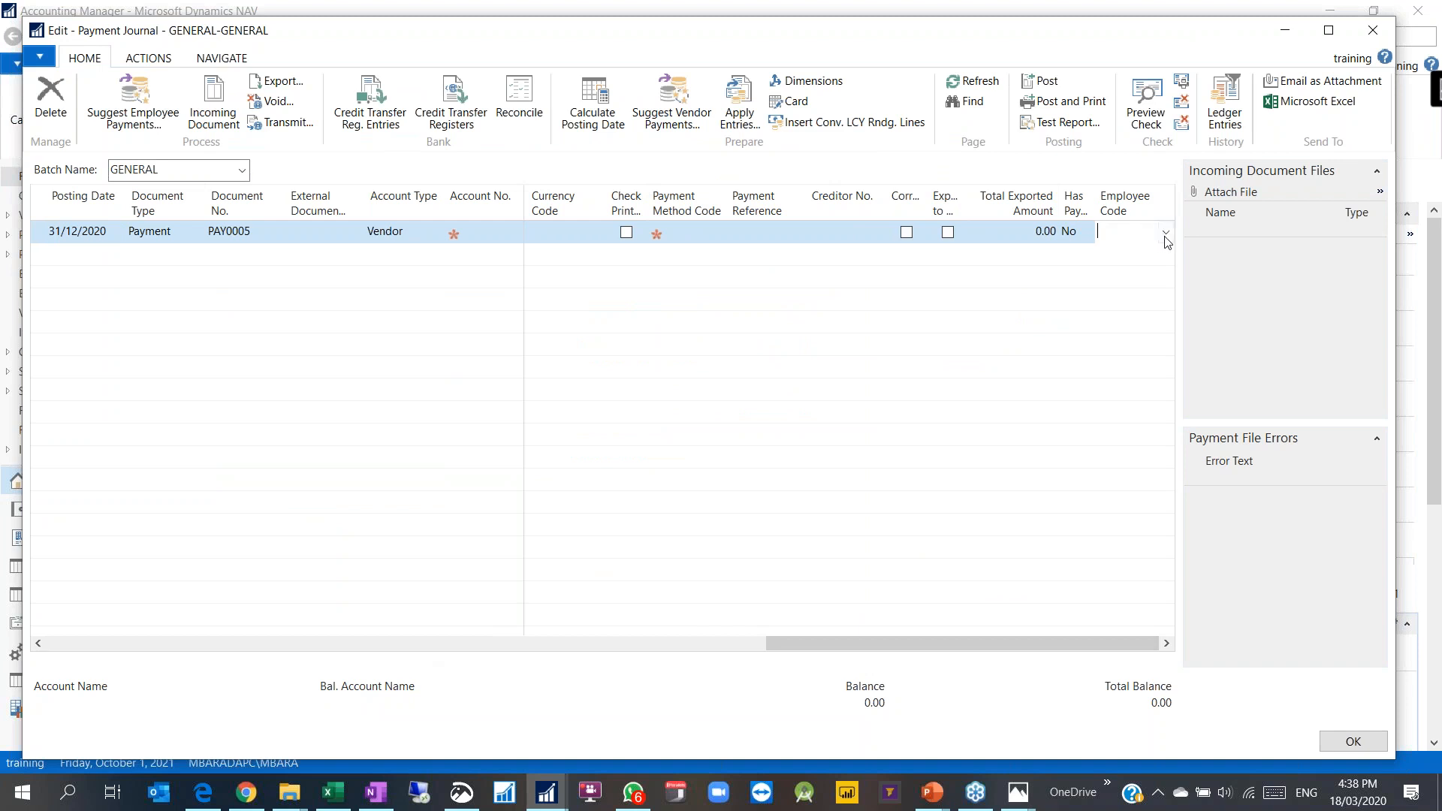
{"action": "left_click", "coordinate": [1164, 233]}
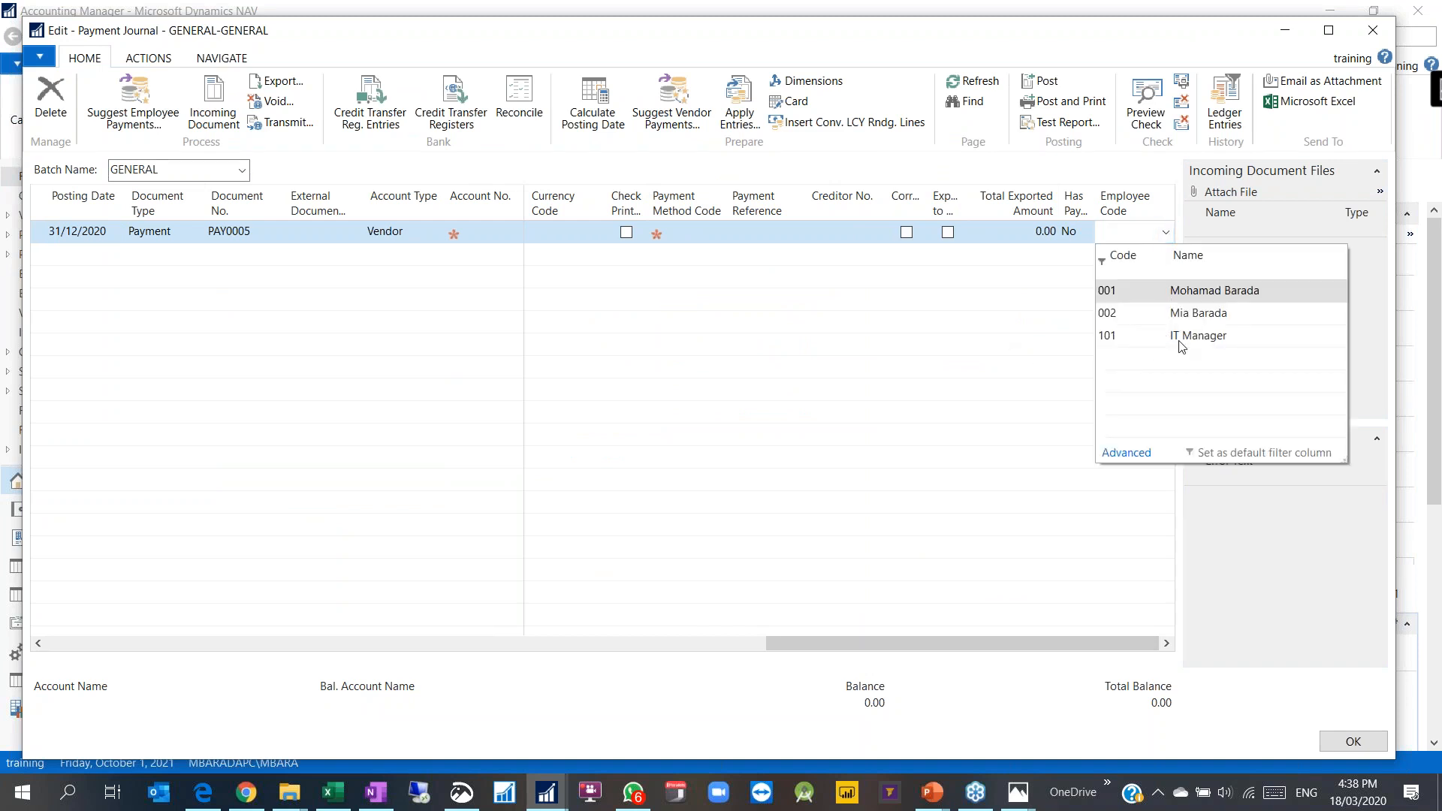
{"action": "left_click", "coordinate": [1125, 452]}
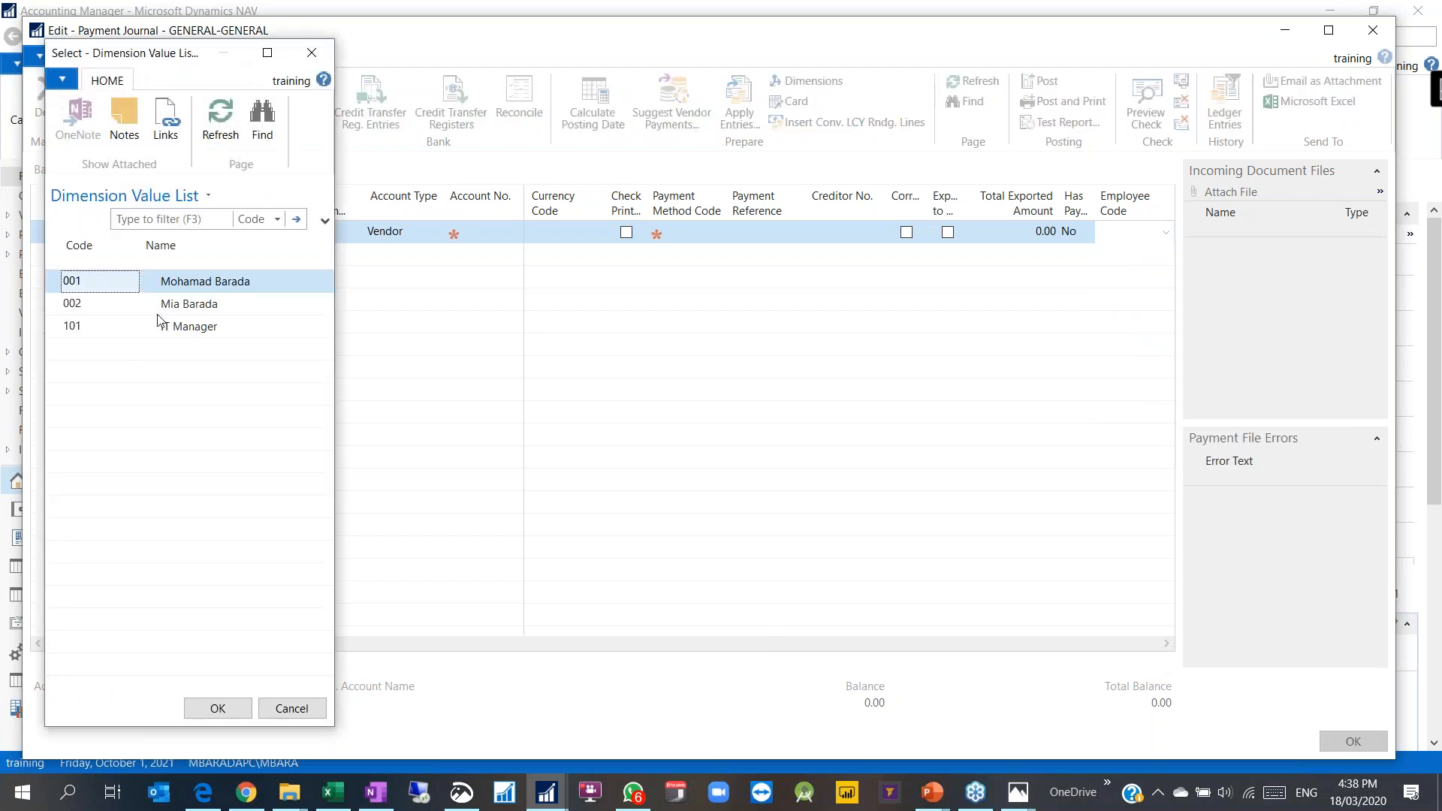
{"action": "left_click", "coordinate": [312, 53]}
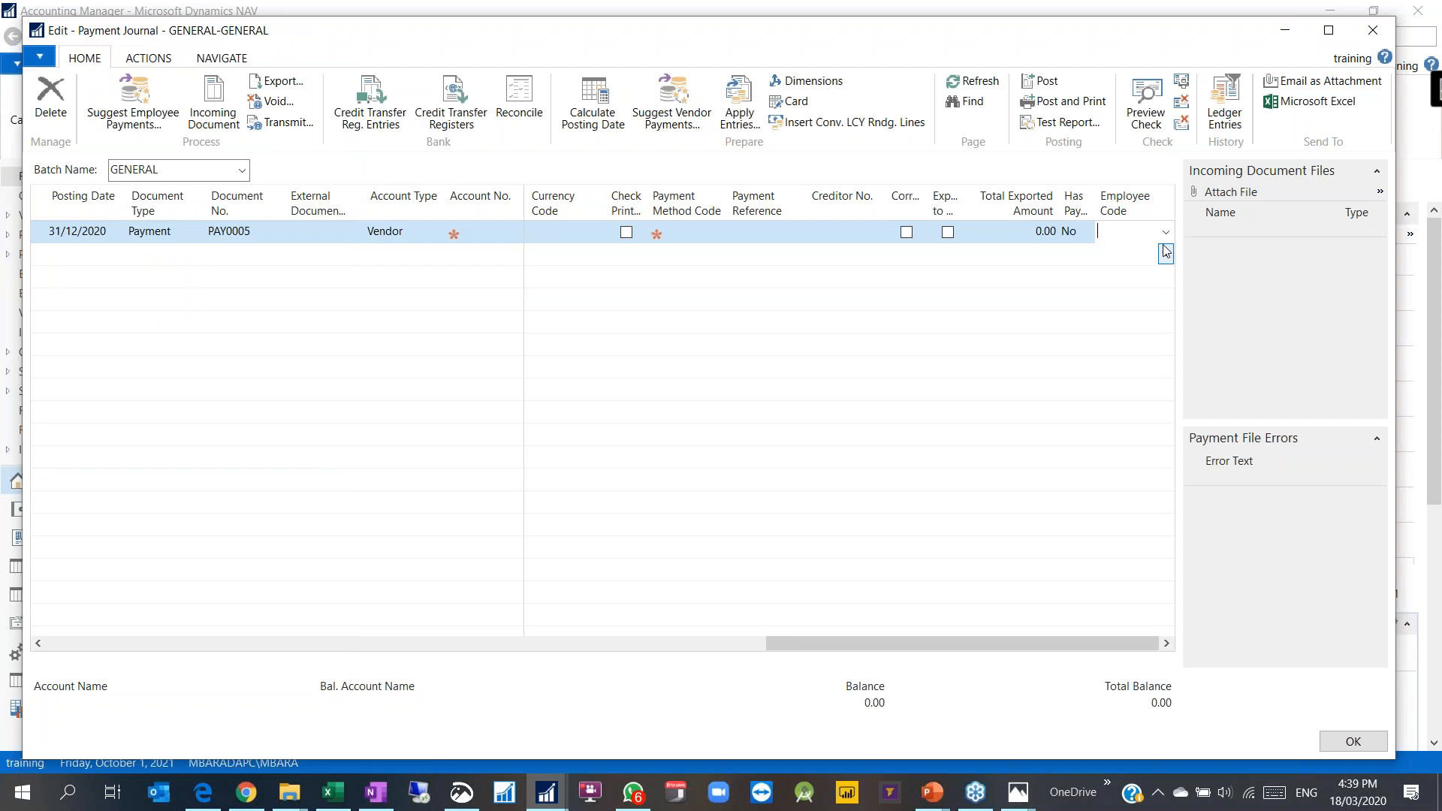
{"action": "left_click_drag", "start_coordinate": [917, 635], "coordinate": [552, 643]}
{"action": "left_click", "coordinate": [1372, 30]}
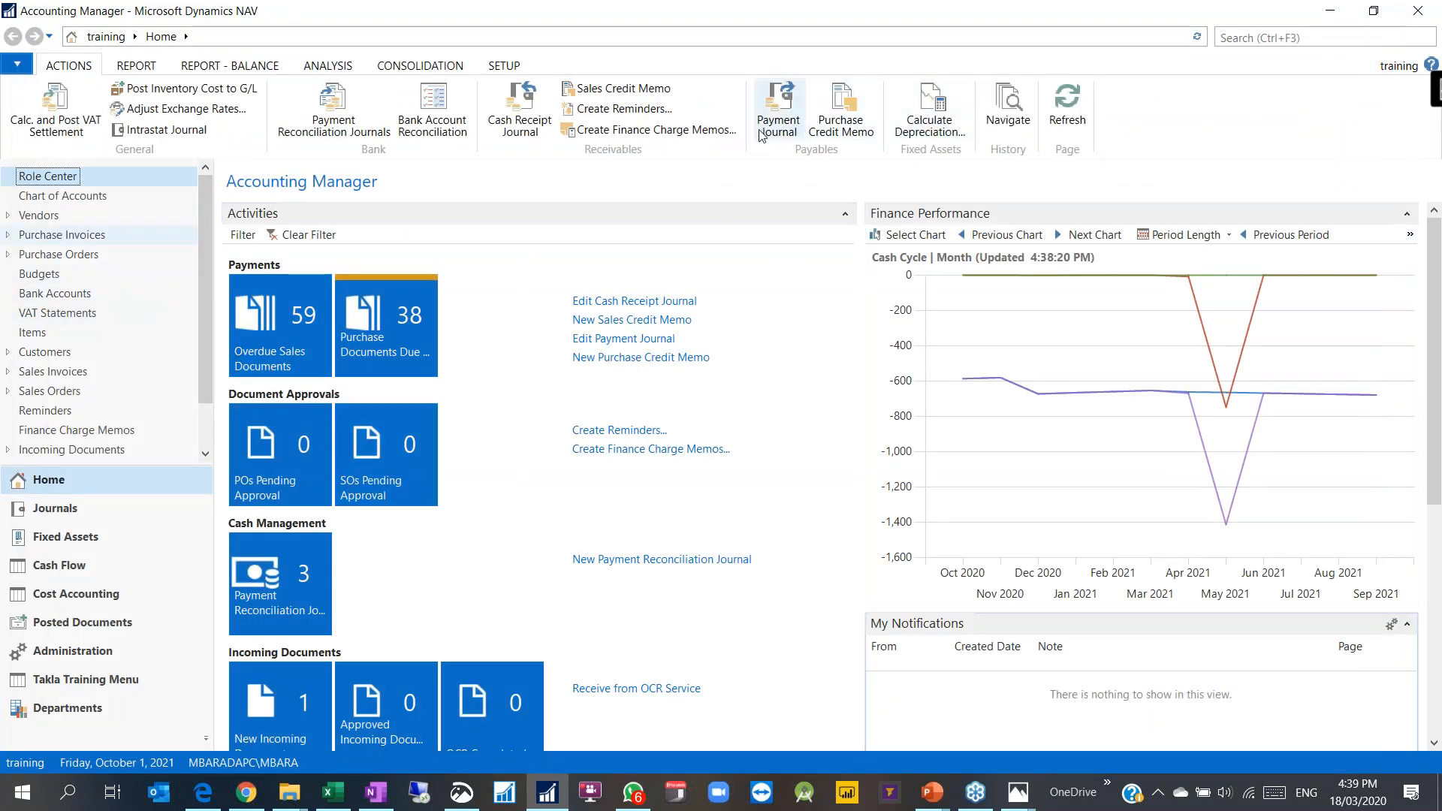
Step: Go to Financial Management > General Ledger and open the General Journal
{"action": "left_click", "coordinate": [67, 707]}
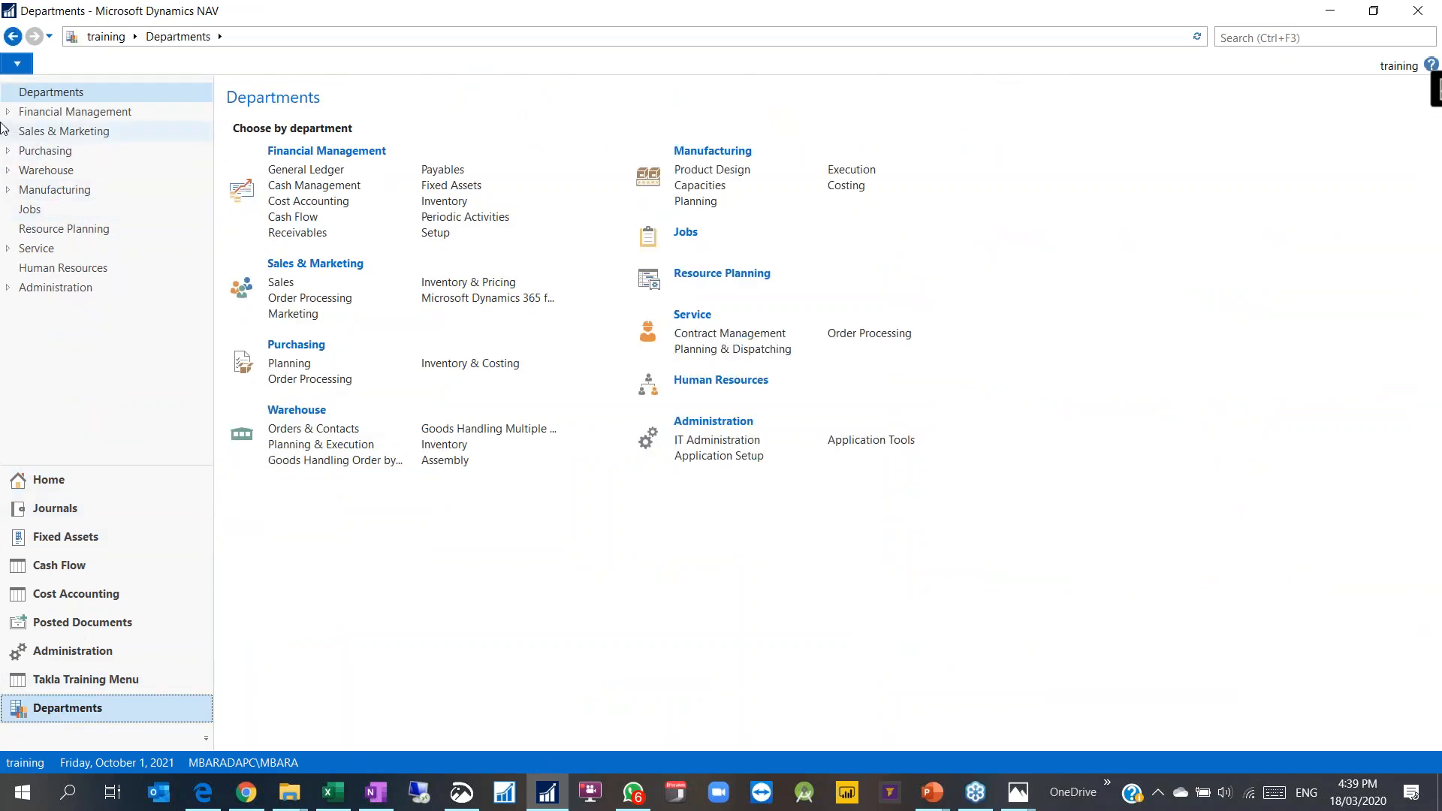
{"action": "left_click", "coordinate": [45, 112]}
{"action": "left_click", "coordinate": [64, 131]}
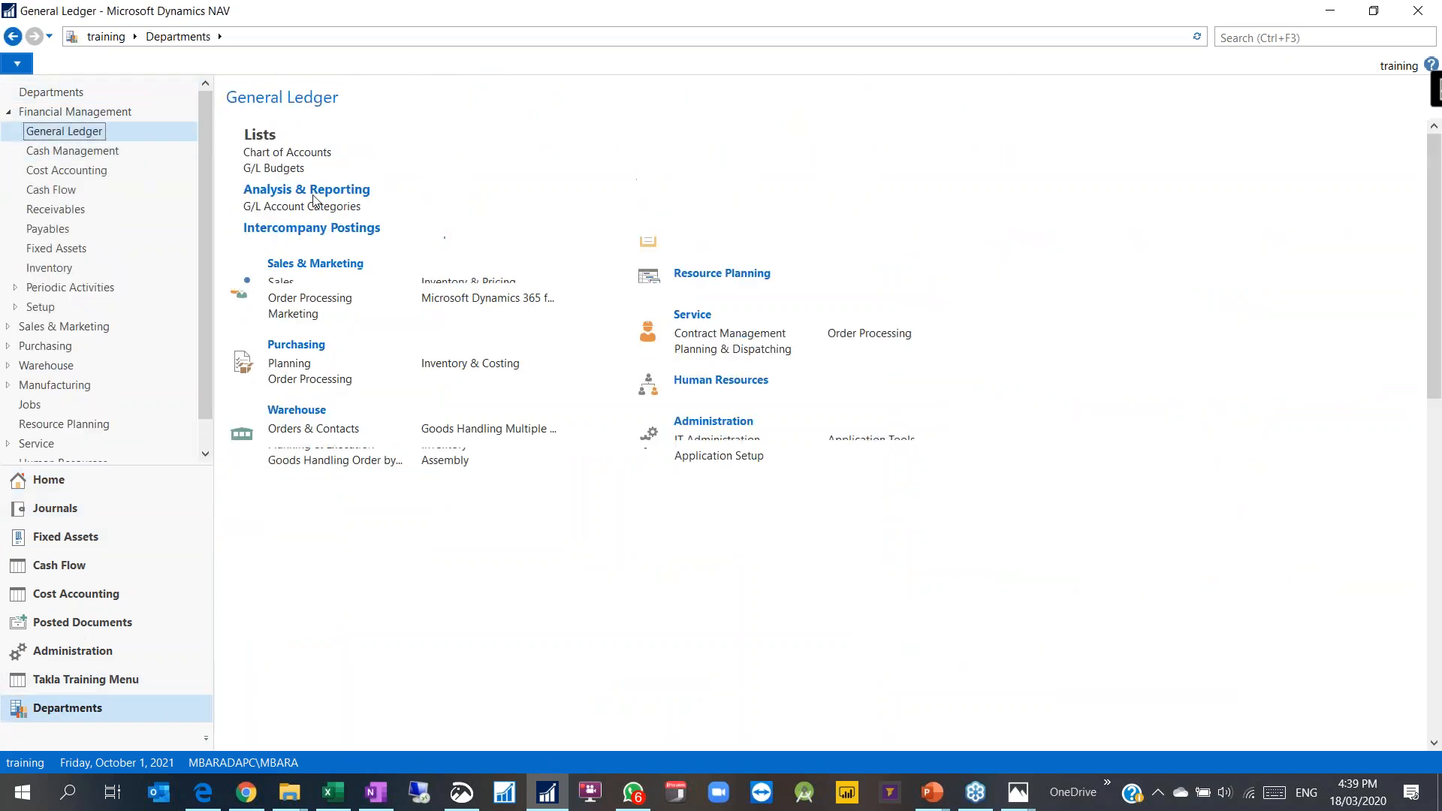
{"action": "left_click", "coordinate": [315, 324]}
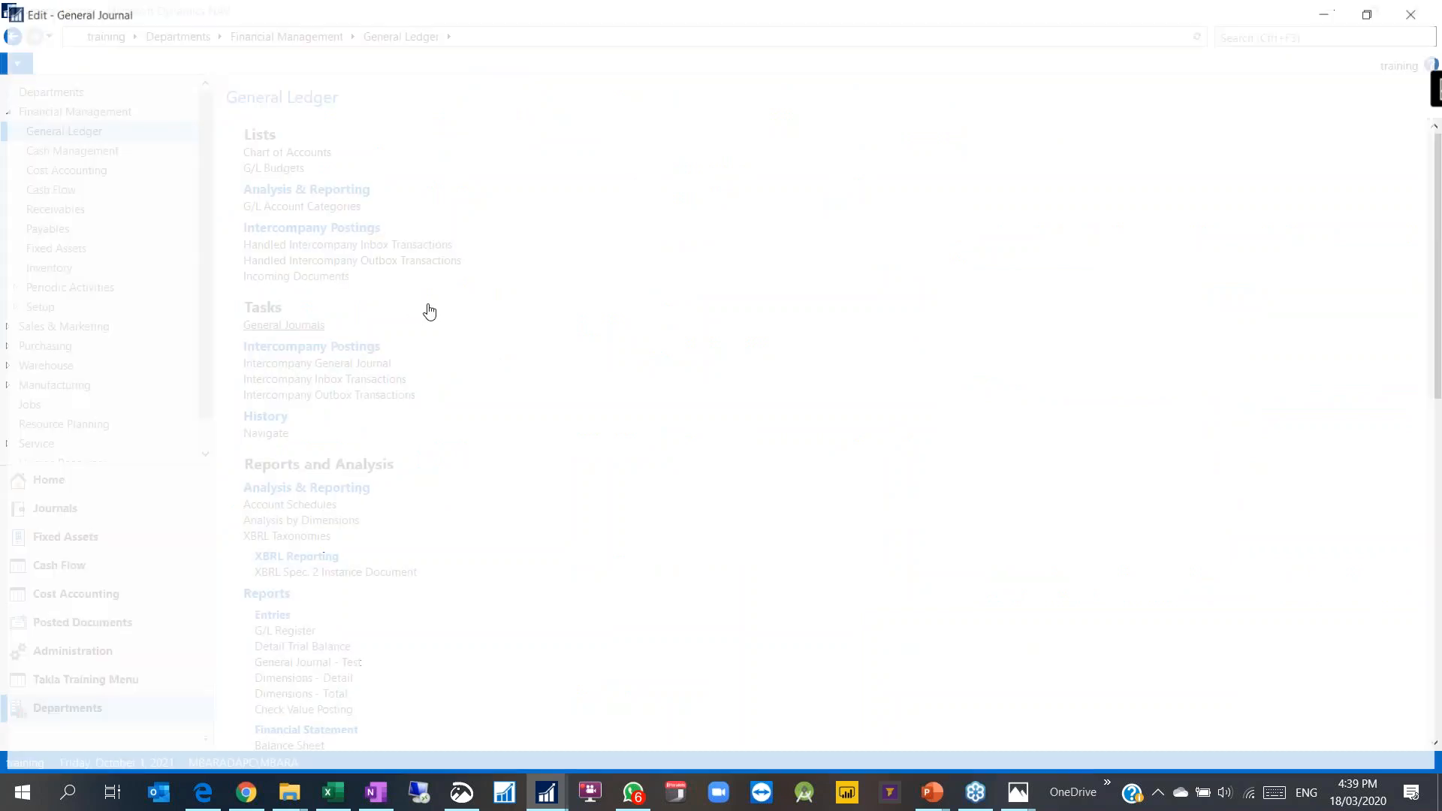
Step: Add the Employee Code column to the General Journal, then reopen column settings and close everything
{"action": "right_click", "coordinate": [402, 185]}
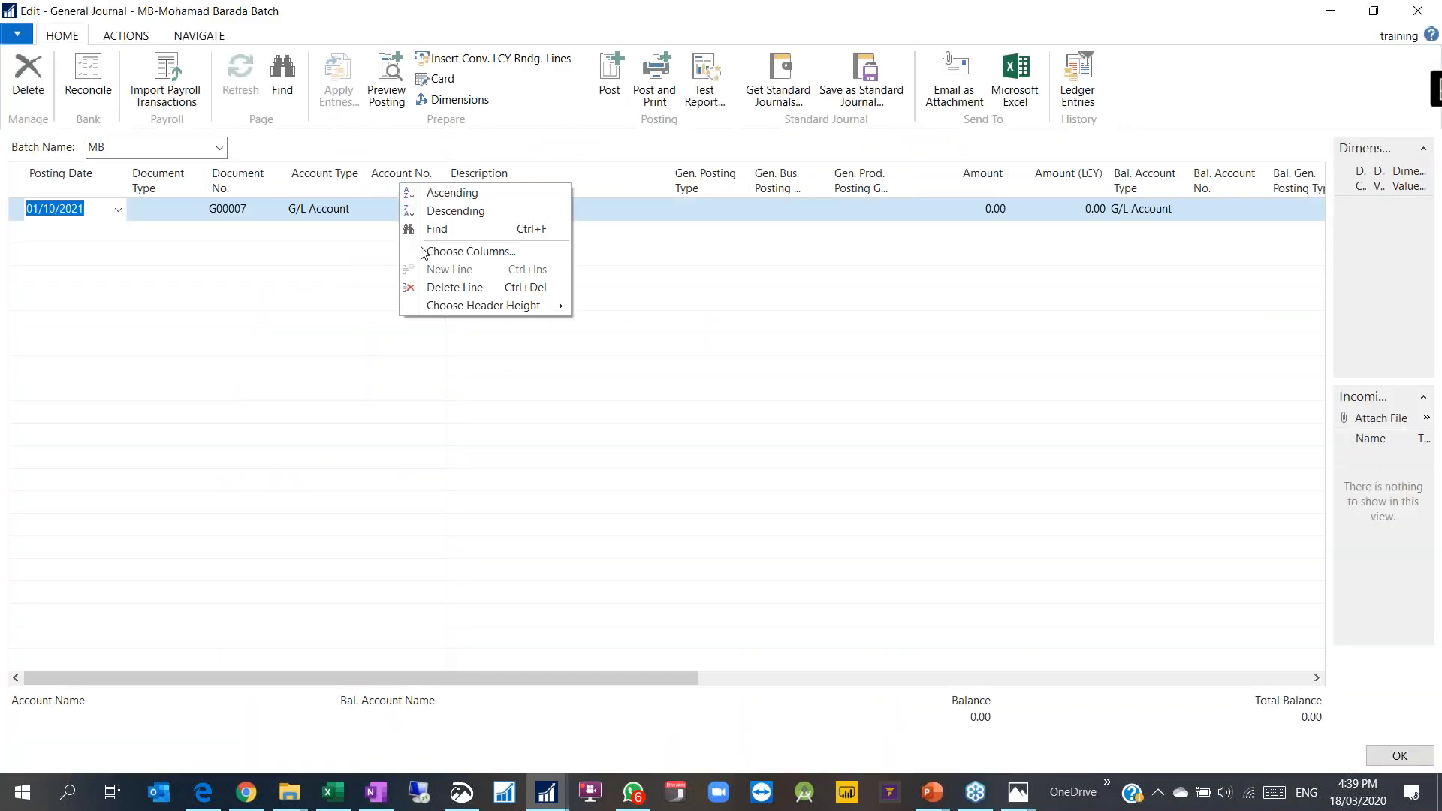
{"action": "left_click", "coordinate": [458, 252]}
{"action": "left_click_drag", "start_coordinate": [832, 273], "coordinate": [831, 320]}
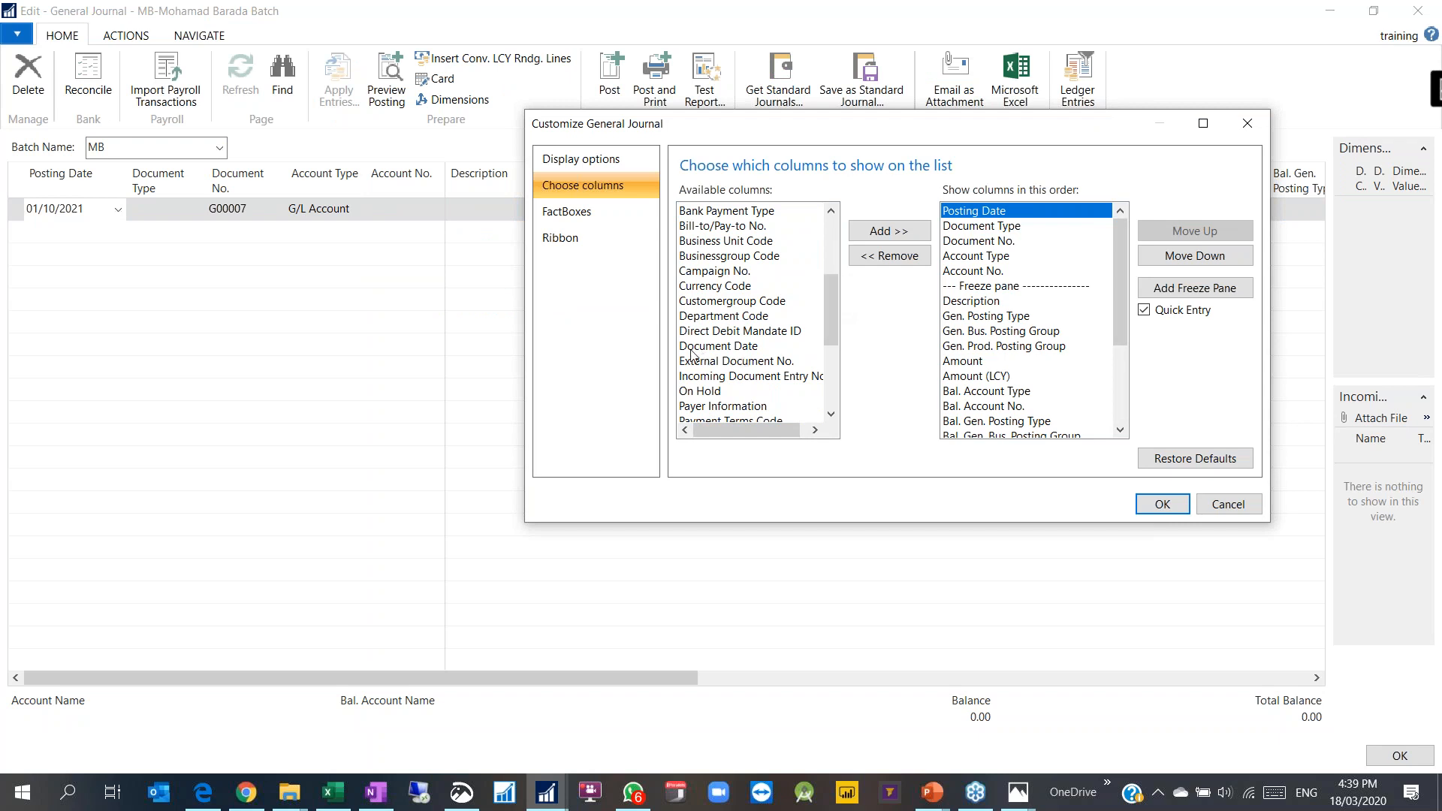
{"action": "left_click_drag", "start_coordinate": [1121, 329], "coordinate": [1120, 409]}
{"action": "left_click", "coordinate": [987, 406]}
{"action": "left_click", "coordinate": [1156, 502]}
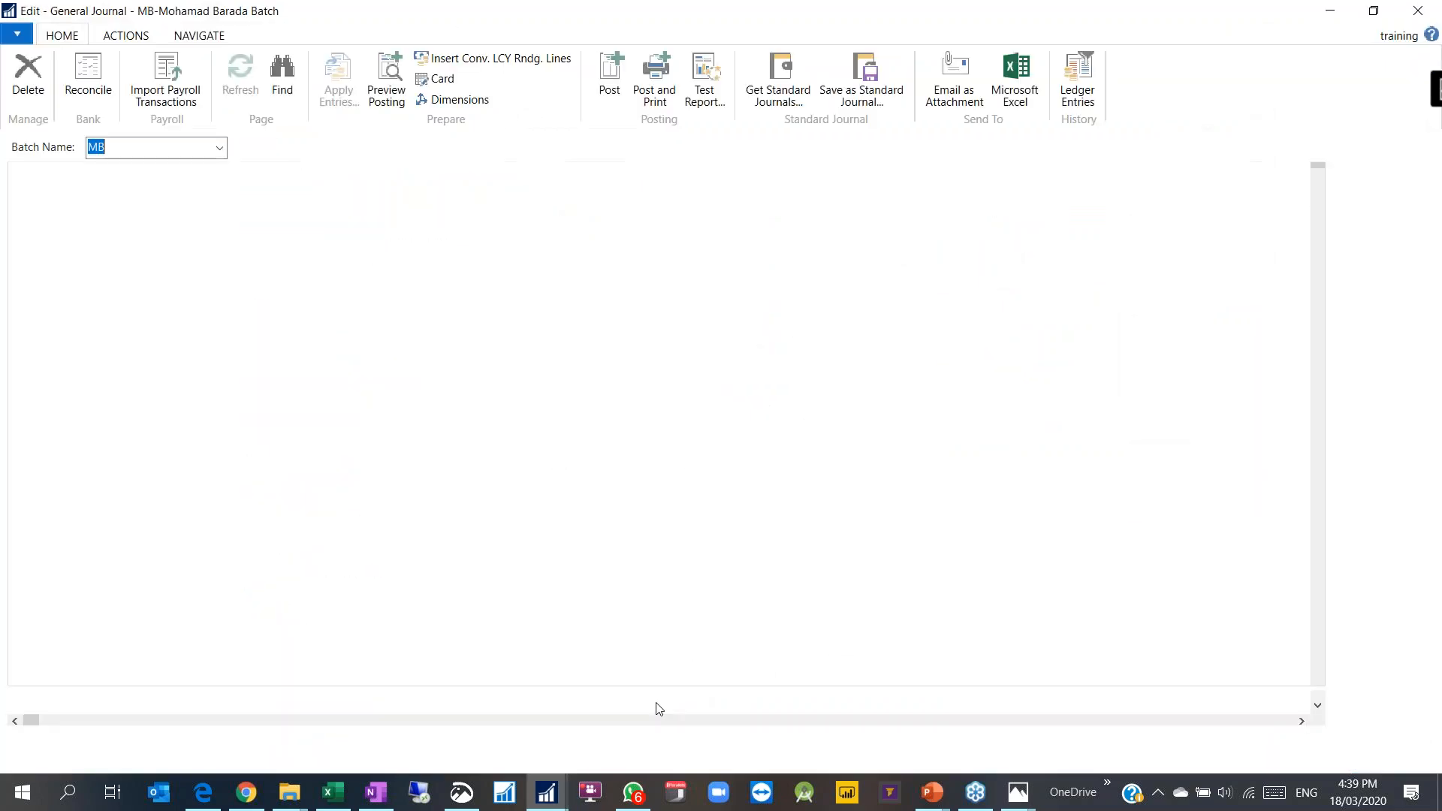
{"action": "left_click_drag", "start_coordinate": [669, 678], "coordinate": [1268, 676]}
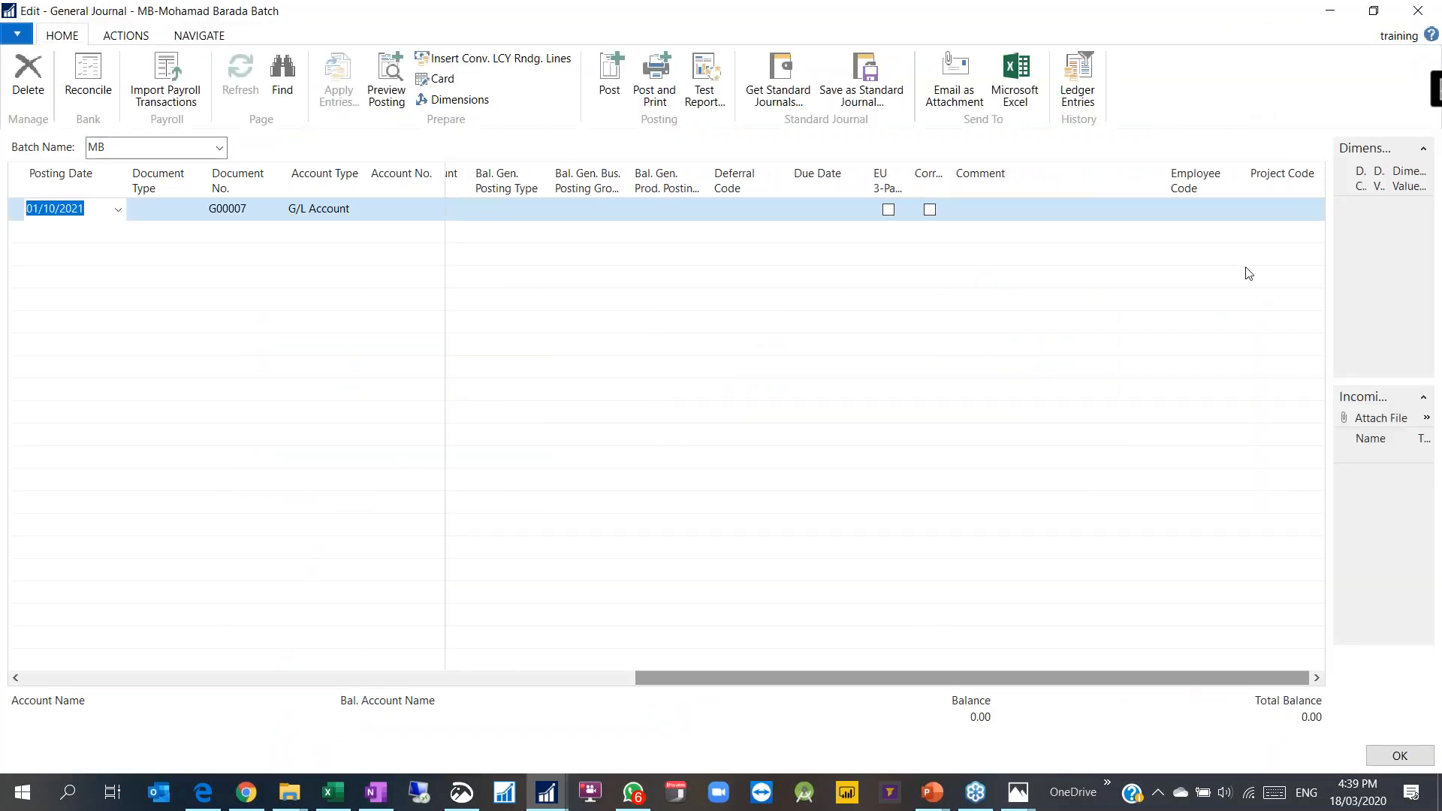
{"action": "left_click", "coordinate": [1211, 214]}
{"action": "right_click", "coordinate": [962, 195]}
{"action": "left_click", "coordinate": [1010, 251]}
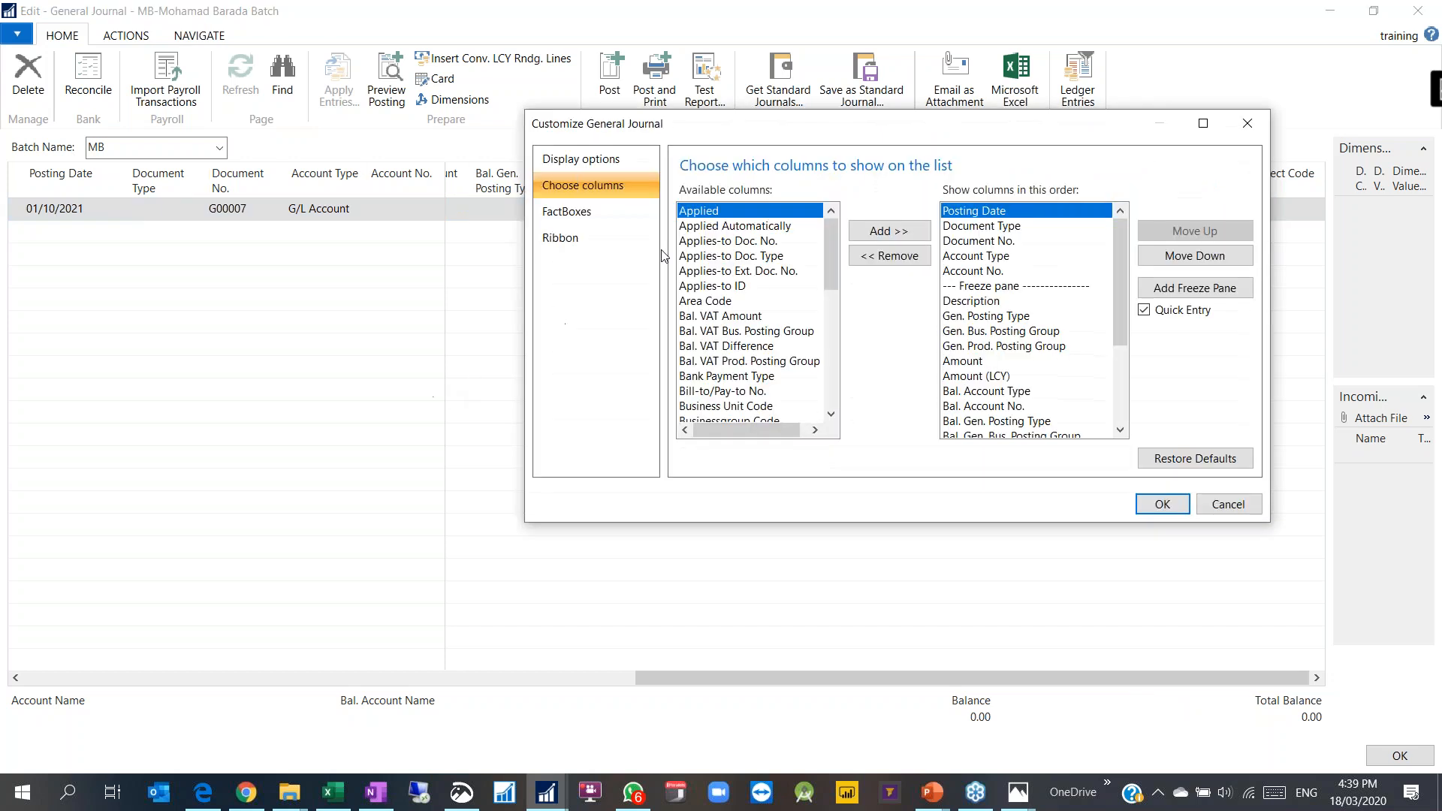
{"action": "key", "text": "Escape"}
{"action": "key", "text": "Escape"}
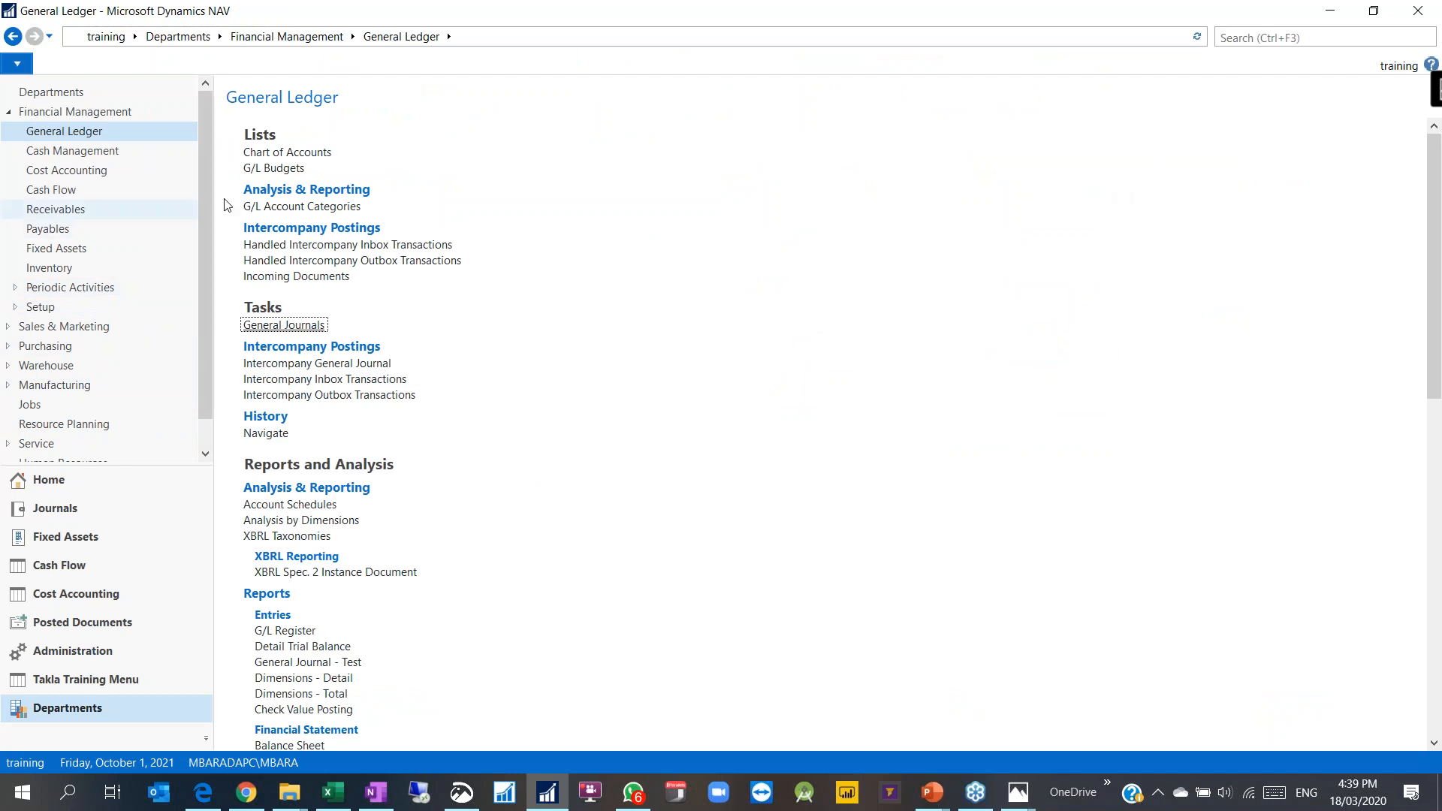
Step: Open the Chart of Accounts and review its Choose Columns lists without changing anything
{"action": "left_click", "coordinate": [327, 155]}
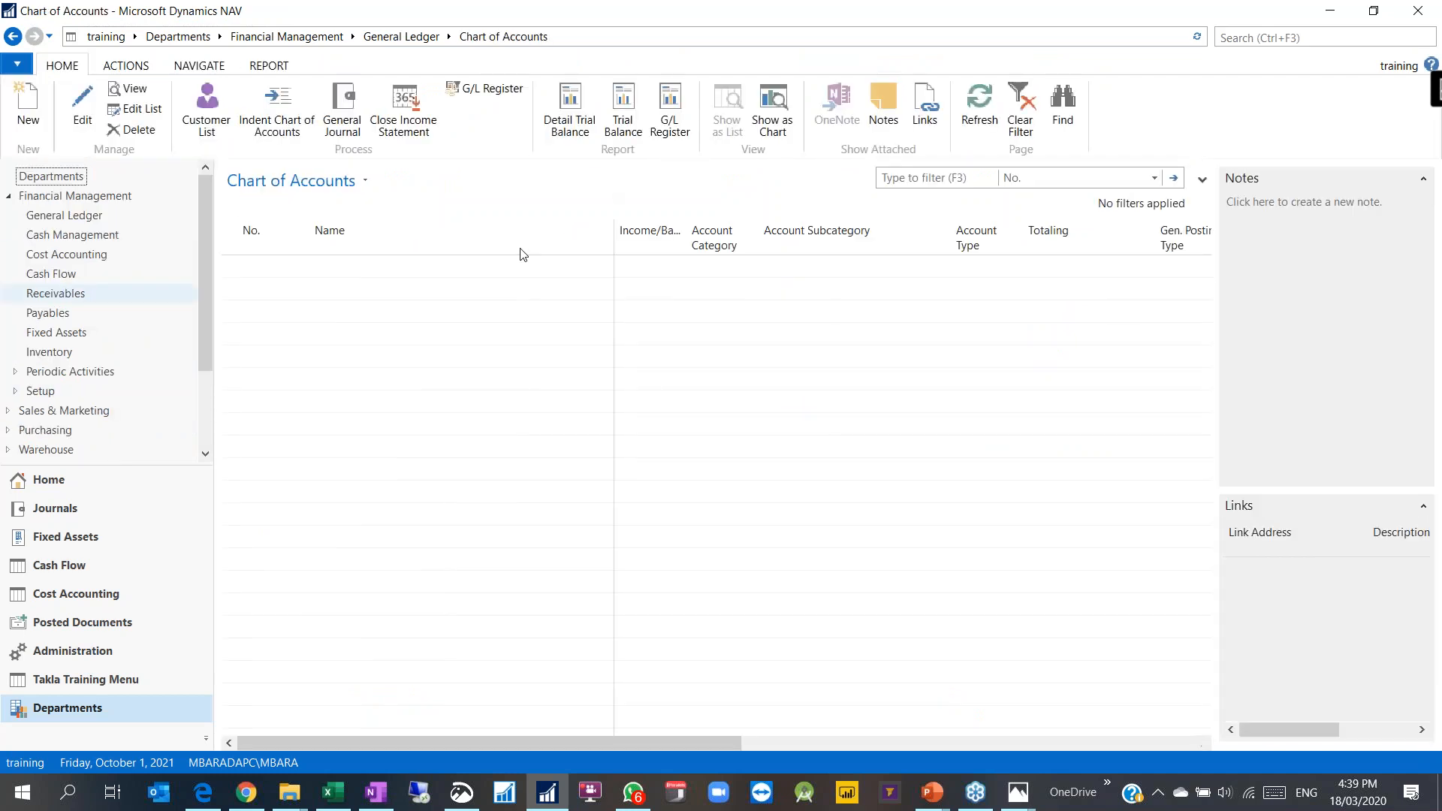
{"action": "right_click", "coordinate": [532, 240]}
{"action": "left_click", "coordinate": [565, 274]}
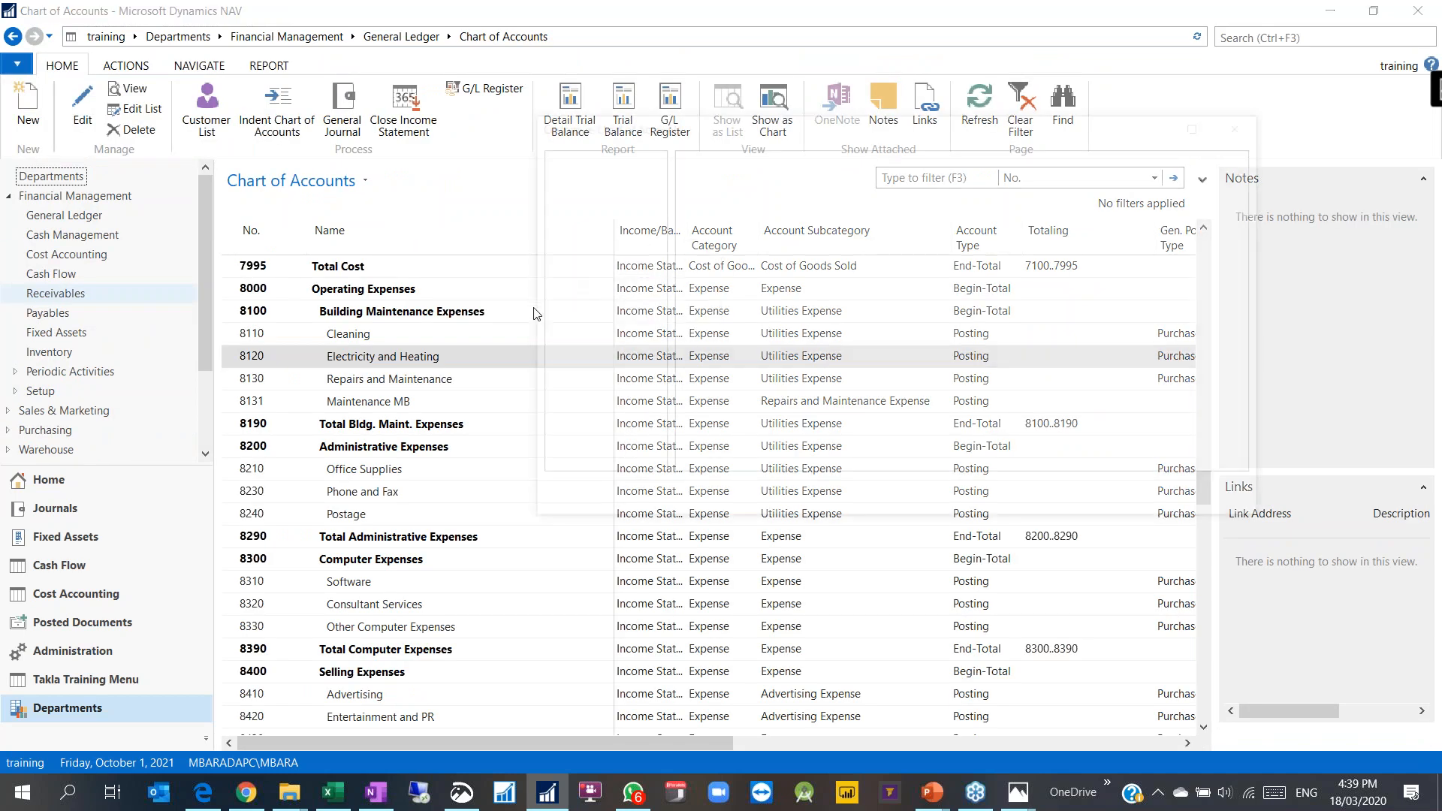
{"action": "mouse_move", "coordinate": [1122, 343]}
{"action": "left_mouse_down"}
{"action": "mouse_move", "coordinate": [1131, 399]}
{"action": "mouse_move", "coordinate": [1120, 336]}
{"action": "left_mouse_up"}
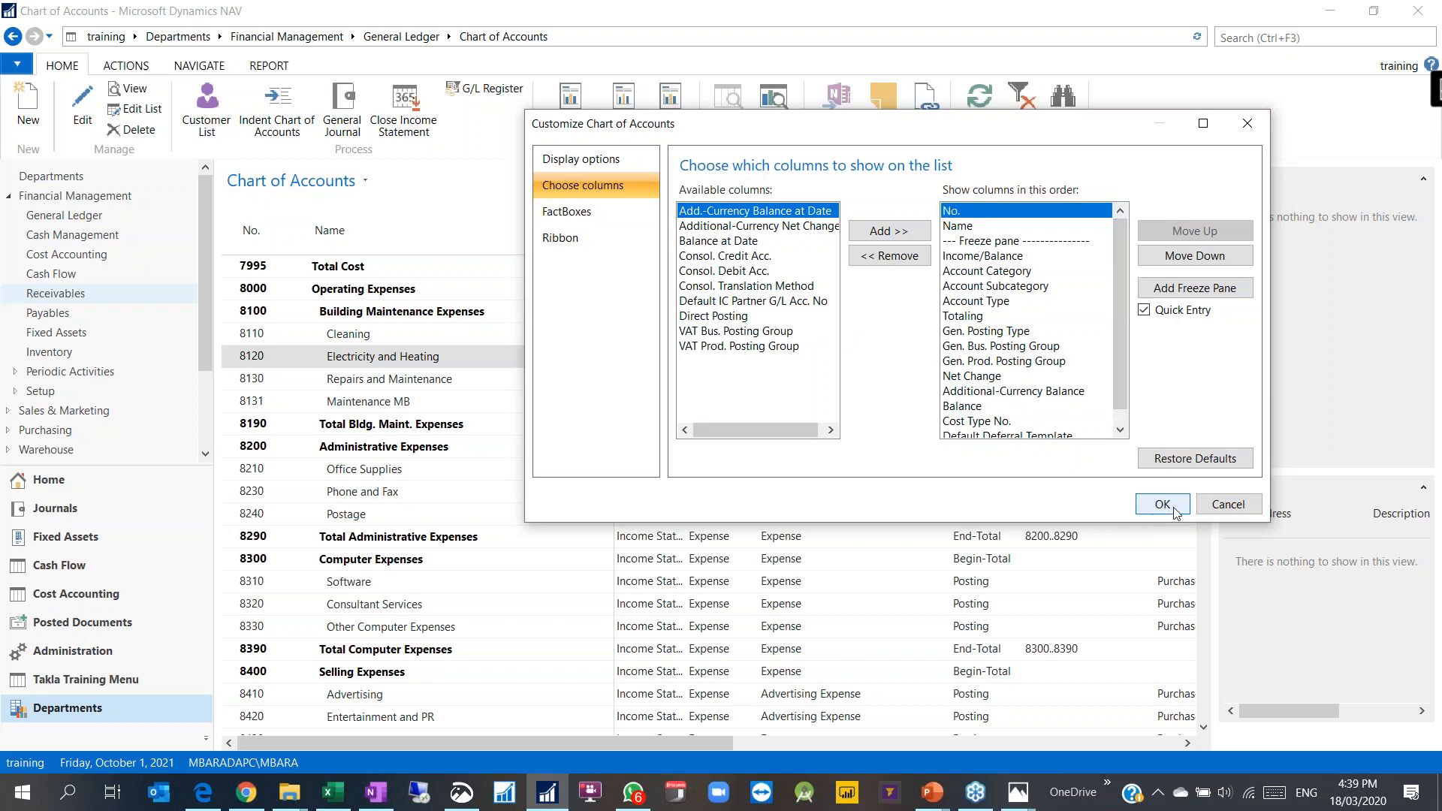
{"action": "left_click", "coordinate": [1228, 507]}
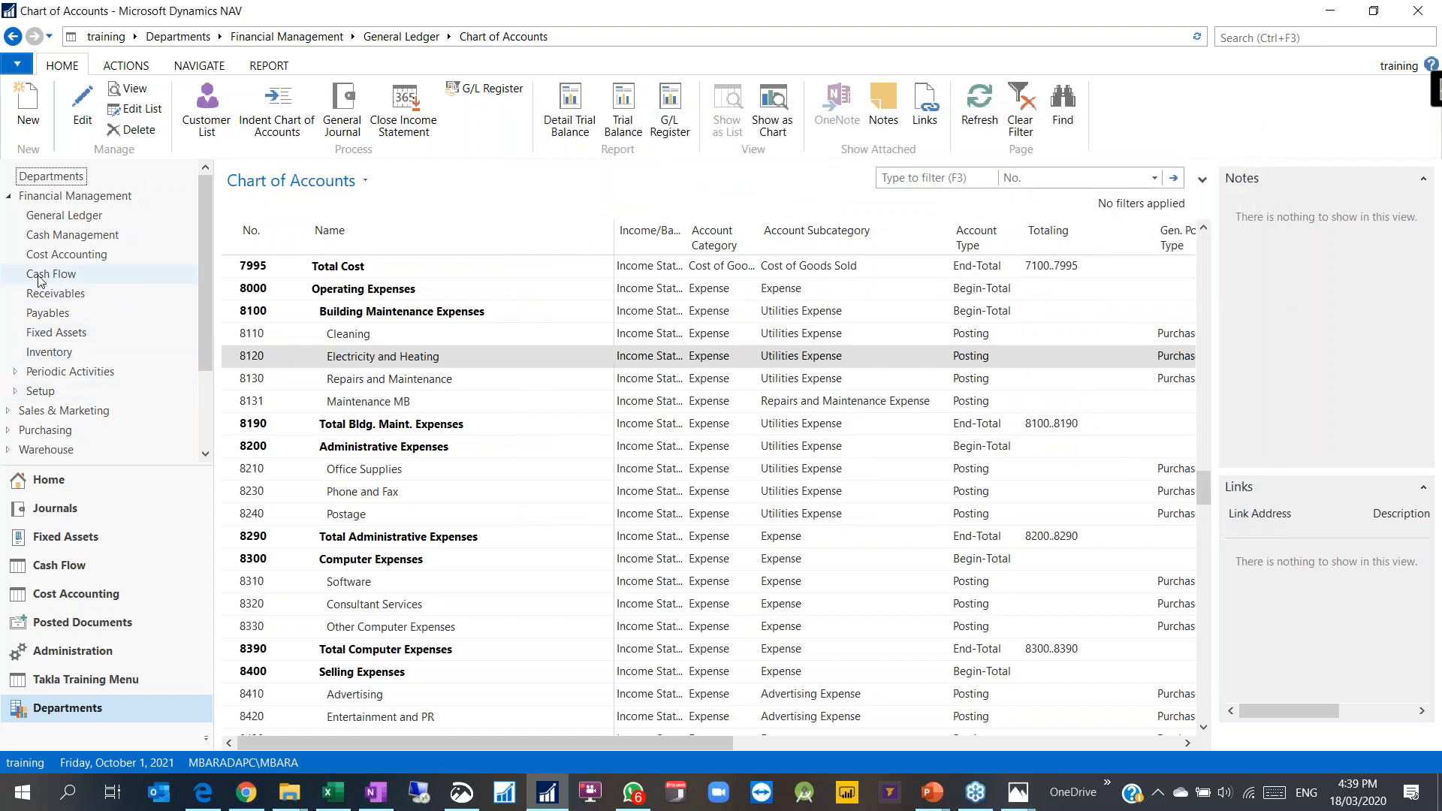
Step: From Receivables > Customers, select London Candoxy Storage Campus and open its customer card
{"action": "left_click", "coordinate": [44, 218]}
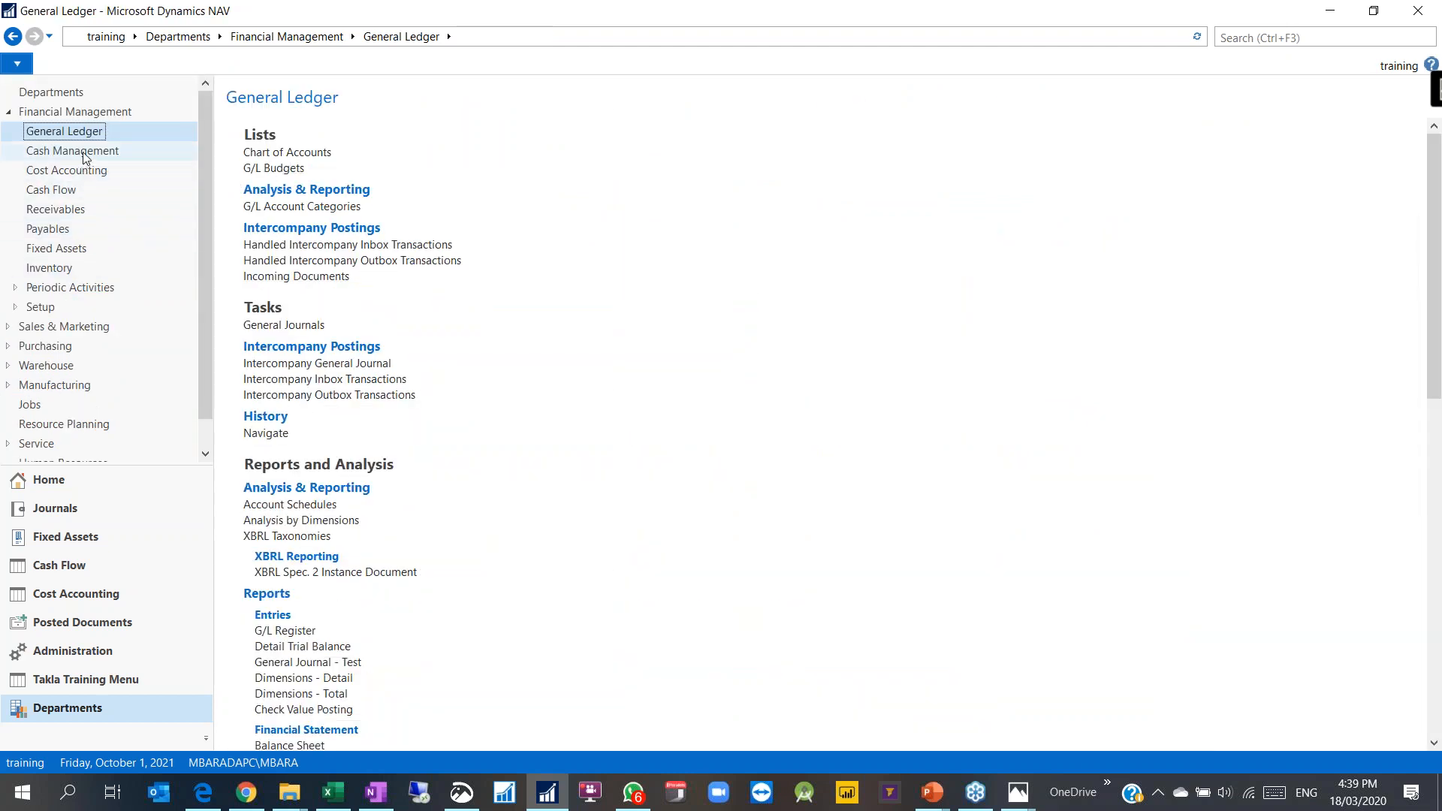
{"action": "left_click", "coordinate": [83, 209]}
{"action": "left_click", "coordinate": [291, 155]}
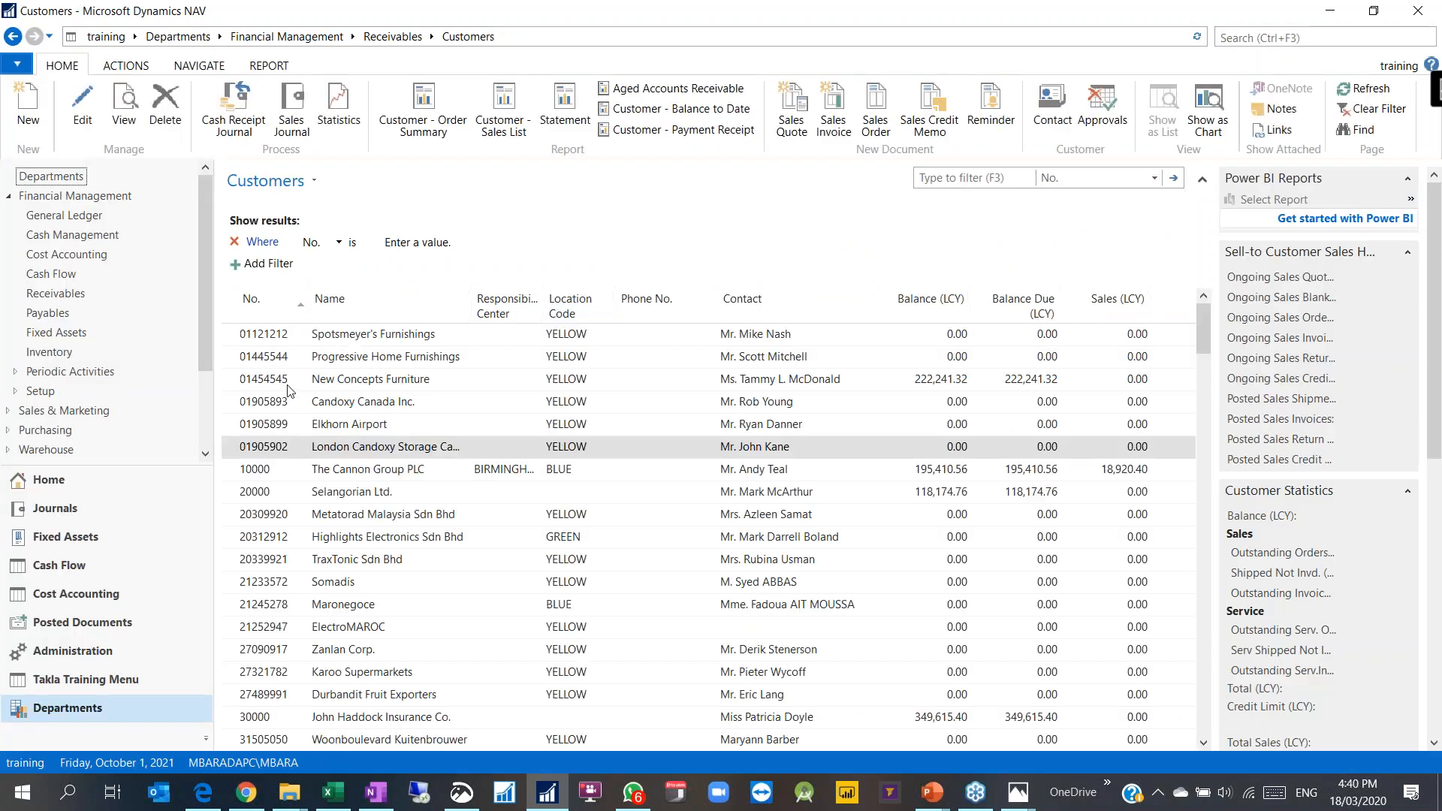
{"action": "left_click", "coordinate": [345, 450]}
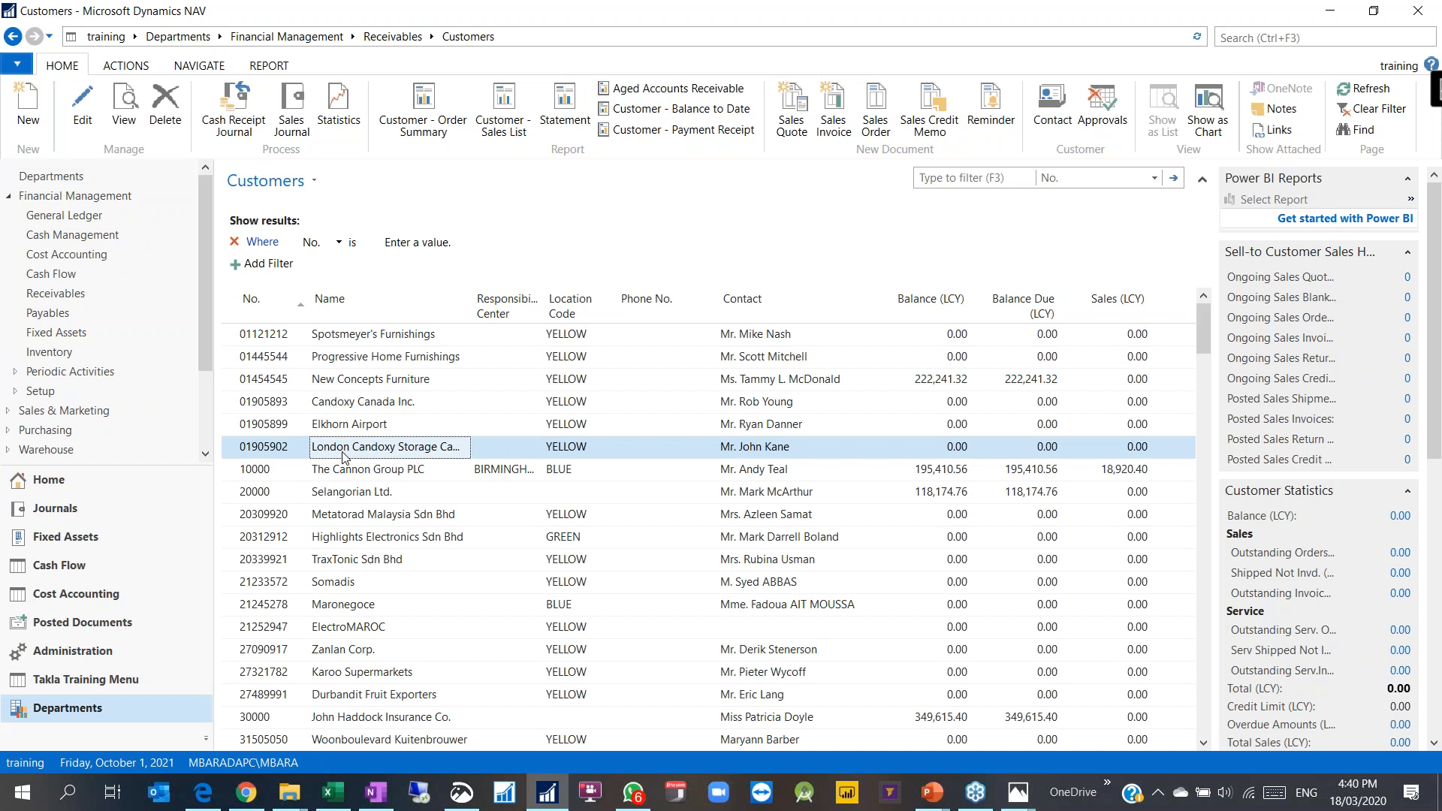
{"action": "left_click", "coordinate": [270, 450]}
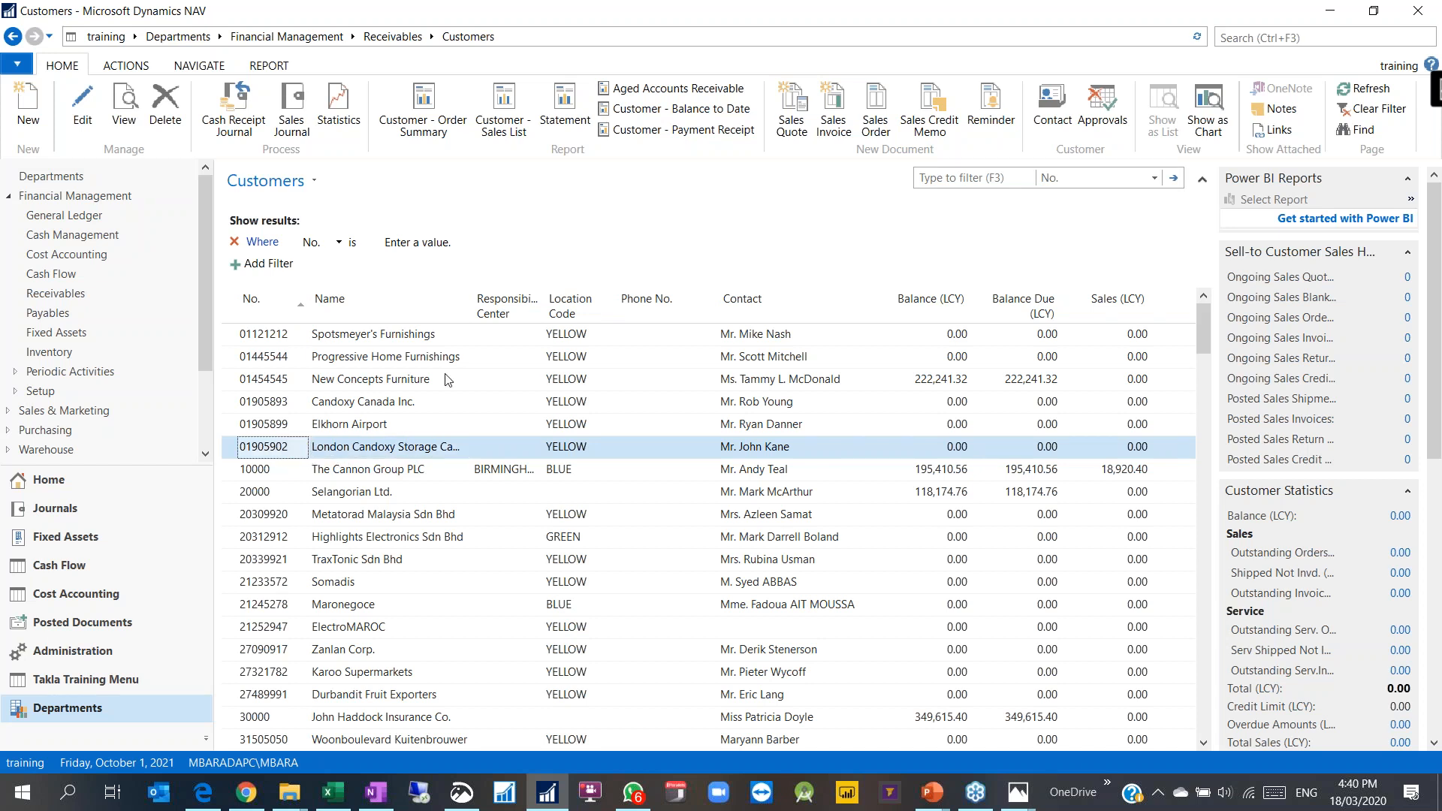
{"action": "key", "text": "ctrl+n"}
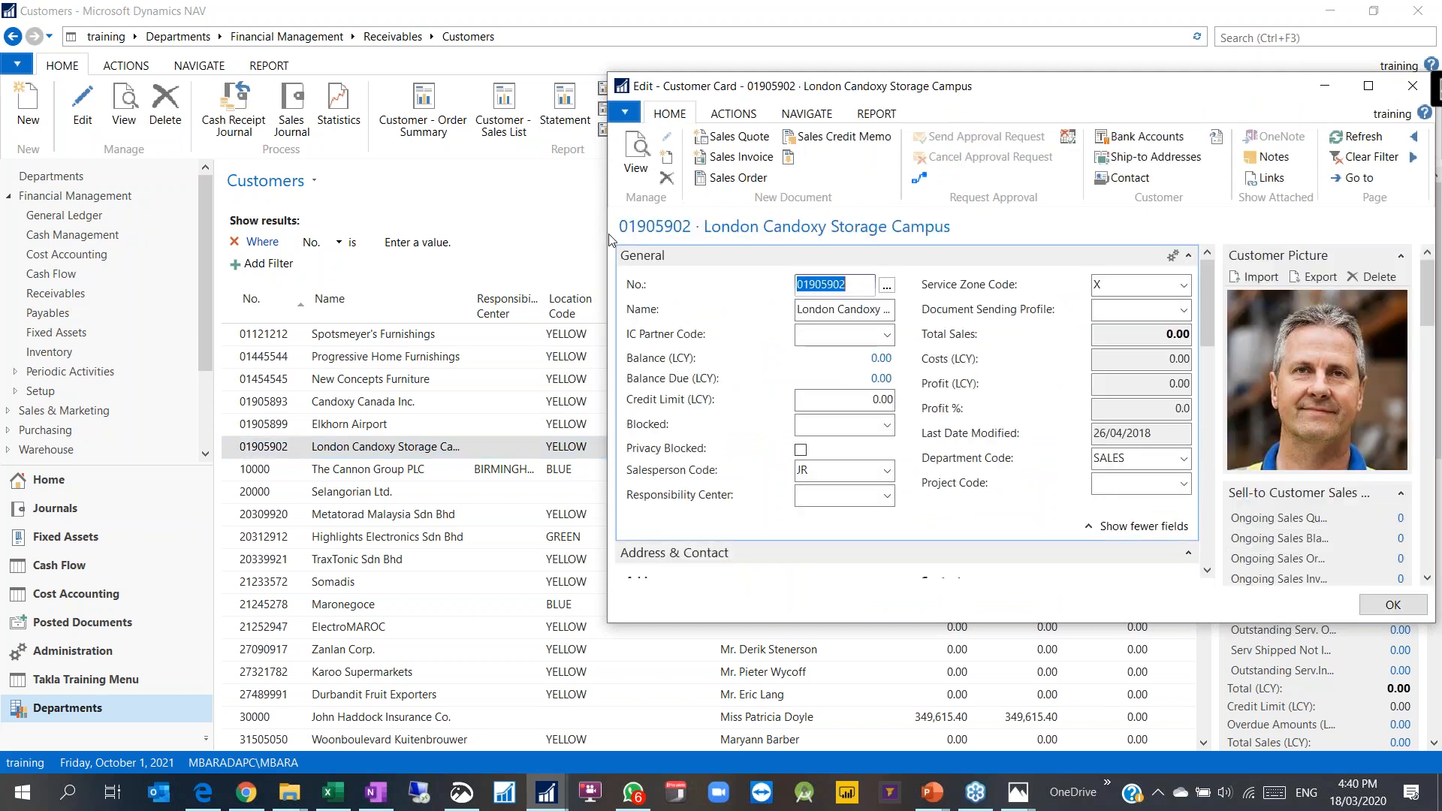
Step: Maximise the London Candoxy Storage Campus customer card
{"action": "left_click_drag", "start_coordinate": [413, 274], "coordinate": [410, 275]}
{"action": "left_click", "coordinate": [610, 113]}
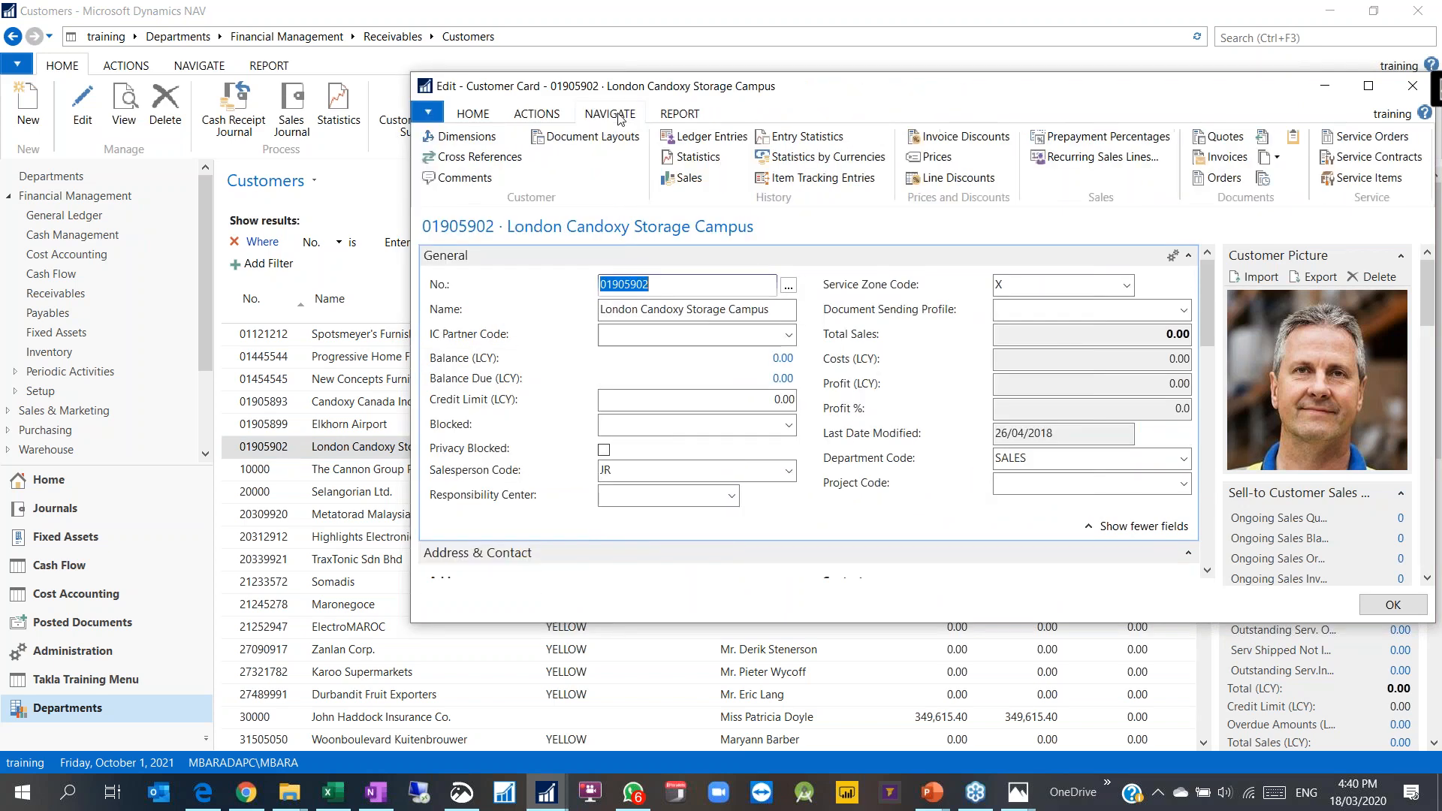
{"action": "double_click", "coordinate": [910, 103]}
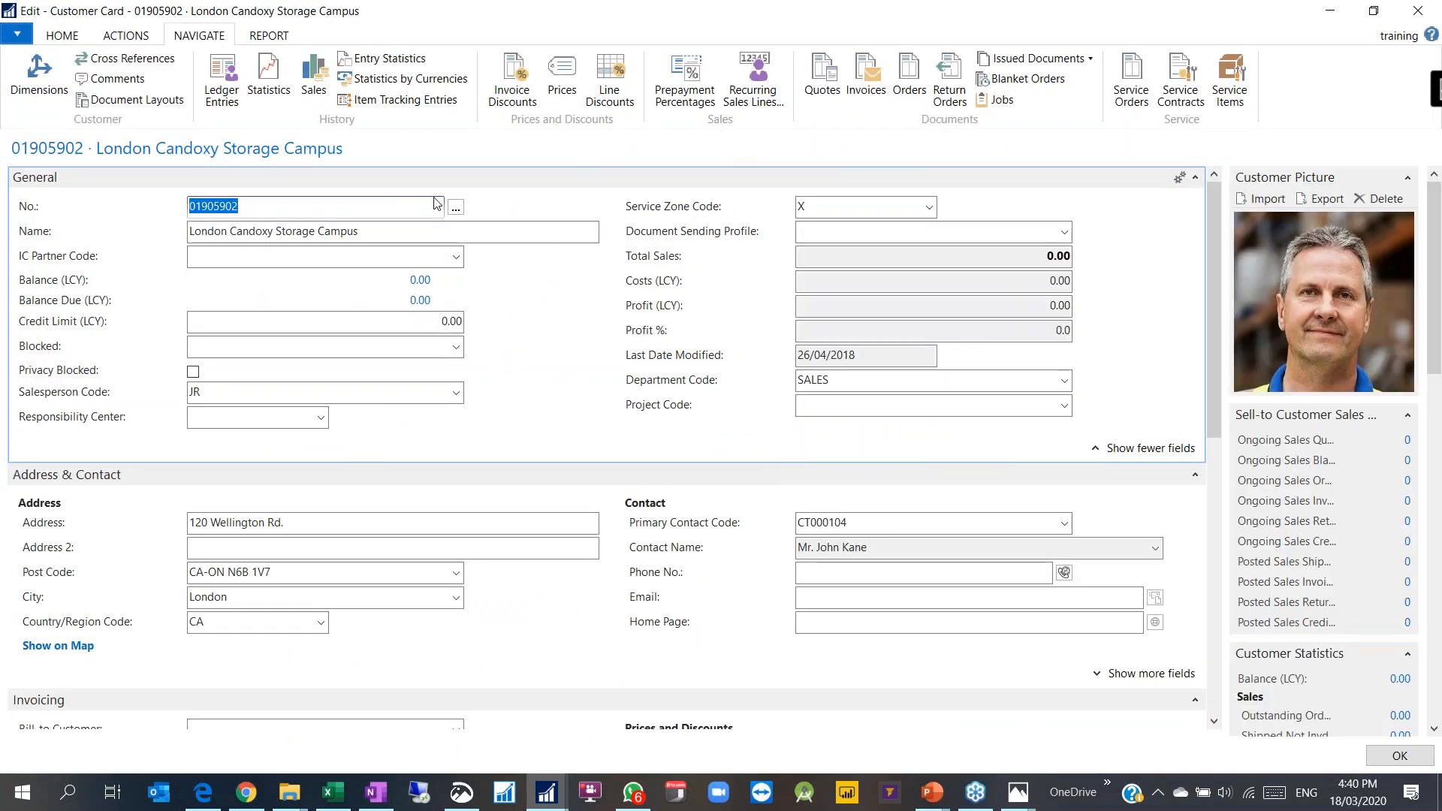
Step: Add default dimension CUSTOMERSIZE with value ENTERPRISE and value posting Same Code
{"action": "left_click", "coordinate": [36, 80]}
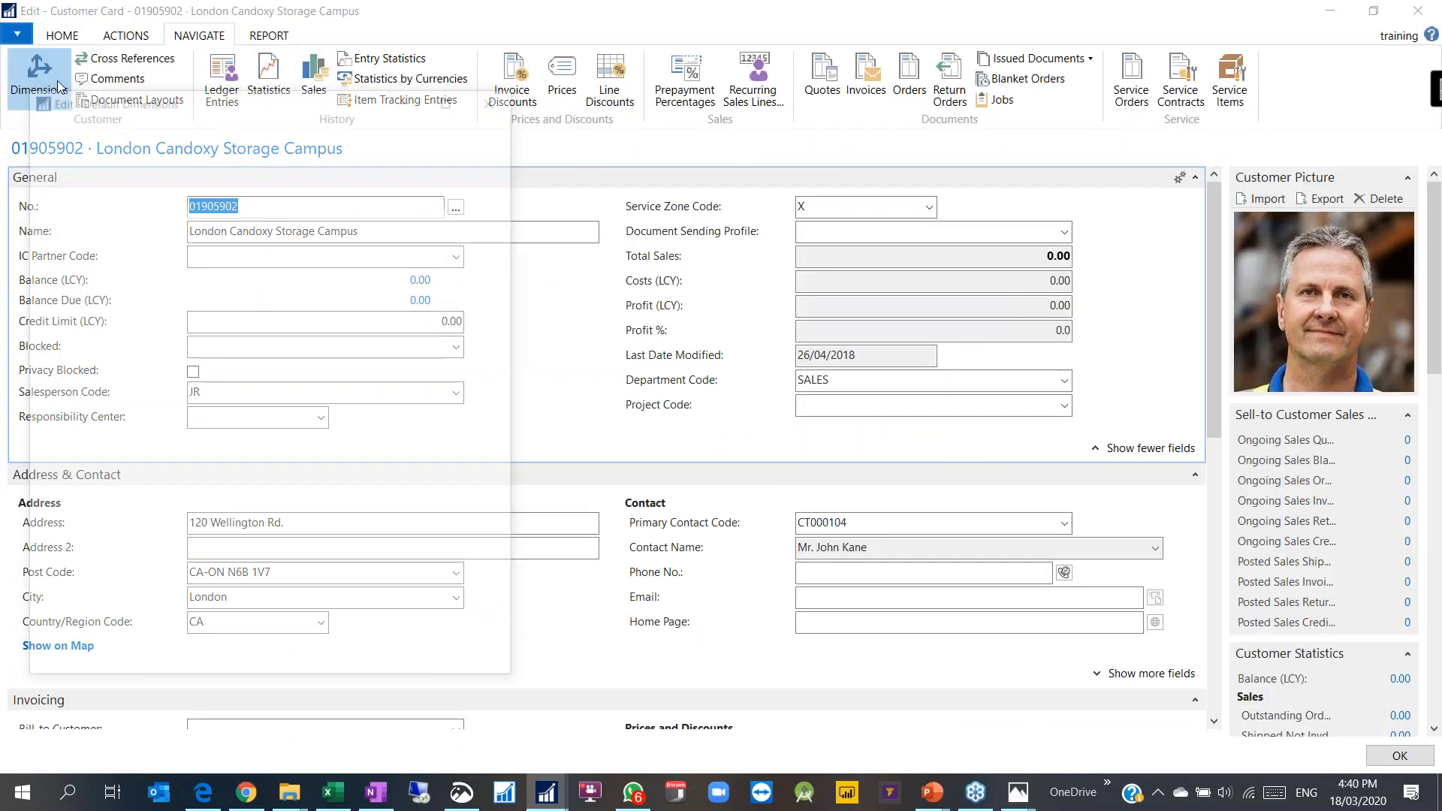
{"action": "left_click", "coordinate": [101, 346]}
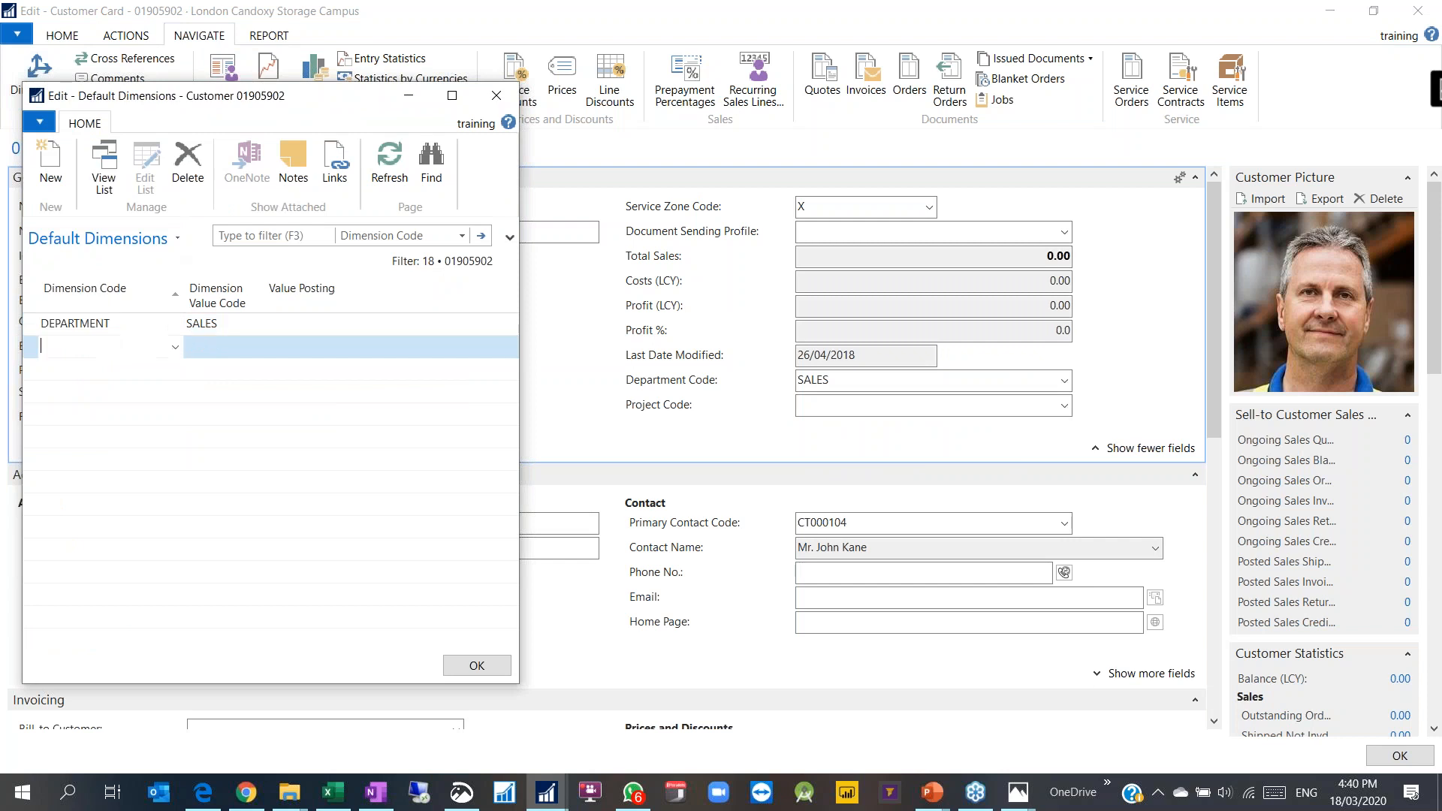
{"action": "left_click", "coordinate": [175, 347]}
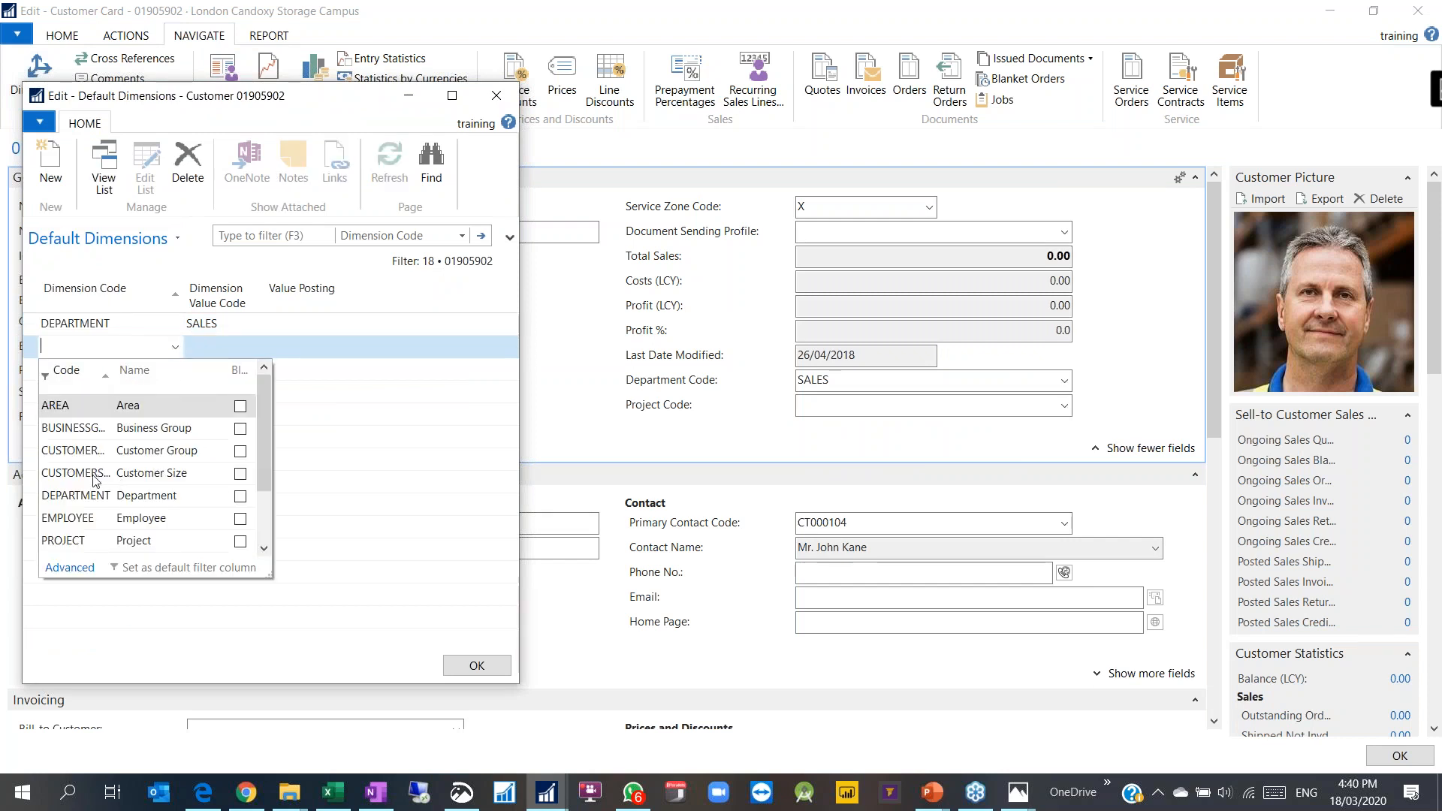
{"action": "left_click", "coordinate": [103, 475]}
{"action": "left_click", "coordinate": [226, 349]}
{"action": "left_click", "coordinate": [256, 349]}
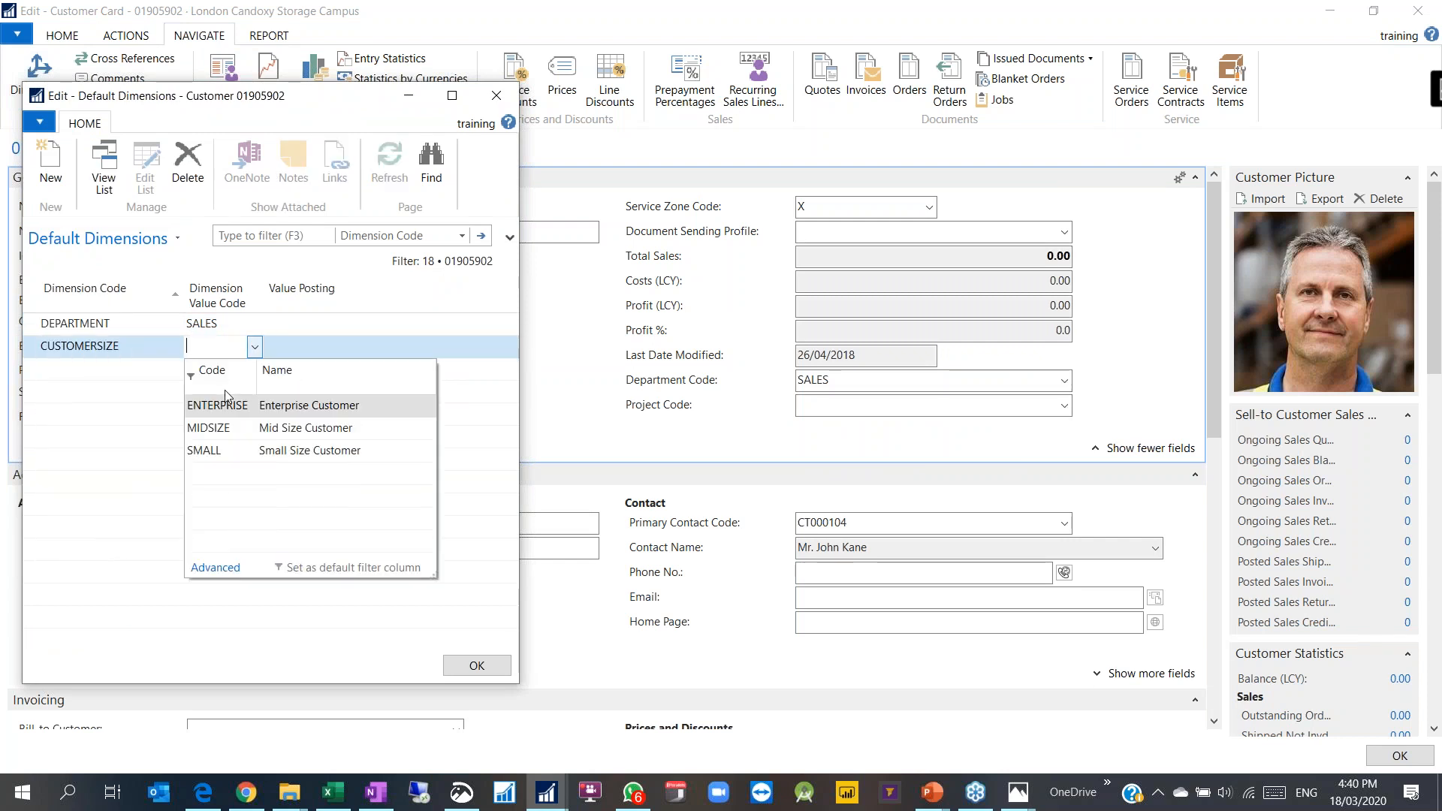
{"action": "left_click", "coordinate": [216, 406]}
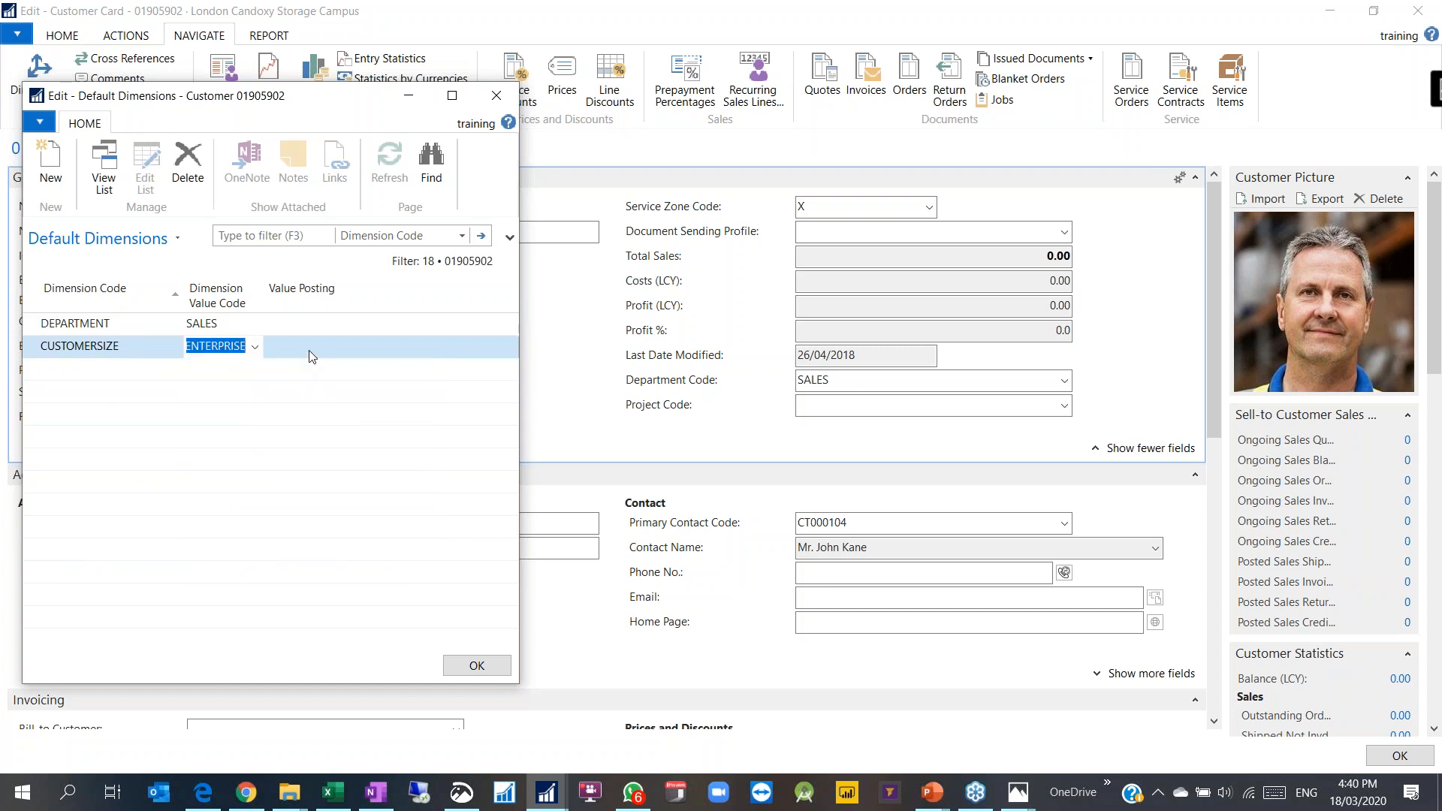
{"action": "left_click", "coordinate": [376, 347]}
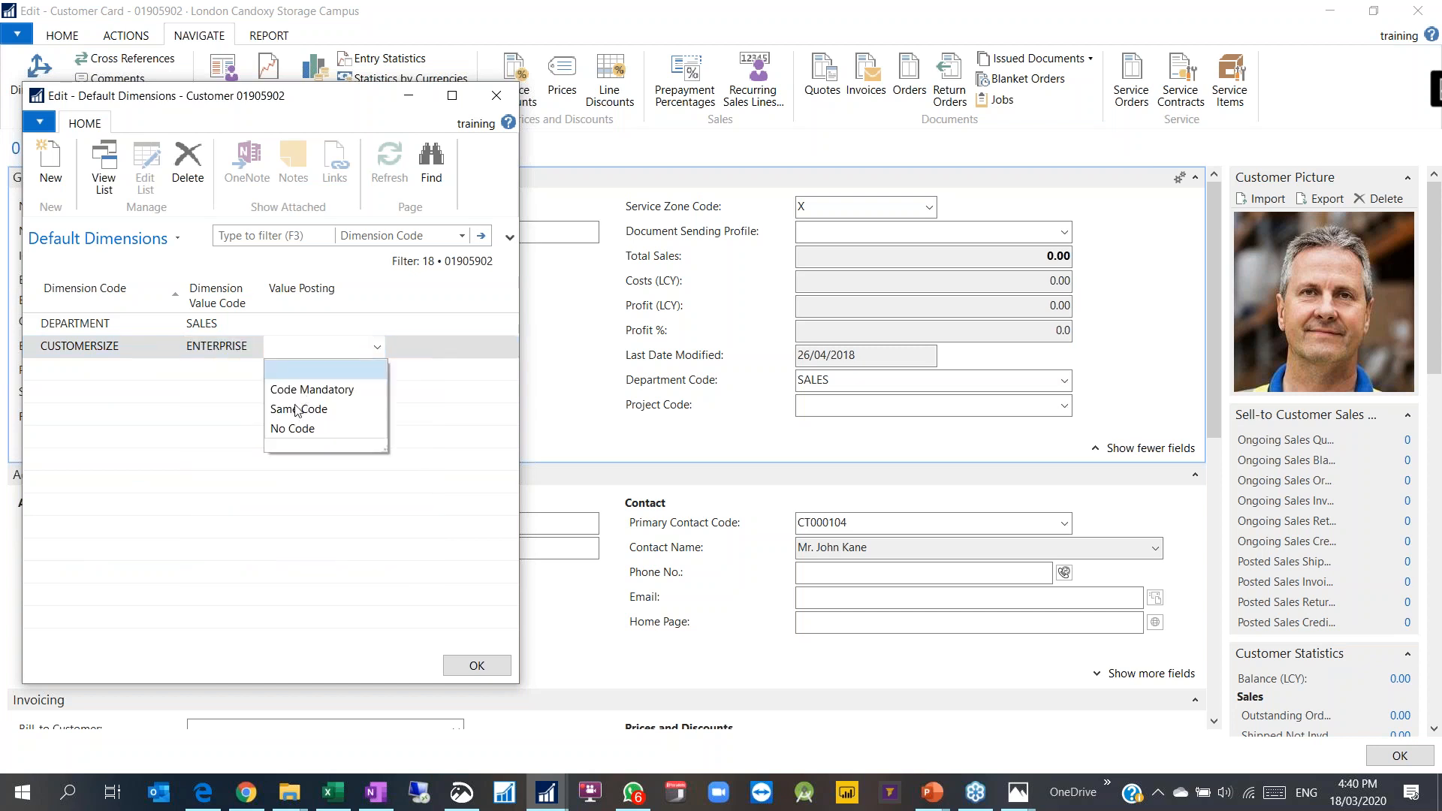
{"action": "left_click", "coordinate": [298, 409]}
{"action": "left_click", "coordinate": [224, 347]}
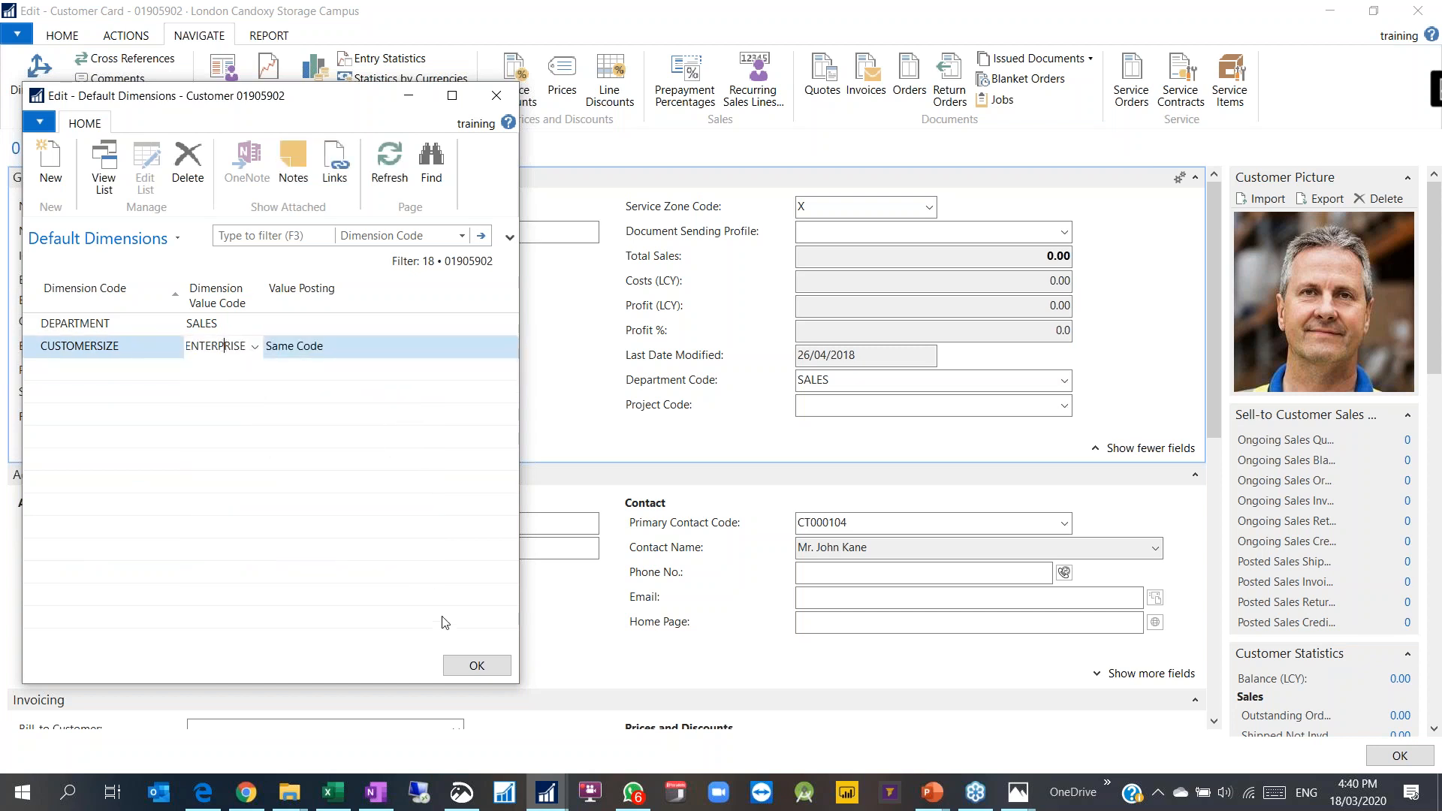
{"action": "left_click", "coordinate": [476, 665]}
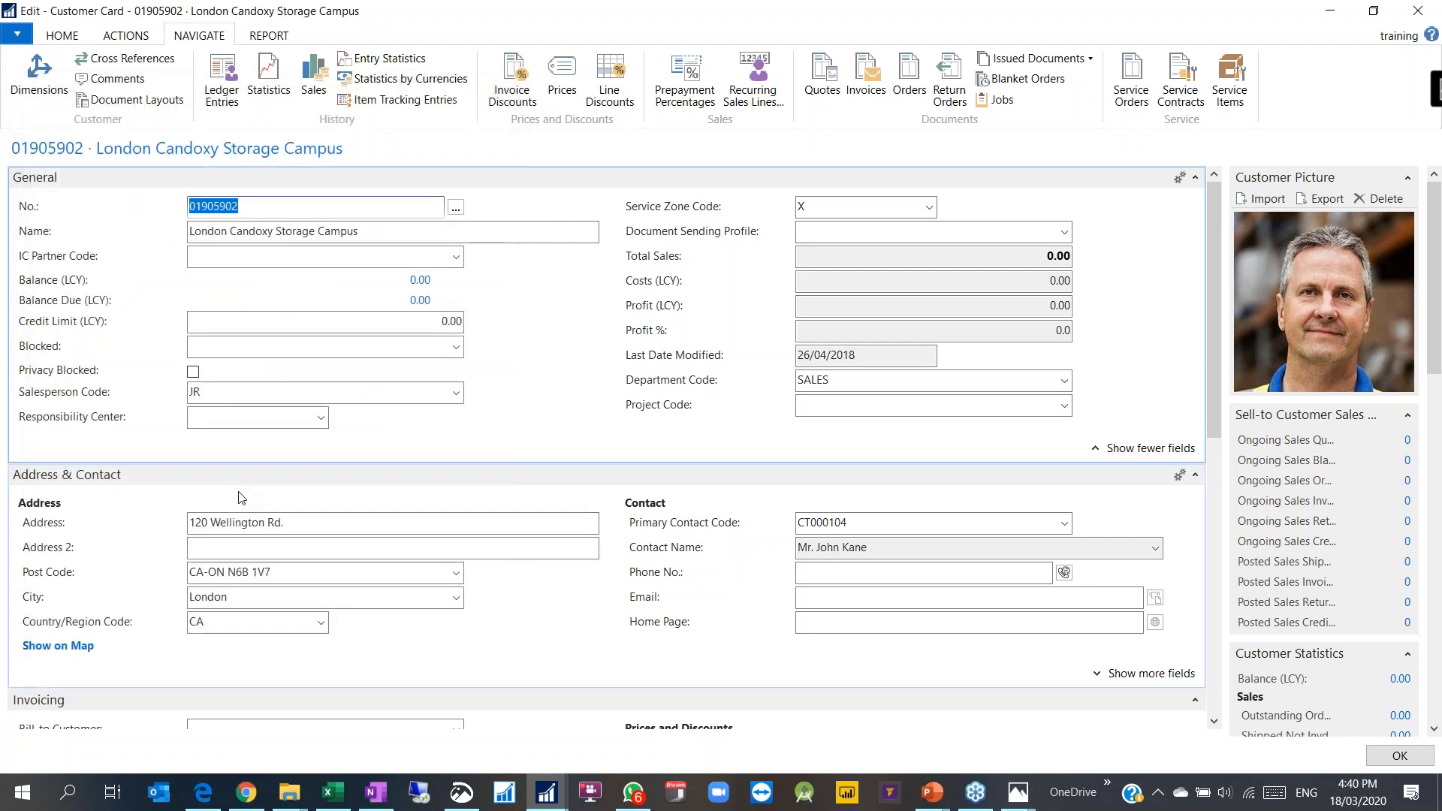
Step: Reopen the default dimensions to verify the CUSTOMERSIZE line, then close the customer card
{"action": "left_click", "coordinate": [39, 75]}
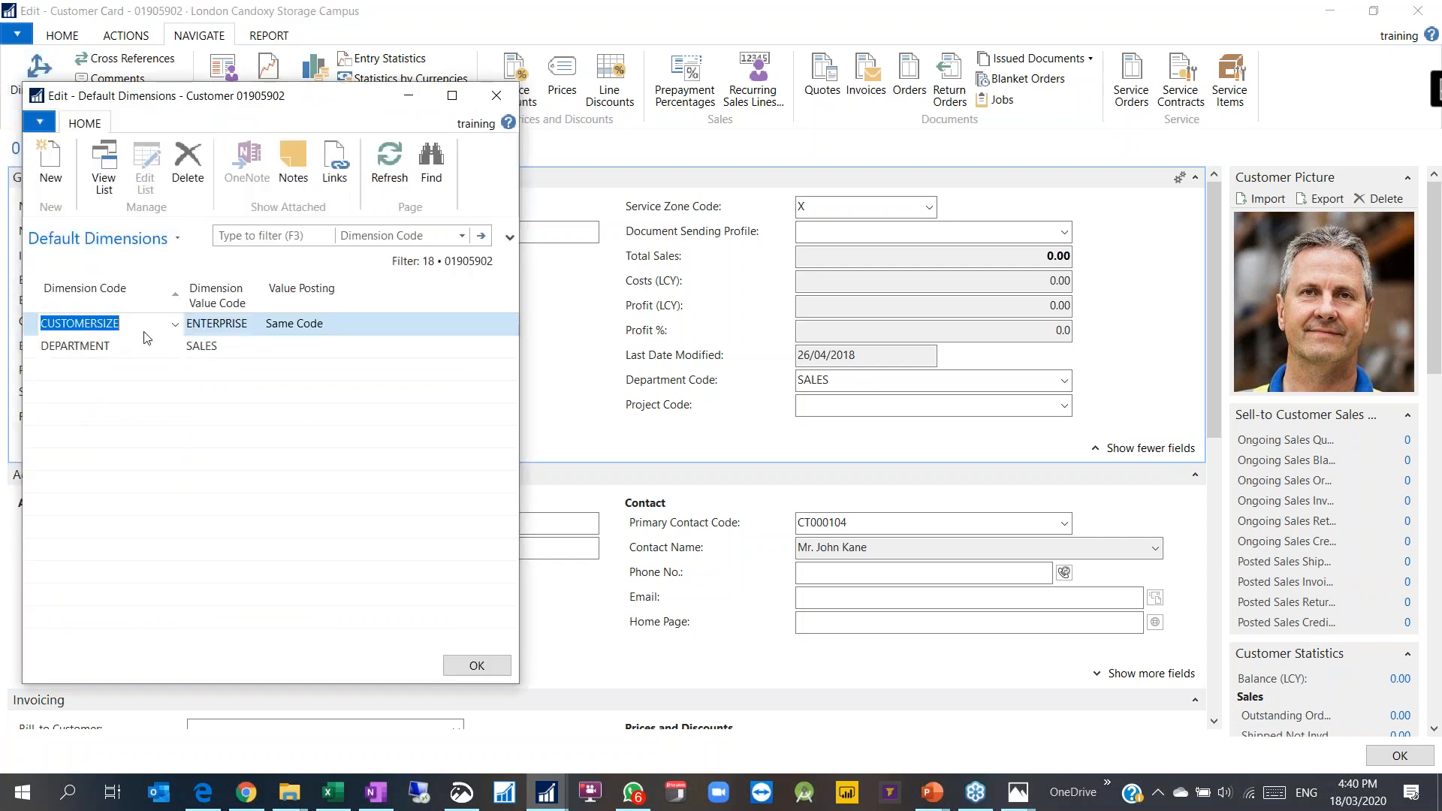
{"action": "left_click", "coordinate": [476, 666]}
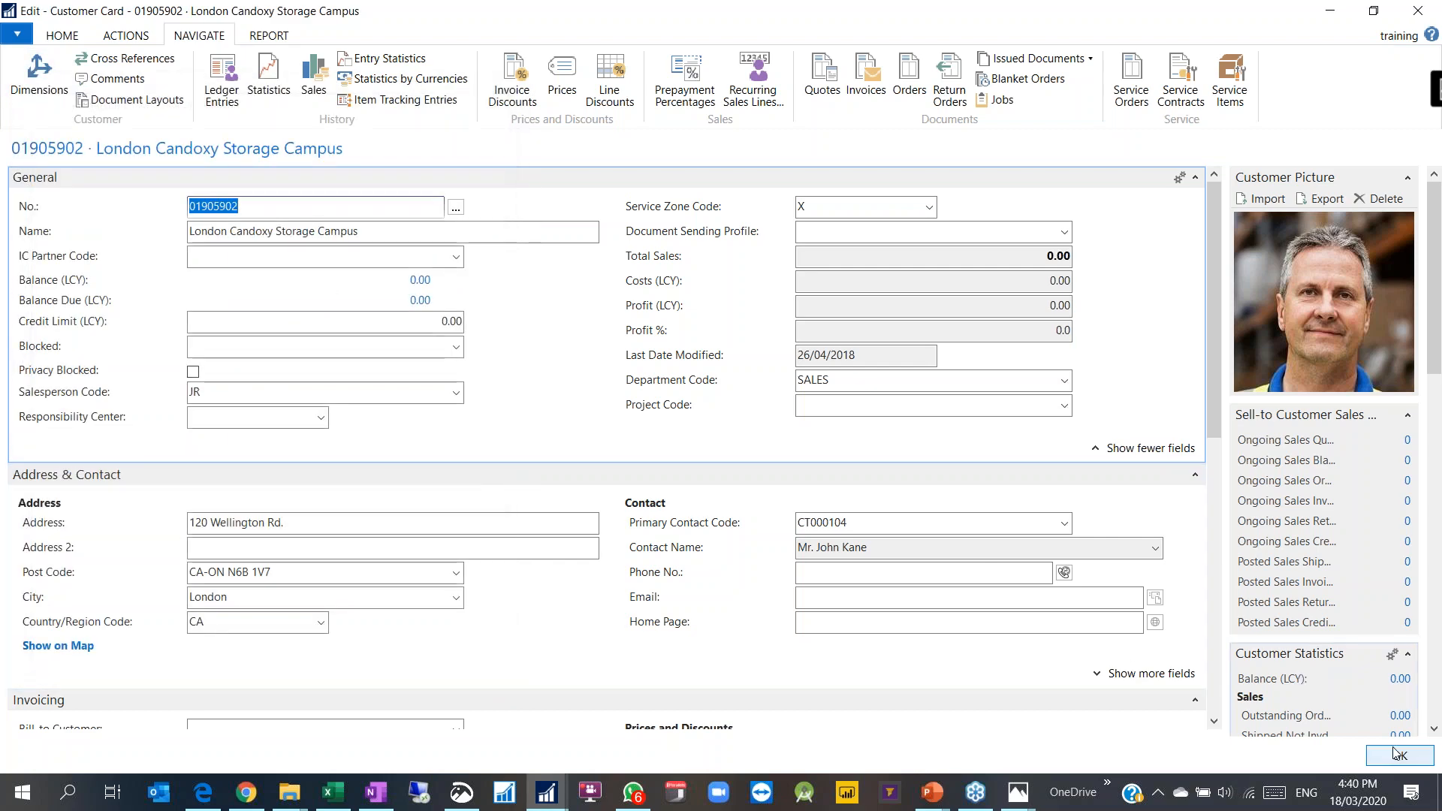
{"action": "key", "text": "Escape"}
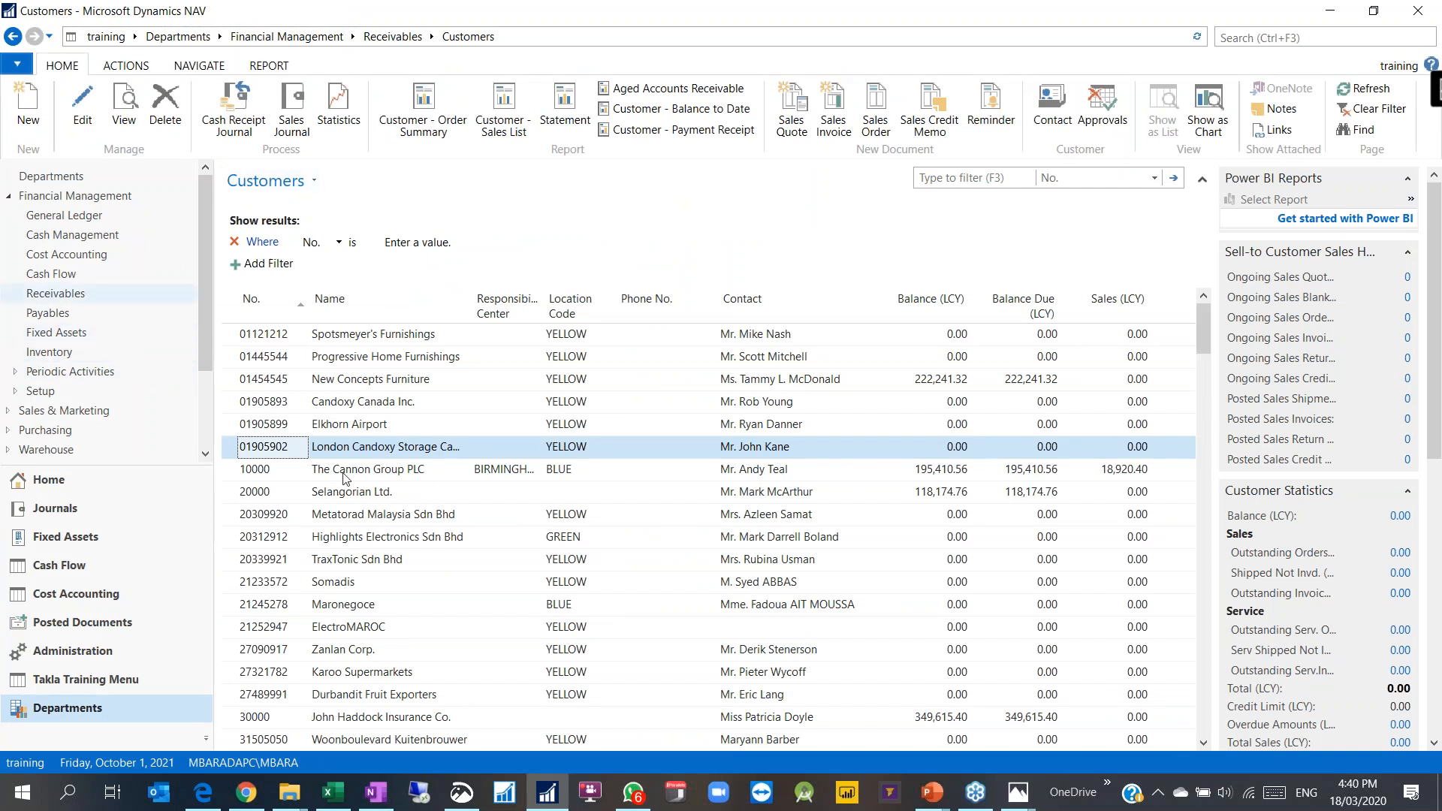
Step: Bring up and dismiss the action menu for the London Candoxy customer row
{"action": "left_click", "coordinate": [8, 196]}
{"action": "left_click", "coordinate": [8, 215]}
{"action": "left_click", "coordinate": [67, 254]}
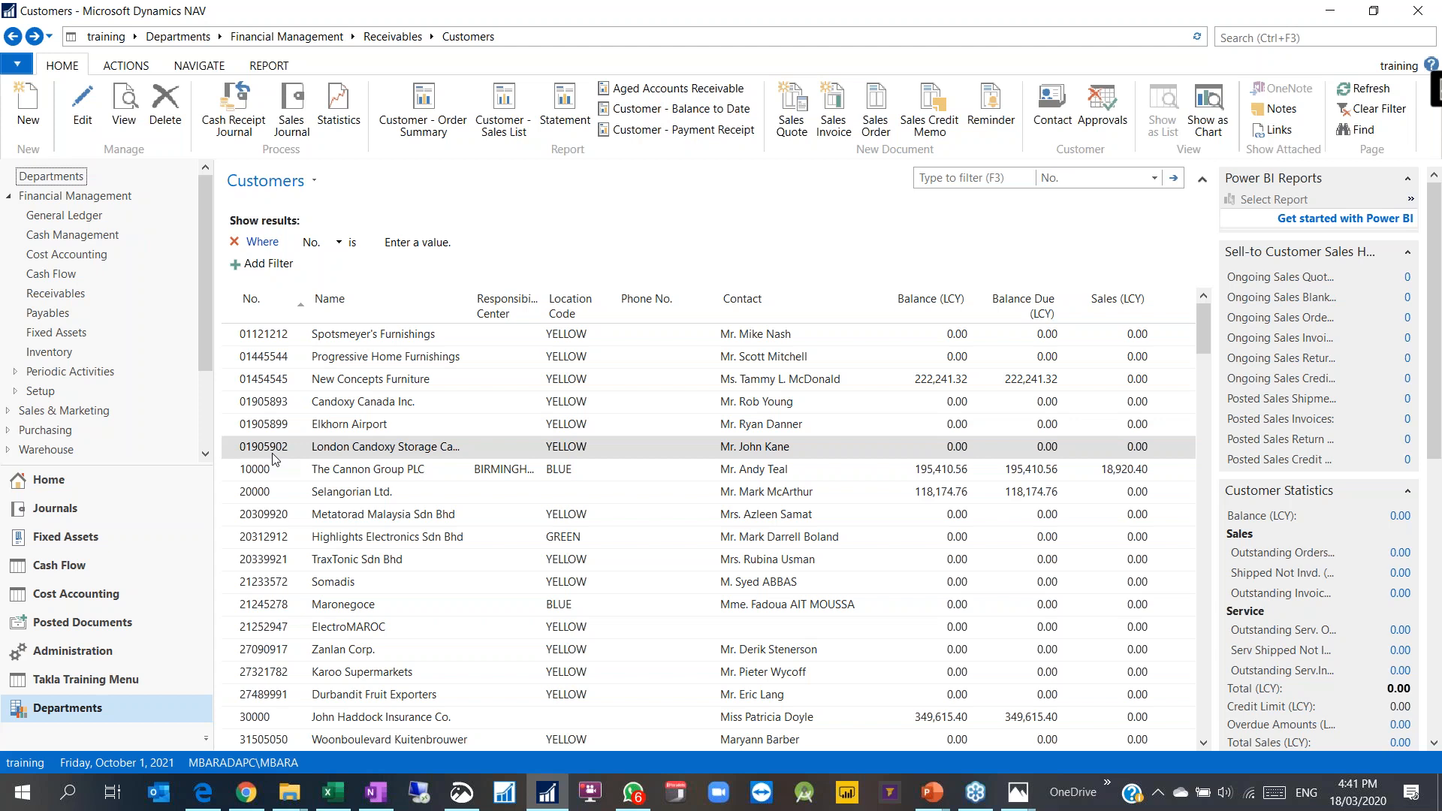
{"action": "right_click", "coordinate": [267, 451]}
{"action": "left_click", "coordinate": [263, 451]}
{"action": "right_click", "coordinate": [262, 449]}
{"action": "left_click", "coordinate": [262, 452]}
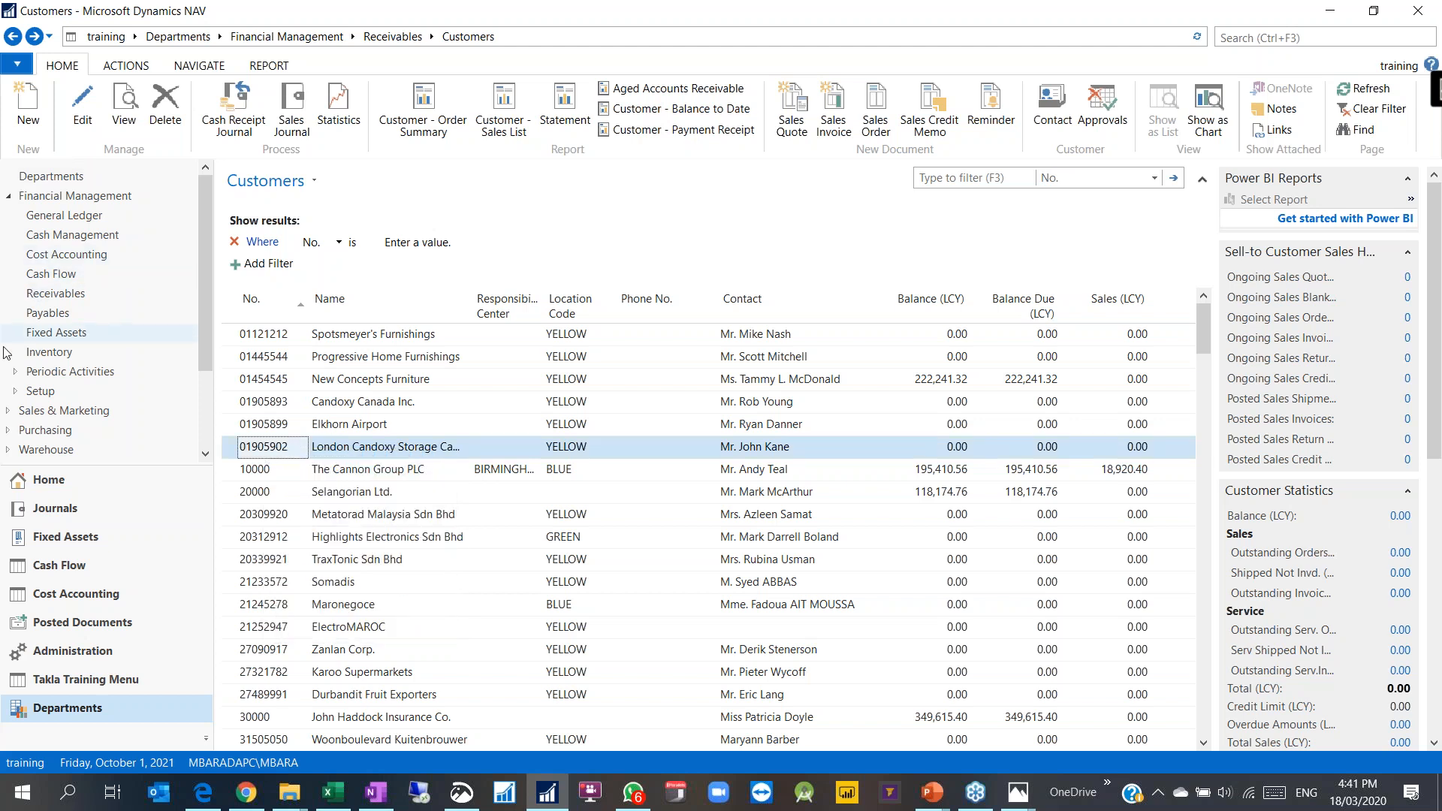
Step: Return to Order Processing via page history and open the Sales Orders list
{"action": "left_click", "coordinate": [53, 37]}
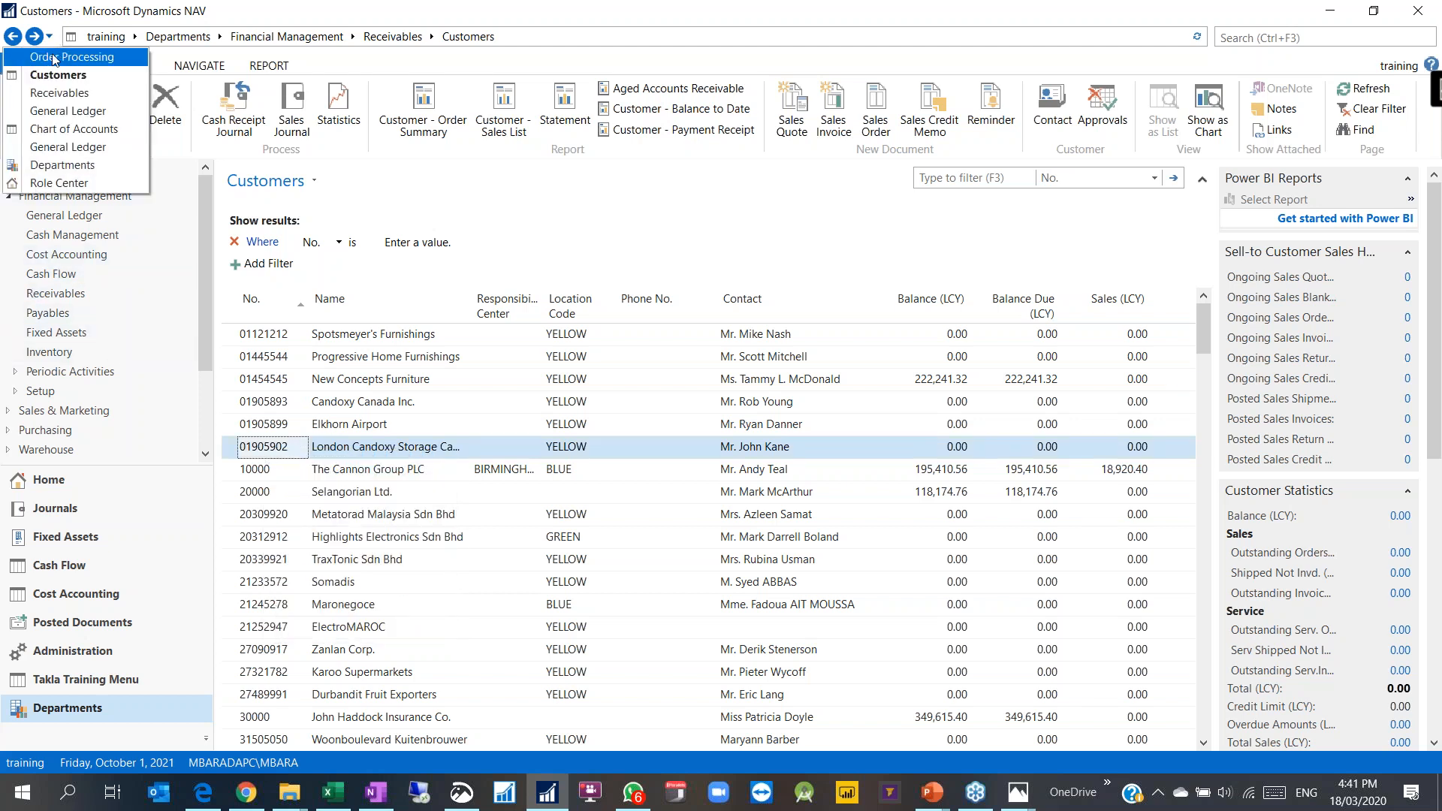
{"action": "left_click", "coordinate": [58, 56]}
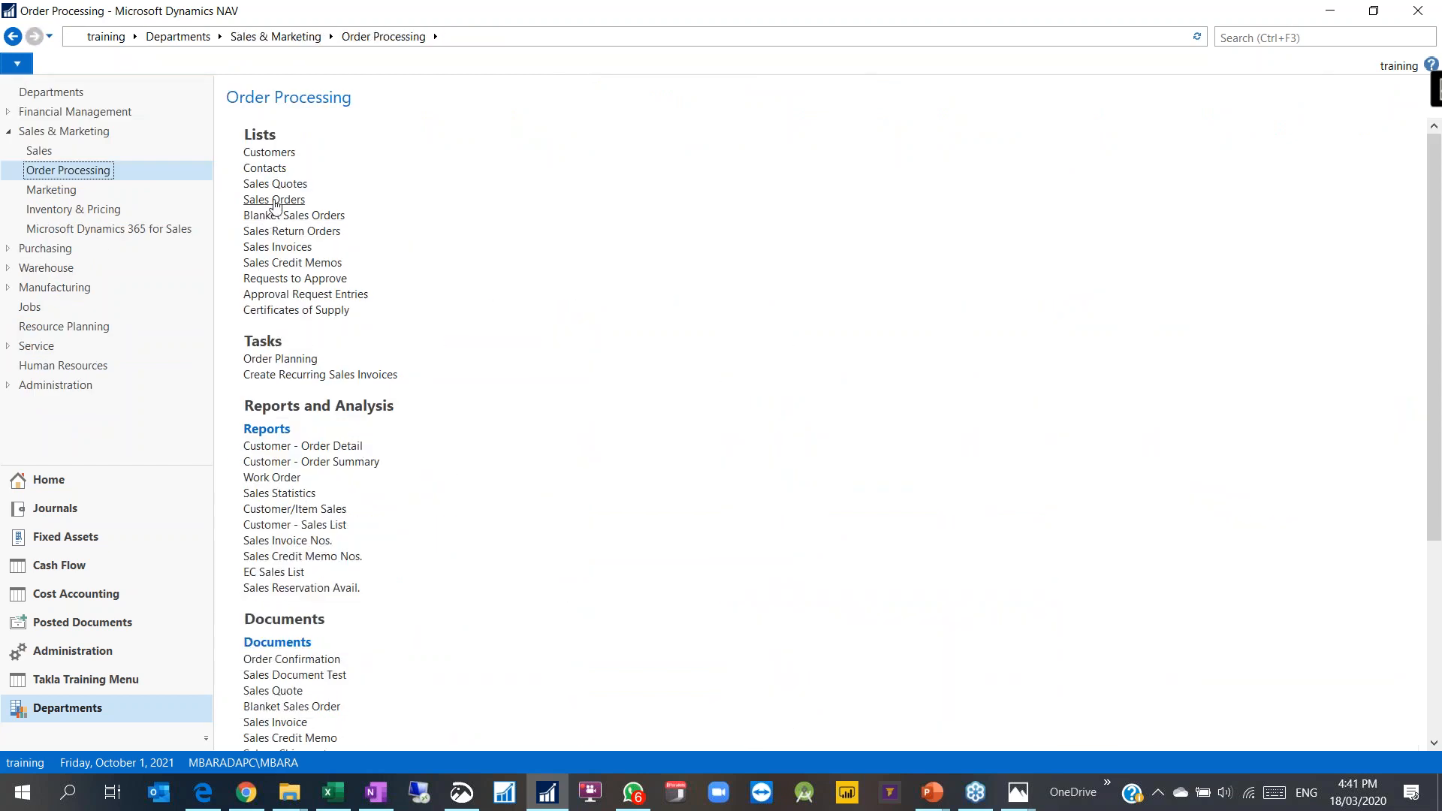
{"action": "left_click", "coordinate": [277, 199]}
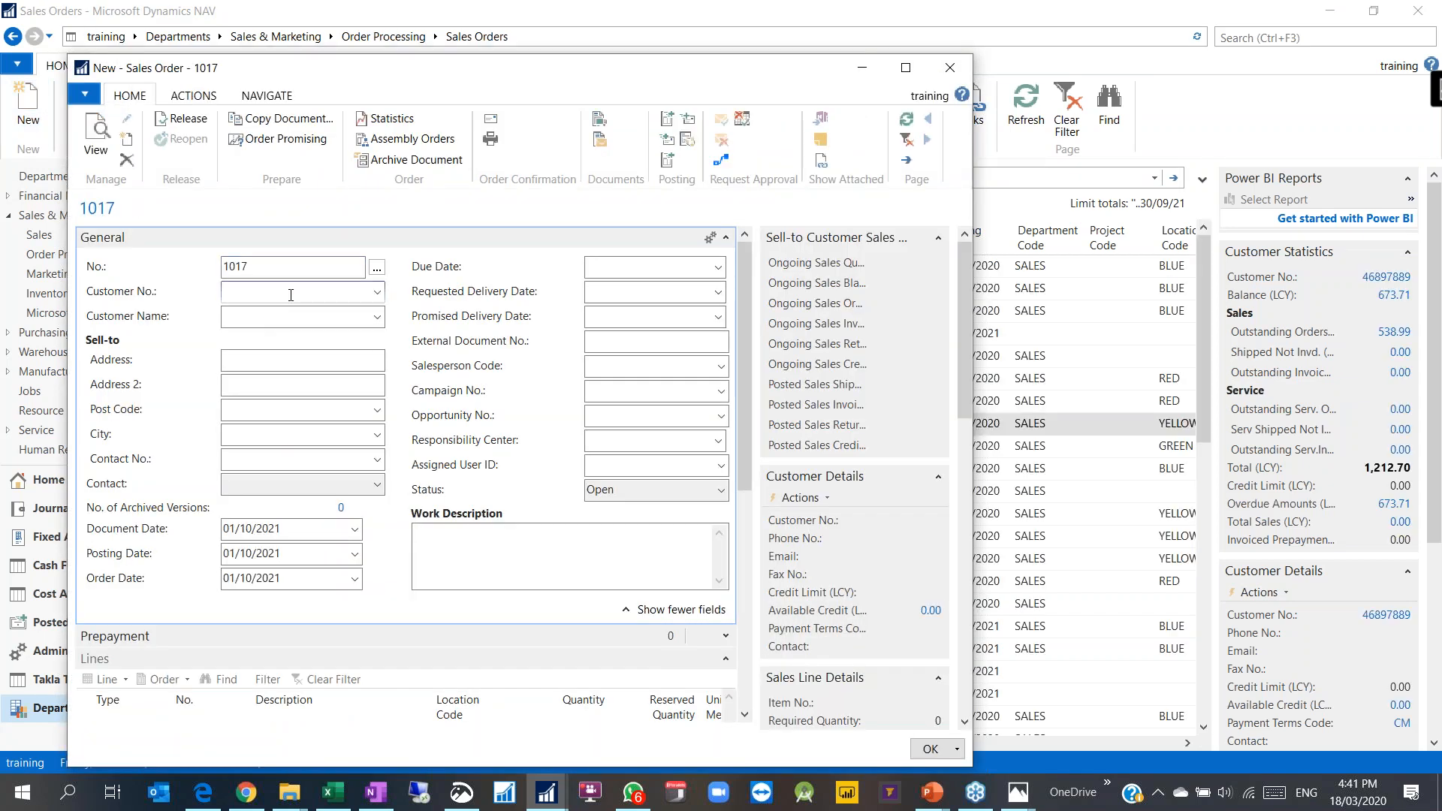
Step: Set London Candoxy Storage Campus as the order's customer and maximise the order window
{"action": "type", "text": "01905902"}
{"action": "left_click", "coordinate": [263, 364]}
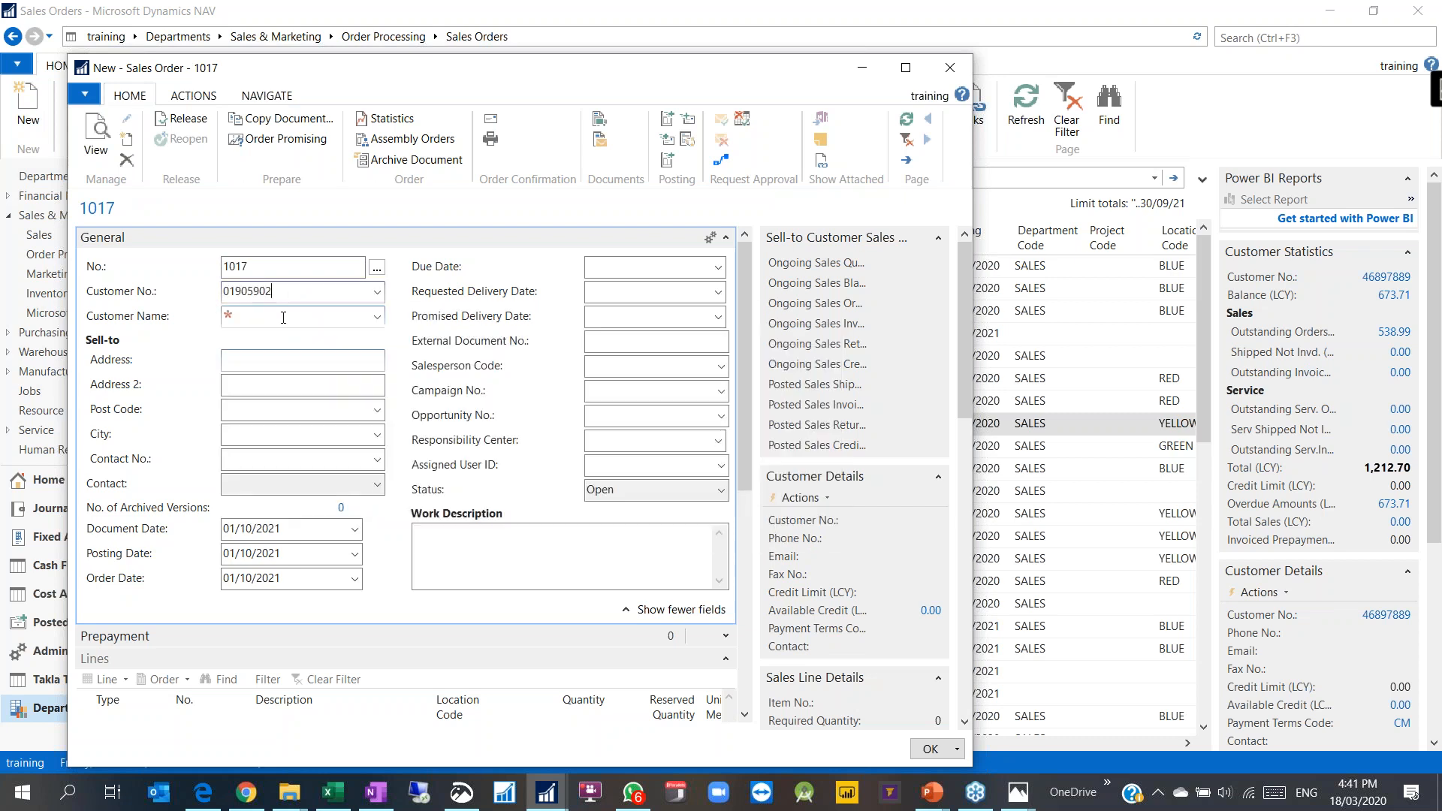
{"action": "left_click", "coordinate": [905, 67]}
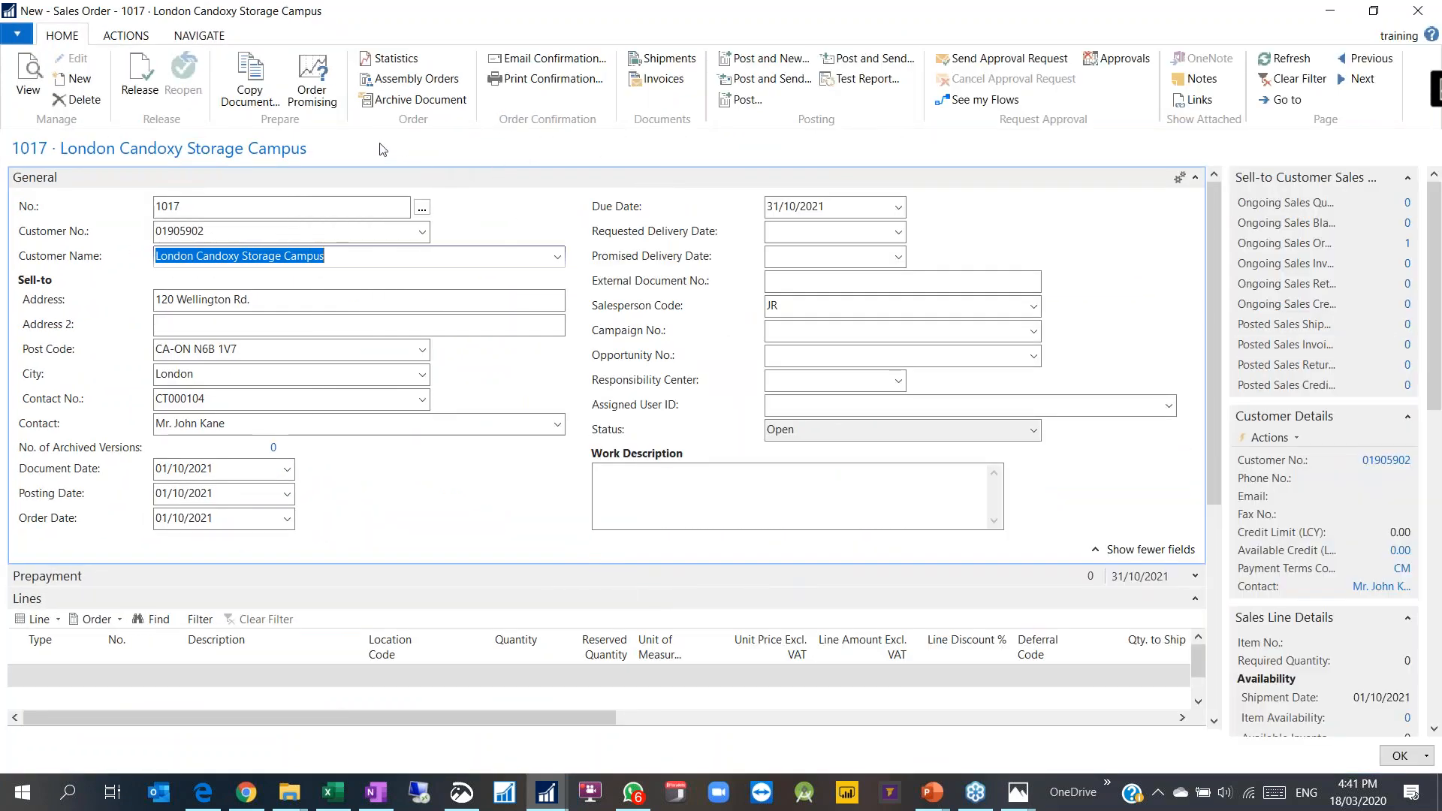
Step: Review the order's dimensions: CUSTOMERSIZE ENTERPRISE, DEPARTMENT SALES and SALESPERSON JR
{"action": "left_click", "coordinate": [200, 35]}
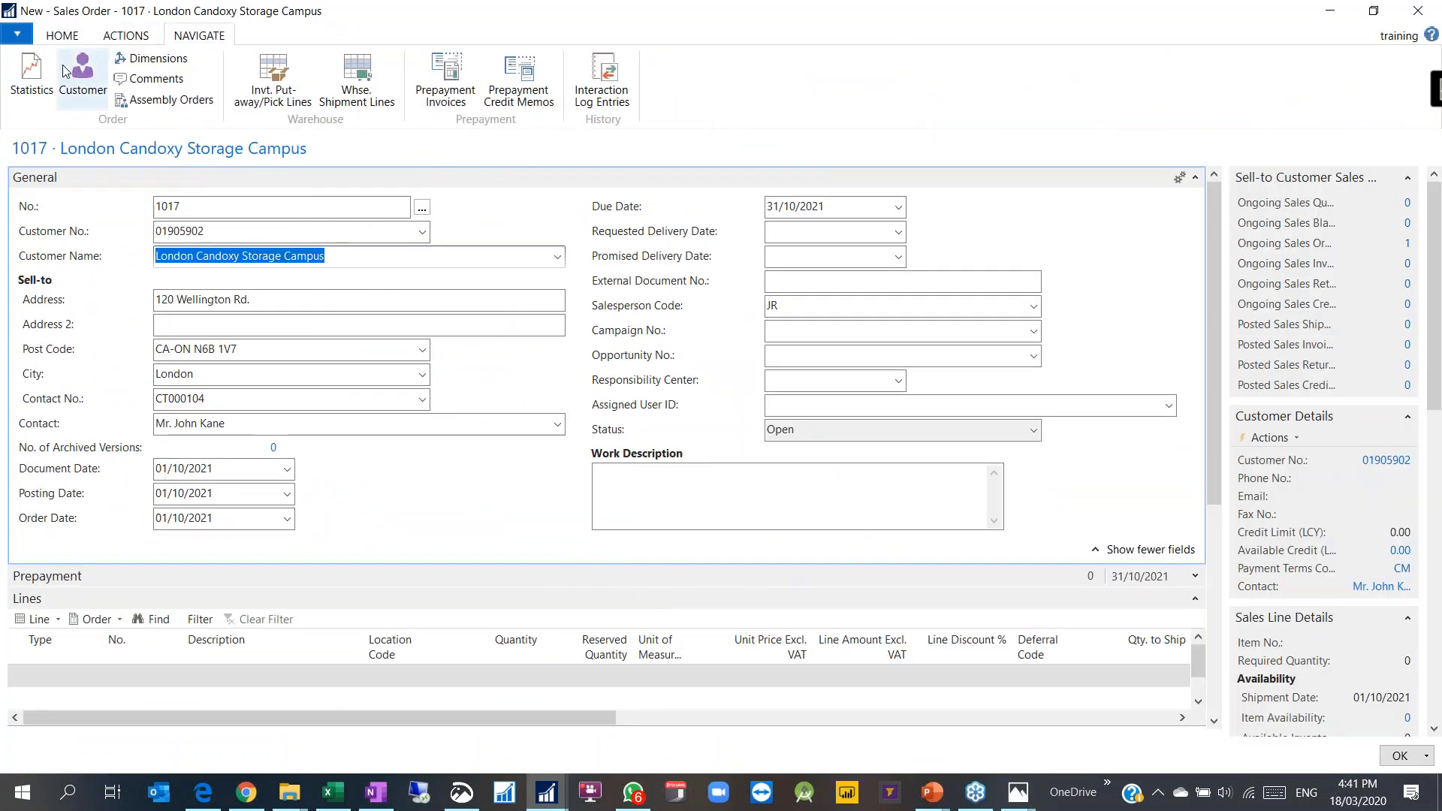
{"action": "left_click", "coordinate": [123, 39]}
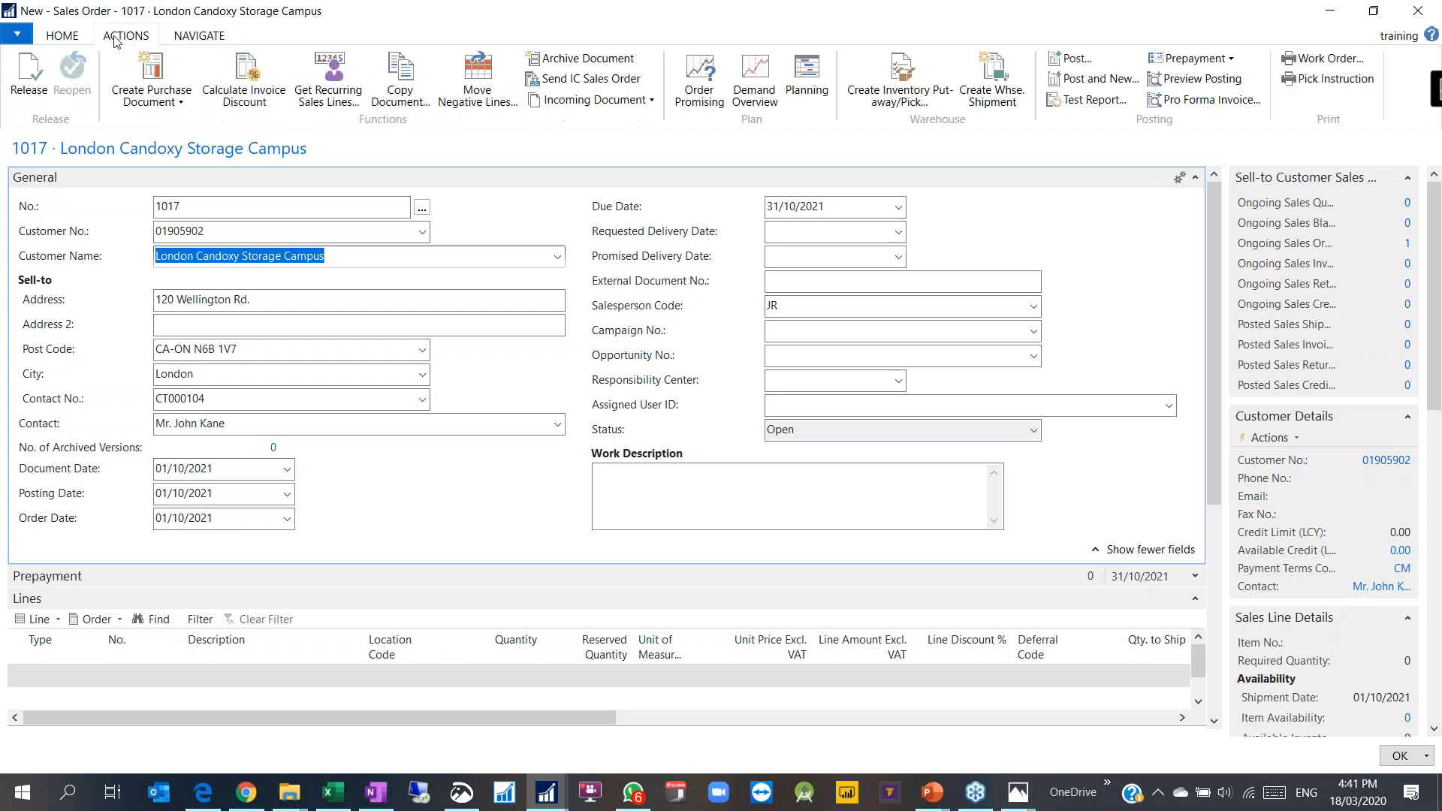
{"action": "left_click", "coordinate": [188, 35]}
{"action": "left_click", "coordinate": [150, 58]}
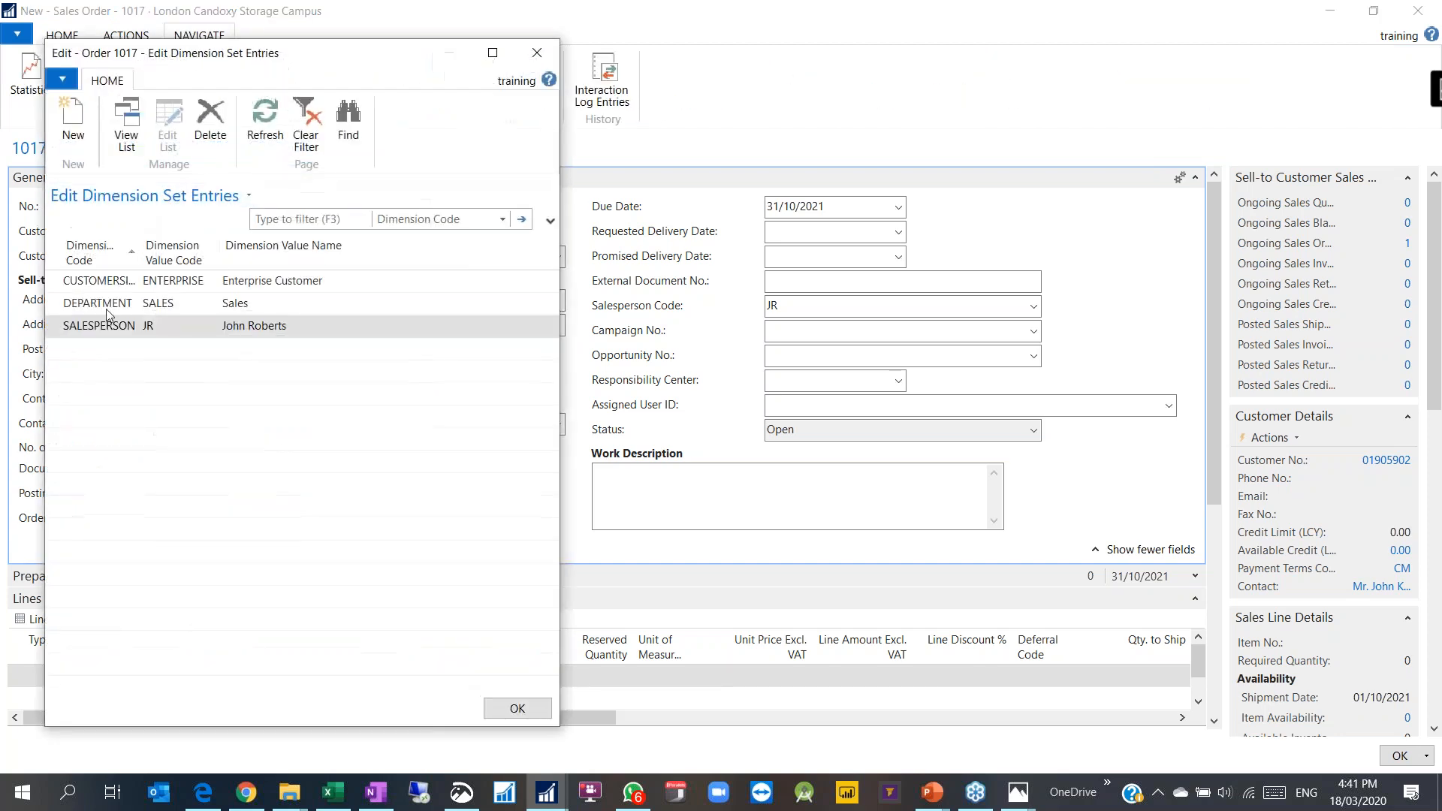
{"action": "left_click", "coordinate": [112, 282]}
{"action": "left_click_drag", "start_coordinate": [137, 263], "coordinate": [161, 263]}
{"action": "left_click", "coordinate": [208, 281]}
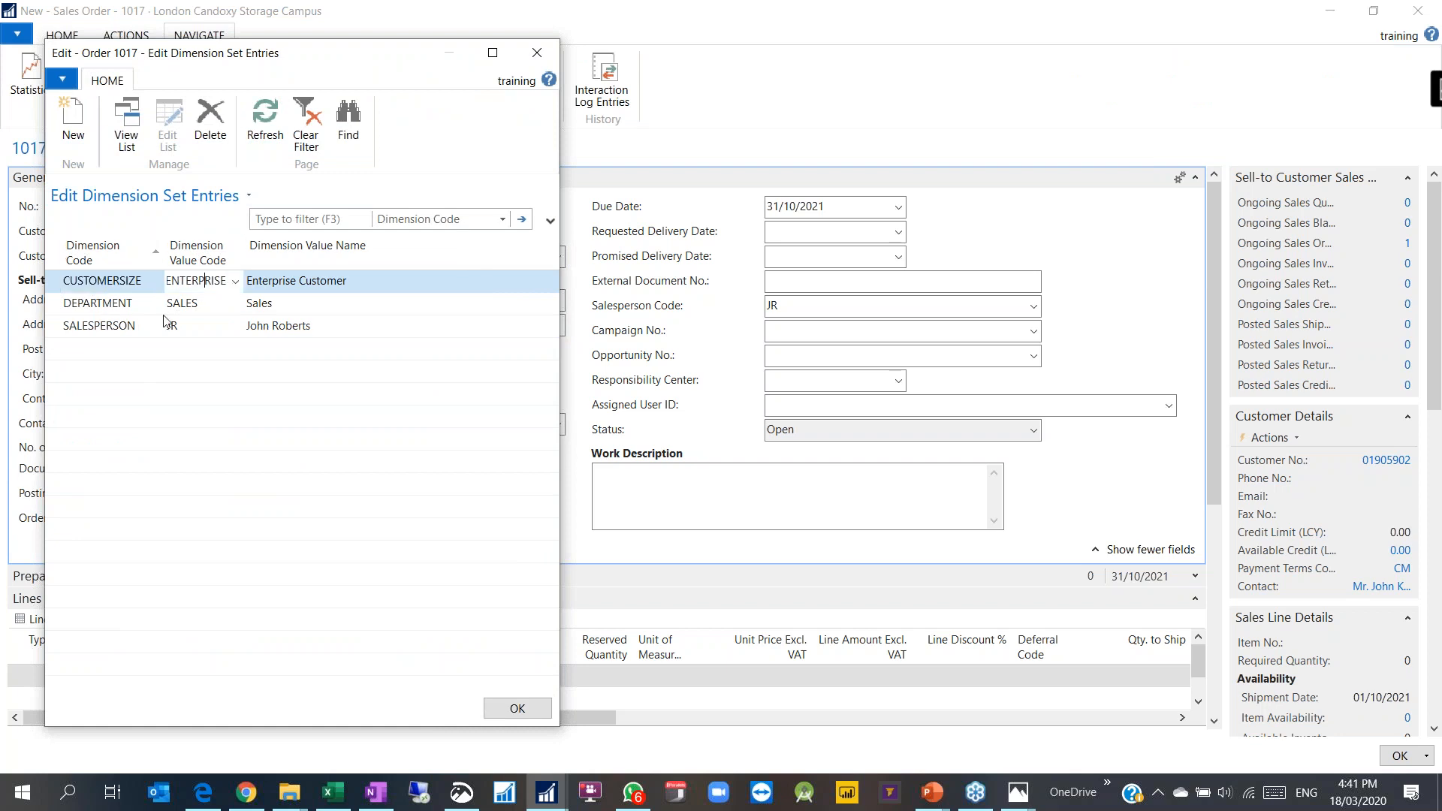
{"action": "left_click", "coordinate": [118, 304]}
{"action": "left_click", "coordinate": [97, 330]}
{"action": "left_click", "coordinate": [512, 708]}
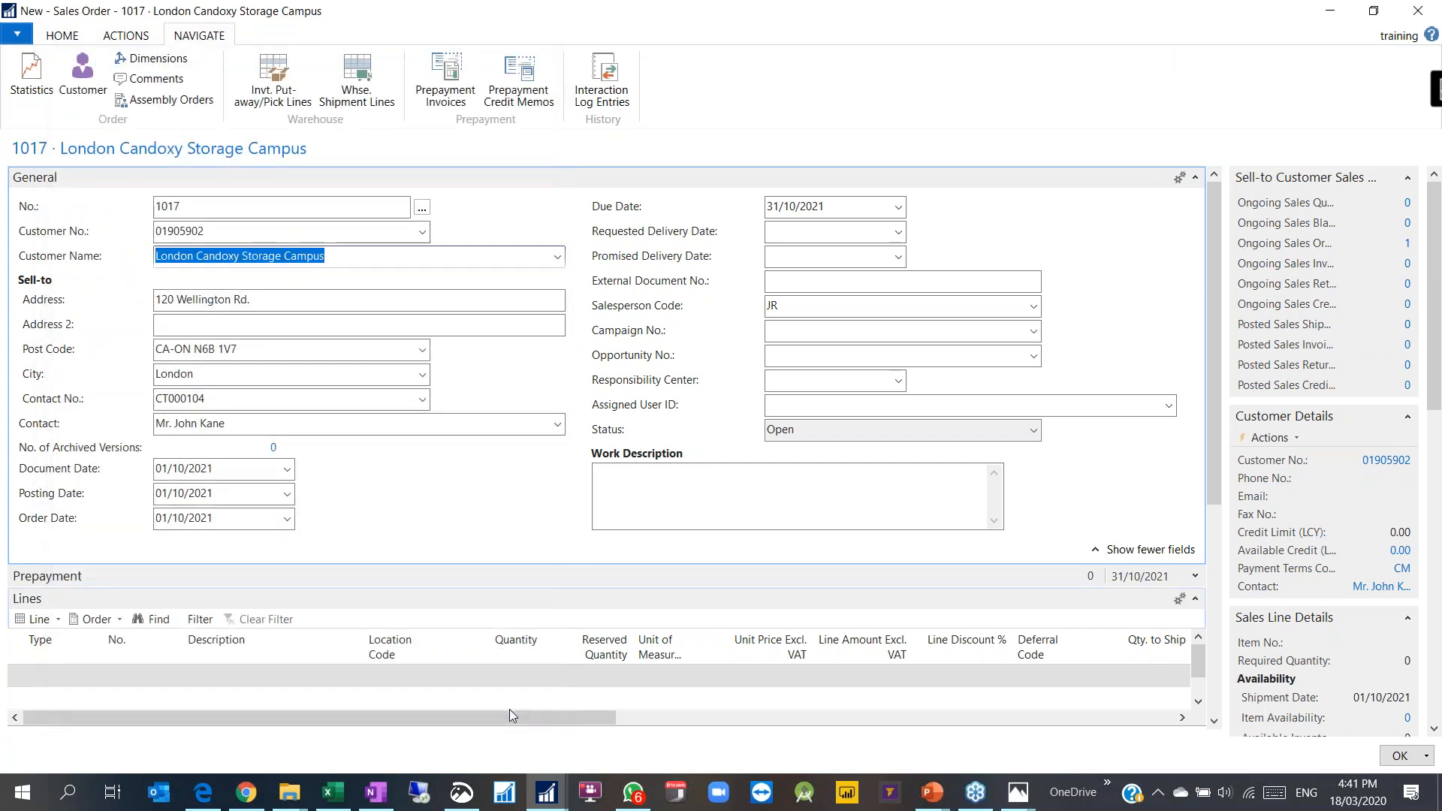
Step: Add an order line of type G/L Account for 6955 Service Contract Sale
{"action": "left_click", "coordinate": [58, 682]}
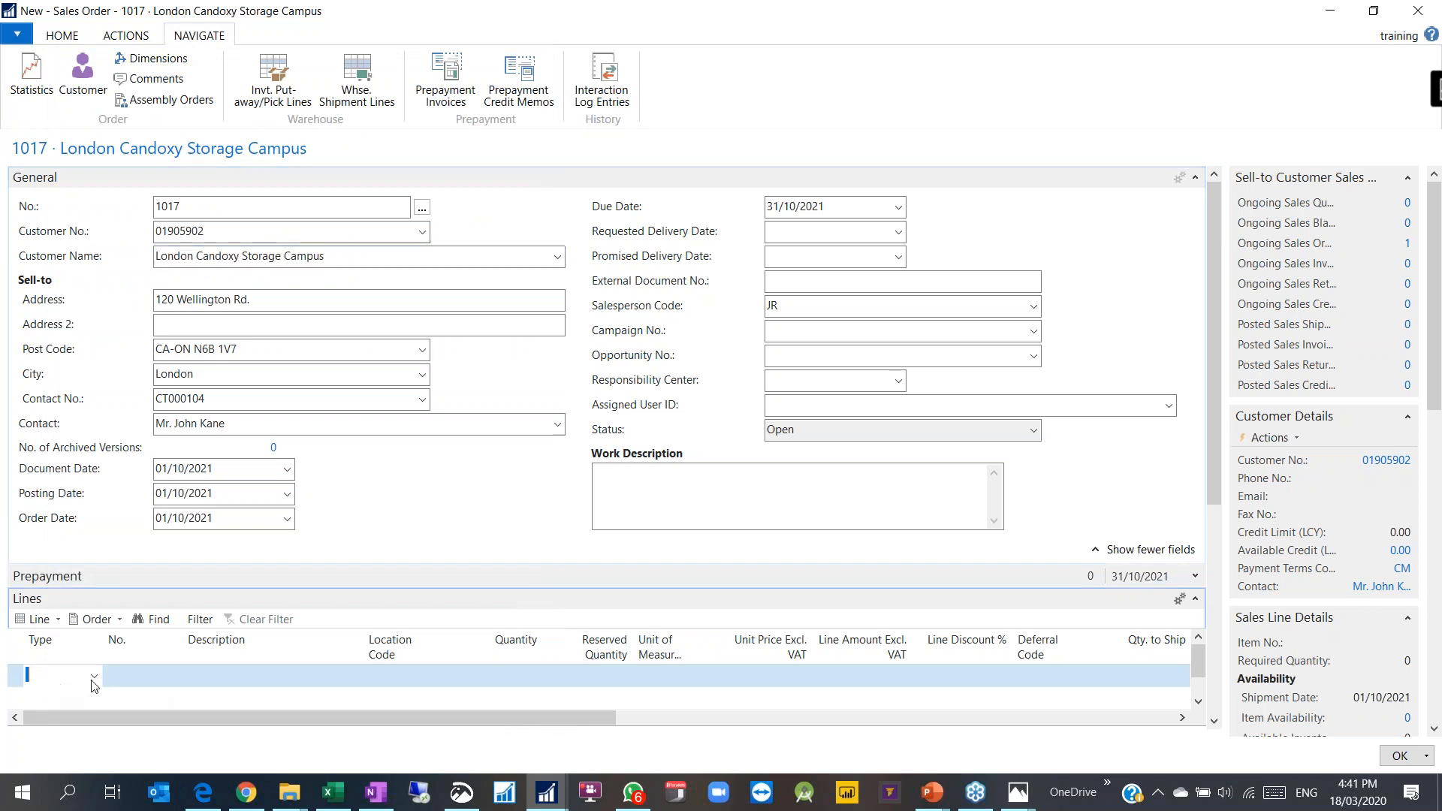
{"action": "left_click", "coordinate": [94, 678]}
{"action": "left_click", "coordinate": [68, 567]}
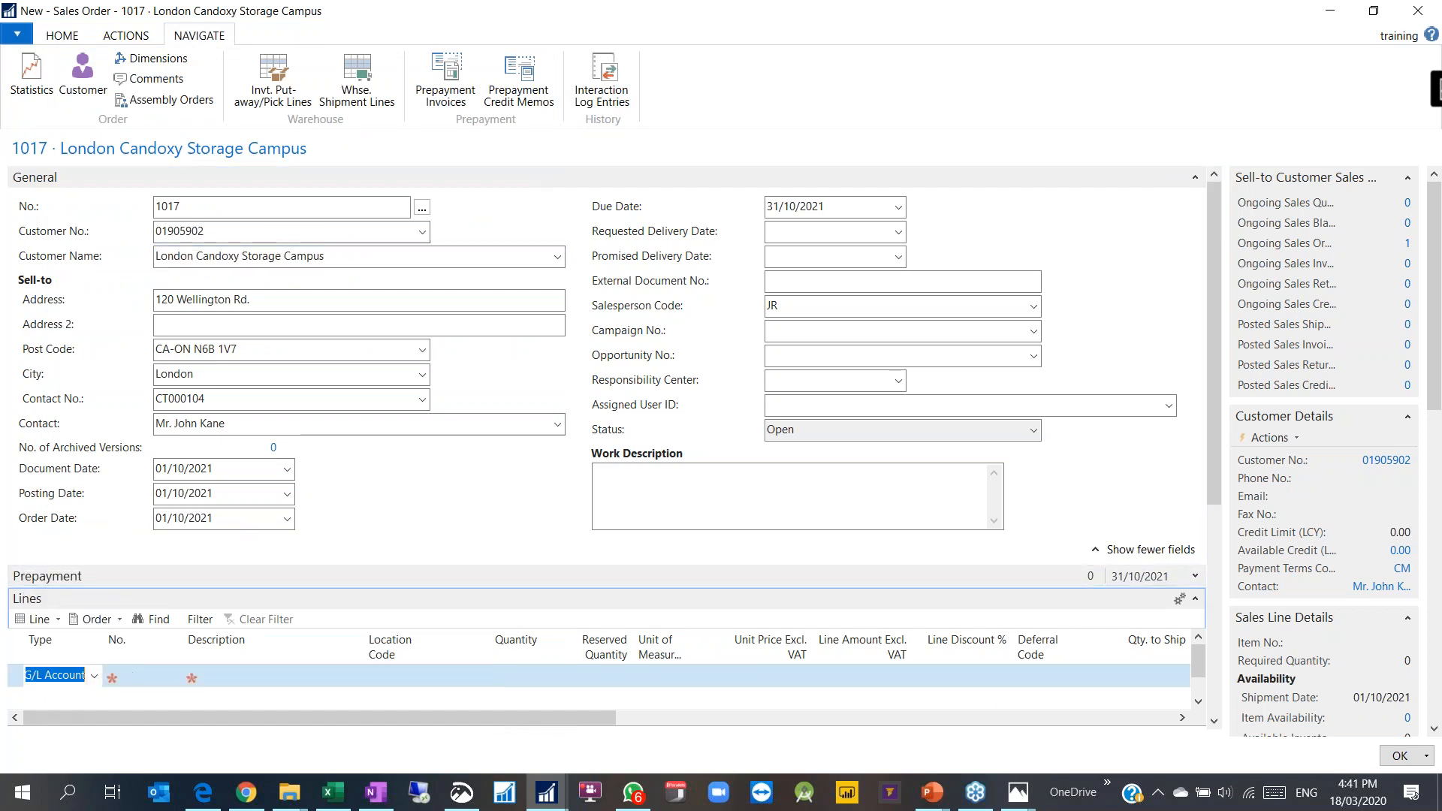
{"action": "left_click", "coordinate": [179, 685]}
{"action": "type", "text": "se"}
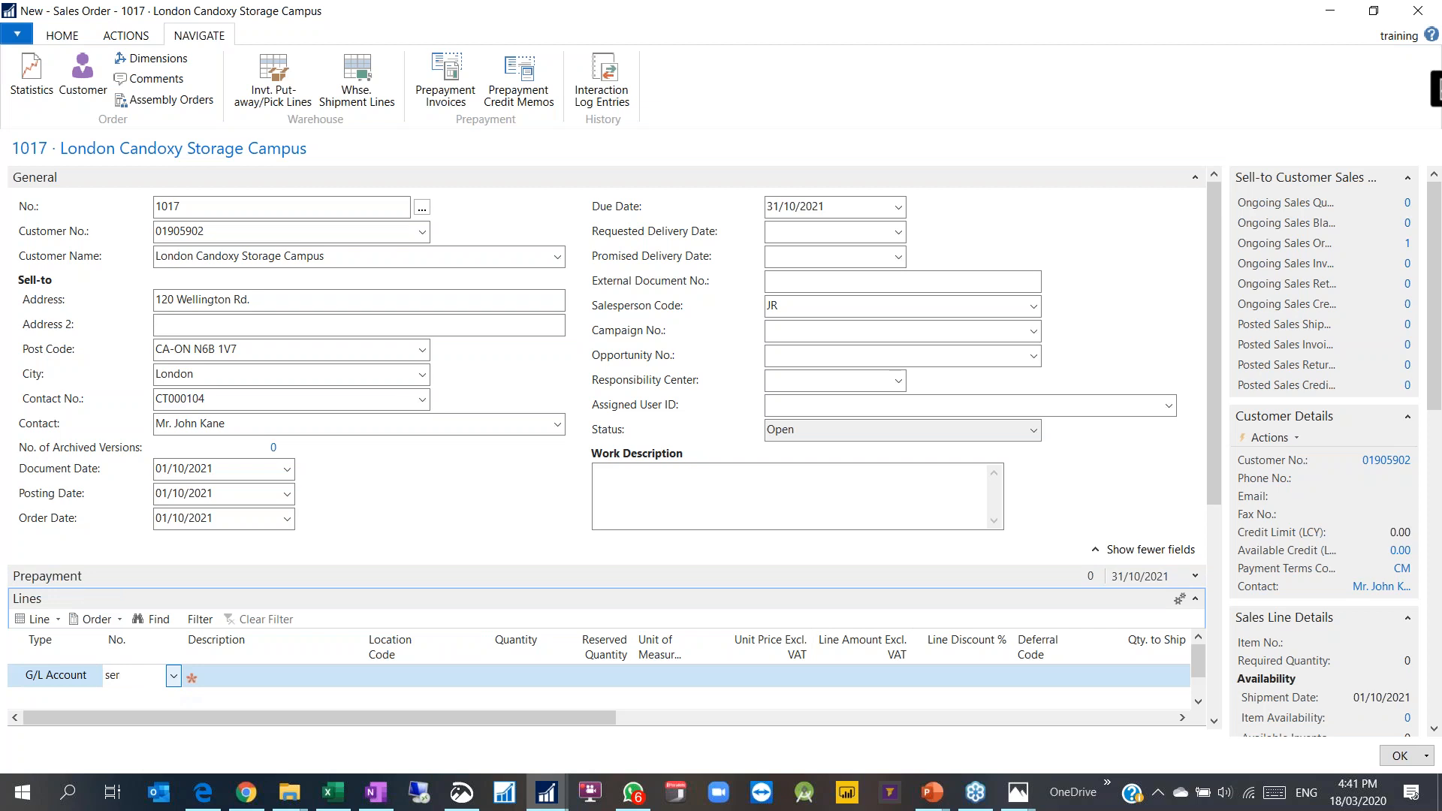
{"action": "type", "text": "r"}
{"action": "left_click", "coordinate": [231, 494]}
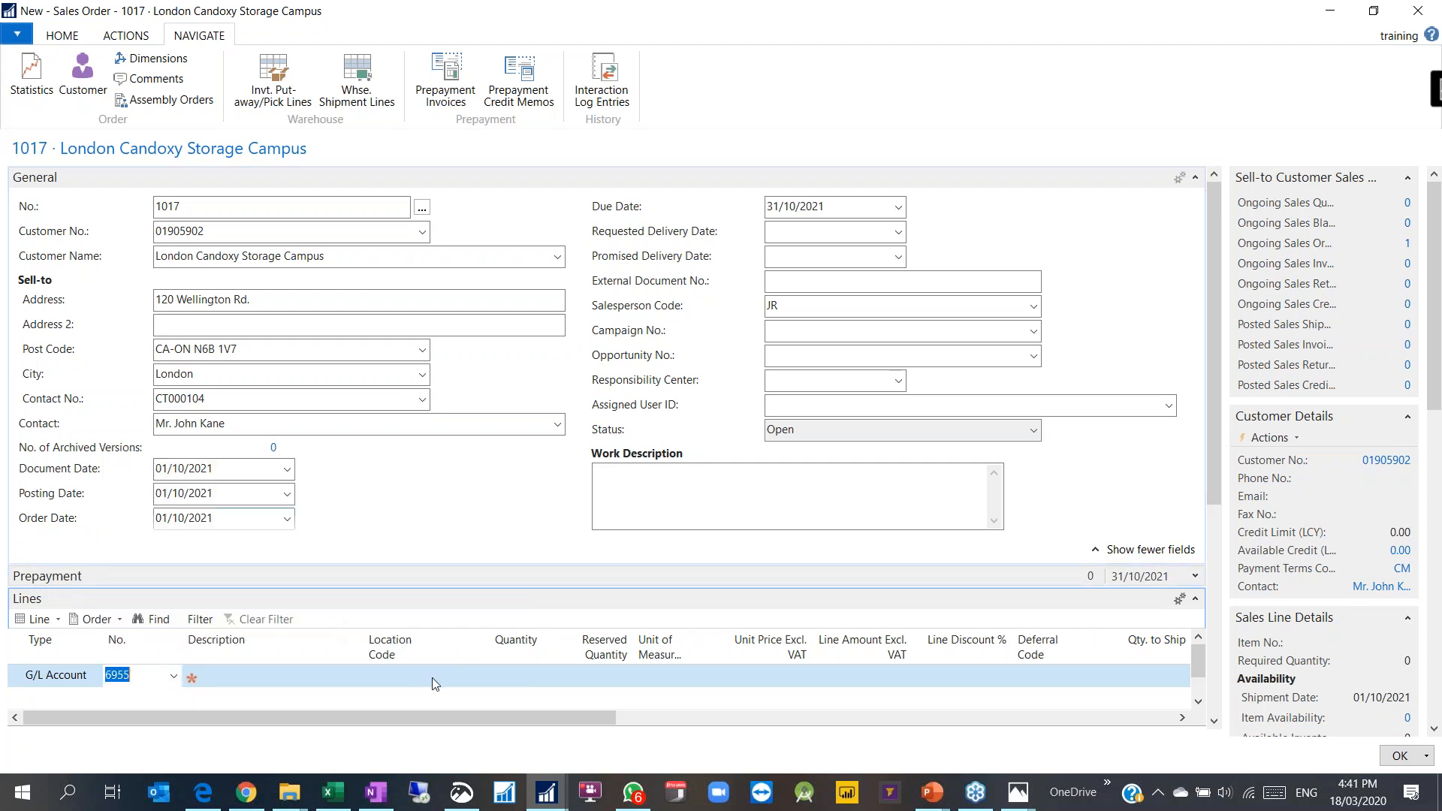
Step: Give the line quantity 1 and unit price 1,500.00, leaving unit of measure blank
{"action": "left_click", "coordinate": [488, 677]}
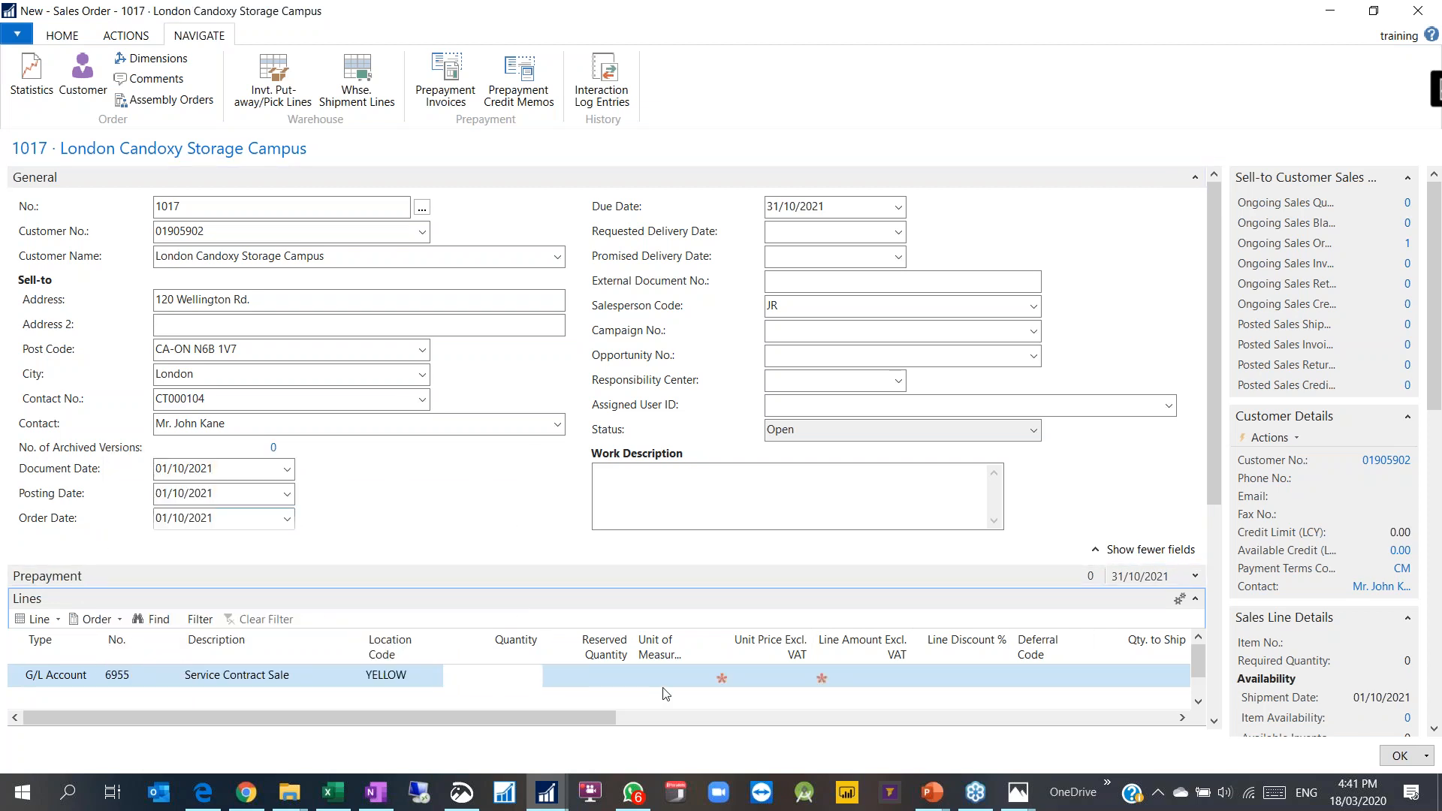
{"action": "type", "text": "1"}
{"action": "key", "text": "Tab"}
{"action": "left_click", "coordinate": [703, 675]}
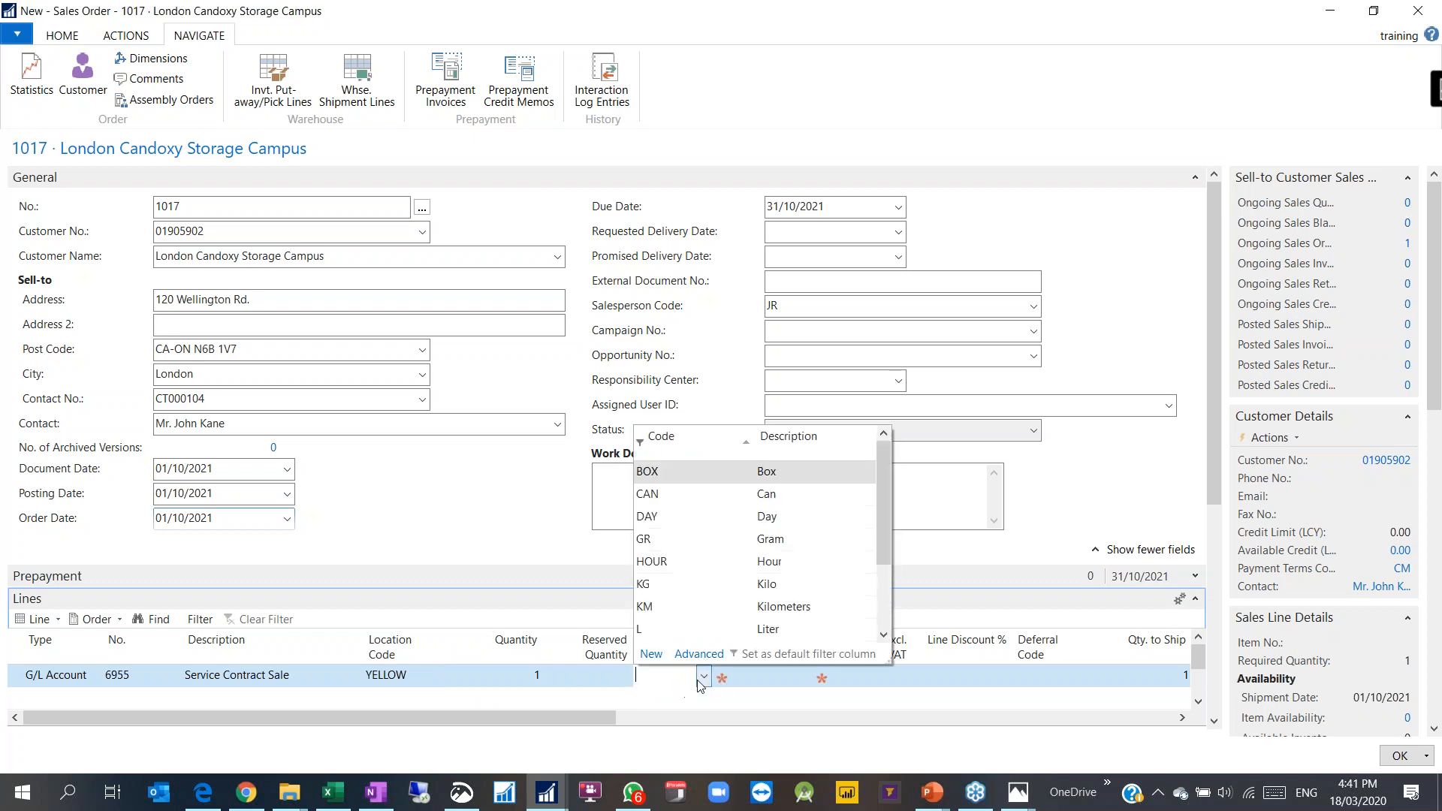
{"action": "left_click", "coordinate": [751, 676]}
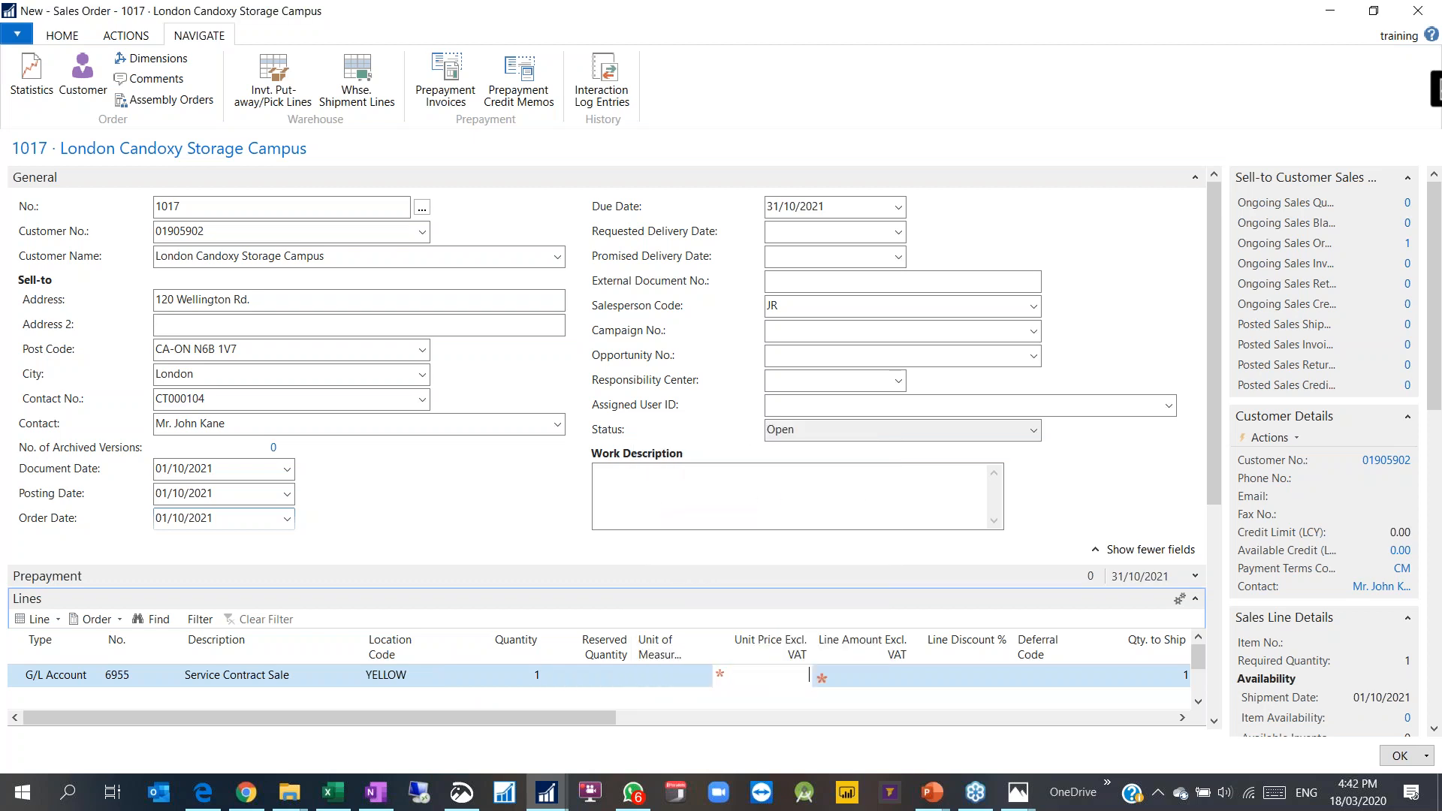
{"action": "type", "text": "1500"}
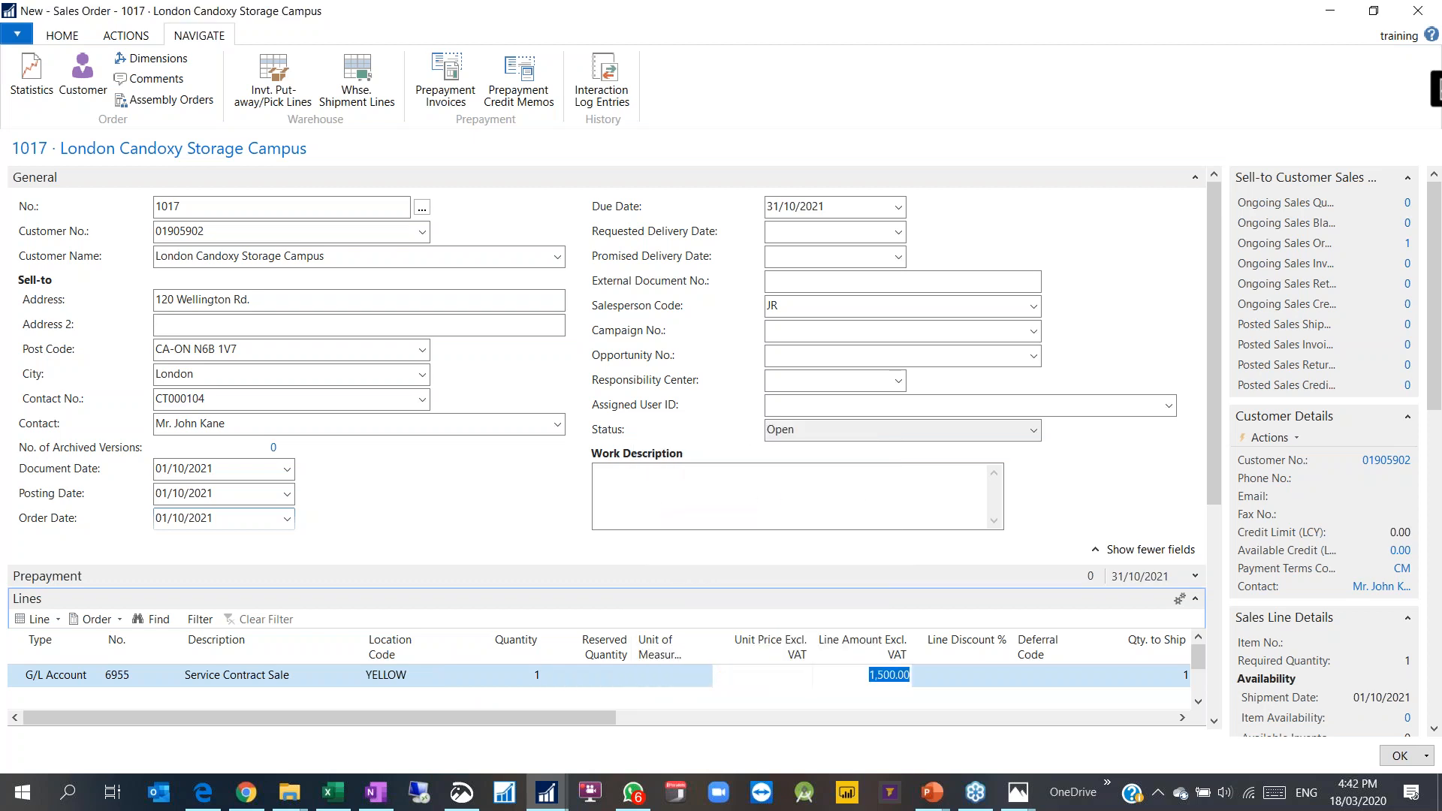
{"action": "key", "text": "Tab"}
{"action": "left_click", "coordinate": [63, 36]}
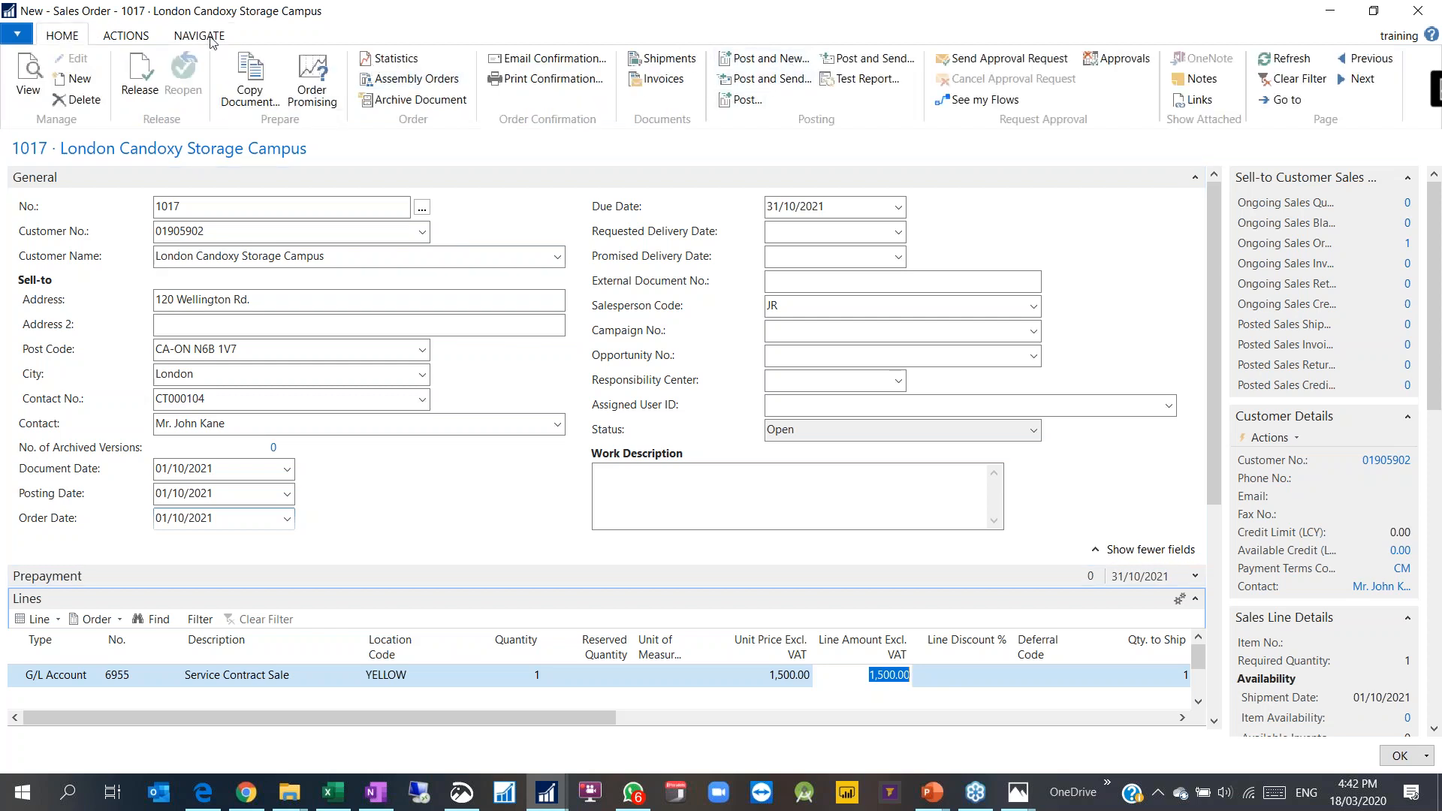
{"action": "left_click", "coordinate": [143, 38]}
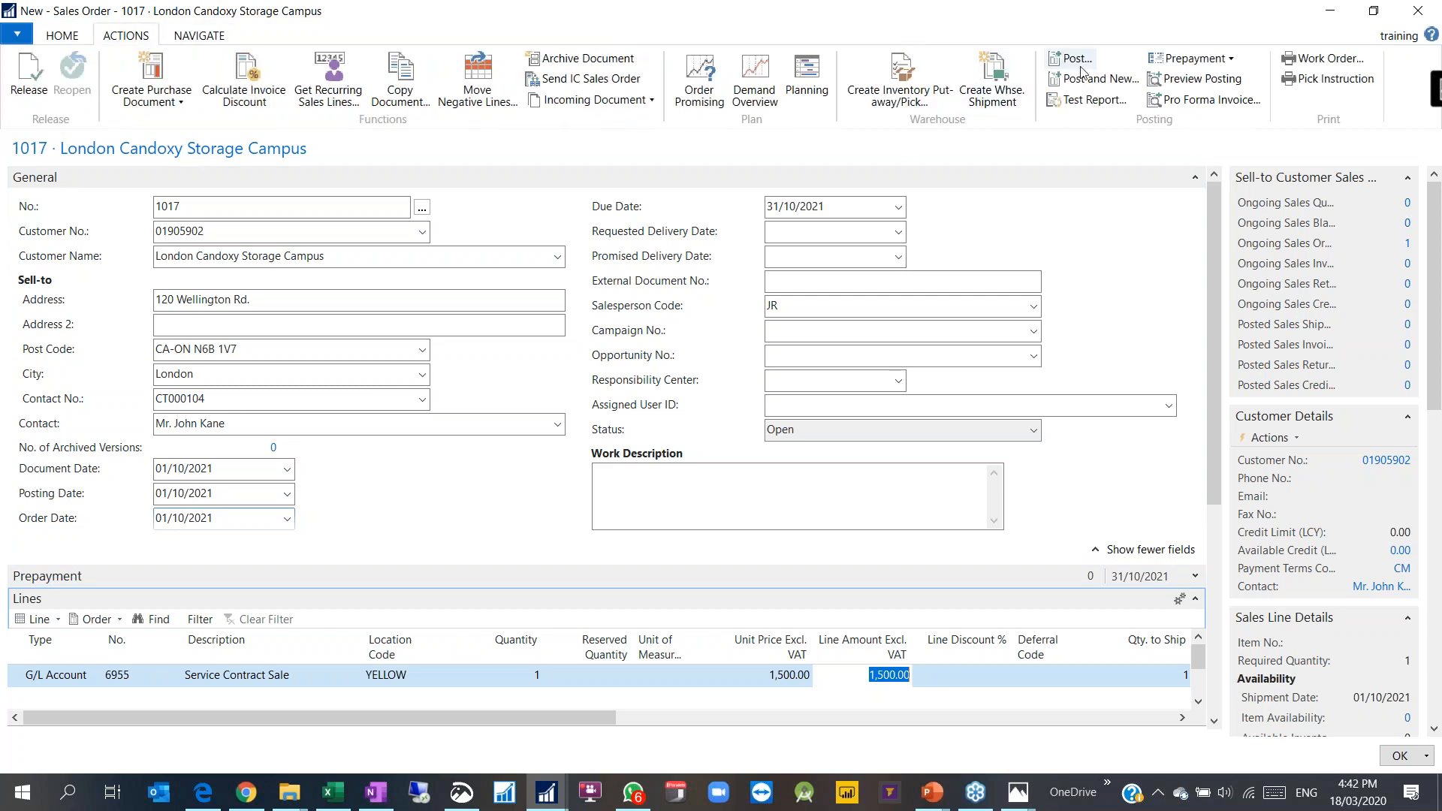
Step: Preview the posting entries for order 1017, then release the order
{"action": "left_click", "coordinate": [1201, 79]}
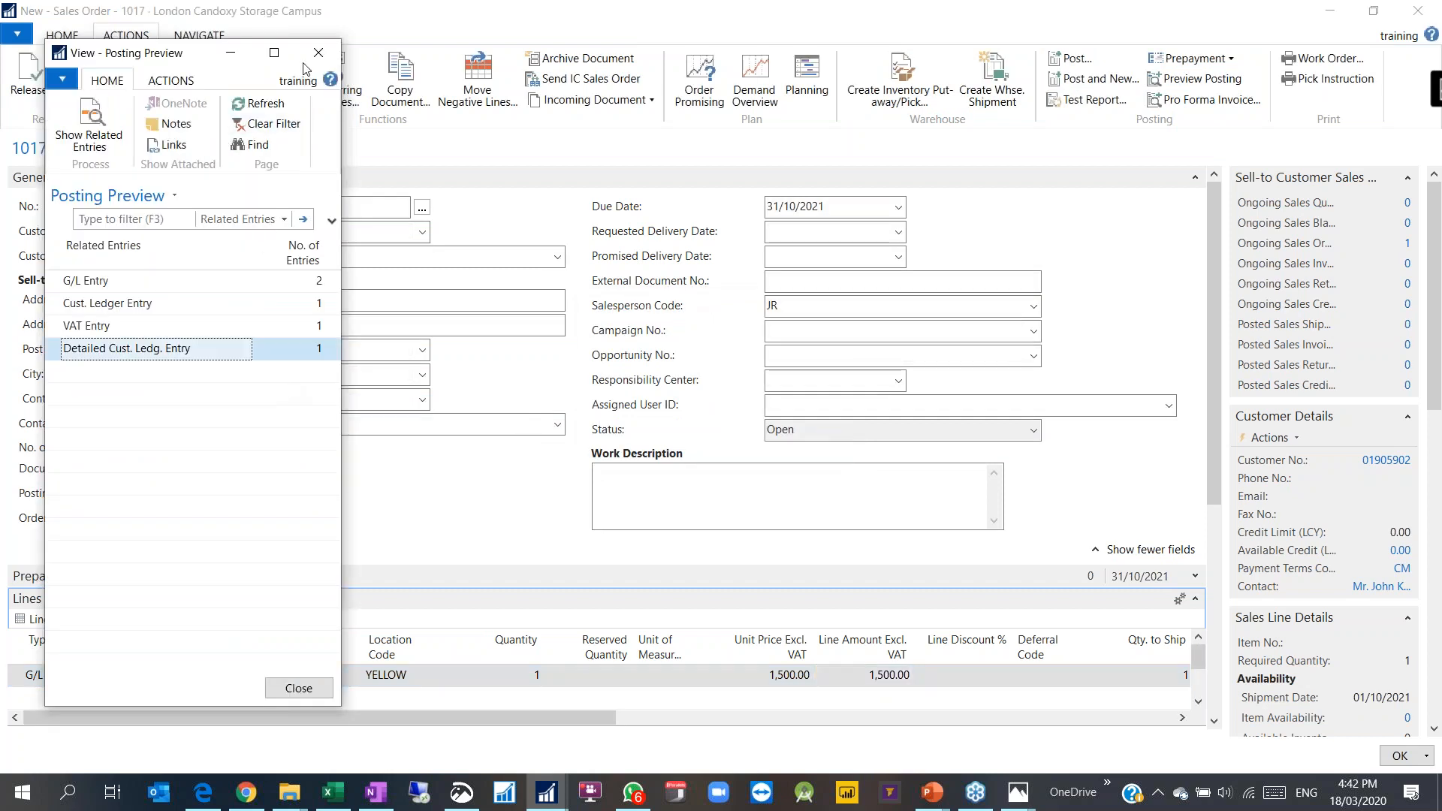
{"action": "left_click", "coordinate": [318, 52]}
{"action": "left_click", "coordinate": [59, 41]}
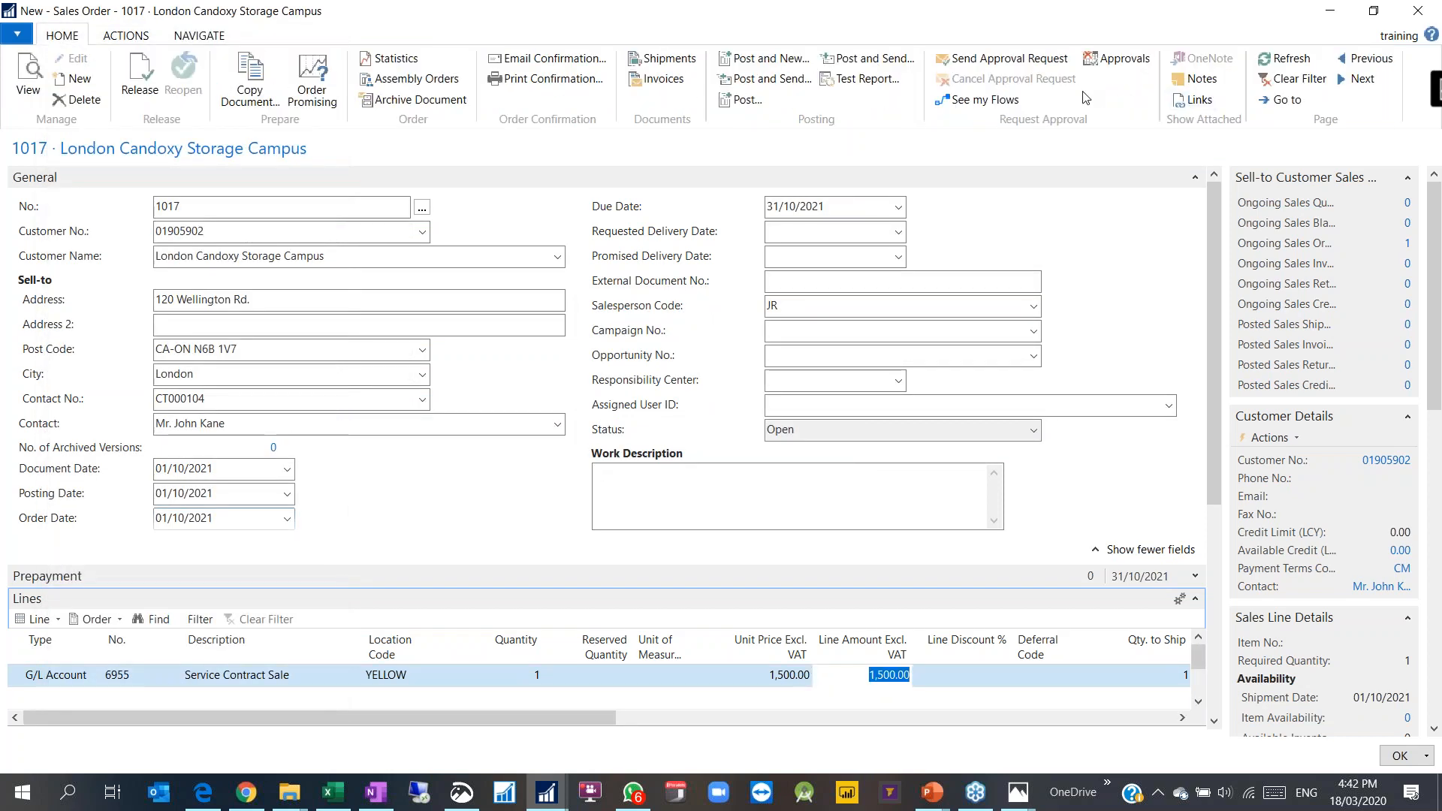
{"action": "left_click", "coordinate": [153, 75]}
Step: Post order 1017 as Ship and Invoice and open posted invoice 103054
{"action": "left_click", "coordinate": [132, 36]}
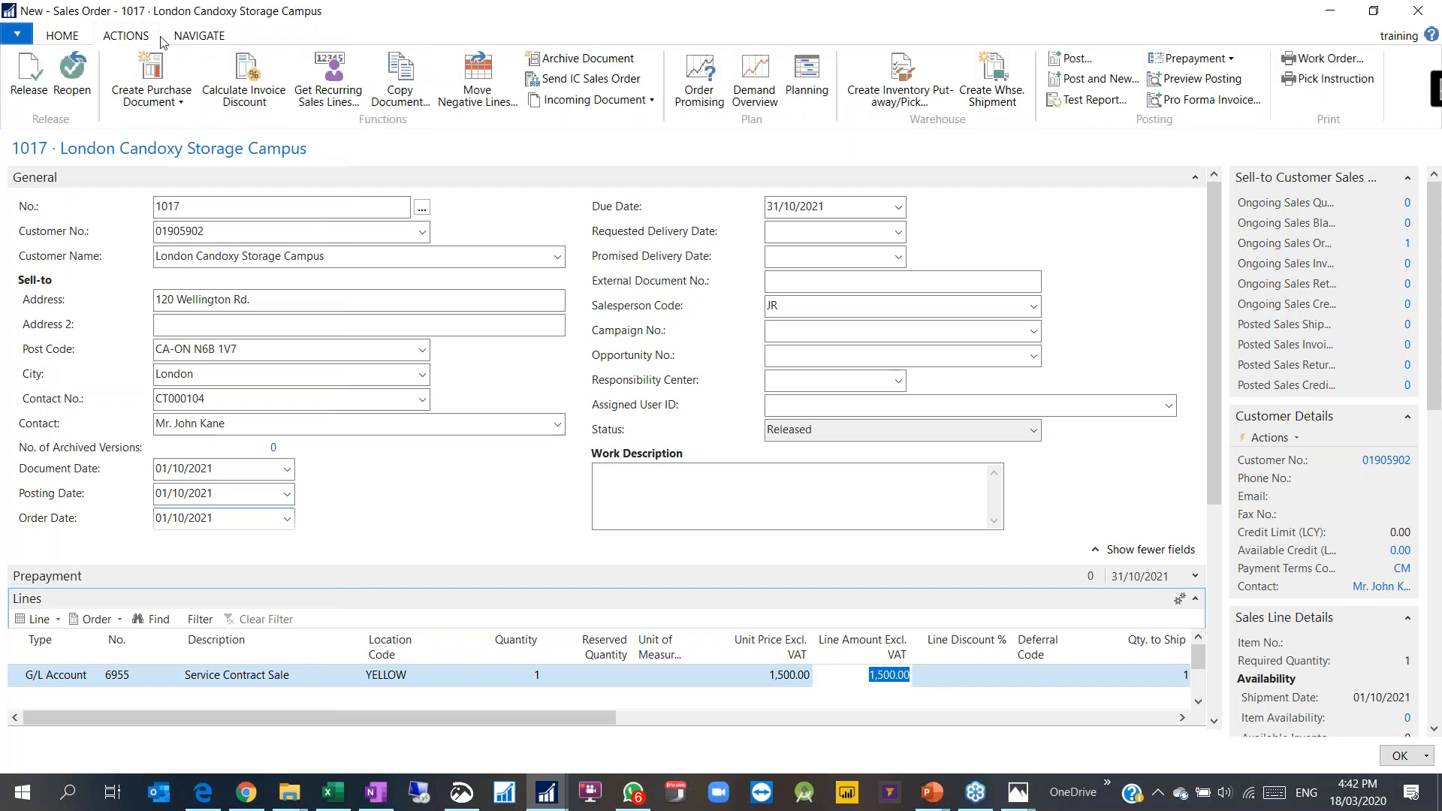
{"action": "left_click", "coordinate": [1075, 56]}
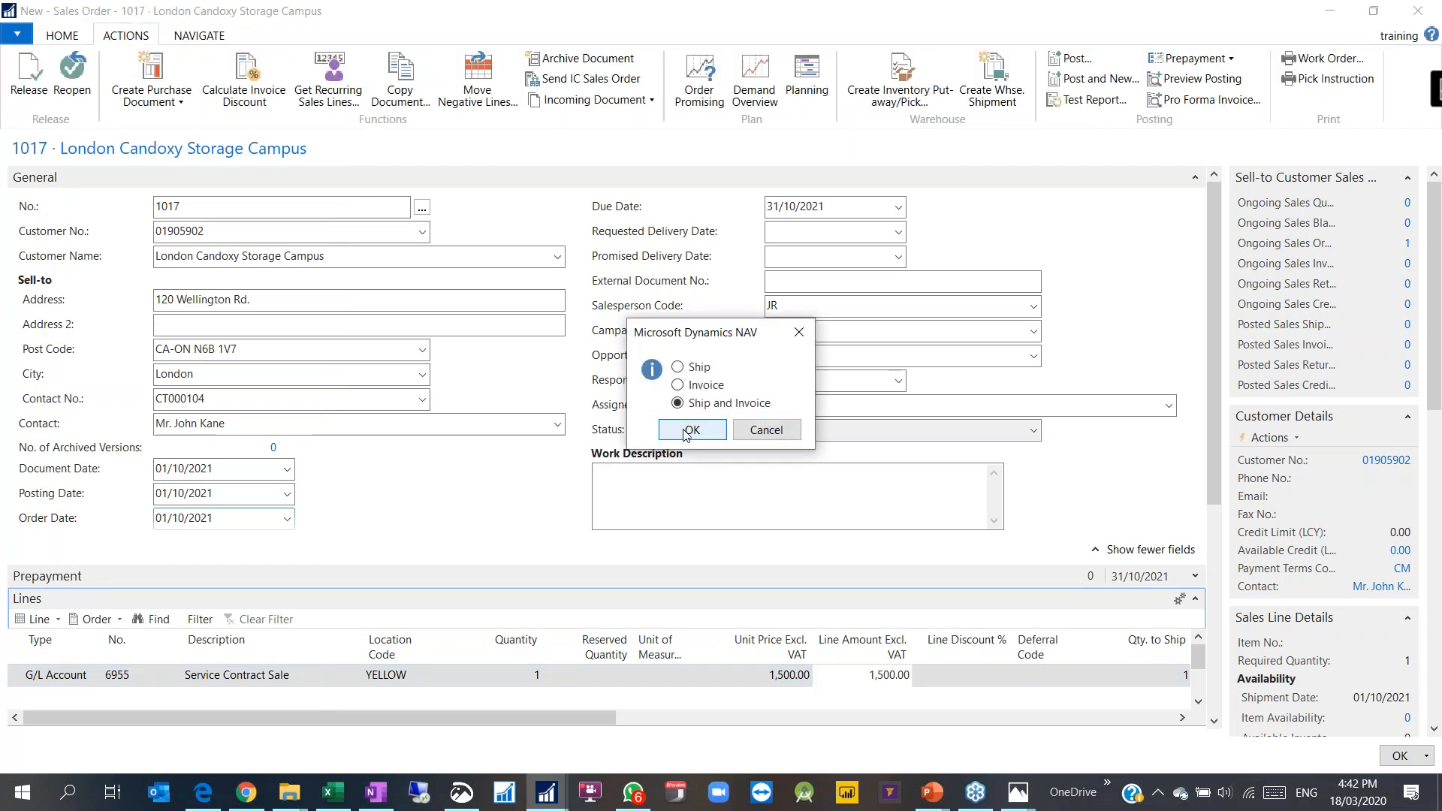
{"action": "left_click", "coordinate": [686, 430]}
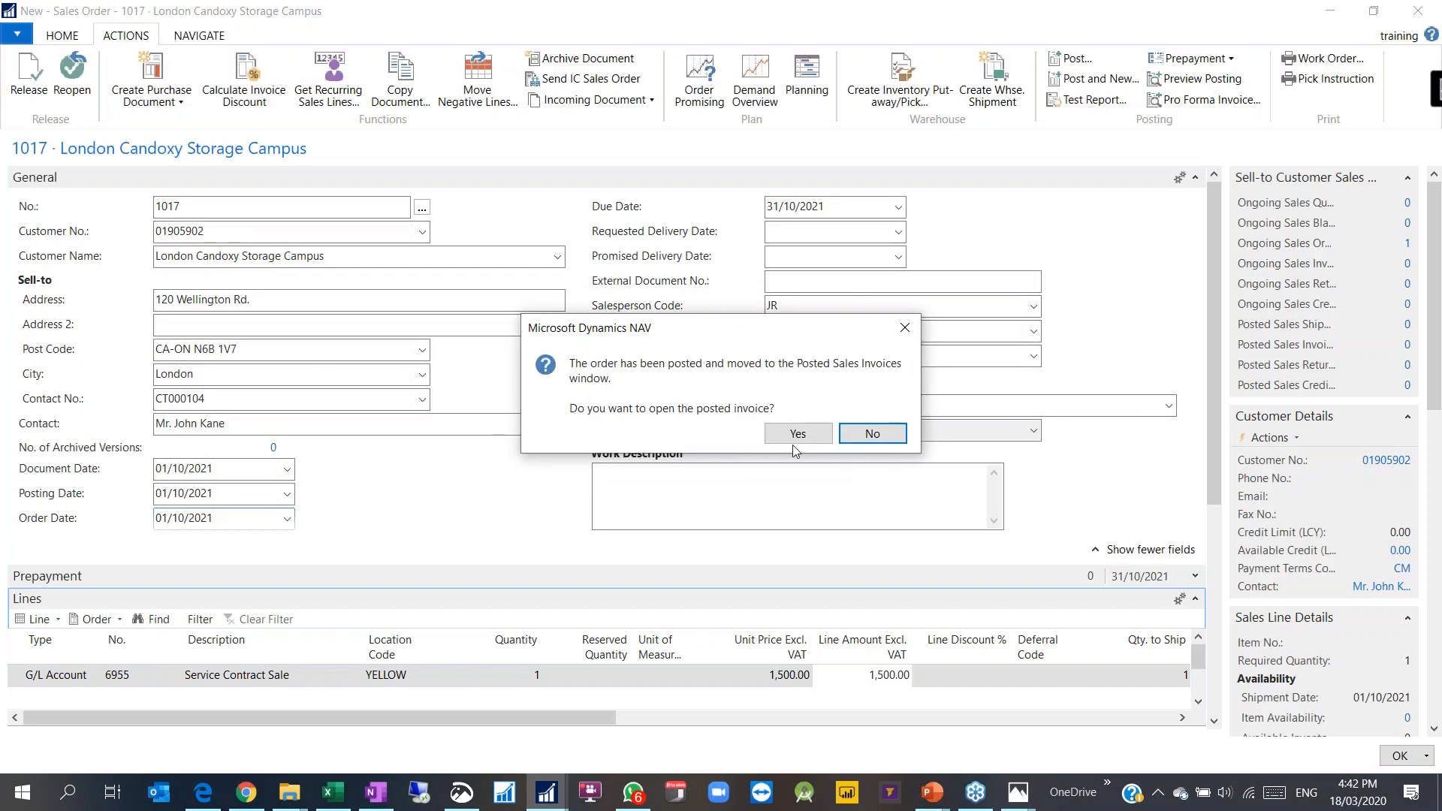
{"action": "left_click", "coordinate": [796, 439]}
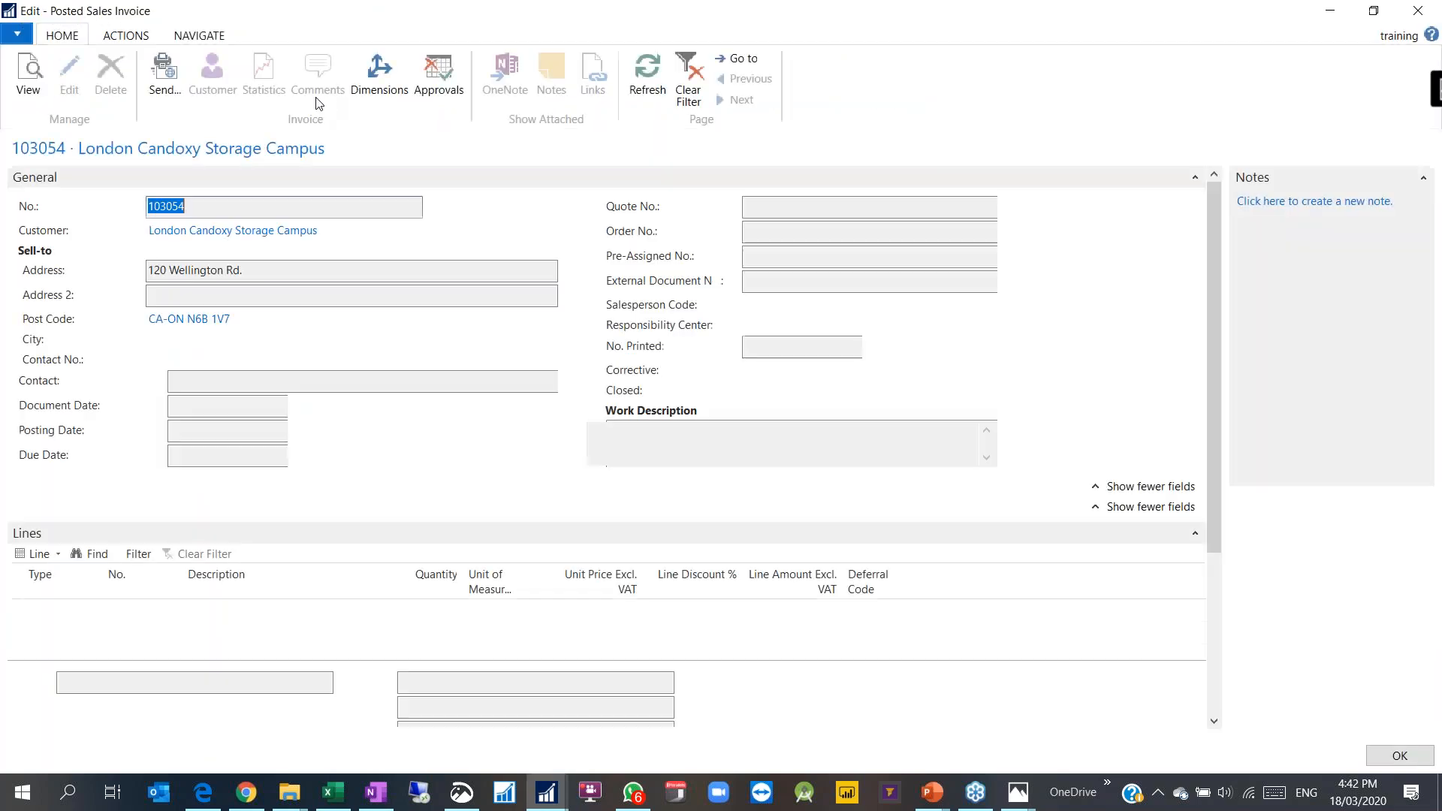
Step: Confirm invoice 103054 carries CUSTOMERSIZE ENTERPRISE, then go to Posted Sales Invoices
{"action": "left_click", "coordinate": [380, 71]}
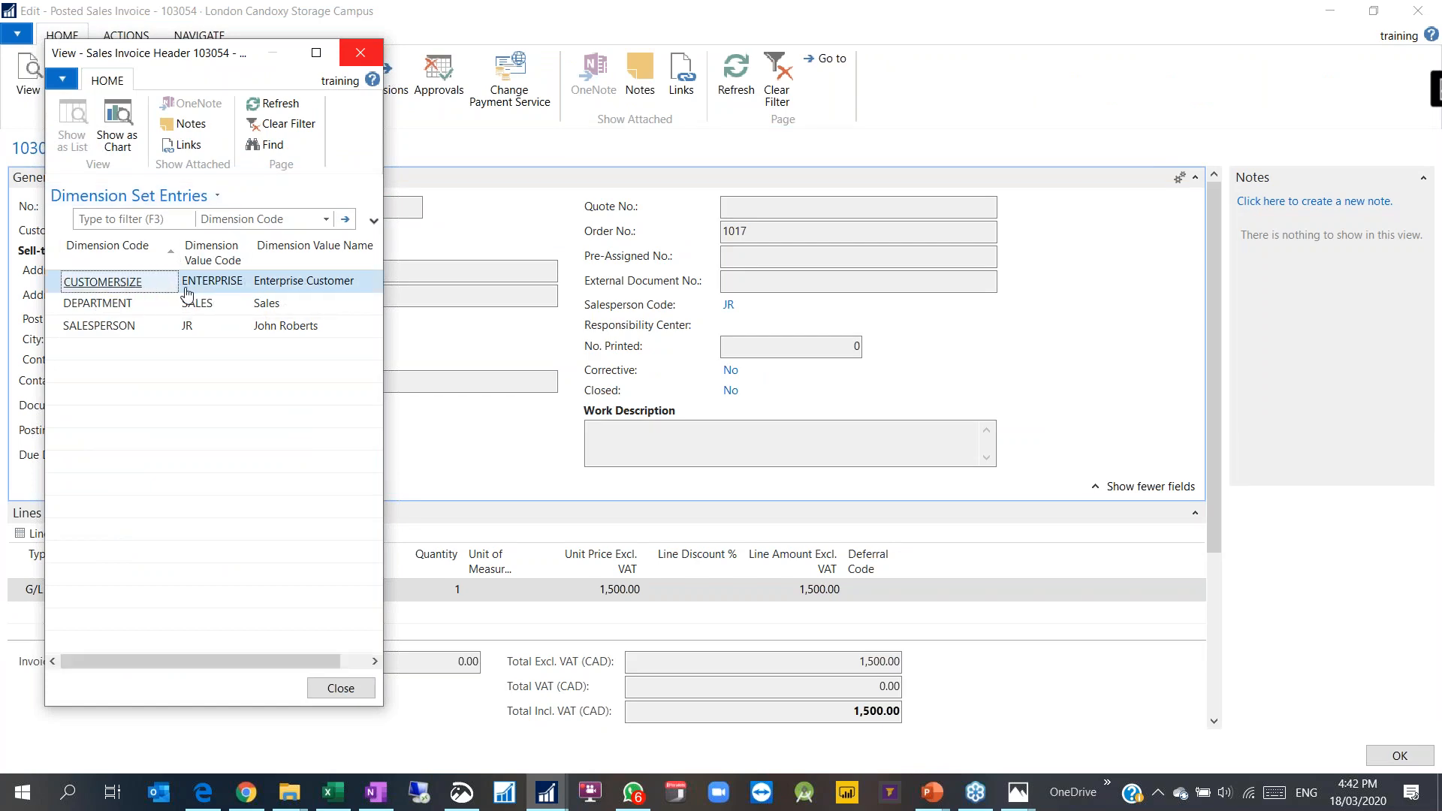
{"action": "key", "text": "Escape"}
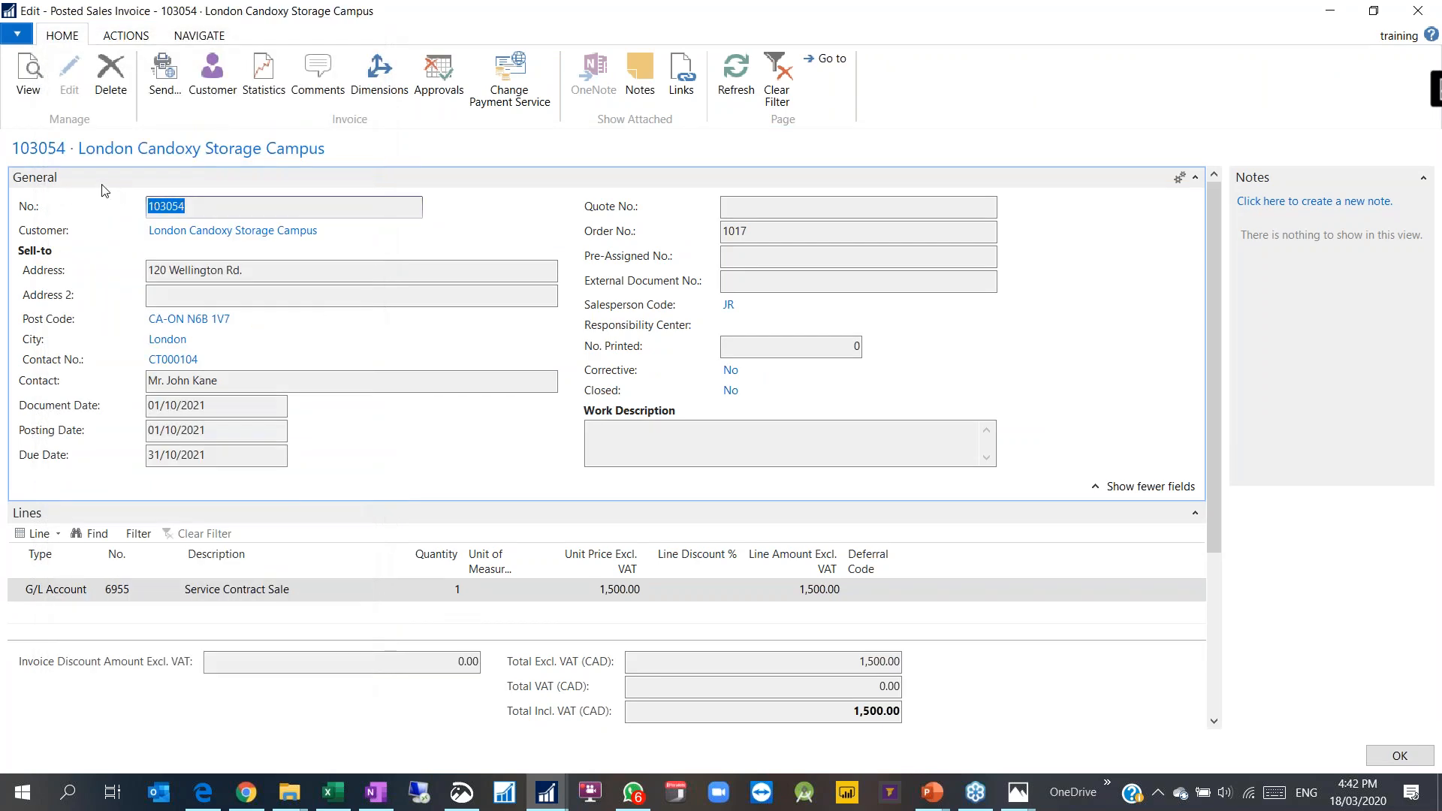
{"action": "key", "text": "Escape"}
{"action": "left_click", "coordinate": [61, 621]}
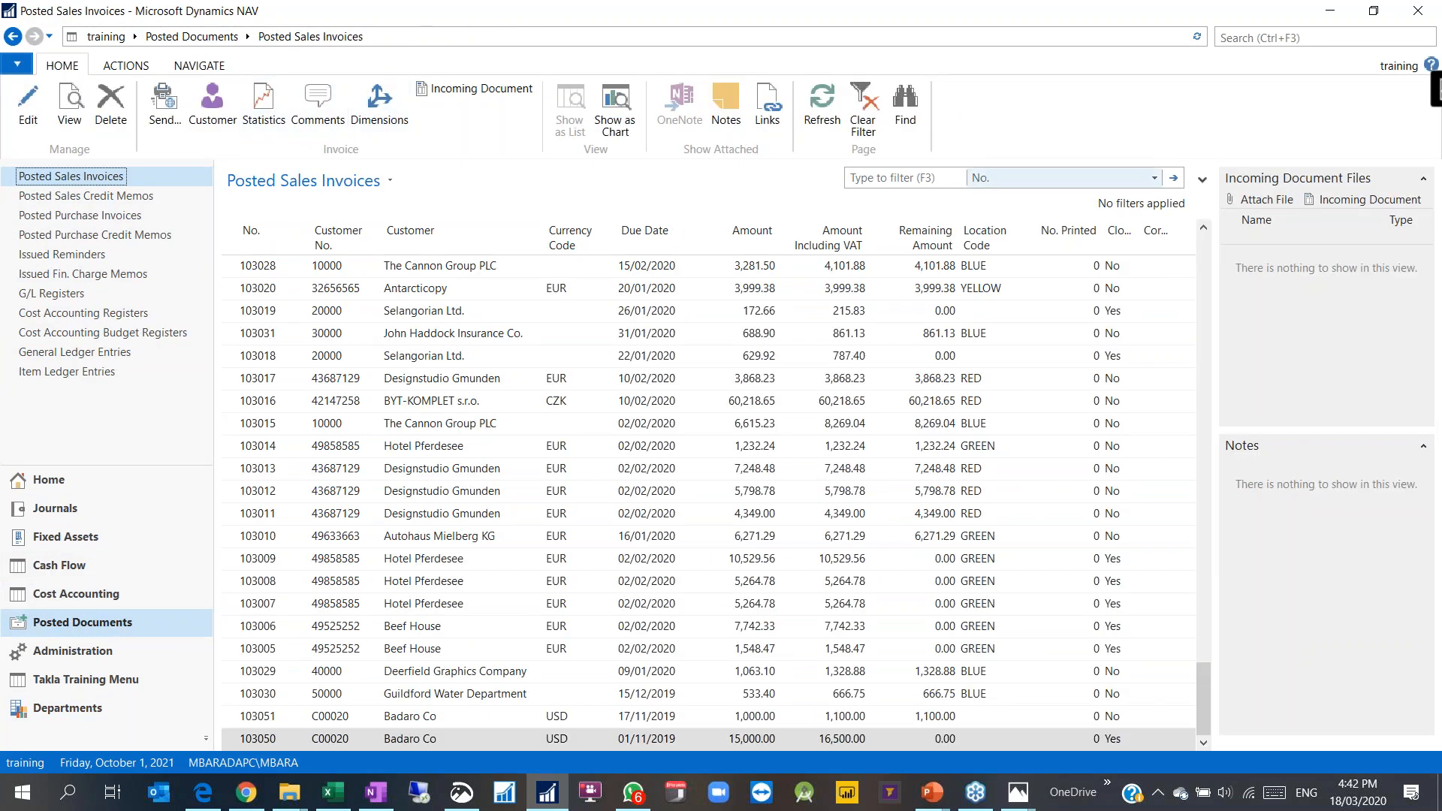
Step: Browse the advanced filter's field list on the Posted Sales Invoices page
{"action": "left_click", "coordinate": [1038, 182]}
{"action": "left_click", "coordinate": [368, 182]}
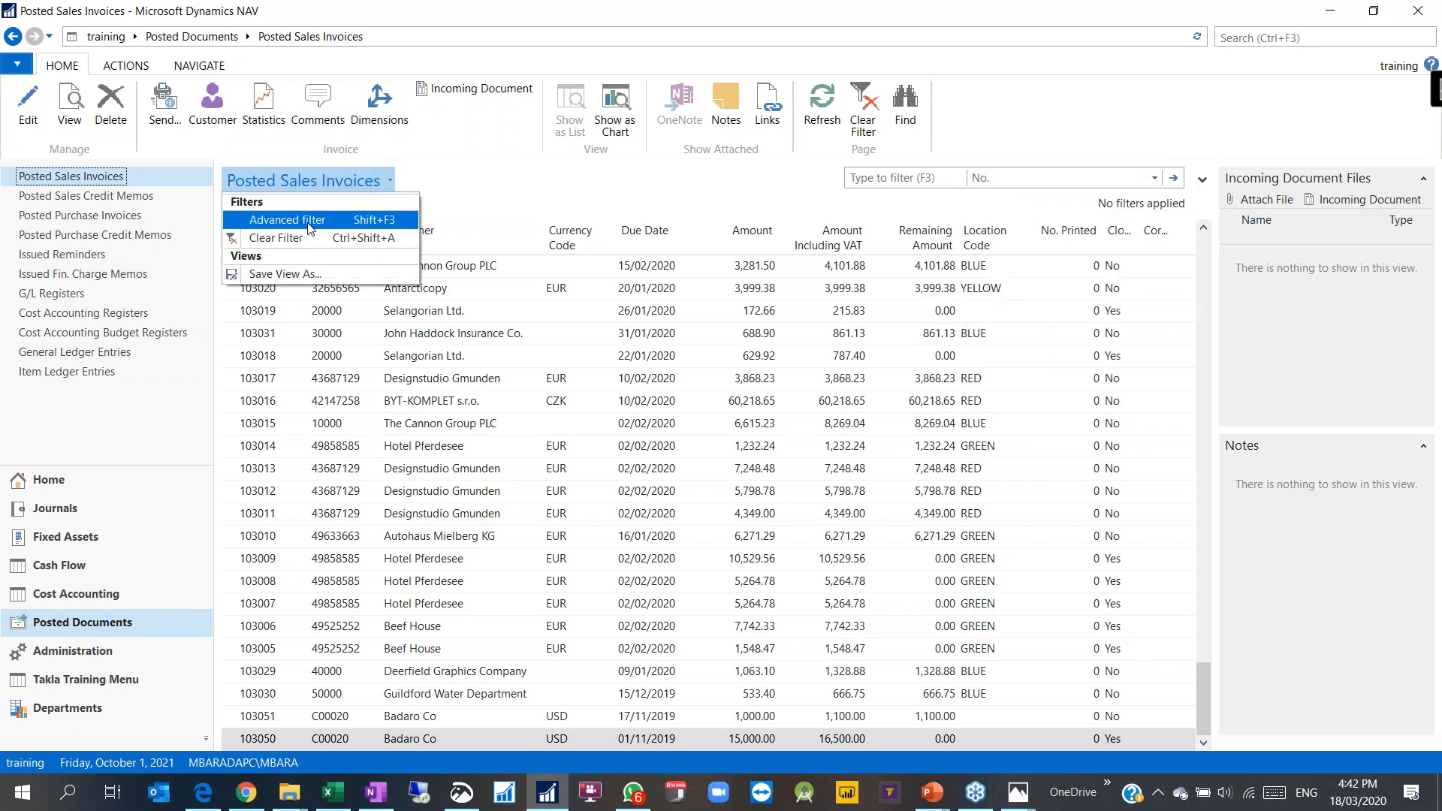
{"action": "left_click", "coordinate": [286, 196]}
{"action": "left_click", "coordinate": [338, 242]}
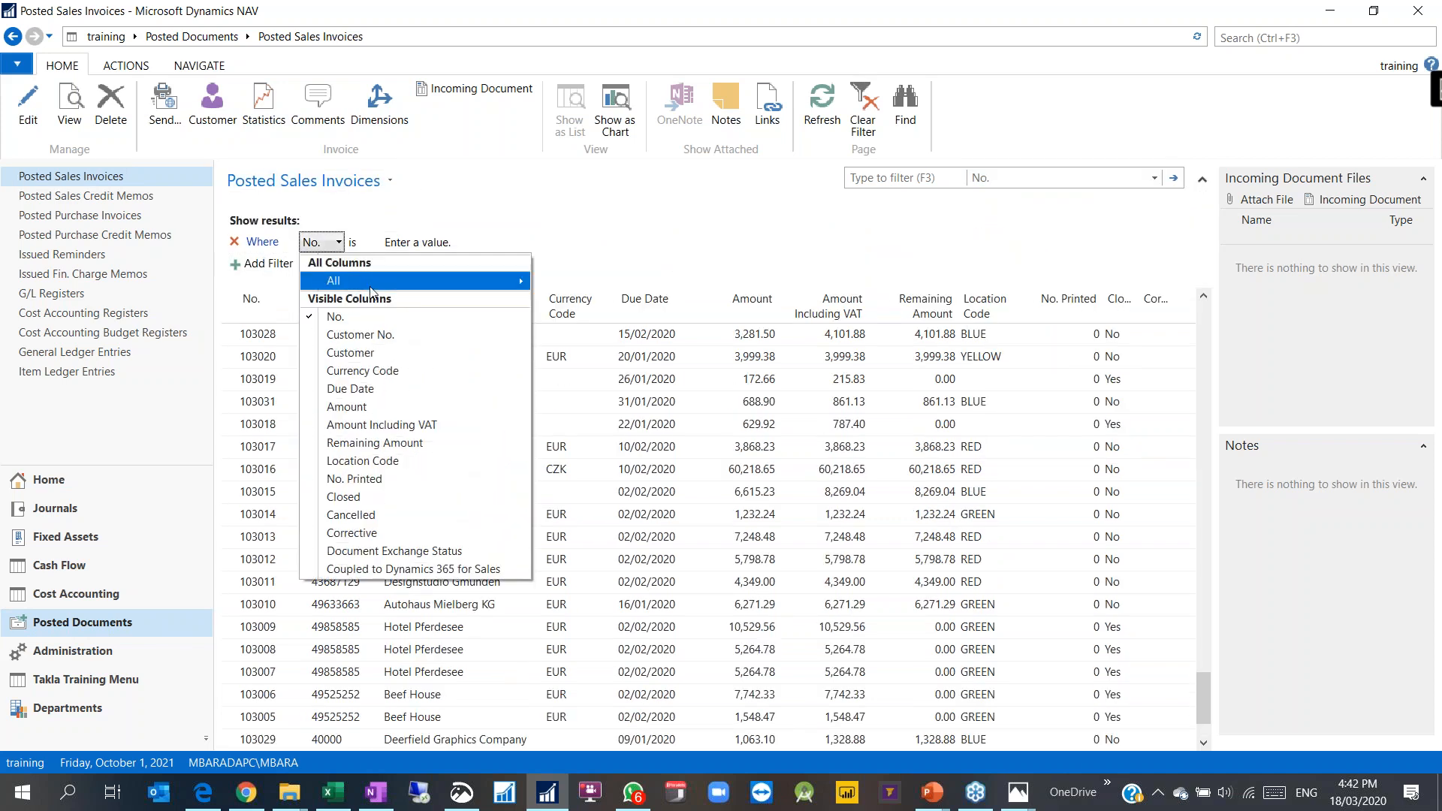
{"action": "mouse_move", "coordinate": [353, 282]}
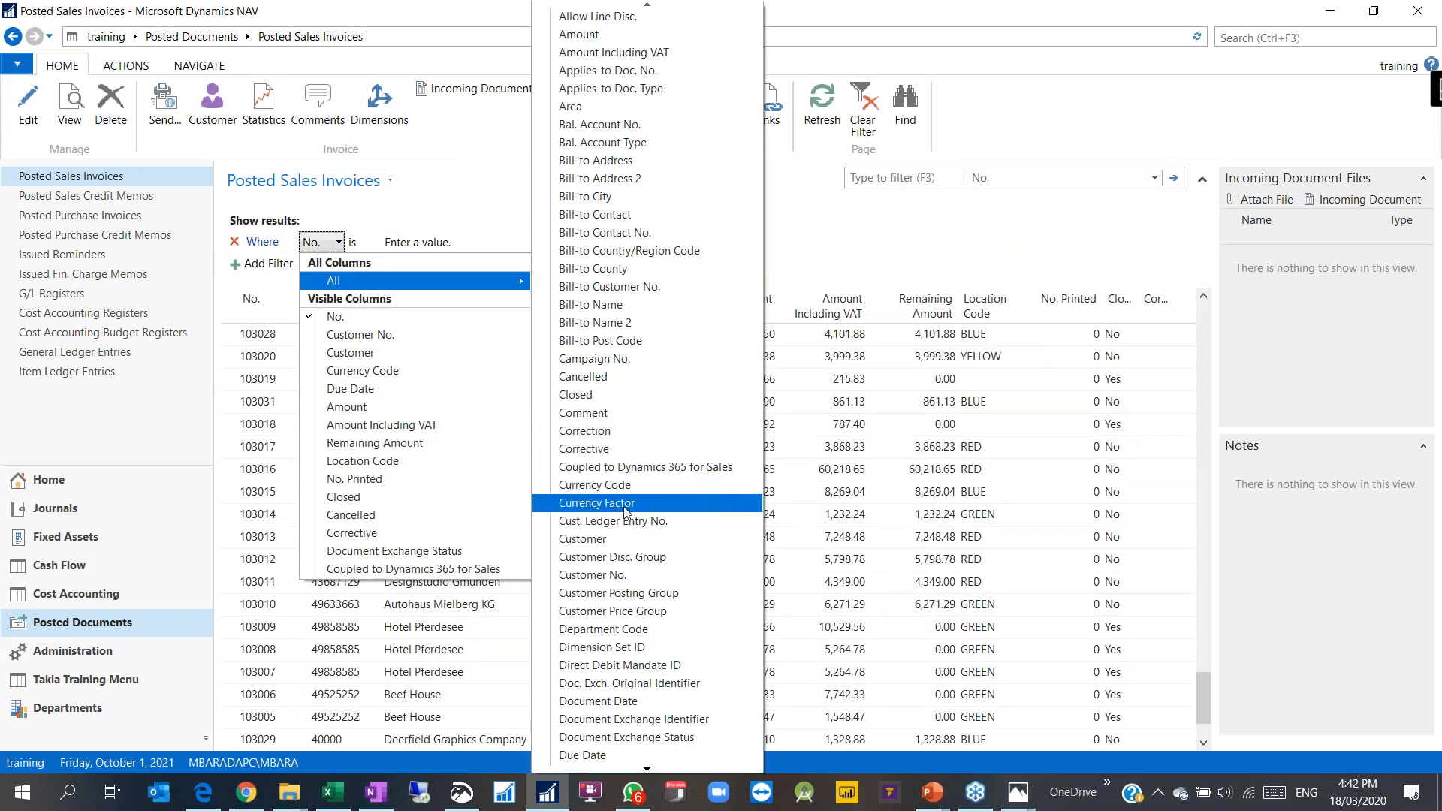
{"action": "scroll", "coordinate": [620, 547], "scroll_direction": "down", "scroll_amount": 2}
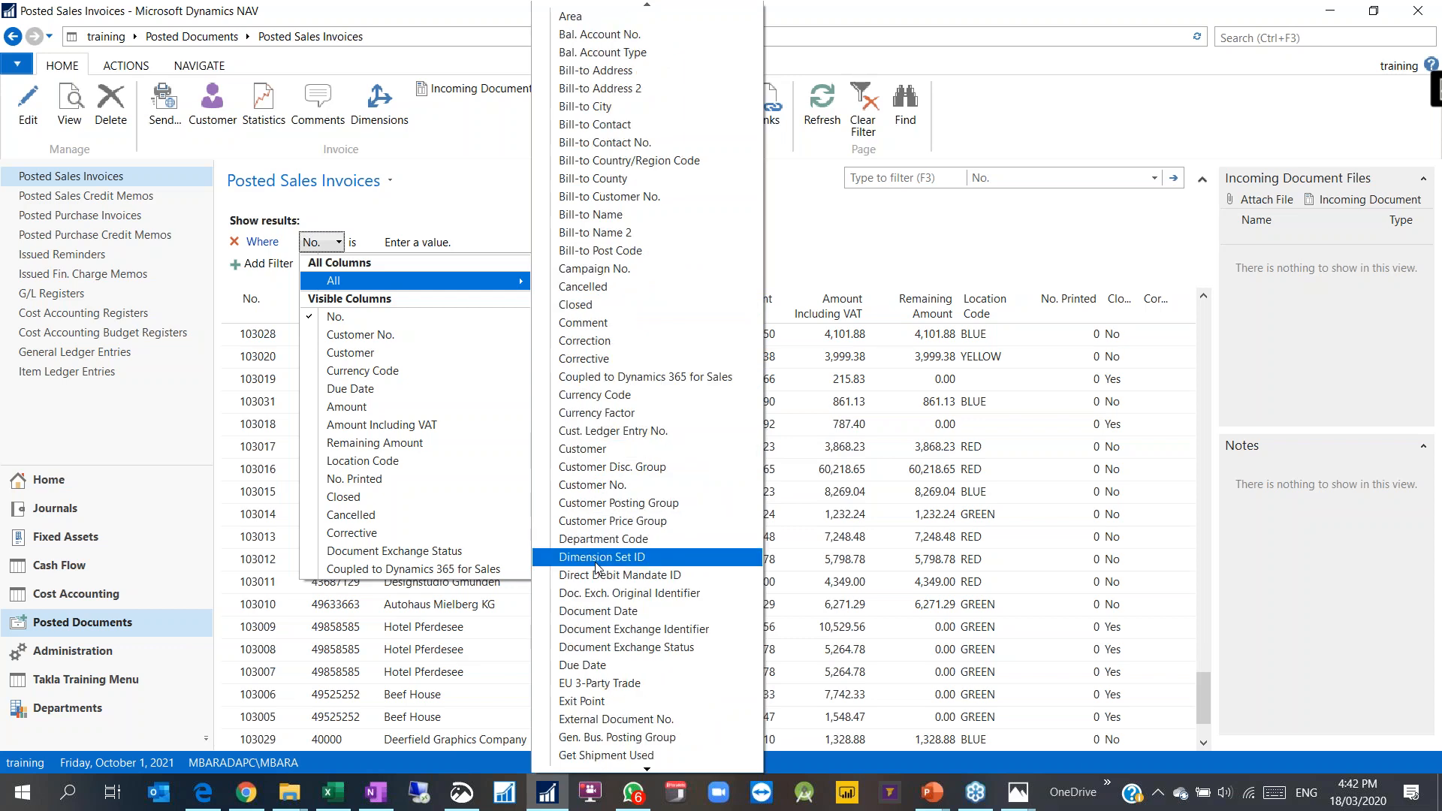
{"action": "scroll", "coordinate": [631, 451], "scroll_direction": "down", "scroll_amount": 5}
{"action": "scroll", "coordinate": [586, 421], "scroll_direction": "up", "scroll_amount": 3}
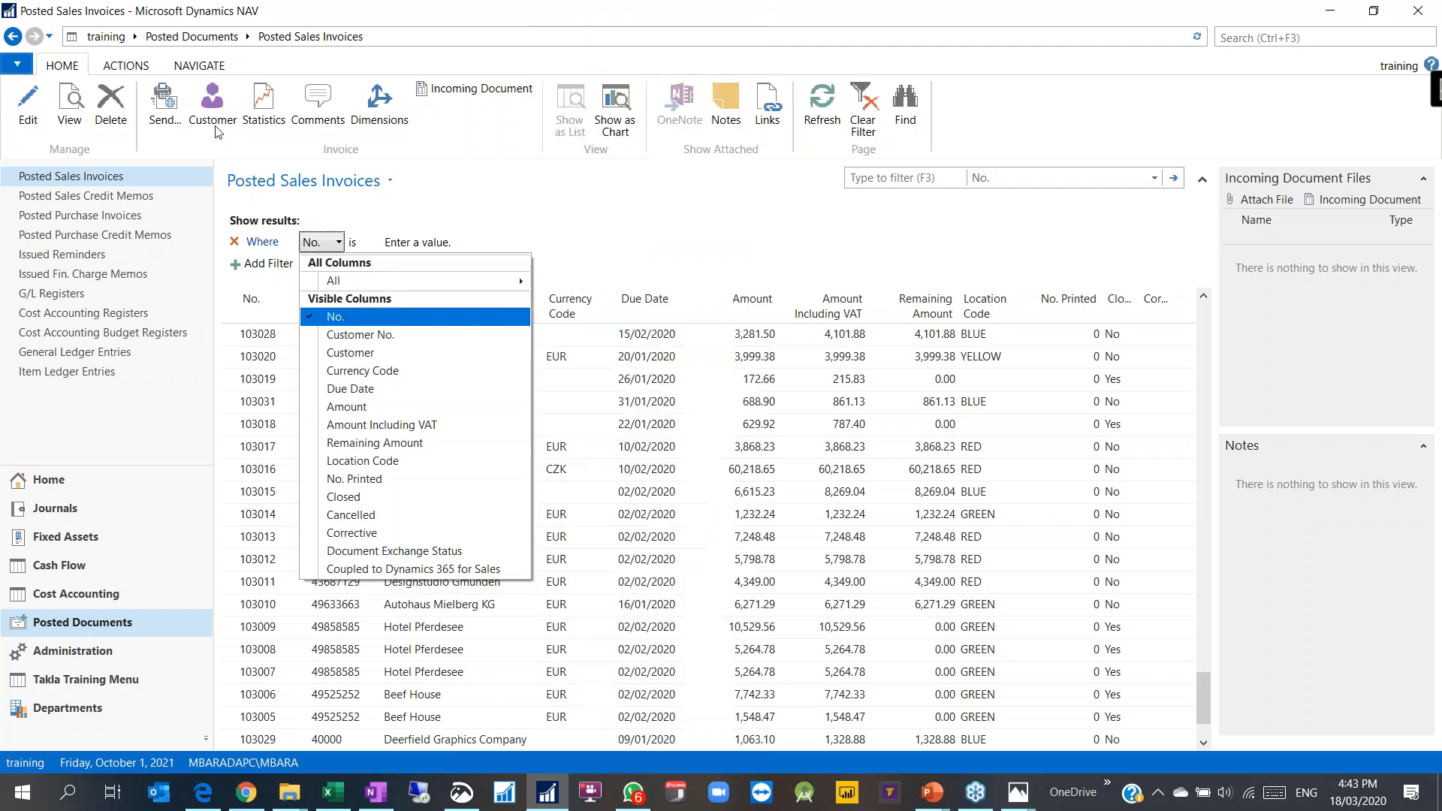
Step: Check invoice 103050's empty dimension entries, then bring invoice 103054 into view
{"action": "left_click", "coordinate": [199, 66]}
{"action": "left_click", "coordinate": [128, 65]}
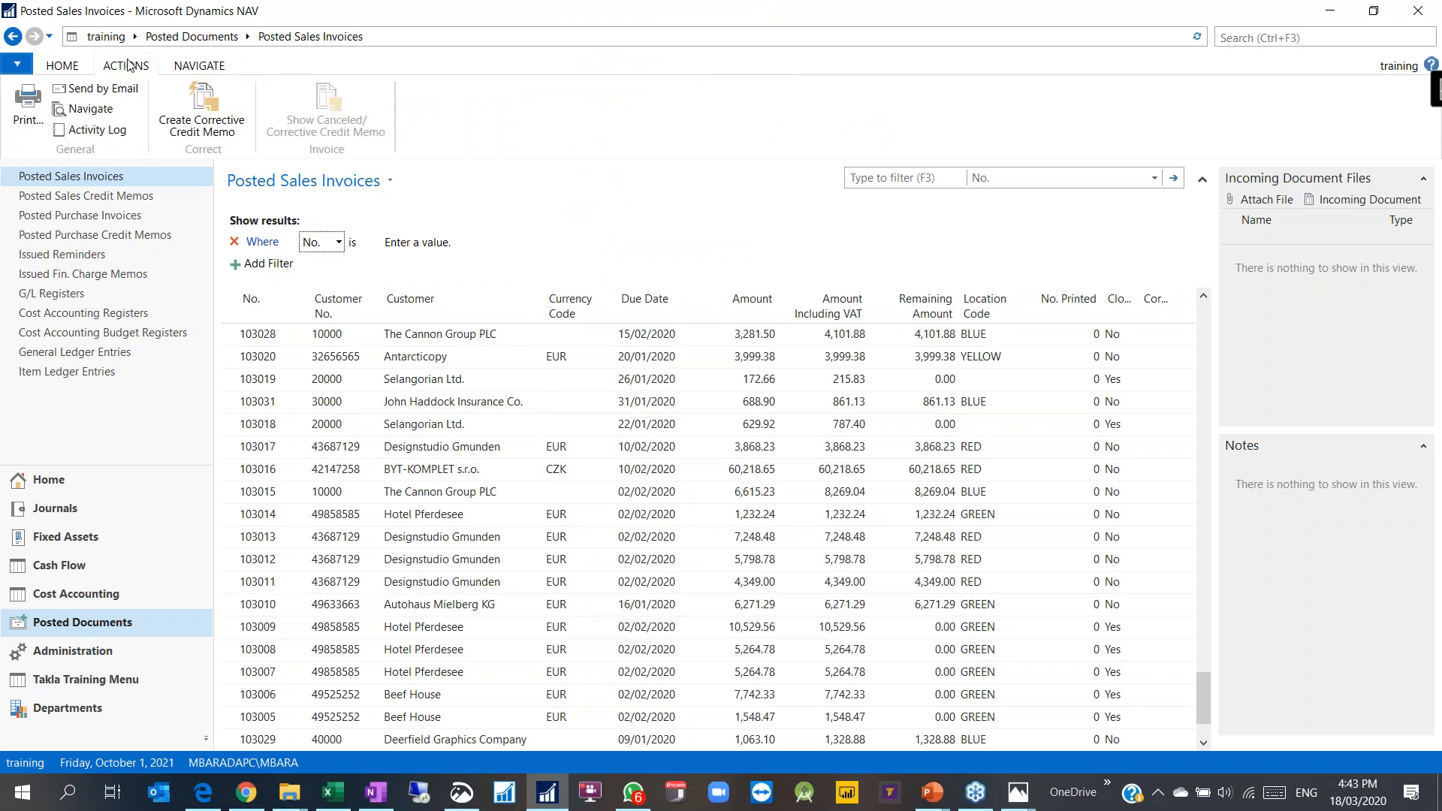
{"action": "left_click", "coordinate": [56, 68]}
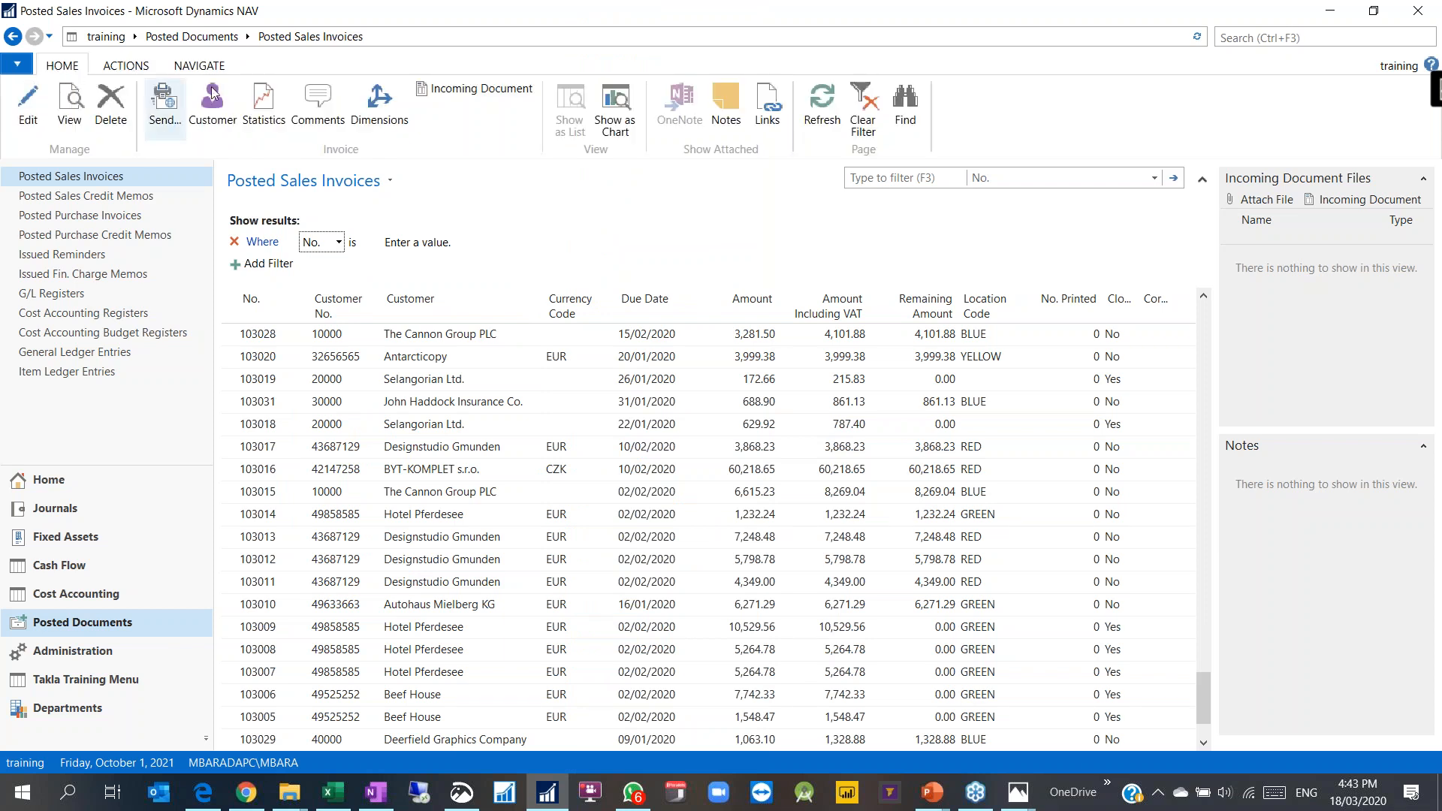
{"action": "left_click", "coordinate": [383, 124]}
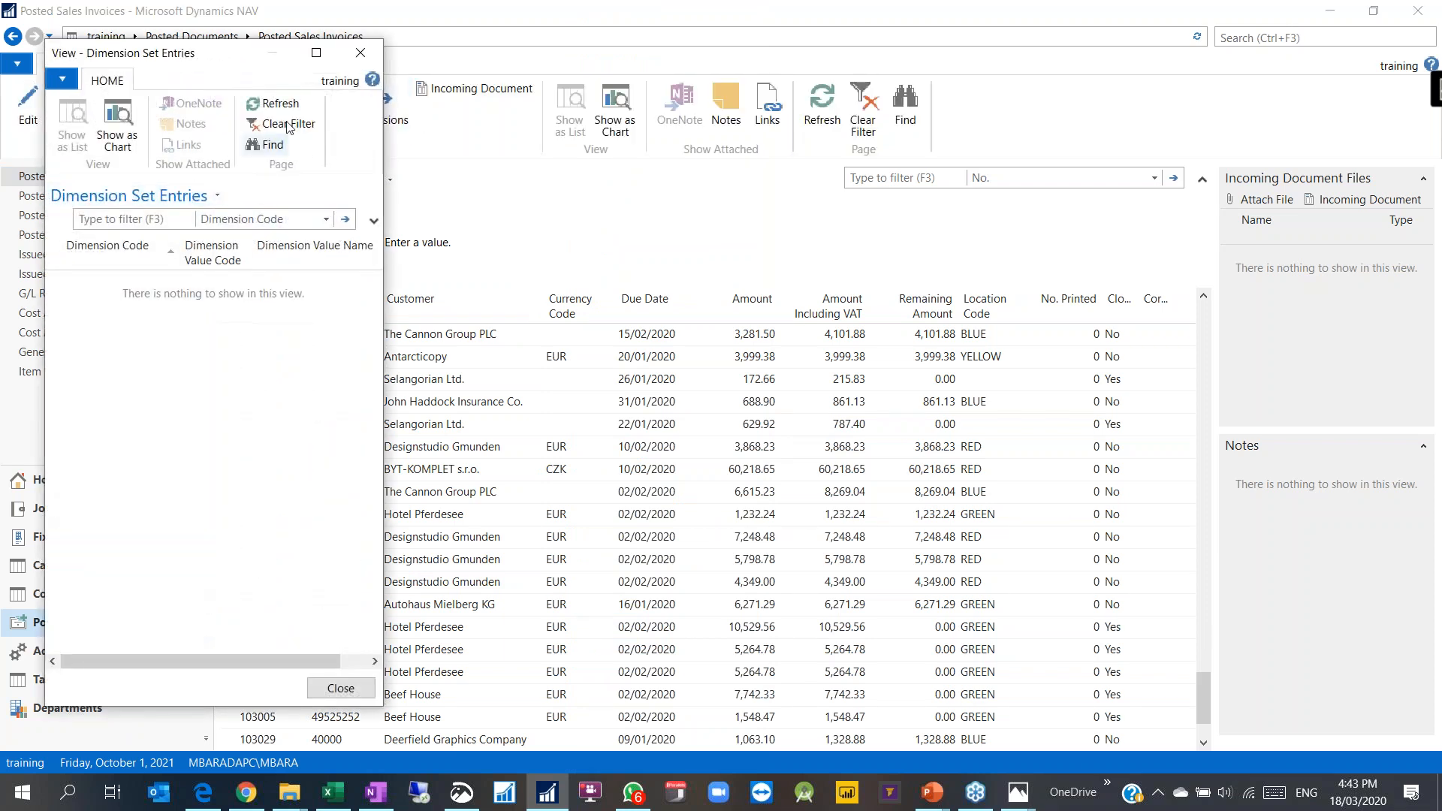
{"action": "left_click", "coordinate": [360, 52]}
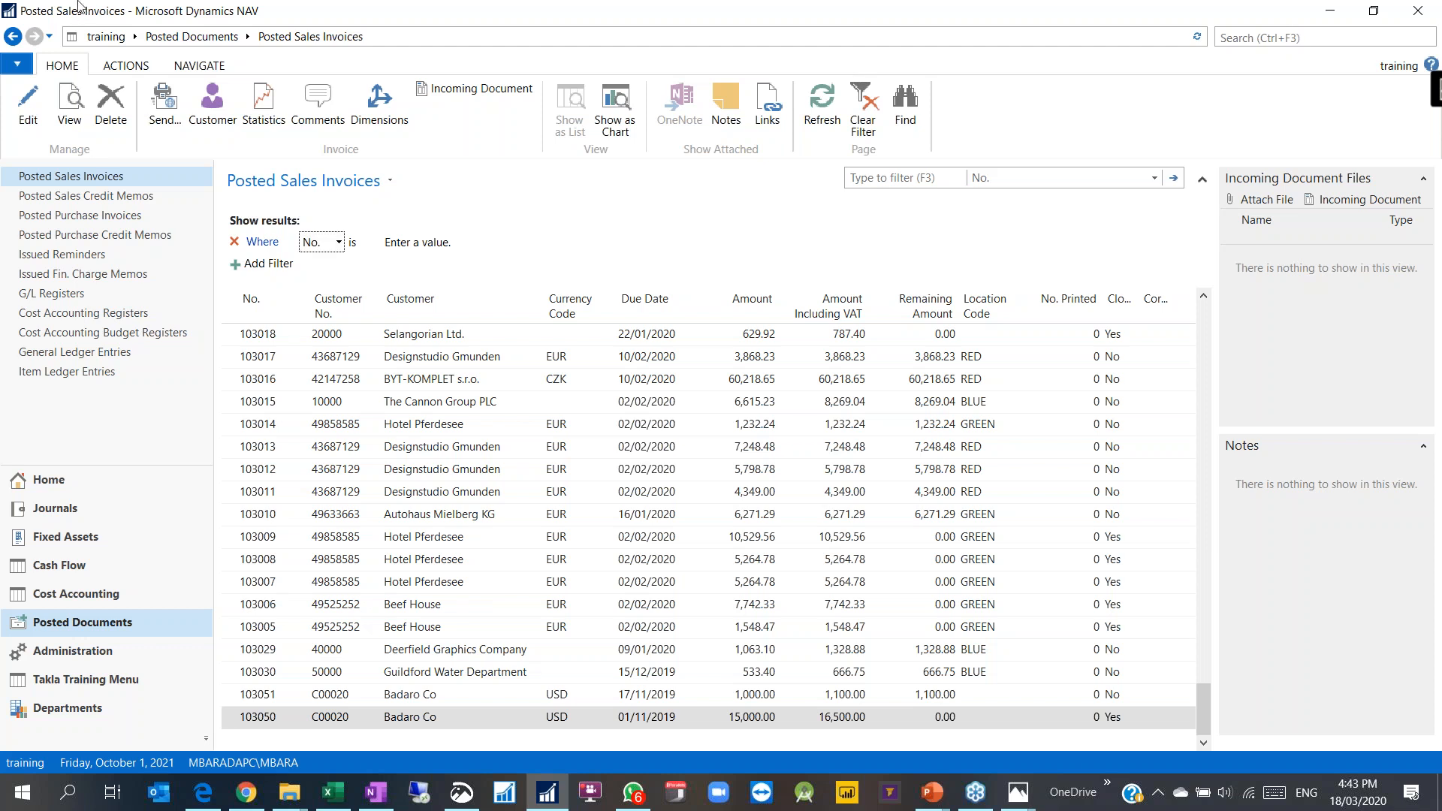
{"action": "left_click", "coordinate": [113, 66]}
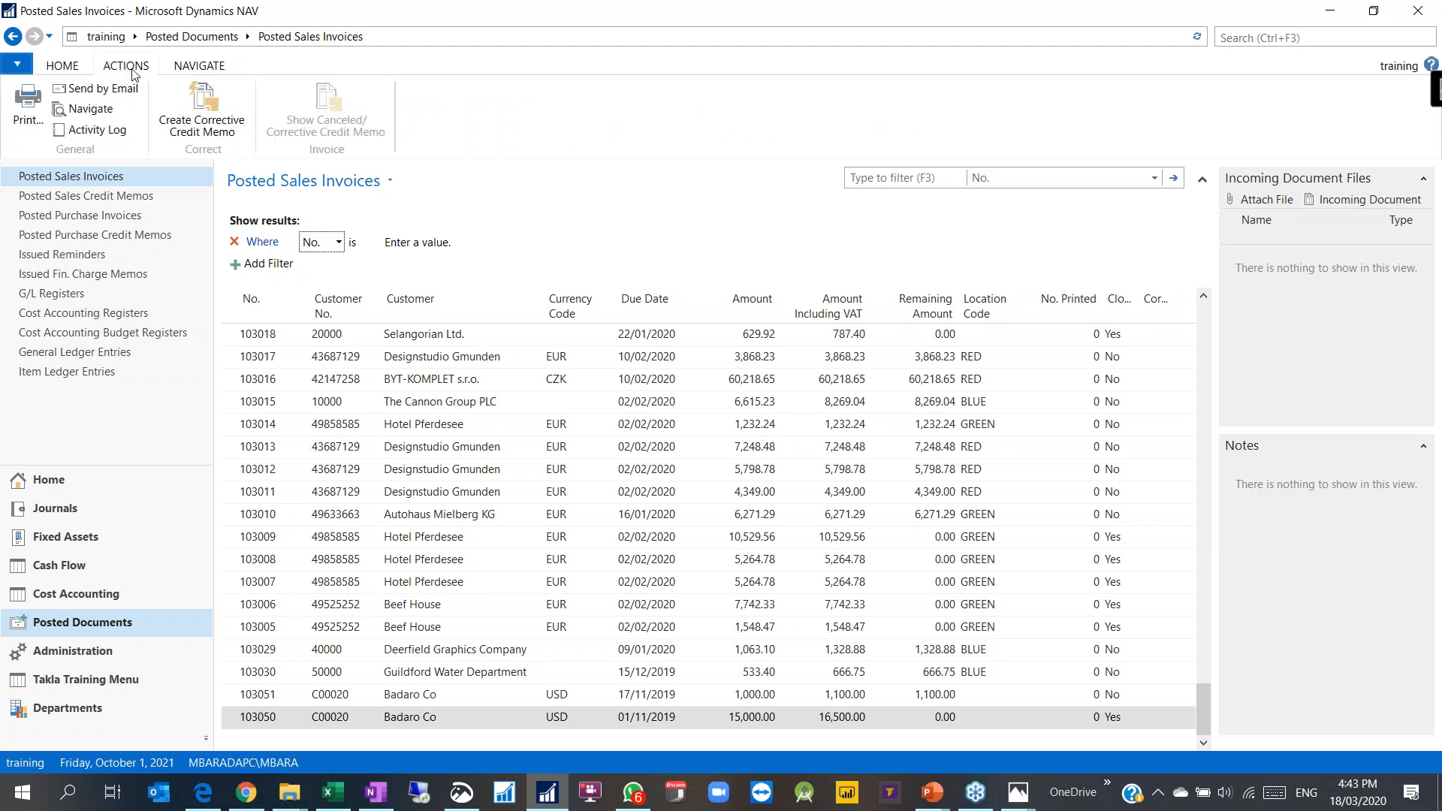
{"action": "left_click", "coordinate": [183, 66]}
{"action": "left_click", "coordinate": [105, 109]}
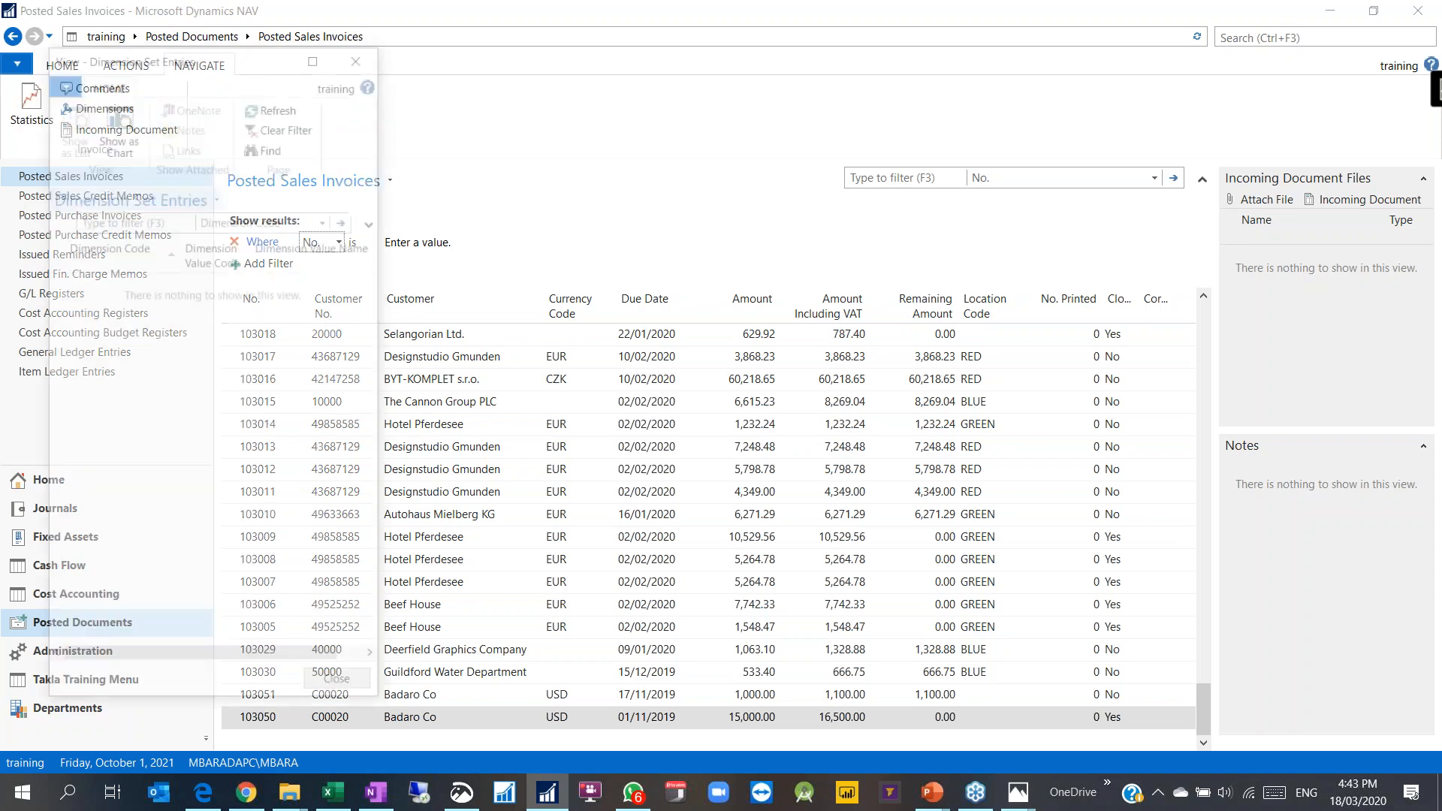
{"action": "left_click", "coordinate": [355, 61]}
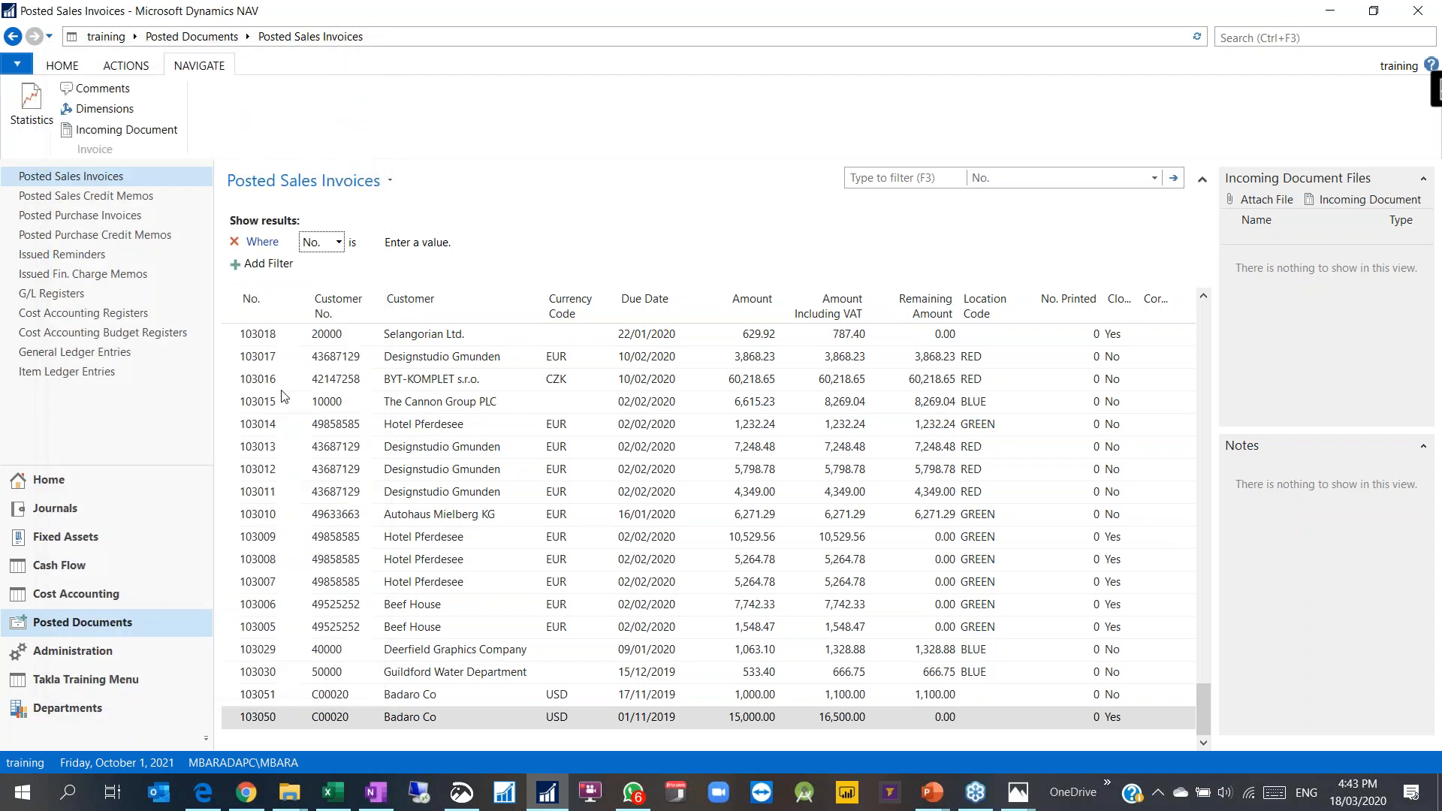
{"action": "left_click", "coordinate": [280, 378]}
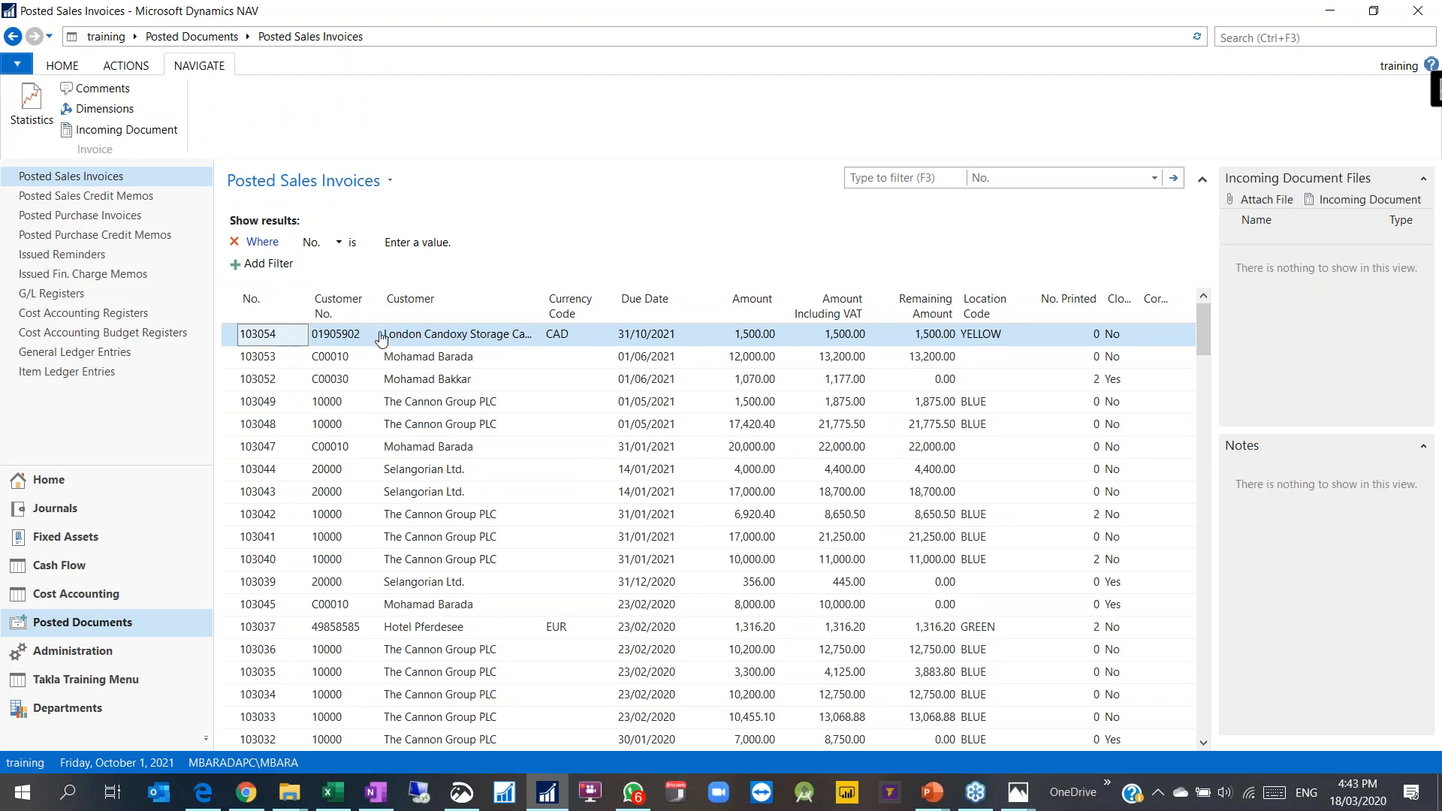
Step: Check invoice 103054's dimensions and browse the filter column list, returning to 103054
{"action": "left_click", "coordinate": [105, 108]}
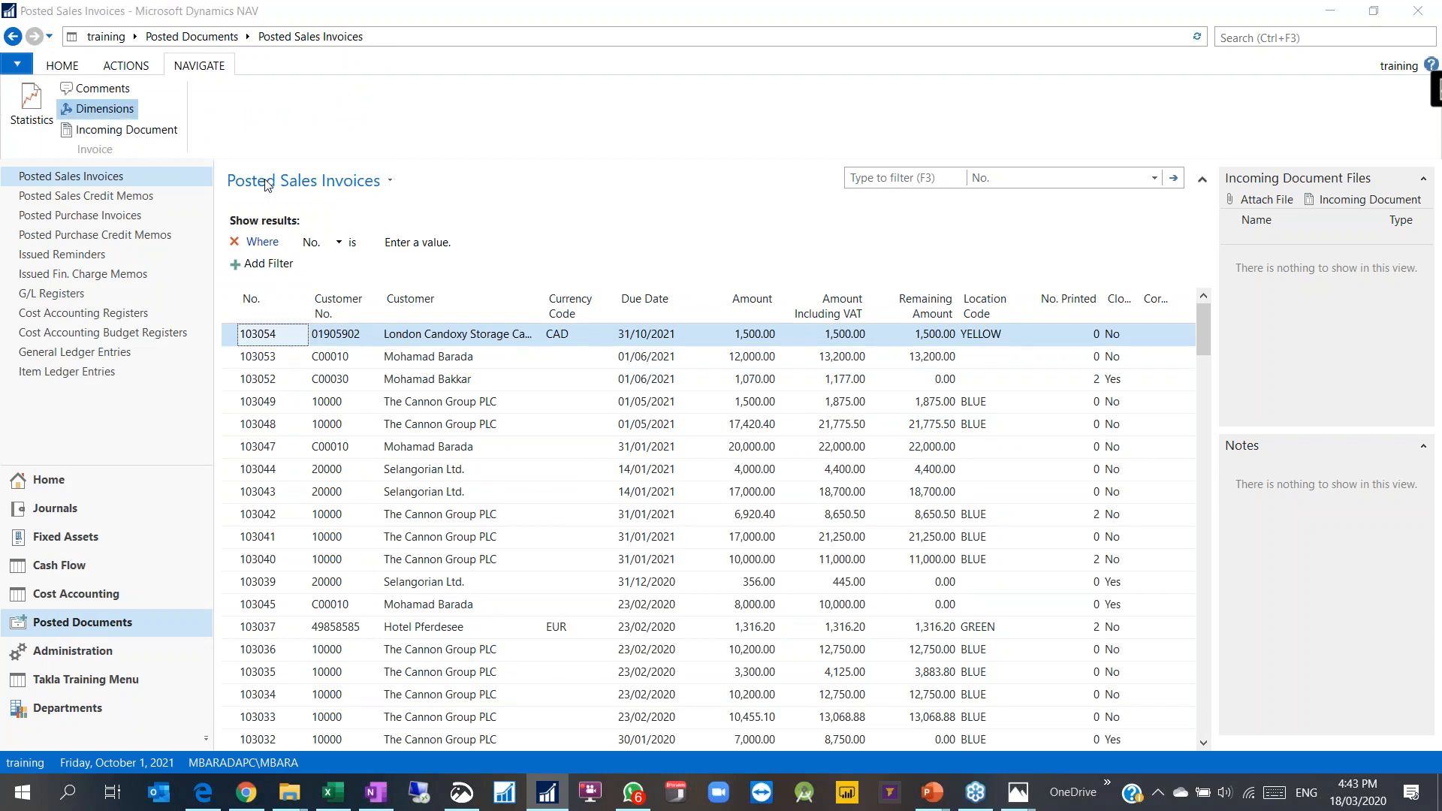
{"action": "left_click", "coordinate": [102, 302]}
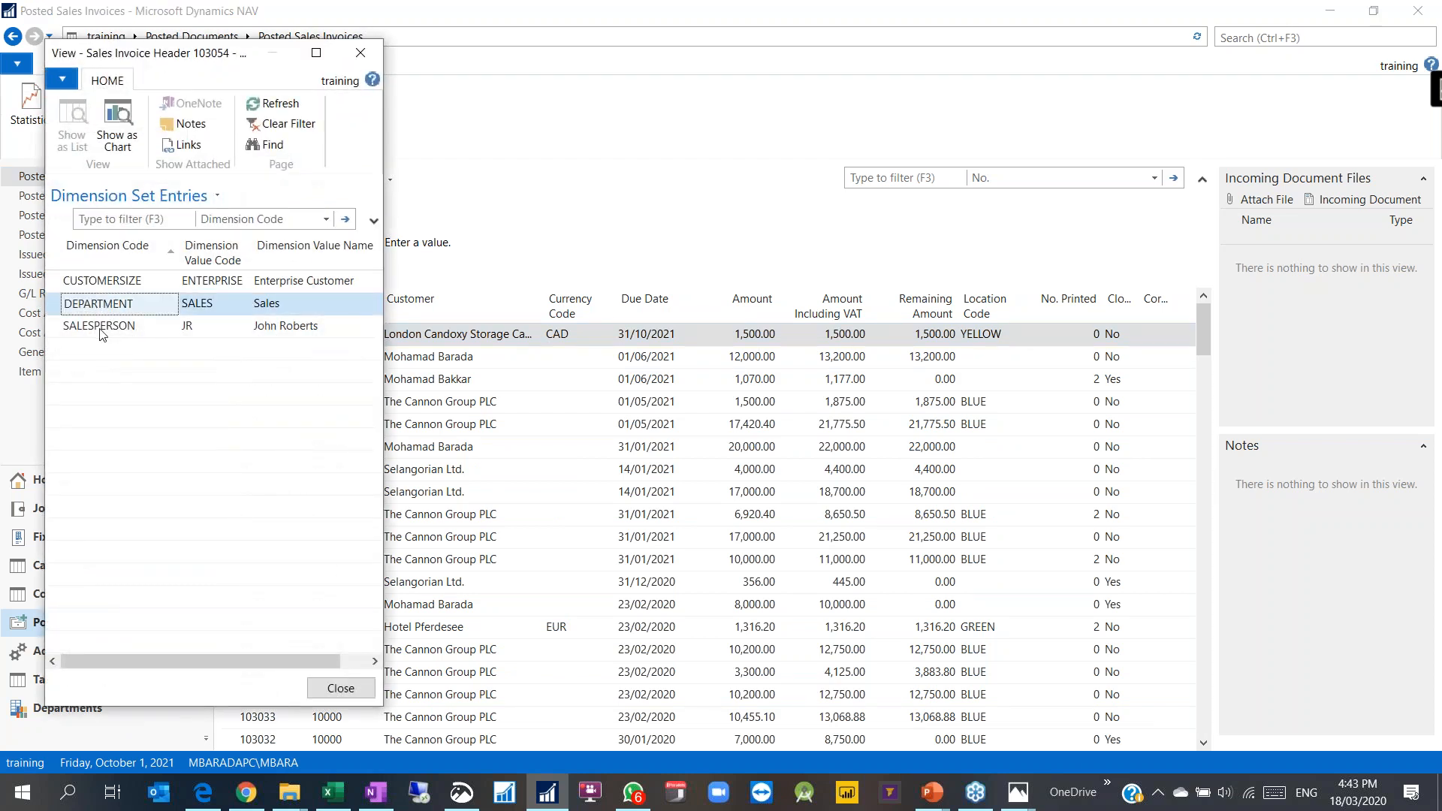
{"action": "left_click", "coordinate": [360, 51]}
{"action": "left_click", "coordinate": [338, 242]}
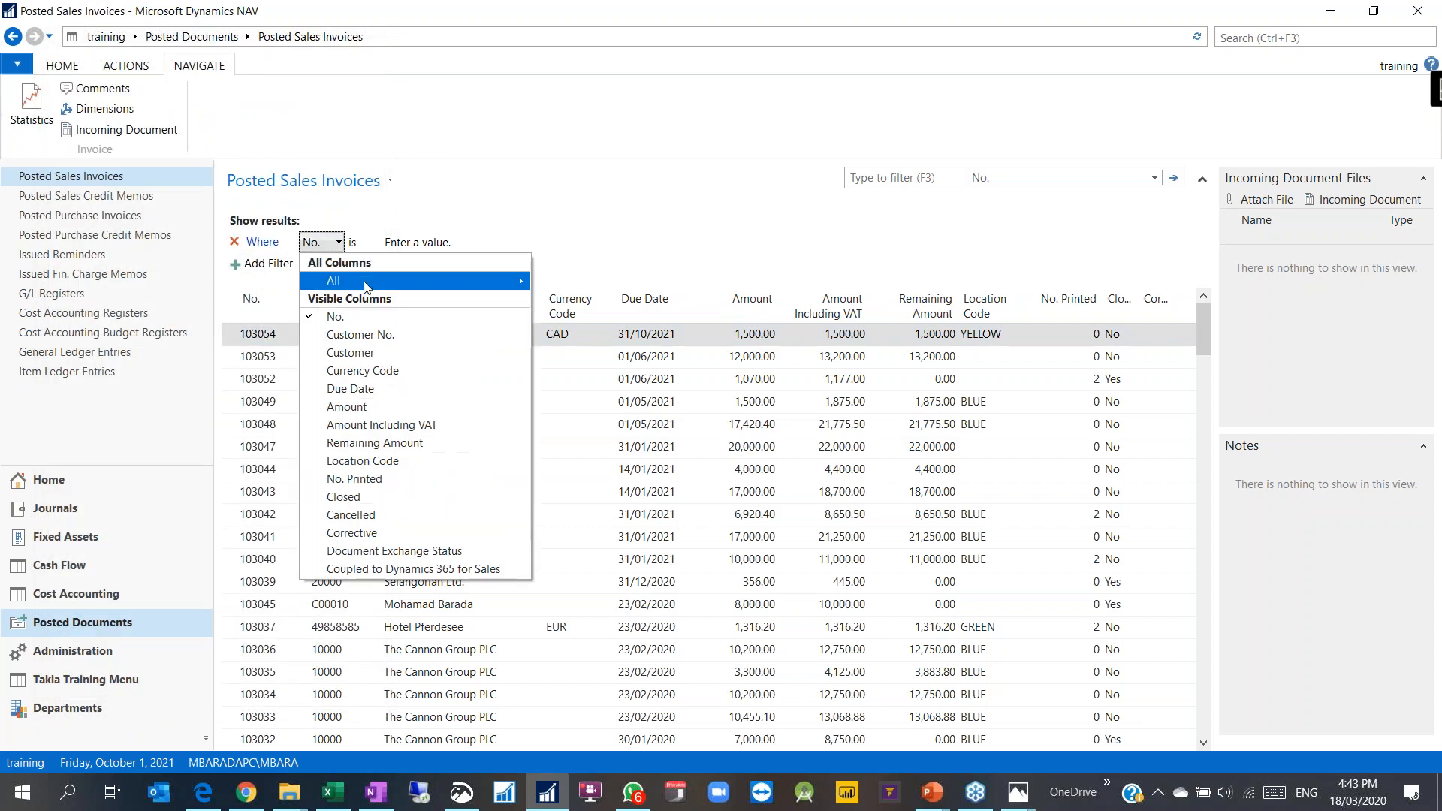
{"action": "mouse_move", "coordinate": [375, 287]}
{"action": "scroll", "coordinate": [670, 481], "scroll_direction": "down", "scroll_amount": 7}
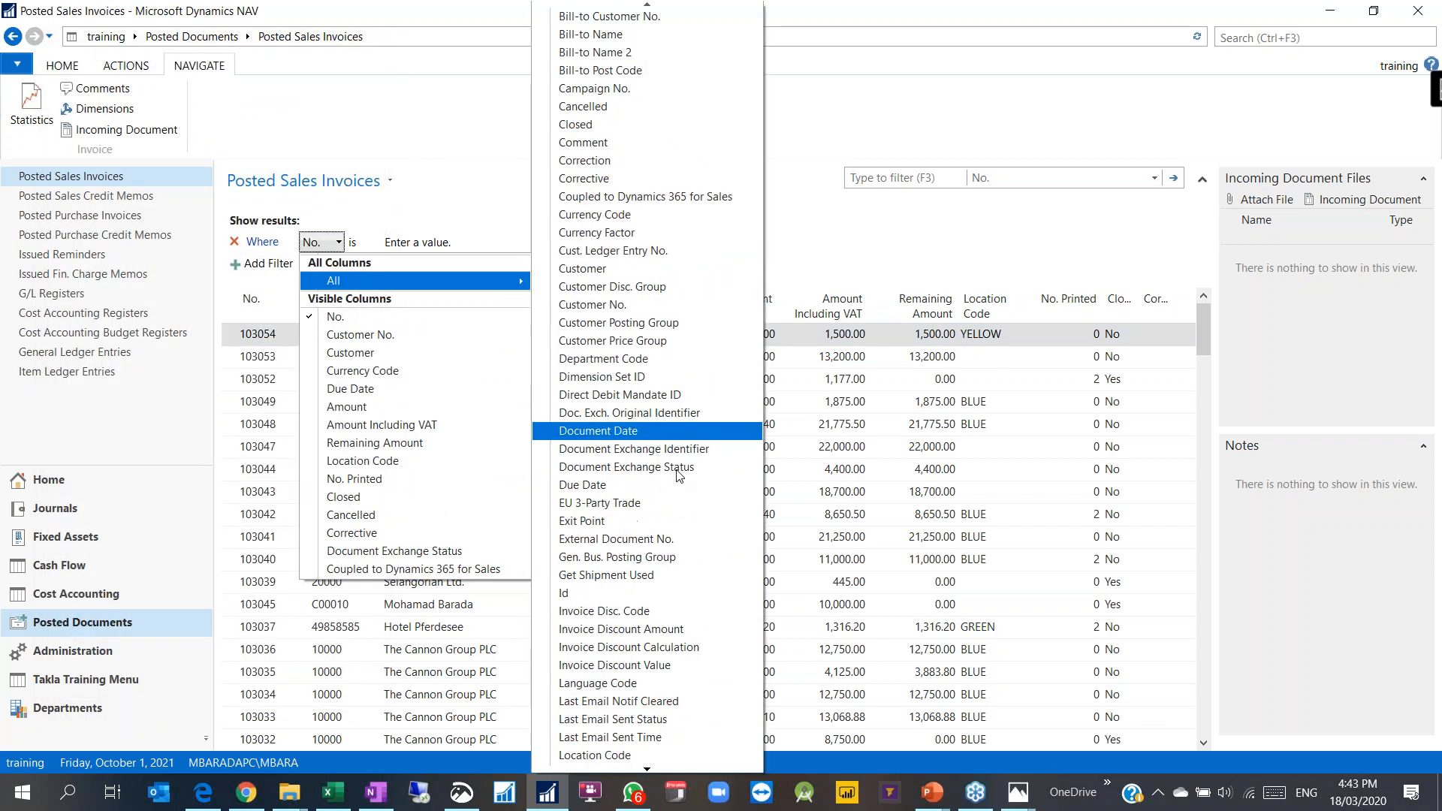
{"action": "scroll", "coordinate": [661, 469], "scroll_direction": "up", "scroll_amount": 3}
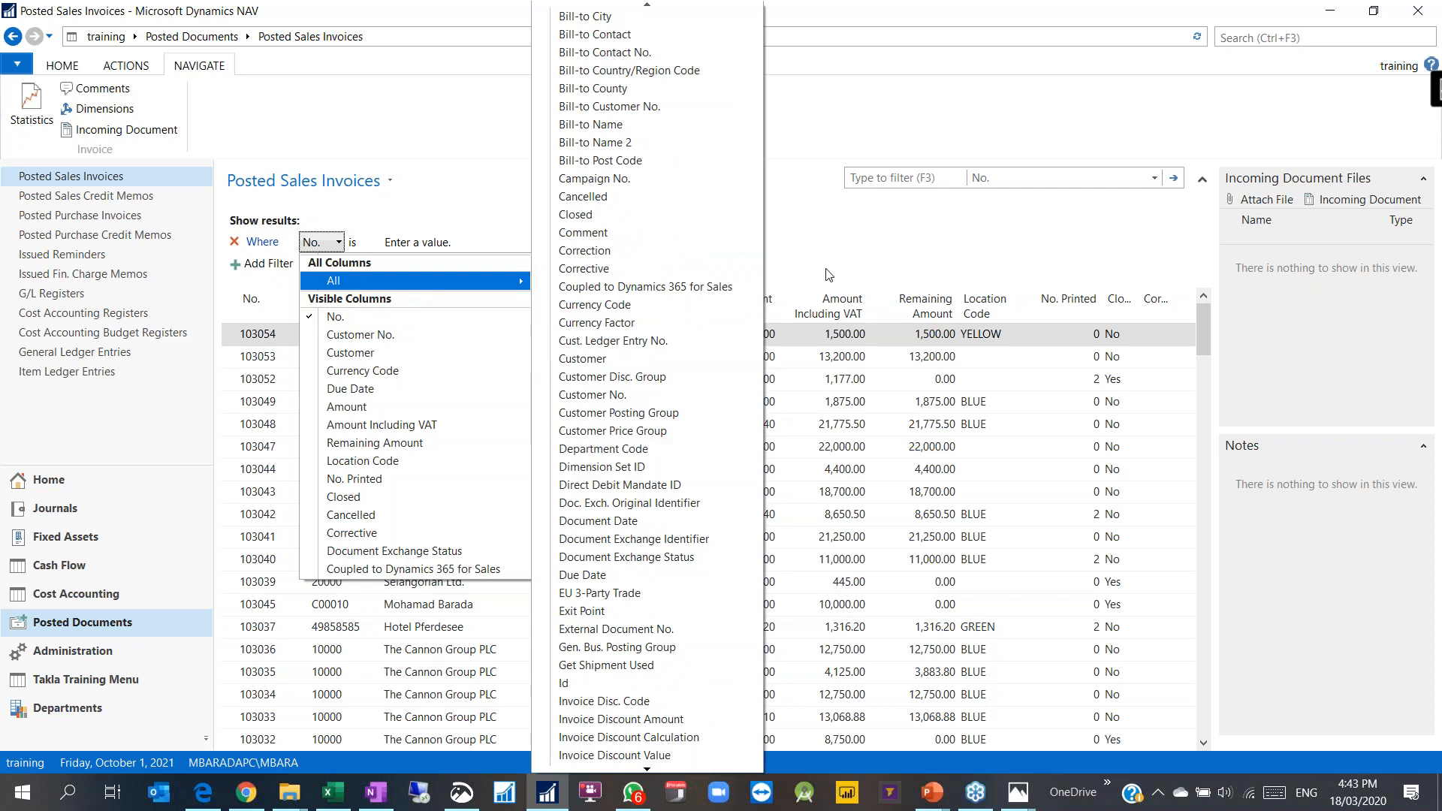
{"action": "left_click", "coordinate": [841, 222]}
{"action": "left_click", "coordinate": [503, 351]}
{"action": "left_click", "coordinate": [472, 343]}
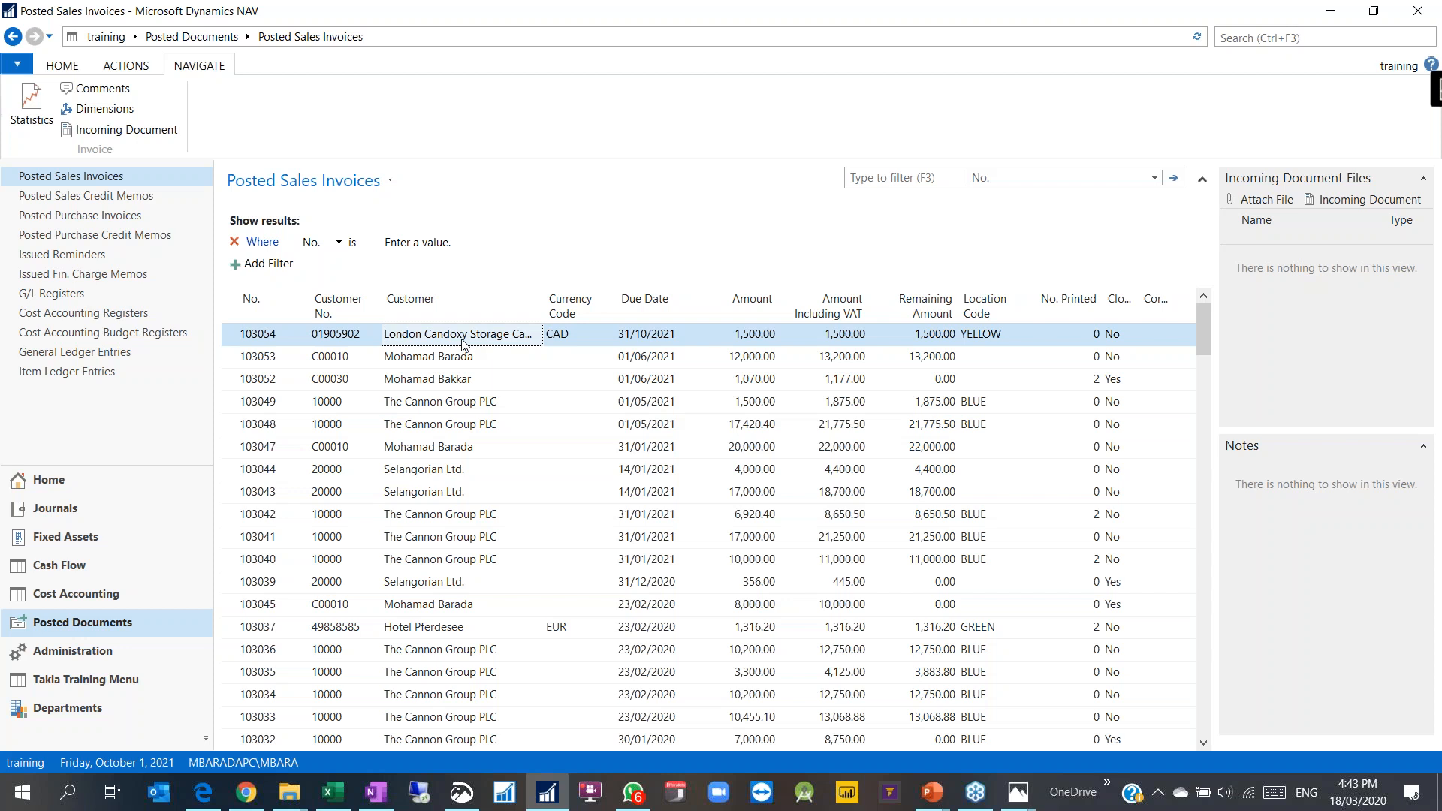
Step: Use Help > About This Page on 103054's dimensions to read Dimension Set ID 161
{"action": "left_click", "coordinate": [105, 109]}
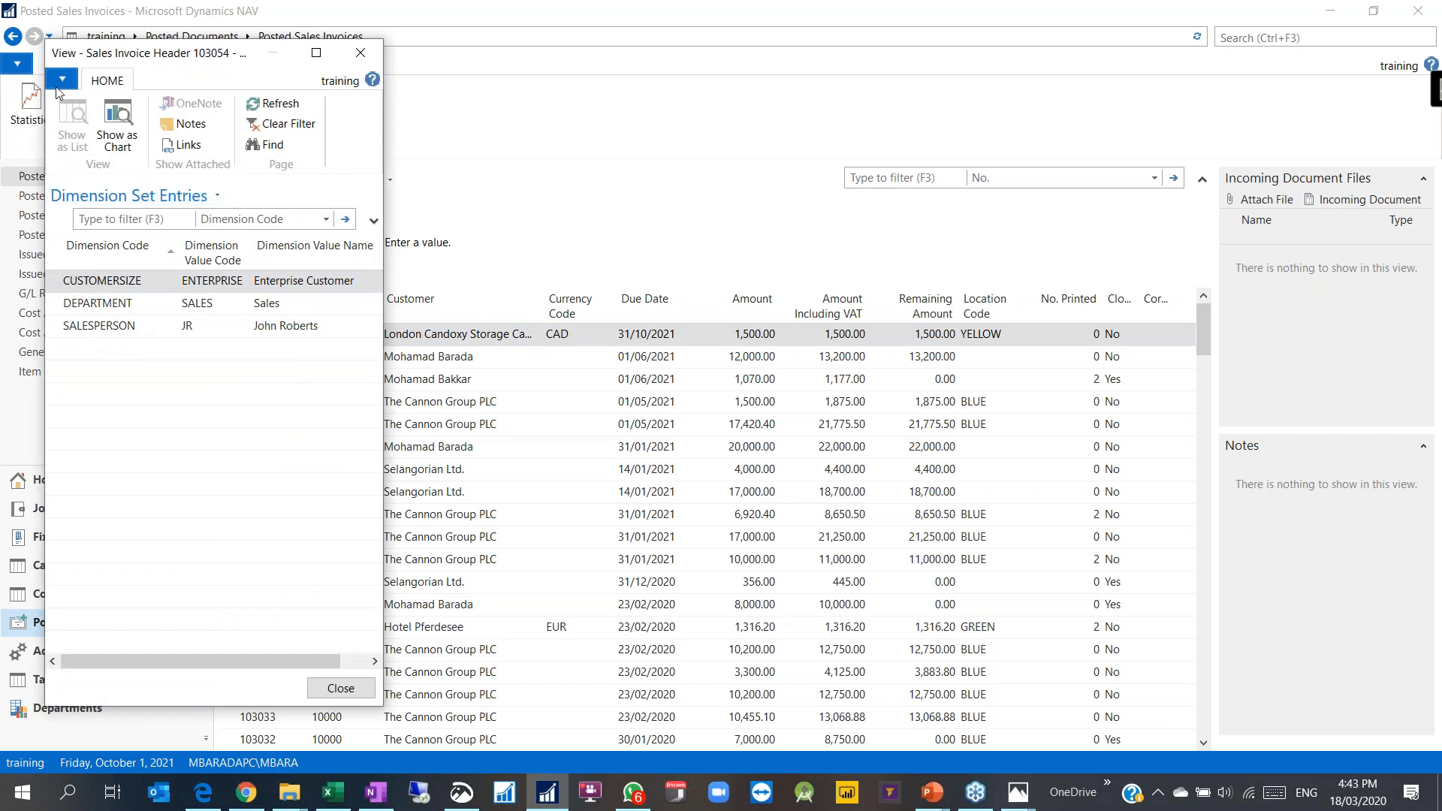
{"action": "left_click", "coordinate": [62, 78]}
{"action": "left_click", "coordinate": [165, 212]}
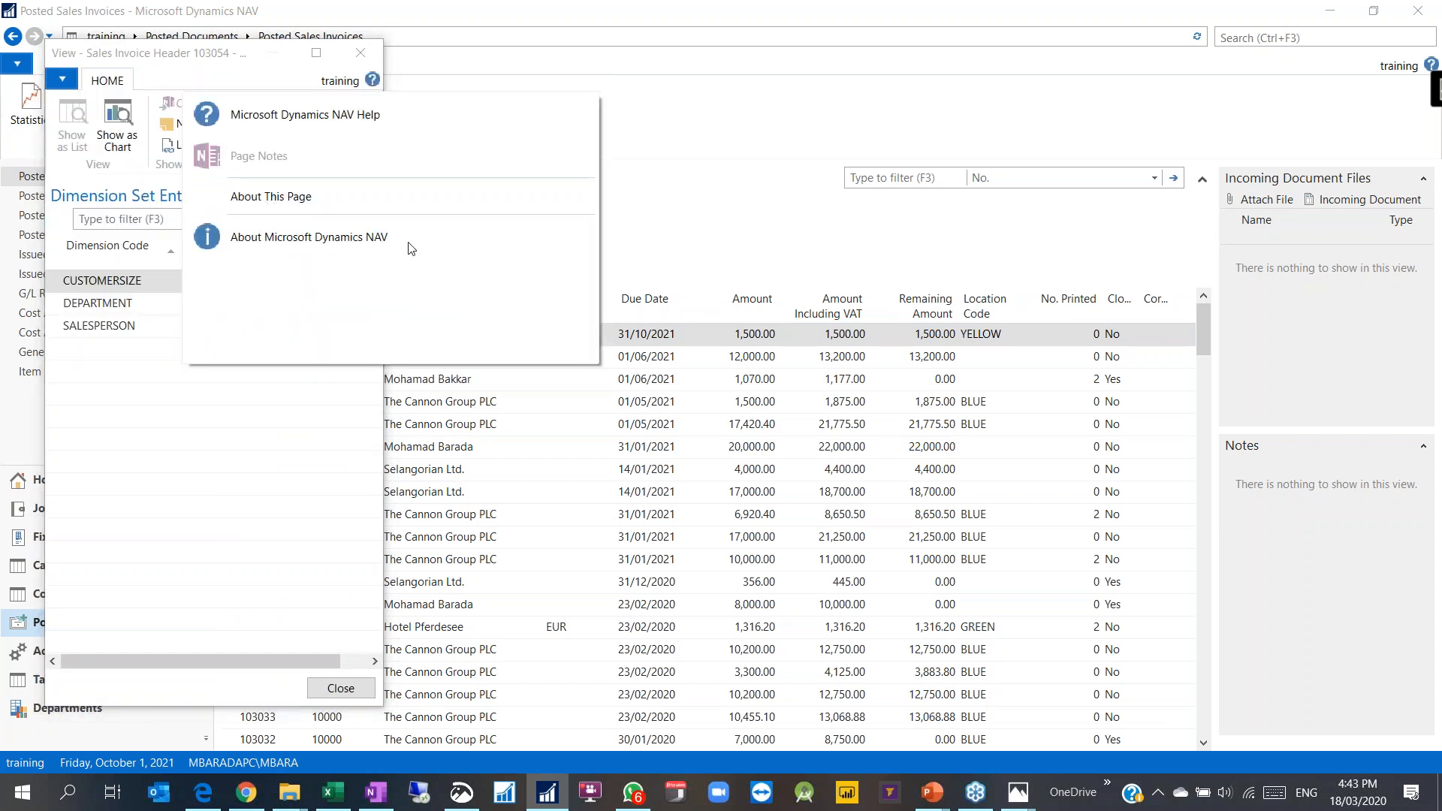
{"action": "left_click", "coordinate": [368, 198]}
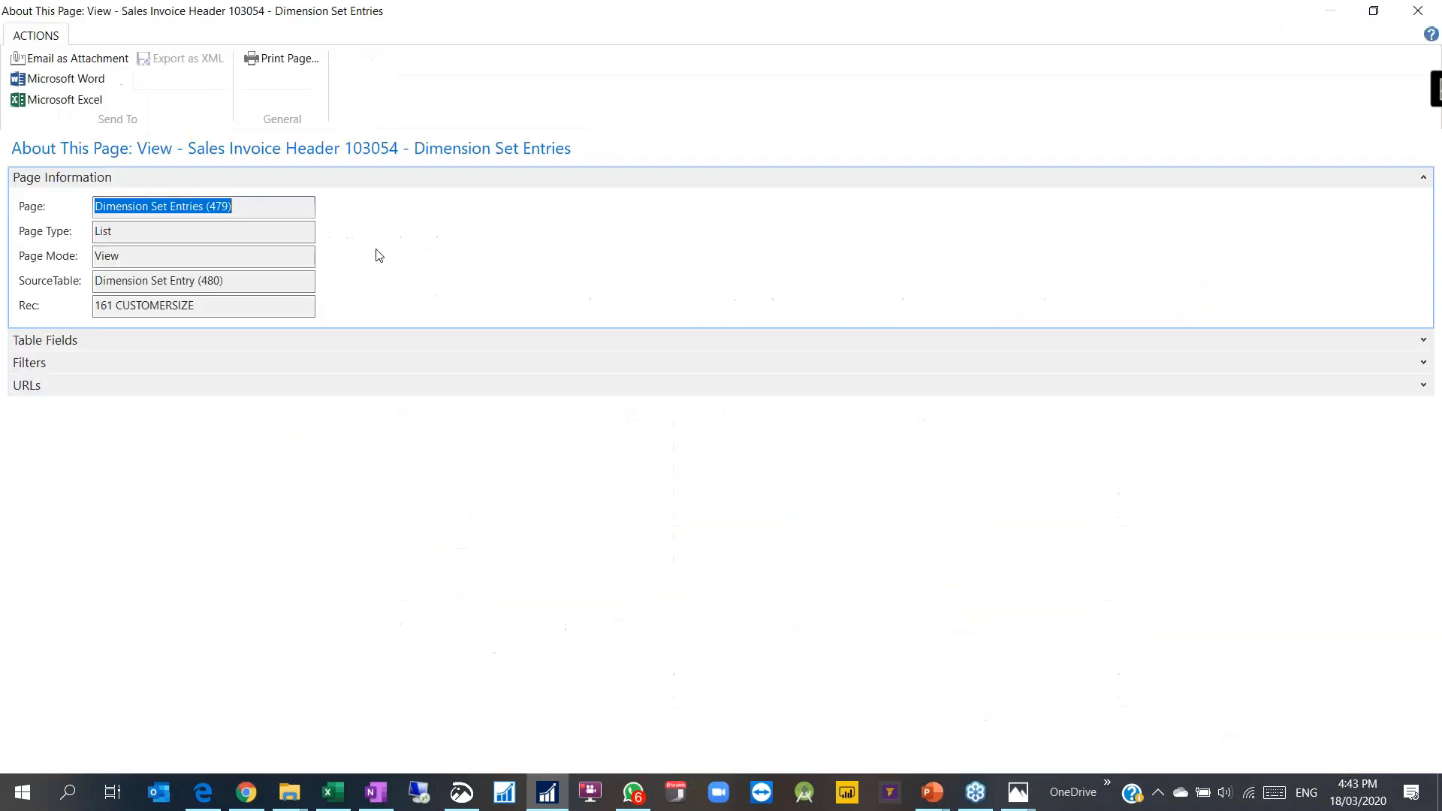
{"action": "left_click", "coordinate": [1356, 342]}
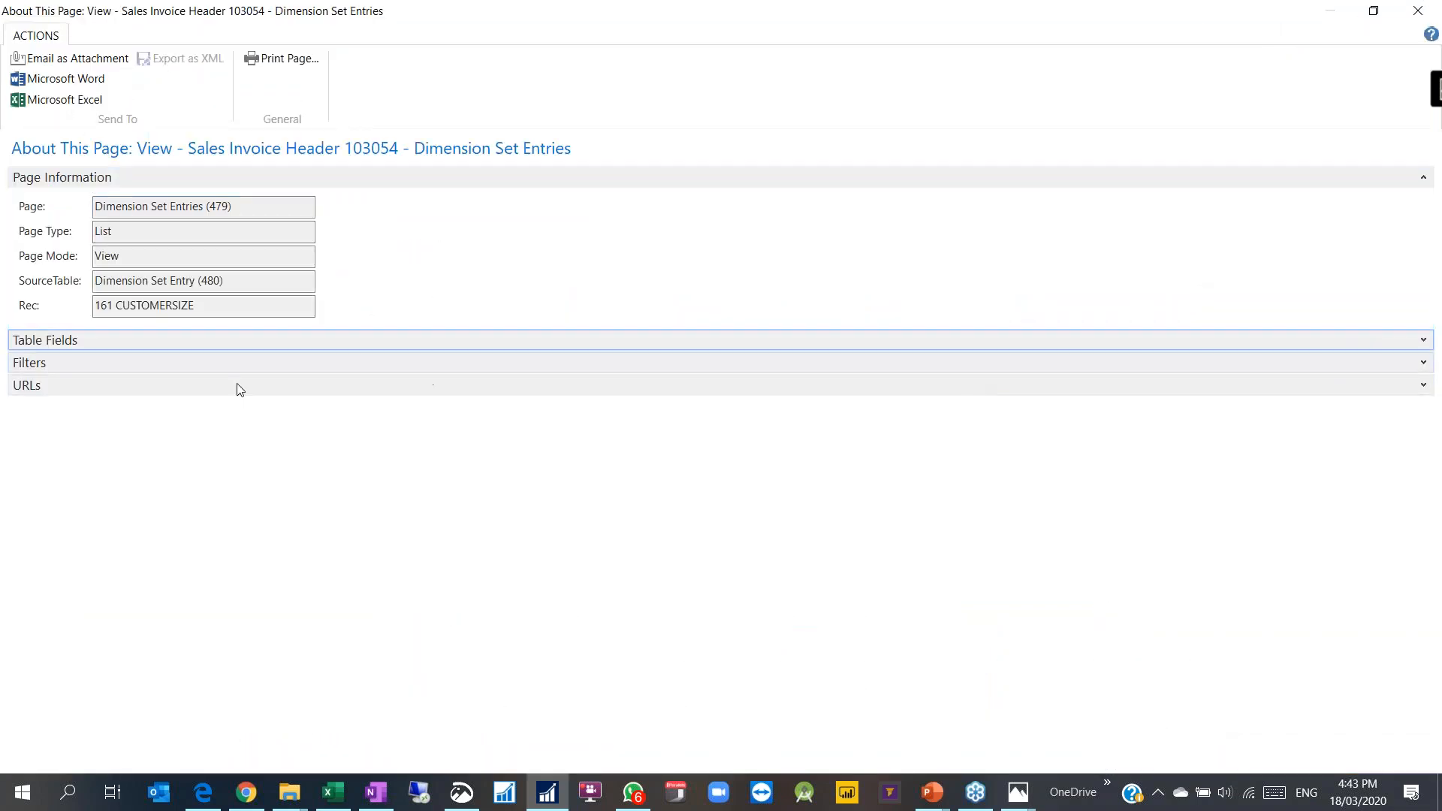
{"action": "left_click", "coordinate": [1373, 11]}
{"action": "left_click", "coordinate": [561, 385]}
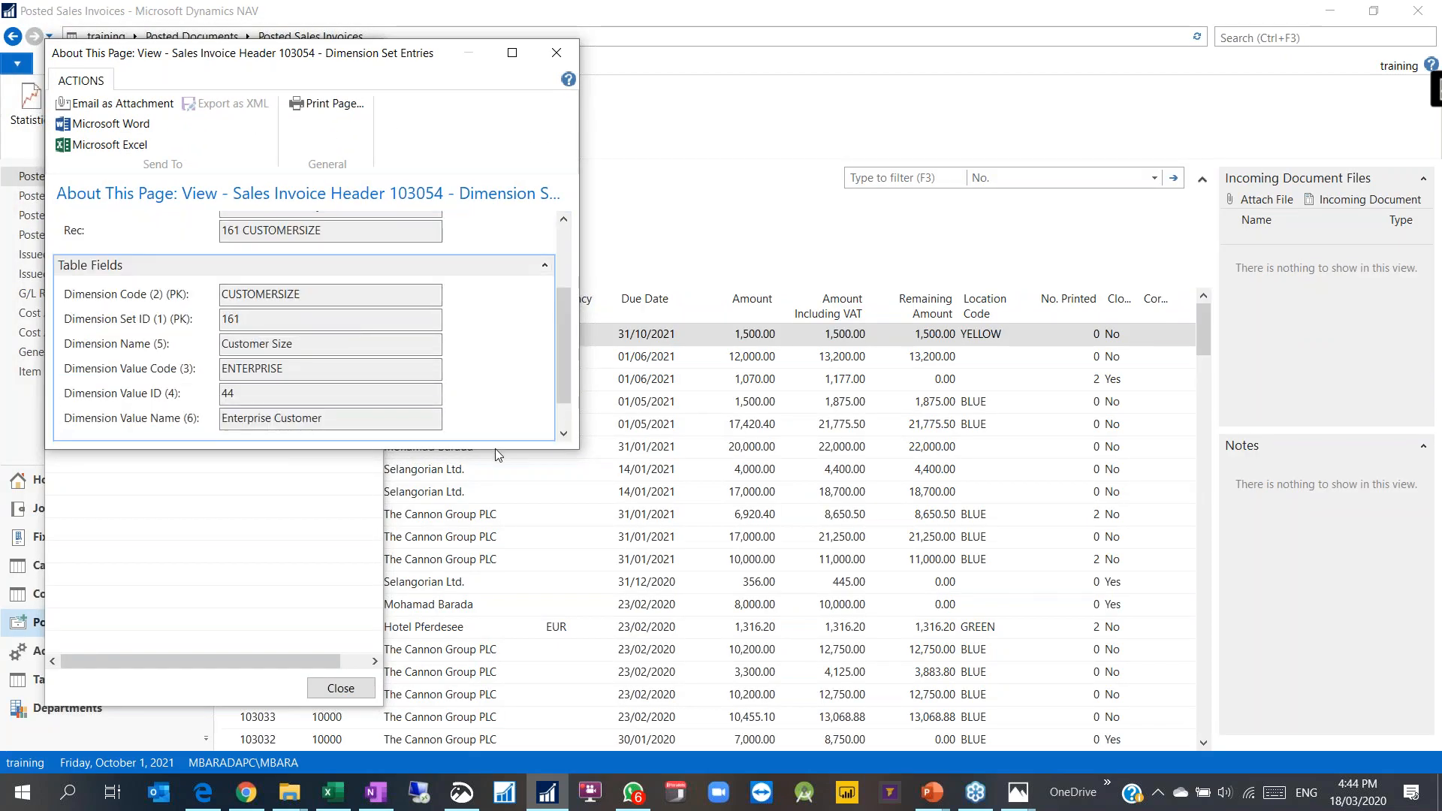
{"action": "left_click_drag", "start_coordinate": [494, 448], "coordinate": [494, 661]}
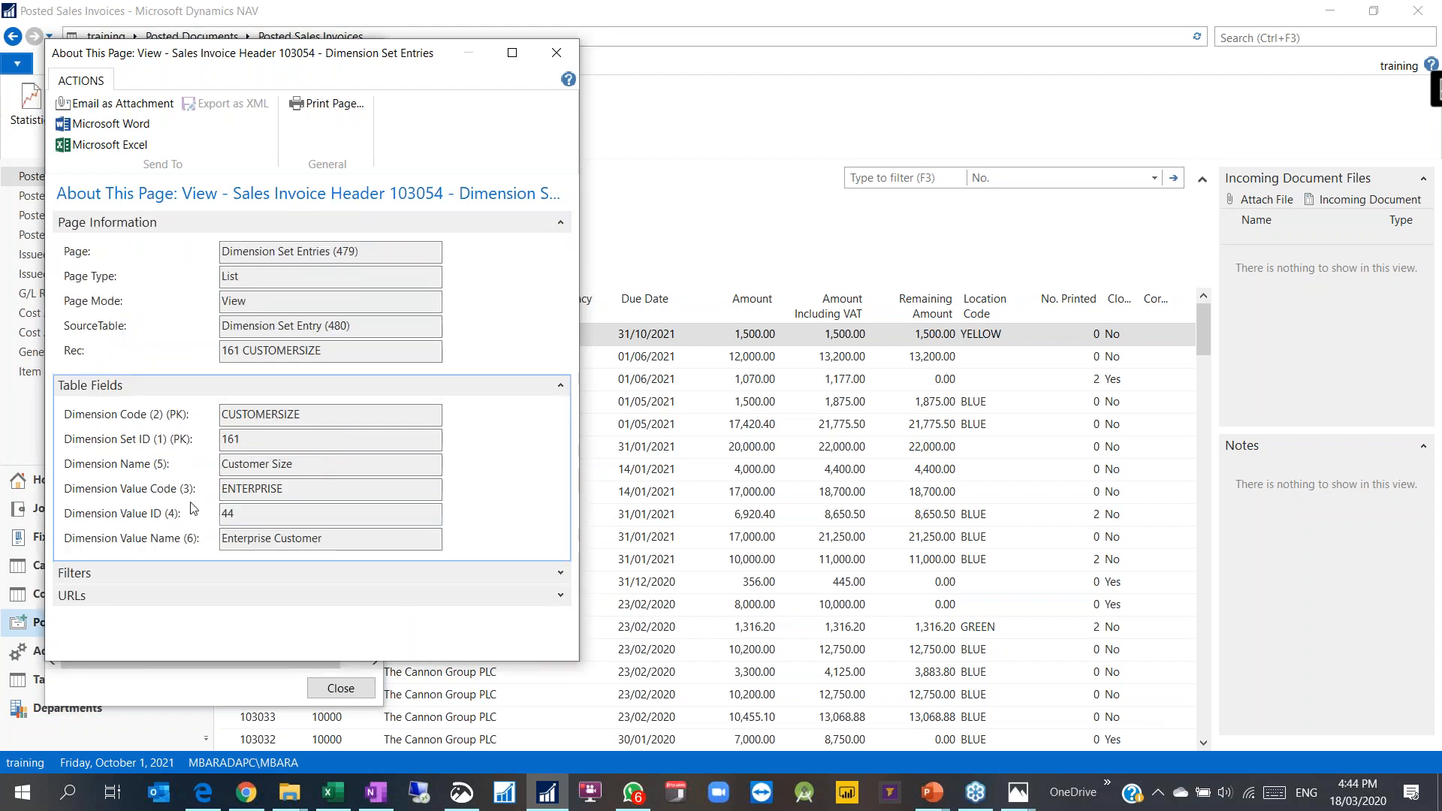
{"action": "left_click", "coordinate": [163, 438]}
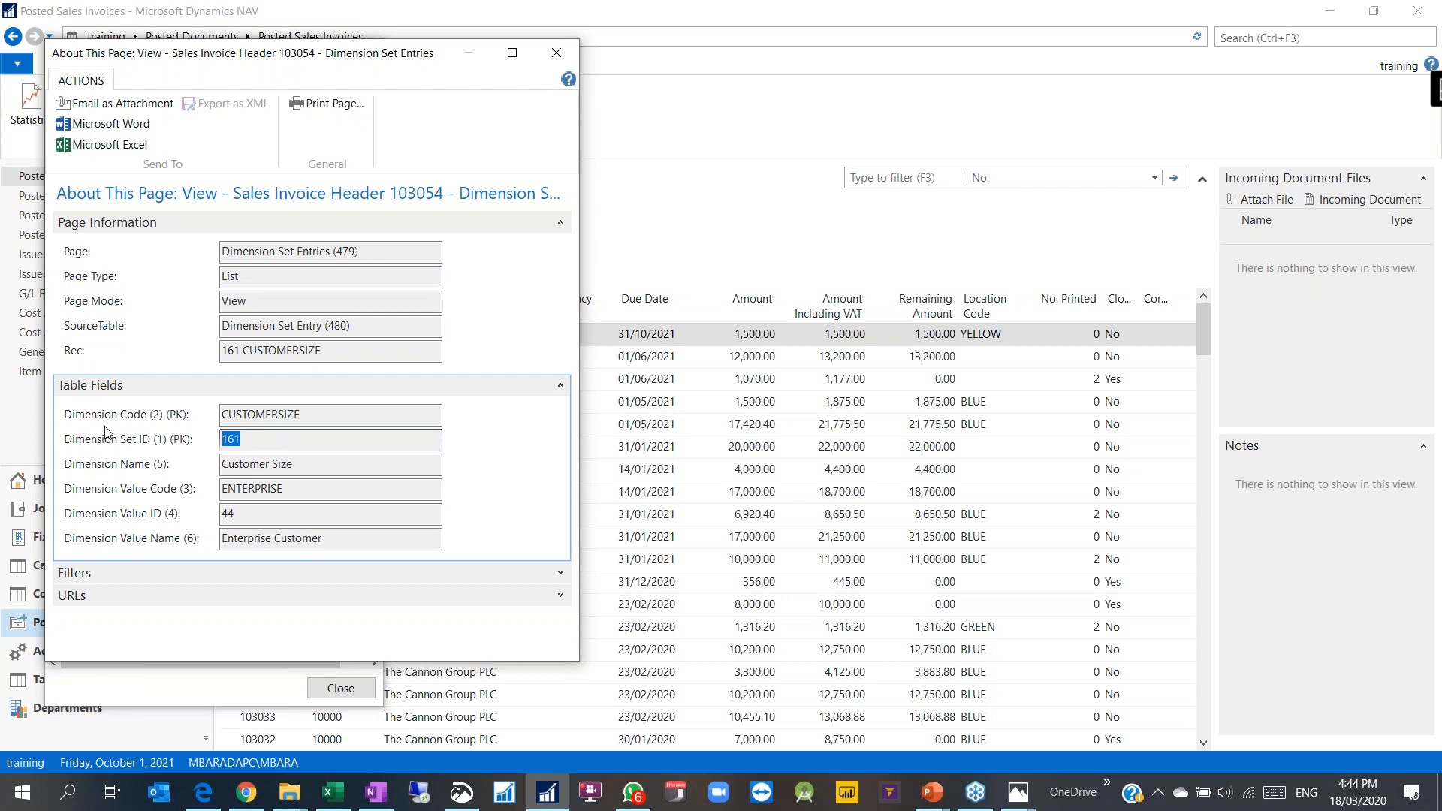
{"action": "left_click", "coordinate": [557, 53]}
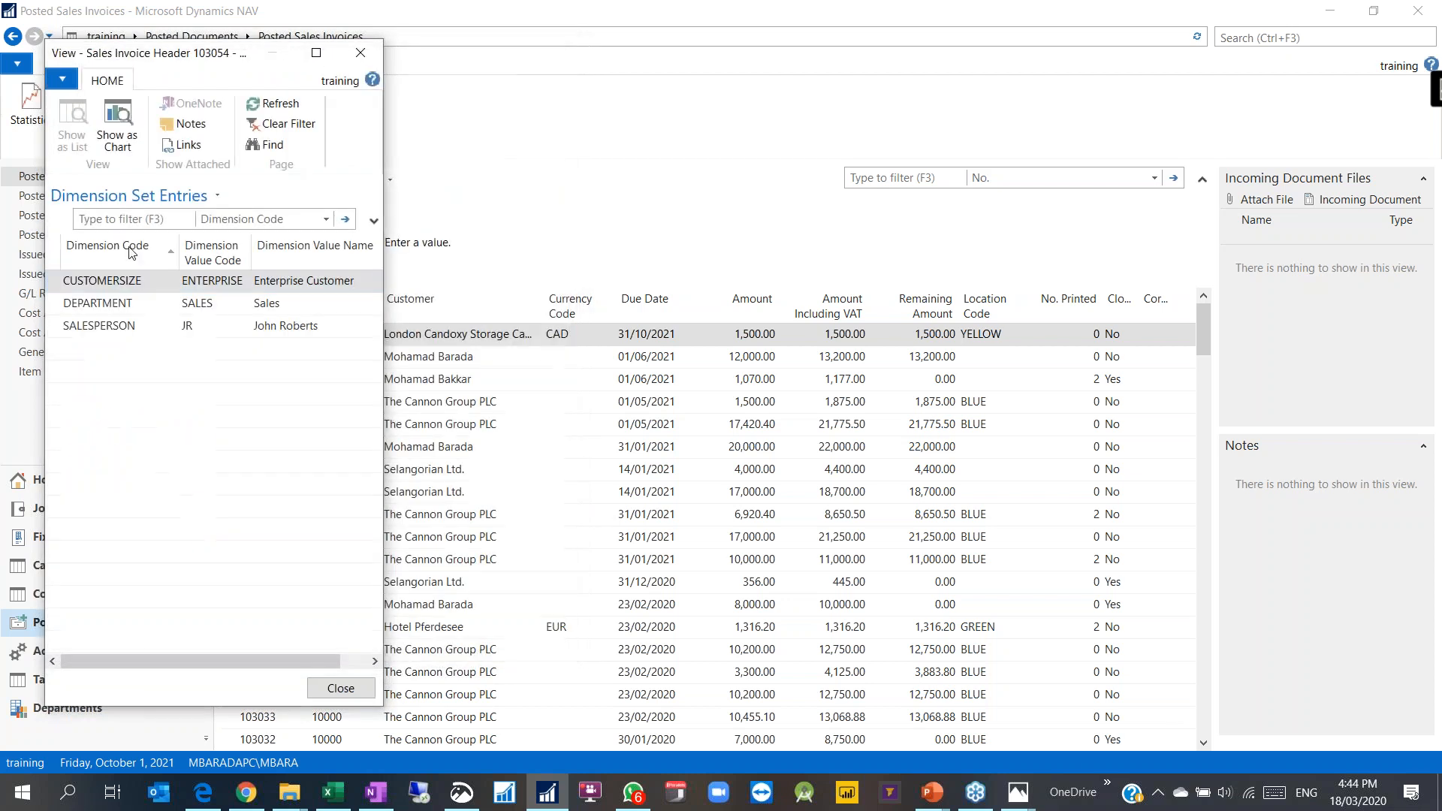
Step: Review the DEPARTMENT SALES, SALESPERSON and CUSTOMERSIZE ENTERPRISE lines, then open the filter column list
{"action": "left_click", "coordinate": [92, 308]}
{"action": "left_click", "coordinate": [90, 333]}
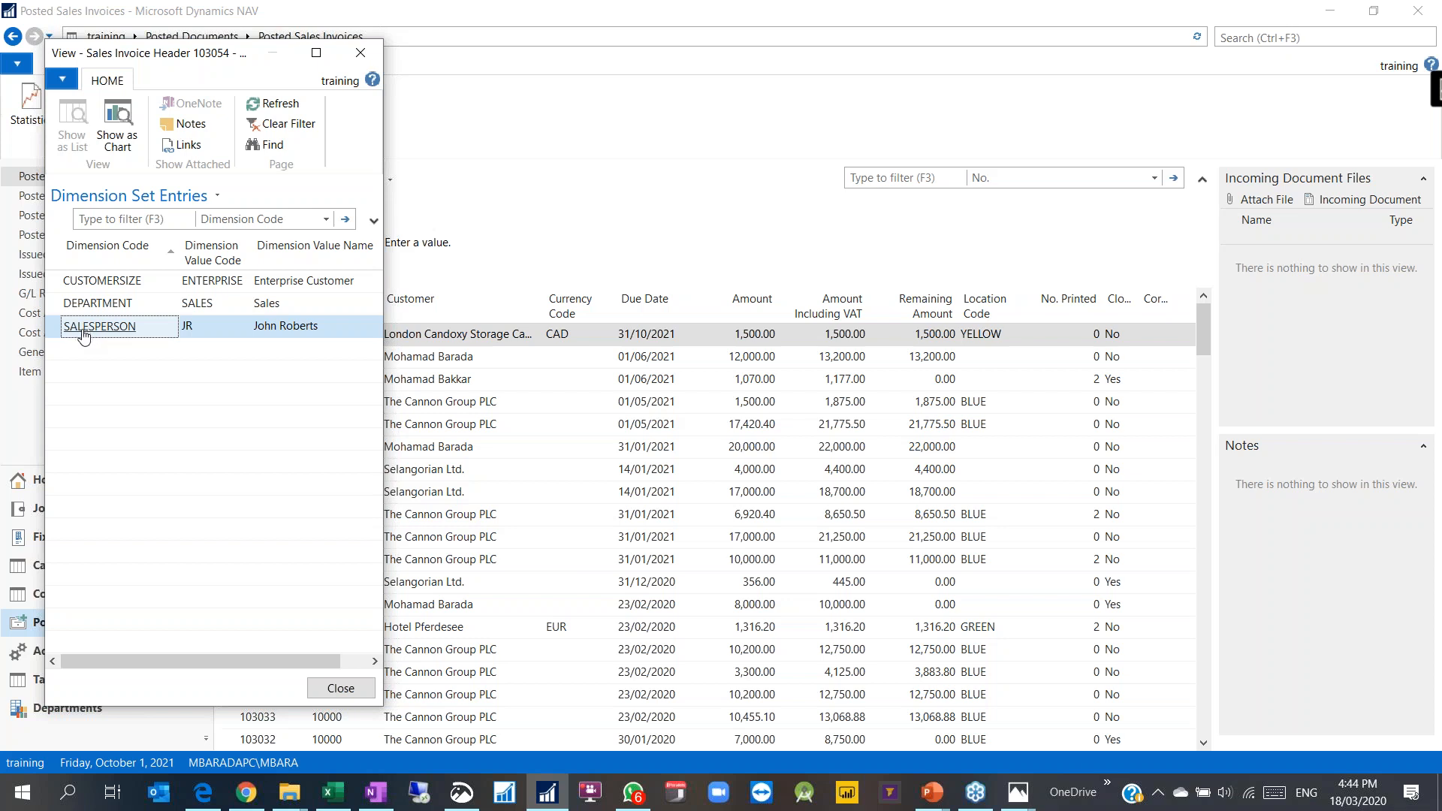
{"action": "left_click", "coordinate": [218, 306]}
{"action": "left_click", "coordinate": [210, 330]}
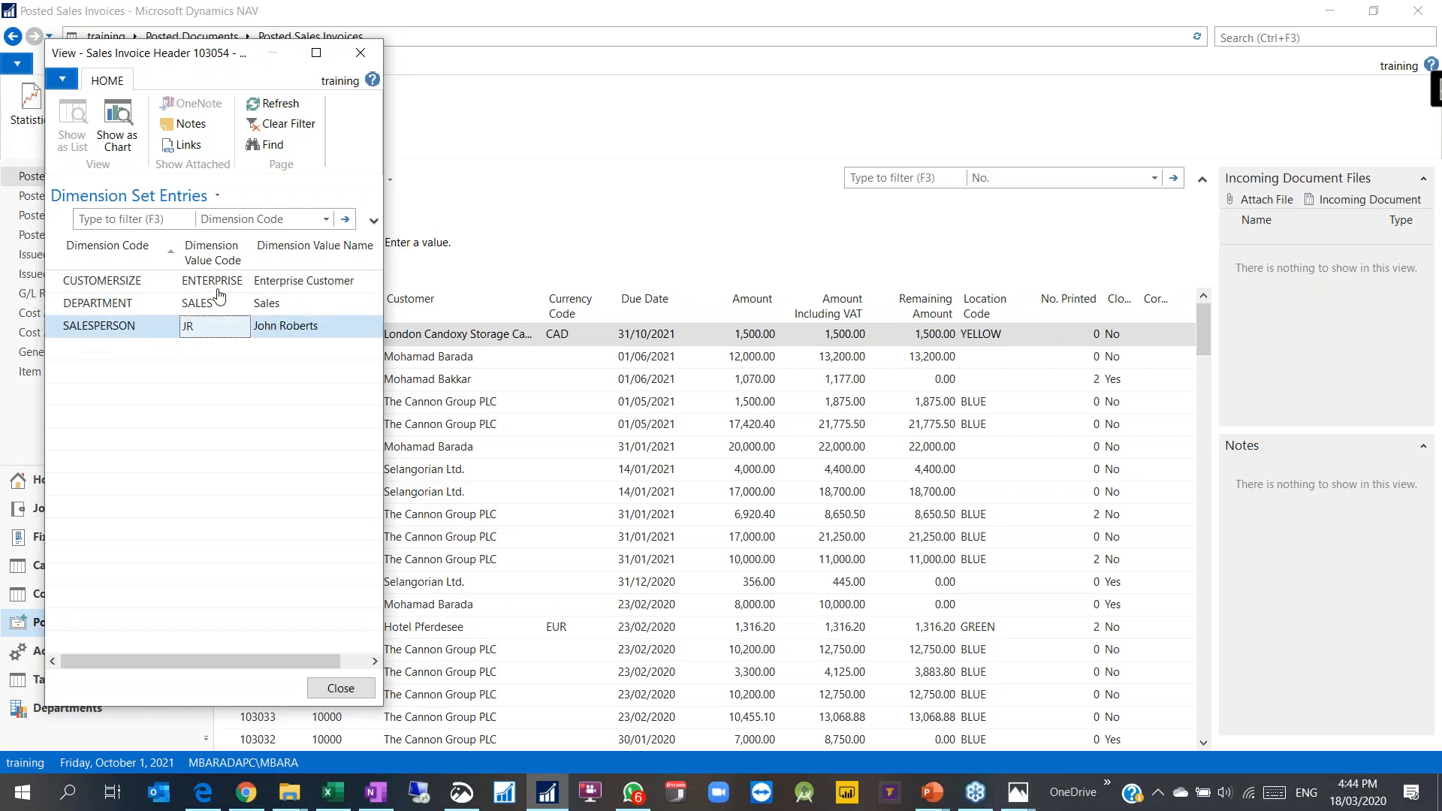
{"action": "left_click", "coordinate": [222, 287]}
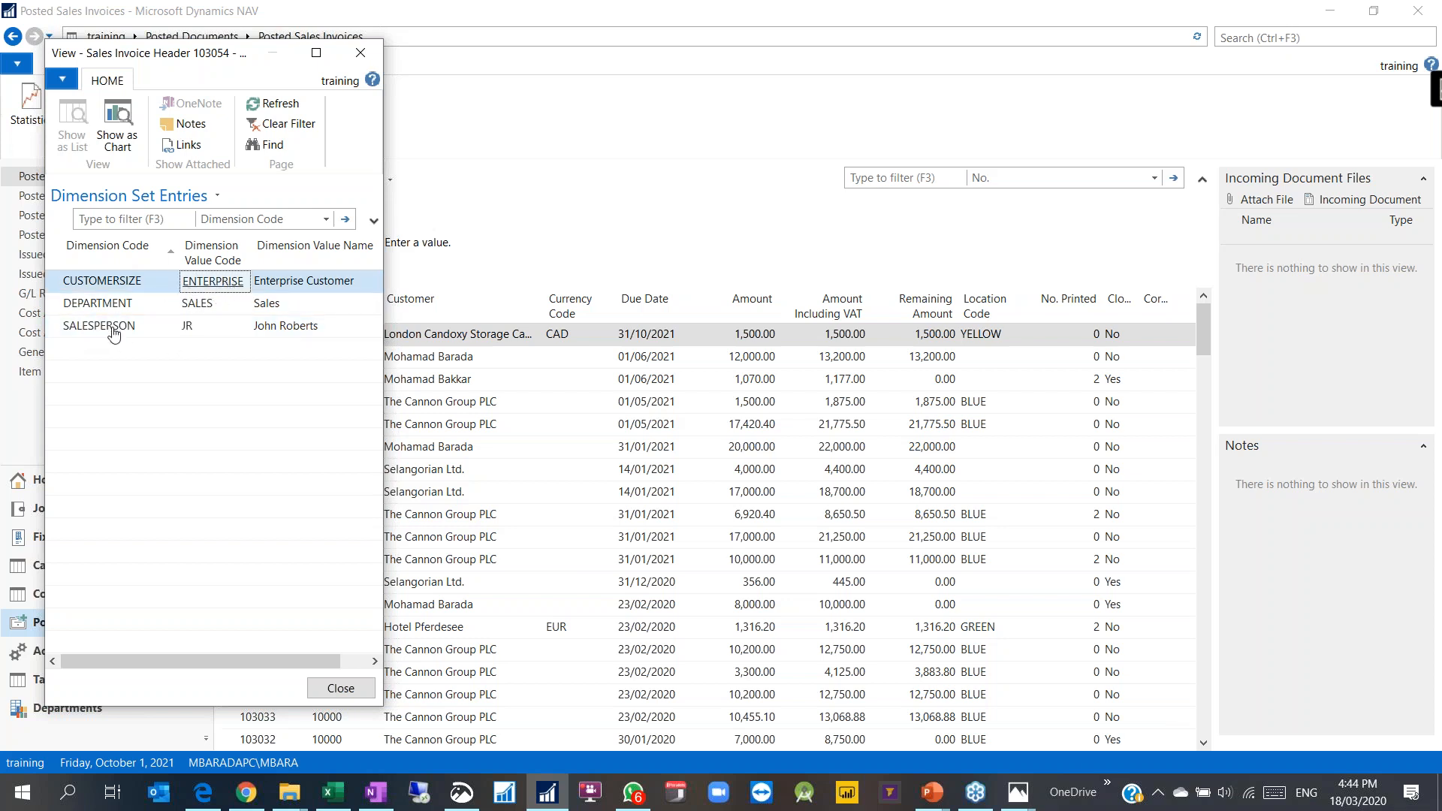
{"action": "left_click", "coordinate": [360, 52]}
{"action": "left_click", "coordinate": [313, 241]}
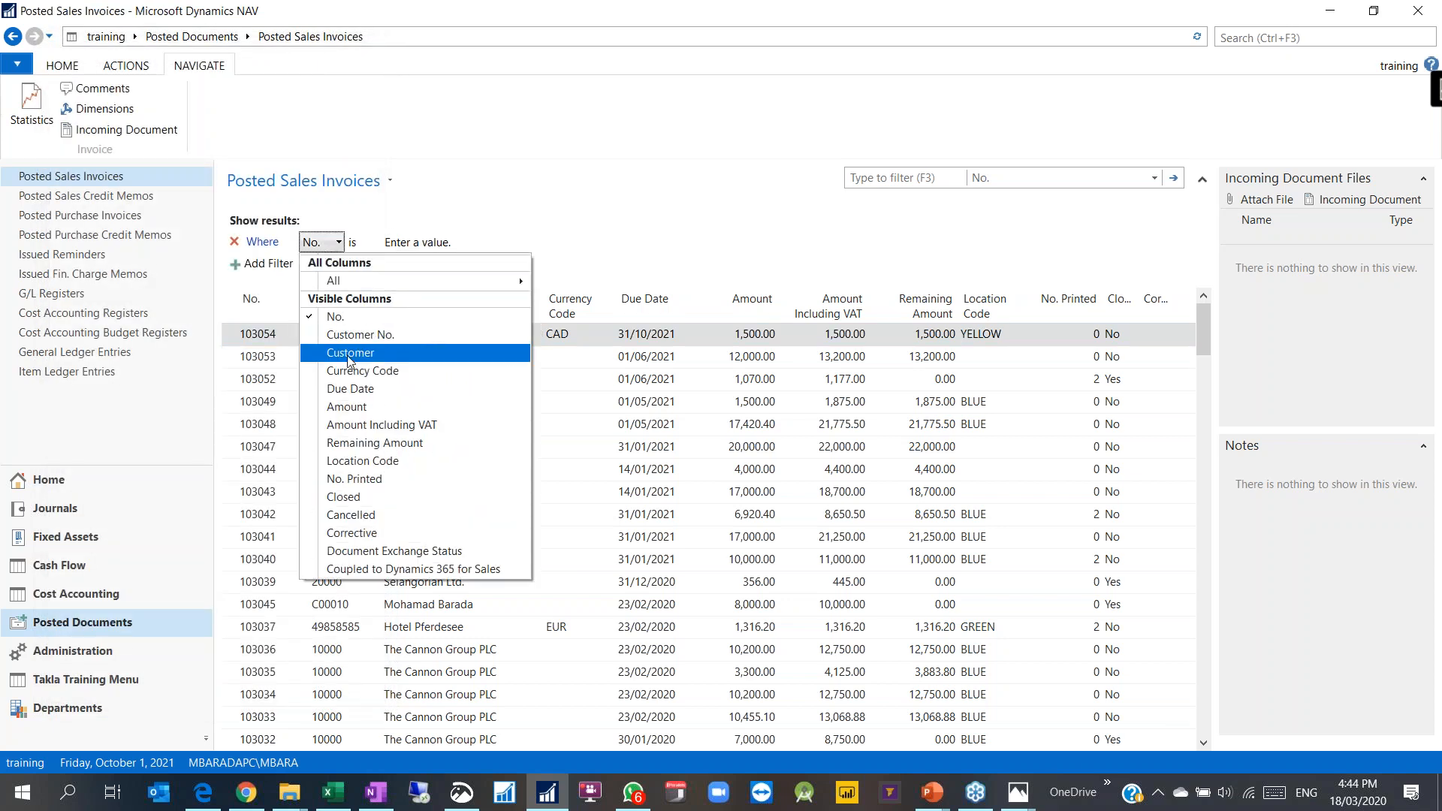
Step: Filter posted sales invoices to Dimension Set ID 161, leaving only invoice 103054, and review its dimensions
{"action": "mouse_move", "coordinate": [330, 281]}
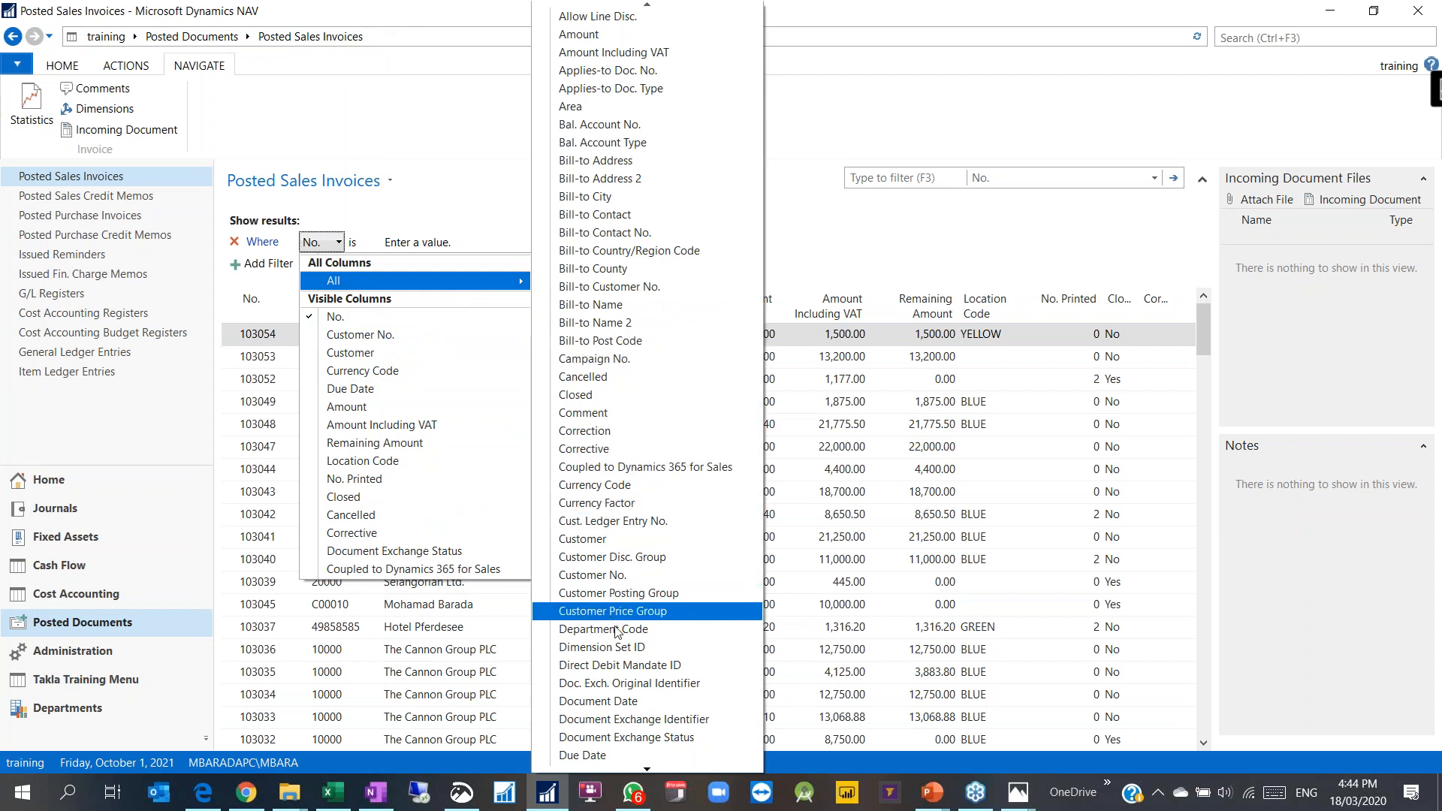
{"action": "left_click", "coordinate": [598, 646]}
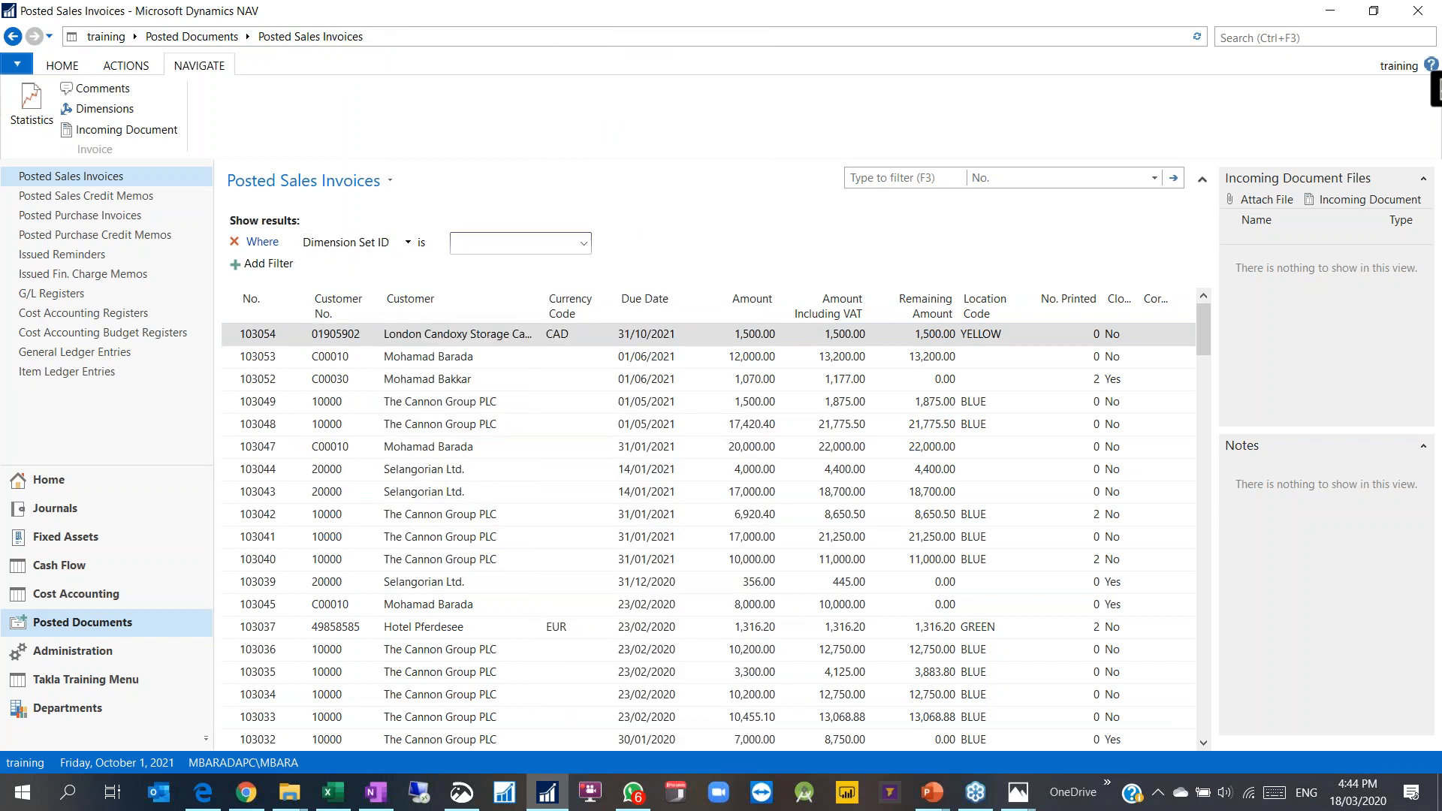
{"action": "type", "text": "161"}
{"action": "left_click", "coordinate": [583, 243]}
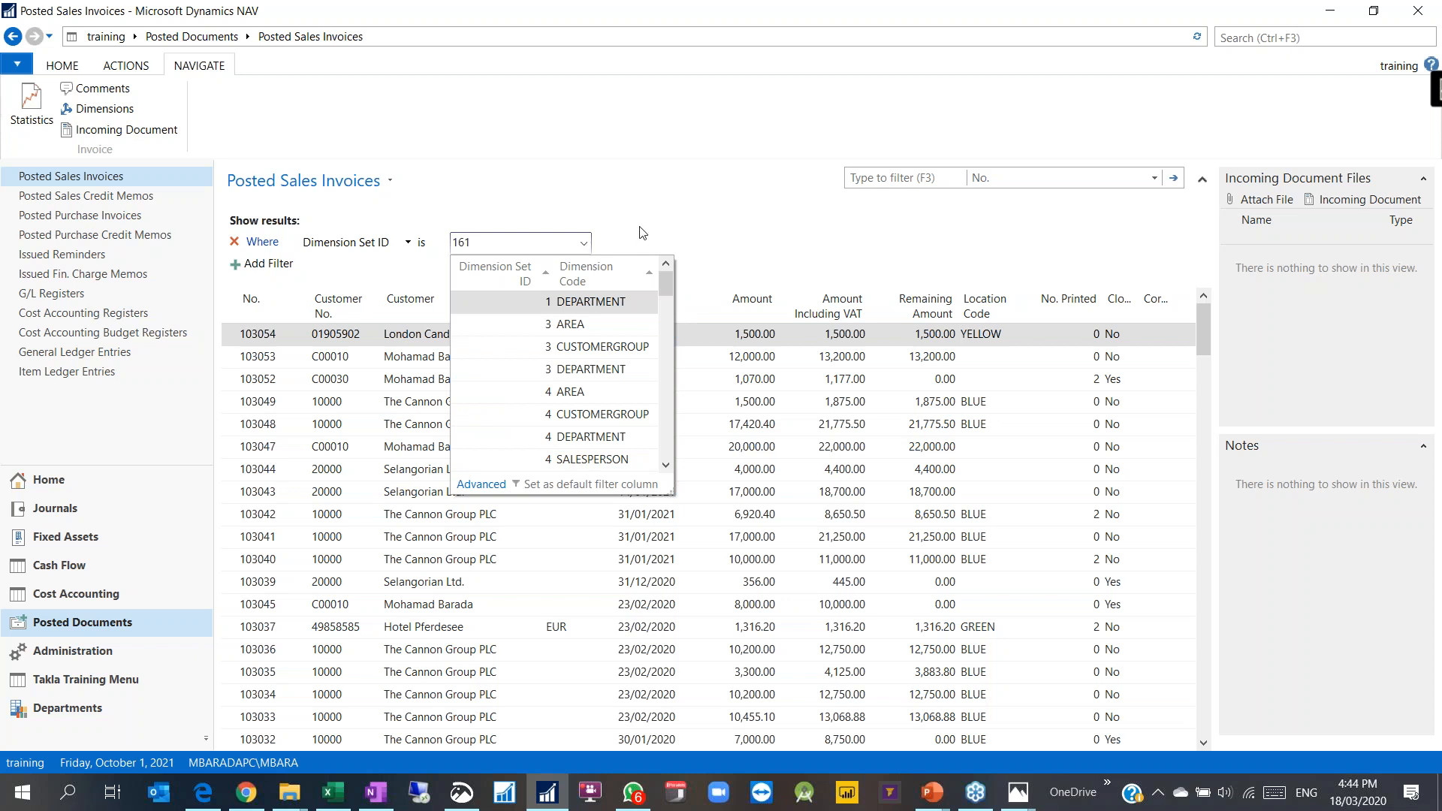
{"action": "left_click", "coordinate": [640, 233]}
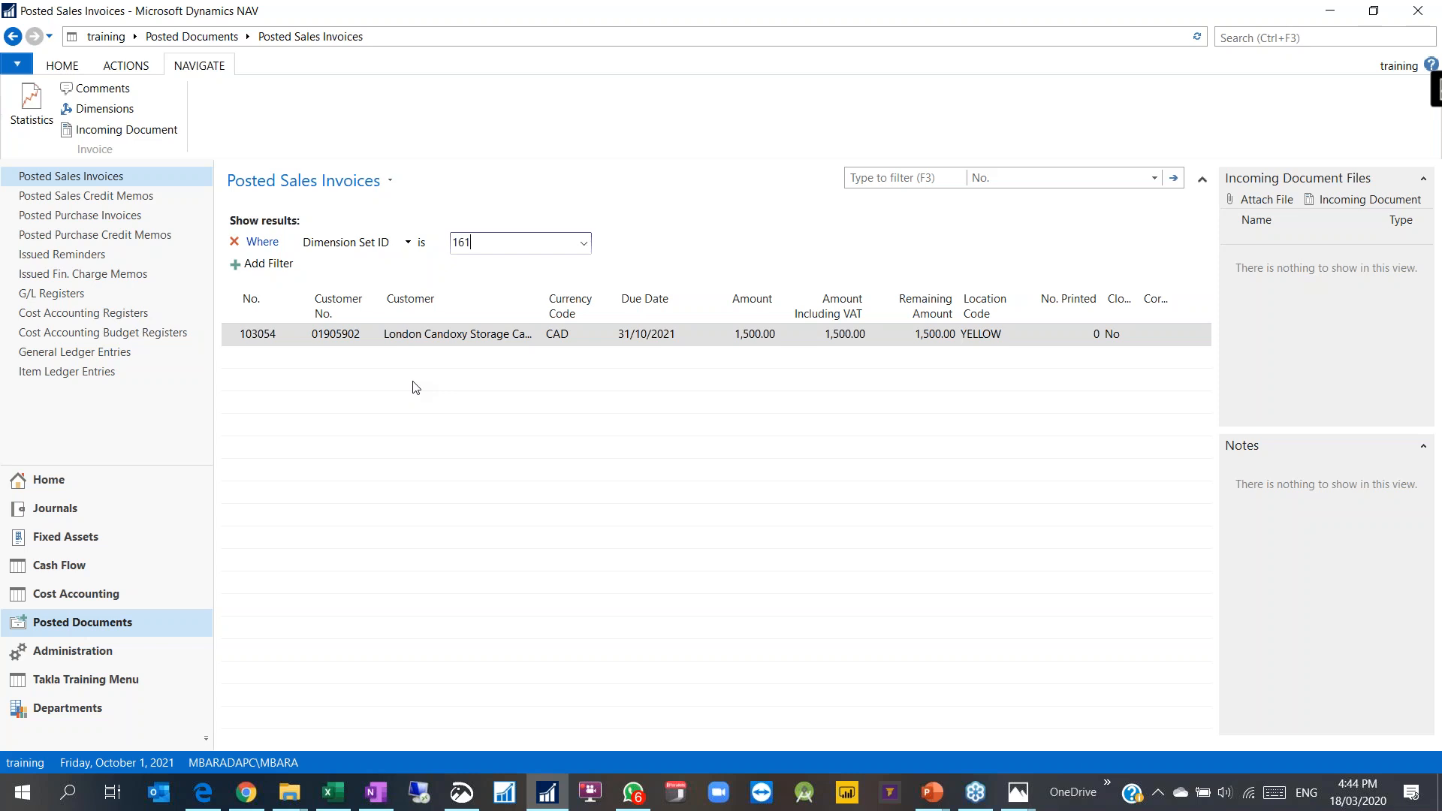
{"action": "left_click", "coordinate": [101, 108]}
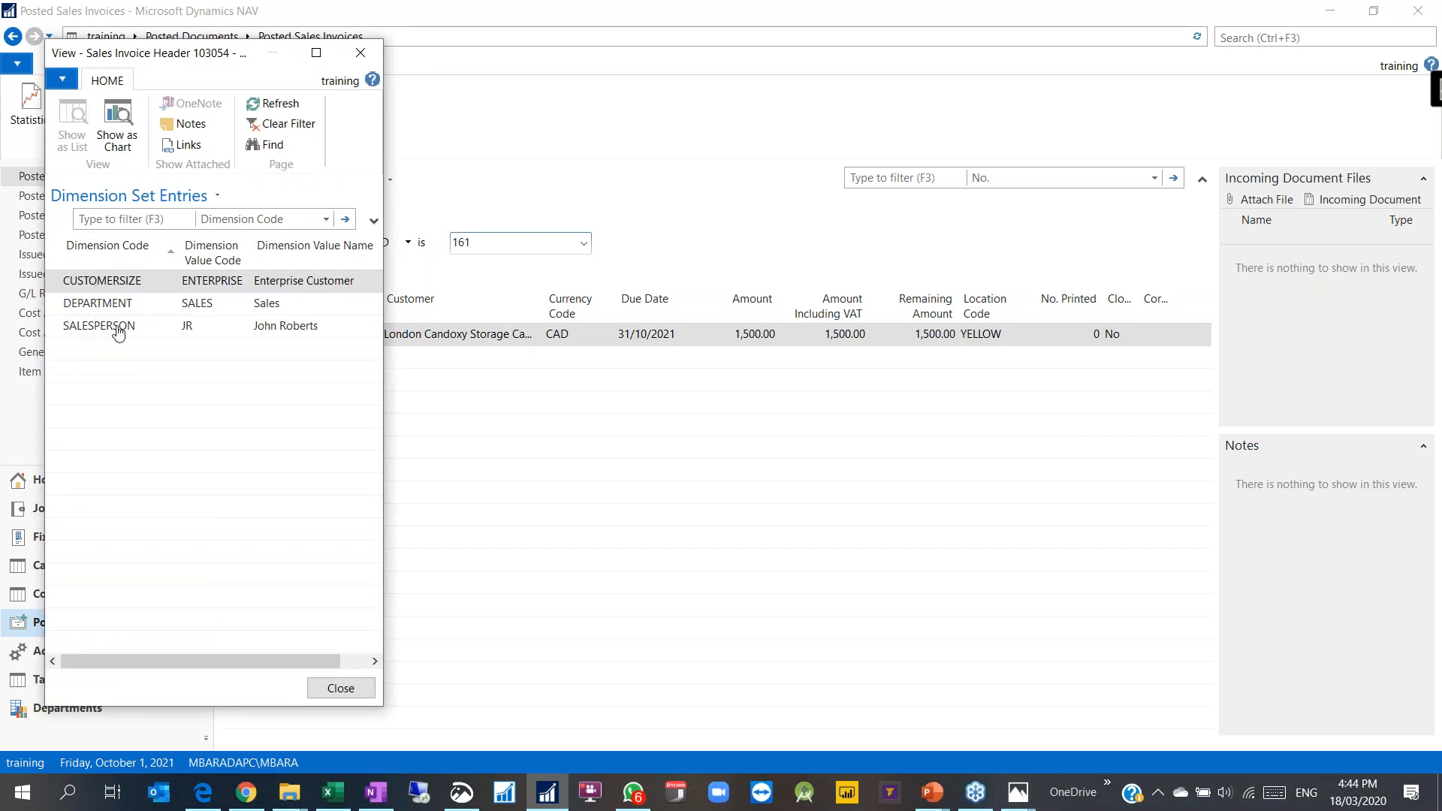
{"action": "left_click", "coordinate": [360, 52]}
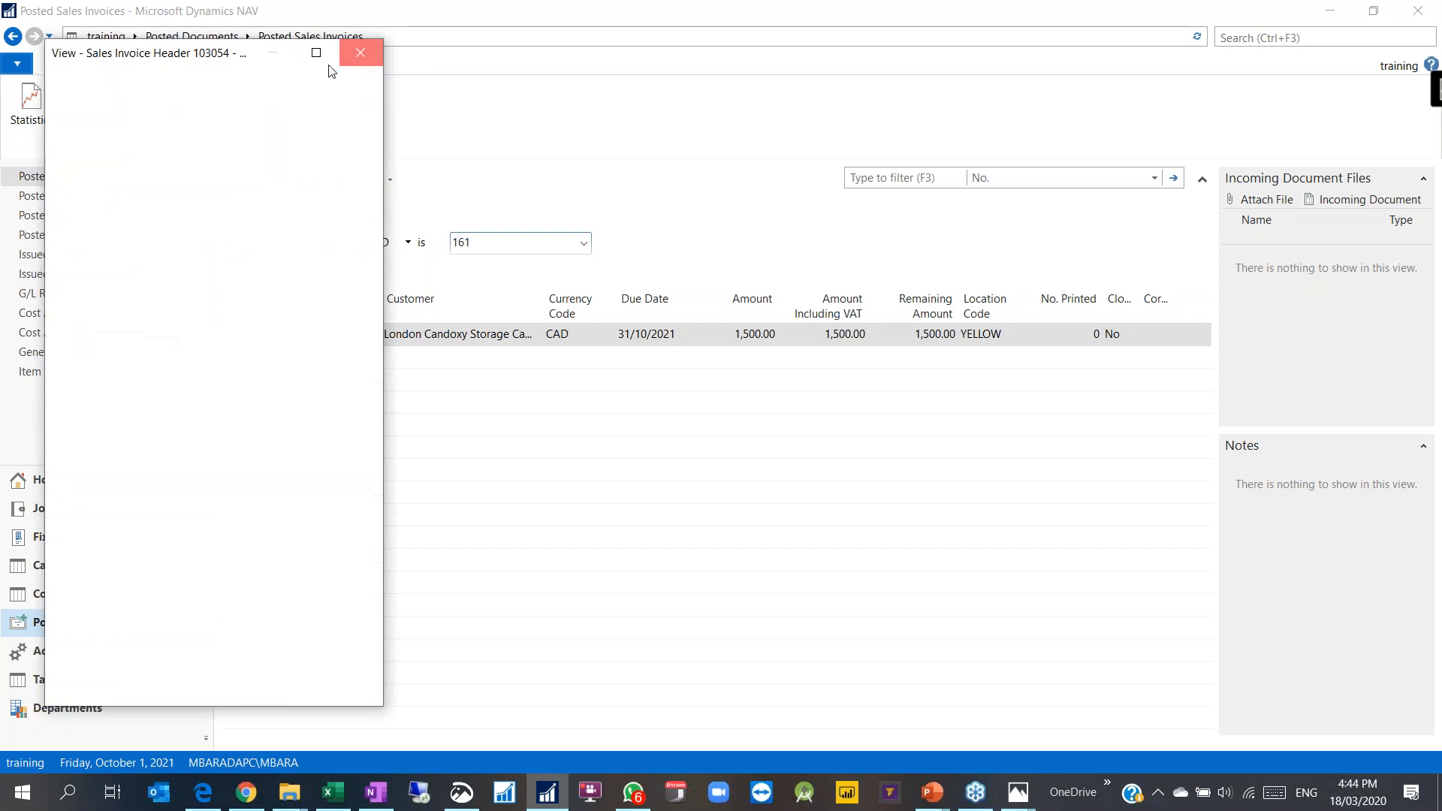
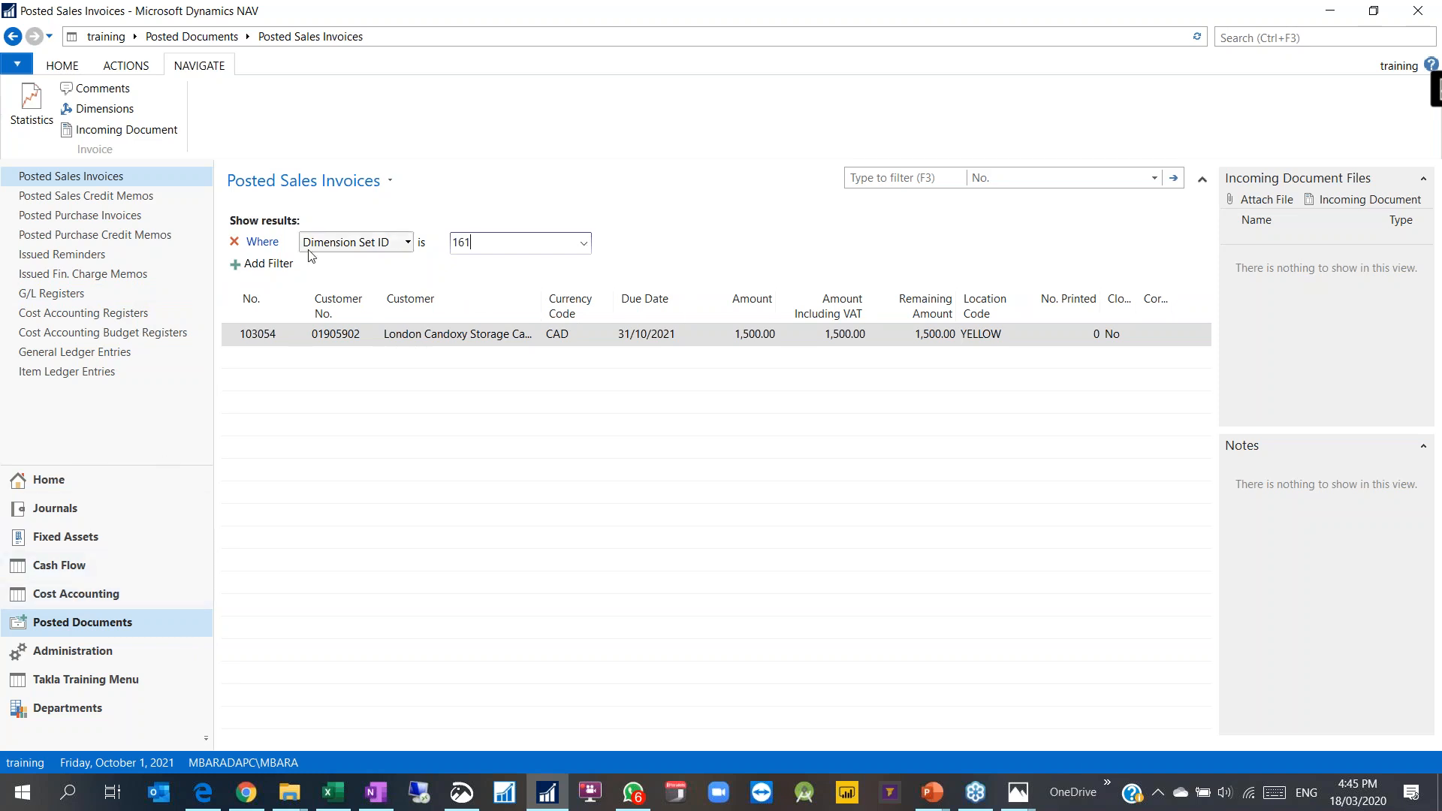
Step: Leave invoice 103054 and open General Ledger Entries from the Posted Documents list
{"action": "left_click", "coordinate": [85, 480]}
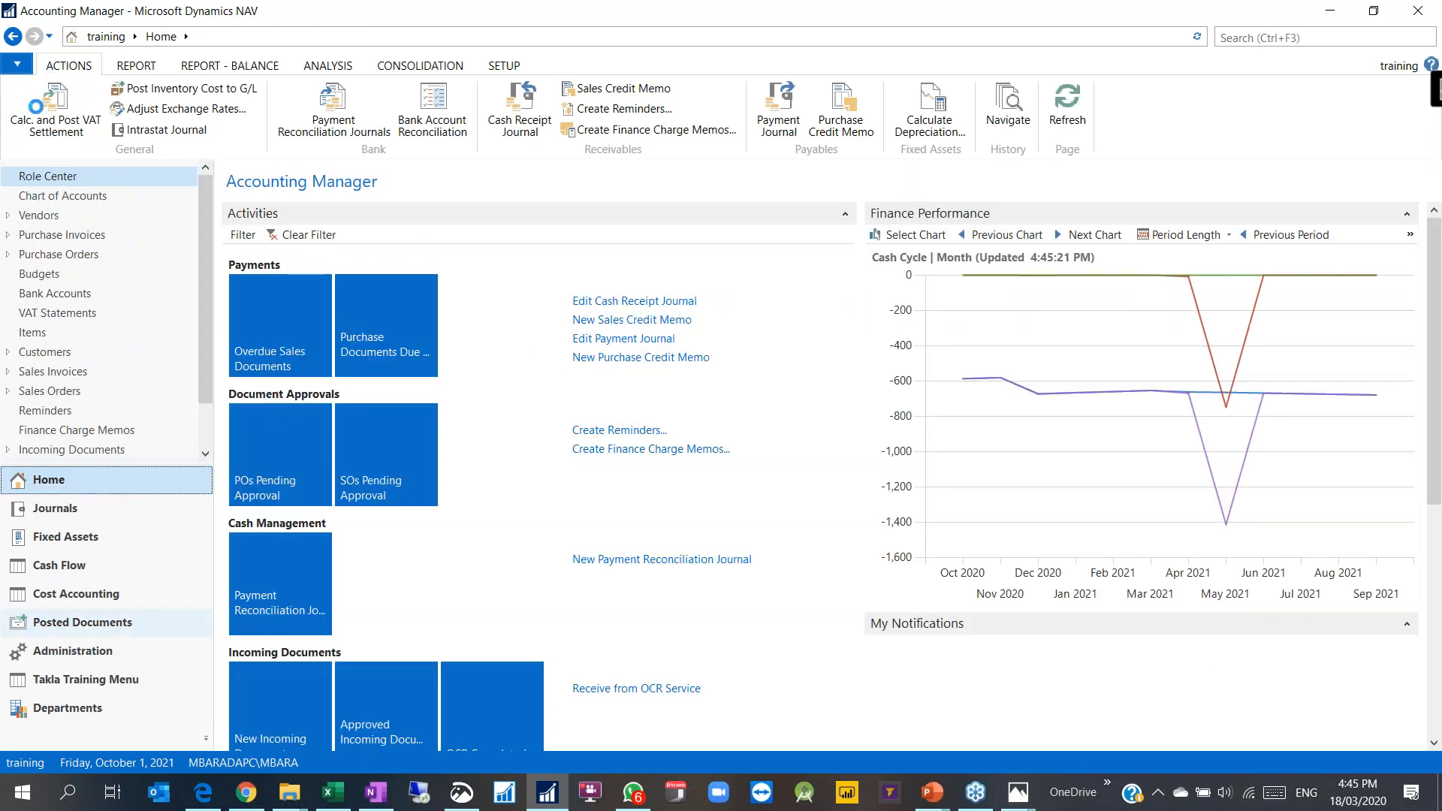
{"action": "left_click", "coordinate": [14, 38]}
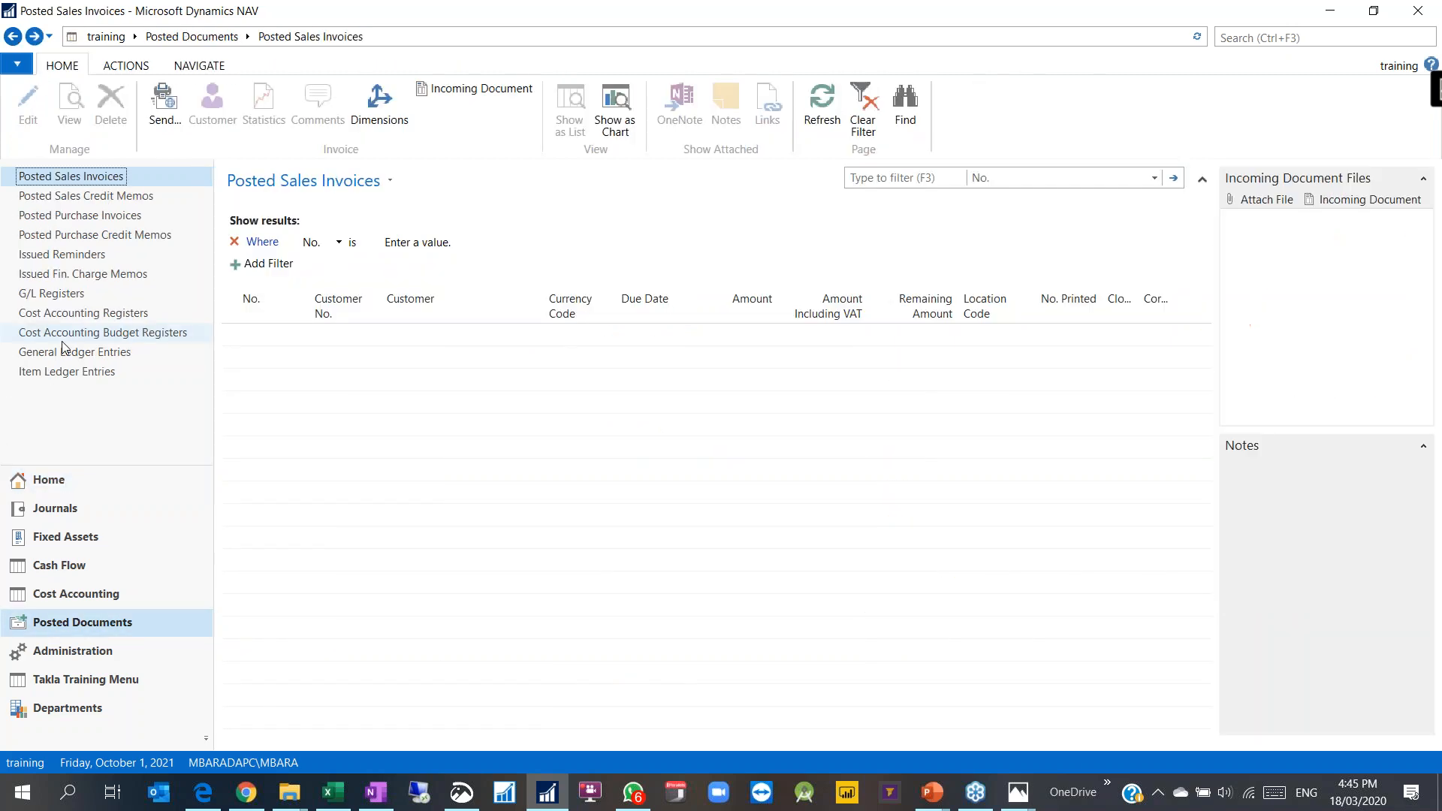
{"action": "left_click", "coordinate": [70, 353]}
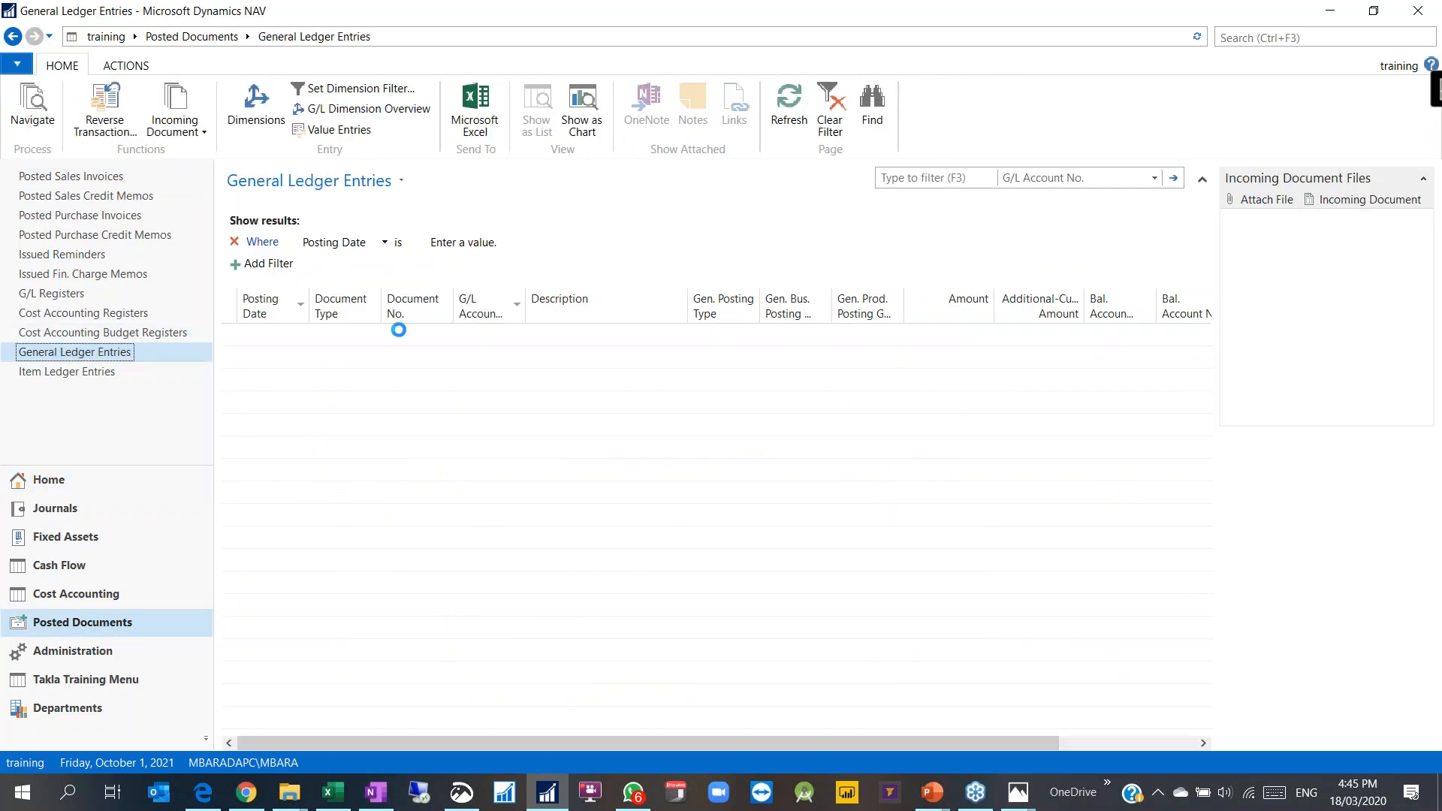
Step: Set a dimension filter of CUSTOMERSIZE = ENTERPRISE on the General Ledger Entries
{"action": "left_click", "coordinate": [345, 89]}
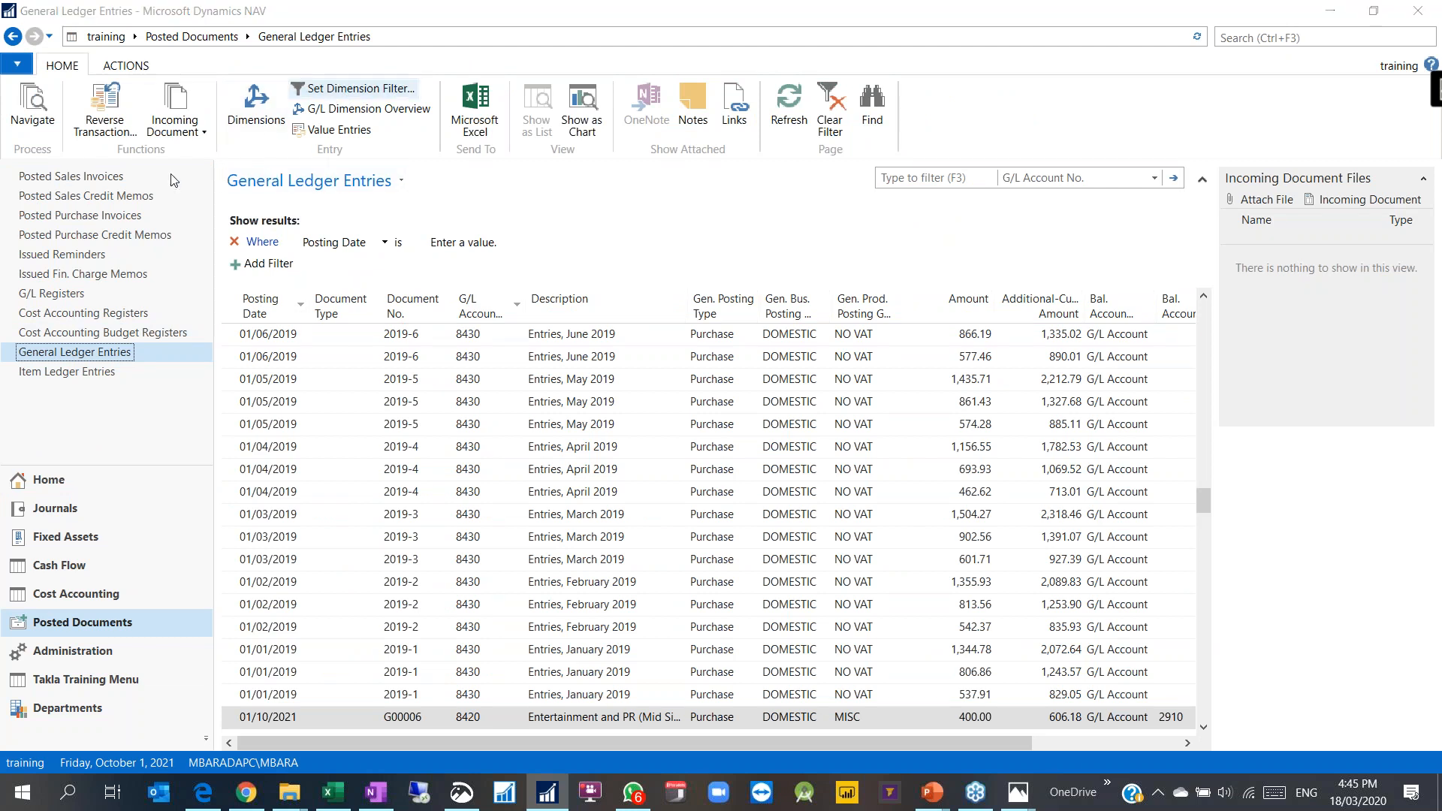
{"action": "left_click", "coordinate": [109, 199]}
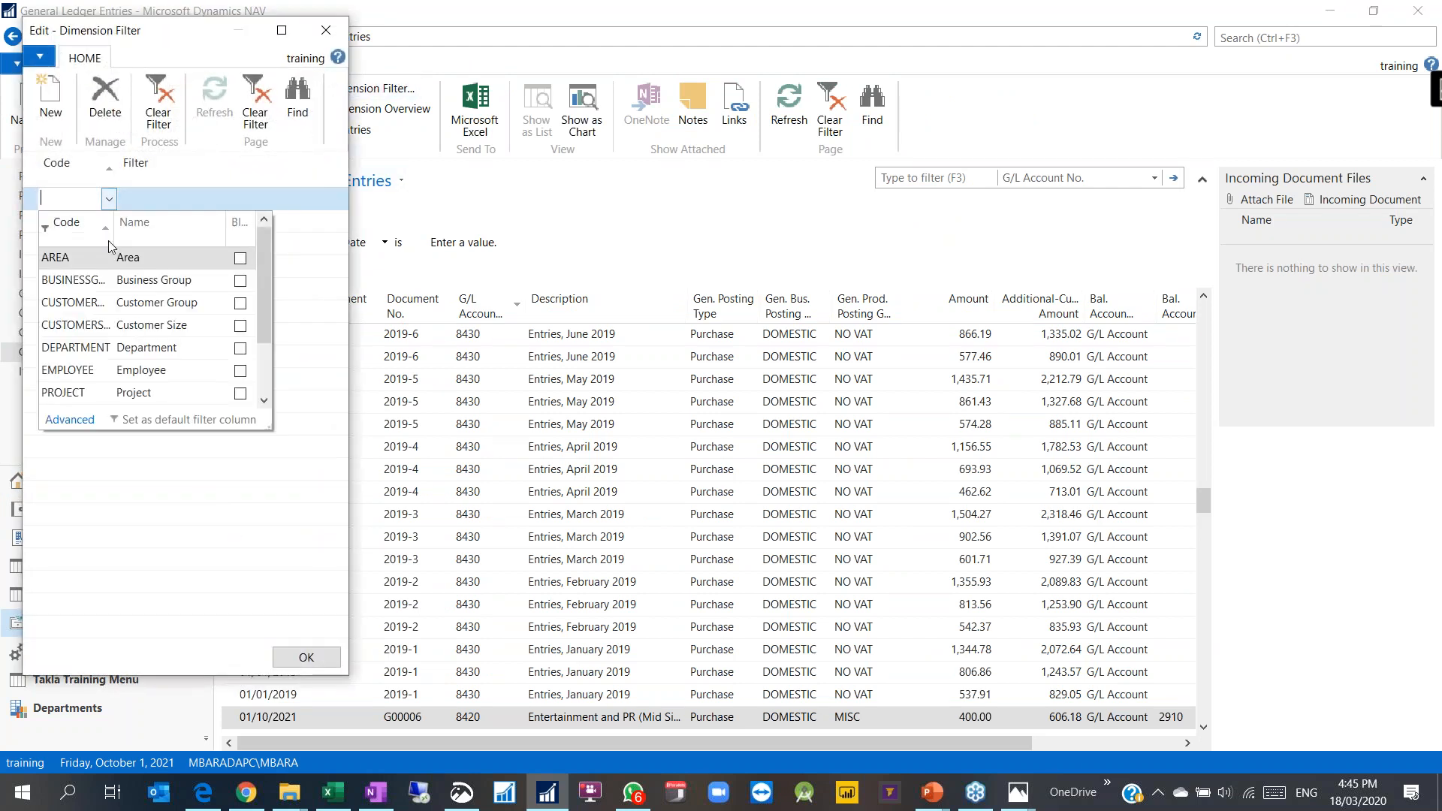
{"action": "left_click", "coordinate": [83, 330]}
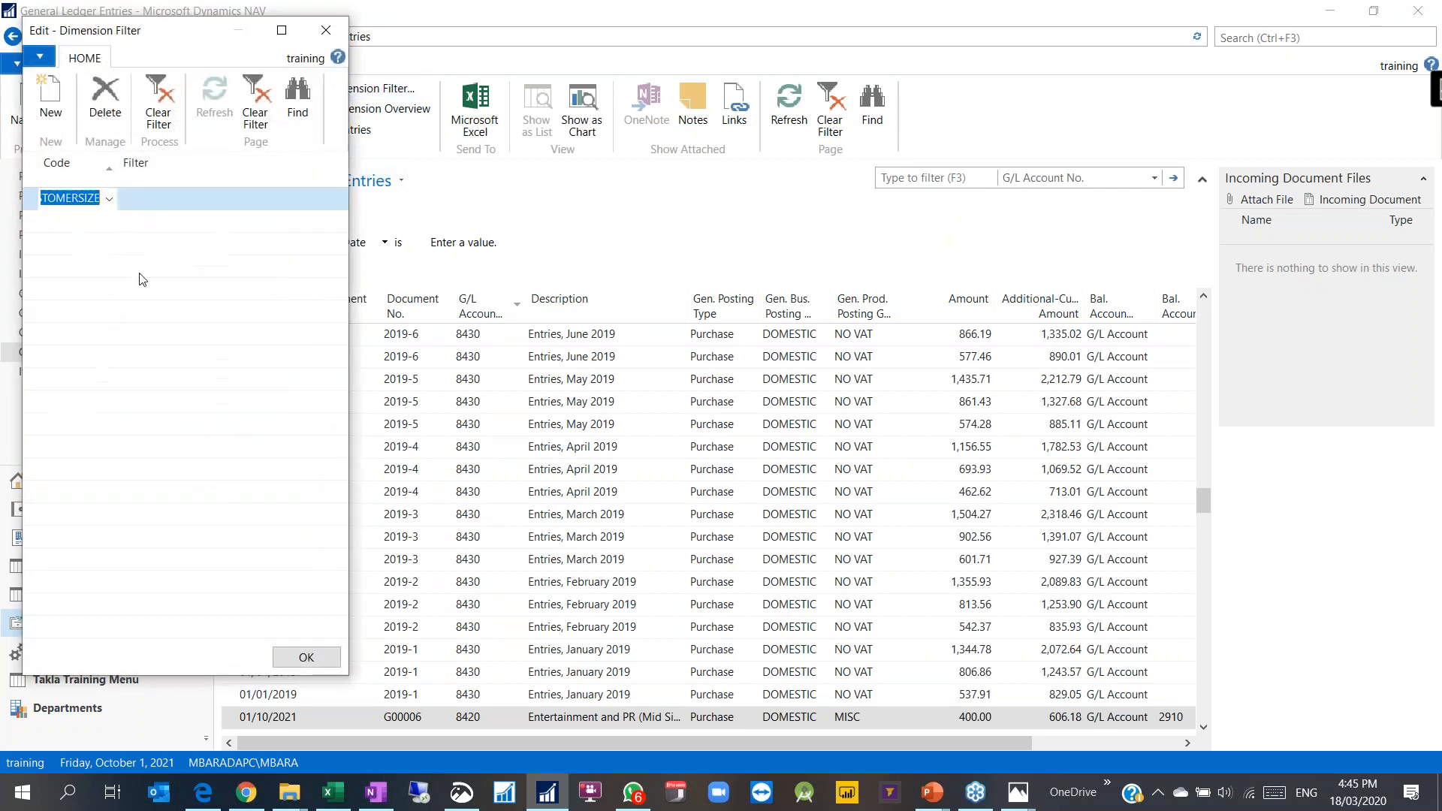
{"action": "left_click", "coordinate": [183, 197]}
{"action": "left_click", "coordinate": [325, 202]}
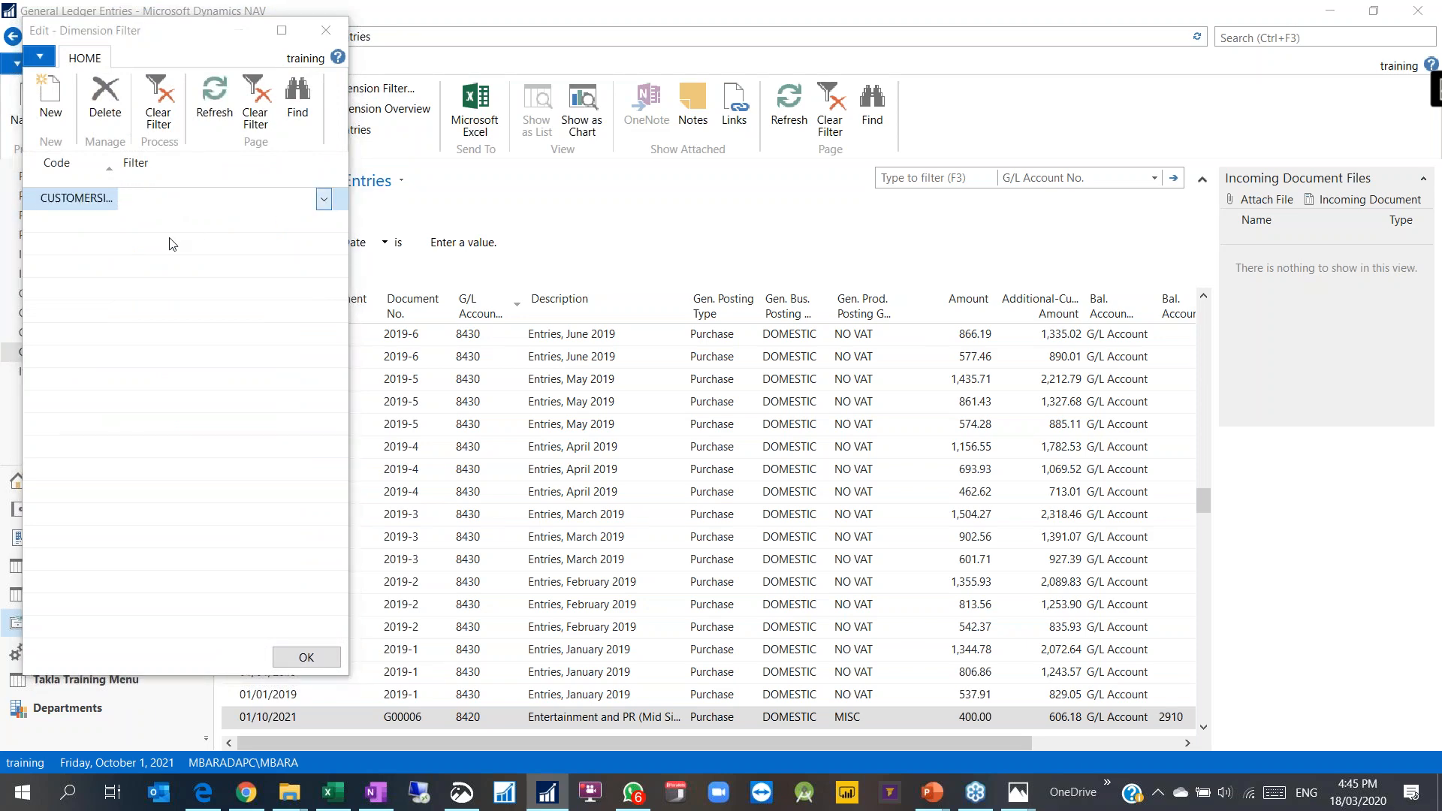
{"action": "double_click", "coordinate": [112, 289]}
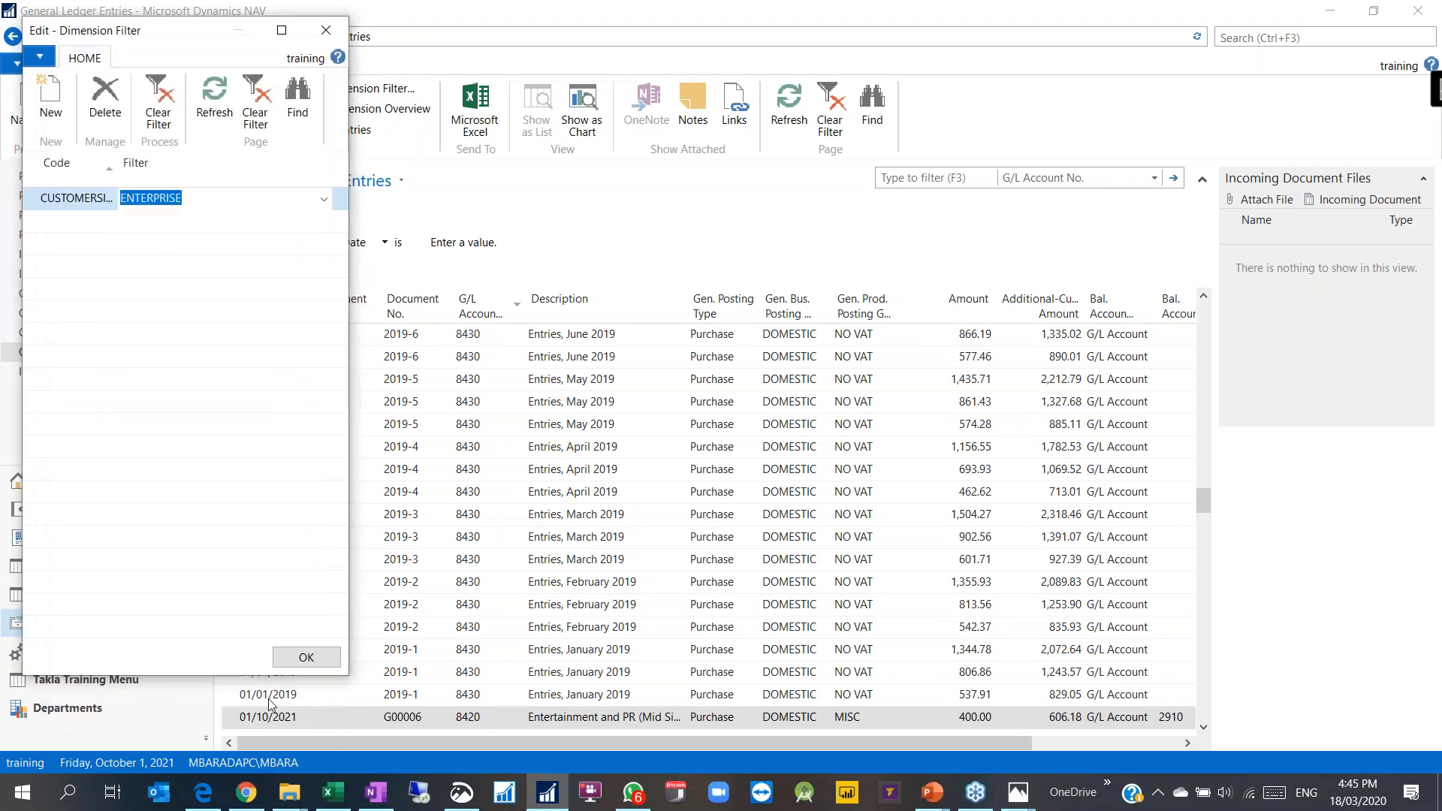
{"action": "left_click", "coordinate": [307, 657]}
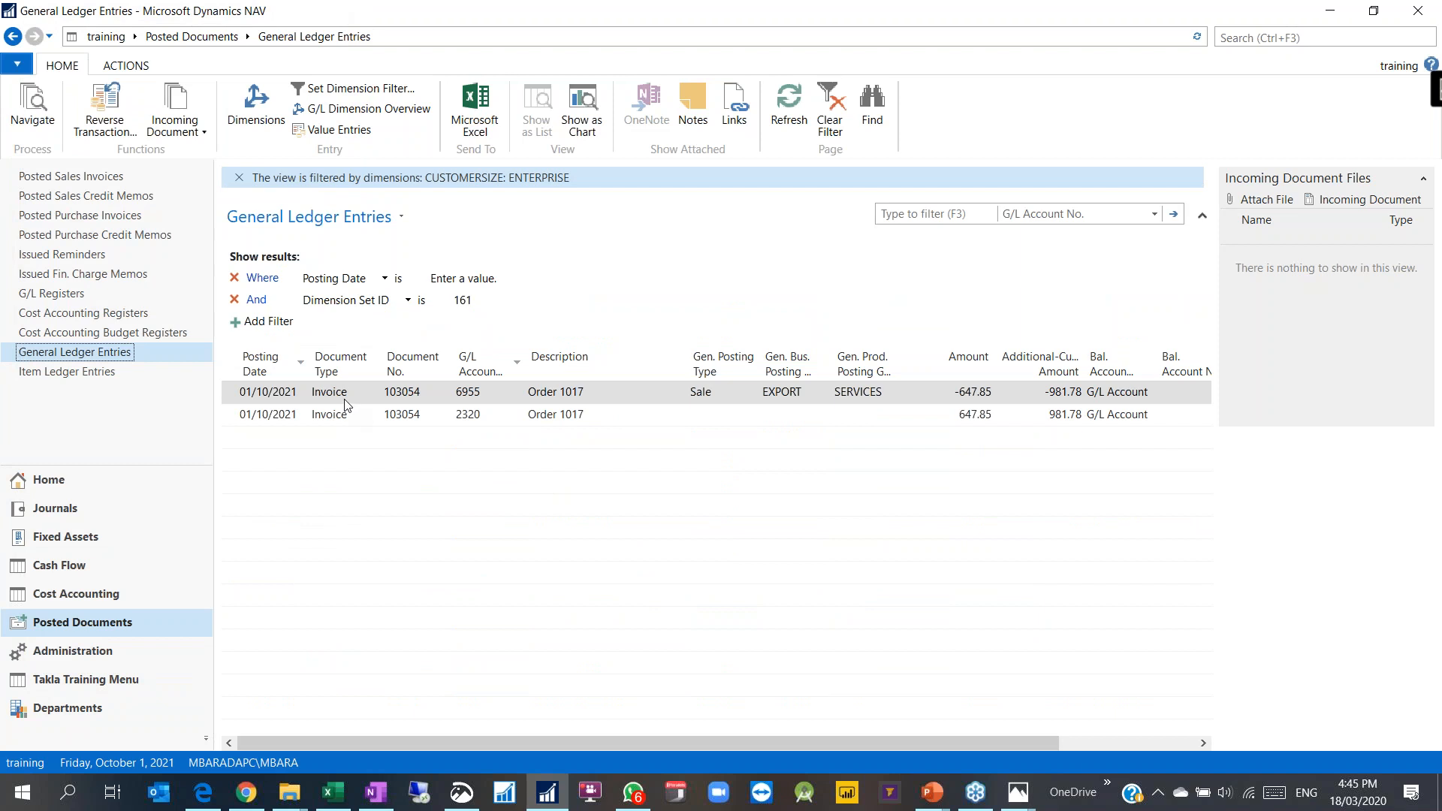
Step: Inspect the two Order 1017 entries' document numbers, accounts and amounts, and open account 2320's dimension overview
{"action": "left_click", "coordinate": [442, 401]}
{"action": "left_click", "coordinate": [433, 420]}
{"action": "left_click", "coordinate": [501, 396]}
{"action": "left_click", "coordinate": [959, 393]}
{"action": "left_click", "coordinate": [969, 412]}
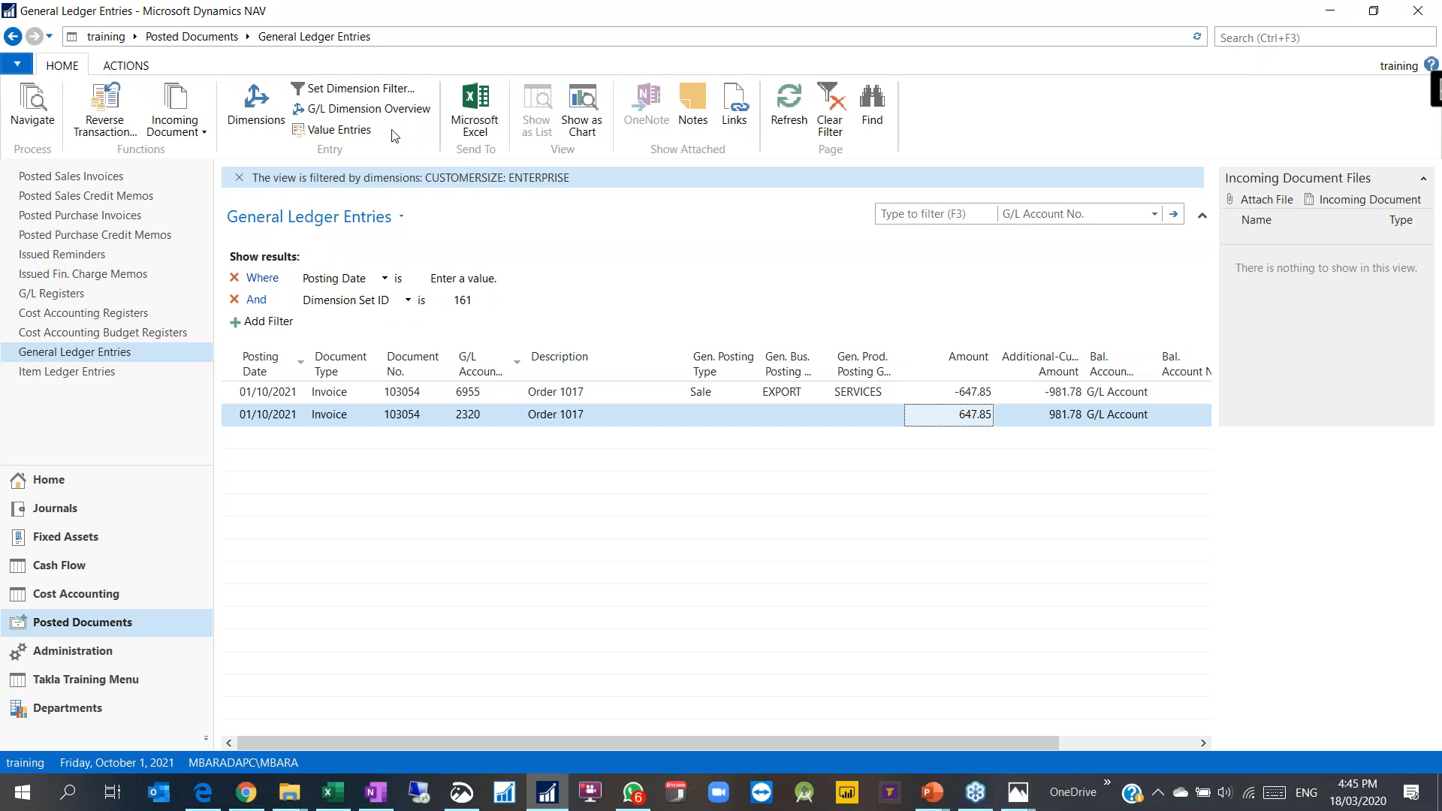
{"action": "left_click", "coordinate": [341, 109]}
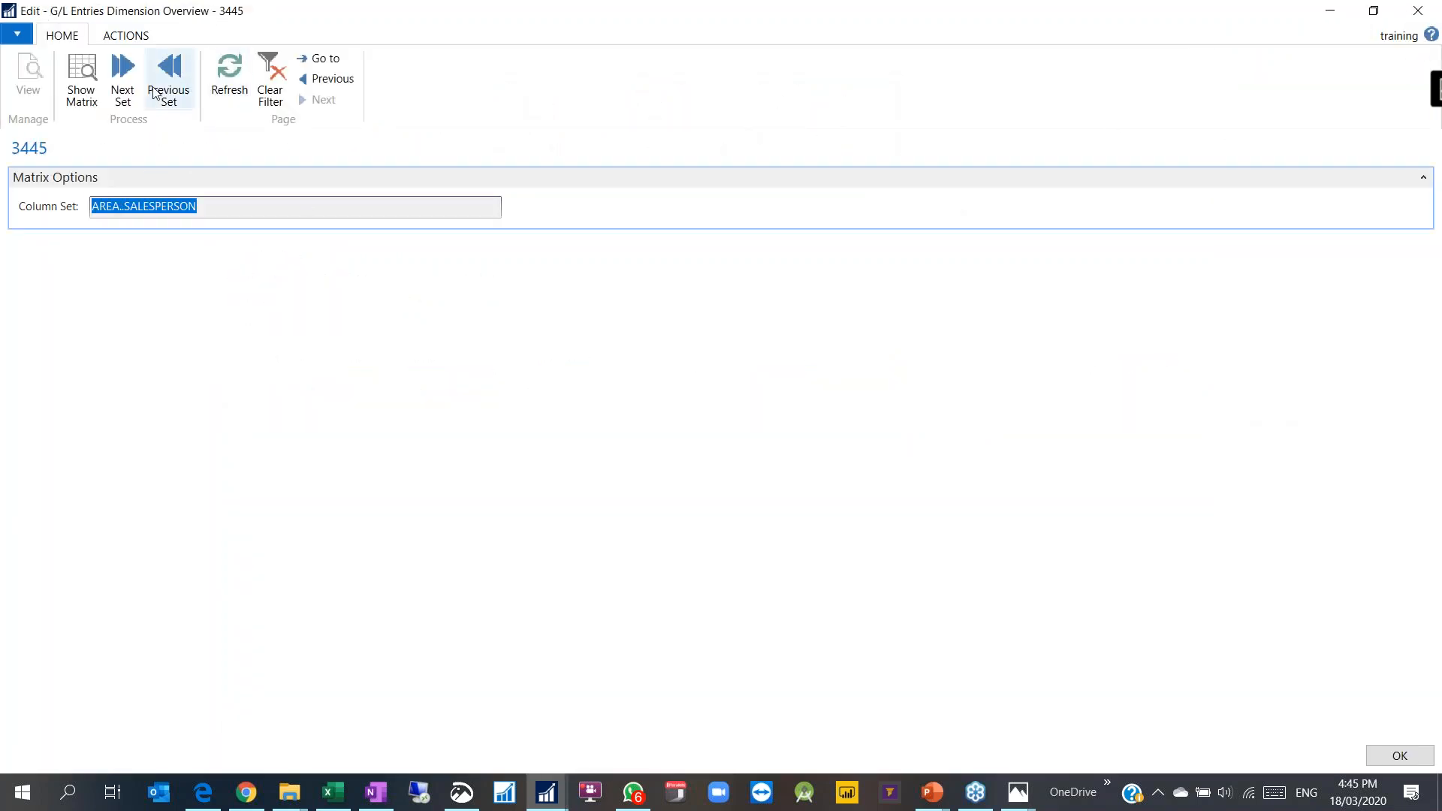
Step: Show the dimension matrix for entry 3445 and scroll across its dimension columns
{"action": "left_click", "coordinate": [82, 78]}
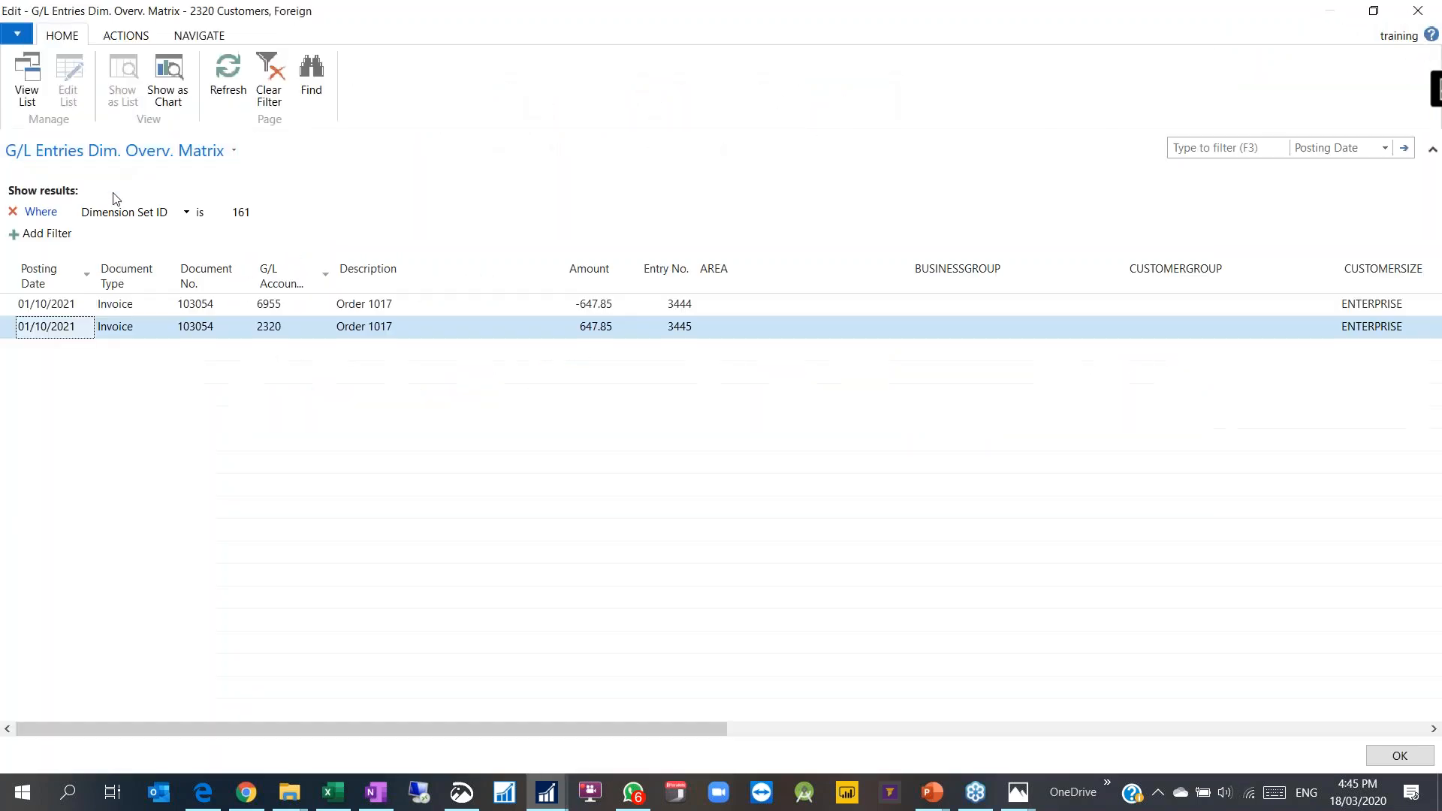
{"action": "left_click_drag", "start_coordinate": [603, 727], "coordinate": [624, 795]}
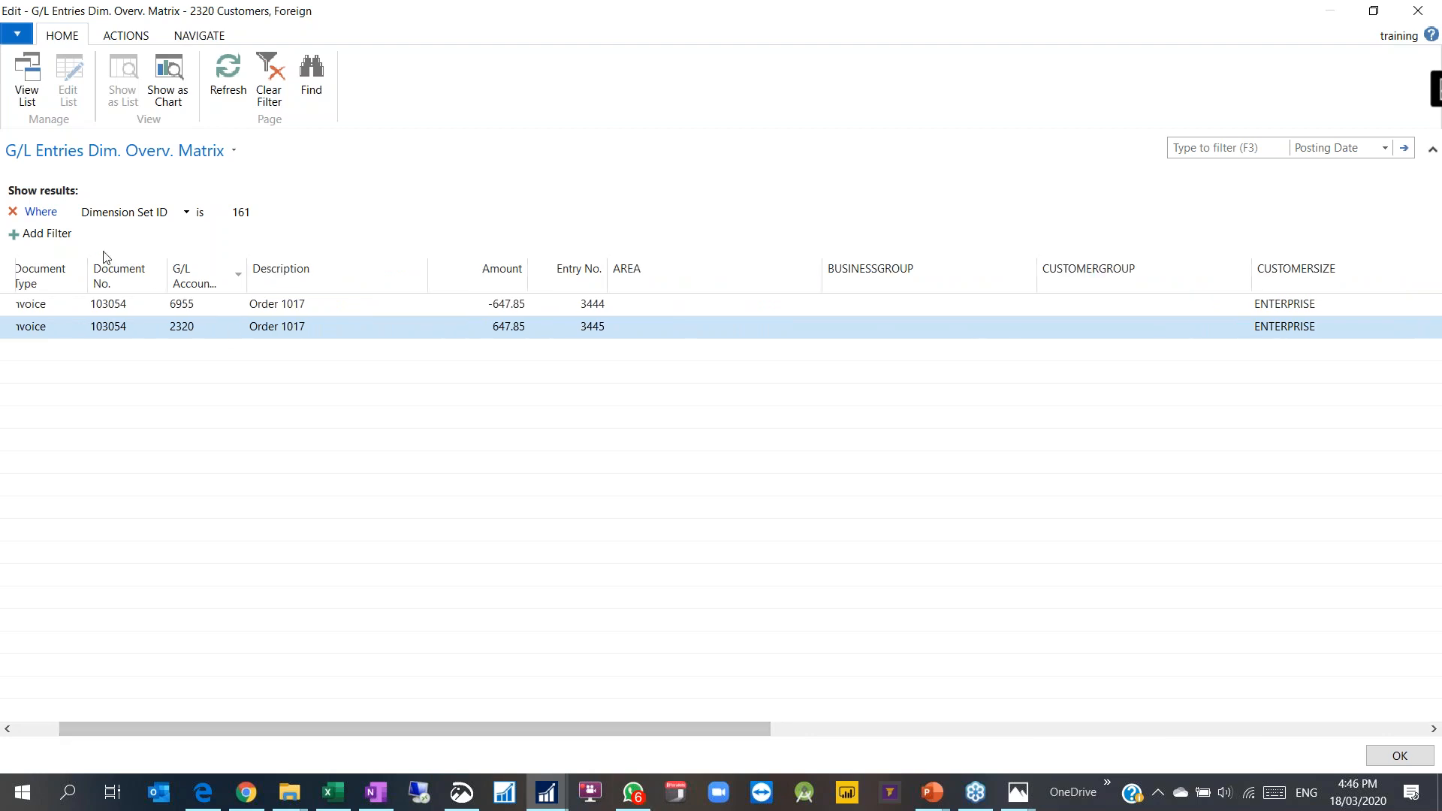
{"action": "left_click", "coordinate": [62, 239]}
{"action": "left_click", "coordinate": [162, 233]}
{"action": "mouse_move", "coordinate": [159, 271]}
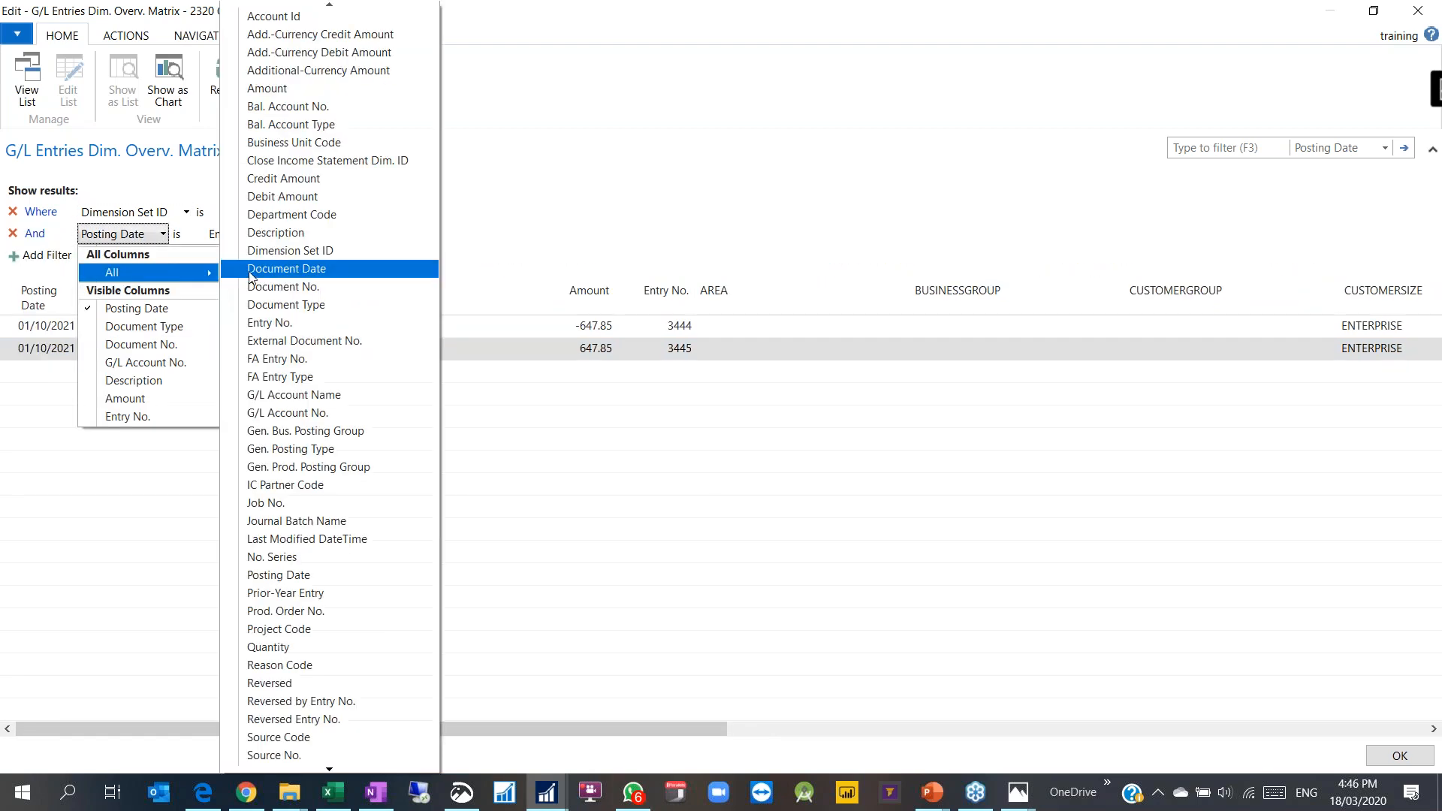
{"action": "left_click", "coordinate": [680, 216]}
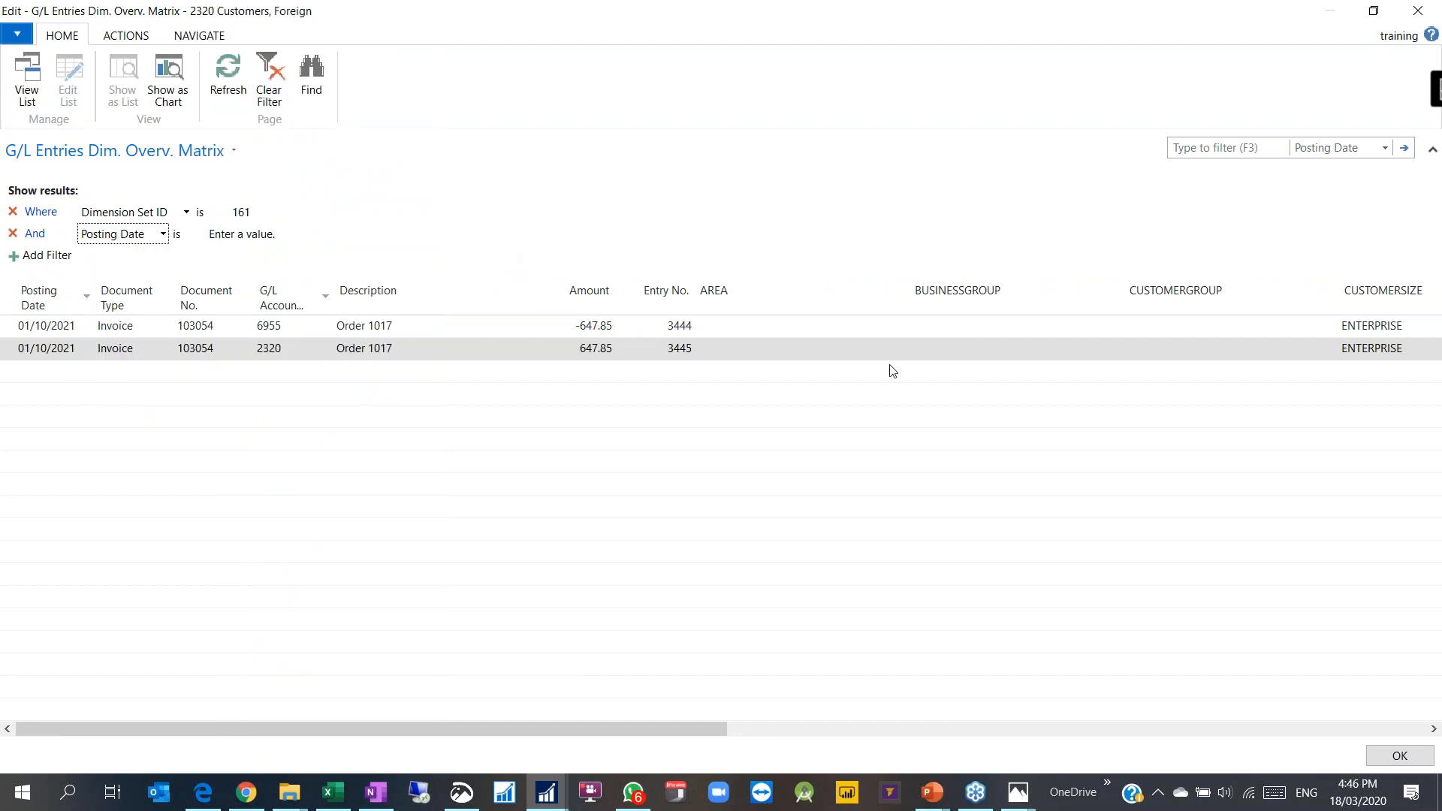
{"action": "left_click_drag", "start_coordinate": [723, 732], "coordinate": [1050, 739]}
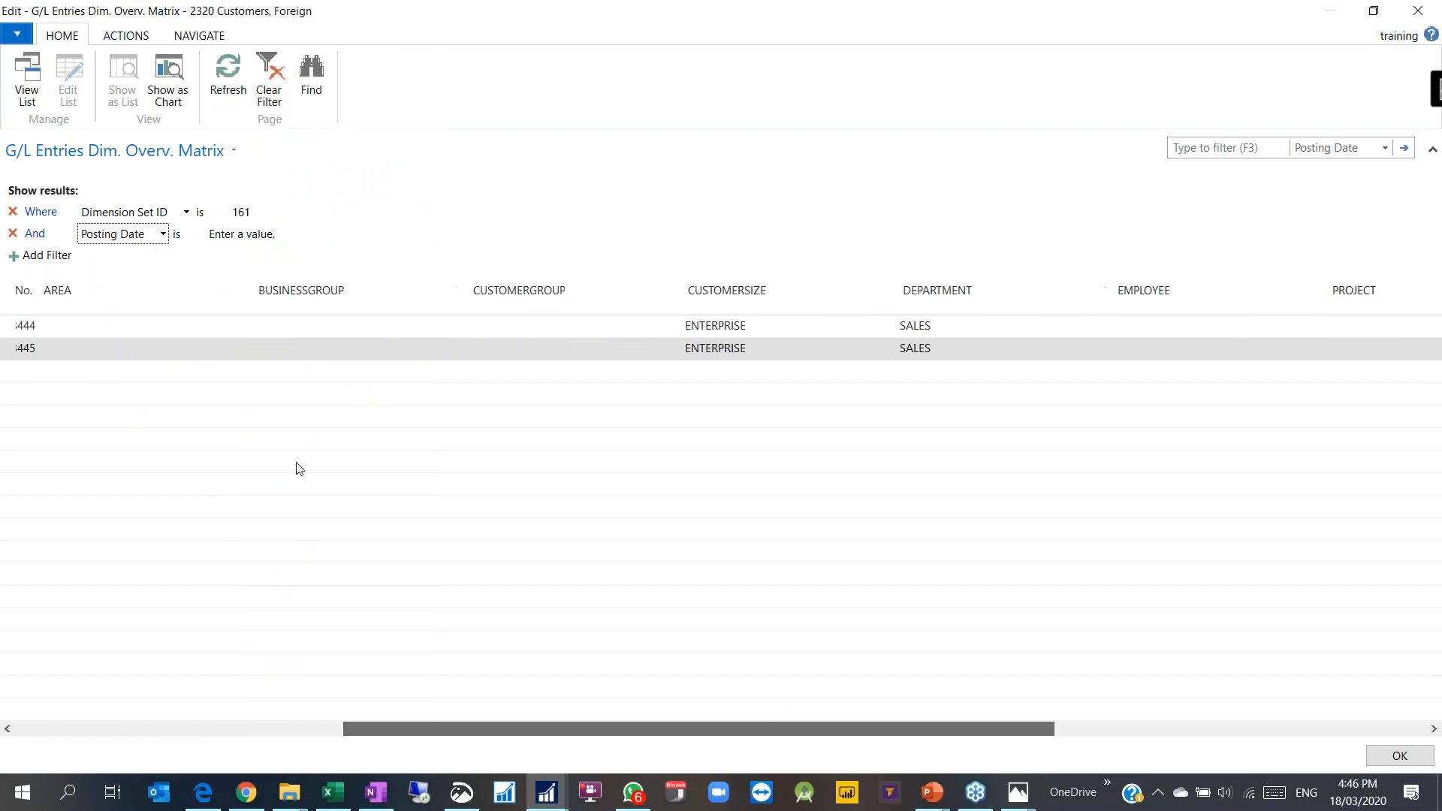
Step: Close the matrix, reopen the G/L dimension overview and matrix, then close them again
{"action": "left_click", "coordinate": [126, 37]}
{"action": "left_click", "coordinate": [194, 37]}
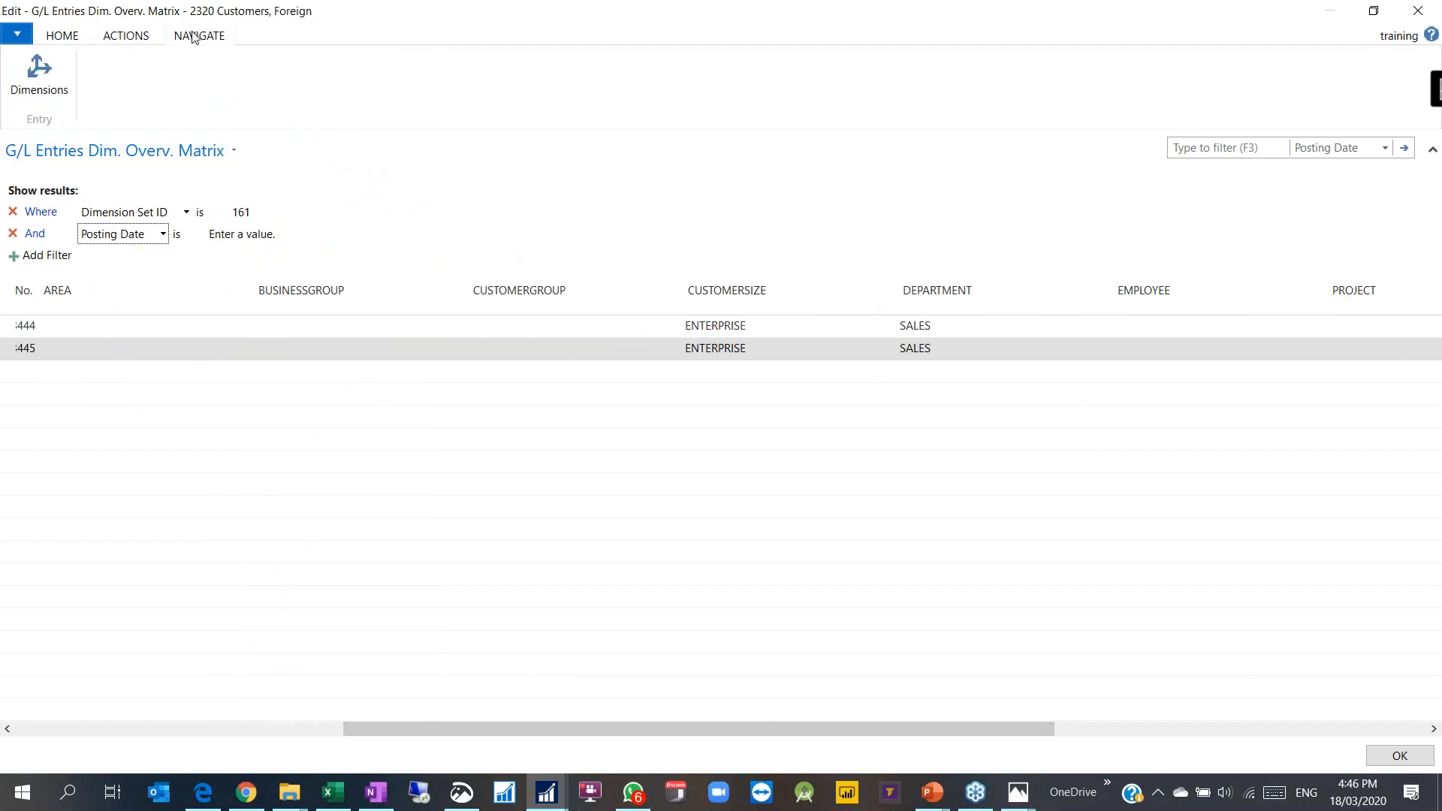
{"action": "double_click", "coordinate": [744, 342]}
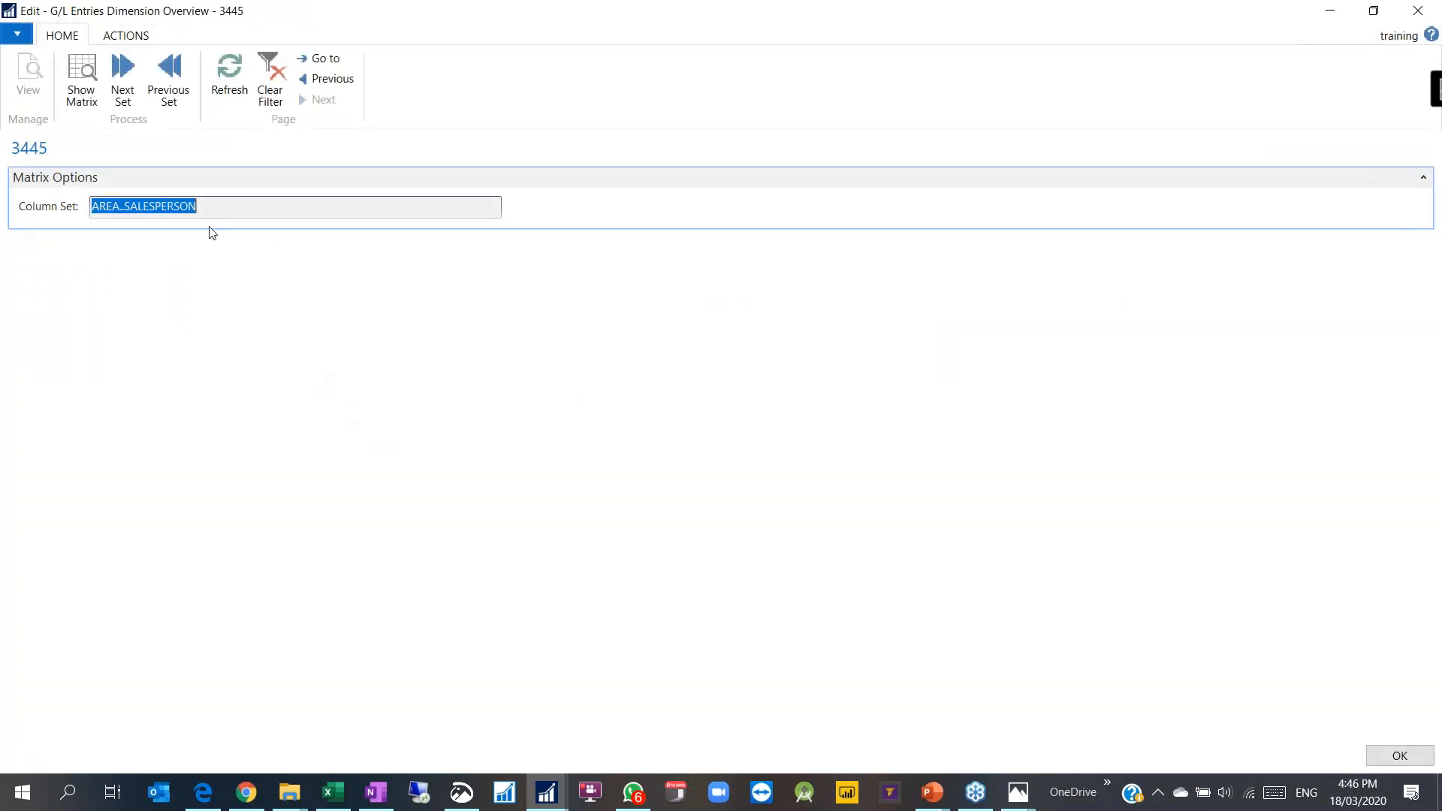
{"action": "key", "text": "Escape"}
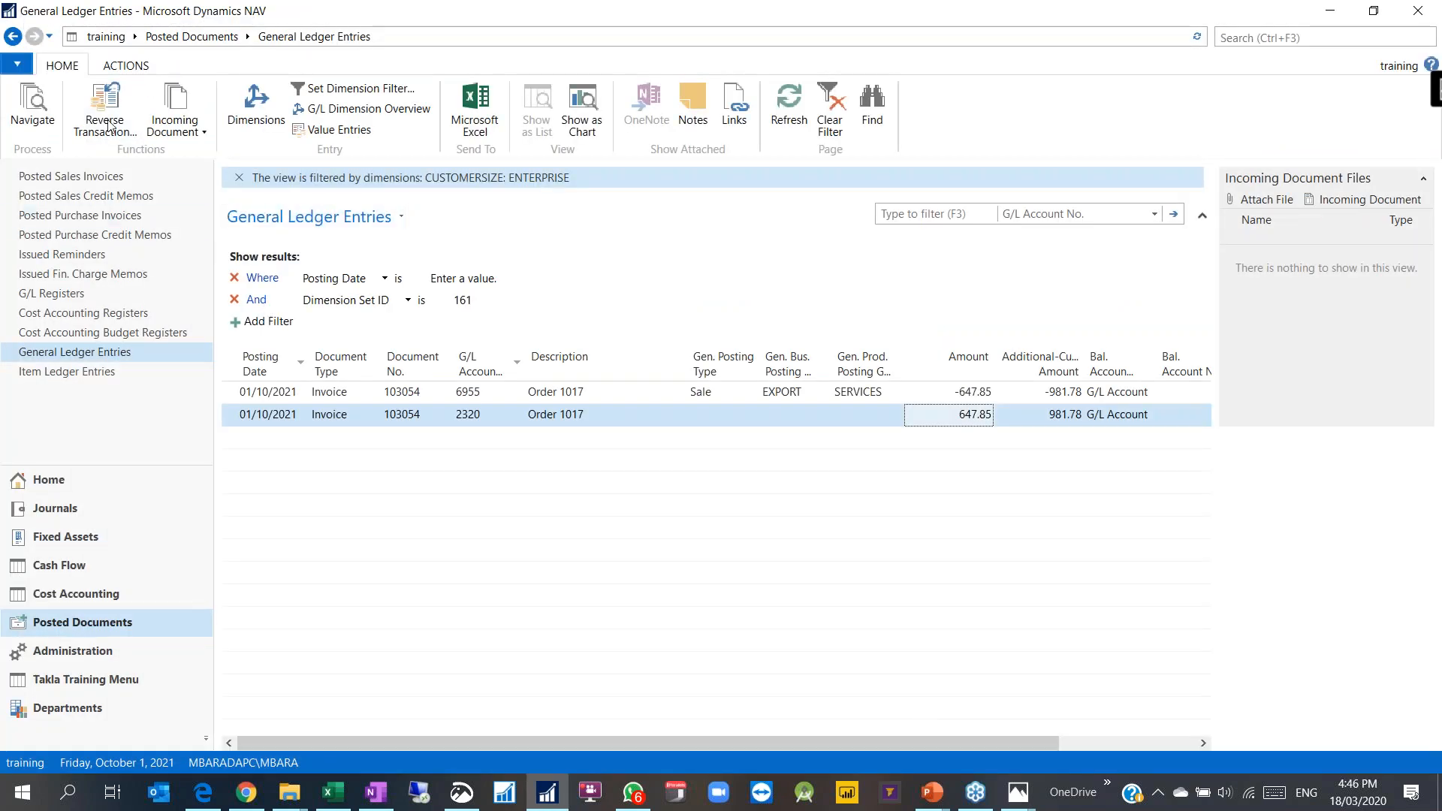
{"action": "left_click", "coordinate": [361, 109]}
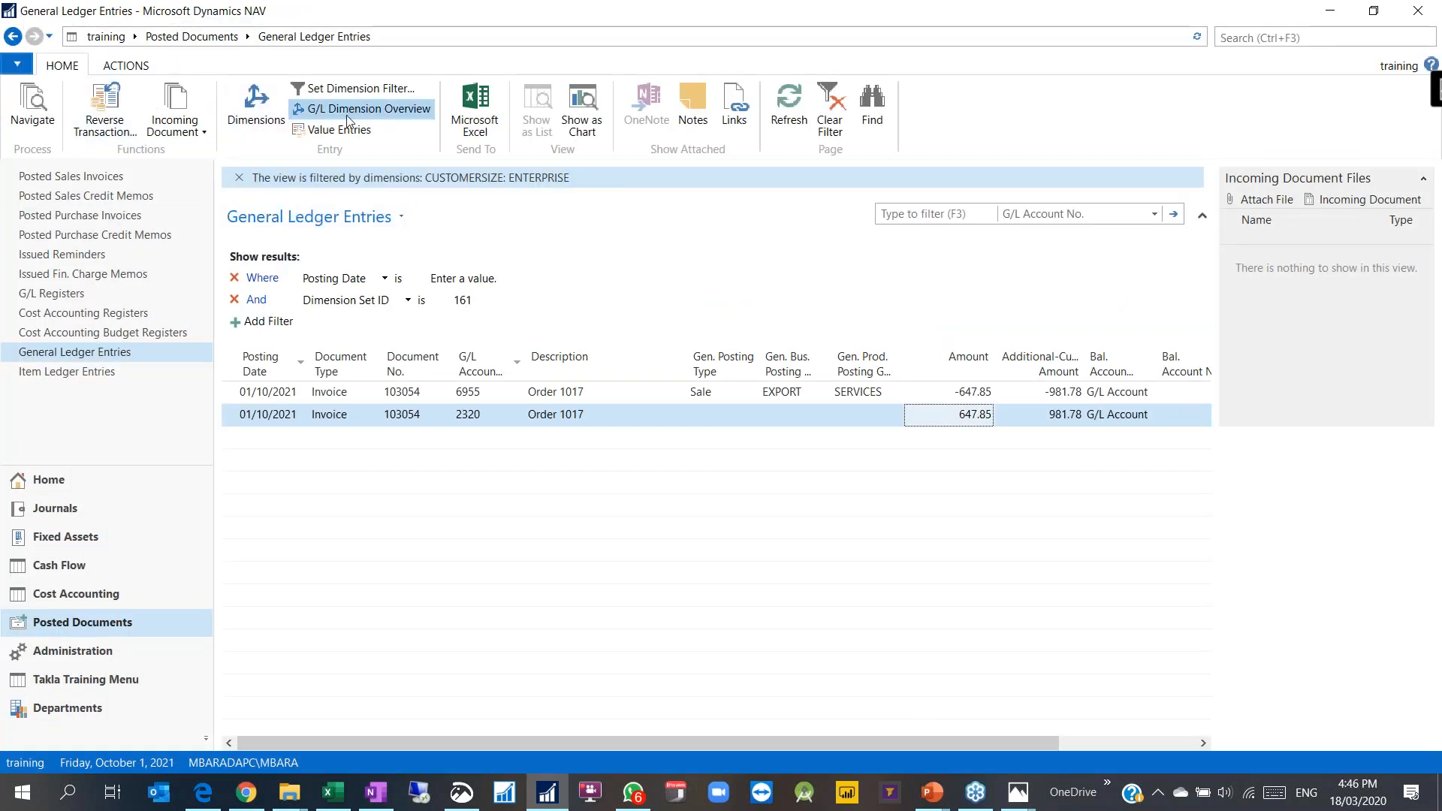
{"action": "left_click", "coordinate": [81, 79]}
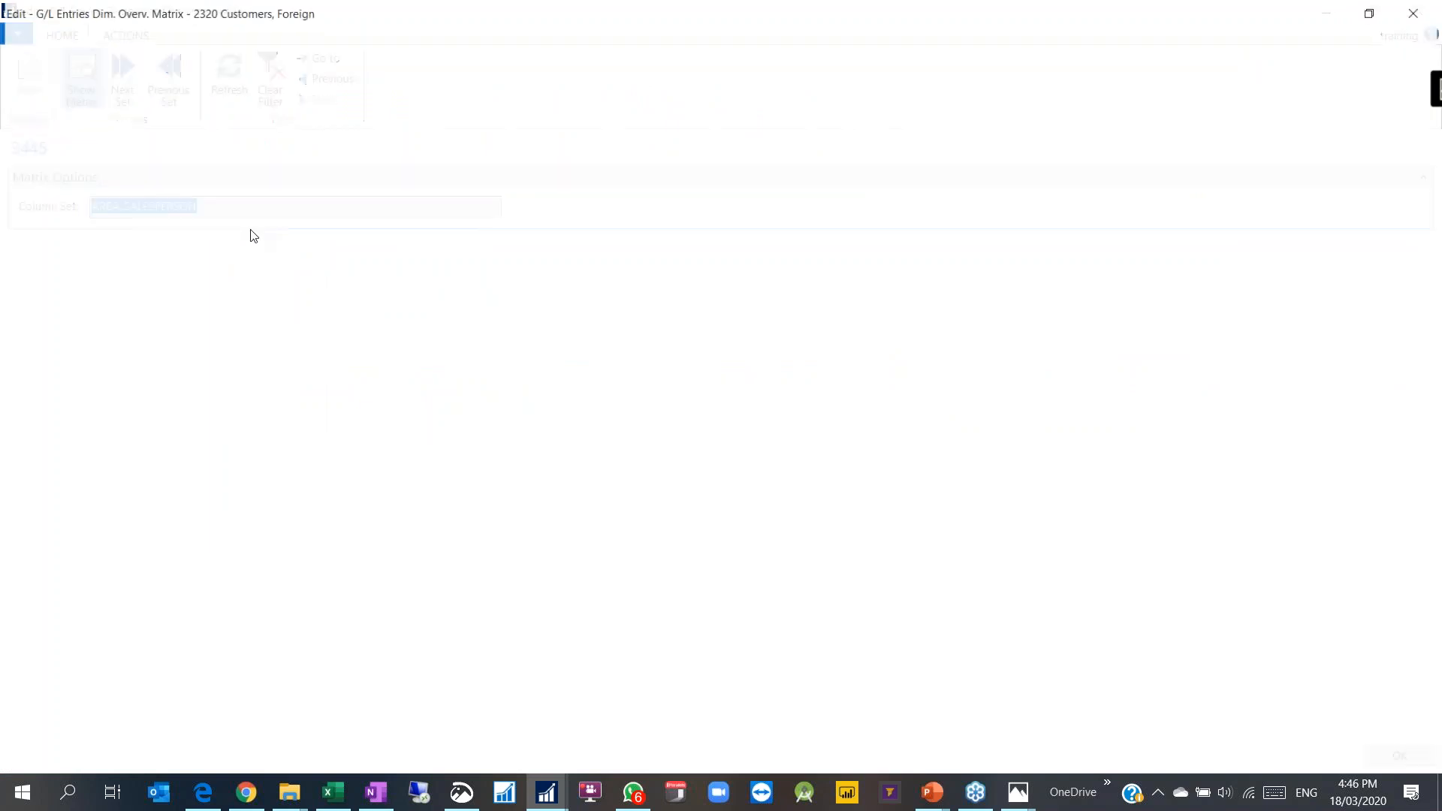
{"action": "key", "text": "Escape"}
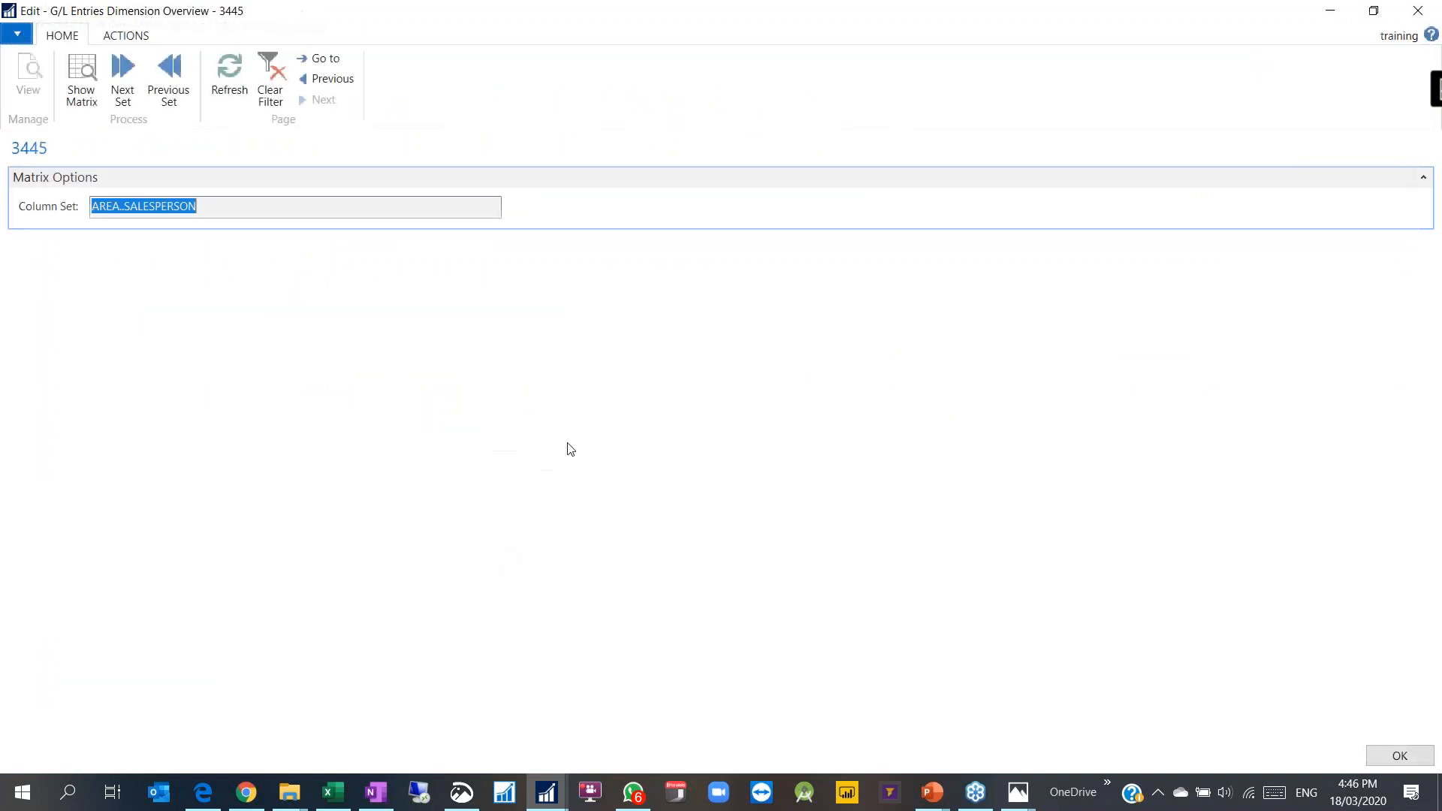
{"action": "key", "text": "Escape"}
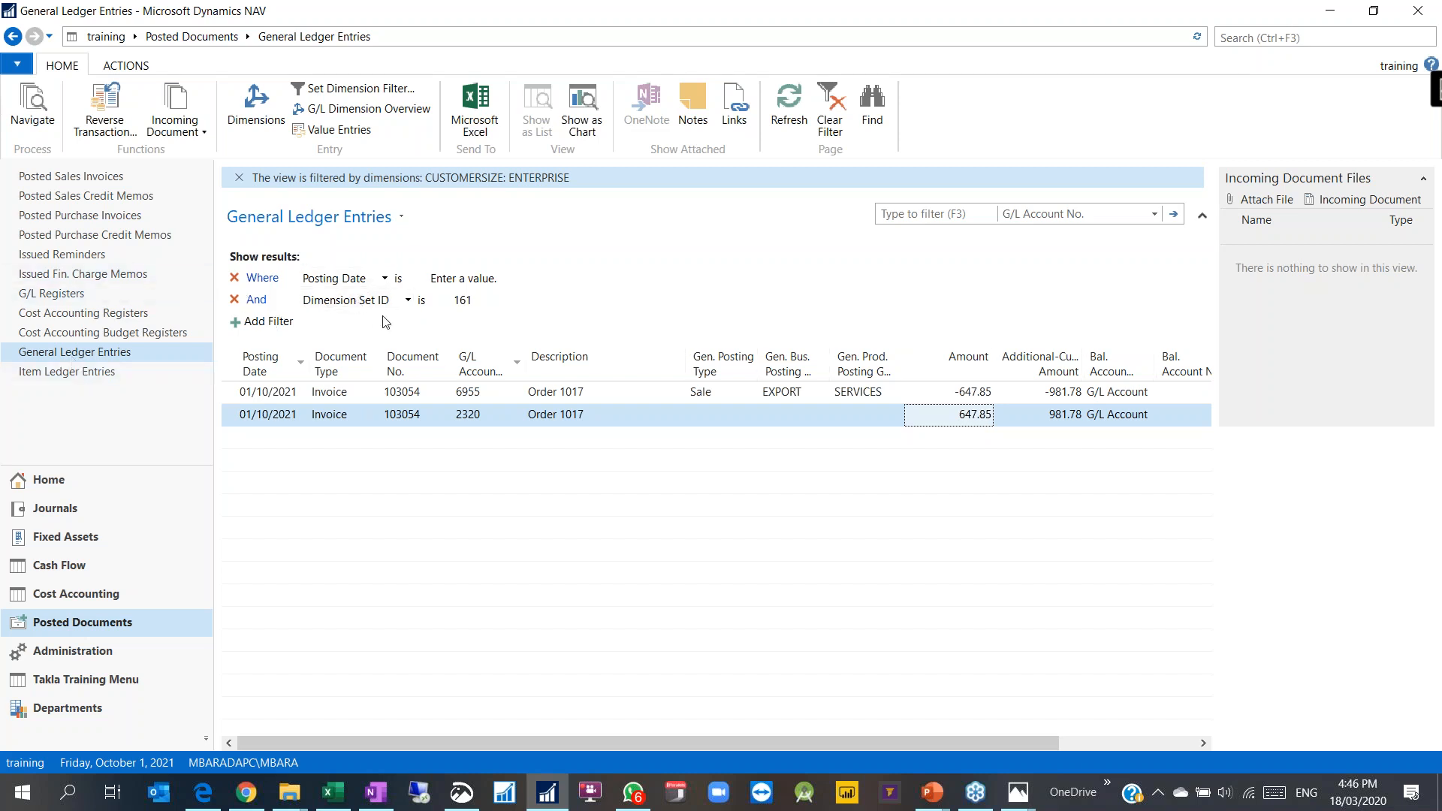
Step: Check the Dimension Set ID 161 filter on the two Order 1017 entries and start a page search
{"action": "left_click", "coordinate": [474, 301]}
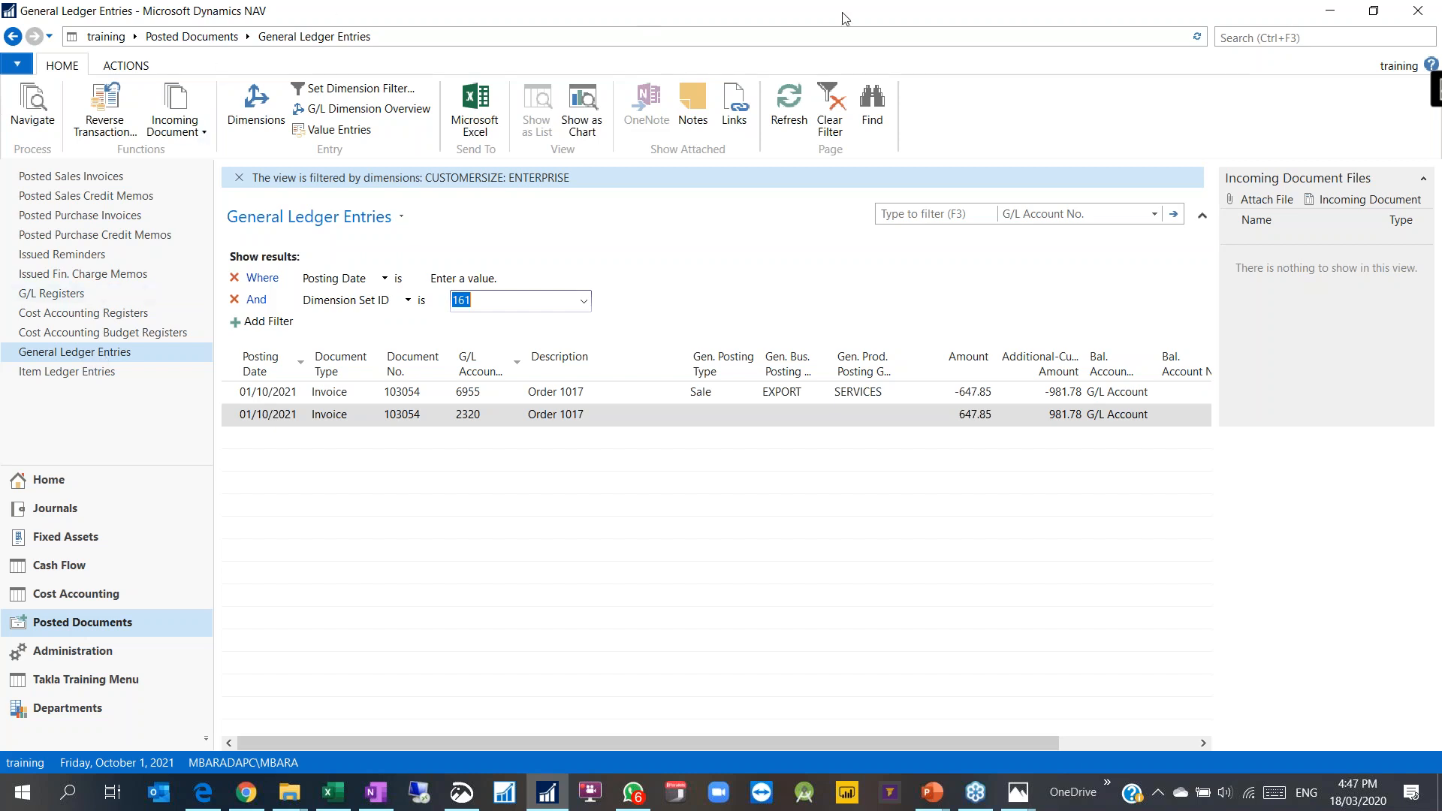
{"action": "left_click", "coordinate": [1254, 34]}
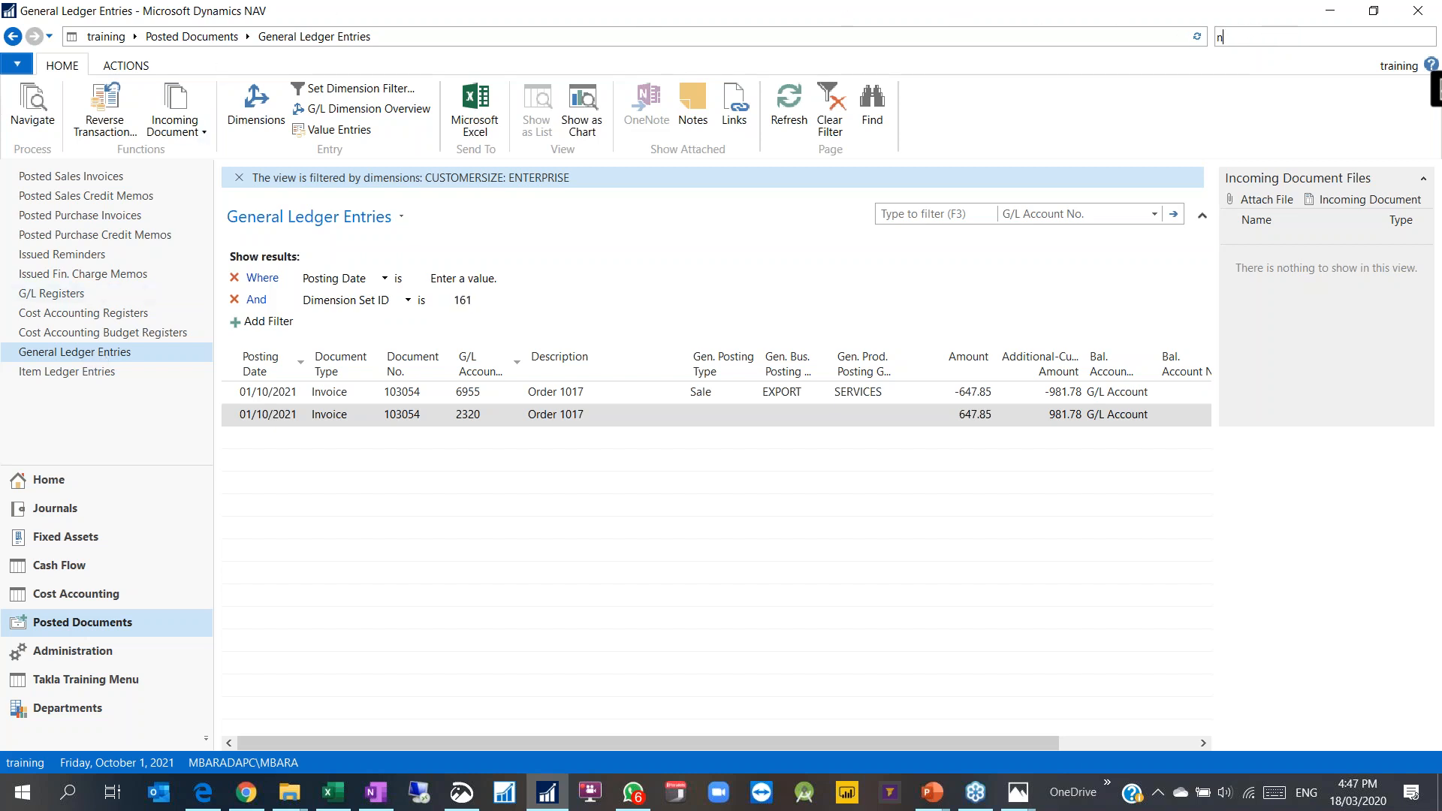
Step: Search 'anal', then go to Departments > Financial Management > General Ledger and open Analysis by Dimensions
{"action": "type", "text": "analys"}
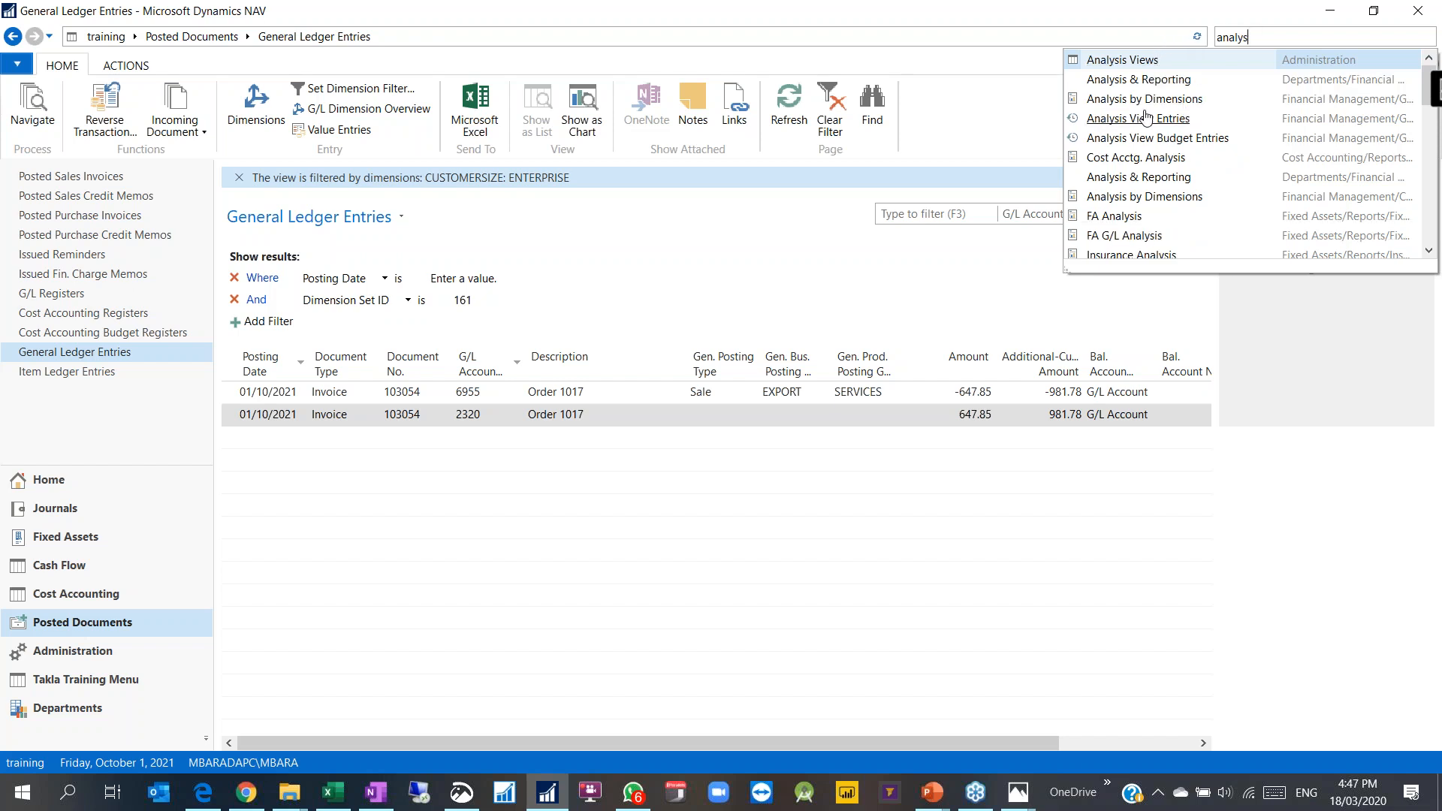
{"action": "left_click", "coordinate": [67, 713]}
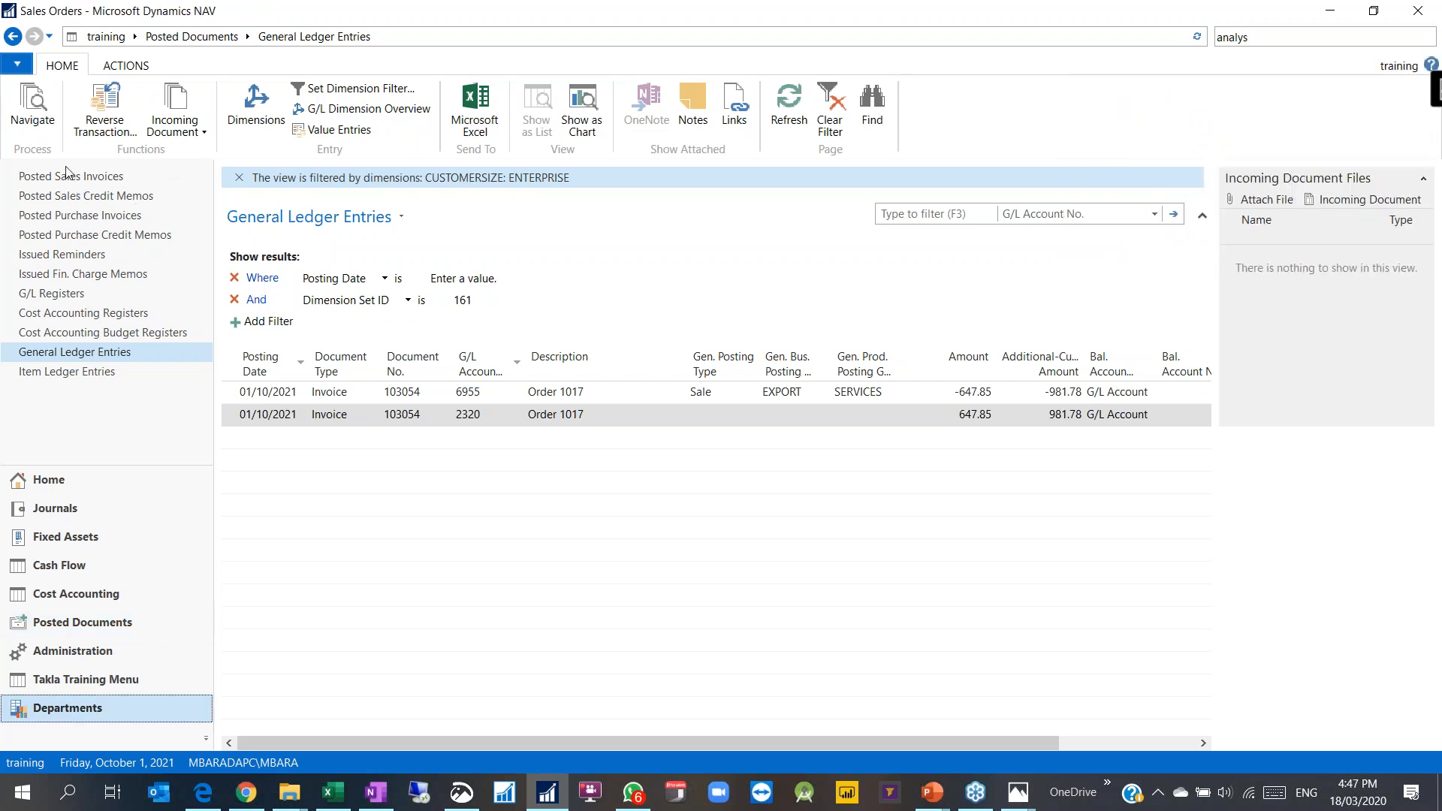
{"action": "left_click", "coordinate": [61, 195]}
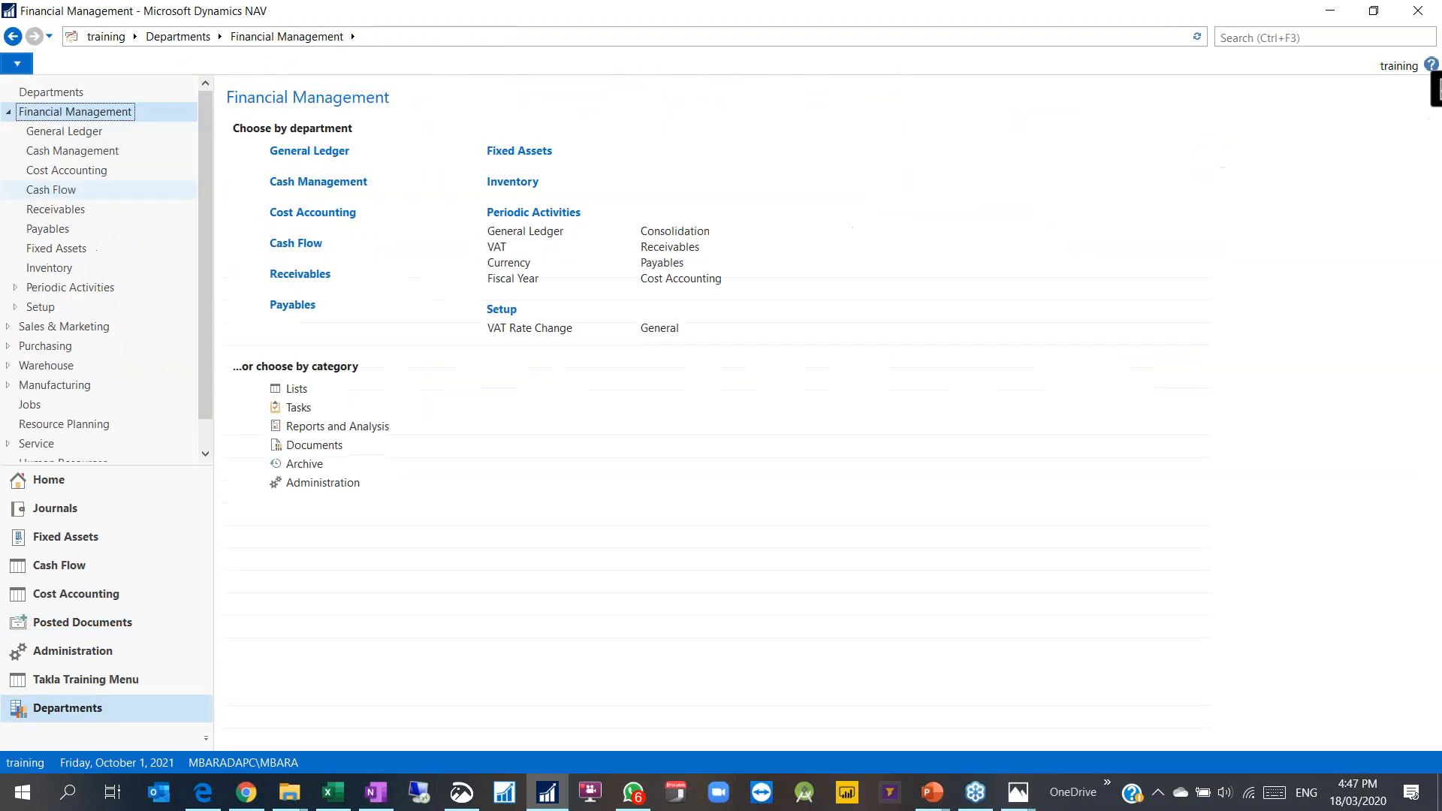
{"action": "left_click", "coordinate": [61, 132]}
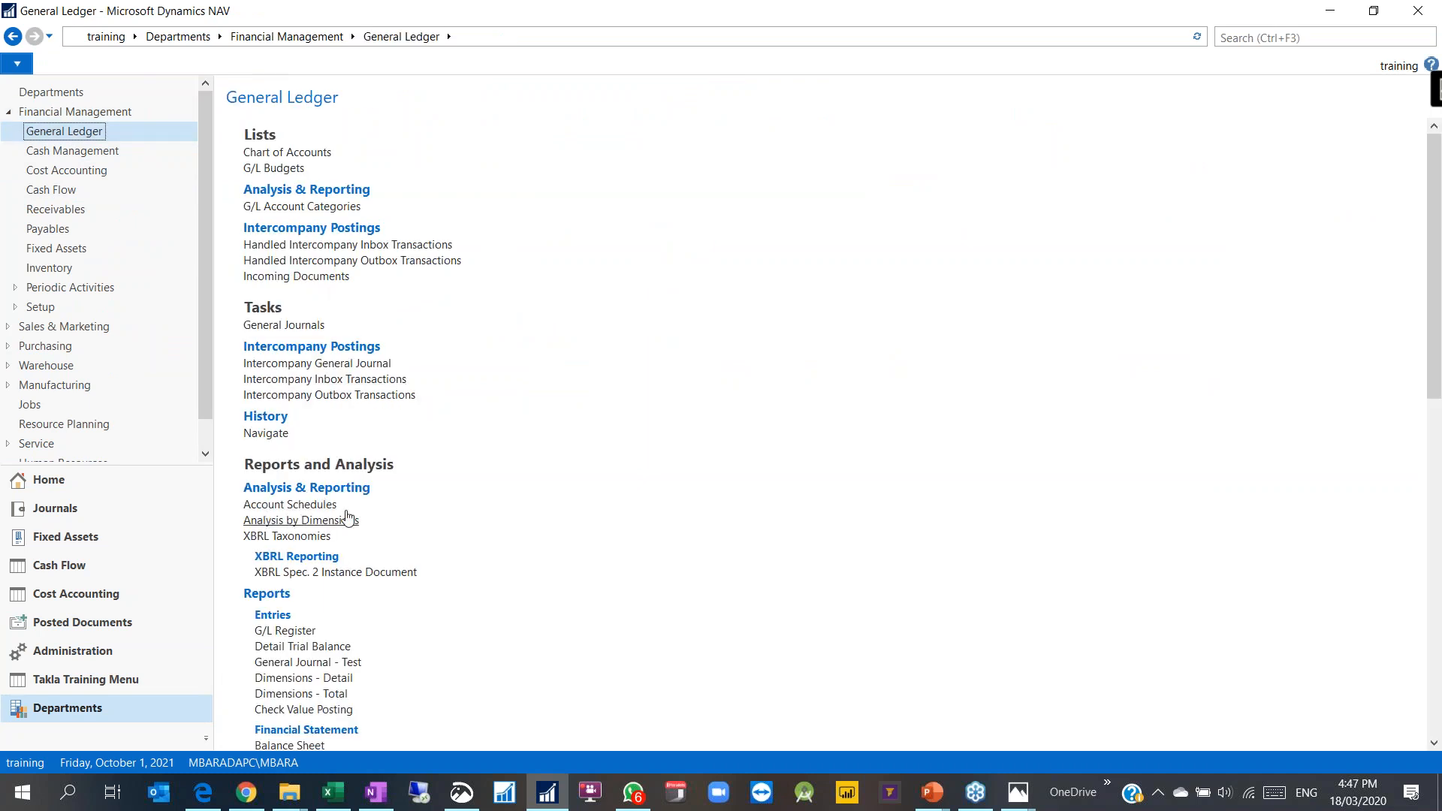
{"action": "left_click", "coordinate": [273, 522]}
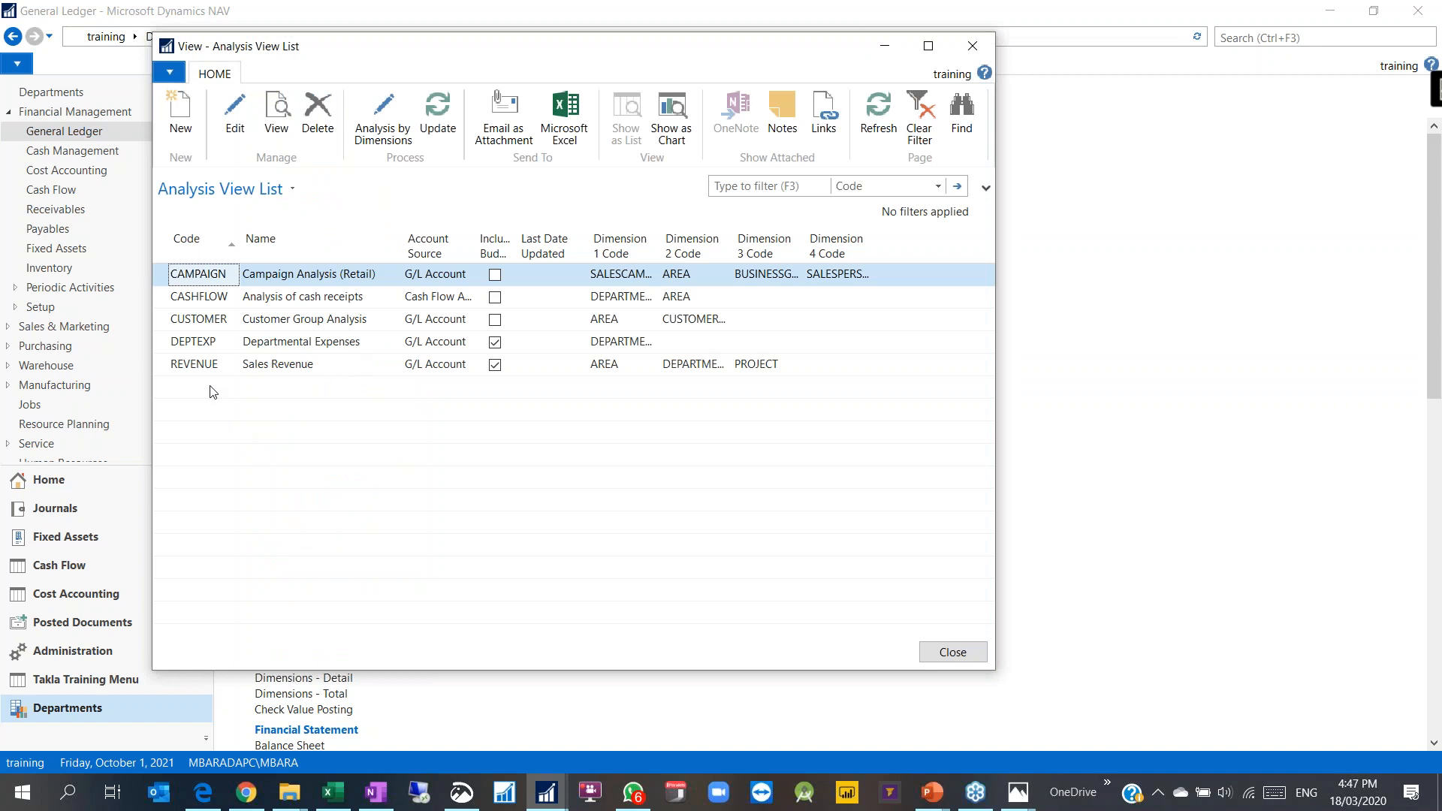
Step: Create a new analysis view with code MARCH2020 and name 'NEw Analysis View Created during training'
{"action": "left_click", "coordinate": [178, 115]}
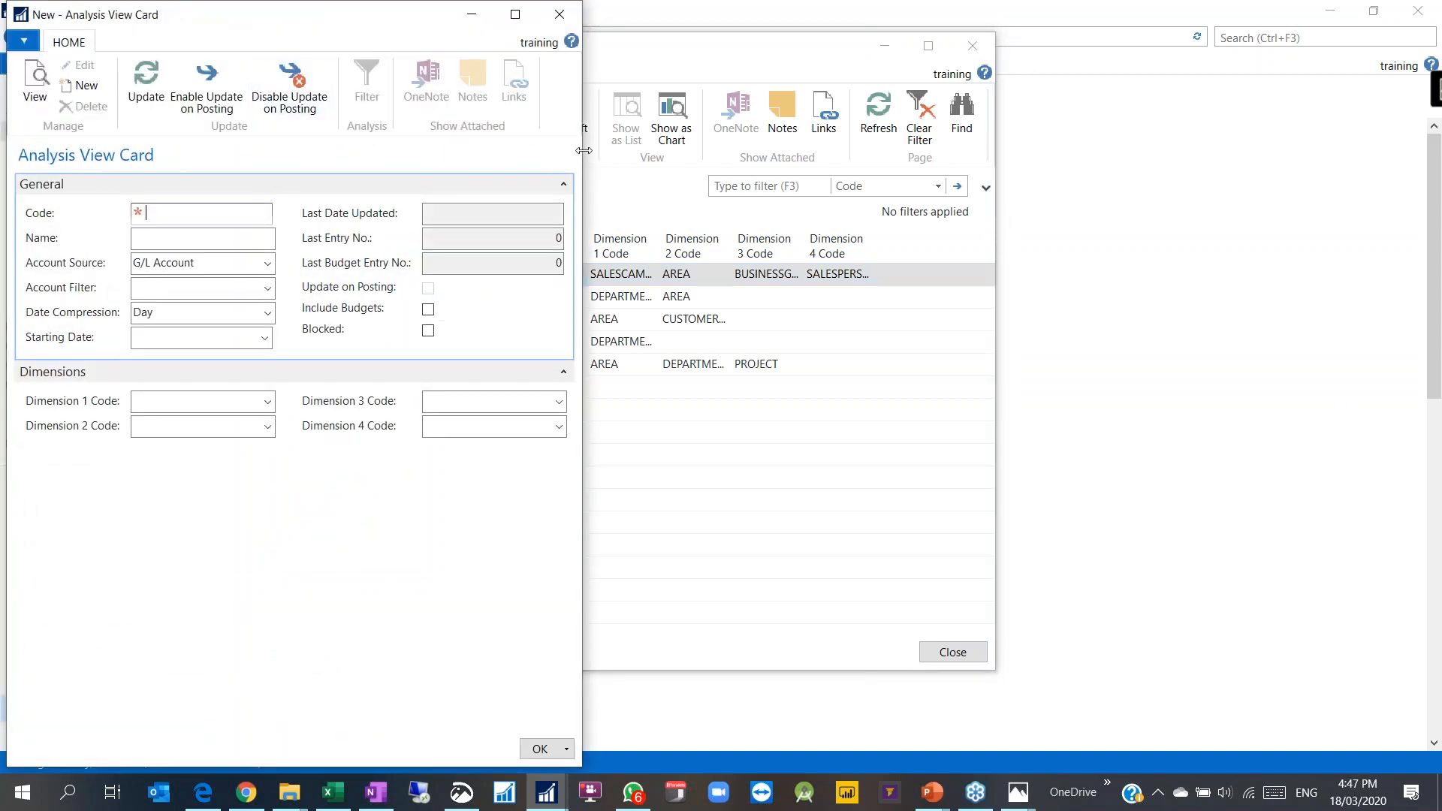
{"action": "left_click_drag", "start_coordinate": [582, 156], "coordinate": [876, 156]}
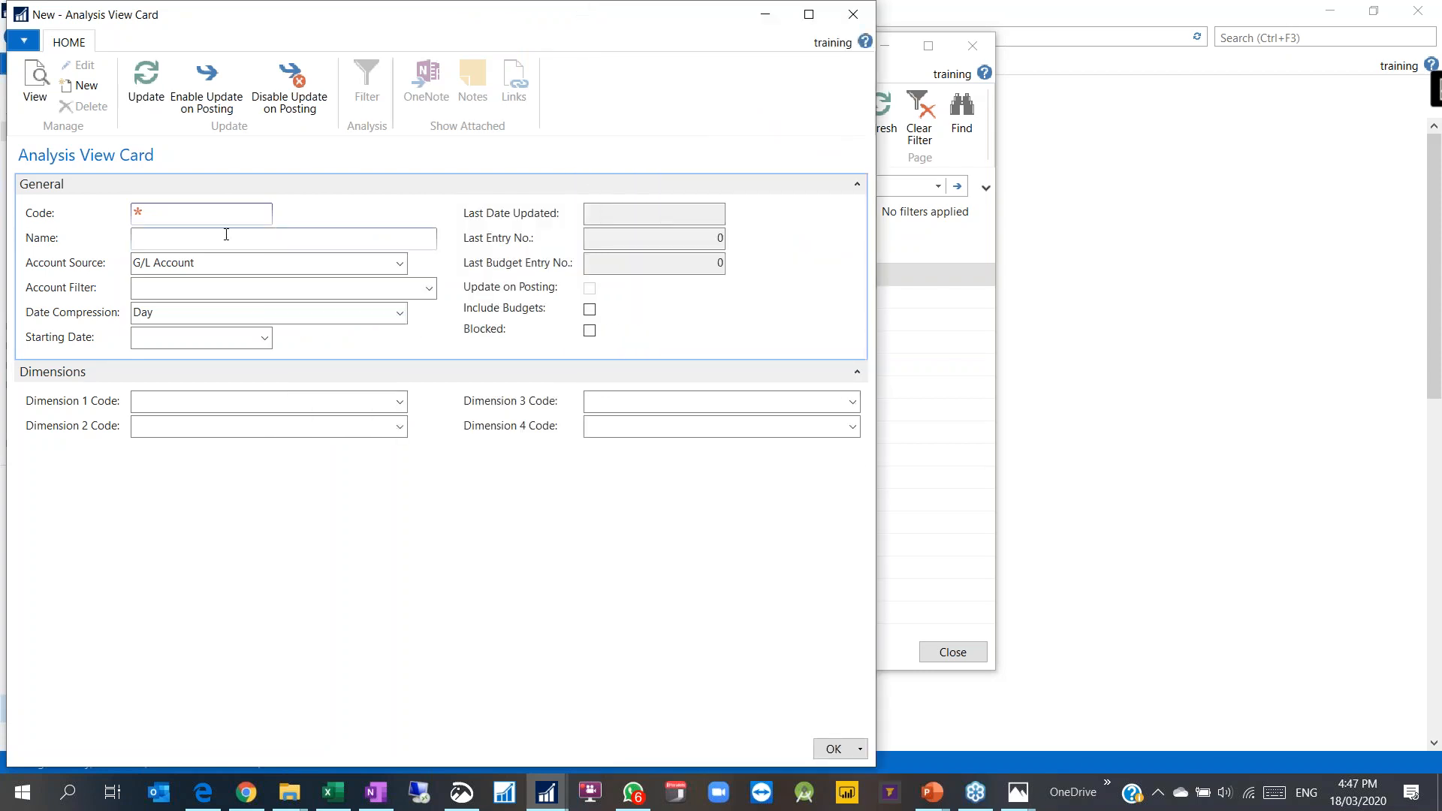
{"action": "type", "text": "NEW"}
{"action": "key", "text": "BackSpace"}
{"action": "key", "text": "BackSpace"}
{"action": "type", "text": "MARCH2020"}
{"action": "left_click", "coordinate": [283, 238]}
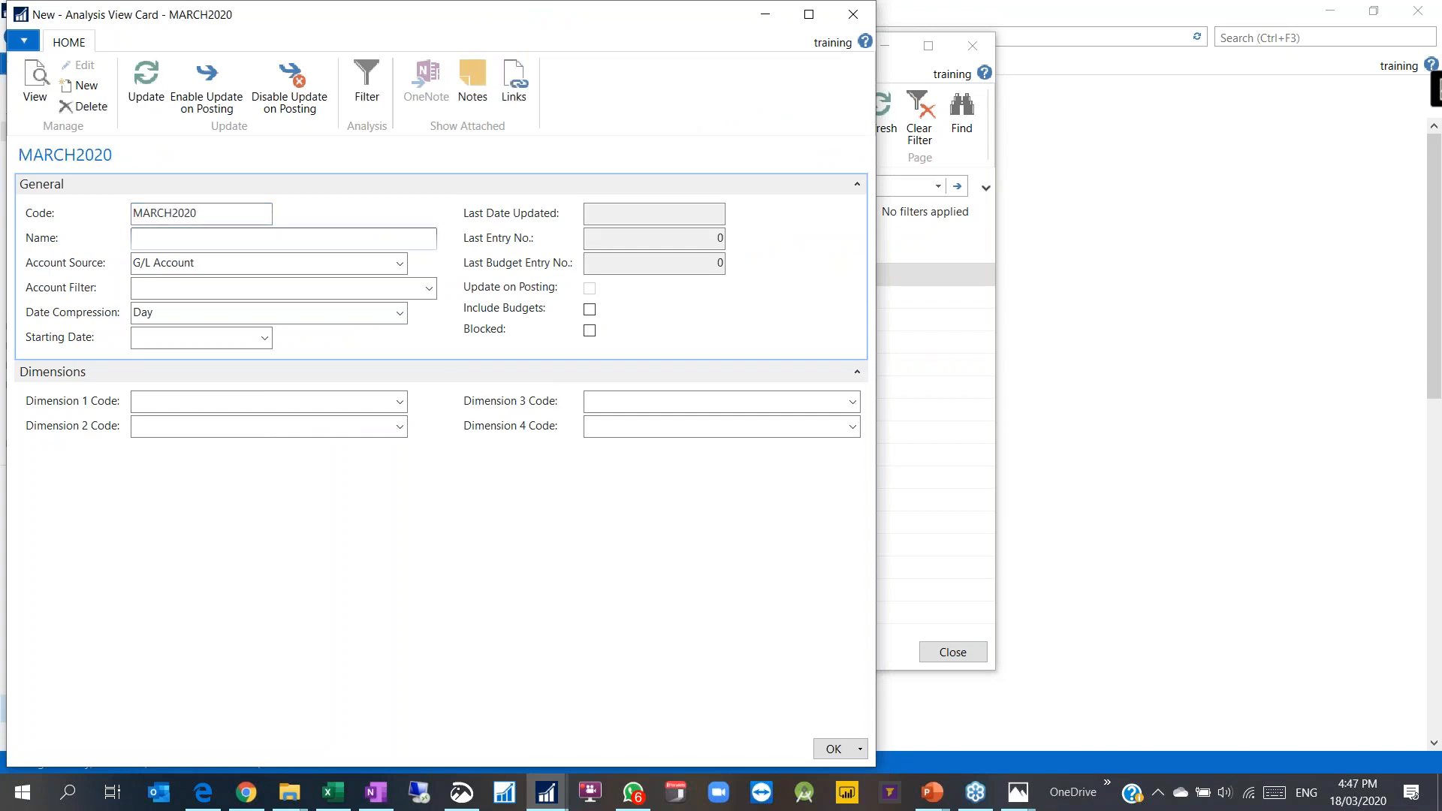
{"action": "type", "text": "NEw Analysis View Created during training"}
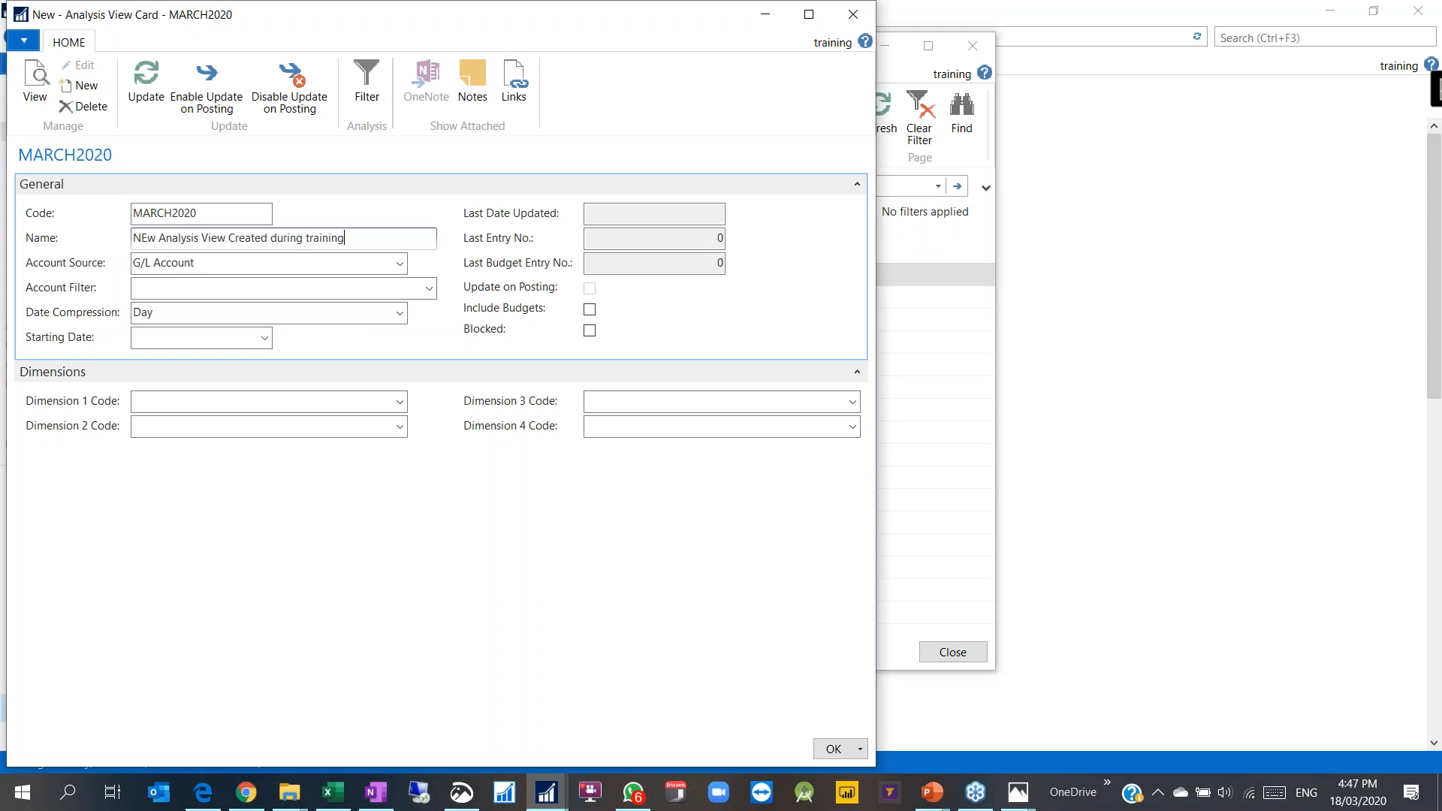
{"action": "left_click", "coordinate": [1434, 95]}
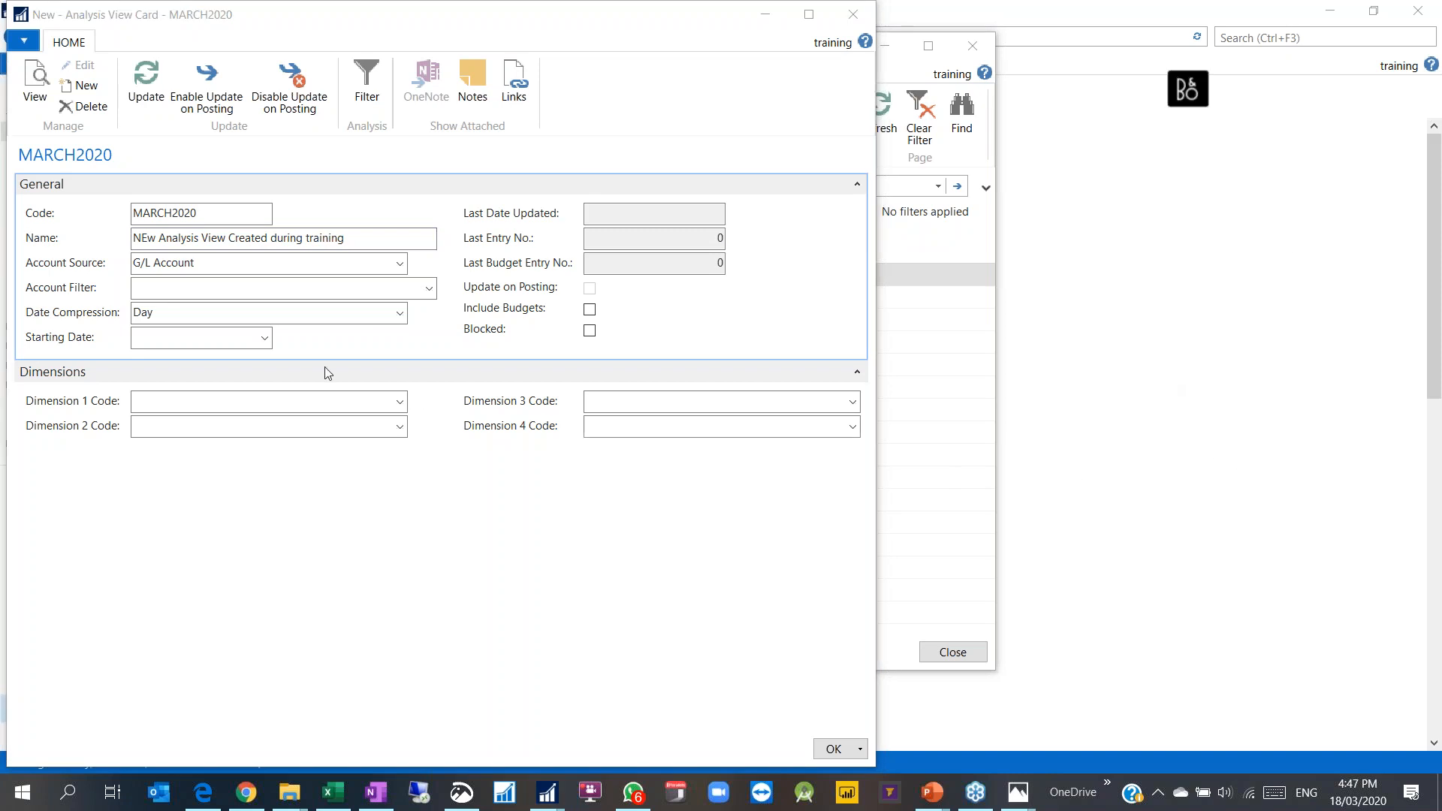
Step: Browse G/L accounts filtered 6.. and the dimension 1 codes without choosing either
{"action": "left_click", "coordinate": [183, 288]}
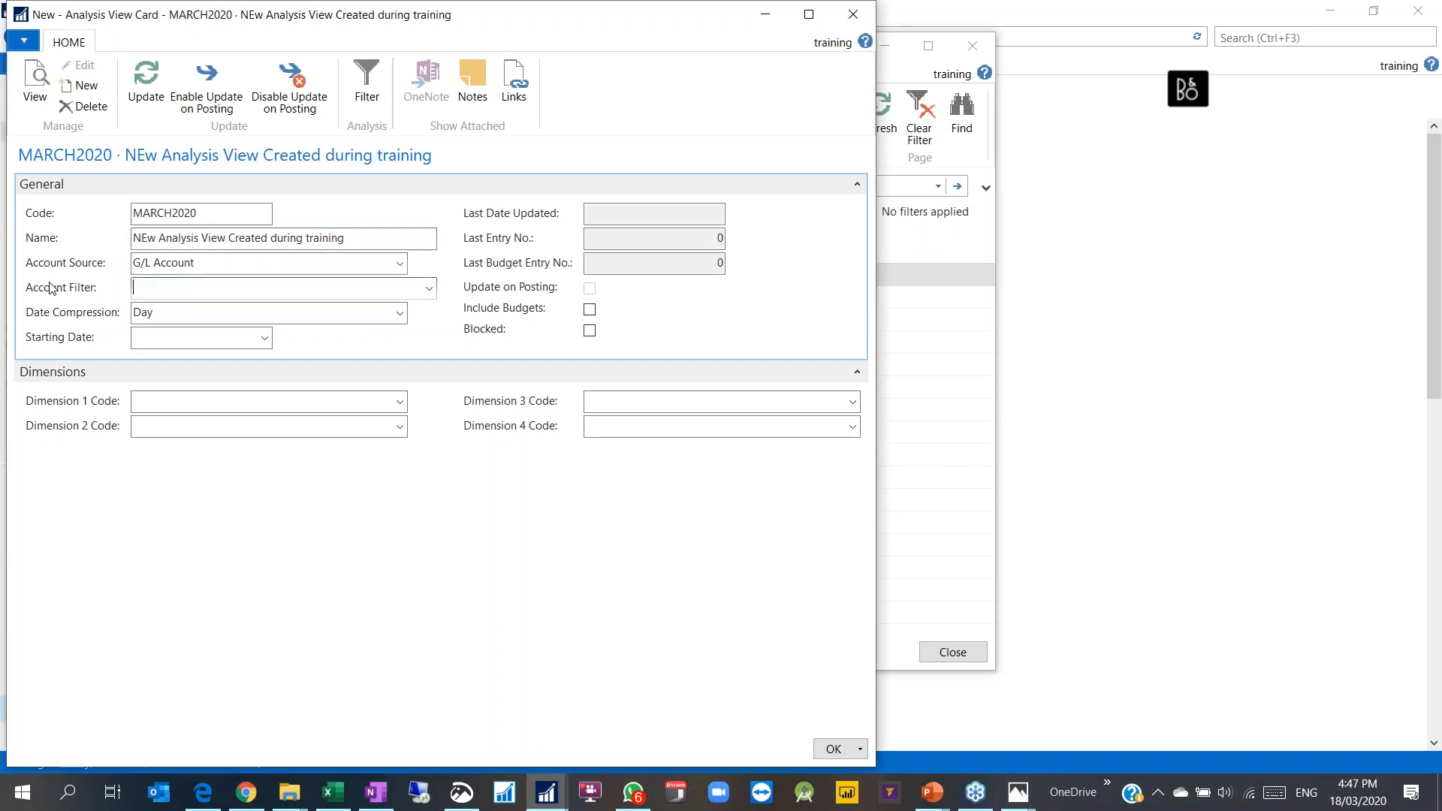
{"action": "left_click", "coordinate": [431, 291]}
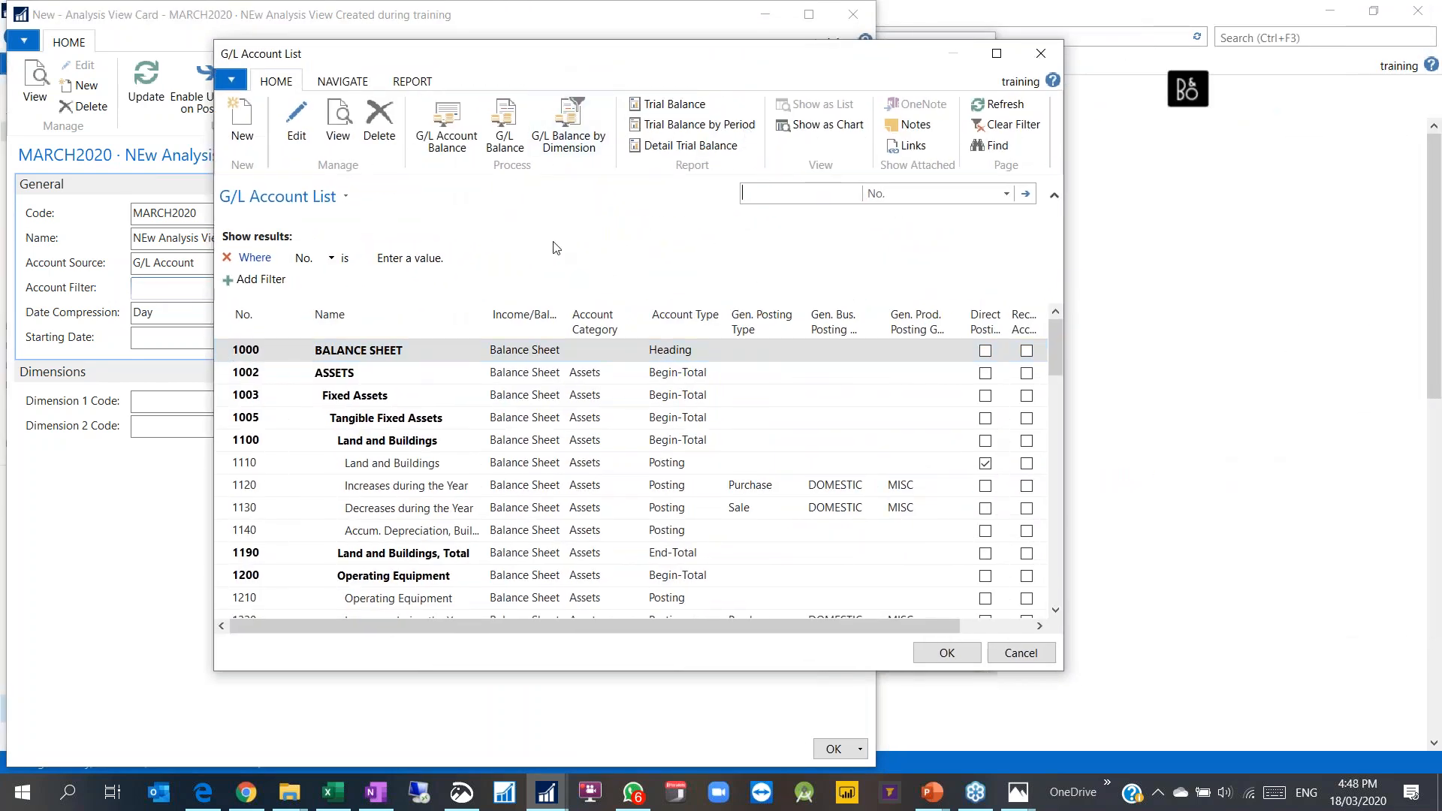
{"action": "type", "text": "6.."}
{"action": "key", "text": "Return"}
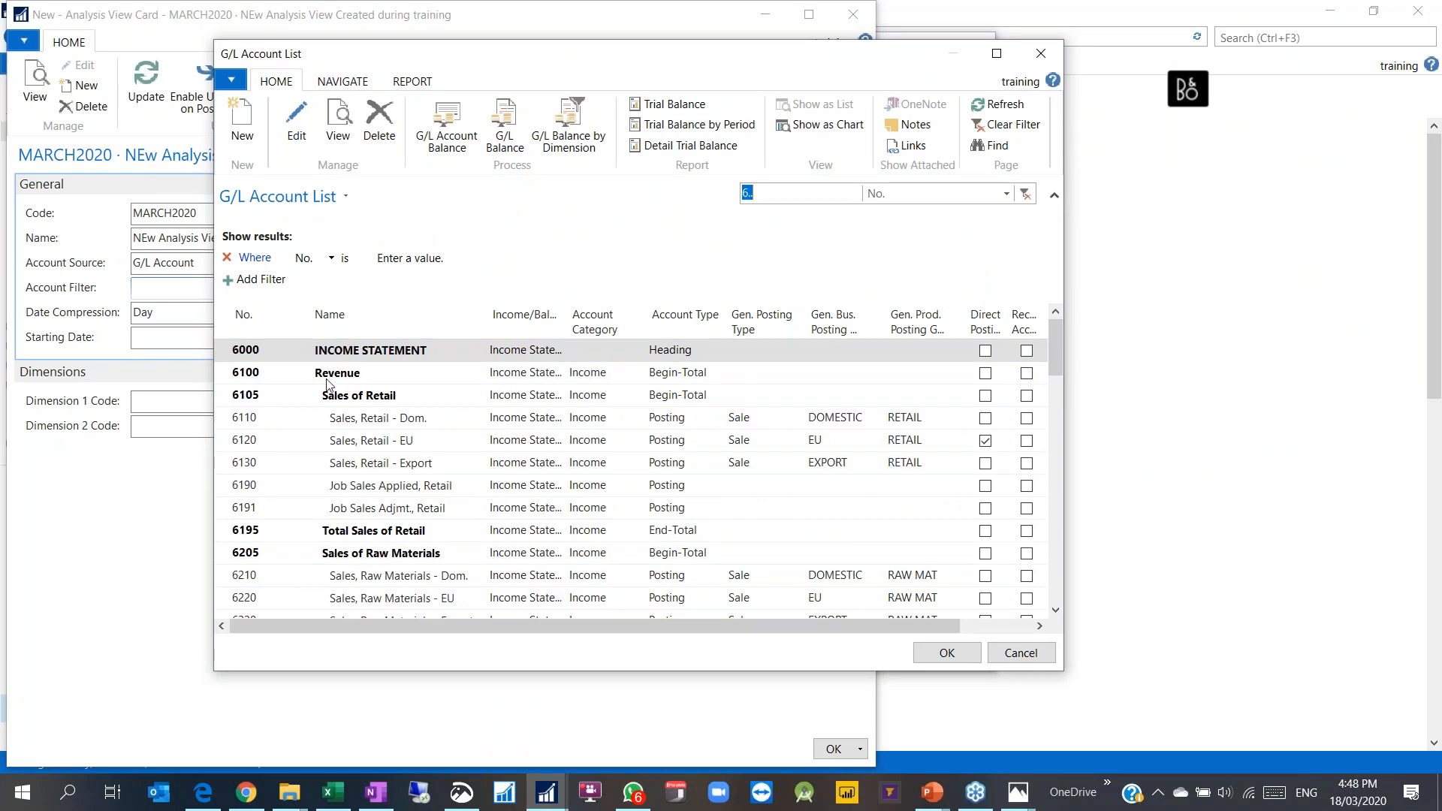
{"action": "scroll", "coordinate": [331, 384], "scroll_direction": "down", "scroll_amount": 10}
{"action": "scroll", "coordinate": [319, 463], "scroll_direction": "up", "scroll_amount": 10}
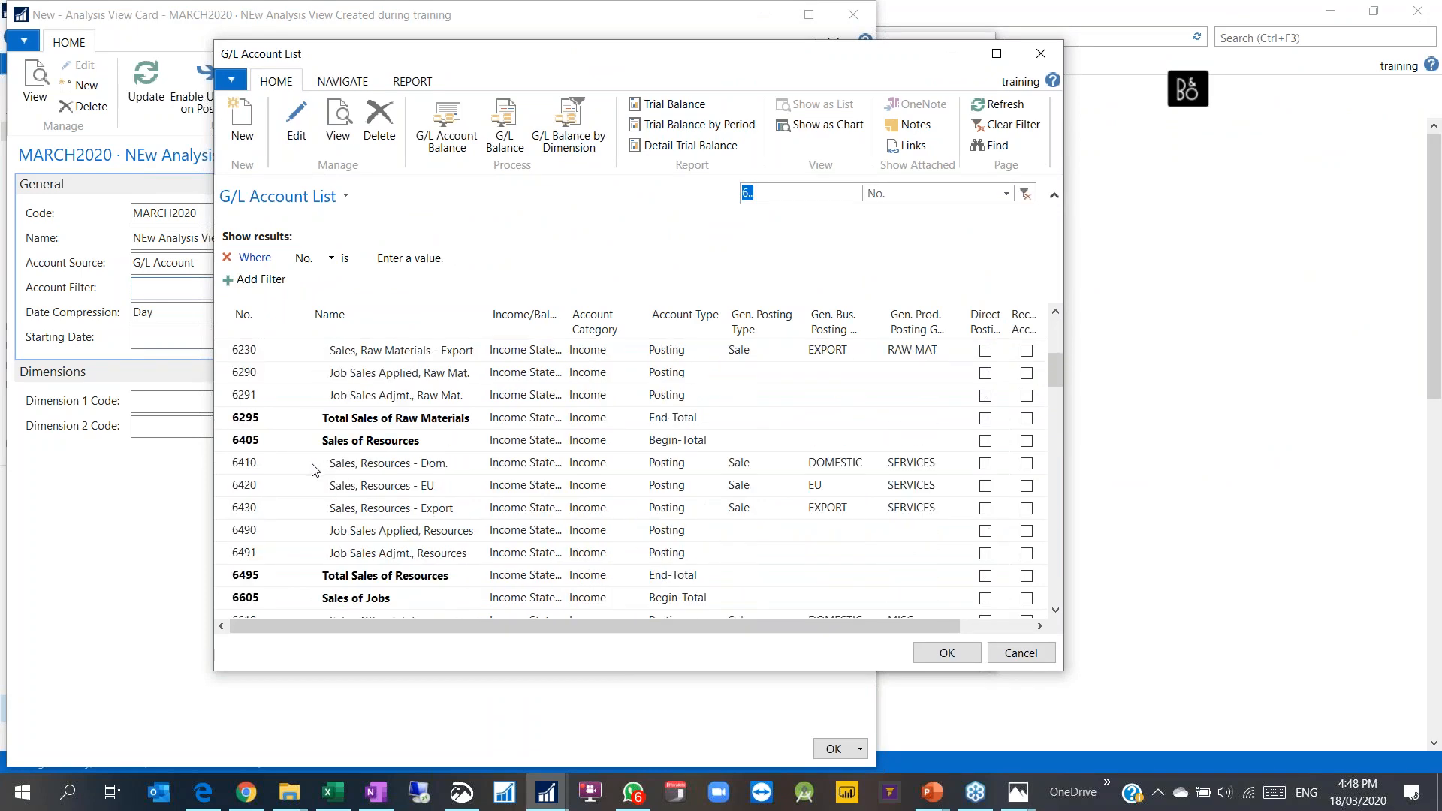
{"action": "left_click", "coordinate": [1040, 54]}
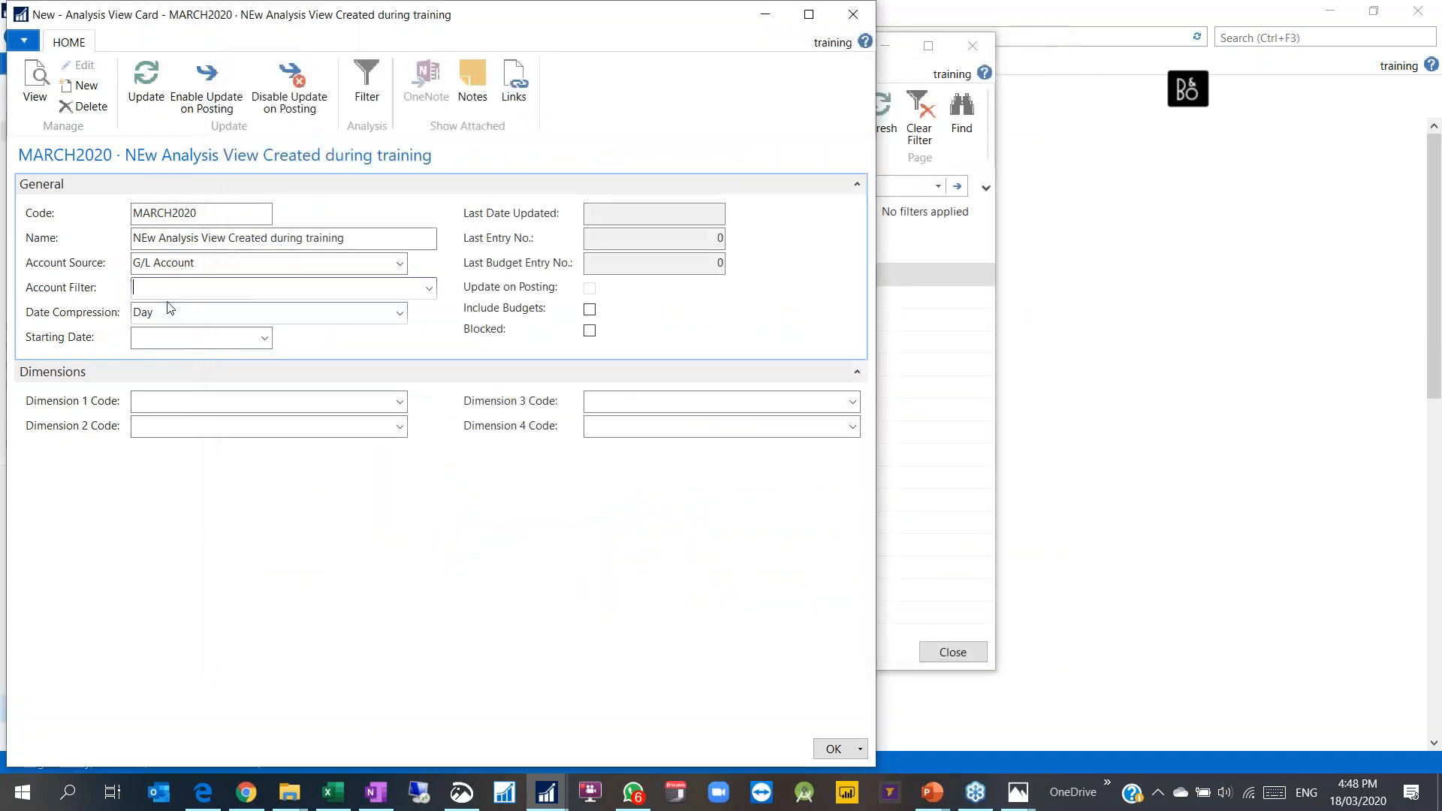
{"action": "left_click", "coordinate": [197, 306]}
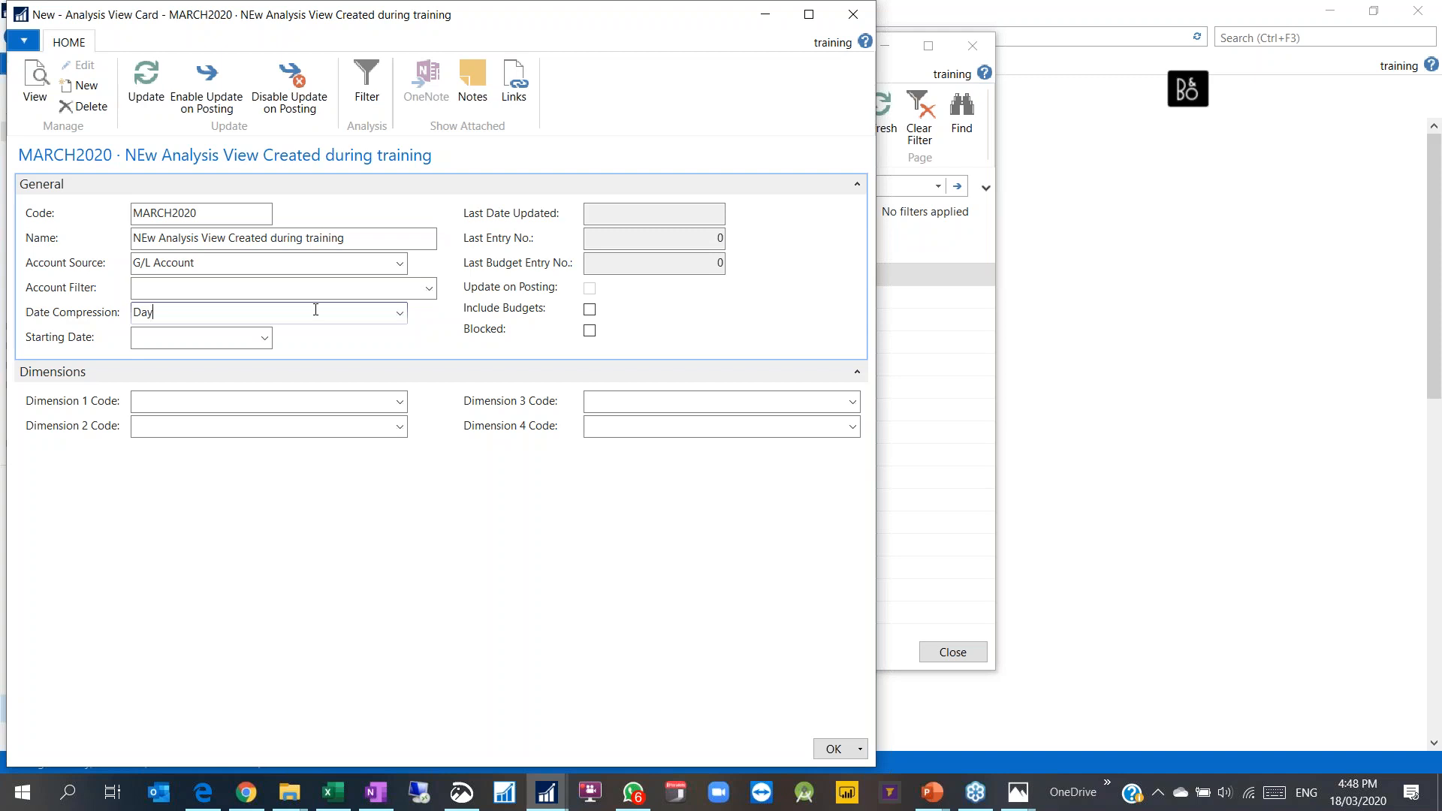
{"action": "left_click", "coordinate": [400, 401]}
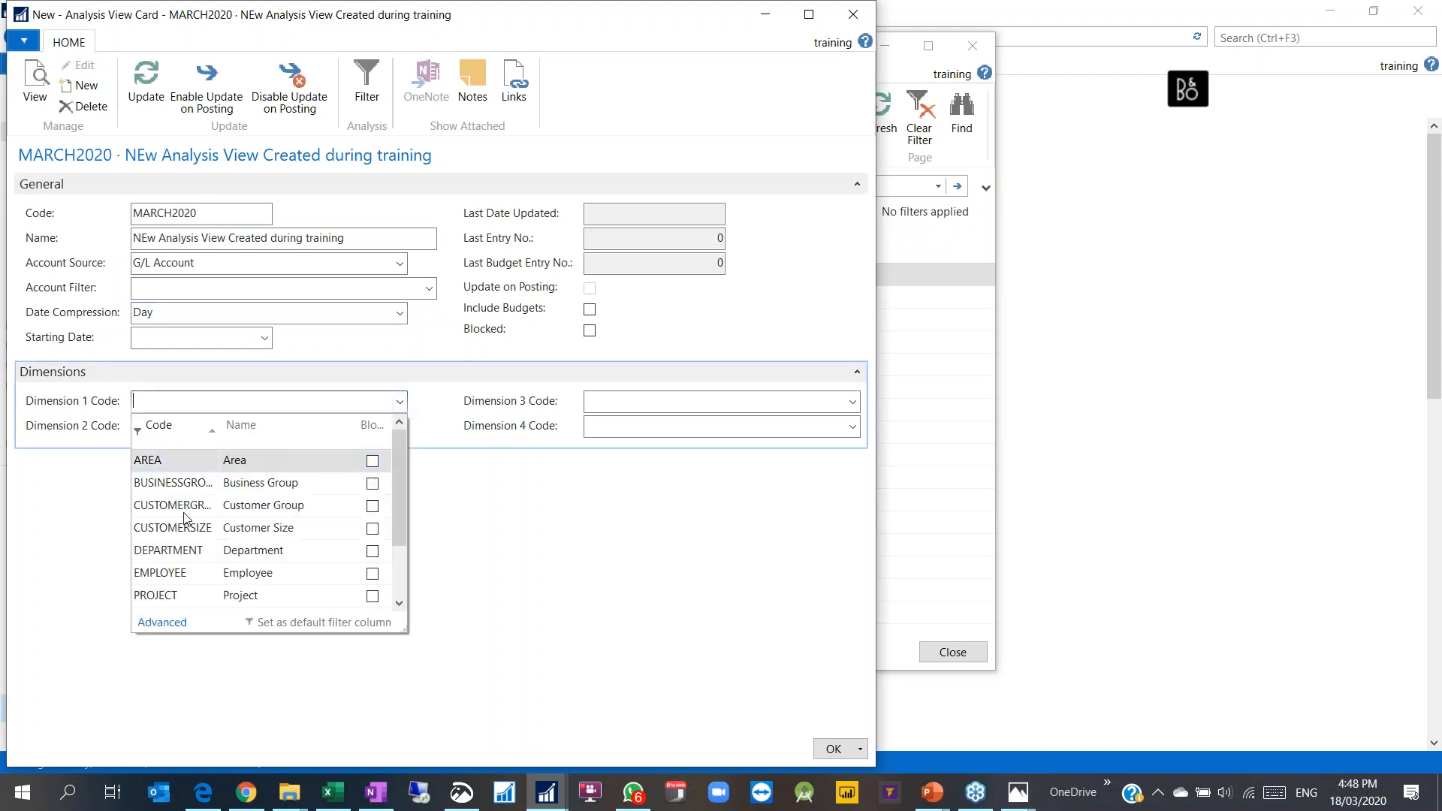
{"action": "scroll", "coordinate": [188, 518], "scroll_direction": "down", "scroll_amount": 1}
{"action": "left_click", "coordinate": [86, 481]}
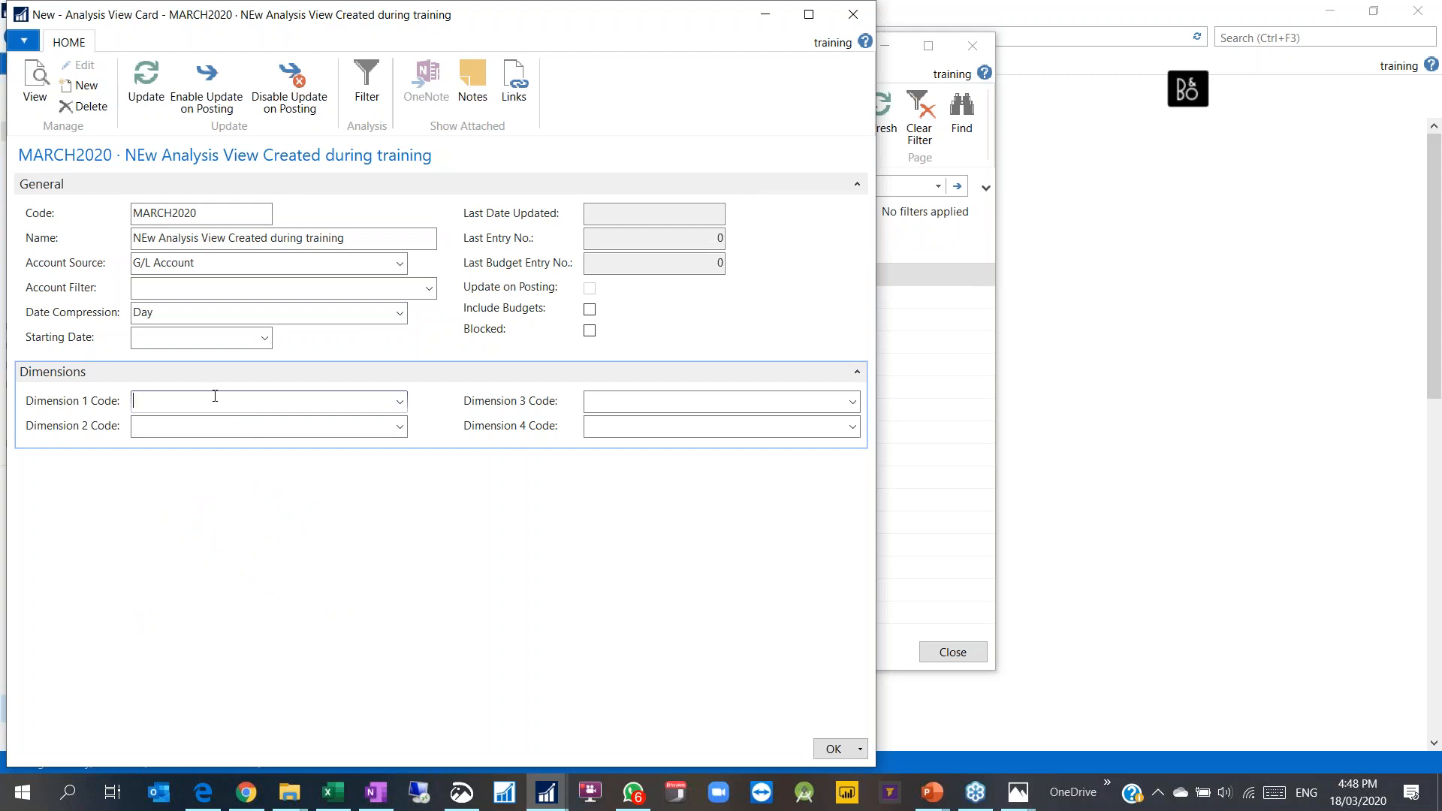
Step: Set Month compression from 01/01/2020, dimension 1 DEPARTMENT and dimension 2 PROJECT
{"action": "left_click", "coordinate": [270, 313]}
{"action": "left_click", "coordinate": [169, 394]}
{"action": "left_click", "coordinate": [215, 336]}
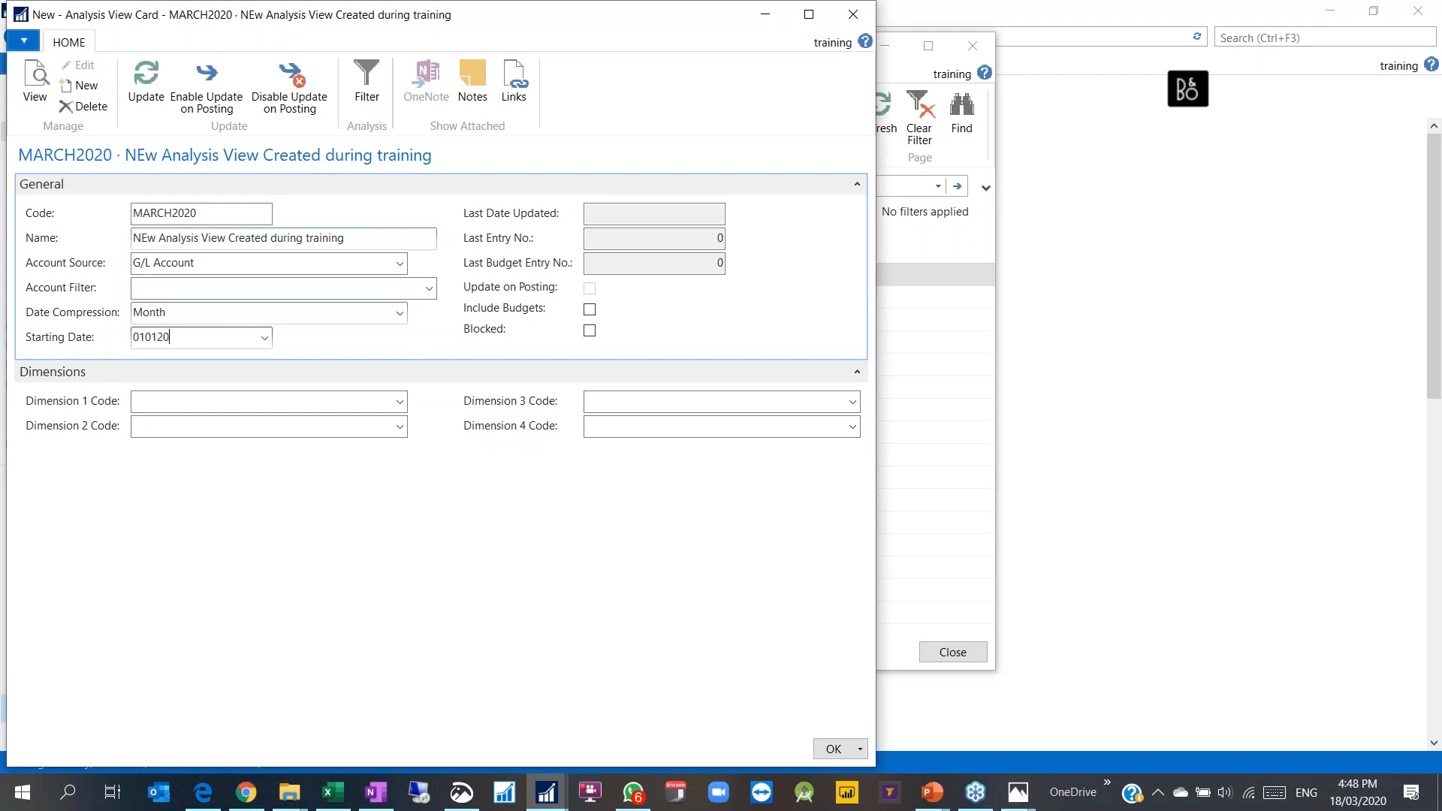
{"action": "key", "text": "Tab"}
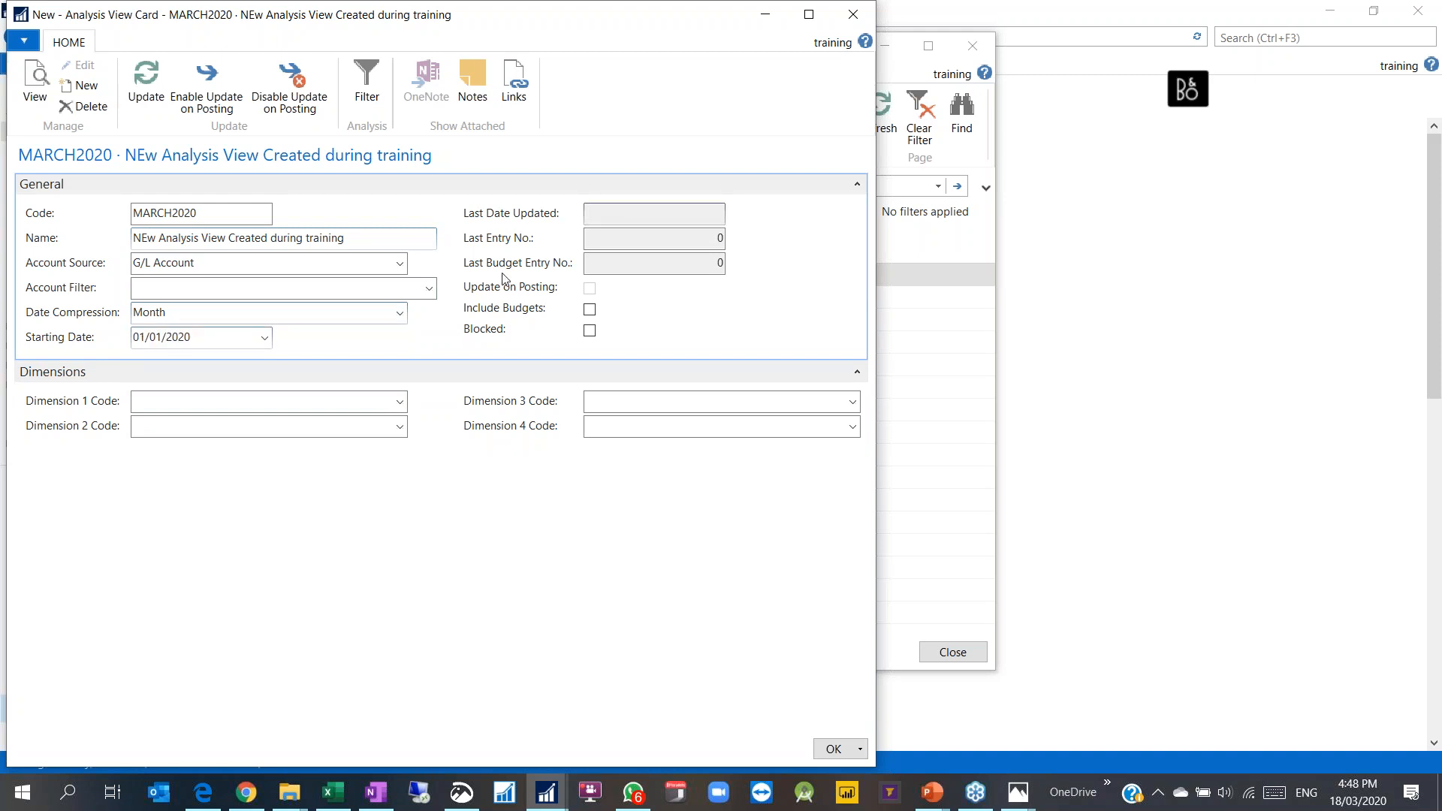
{"action": "left_click", "coordinate": [208, 396]}
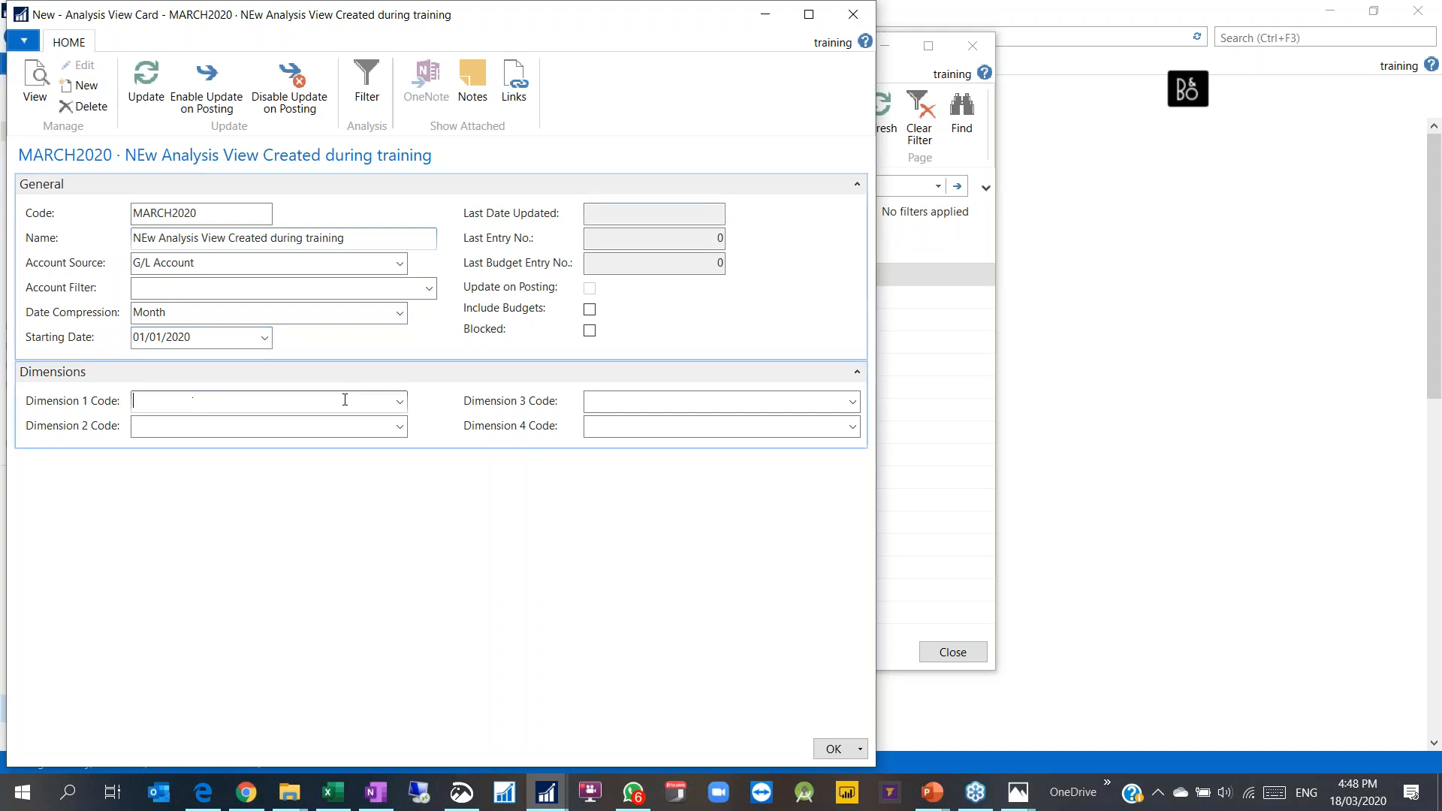
{"action": "left_click", "coordinate": [398, 403]}
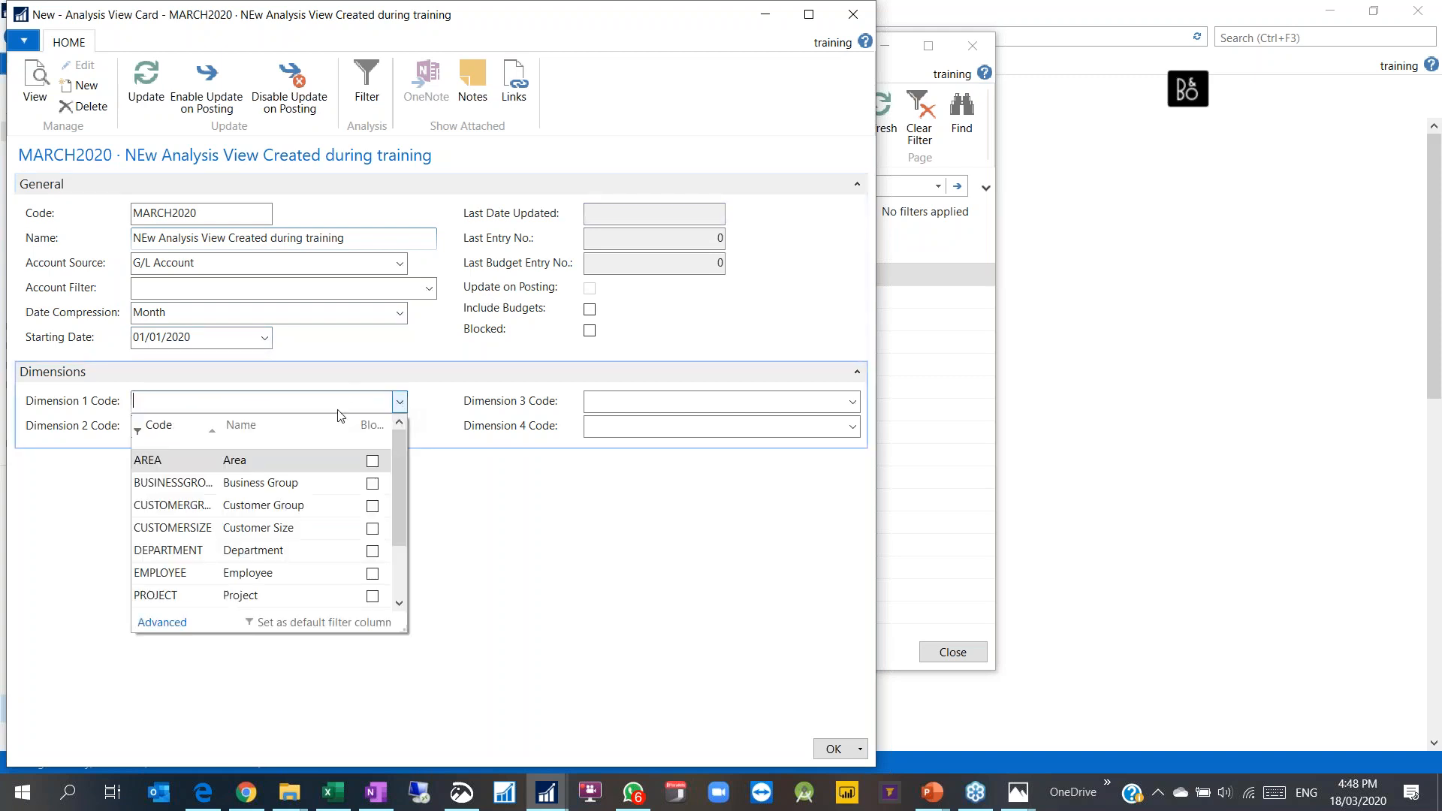
{"action": "left_click", "coordinate": [176, 550]}
{"action": "left_click", "coordinate": [398, 426]}
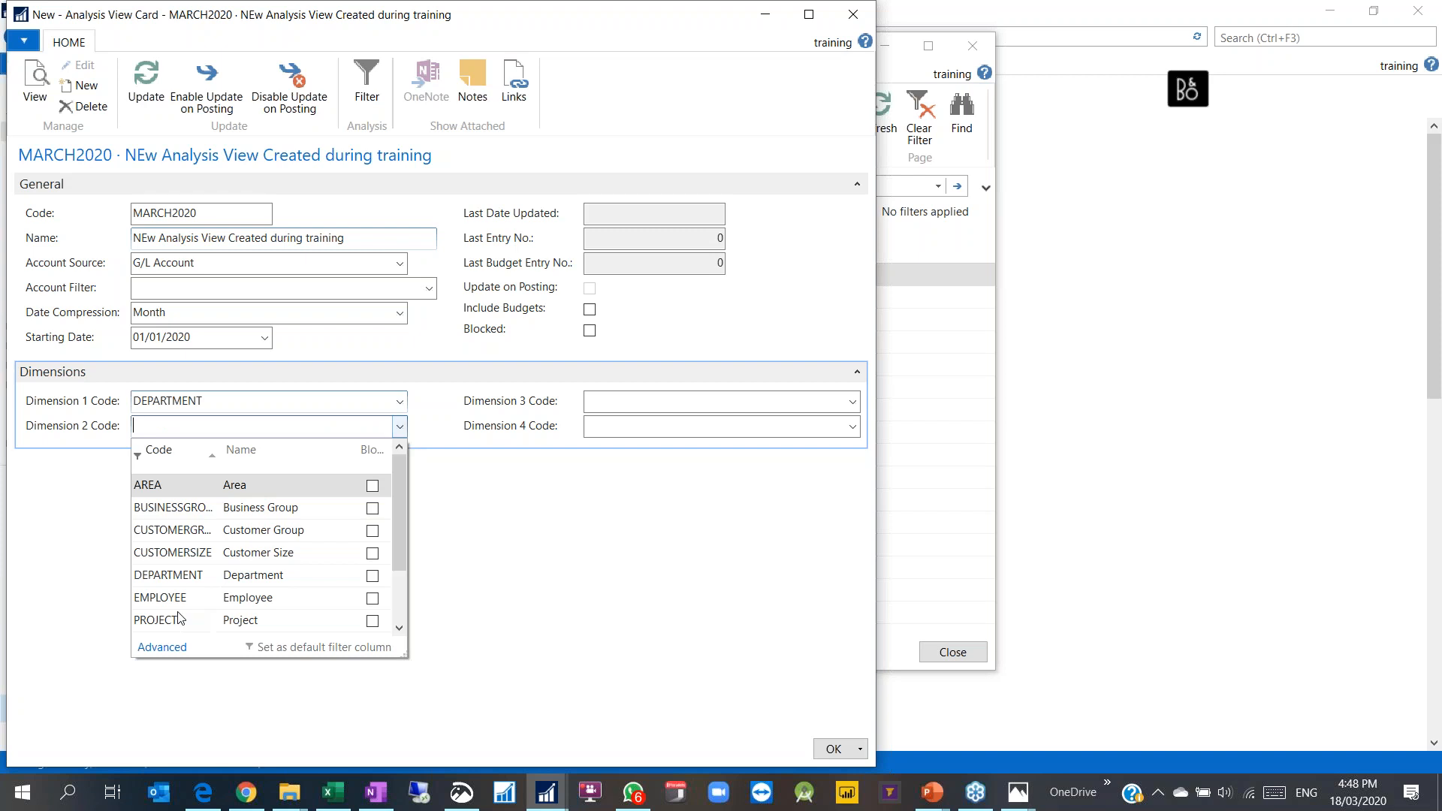
{"action": "left_click", "coordinate": [184, 620]}
Step: Set dimension 3 to CUSTOMERSIZE and dimension 4 to EMPLOYEE
{"action": "left_click", "coordinate": [658, 401]}
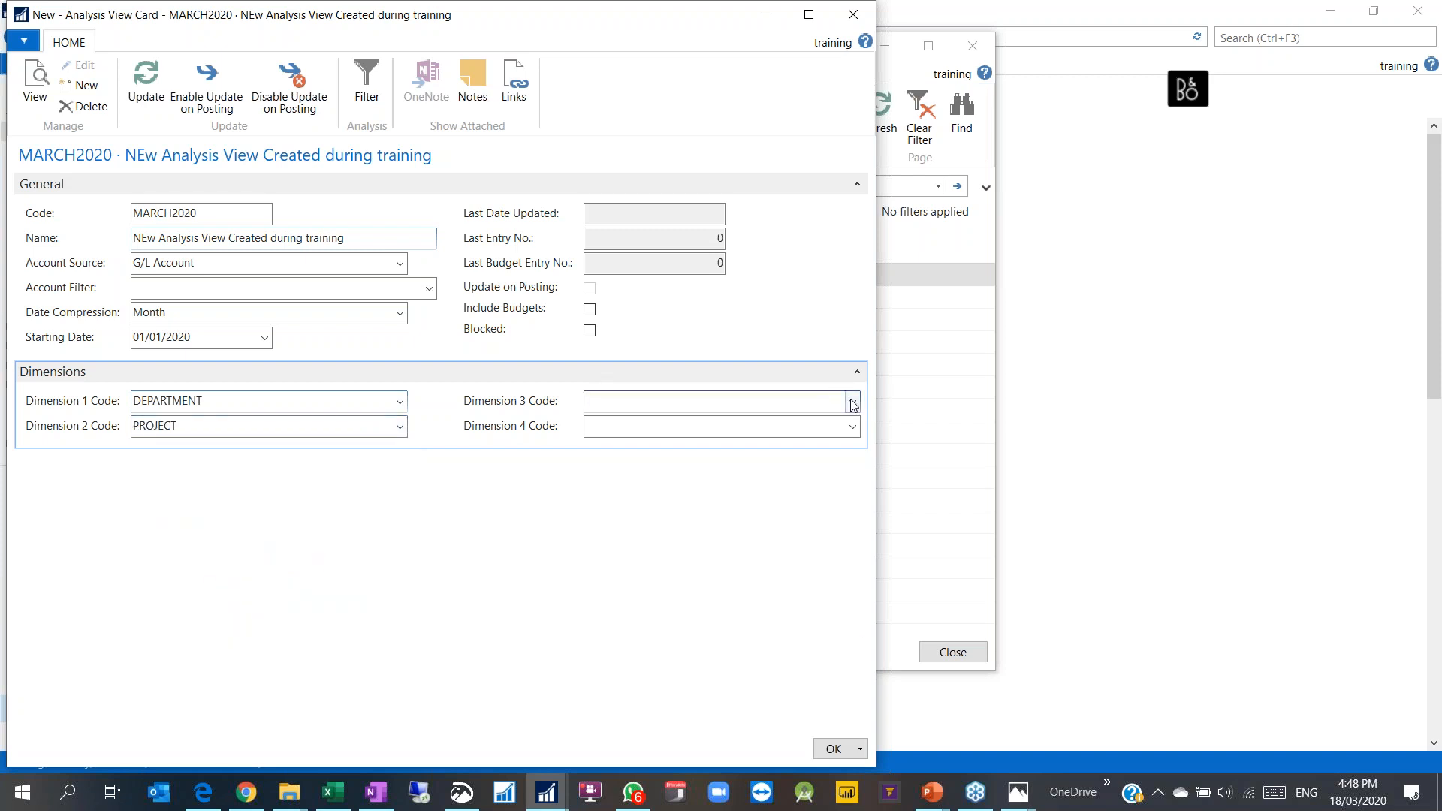
{"action": "left_click", "coordinate": [852, 402]}
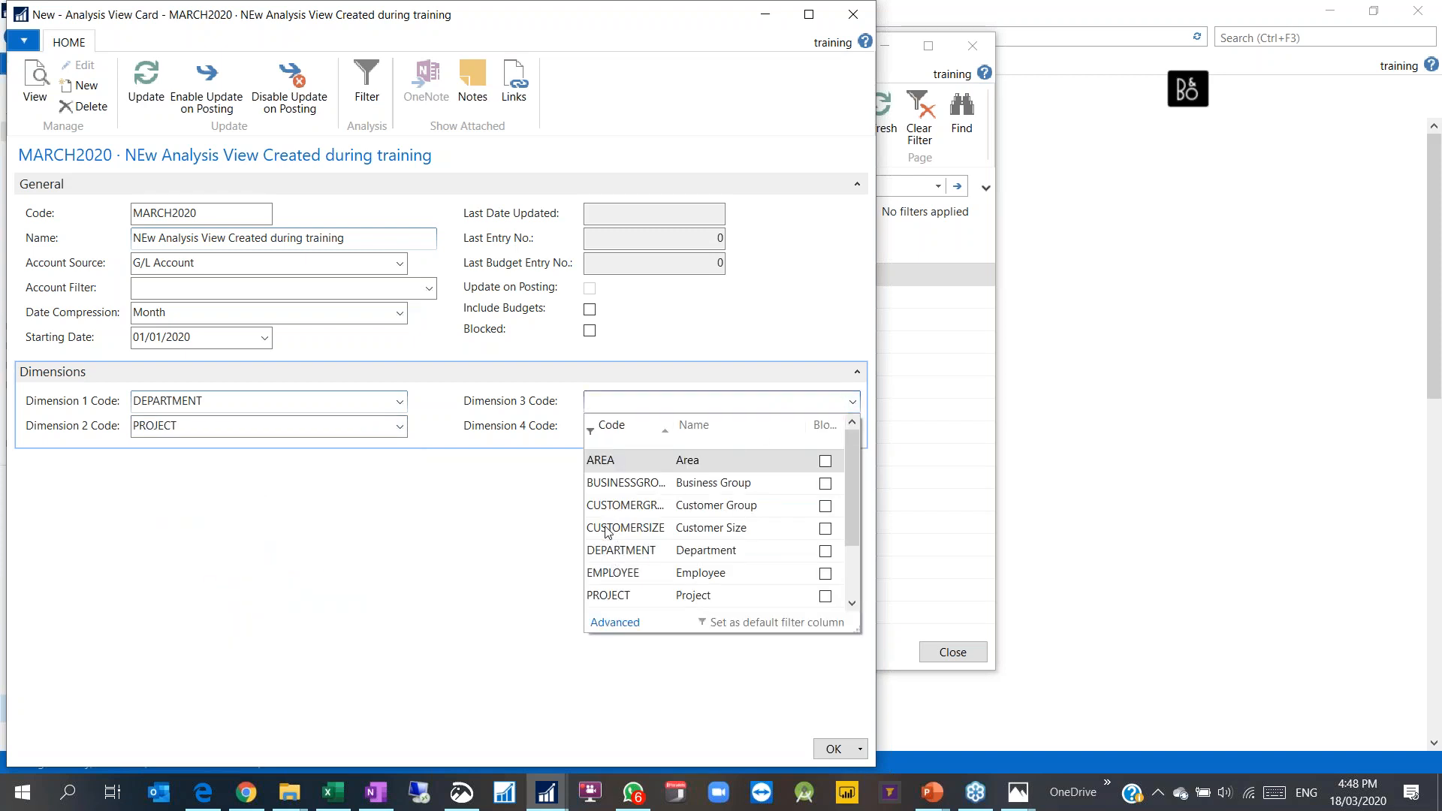
{"action": "left_click", "coordinate": [605, 575]}
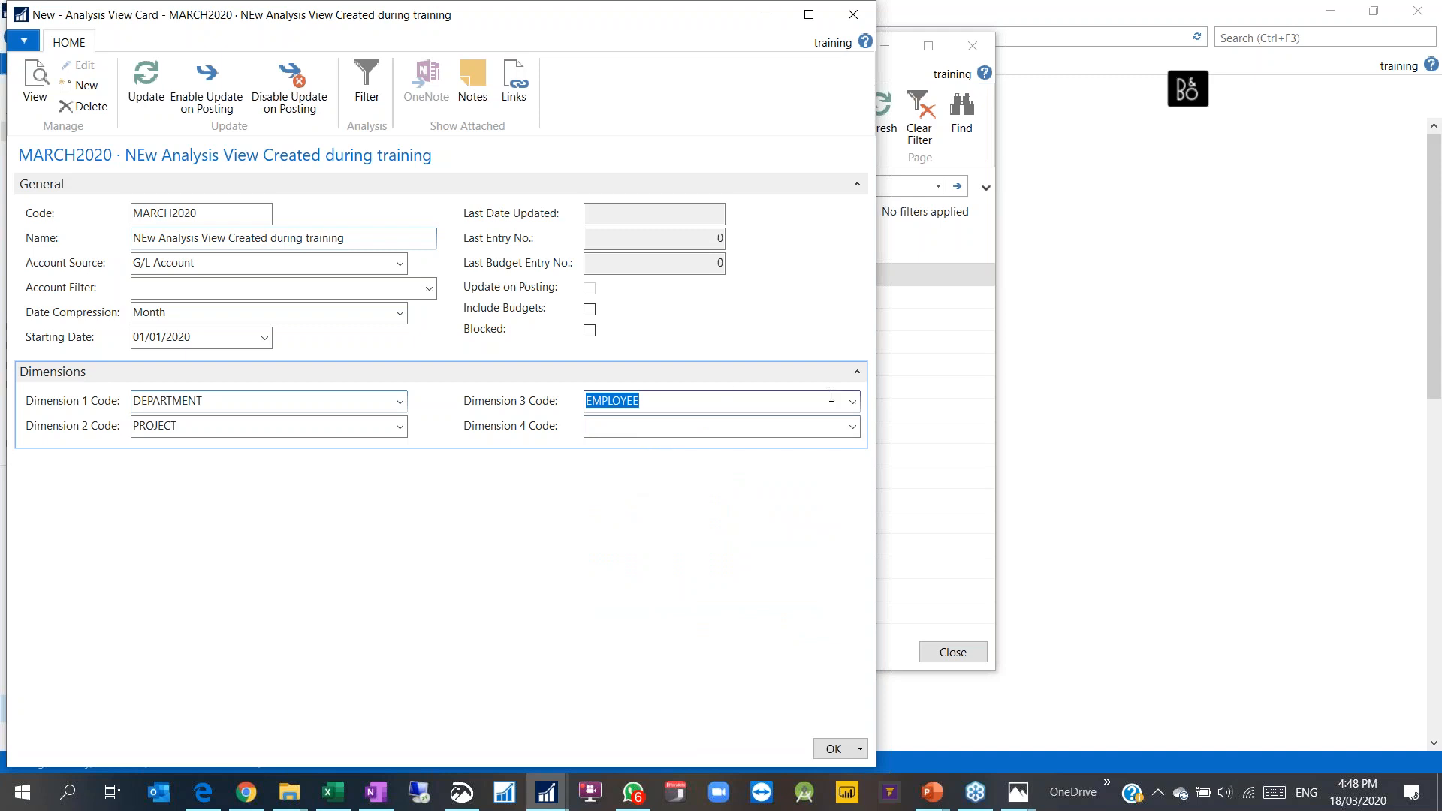
{"action": "left_click", "coordinate": [852, 401]}
{"action": "left_click", "coordinate": [643, 526]}
{"action": "left_click", "coordinate": [683, 425]}
{"action": "left_click", "coordinate": [852, 426]}
{"action": "left_click", "coordinate": [620, 596]}
{"action": "left_click", "coordinate": [650, 400]}
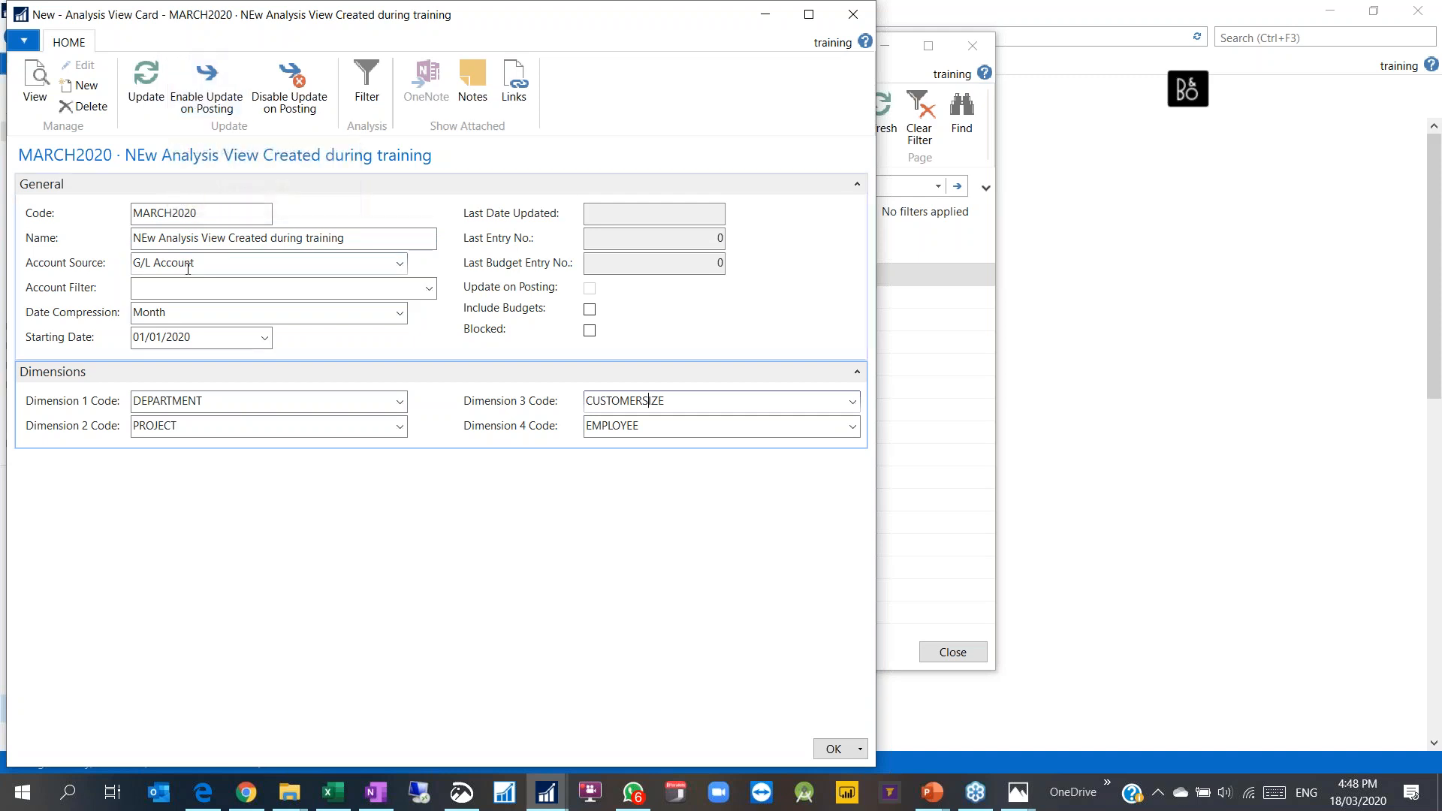
{"action": "left_click", "coordinate": [148, 238]}
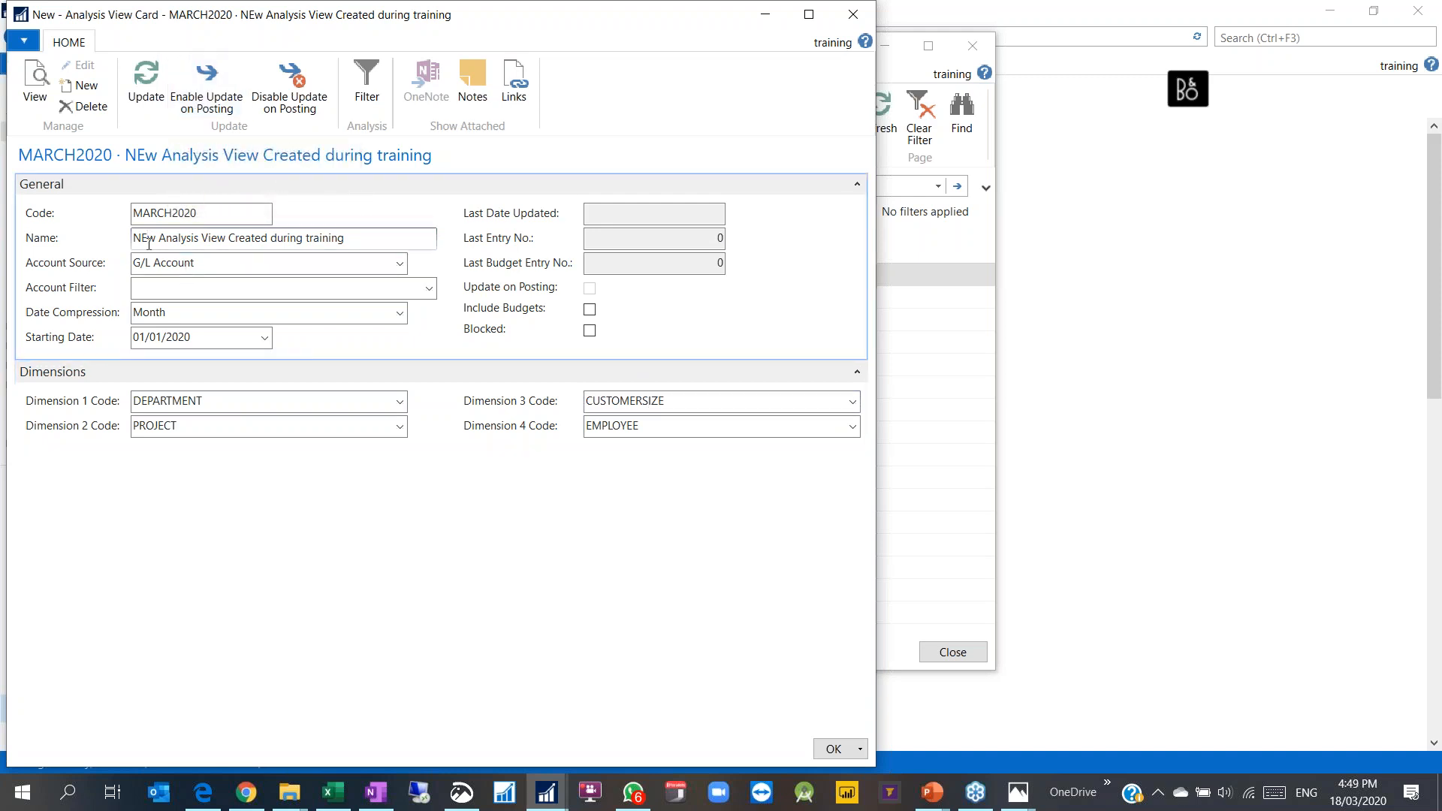
Step: Rename to 'New Analysis View Created during training', update MARCH2020 with ledger entries, and close the card
{"action": "left_click", "coordinate": [190, 315]}
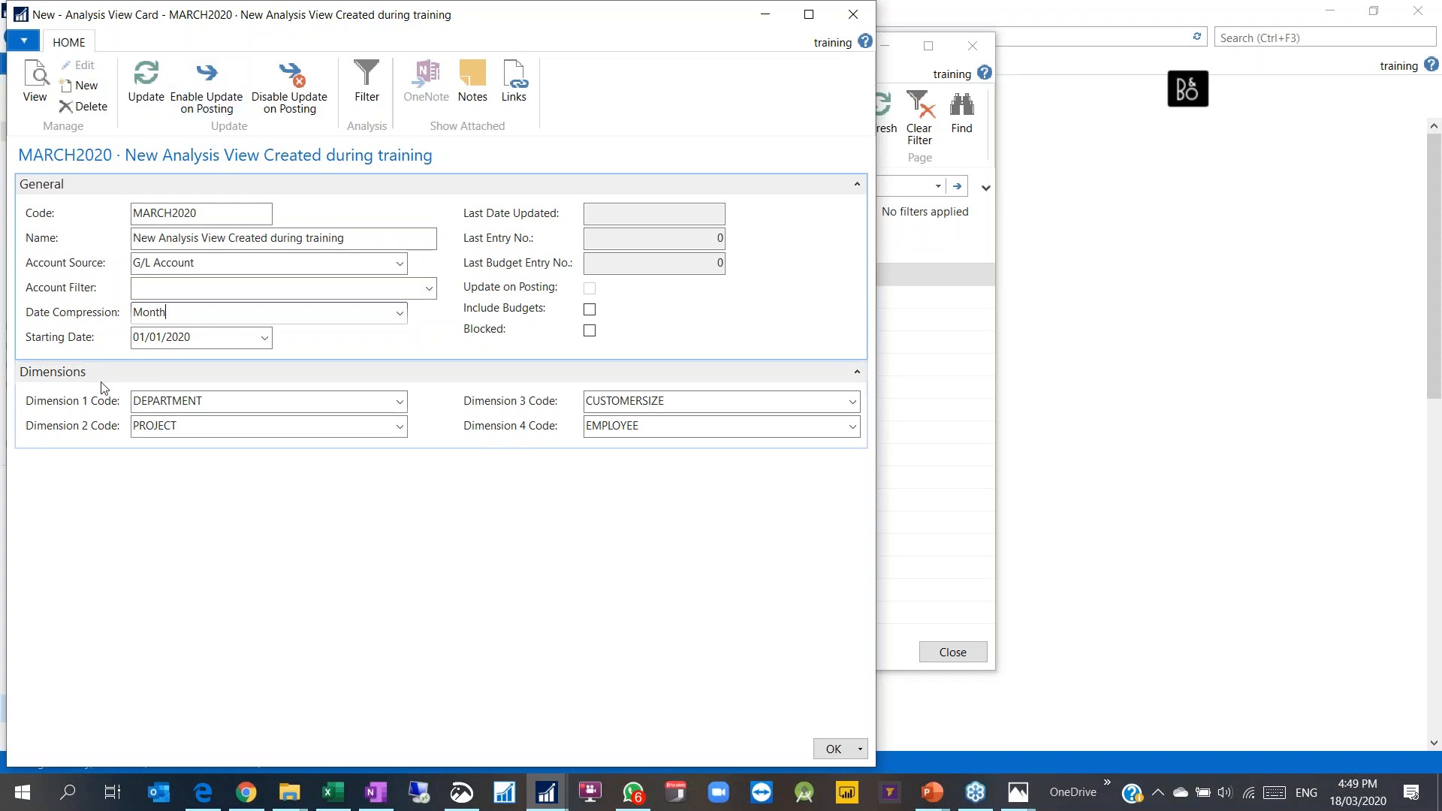
{"action": "left_click", "coordinate": [142, 88]}
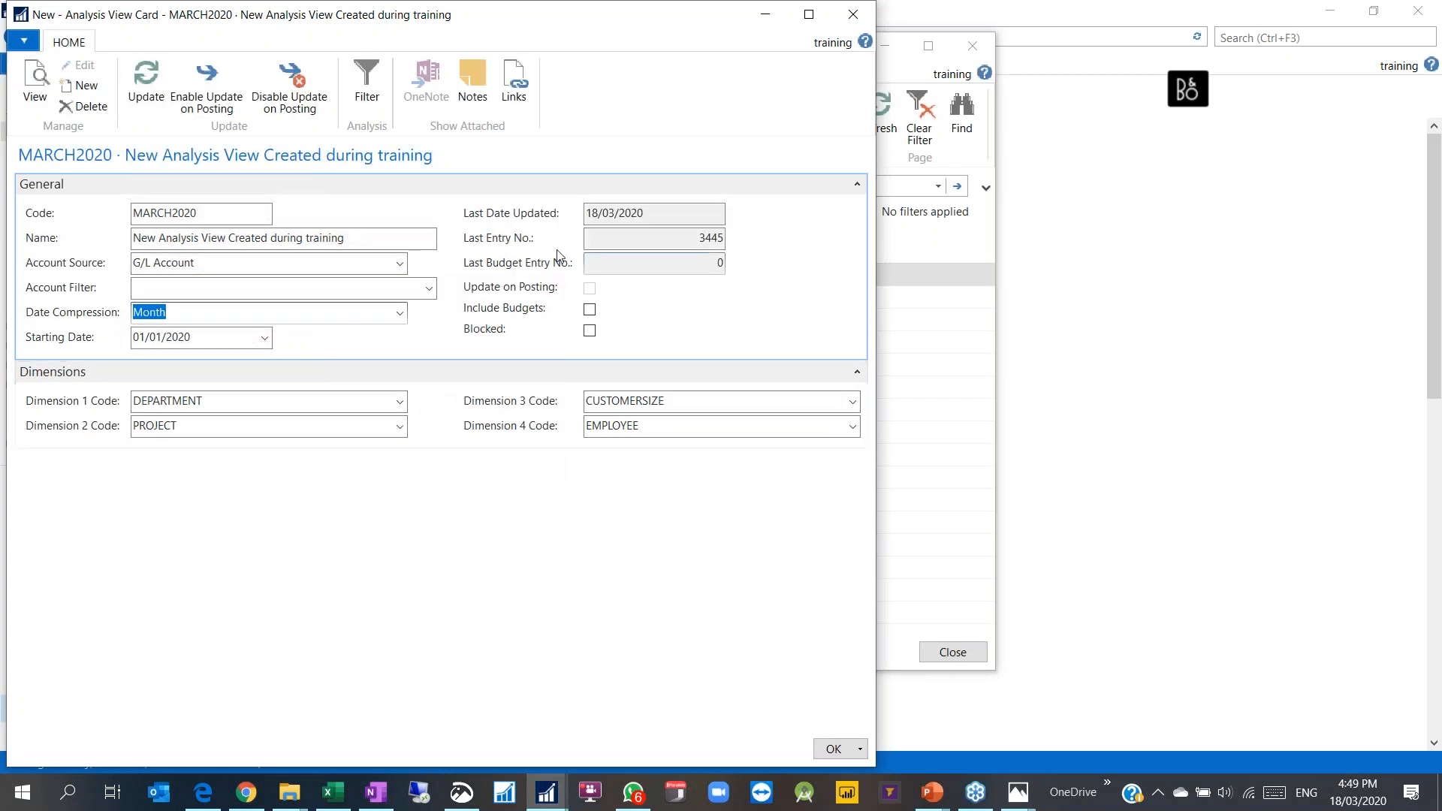
{"action": "left_click", "coordinate": [717, 237]}
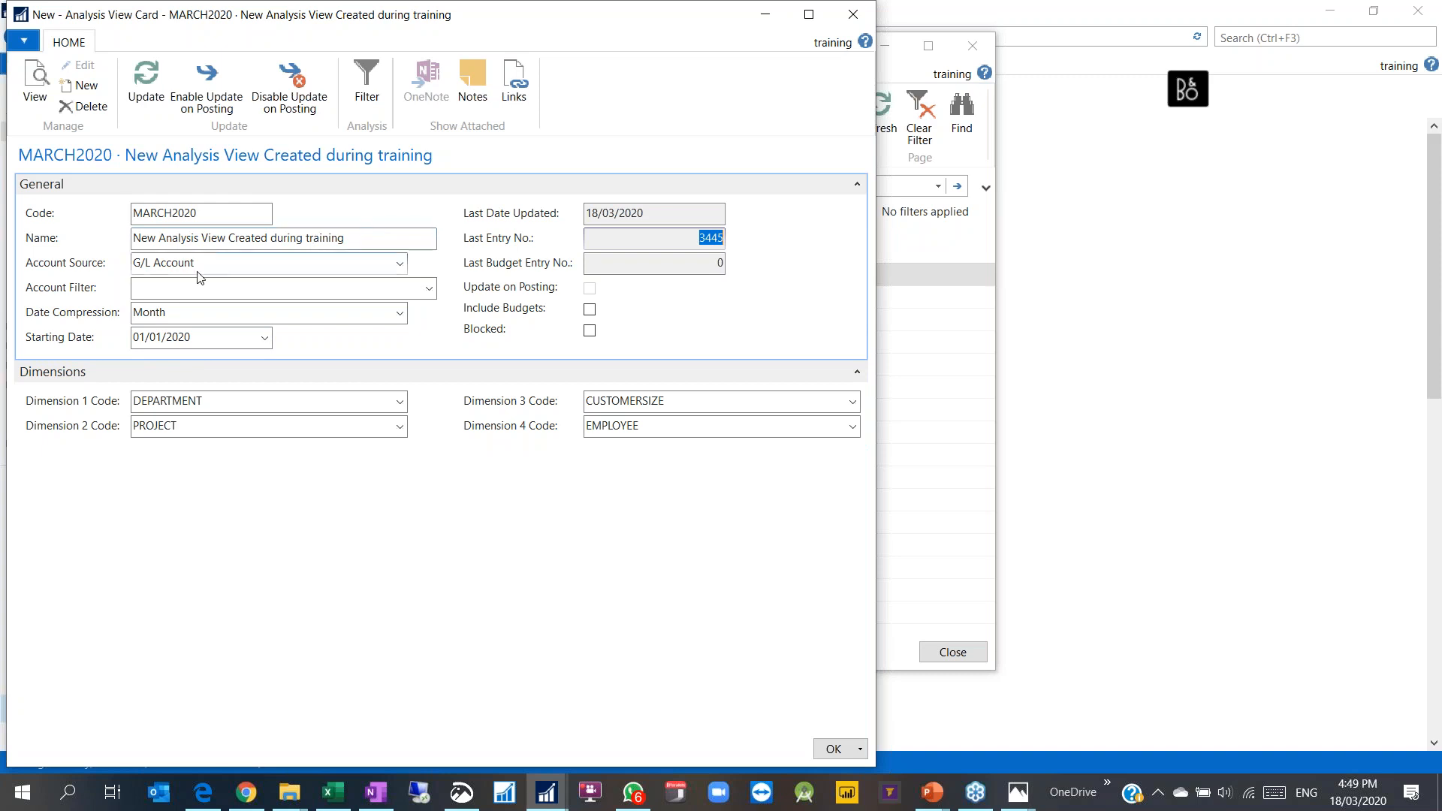
{"action": "left_click", "coordinate": [832, 749]}
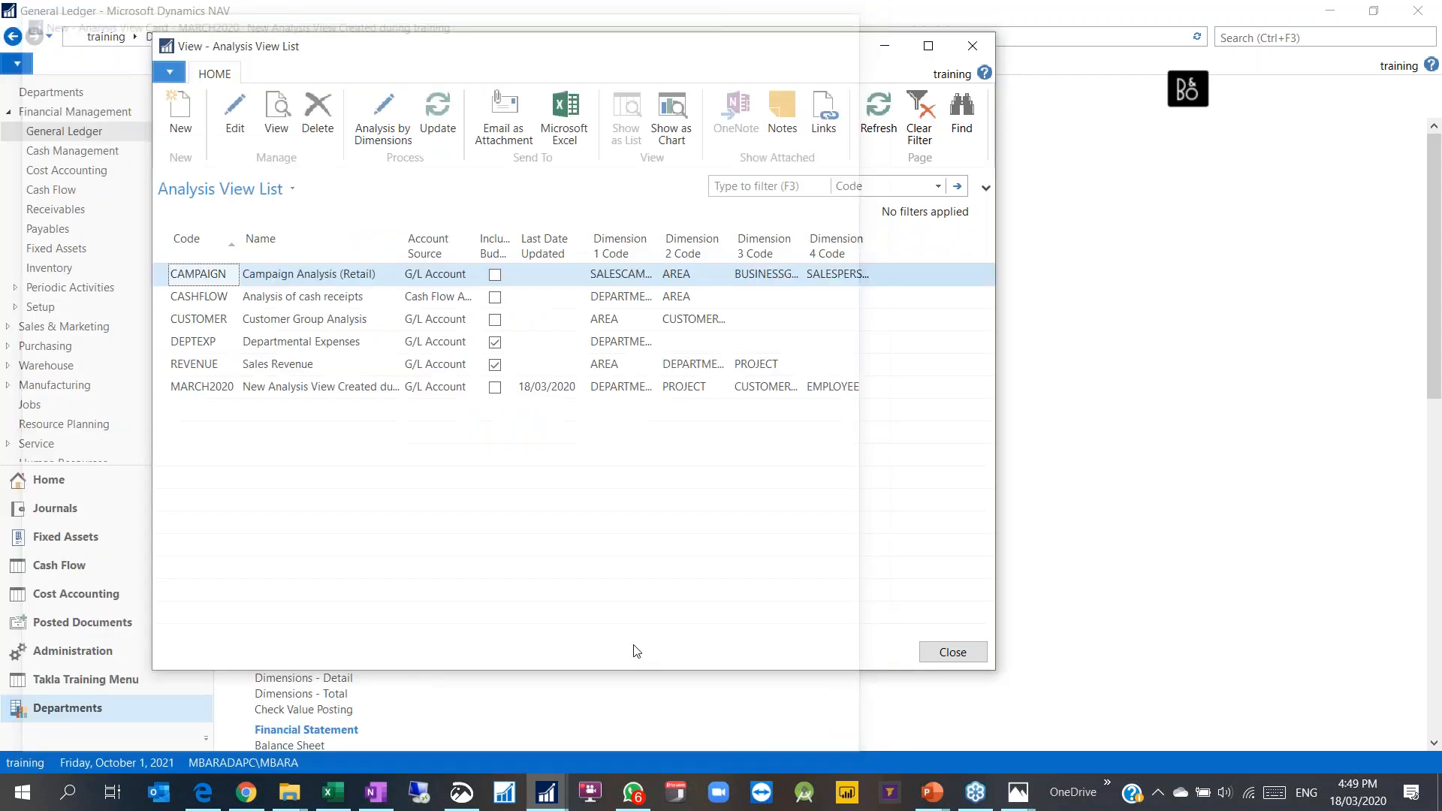
Step: Open Analysis by Dimensions on MARCH2020 with date filter 01/01/20..18/03/20
{"action": "left_click", "coordinate": [383, 141]}
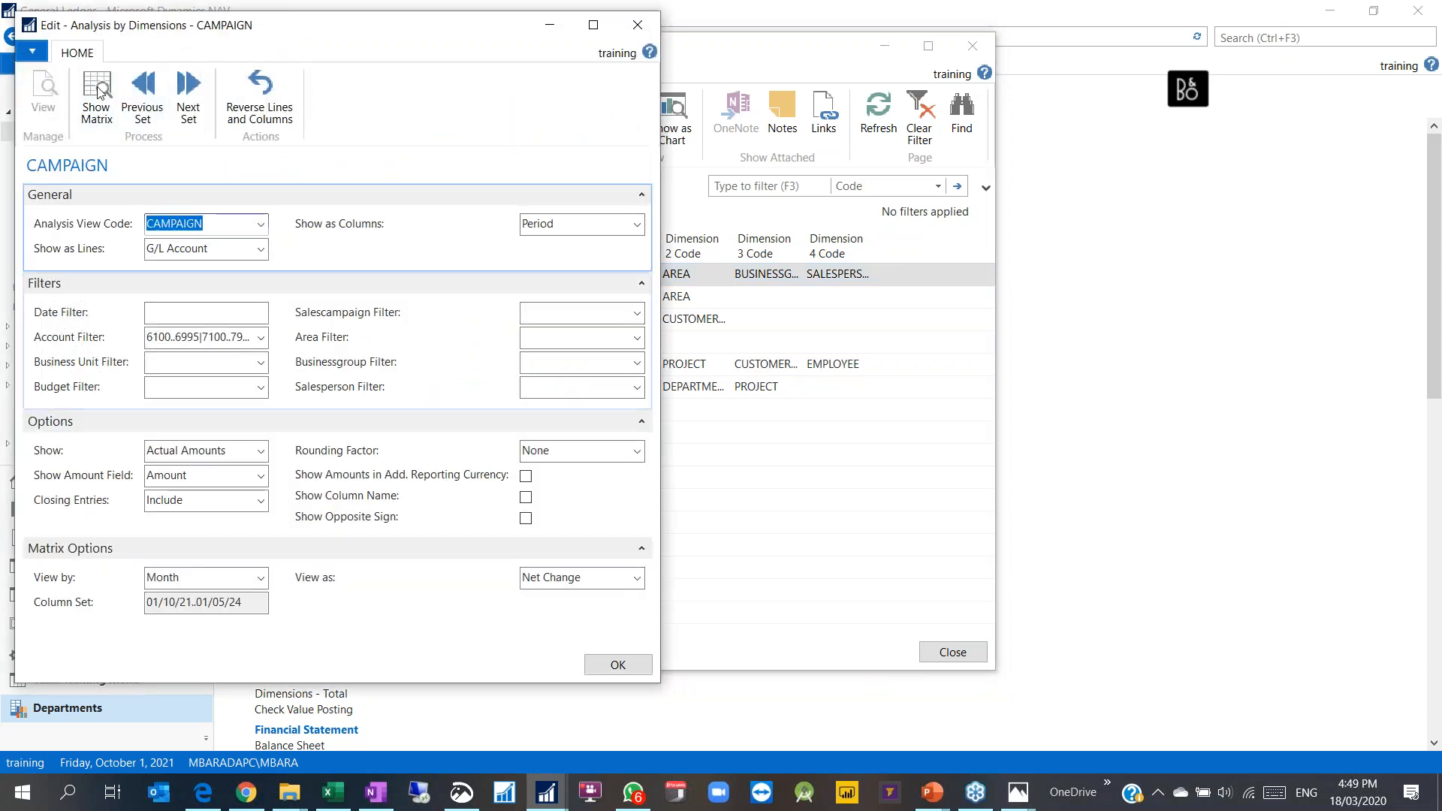
{"action": "left_click", "coordinate": [260, 224]}
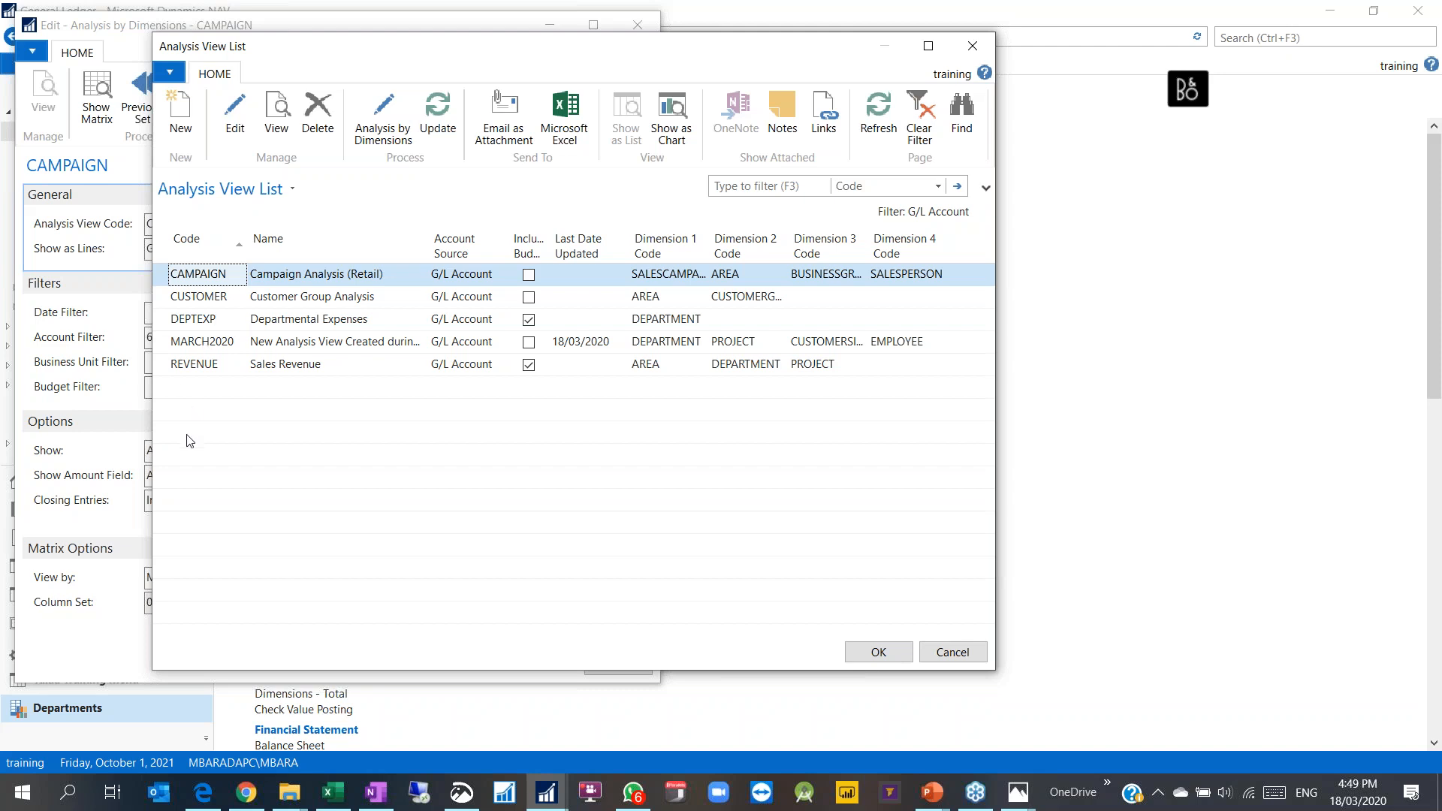
{"action": "left_click", "coordinate": [187, 347]}
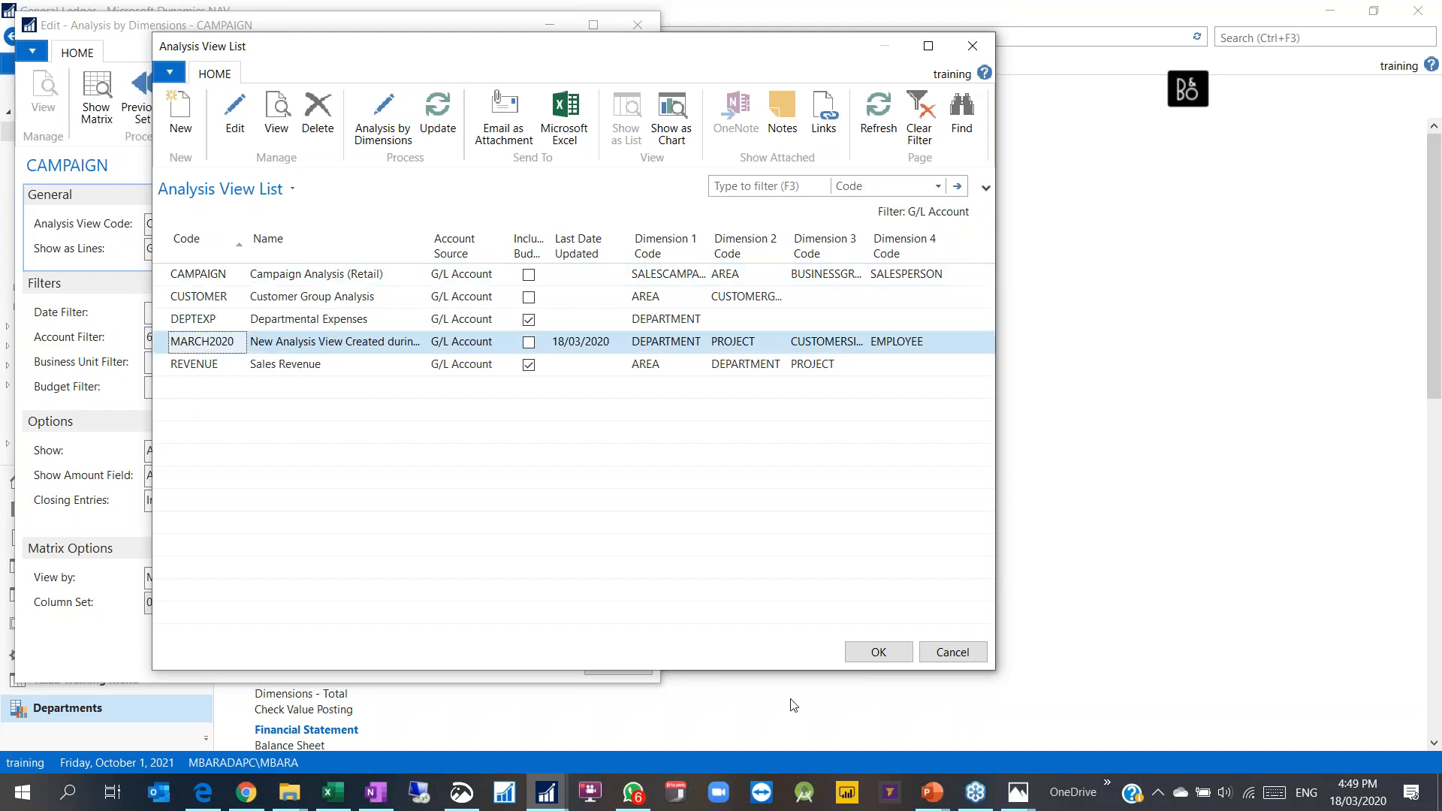
{"action": "left_click", "coordinate": [871, 651]}
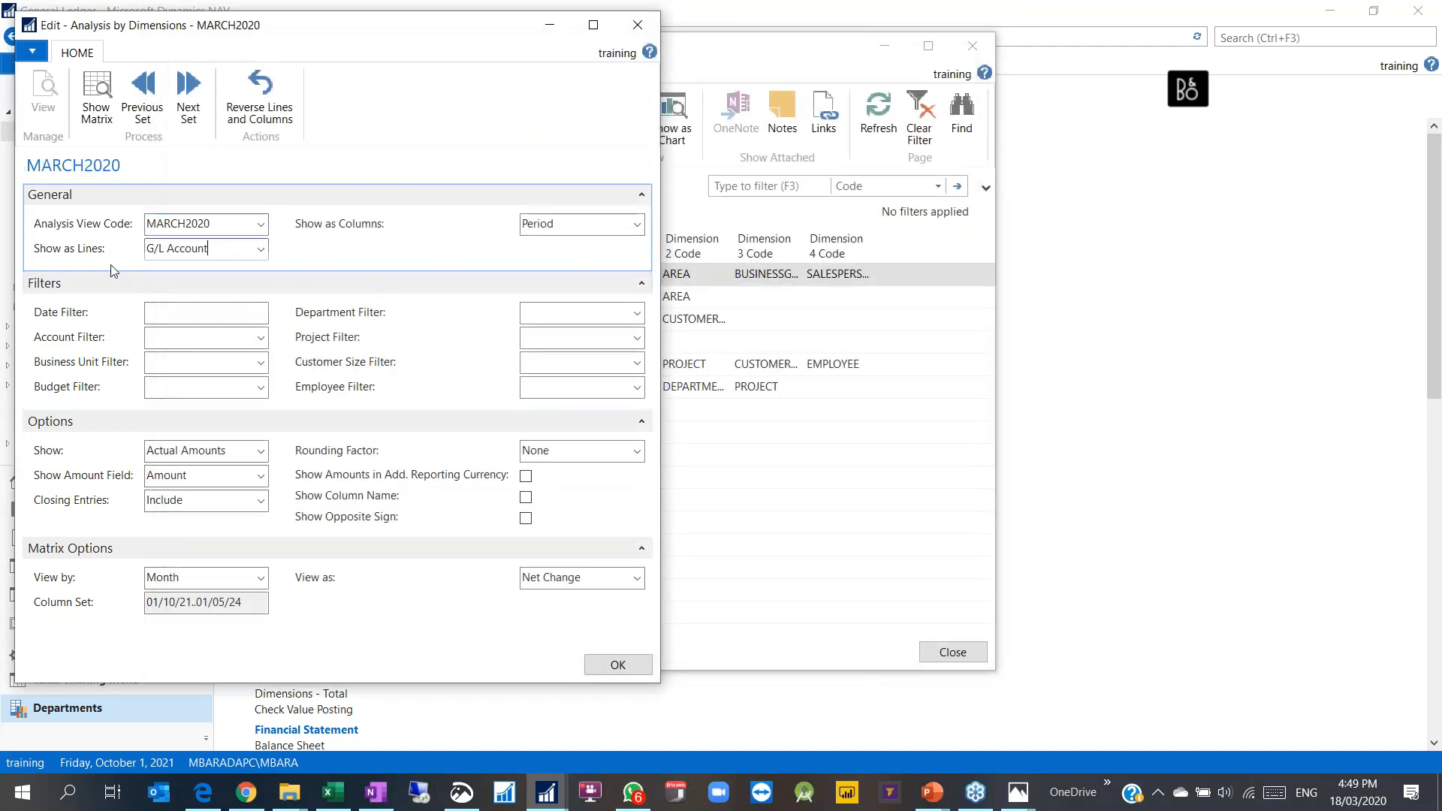
{"action": "left_click", "coordinate": [154, 313]}
{"action": "type", "text": "010120..t"}
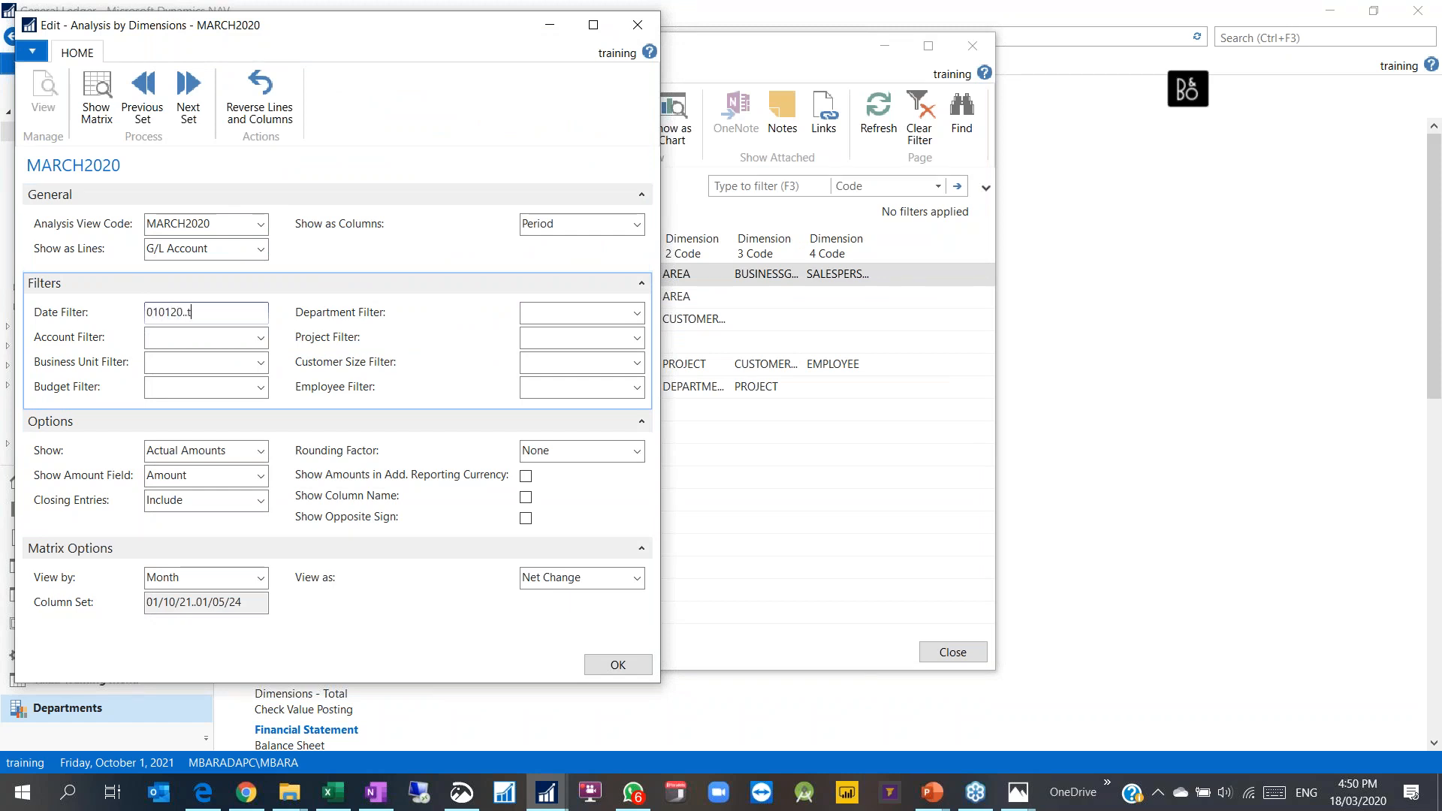
{"action": "key", "text": "Tab"}
{"action": "left_click", "coordinate": [216, 315]}
{"action": "type", "text": "01/20..18/03/20"}
{"action": "key", "text": "Tab"}
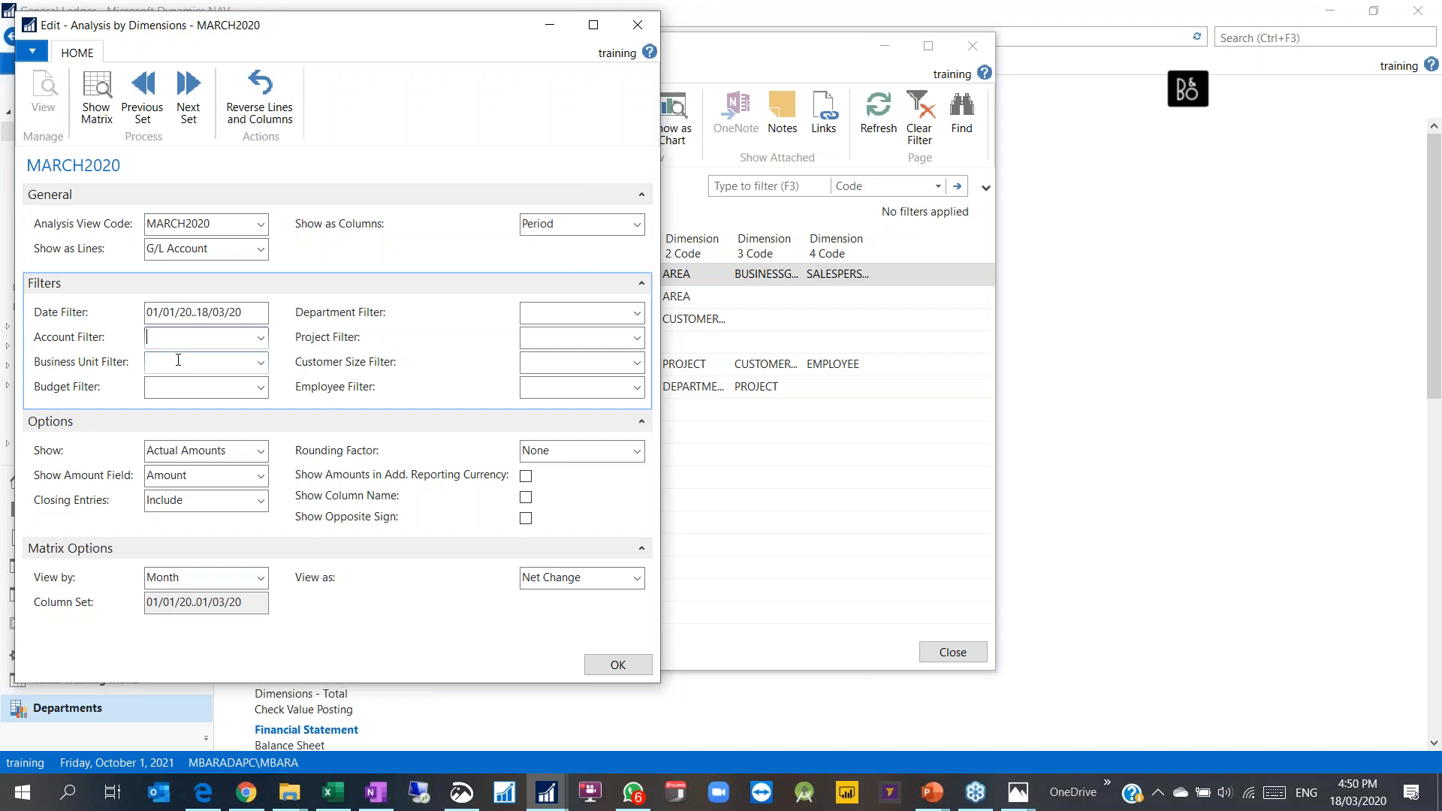
Step: Apply and then remove the ENTERPRISE customer size filter
{"action": "left_click", "coordinate": [580, 361]}
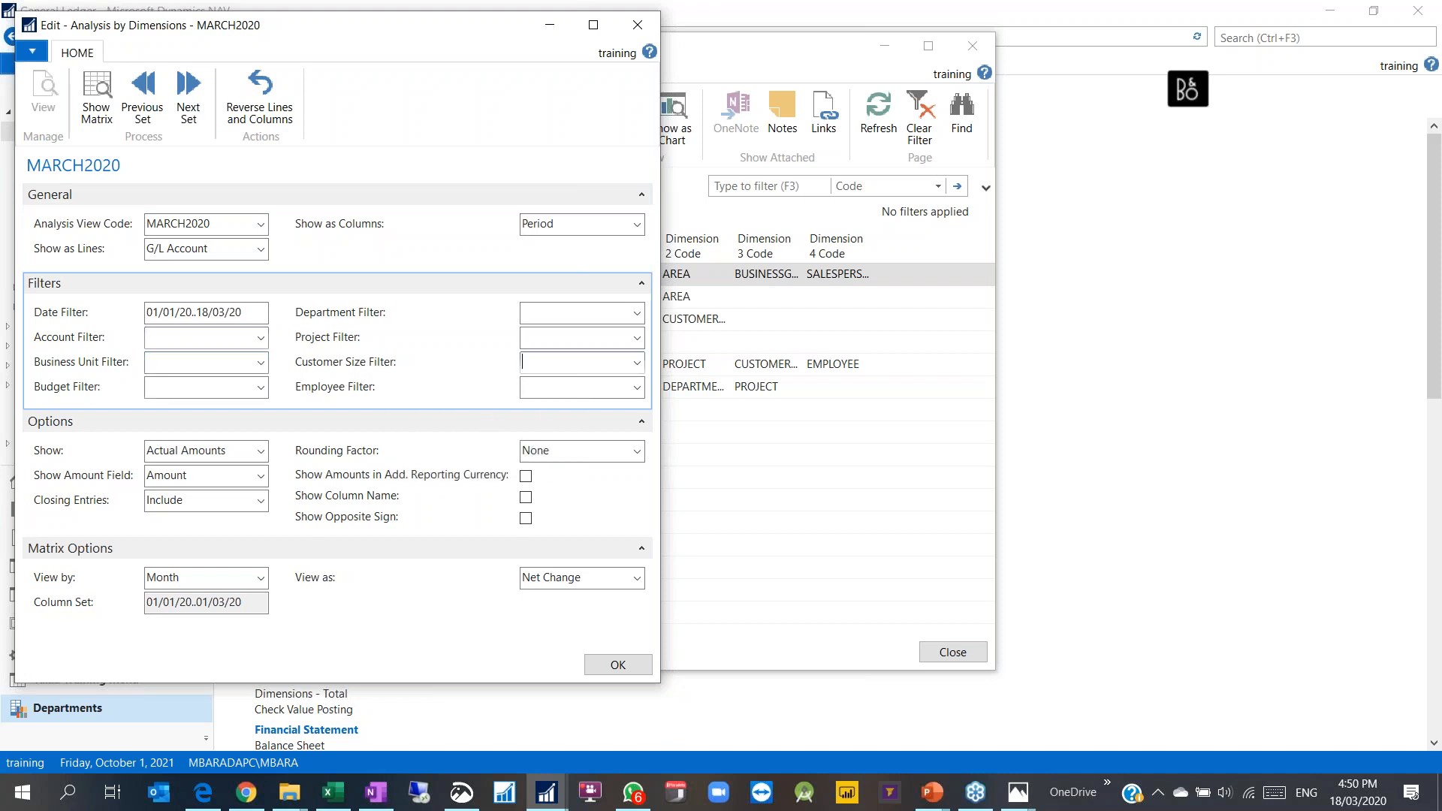
{"action": "left_click", "coordinate": [636, 362]}
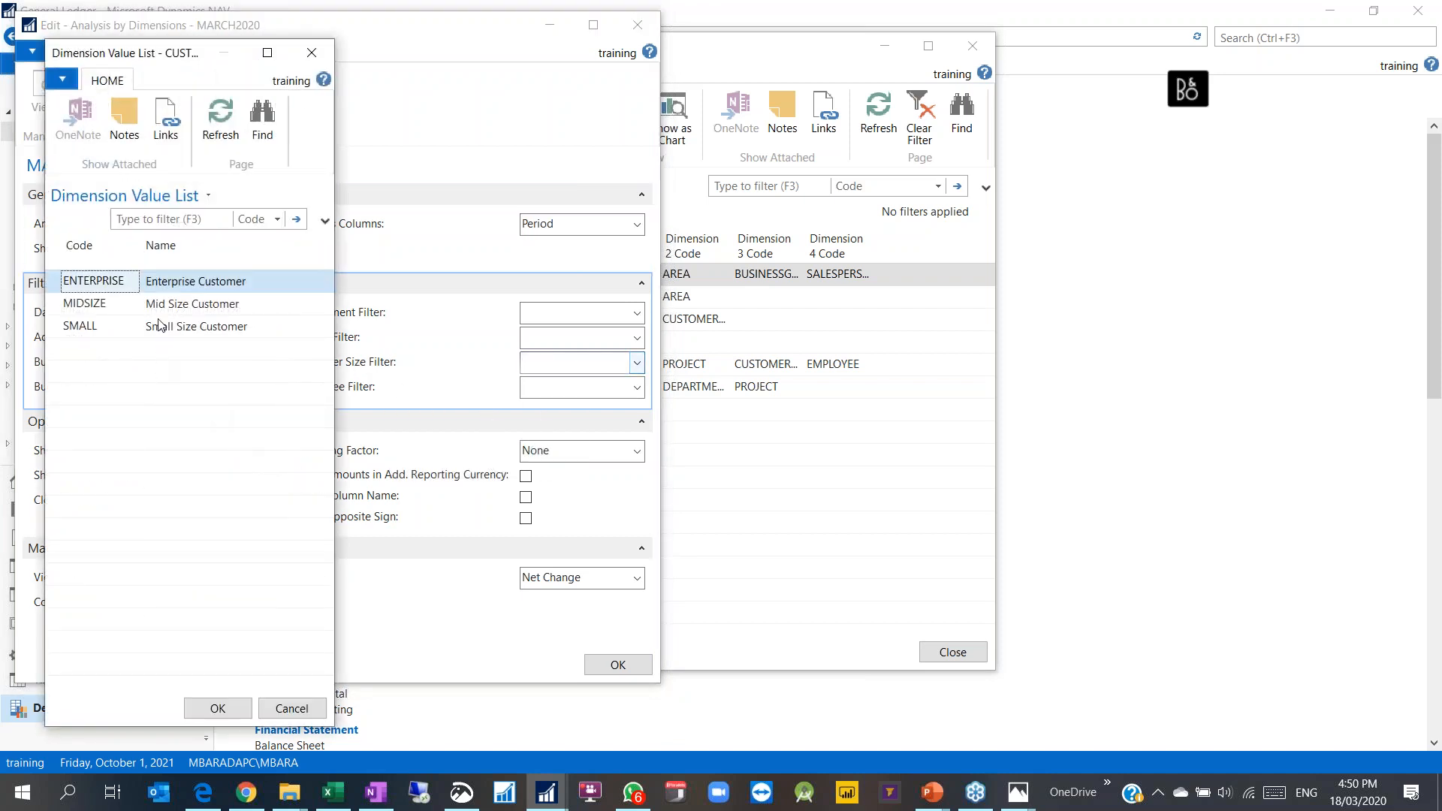
{"action": "double_click", "coordinate": [115, 287]}
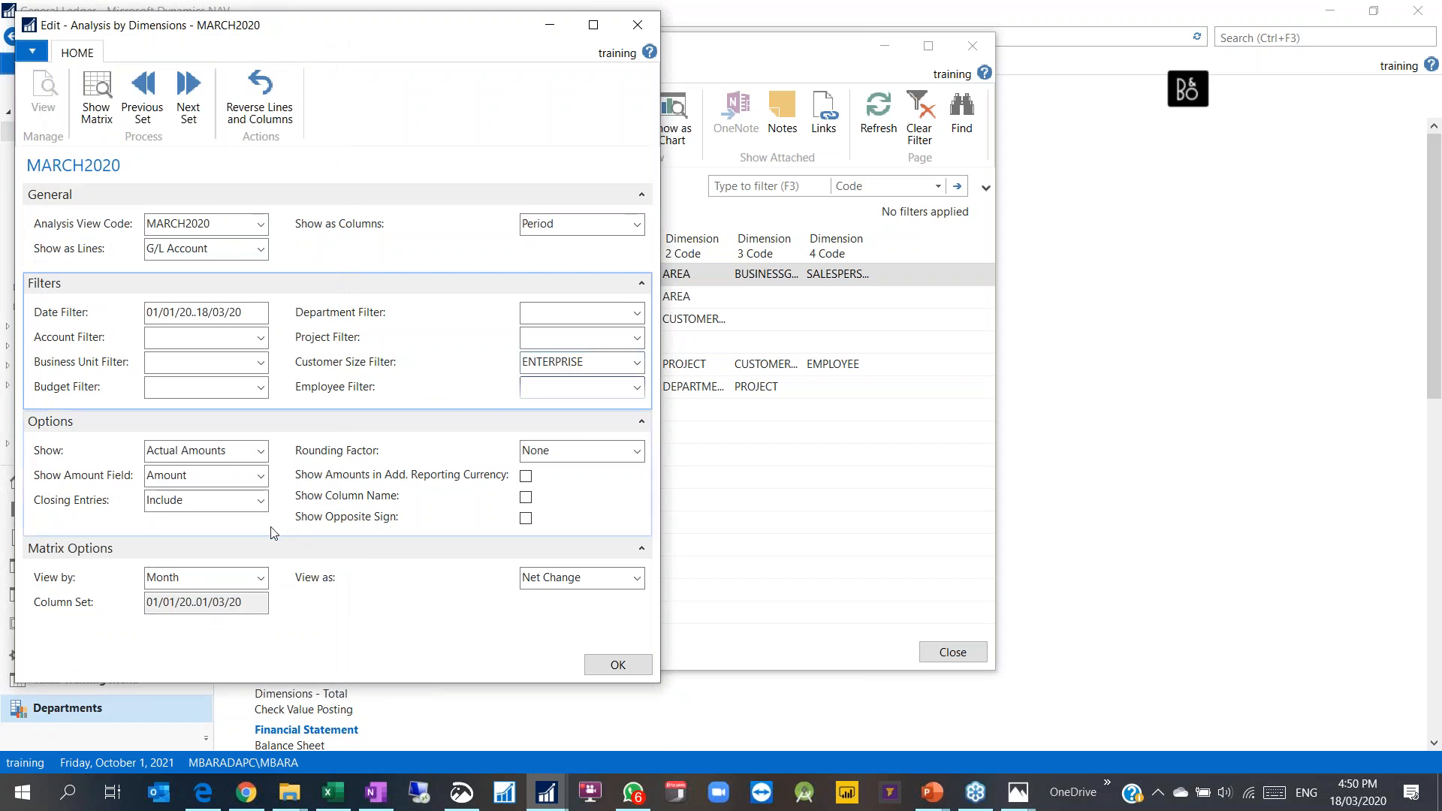
{"action": "key", "text": "Tab"}
{"action": "key", "text": "shift+Tab"}
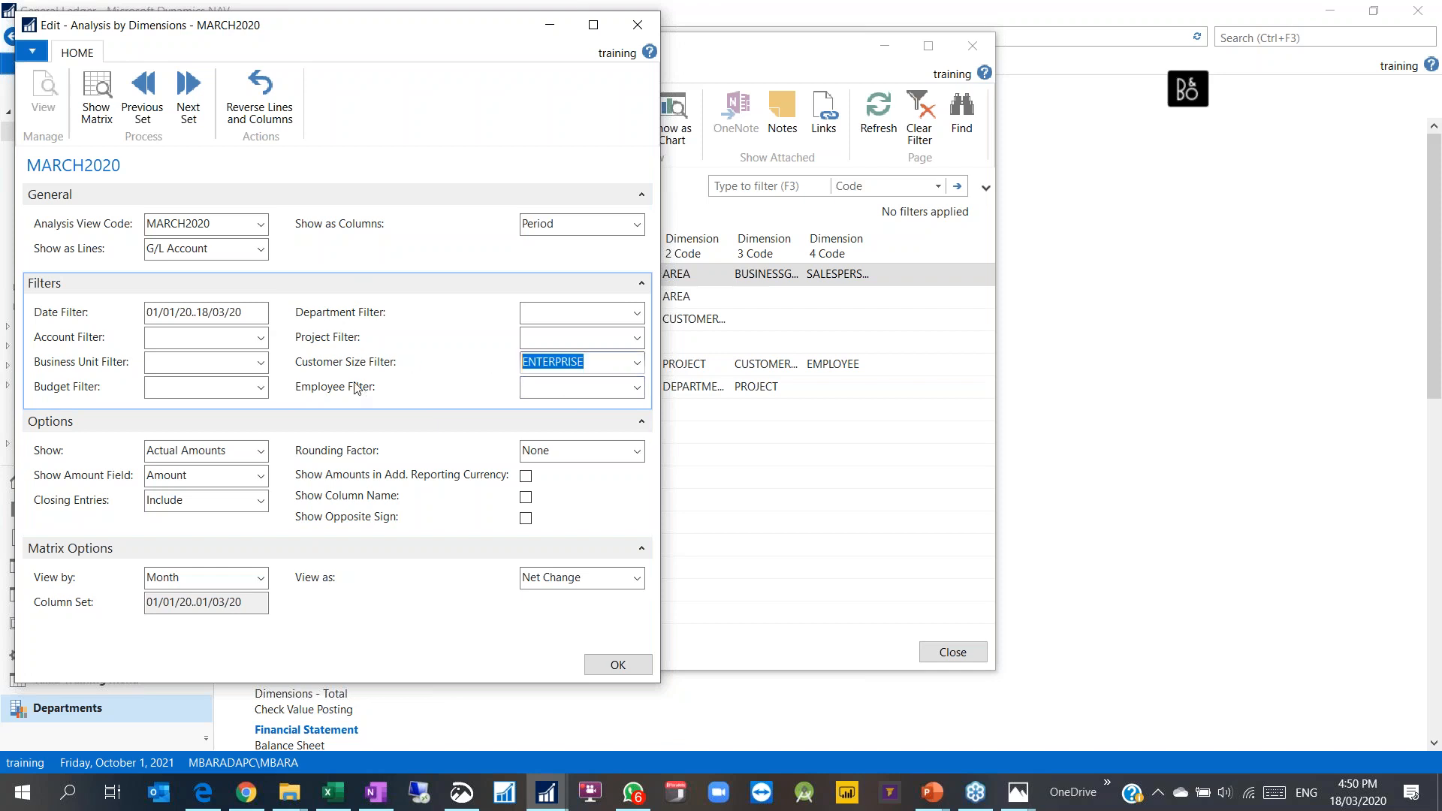
{"action": "key", "text": "Delete"}
{"action": "key", "text": "shift+Tab"}
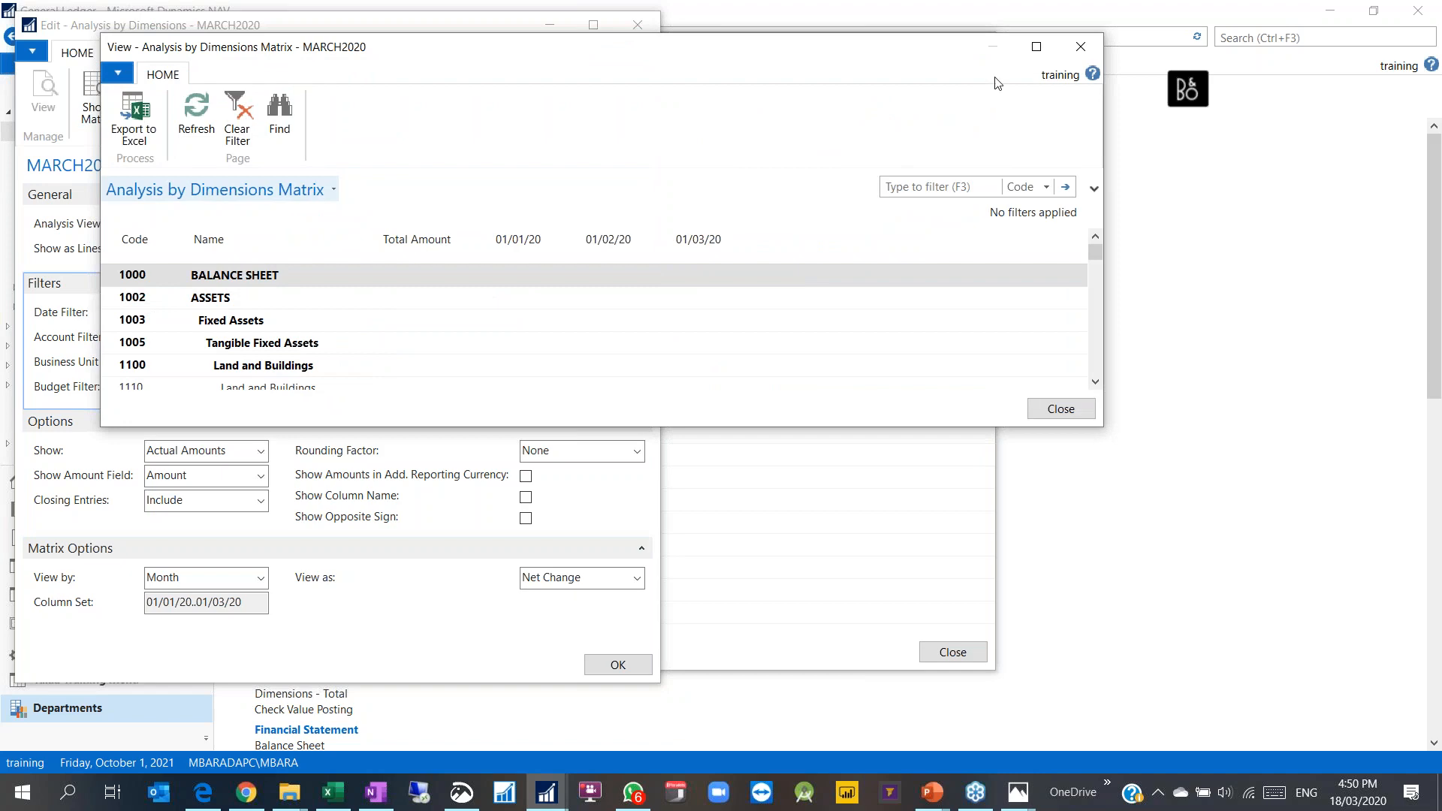
Step: Maximize the MARCH2020 results matrix, scroll through the accounts, and close it
{"action": "left_click", "coordinate": [1035, 46]}
{"action": "scroll", "coordinate": [481, 214], "scroll_direction": "down", "scroll_amount": 10}
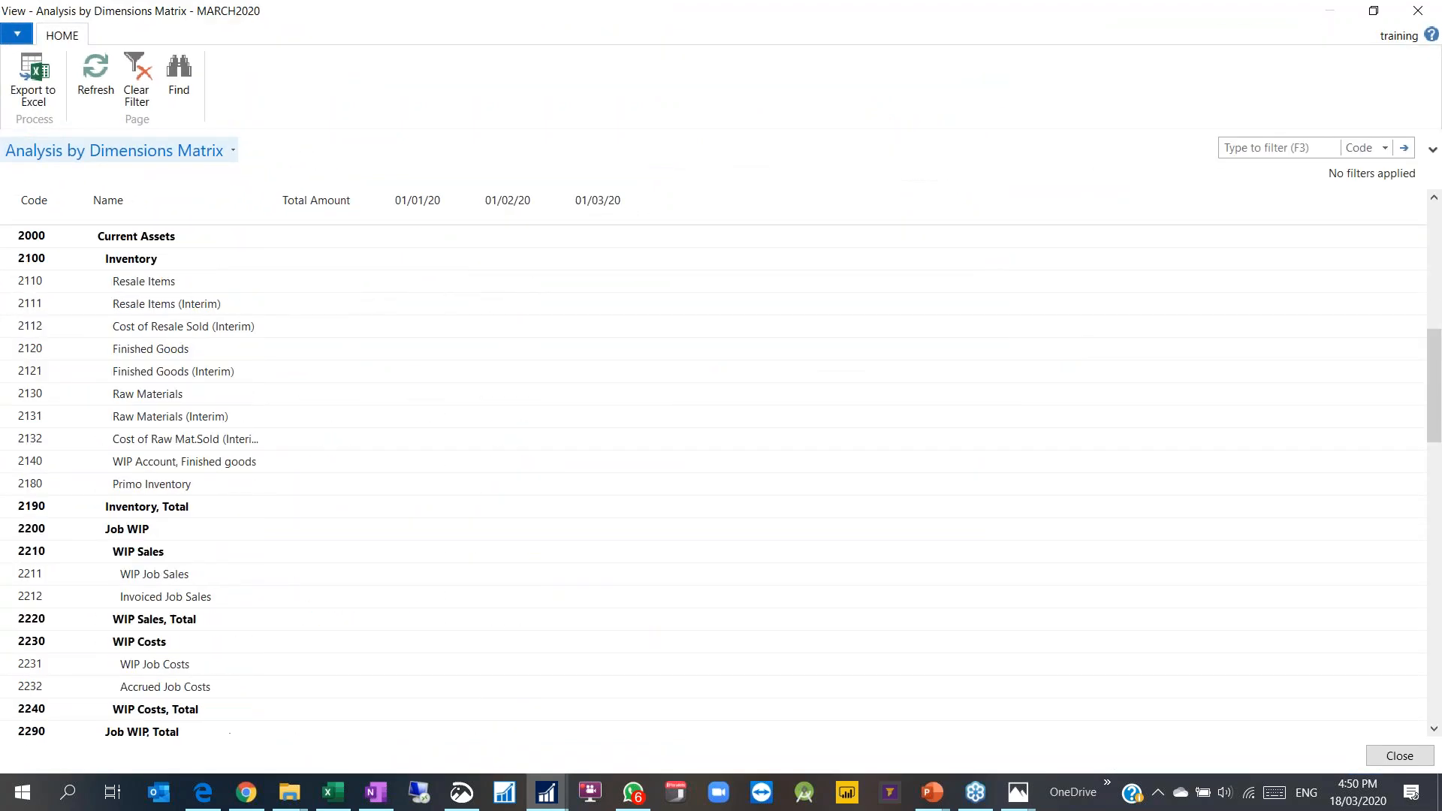
{"action": "scroll", "coordinate": [435, 338], "scroll_direction": "up", "scroll_amount": 5}
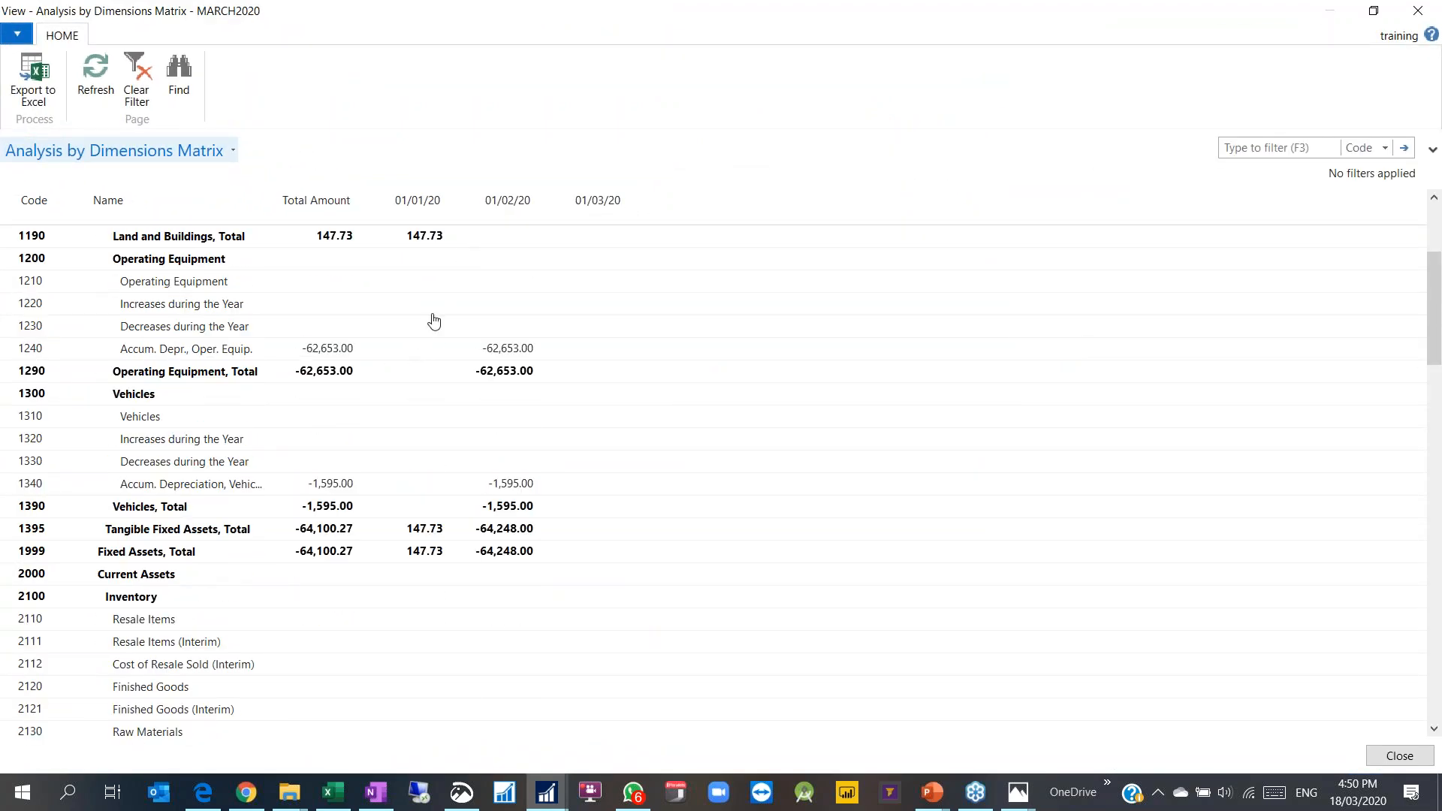
{"action": "key", "text": "Escape"}
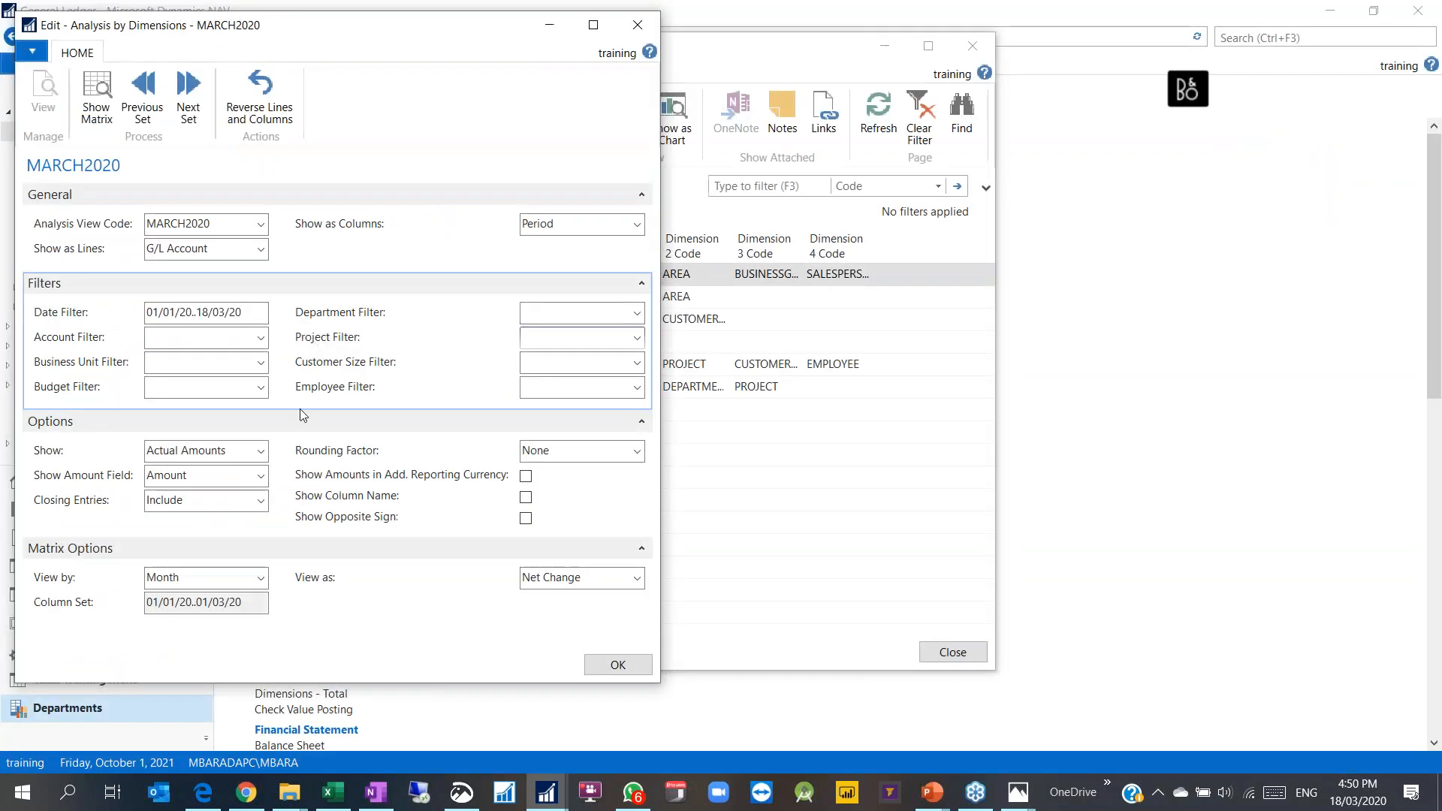
Step: Set the ENTERPRISE customer size filter, close Analysis by Dimensions, and reselect MARCH2020
{"action": "left_click", "coordinate": [637, 366]}
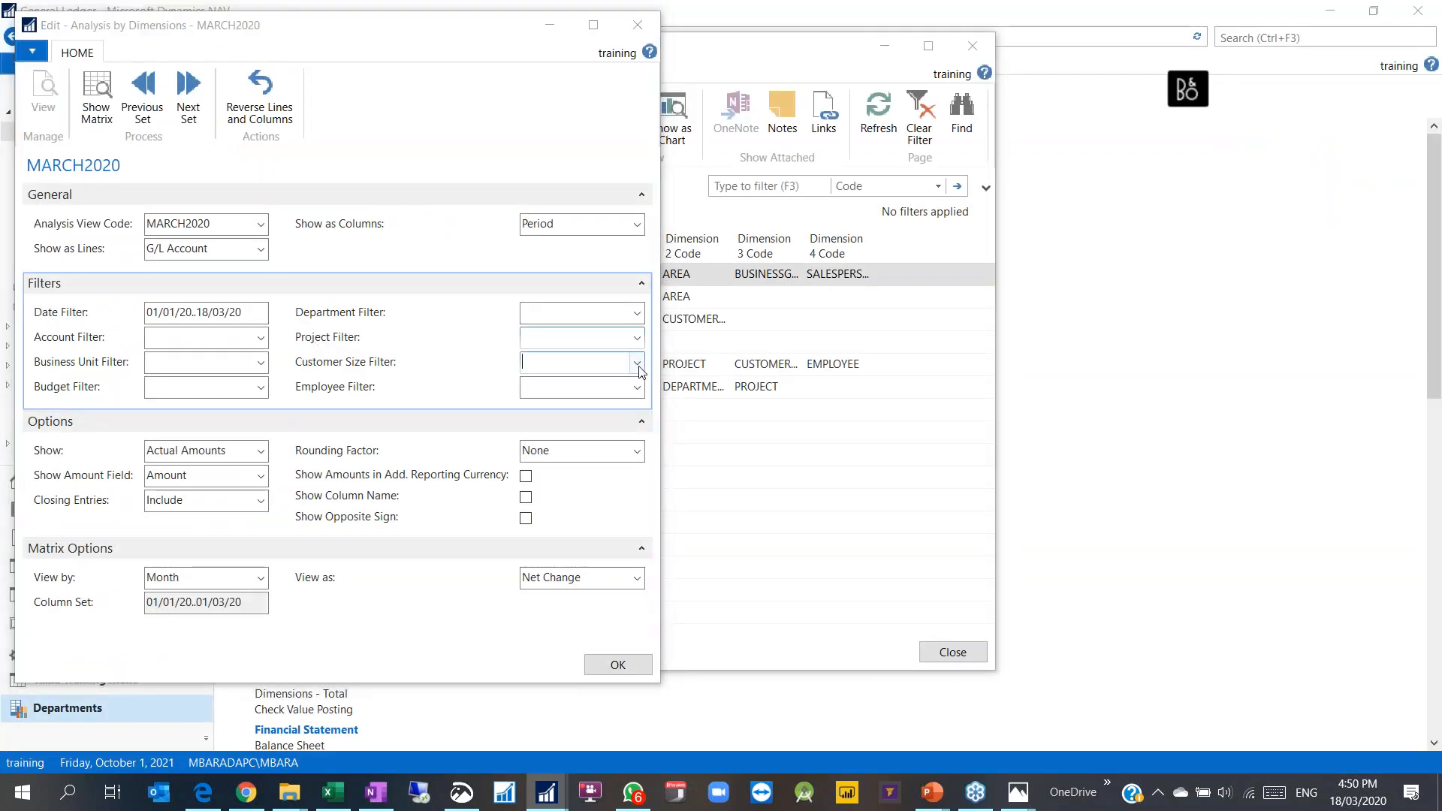
{"action": "double_click", "coordinate": [174, 286]}
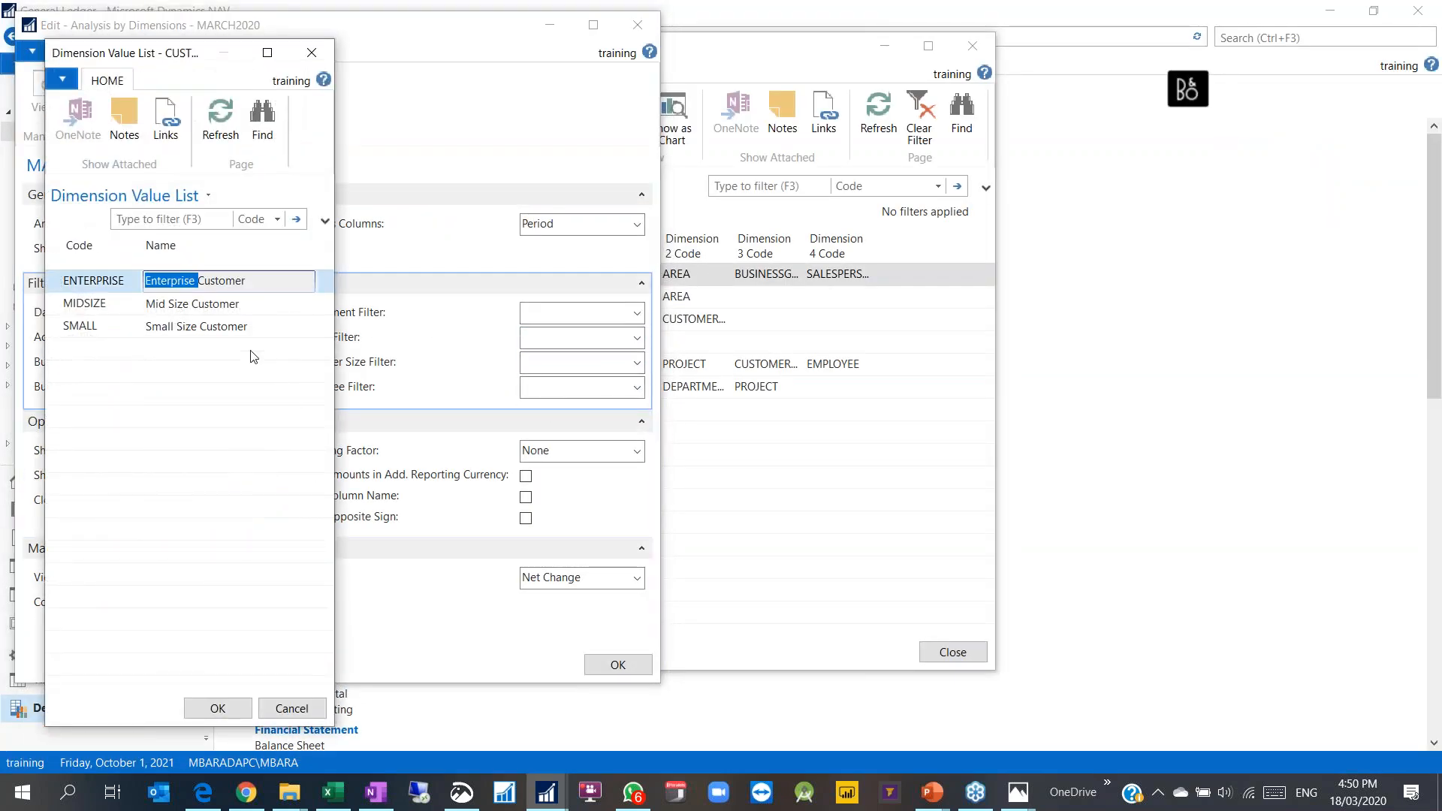
{"action": "left_click", "coordinate": [218, 708]}
{"action": "left_click", "coordinate": [612, 665]}
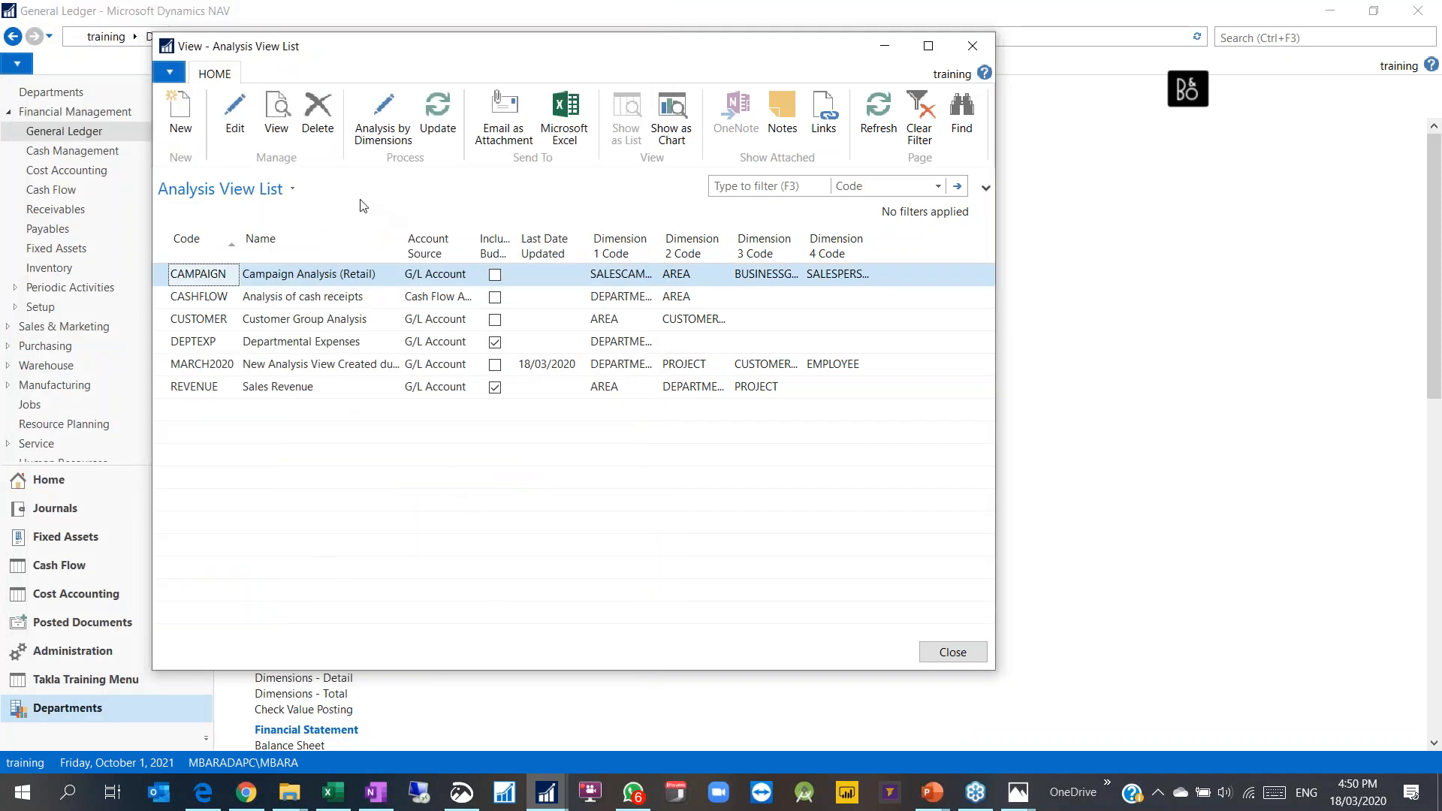
{"action": "left_click", "coordinate": [200, 346]}
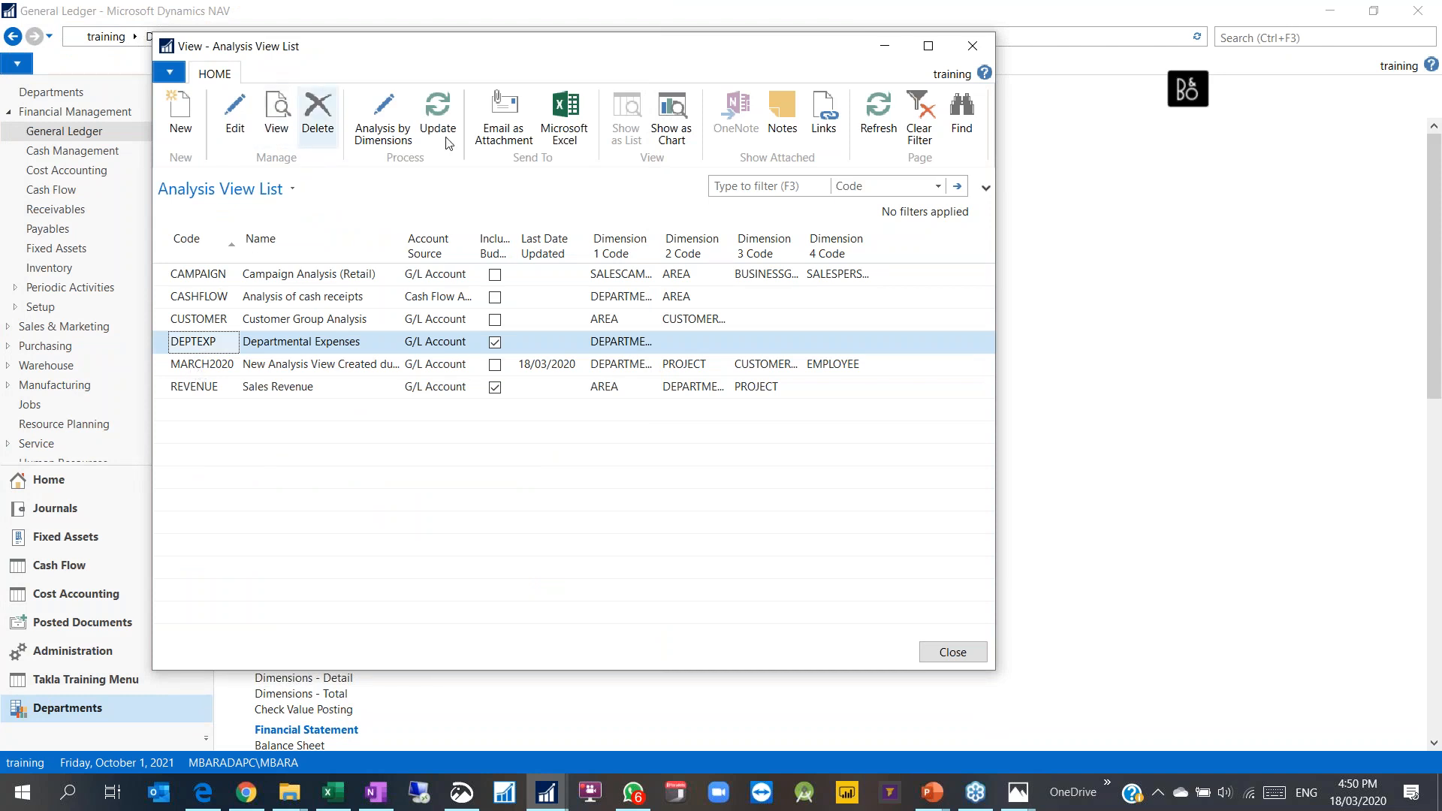
{"action": "left_click", "coordinate": [221, 372]}
Step: Reopen the analysis view list and run MARCH2020 Analysis by Dimensions filtered to ENTERPRISE
{"action": "left_click", "coordinate": [201, 394]}
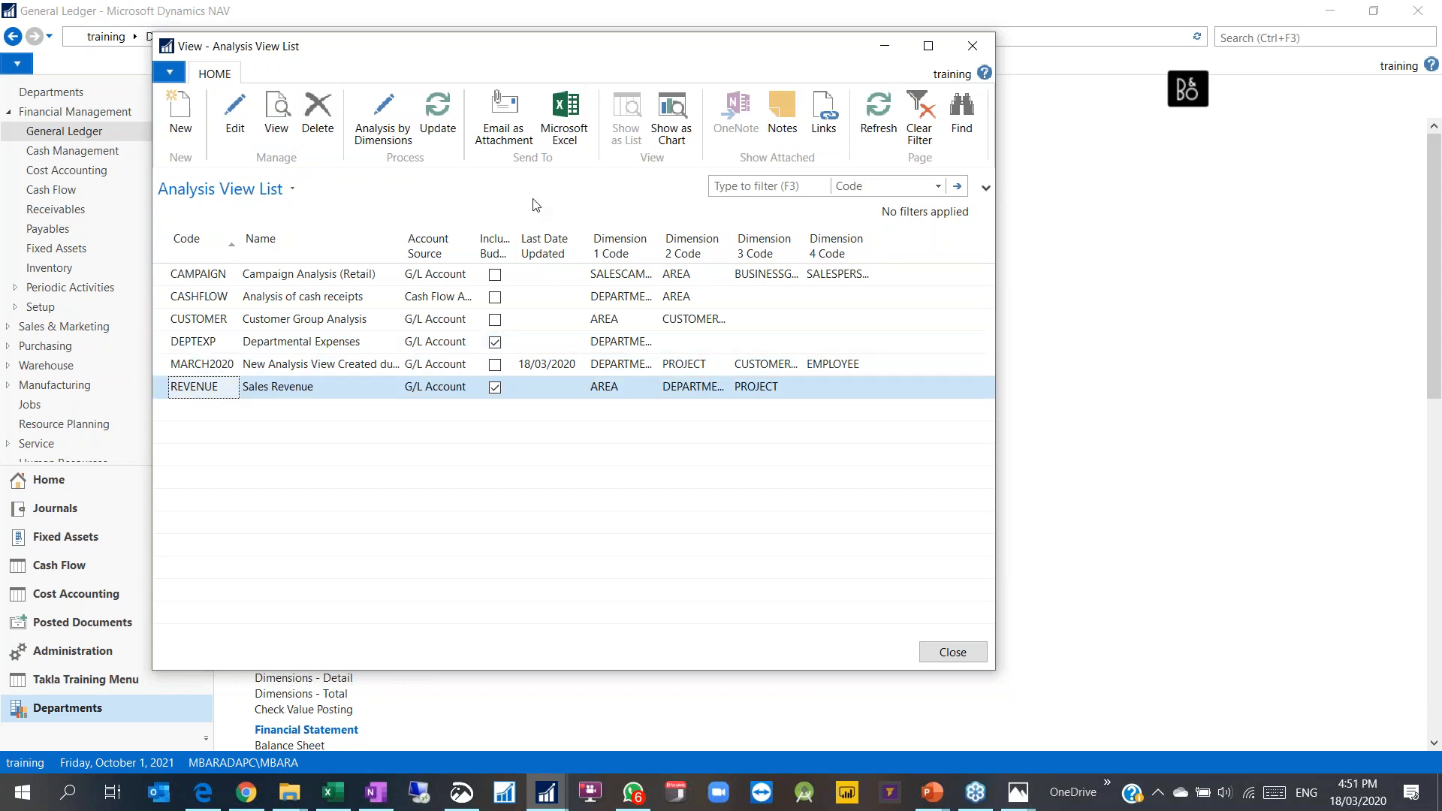
{"action": "left_click", "coordinate": [946, 654]}
{"action": "left_click", "coordinate": [308, 521]}
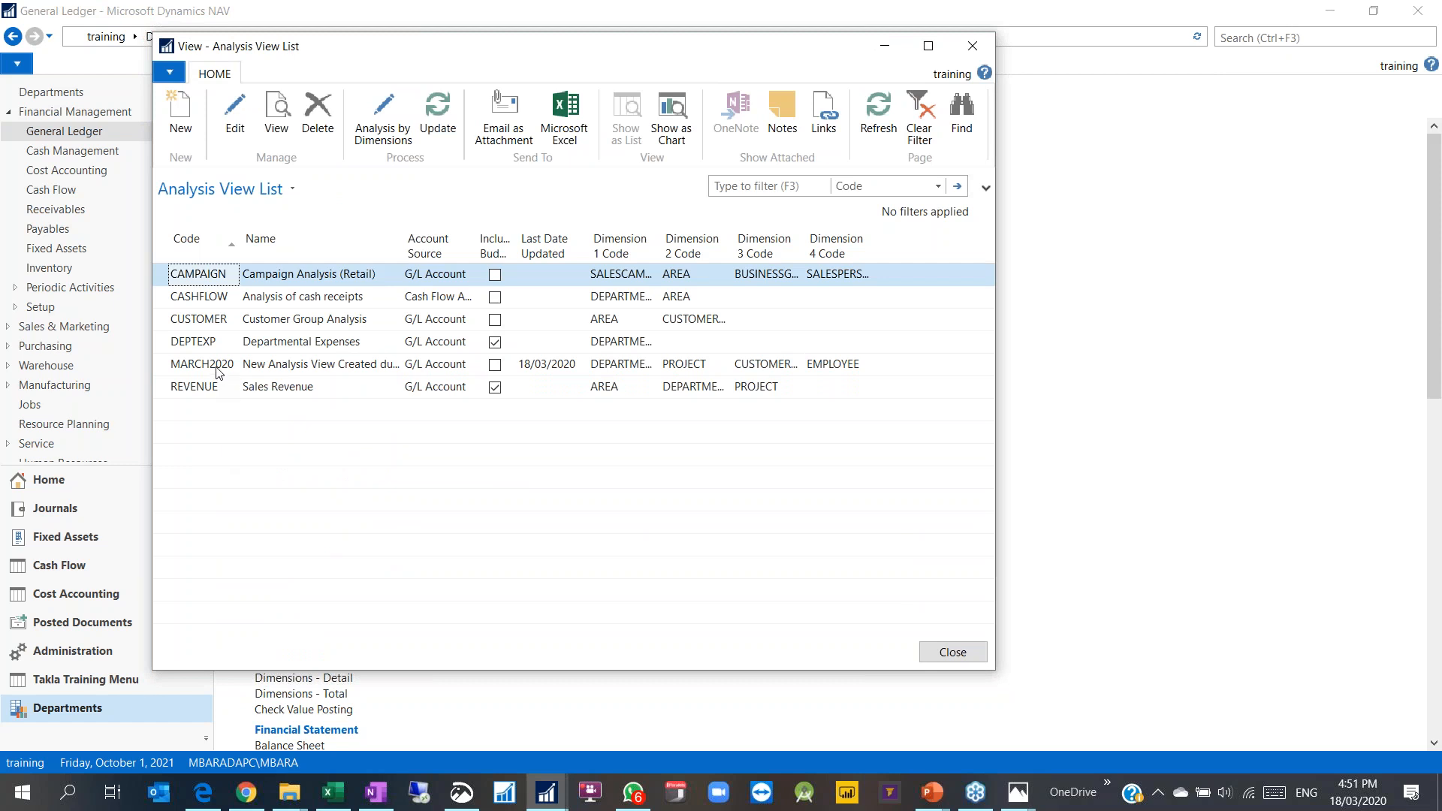
{"action": "left_click", "coordinate": [217, 368]}
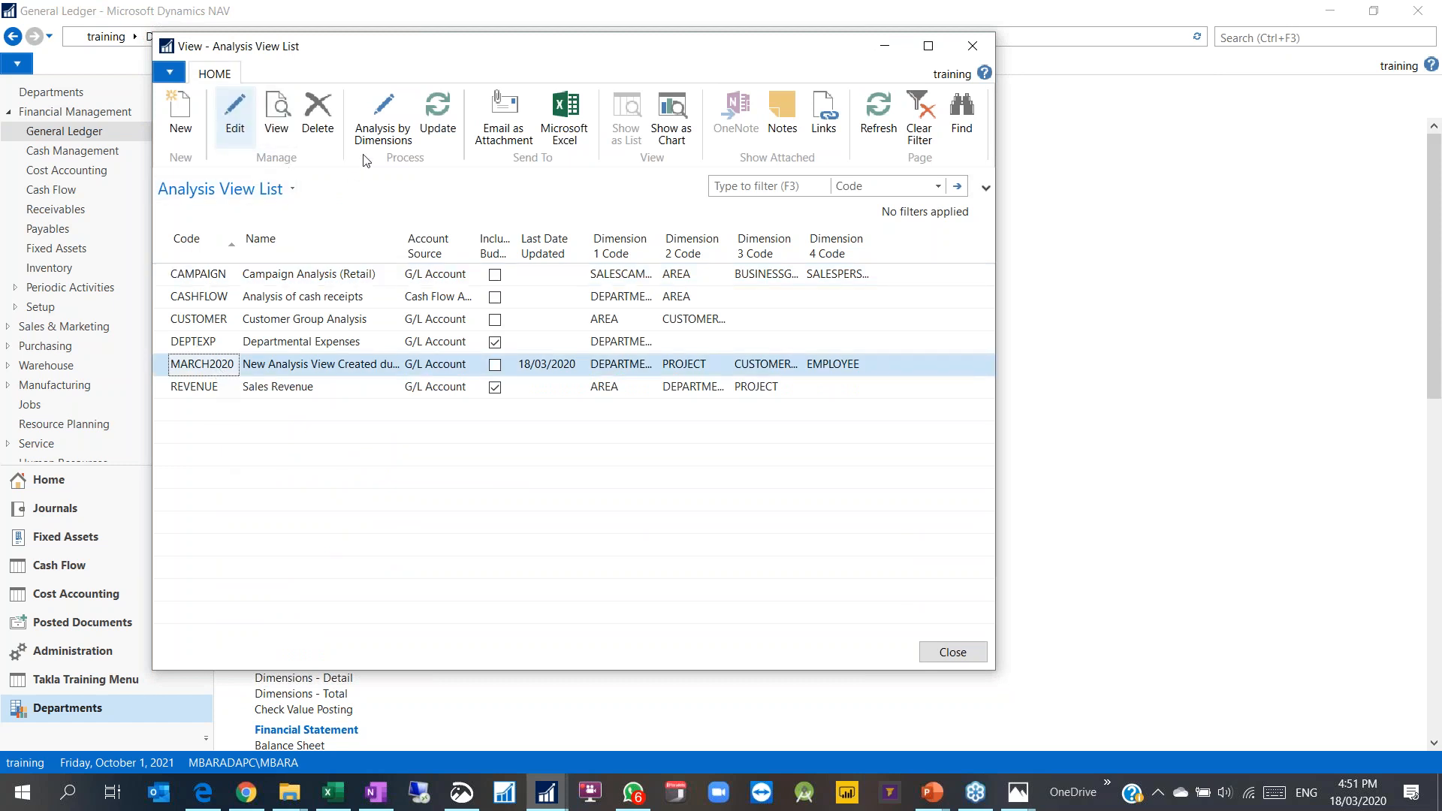
{"action": "left_click", "coordinate": [368, 133]}
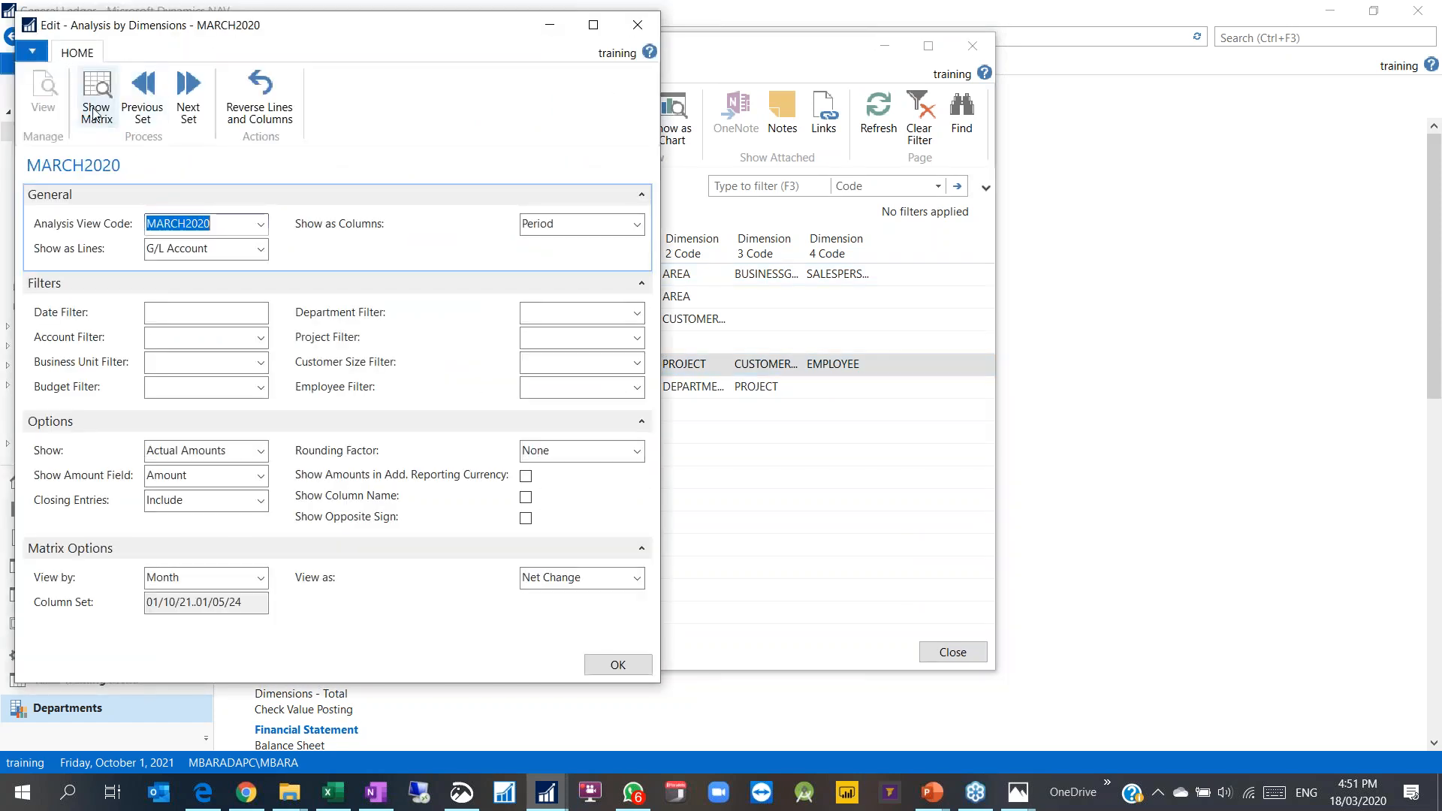
{"action": "left_click", "coordinate": [637, 362]}
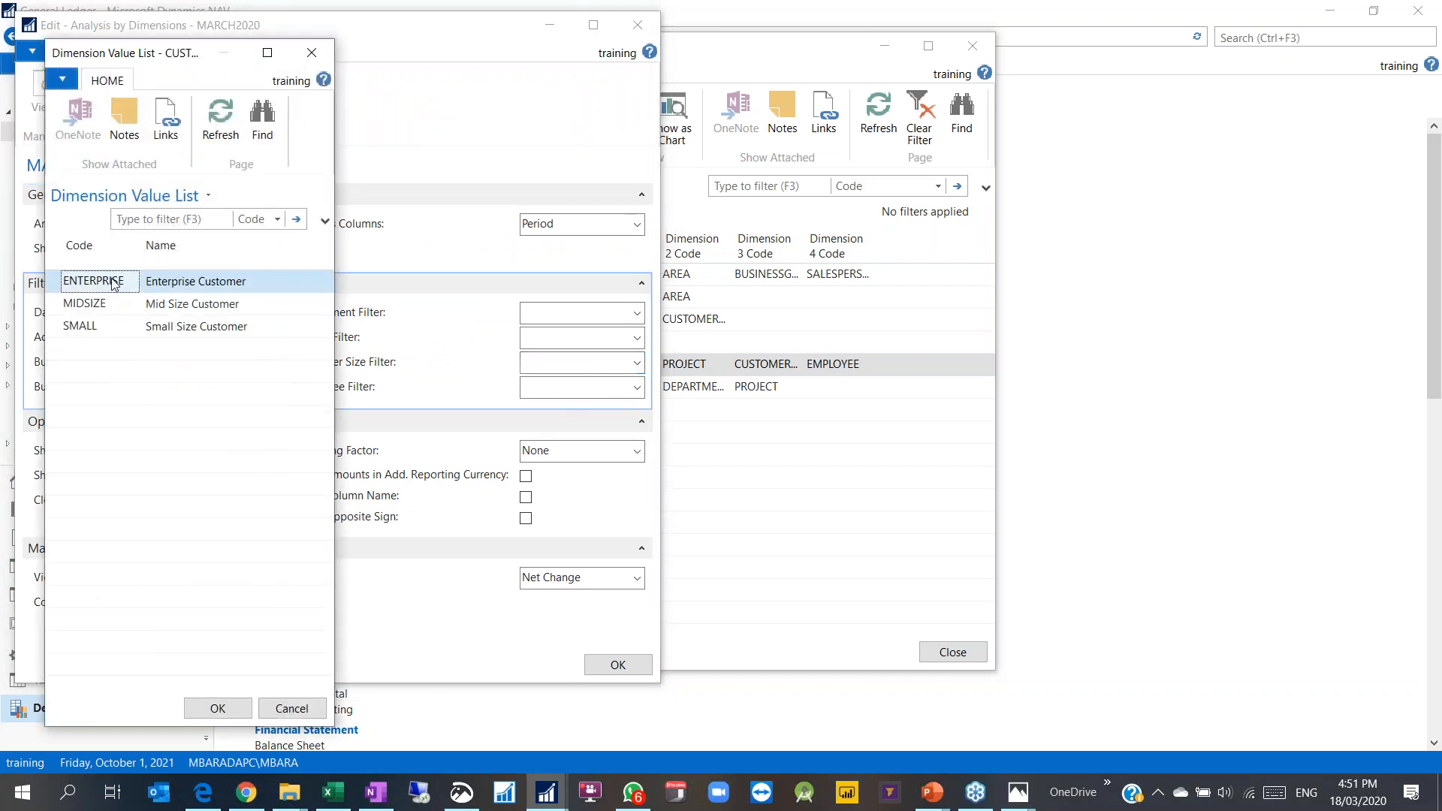
{"action": "double_click", "coordinate": [113, 282]}
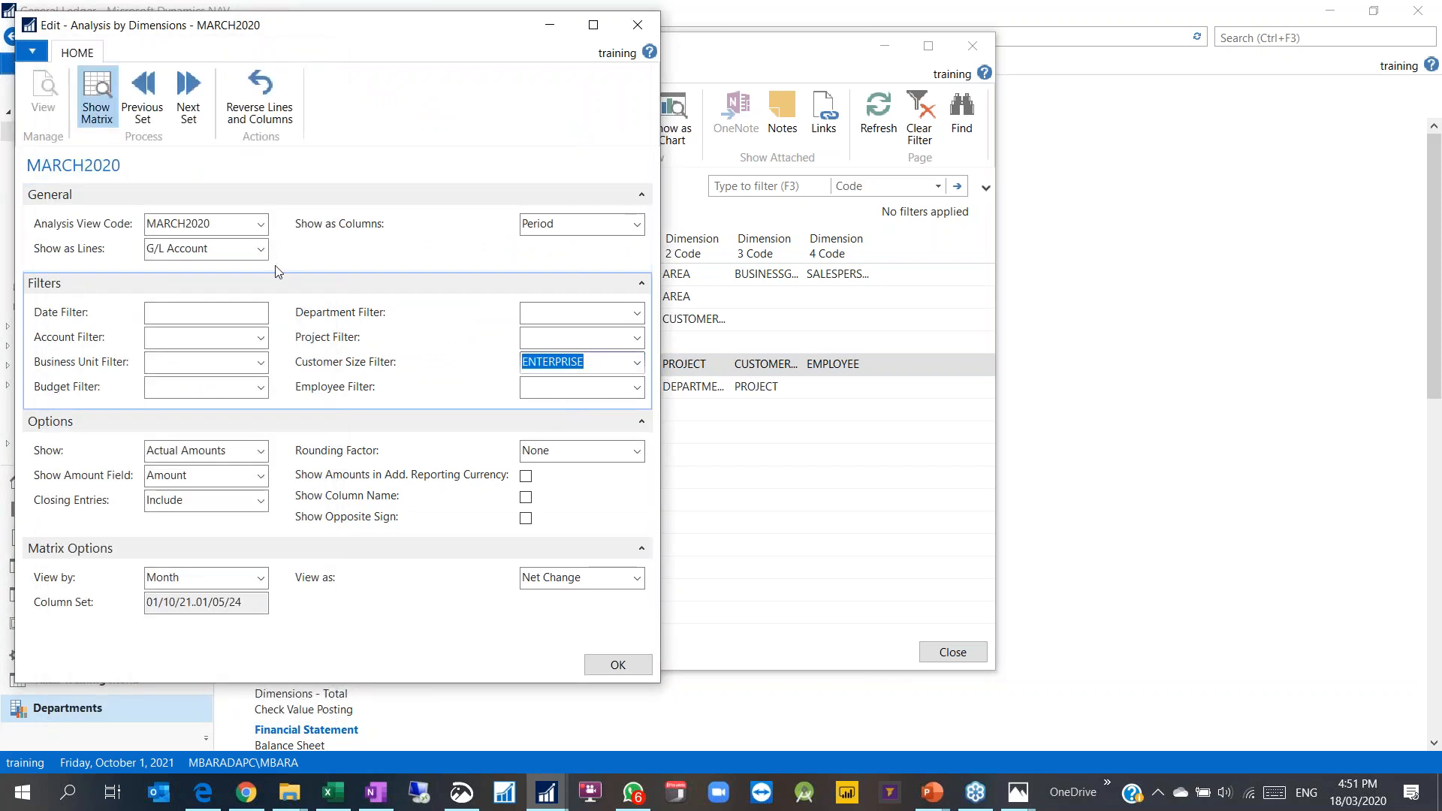
Step: Drill into the 647.85 Customers, Foreign amount on account 2320, then close both windows
{"action": "left_click", "coordinate": [187, 374]}
{"action": "scroll", "coordinate": [252, 462], "scroll_direction": "down", "scroll_amount": 12}
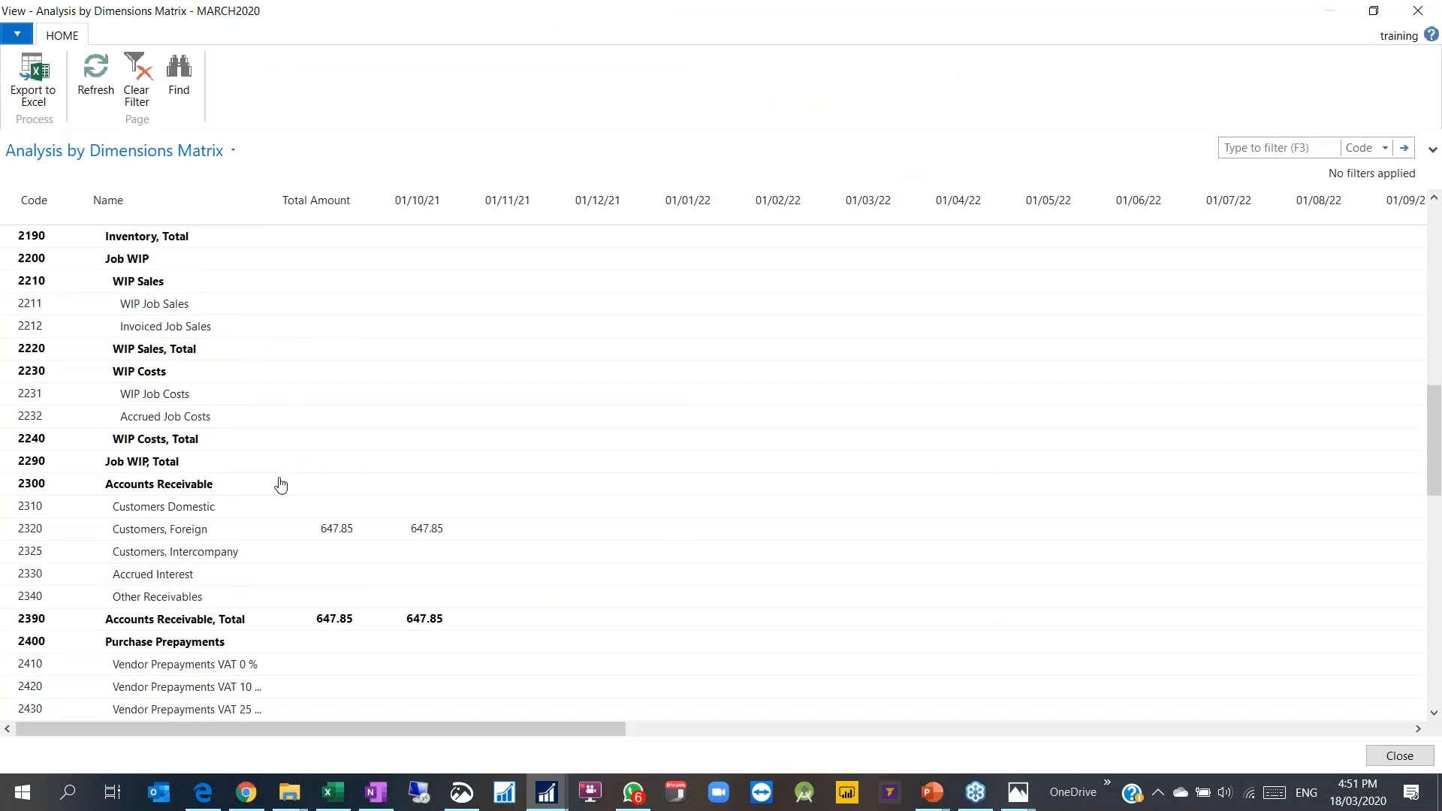
{"action": "scroll", "coordinate": [281, 485], "scroll_direction": "down", "scroll_amount": 5}
{"action": "scroll", "coordinate": [315, 403], "scroll_direction": "up", "scroll_amount": 3}
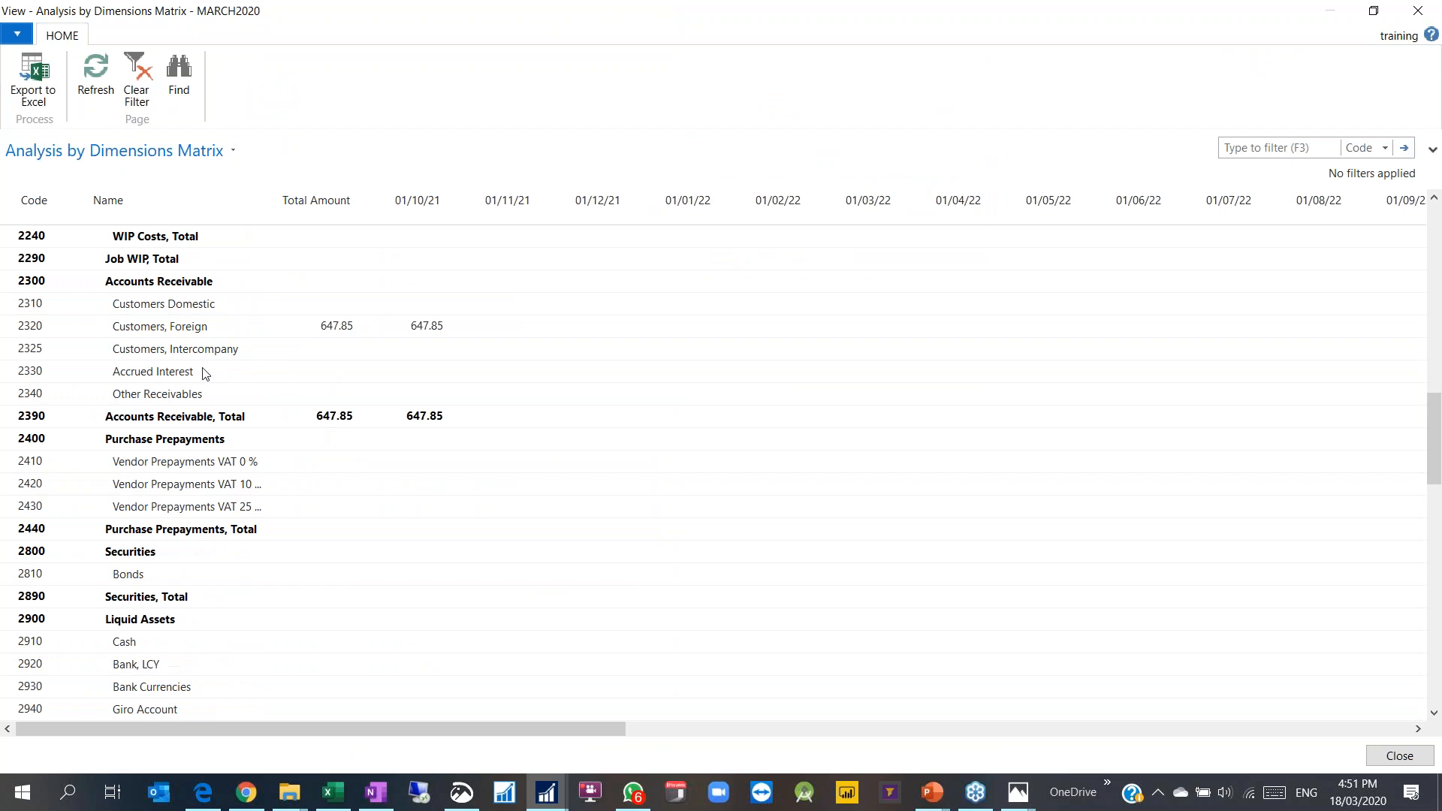
{"action": "left_click", "coordinate": [348, 336]}
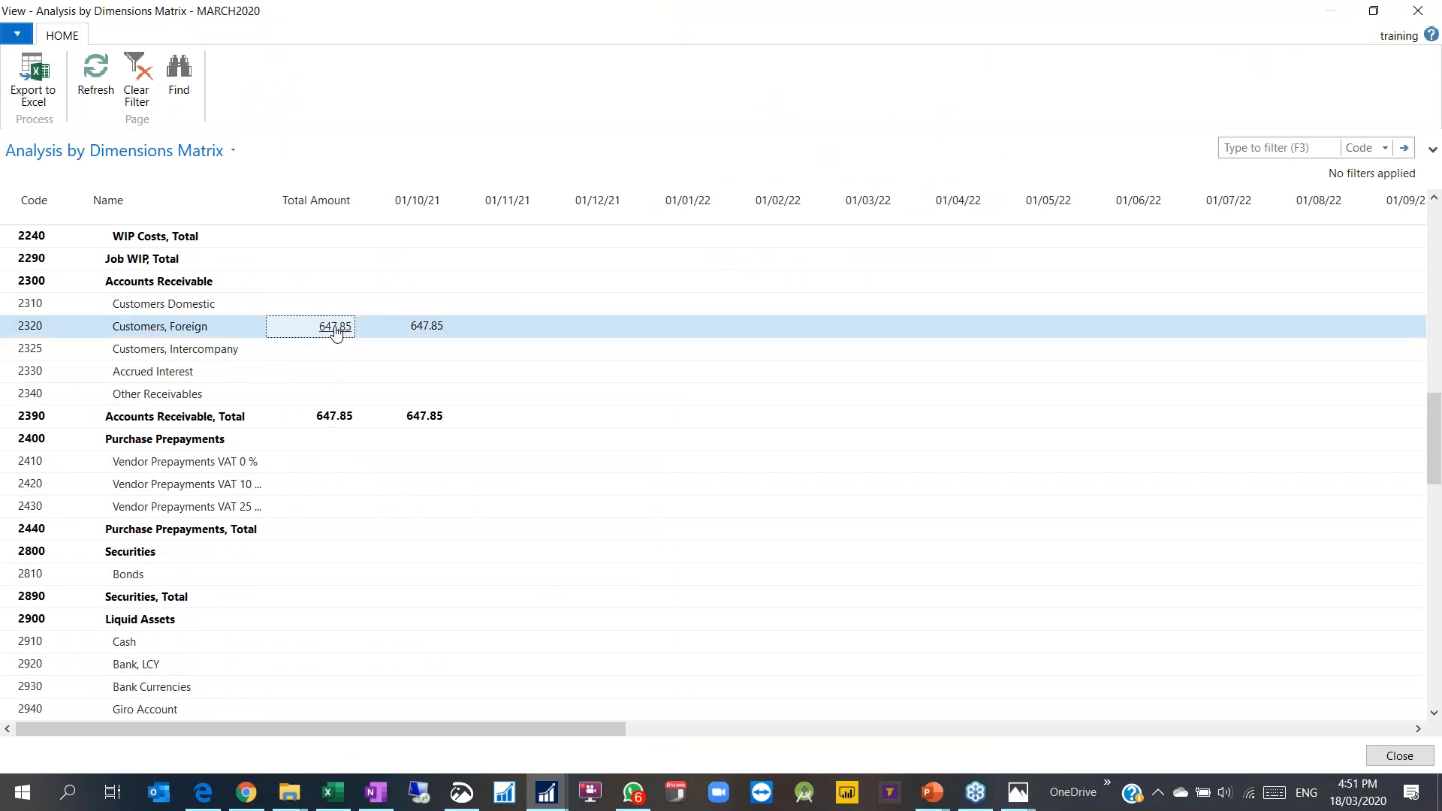
{"action": "left_click", "coordinate": [335, 328]}
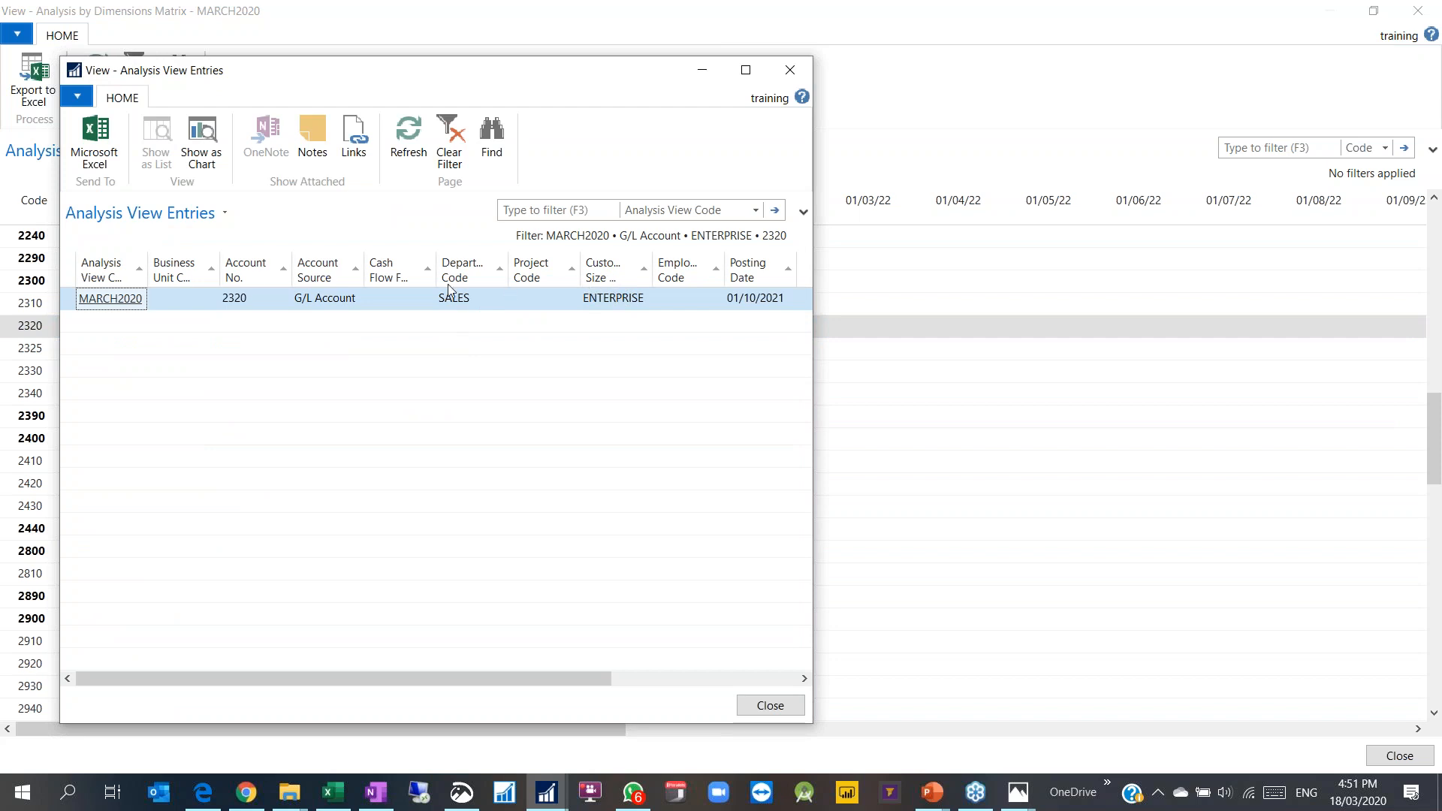
{"action": "key", "text": "Escape"}
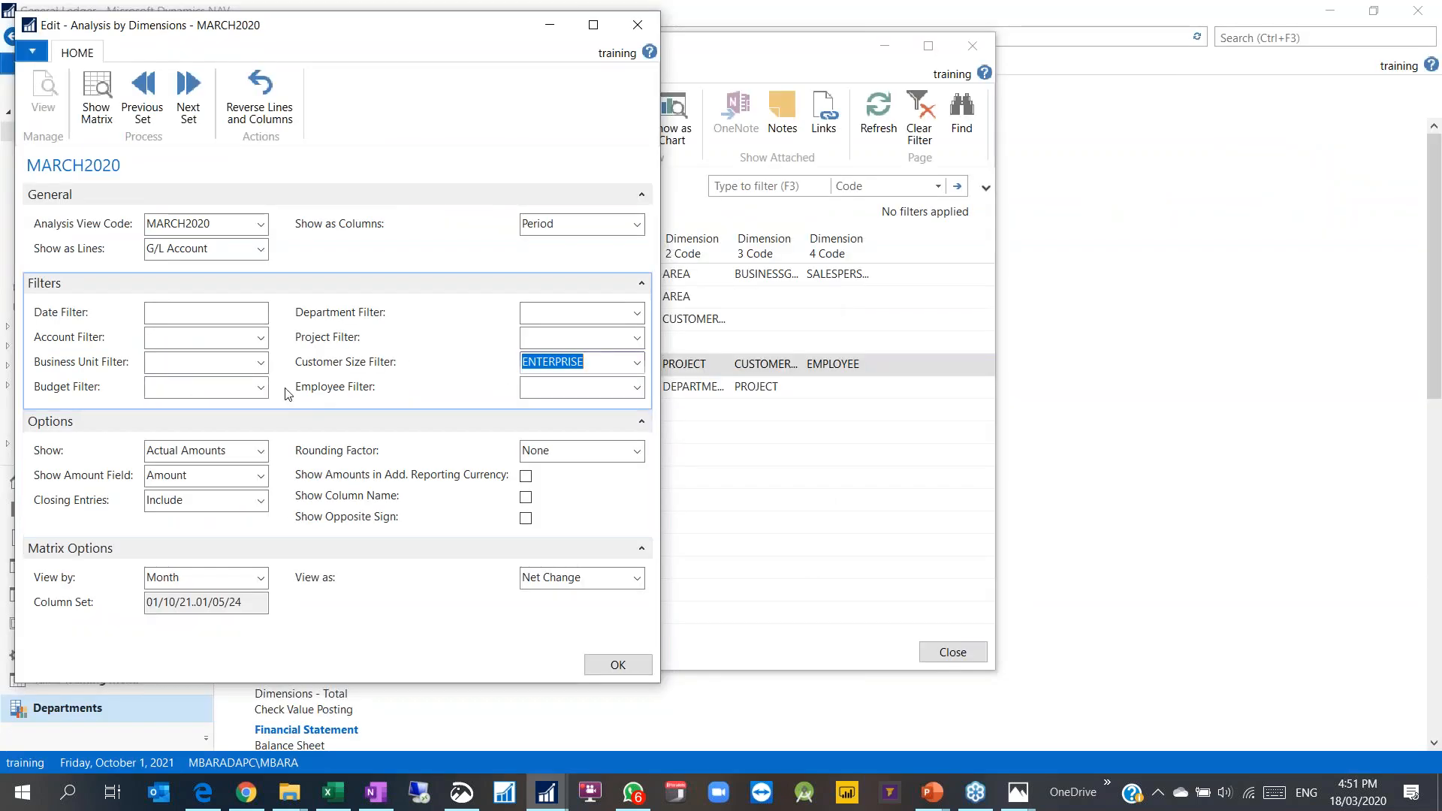
{"action": "key", "text": "Escape"}
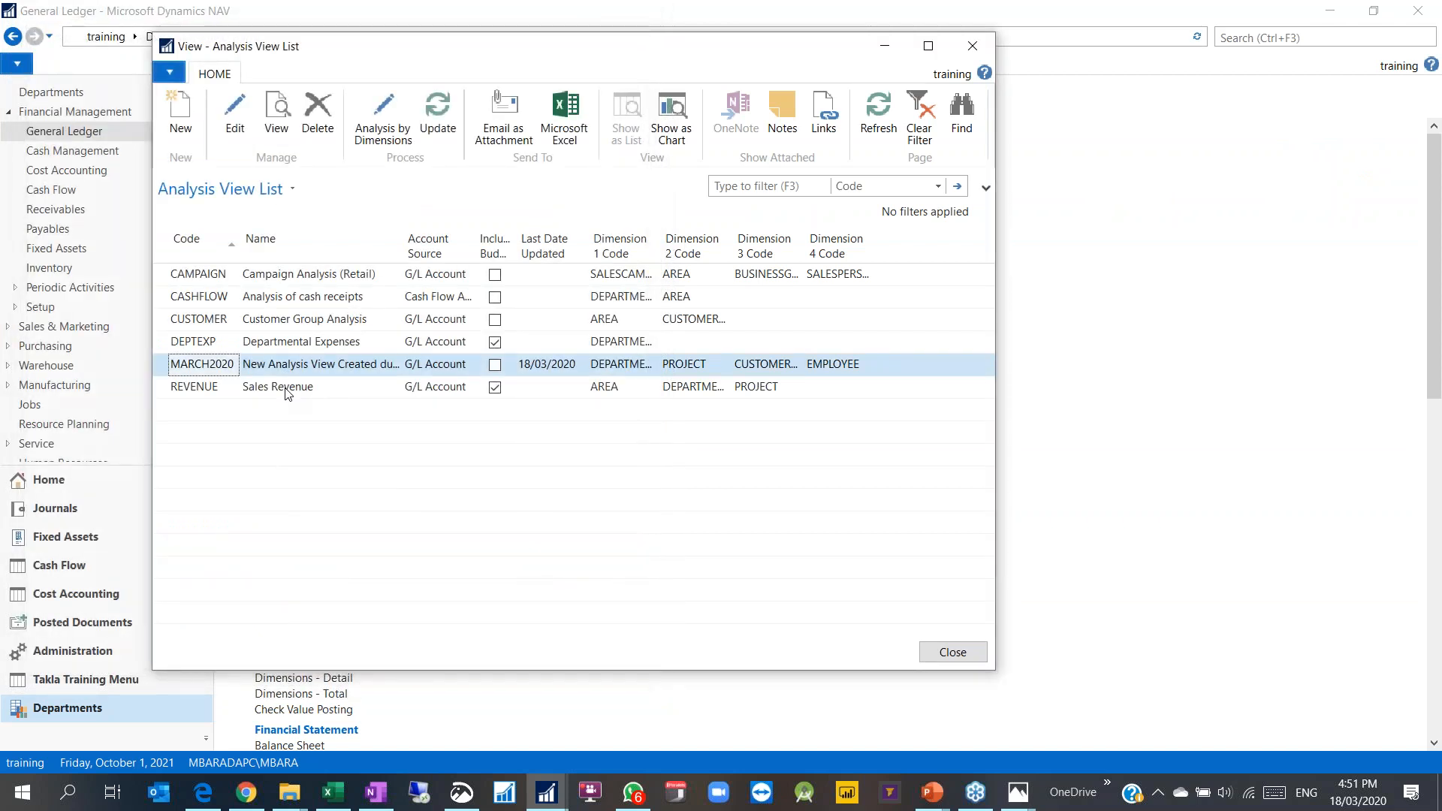
Step: Reopen the MARCH2020 analysis by dimensions and filter it on employee code 001
{"action": "left_click", "coordinate": [368, 133]}
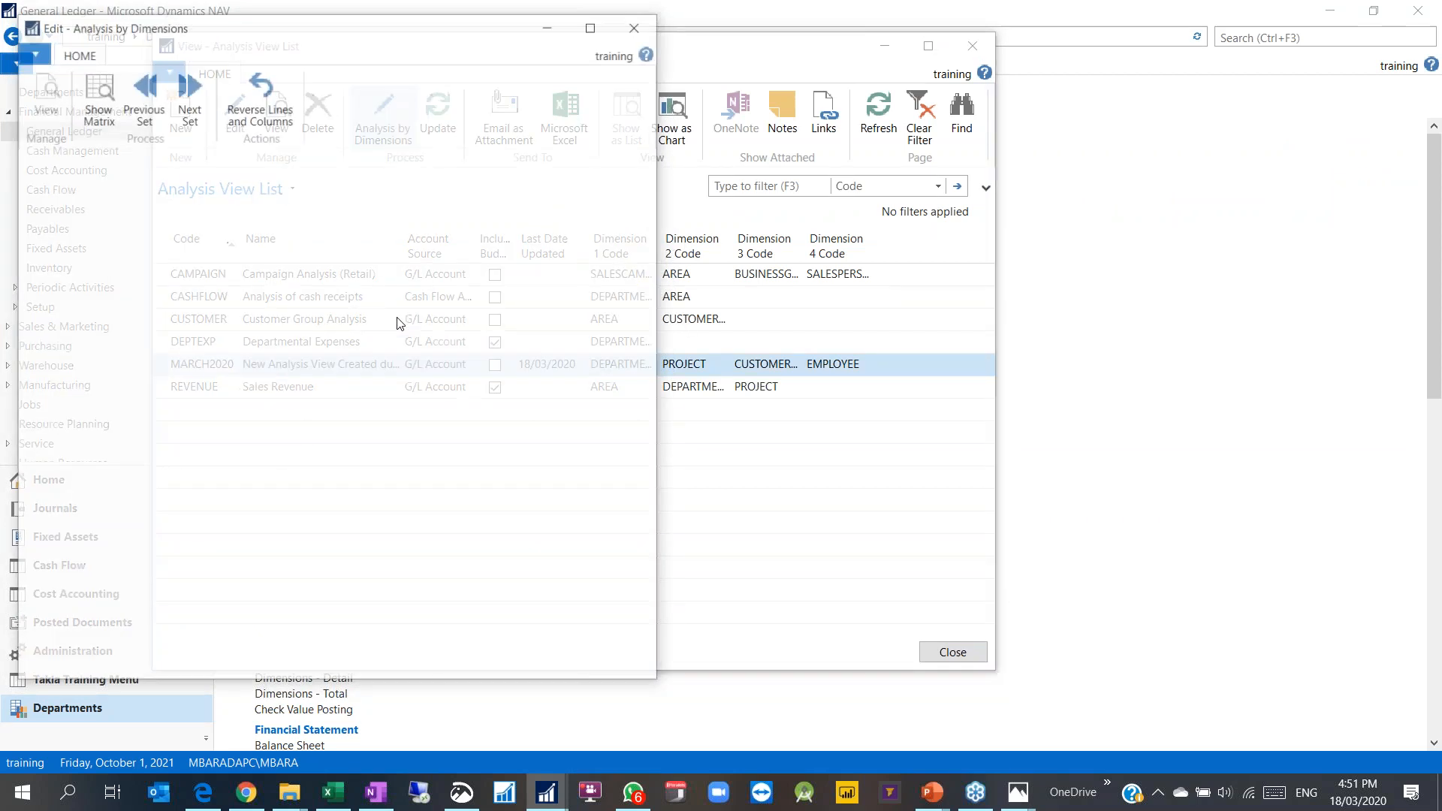
{"action": "left_click", "coordinate": [589, 363]}
{"action": "left_click", "coordinate": [604, 387]}
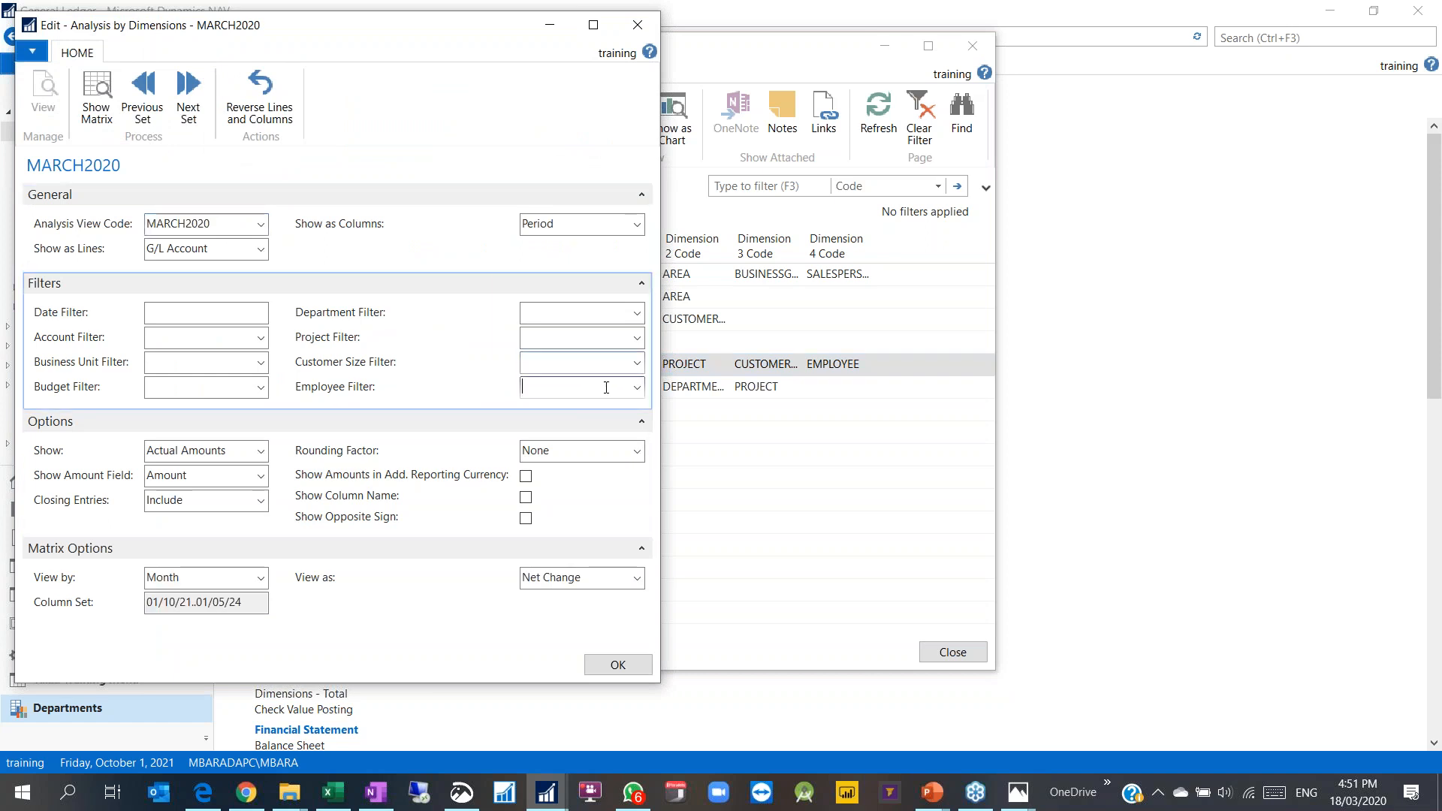
{"action": "left_click", "coordinate": [637, 388]}
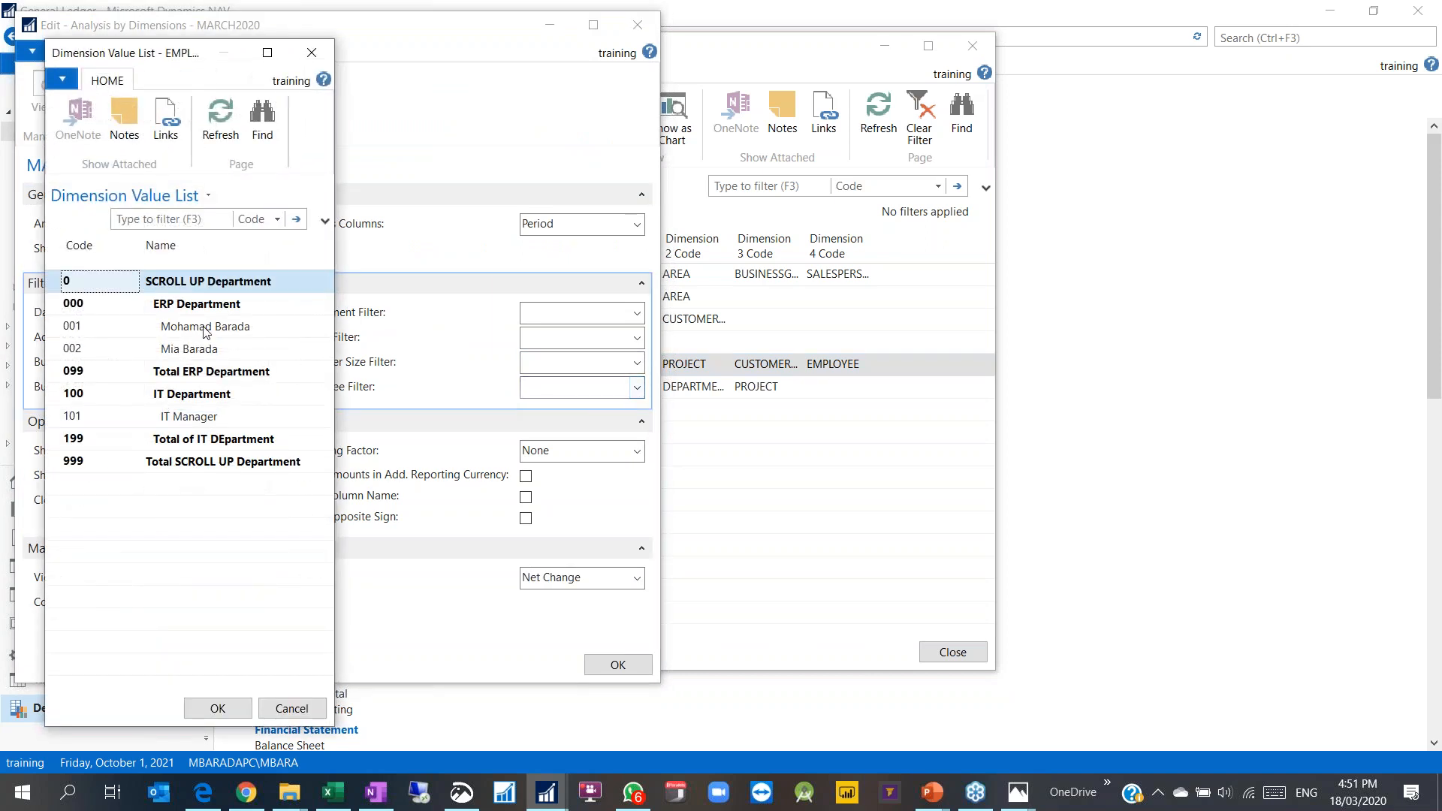
{"action": "double_click", "coordinate": [208, 325]}
{"action": "left_click", "coordinate": [216, 708]}
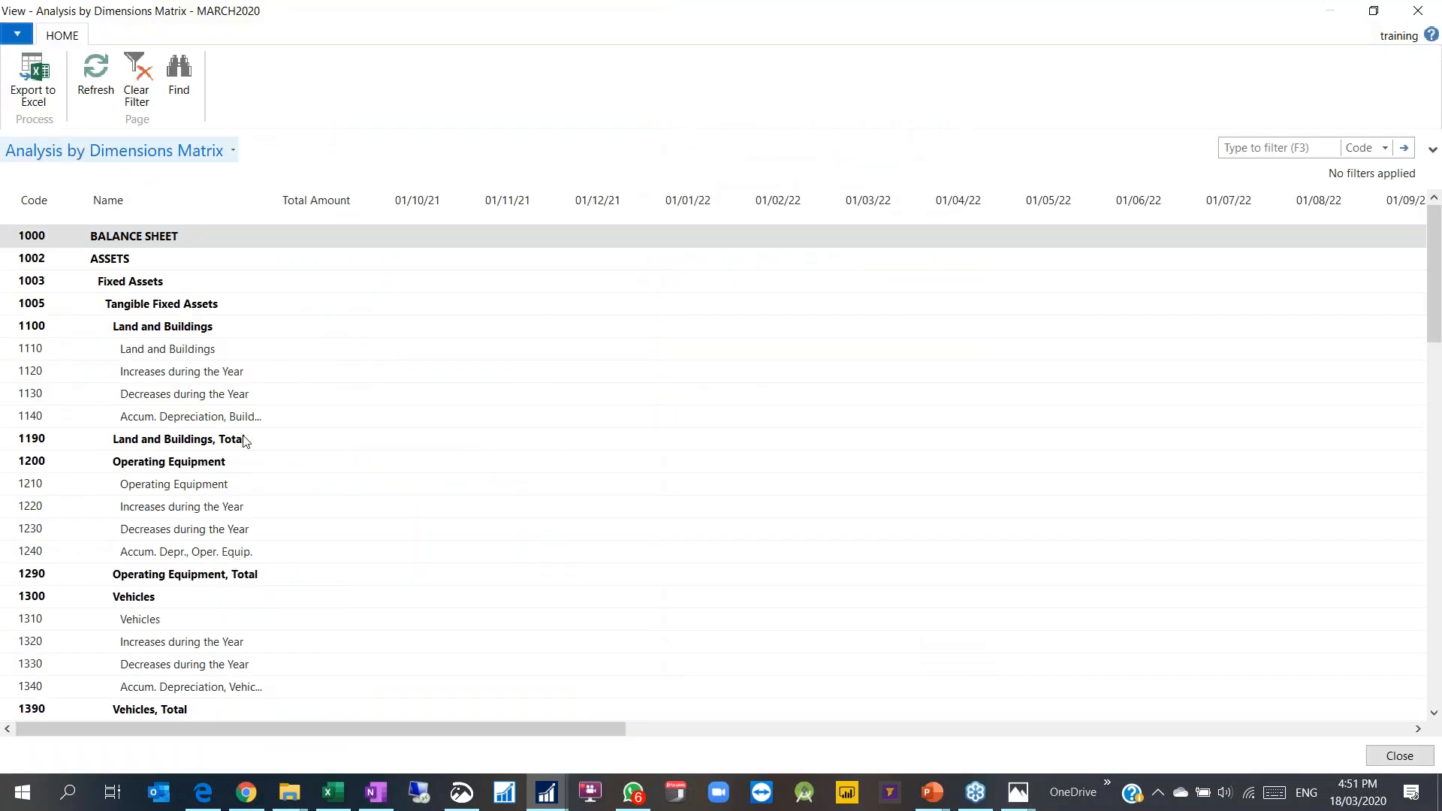
Step: Check the Cash total of -1,100.00 for employee 001, then go back to the Date Filter setting
{"action": "scroll", "coordinate": [395, 480], "scroll_direction": "down", "scroll_amount": 5}
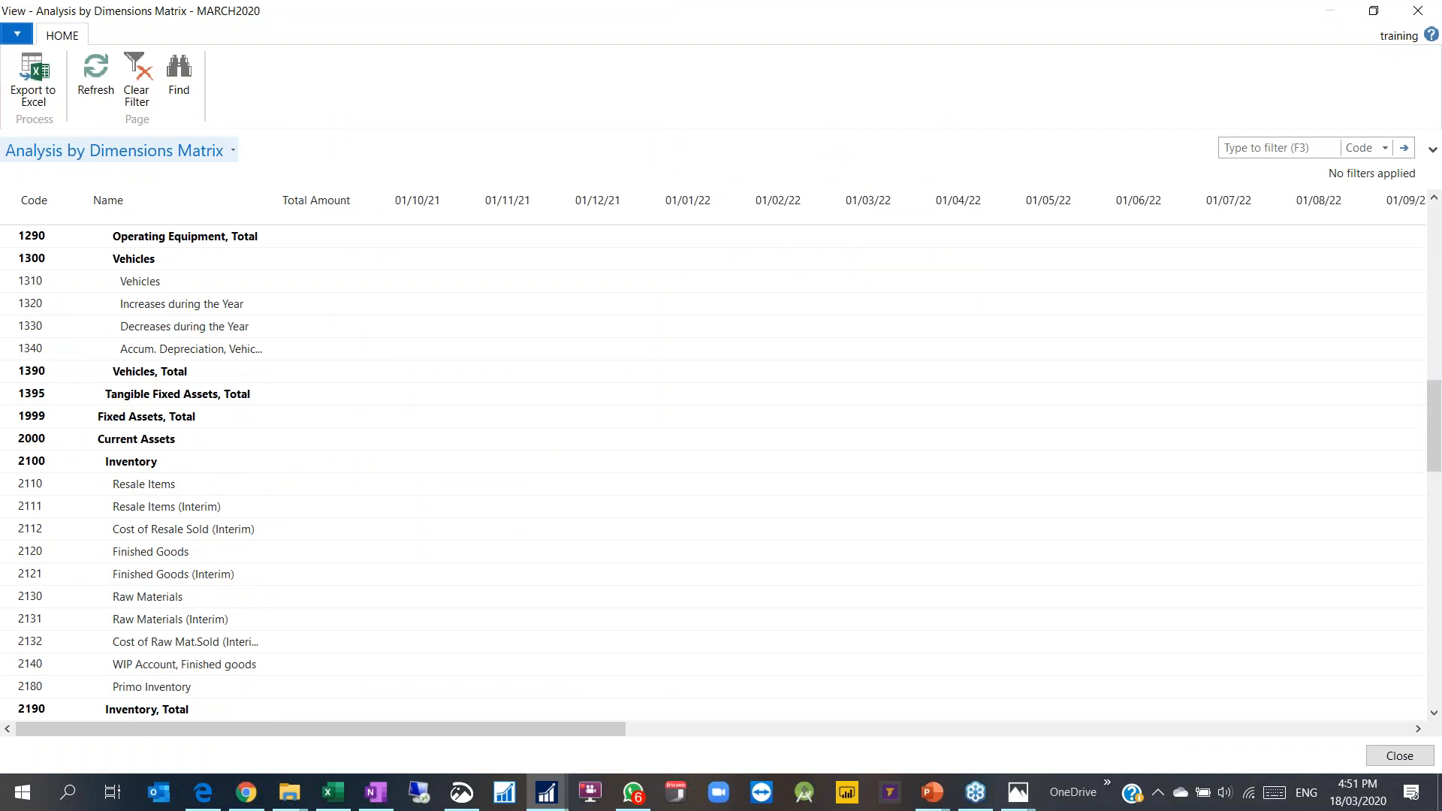
{"action": "scroll", "coordinate": [335, 461], "scroll_direction": "down", "scroll_amount": 10}
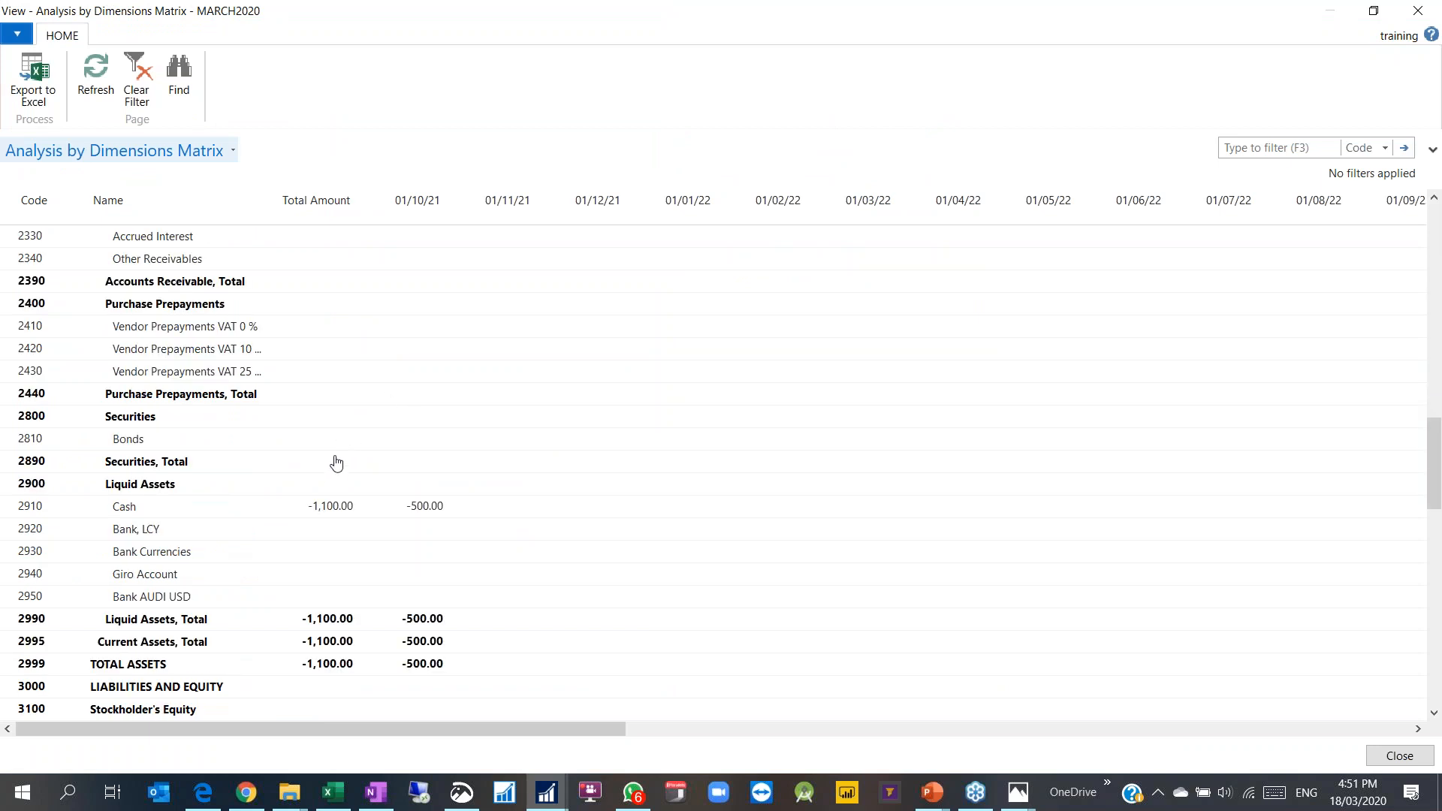
{"action": "left_click", "coordinate": [330, 506]}
{"action": "left_click", "coordinate": [1418, 11]}
{"action": "left_click", "coordinate": [206, 311]}
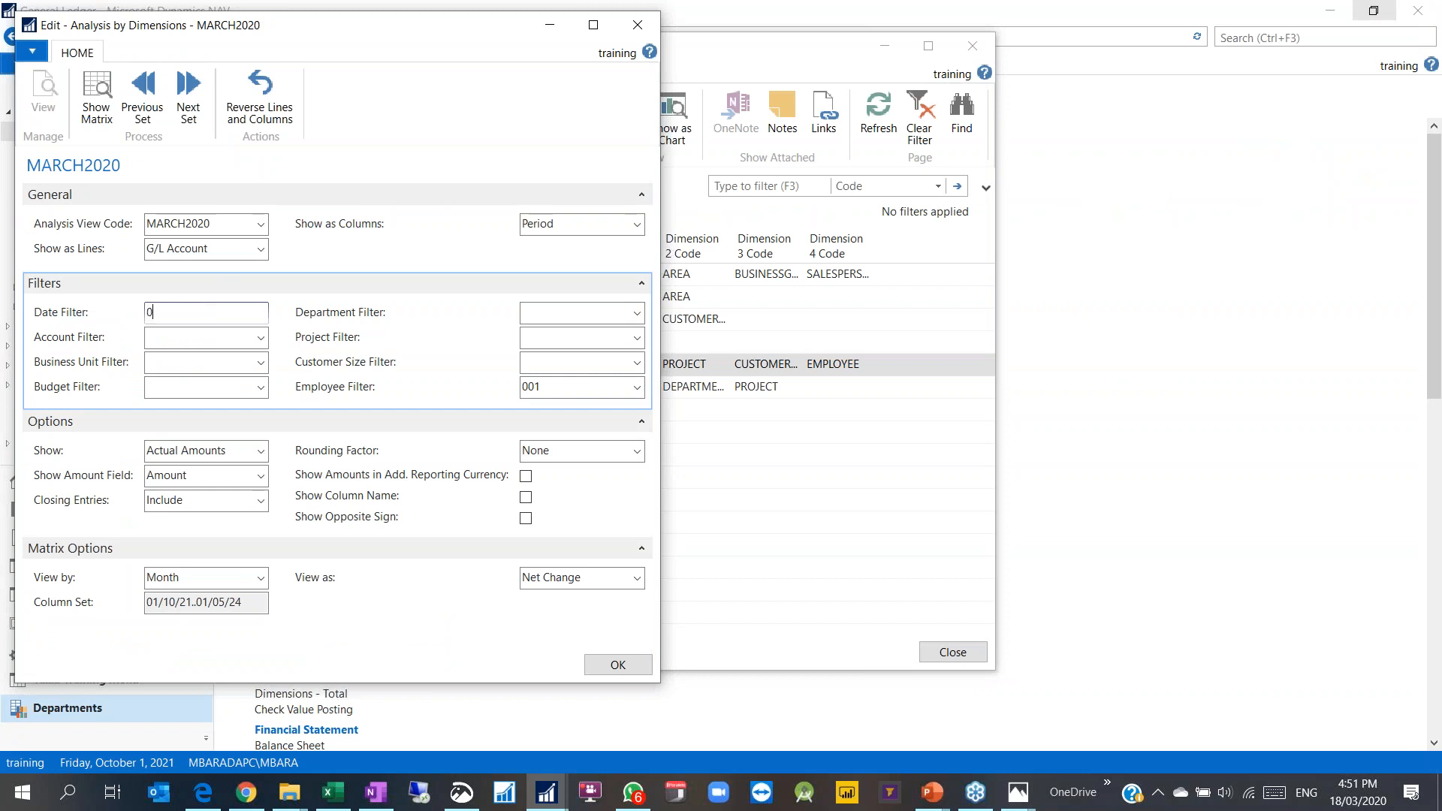
Step: Enter a date filter, choose CUSTOMERSIZE as the columns and clear the employee filter
{"action": "type", "text": "0101202"}
{"action": "key", "text": "BackSpace"}
{"action": "key", "text": "BackSpace"}
{"action": "key", "text": "Tab"}
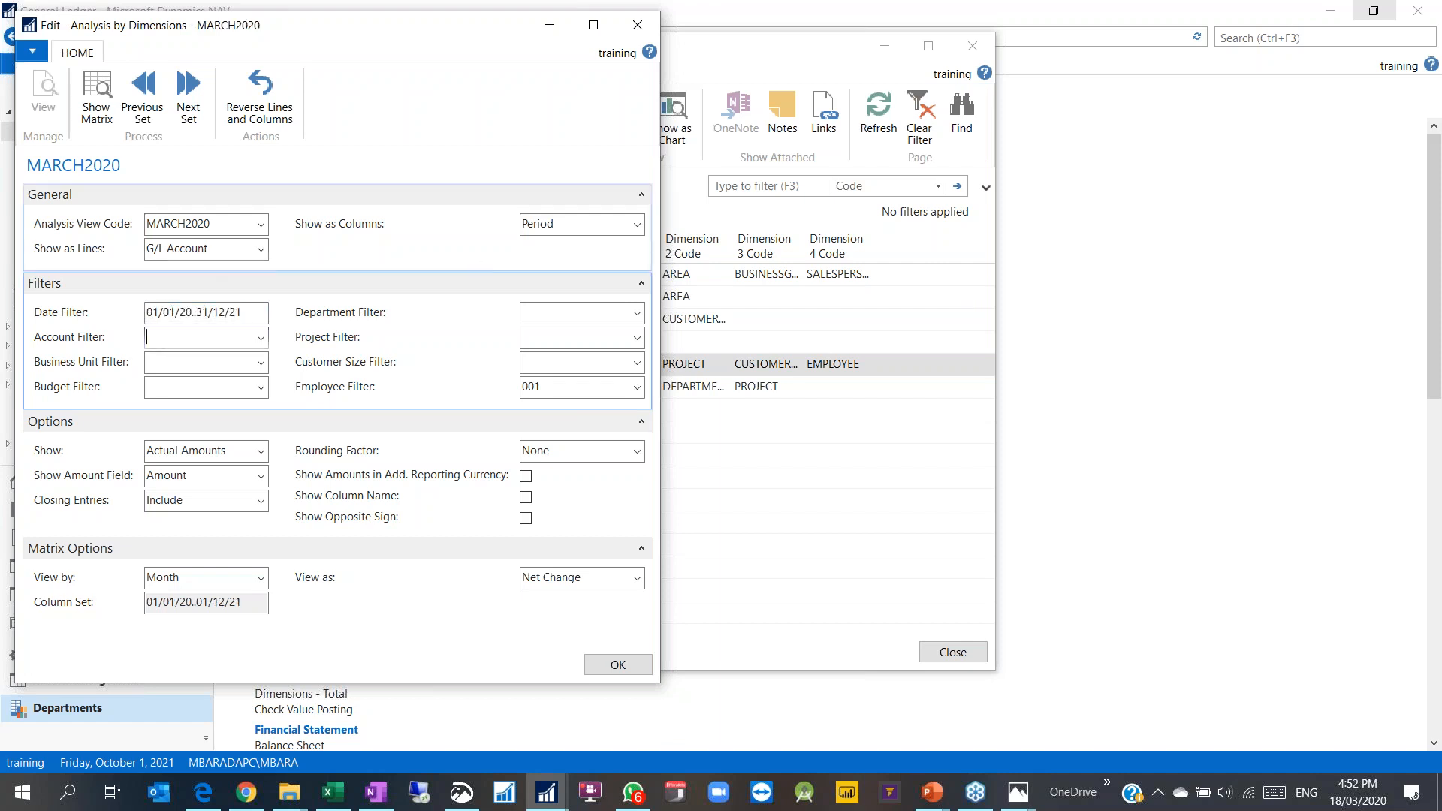
{"action": "left_click", "coordinate": [538, 224]}
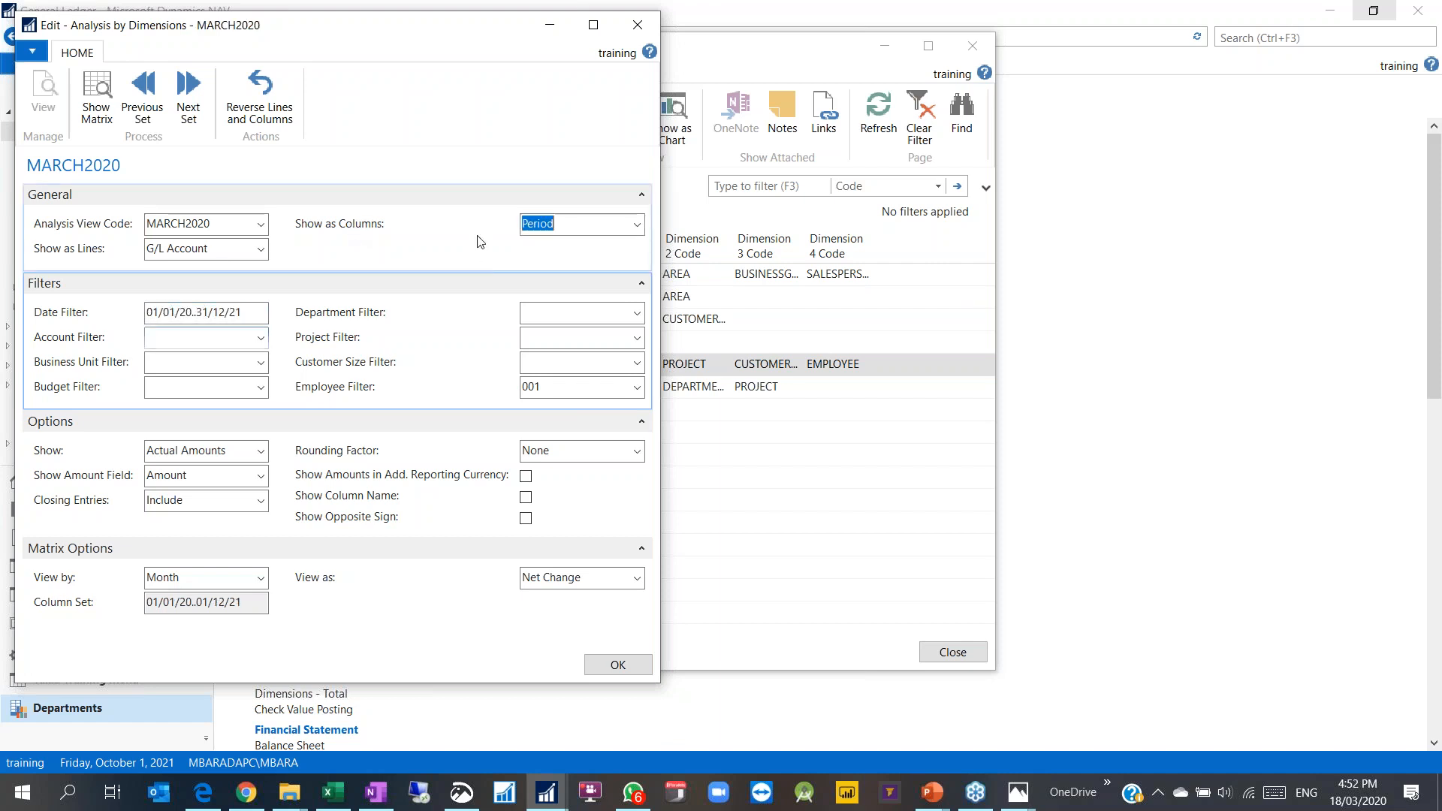
{"action": "left_click", "coordinate": [641, 226]}
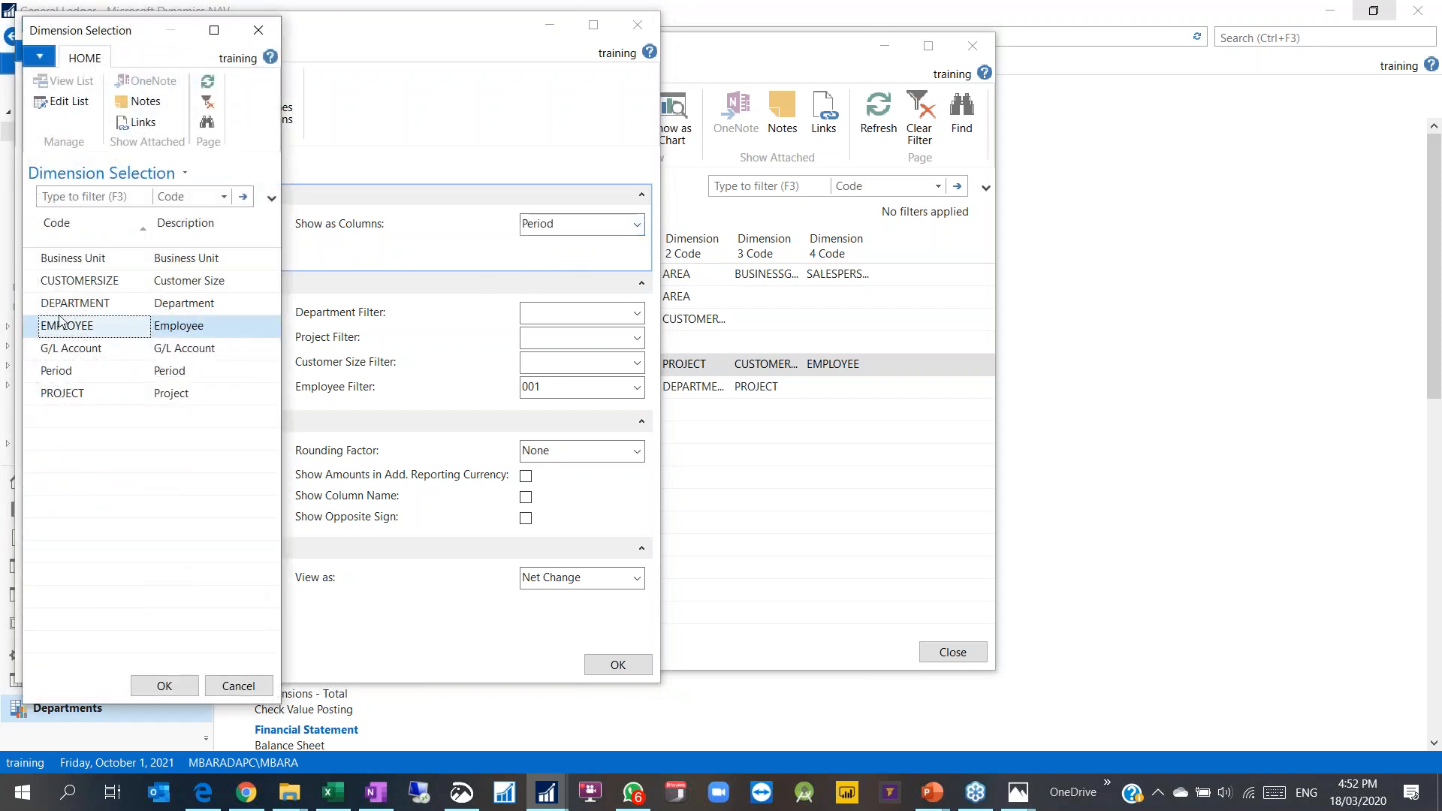
{"action": "double_click", "coordinate": [92, 281]}
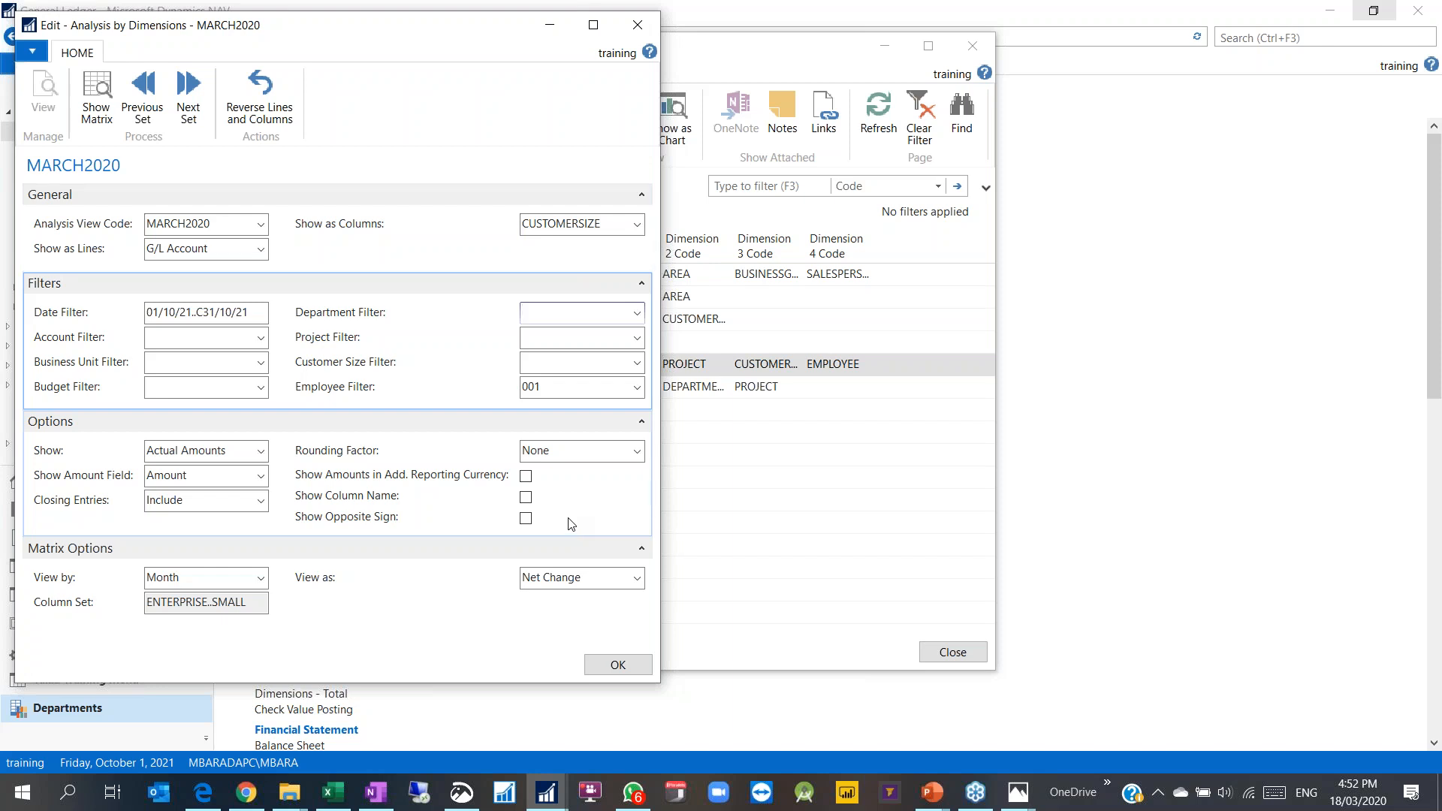
{"action": "left_click", "coordinate": [556, 387]}
{"action": "key", "text": "Delete"}
{"action": "left_click", "coordinate": [547, 367]}
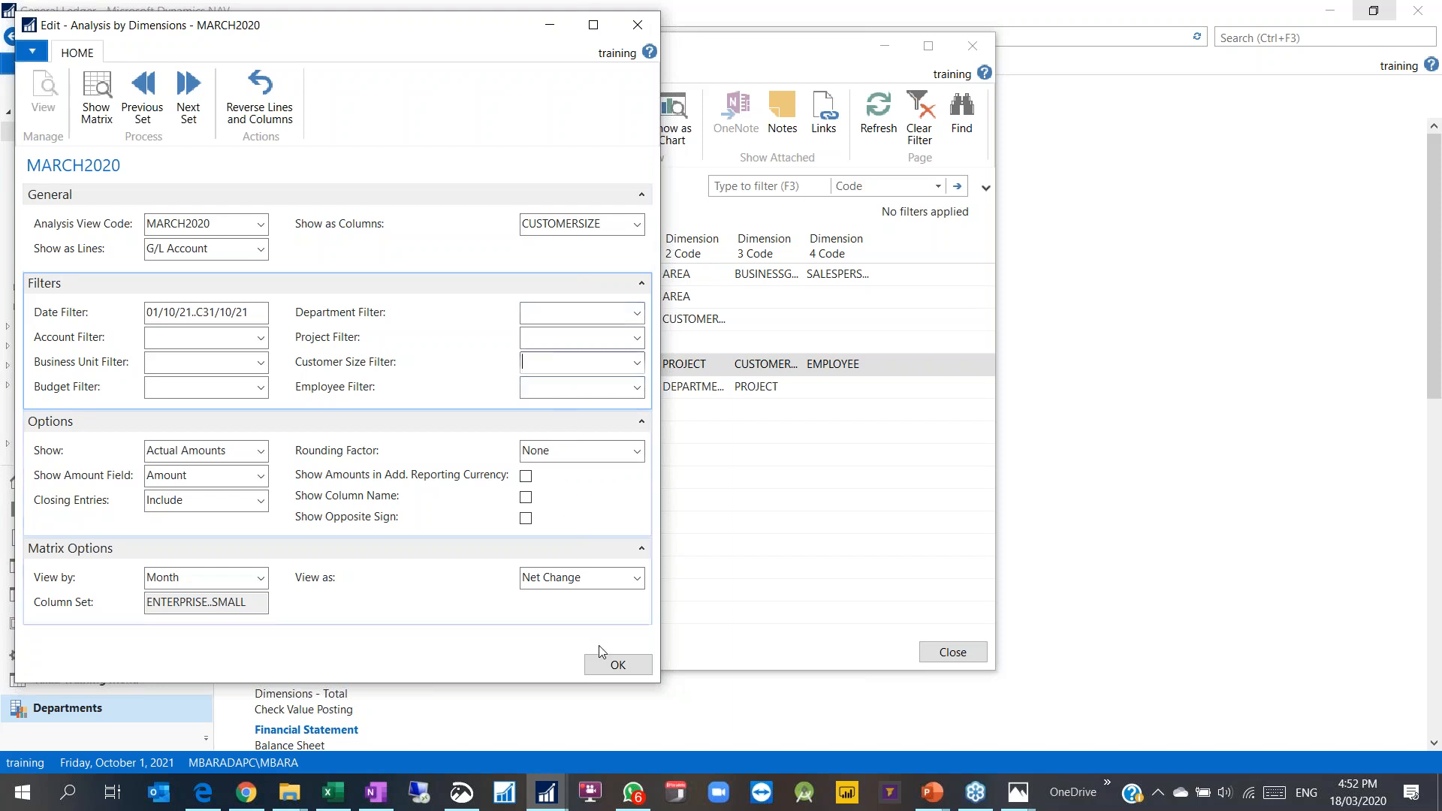
{"action": "left_click", "coordinate": [612, 663]}
Step: Set the date filter to 01/01/20..31/12/21 with CUSTOMERSIZE columns and show the matrix
{"action": "left_click", "coordinate": [376, 144]}
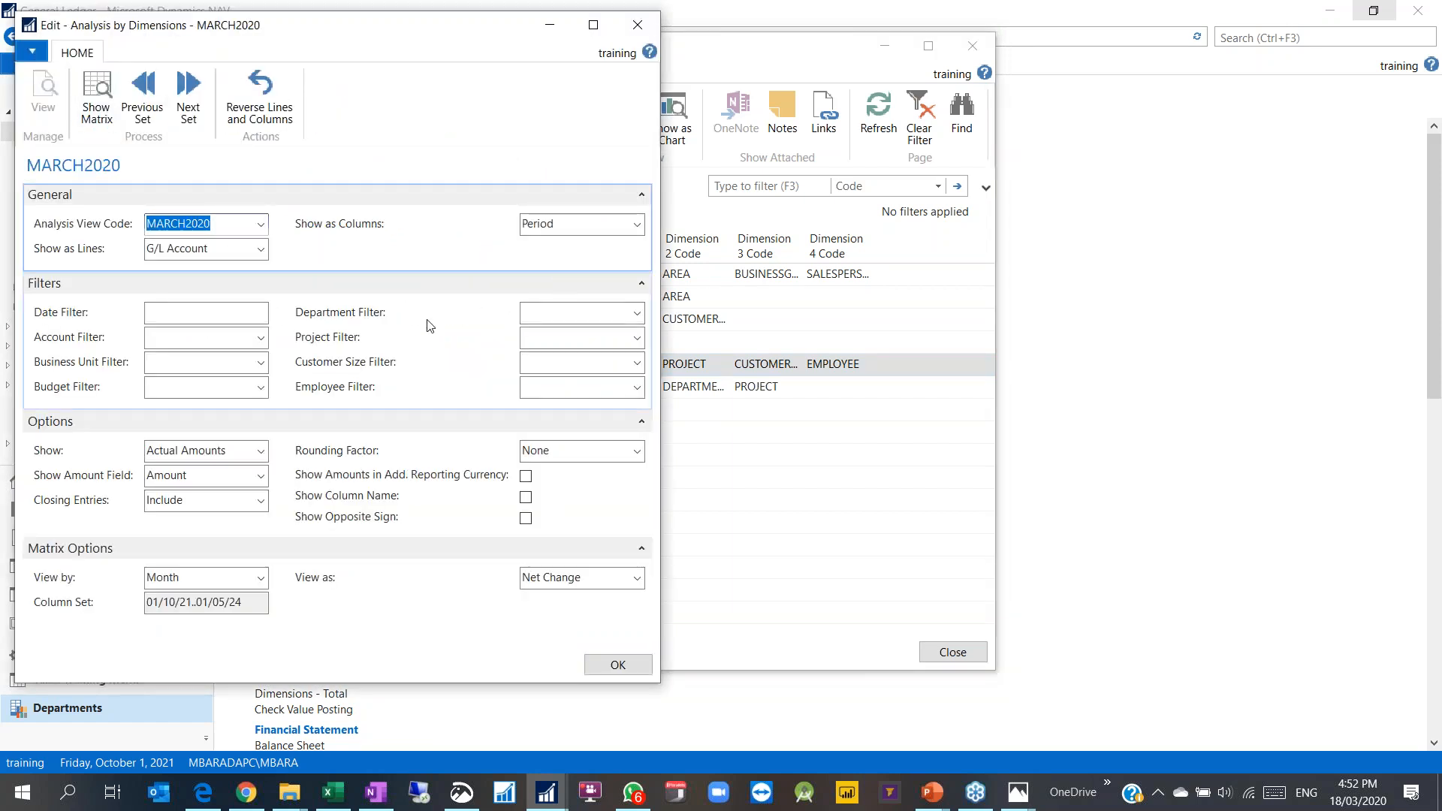
{"action": "left_click", "coordinate": [193, 312]}
{"action": "type", "text": "01/01/20"}
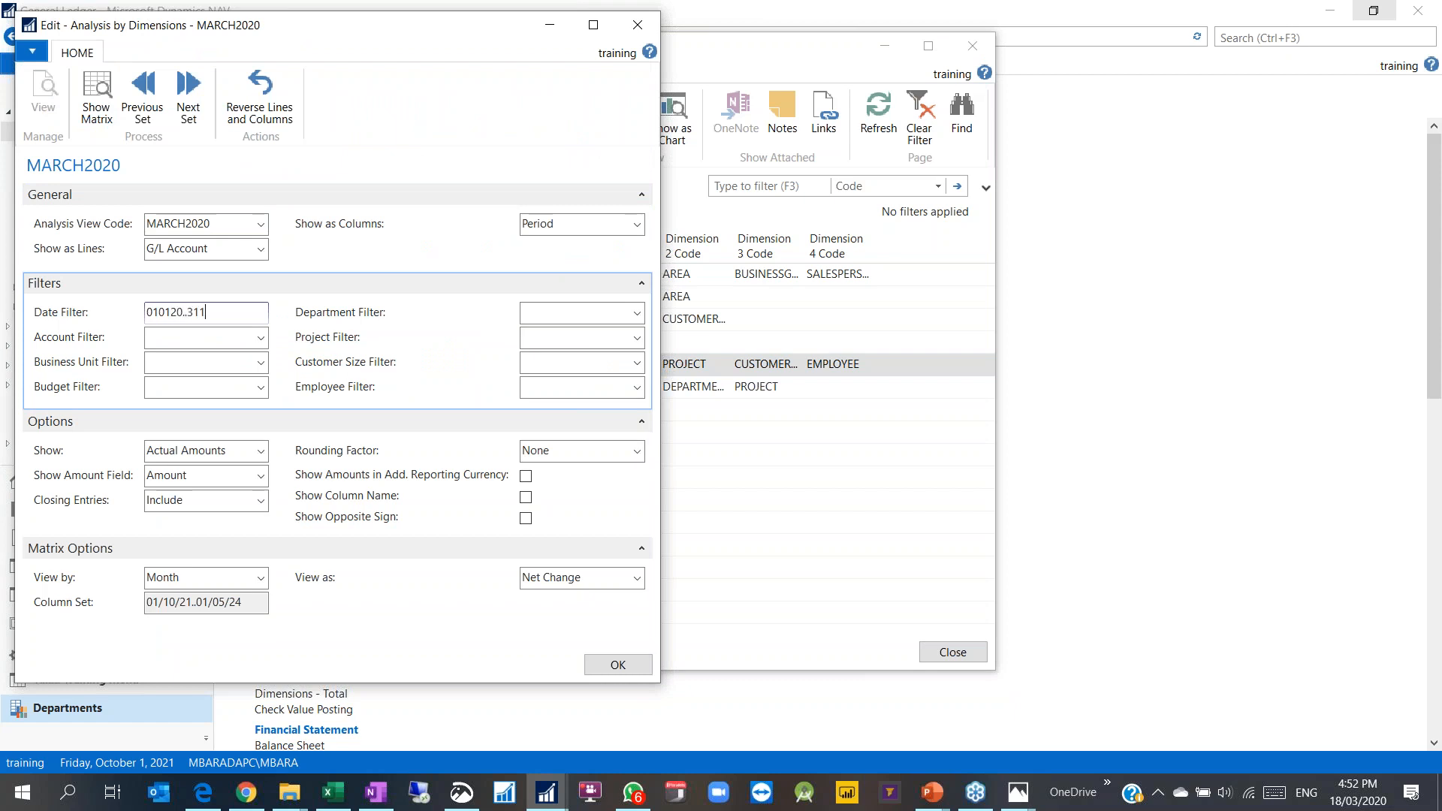
{"action": "type", "text": "..31/12/21"}
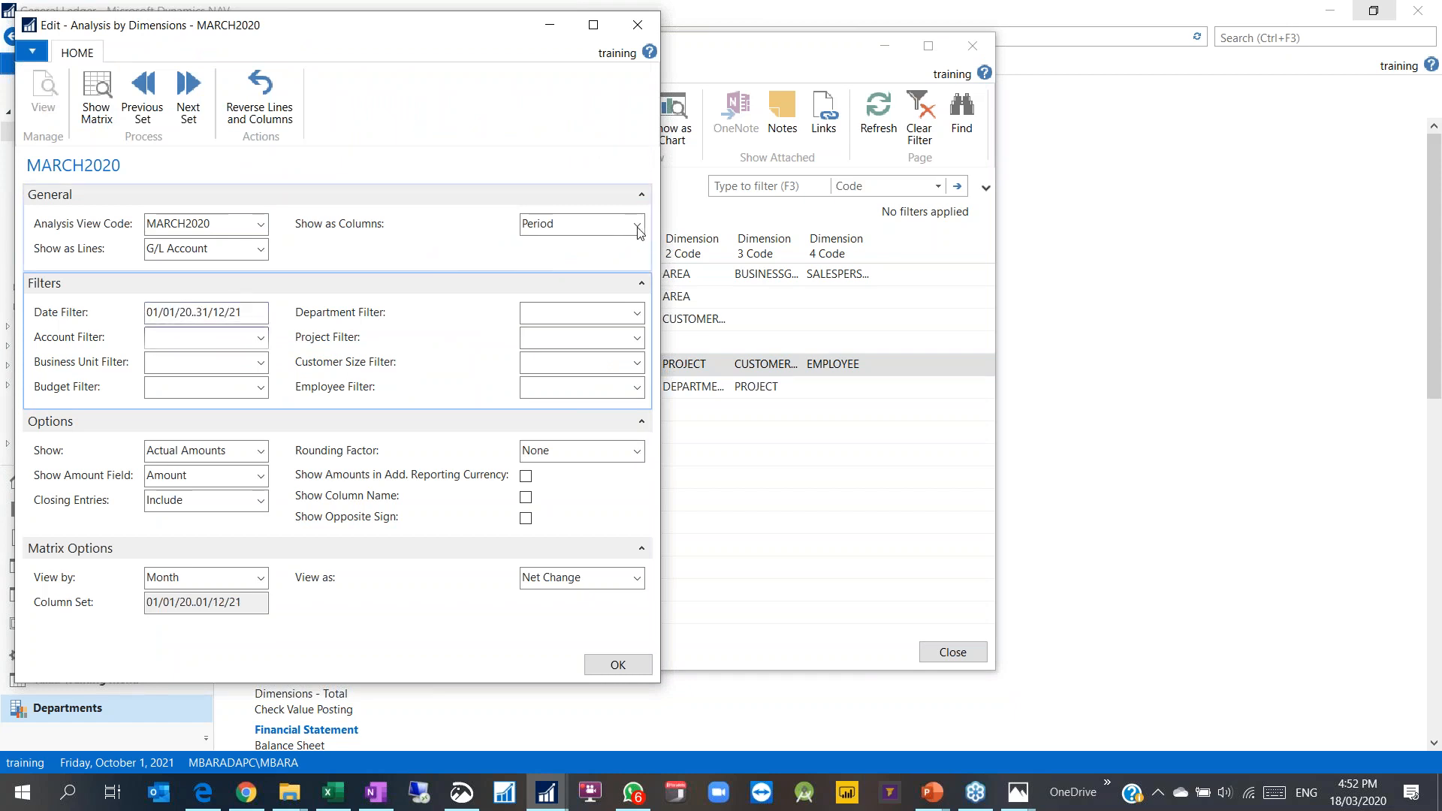
{"action": "left_click", "coordinate": [568, 225]}
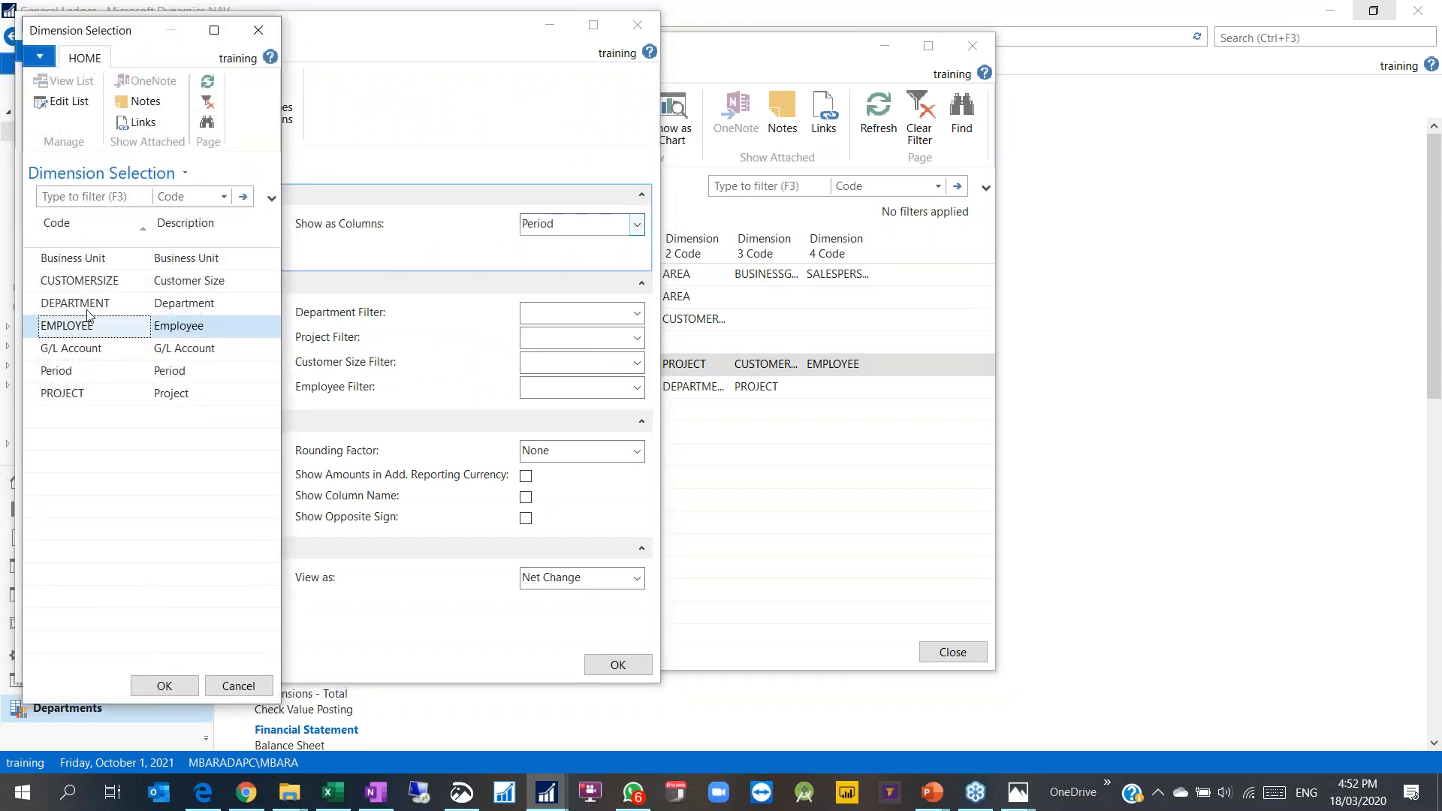
{"action": "left_click", "coordinate": [83, 282]}
{"action": "double_click", "coordinate": [83, 283]}
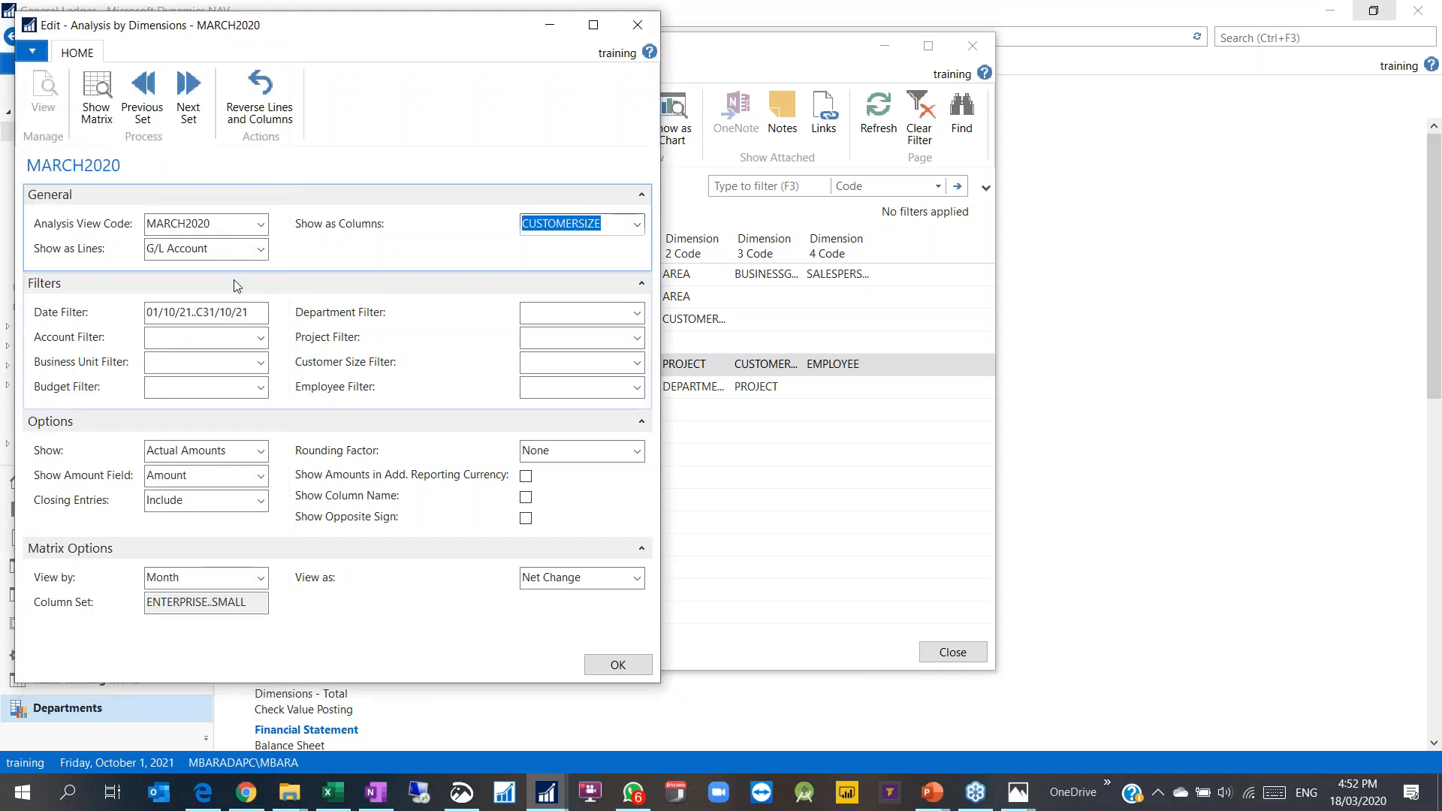
{"action": "left_click", "coordinate": [82, 117]}
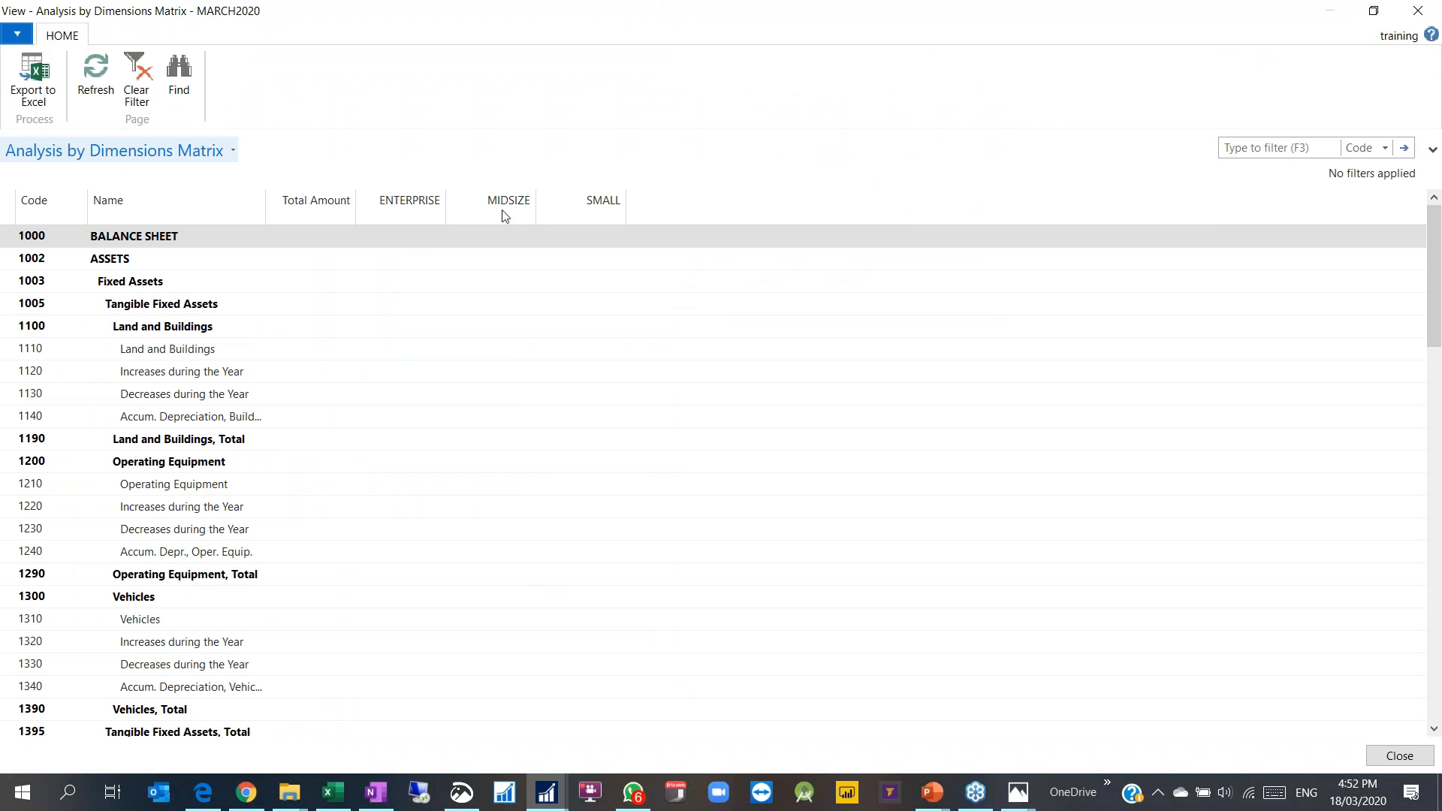
Step: Replace the customer-size columns with EMPLOYEE as the matrix columns
{"action": "scroll", "coordinate": [309, 420], "scroll_direction": "down", "scroll_amount": 15}
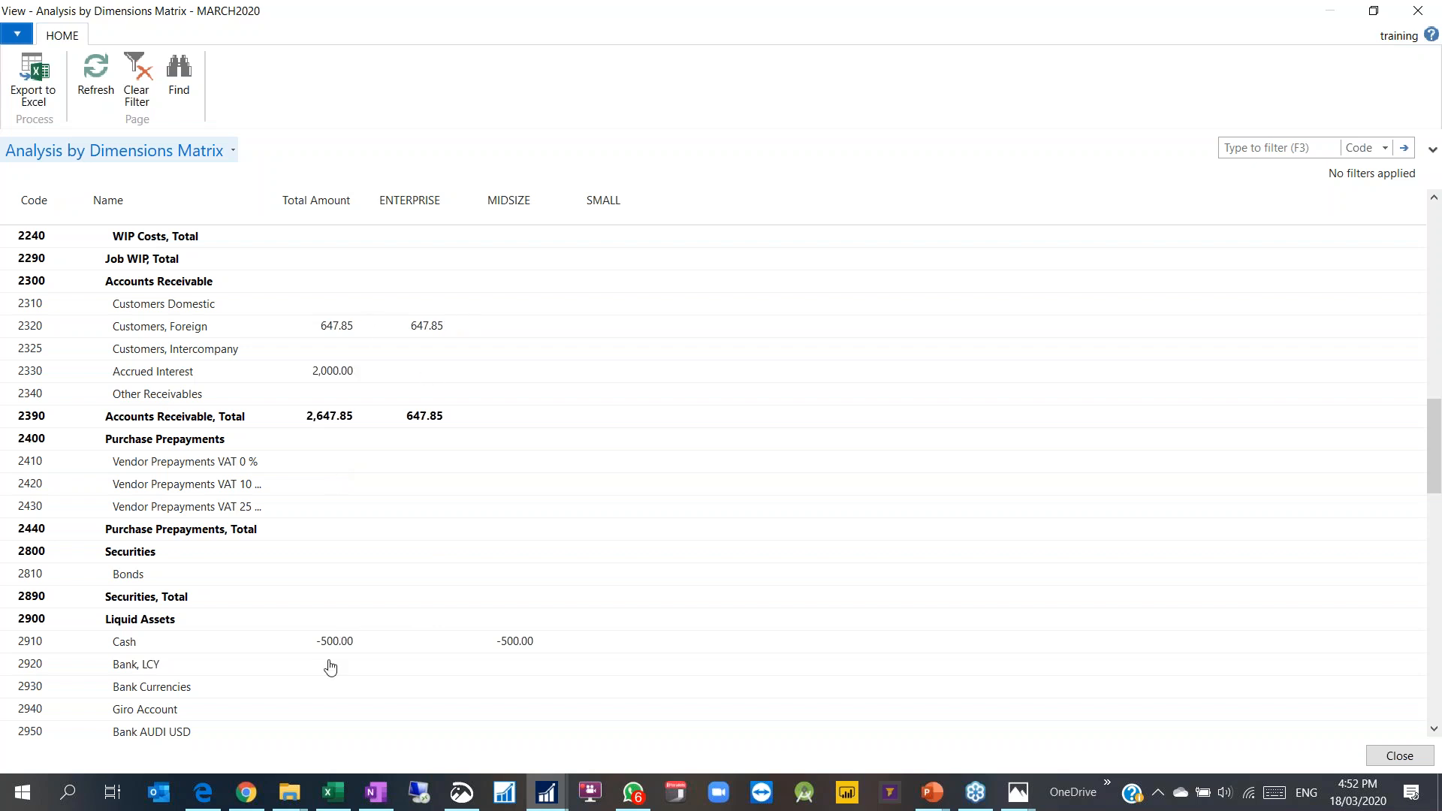
{"action": "left_click", "coordinate": [1418, 10]}
{"action": "left_click", "coordinate": [637, 223]}
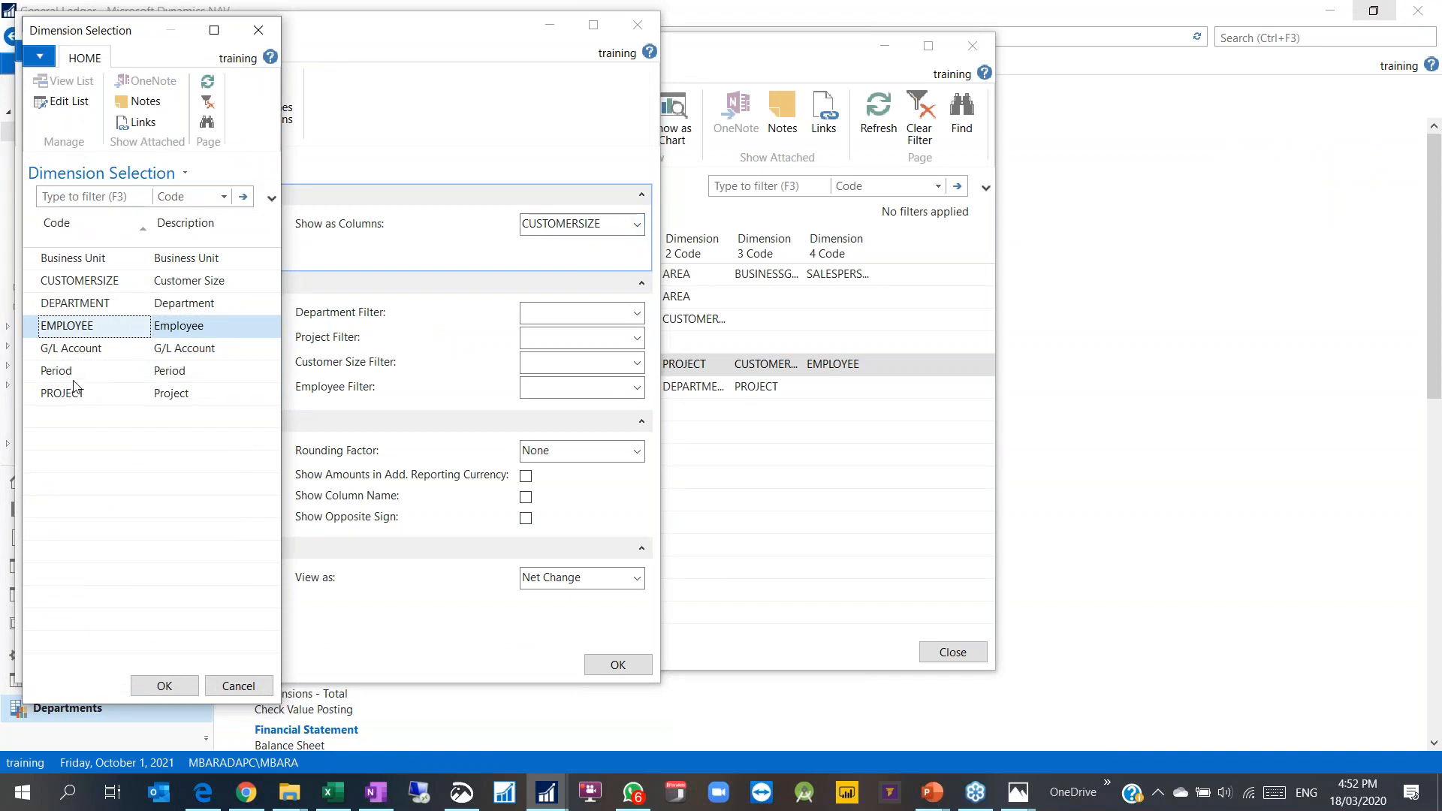
{"action": "double_click", "coordinate": [77, 331]}
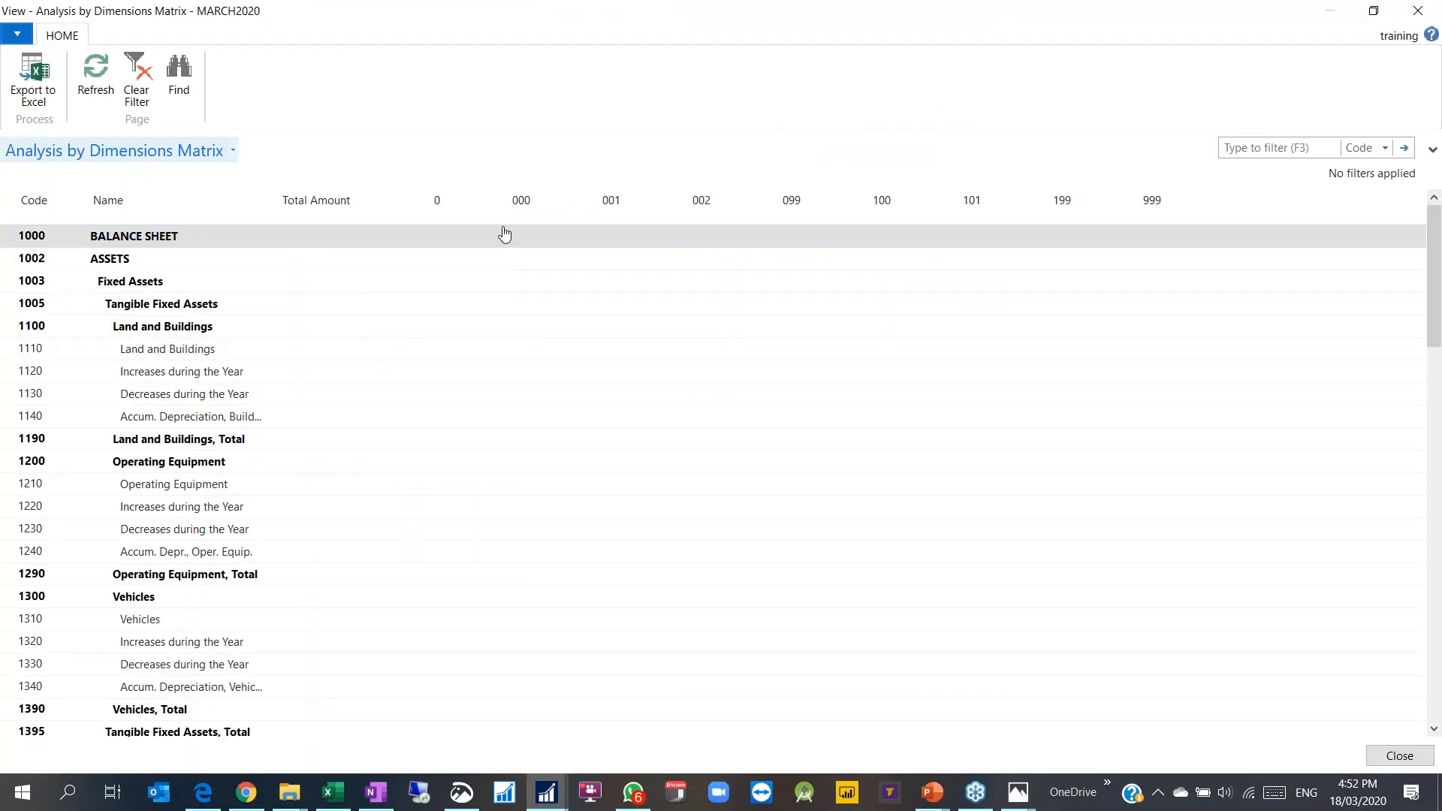
Step: Compare the Cash amounts for employees 001 and 099 and drill into the 001 entries
{"action": "left_click", "coordinate": [553, 350]}
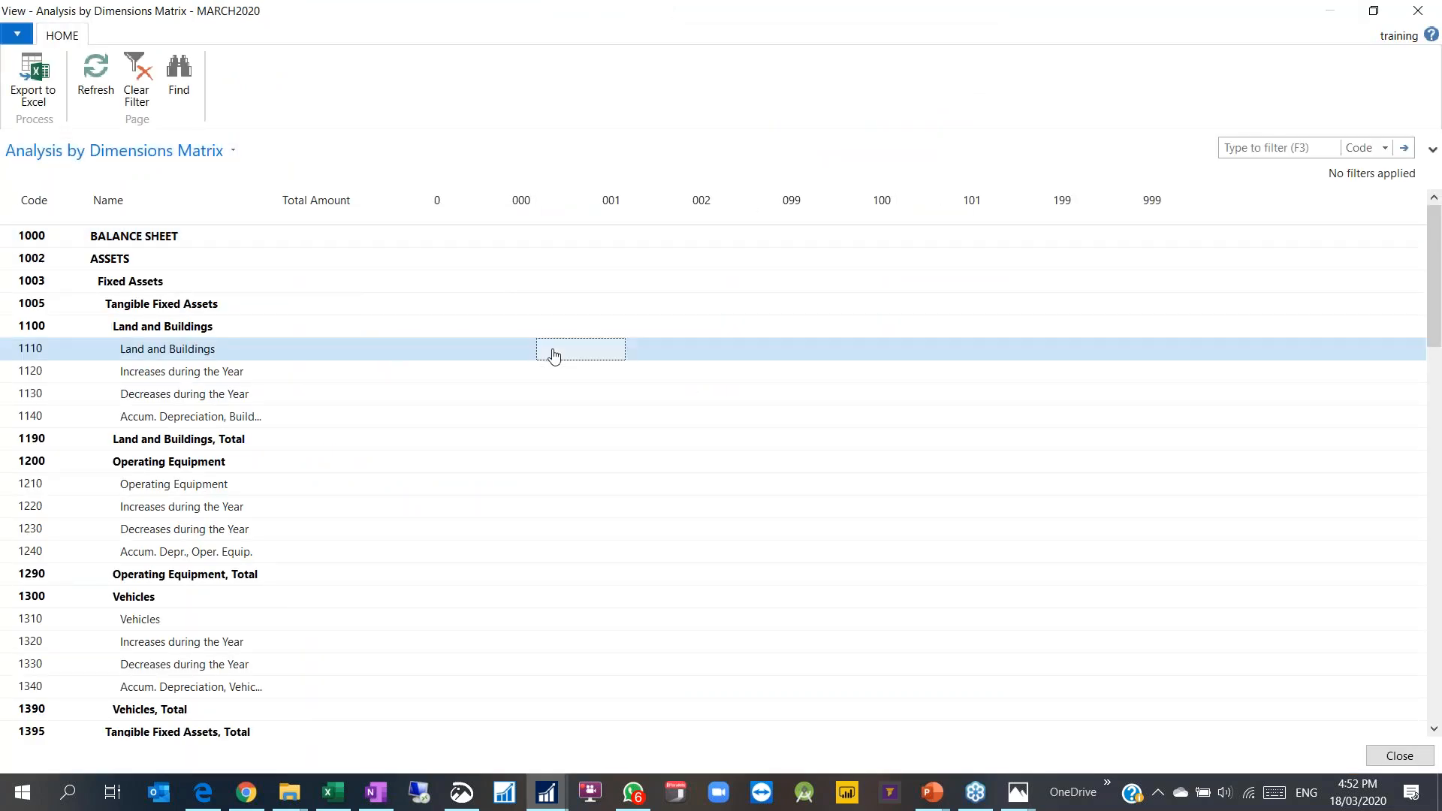
{"action": "scroll", "coordinate": [573, 345], "scroll_direction": "down", "scroll_amount": 5}
{"action": "scroll", "coordinate": [573, 346], "scroll_direction": "down", "scroll_amount": 10}
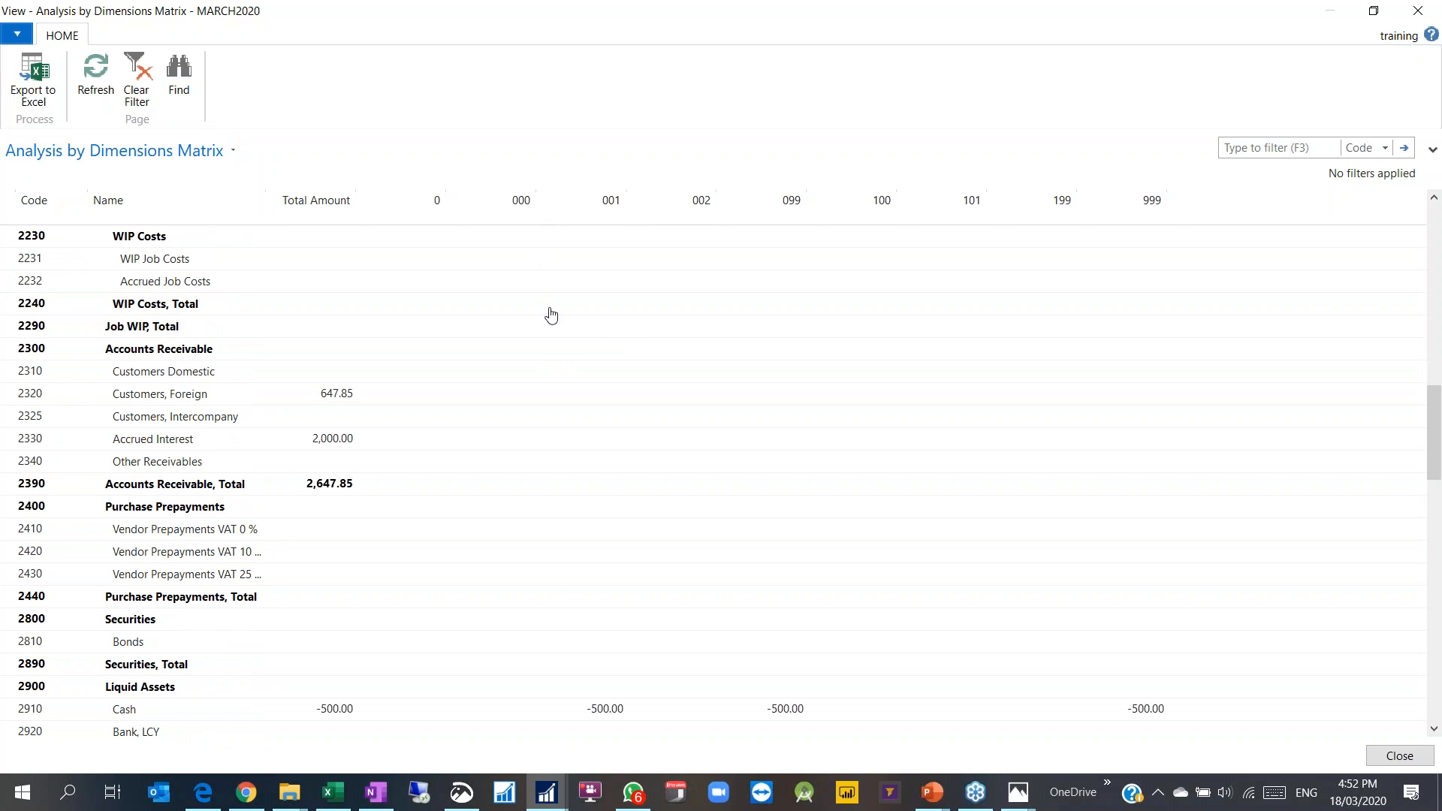
{"action": "left_click", "coordinate": [757, 650]}
{"action": "left_click", "coordinate": [620, 646]}
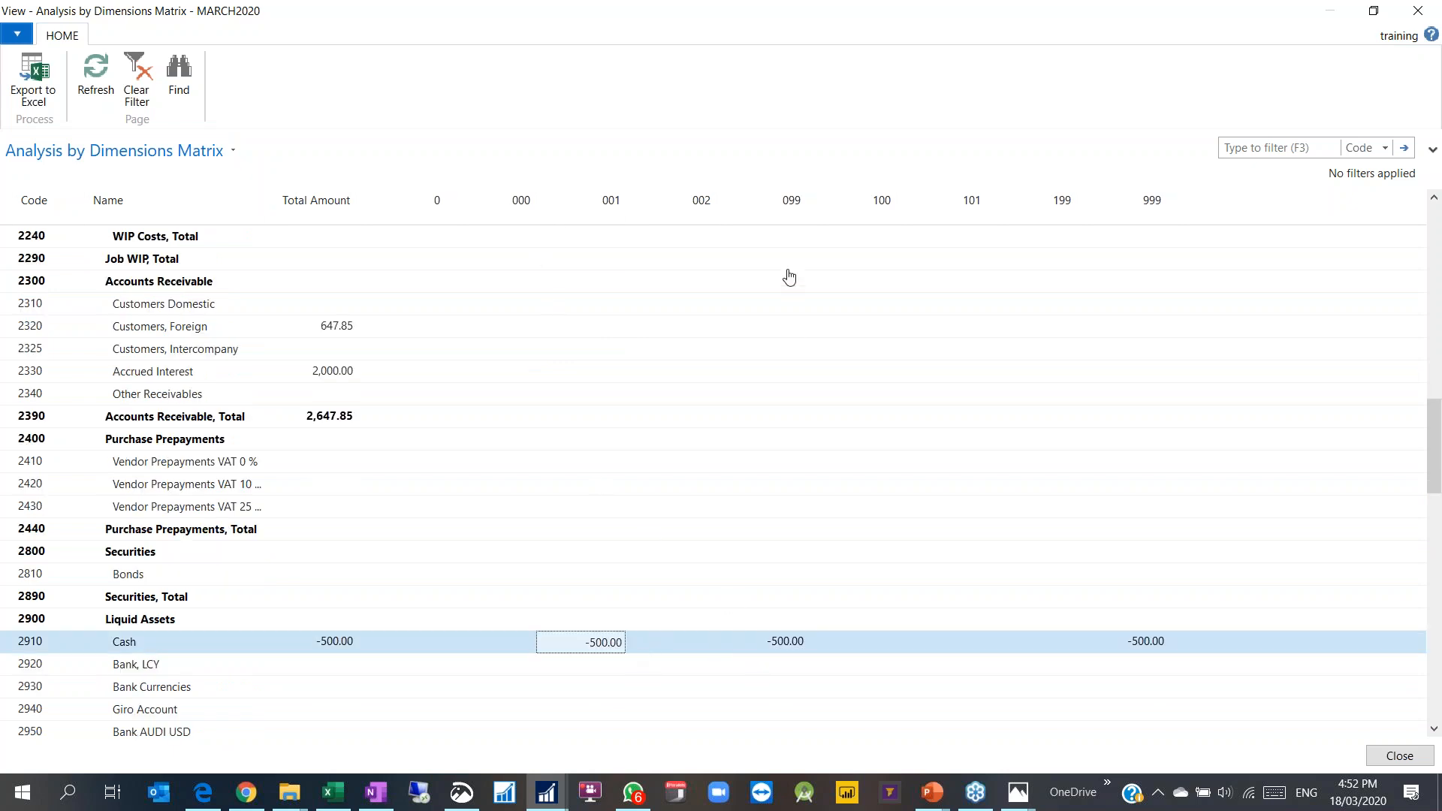
{"action": "left_click", "coordinate": [802, 651]}
{"action": "left_click", "coordinate": [596, 646]}
{"action": "left_click", "coordinate": [606, 643]}
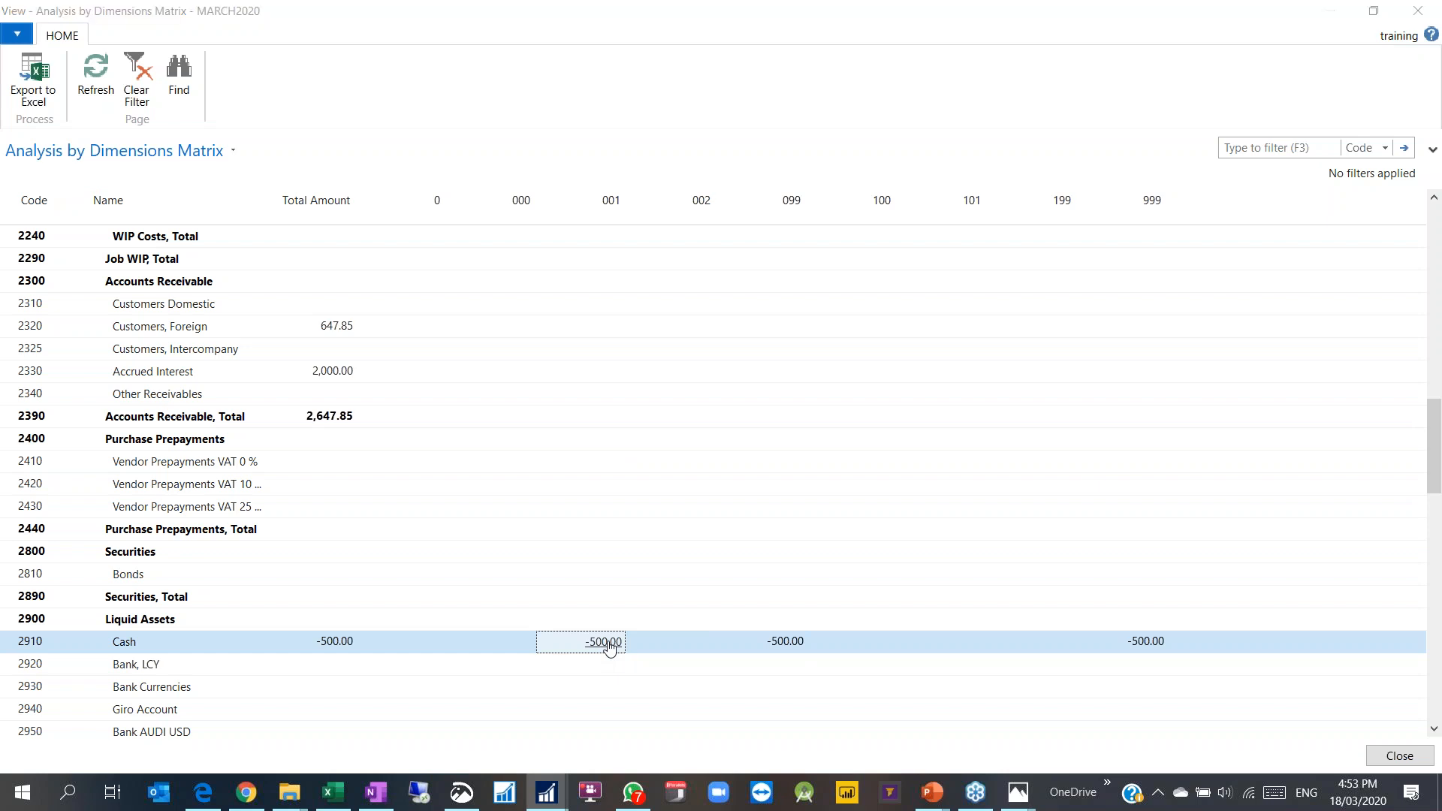
{"action": "key", "text": "Escape"}
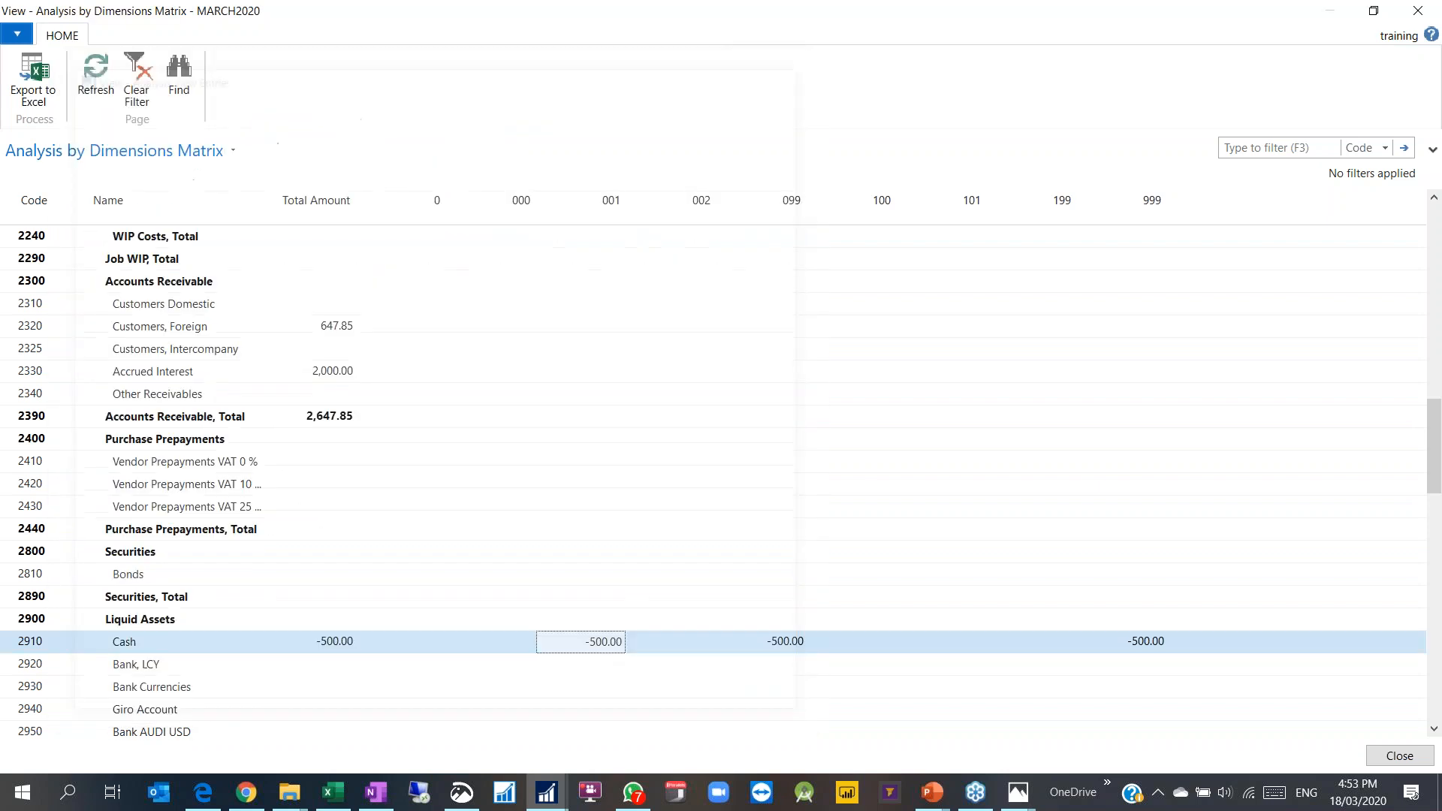
Step: Close the employee matrix, the analysis settings and the Analysis View List
{"action": "scroll", "coordinate": [608, 541], "scroll_direction": "down", "scroll_amount": 6}
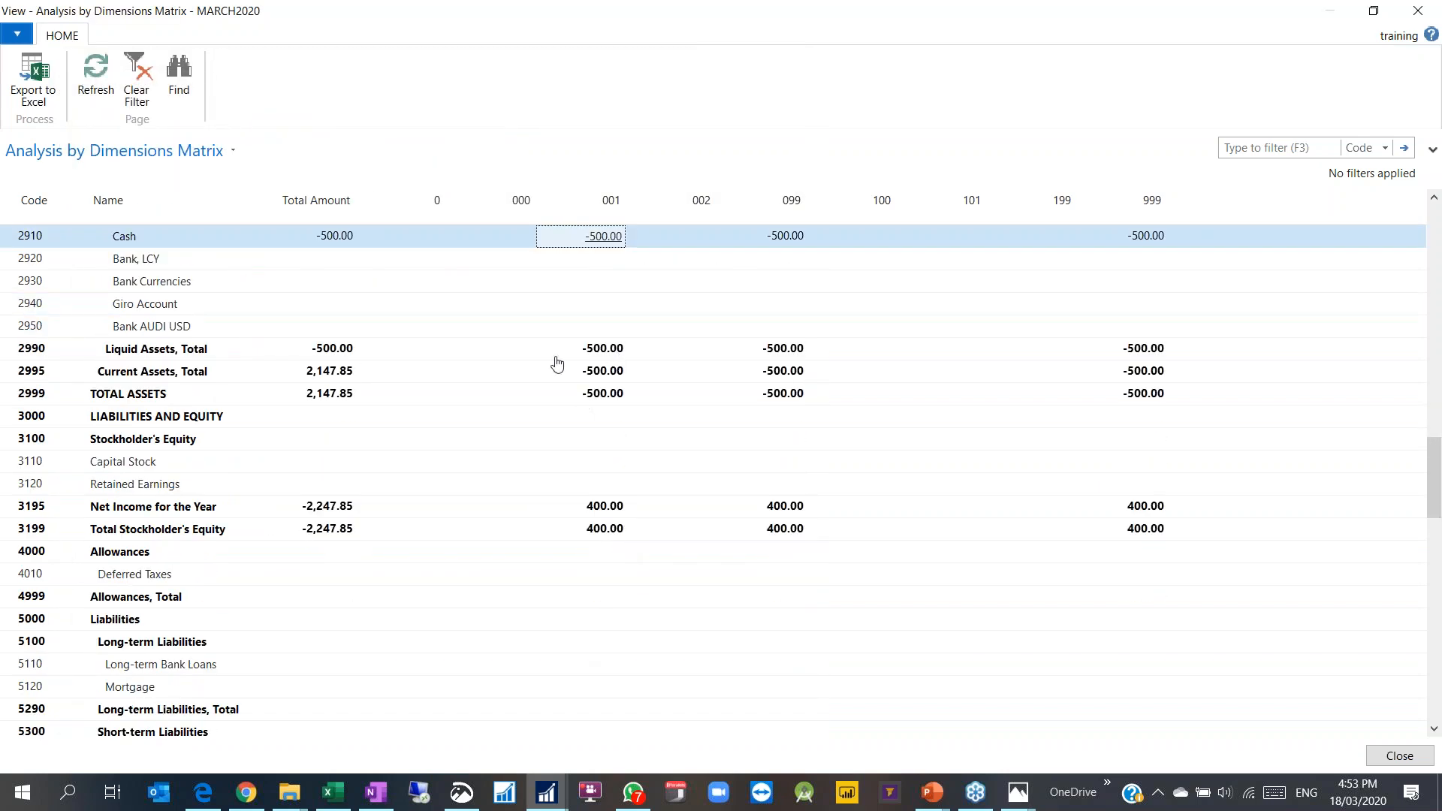
{"action": "scroll", "coordinate": [599, 519], "scroll_direction": "down", "scroll_amount": 4}
{"action": "scroll", "coordinate": [599, 518], "scroll_direction": "down", "scroll_amount": 4}
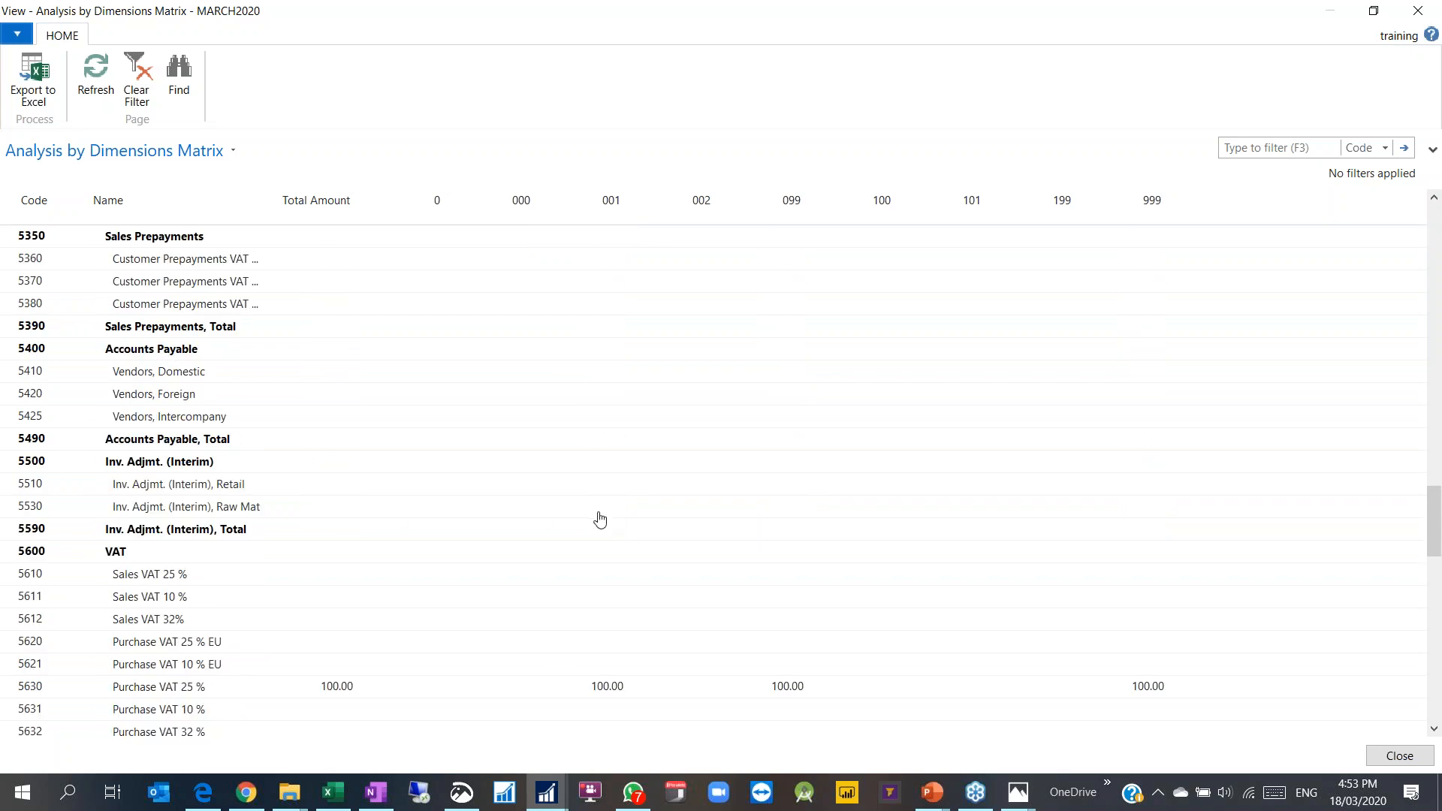
{"action": "key", "text": "Escape"}
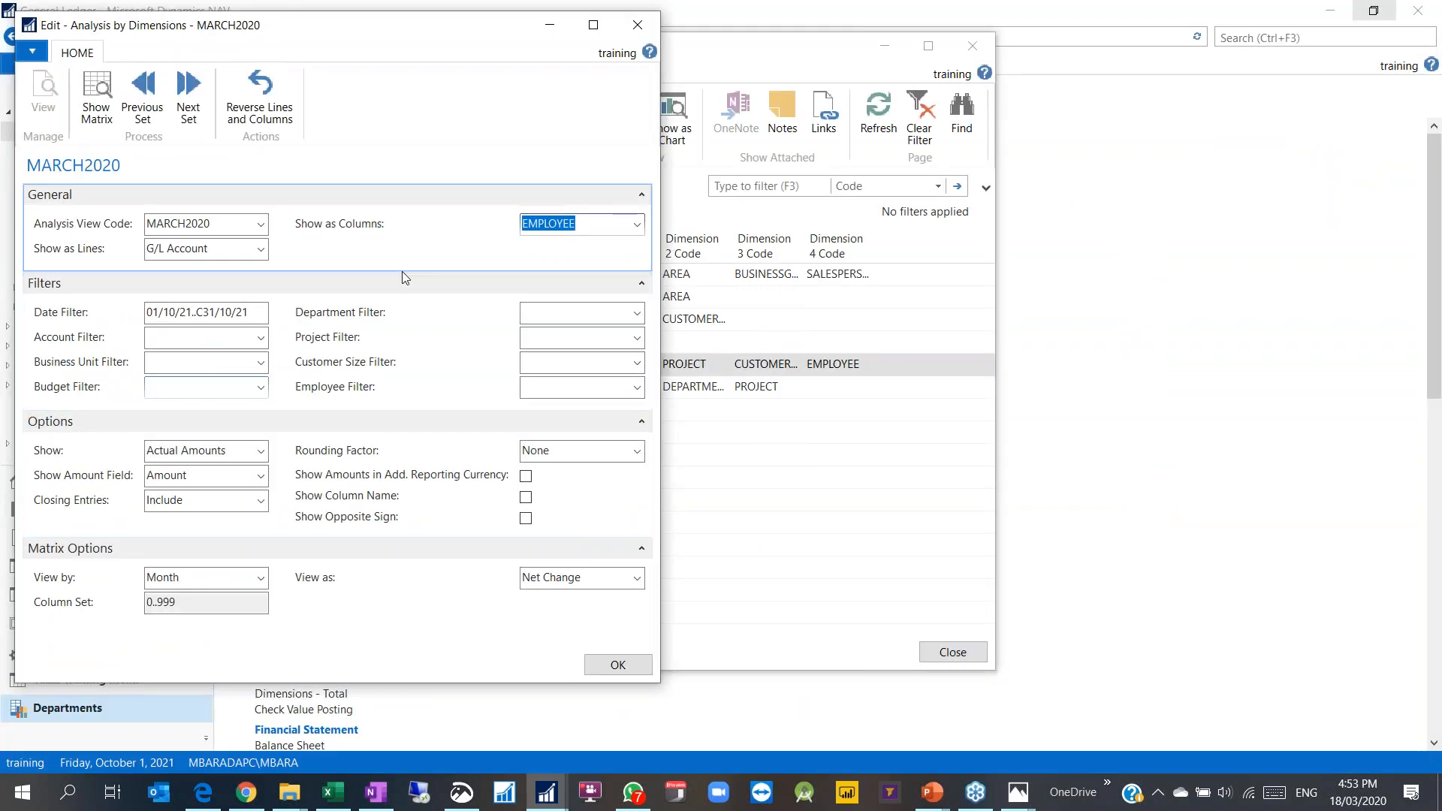
{"action": "key", "text": "Escape"}
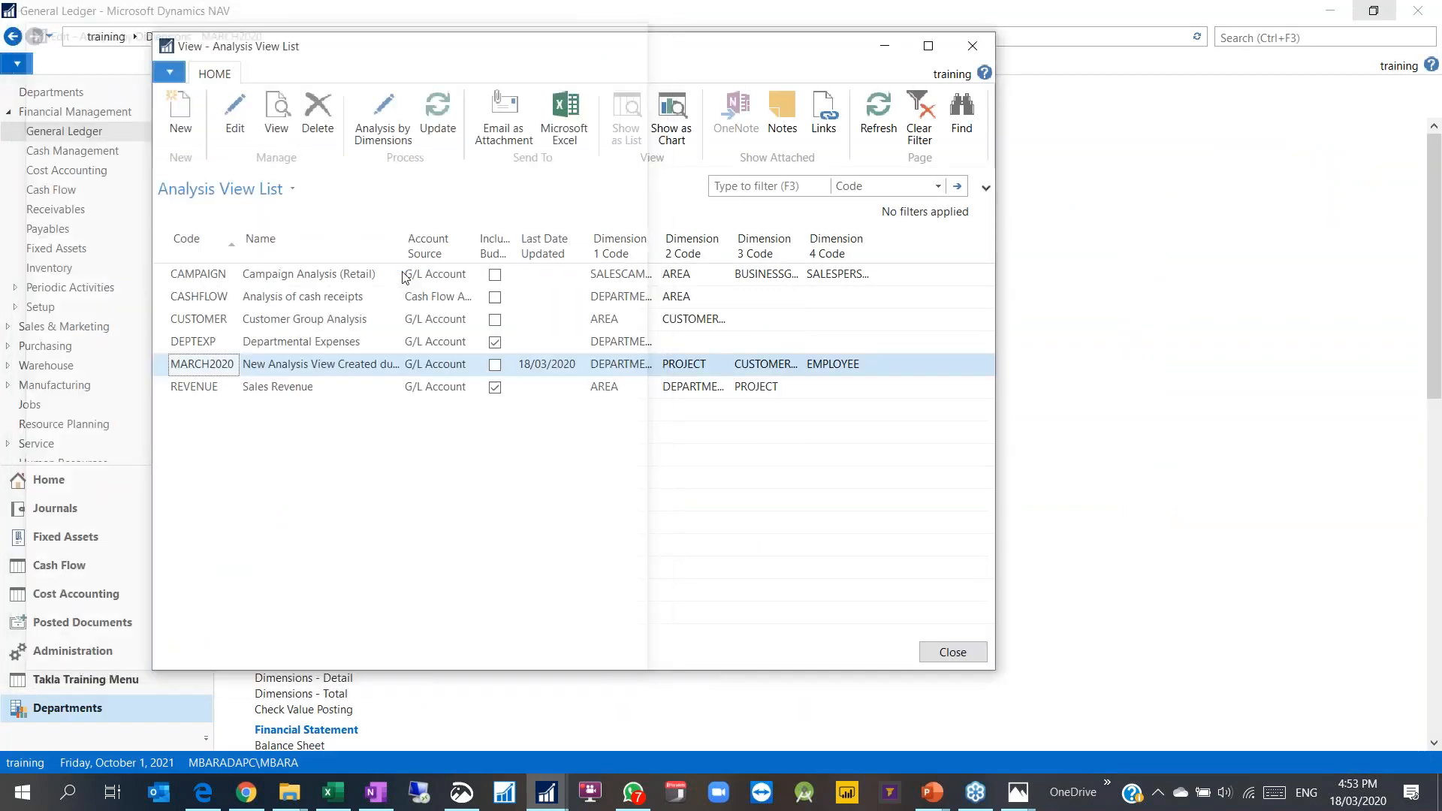
{"action": "key", "text": "Escape"}
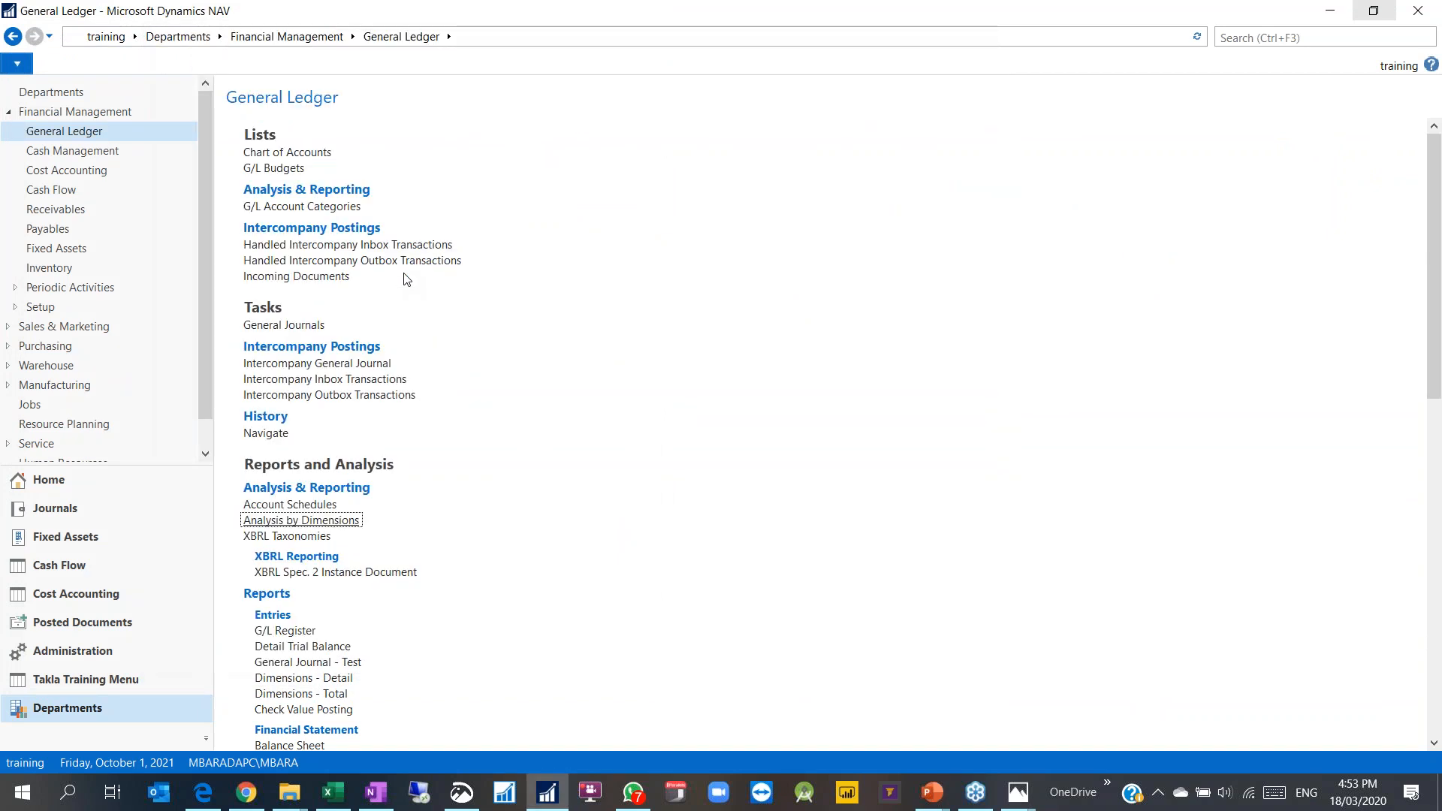
Step: Open the CA-TRANS account schedule lines for editing
{"action": "left_click", "coordinate": [296, 506]}
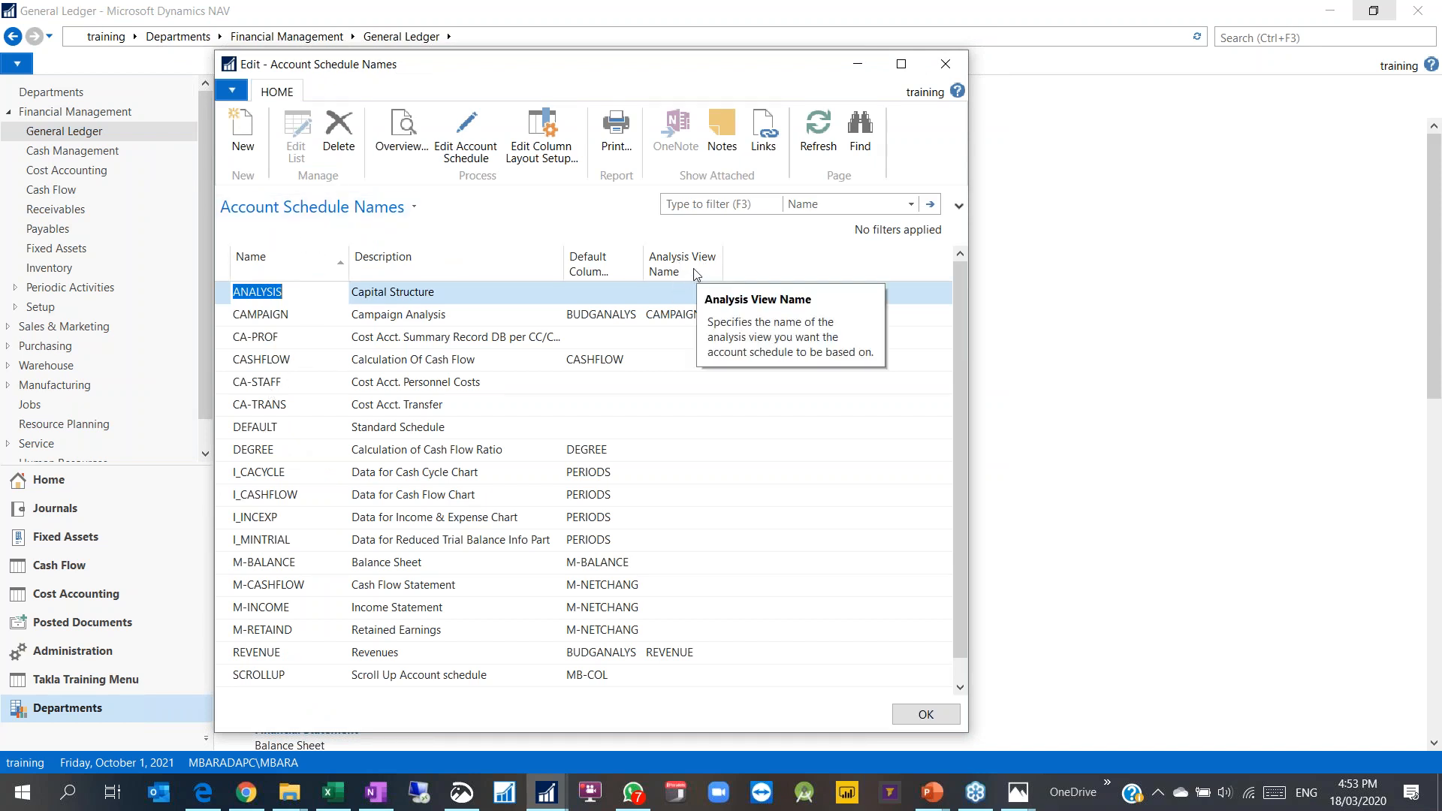
{"action": "left_click", "coordinate": [319, 406]}
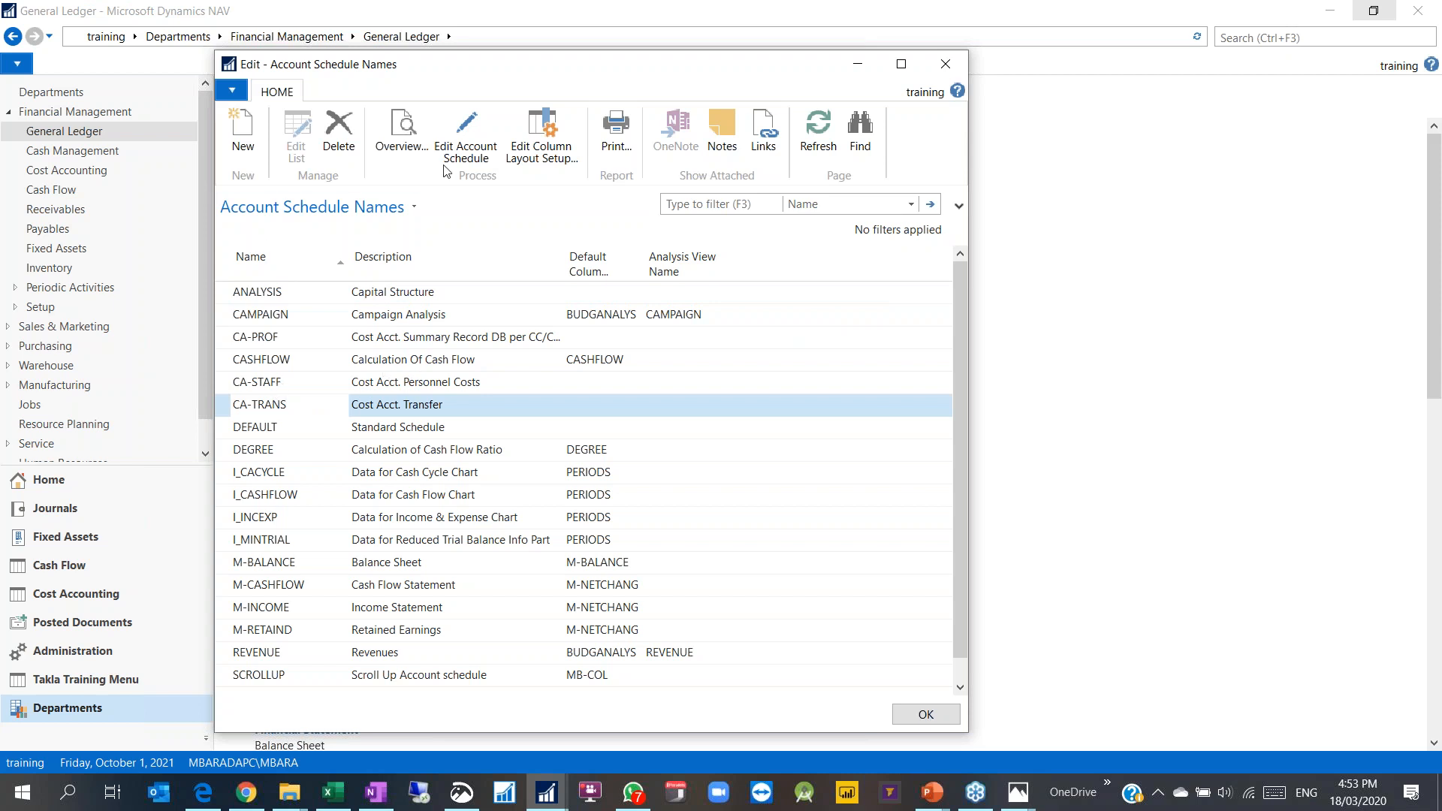
{"action": "left_click", "coordinate": [480, 153]}
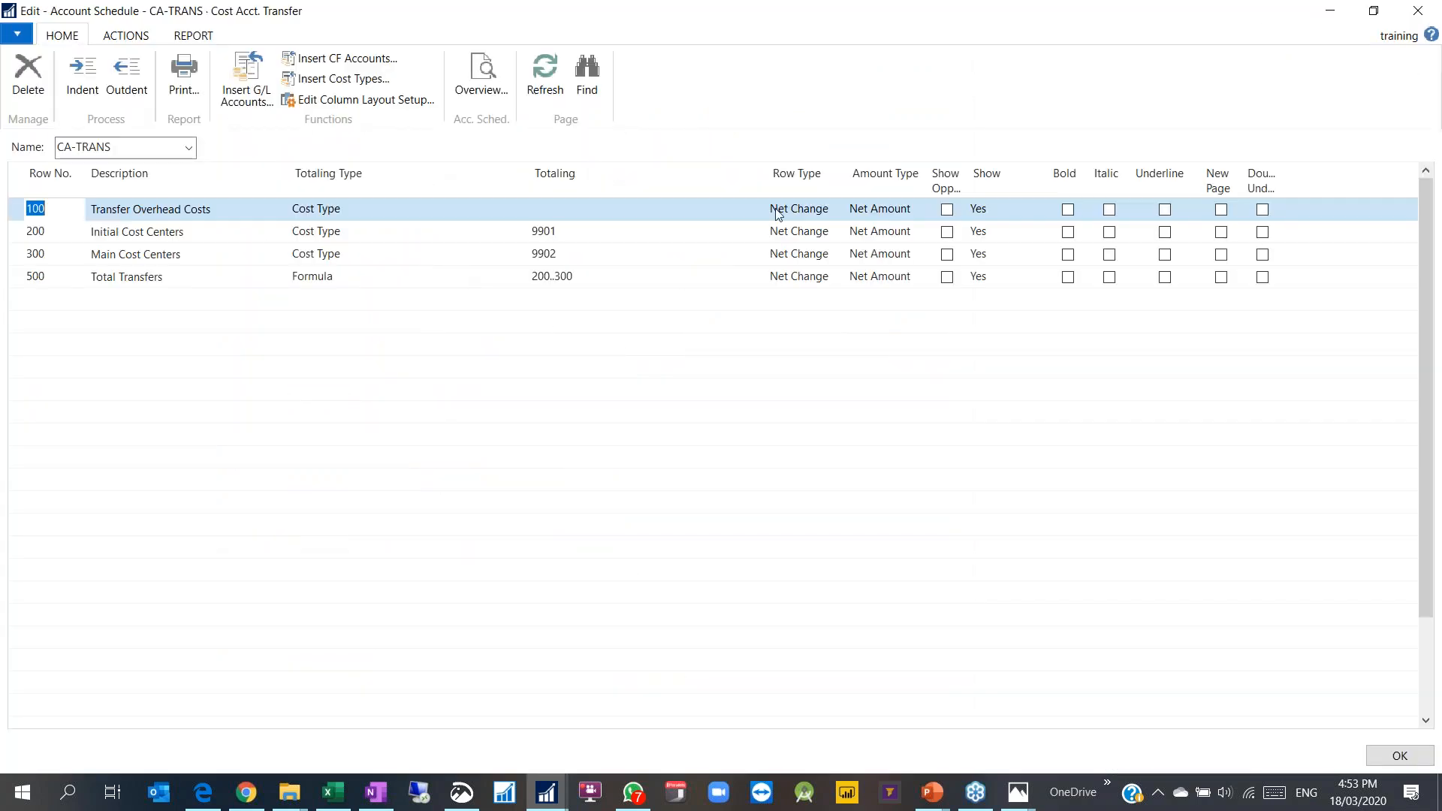
Step: Add Dimension 3 and Dimension 4 Totaling to the shown columns and close the schedule
{"action": "right_click", "coordinate": [804, 189]}
{"action": "left_click", "coordinate": [827, 211]}
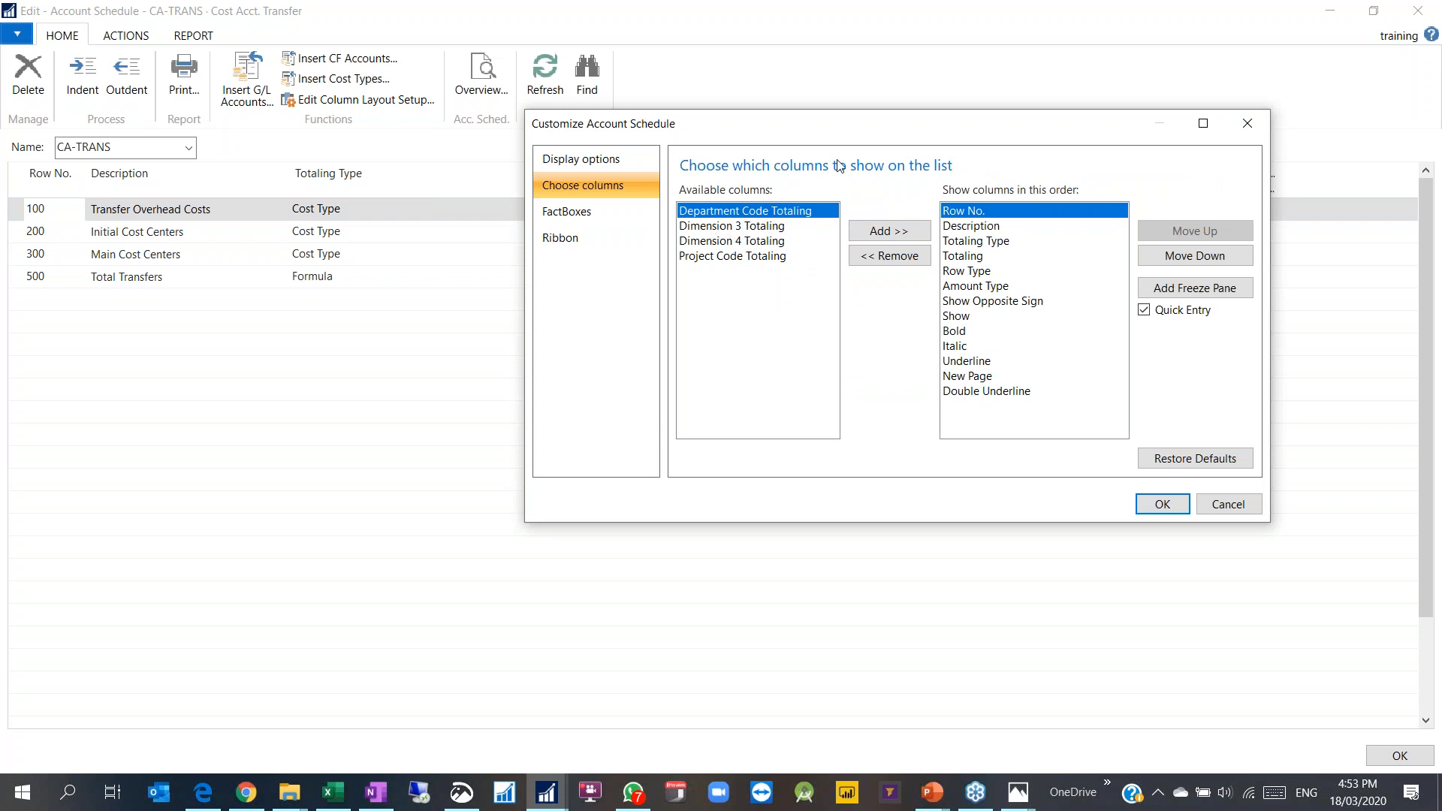
{"action": "left_click_drag", "start_coordinate": [829, 136], "coordinate": [512, 155]}
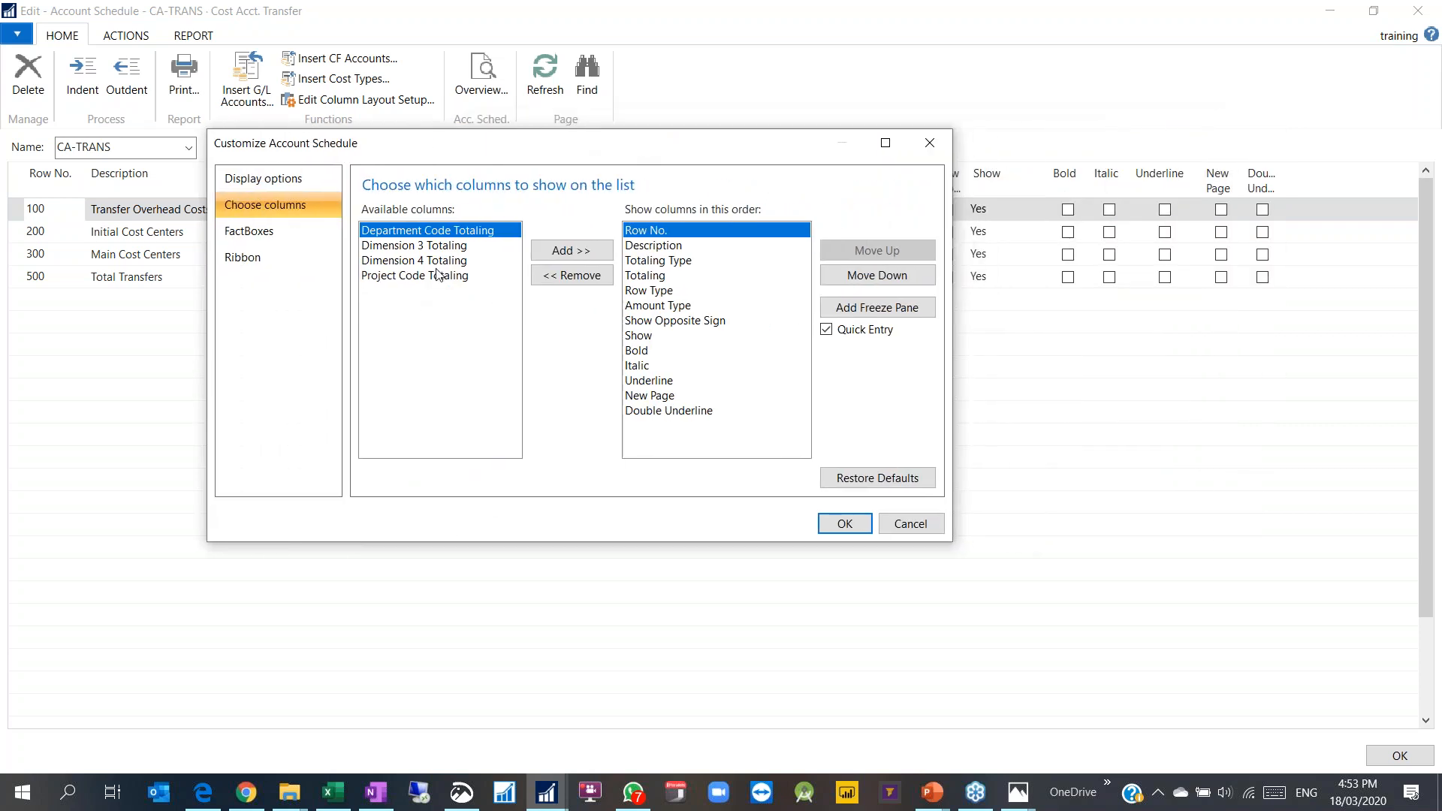
{"action": "left_click", "coordinate": [417, 246]}
{"action": "left_click", "coordinate": [569, 250]}
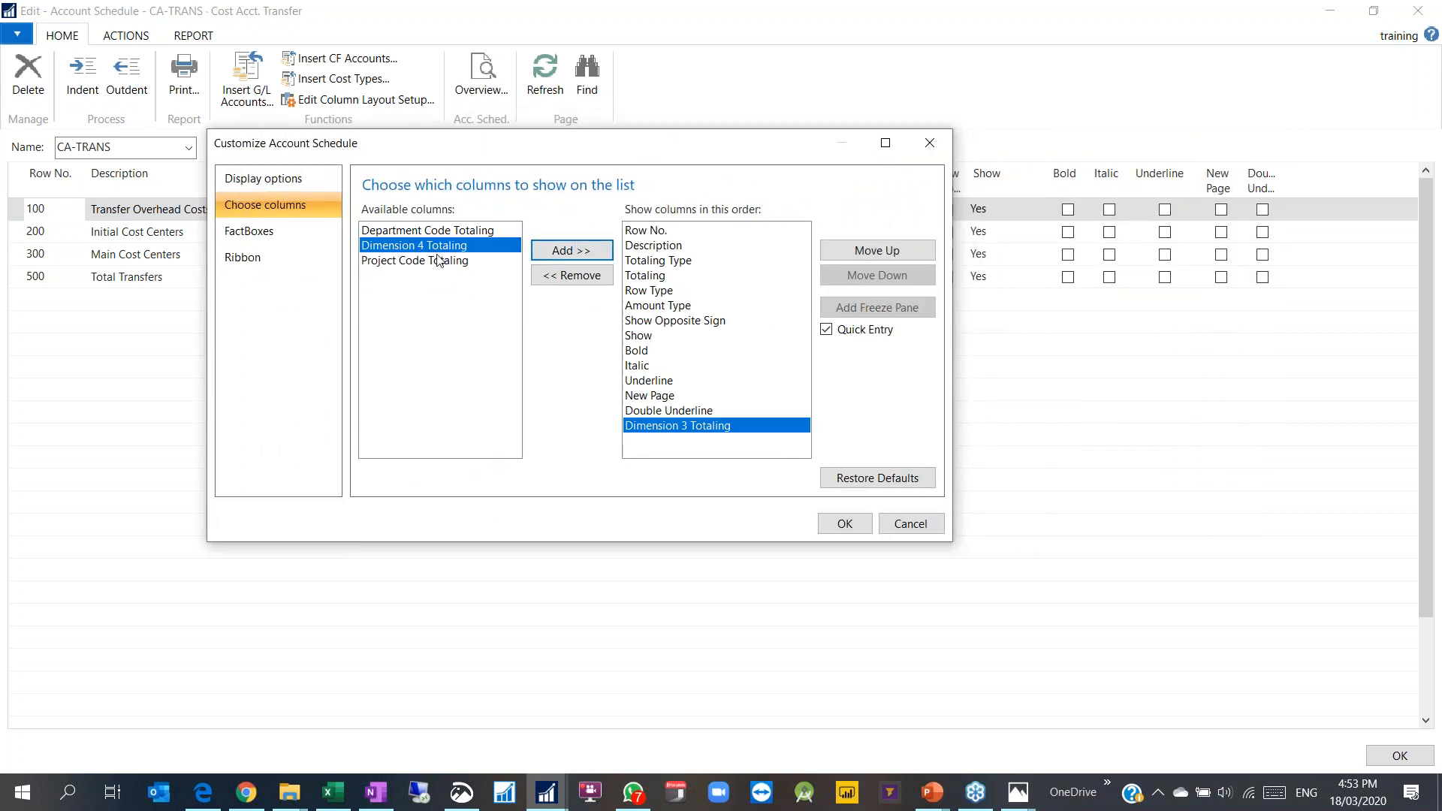
{"action": "left_click", "coordinate": [569, 250]}
{"action": "left_click", "coordinate": [843, 524]}
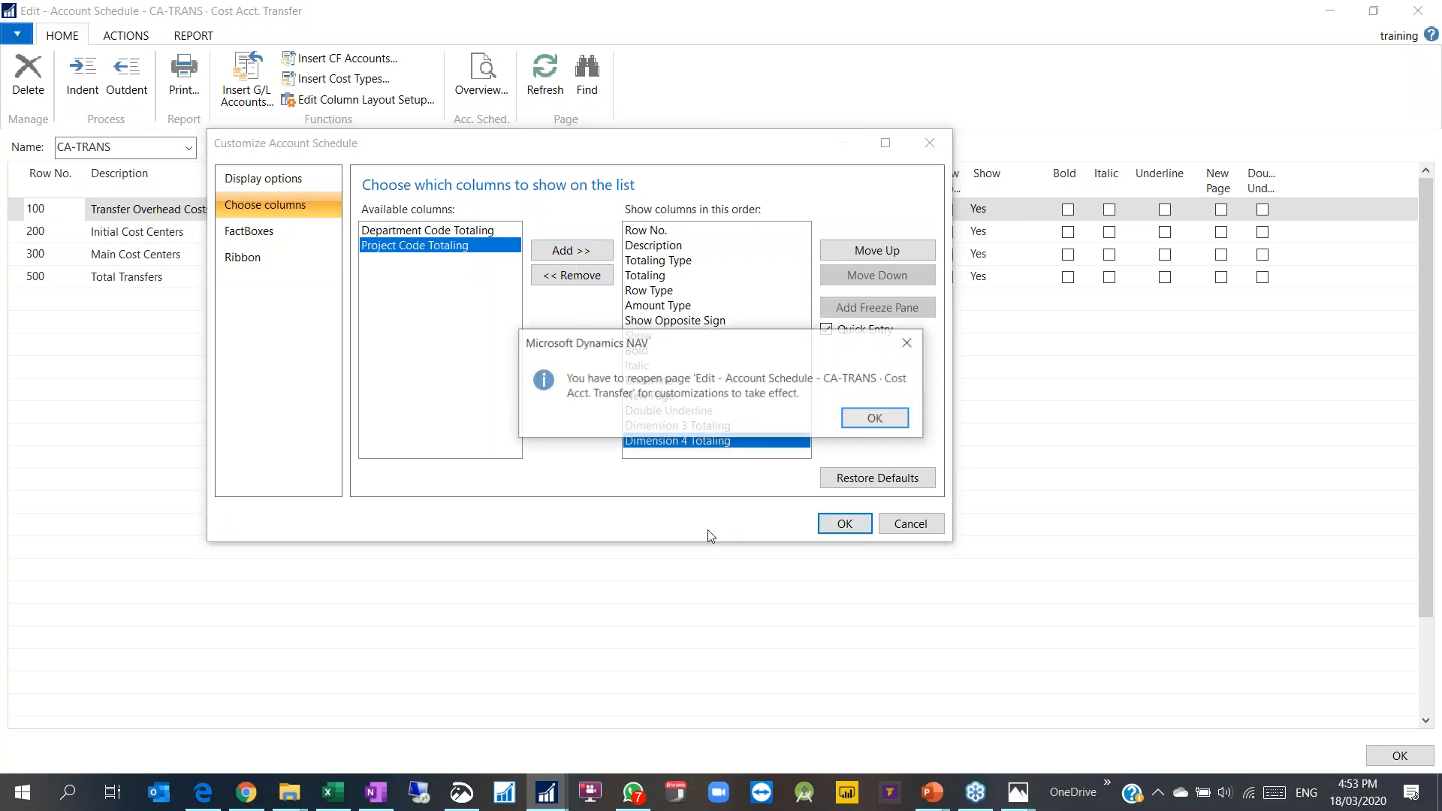
{"action": "left_click", "coordinate": [872, 418]}
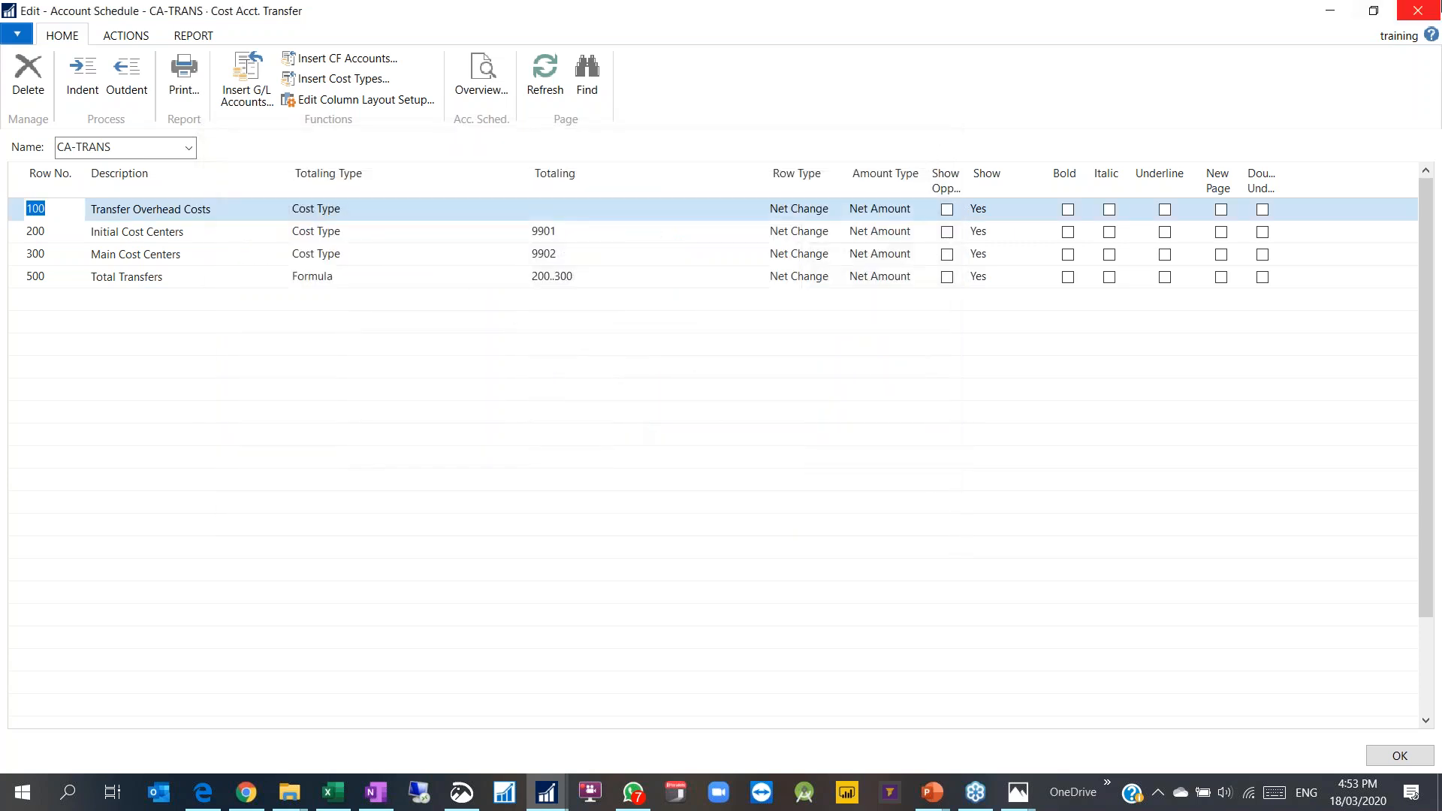
{"action": "left_click", "coordinate": [1438, 9]}
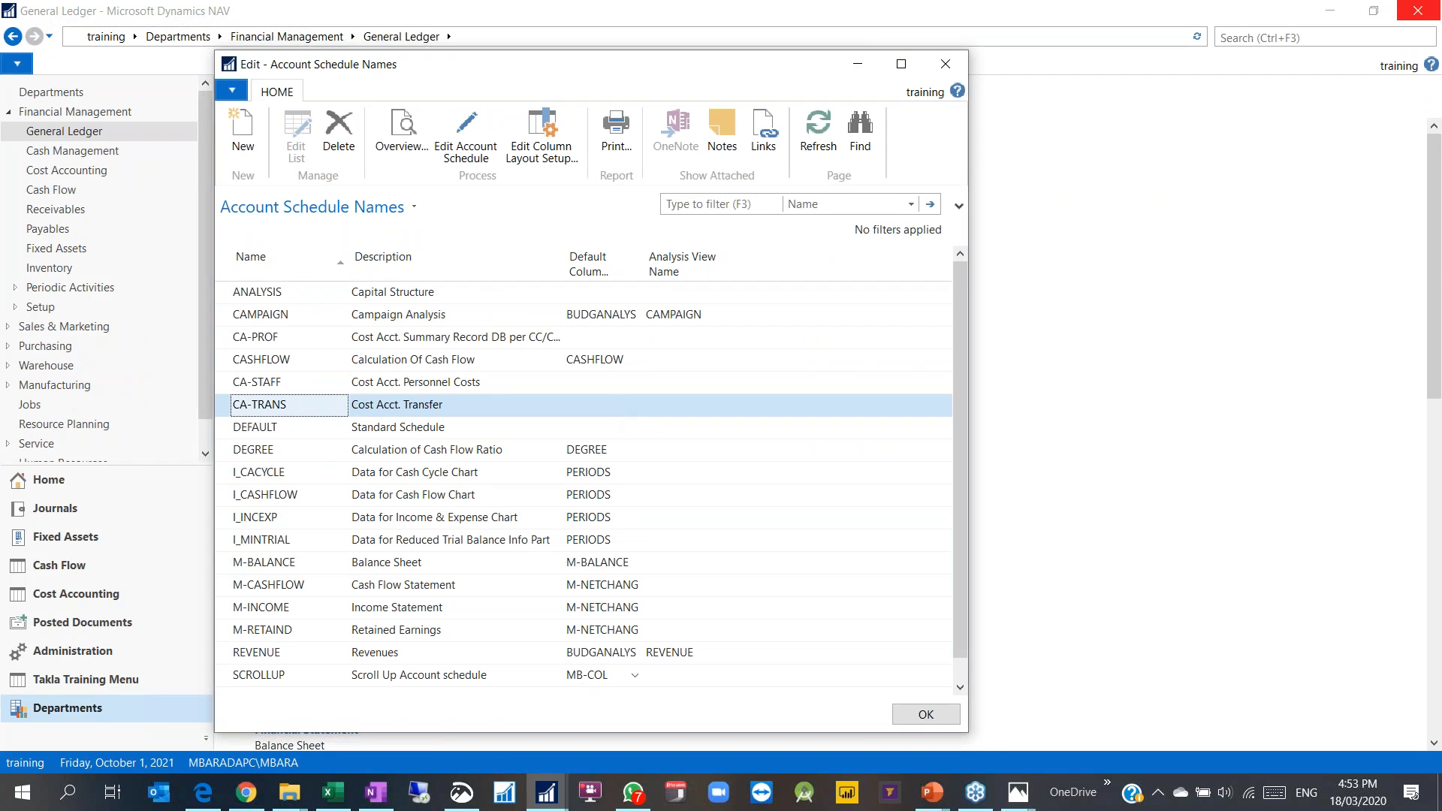
Step: Select the ANALYSIS account schedule and look at its still-empty lines
{"action": "left_click", "coordinate": [603, 679]}
{"action": "left_click", "coordinate": [608, 297]}
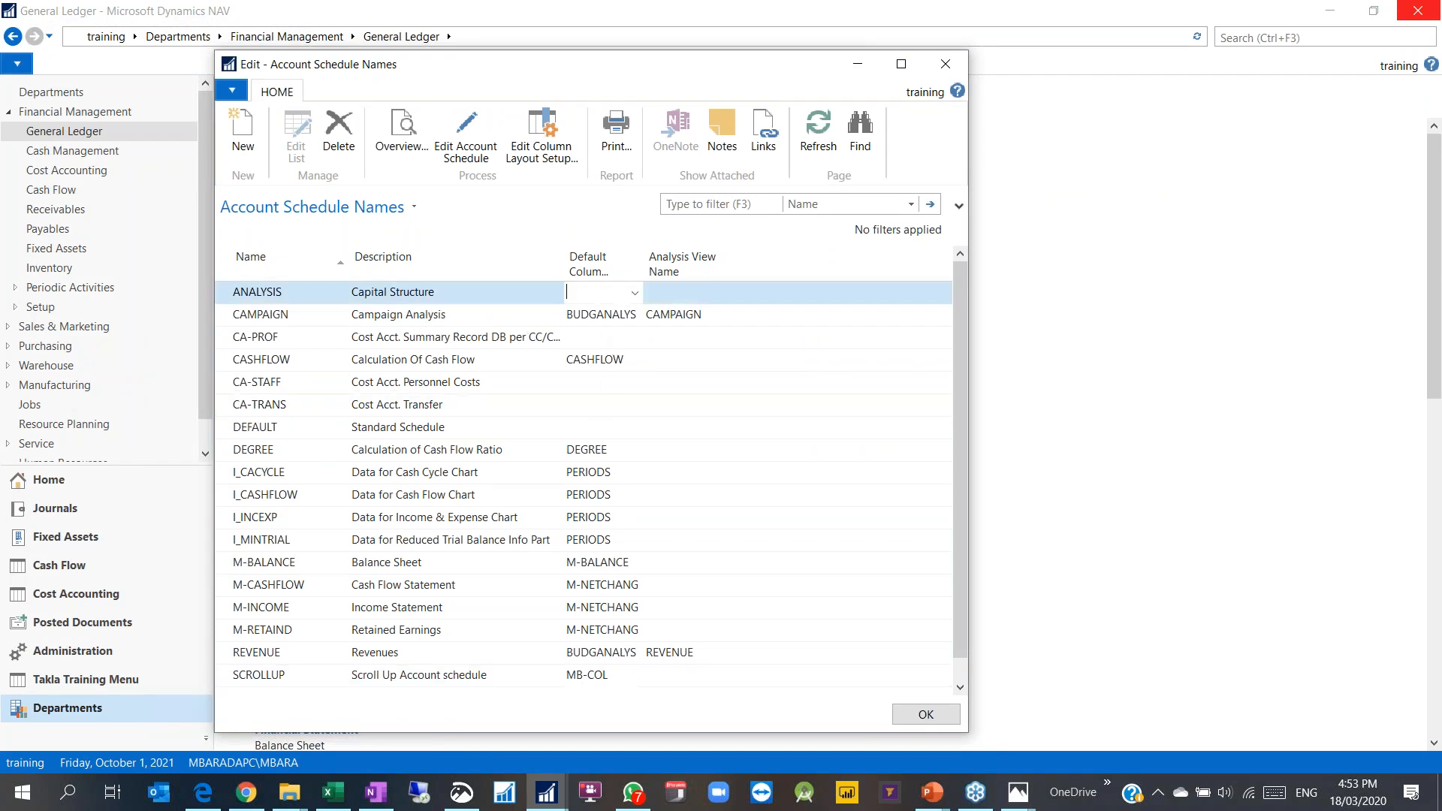
{"action": "left_click", "coordinate": [465, 143]}
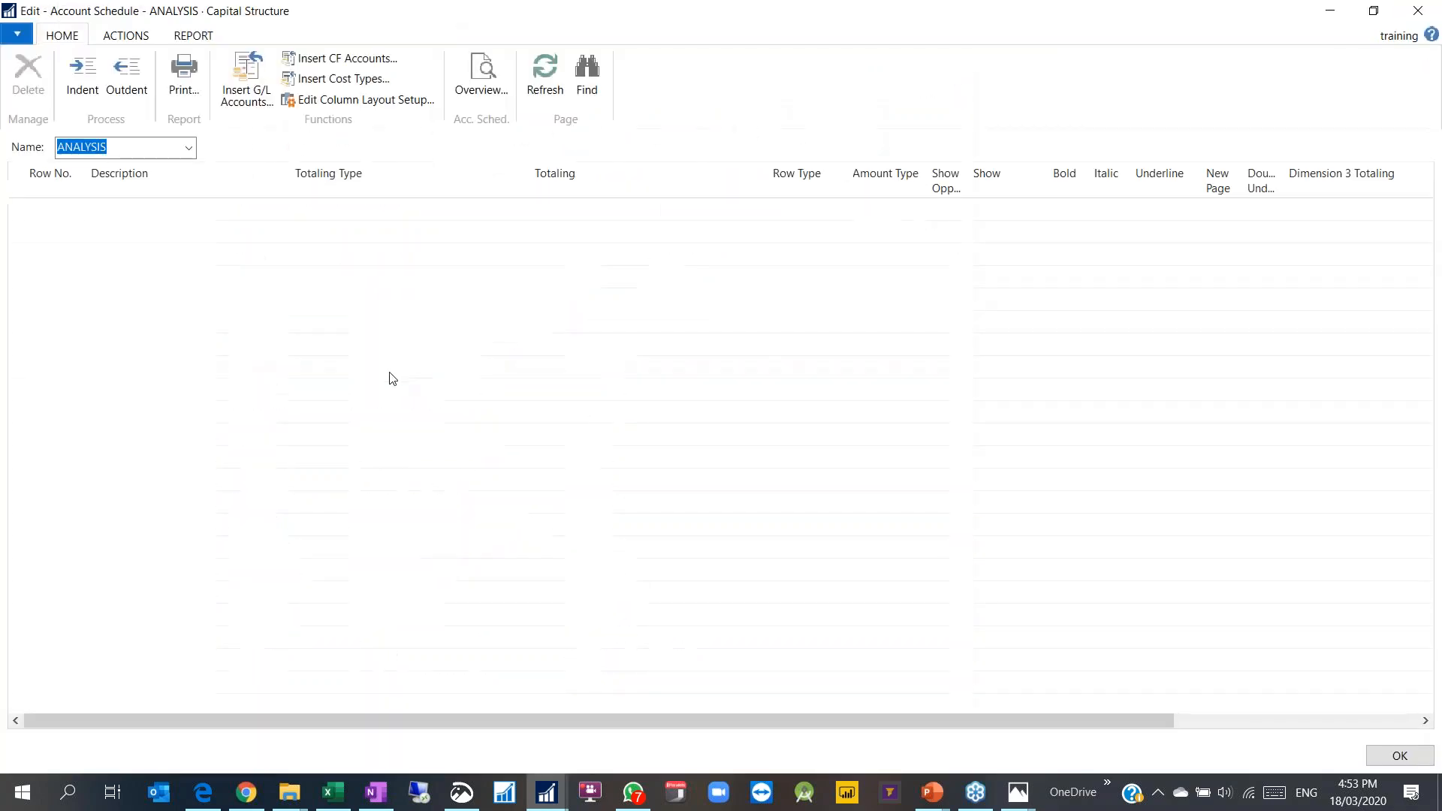
{"action": "left_click", "coordinate": [1416, 10]}
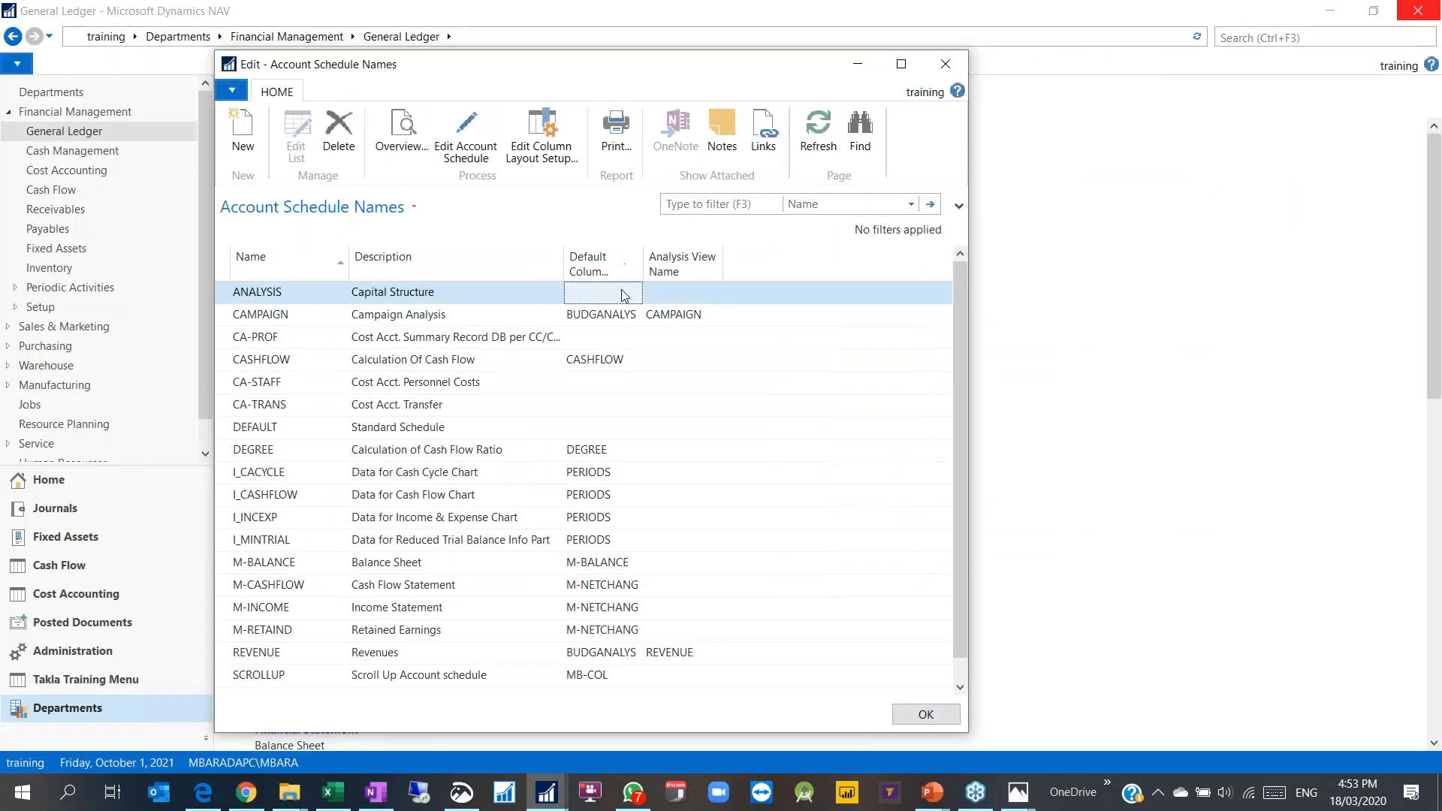
Step: Set the ANALYSIS schedule's Analysis View Name to MARCH2020 and open its lines
{"action": "left_click", "coordinate": [662, 291]}
{"action": "left_click", "coordinate": [715, 294]}
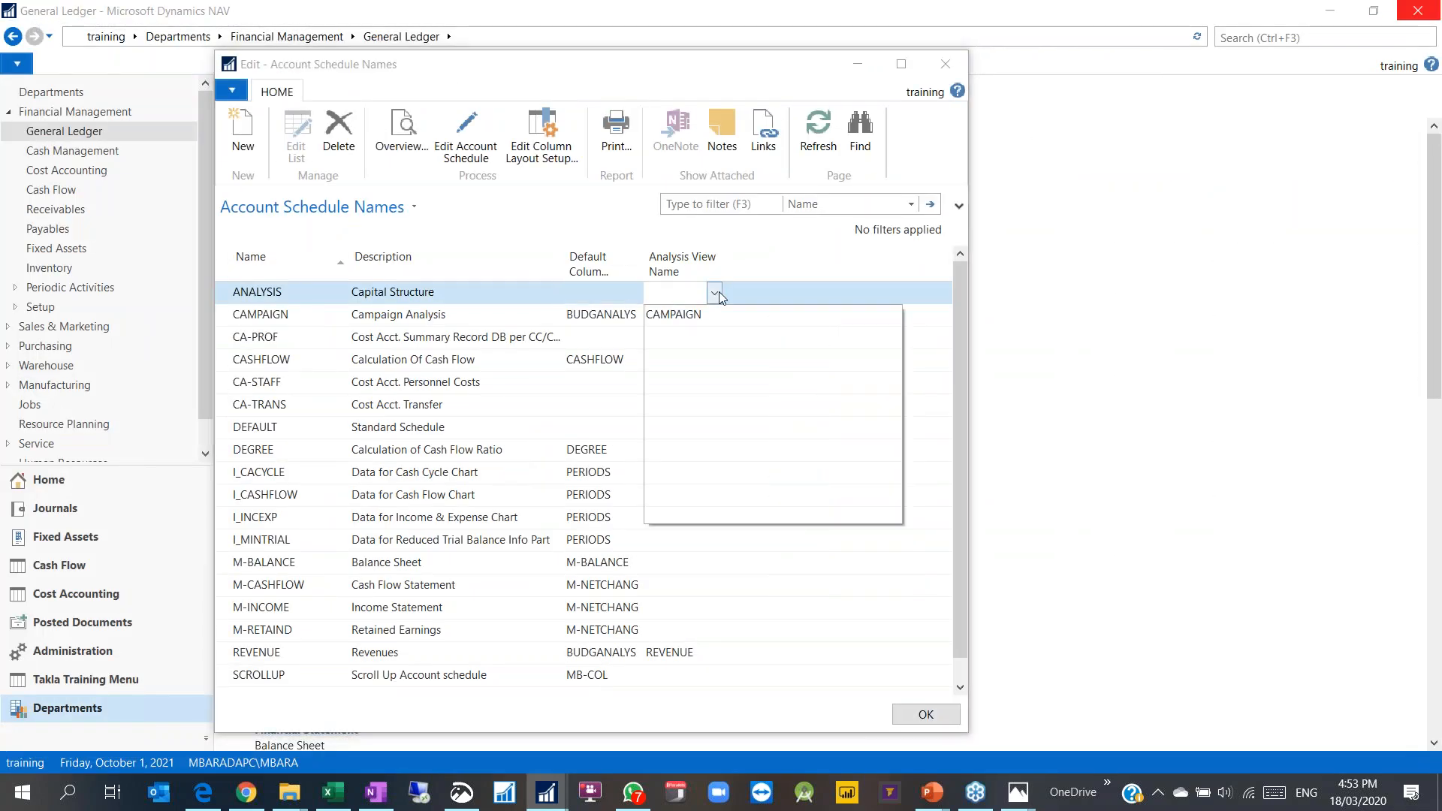
{"action": "left_click", "coordinate": [680, 425]}
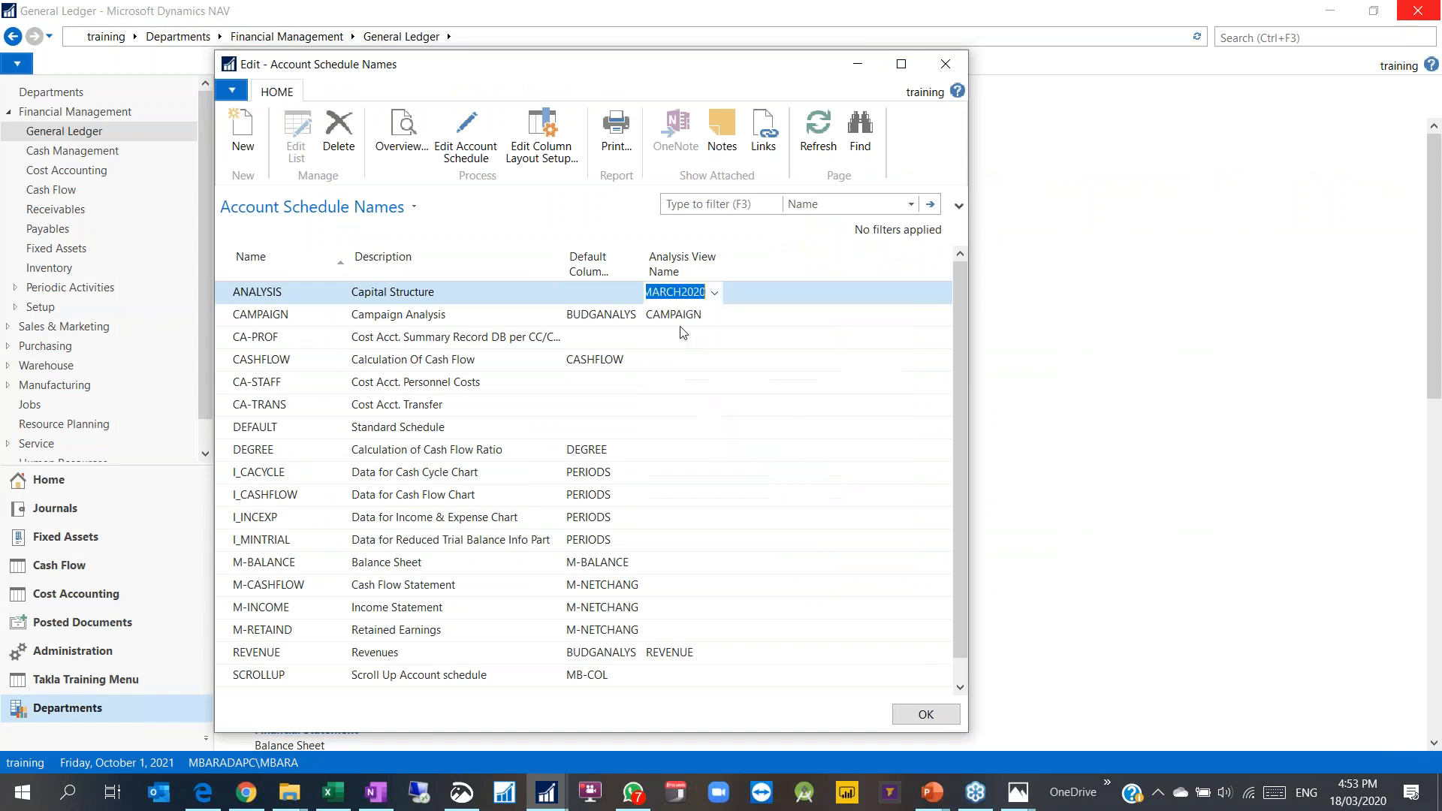
{"action": "left_click", "coordinate": [598, 294]}
{"action": "left_click", "coordinate": [634, 293]}
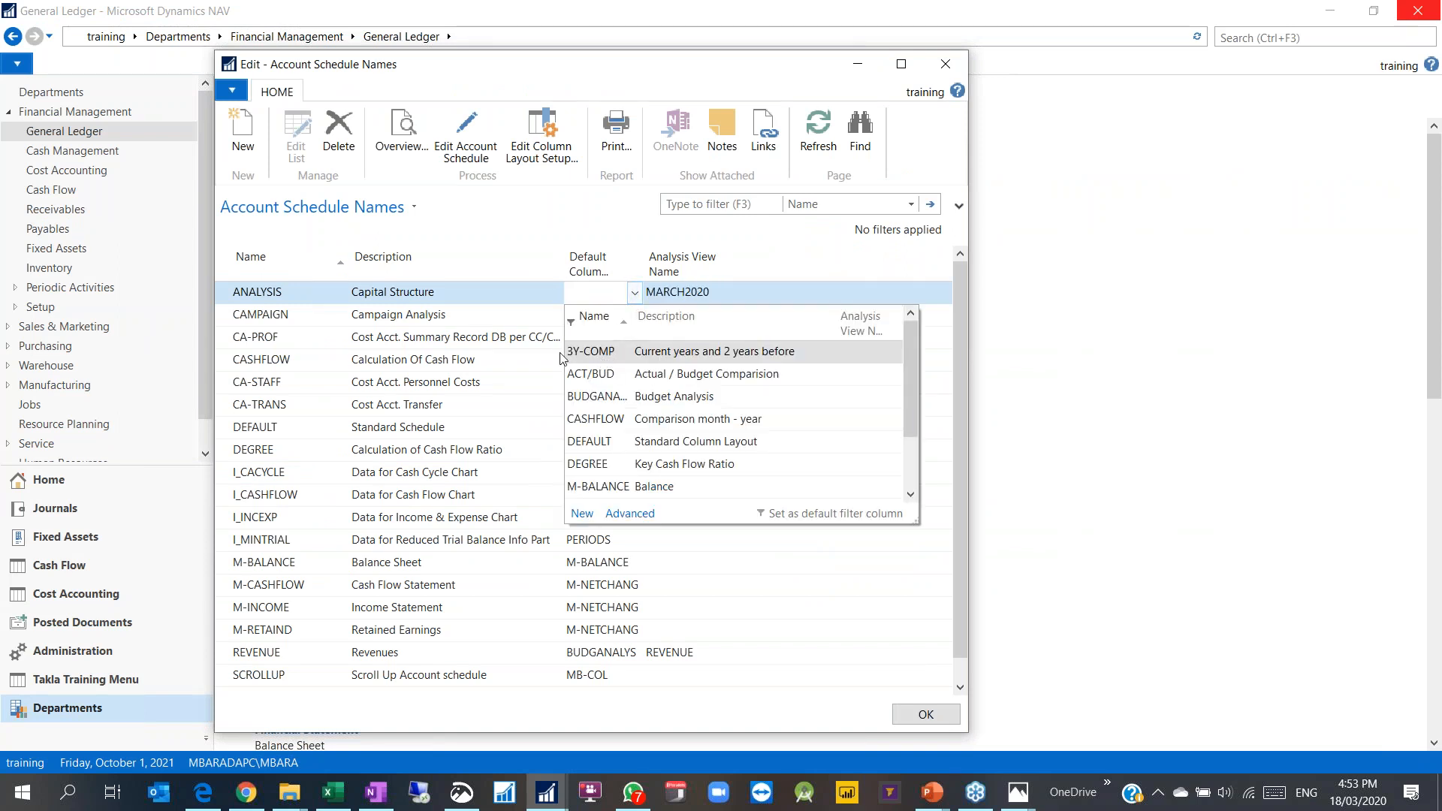
{"action": "left_click", "coordinate": [475, 300]}
{"action": "left_click", "coordinate": [458, 162]}
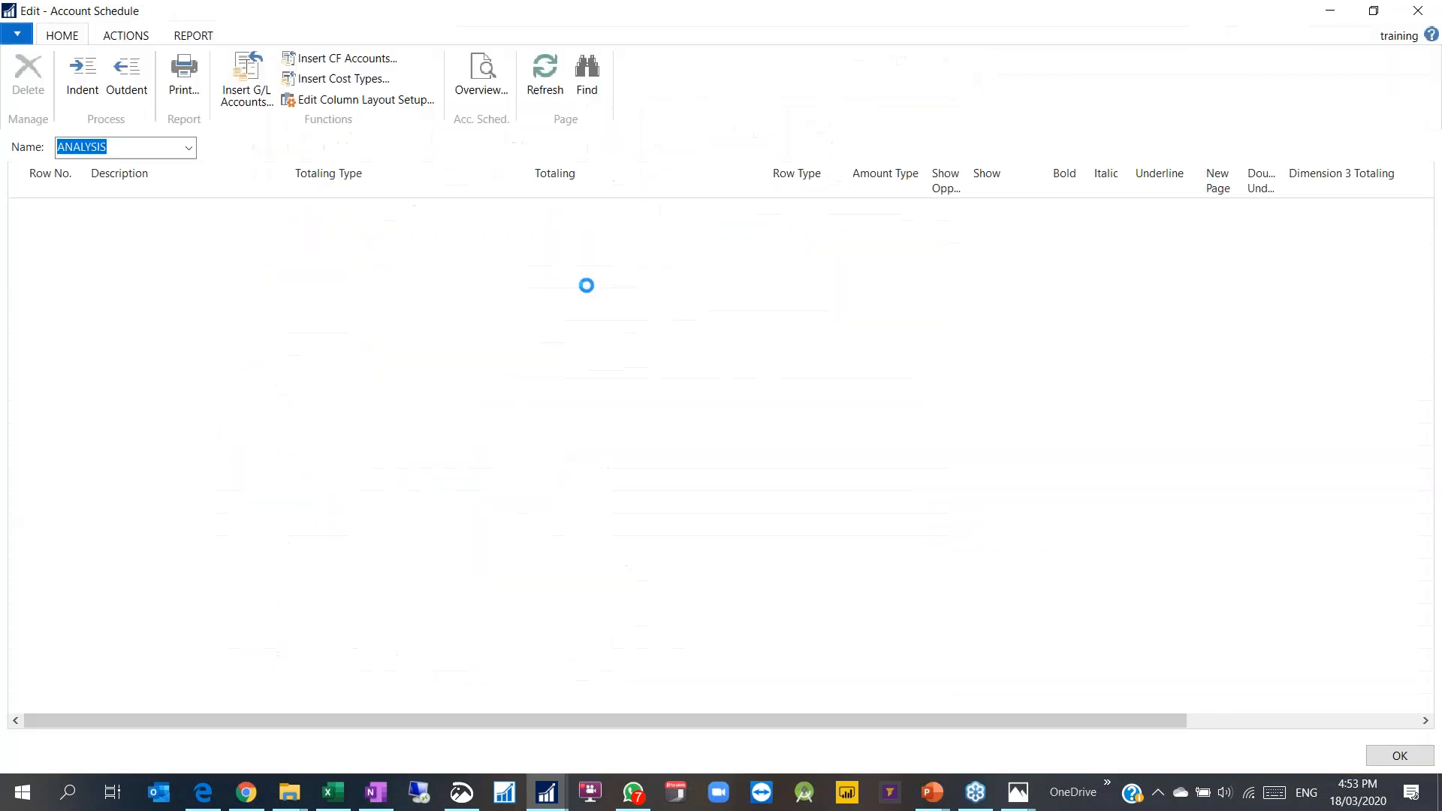
Step: Review the Employee and Customer Size Code Totaling columns, then close the schedule and names list
{"action": "right_click", "coordinate": [621, 201]}
{"action": "key", "text": "Escape"}
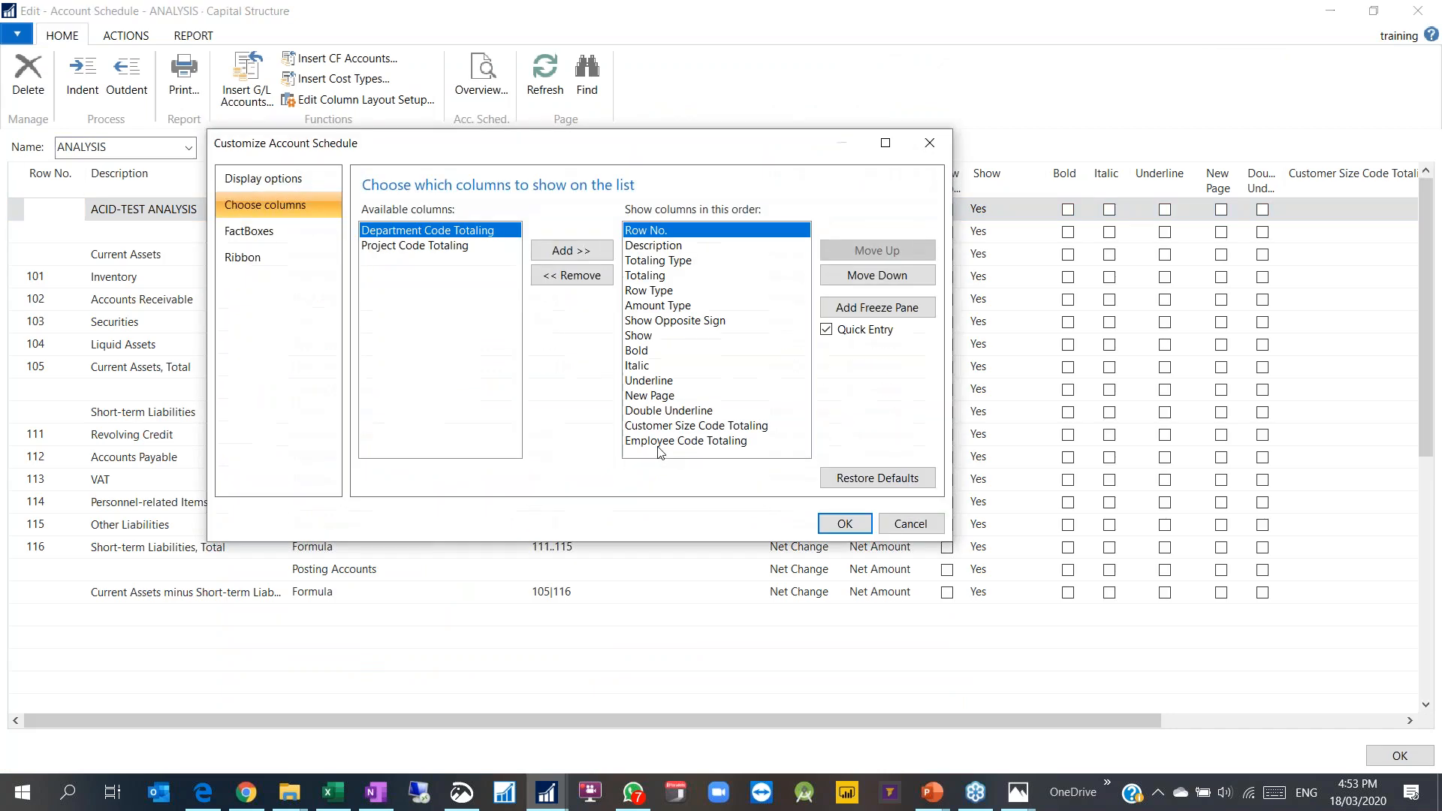
{"action": "left_click", "coordinate": [660, 443]}
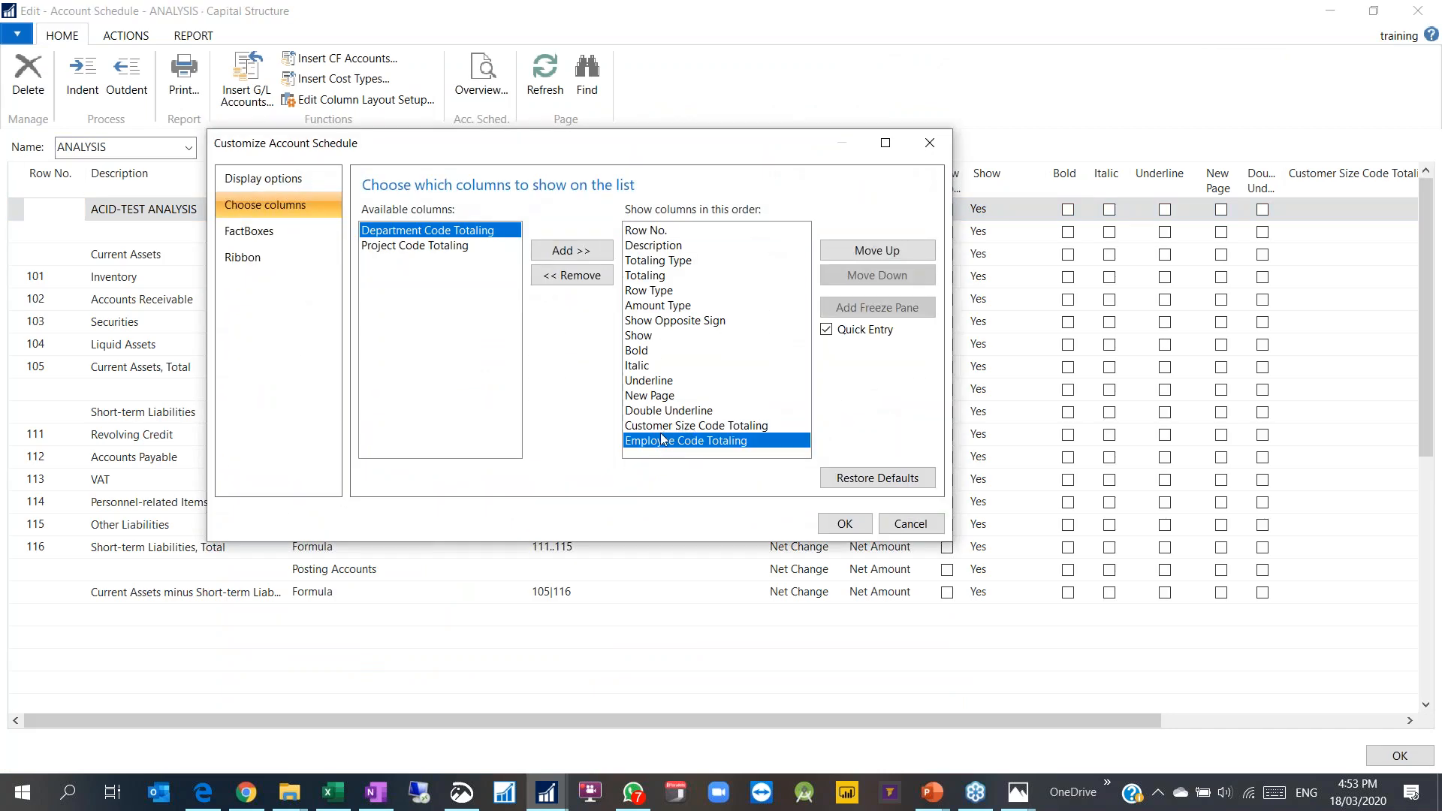
{"action": "left_click", "coordinate": [654, 431]}
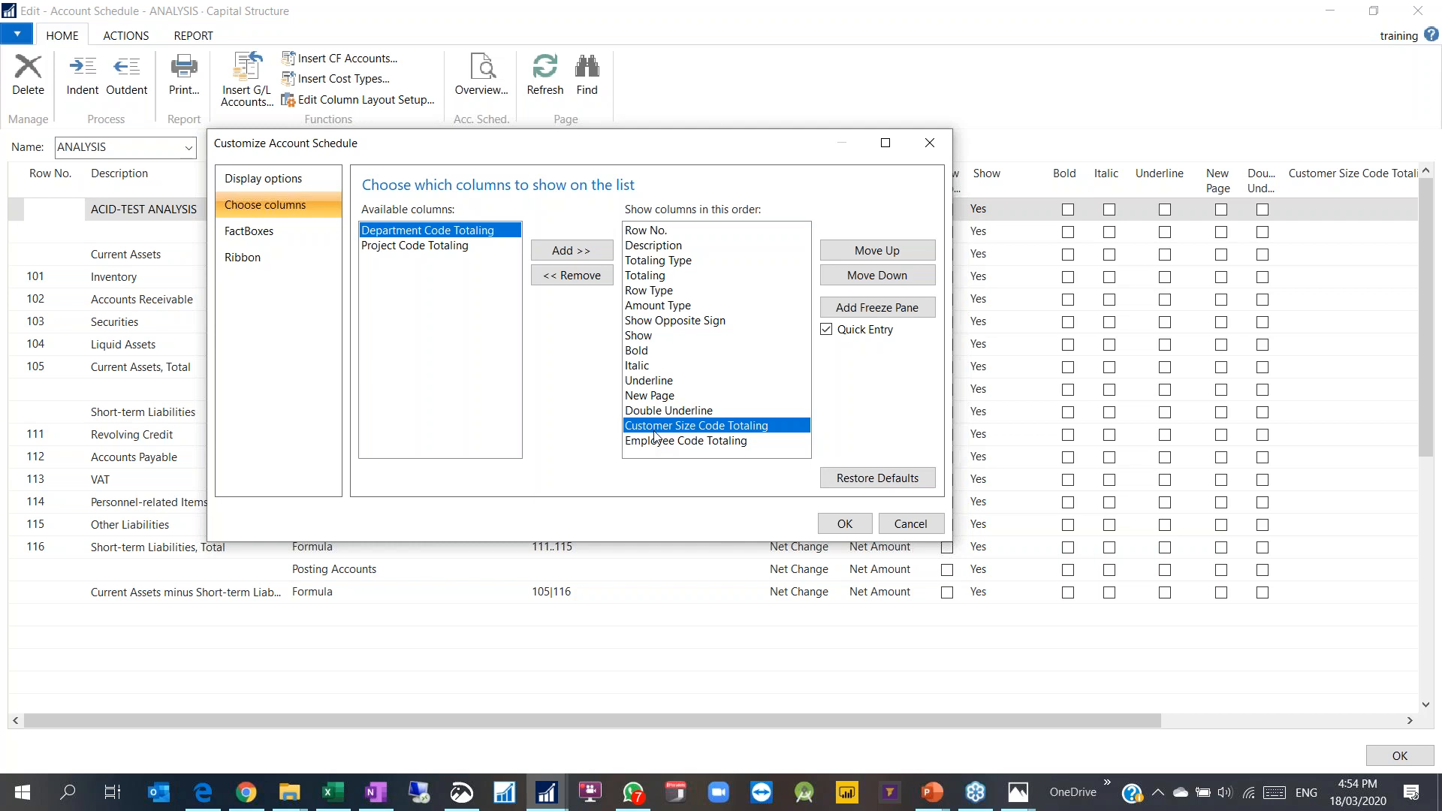
{"action": "key", "text": "Return"}
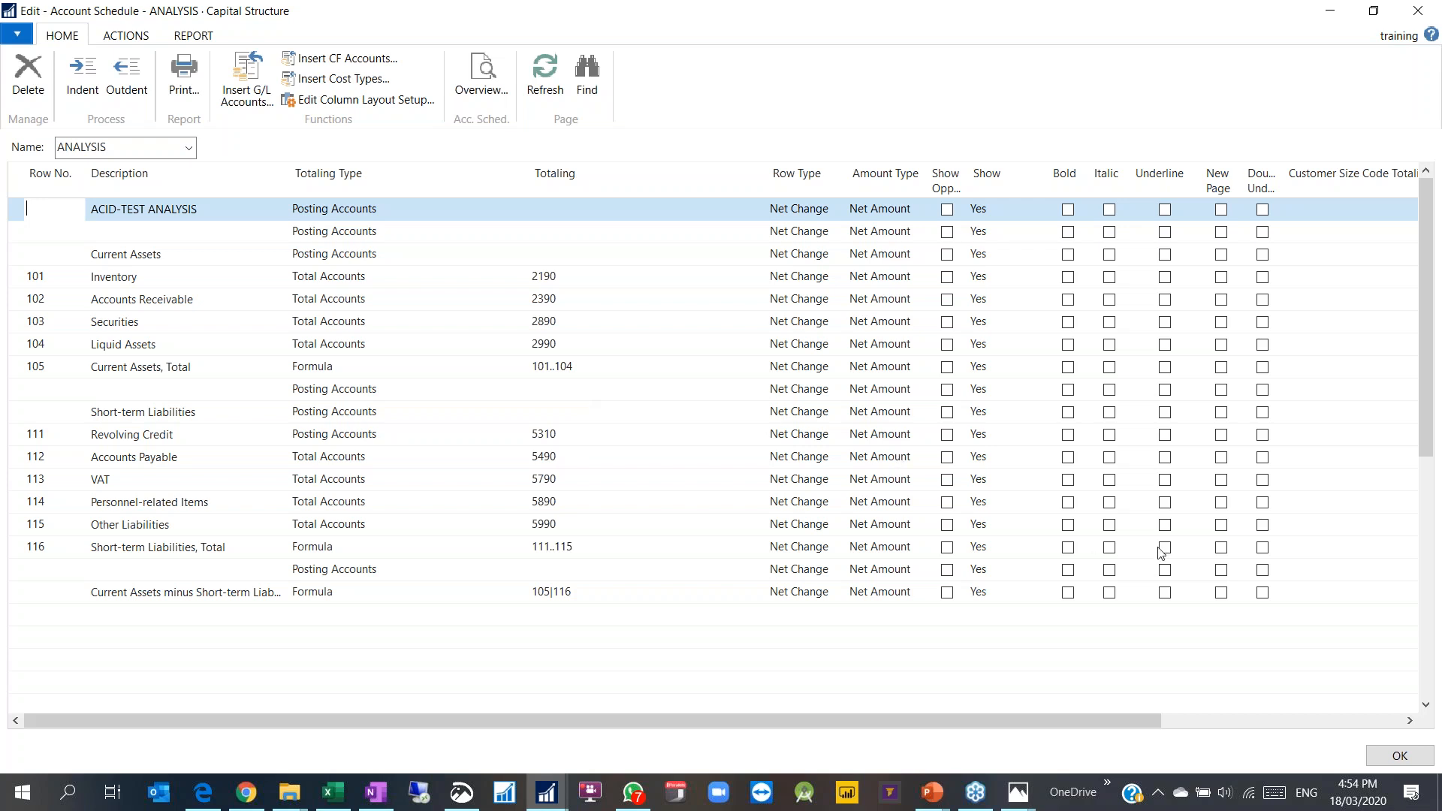
{"action": "left_click", "coordinate": [1229, 504]}
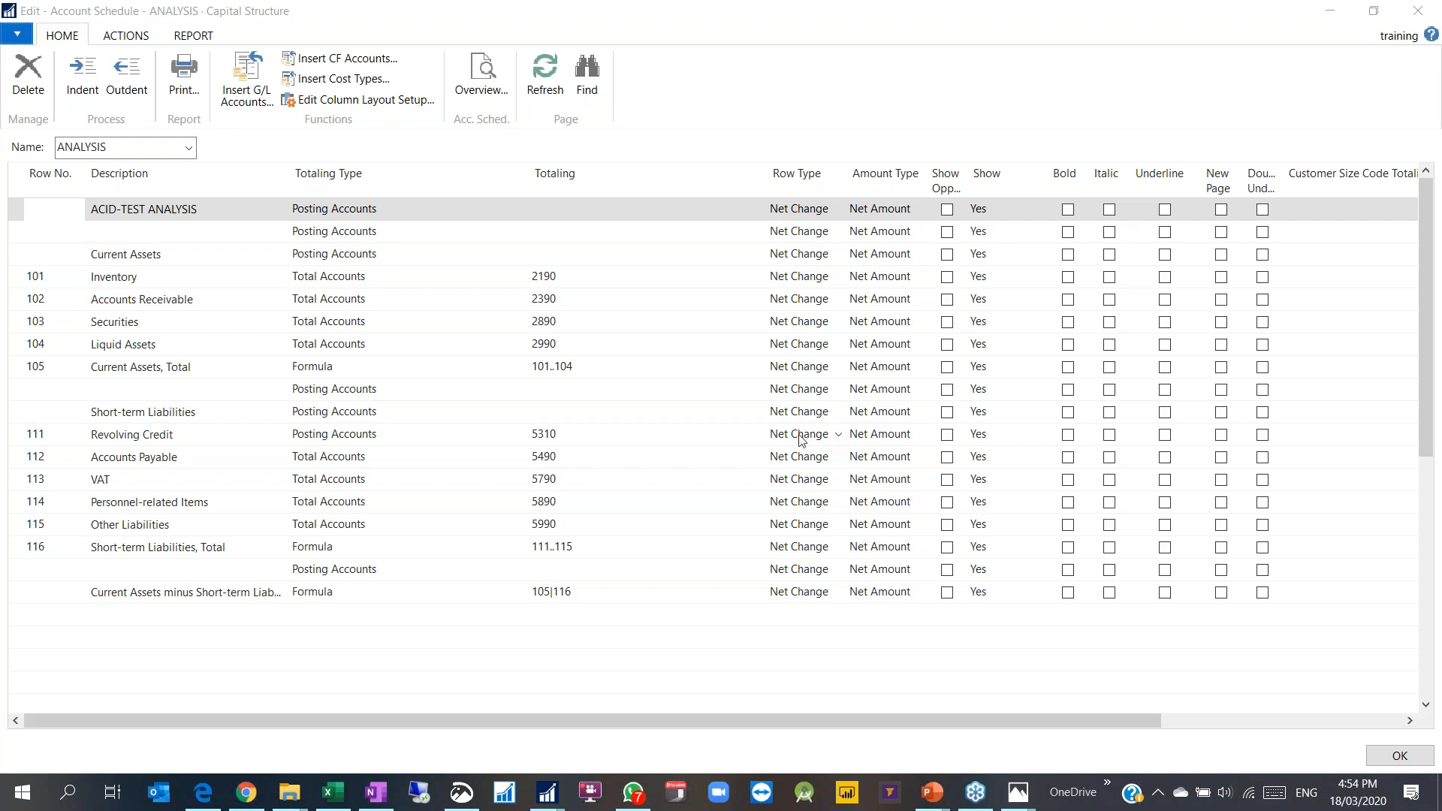
{"action": "left_click", "coordinate": [1418, 11]}
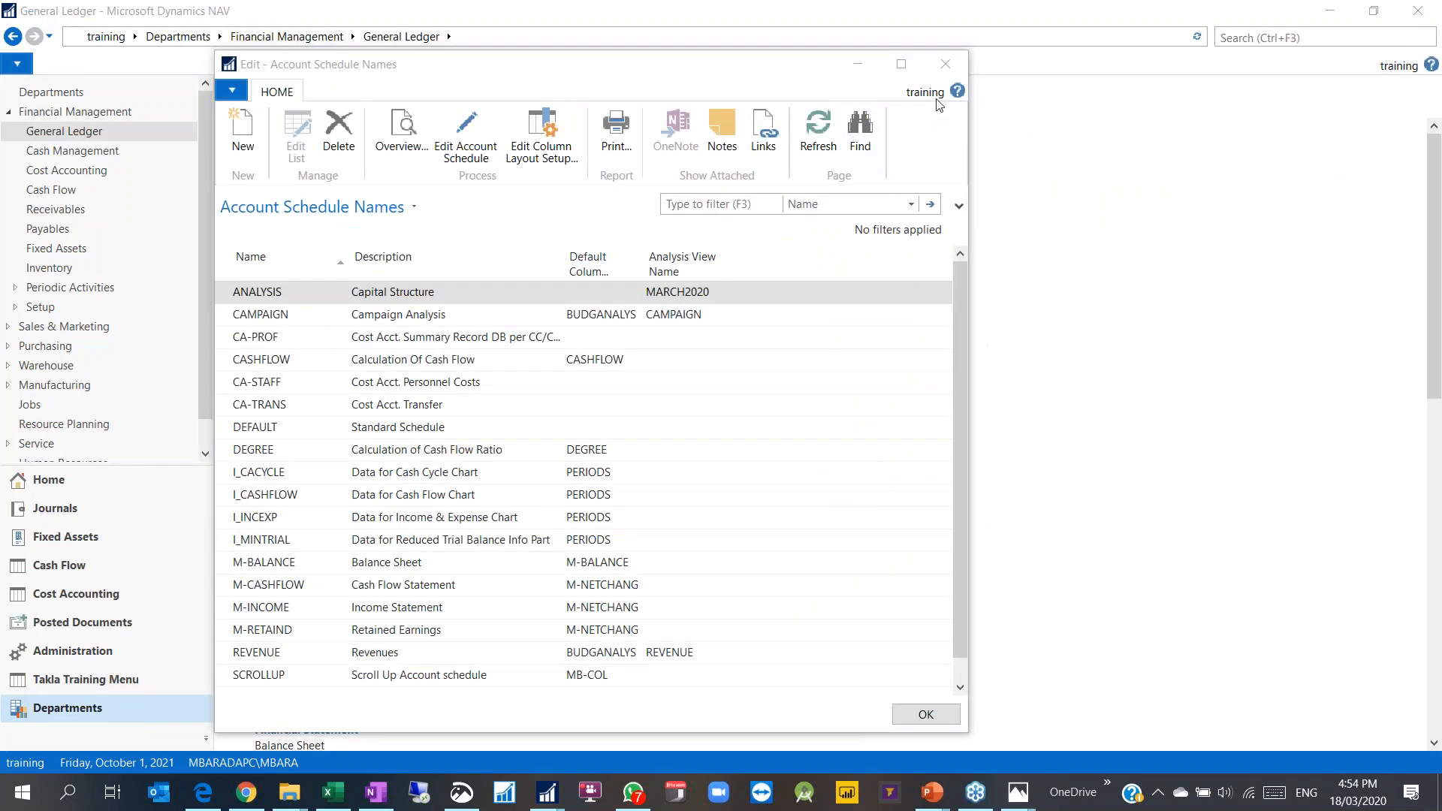
{"action": "left_click", "coordinate": [957, 63]}
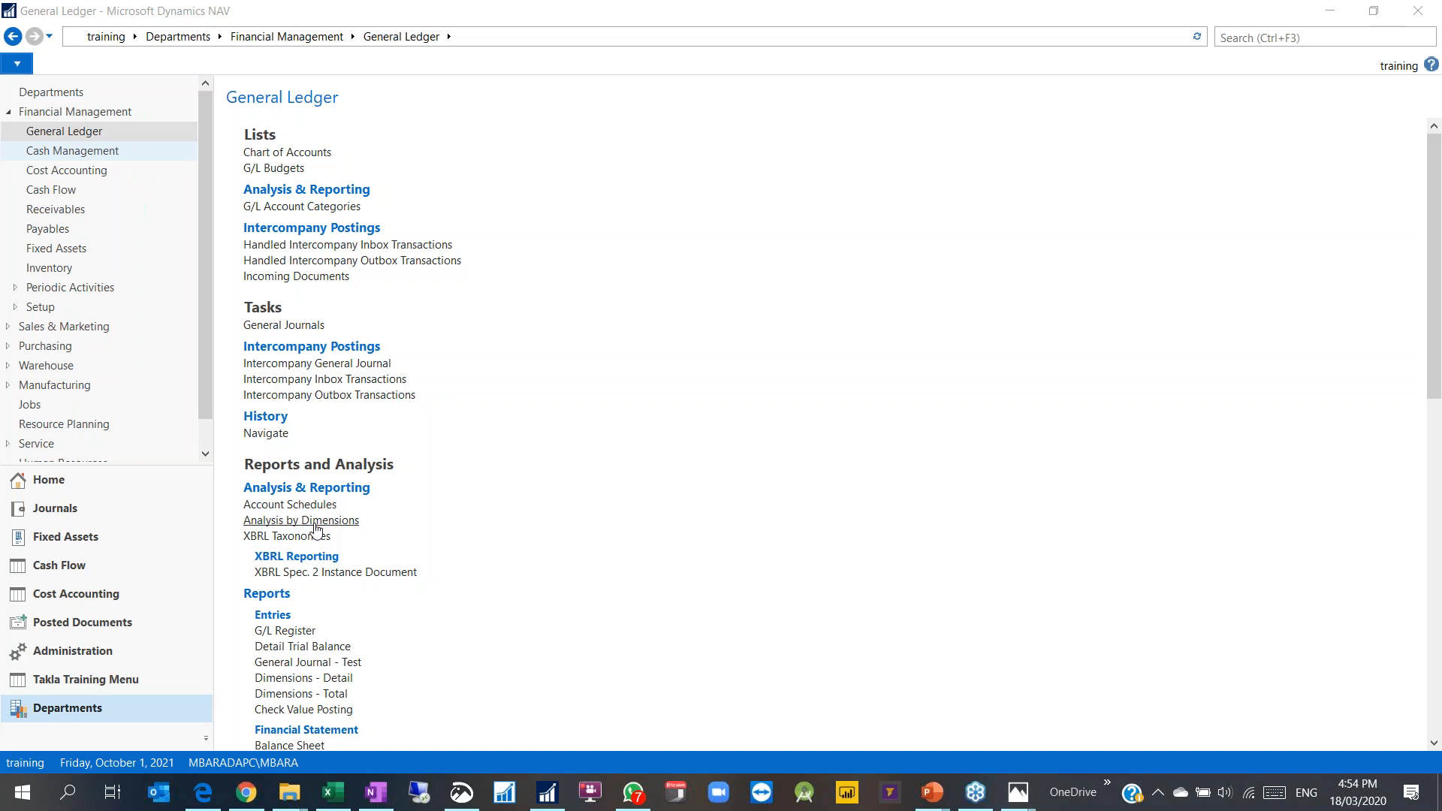
Step: Search 'gen setu' to open General Ledger Setup and scroll to its Dimensions section
{"action": "left_click", "coordinate": [1260, 36]}
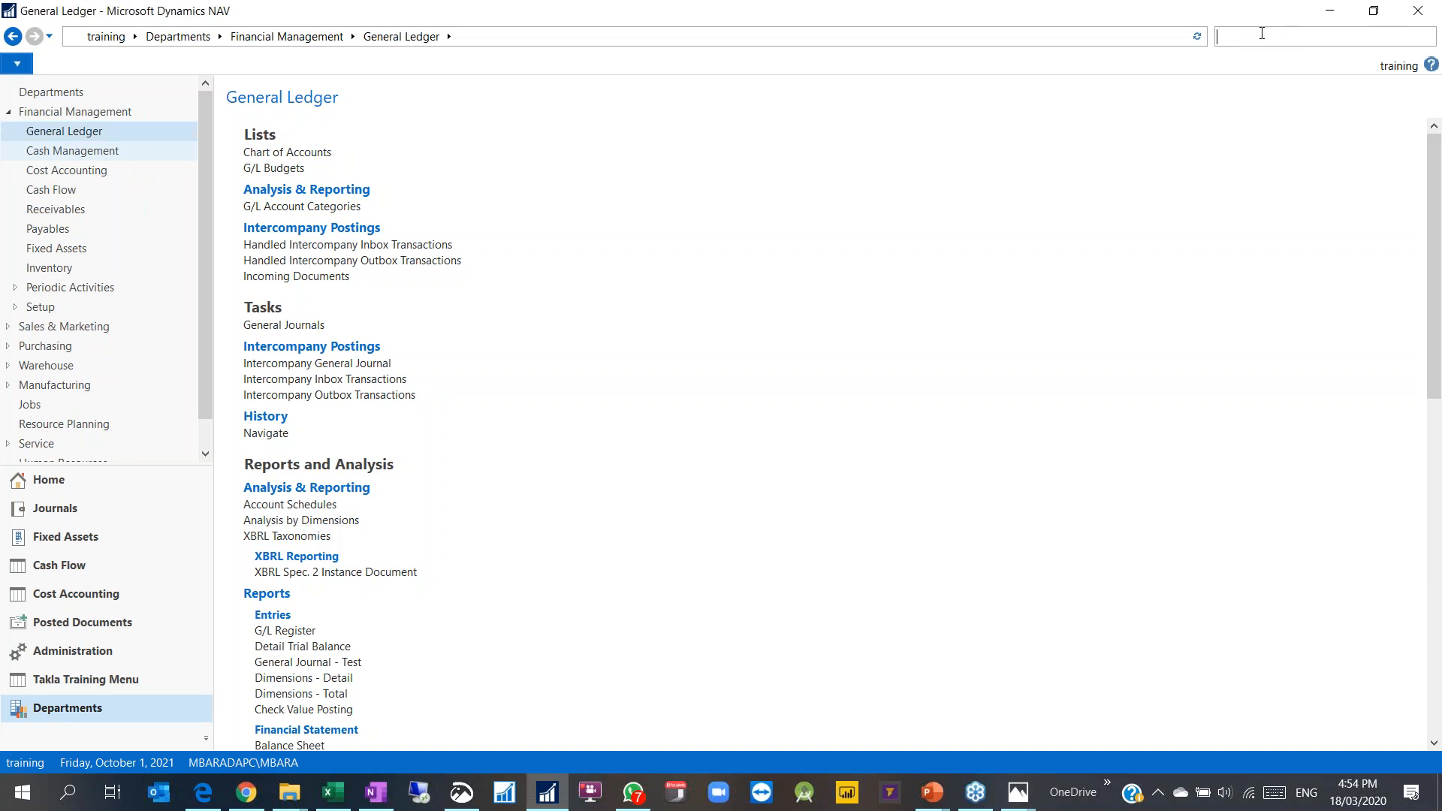
{"action": "type", "text": "gen setu"}
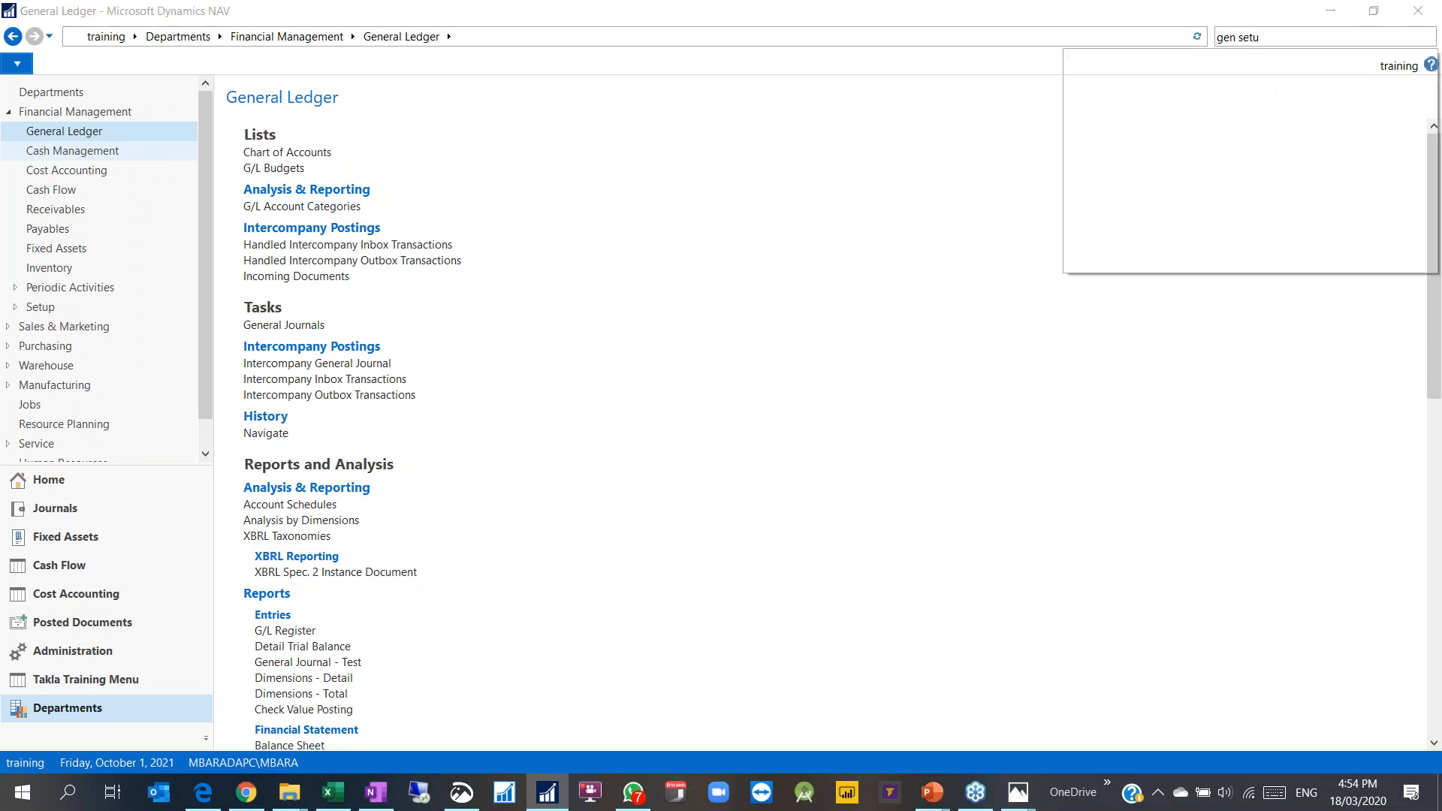
{"action": "left_click", "coordinate": [1125, 60]}
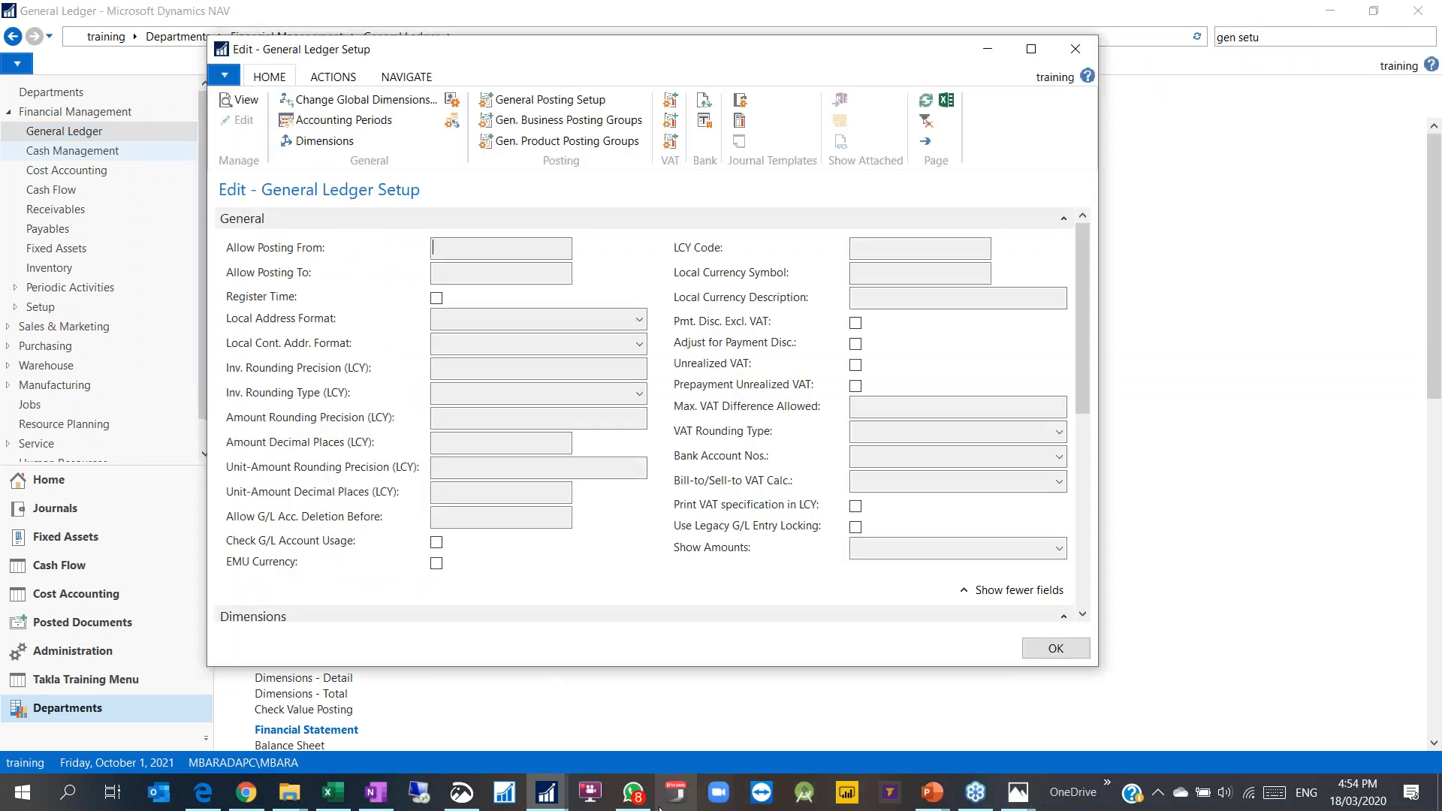
{"action": "mouse_move", "coordinate": [633, 793]}
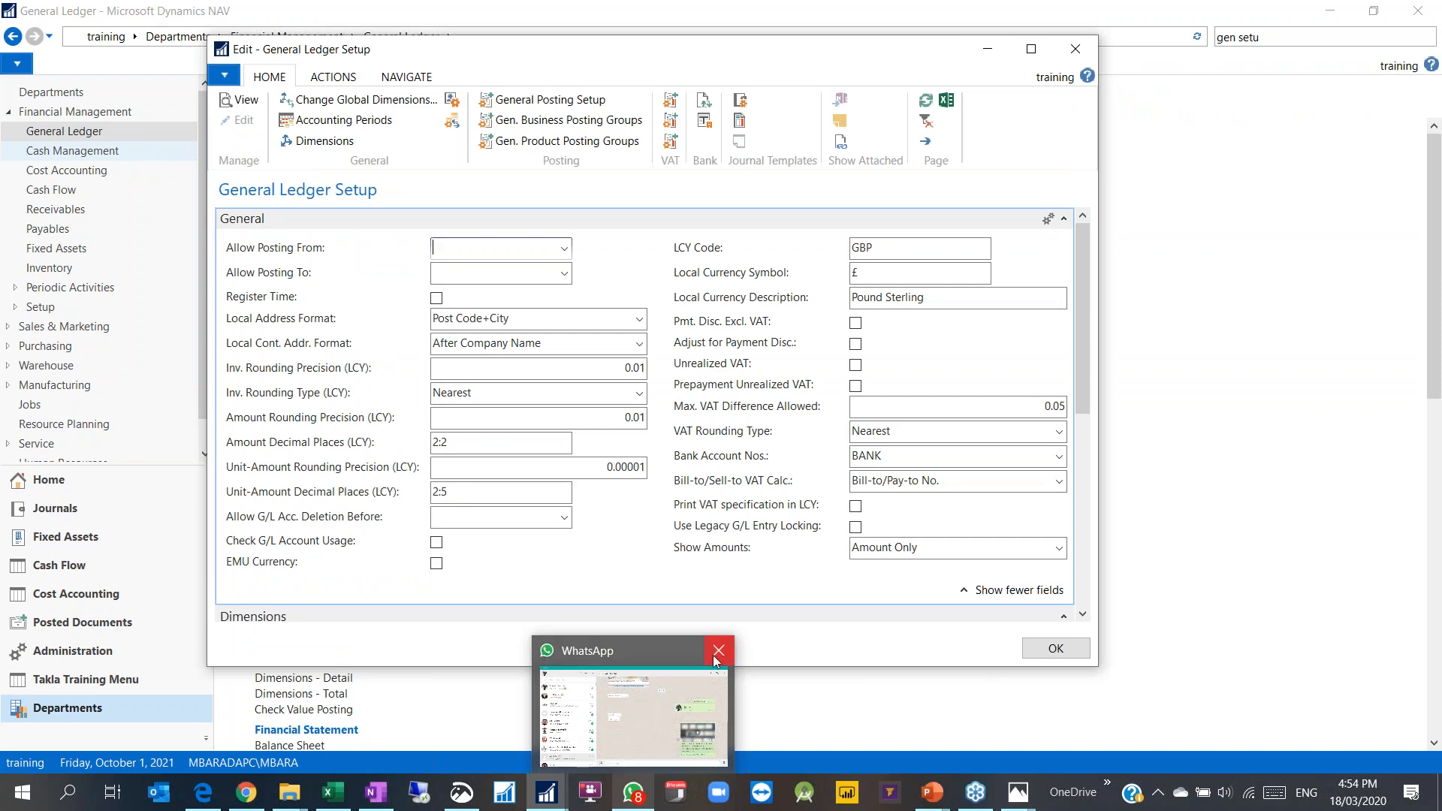
{"action": "left_click", "coordinate": [717, 651]}
{"action": "scroll", "coordinate": [401, 436], "scroll_direction": "down", "scroll_amount": 3}
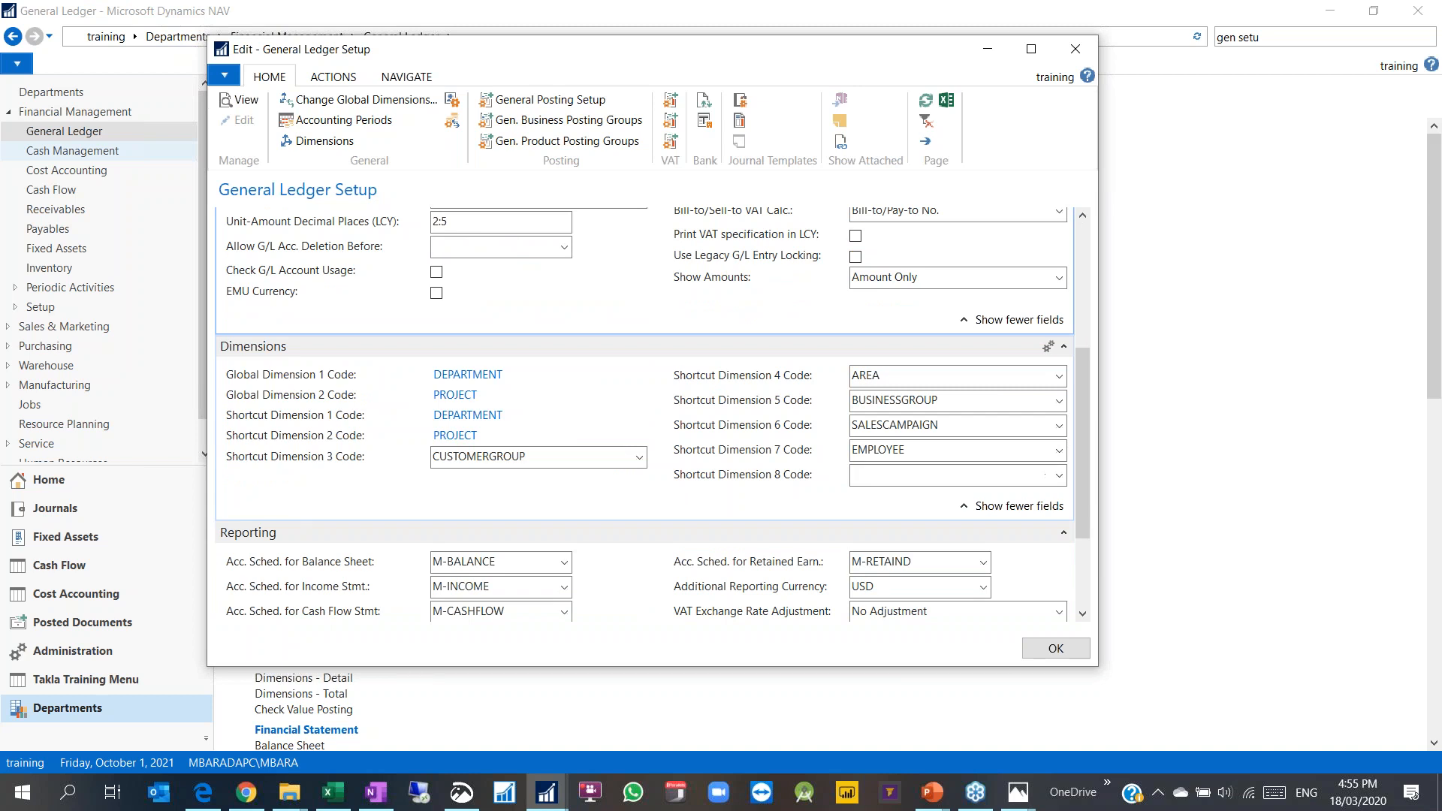
{"action": "left_click", "coordinate": [1240, 436]}
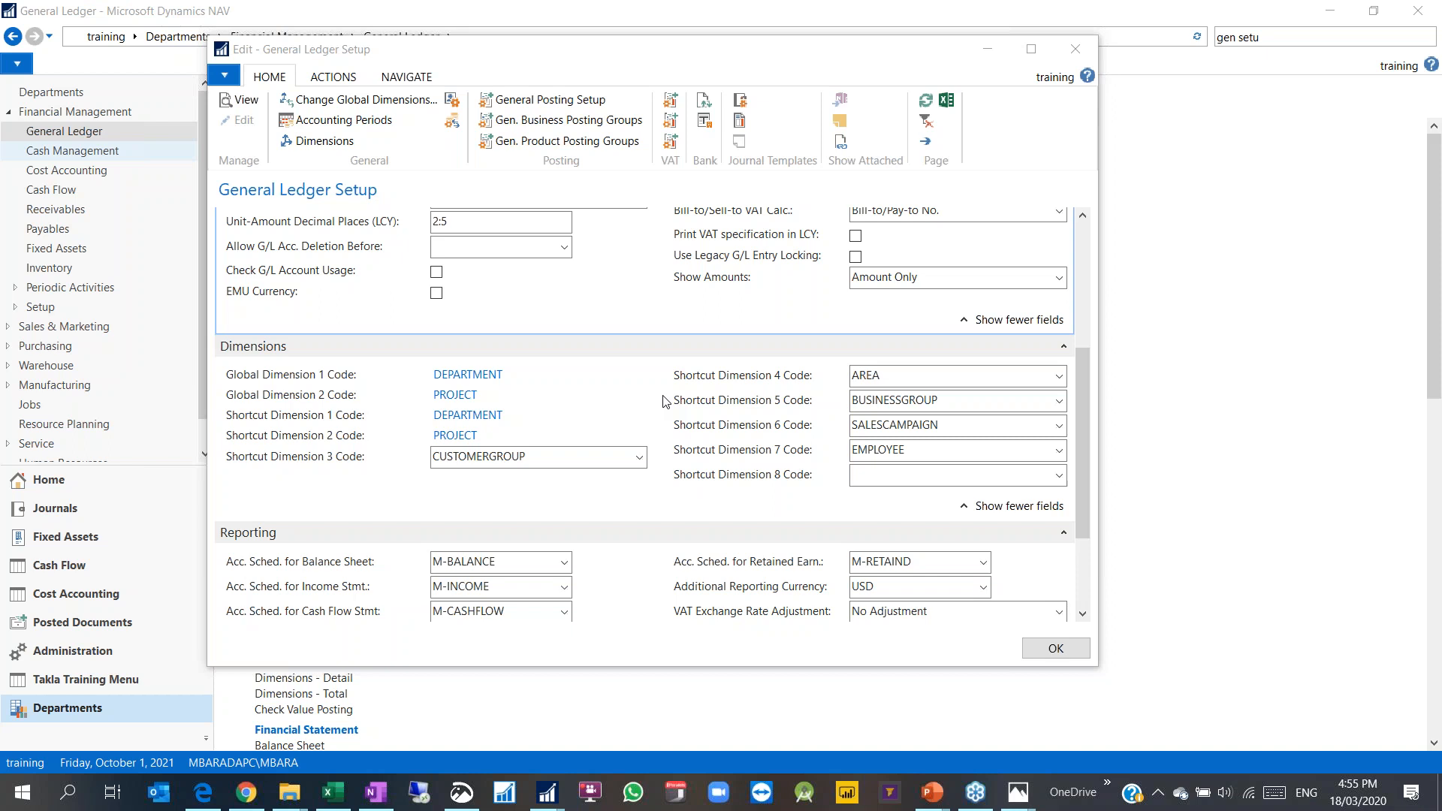
Step: Bring the PowerPoint training-videos slide show to the front and exit it with Esc
{"action": "mouse_move", "coordinate": [931, 792]}
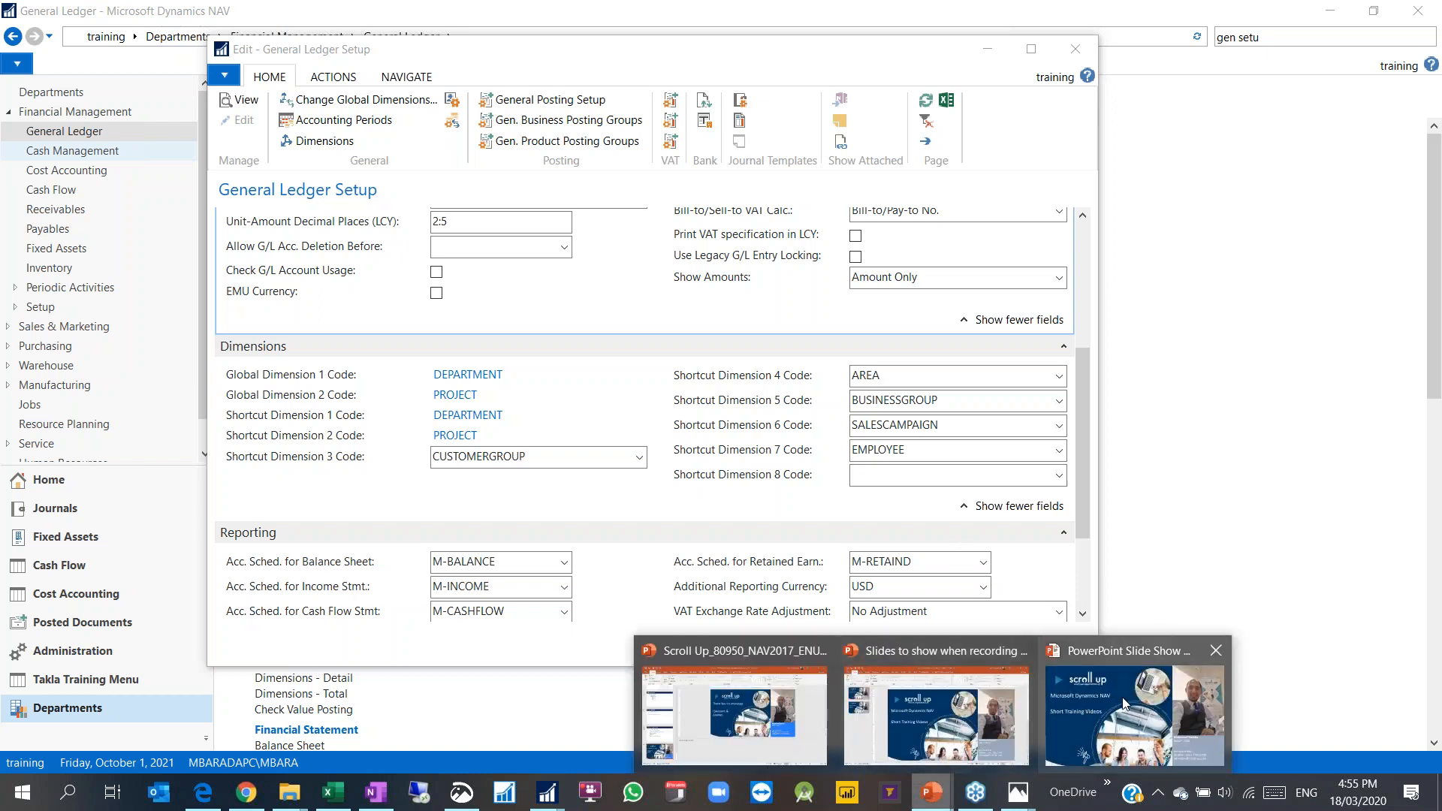
{"action": "left_click", "coordinate": [1124, 703]}
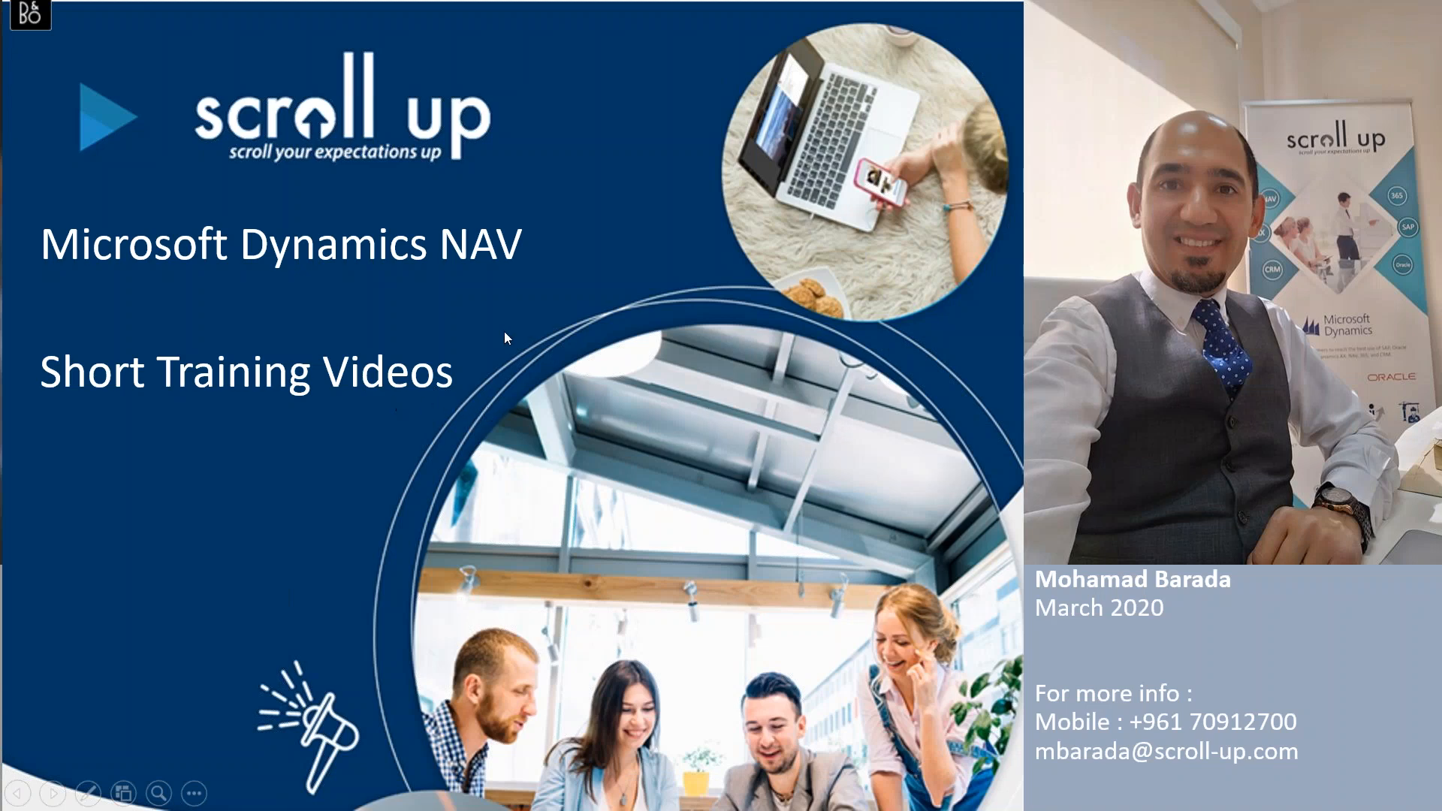
{"action": "key", "text": "Escape"}
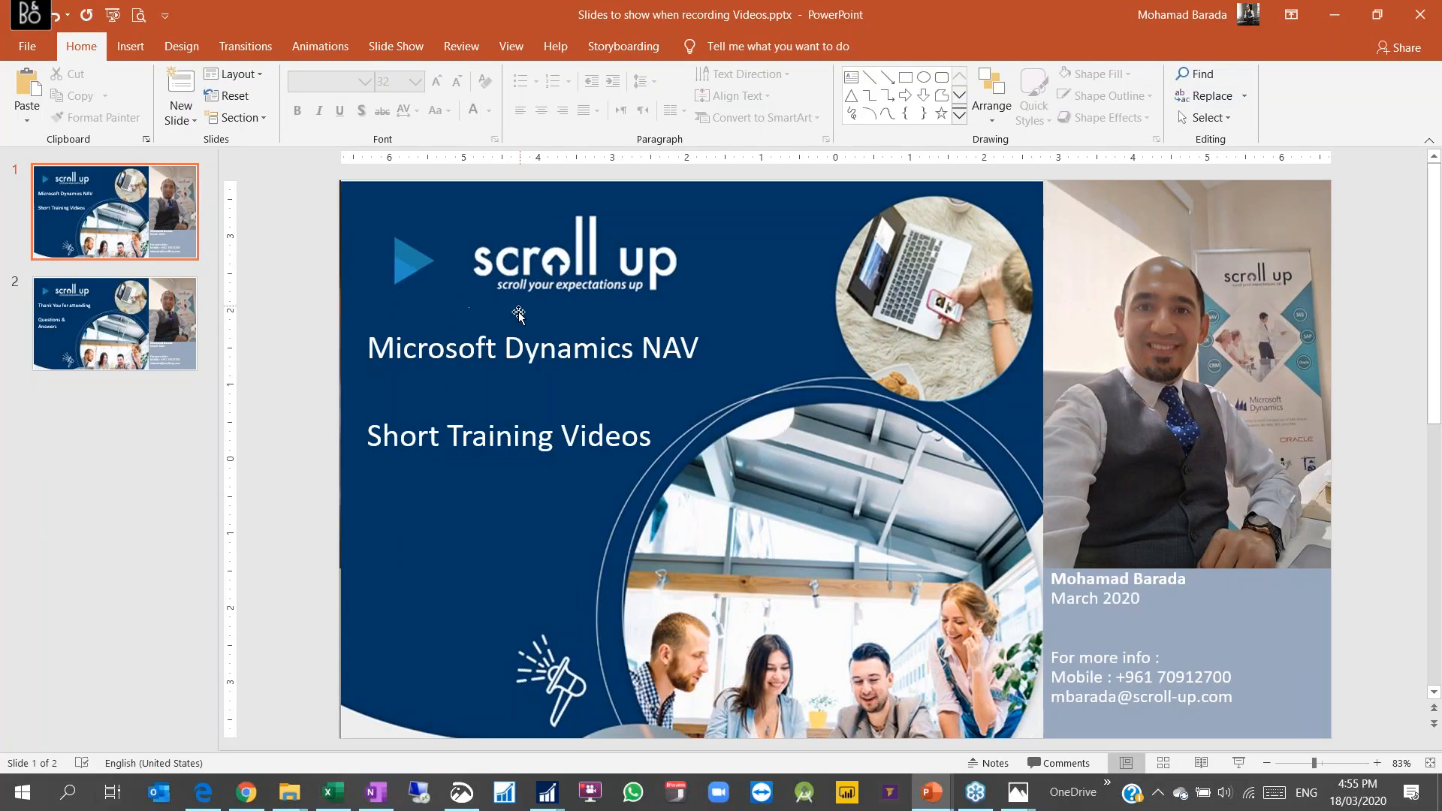